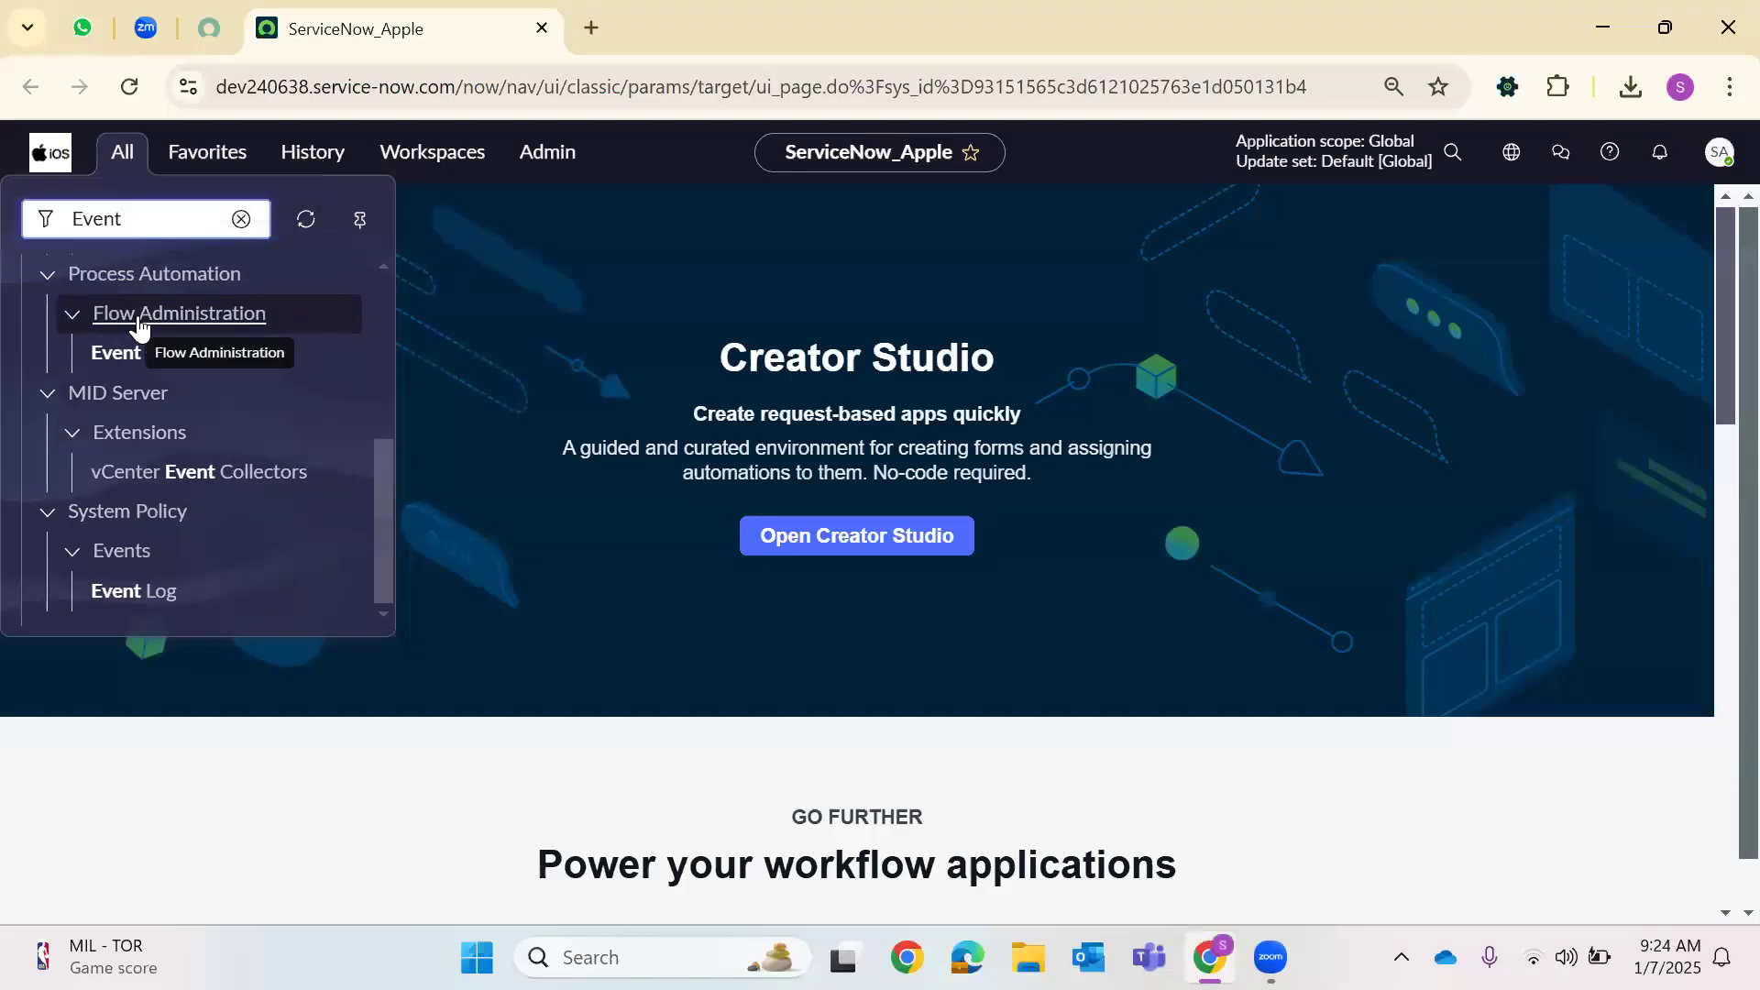
# Open the event Registry under System Policy in a new browser tab and switch to it
pyautogui.scroll(2, 139, 325)
pyautogui.scroll(-3, 141, 346)
pyautogui.scroll(3, 140, 413)
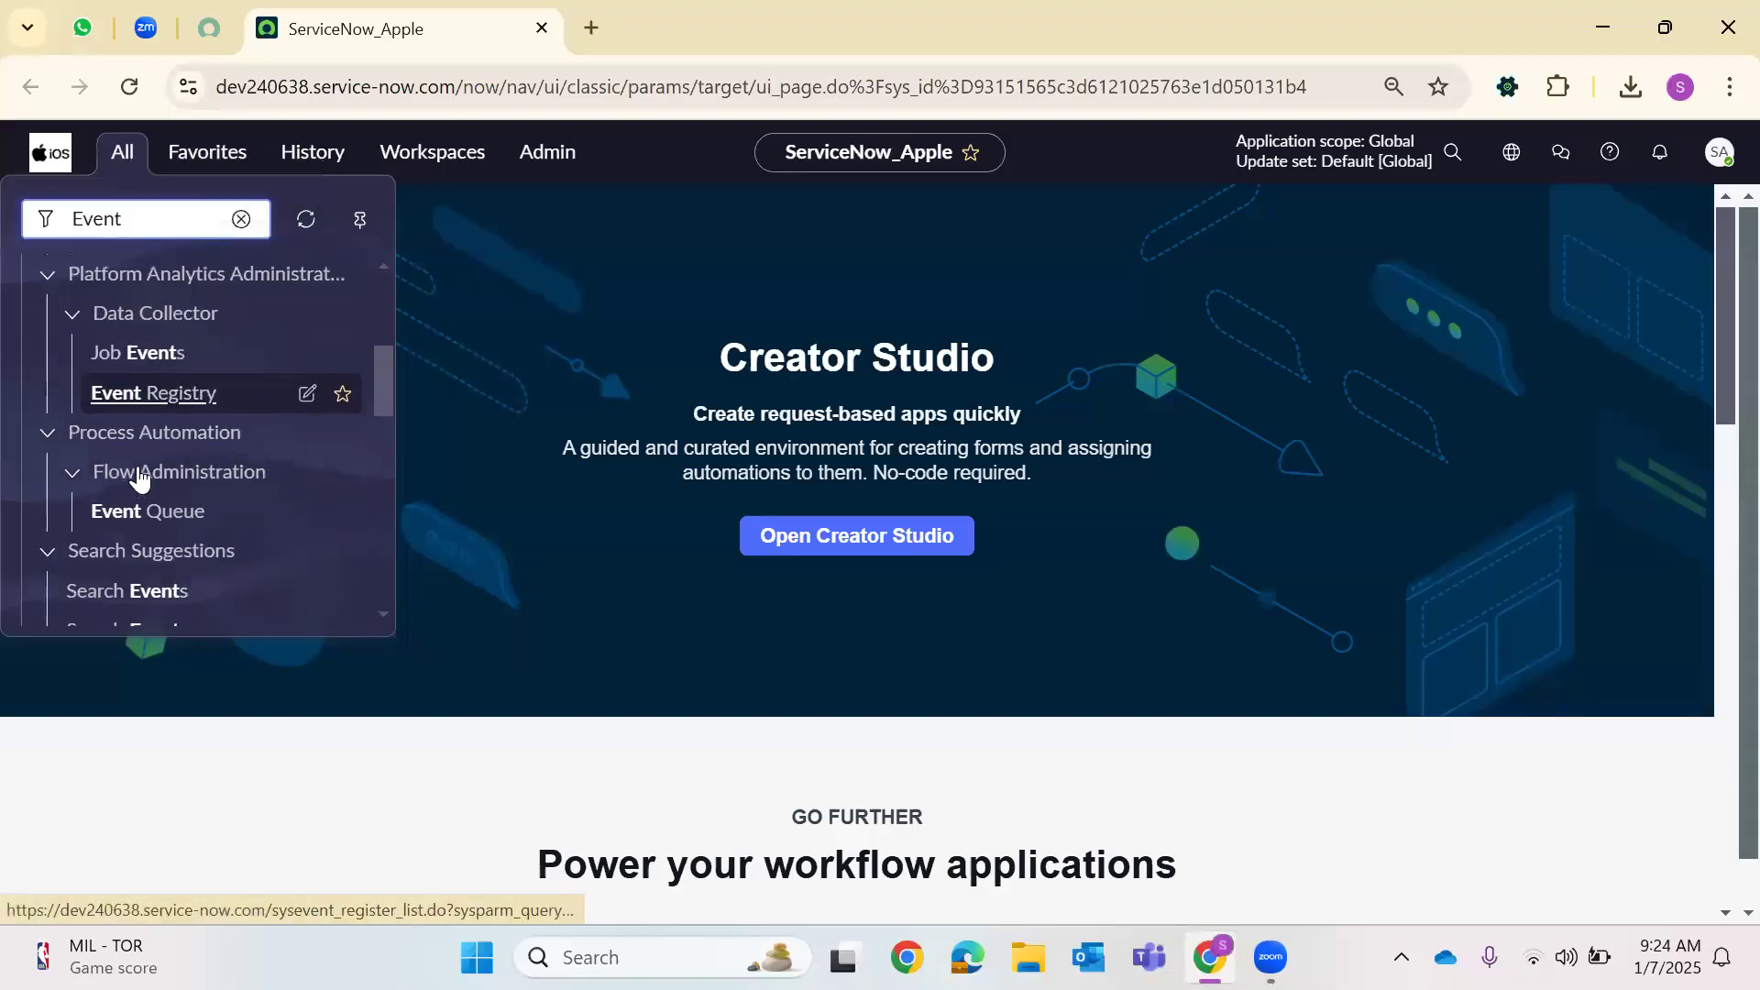
pyautogui.scroll(-10, 128, 550)
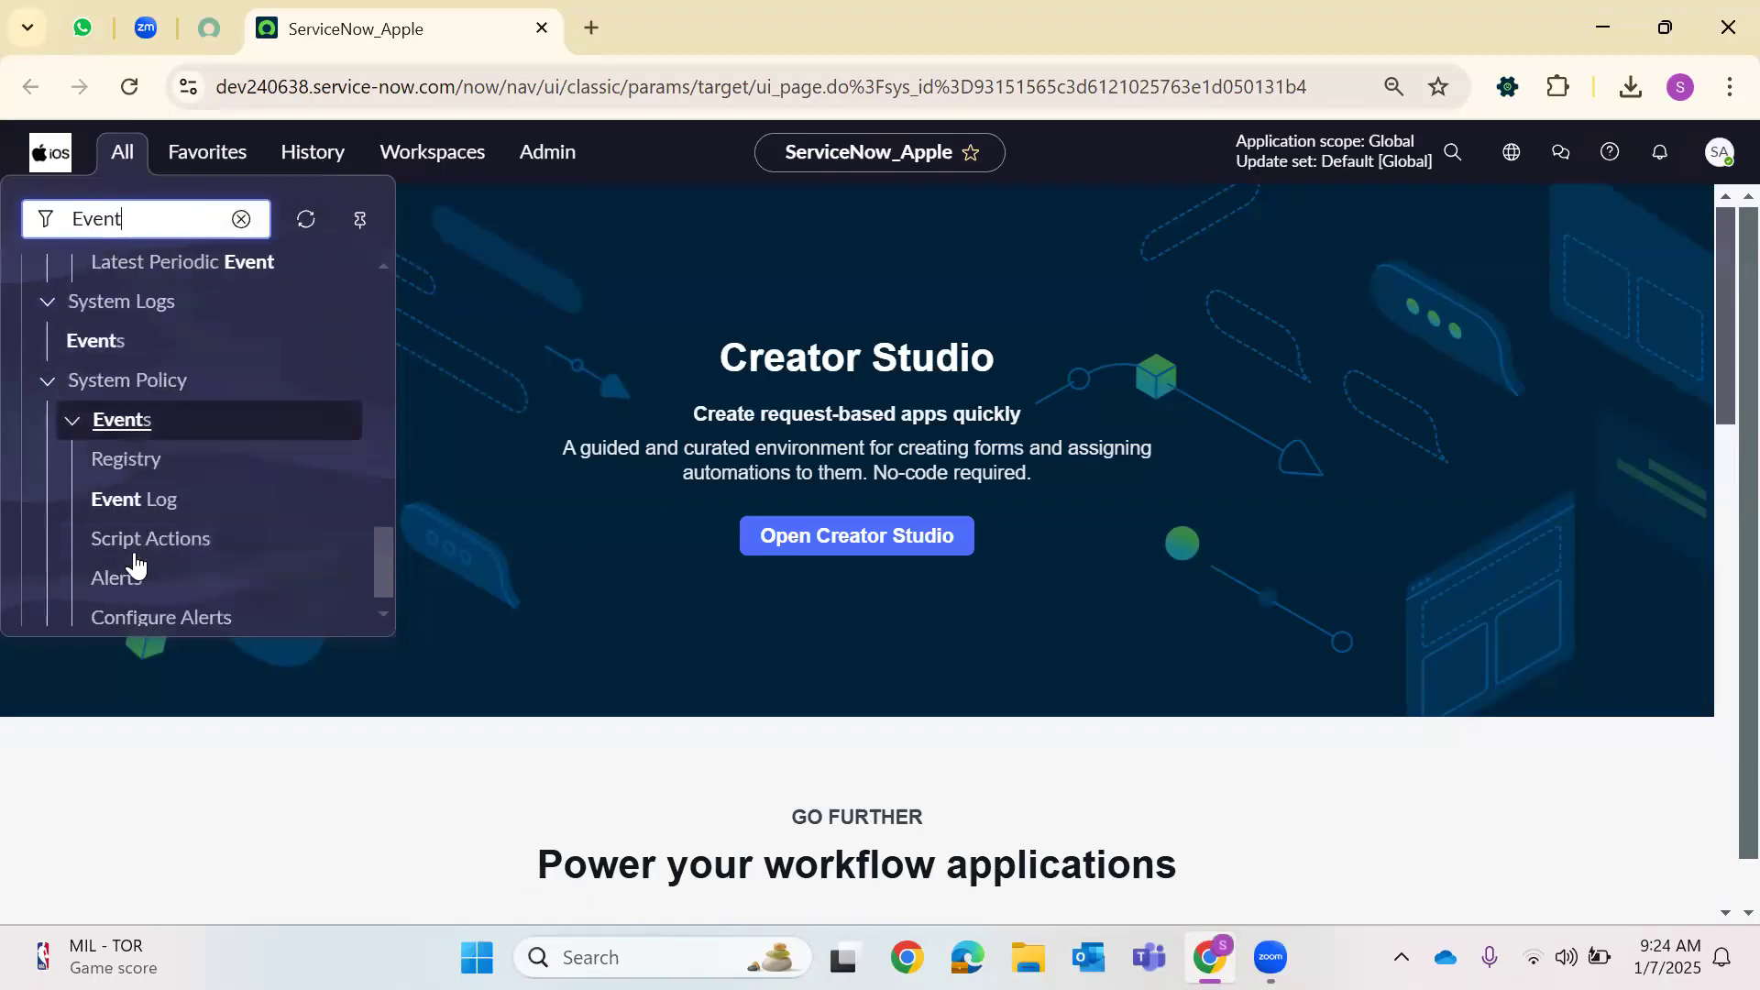
pyautogui.rightClick(145, 463)
pyautogui.click(284, 495)
pyautogui.click(683, 29)
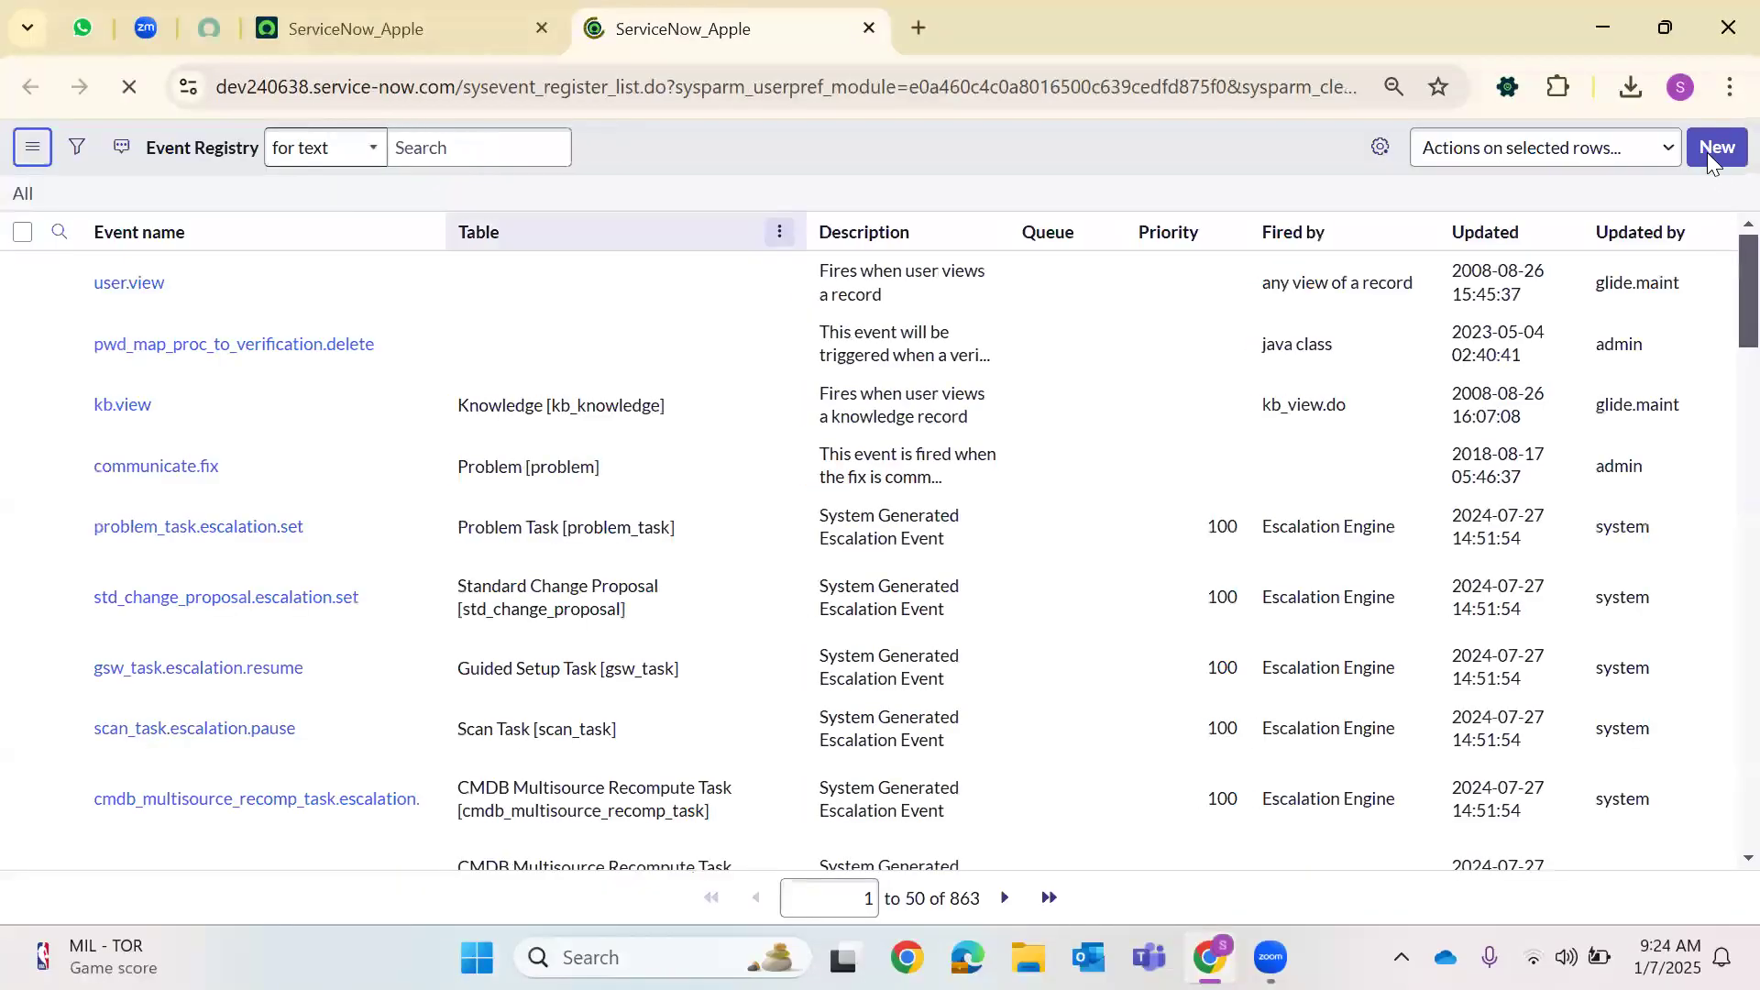
# Start a new event registration record from the Event Registry list
pyautogui.click(1707, 150)
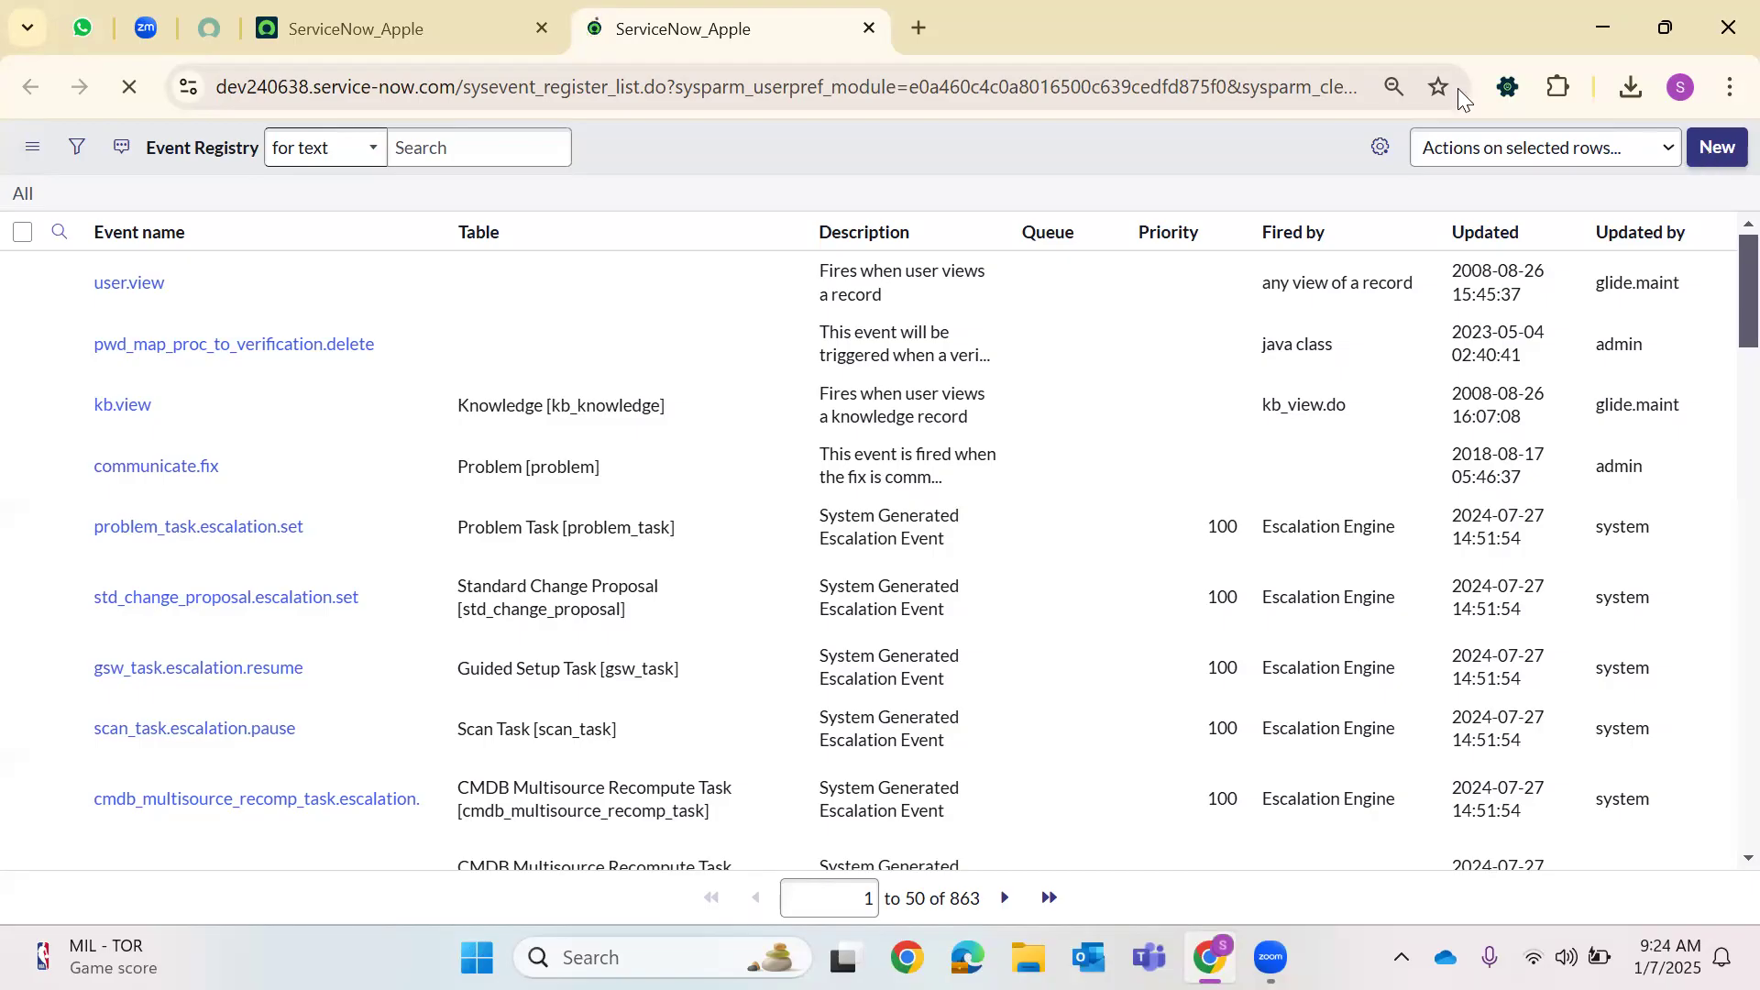
pyautogui.click(1710, 153)
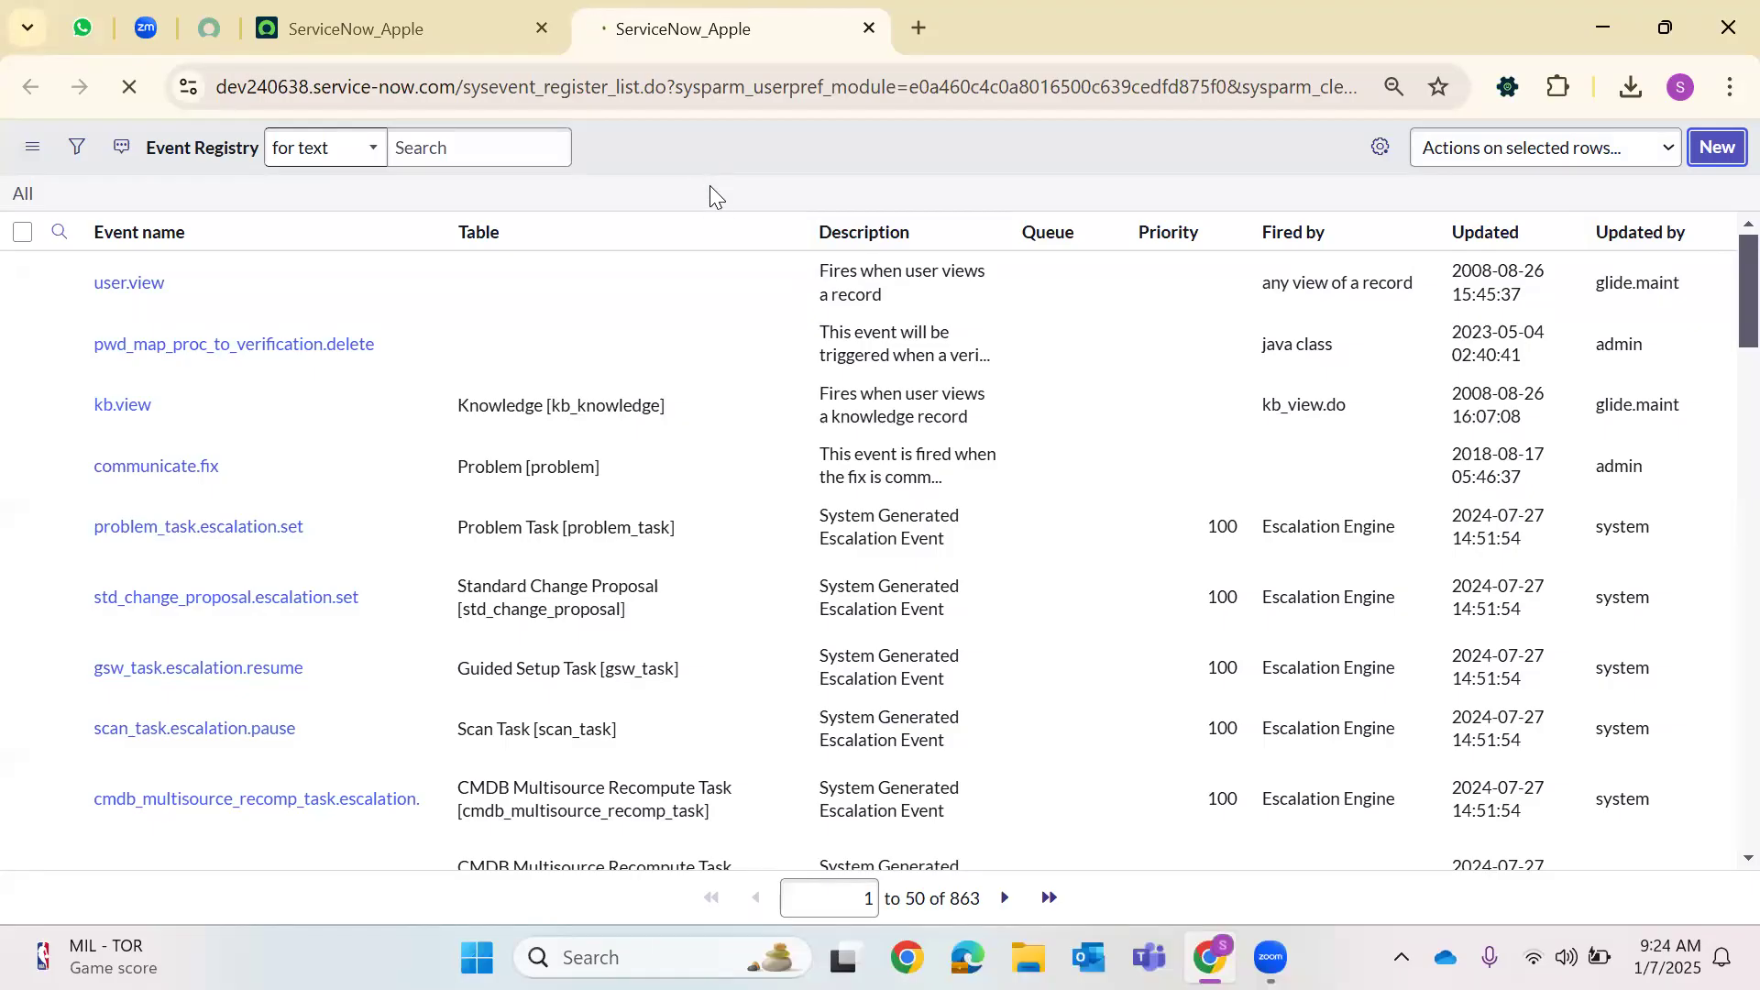
pyautogui.click(394, 20)
pyautogui.hotkey('ctrl', 'Tab')
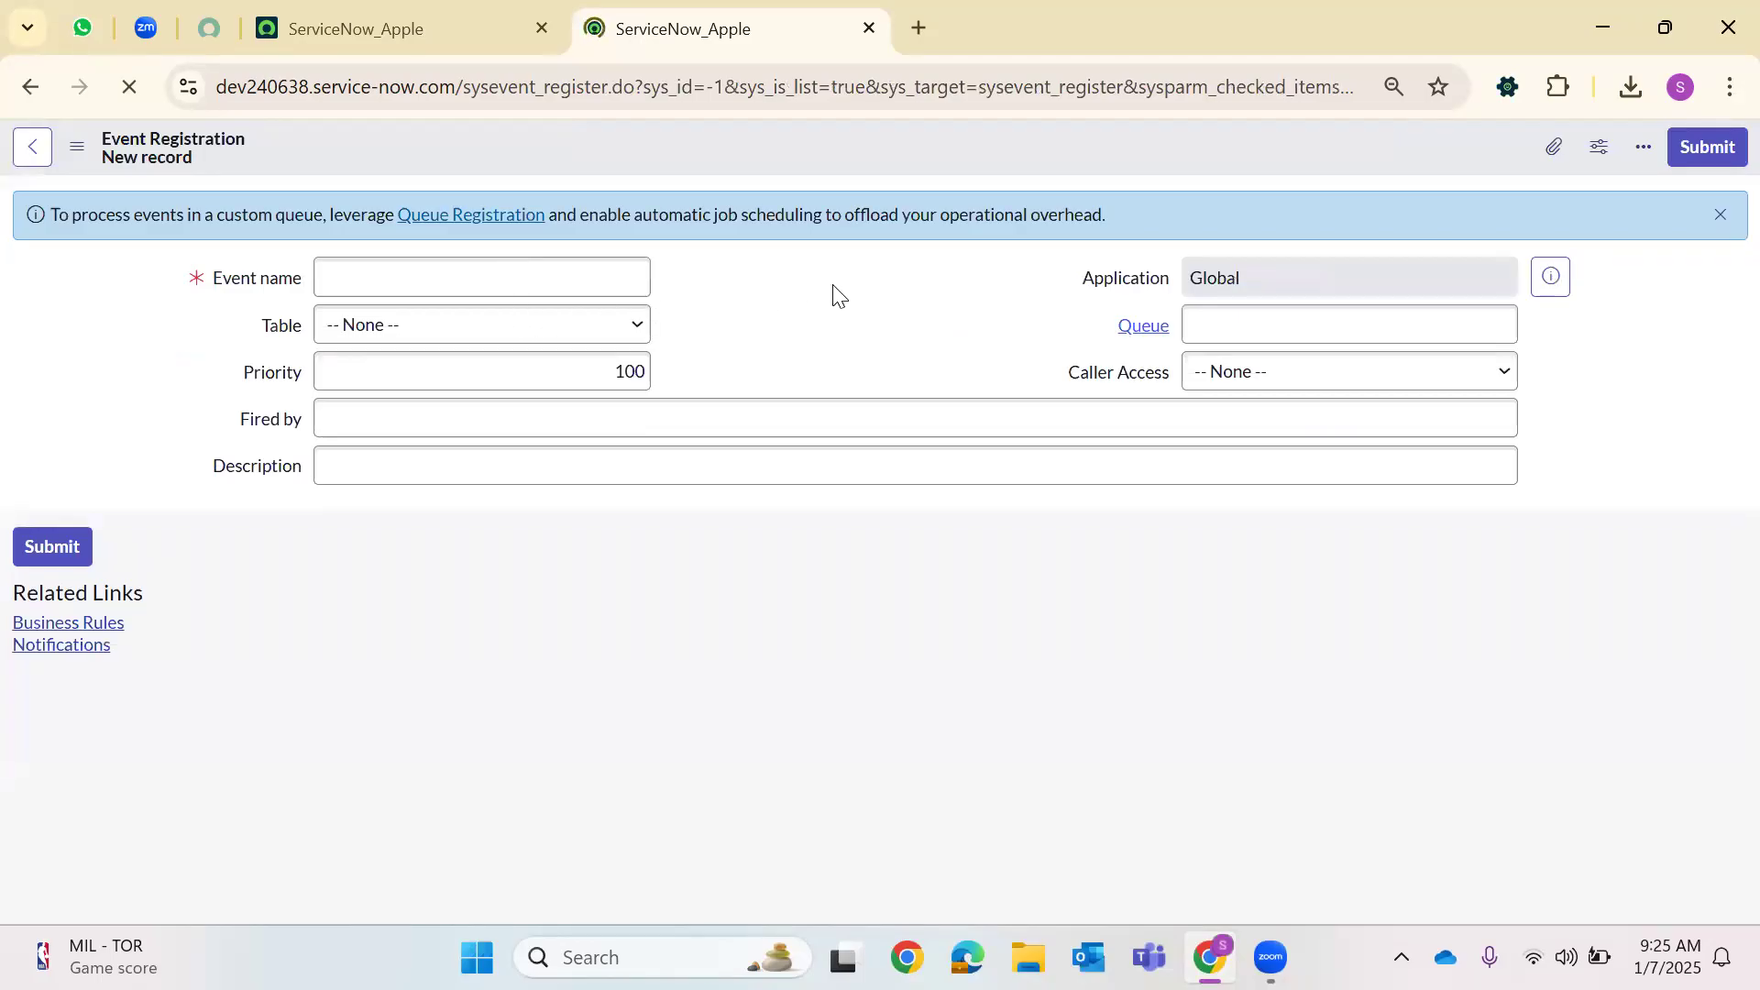
# Enter Priority.Modify.Snow as the name of the new event
pyautogui.click(438, 279)
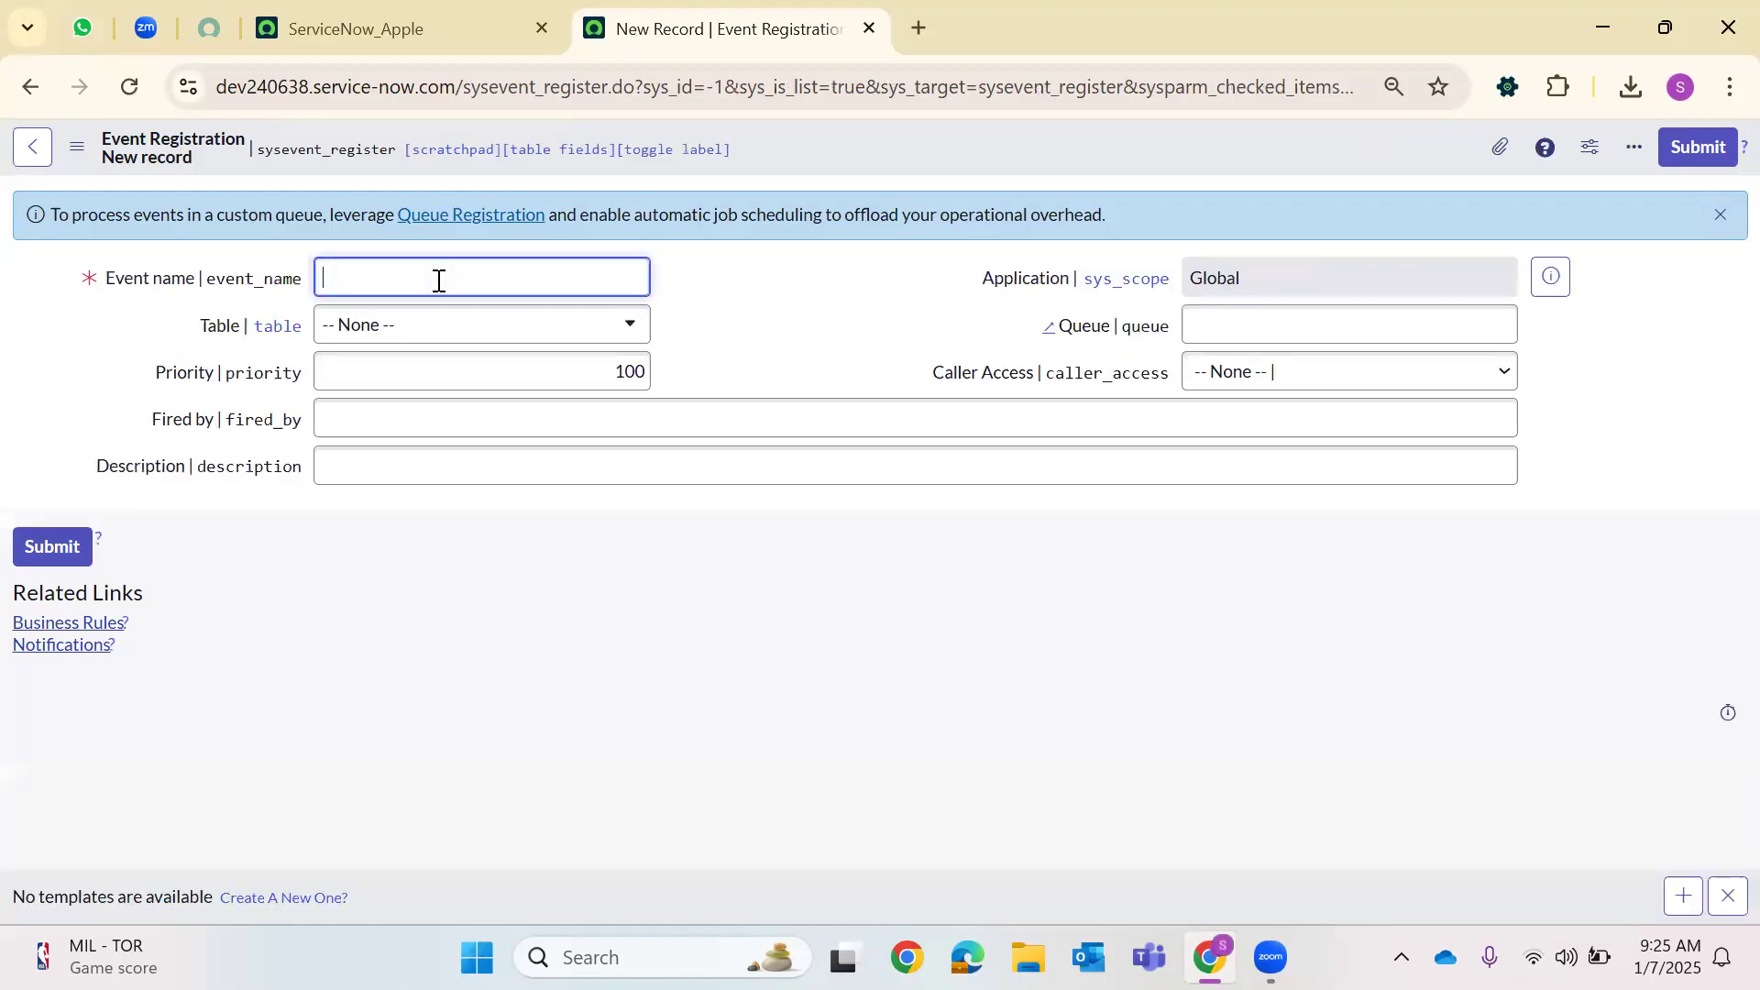
pyautogui.write('Prio')
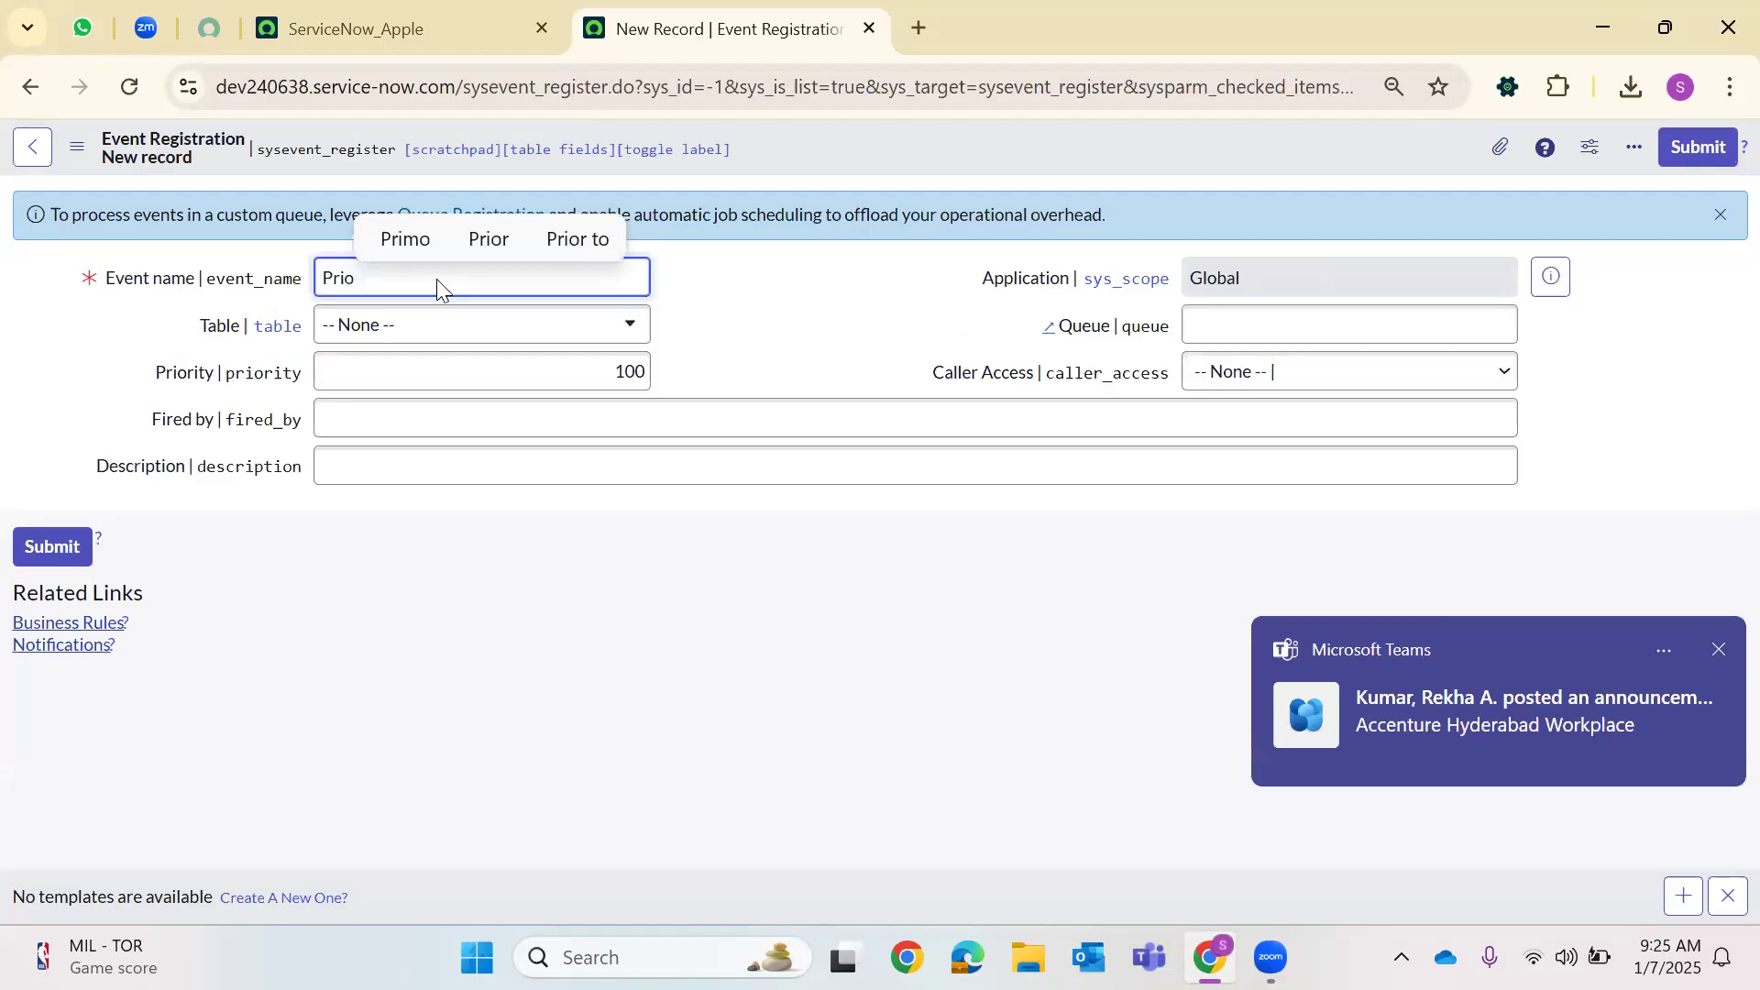
pyautogui.write('rity')
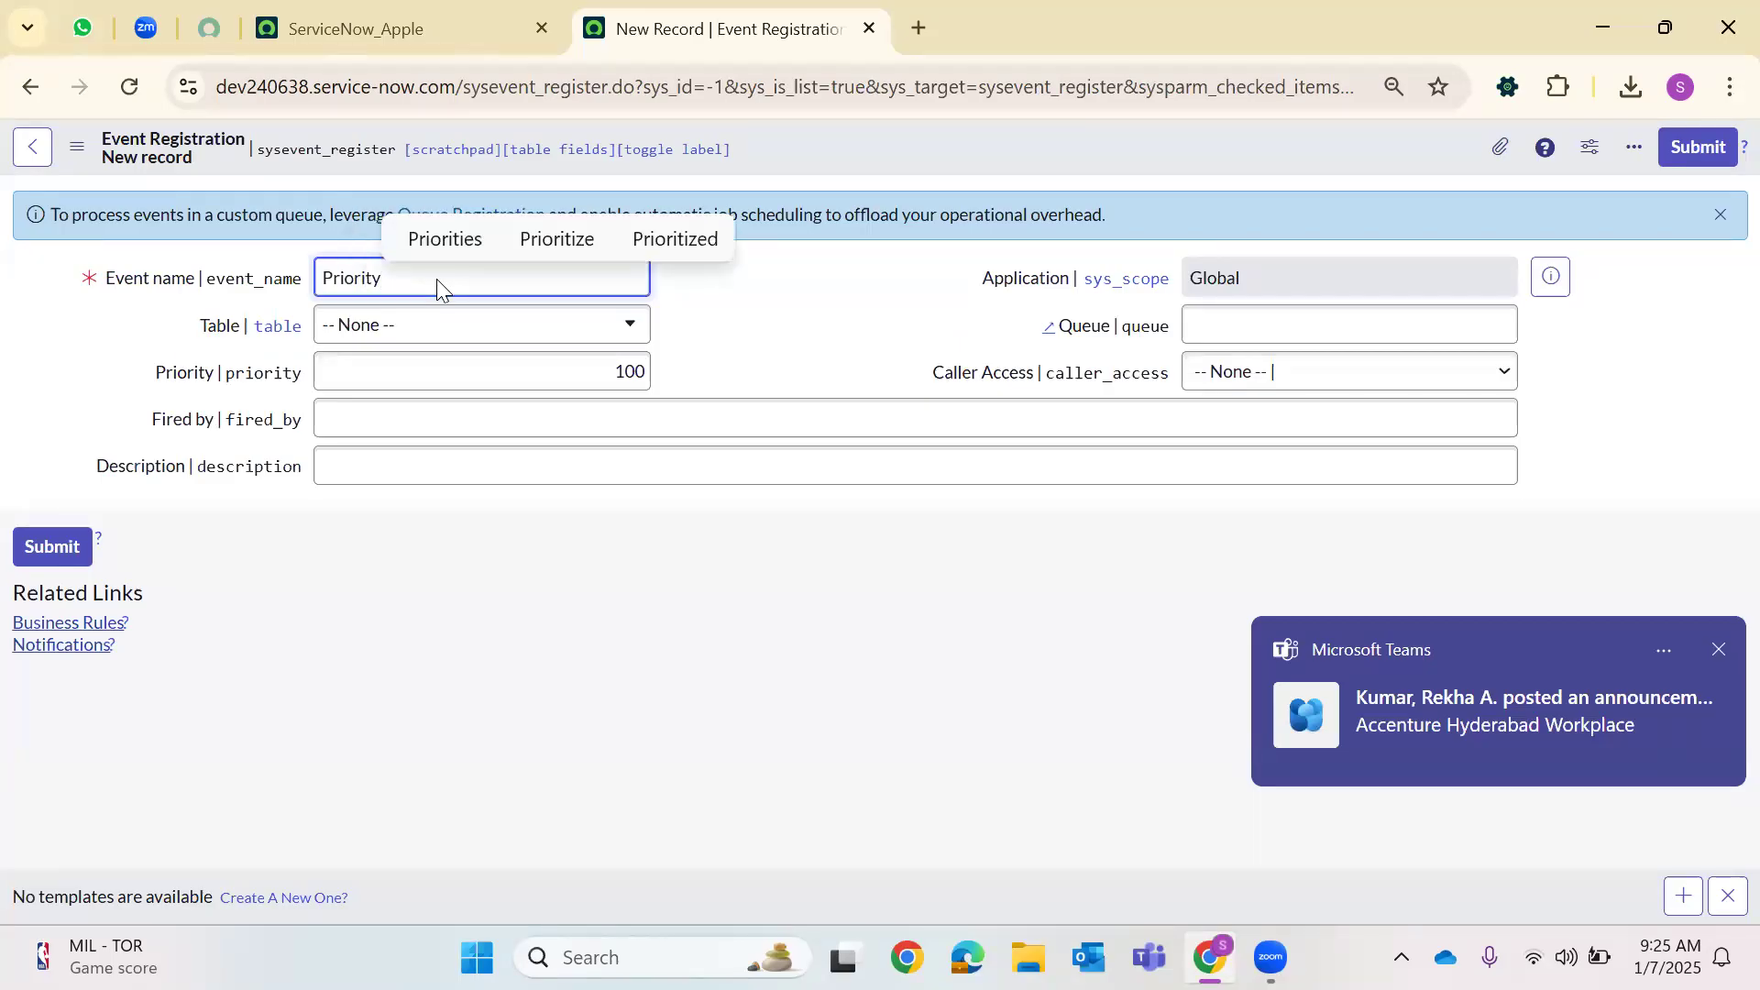
pyautogui.write(',Modi')
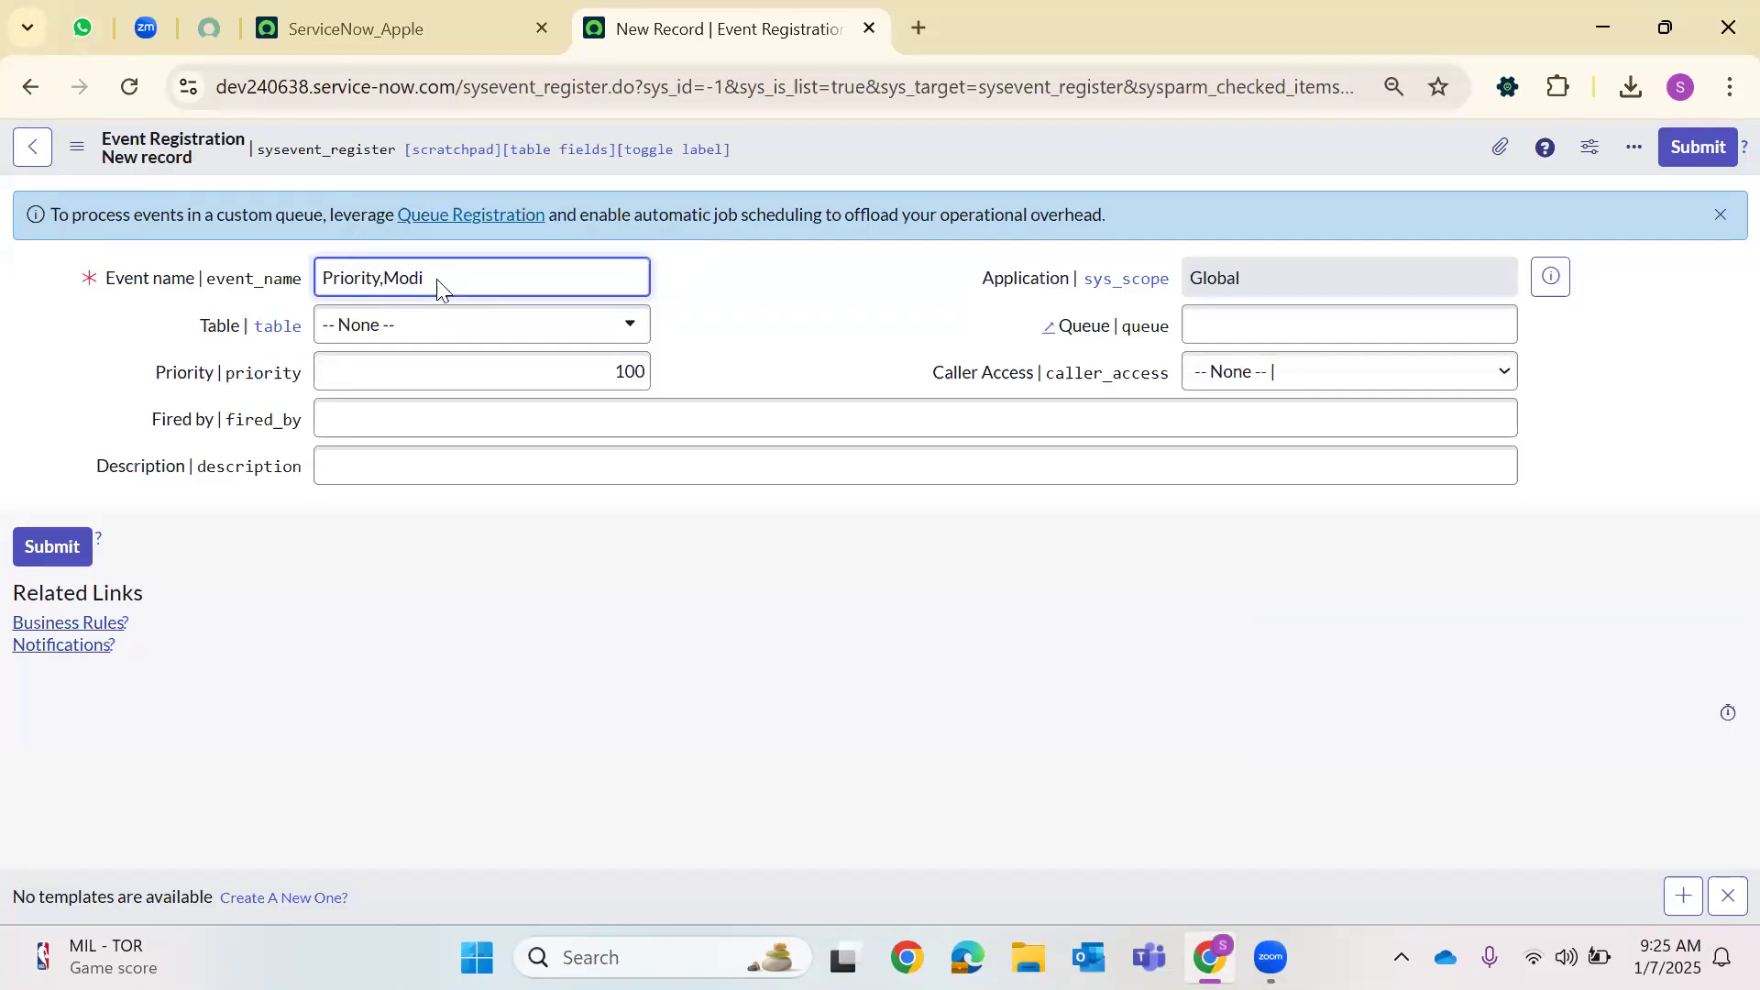
pyautogui.write('d')
pyautogui.write('.Modi')
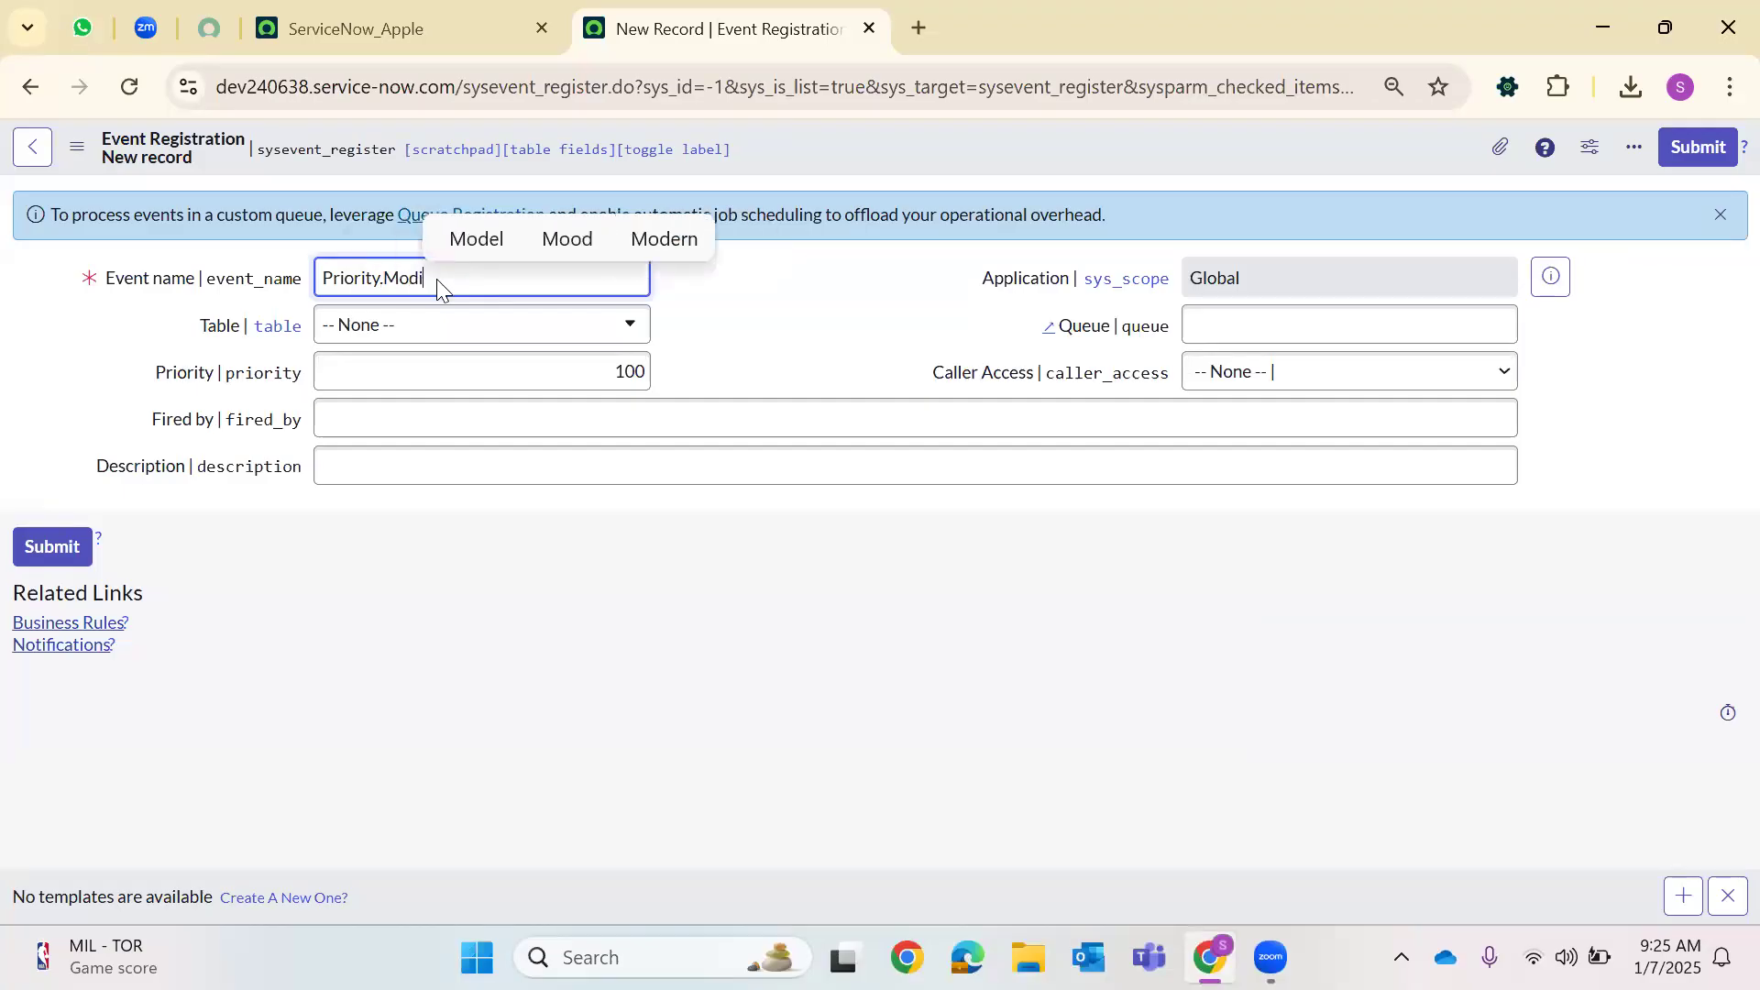
pyautogui.write('fy.Snow')
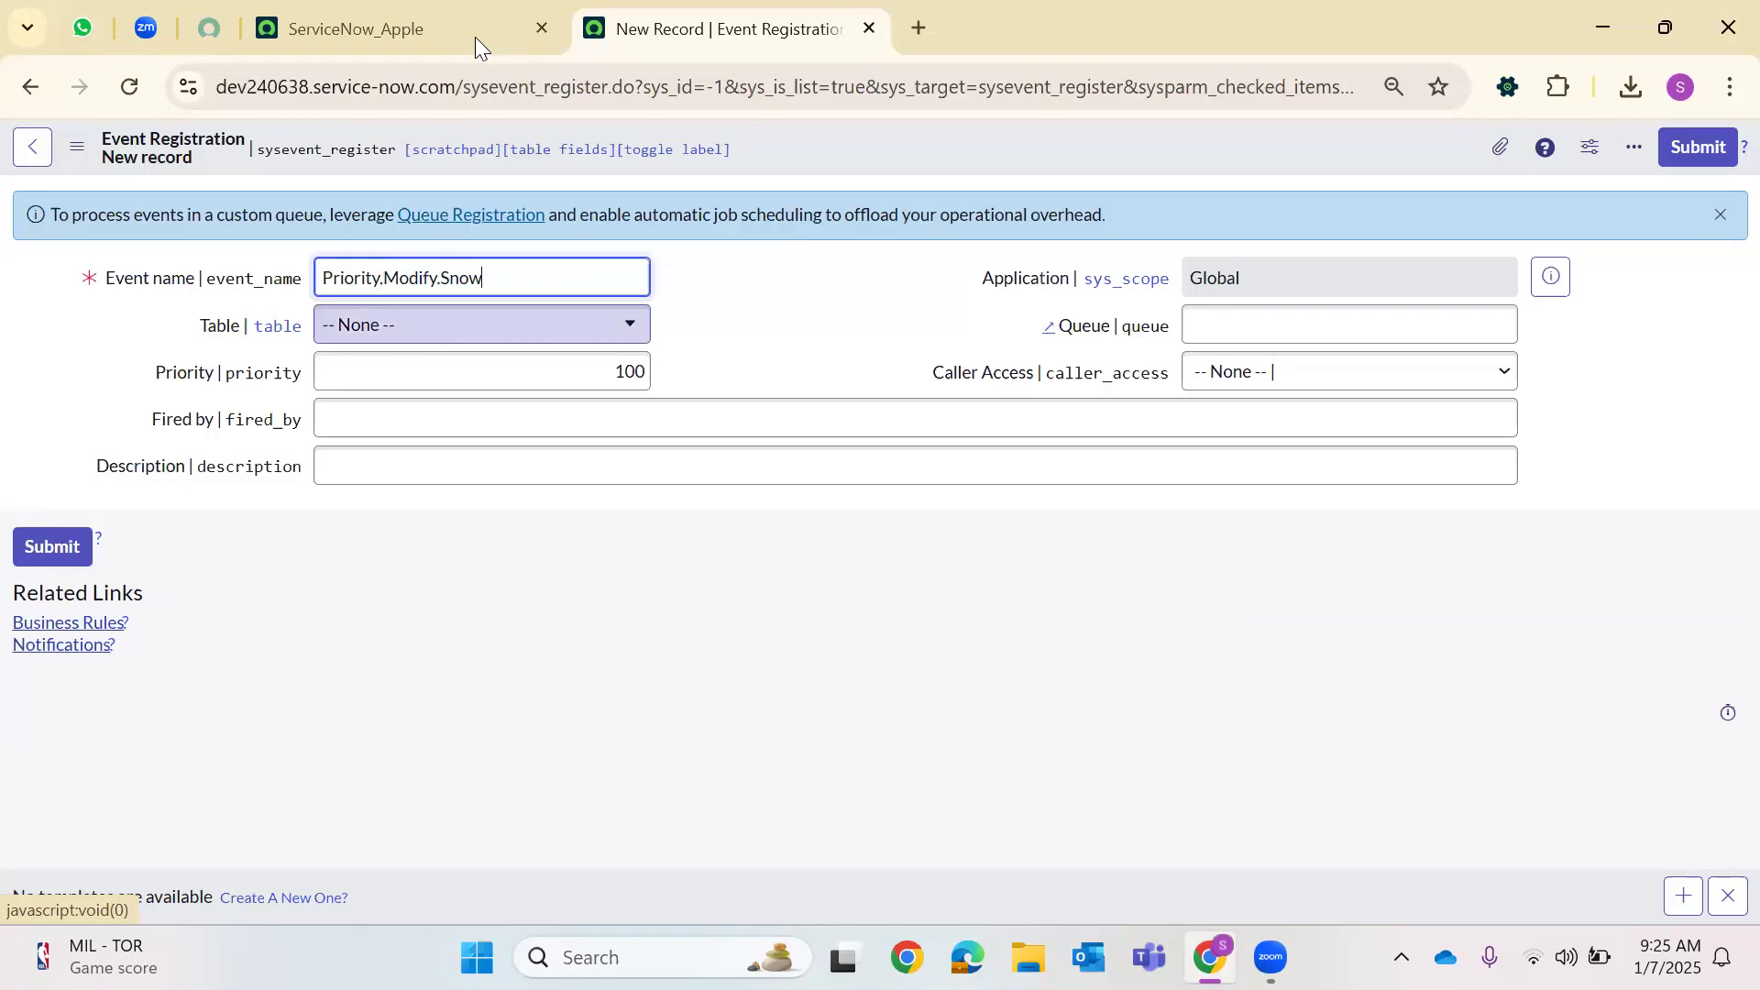
# Return to the ServiceNow home page and clear the filter text in the All navigator
pyautogui.hotkey('ctrl', 'shift', 'Tab')
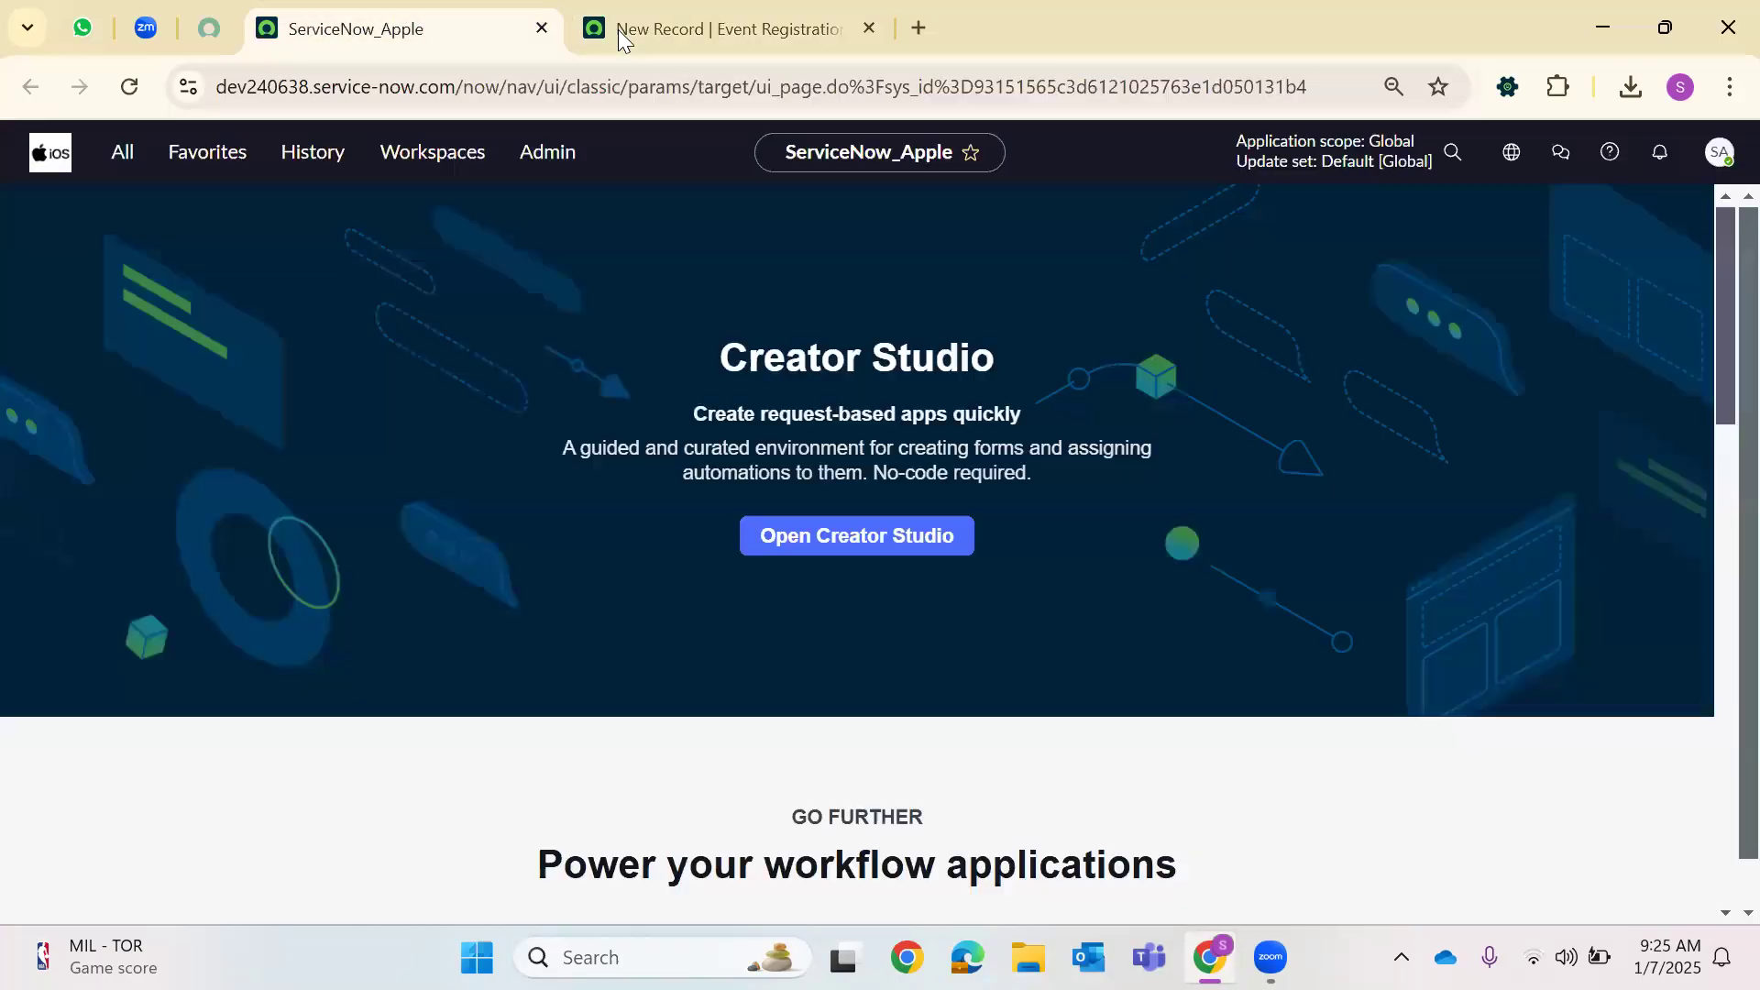
pyautogui.click(618, 29)
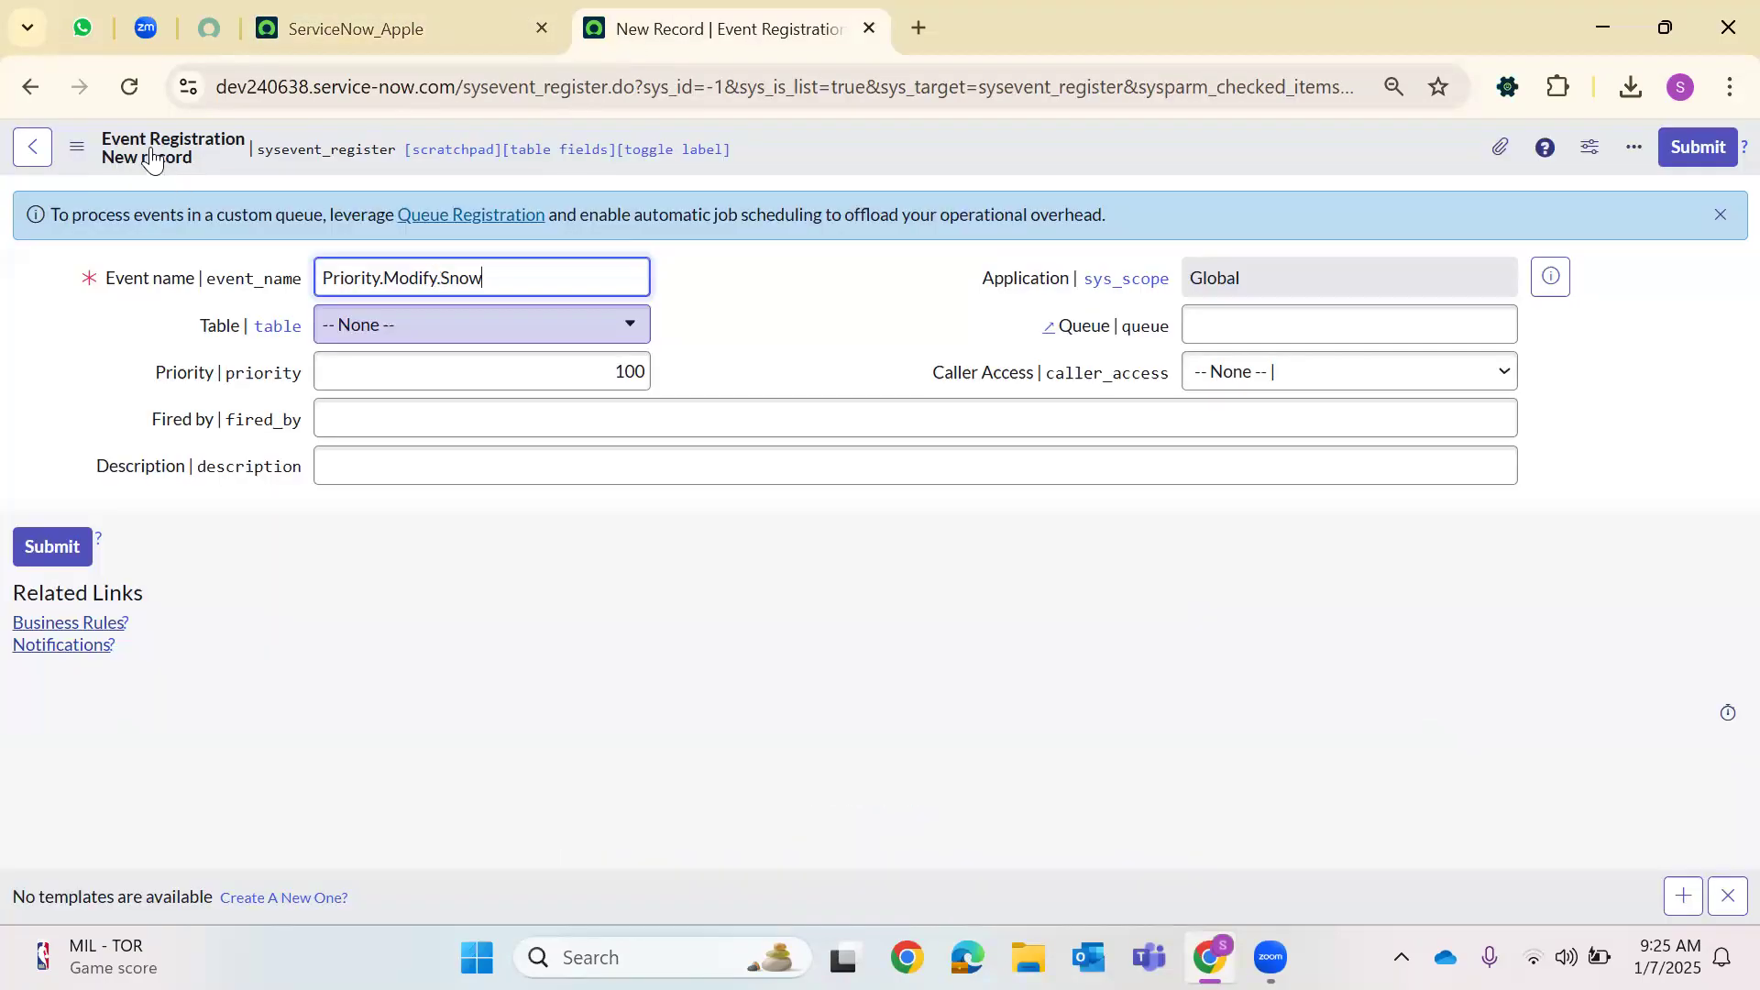
pyautogui.hotkey('ctrl', 'shift', 'Tab')
pyautogui.hotkey('ctrl', 'alt', 'm')
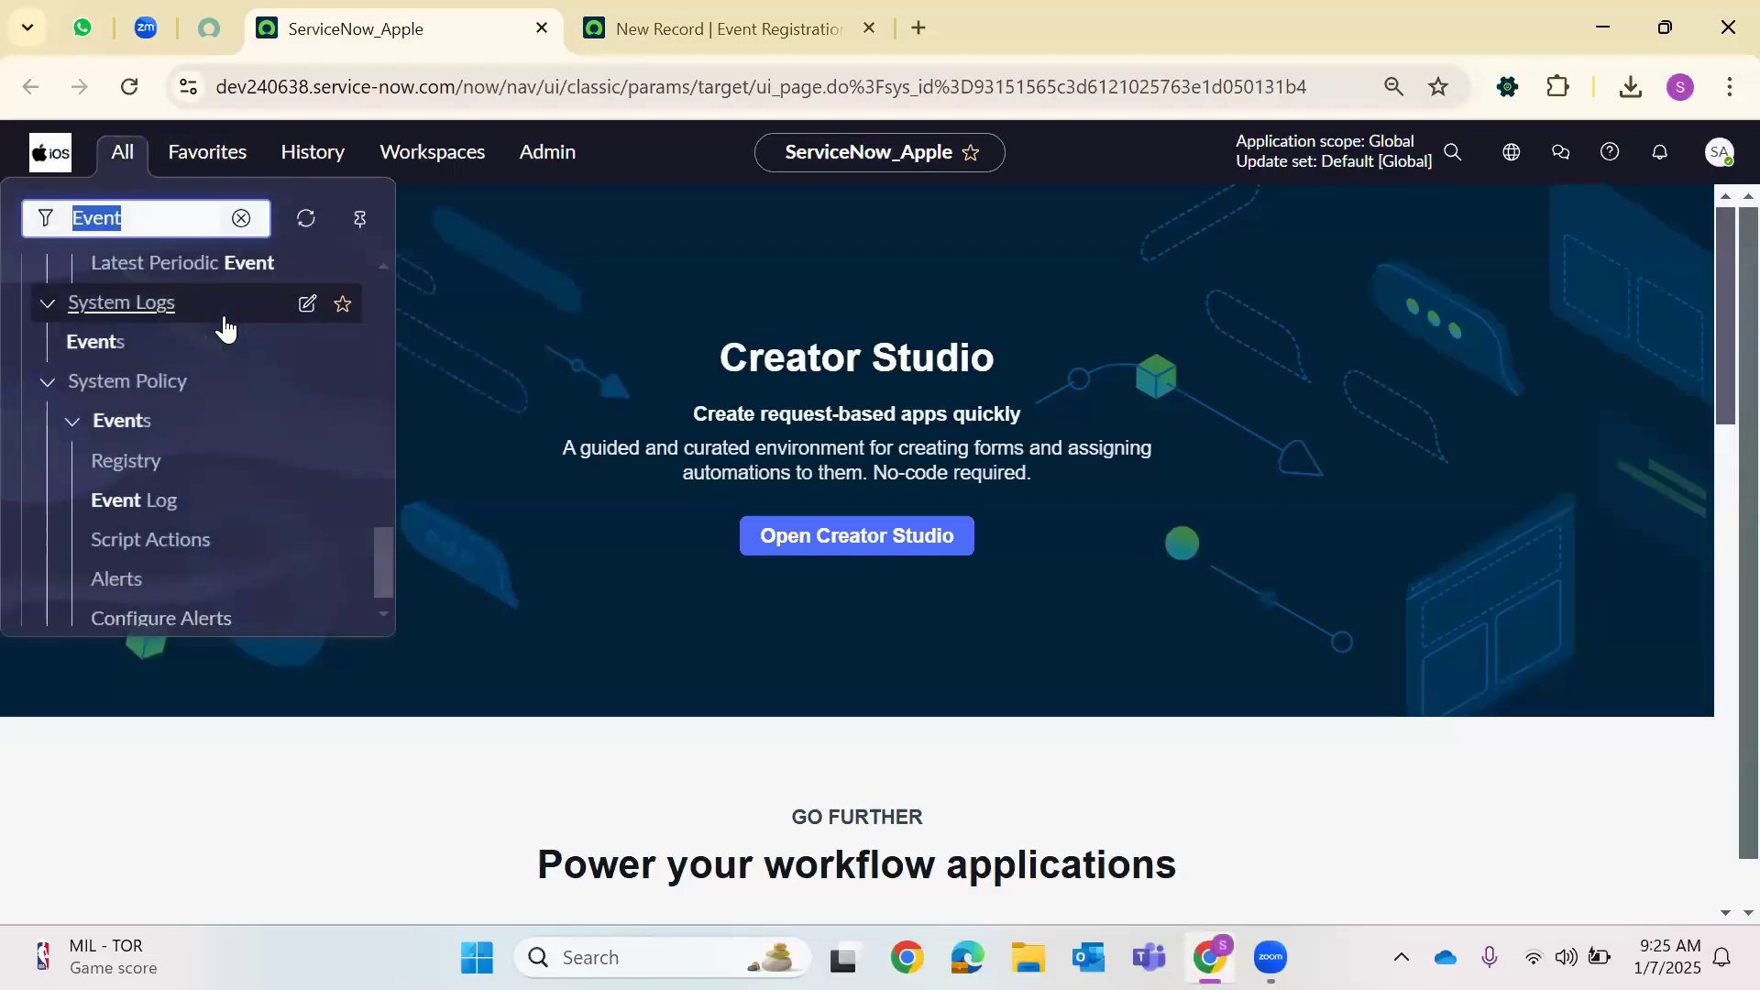
pyautogui.press('BackSpace')
pyautogui.write('Email')
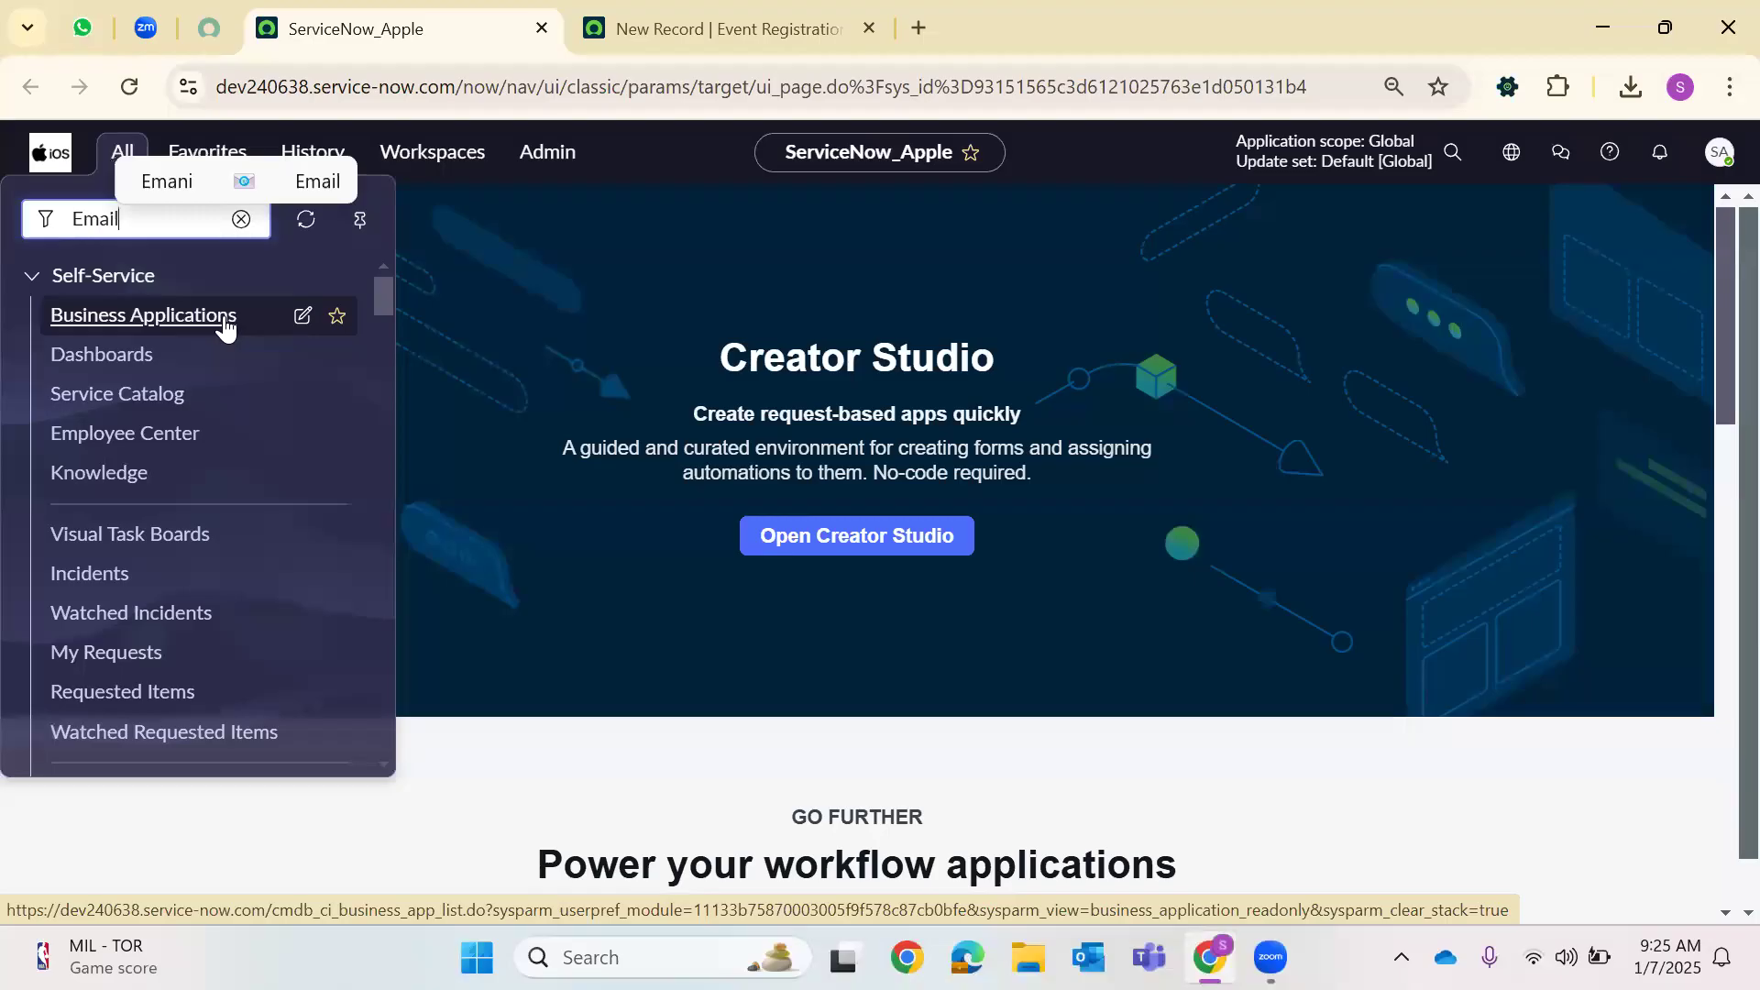
pyautogui.press('BackSpace')
pyautogui.press('BackSpace')
pyautogui.press('BackSpace')
pyautogui.press('BackSpace')
pyautogui.press('BackSpace')
# Filter the navigator for Notification and open the Notifications list under System Notification, Email in a new browser tab
pyautogui.write('Notification')
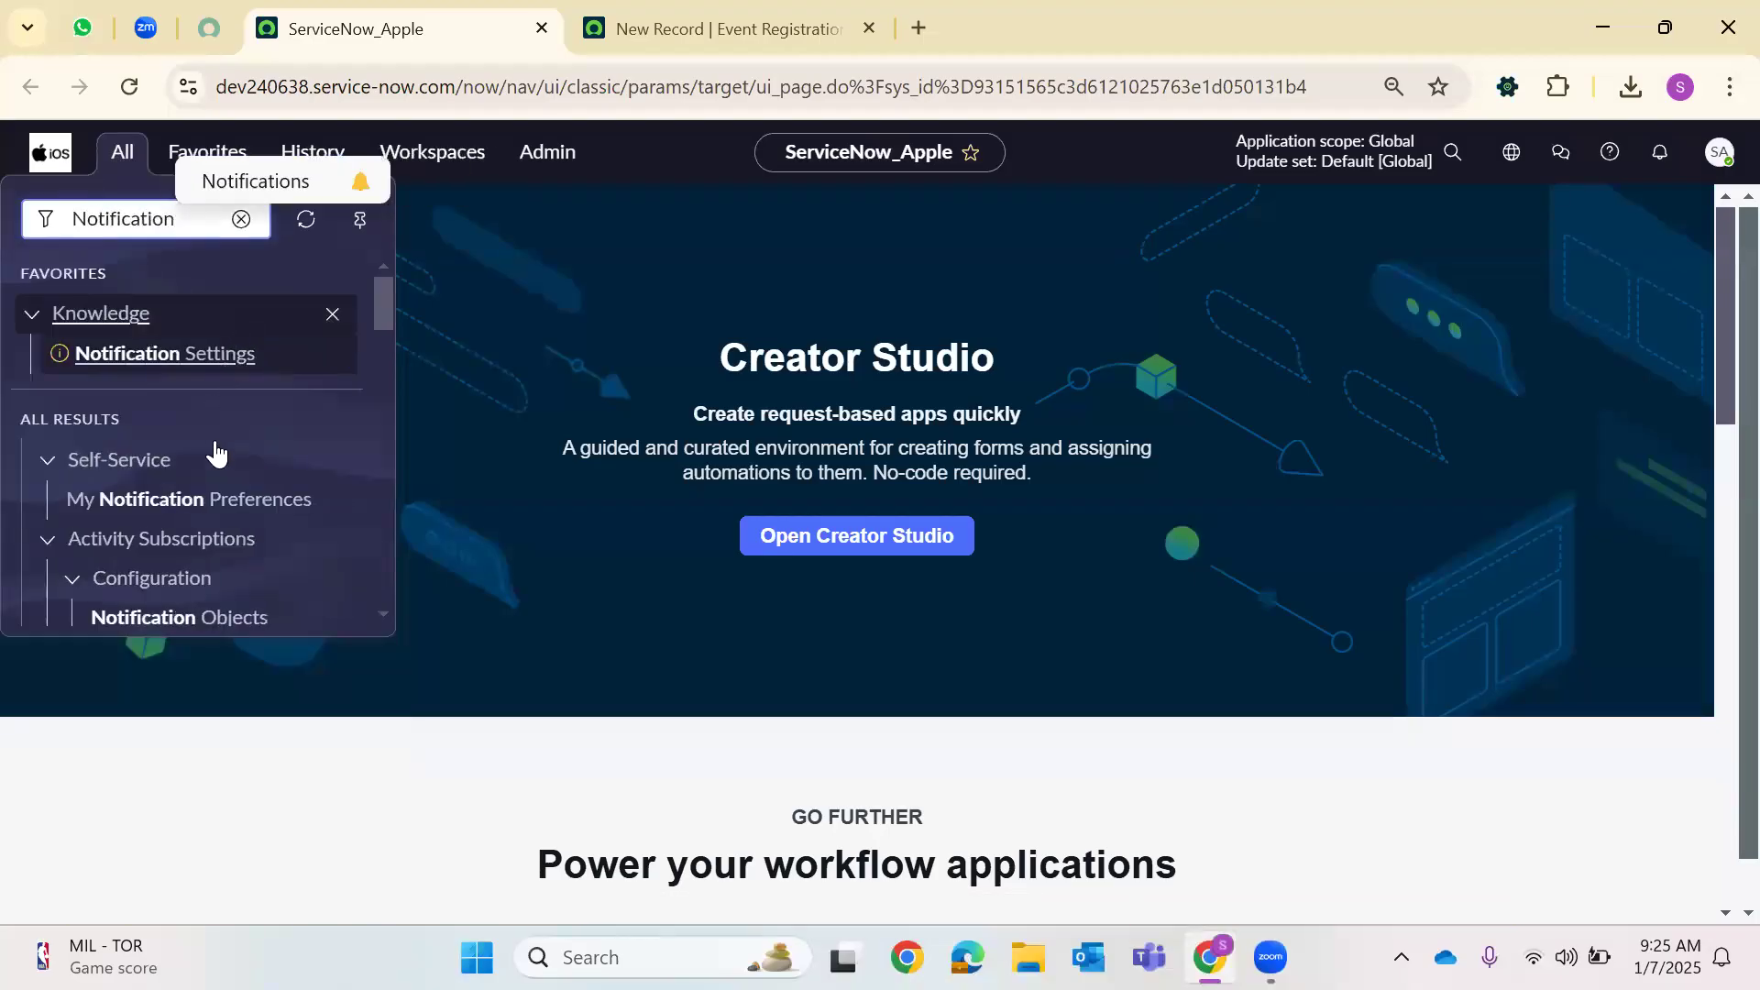
pyautogui.scroll(-10, 215, 452)
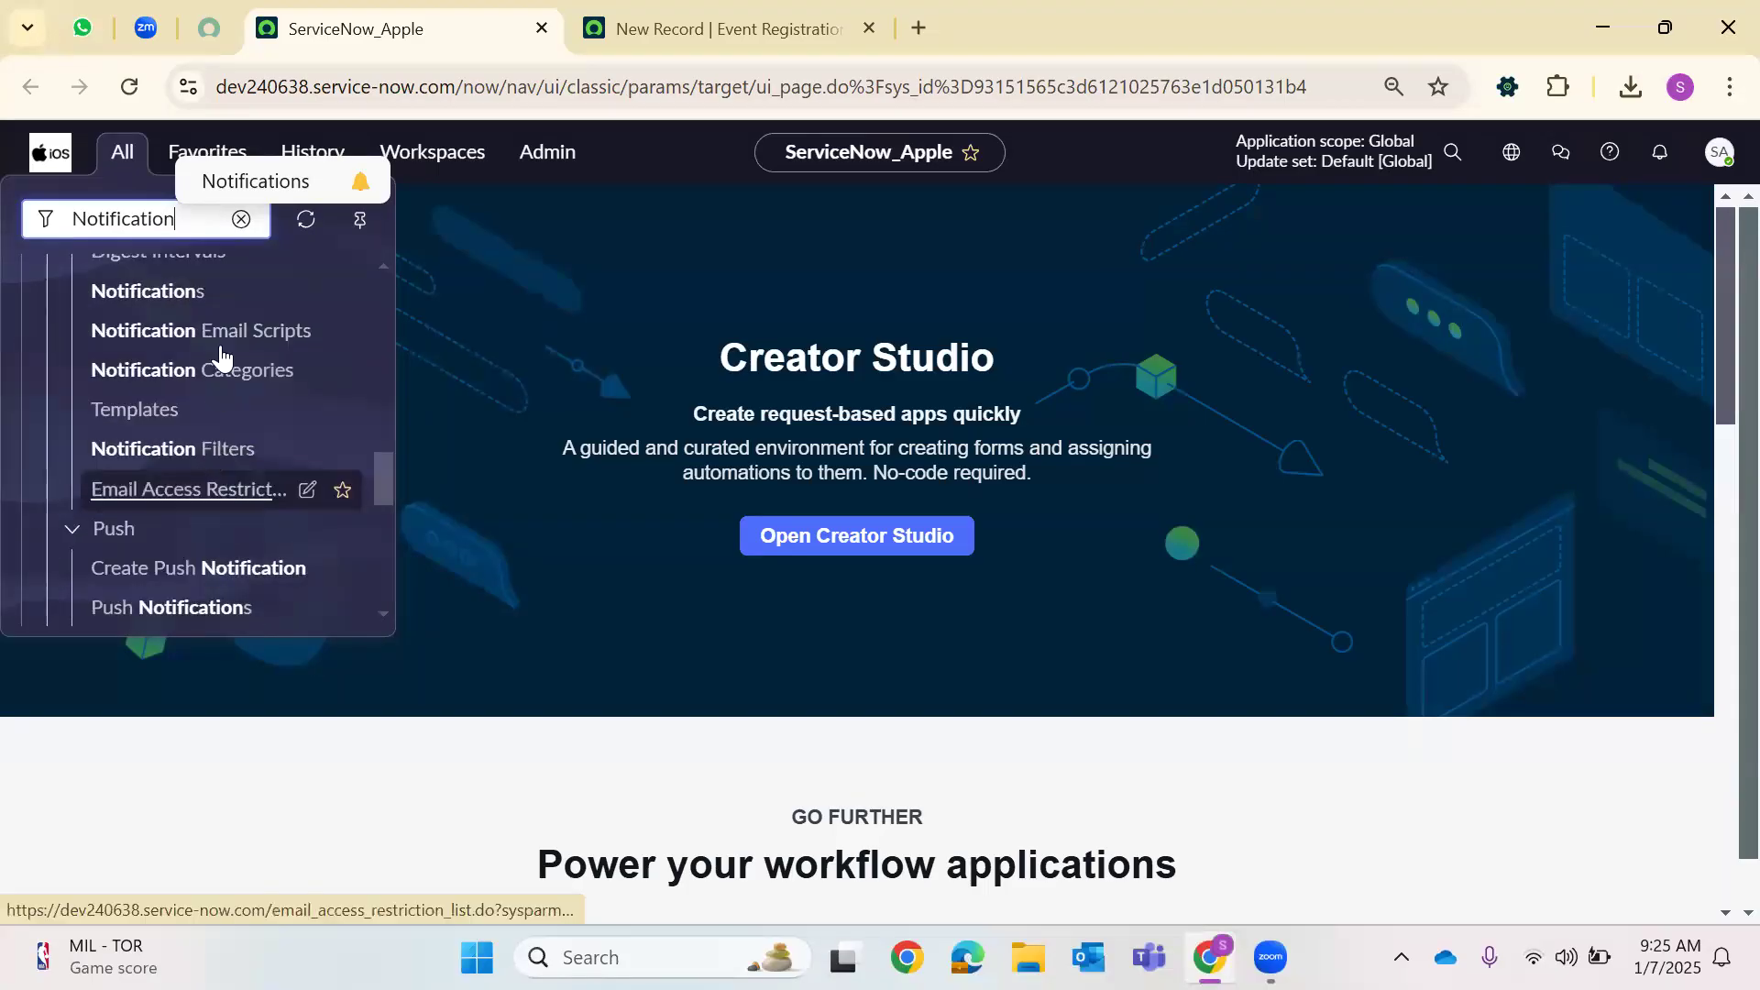
pyautogui.scroll(2, 189, 438)
pyautogui.rightClick(191, 430)
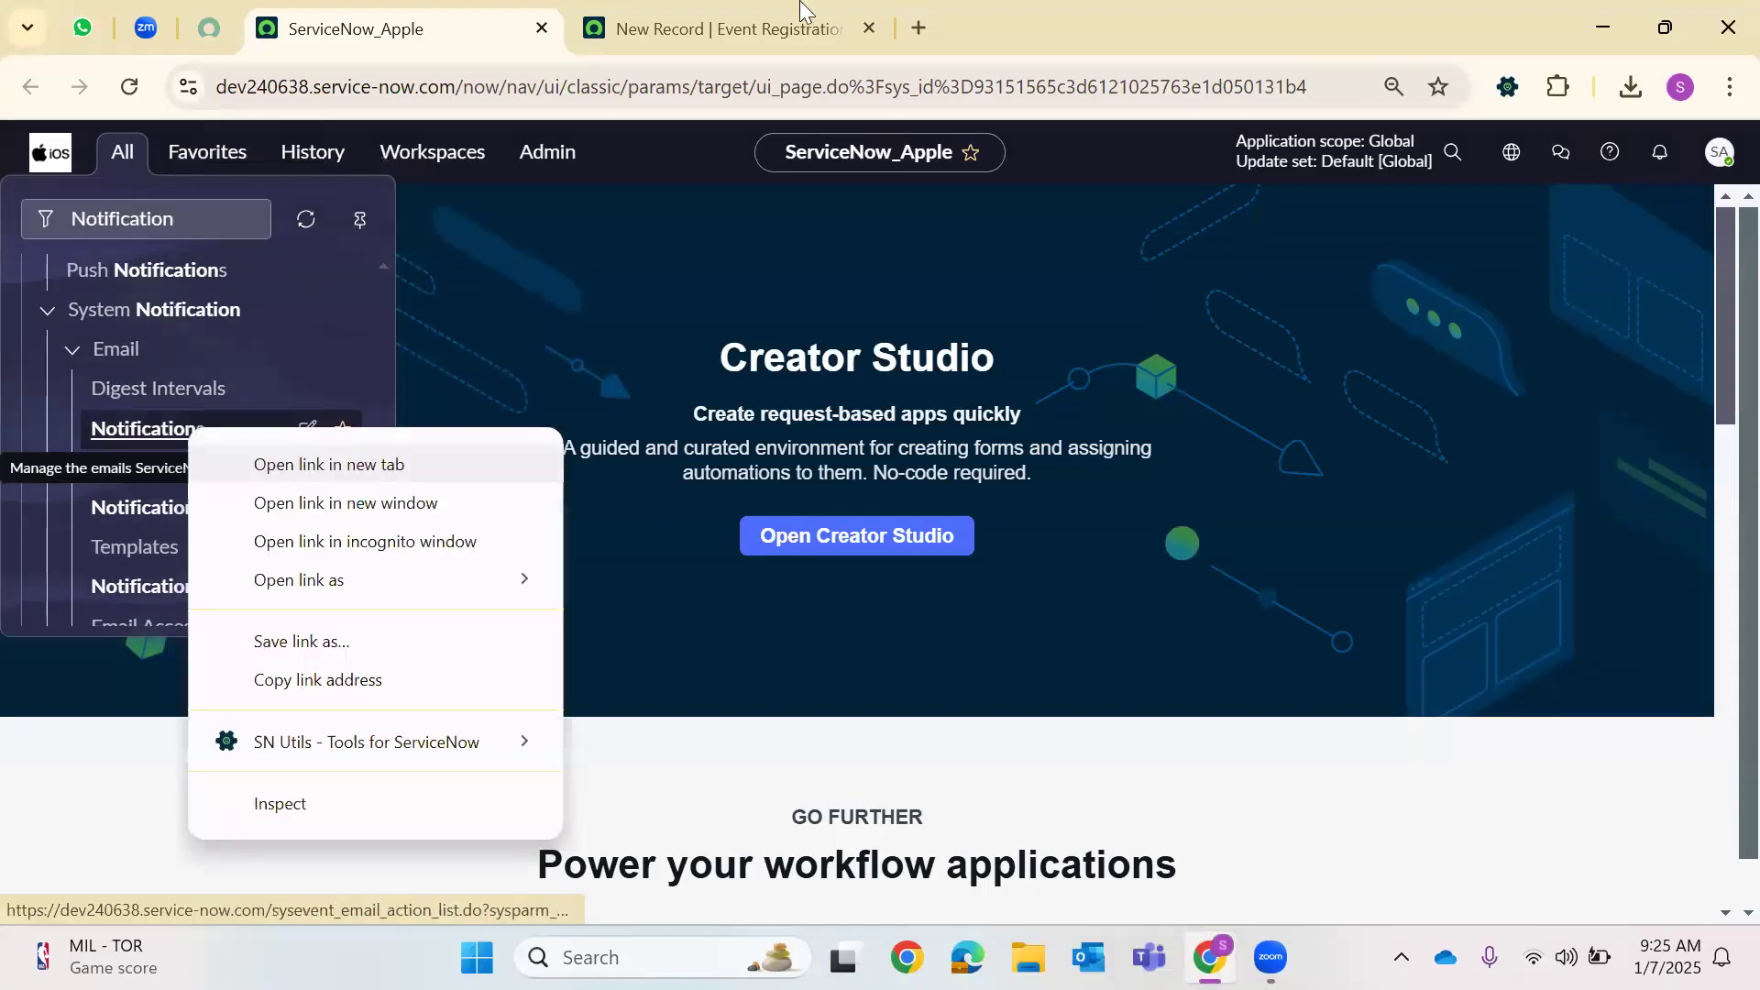
pyautogui.click(264, 468)
# Dismiss the queue information banner on the event registration form and set the table to Incident [incident]
pyautogui.click(794, 15)
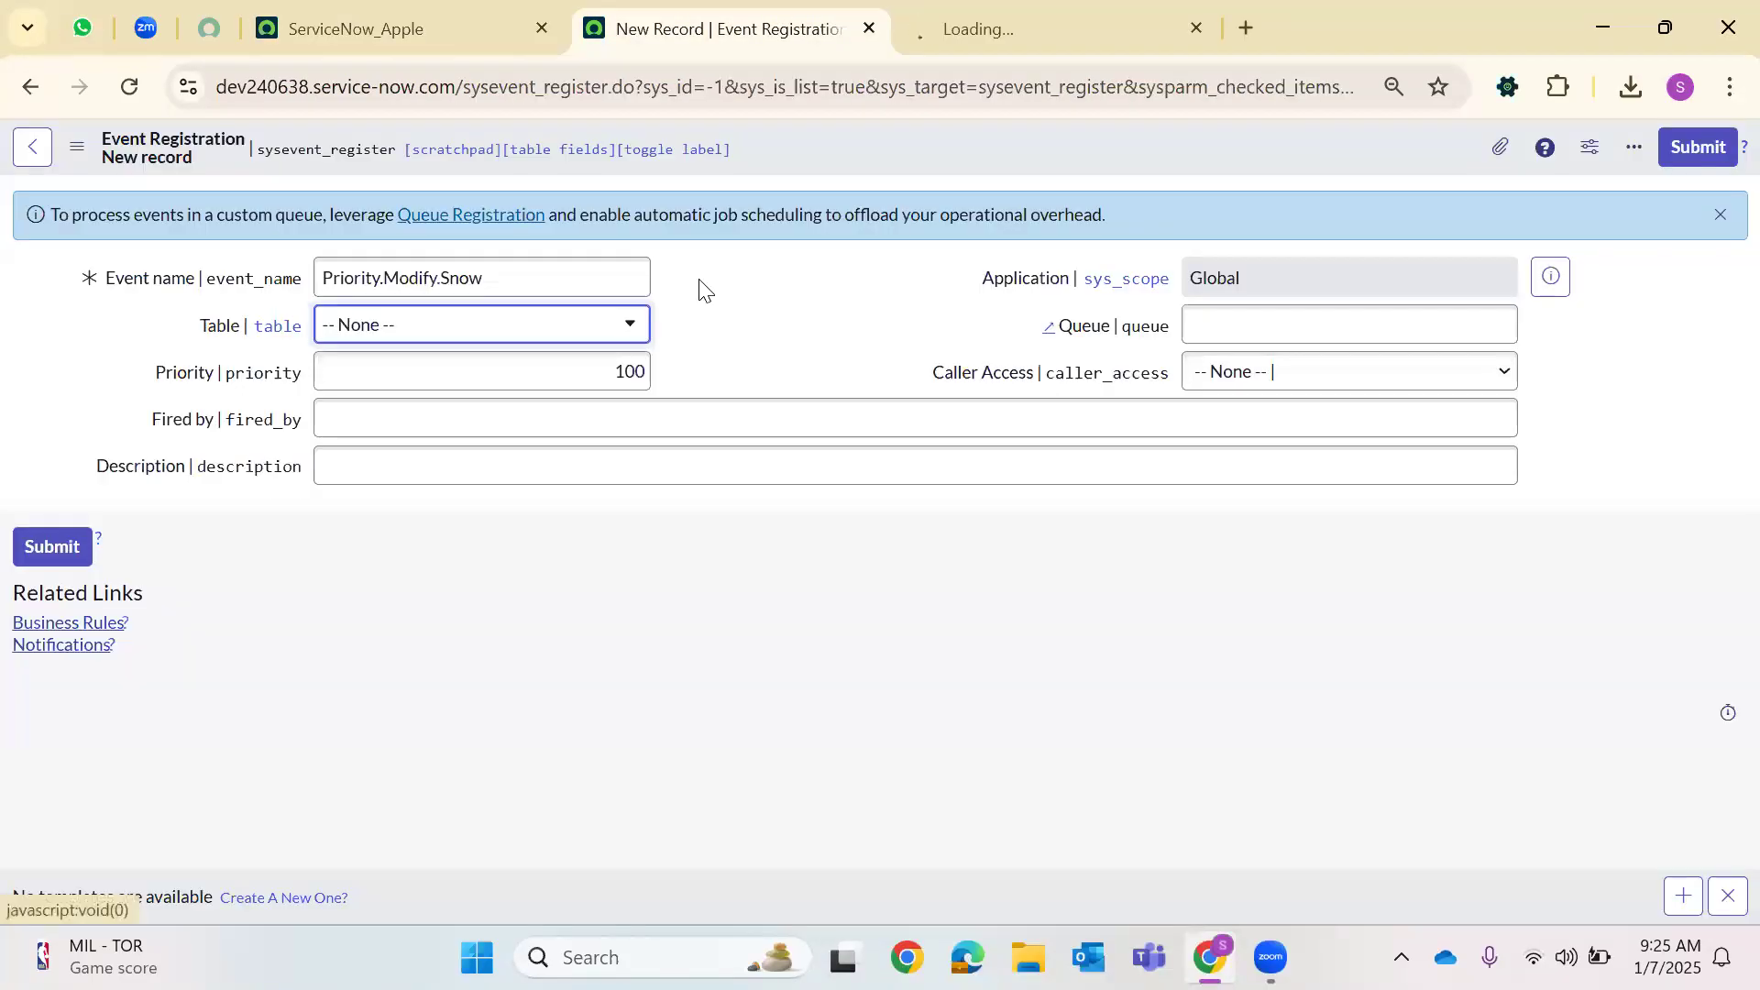
pyautogui.click(480, 328)
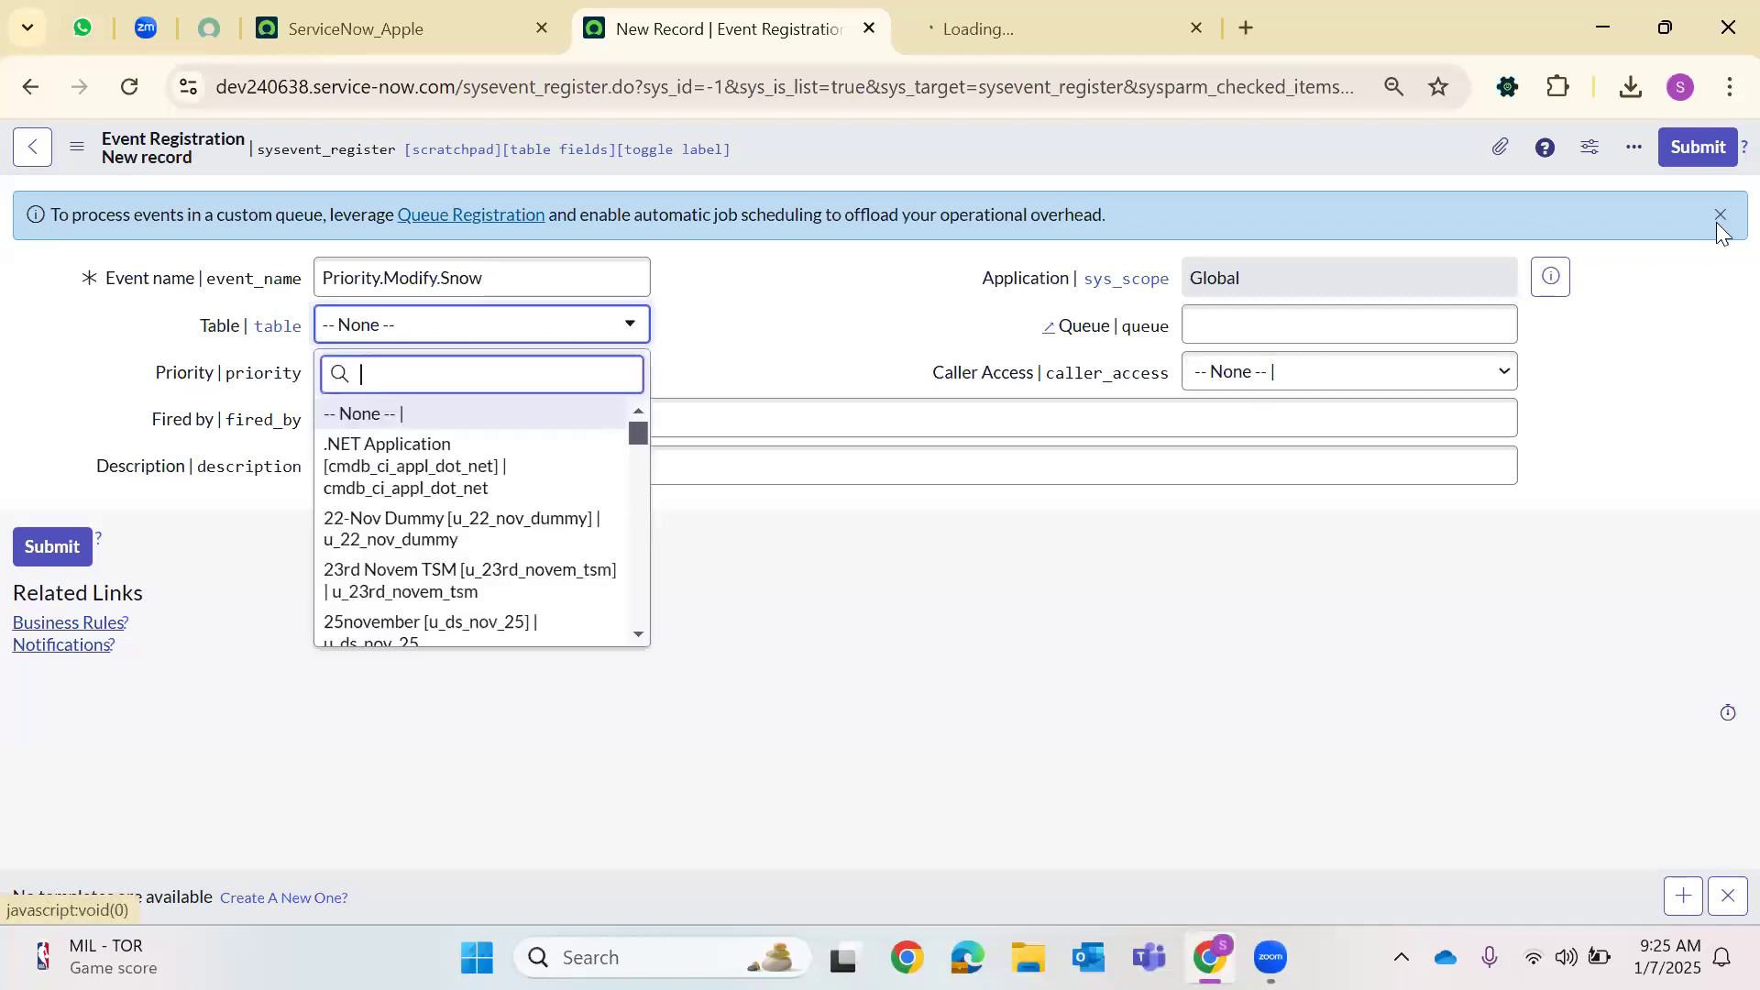
pyautogui.click(703, 290)
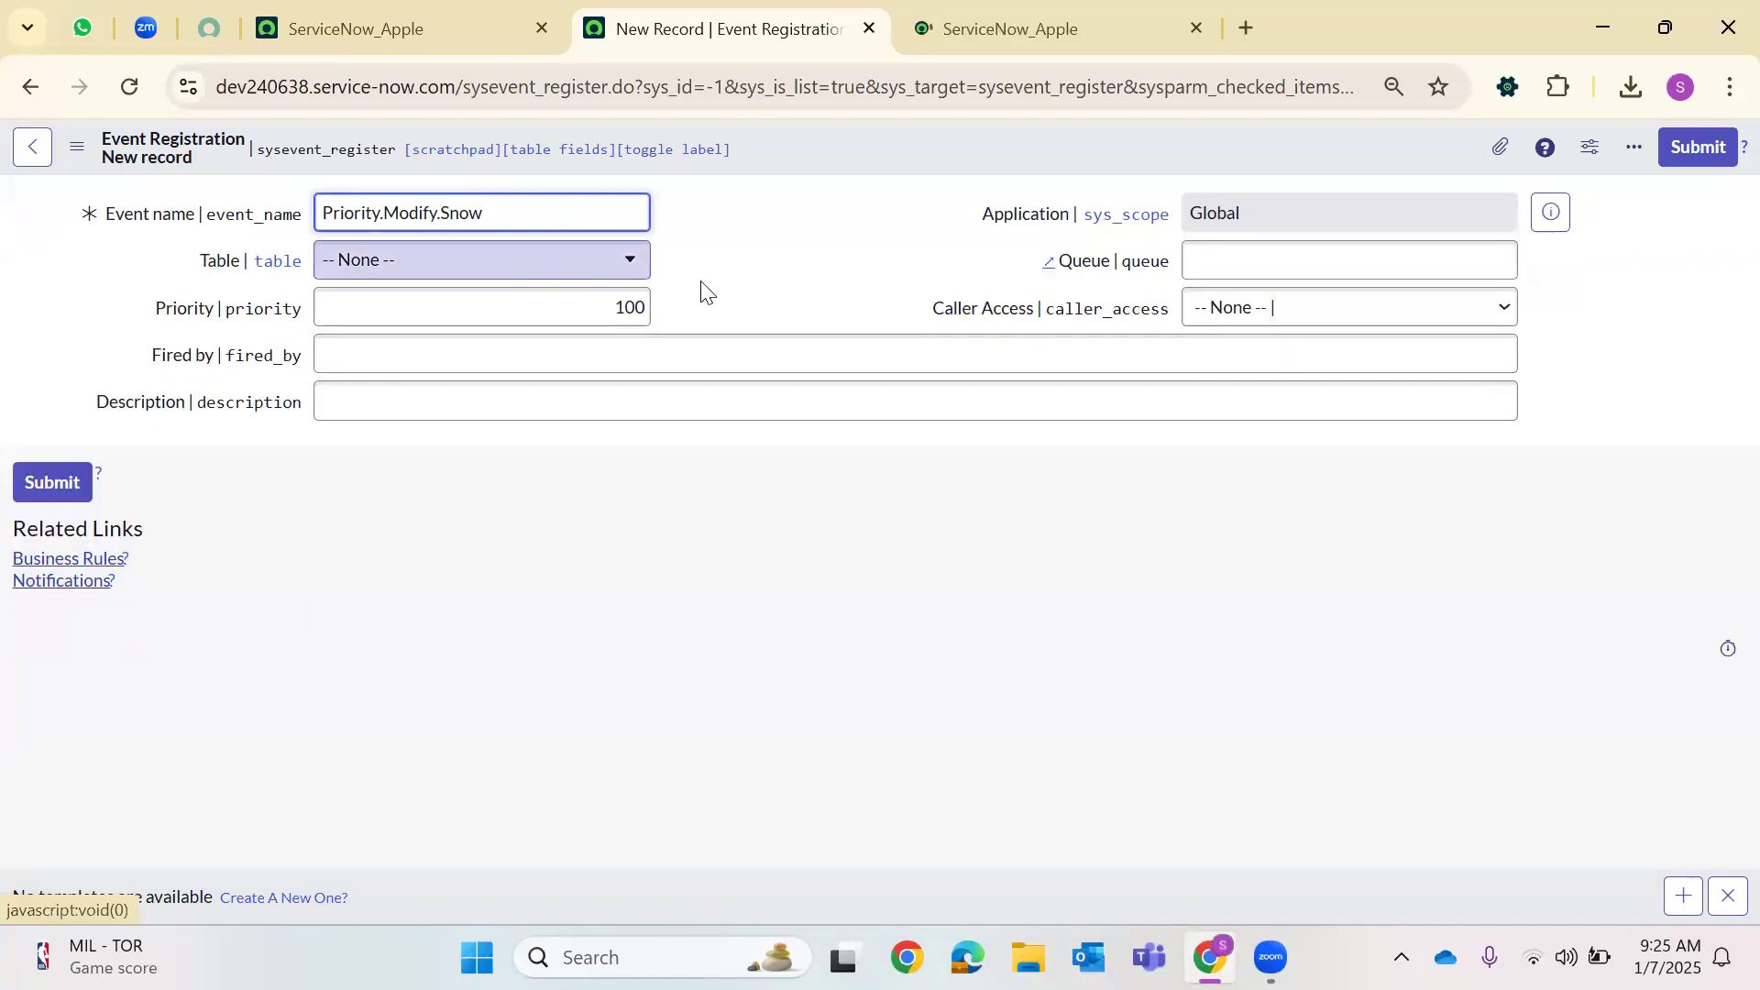
pyautogui.click(524, 257)
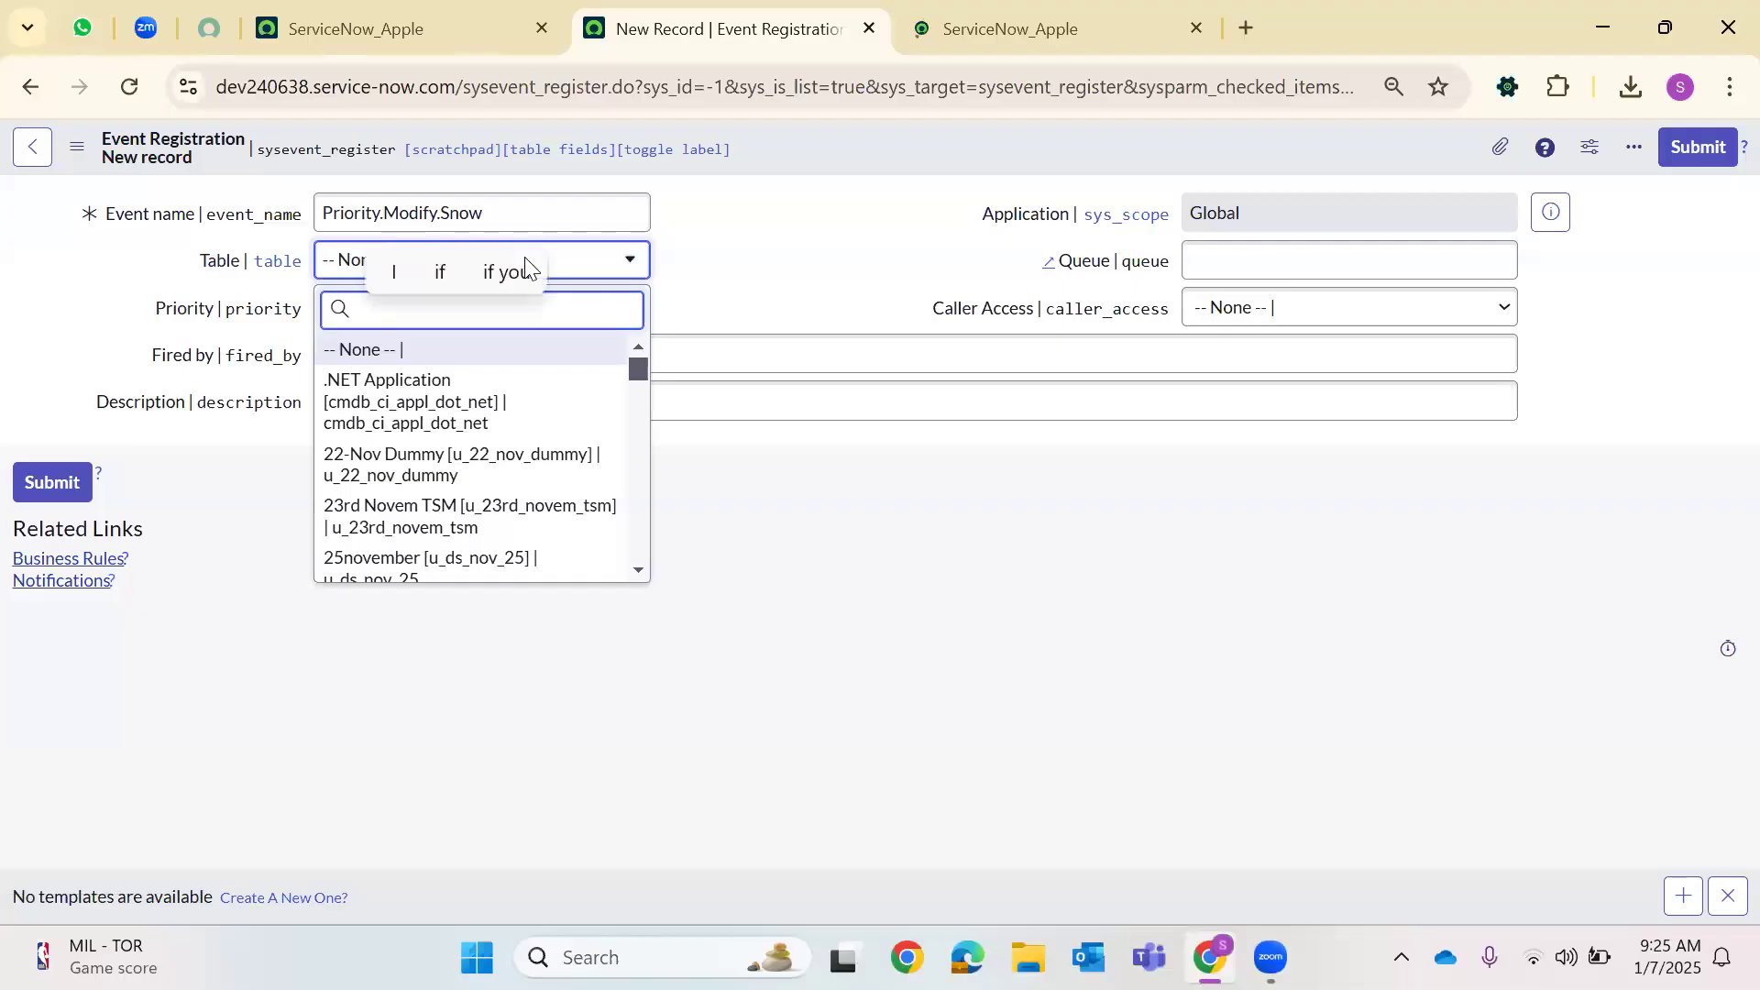
pyautogui.write('inci')
pyautogui.click(537, 424)
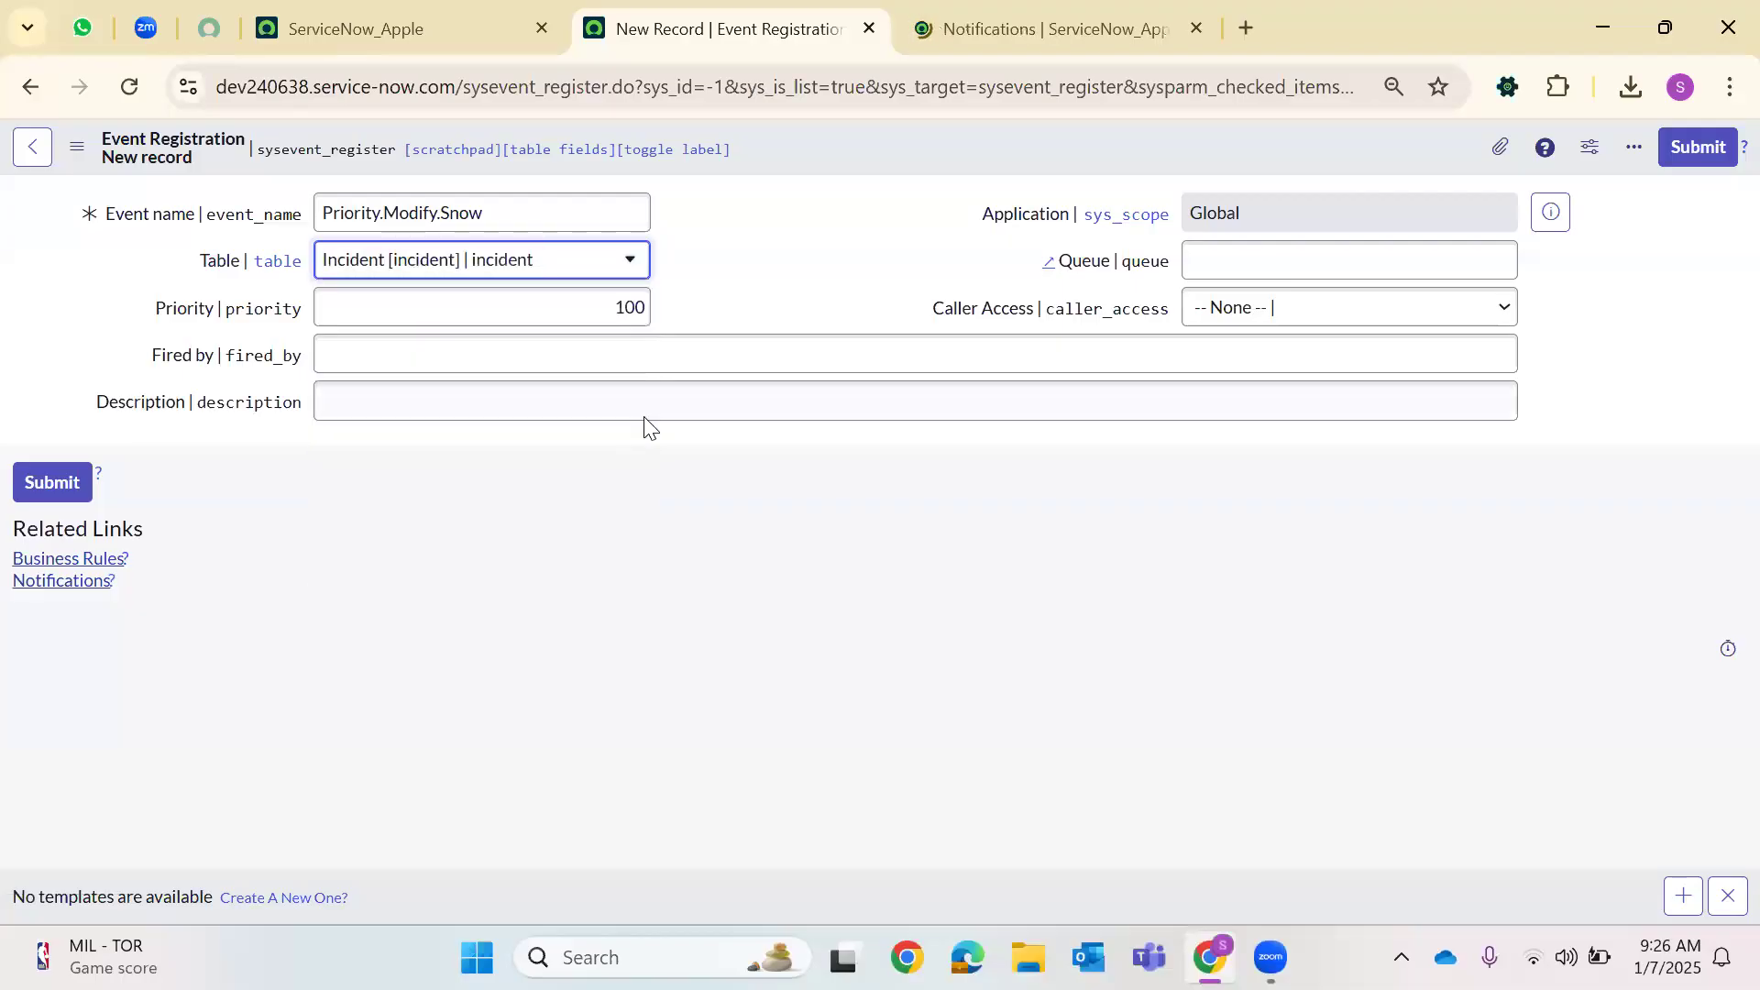
# Start a new notification record from the Notifications list
pyautogui.click(1028, 7)
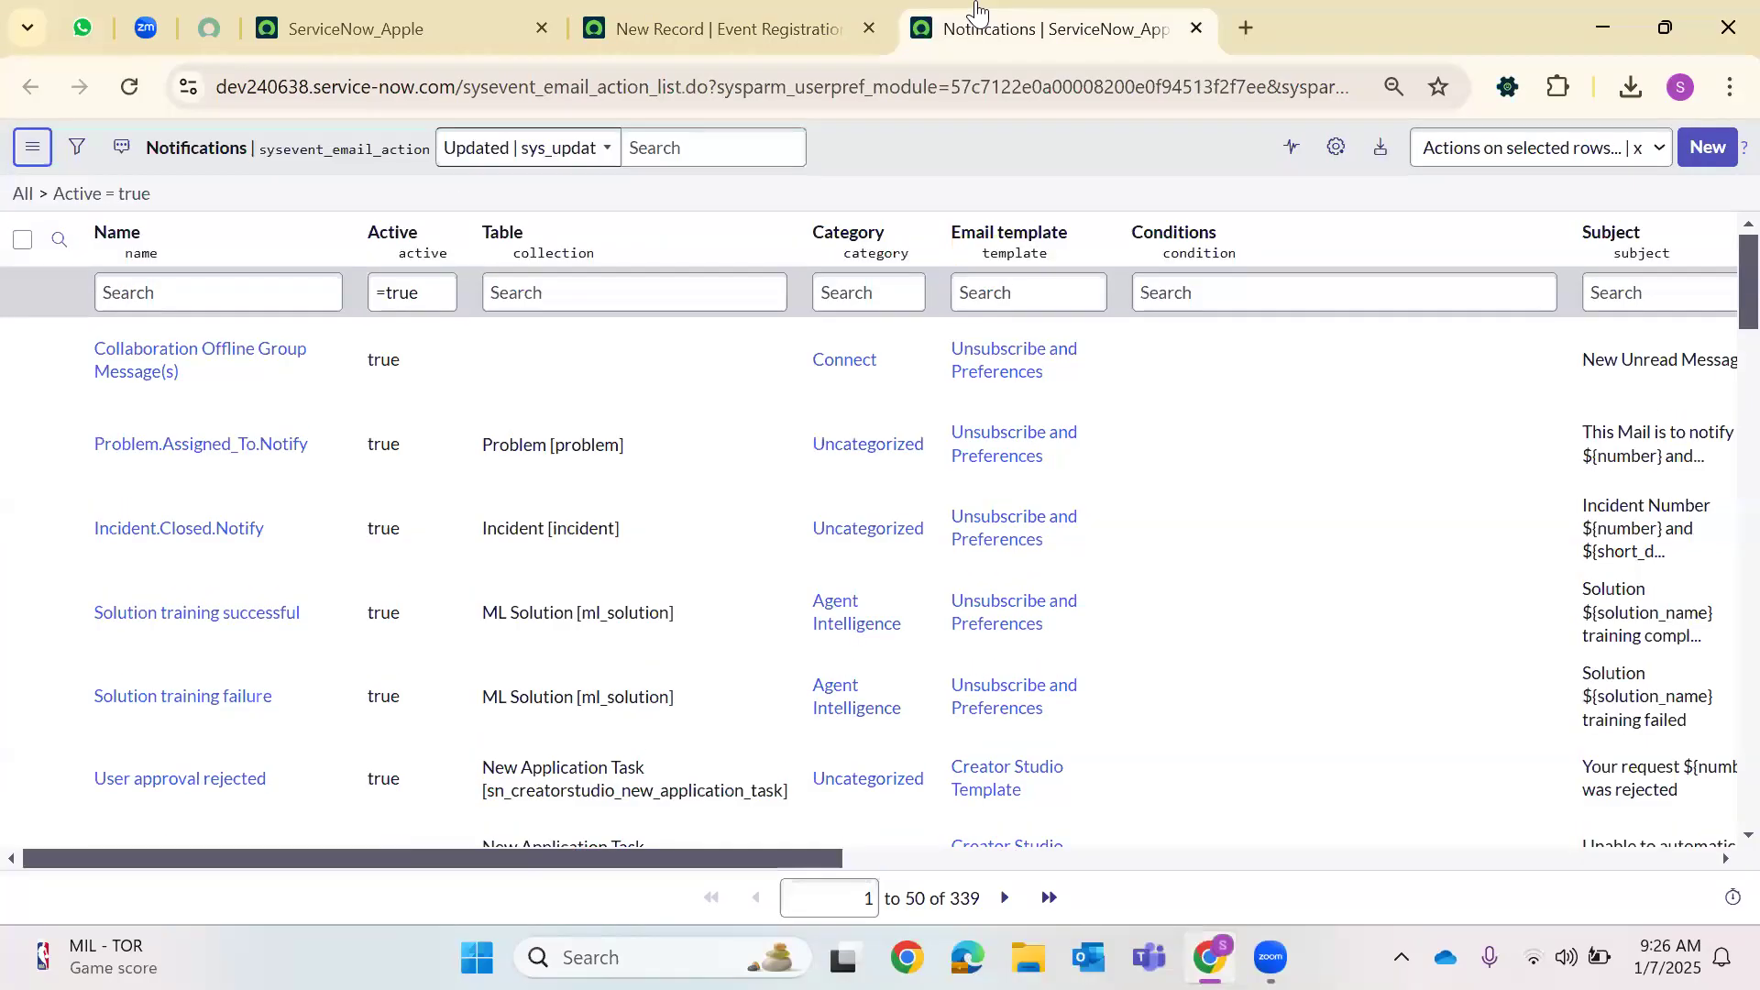
pyautogui.hotkey('ctrl', 'shift', 'Tab')
pyautogui.hotkey('ctrl', 'Tab')
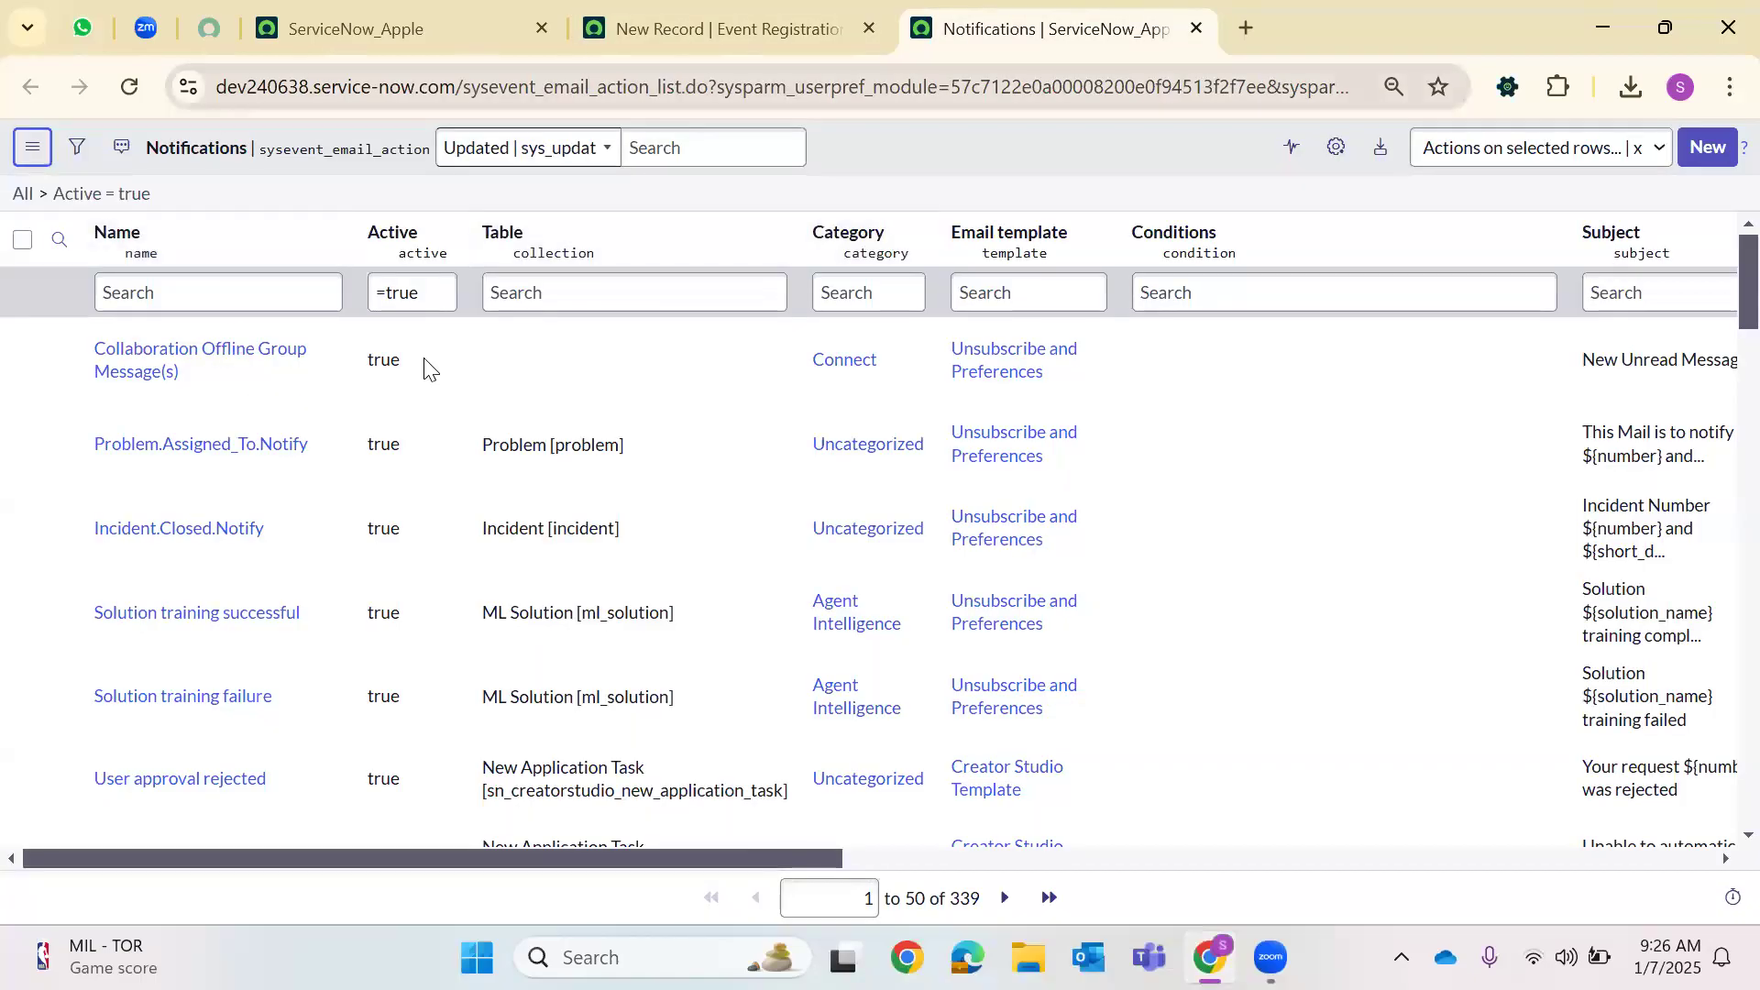
pyautogui.hotkey('ctrl', 'shift', 'Tab')
pyautogui.hotkey('ctrl', 'Tab')
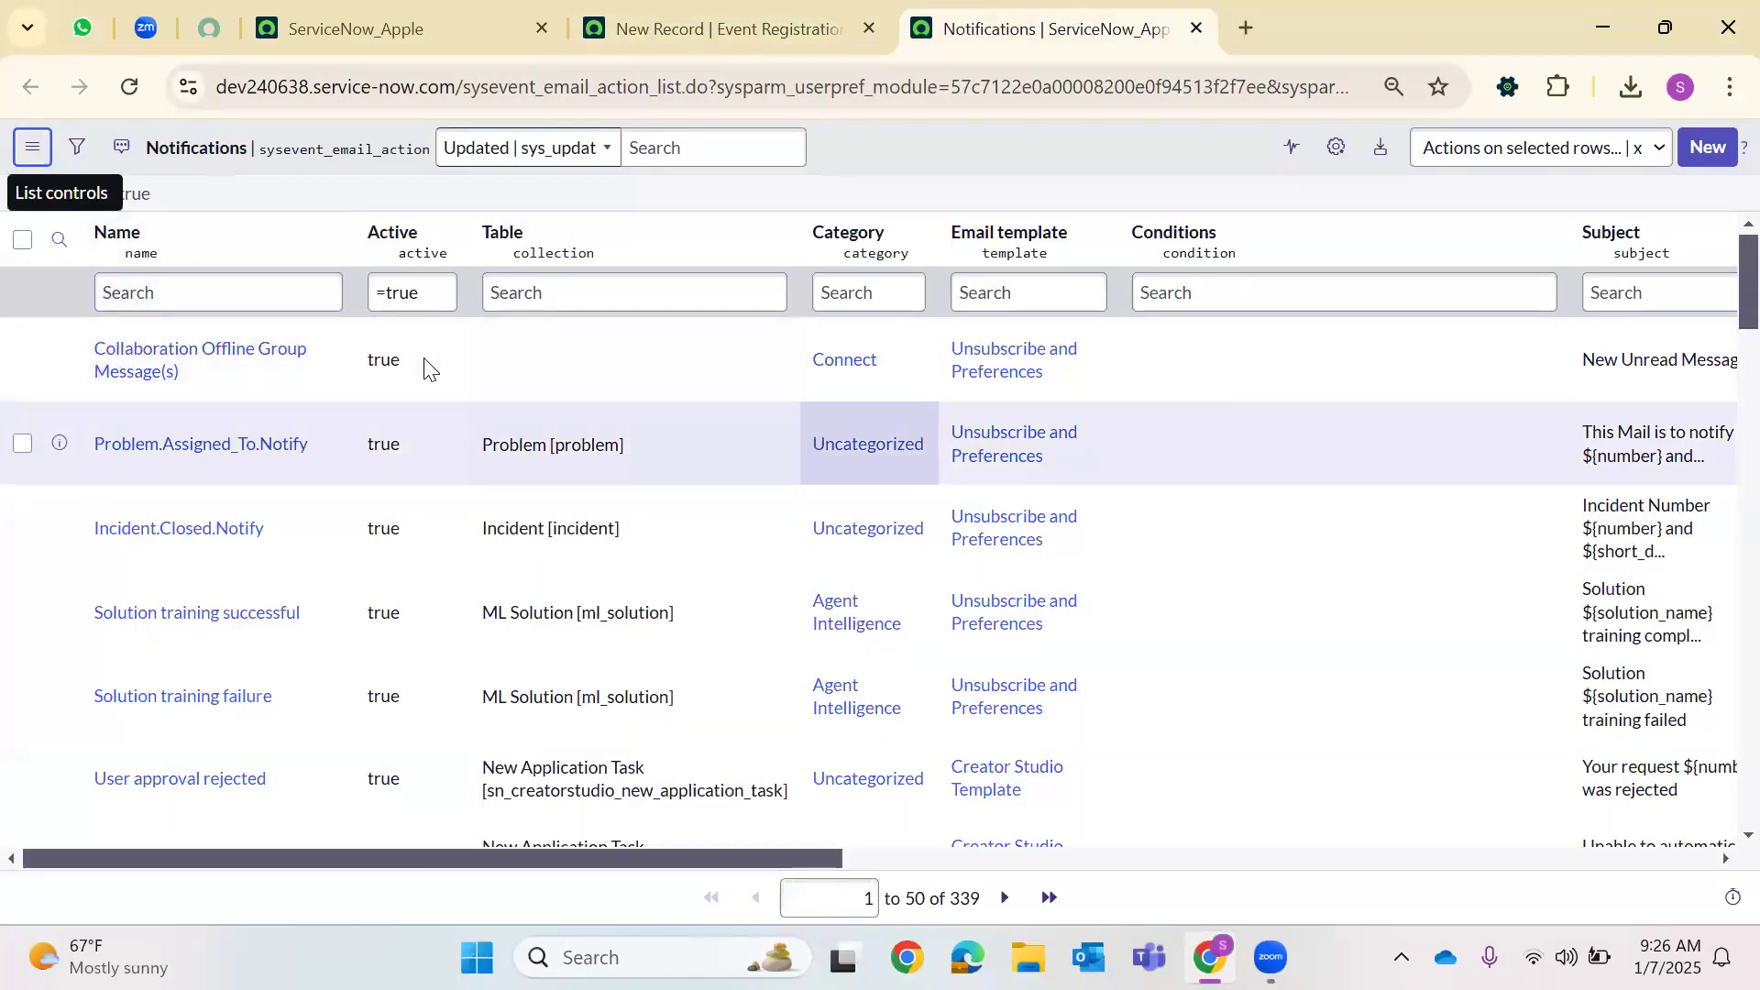
# Set the event registration's Fired by field to Business Rule and save the record
pyautogui.hotkey('ctrl', 'shift', 'Tab')
pyautogui.write('Business Rule')
pyautogui.rightClick(859, 163)
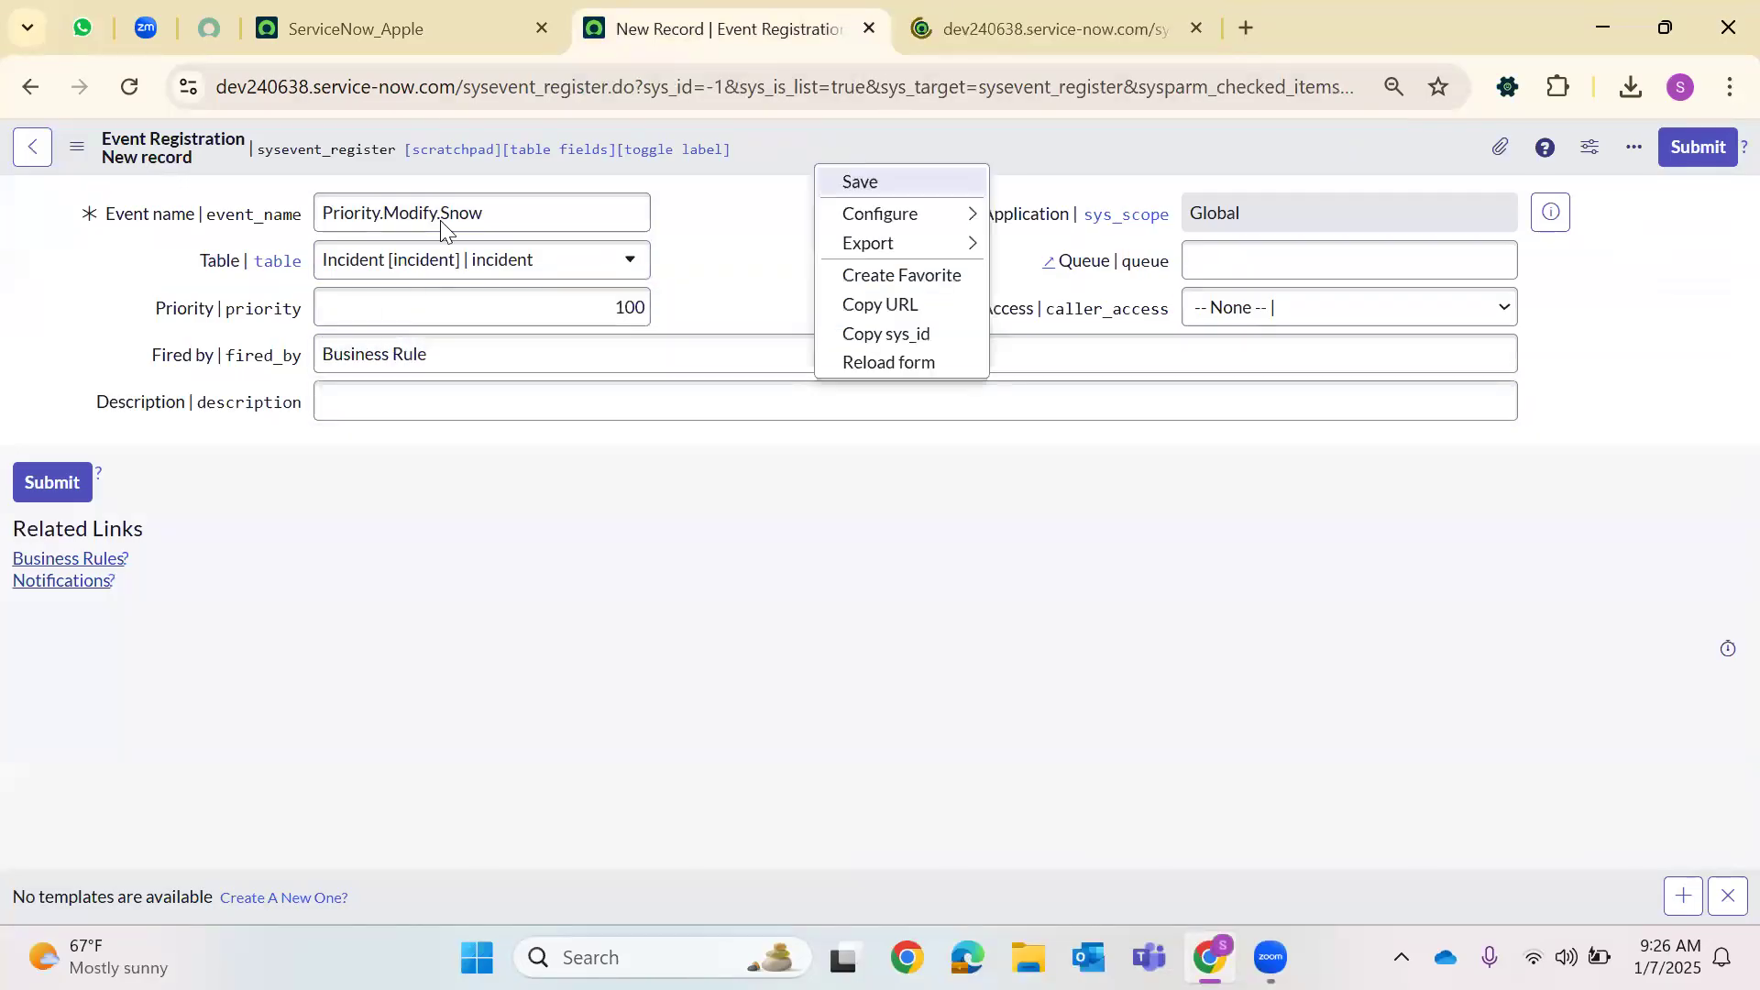
# Name the new notification record Priority.Modify.Notify
pyautogui.hotkey('ctrl', 'Tab')
pyautogui.click(443, 229)
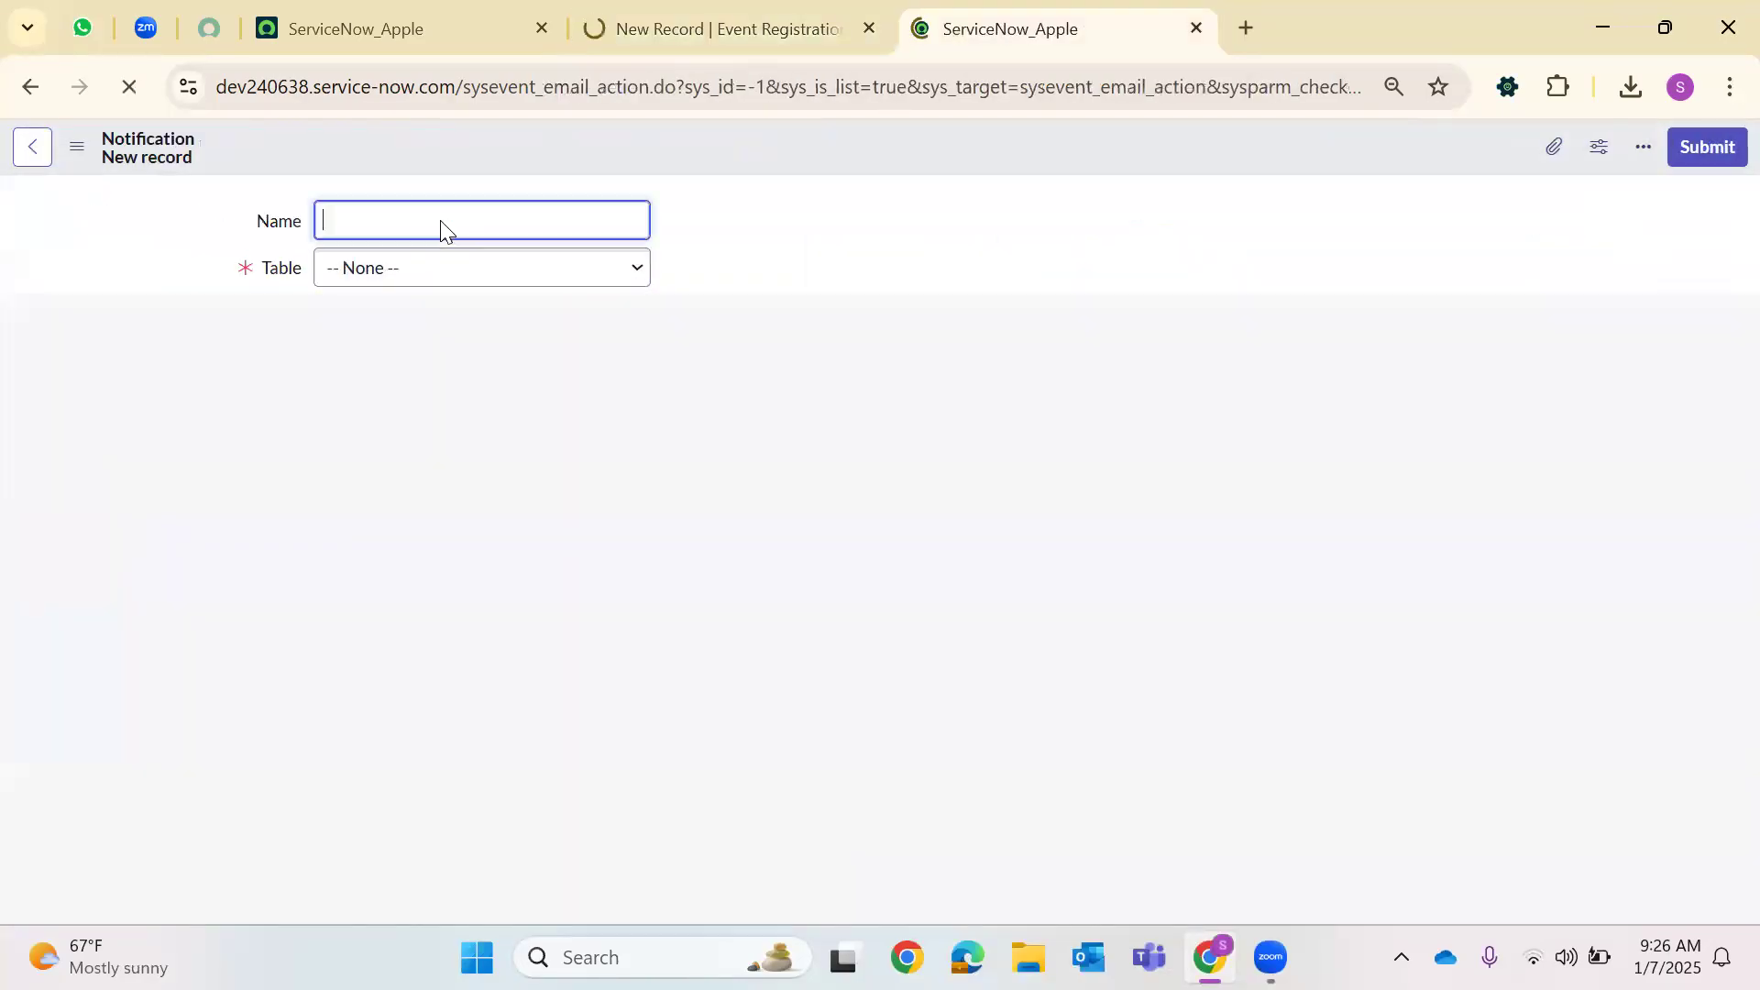
pyautogui.write('Pr')
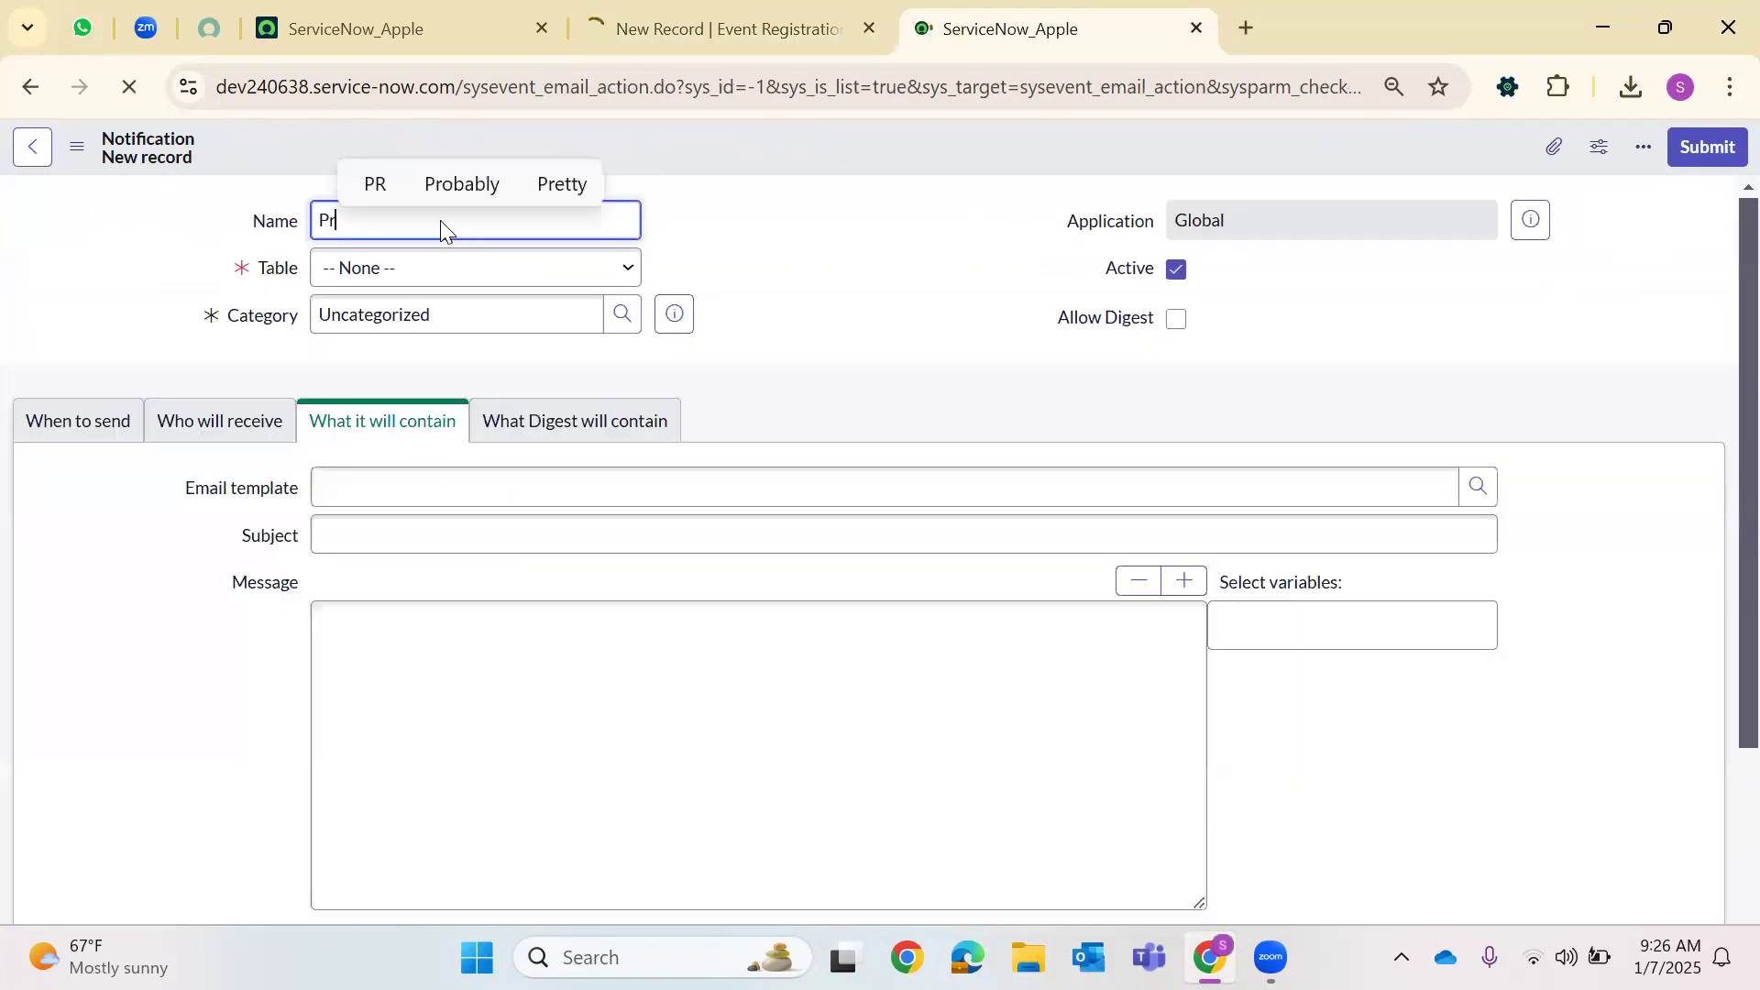
pyautogui.write('io')
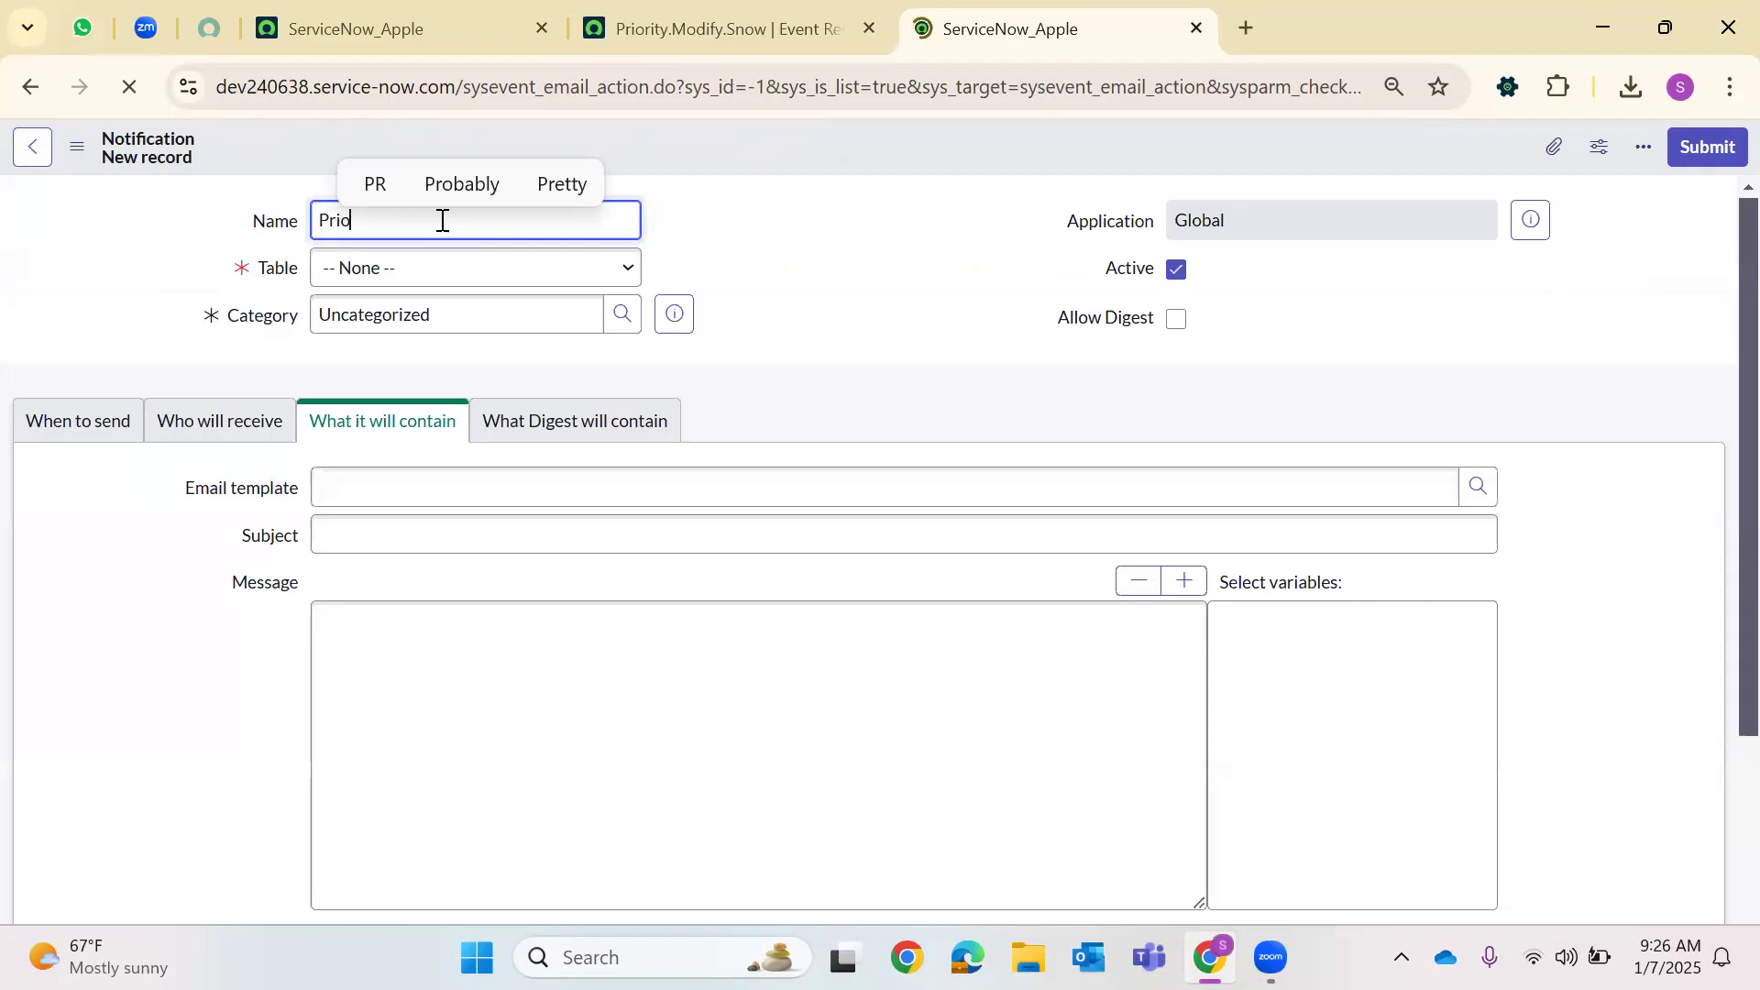
pyautogui.write('rity')
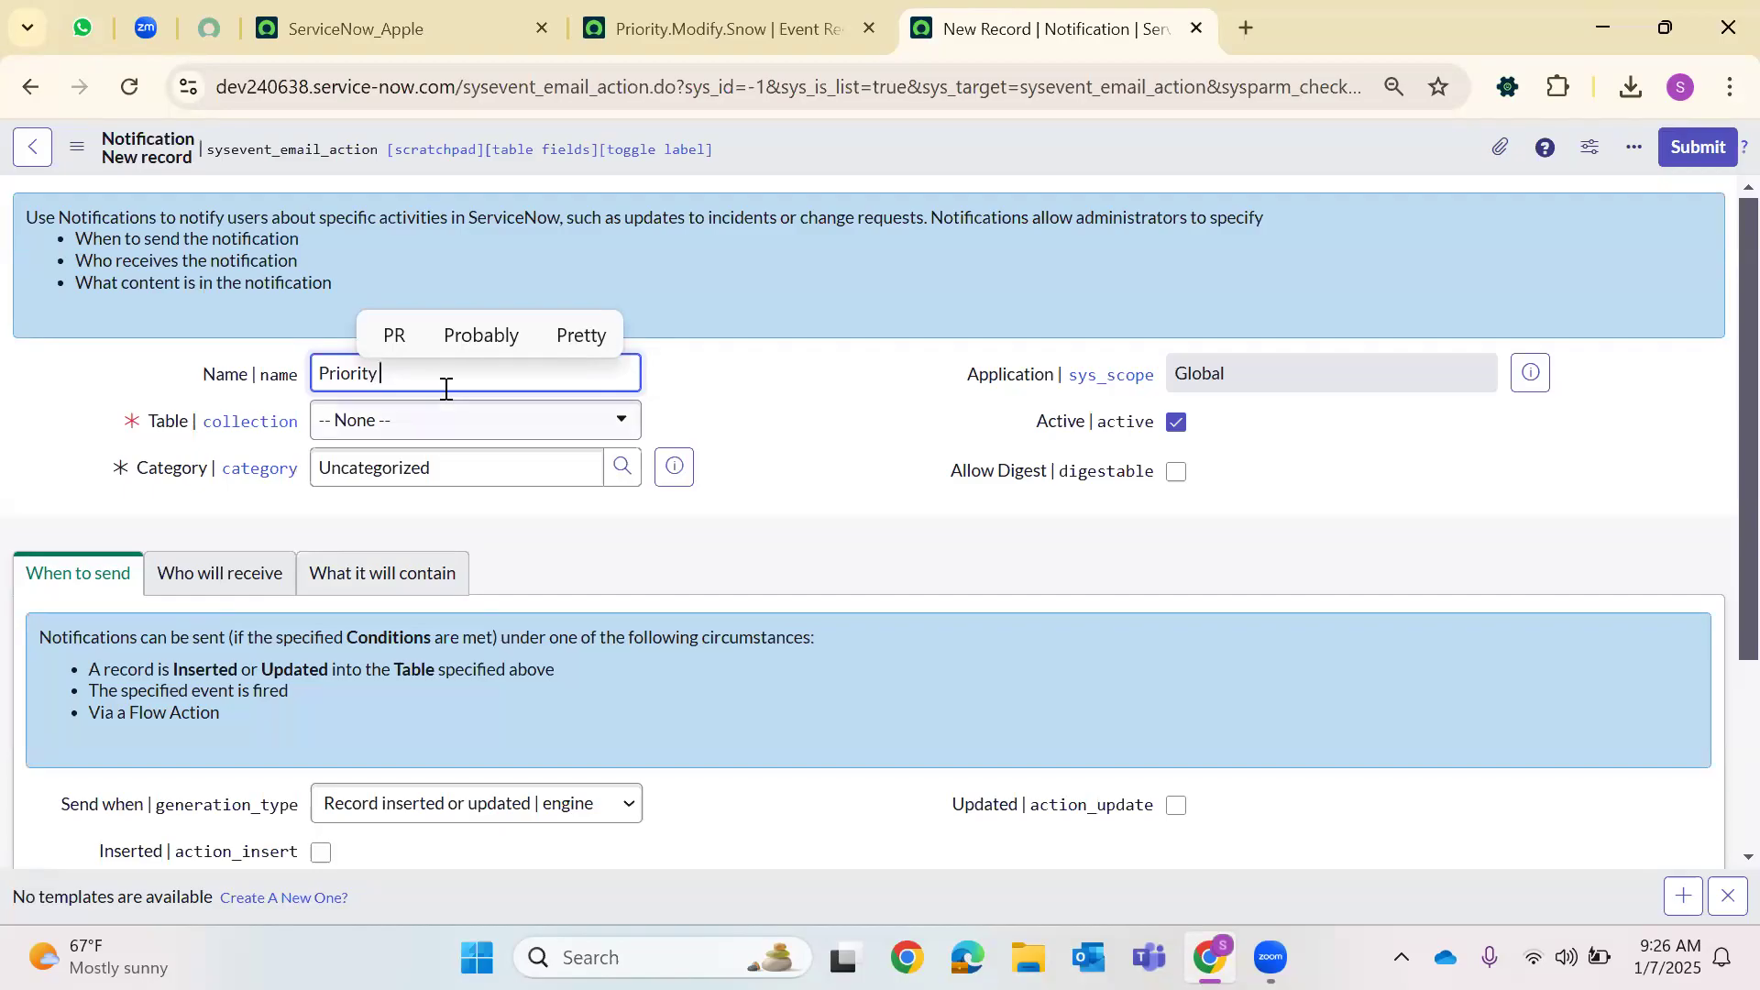
pyautogui.write('.Modify')
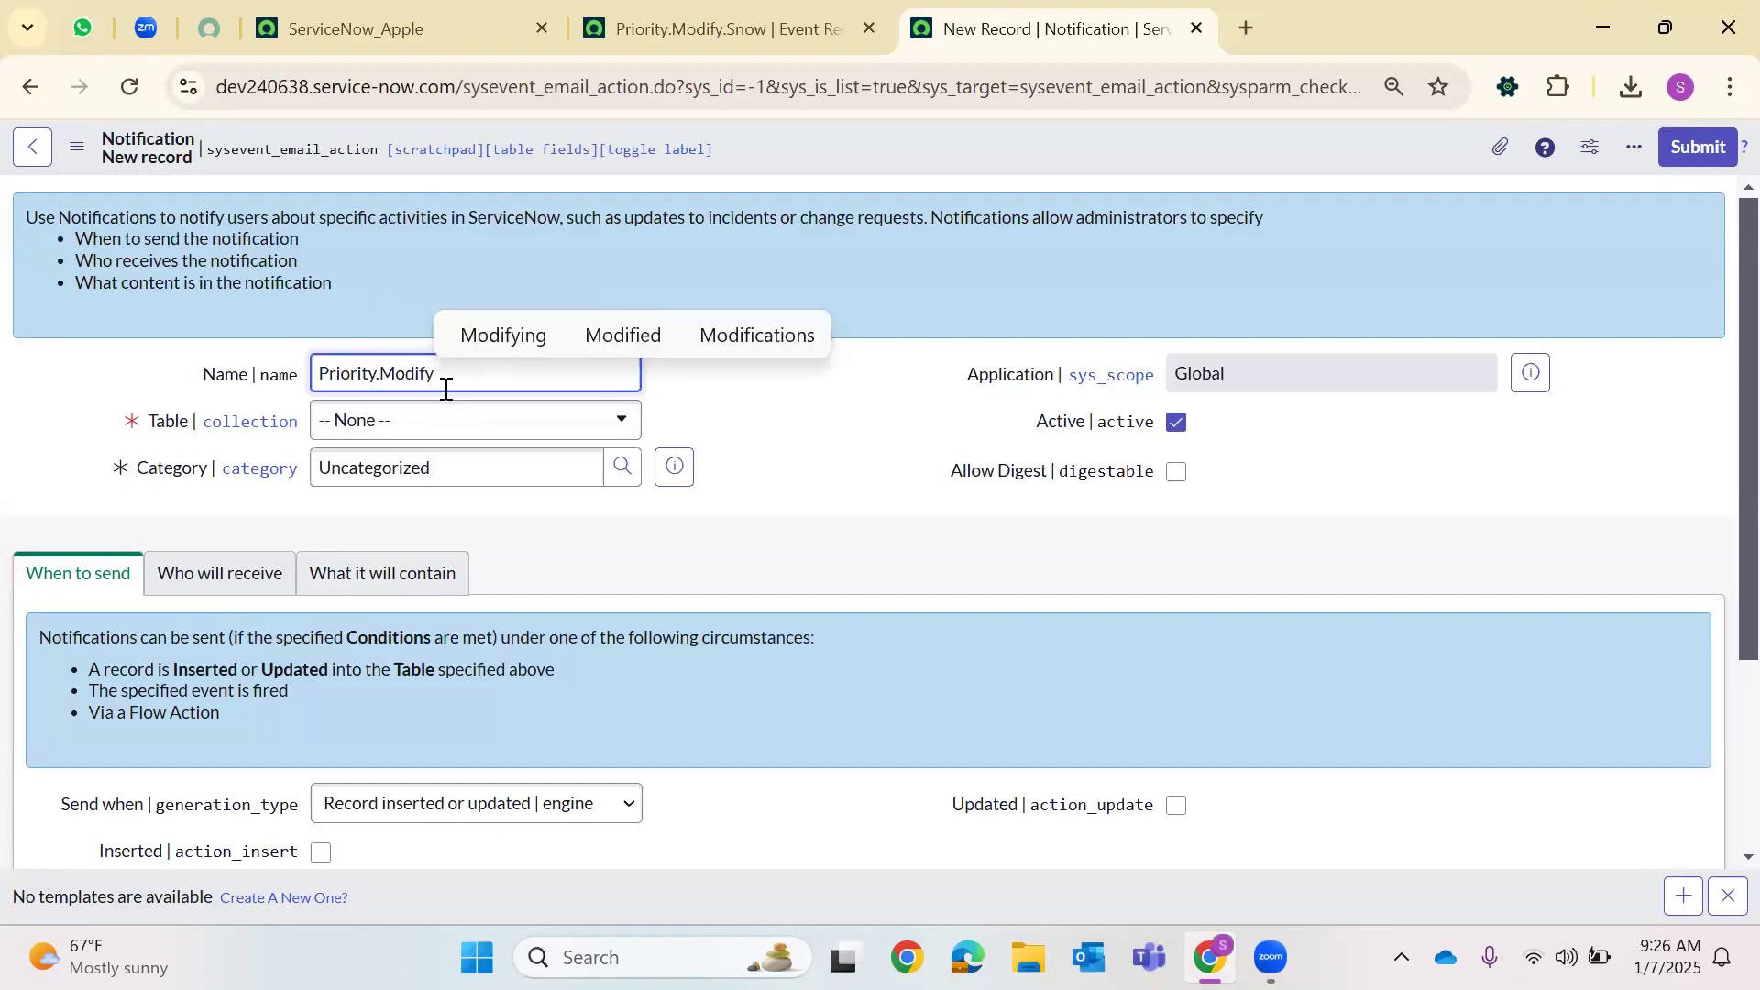
pyautogui.write('.Notify')
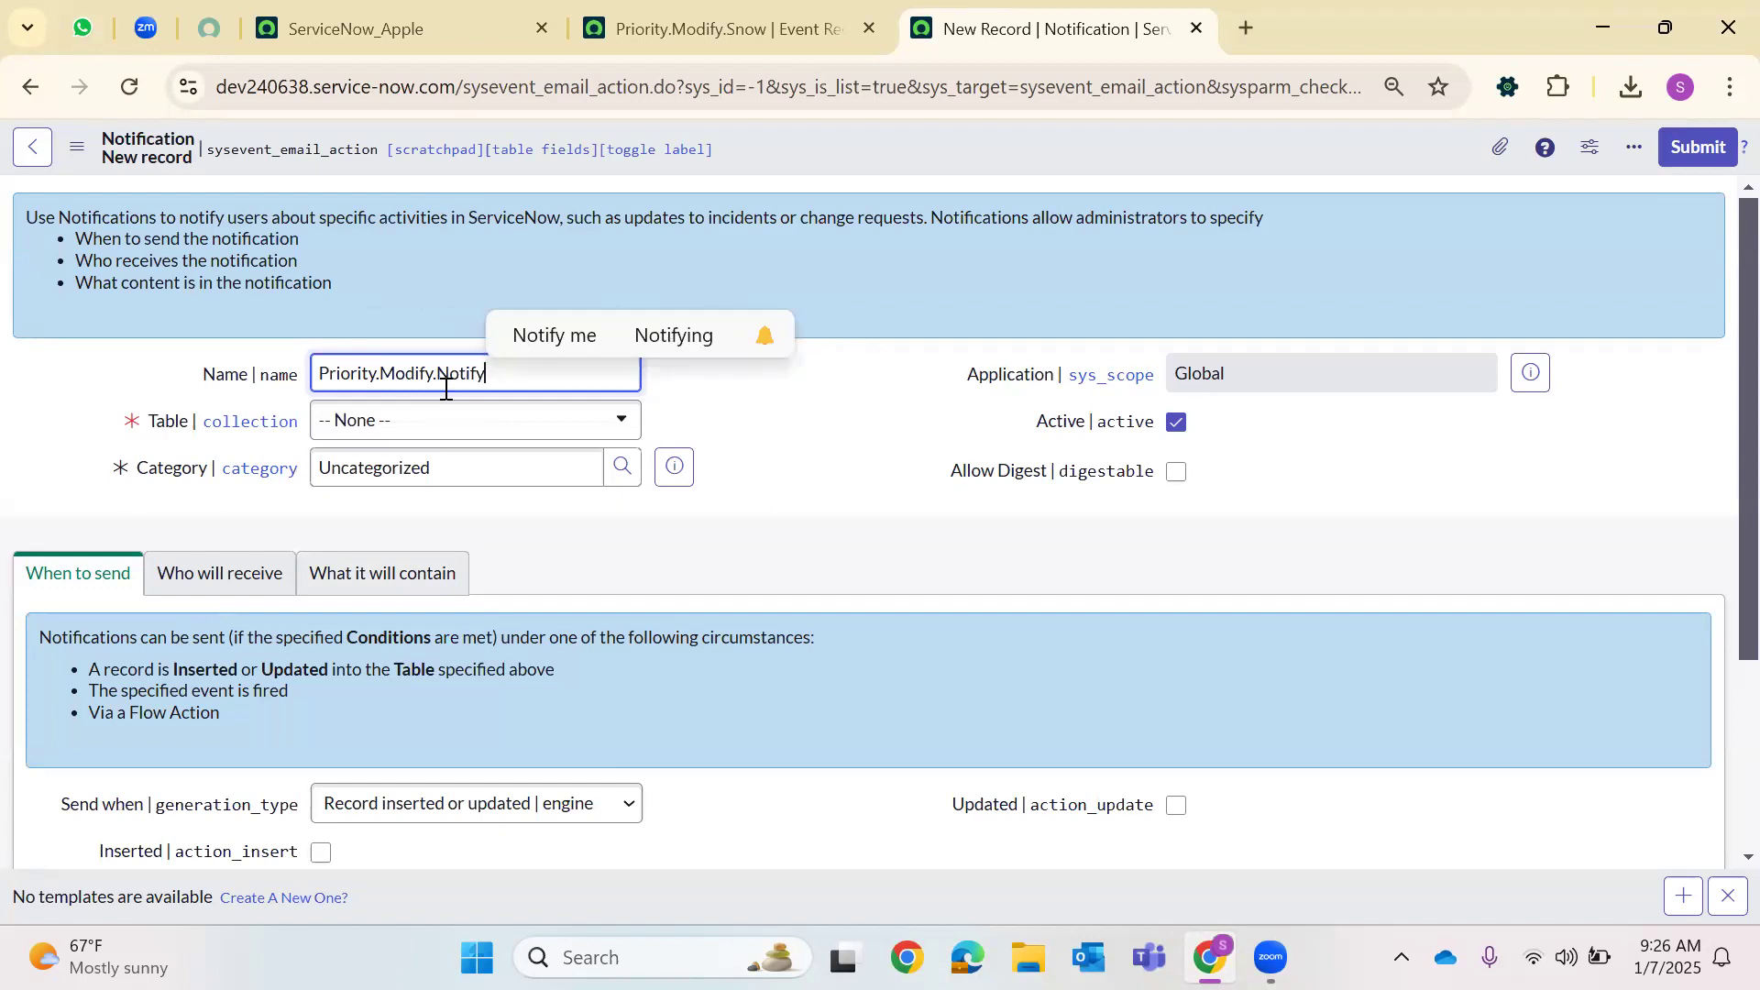
# Set the new notification's table to Incident [incident] and its Send when option to Event is fired
pyautogui.click(389, 422)
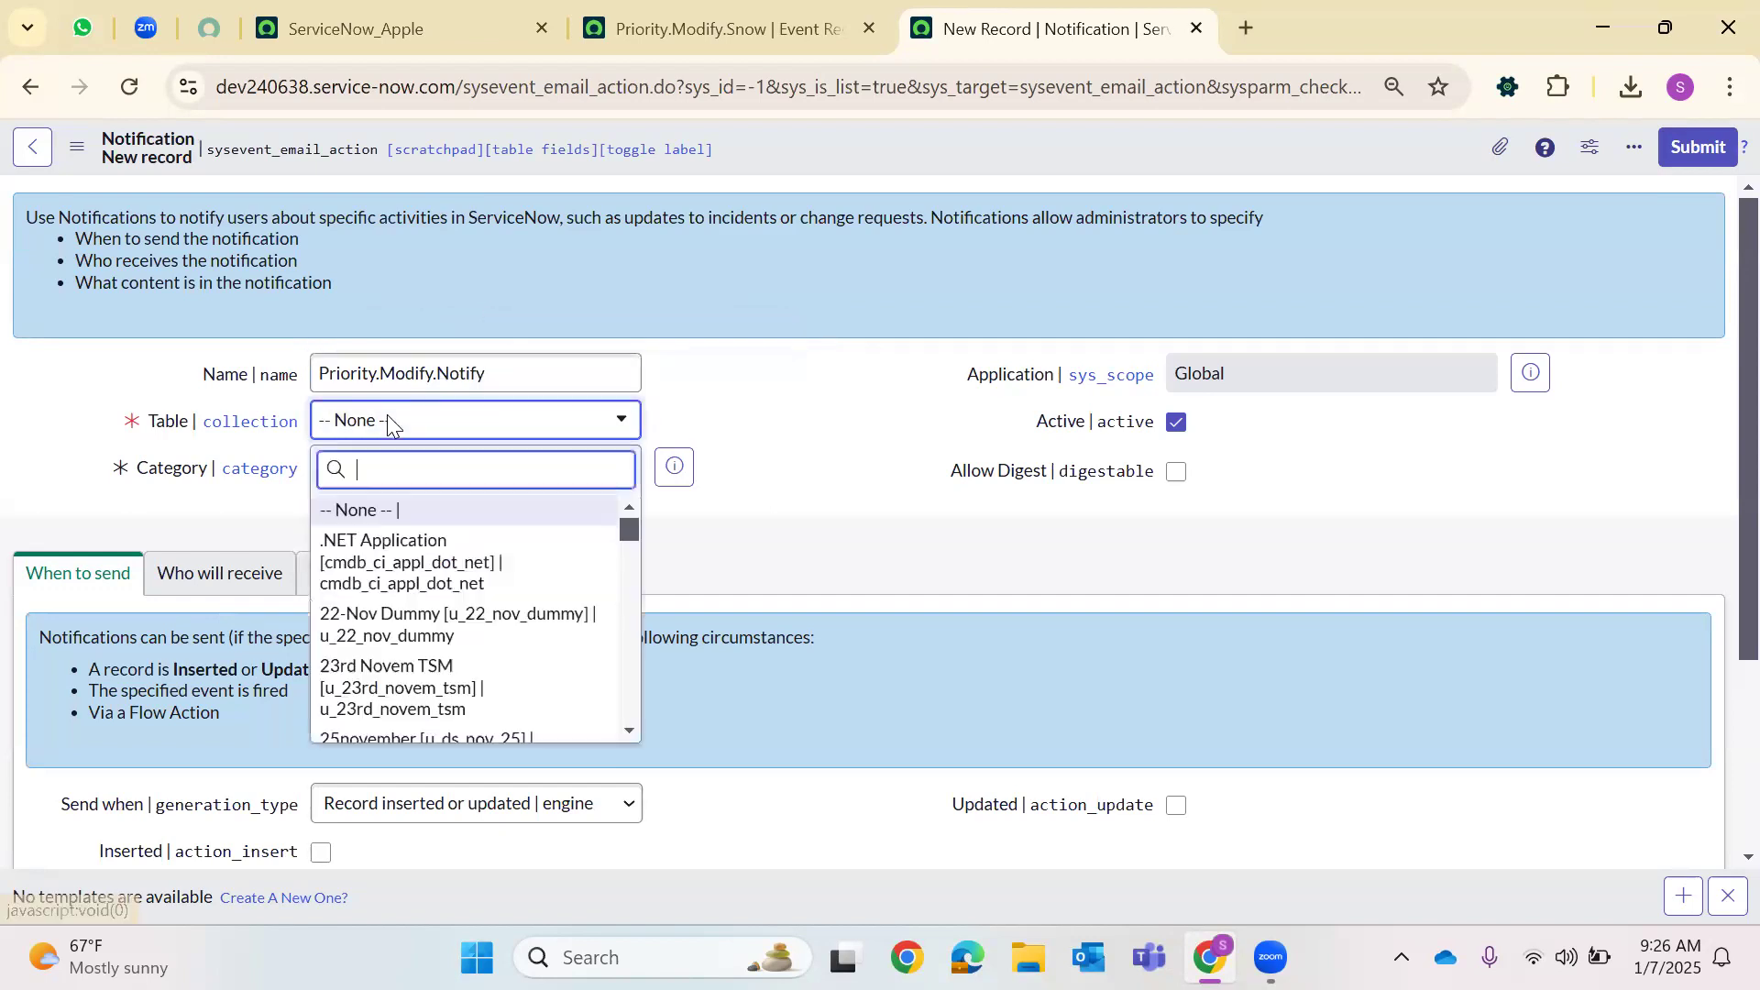
pyautogui.write('inci')
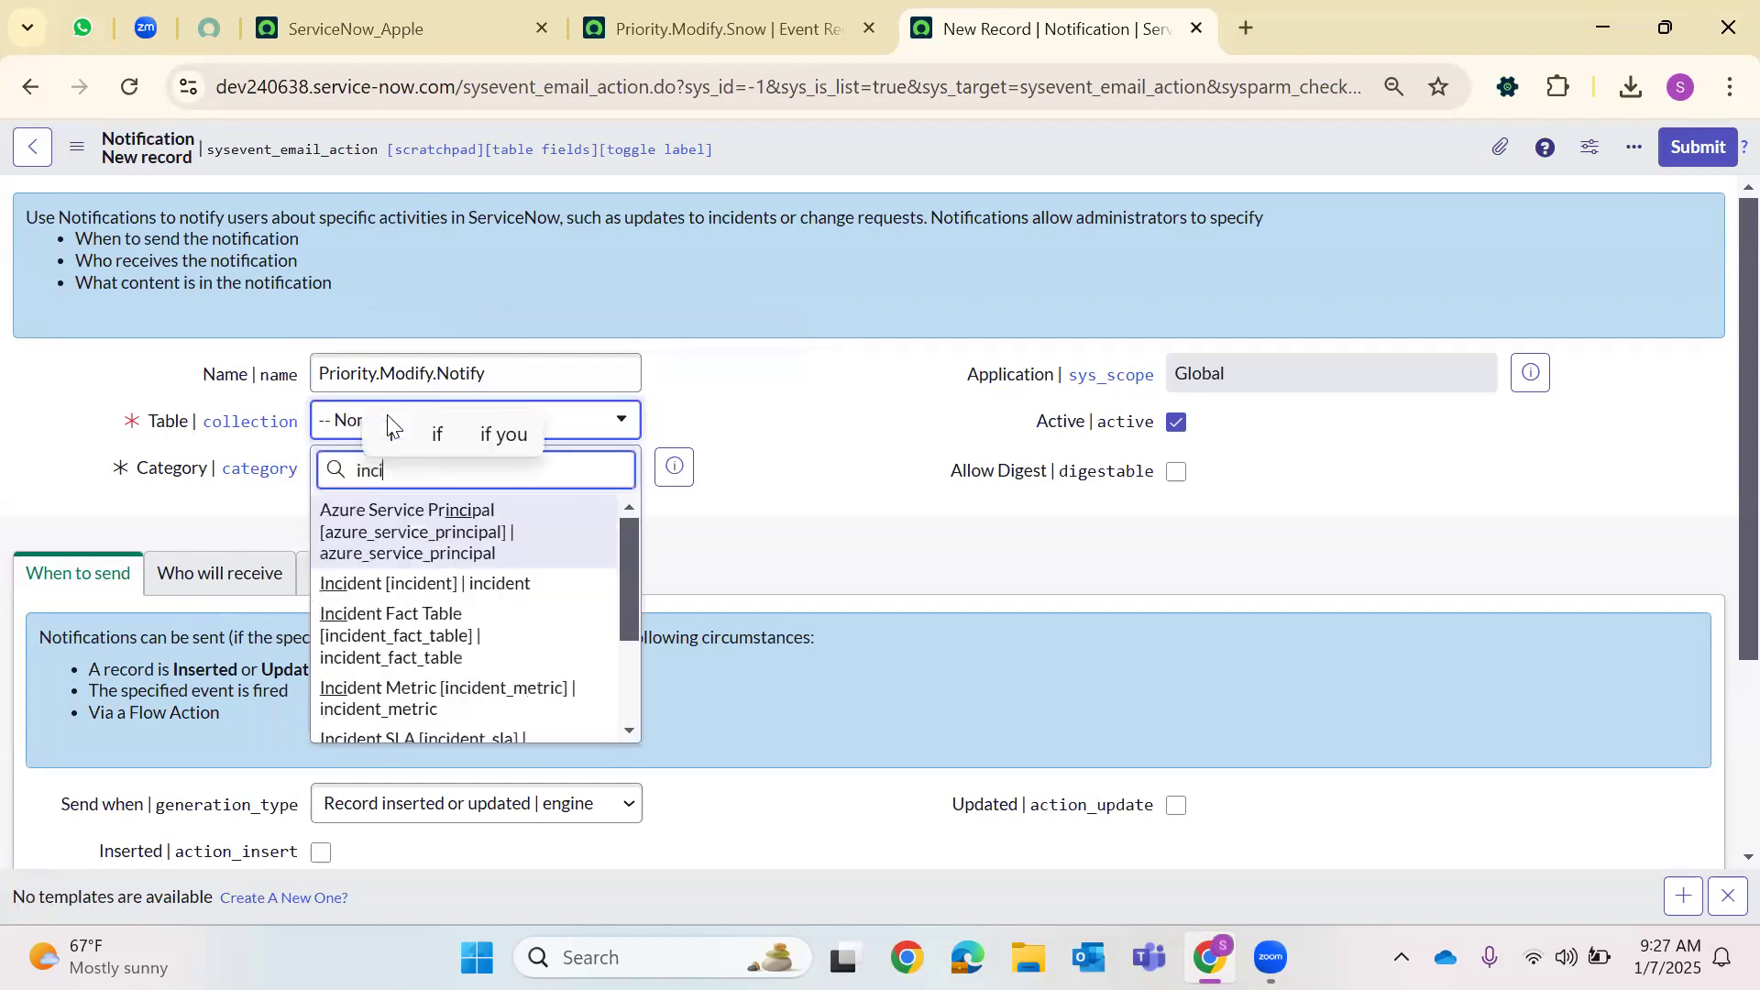
pyautogui.press('Down')
pyautogui.press('Return')
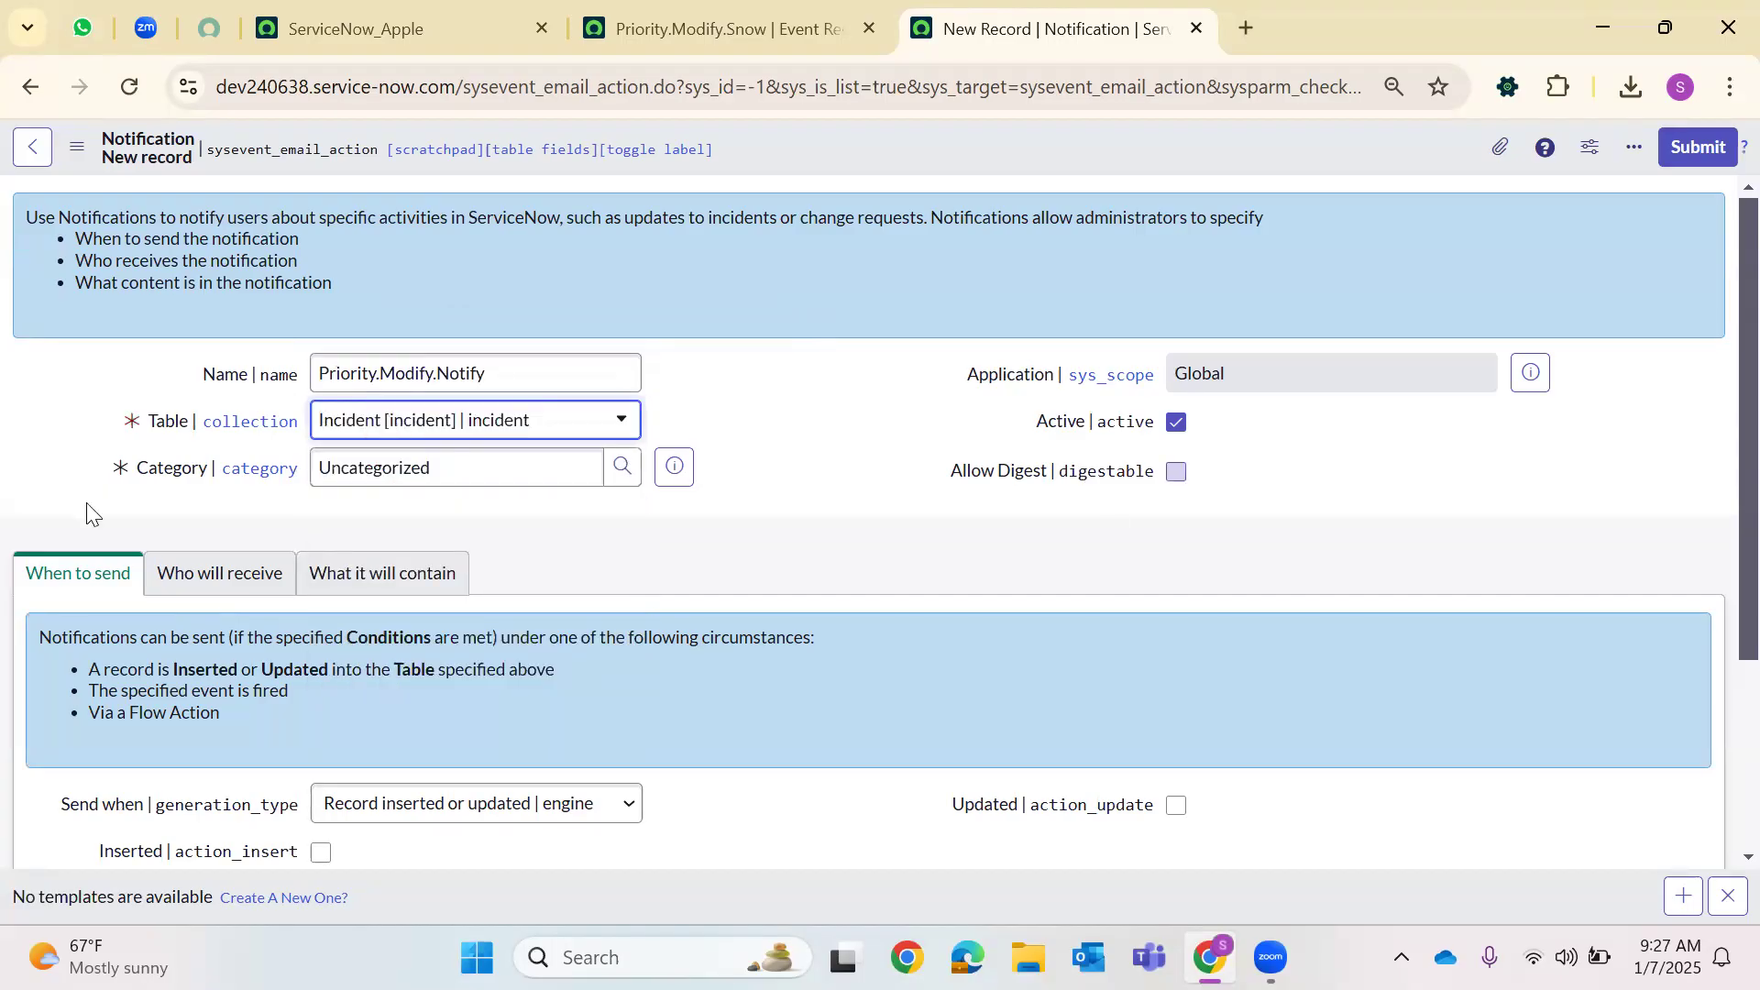
pyautogui.scroll(-3, 495, 581)
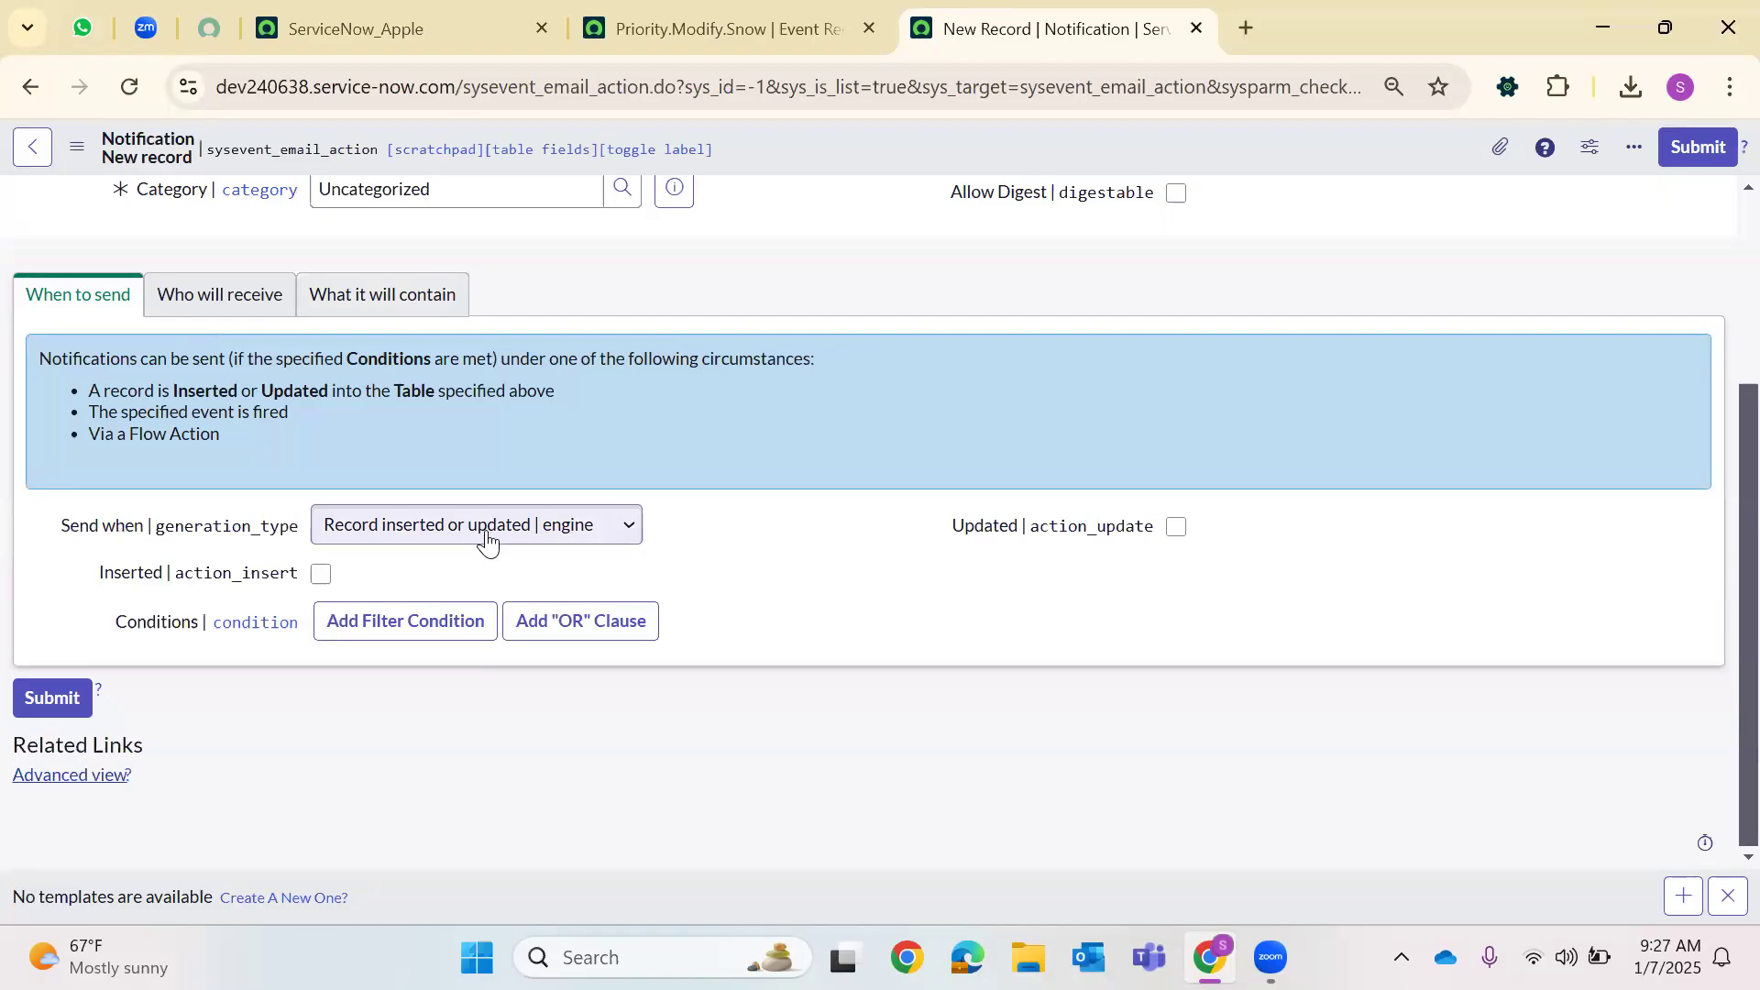
pyautogui.click(486, 534)
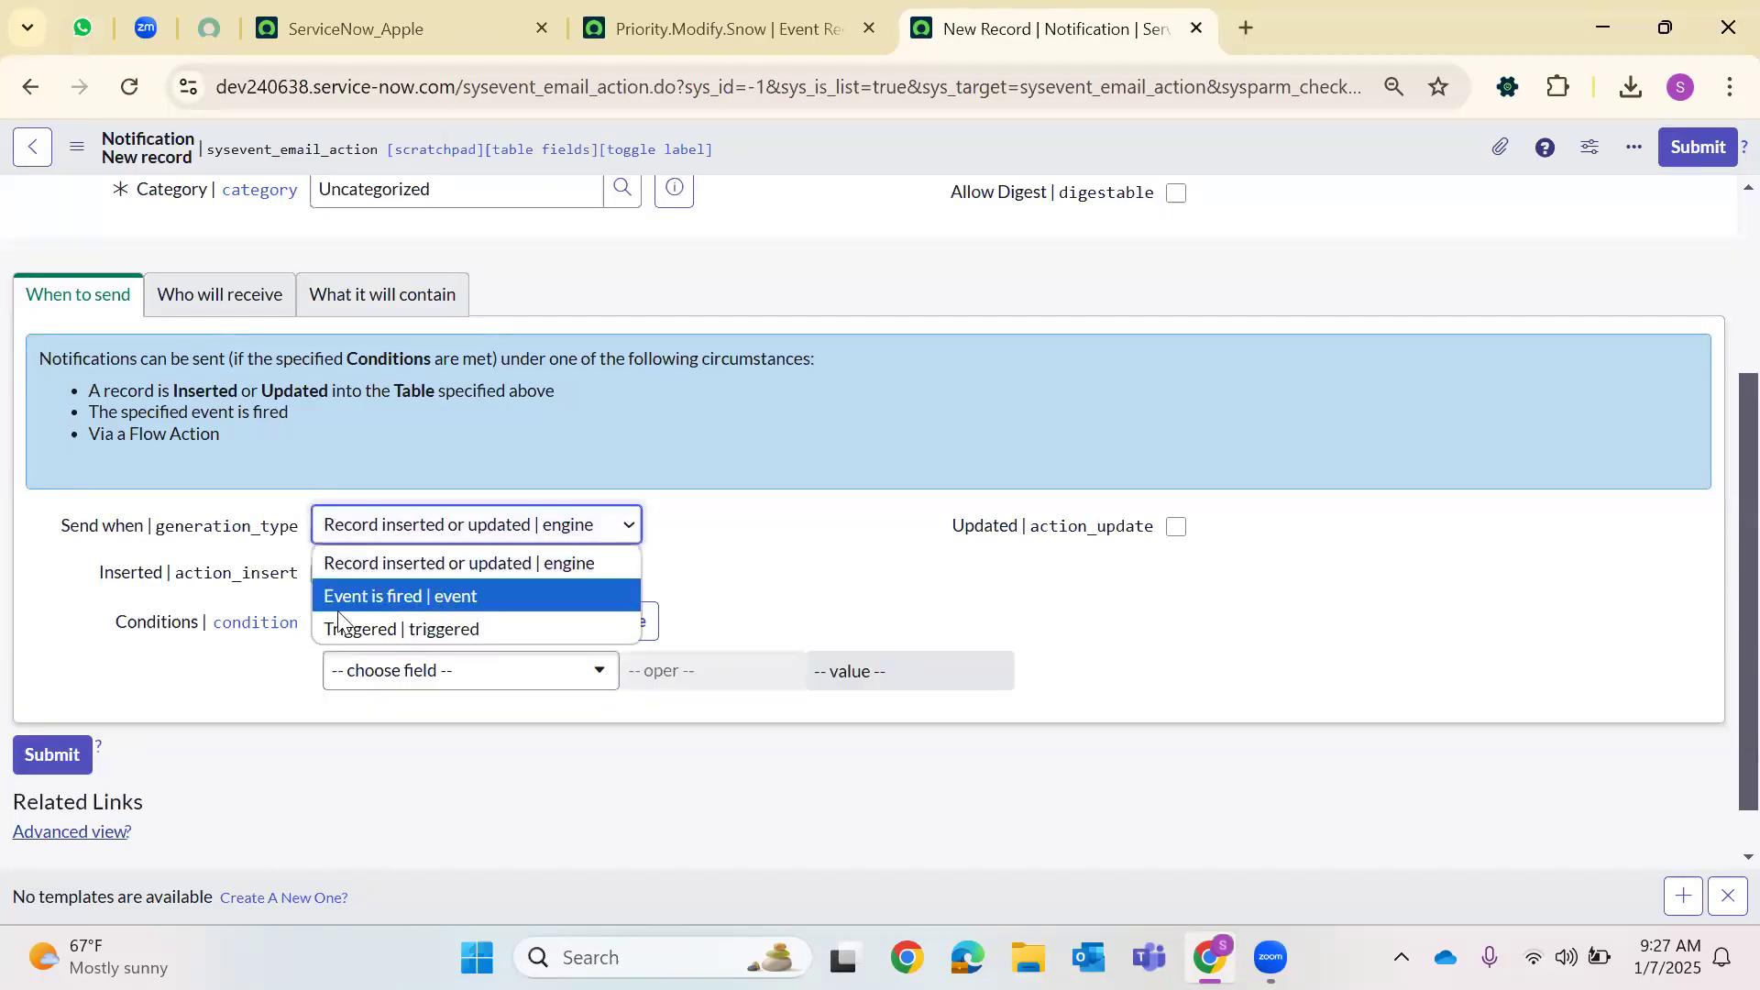
pyautogui.click(417, 596)
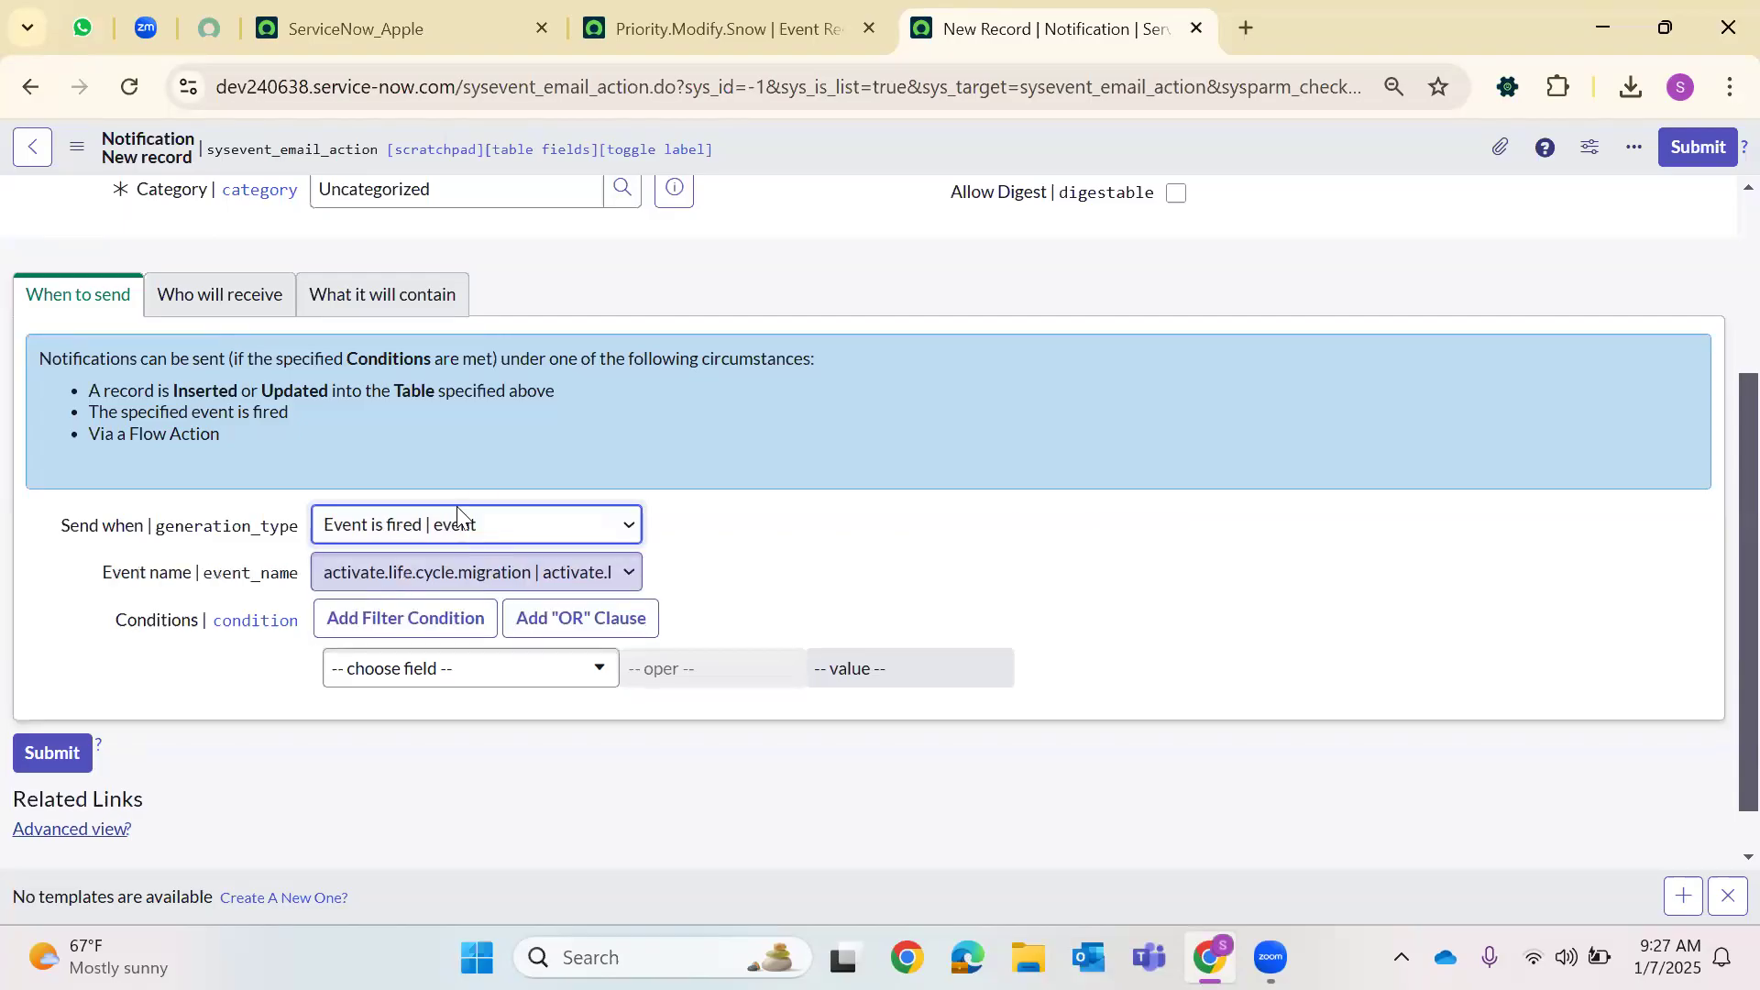
# Look through the notification's Event name options for the registered Priority.Modify.Snow event
pyautogui.click(473, 572)
pyautogui.scroll(-5, 492, 448)
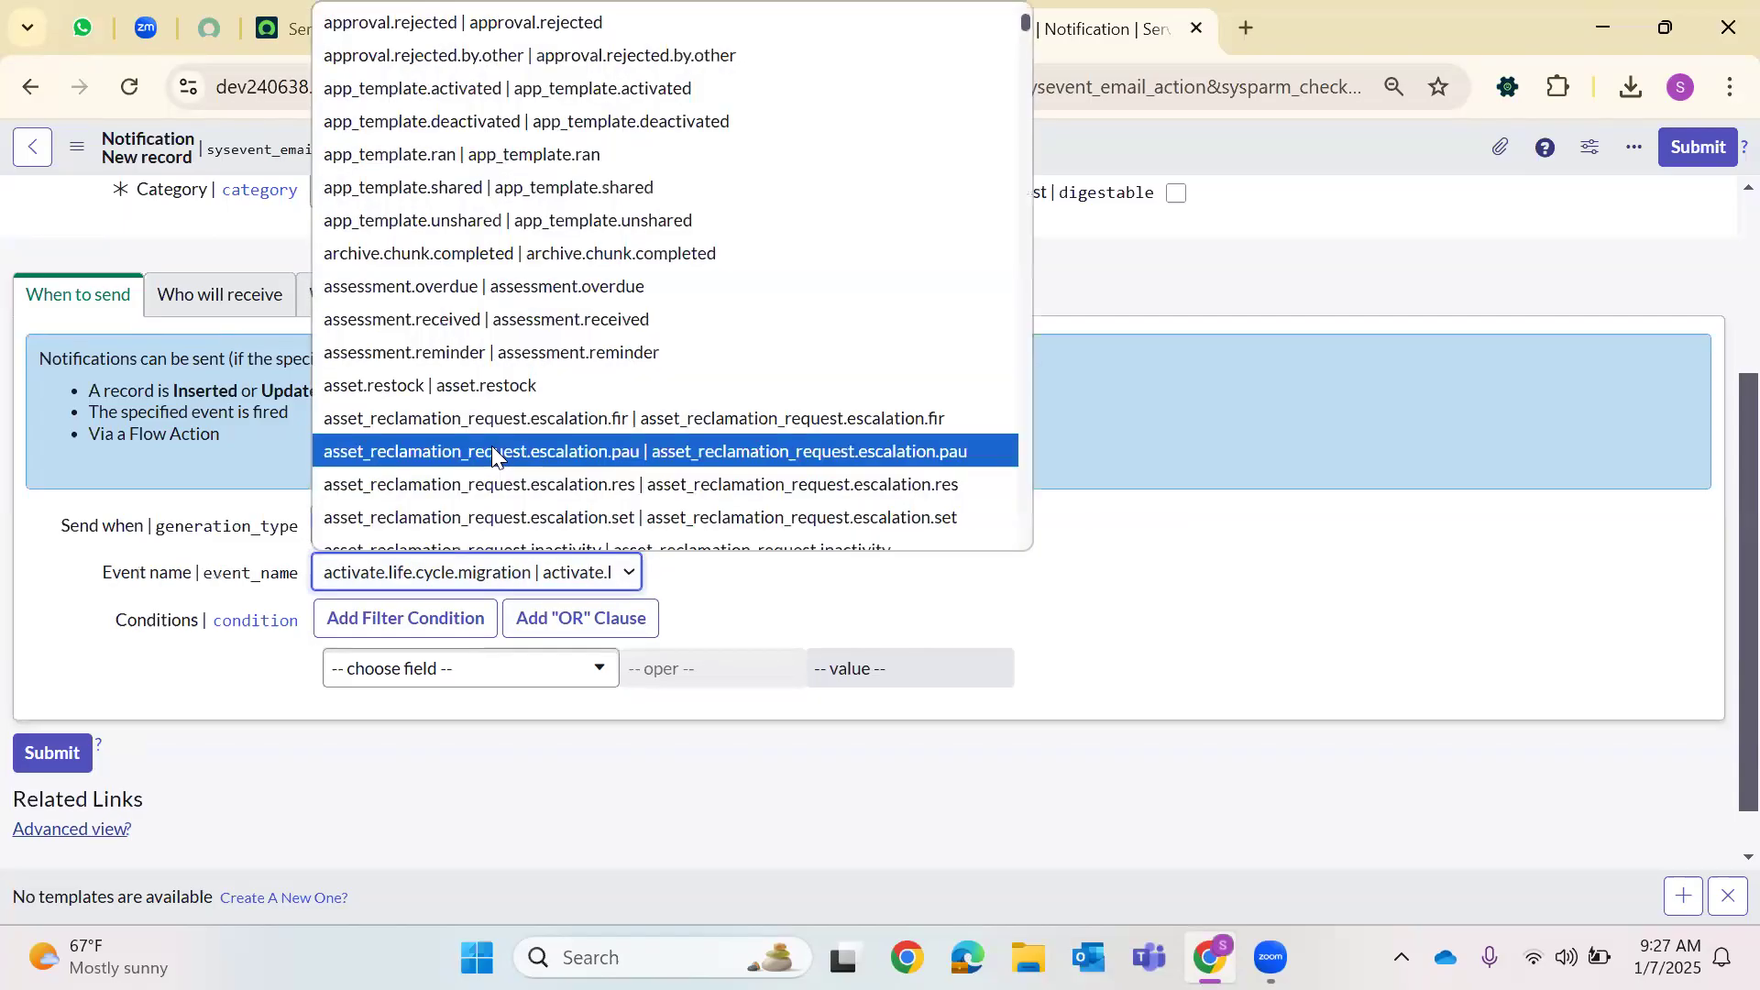
pyautogui.scroll(-5, 491, 448)
pyautogui.scroll(-5, 492, 447)
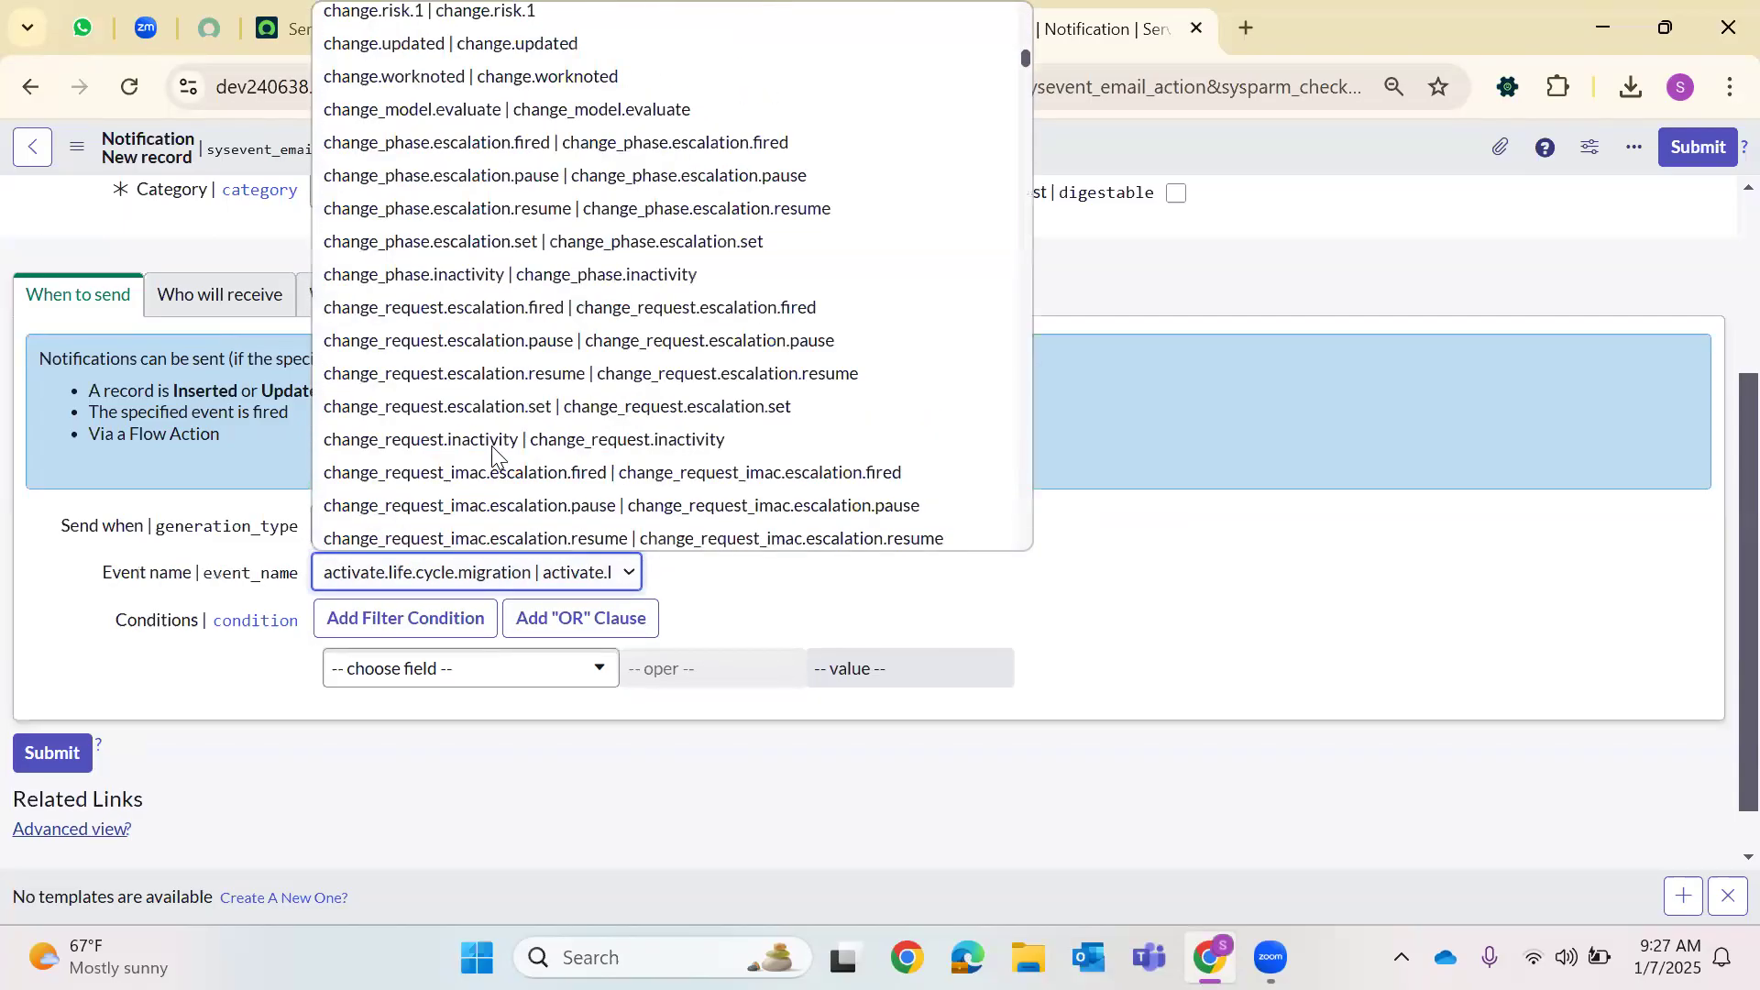
pyautogui.scroll(-5, 492, 452)
pyautogui.scroll(-5, 491, 452)
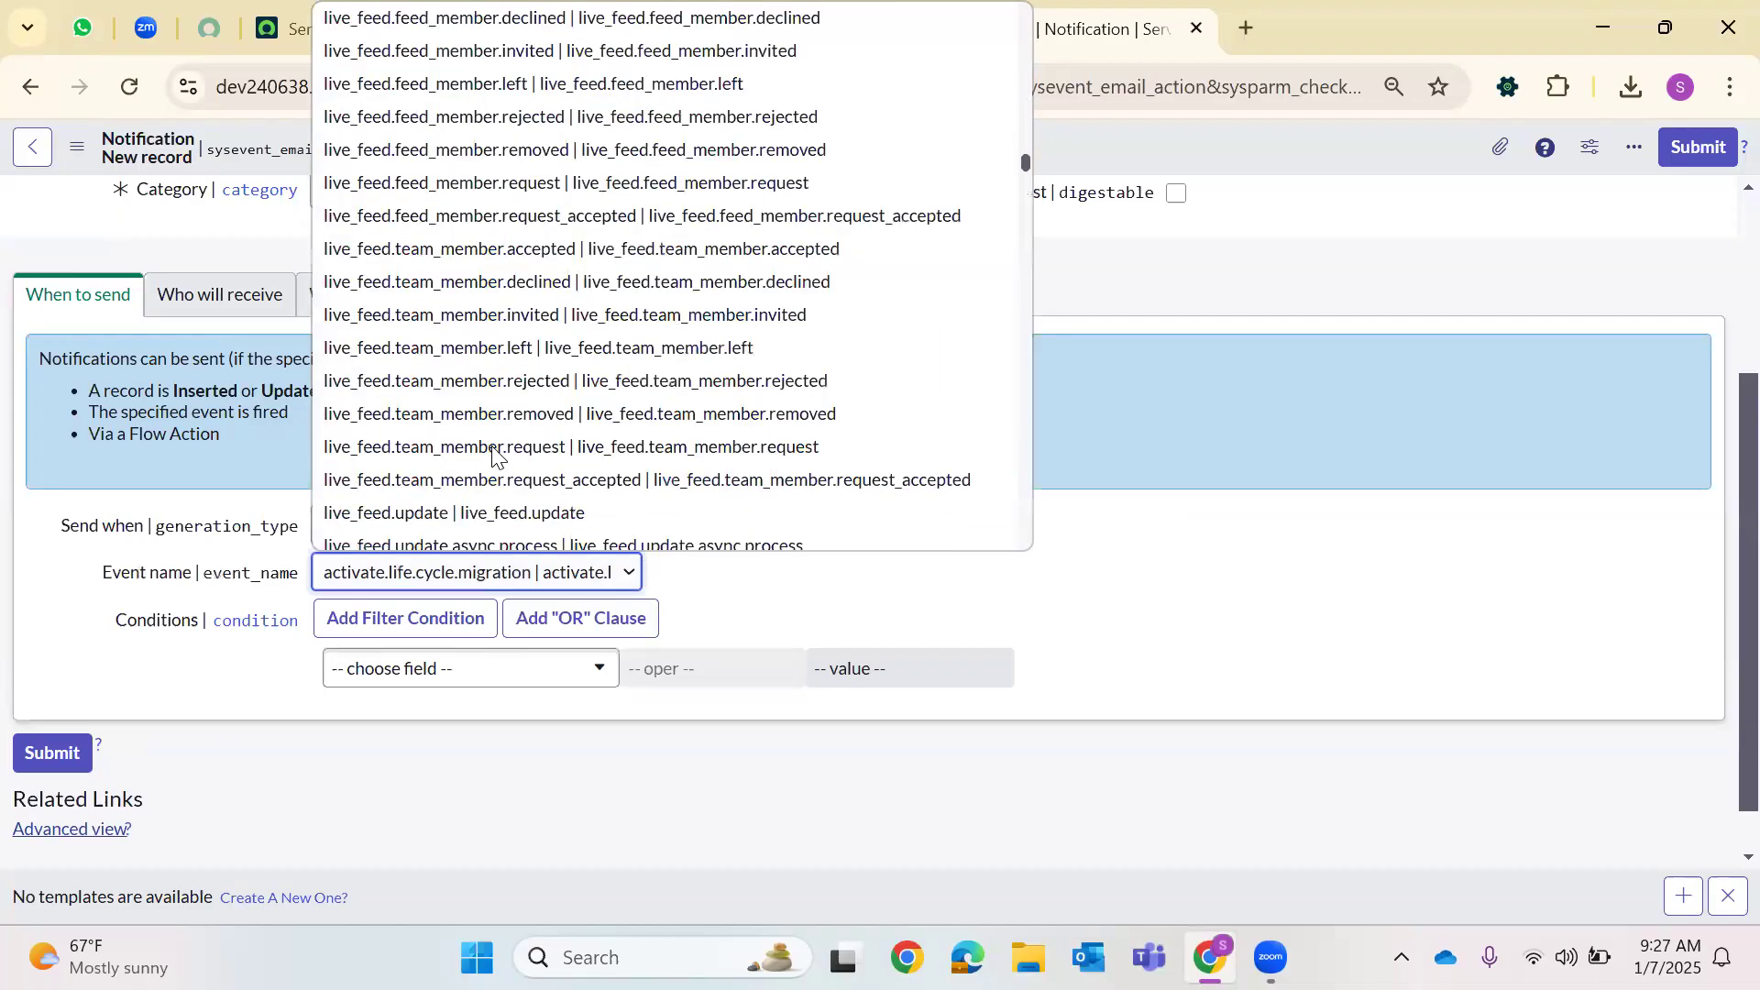
pyautogui.scroll(-5, 493, 453)
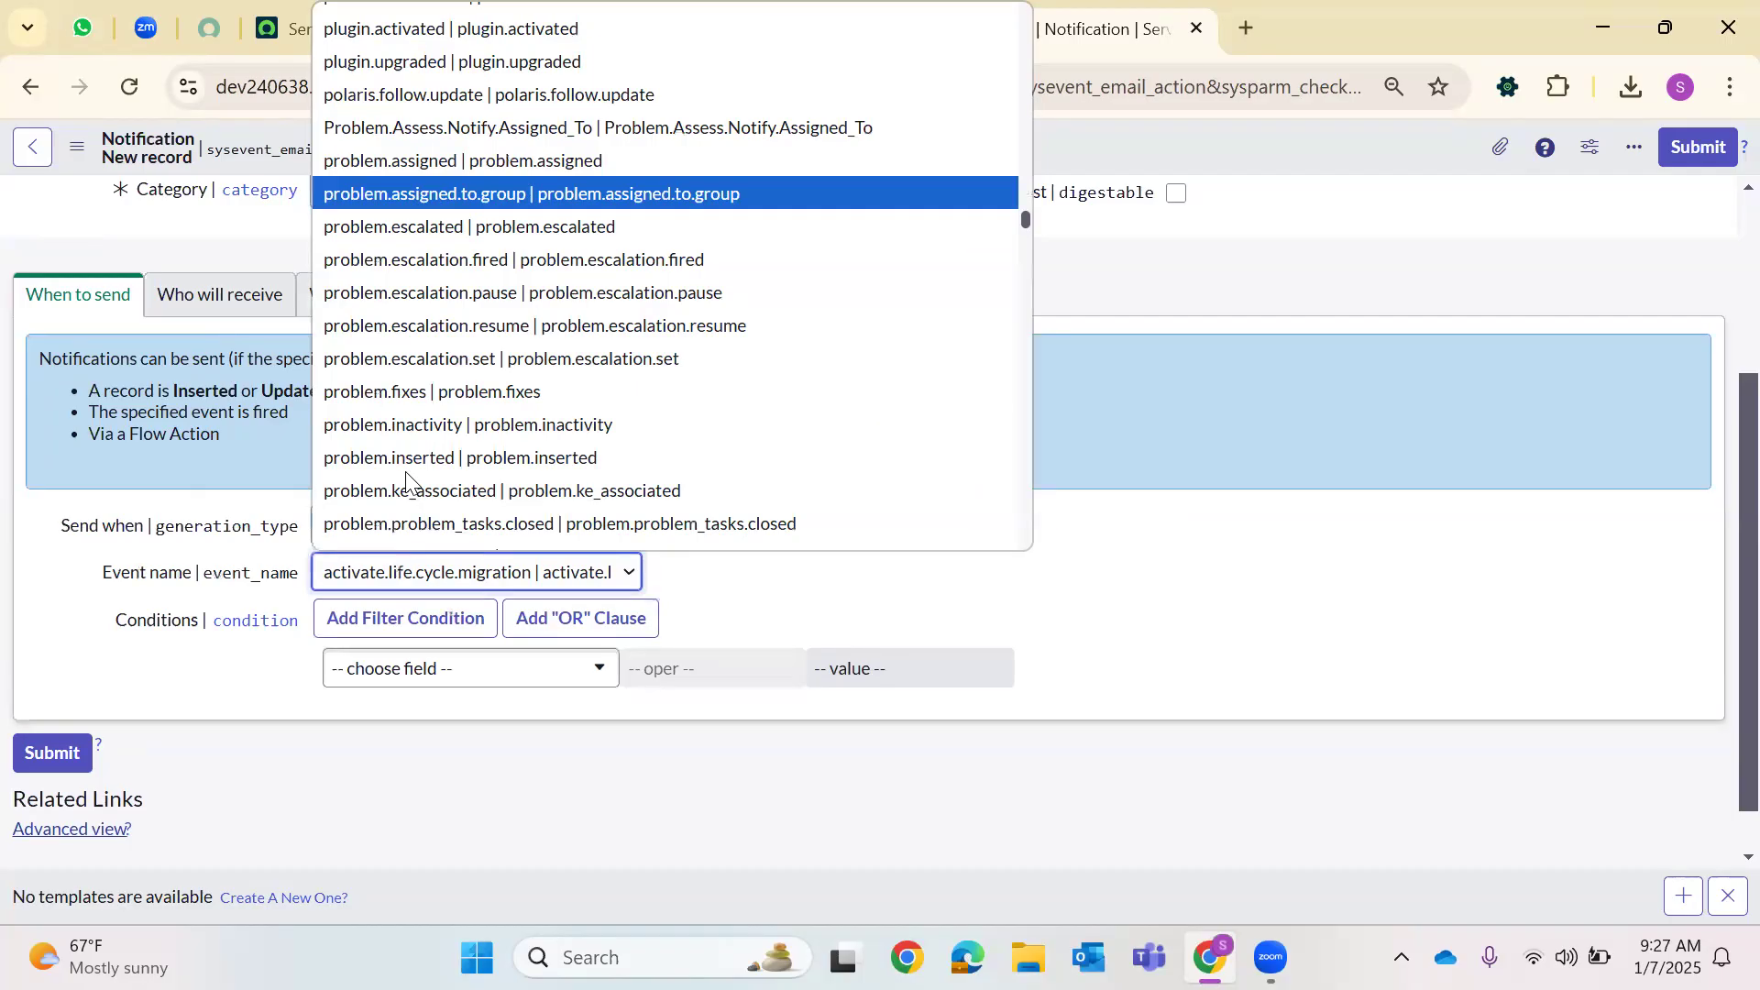
pyautogui.scroll(-6, 406, 480)
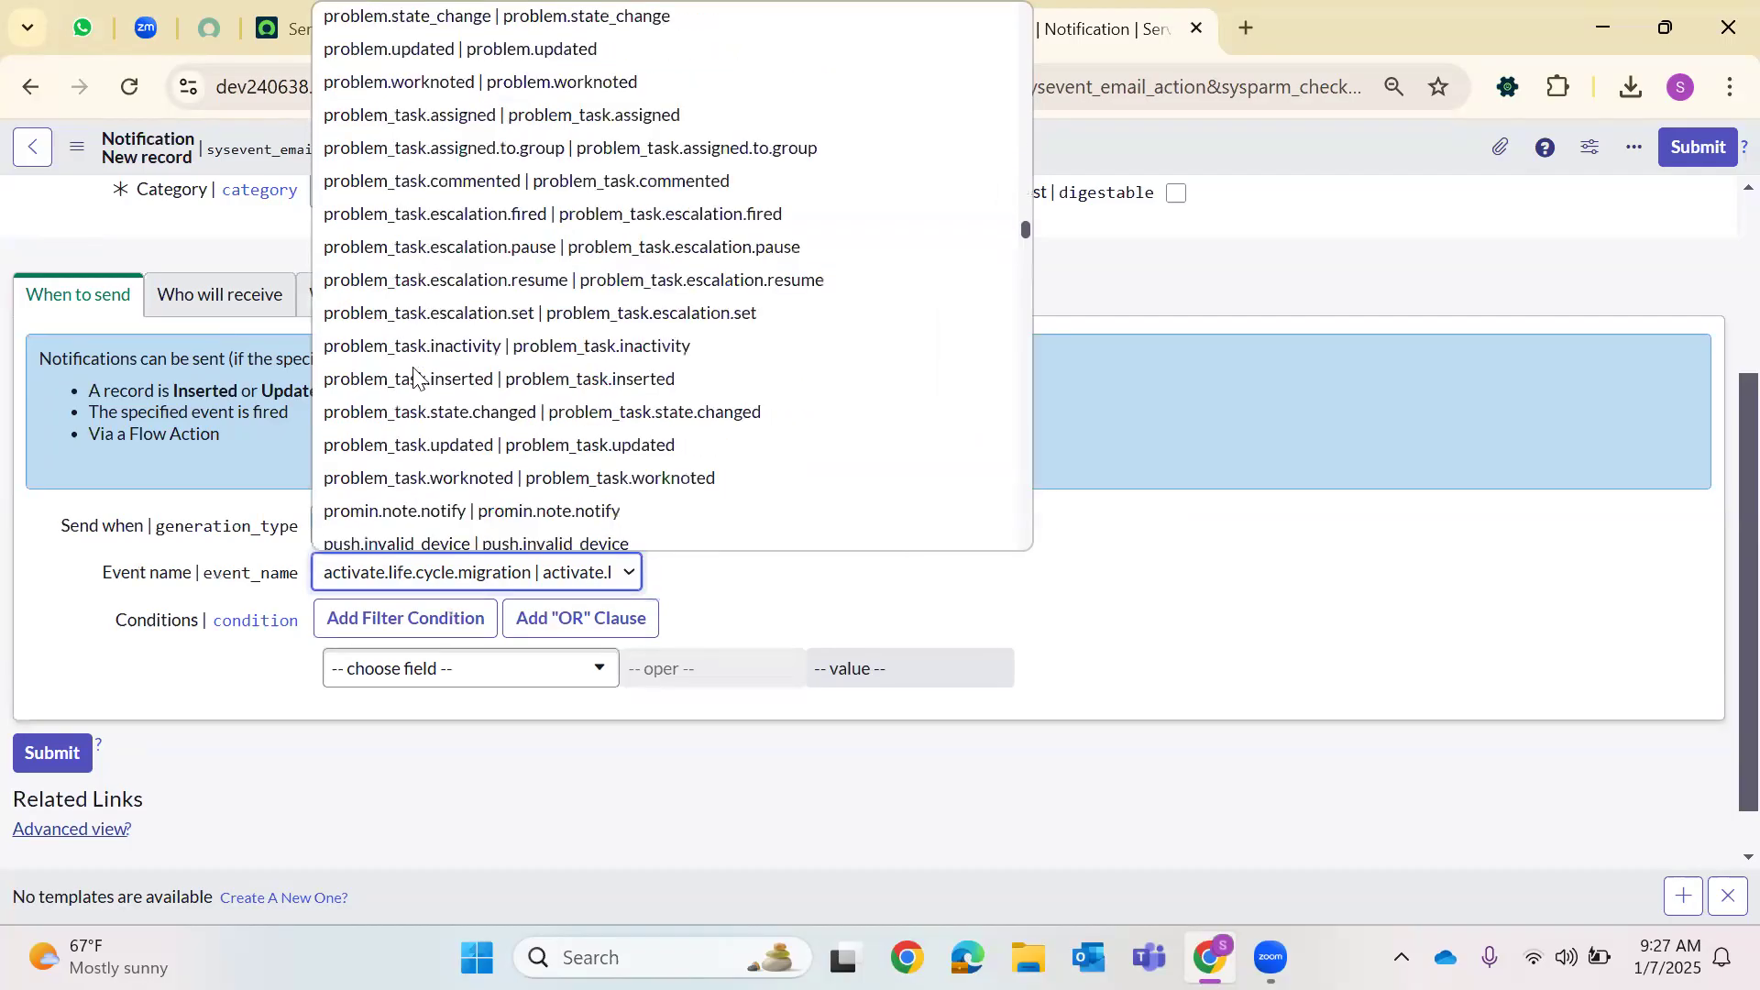
pyautogui.scroll(-3, 414, 390)
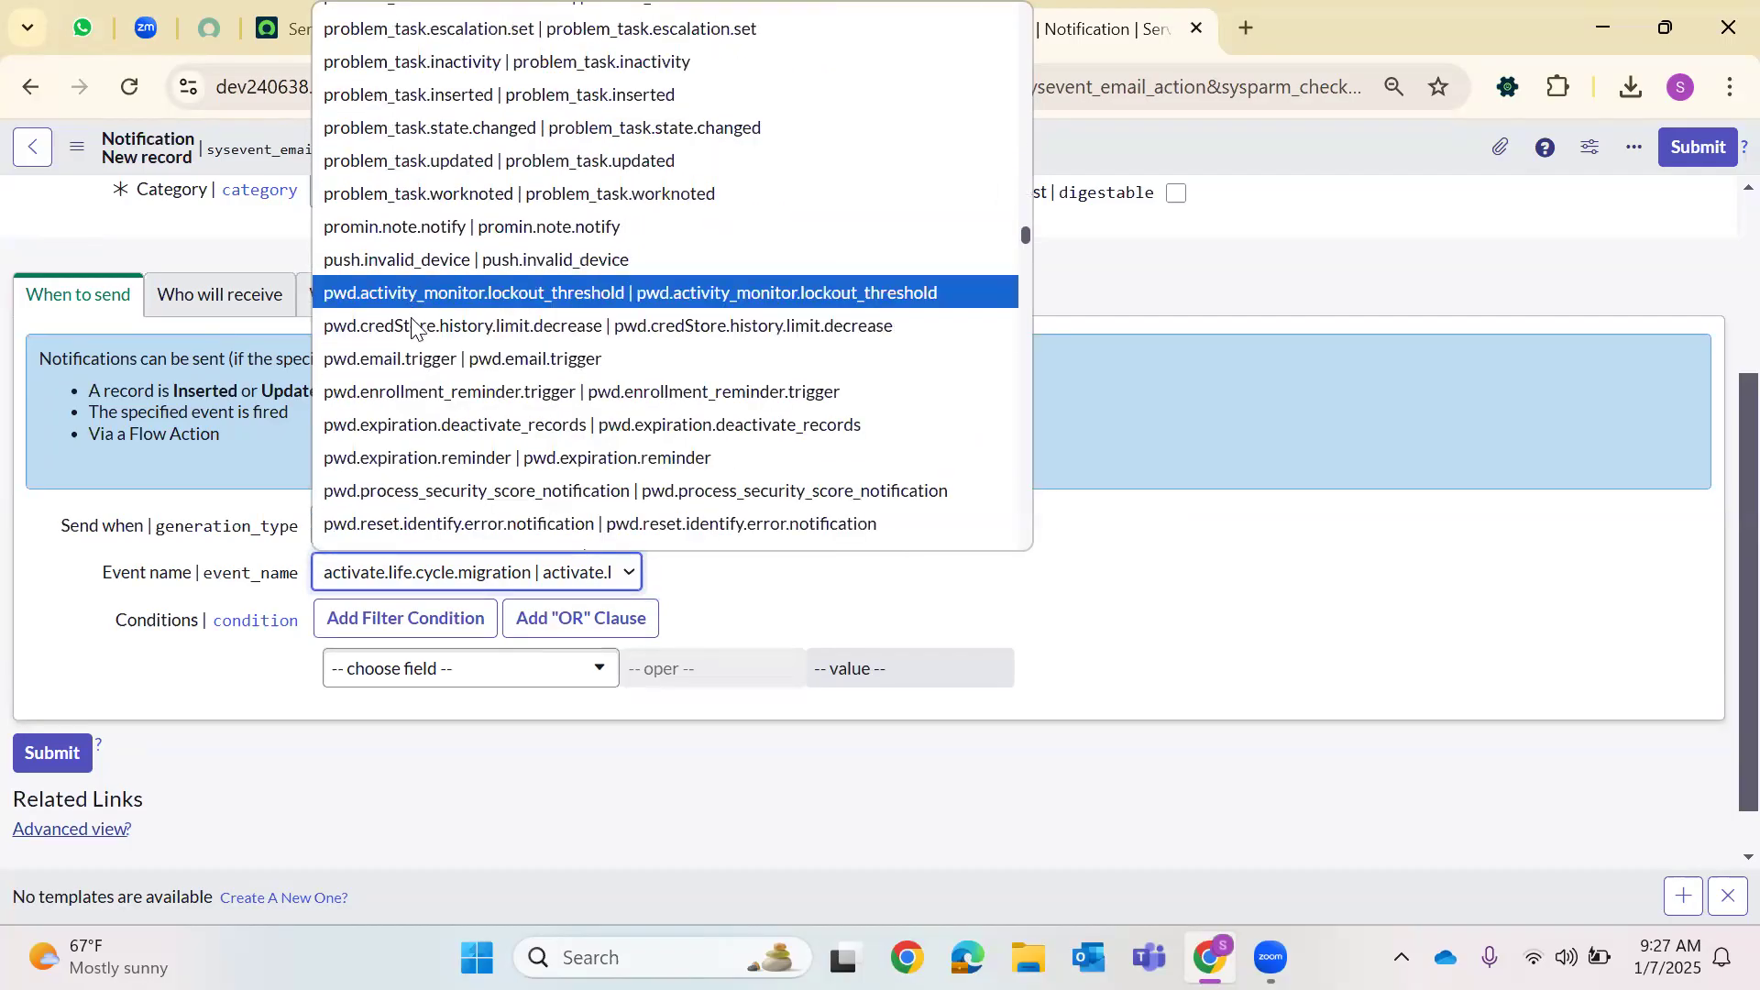
pyautogui.scroll(-1, 412, 323)
pyautogui.scroll(-10, 413, 324)
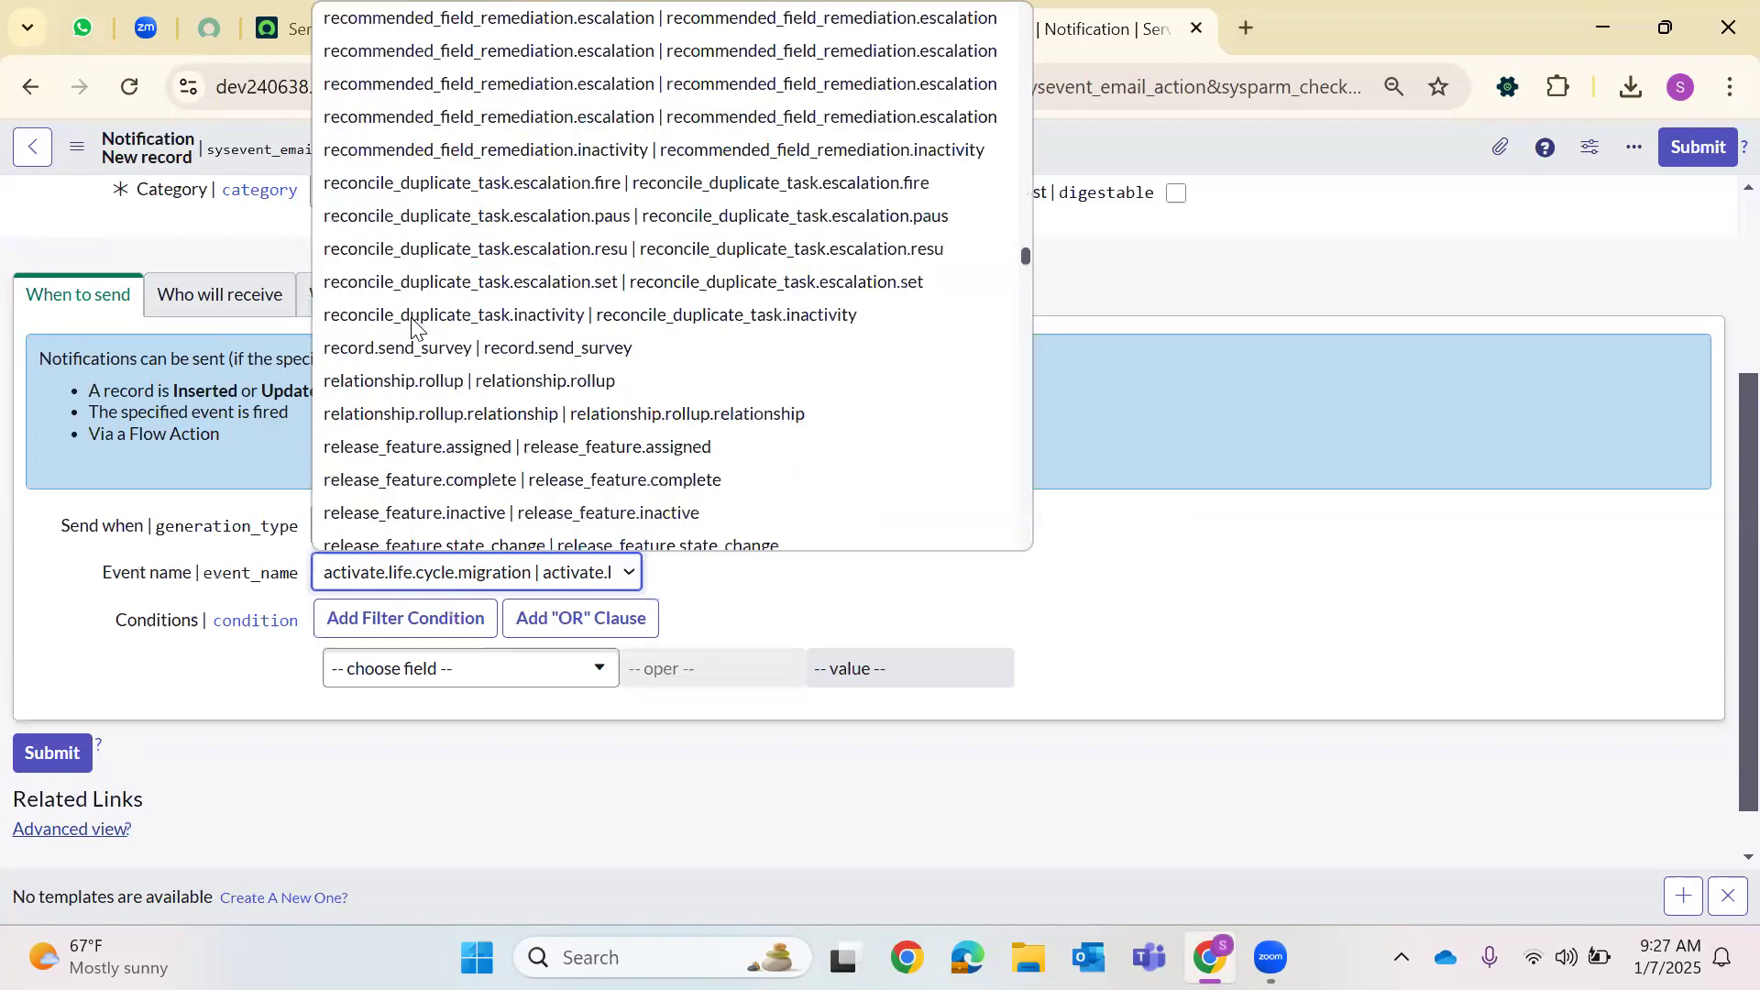
pyautogui.scroll(10, 412, 324)
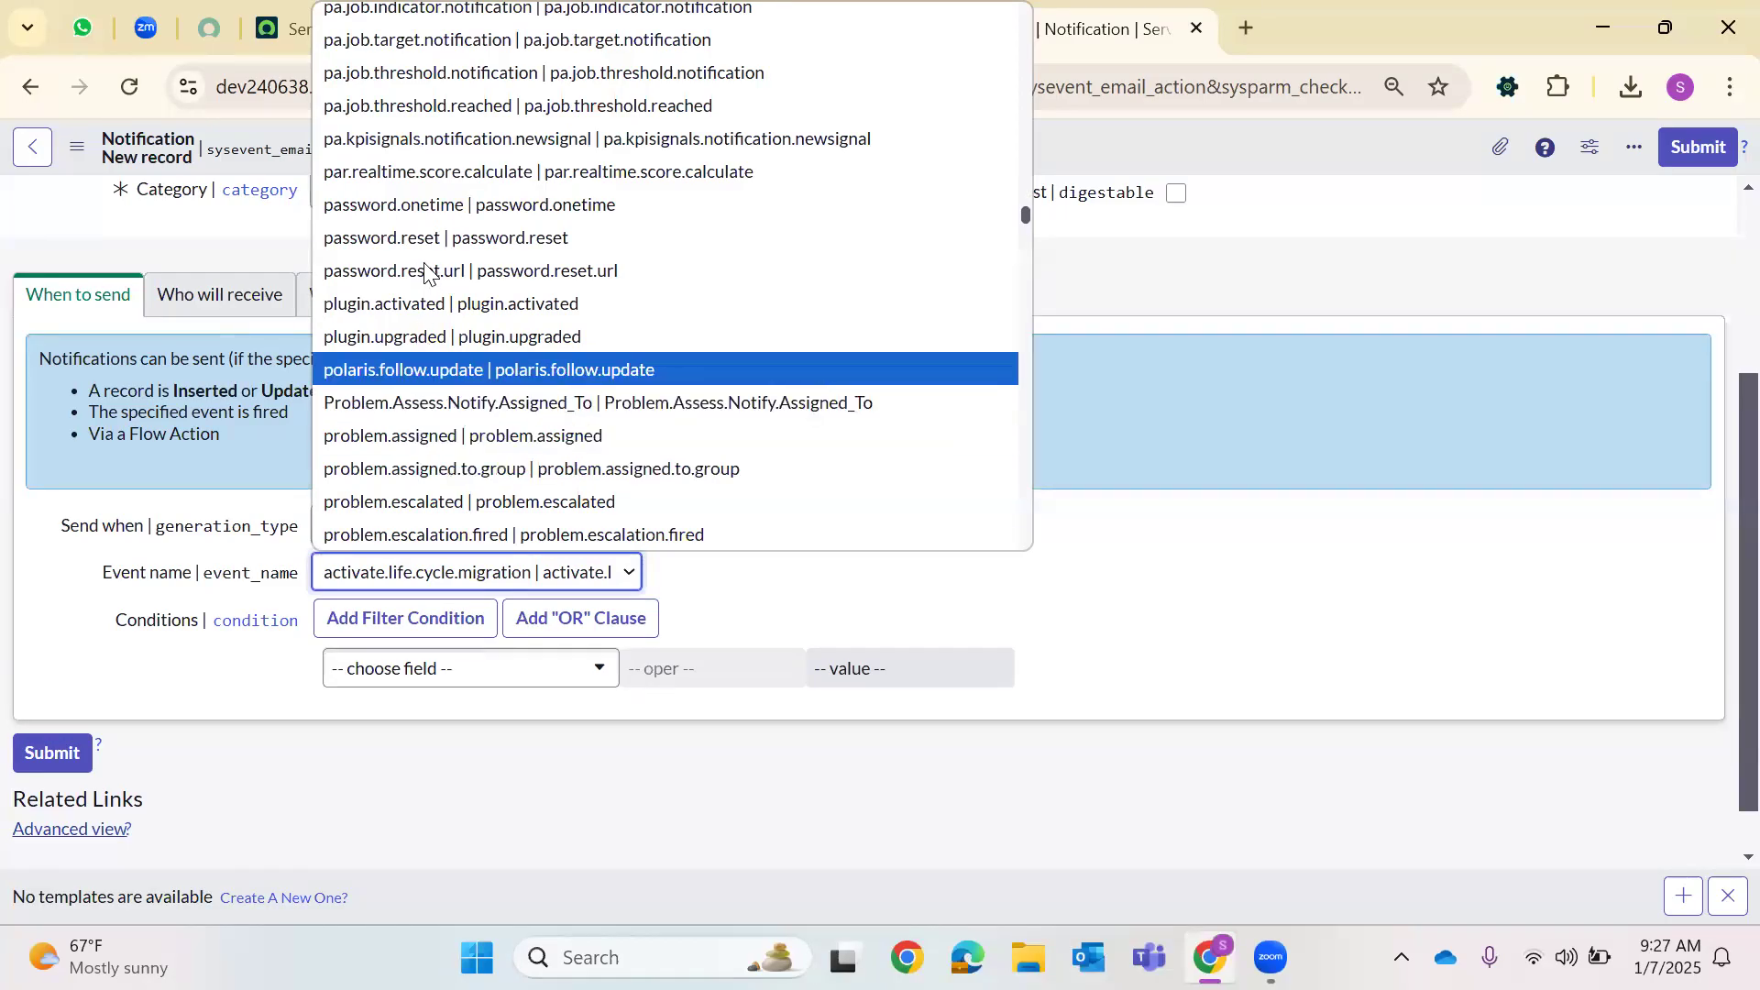
# Return to the new notification form and recheck the Event name options around the letter P for Priority.Modify.Snow
pyautogui.click(403, 12)
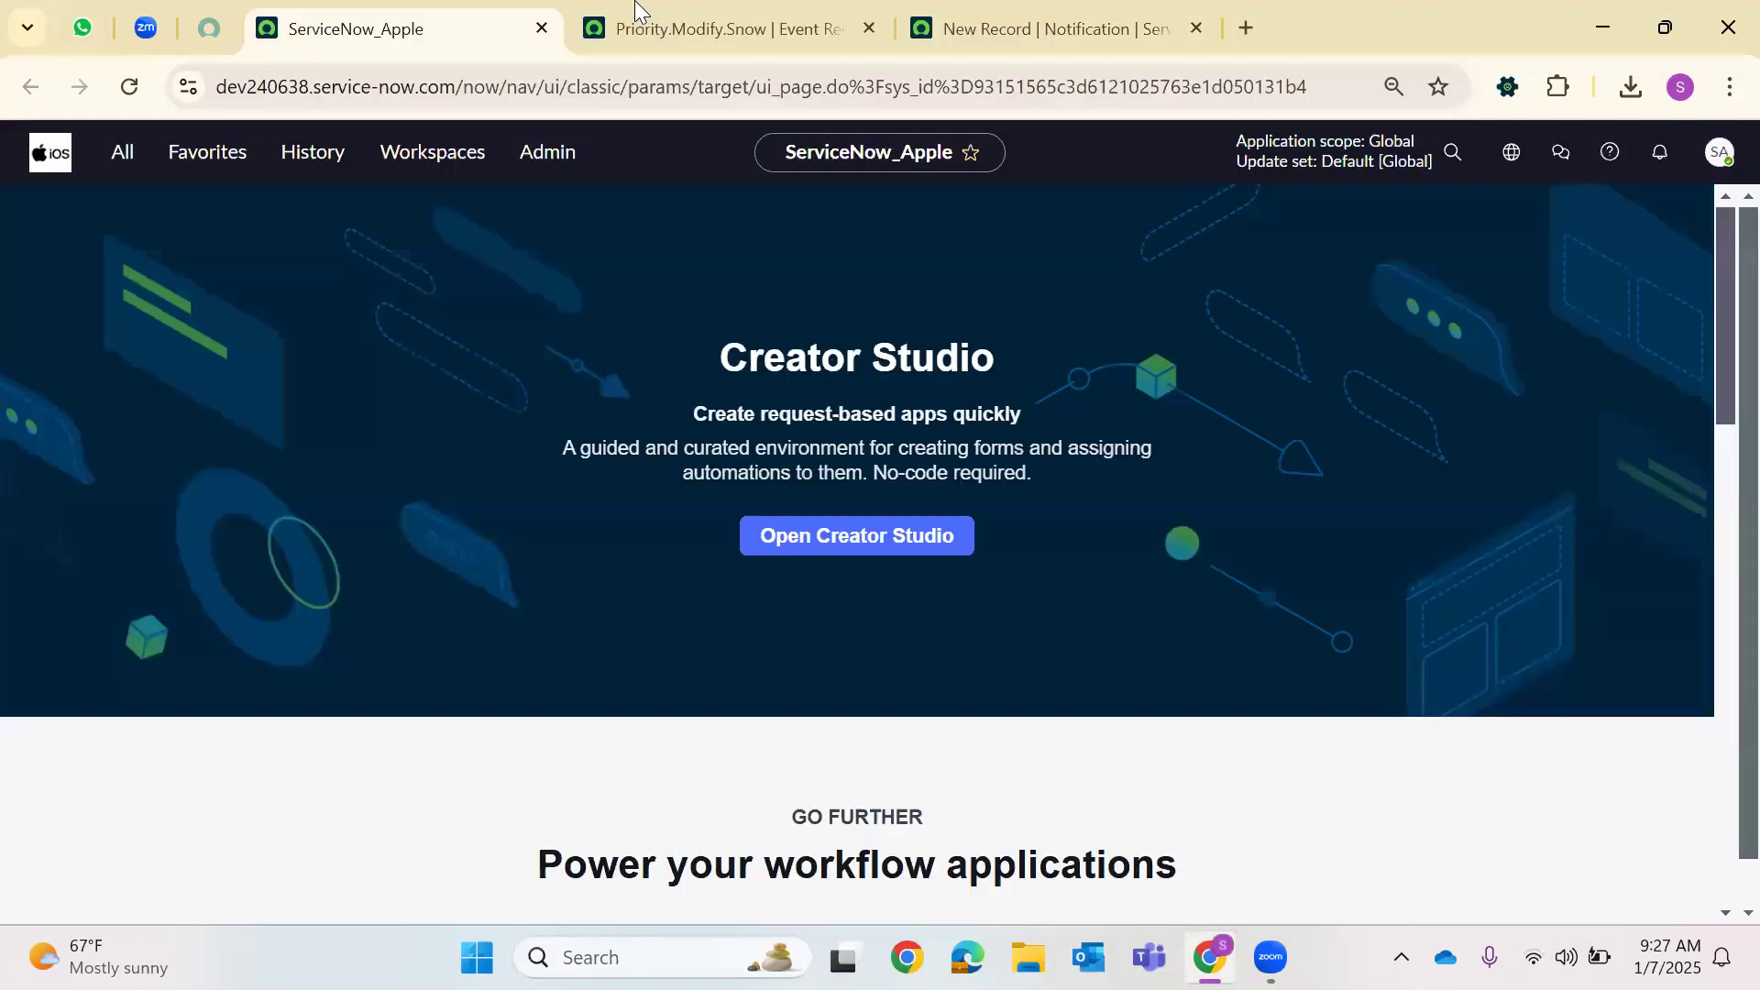
pyautogui.click(988, 11)
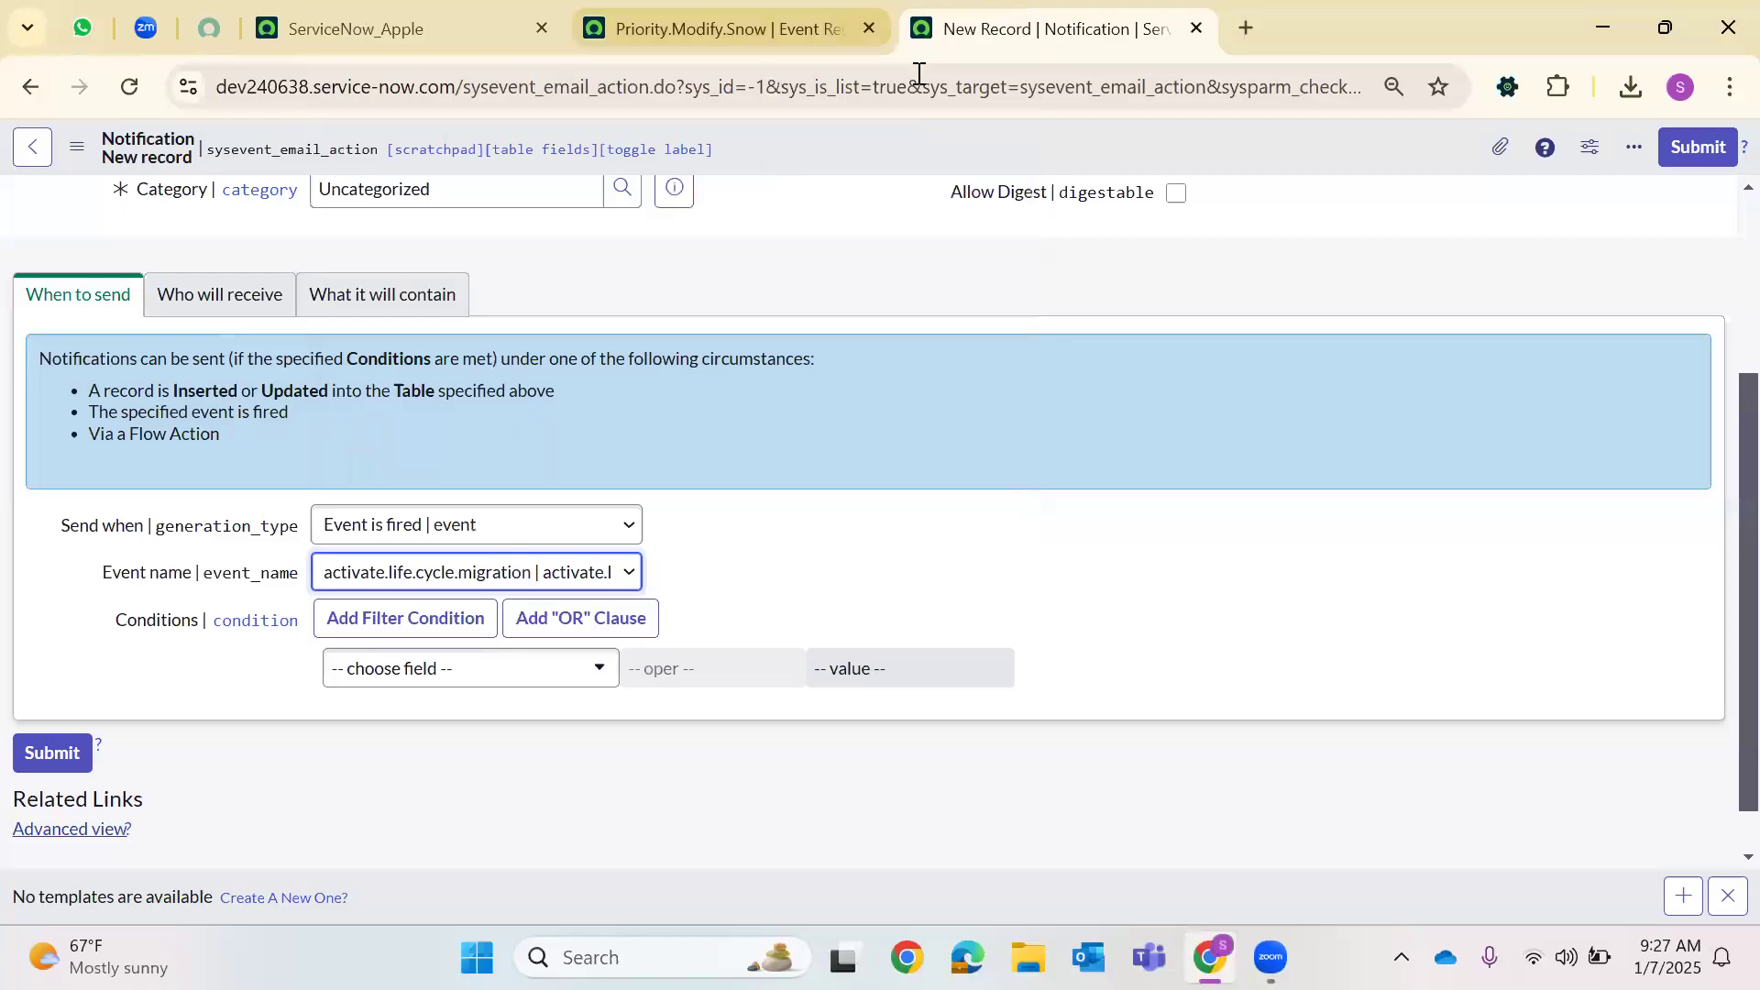
pyautogui.click(798, 11)
pyautogui.click(1060, 11)
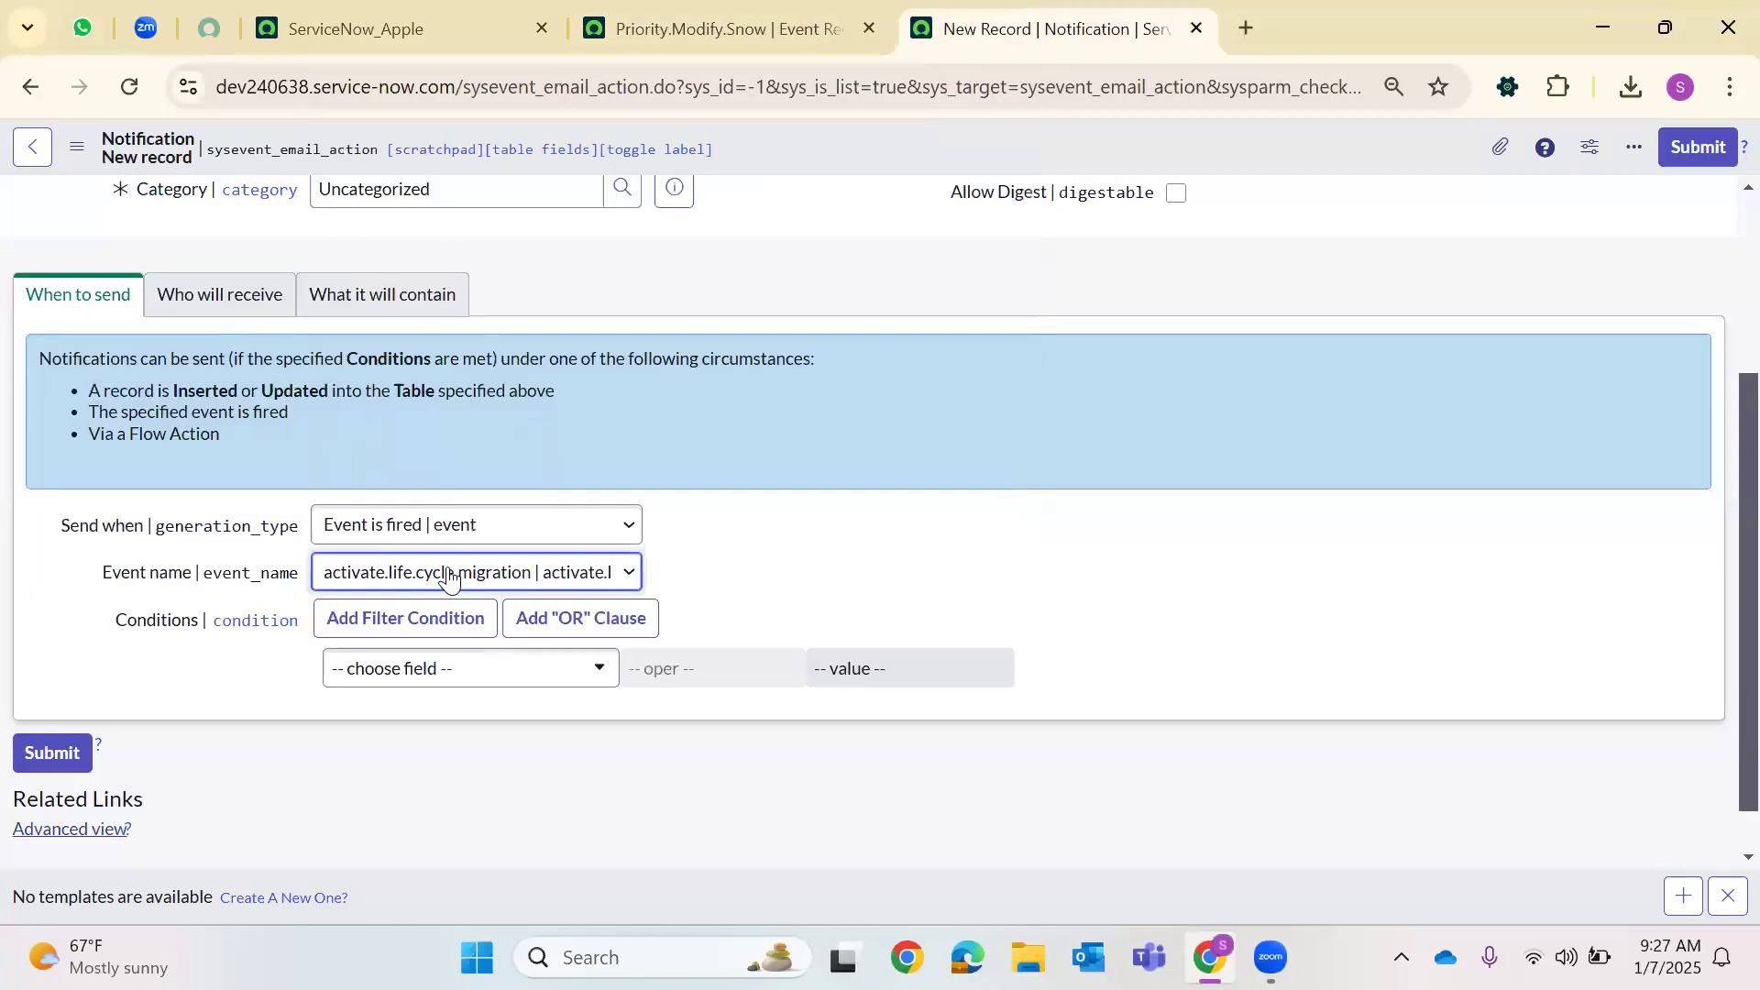
pyautogui.click(448, 578)
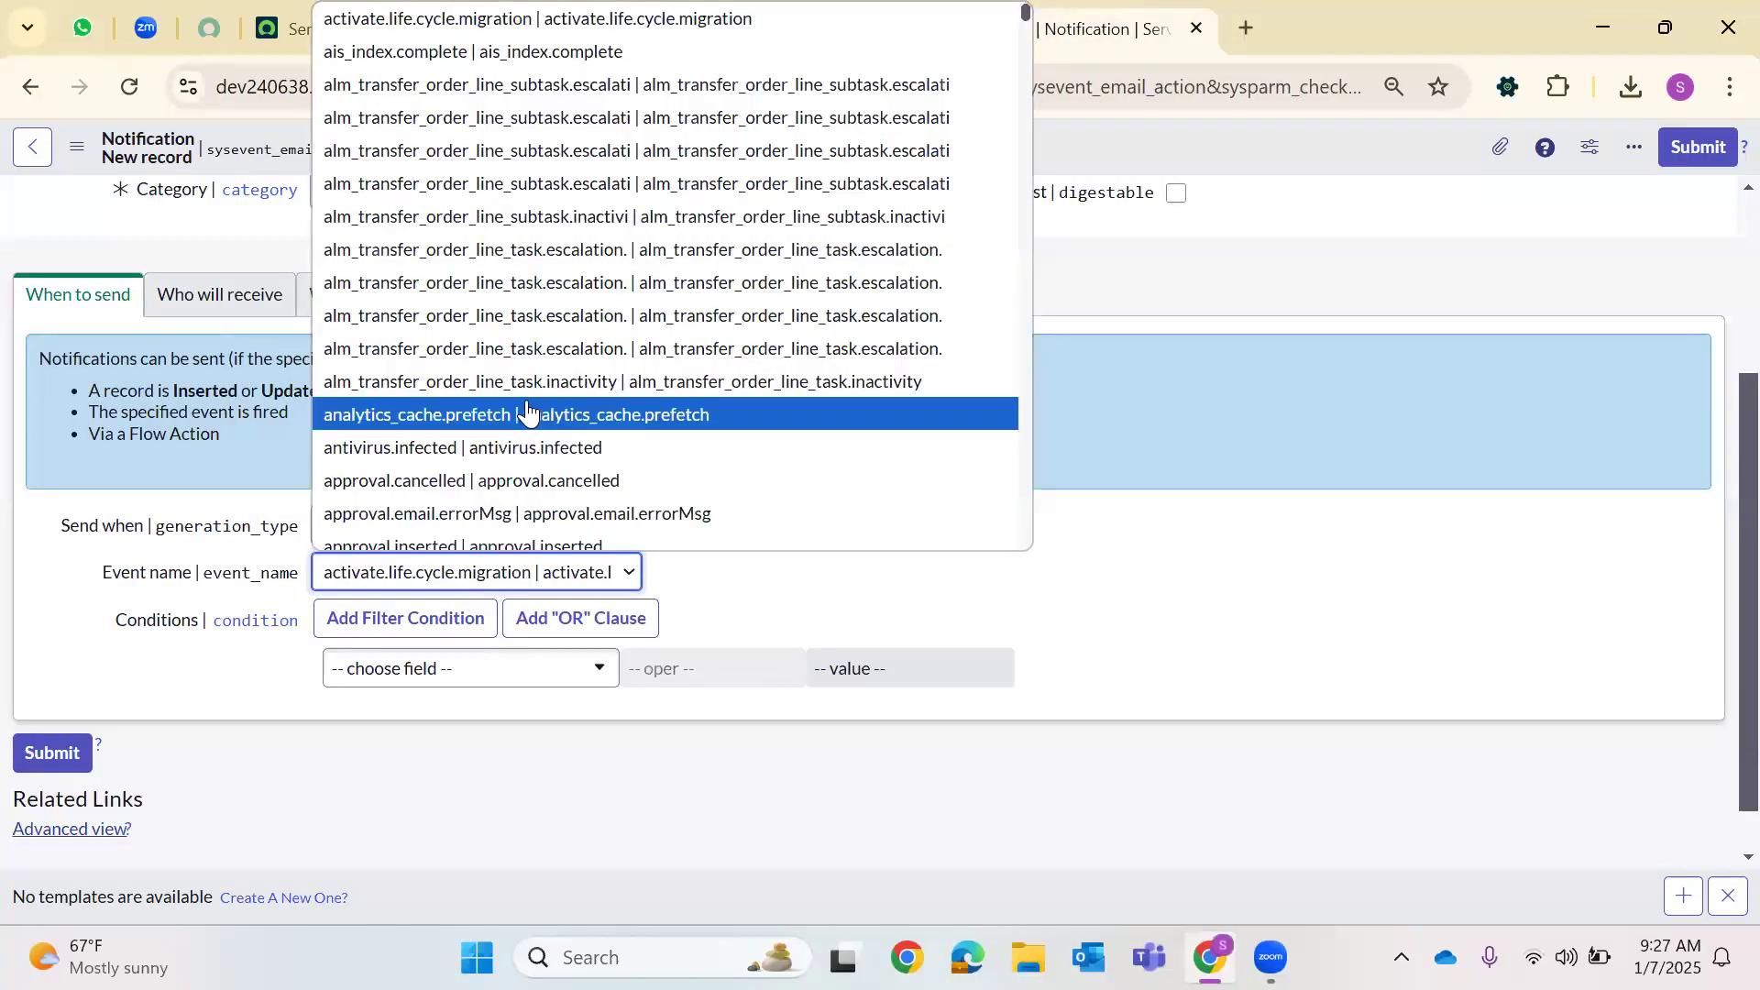
pyautogui.scroll(-10, 529, 412)
pyautogui.scroll(-15, 529, 412)
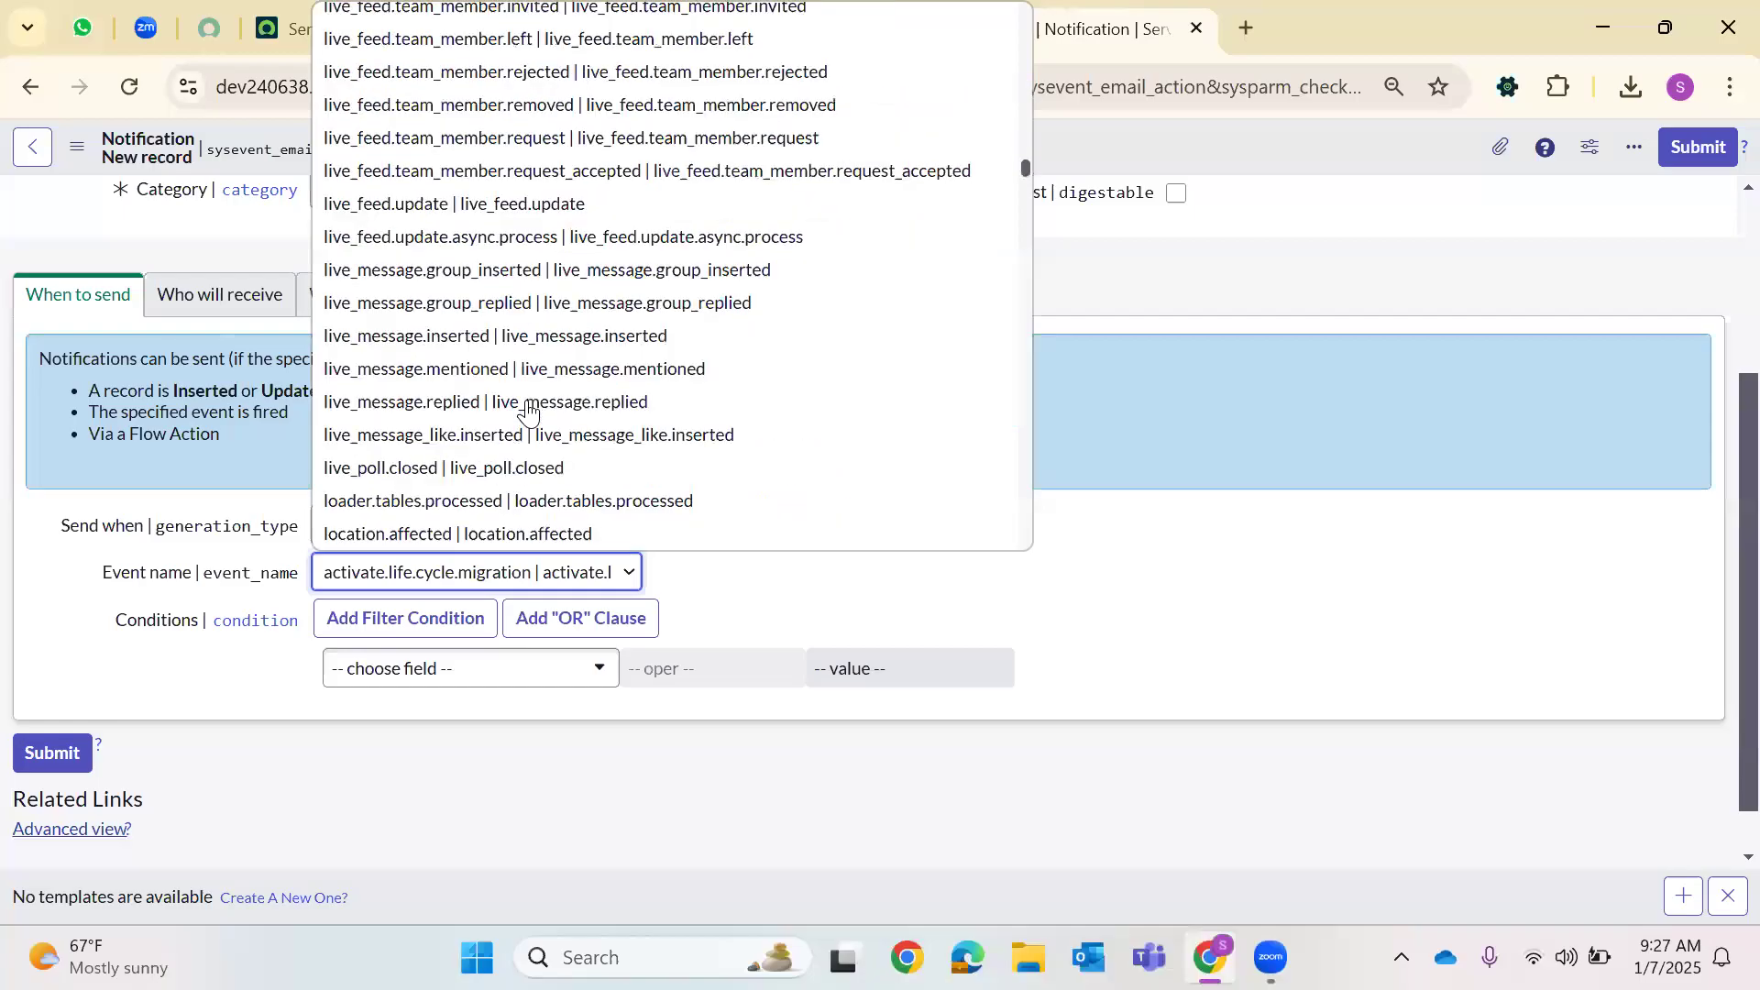
pyautogui.scroll(-15, 529, 410)
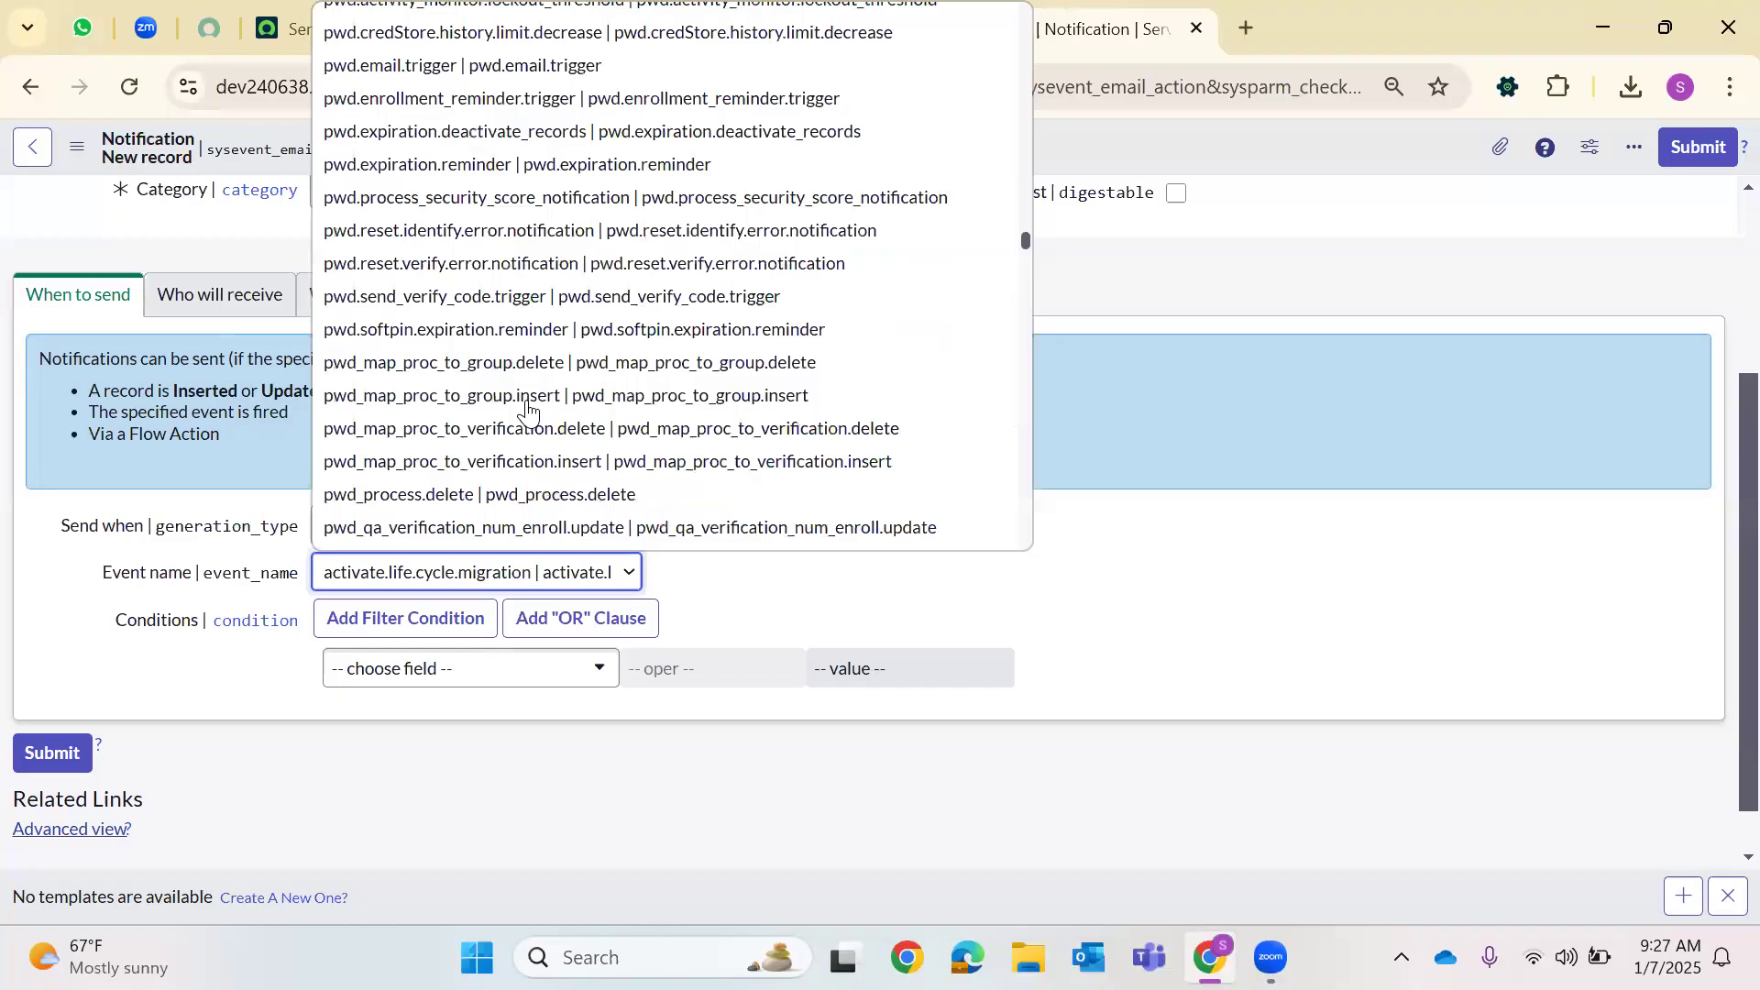
pyautogui.scroll(-3, 529, 409)
# Search the notification form's page text for "Priorit"
pyautogui.press('Escape')
pyautogui.hotkey('ctrl', 'f')
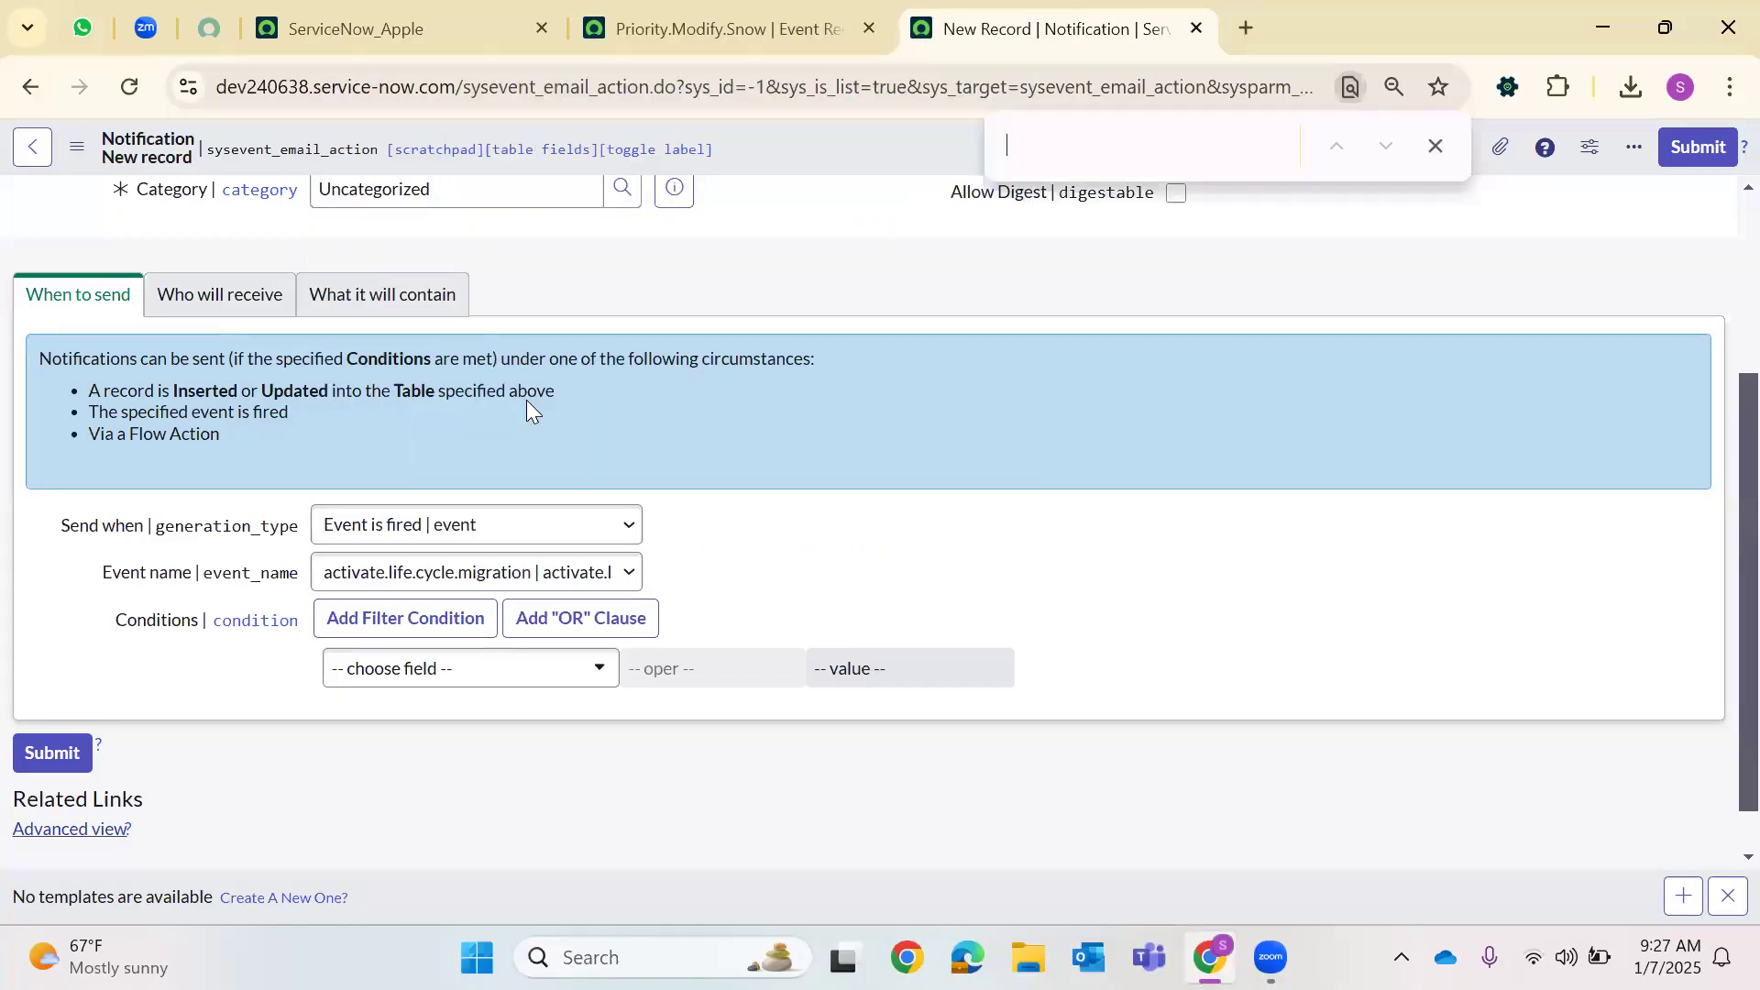
pyautogui.write('Priorit')
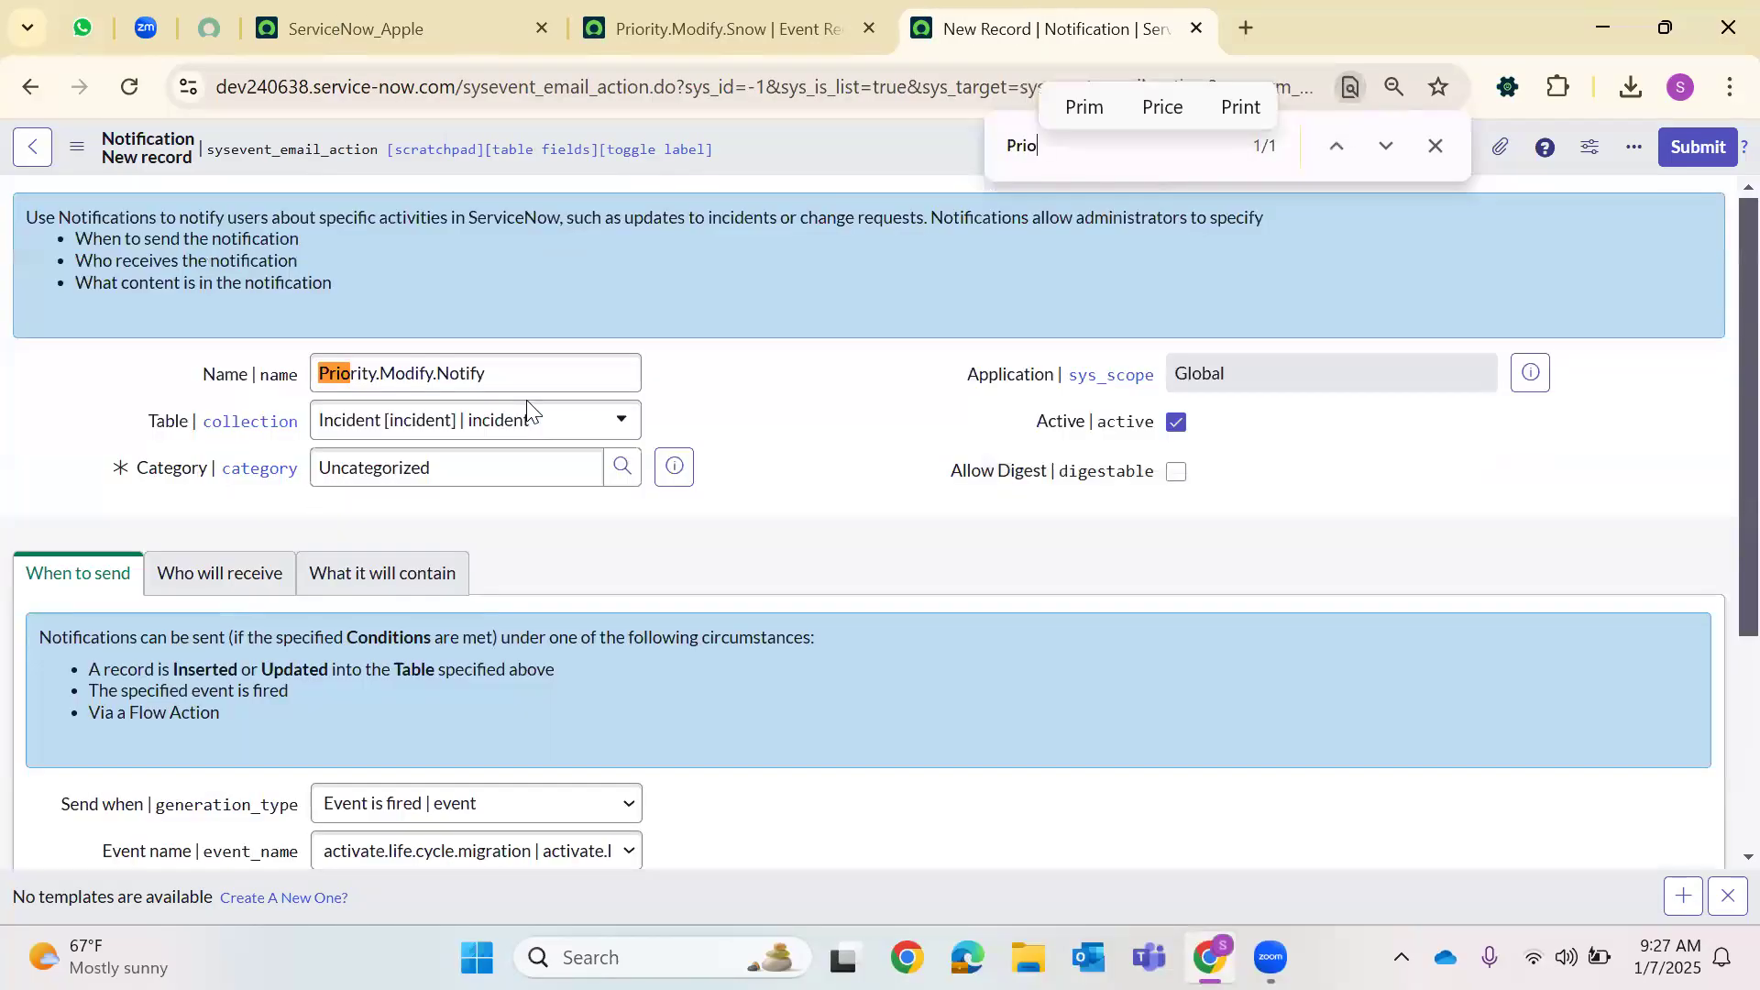
pyautogui.scroll(-3, 522, 617)
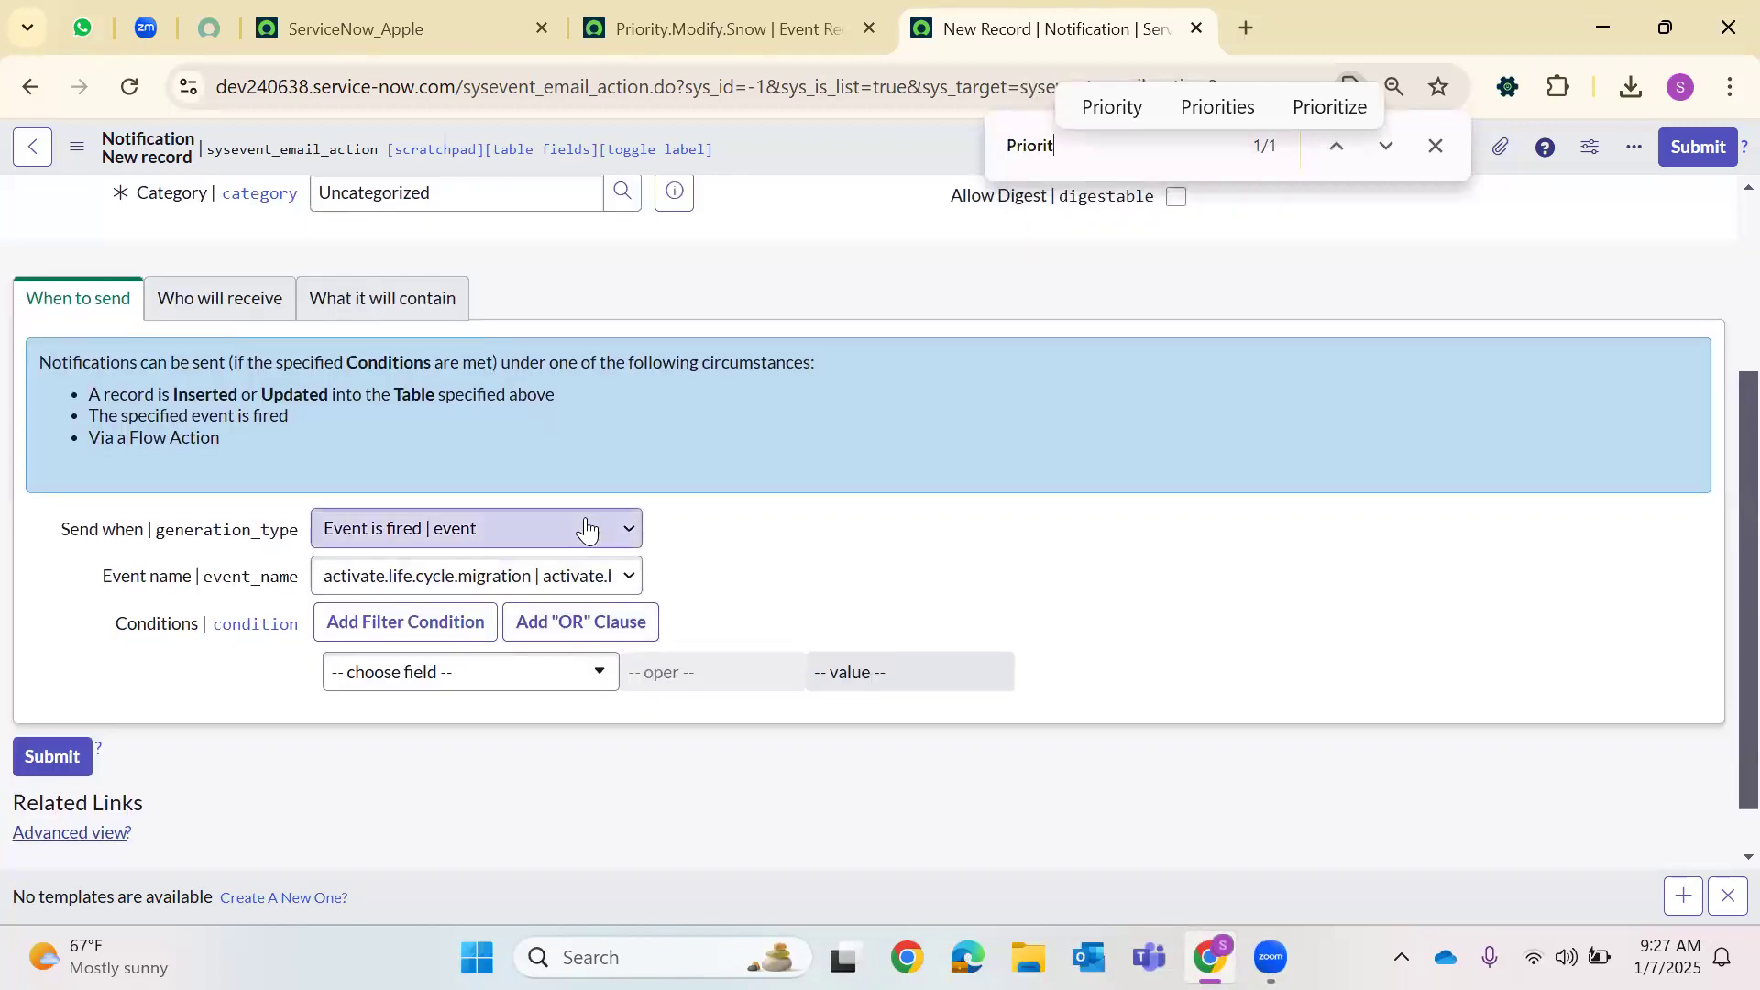
pyautogui.click(586, 528)
pyautogui.press('Escape')
# Examine the whole Event name list, from its first to its last entry, for the Priority.Modify.Snow event
pyautogui.click(554, 573)
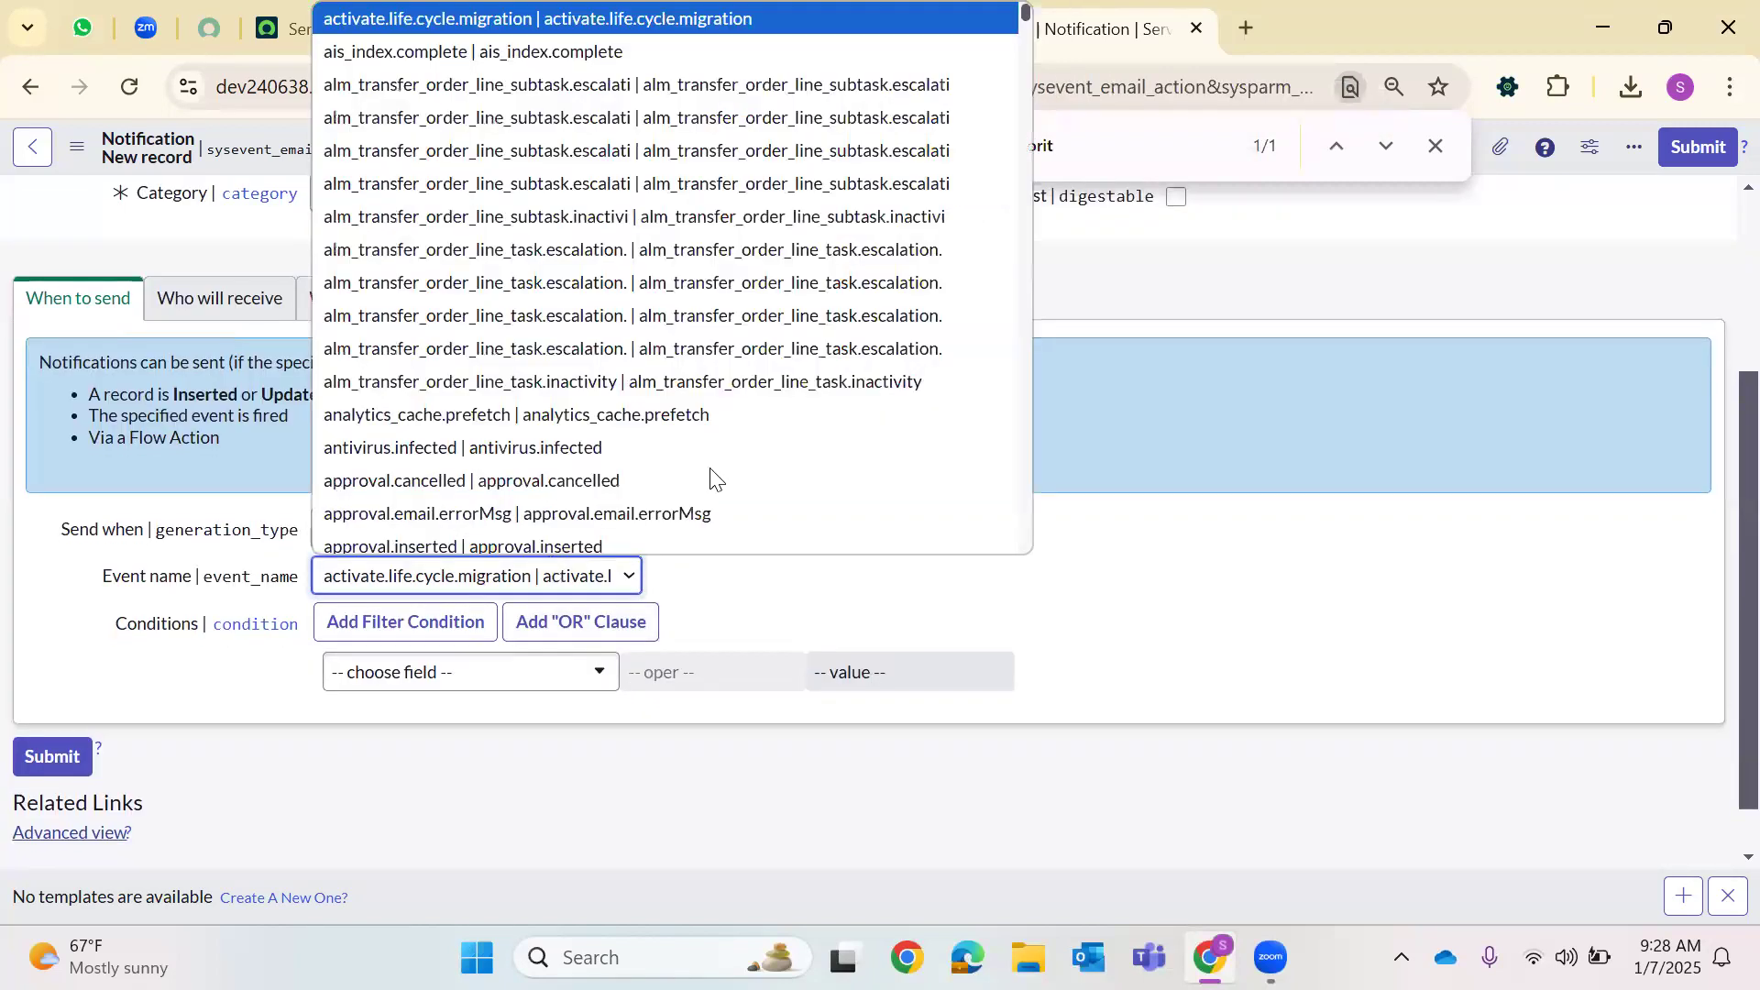
pyautogui.scroll(-20, 672, 394)
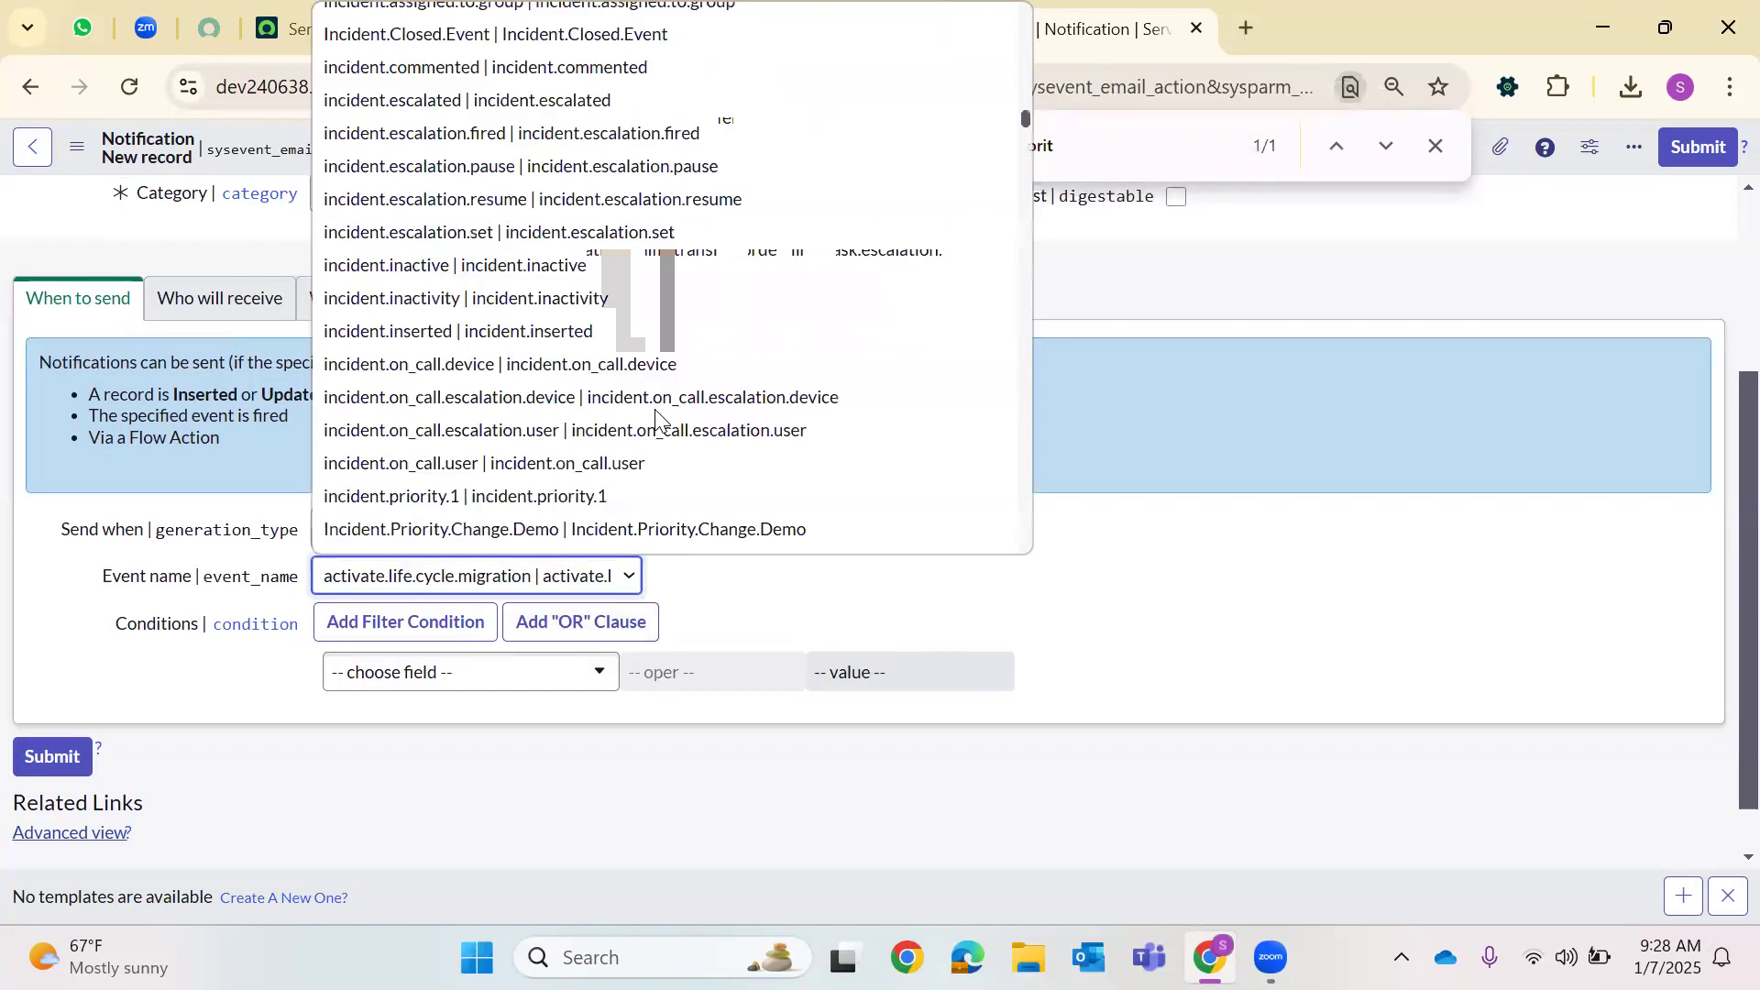
pyautogui.scroll(-15, 605, 418)
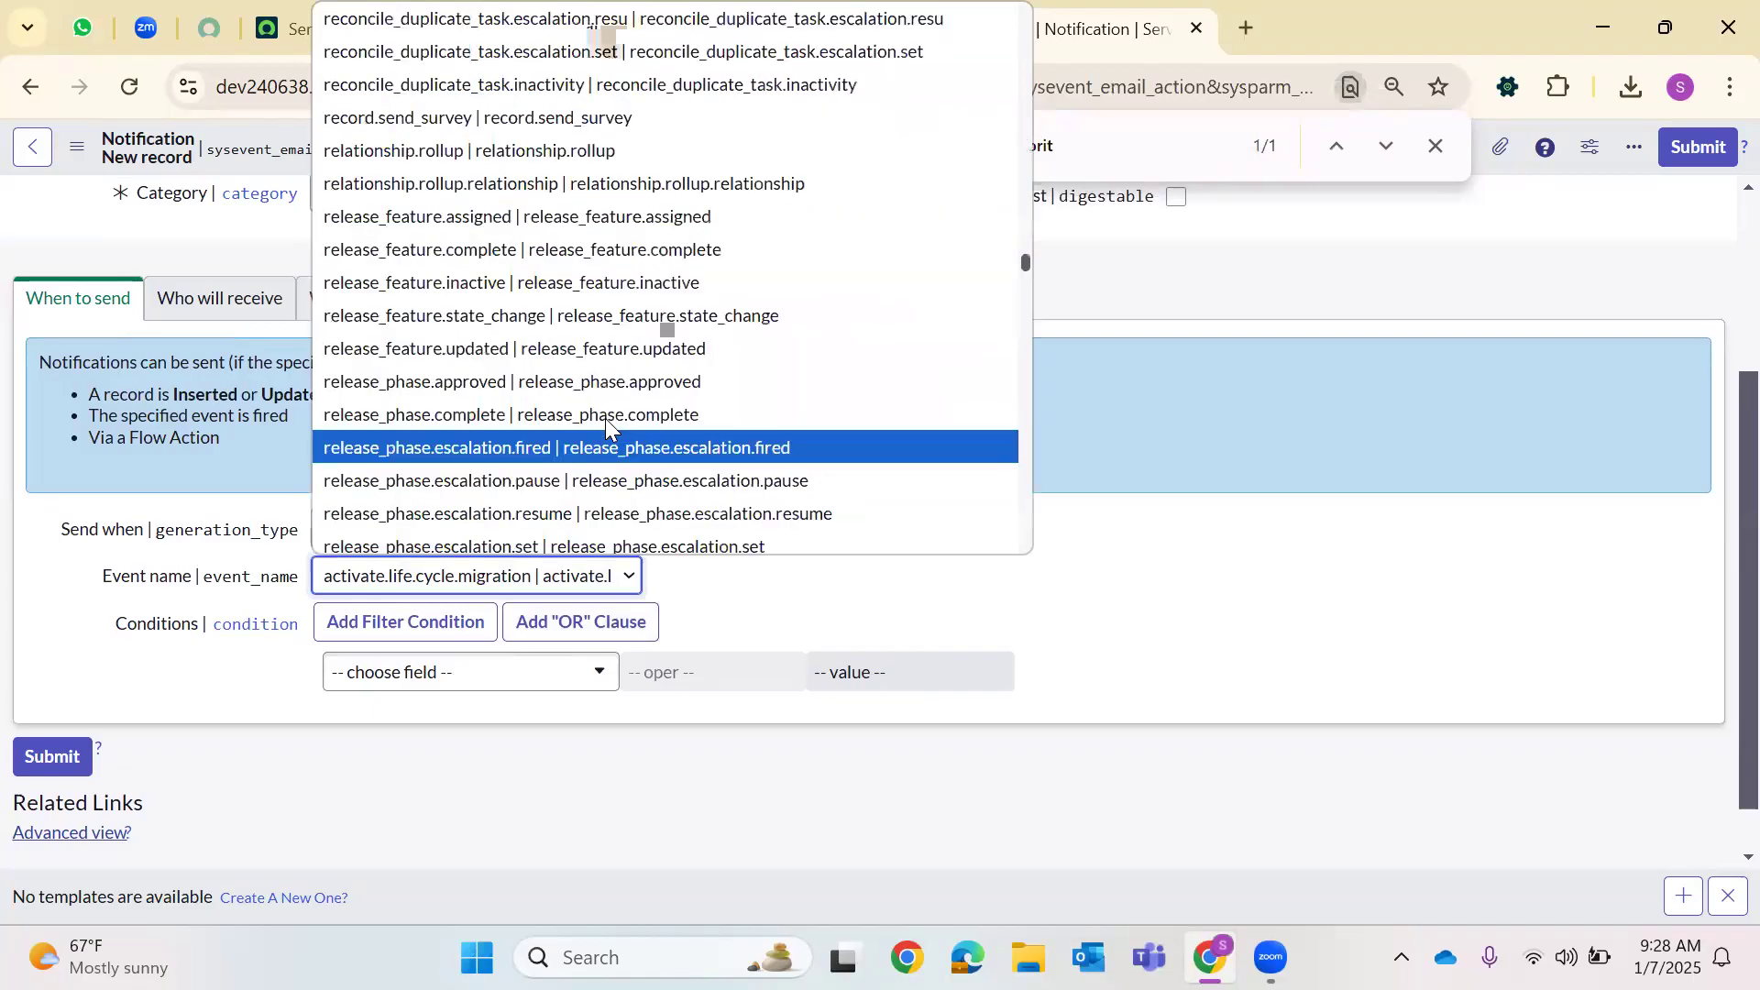
pyautogui.scroll(5, 605, 418)
pyautogui.scroll(10, 605, 418)
pyautogui.scroll(6, 605, 427)
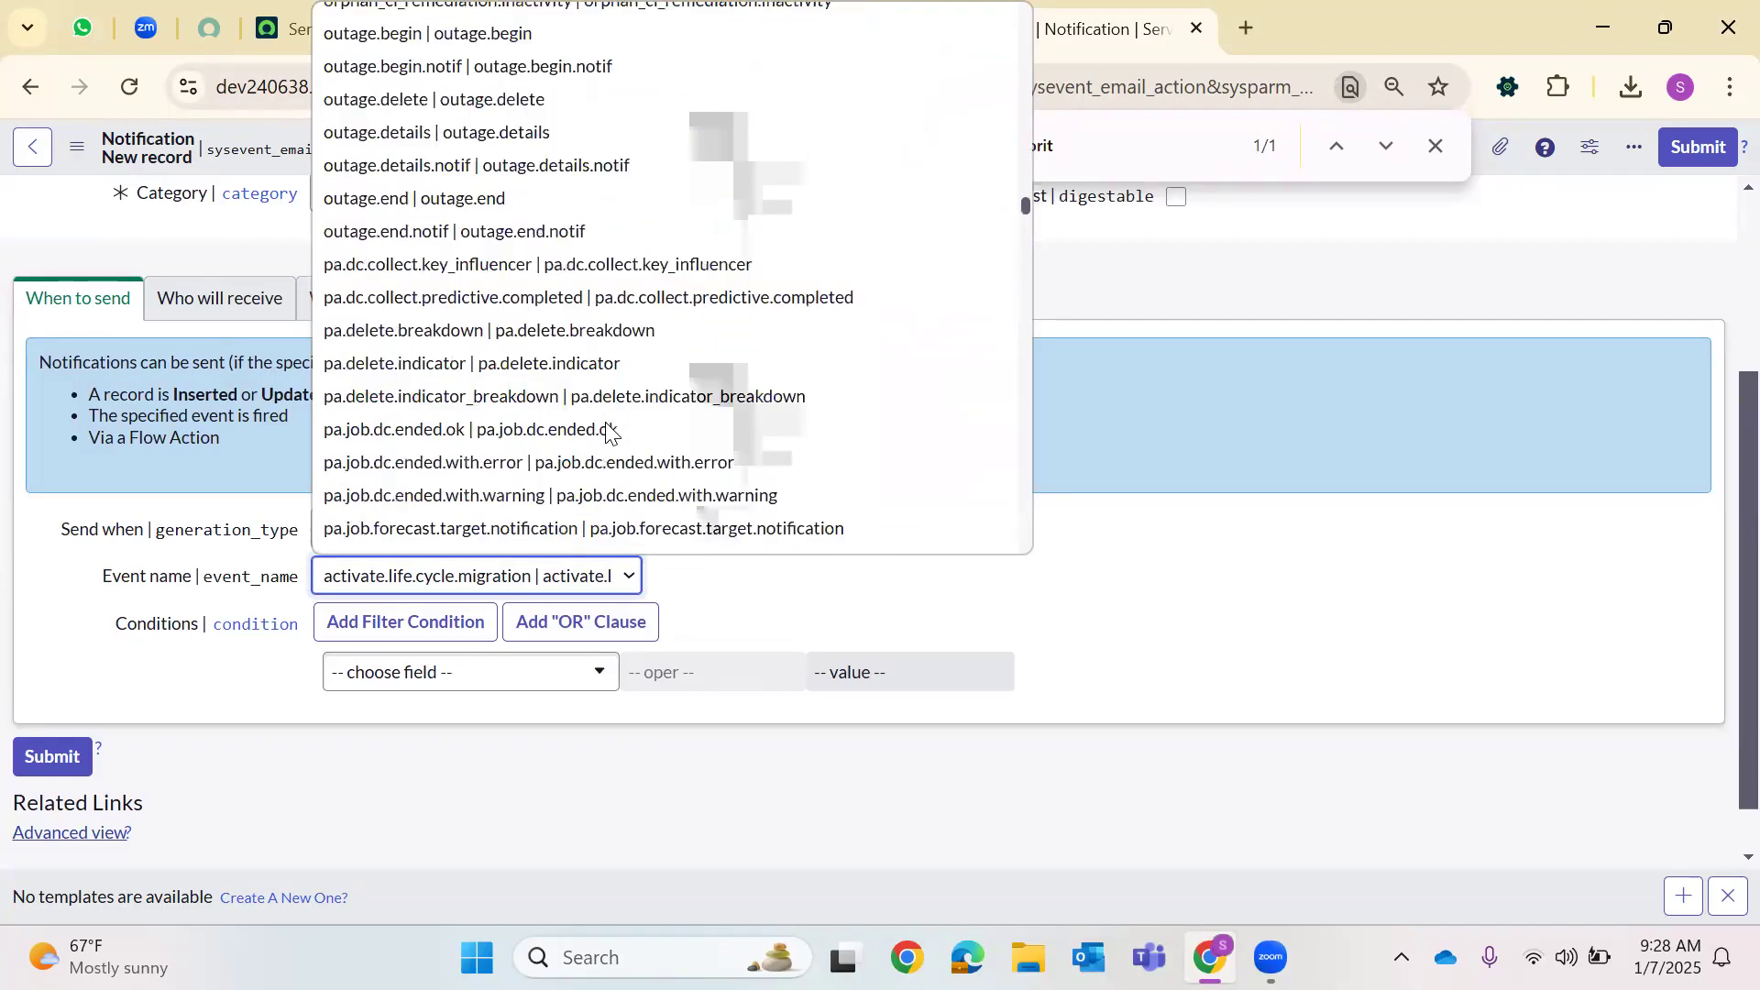
pyautogui.scroll(-10, 603, 443)
pyautogui.scroll(-15, 602, 447)
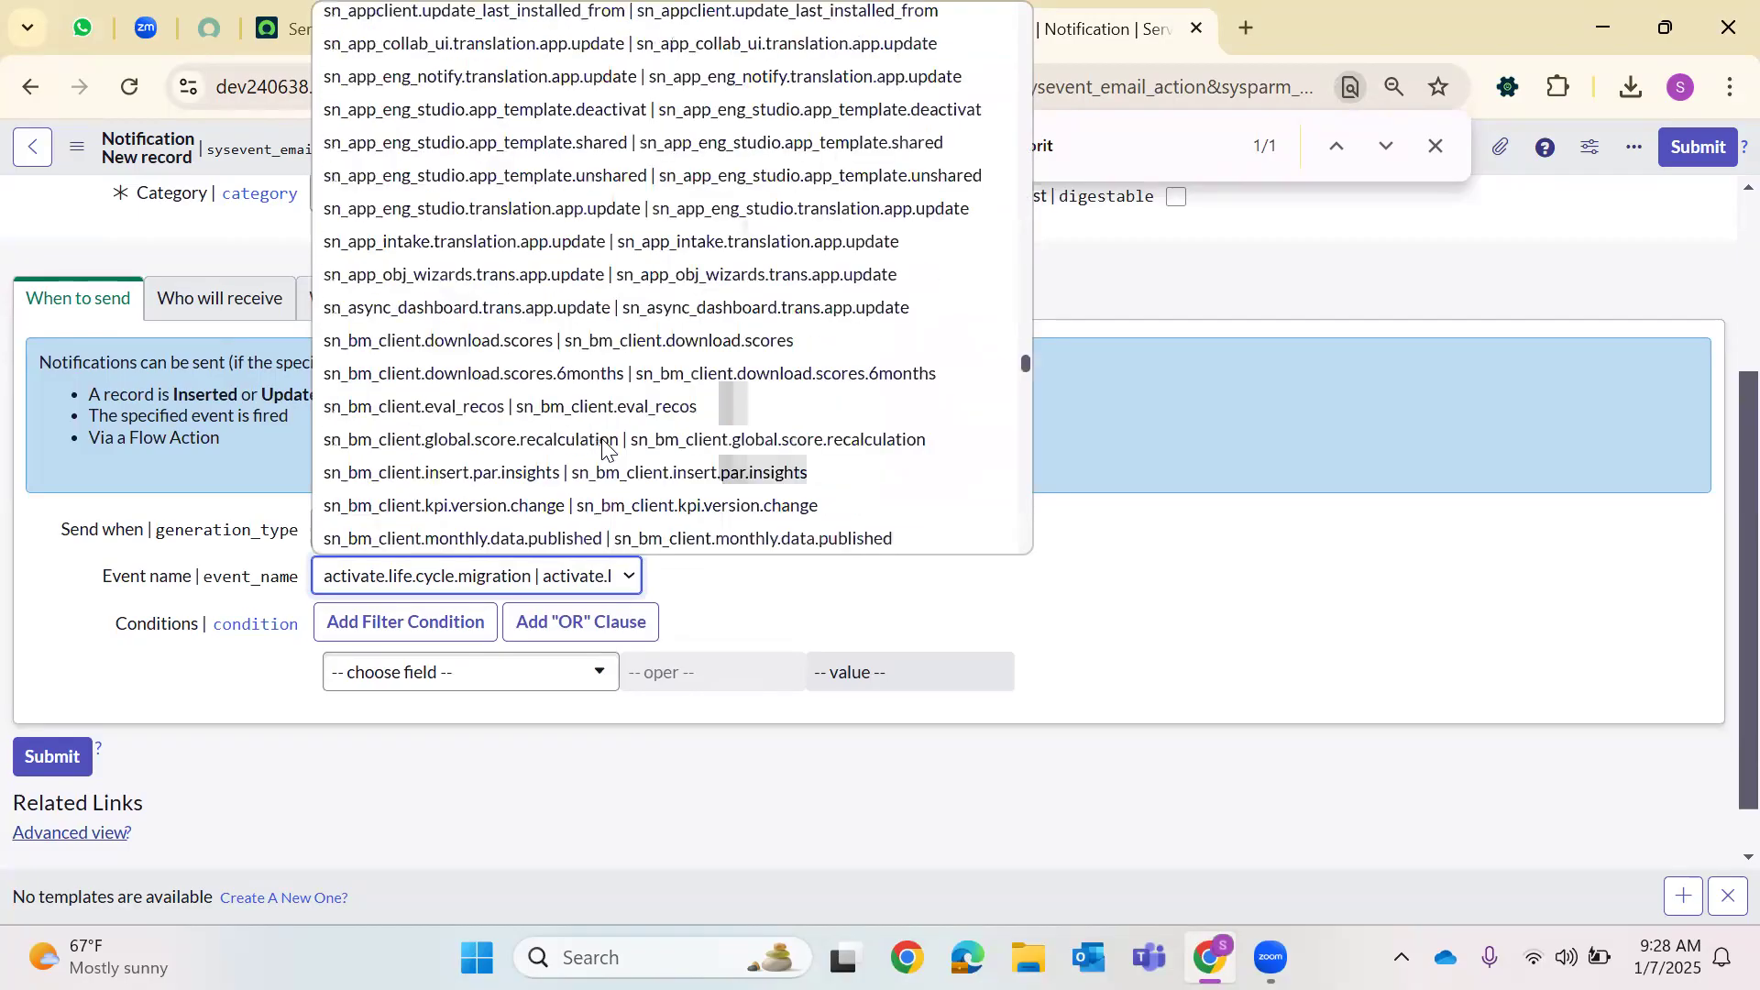
pyautogui.scroll(-10, 611, 433)
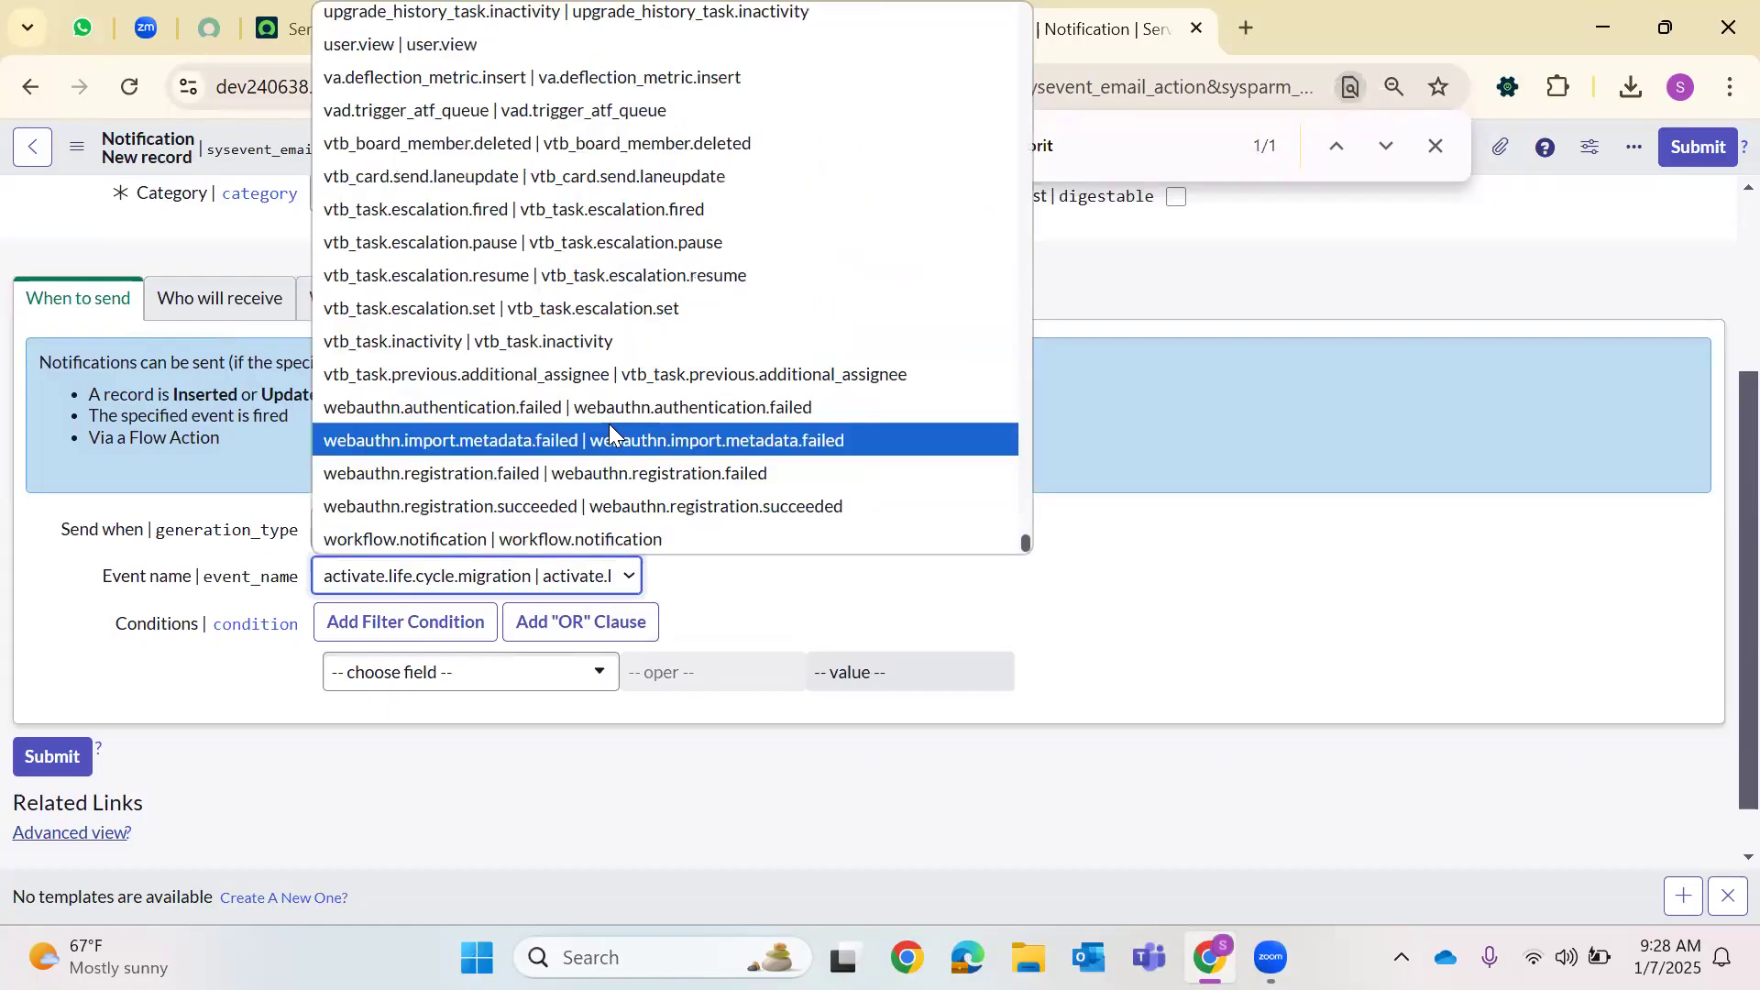
pyautogui.scroll(20, 610, 431)
pyautogui.scroll(20, 609, 431)
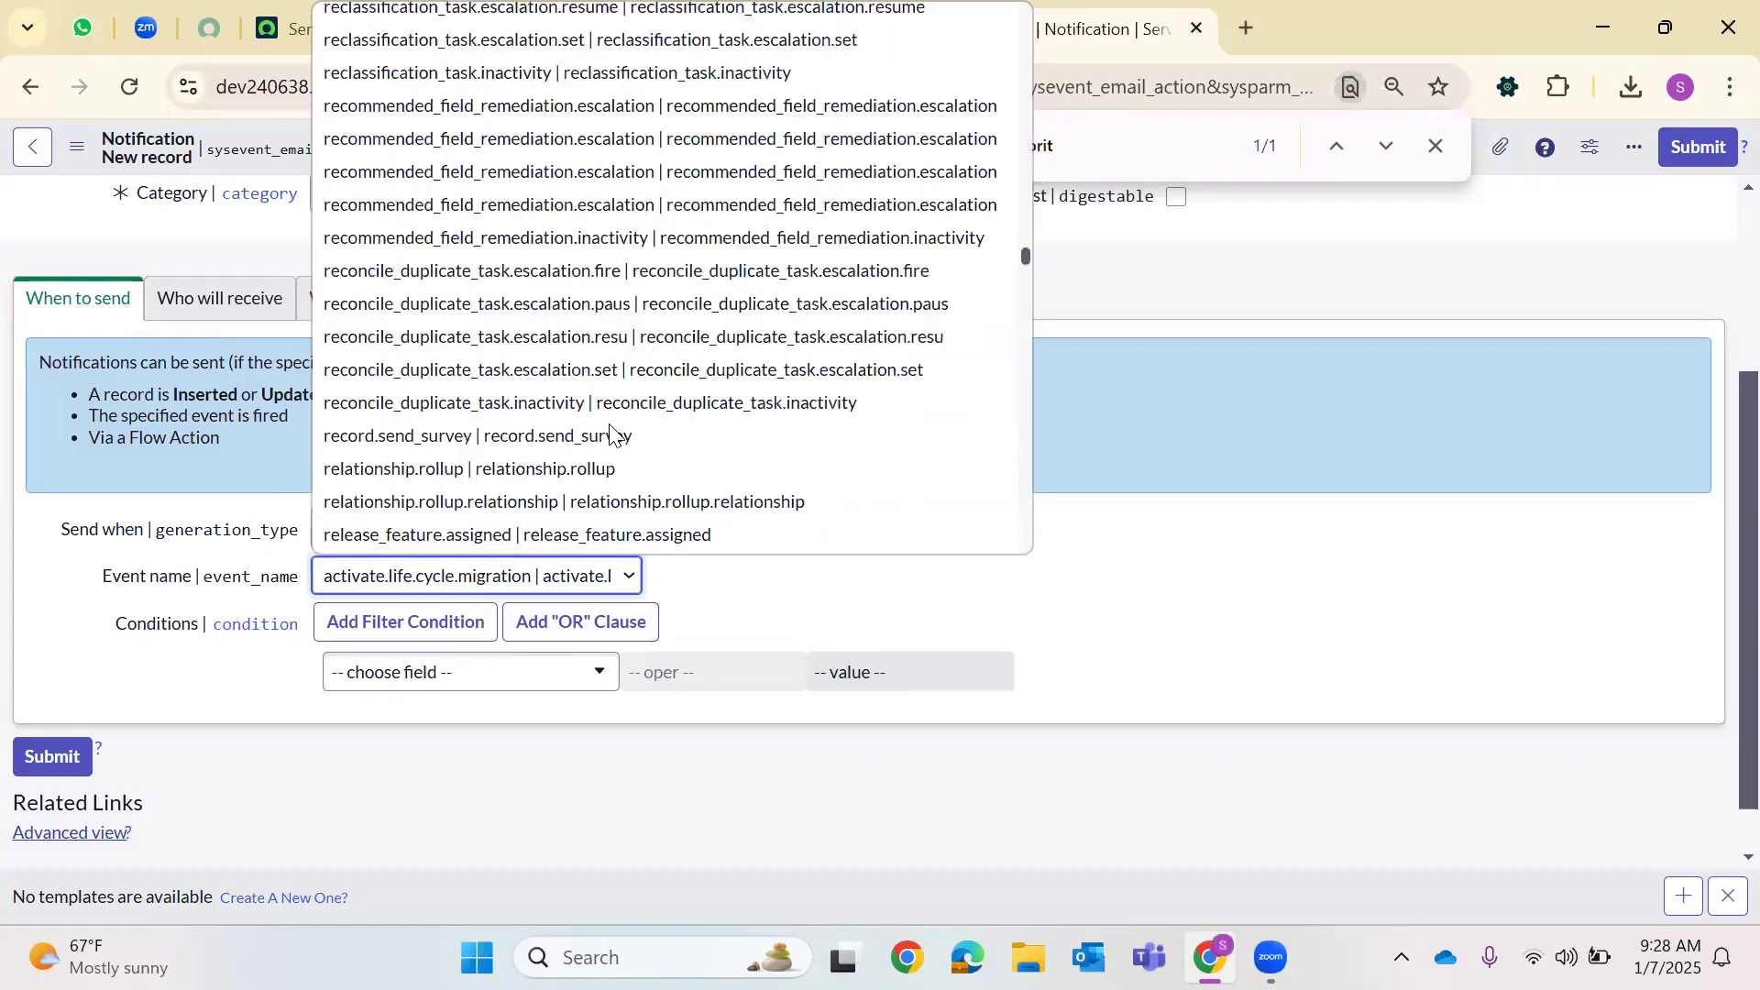
pyautogui.scroll(10, 611, 433)
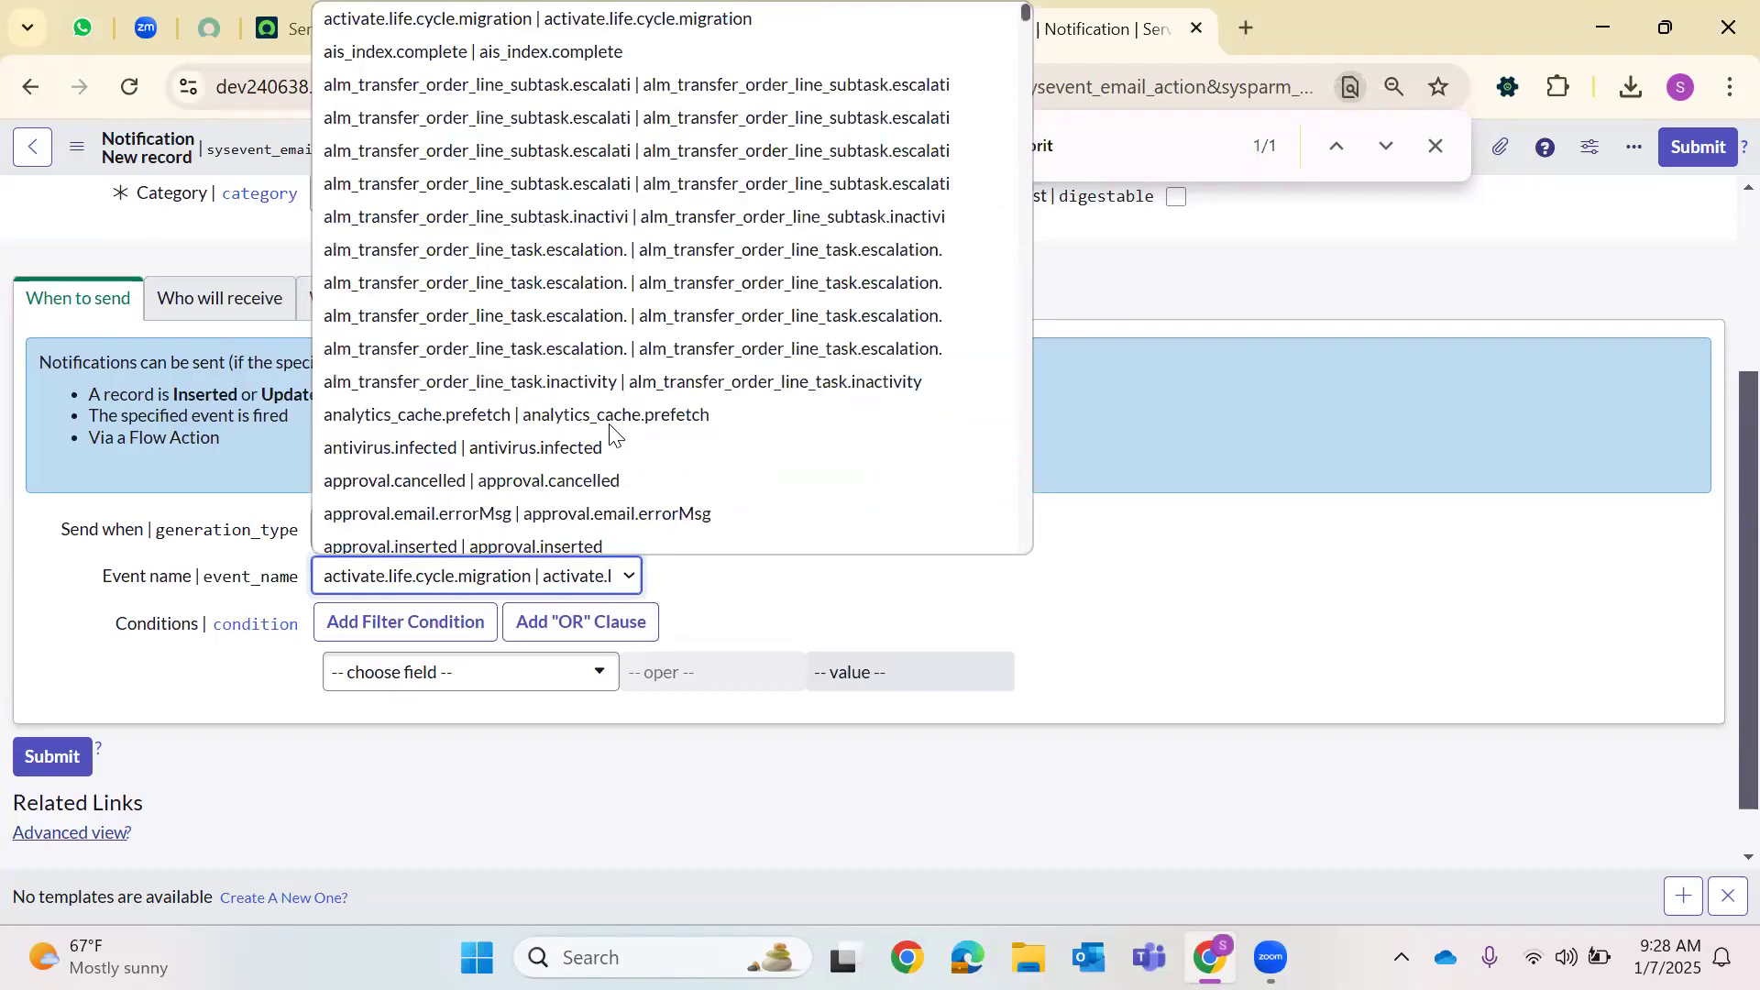
# Prefix the event name Priority.Modify.Snow with your first name and a dot on the event registration, and save the record
pyautogui.click(724, 29)
pyautogui.click(724, 29)
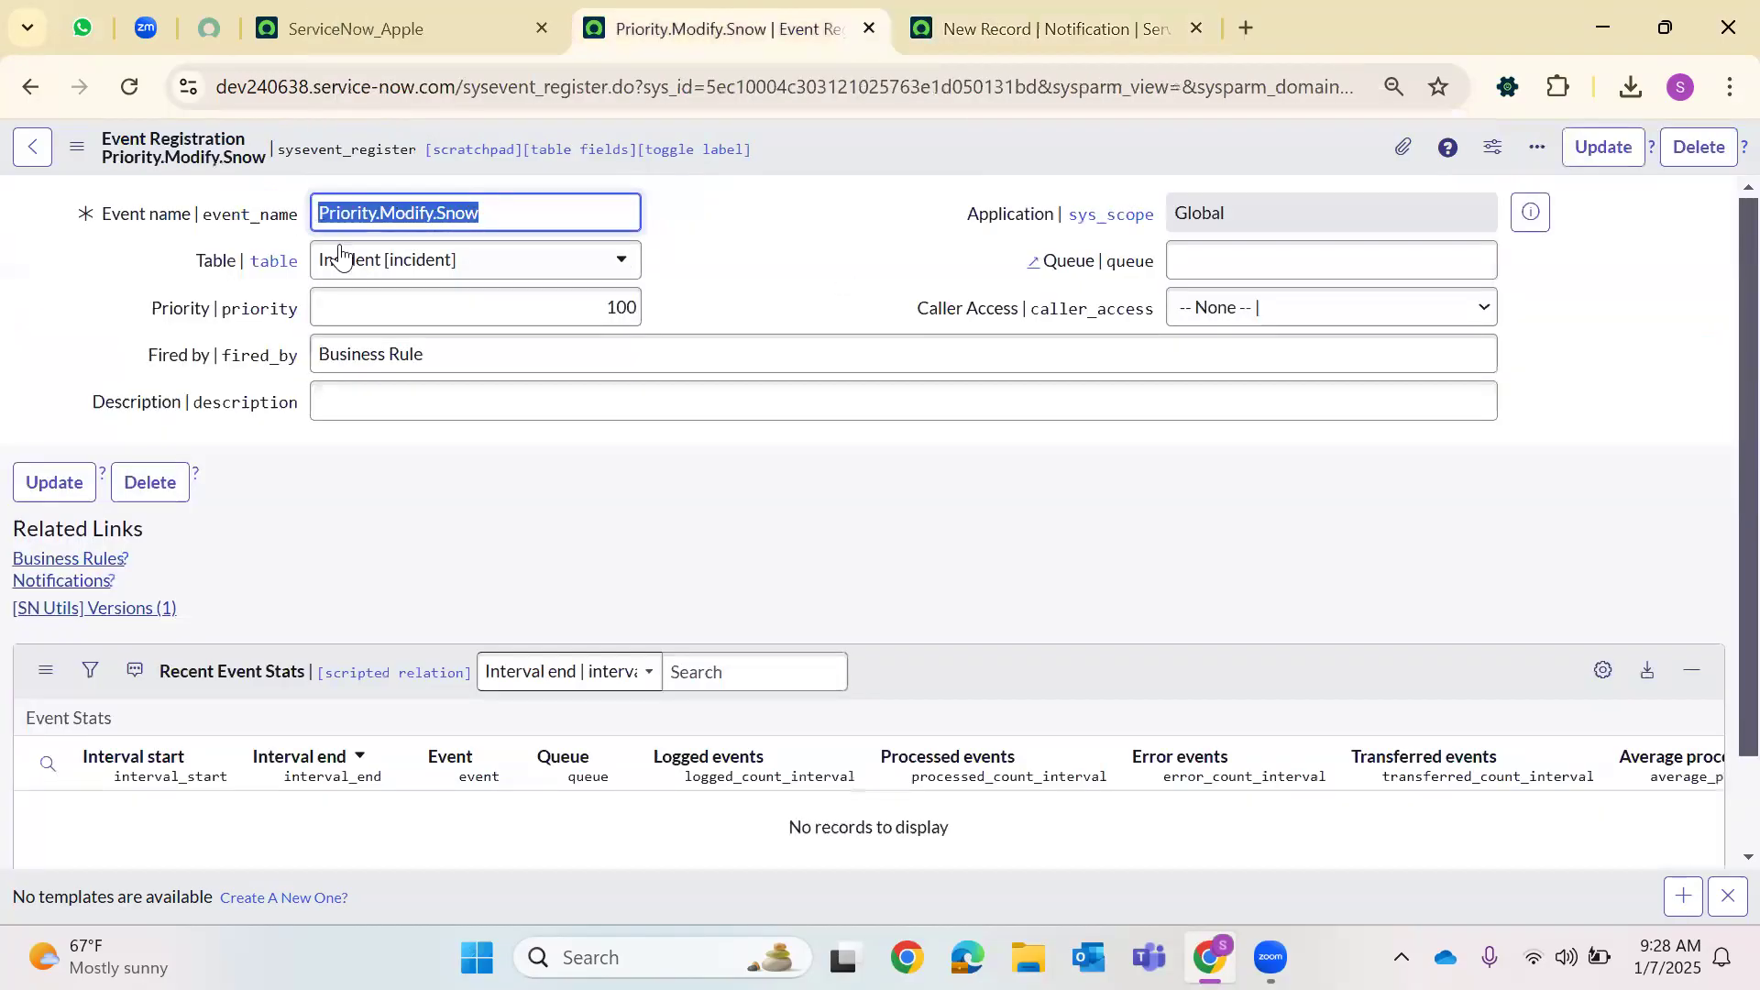
pyautogui.press('Home')
pyautogui.write('Shreya.')
pyautogui.rightClick(823, 156)
pyautogui.click(828, 169)
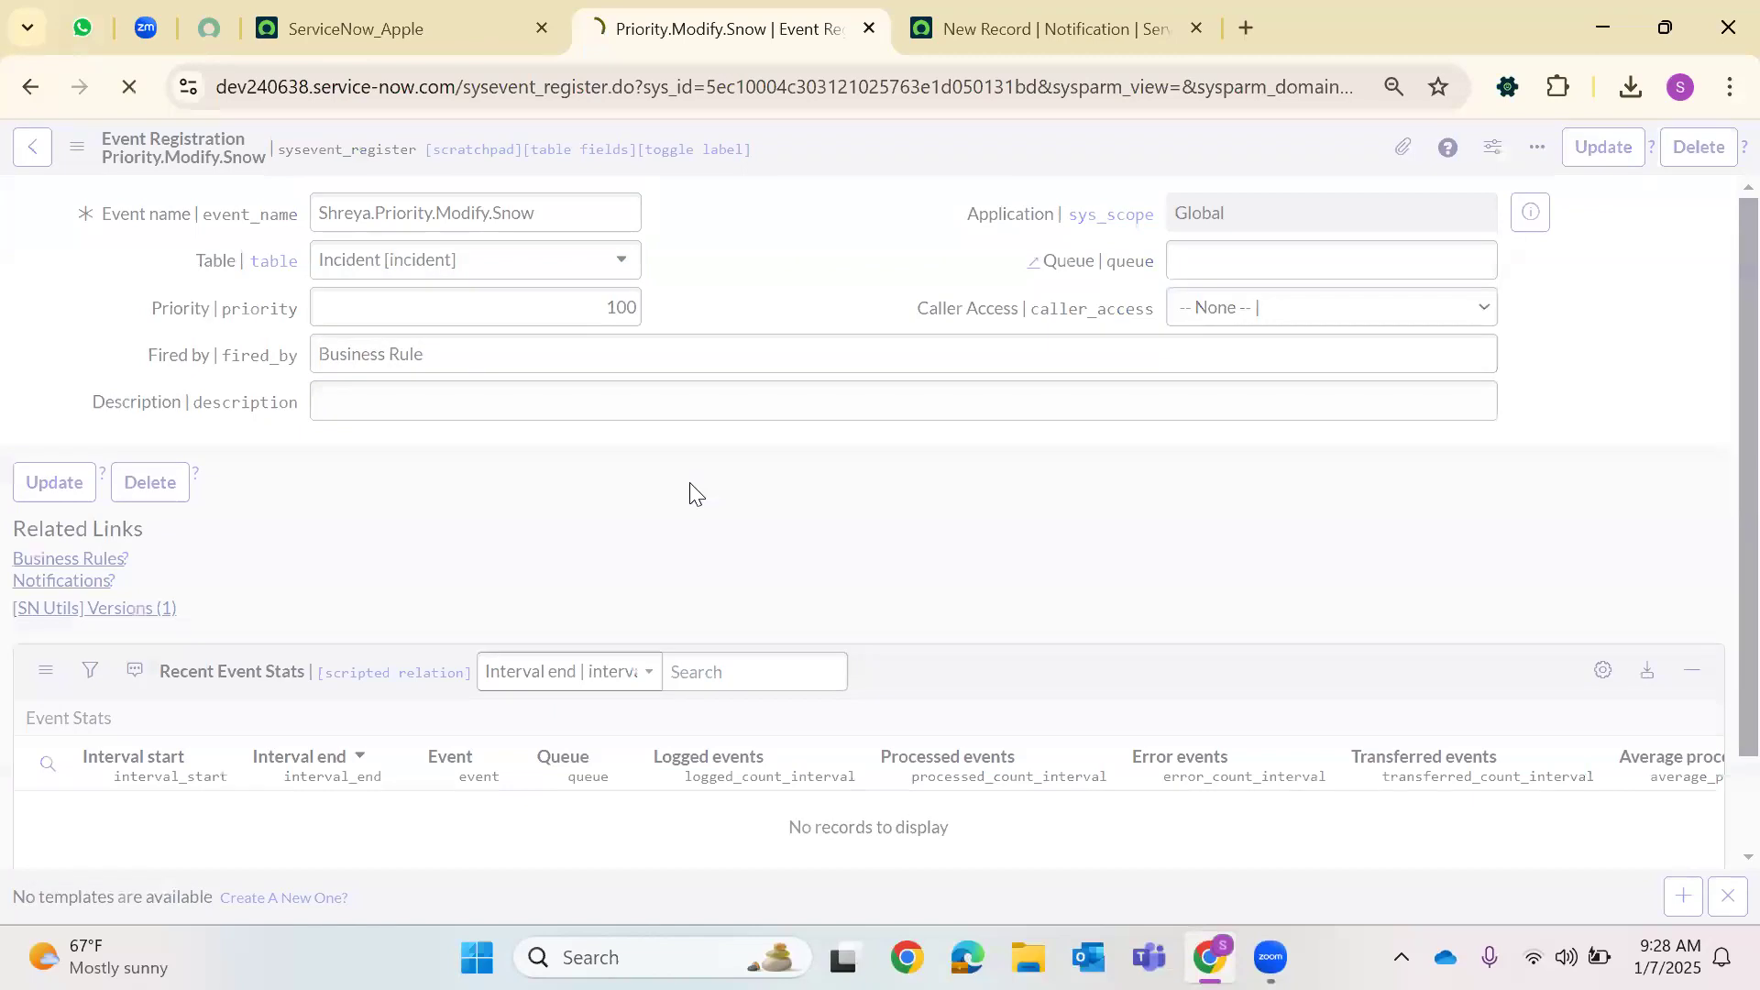
# Reload the new notification form, discarding its unsaved entries
pyautogui.click(1040, 13)
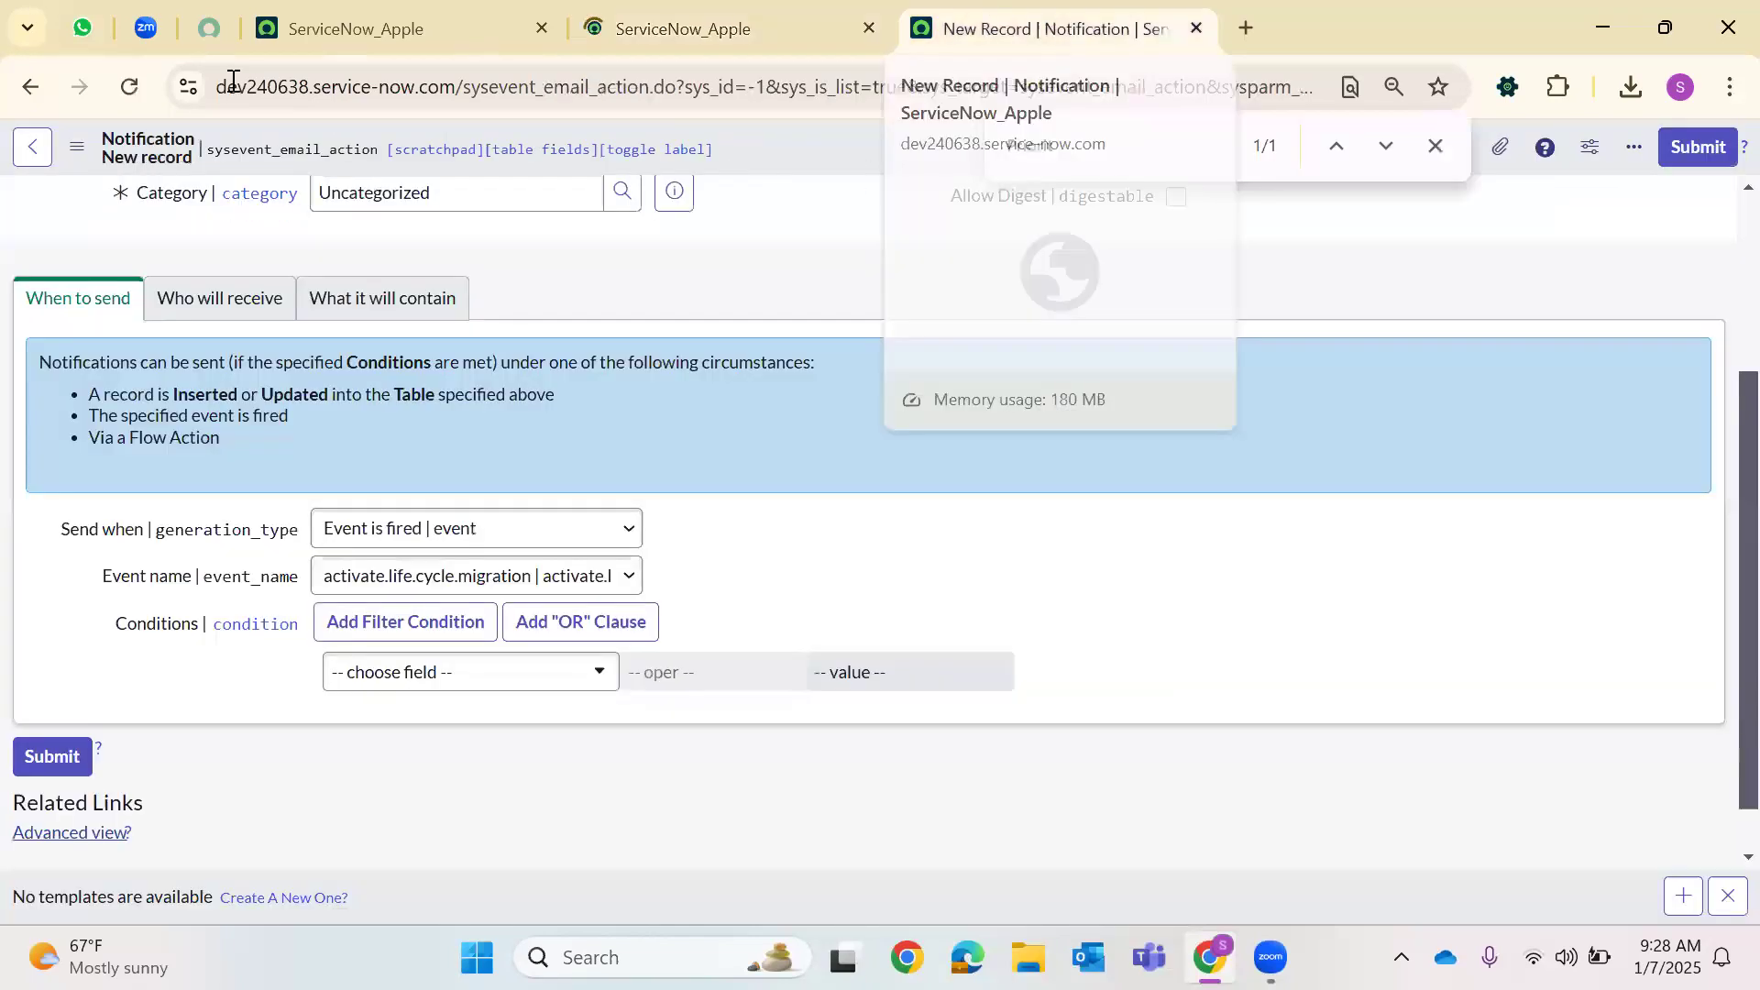
pyautogui.click(129, 86)
pyautogui.click(1001, 261)
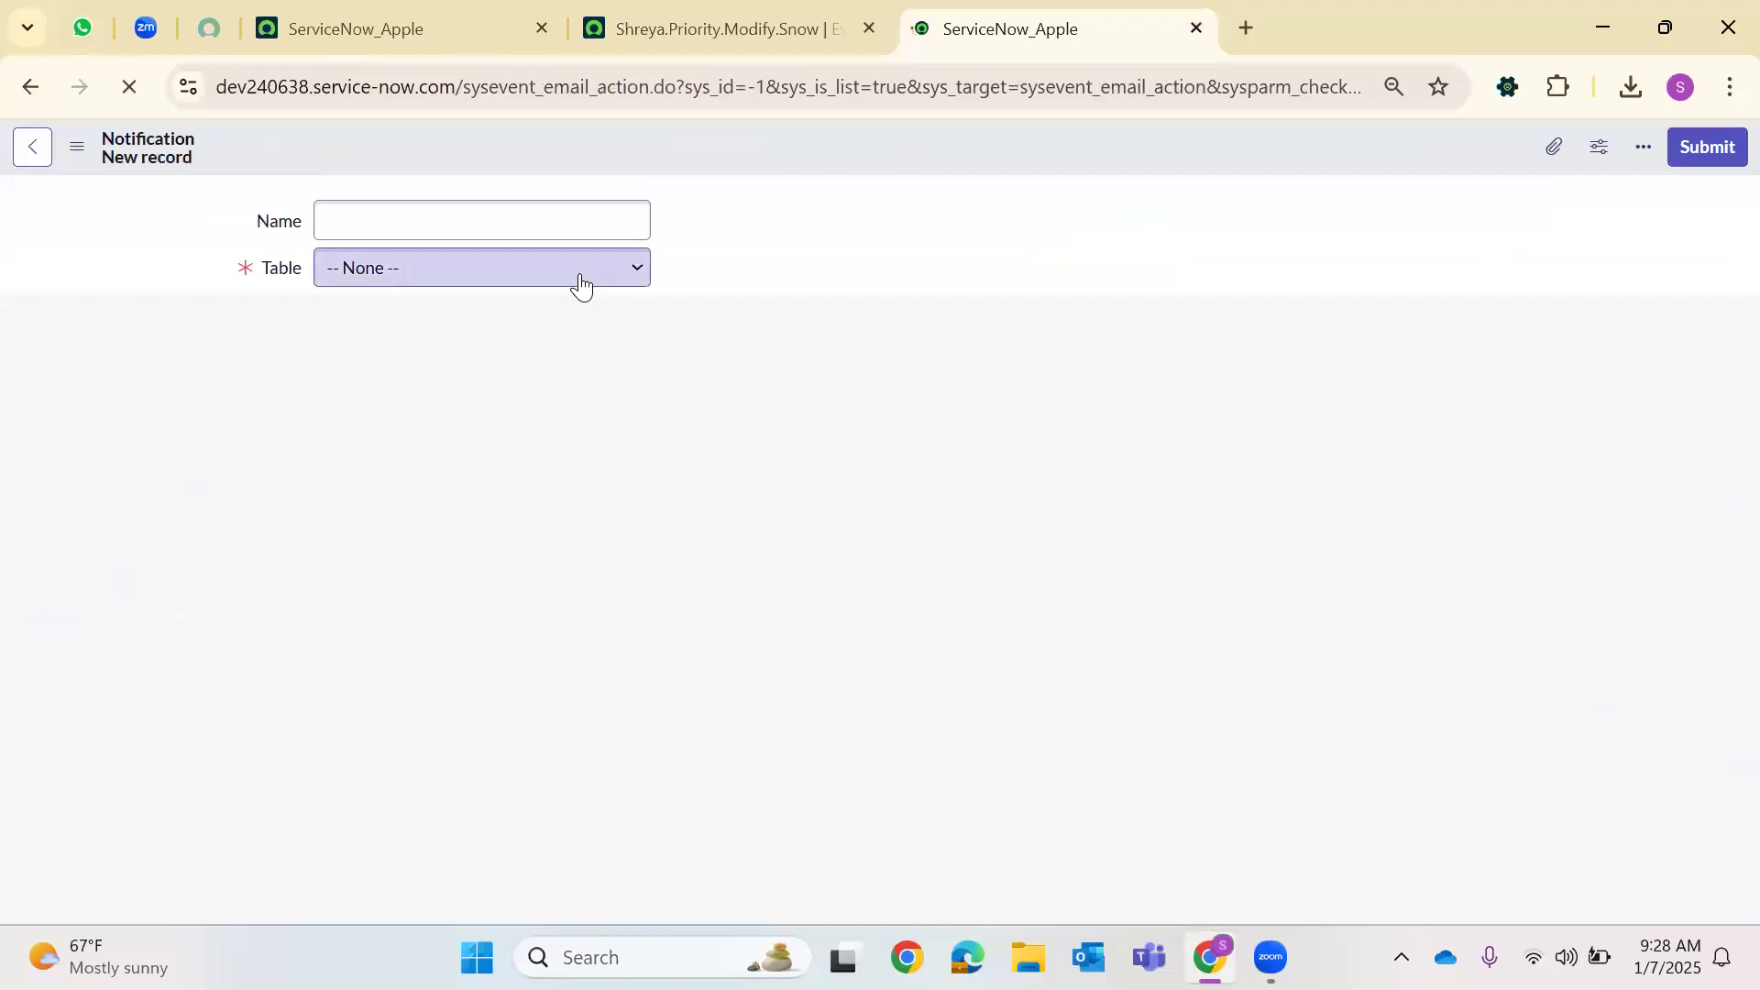
# Name the new notification "Priority Notify" and set its table to Incident [incident]
pyautogui.click(532, 227)
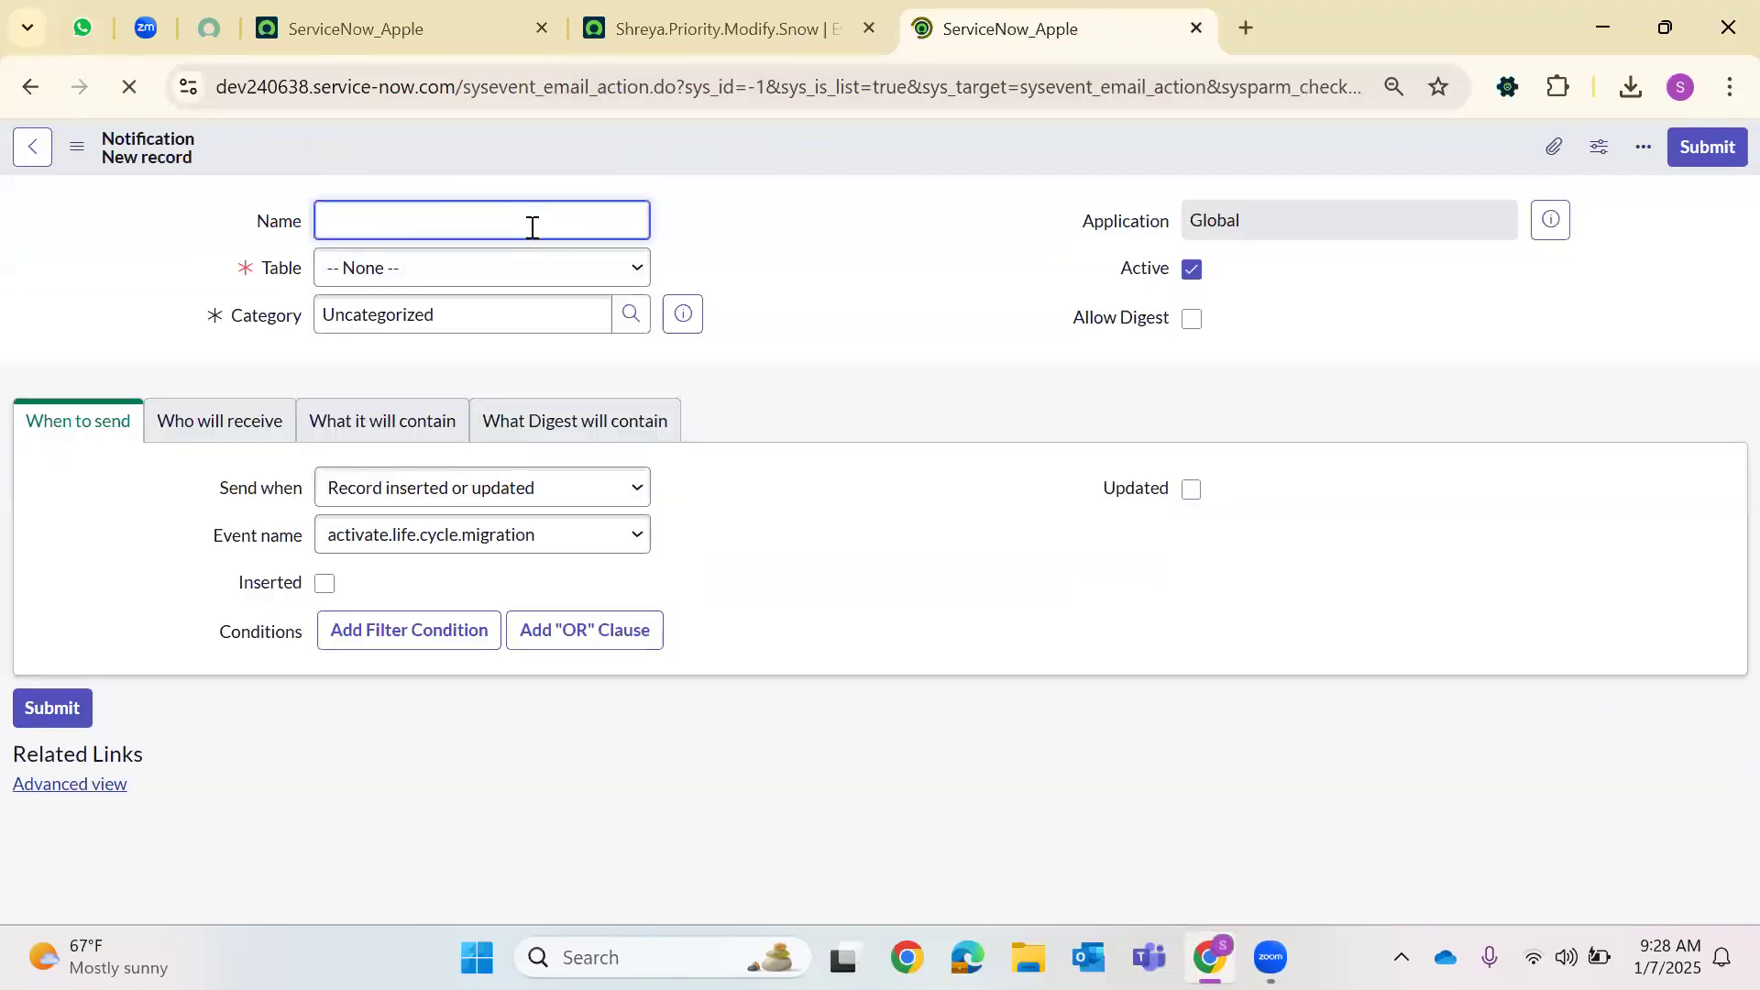
pyautogui.write('Priority Notify')
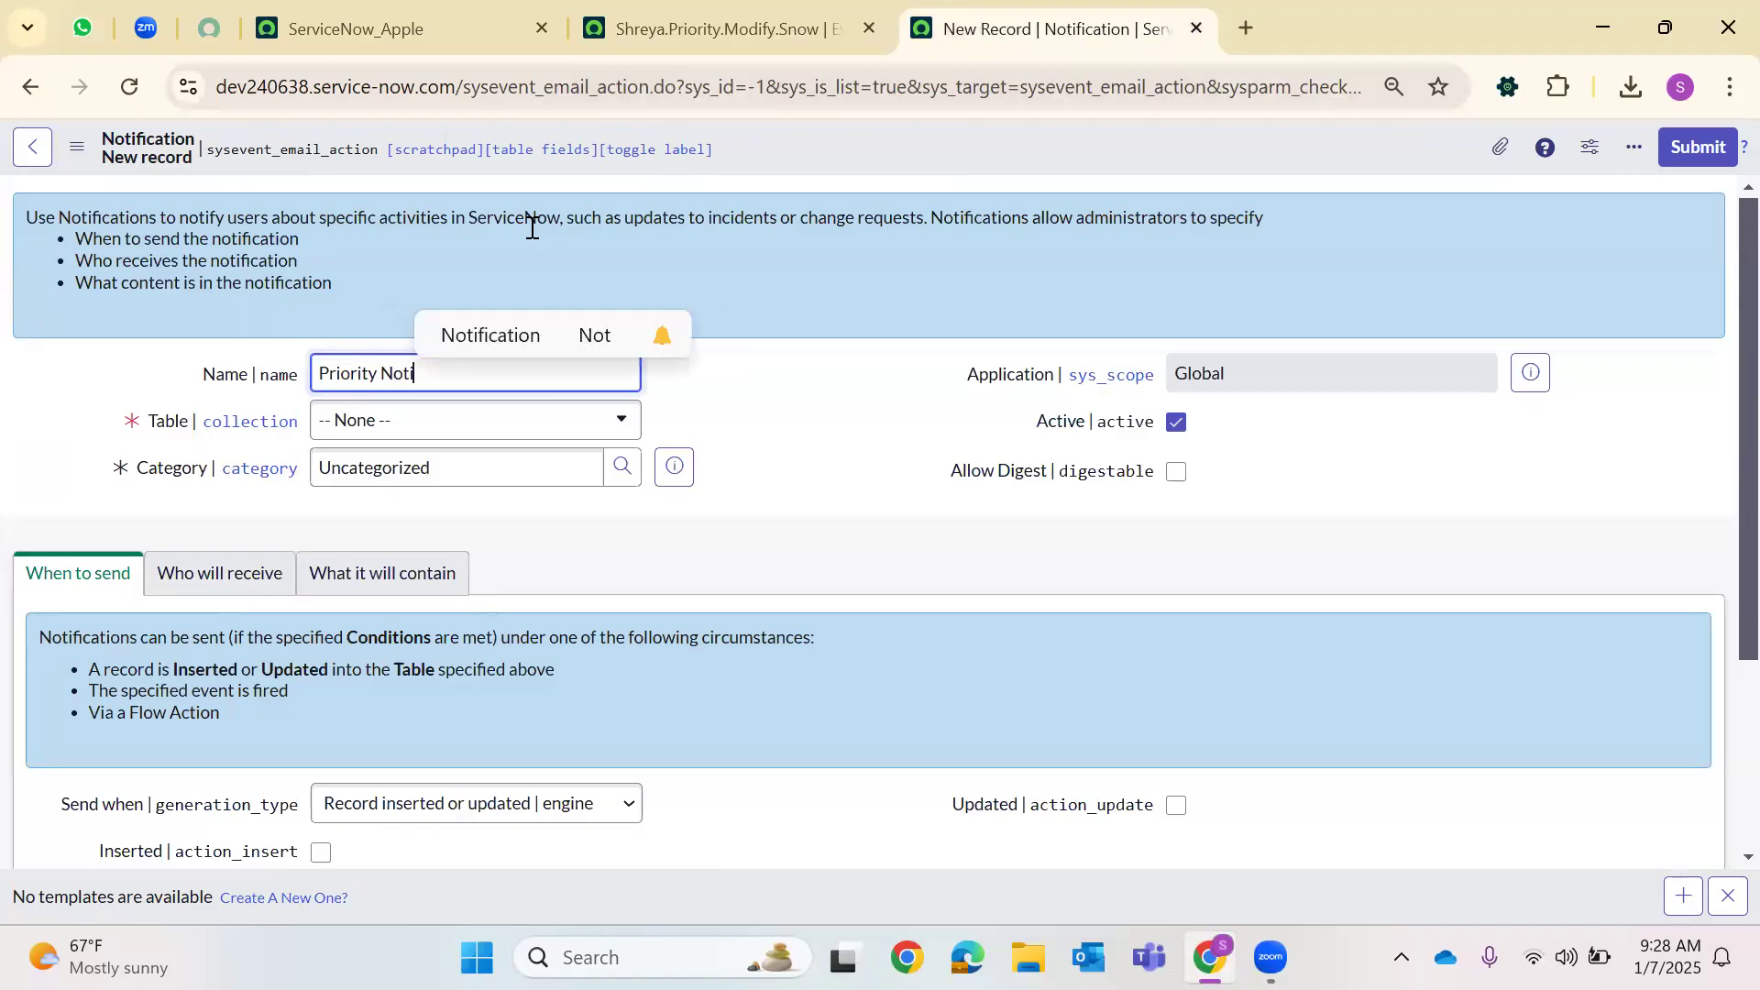
pyautogui.click(456, 435)
pyautogui.write('inci')
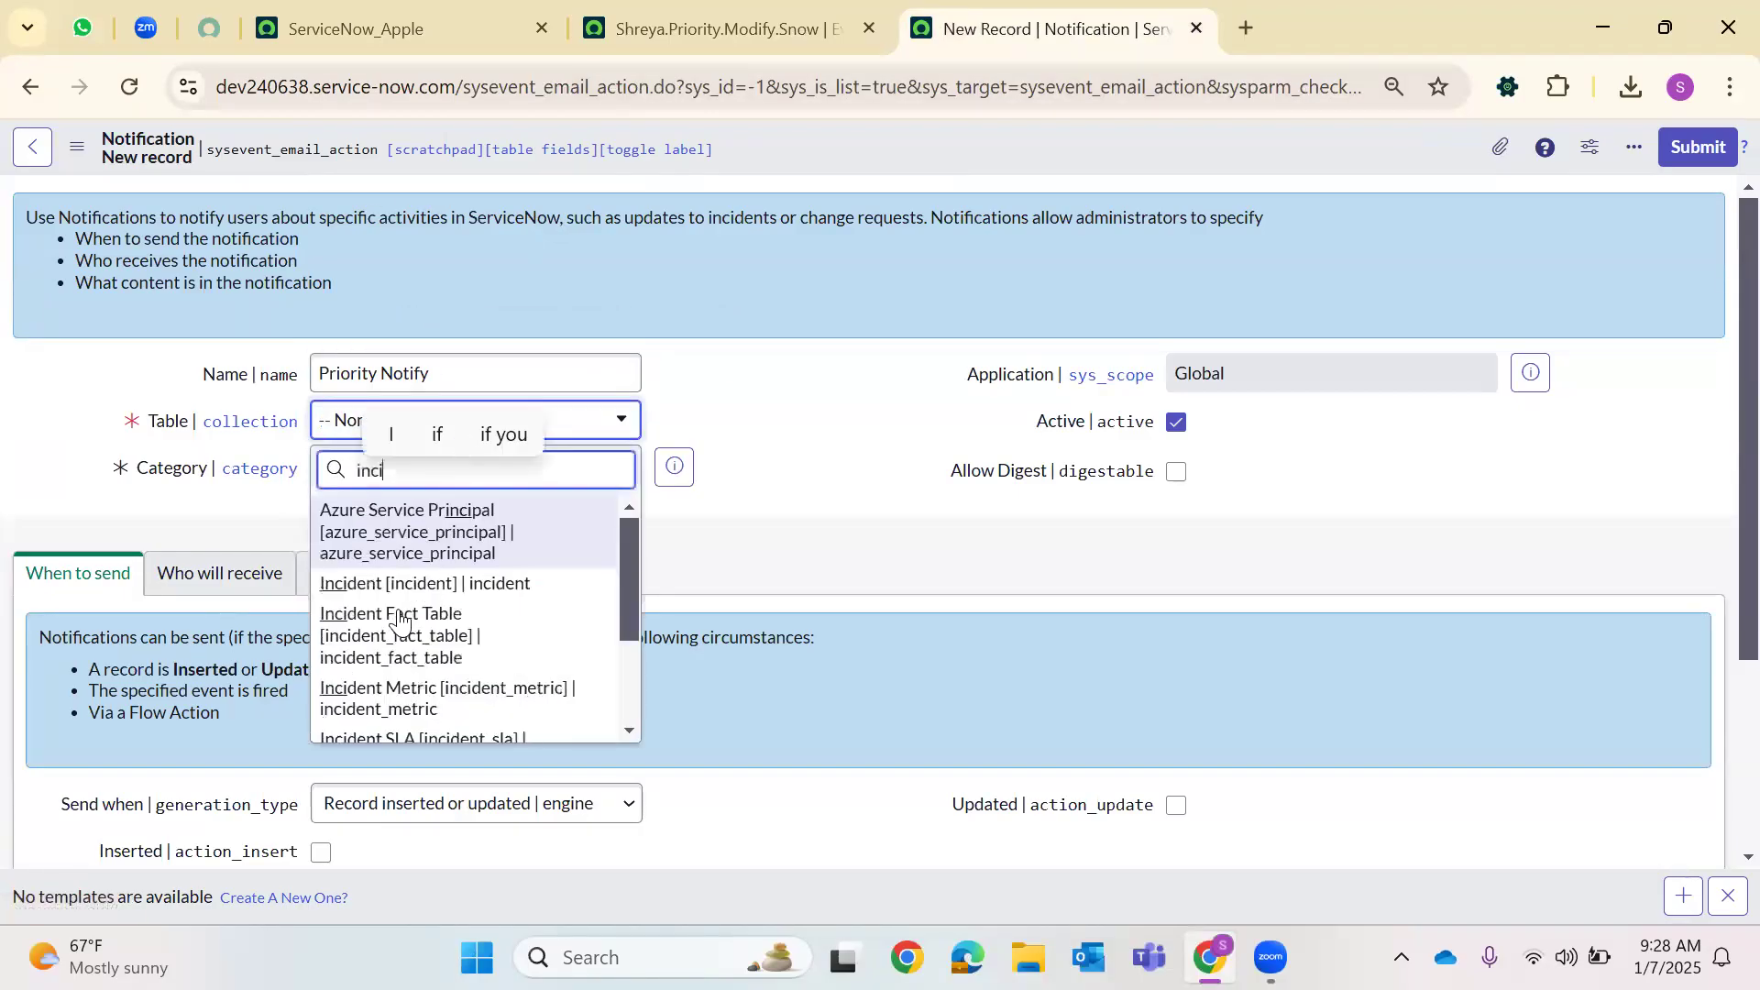
pyautogui.click(422, 581)
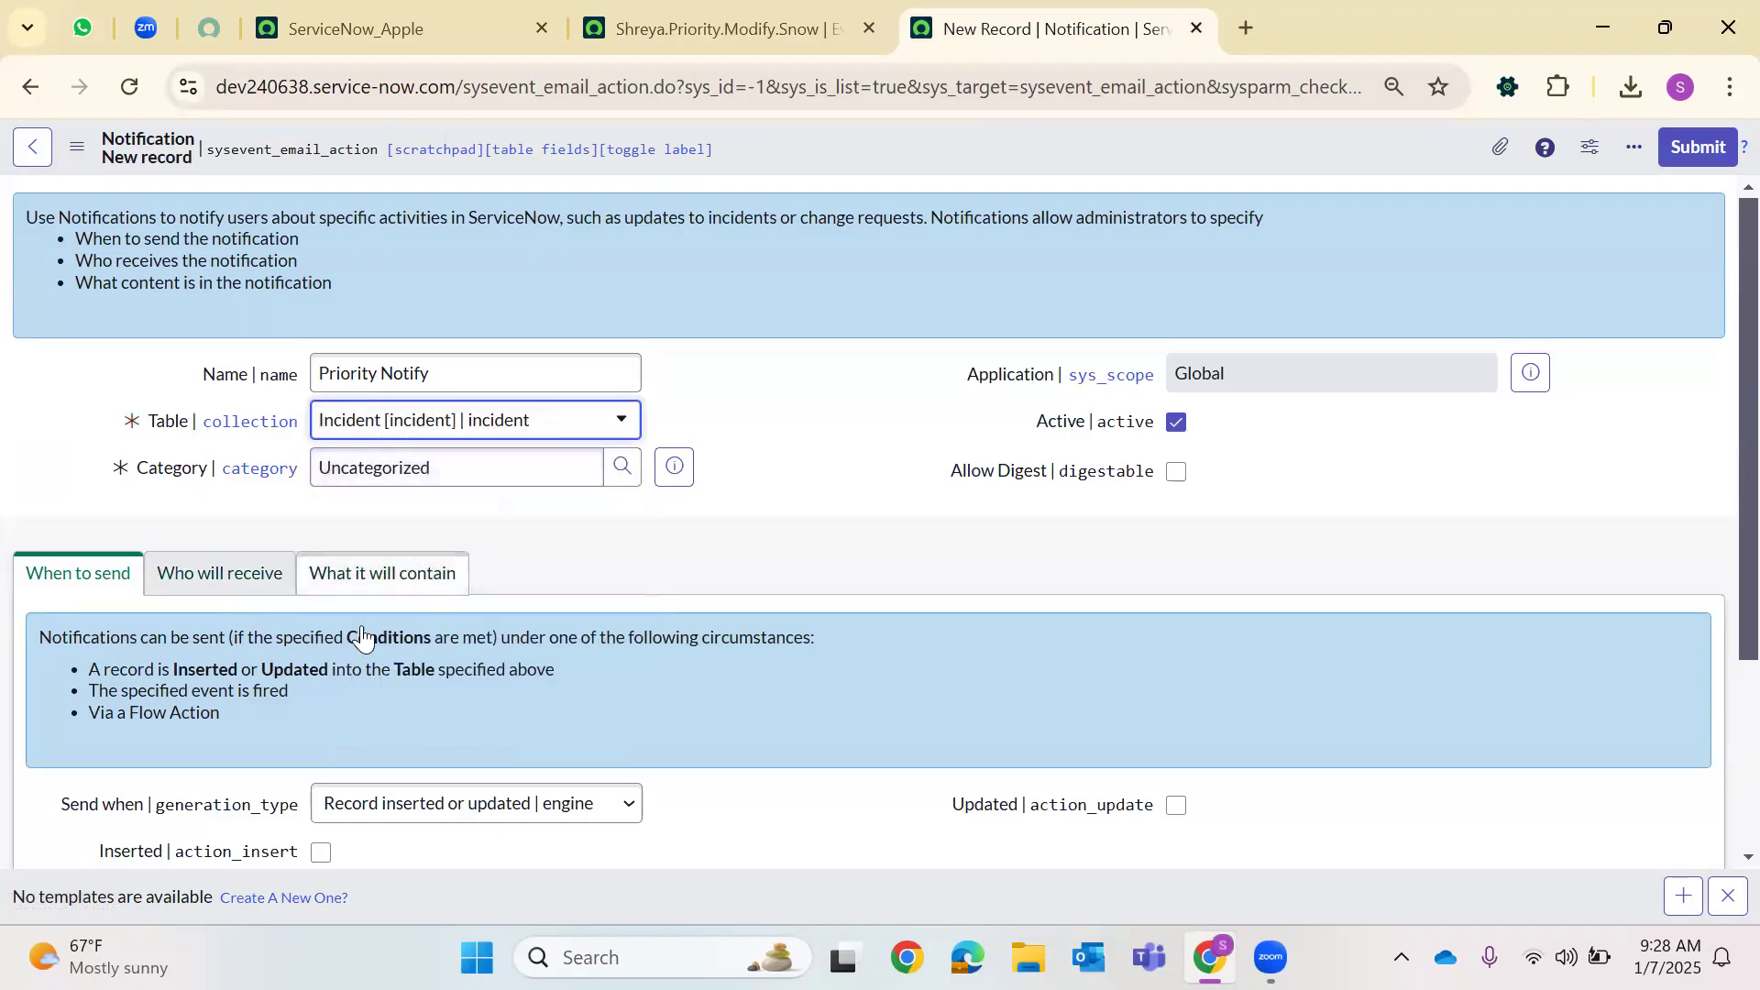
# Set the notification to send when an event is fired, using the Priority.Modify.Snow event prefixed with your first name
pyautogui.scroll(-3, 364, 632)
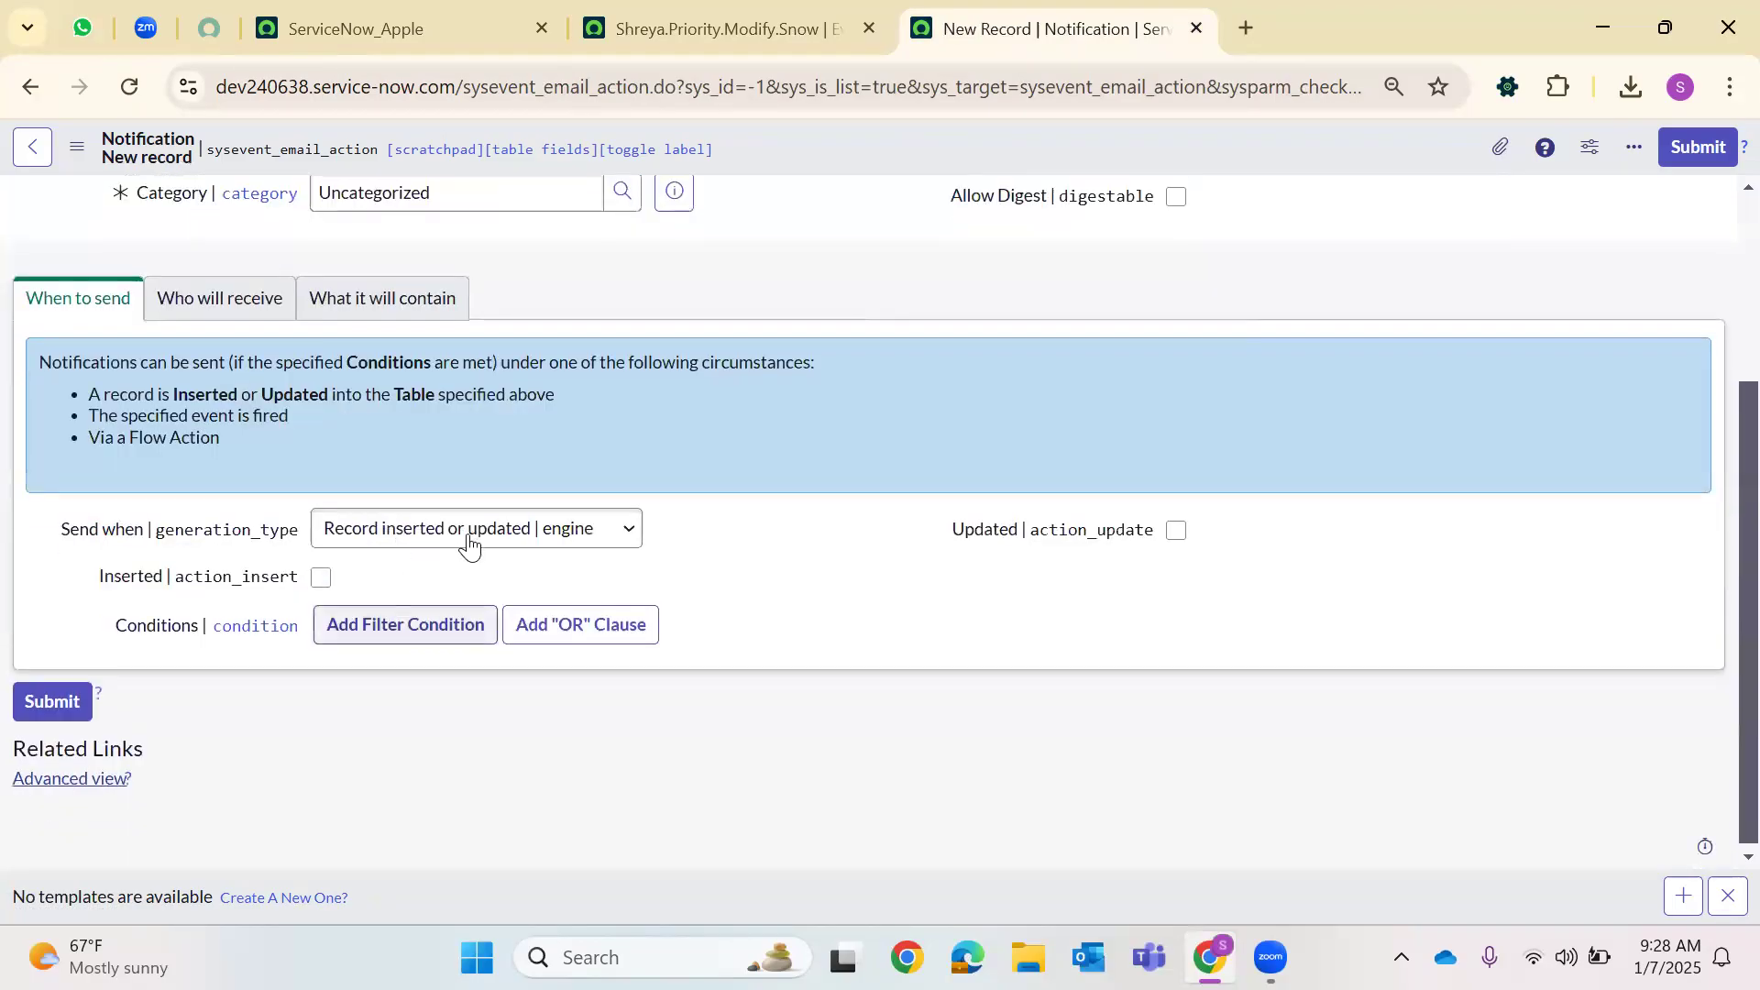
pyautogui.click(463, 530)
pyautogui.click(417, 598)
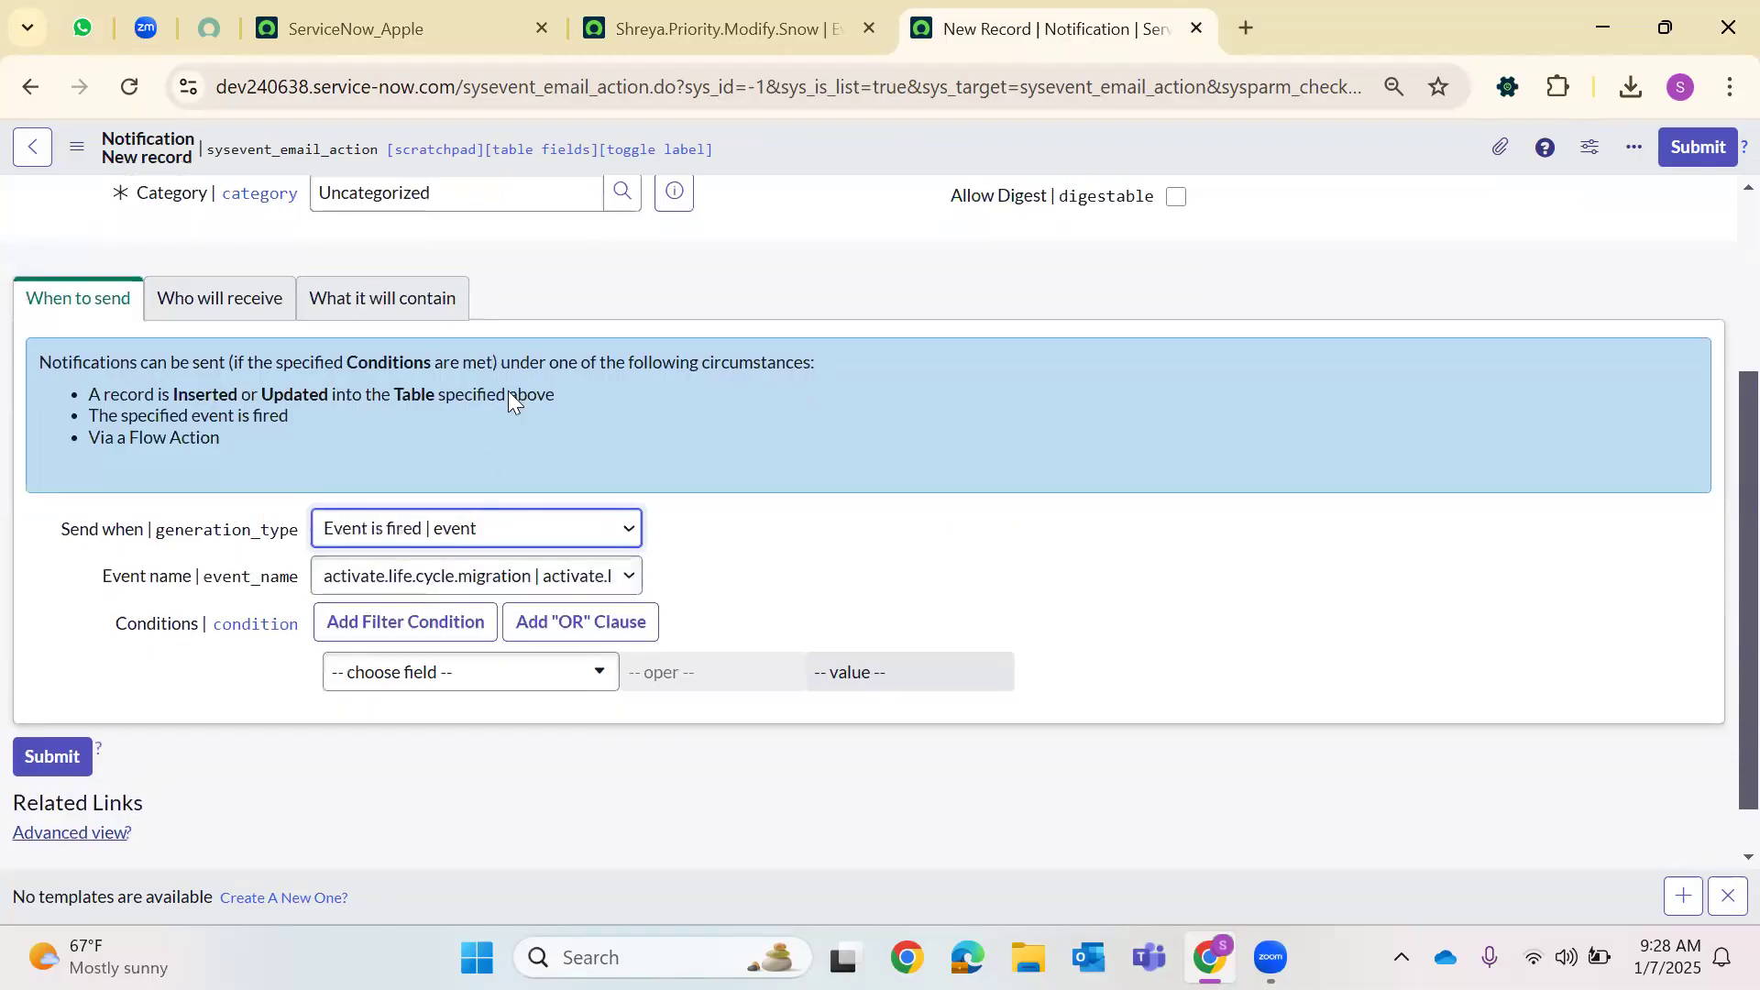
pyautogui.press('Tab')
pyautogui.hotkey('alt', 'Down')
pyautogui.scroll(-10, 510, 396)
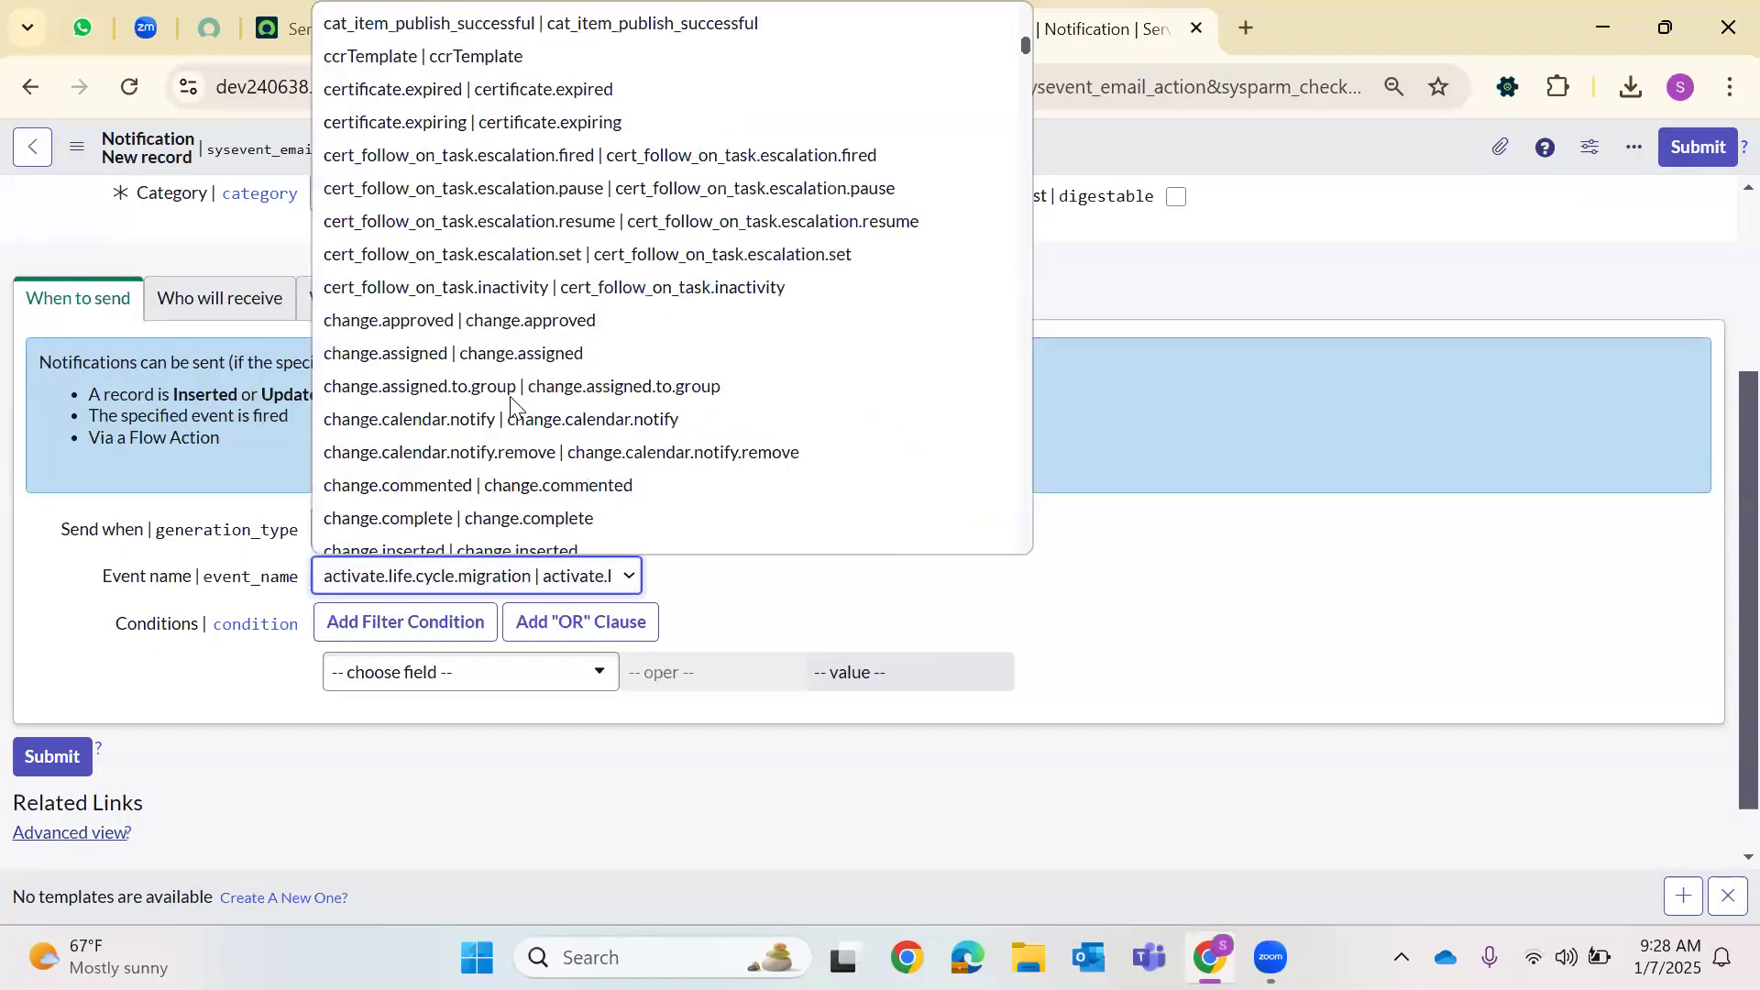
pyautogui.scroll(-20, 510, 396)
pyautogui.scroll(-20, 510, 403)
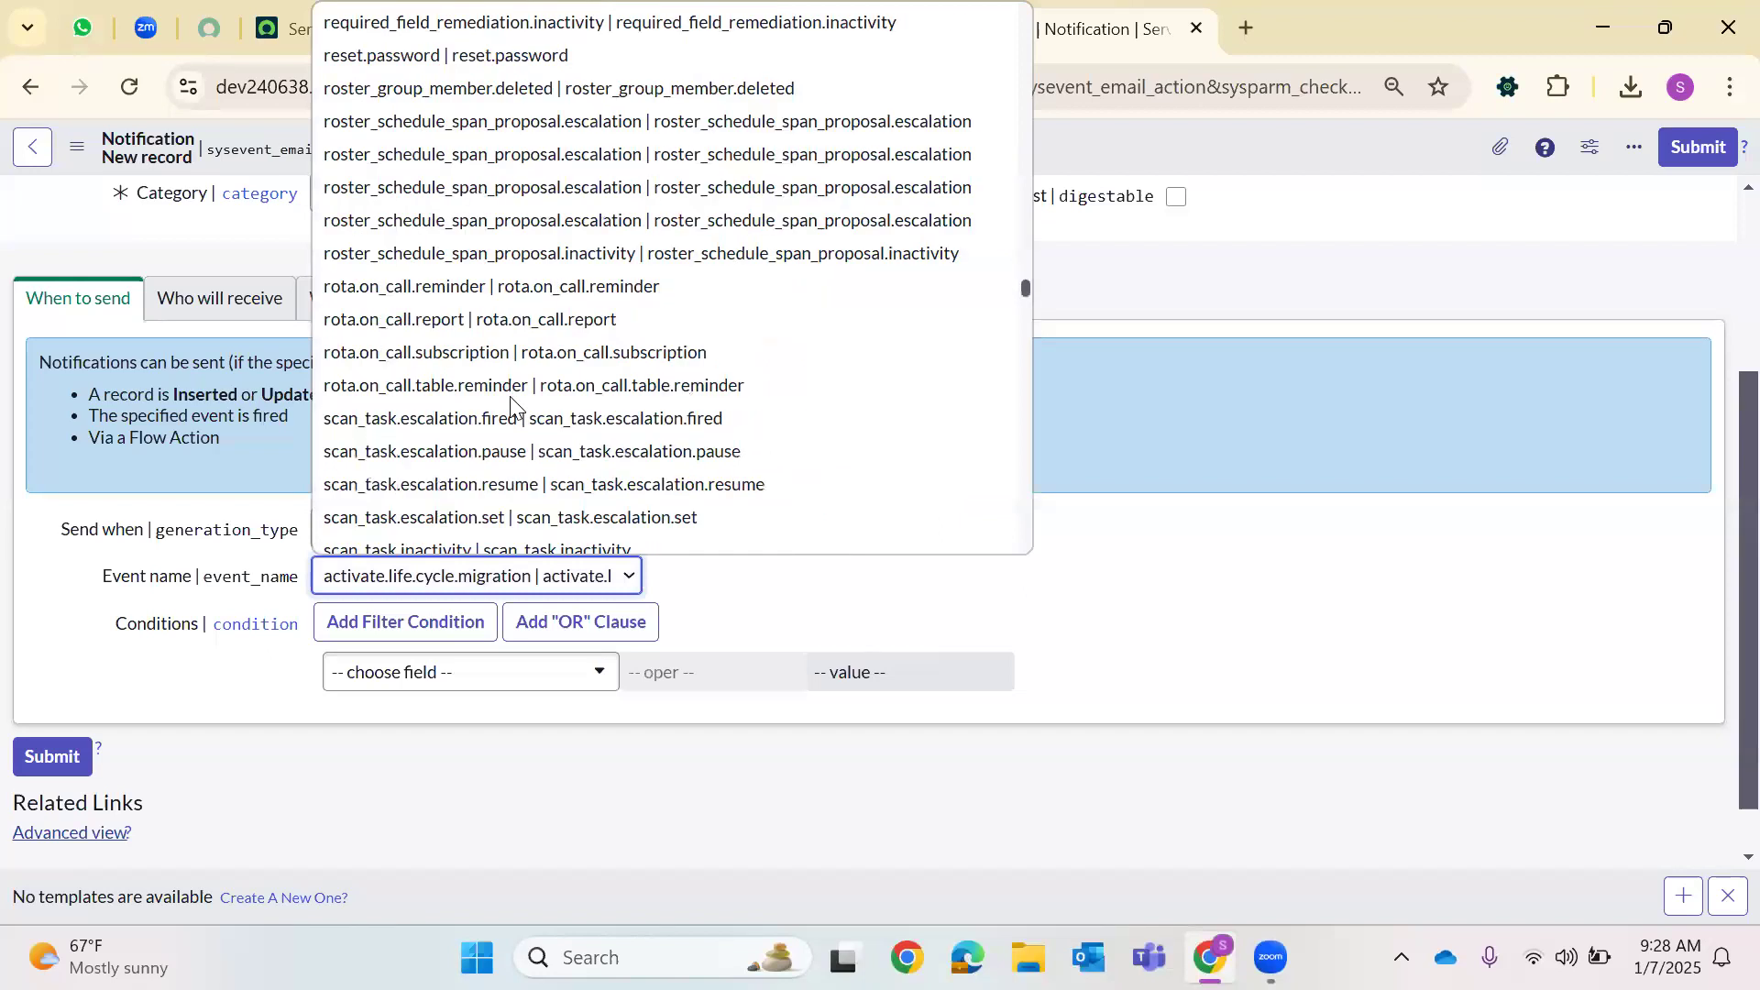
pyautogui.scroll(-15, 510, 403)
pyautogui.scroll(-5, 394, 183)
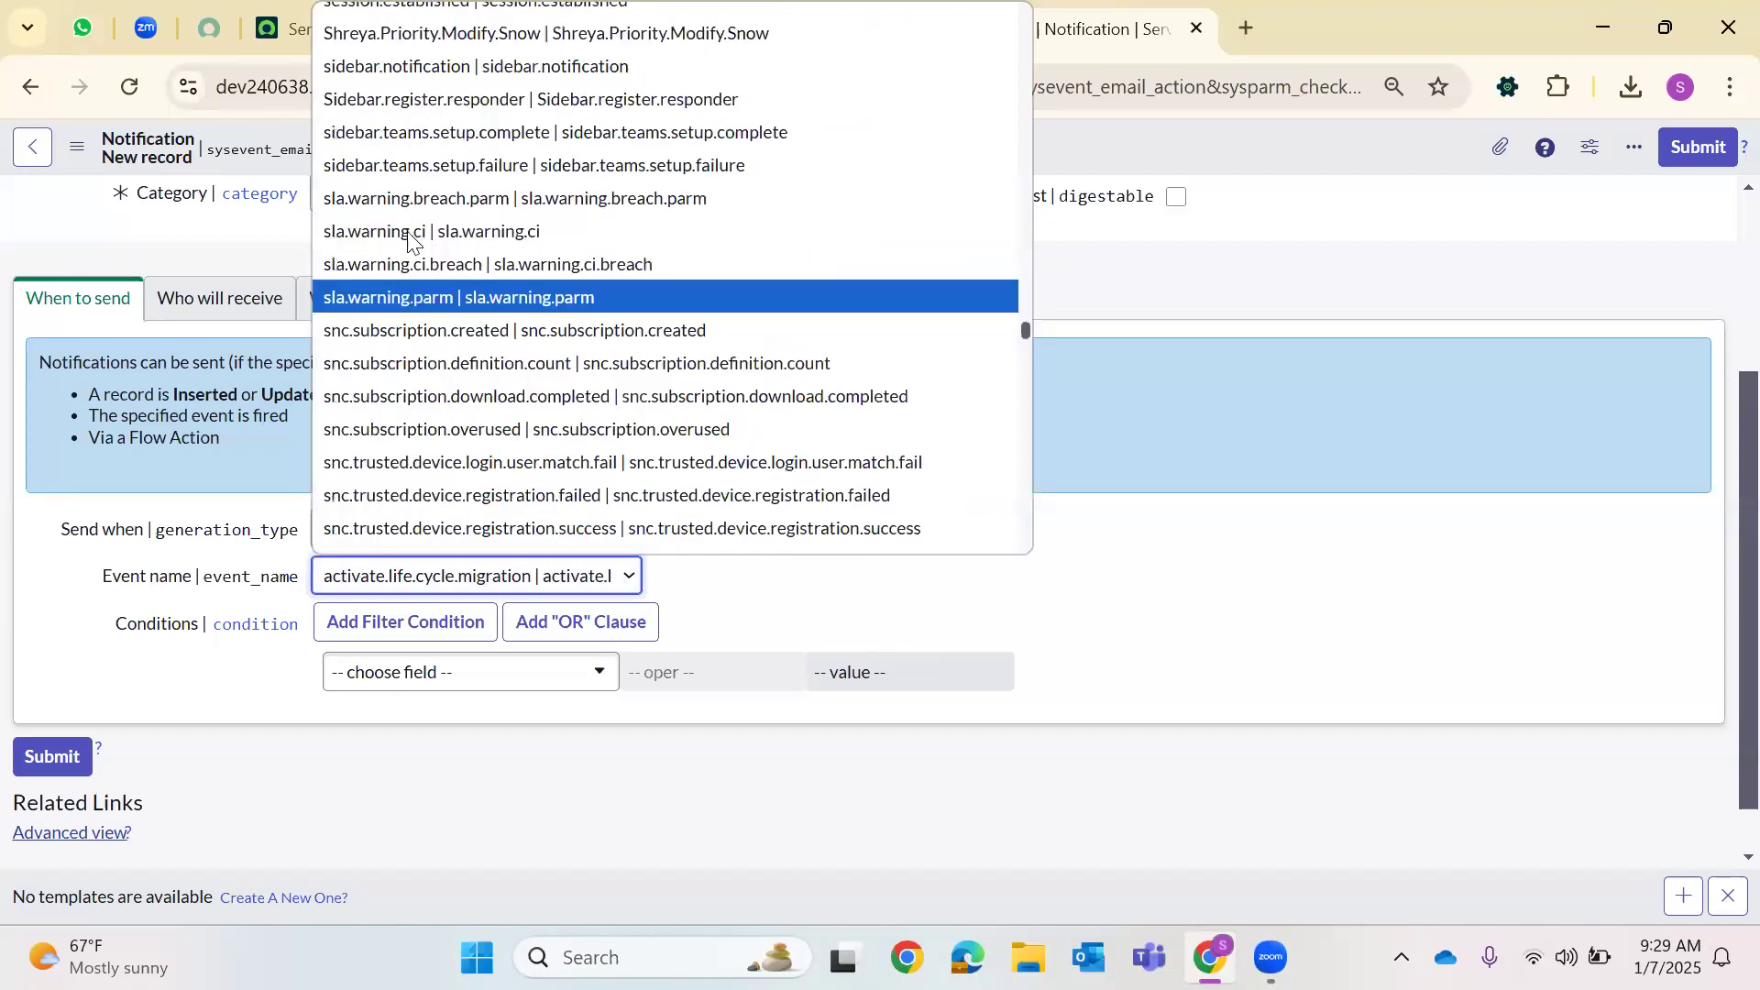
pyautogui.click(467, 52)
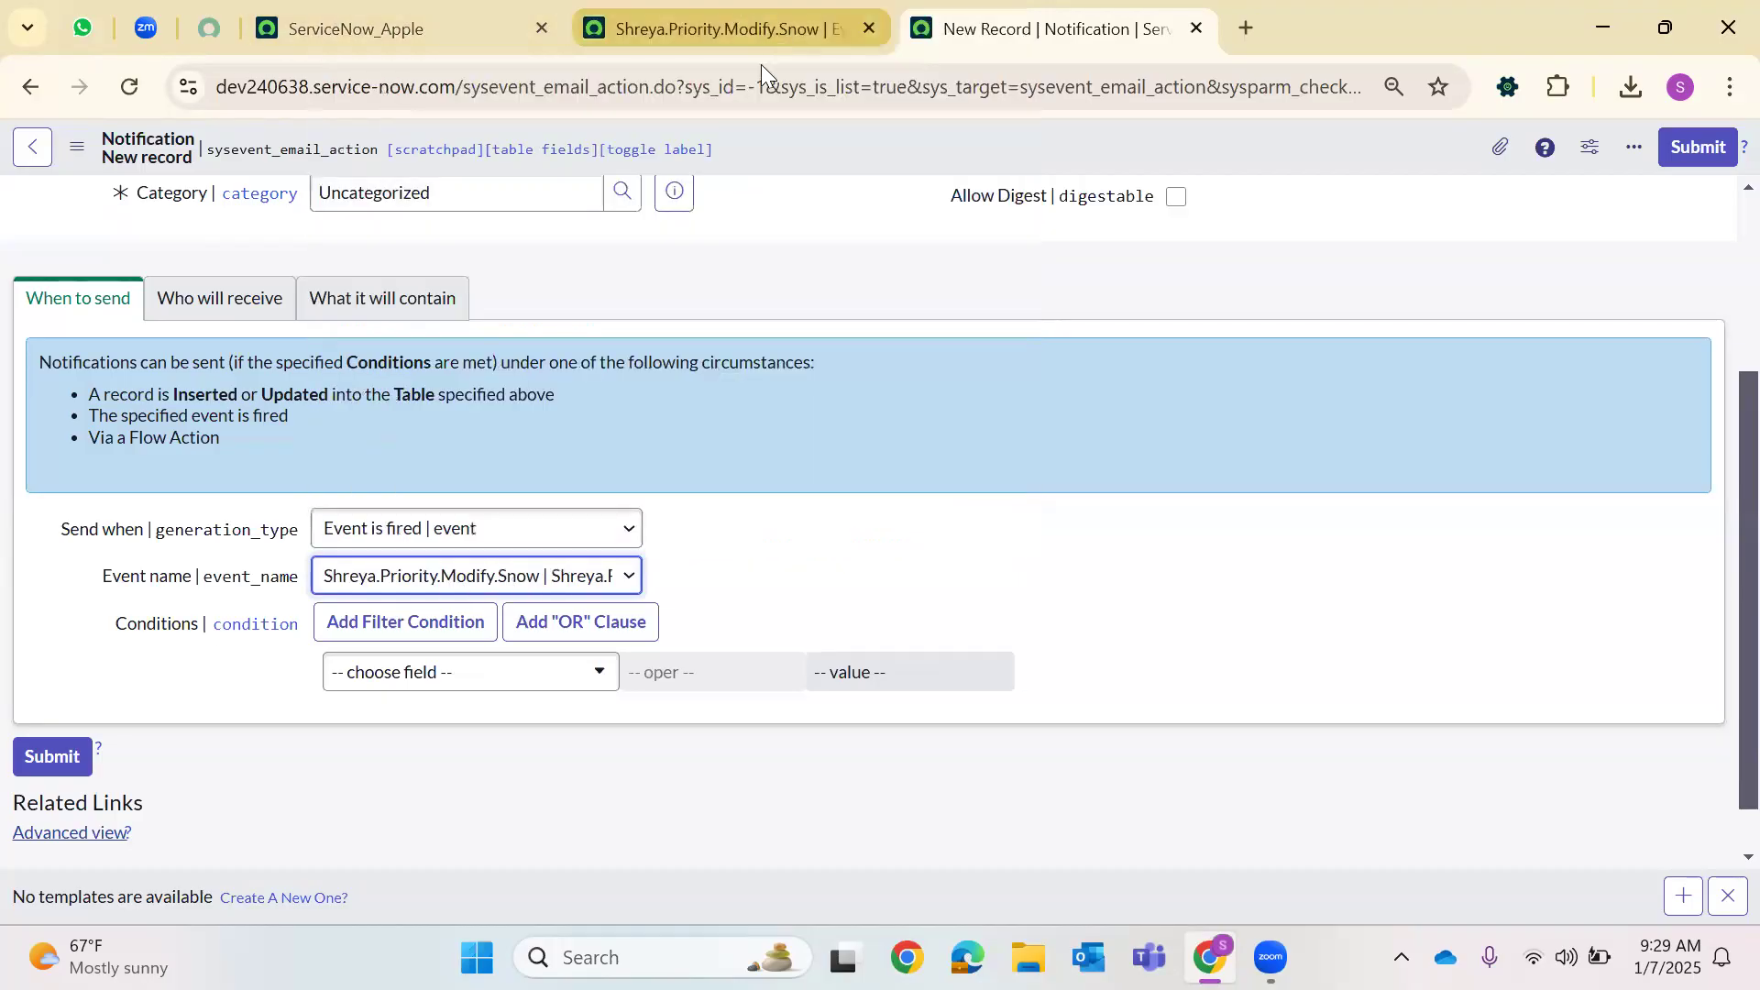
pyautogui.click(765, 36)
pyautogui.click(1003, 35)
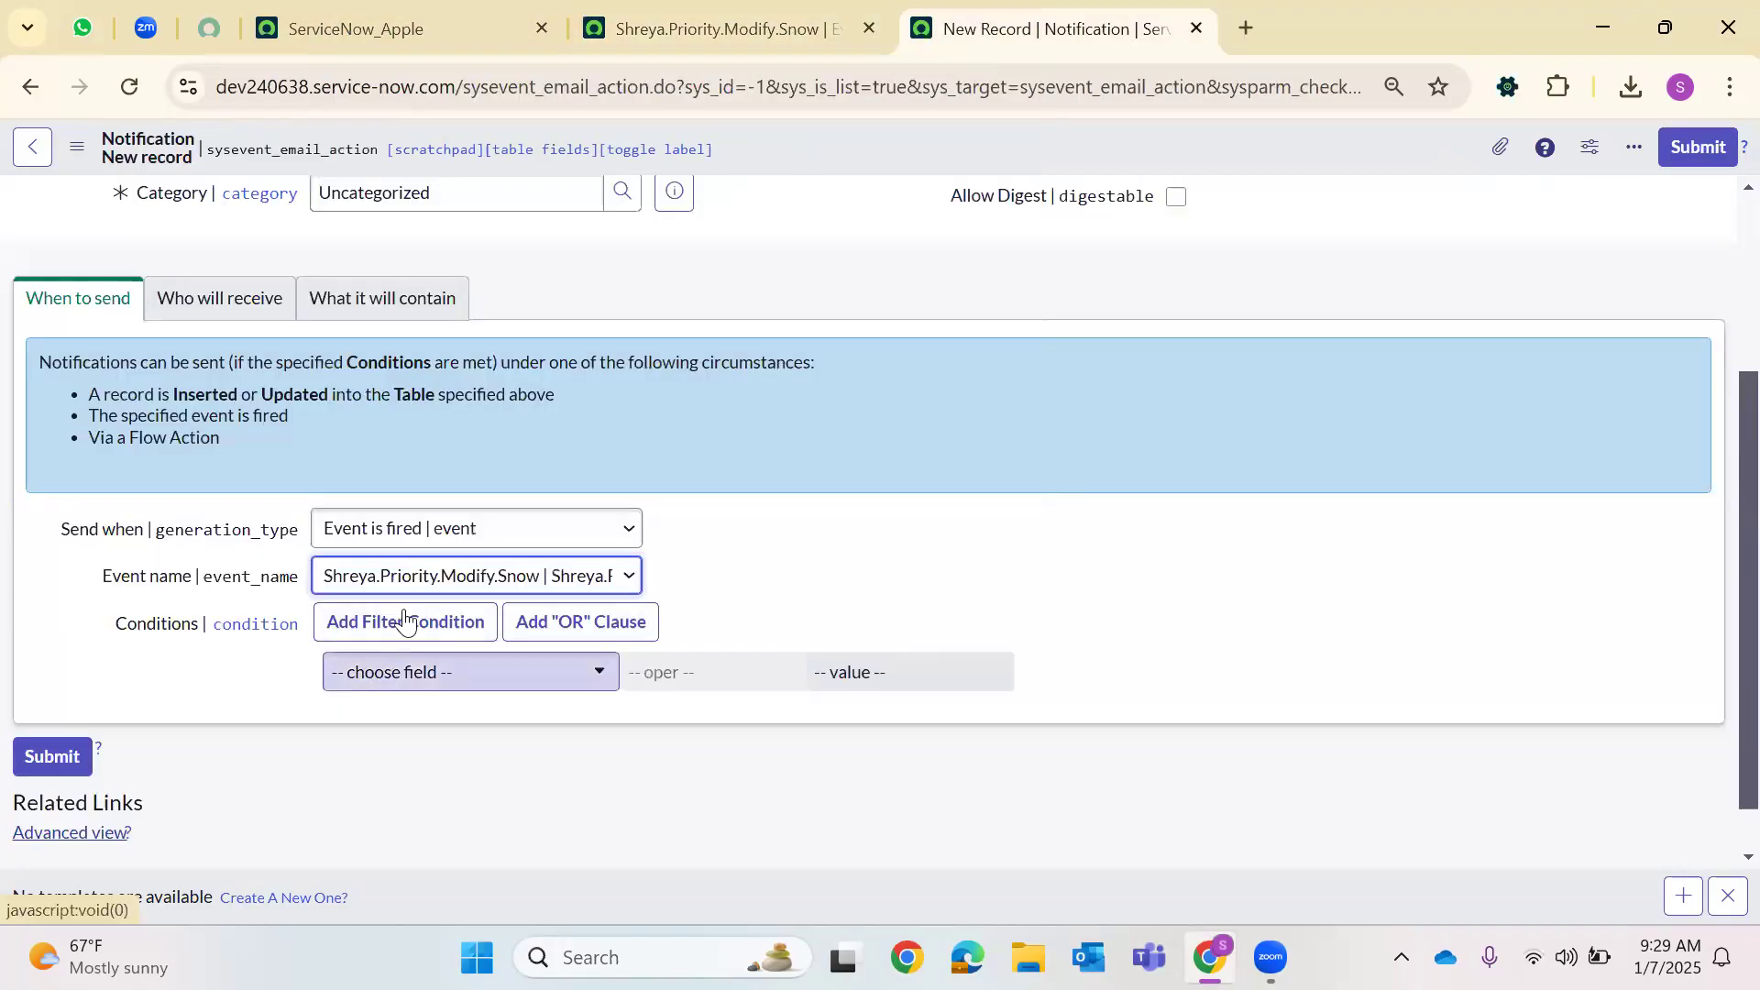
# Choose Active as the field of the notification's filter condition
pyautogui.click(409, 673)
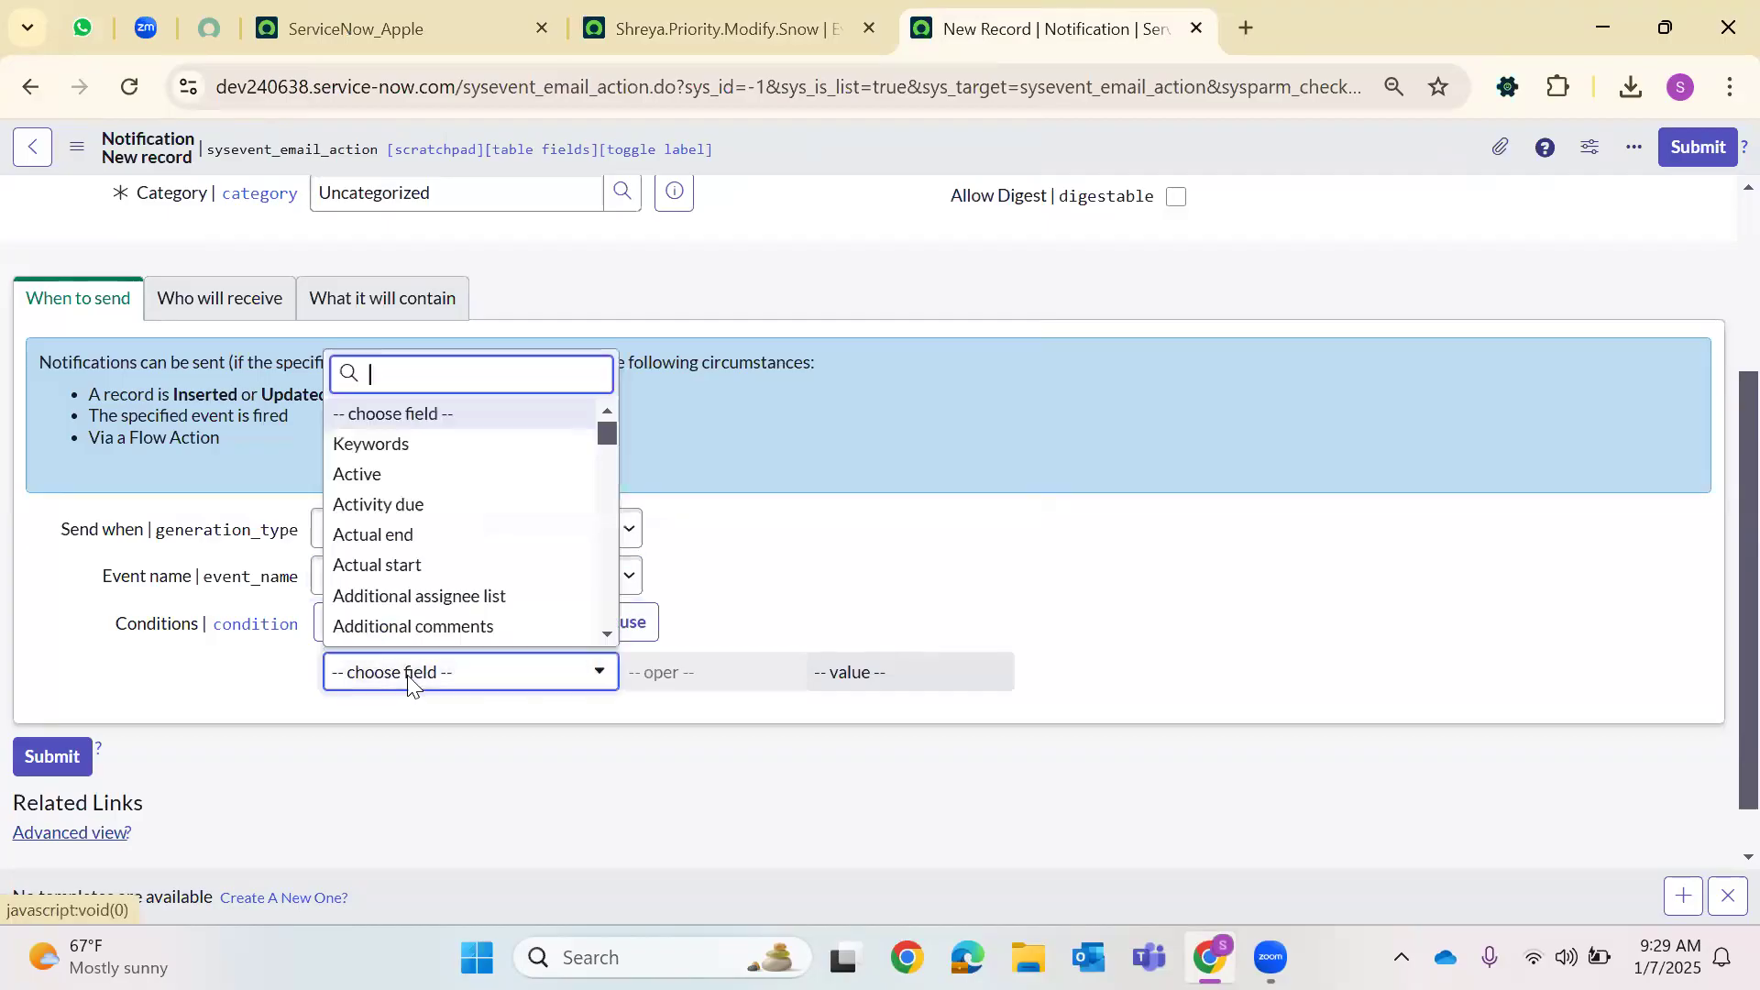
pyautogui.write('acti')
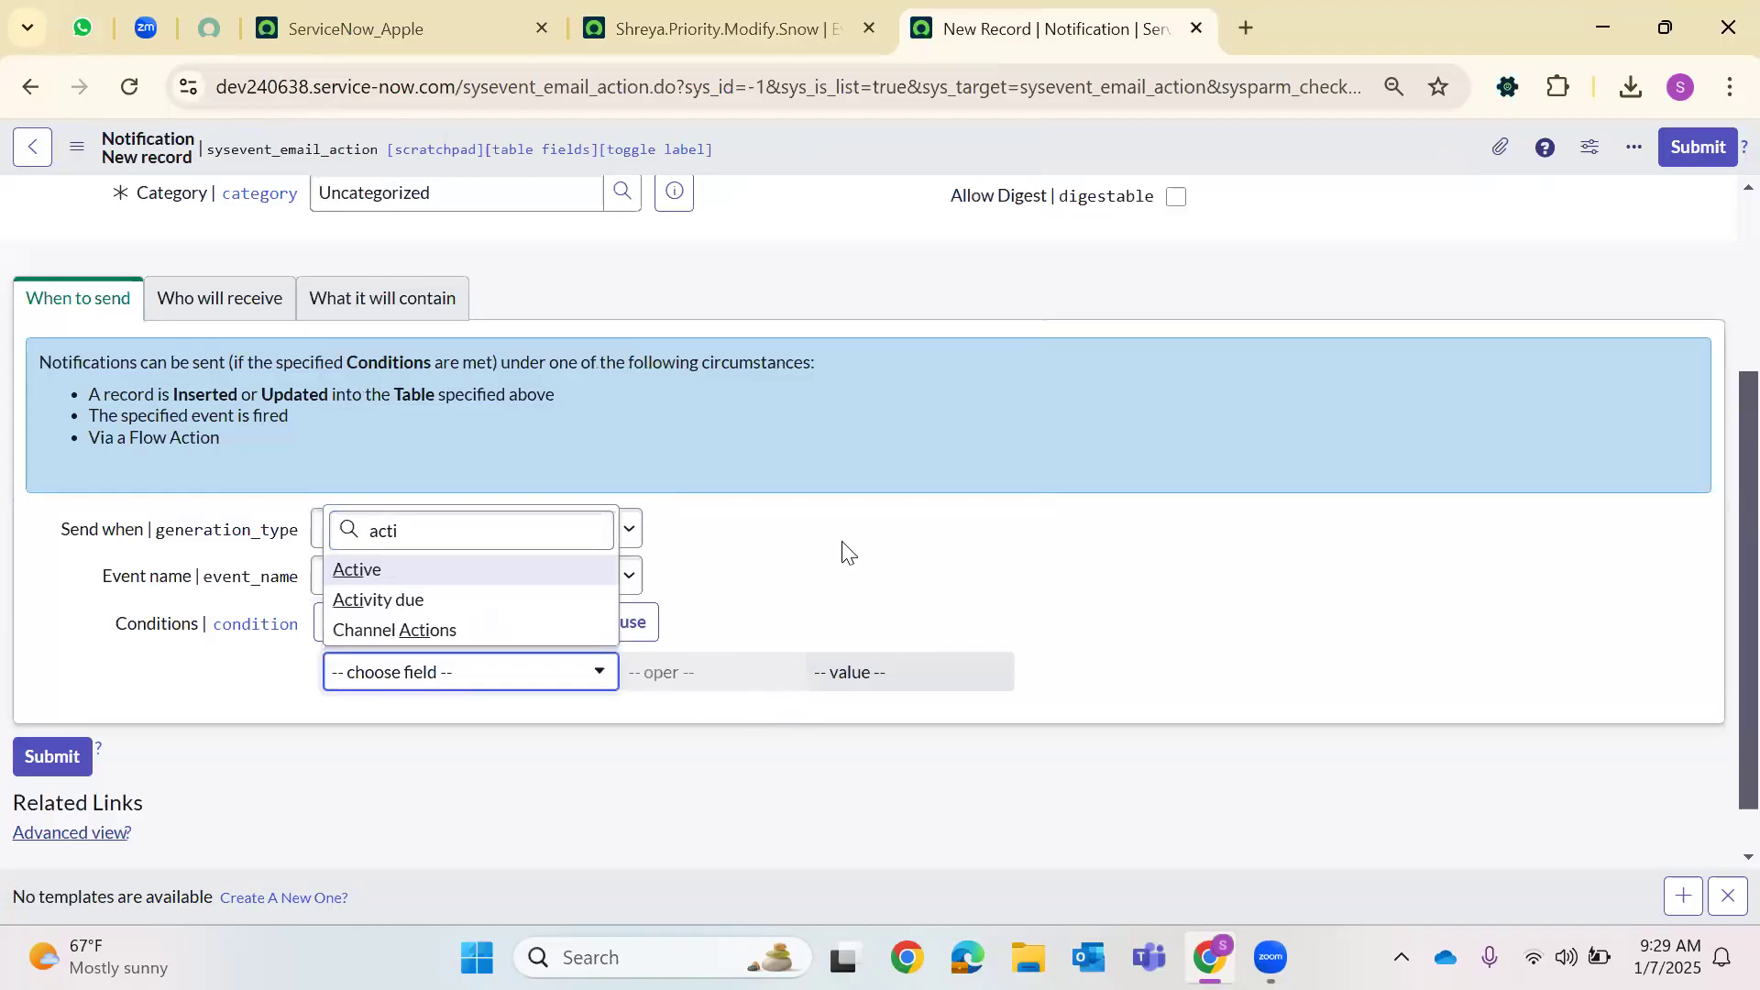
pyautogui.press('Return')
# Add yourself to the users who will receive the notification
pyautogui.click(242, 312)
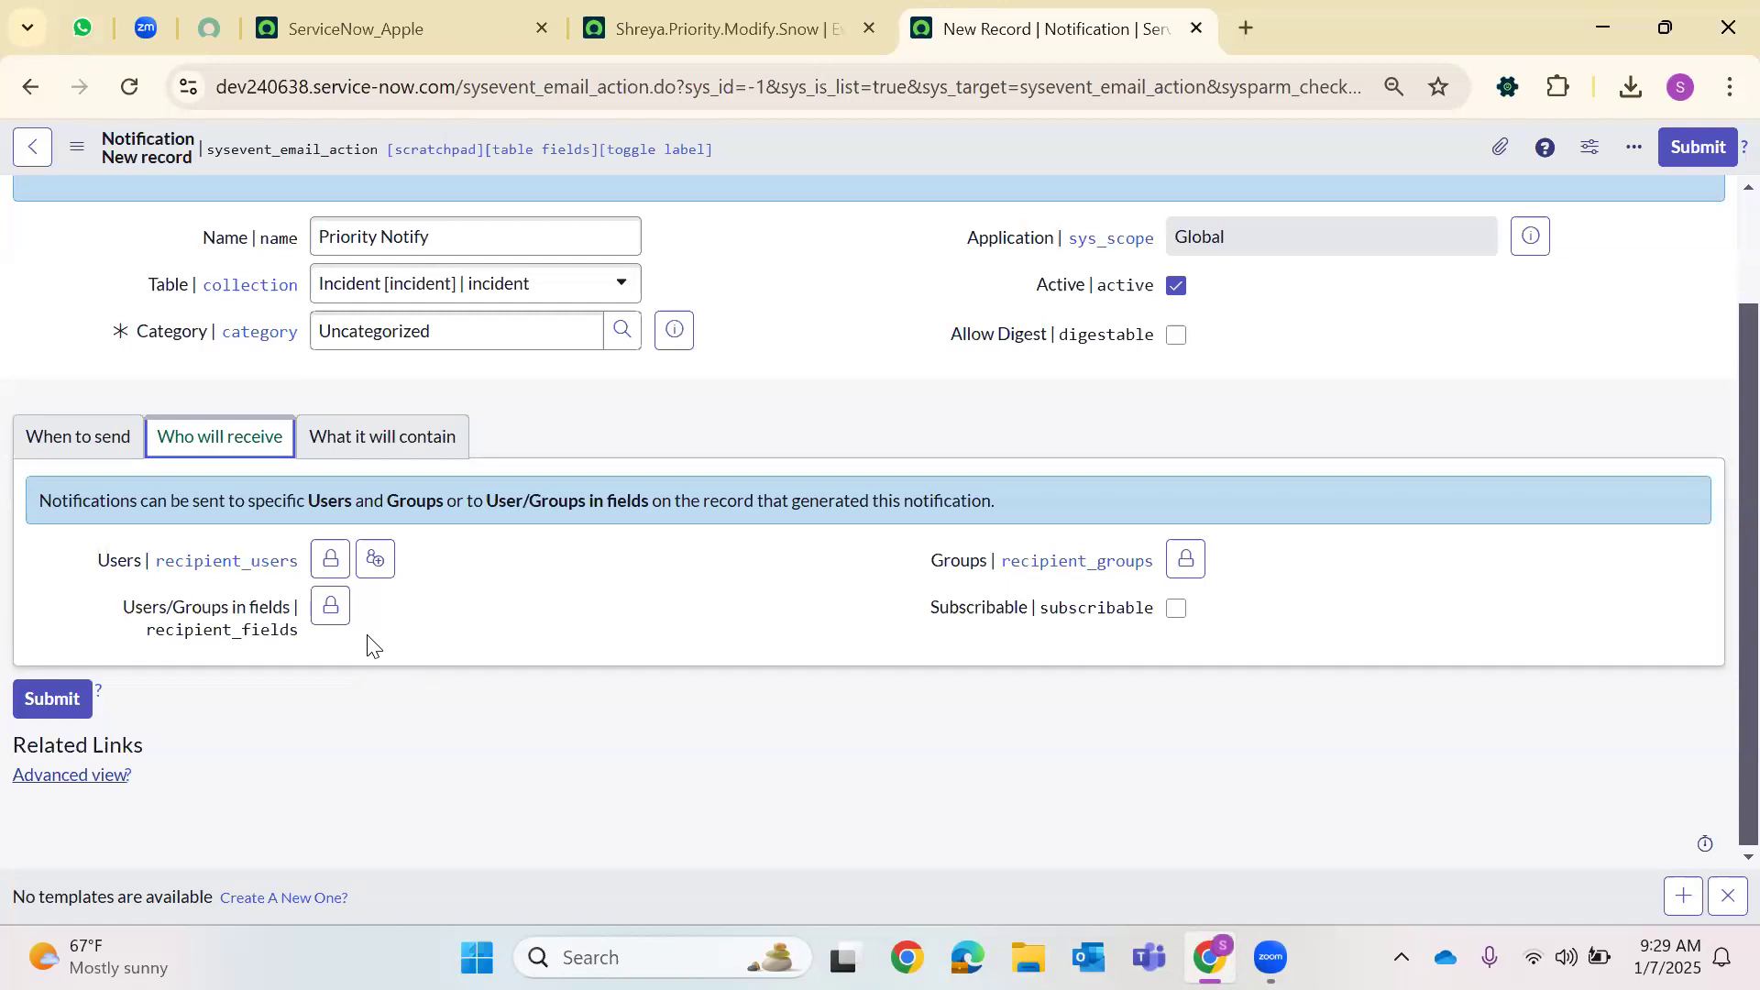
pyautogui.click(376, 563)
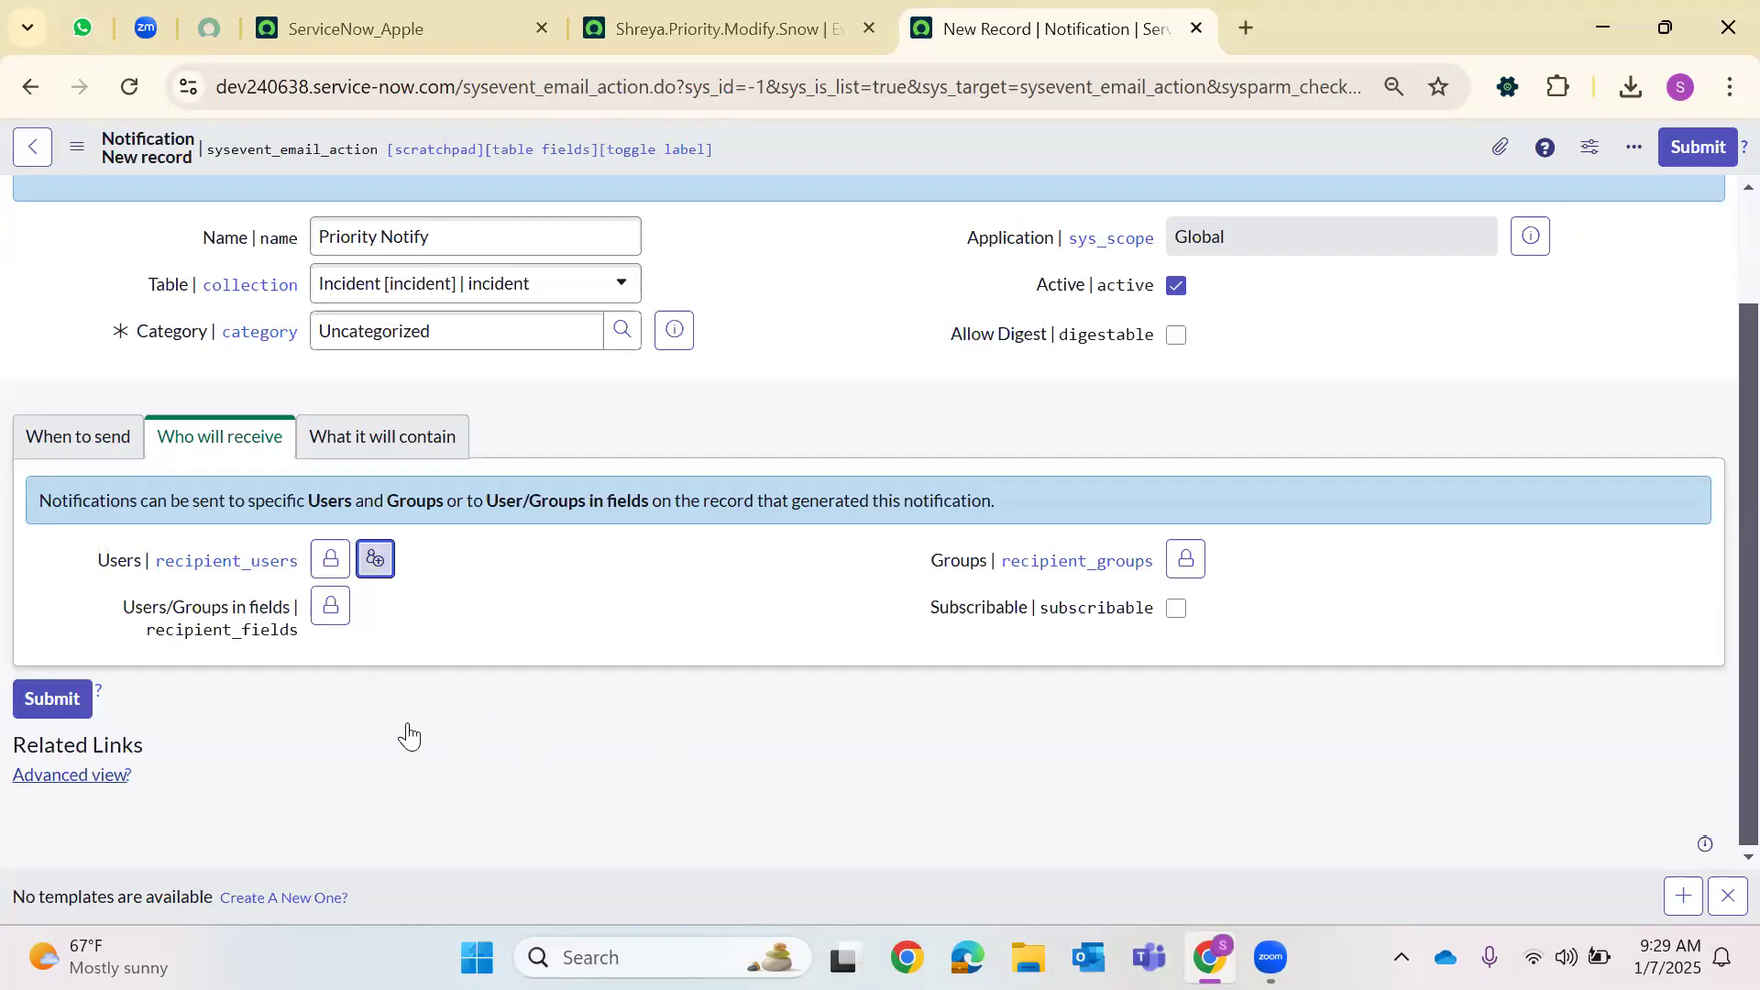
pyautogui.click(760, 21)
pyautogui.click(1008, 23)
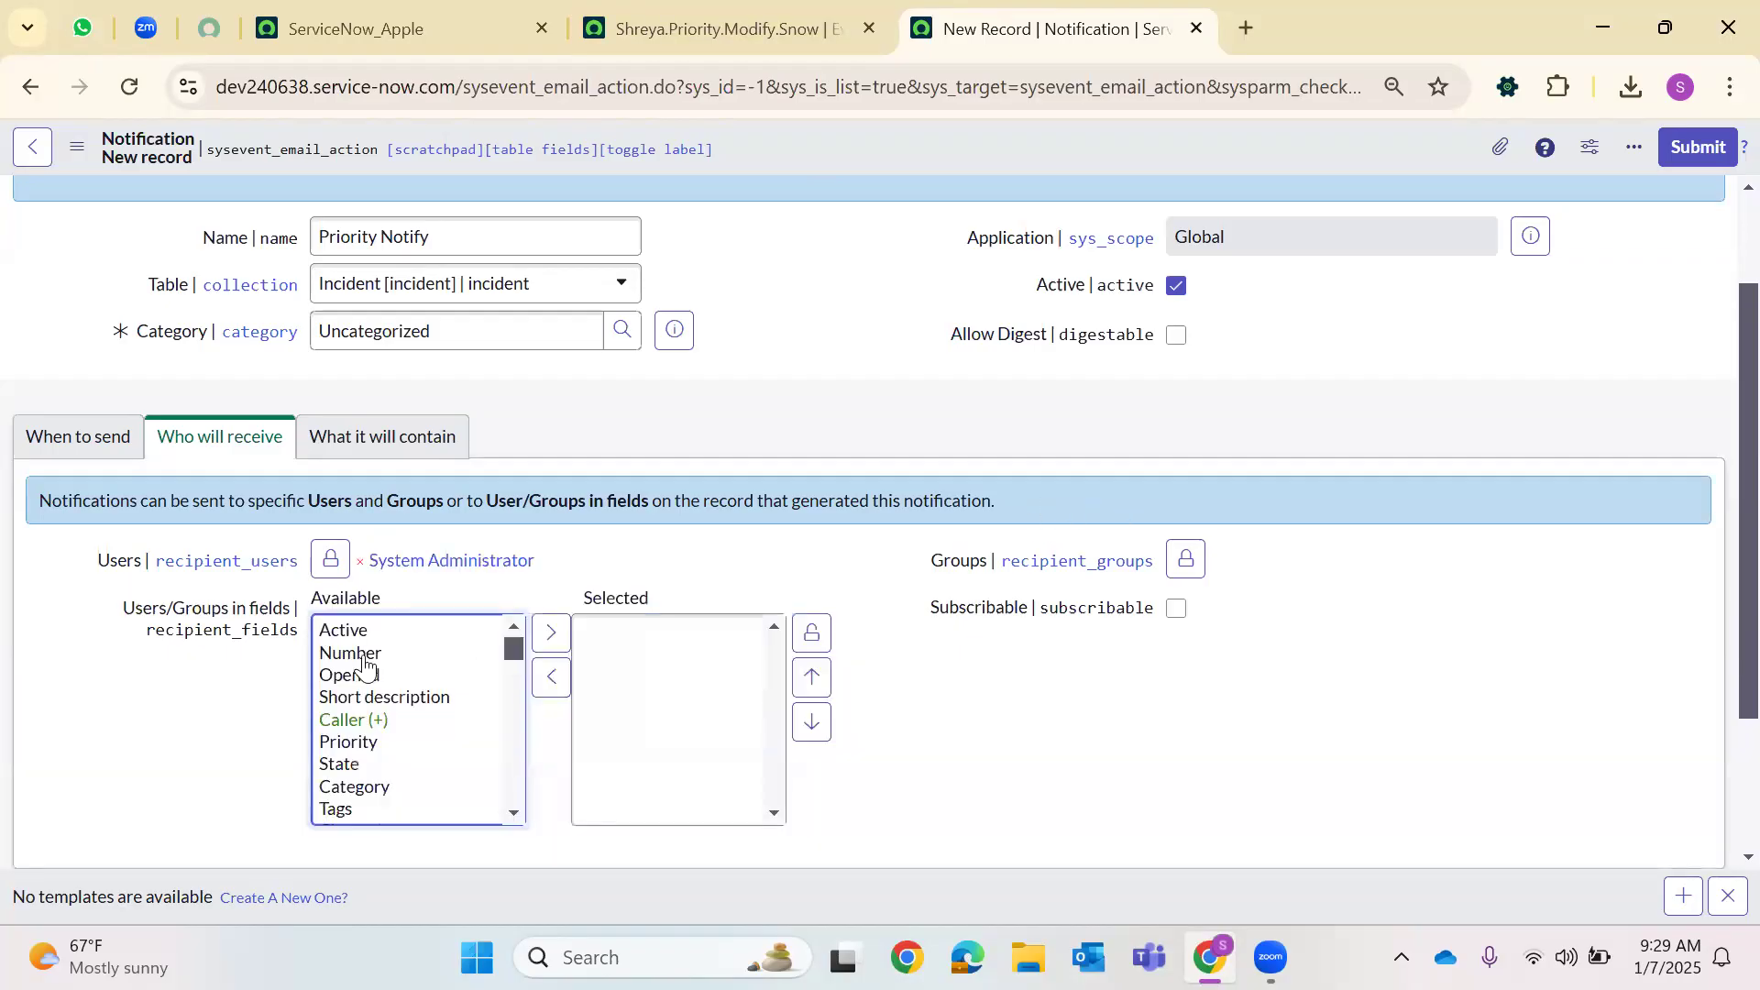
# Add the Caller and Assigned to fields as notification recipients, and lock the recipient field selection
pyautogui.click(358, 721)
pyautogui.click(543, 679)
pyautogui.scroll(-3, 399, 738)
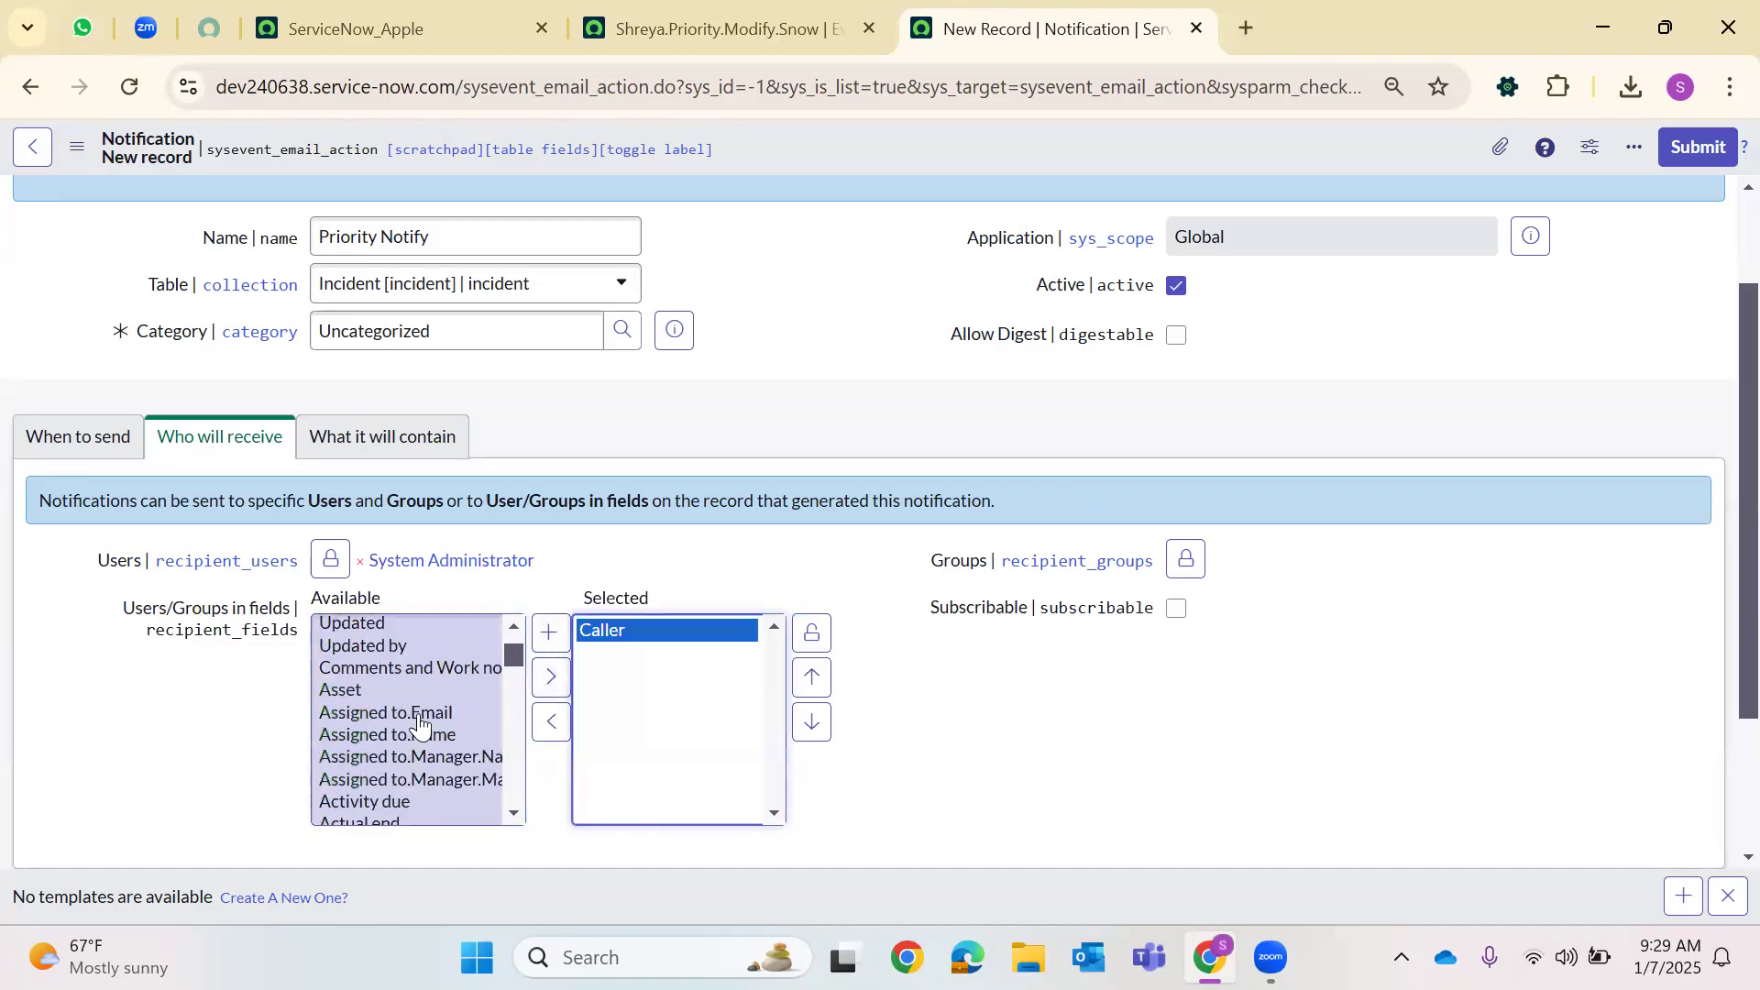
pyautogui.scroll(-2, 406, 747)
pyautogui.scroll(-2, 406, 753)
pyautogui.scroll(8, 406, 754)
pyautogui.scroll(-1, 406, 753)
pyautogui.click(406, 750)
pyautogui.click(552, 677)
pyautogui.click(814, 635)
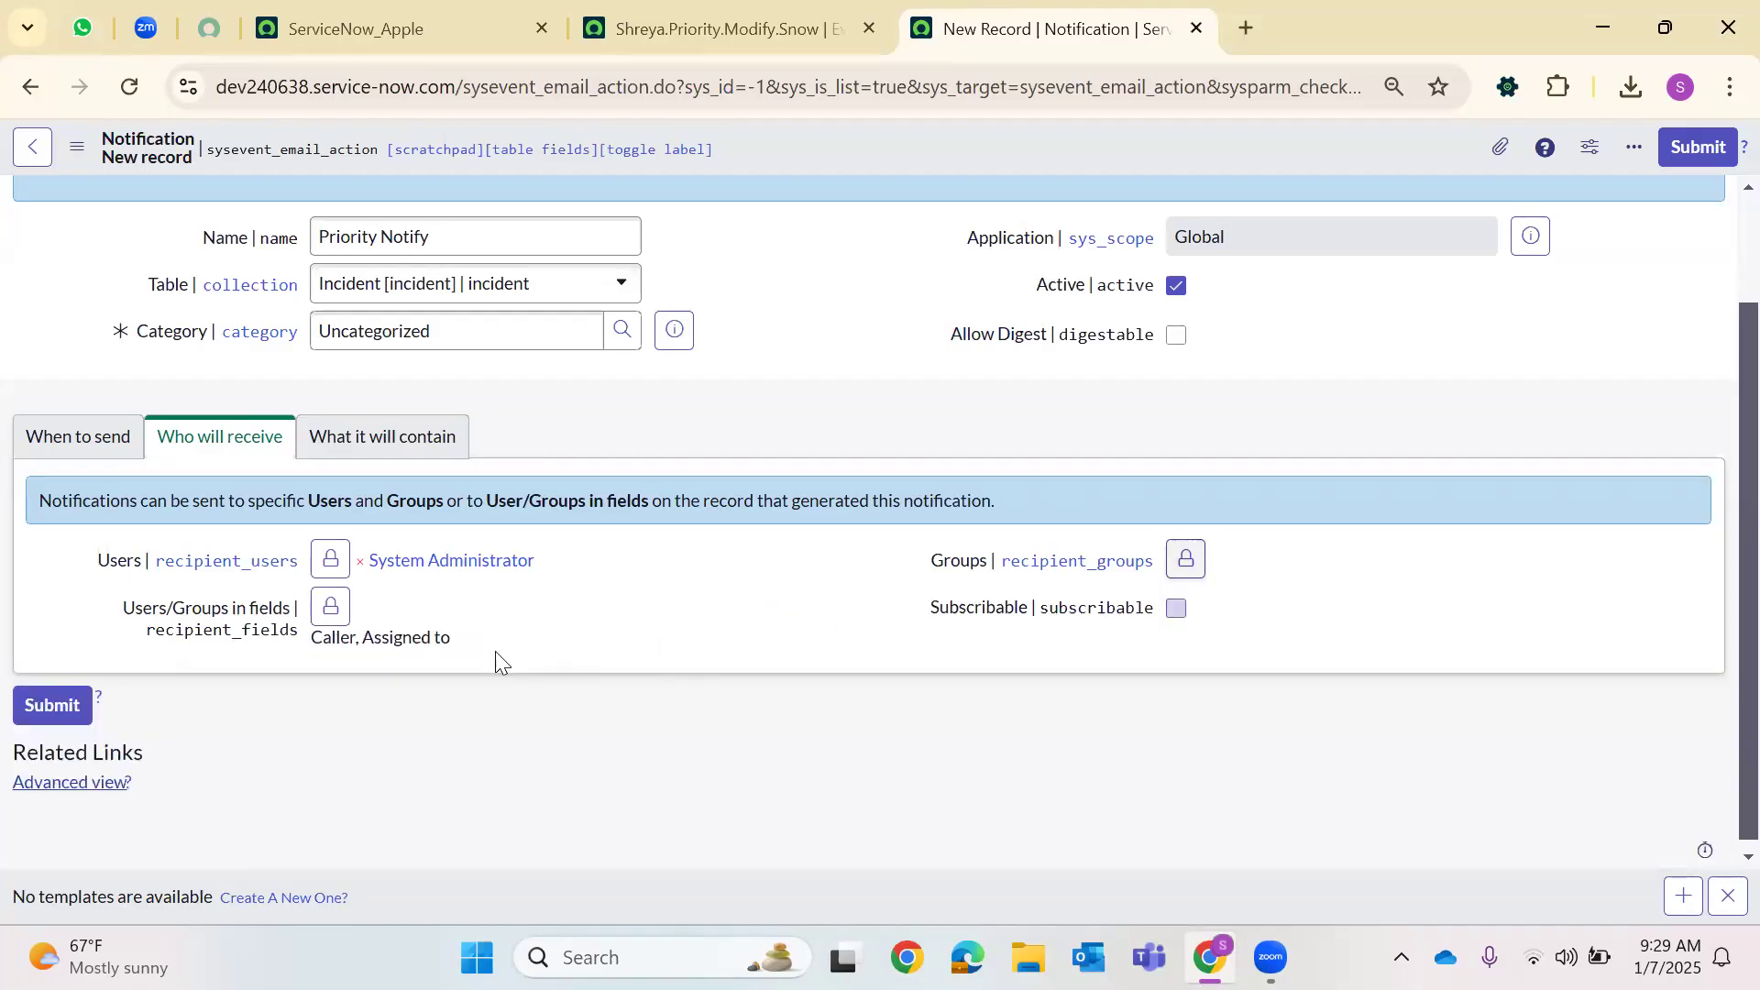
# Enter "The Priority is Modified for the Incident Number ${number}" as the subject of the notification's content
pyautogui.click(349, 440)
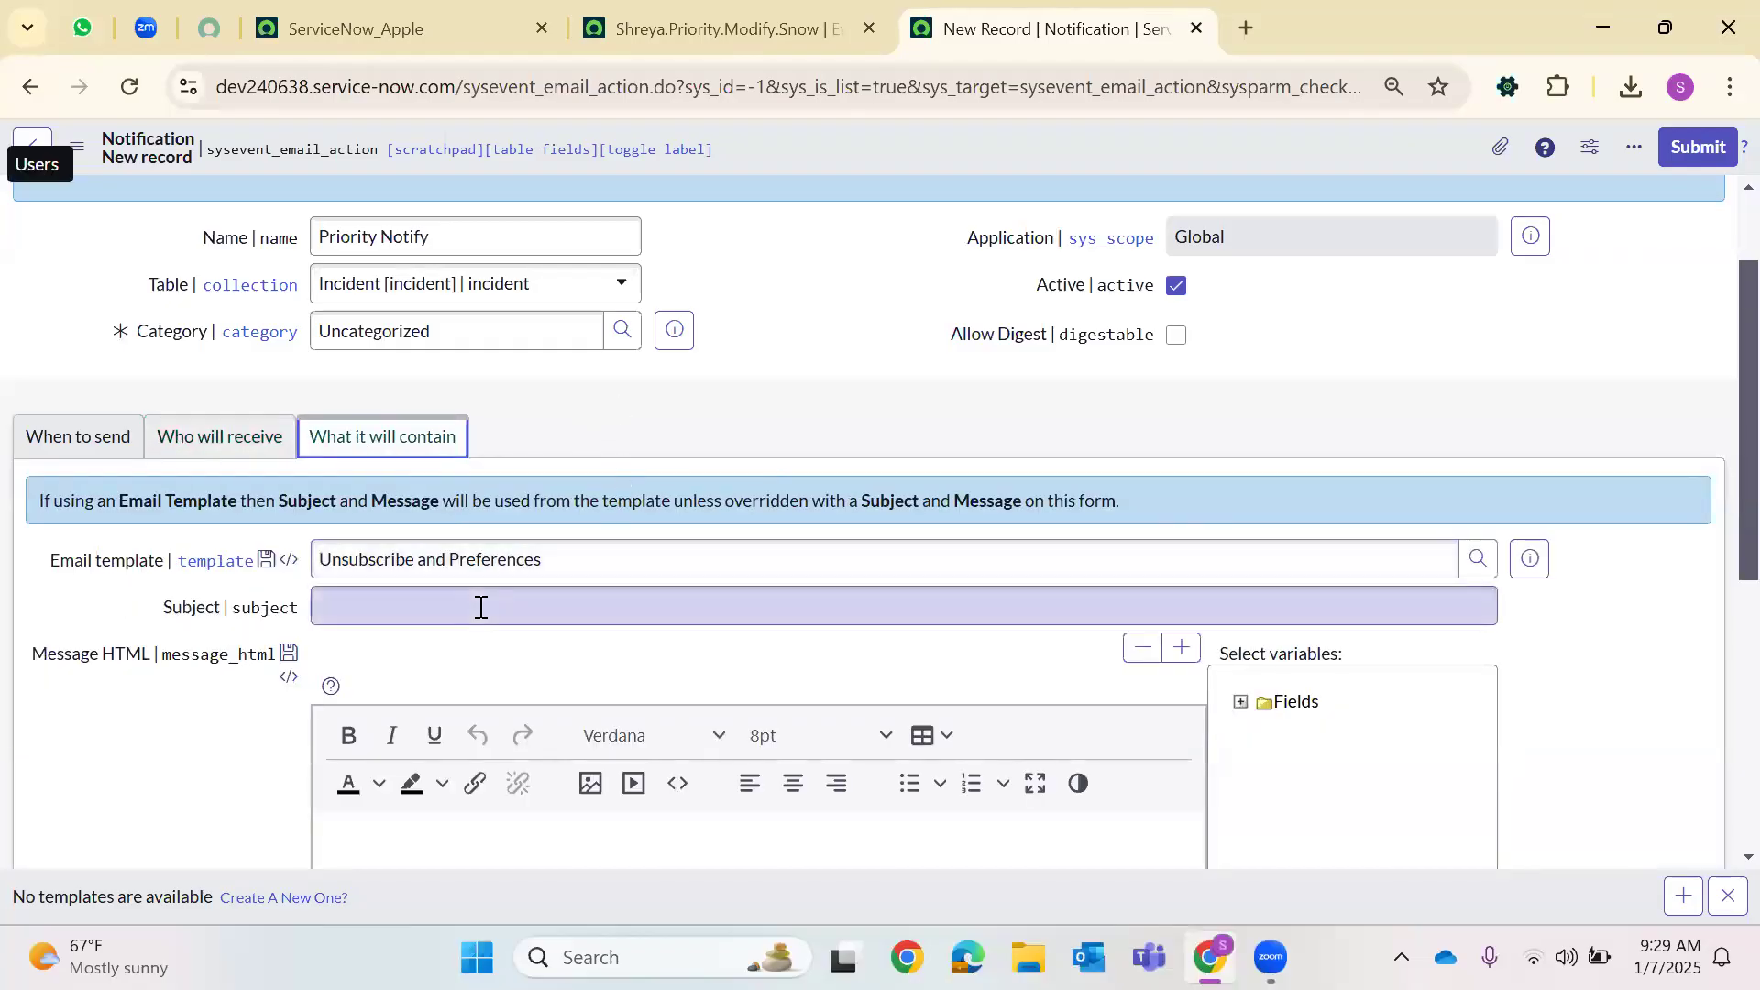
pyautogui.click(480, 607)
pyautogui.write('The')
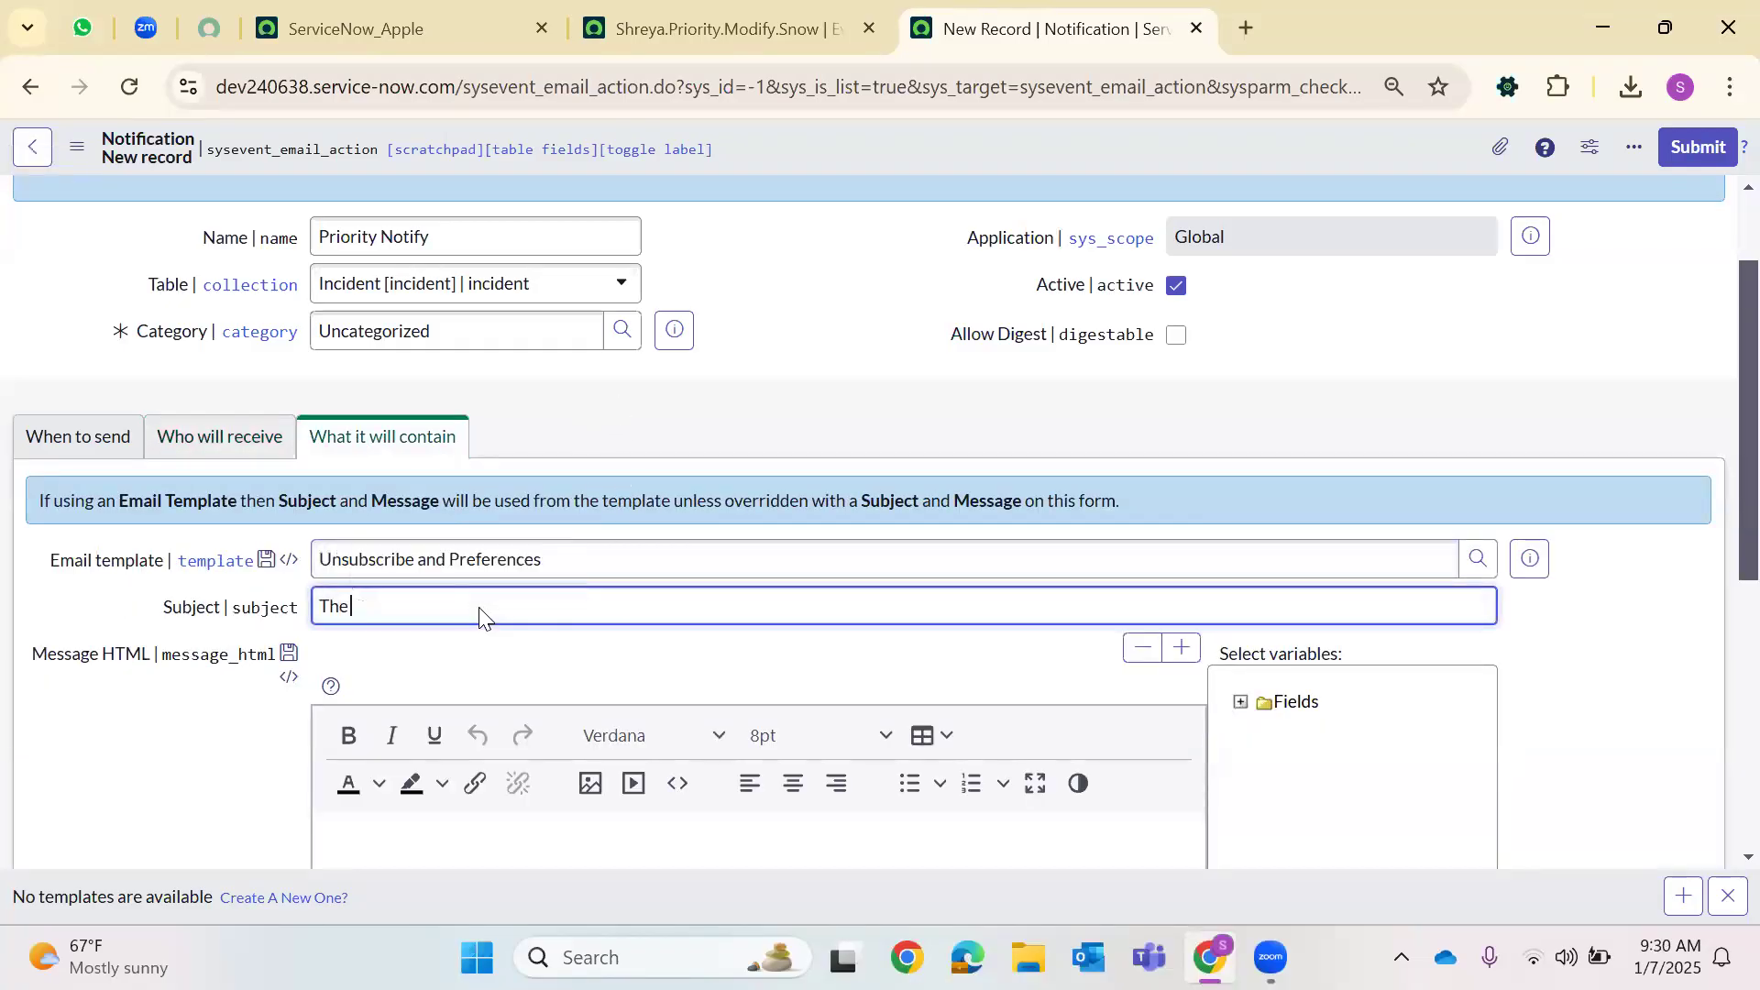
pyautogui.write(' Pirori')
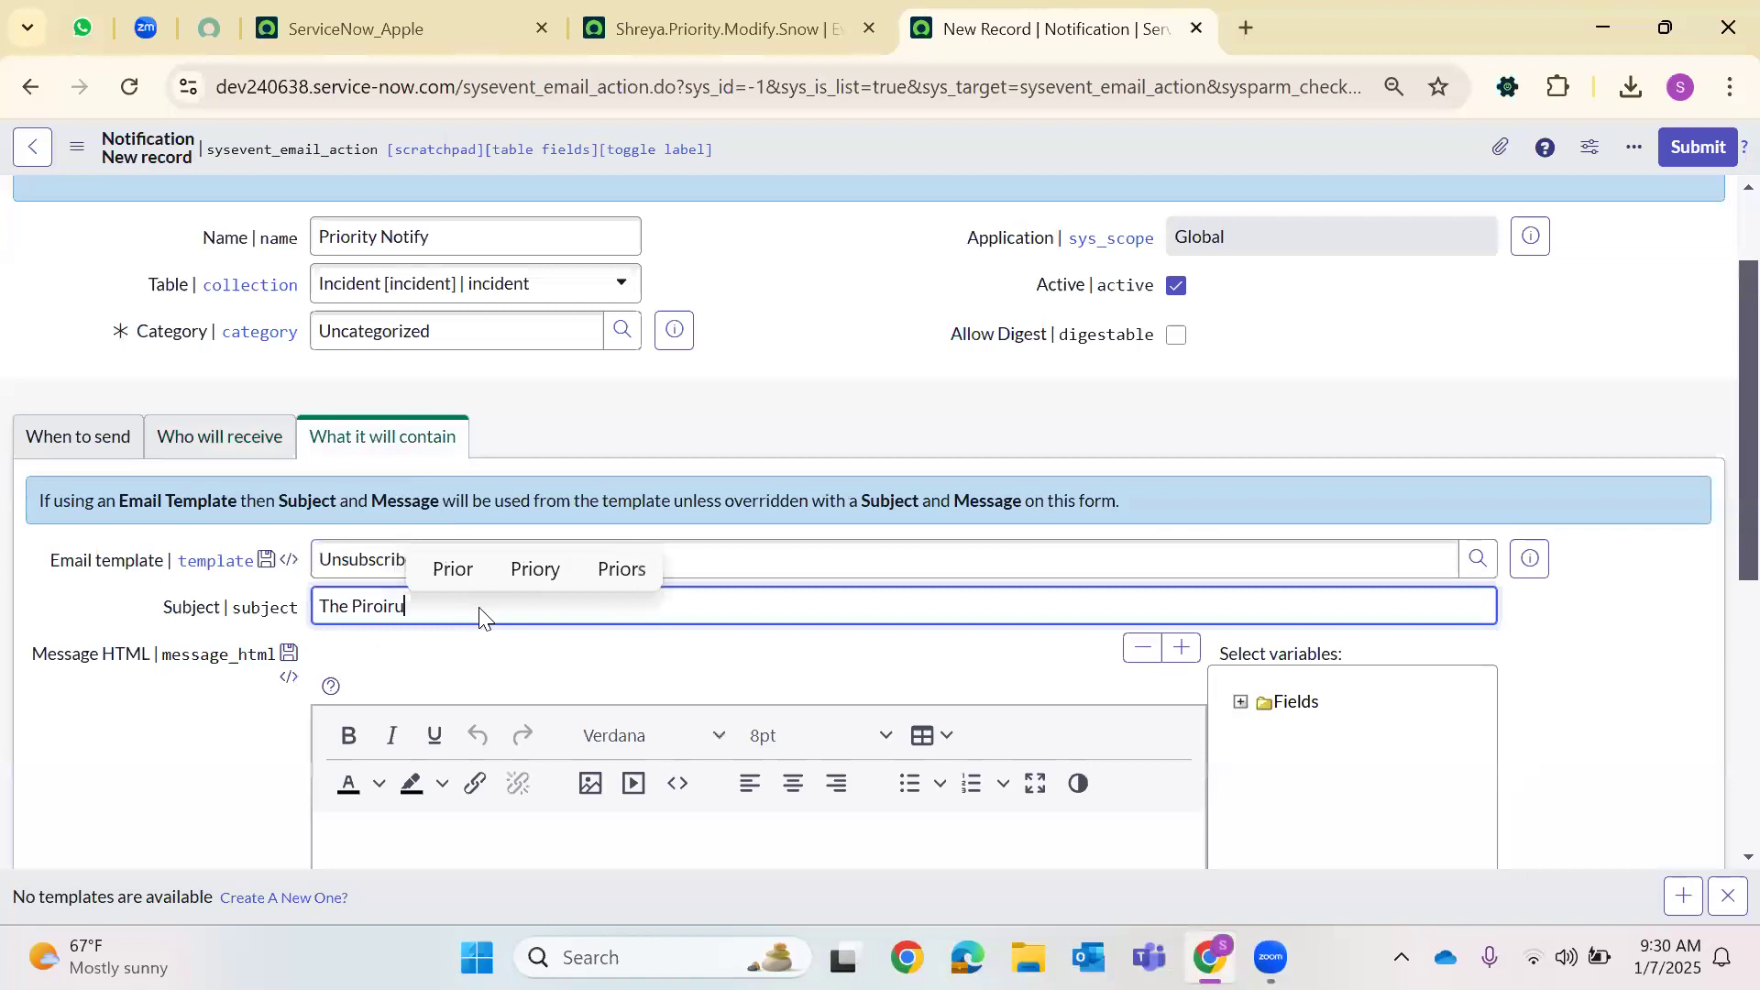
pyautogui.press('BackSpace')
pyautogui.press('BackSpace')
pyautogui.press('BackSpace')
pyautogui.write('ri')
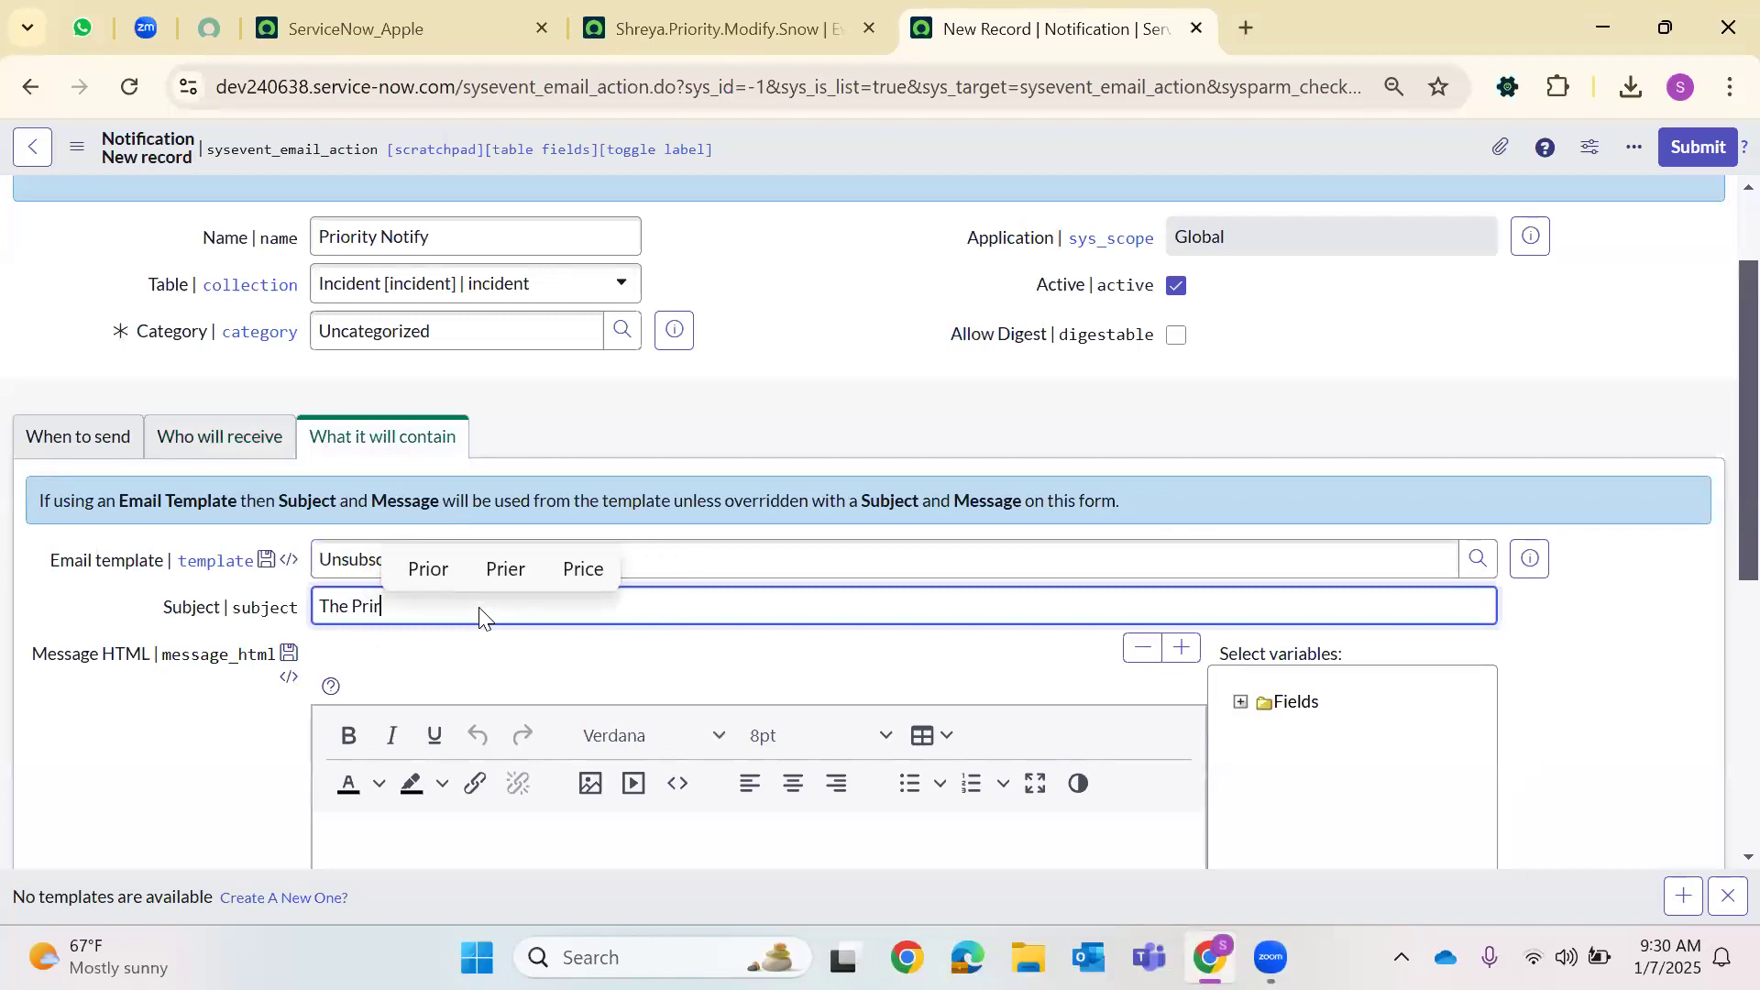
pyautogui.write('ority i')
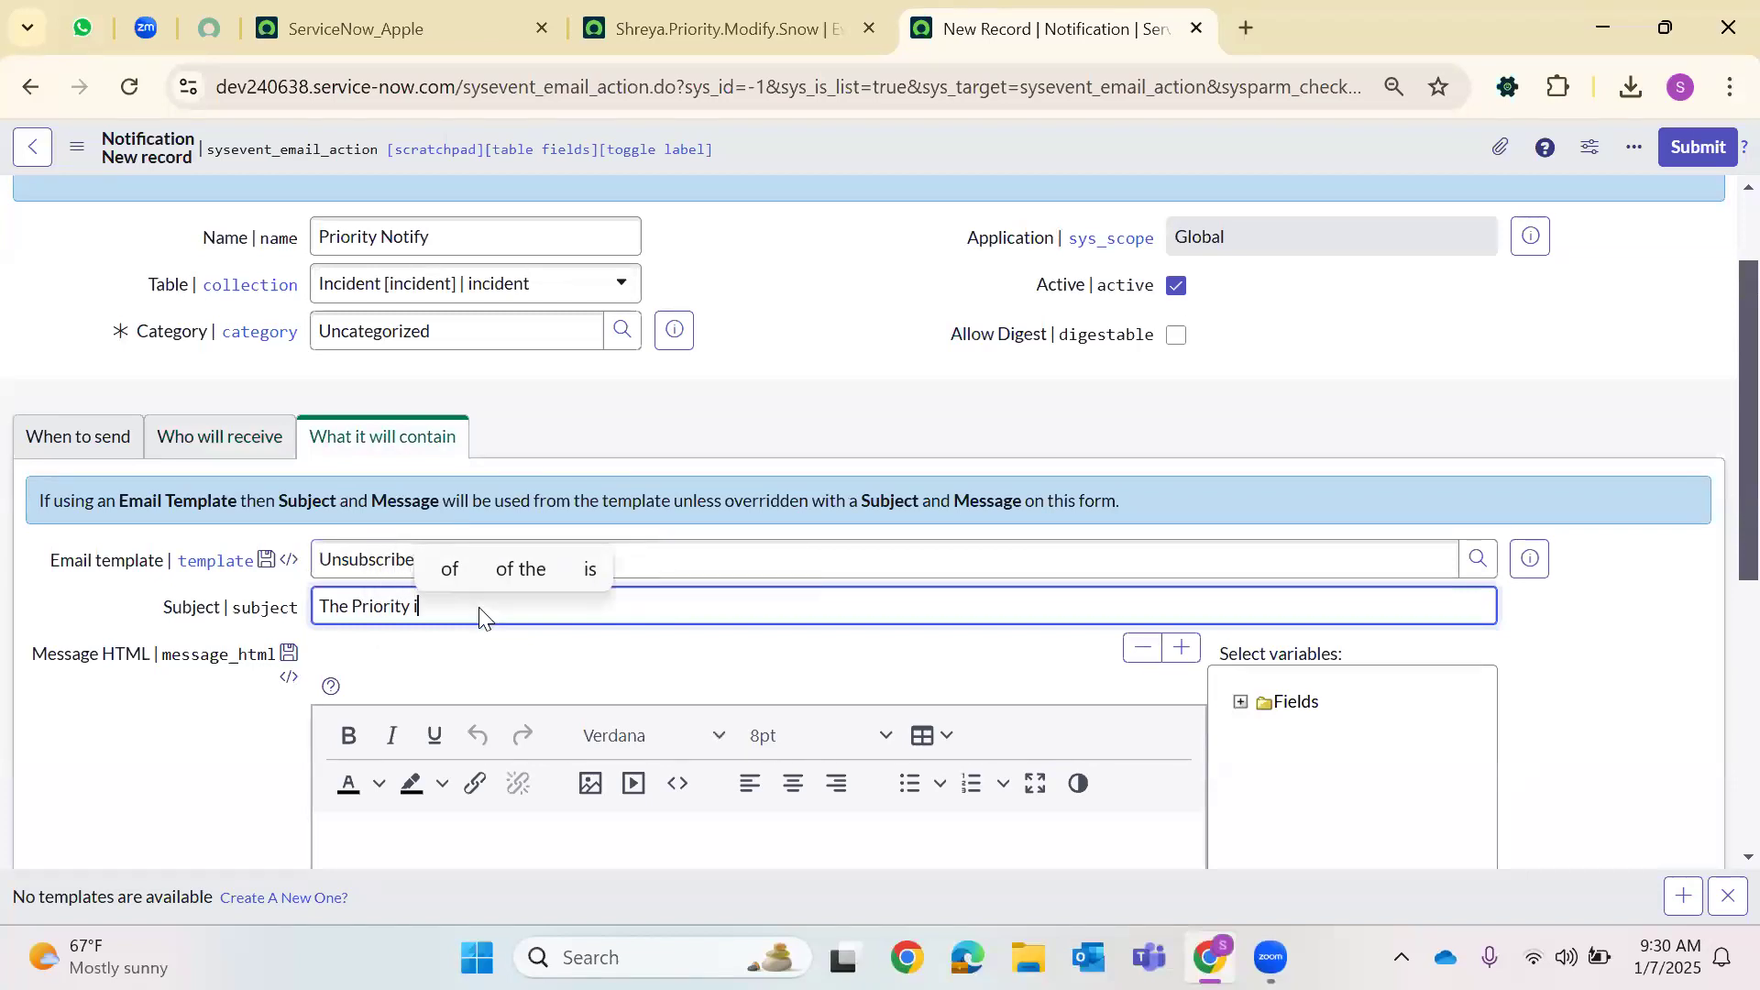
pyautogui.write('s Modified ')
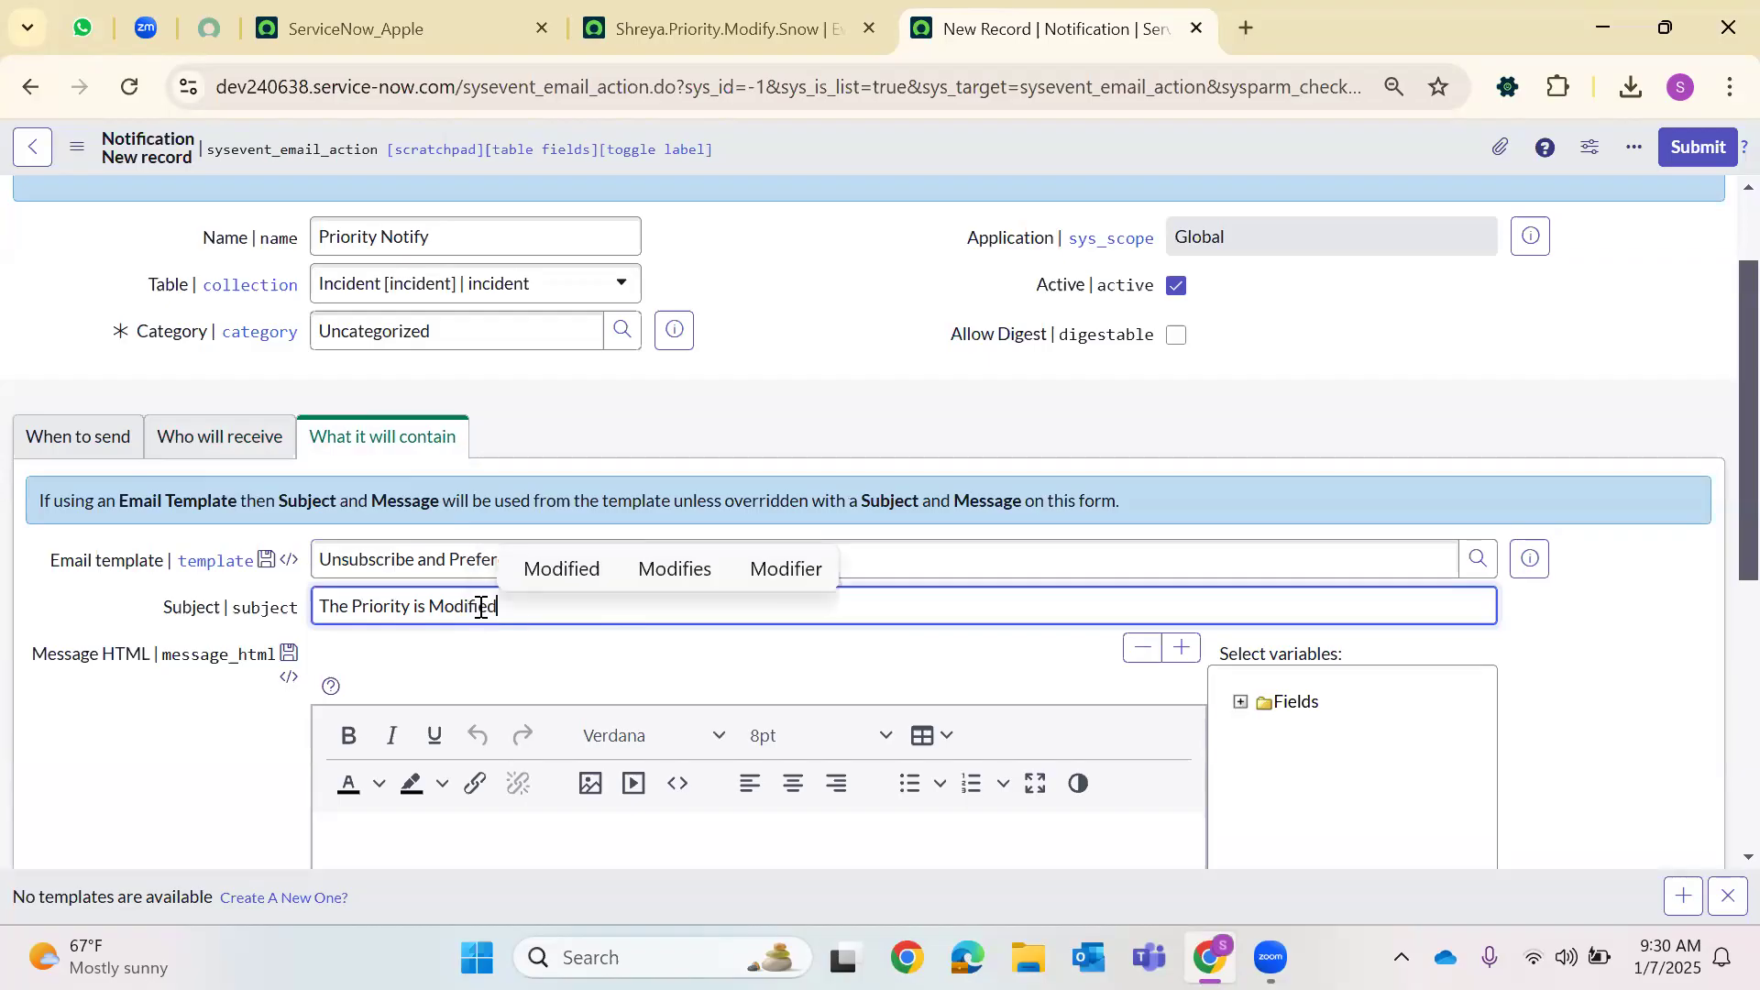
pyautogui.write('for the Incident ')
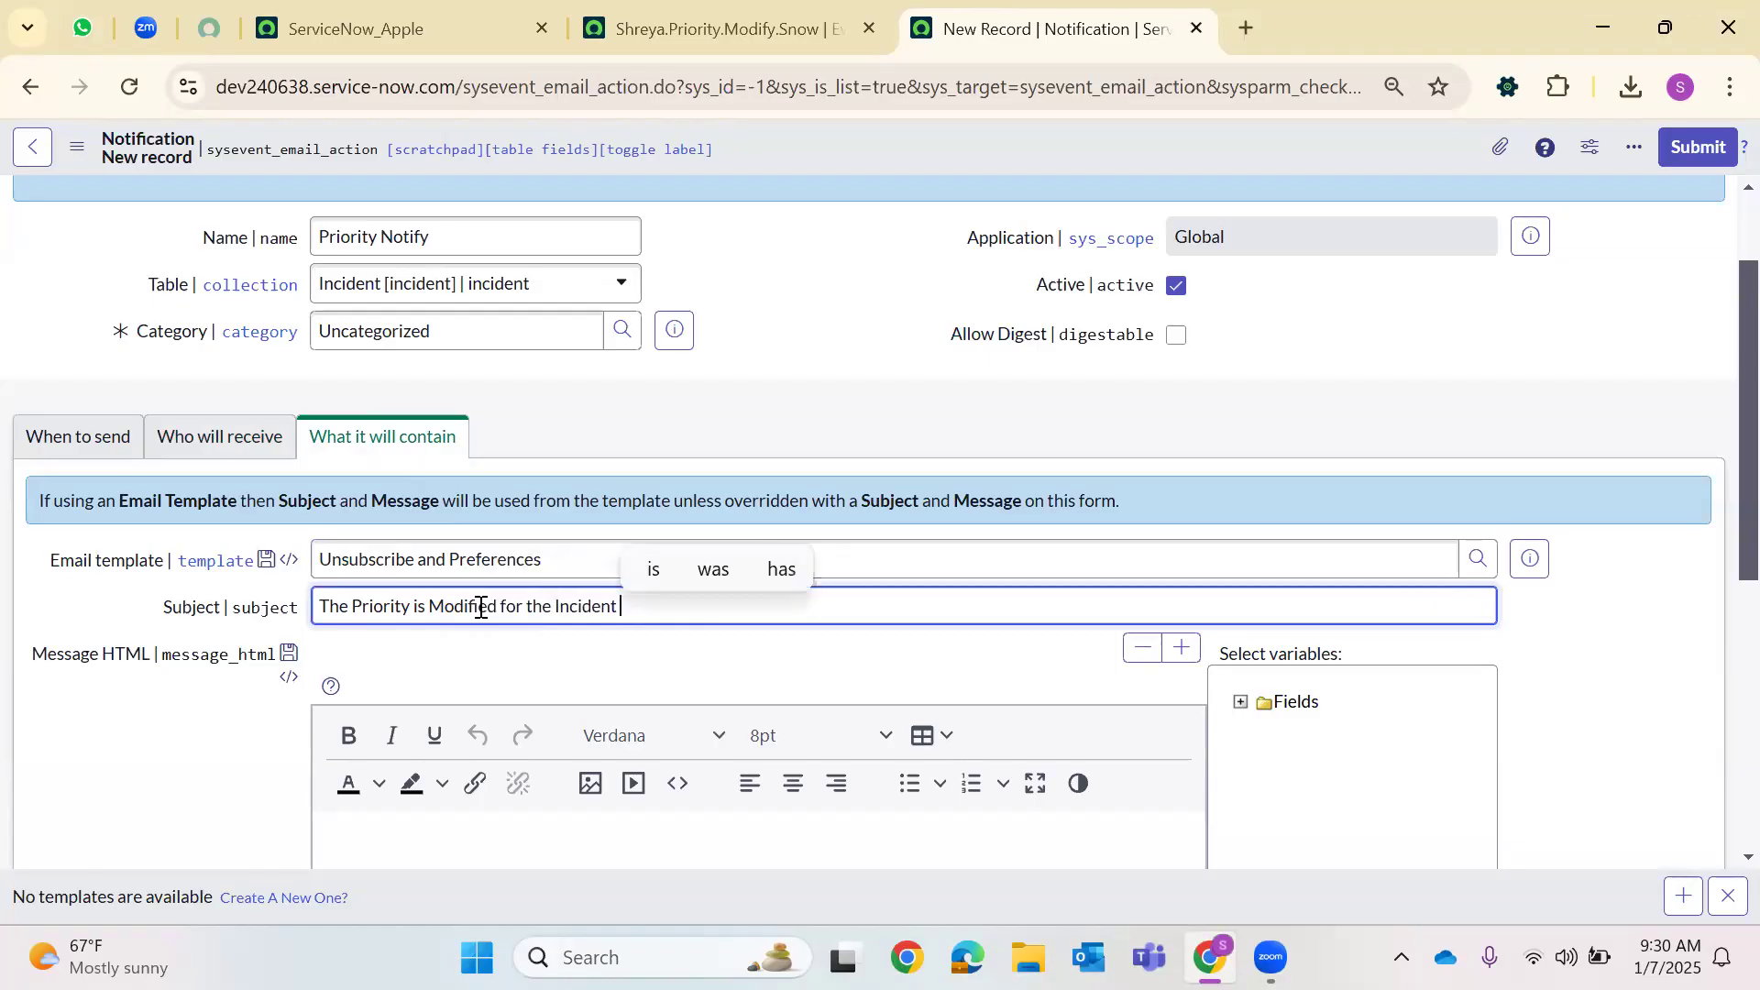
pyautogui.write('Number ')
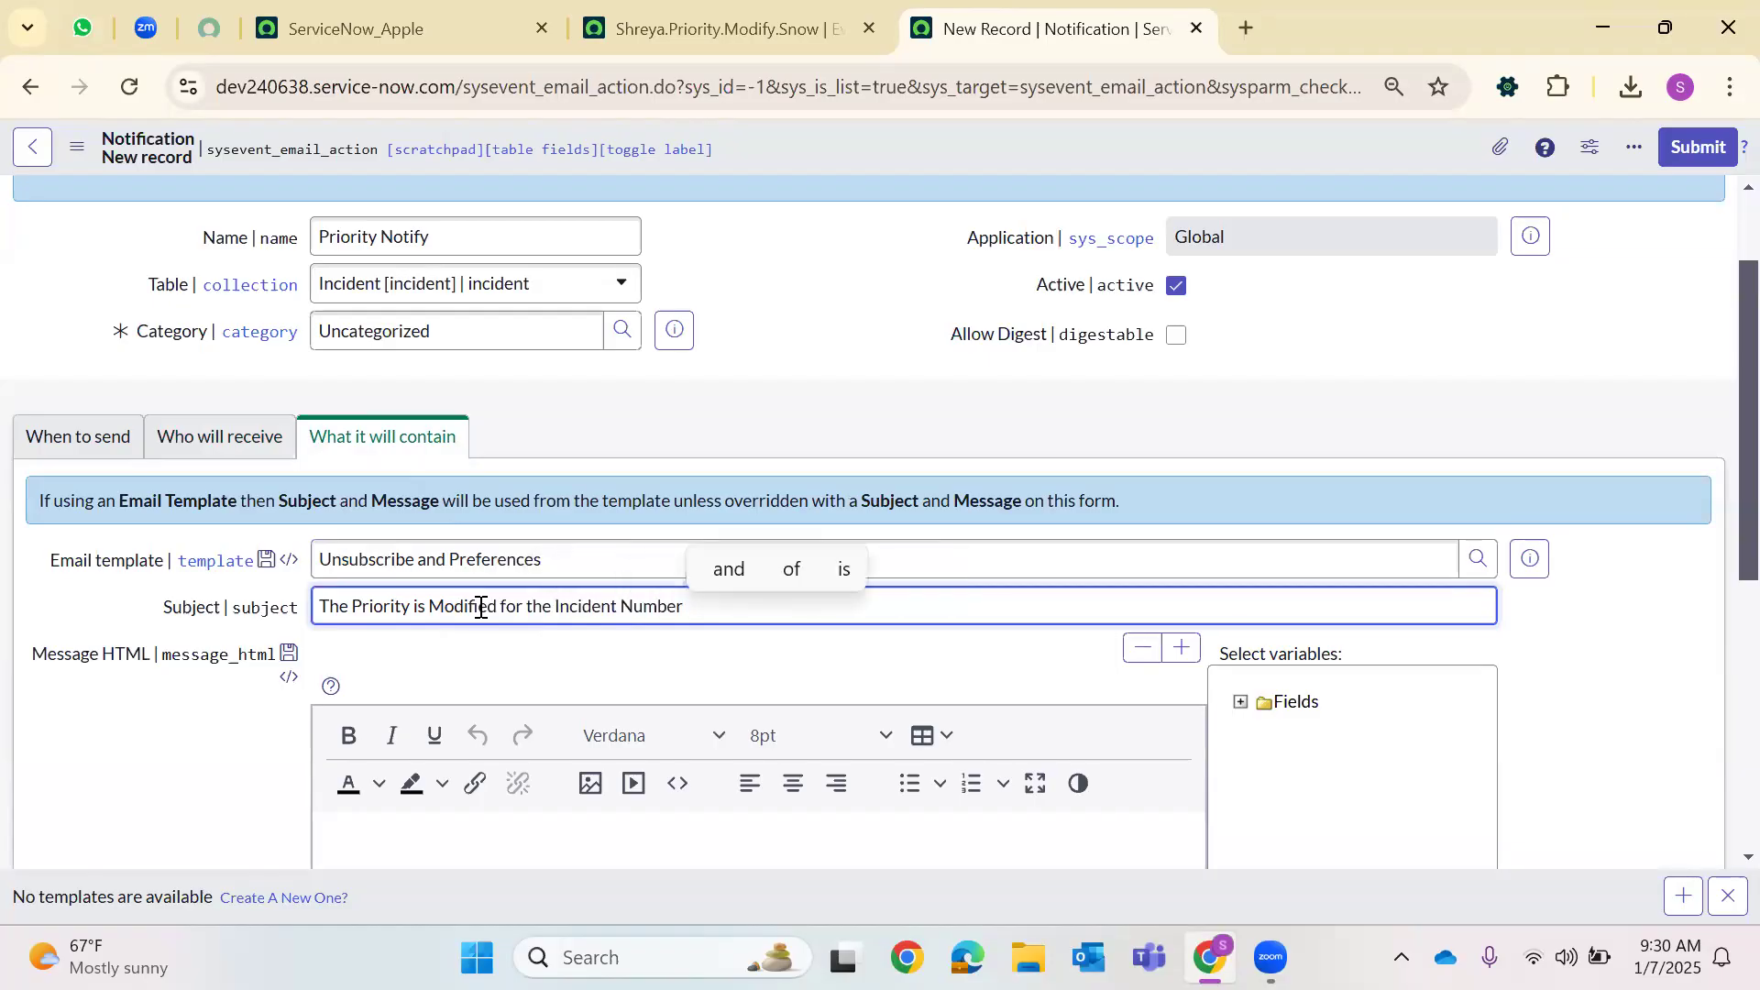
pyautogui.write('${number}')
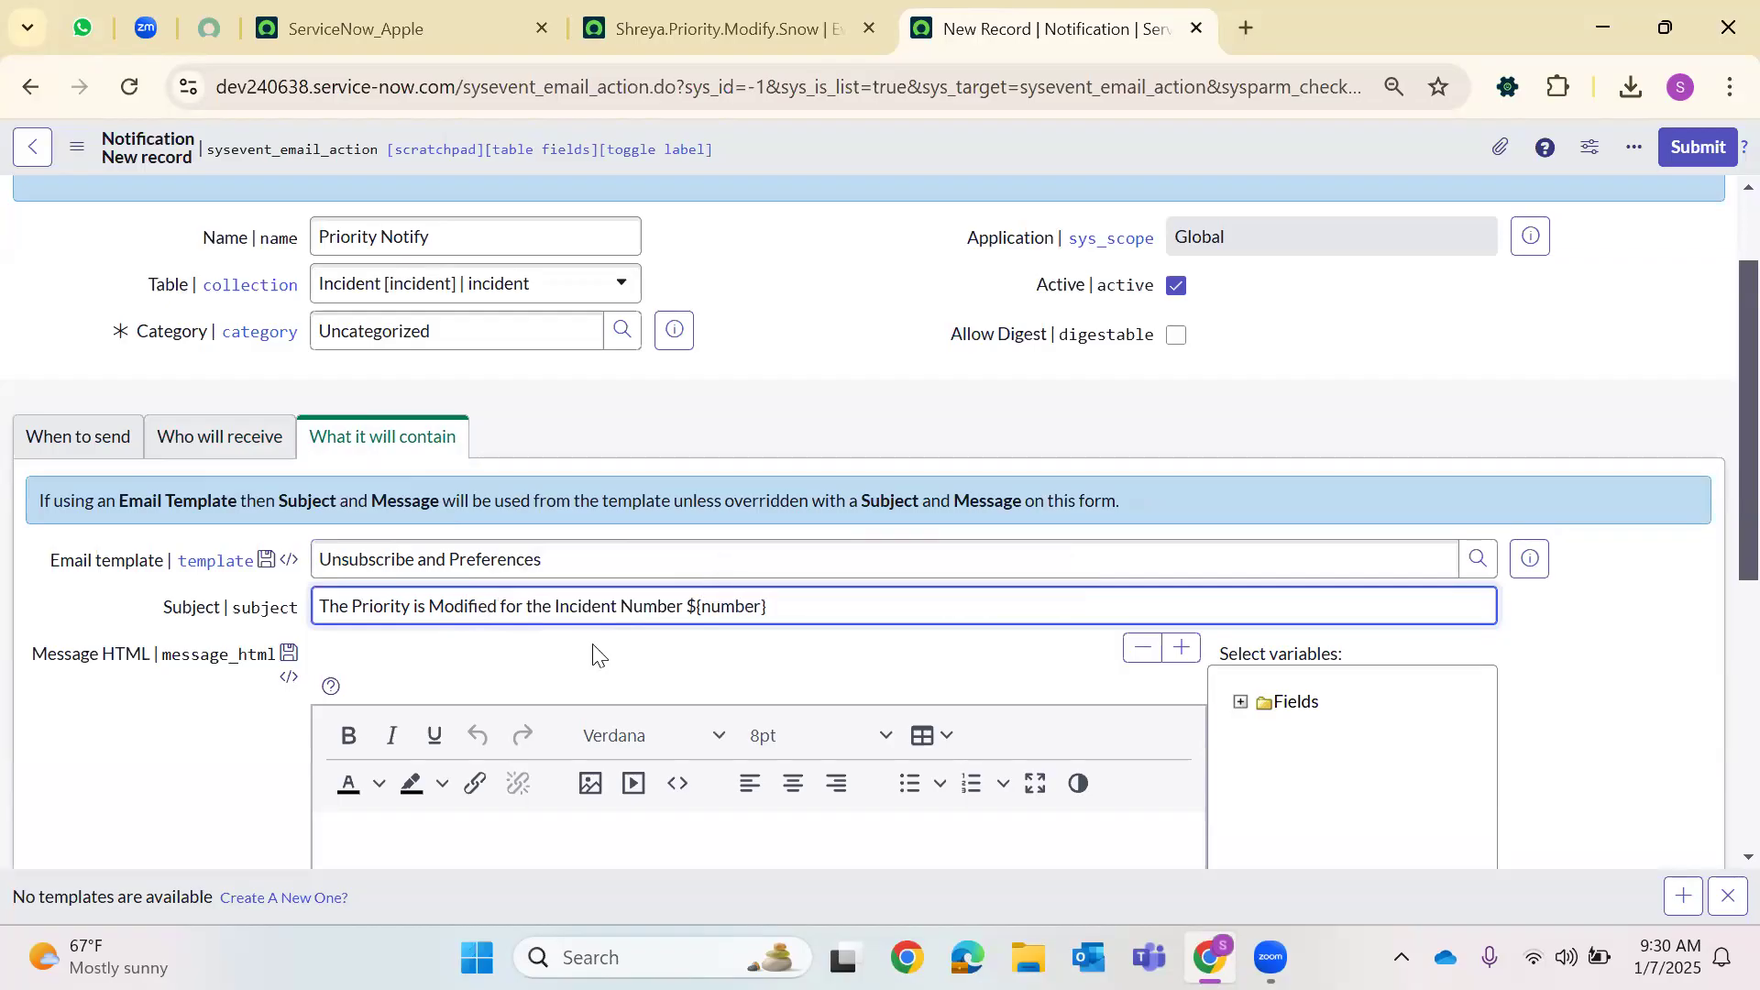
# Start the message body with "Hi" followed by the Caller variable, and insert the Category variable on the following line
pyautogui.scroll(-4, 597, 653)
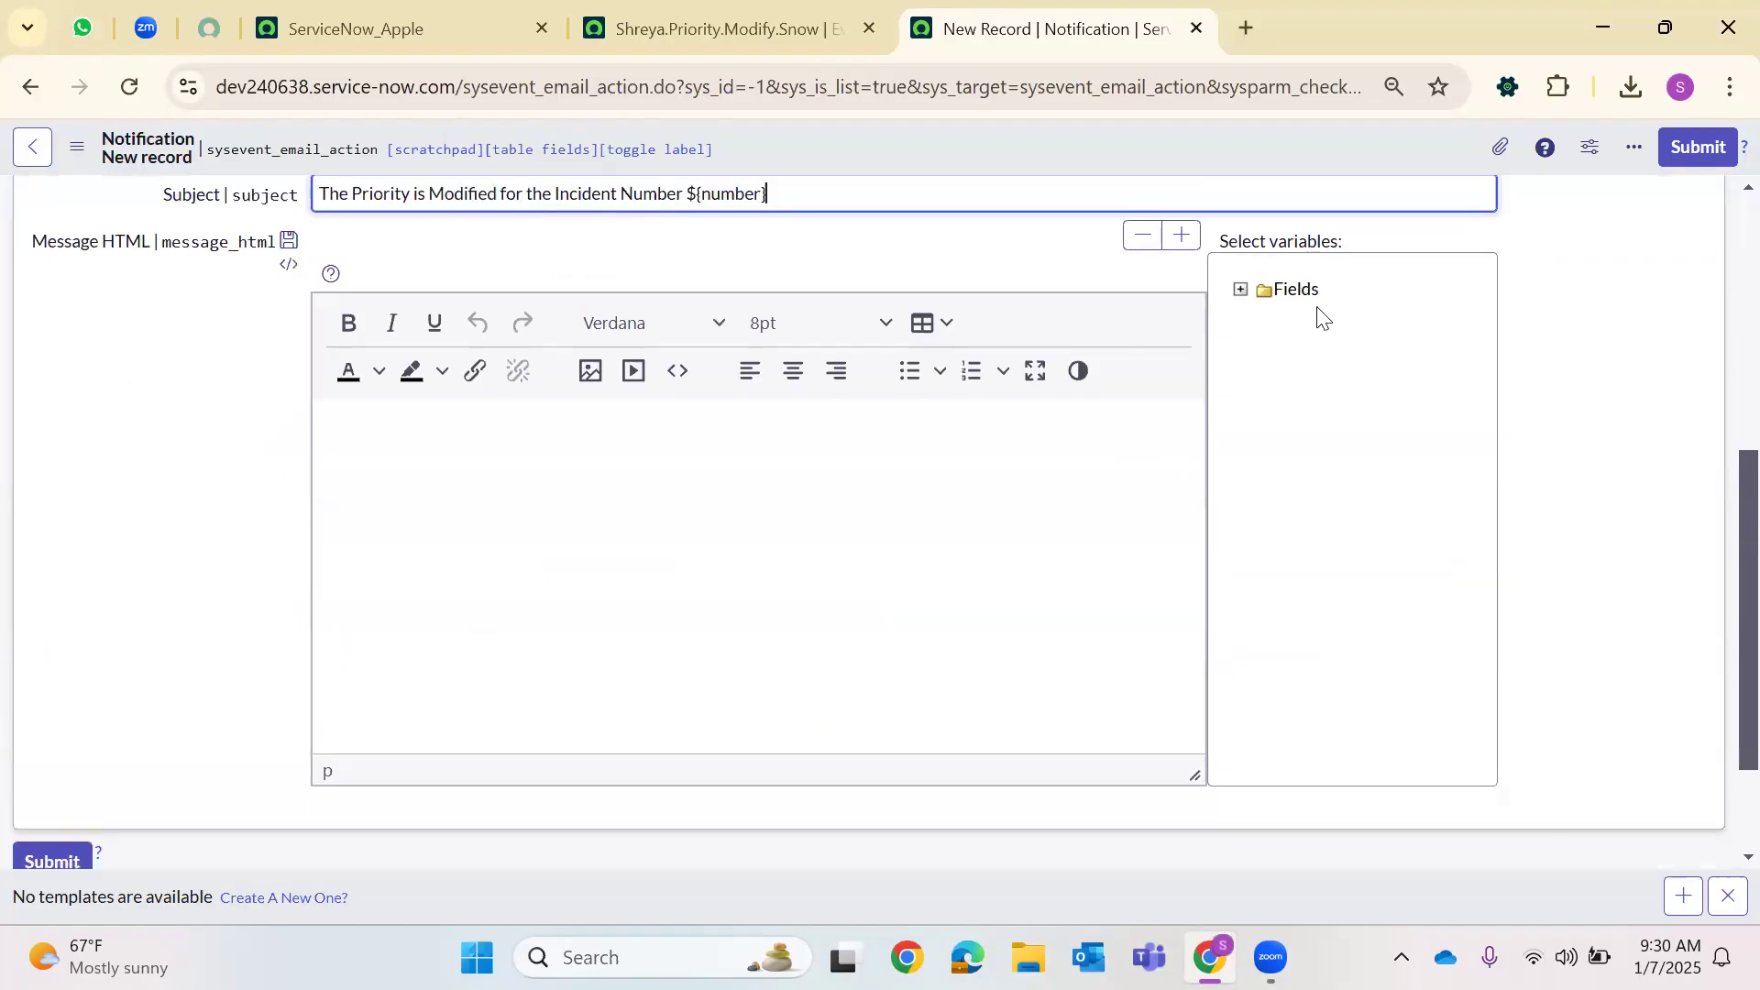
pyautogui.click(1241, 292)
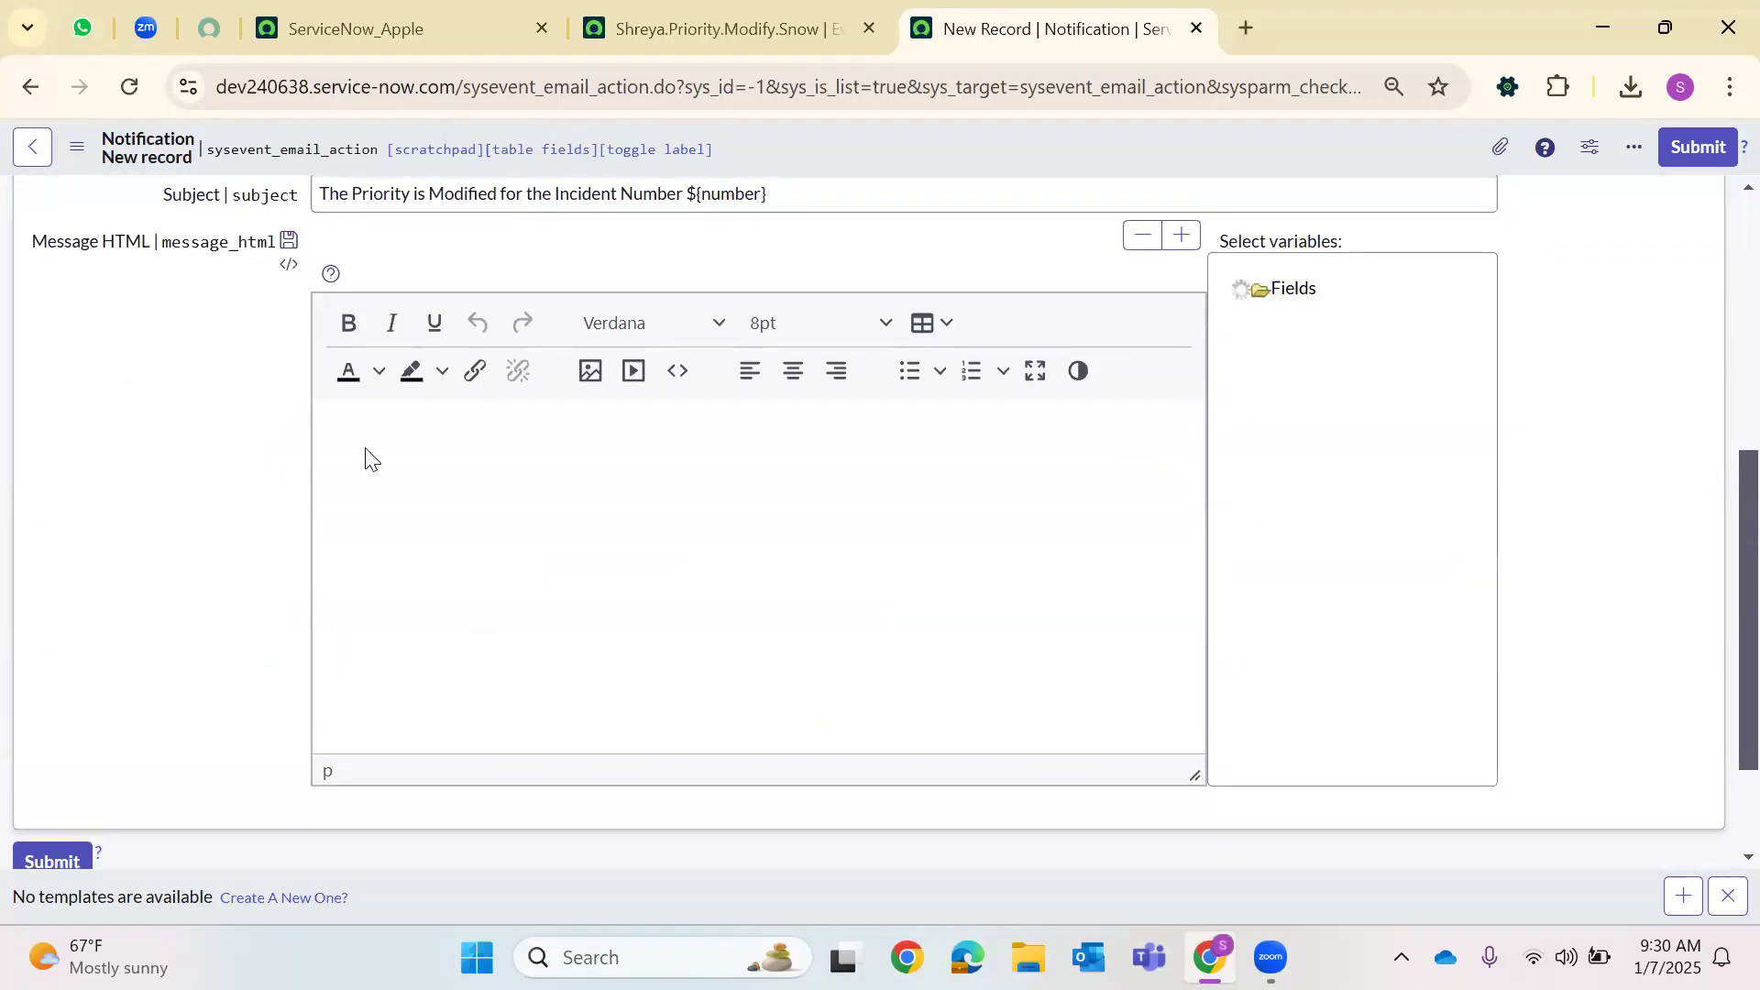
pyautogui.click(394, 458)
pyautogui.write('Hi')
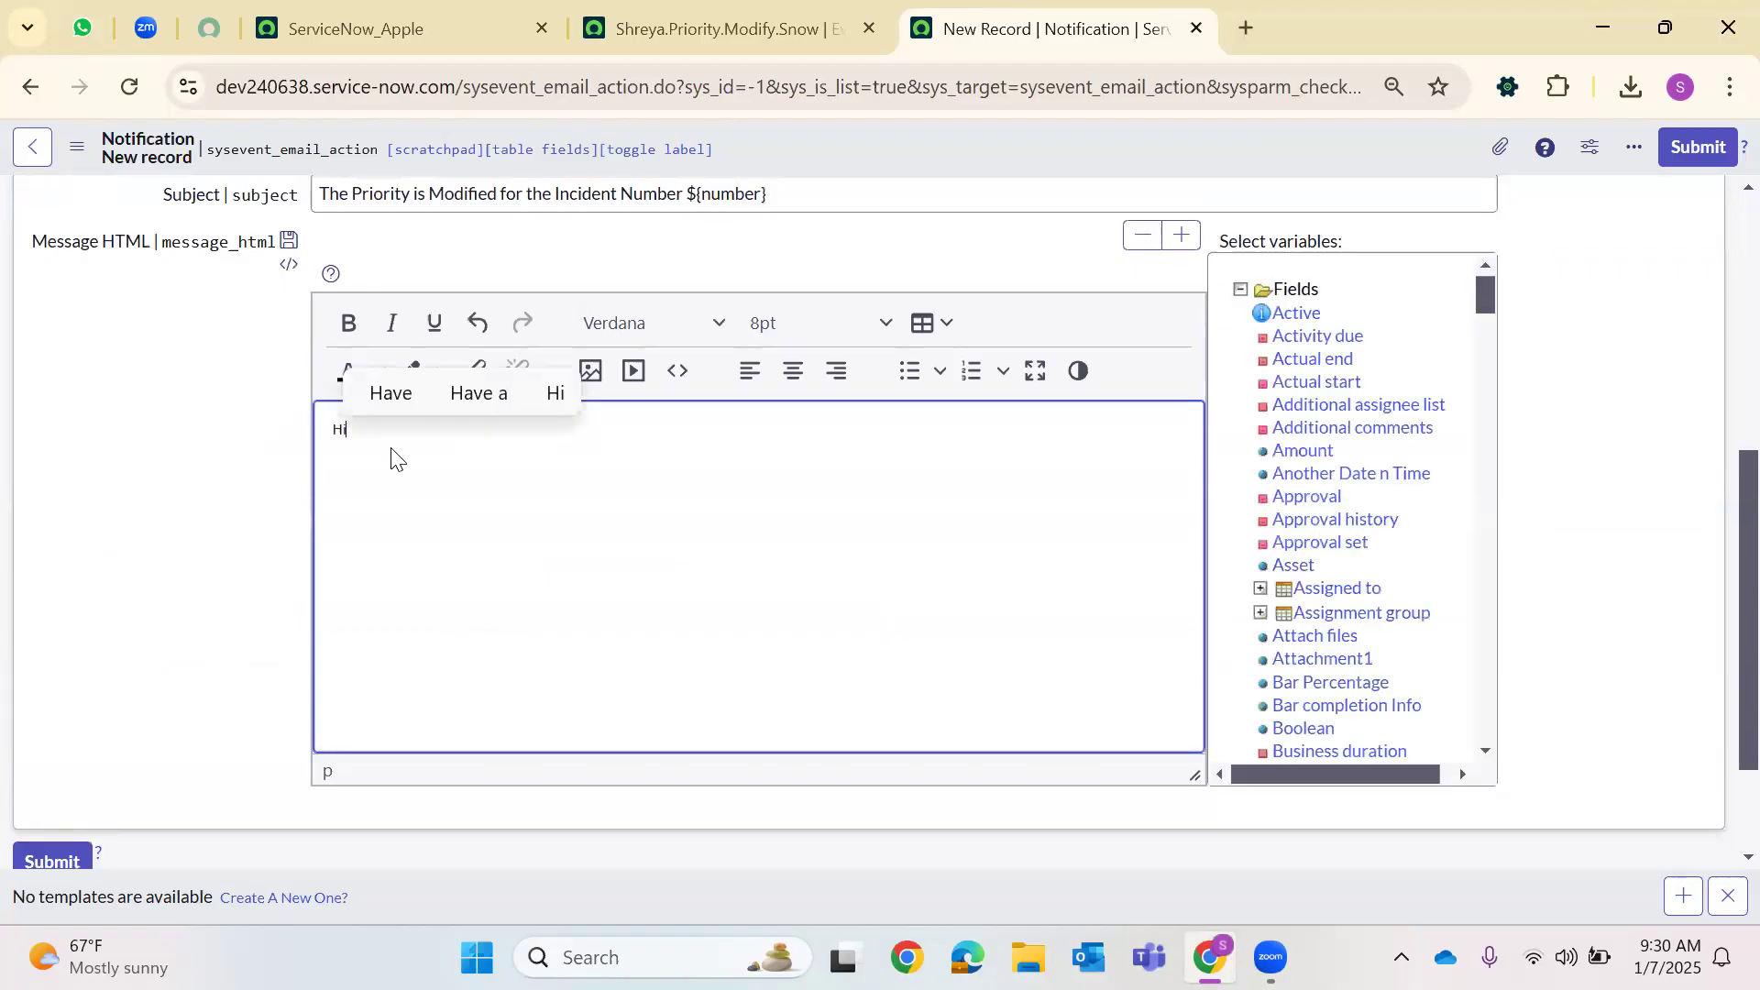
pyautogui.scroll(-5, 1359, 495)
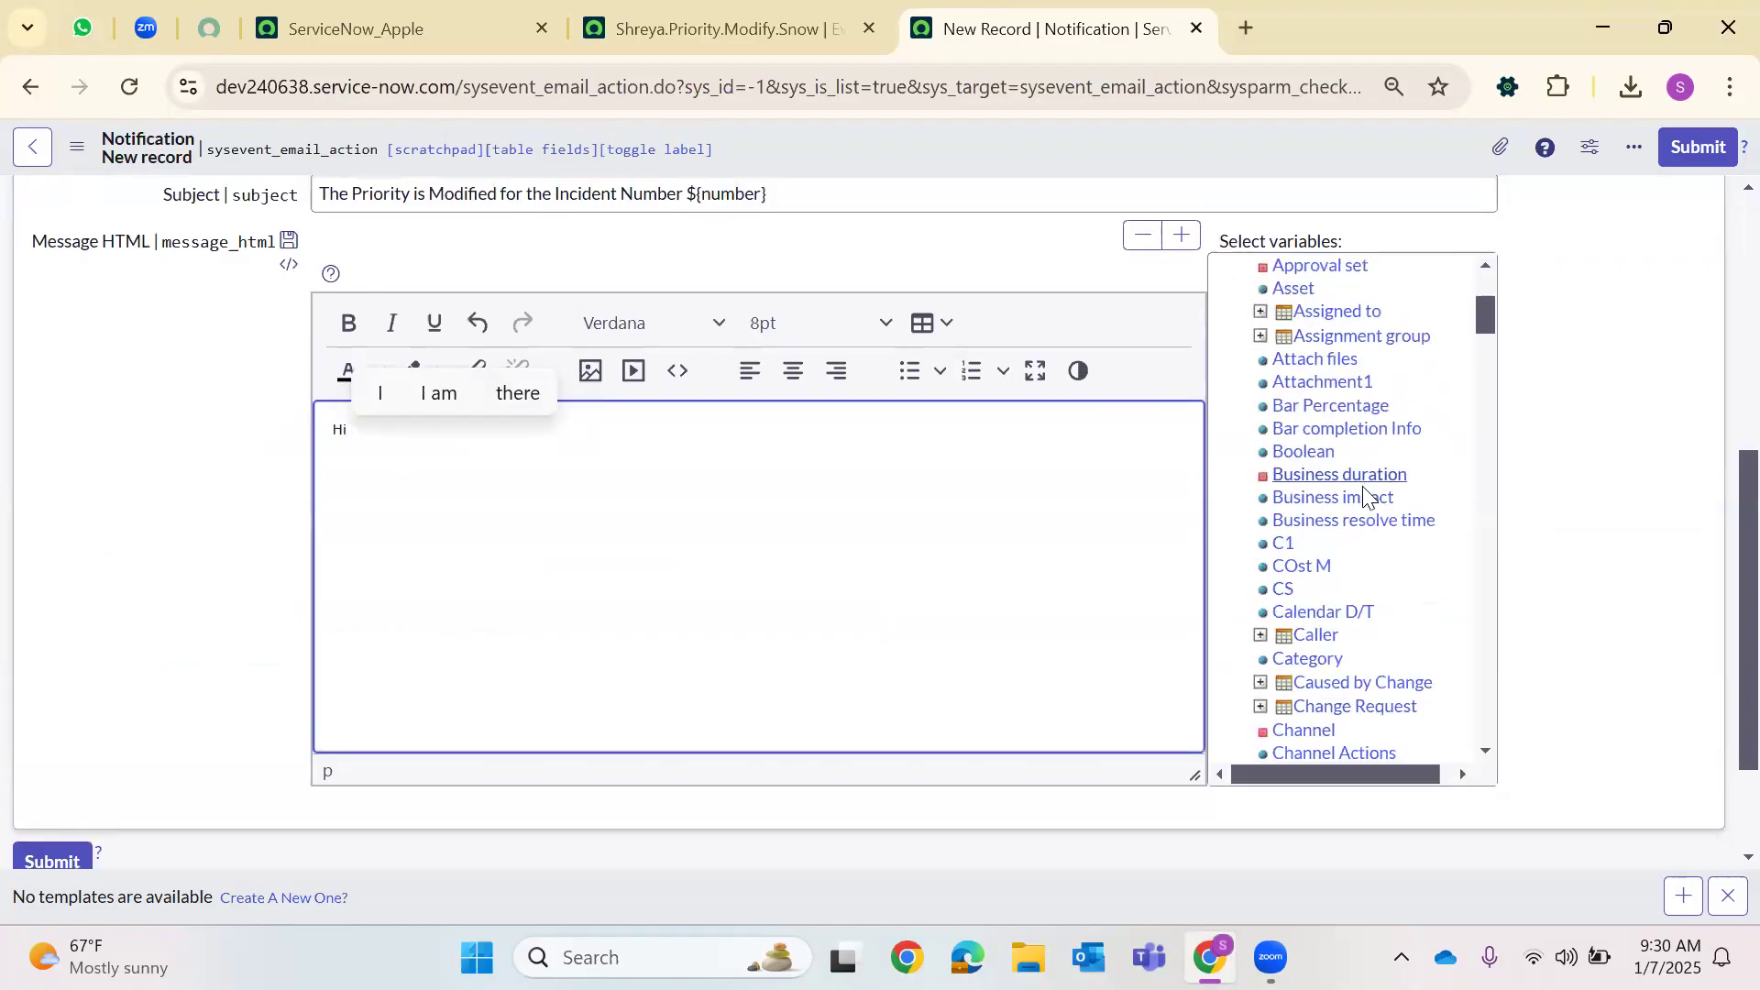
pyautogui.click(1315, 498)
pyautogui.click(1307, 523)
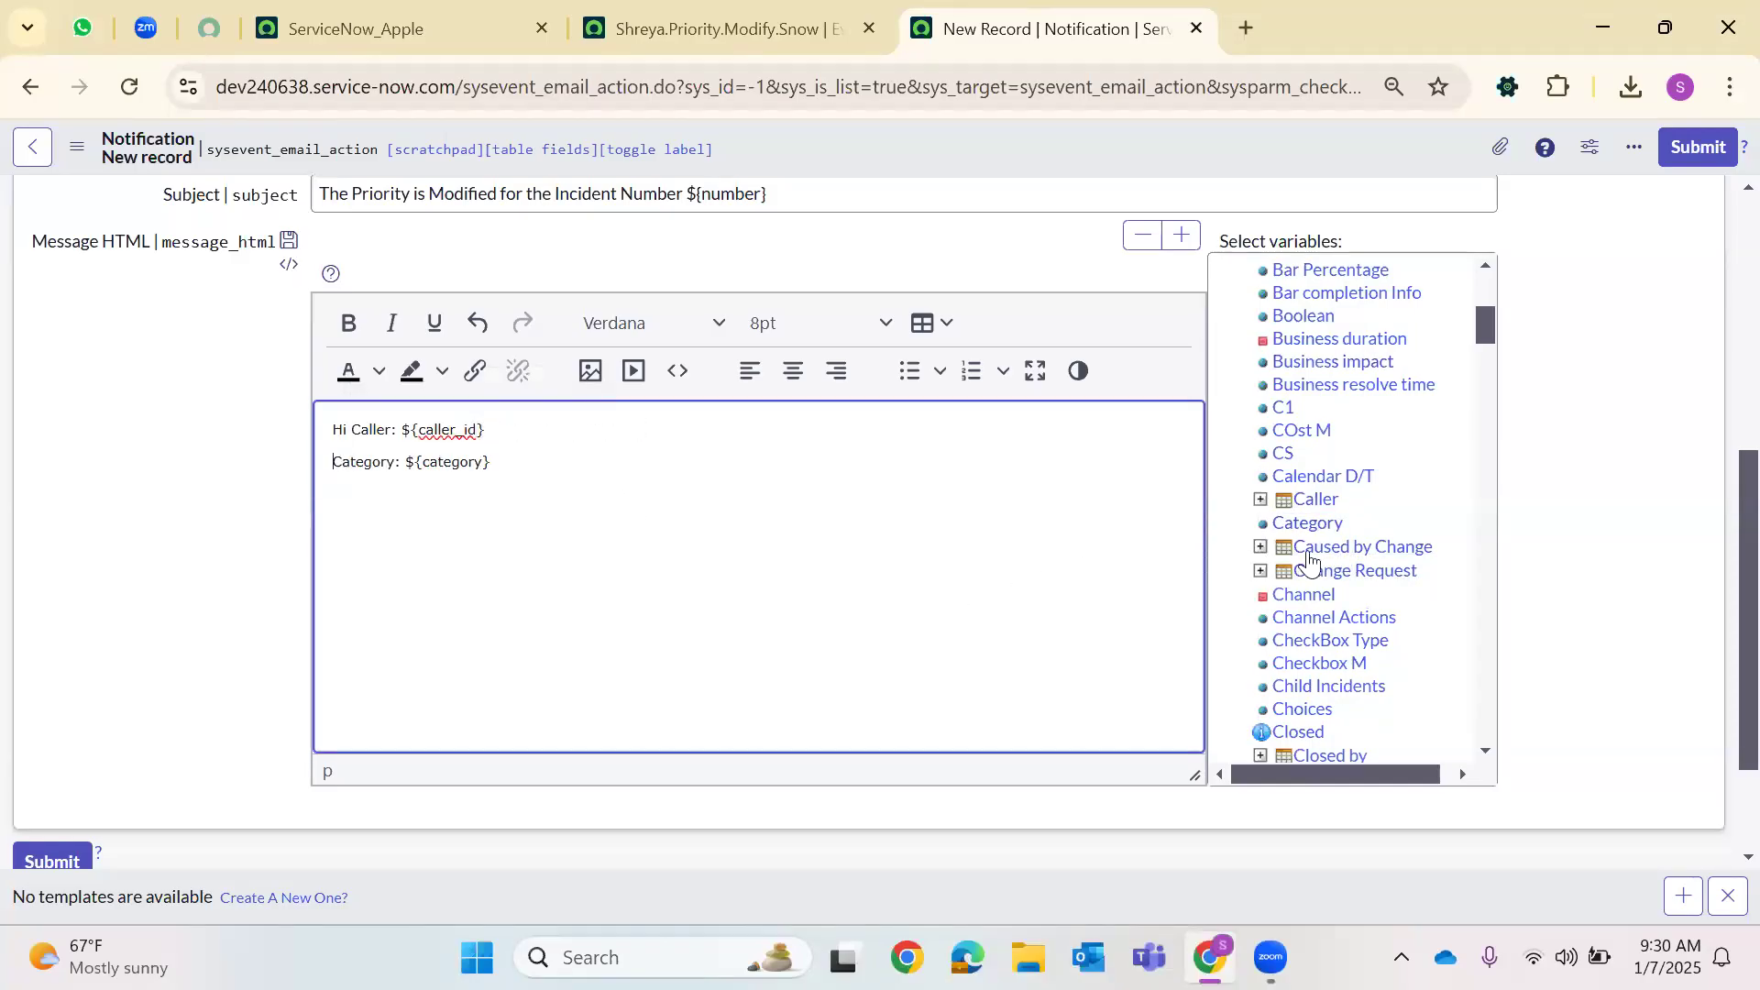
# Insert the Number variable at the start of the message body's second line, before the Category variable
pyautogui.scroll(-4, 1348, 555)
pyautogui.scroll(-5, 1352, 542)
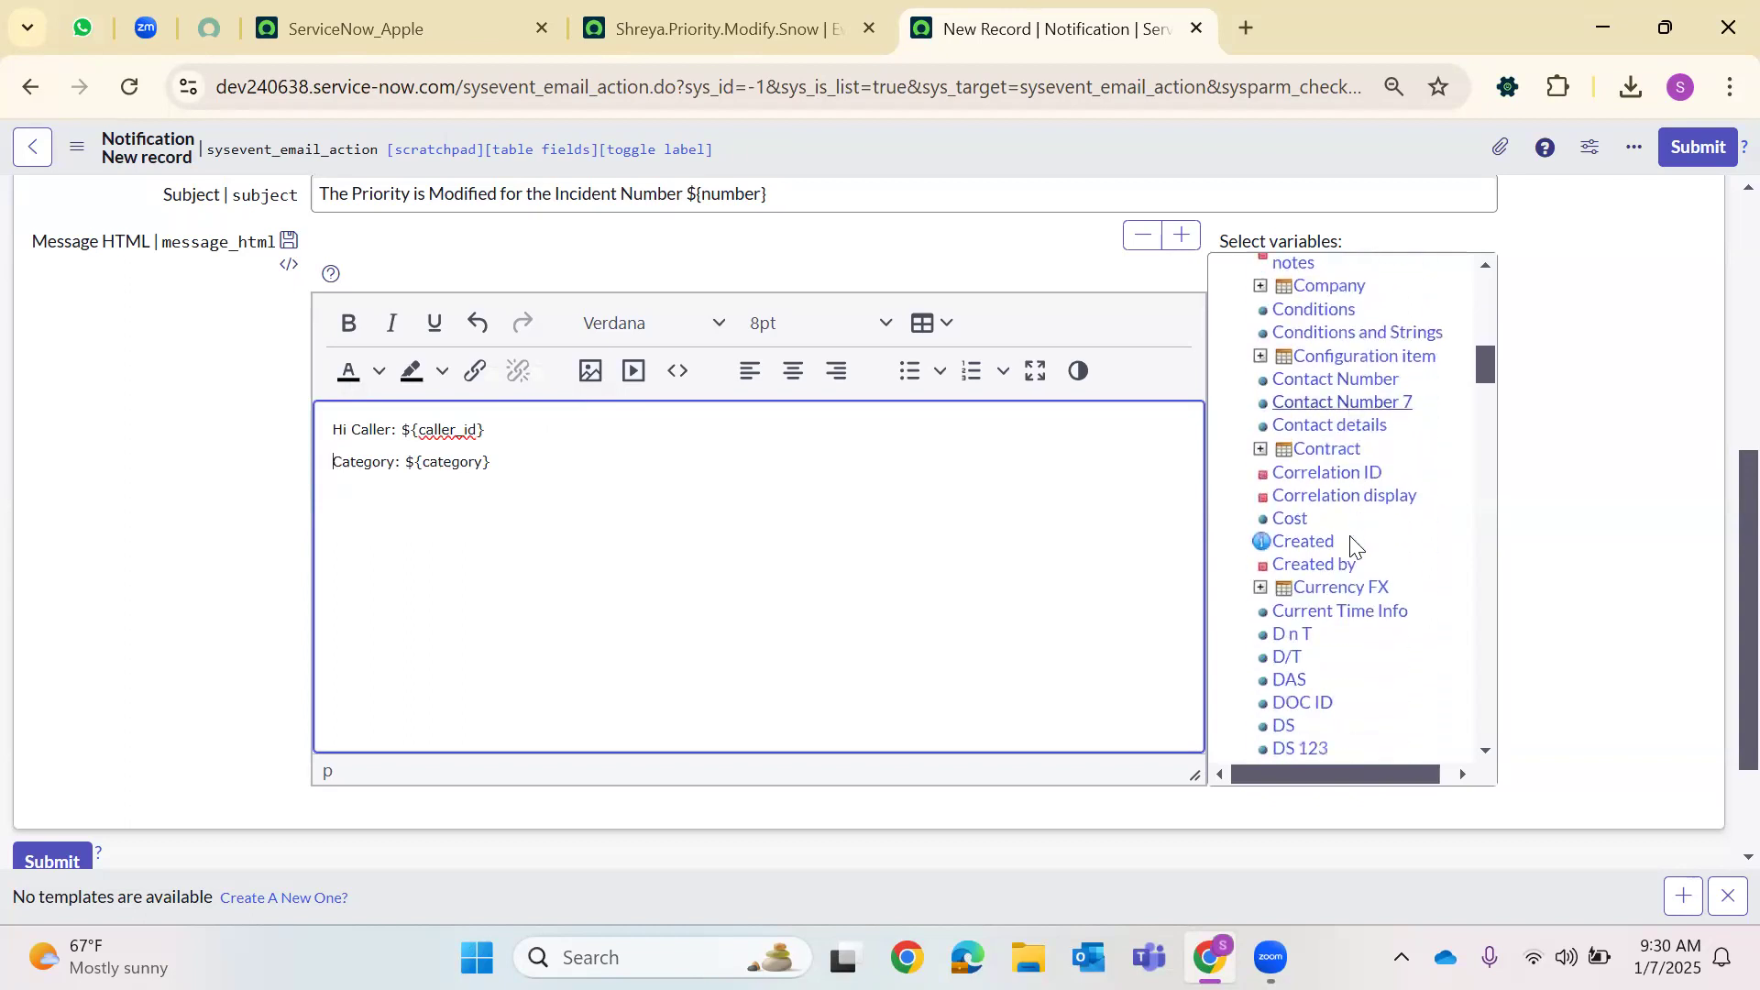
pyautogui.scroll(-4, 1325, 620)
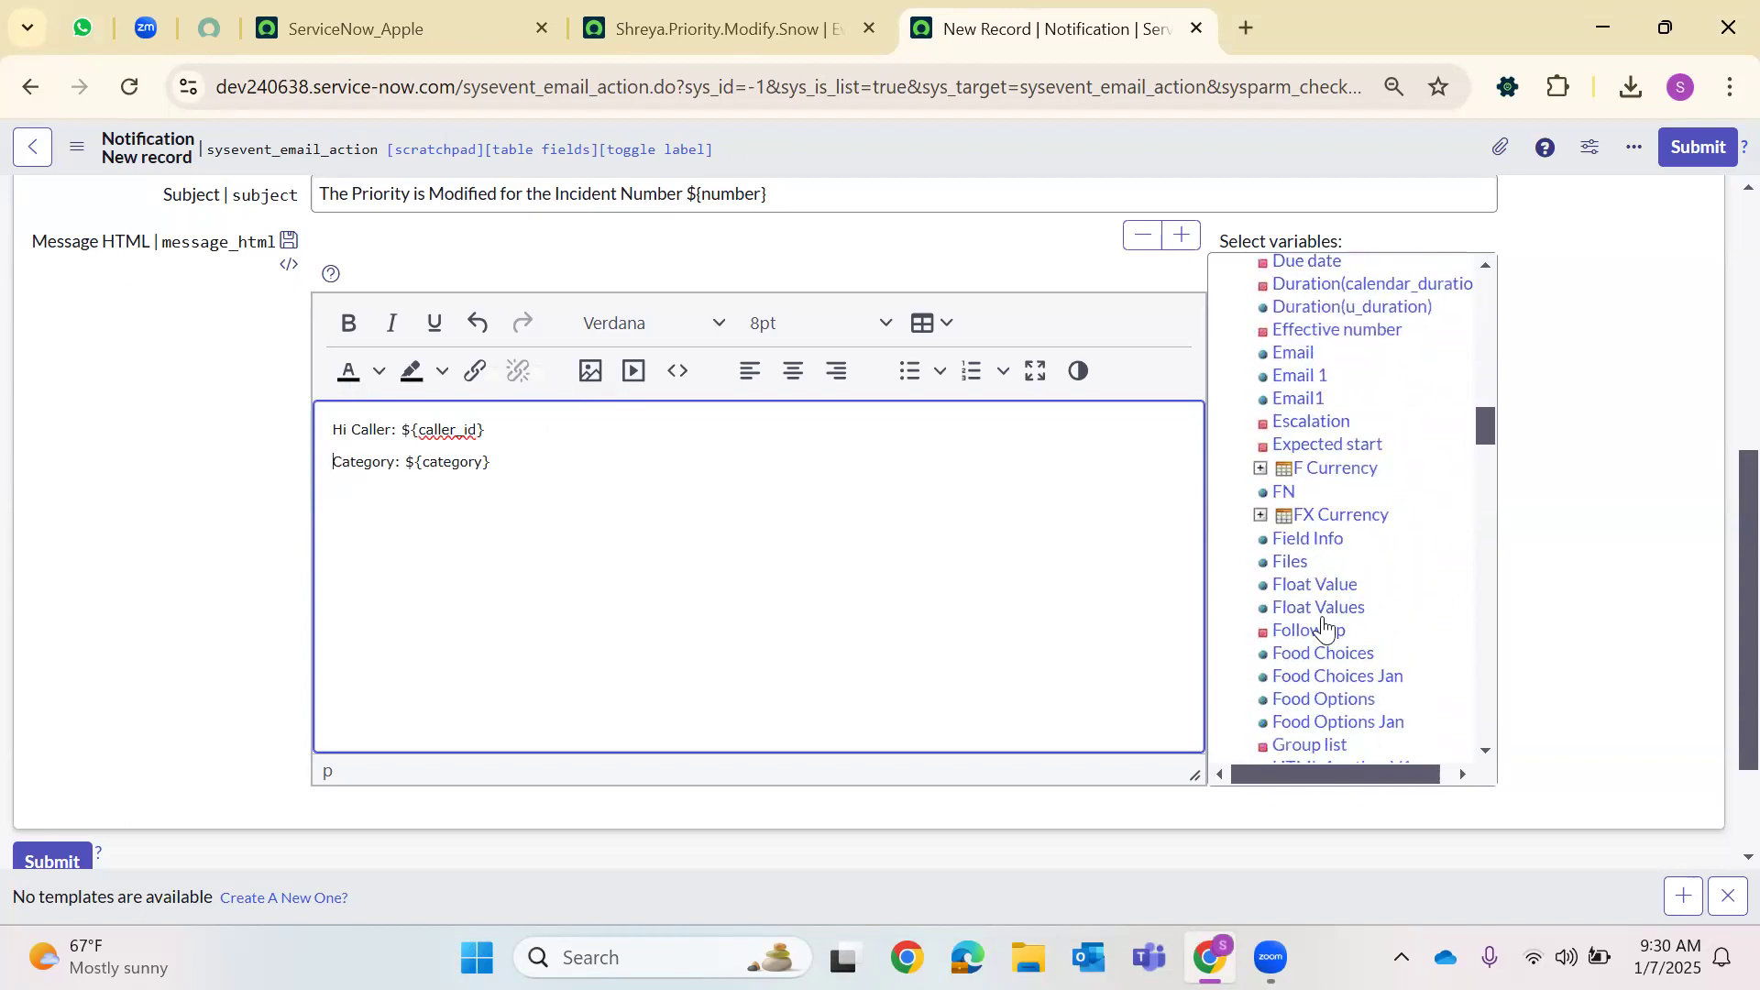
pyautogui.scroll(-4, 1324, 627)
pyautogui.scroll(-15, 1323, 628)
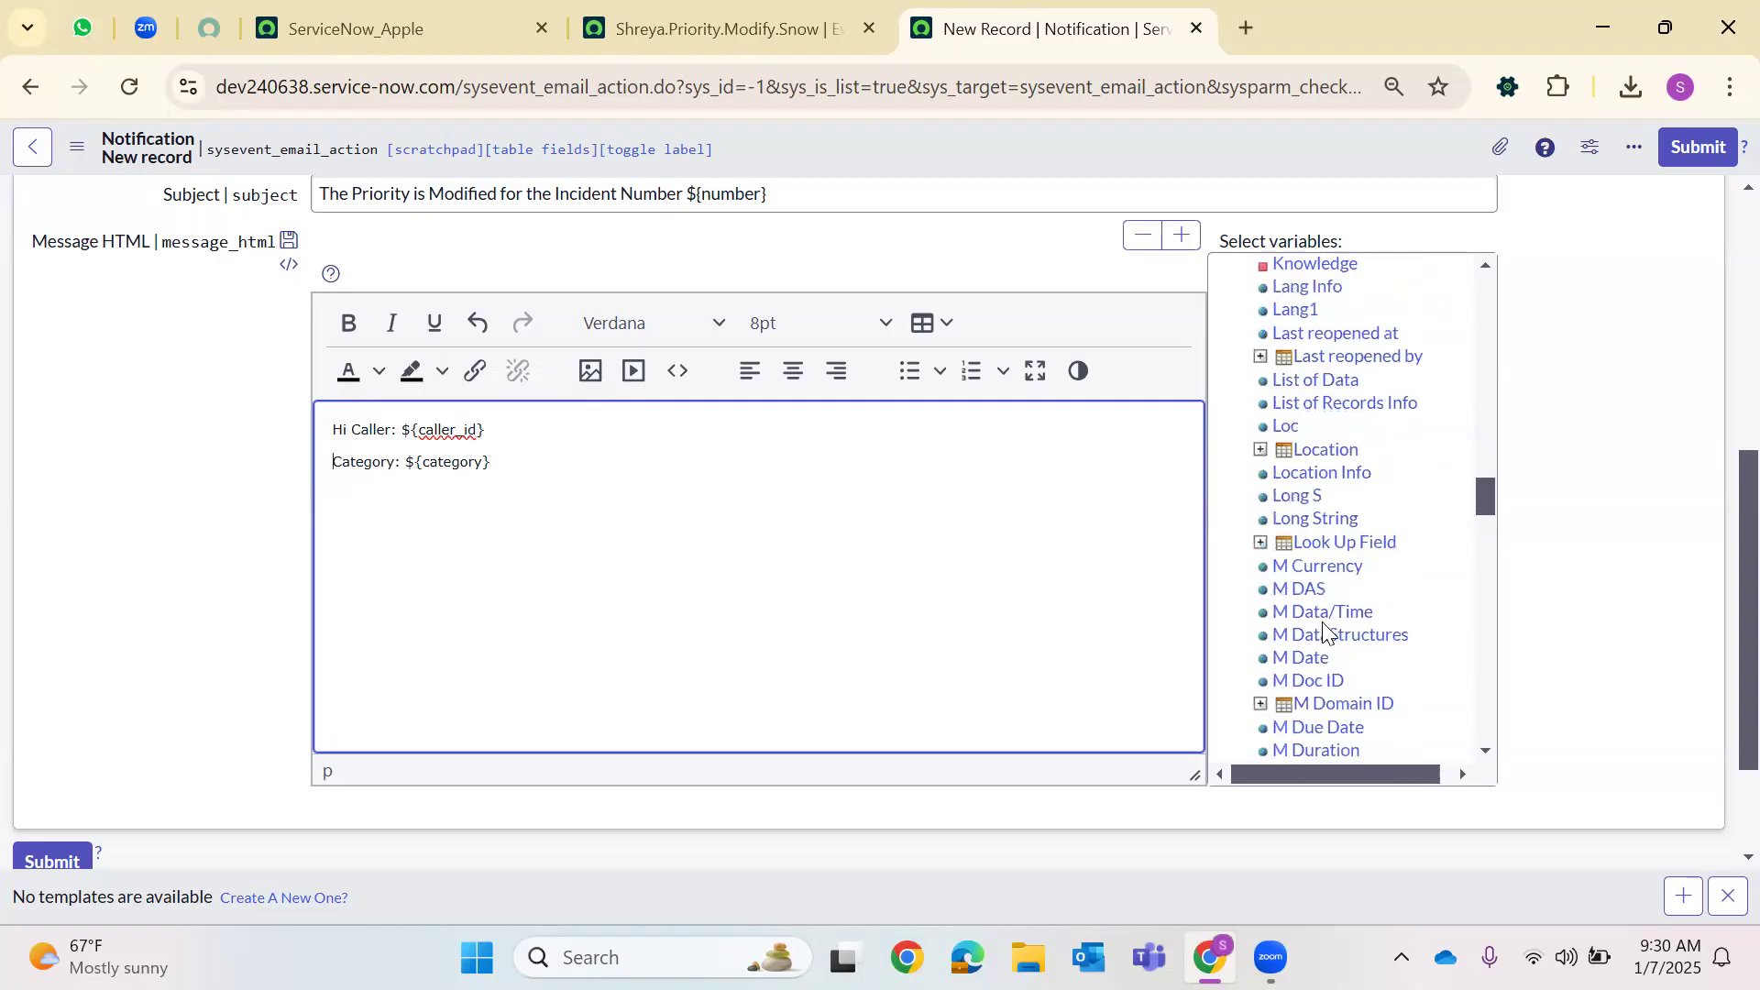
pyautogui.scroll(-3, 1311, 715)
pyautogui.click(1303, 613)
# Insert the Short description, State and Subcategory variables between Number and Category in the message body
pyautogui.scroll(-9, 1368, 651)
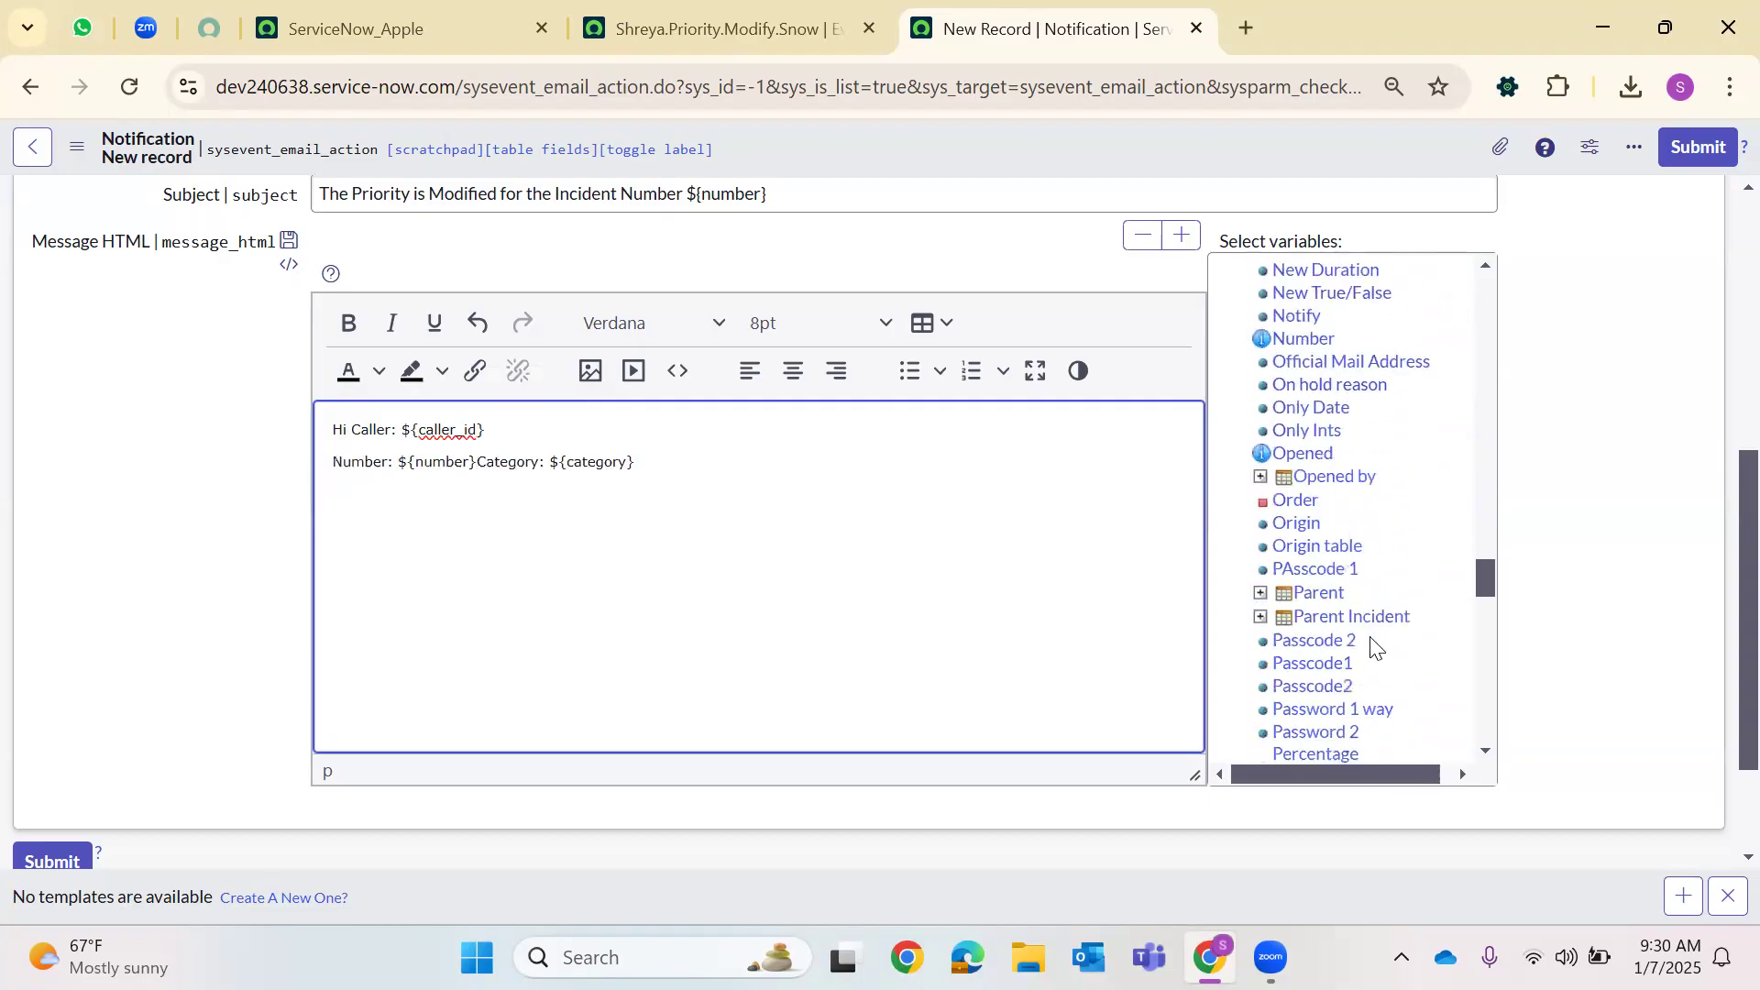
pyautogui.scroll(-3, 1366, 625)
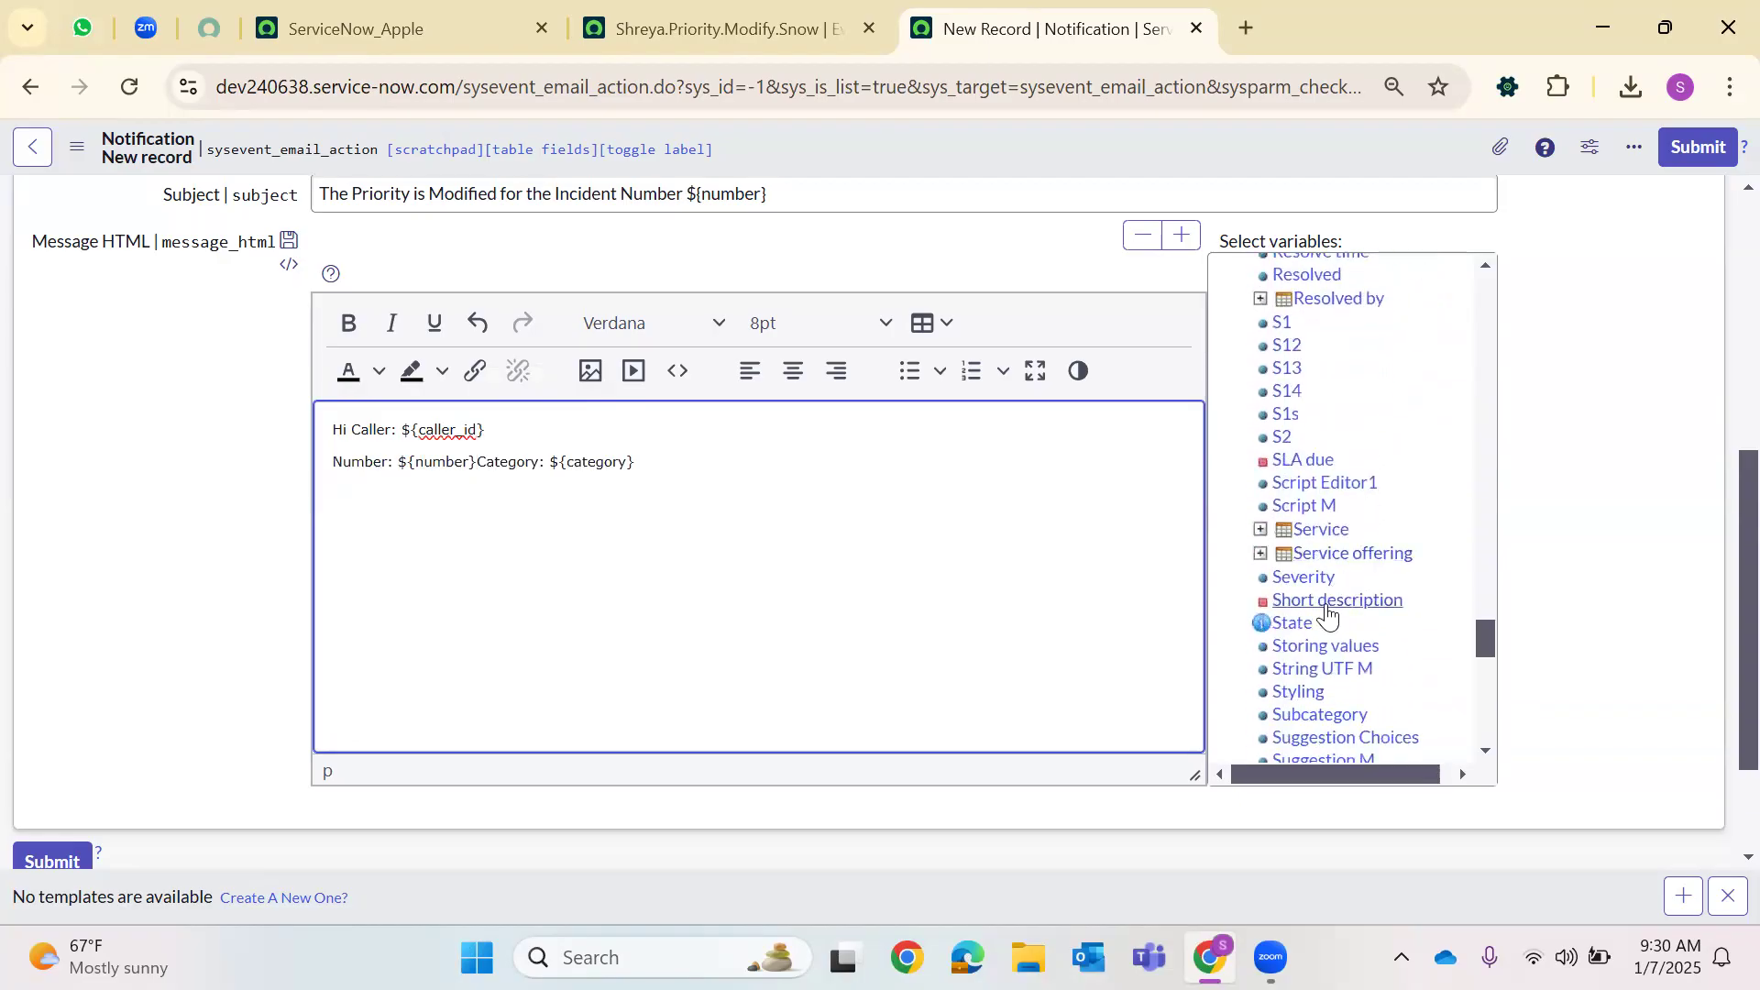
pyautogui.click(1320, 605)
pyautogui.click(1293, 623)
pyautogui.scroll(-1, 1301, 624)
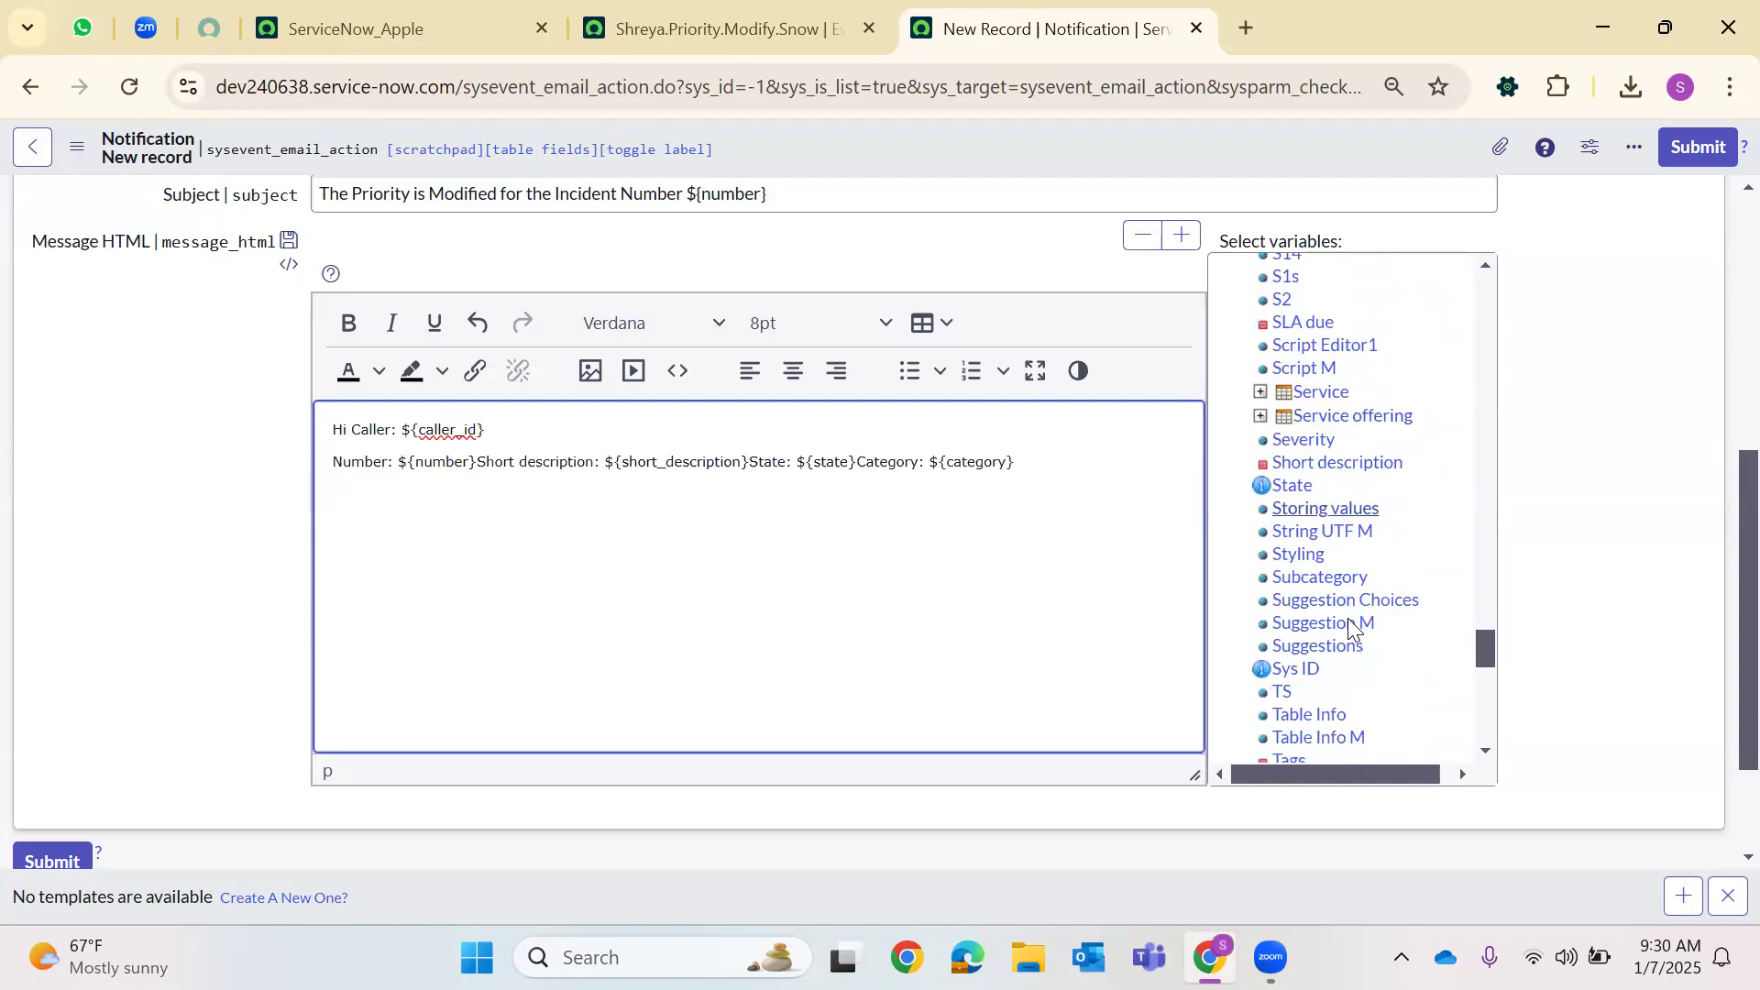
pyautogui.click(1311, 579)
pyautogui.scroll(-3, 1350, 629)
pyautogui.scroll(-6, 1347, 632)
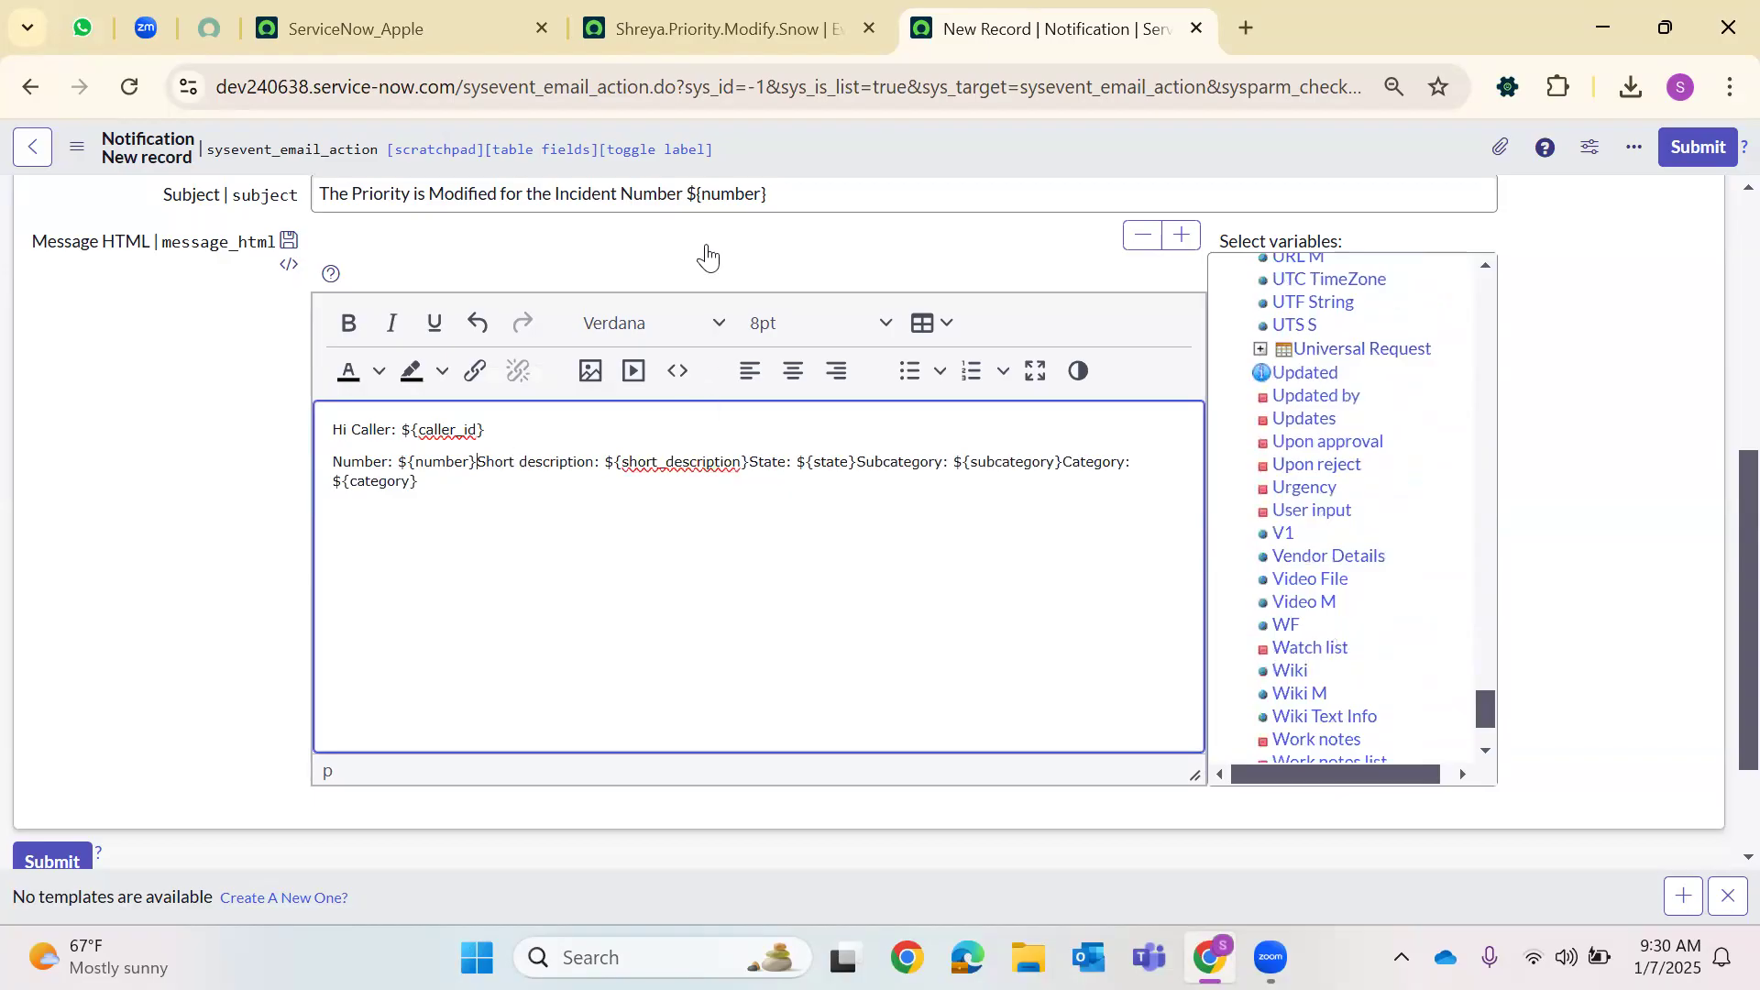
# Find the System Definition Business Rules module and open its list in a separate browser tab
pyautogui.hotkey('ctrl', 'shift', 'Tab')
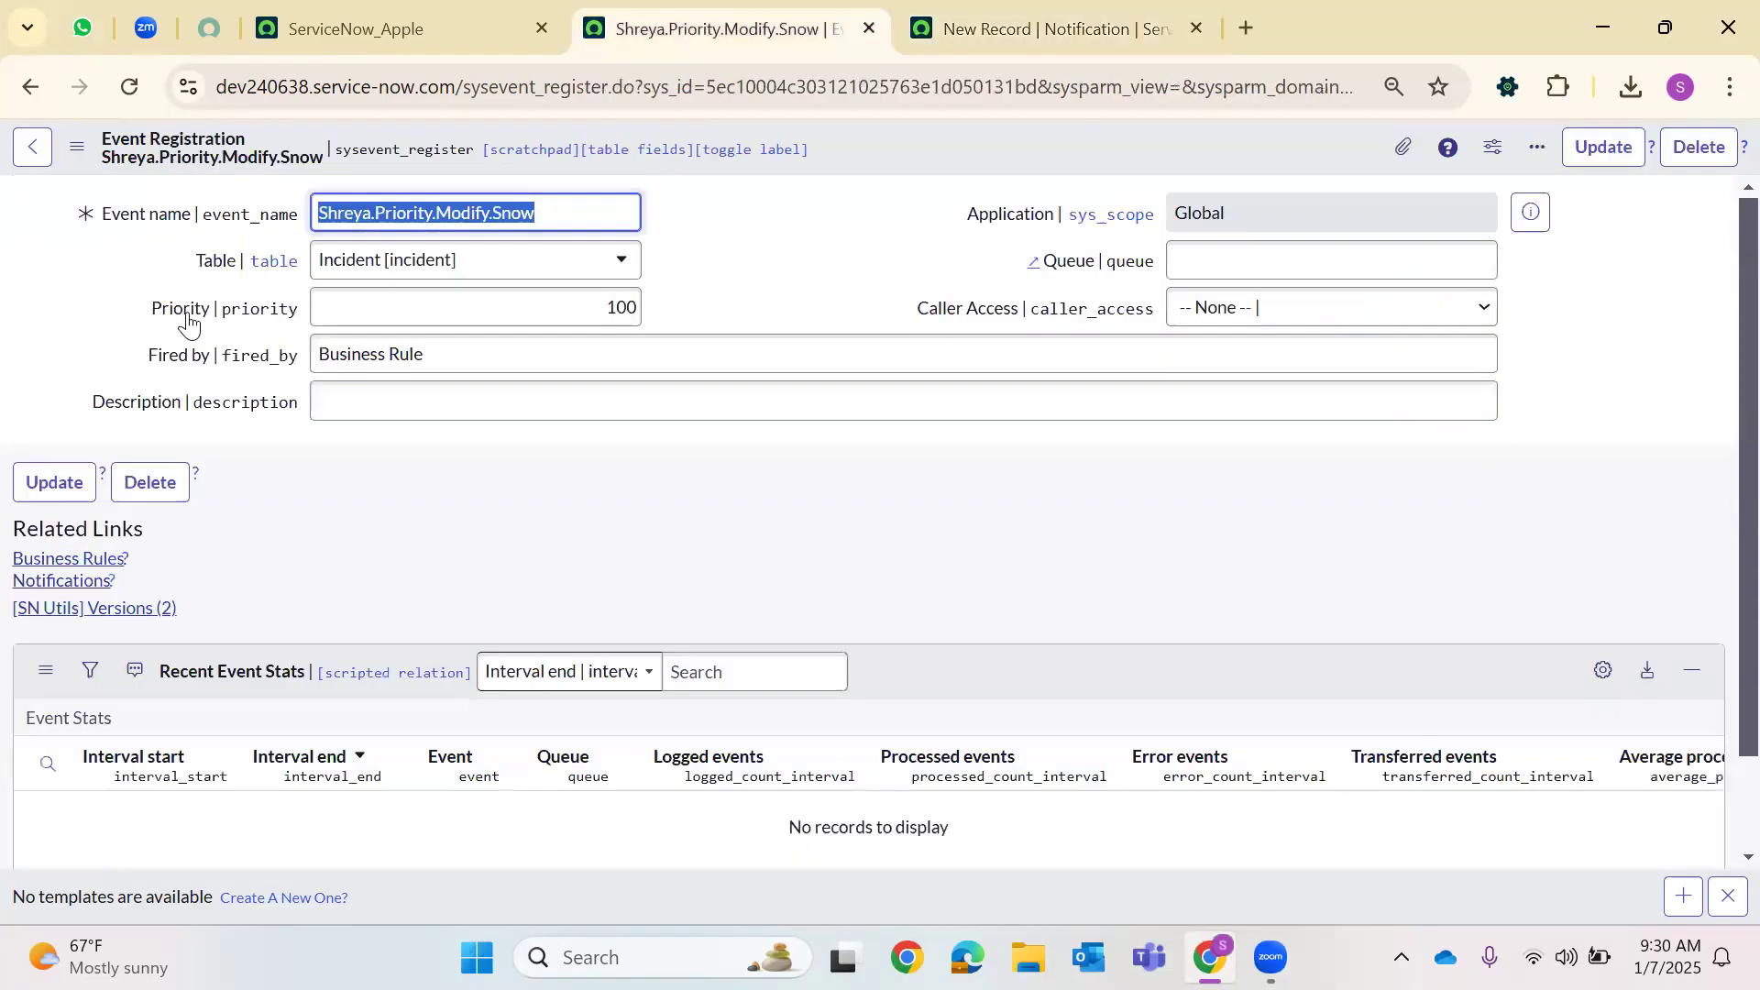
pyautogui.hotkey('ctrl', 'shift', 'Tab')
pyautogui.hotkey('ctrl', 'alt', 'a')
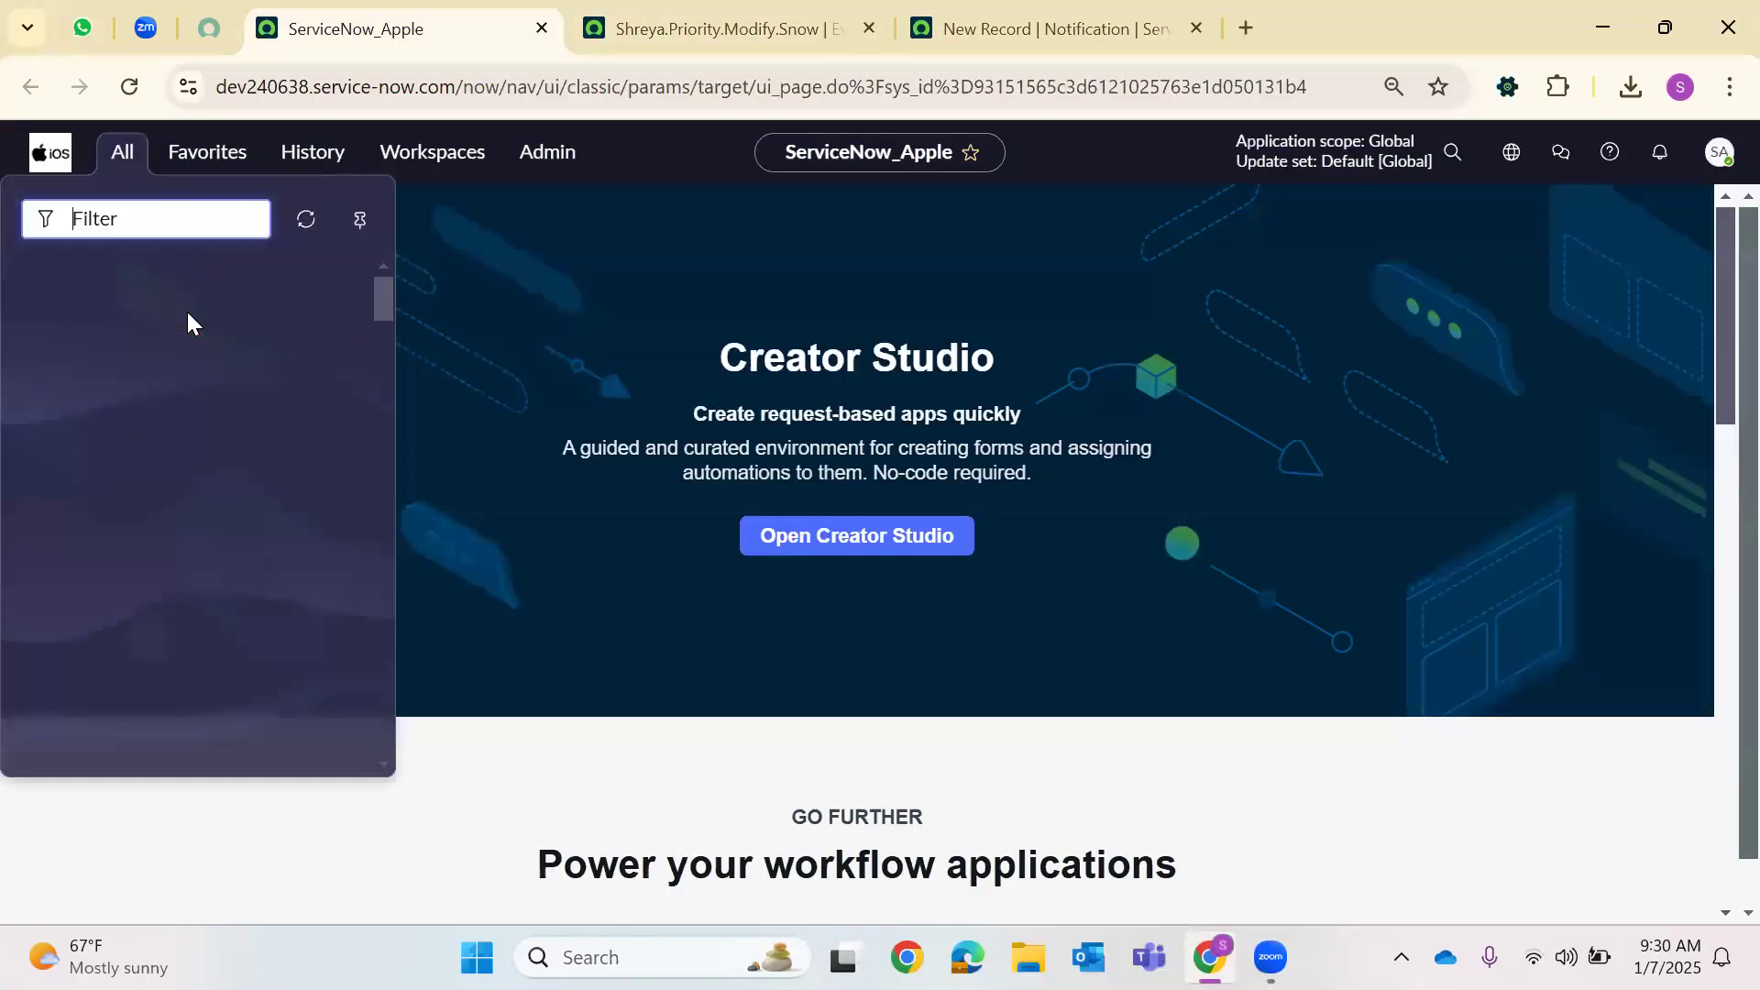
pyautogui.write('Business Rules')
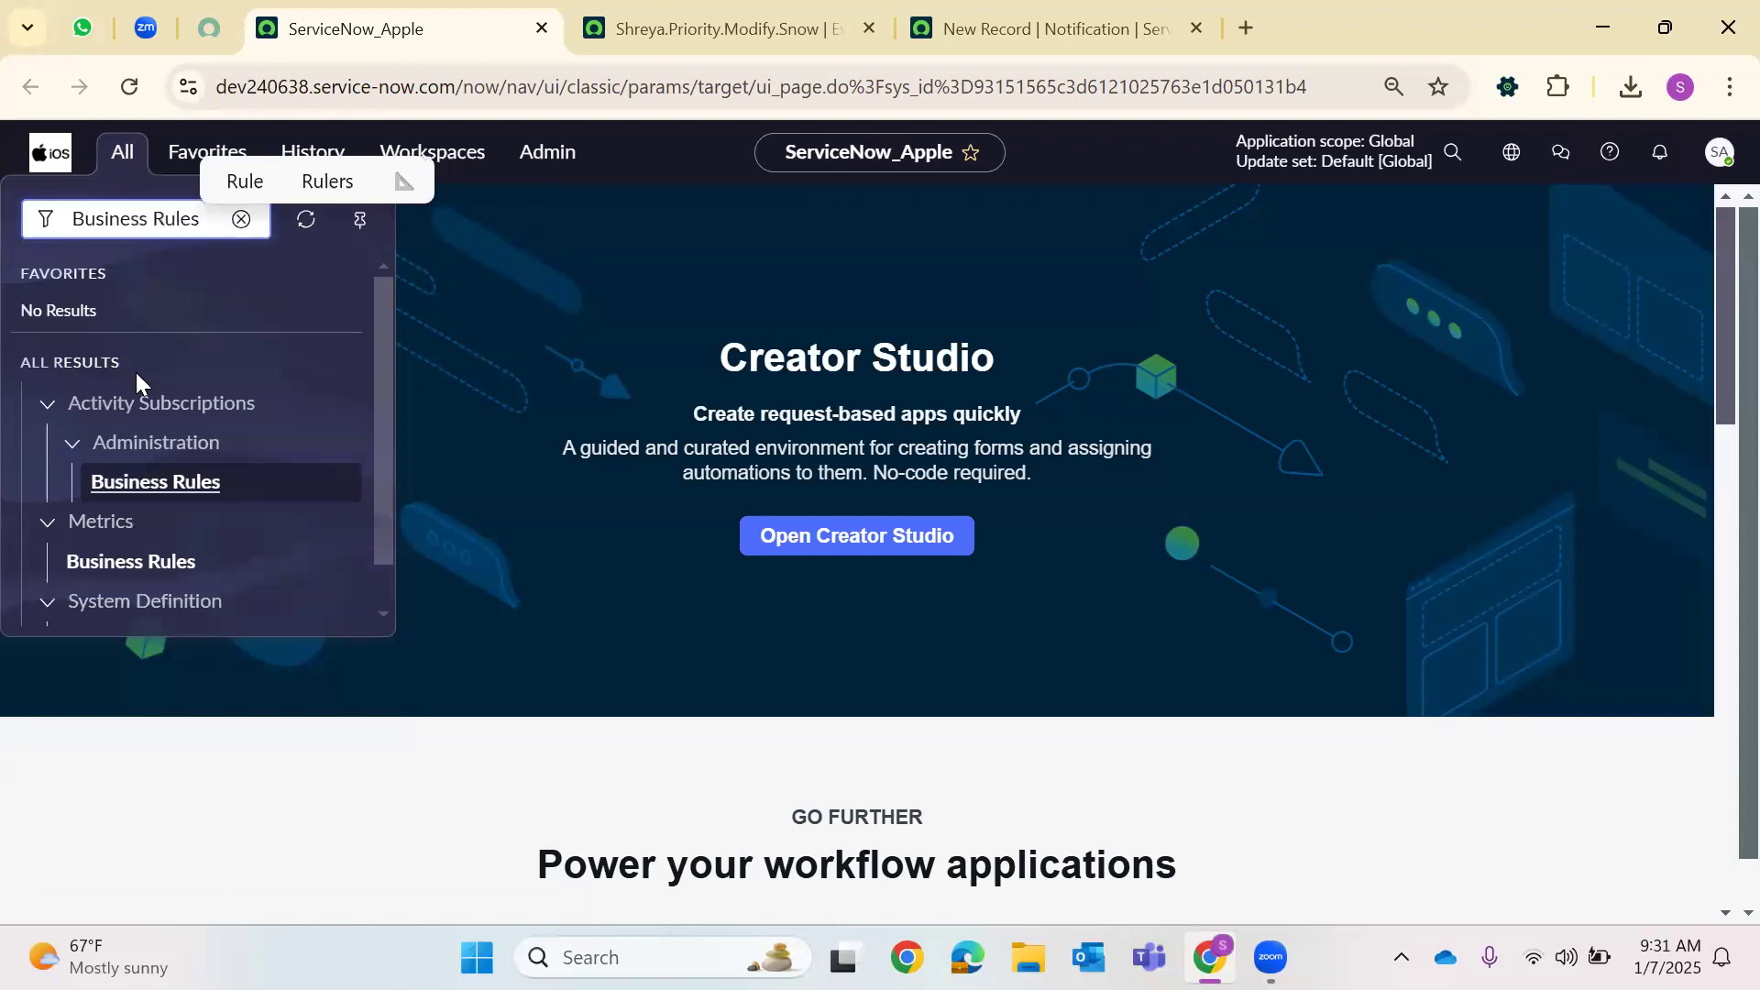
pyautogui.press('Down')
pyautogui.press('Down')
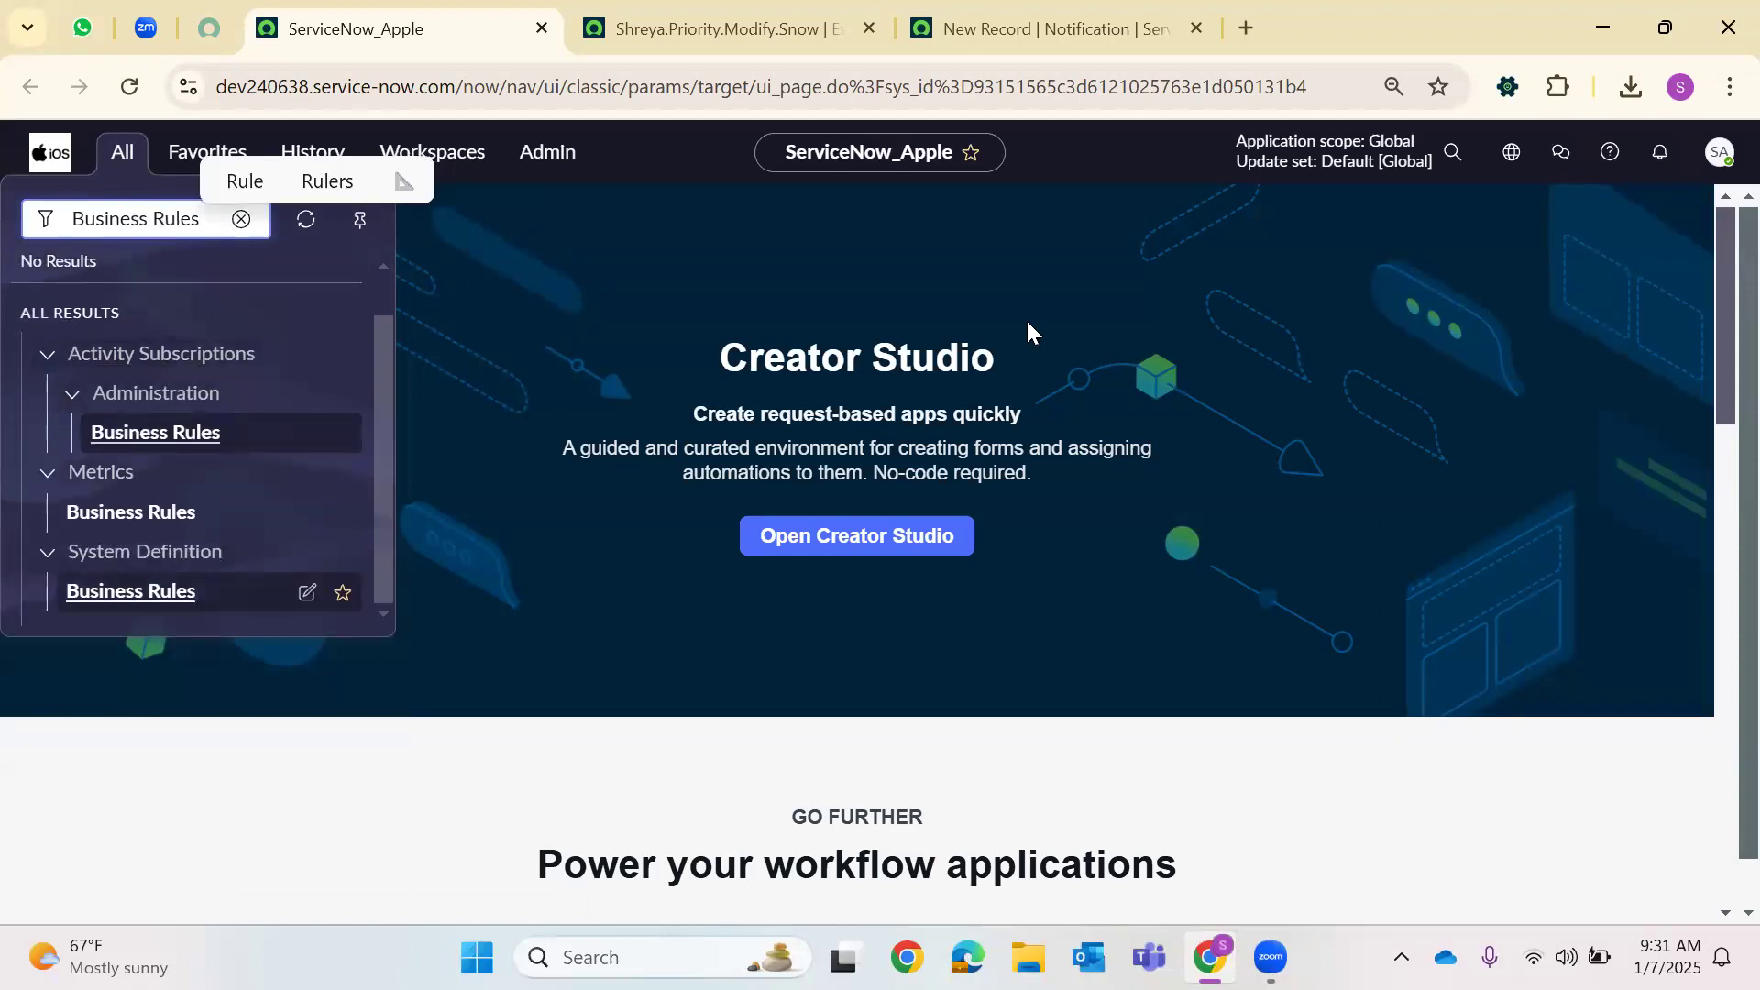
pyautogui.hotkey('shift', 'F10')
pyautogui.press('Return')
pyautogui.click(1270, 29)
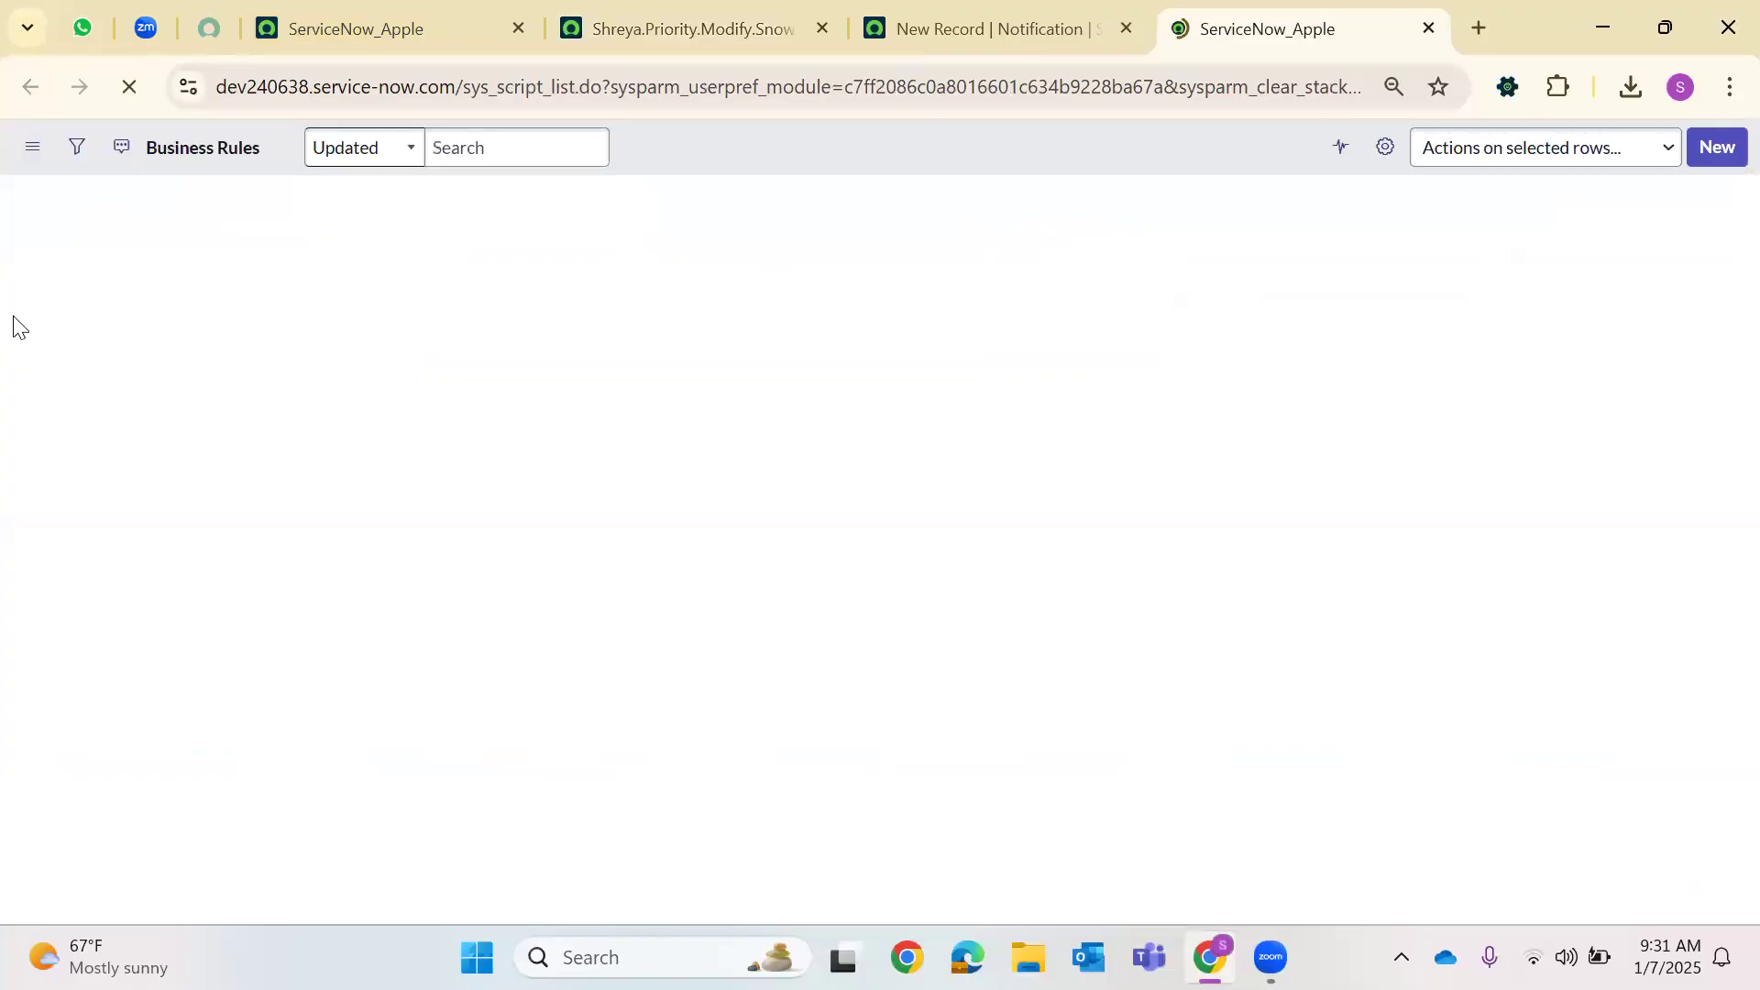
# Open the existing Incident.Priority.Change.Notify business rule from the list as a reference
pyautogui.click(1516, 173)
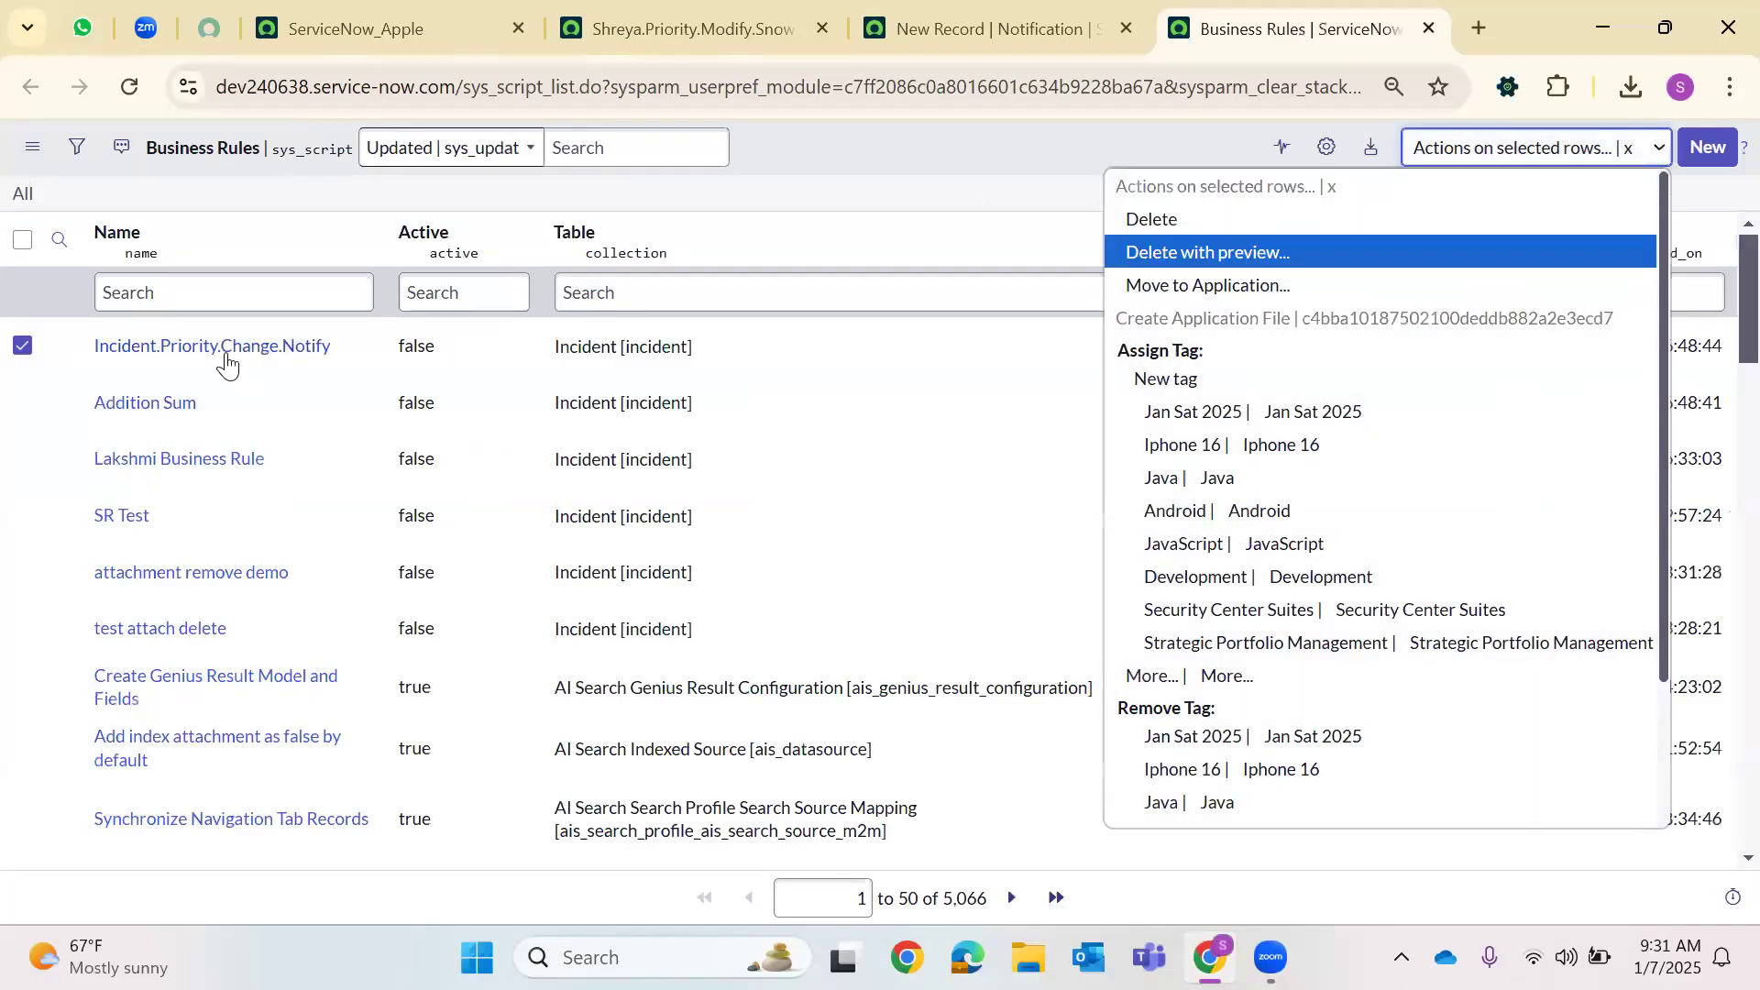
pyautogui.click(894, 454)
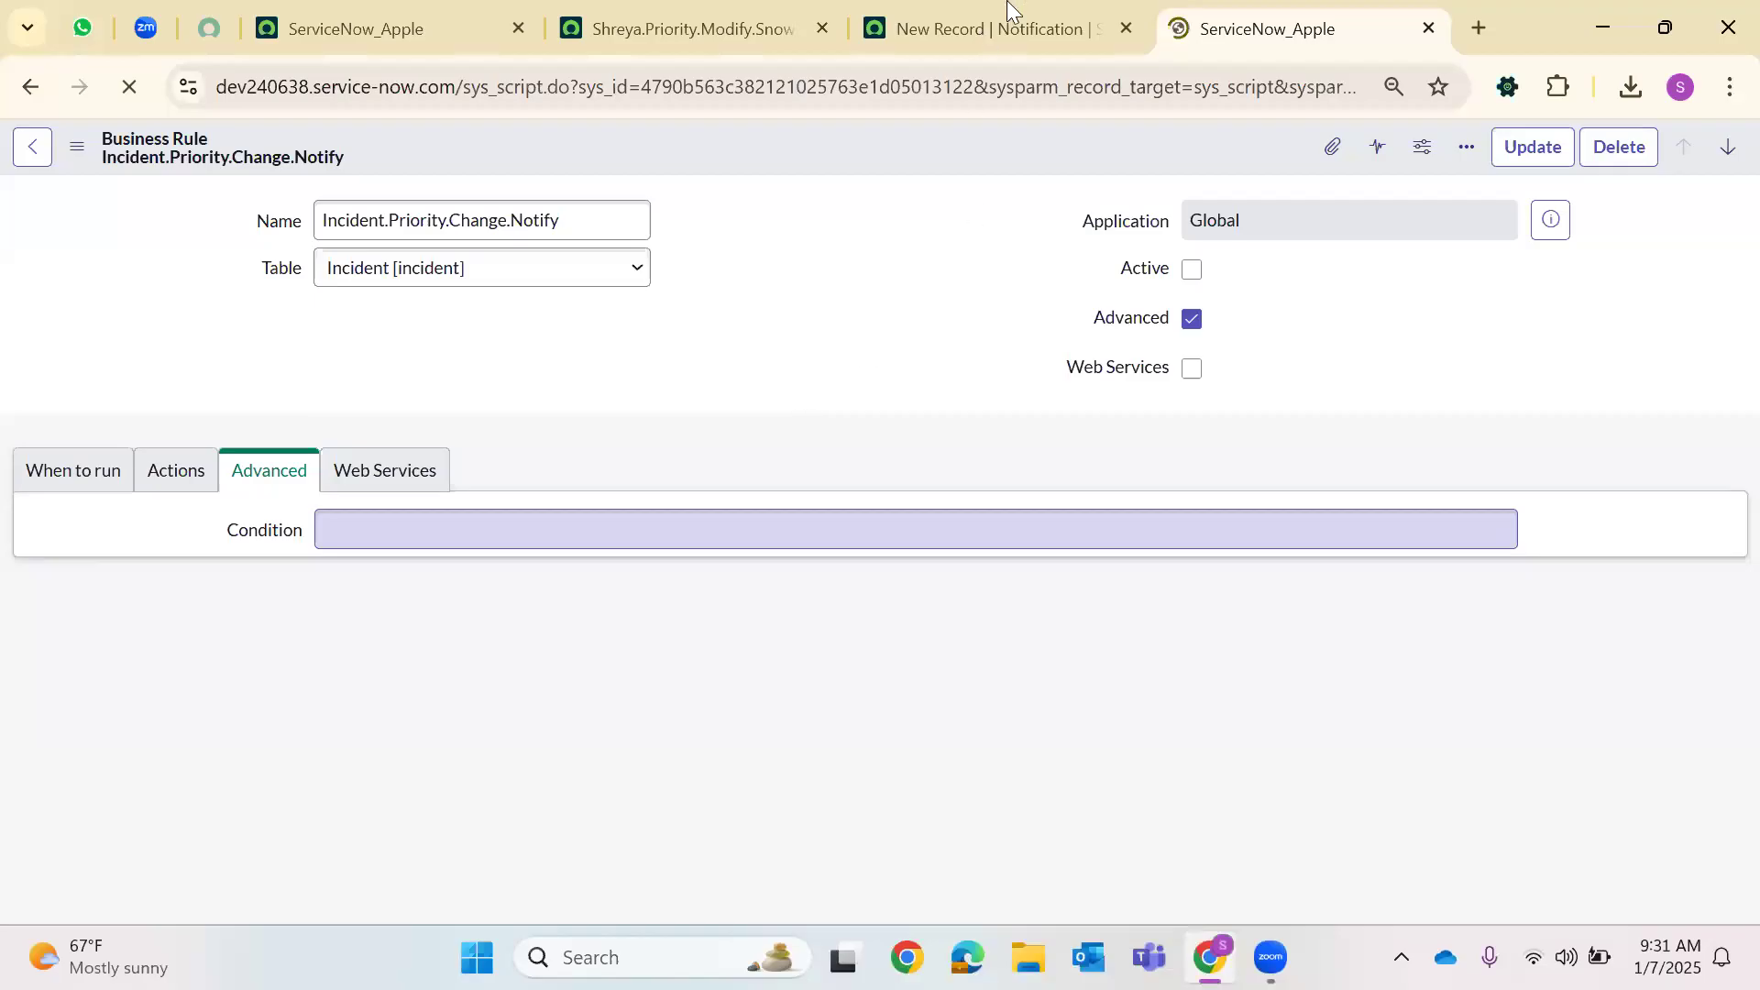
pyautogui.click(986, 28)
pyautogui.hotkey('ctrl', 'Tab')
pyautogui.click(1009, 28)
pyautogui.click(1237, 27)
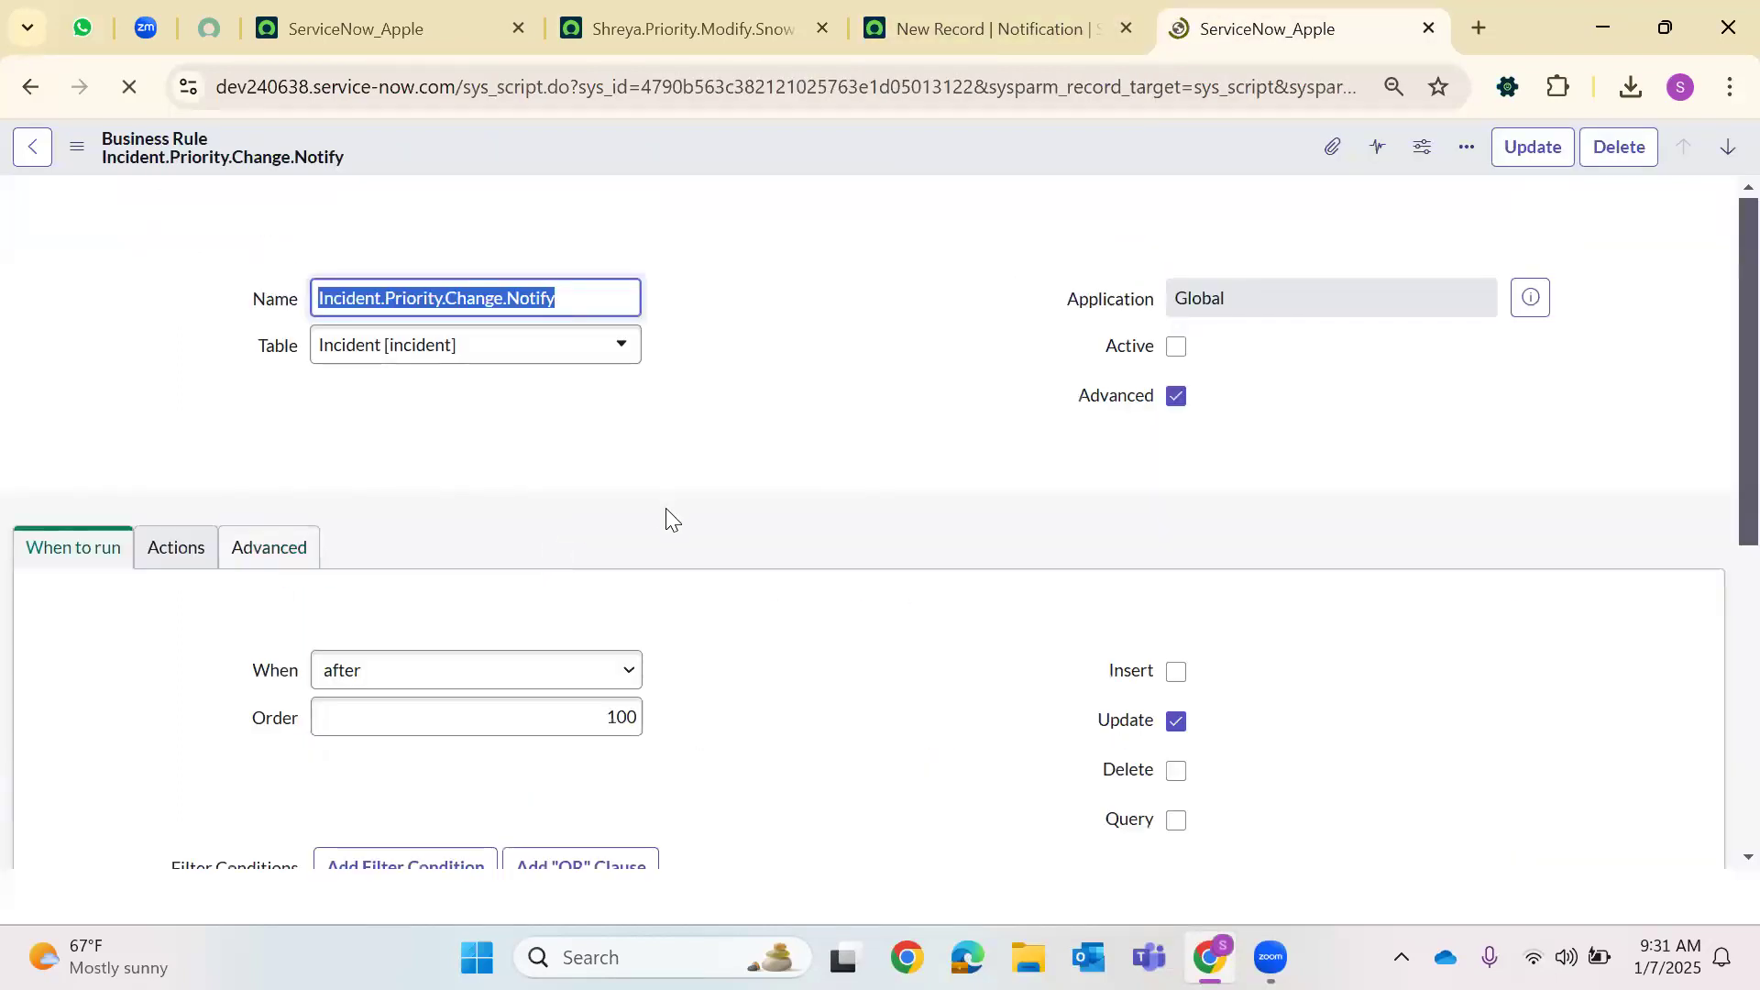
# Review the reference rule's run timing, actions and advanced script, including its priority check and gs.eventQueue call
pyautogui.scroll(-4, 665, 508)
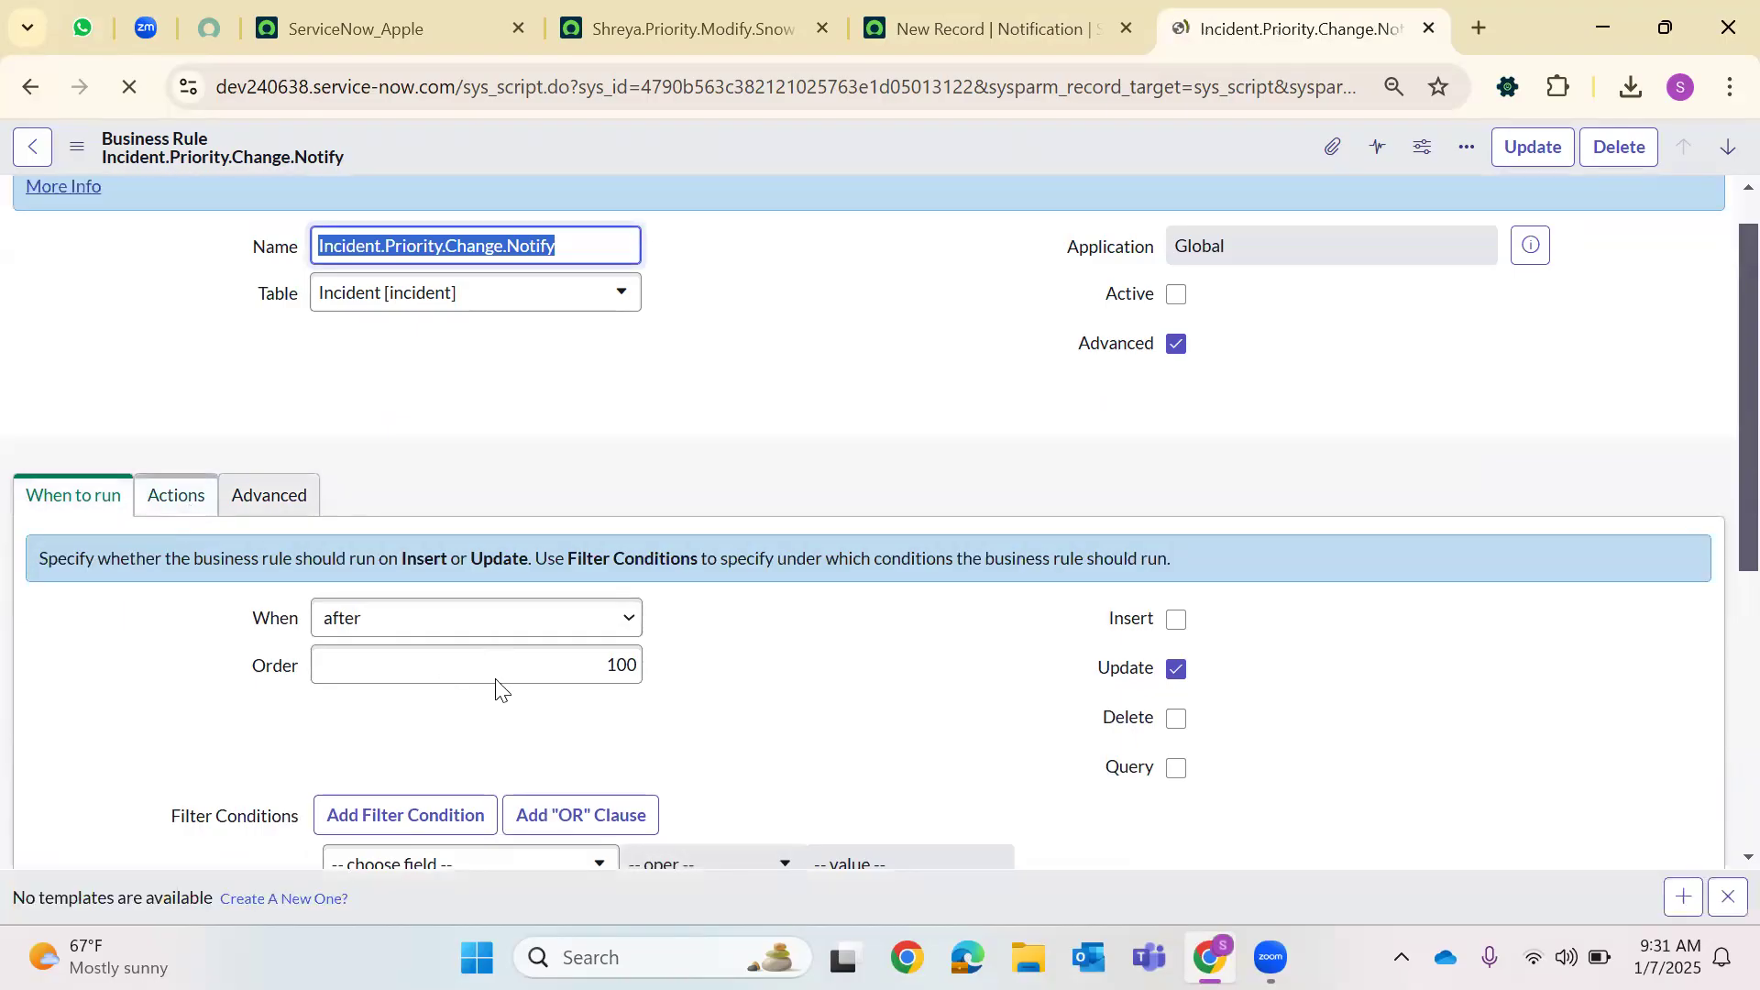
pyautogui.click(176, 495)
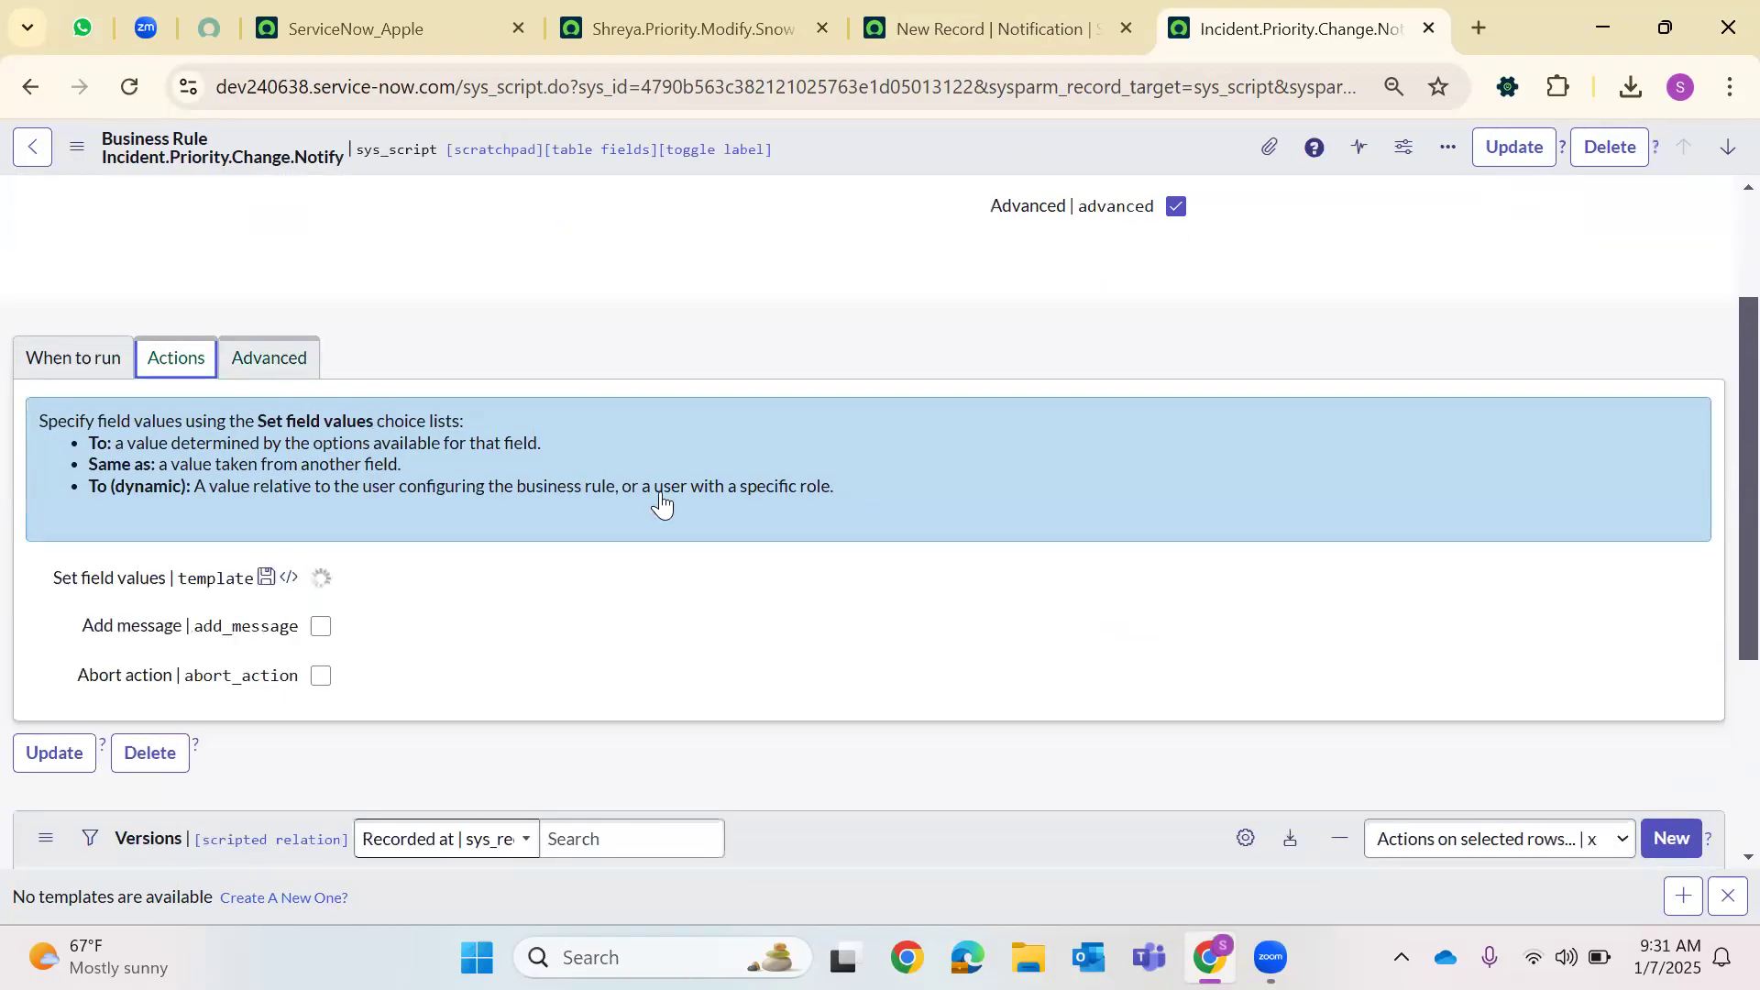
pyautogui.press('Right')
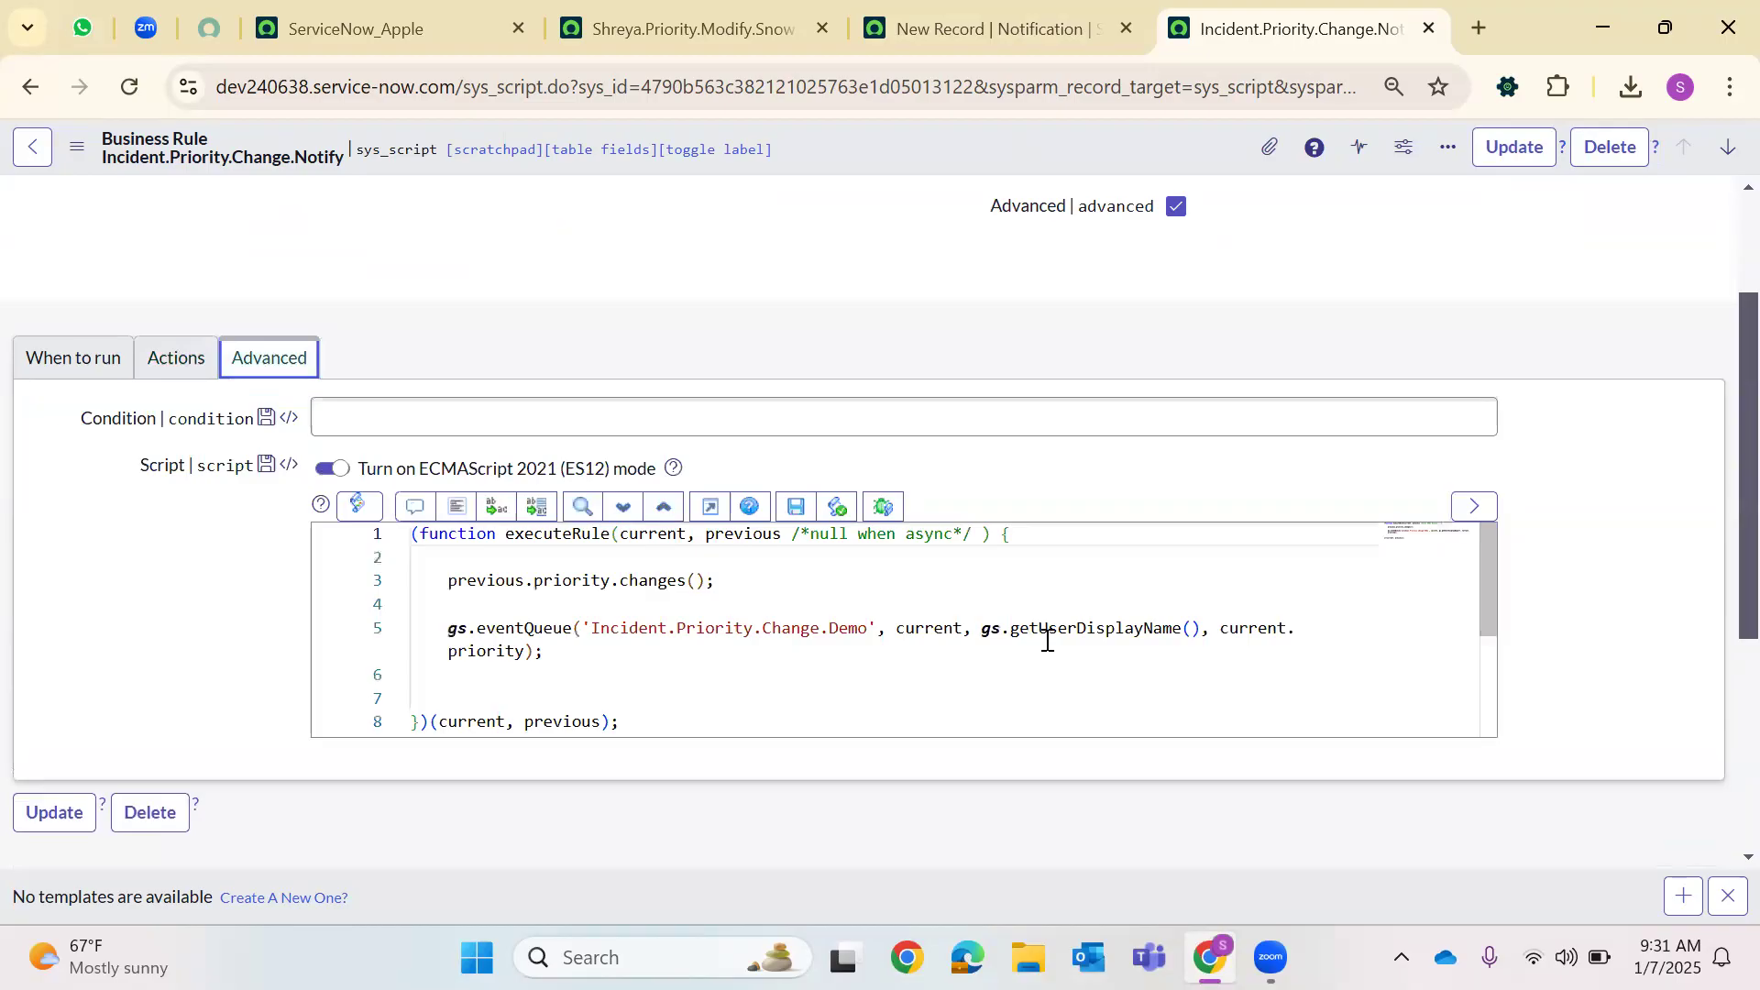
pyautogui.moveTo(547, 653); pyautogui.dragTo(725, 581)
pyautogui.click(459, 581)
pyautogui.click(758, 648)
pyautogui.hotkey('ctrl', 's')
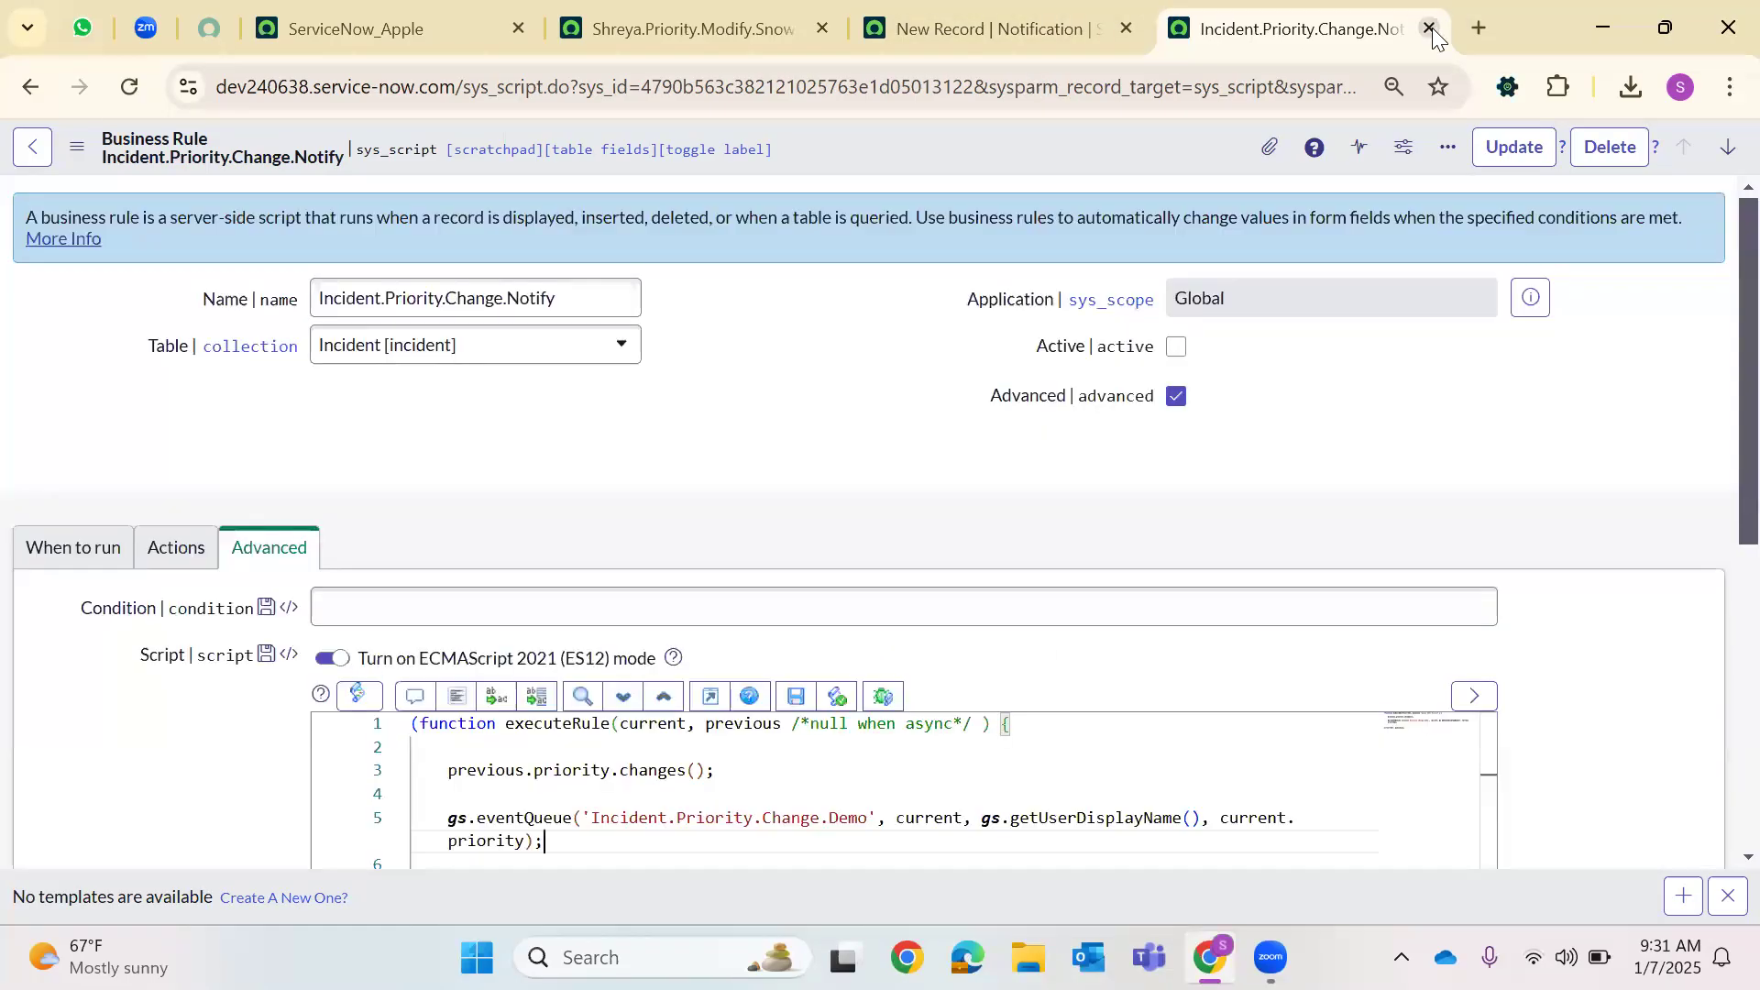
# Close the reference rule, reopen the Business Rules list in a separate tab and start a new business rule record
pyautogui.middleClick(1214, 37)
pyautogui.hotkey('ctrl', 't')
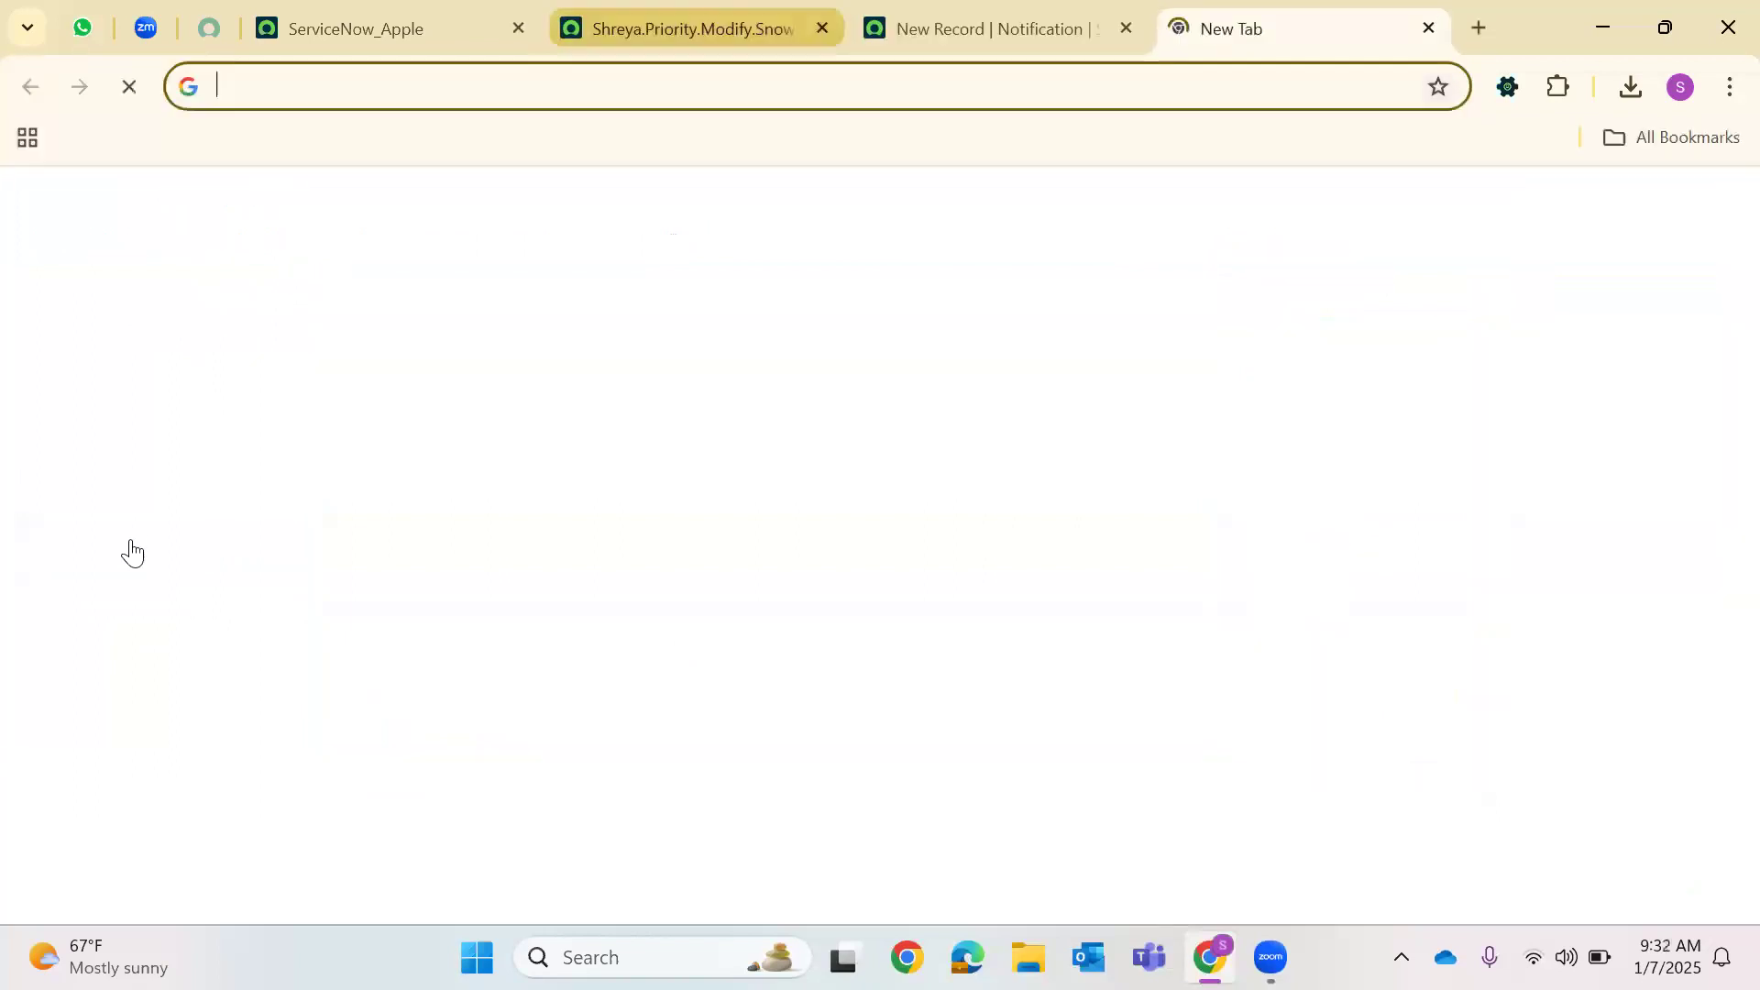
pyautogui.hotkey('ctrl', 'shift', 'Tab')
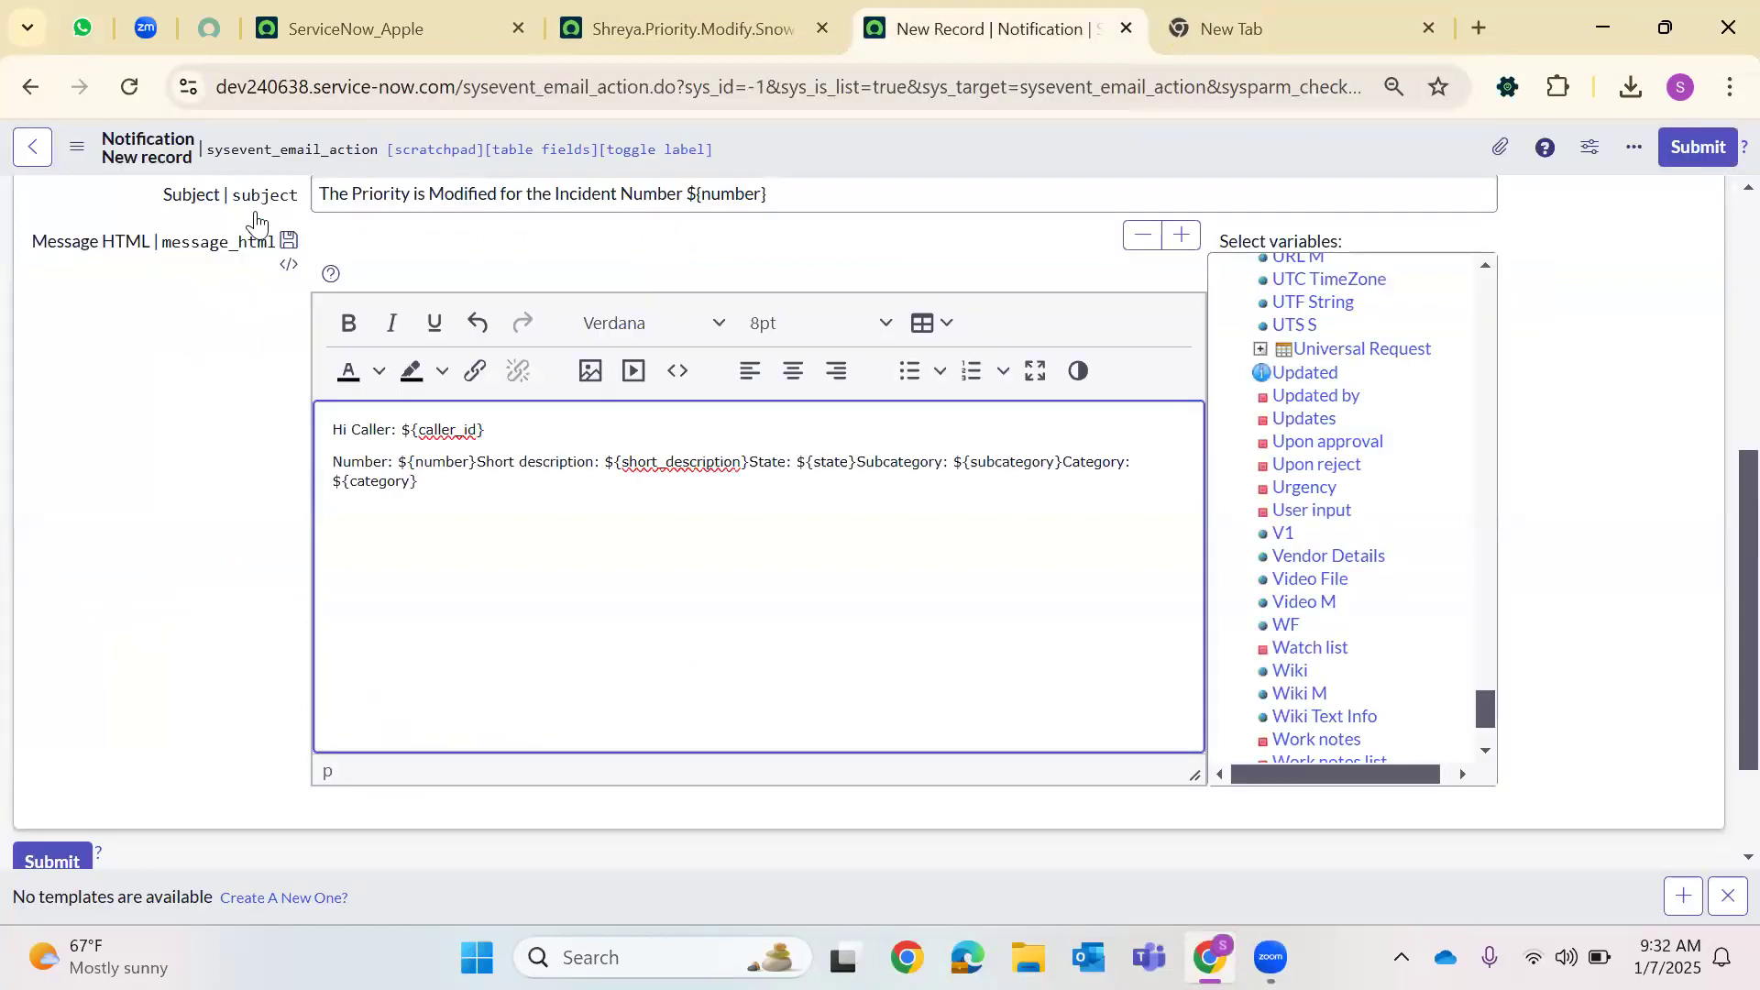
pyautogui.hotkey('ctrl', 'shift', 'Tab')
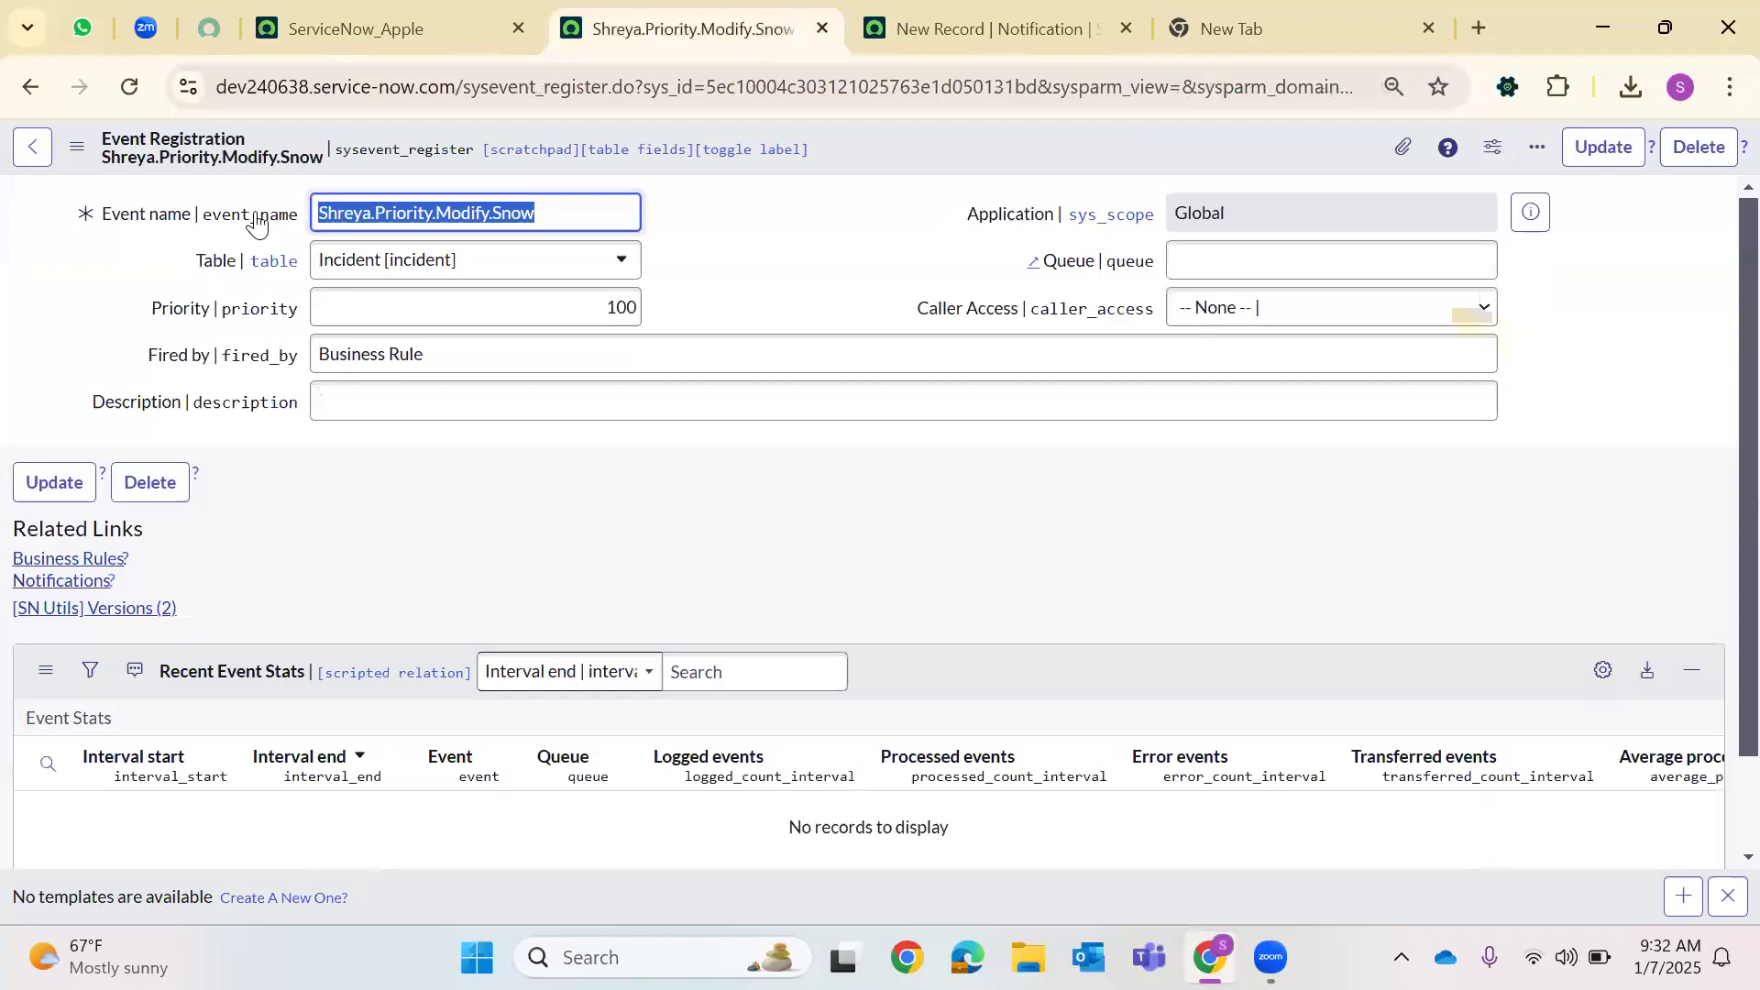
pyautogui.hotkey('ctrl', 'shift', 'Tab')
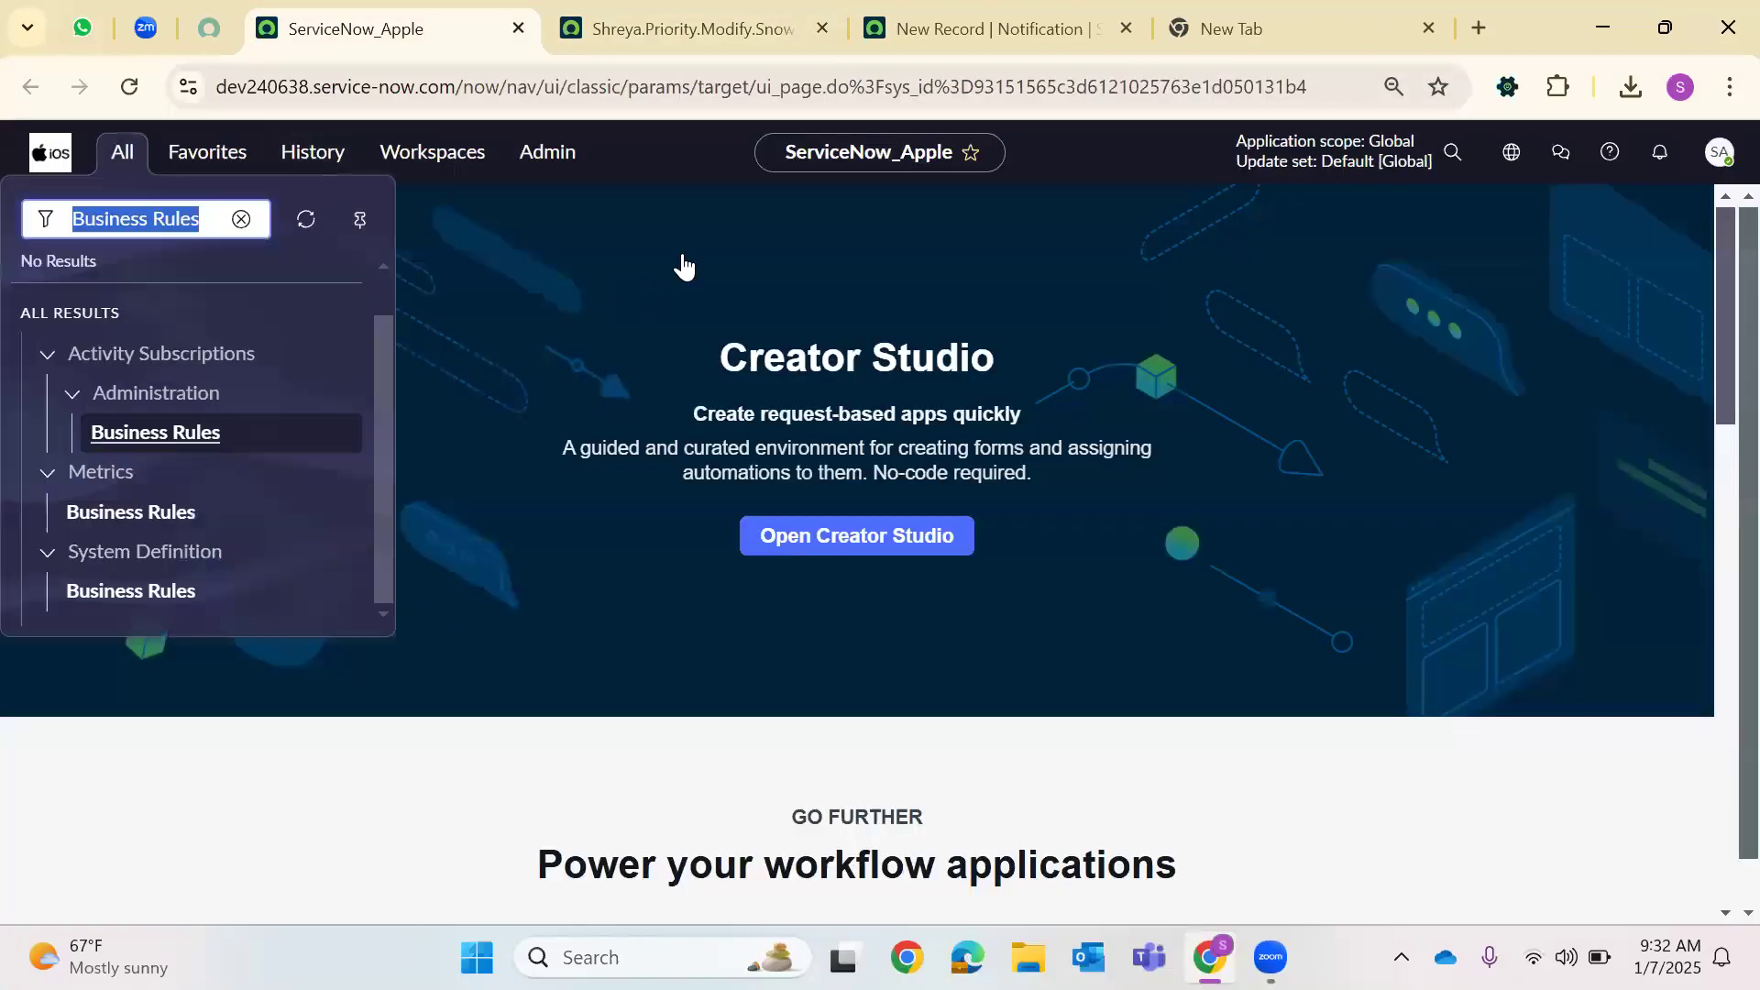
pyautogui.hotkey('ctrl', 'Tab')
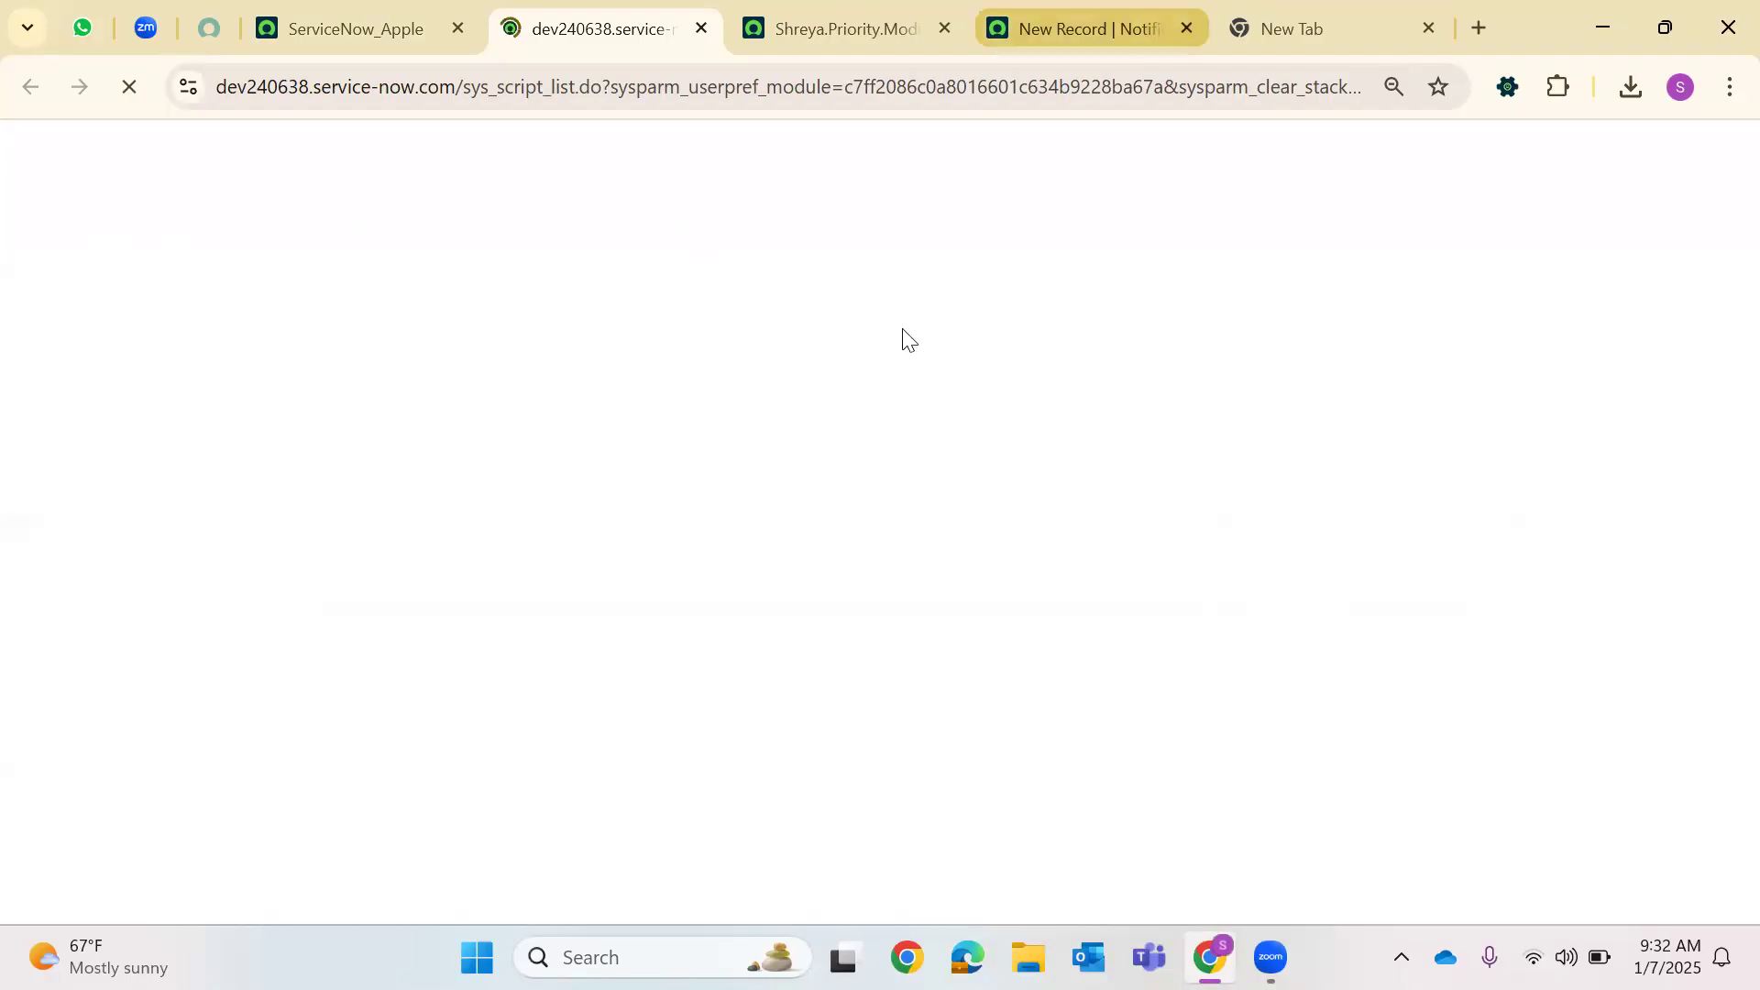
pyautogui.click(1089, 29)
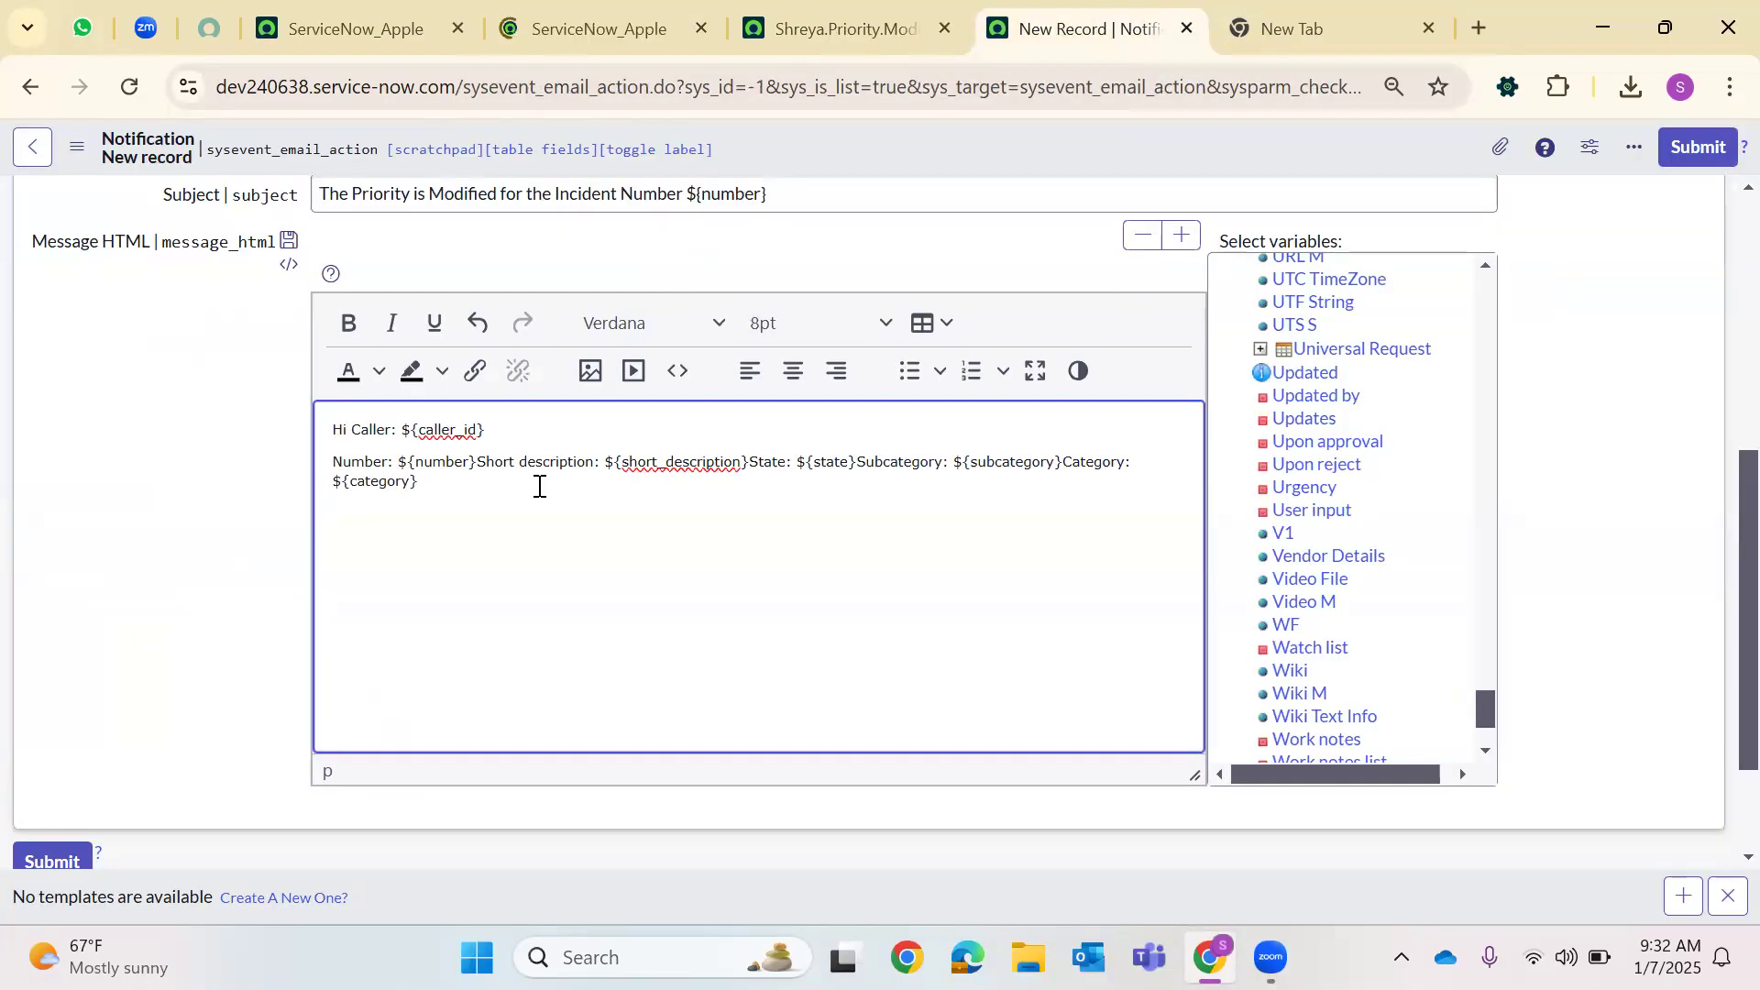
pyautogui.hotkey('ctrl', 'shift', 'Tab')
pyautogui.hotkey('ctrl', 'shift', 'Tab')
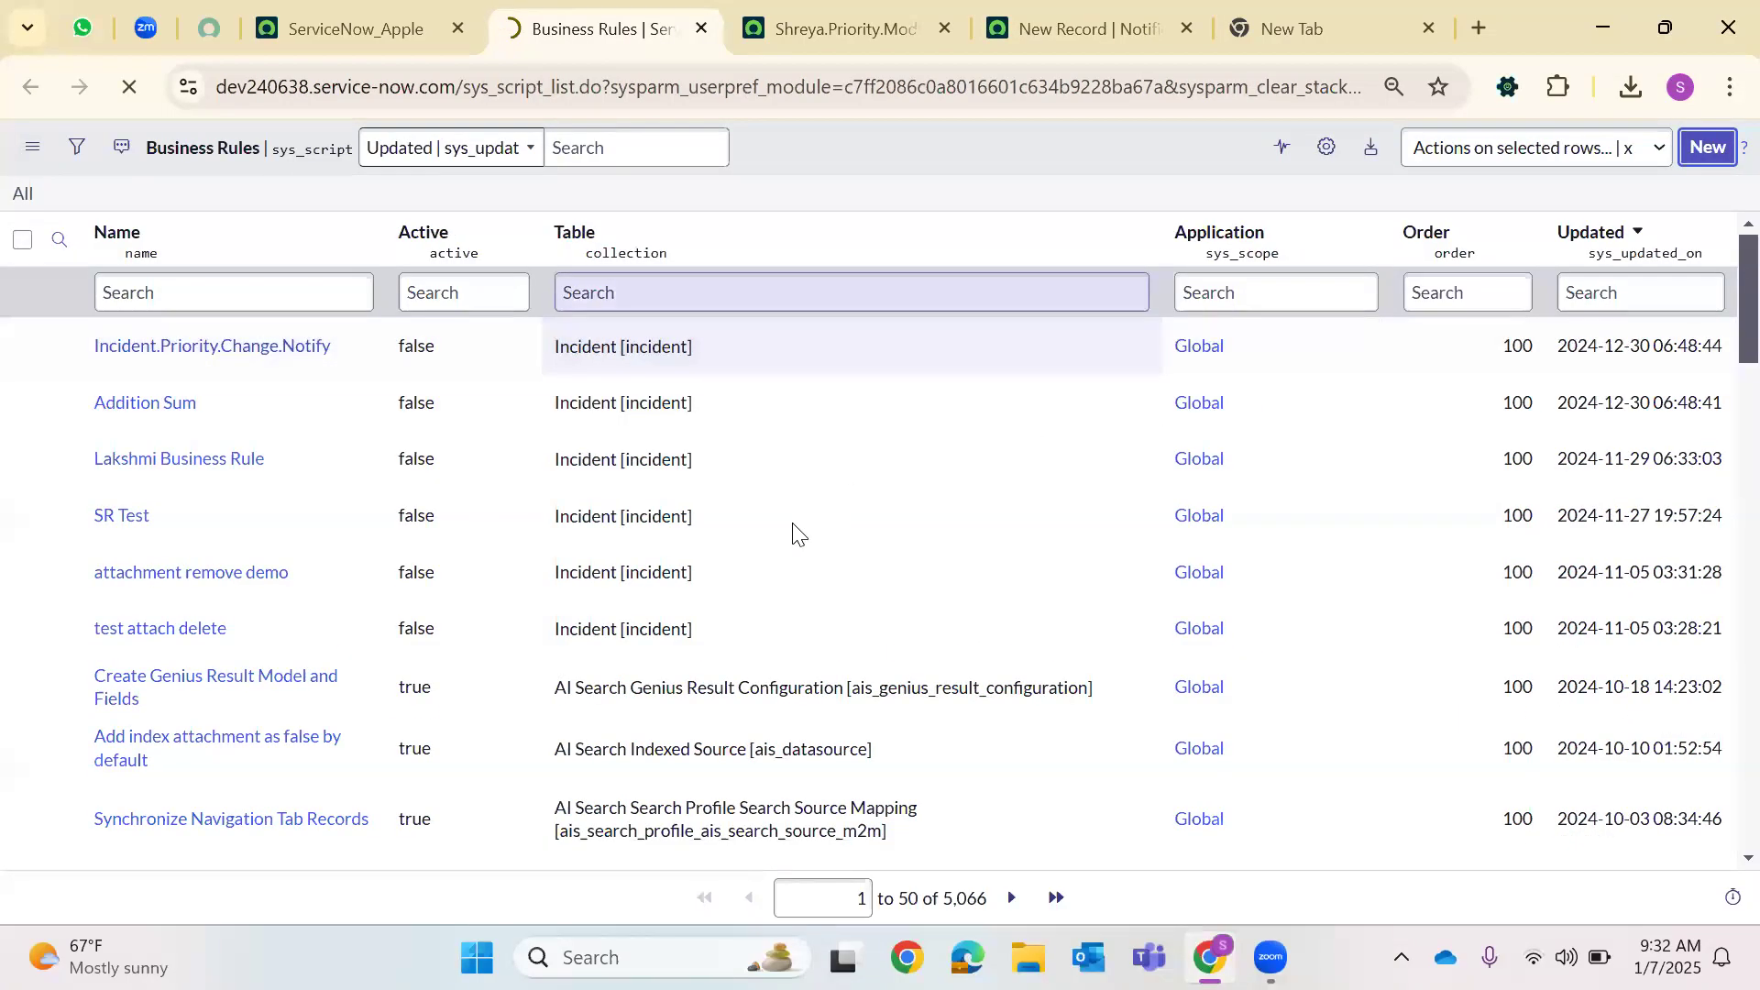
# Save the event registration and pin its browser tab, and save the new notification record
pyautogui.hotkey('ctrl', 'Tab')
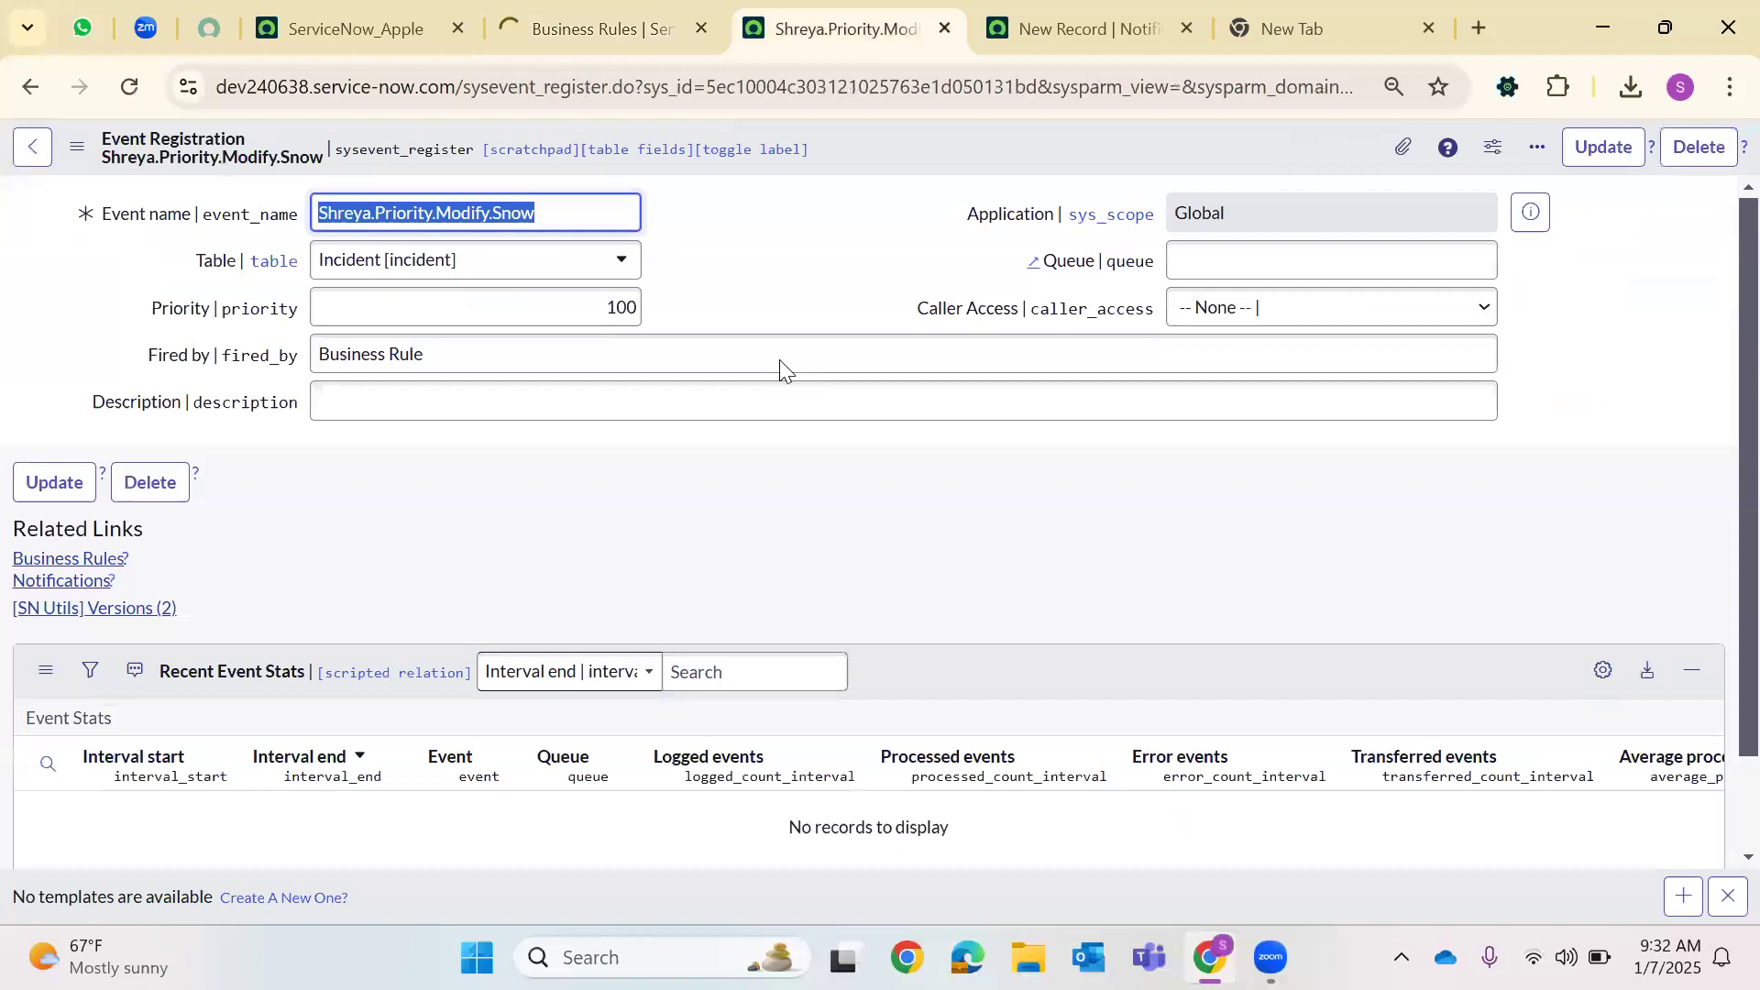
pyautogui.scroll(-1, 779, 359)
pyautogui.scroll(1, 779, 360)
pyautogui.rightClick(887, 141)
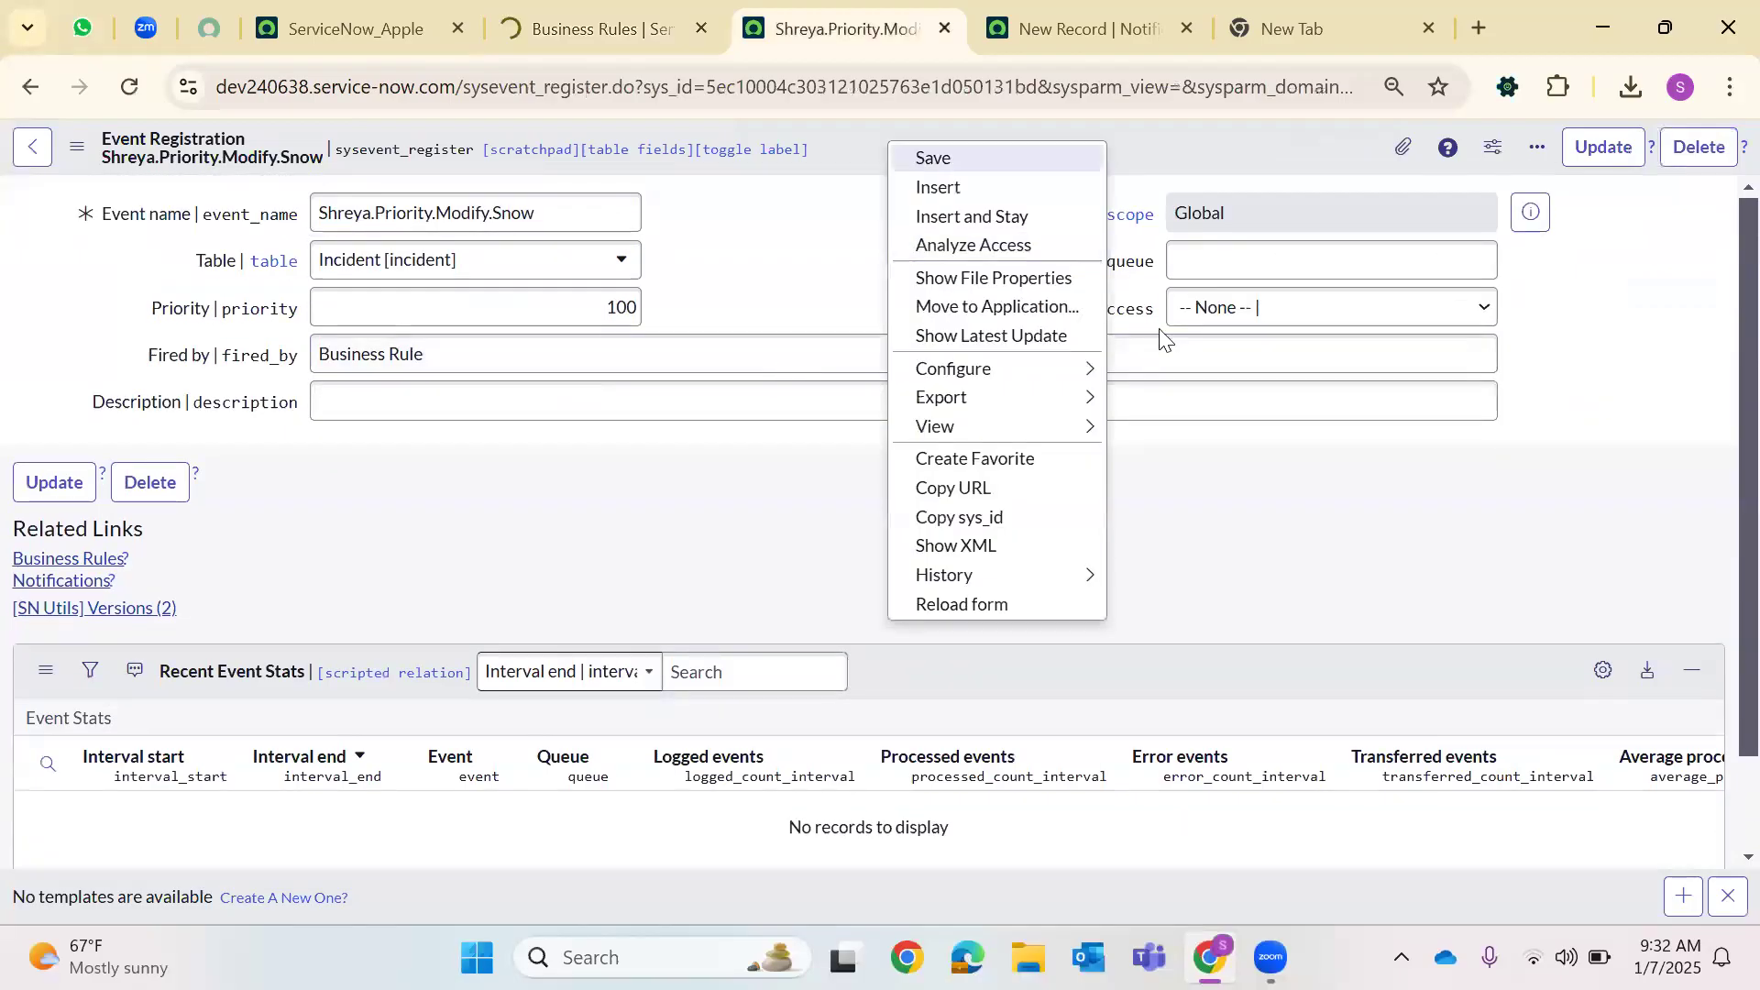
pyautogui.hotkey('ctrl', 's')
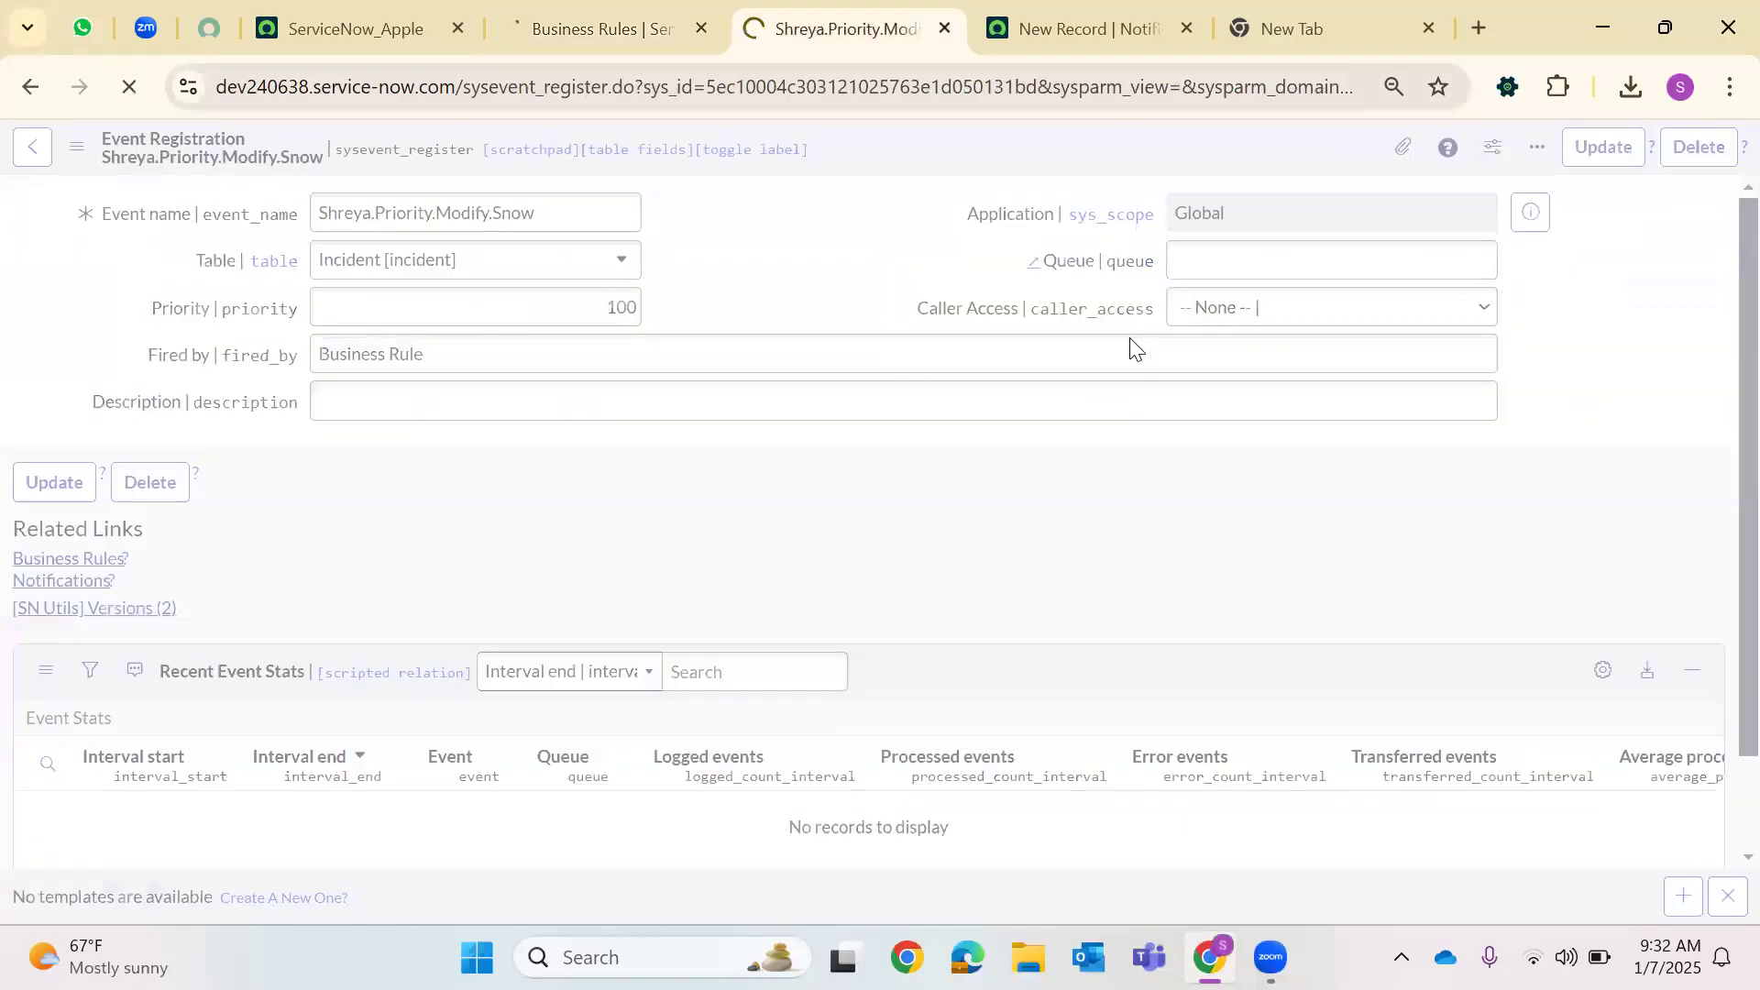
pyautogui.rightClick(883, 29)
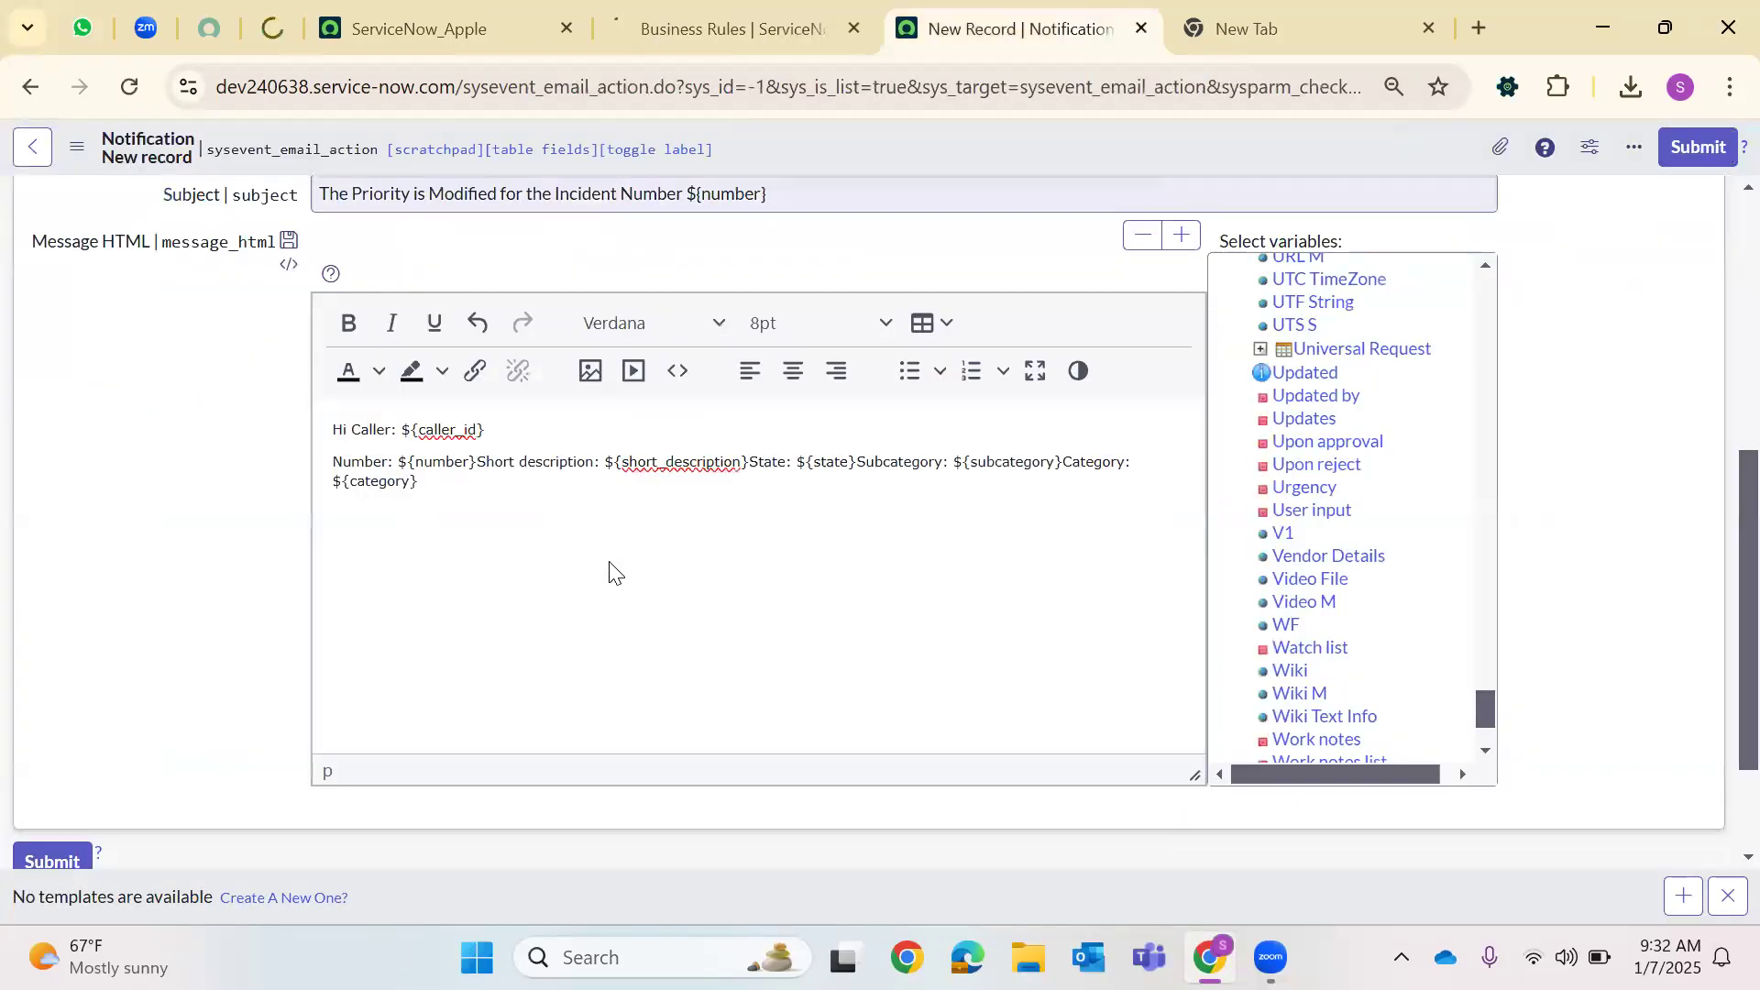
pyautogui.hotkey('ctrl', 'shift', 'Tab')
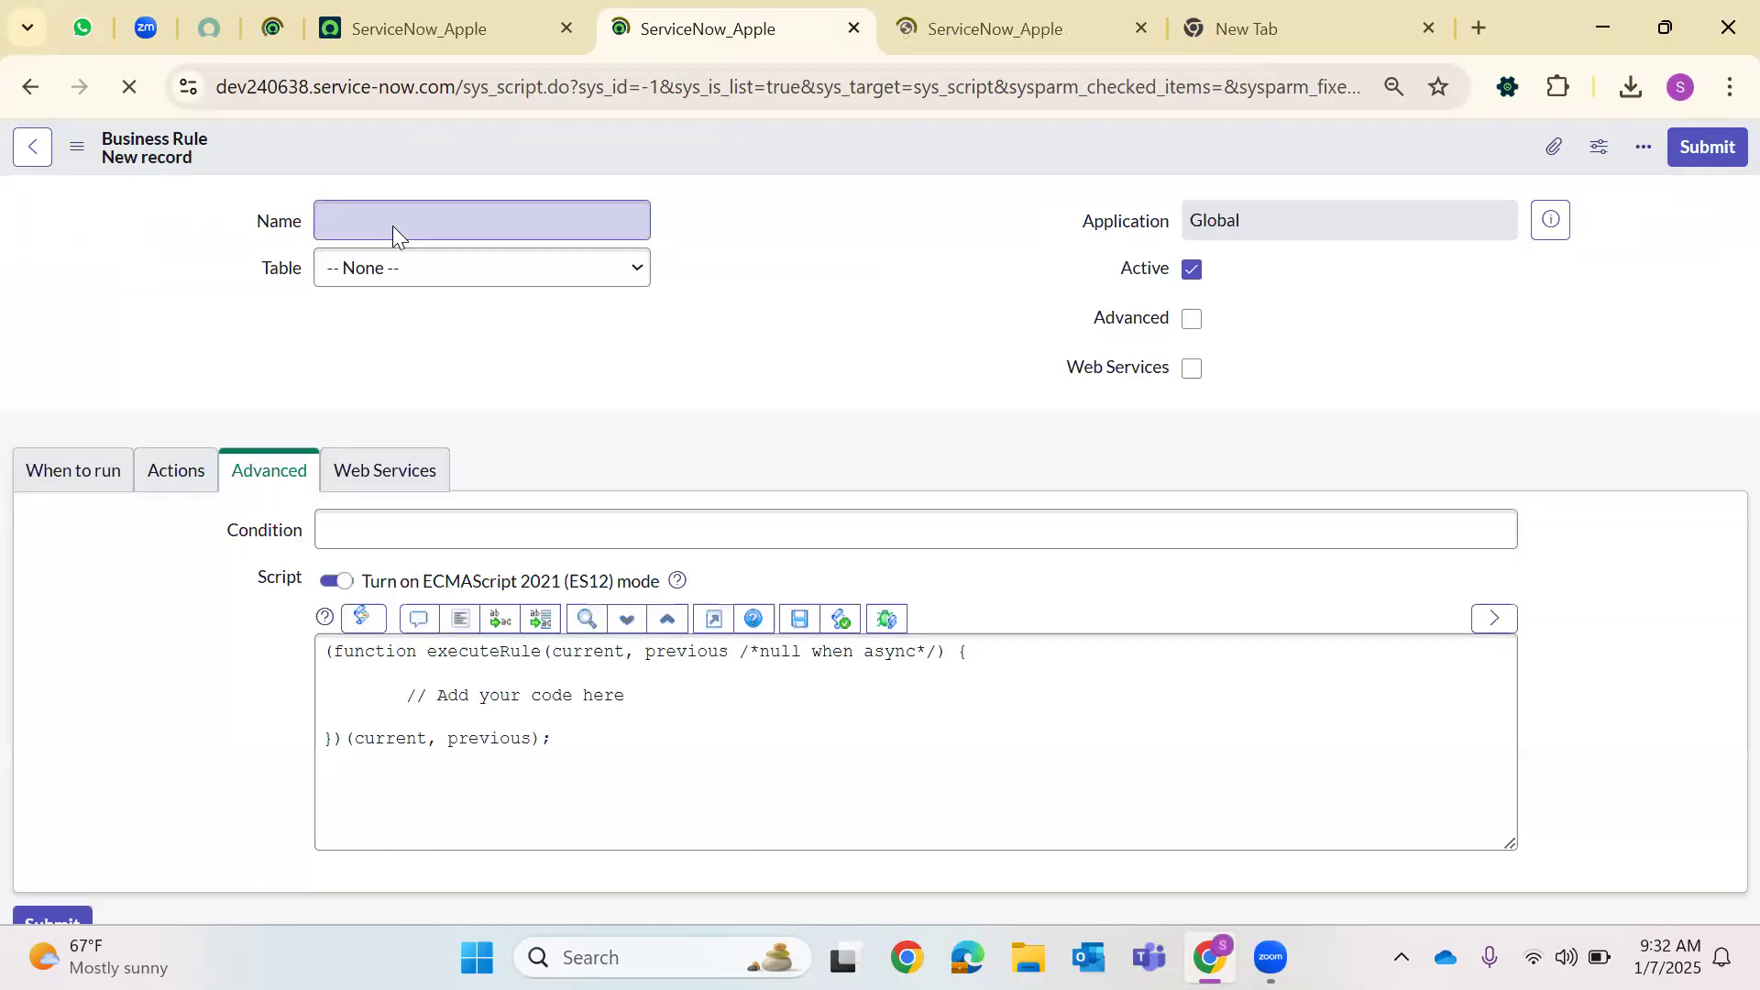
# Name the new business rule Incident.Priority.Modiy and set its table to Incident
pyautogui.write('Incident')
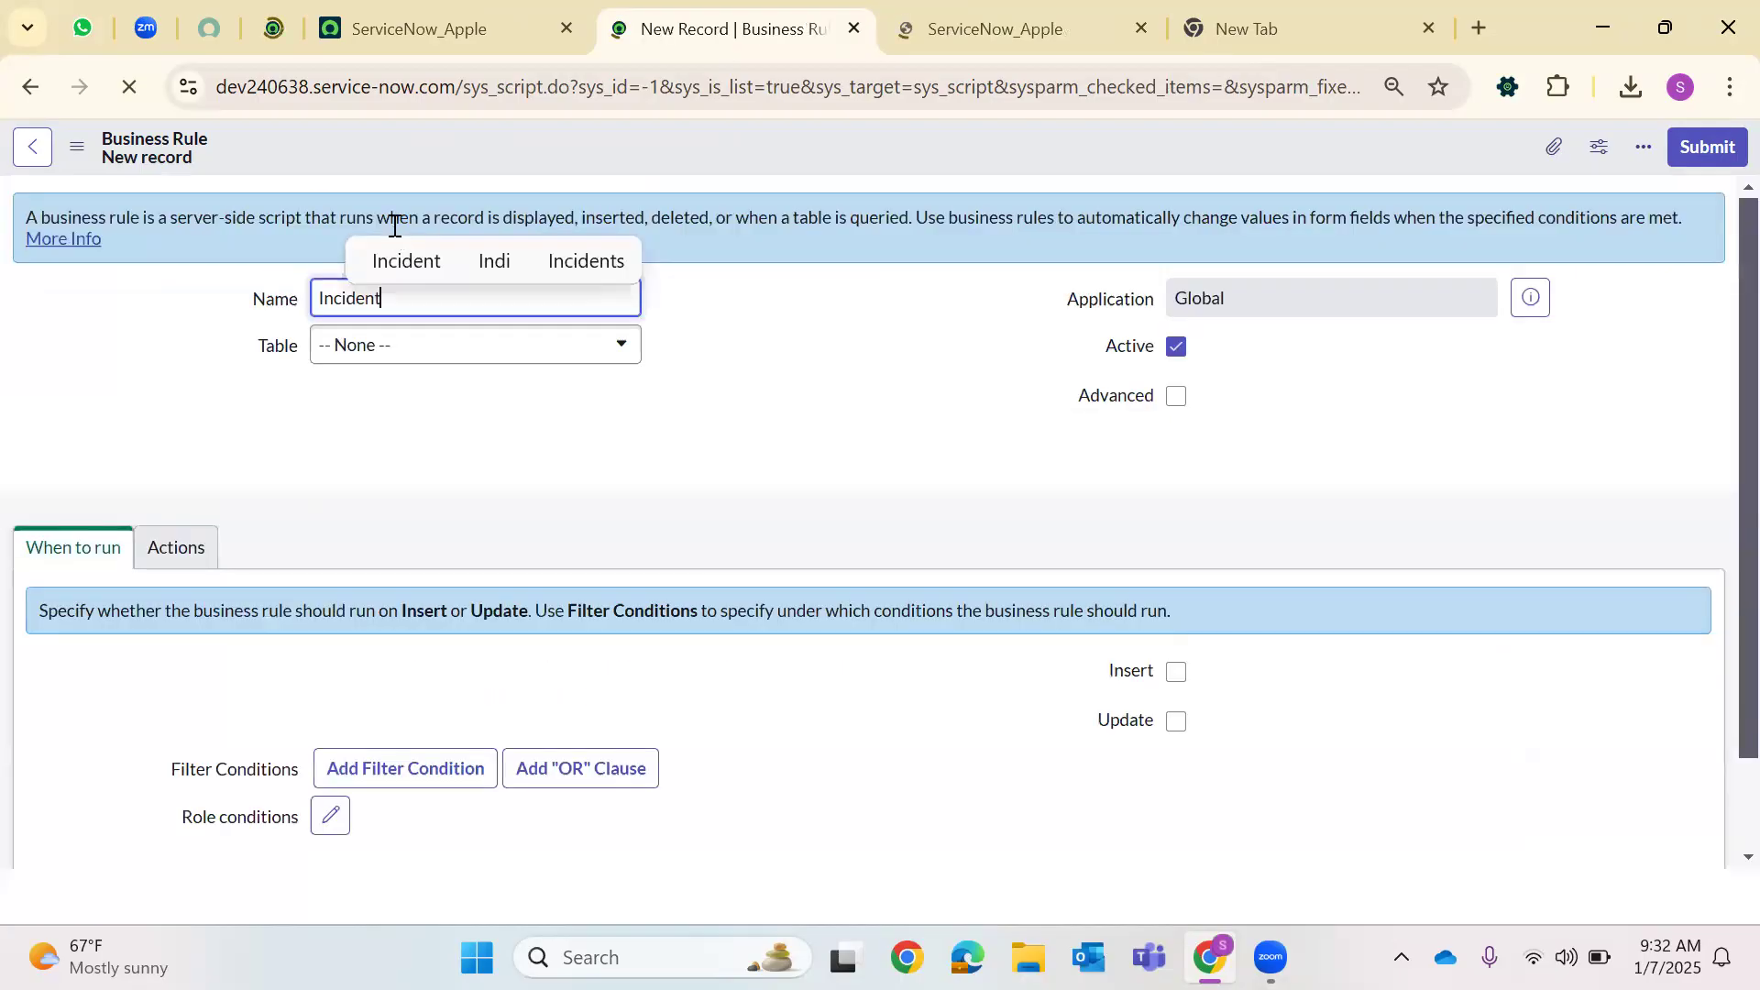
pyautogui.write('.Prio')
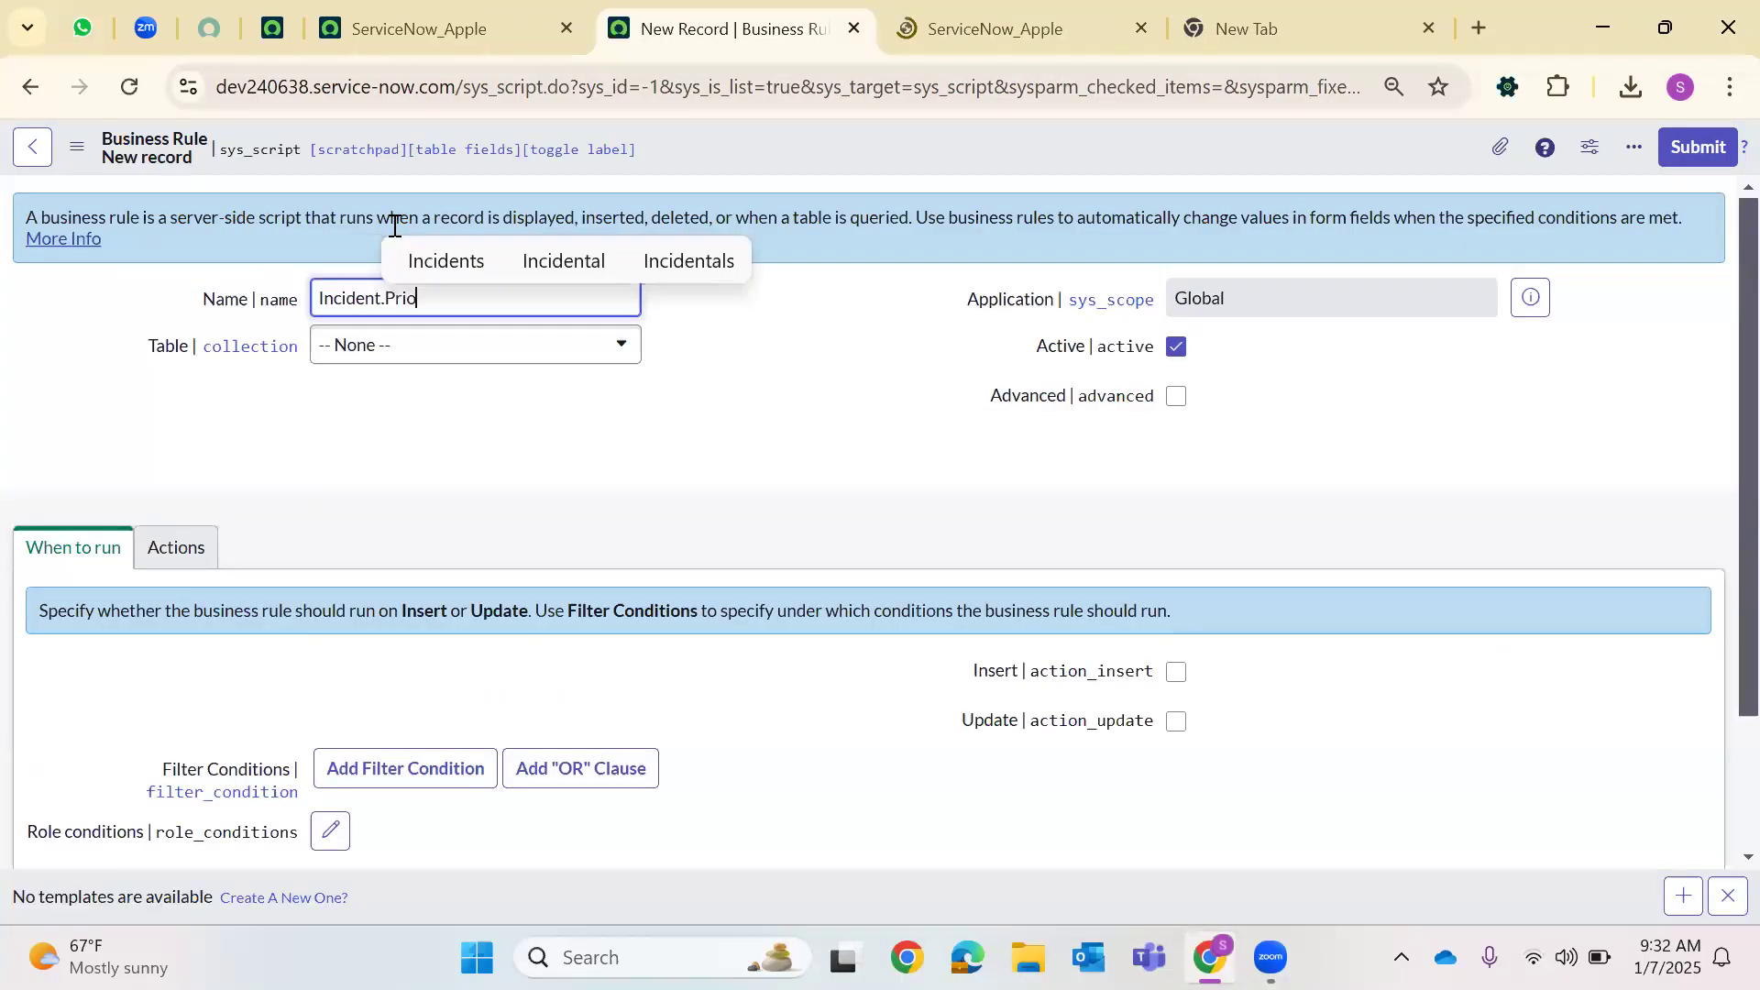
pyautogui.write('rity.Modiy')
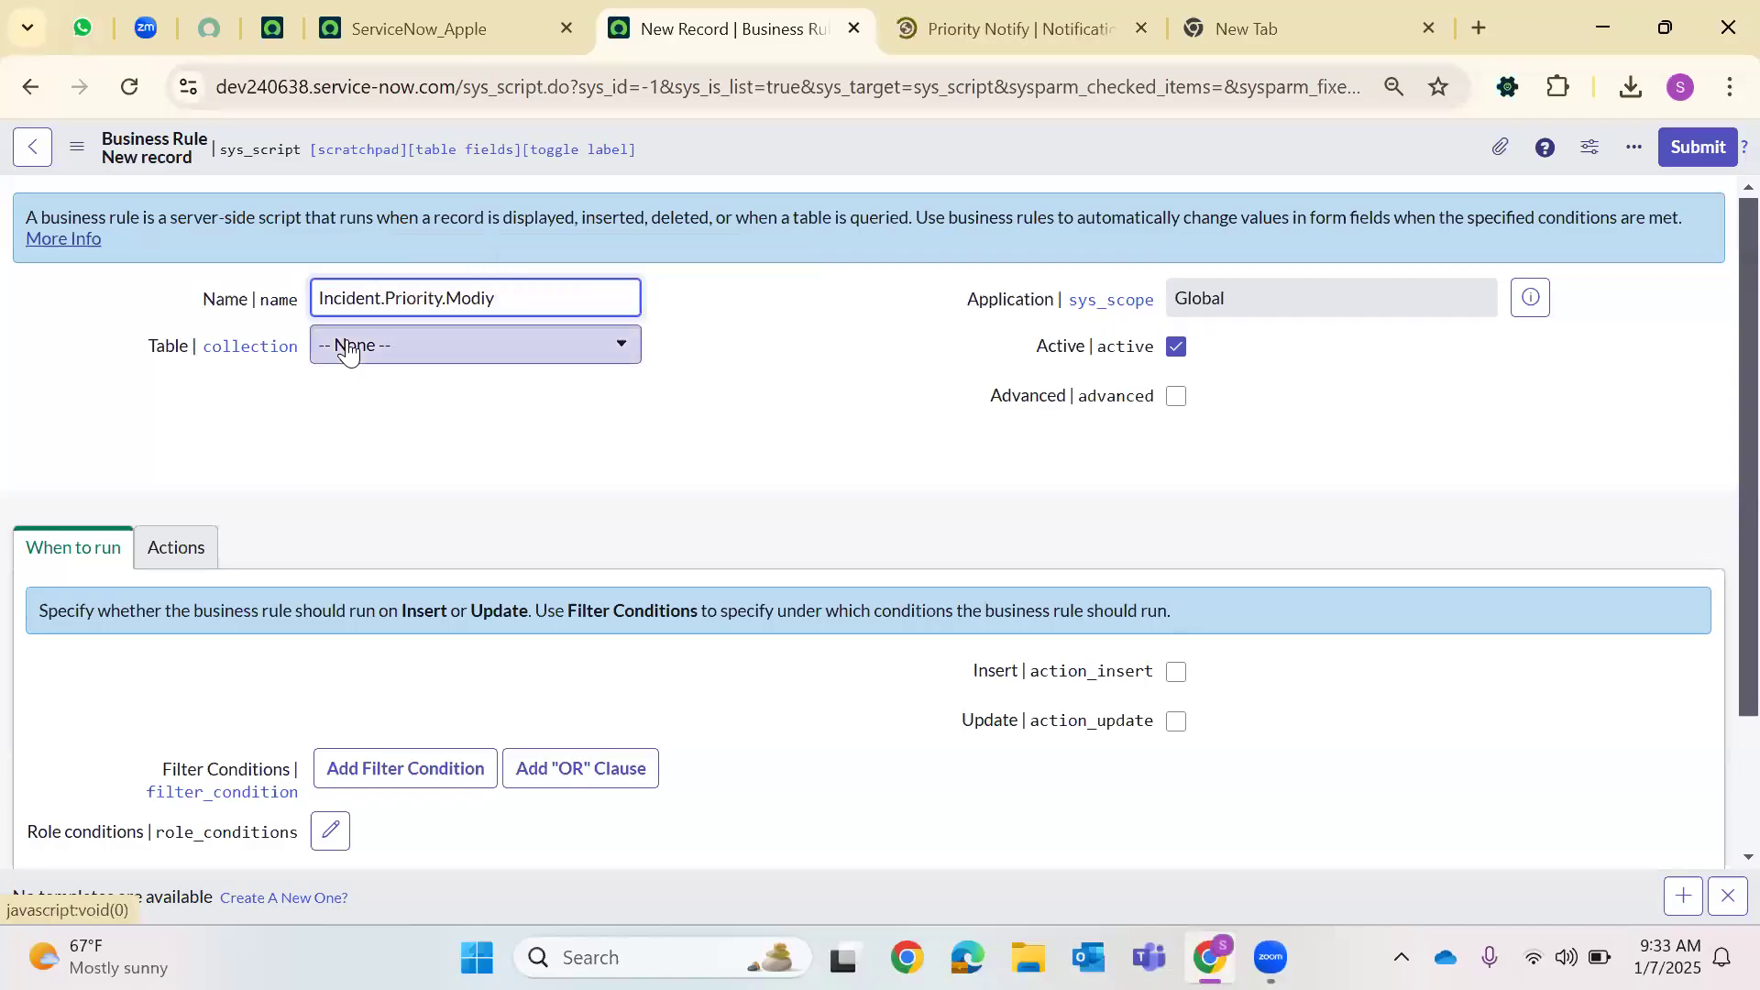
pyautogui.click(349, 348)
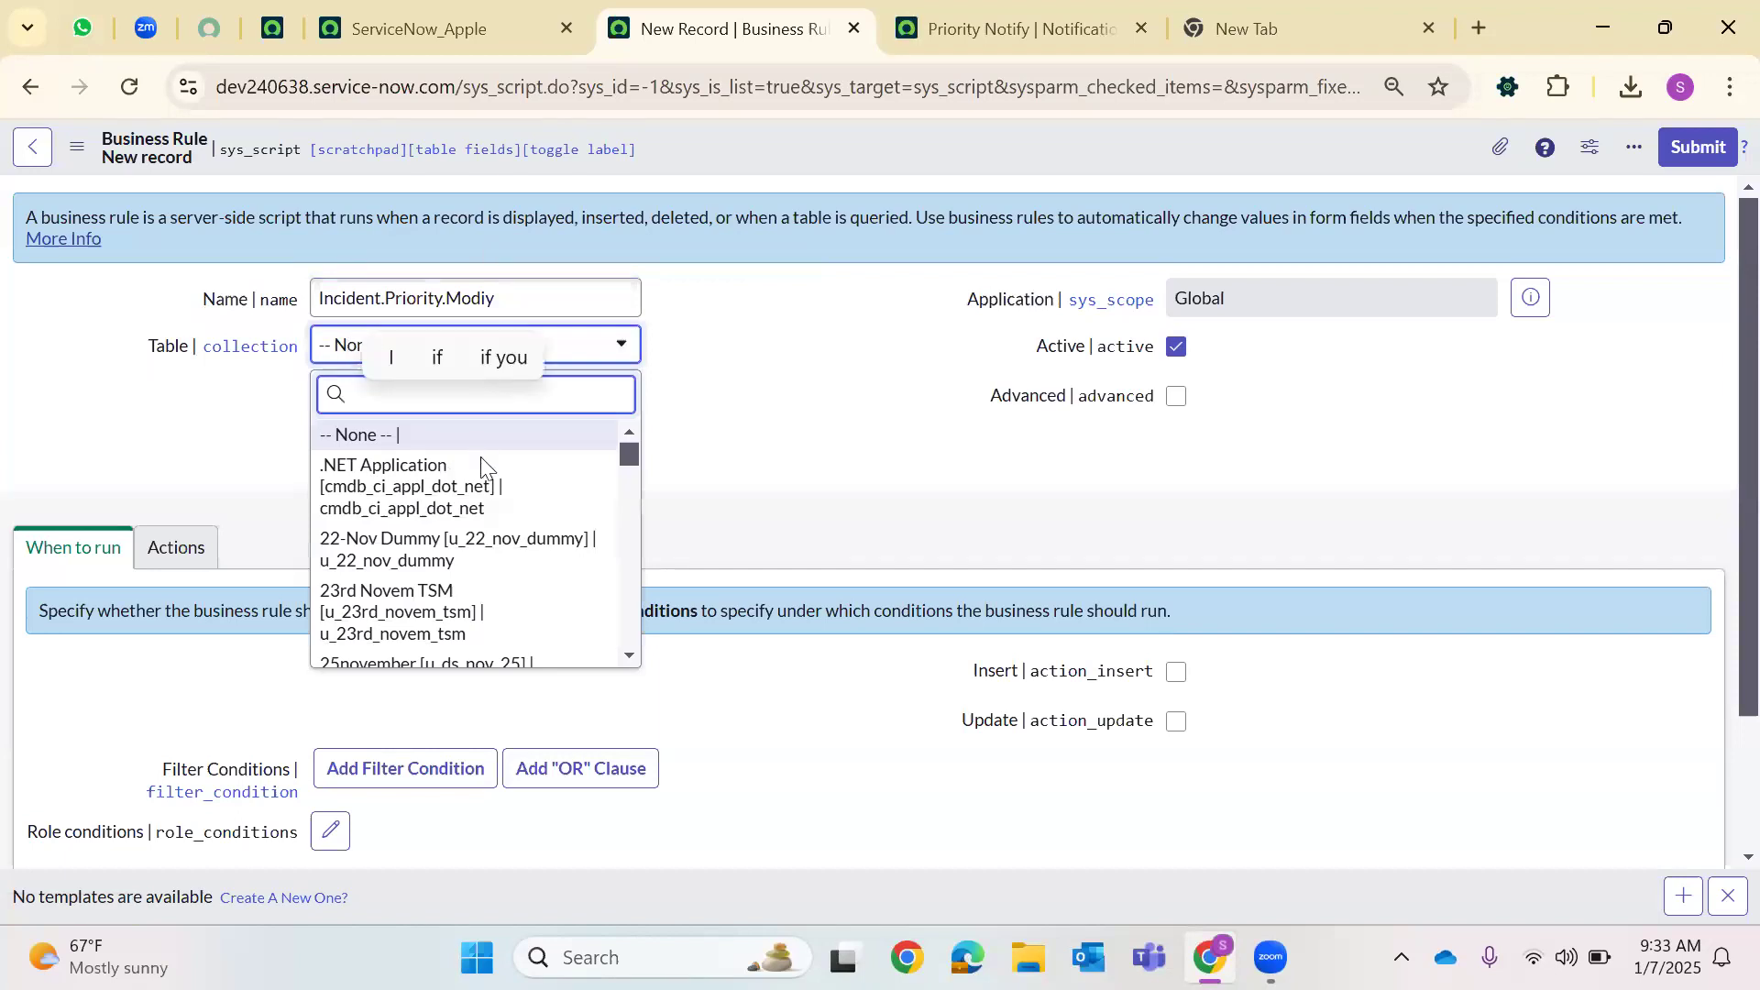
pyautogui.write('inci')
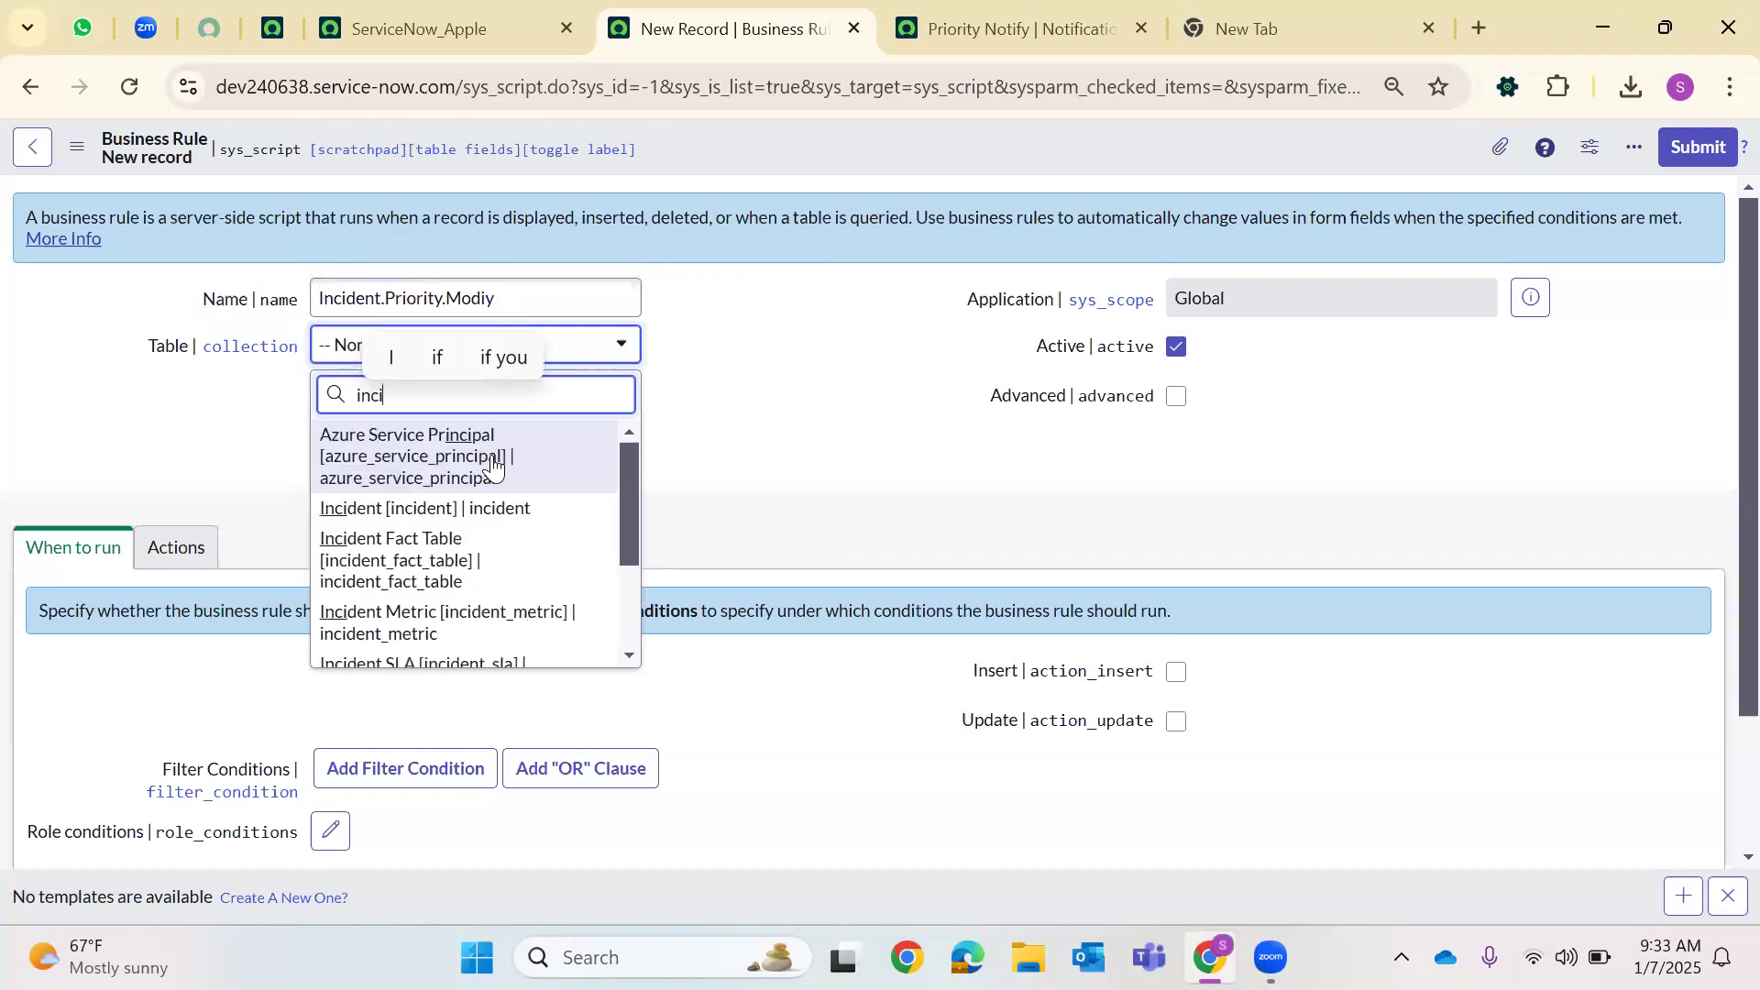
pyautogui.click(373, 510)
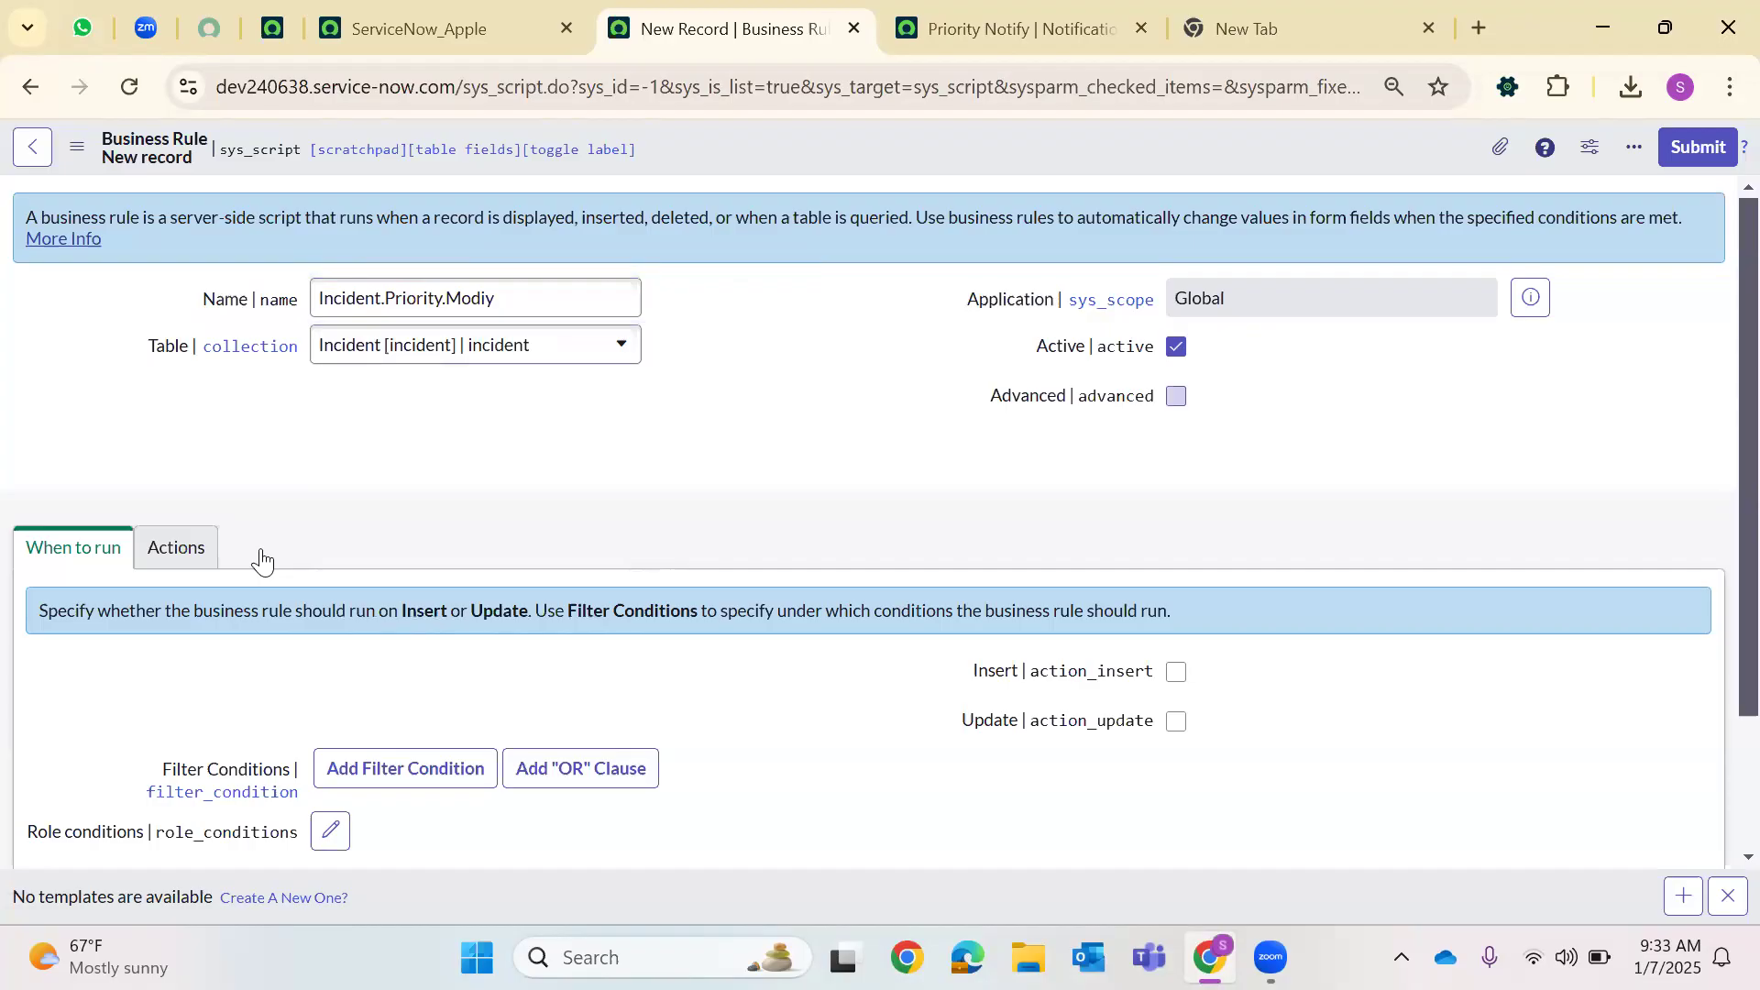
# Enable the rule's advanced options and set it to run after a record update
pyautogui.click(363, 665)
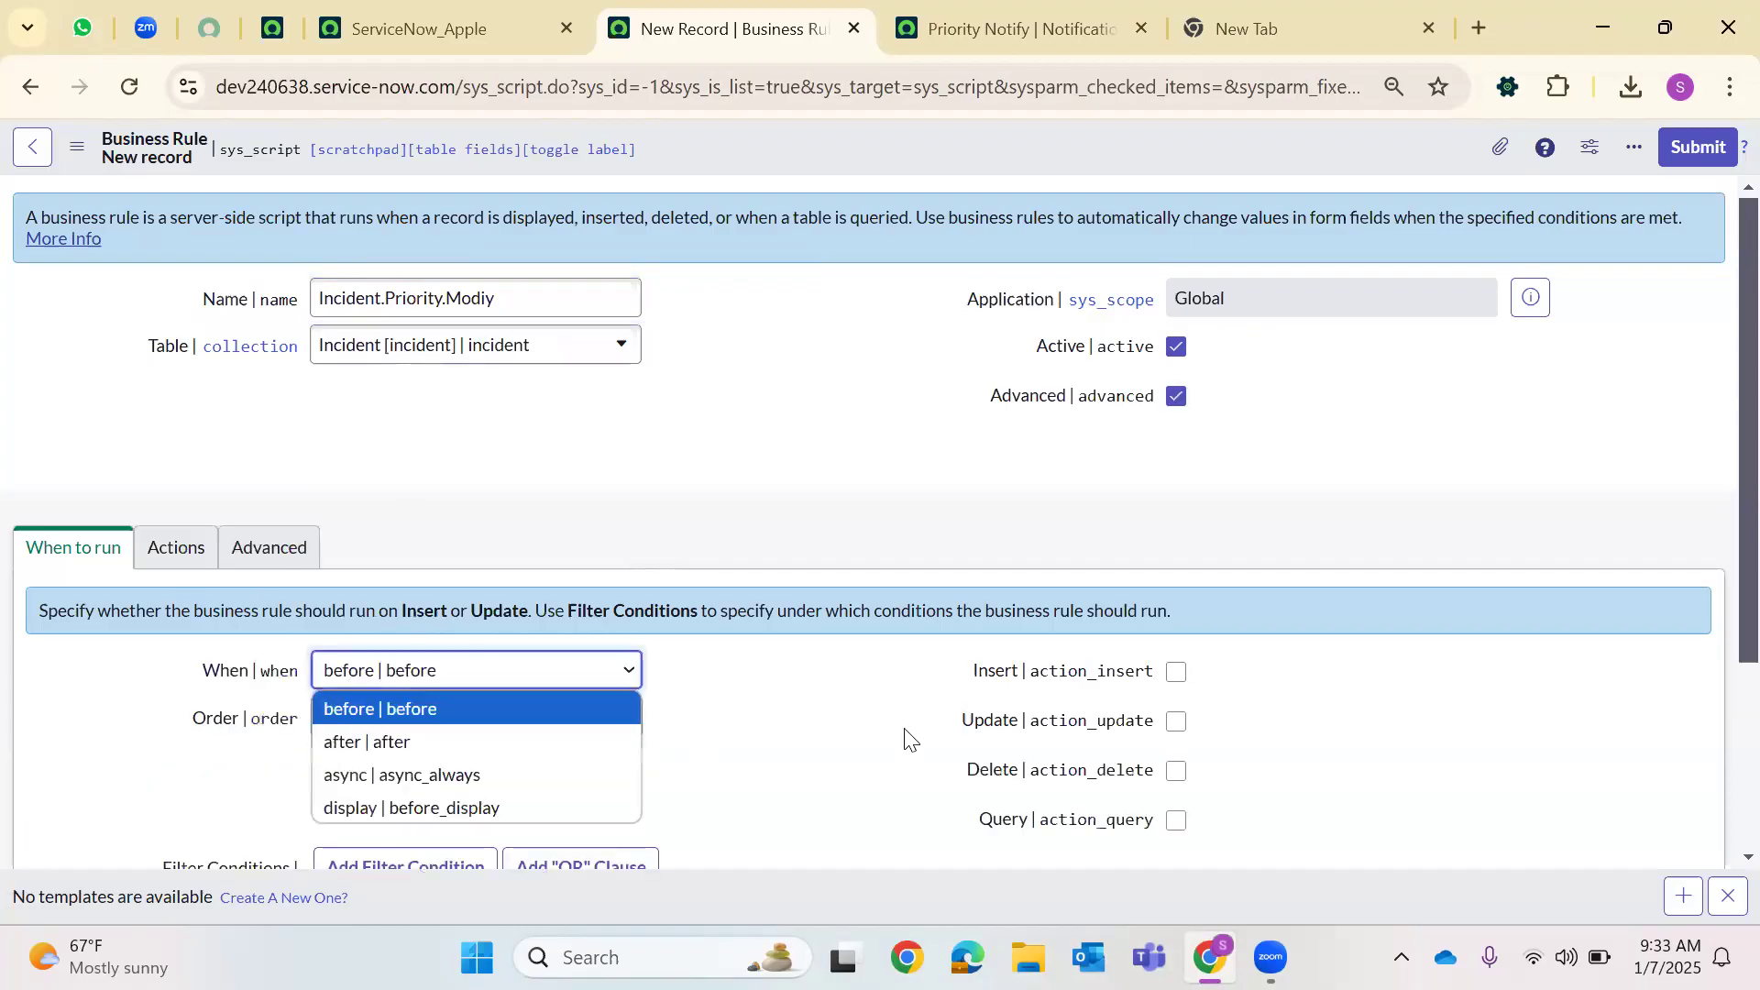
pyautogui.press('Down')
pyautogui.press('Return')
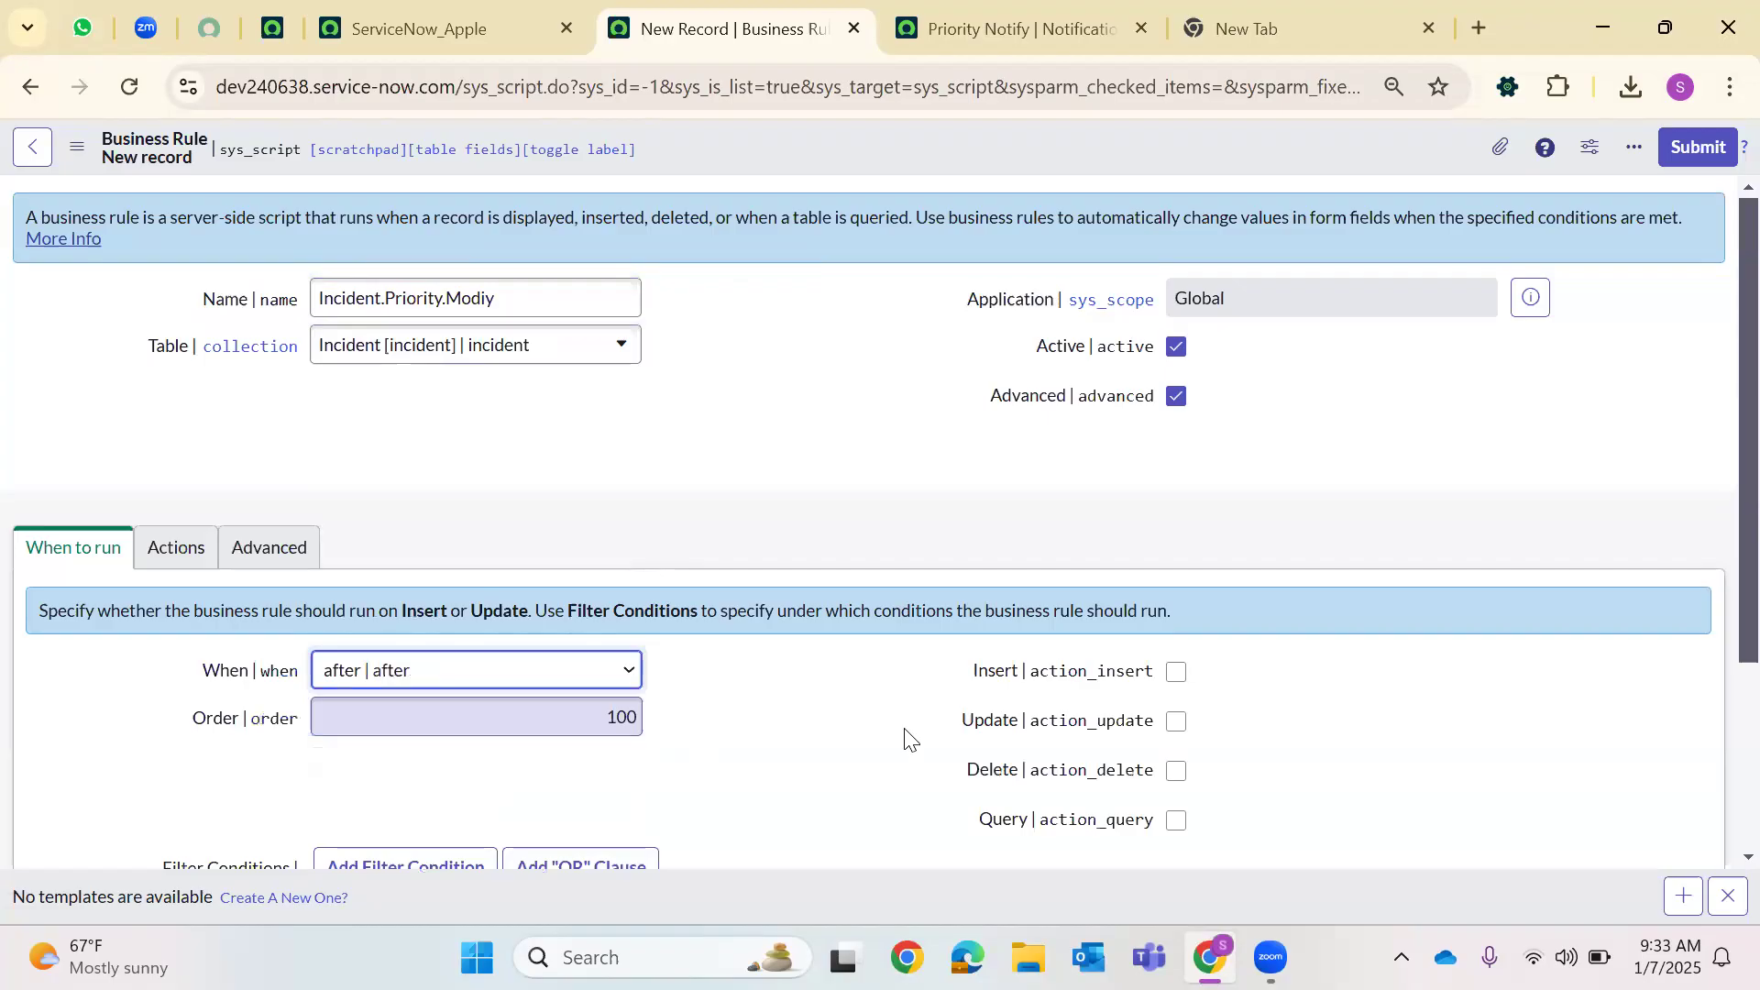
pyautogui.click(1176, 720)
pyautogui.press('Return')
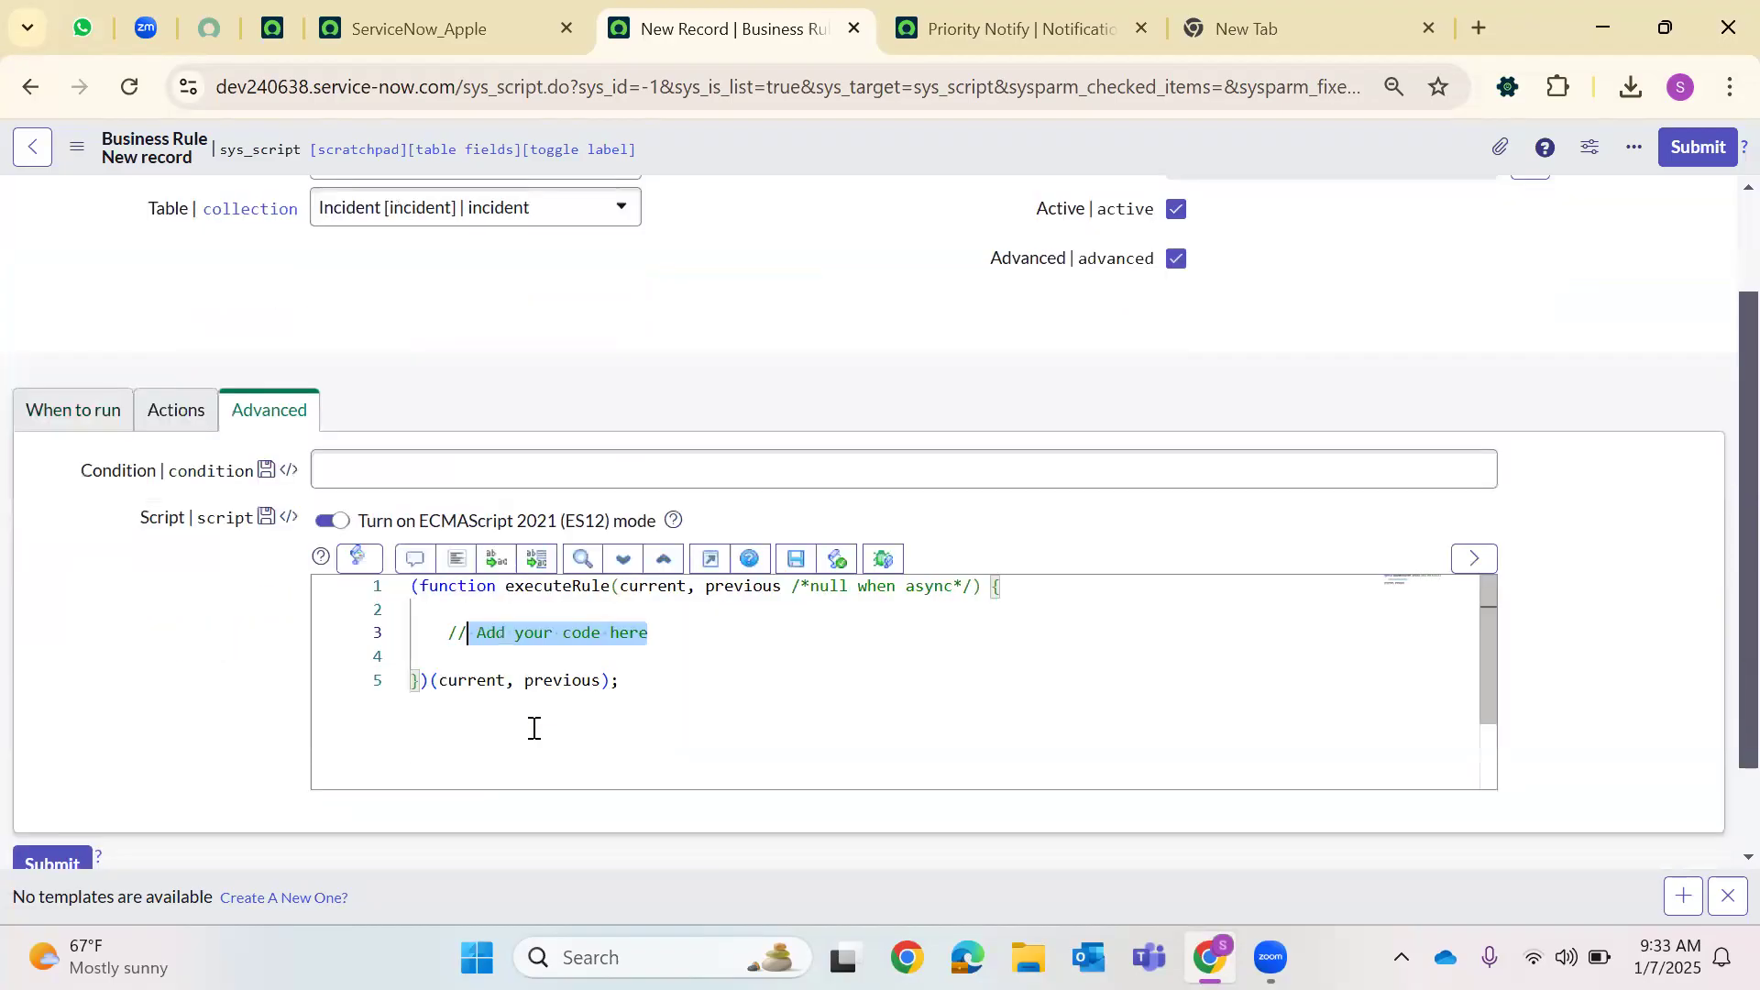
# Remove the placeholder comment from the rule's script and make blank lines inside the function
pyautogui.press('BackSpace')
pyautogui.press('BackSpace')
pyautogui.press('BackSpace')
pyautogui.press('Return')
pyautogui.press('Return')
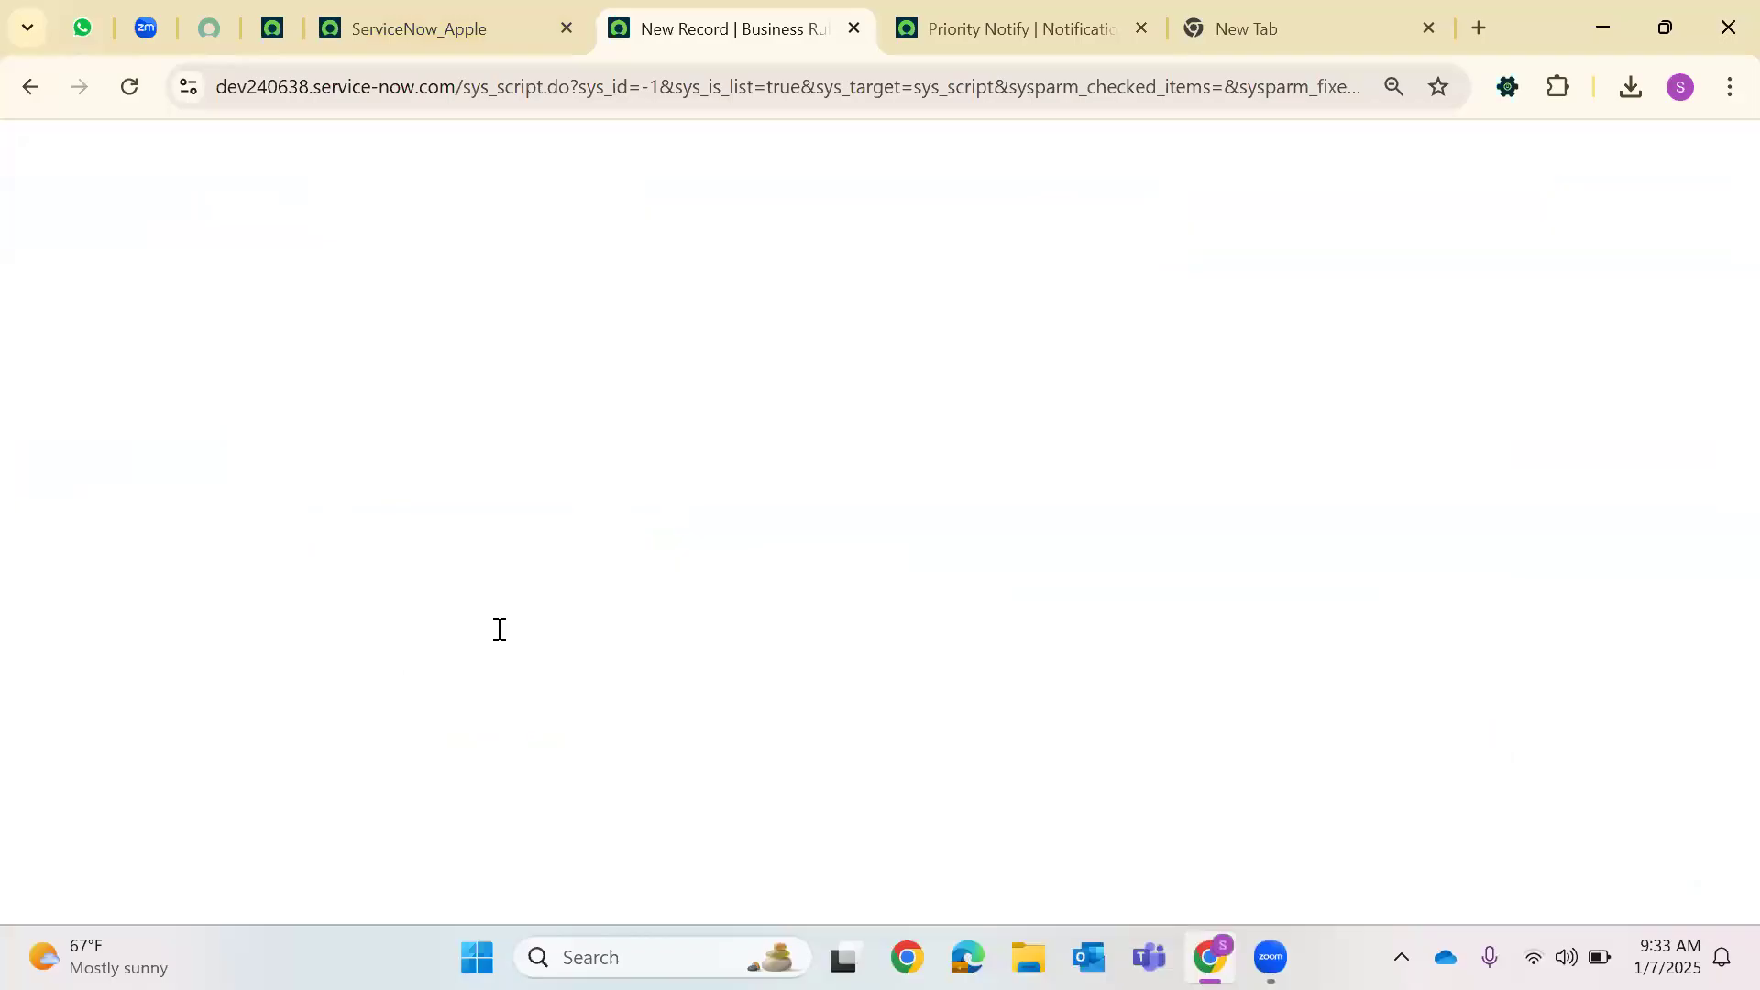
# Write the statement previous.priority.changes(); inside the script function, followed by blank lines
pyautogui.click(499, 629)
pyautogui.write('priority')
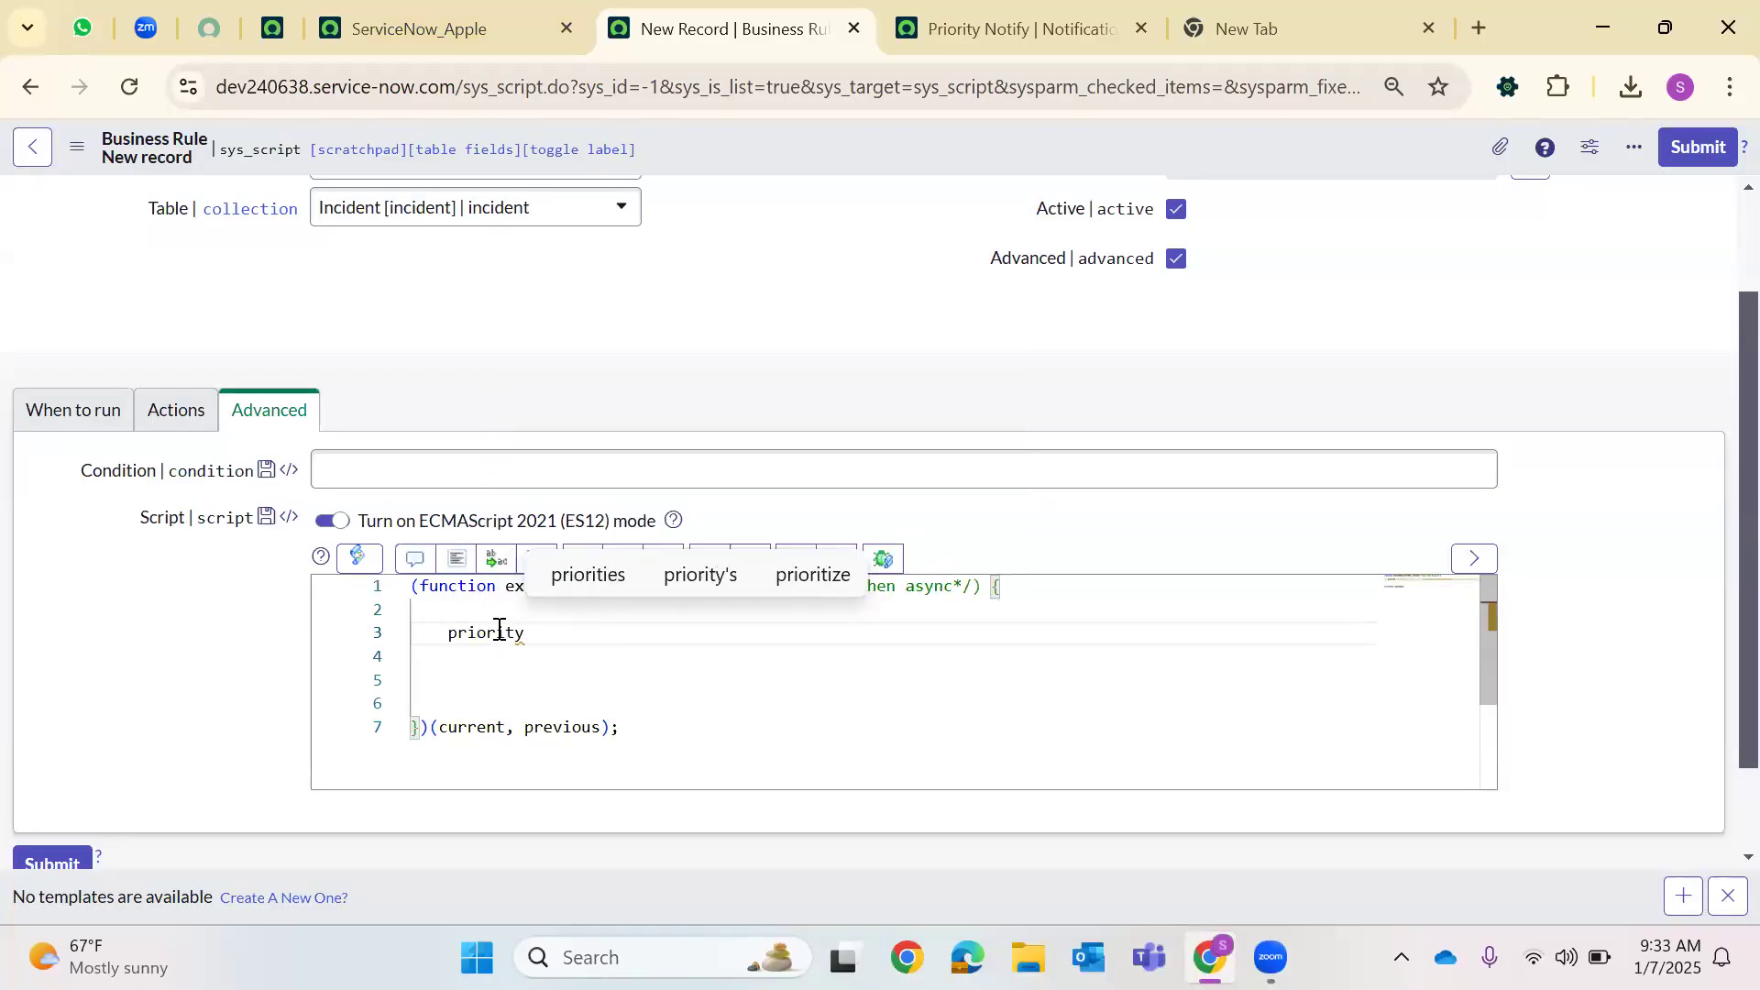
pyautogui.press('BackSpace')
pyautogui.press('BackSpace')
pyautogui.press('BackSpace')
pyautogui.press('BackSpace')
pyautogui.press('BackSpace')
pyautogui.press('BackSpace')
pyautogui.press('BackSpace')
pyautogui.write('revious.')
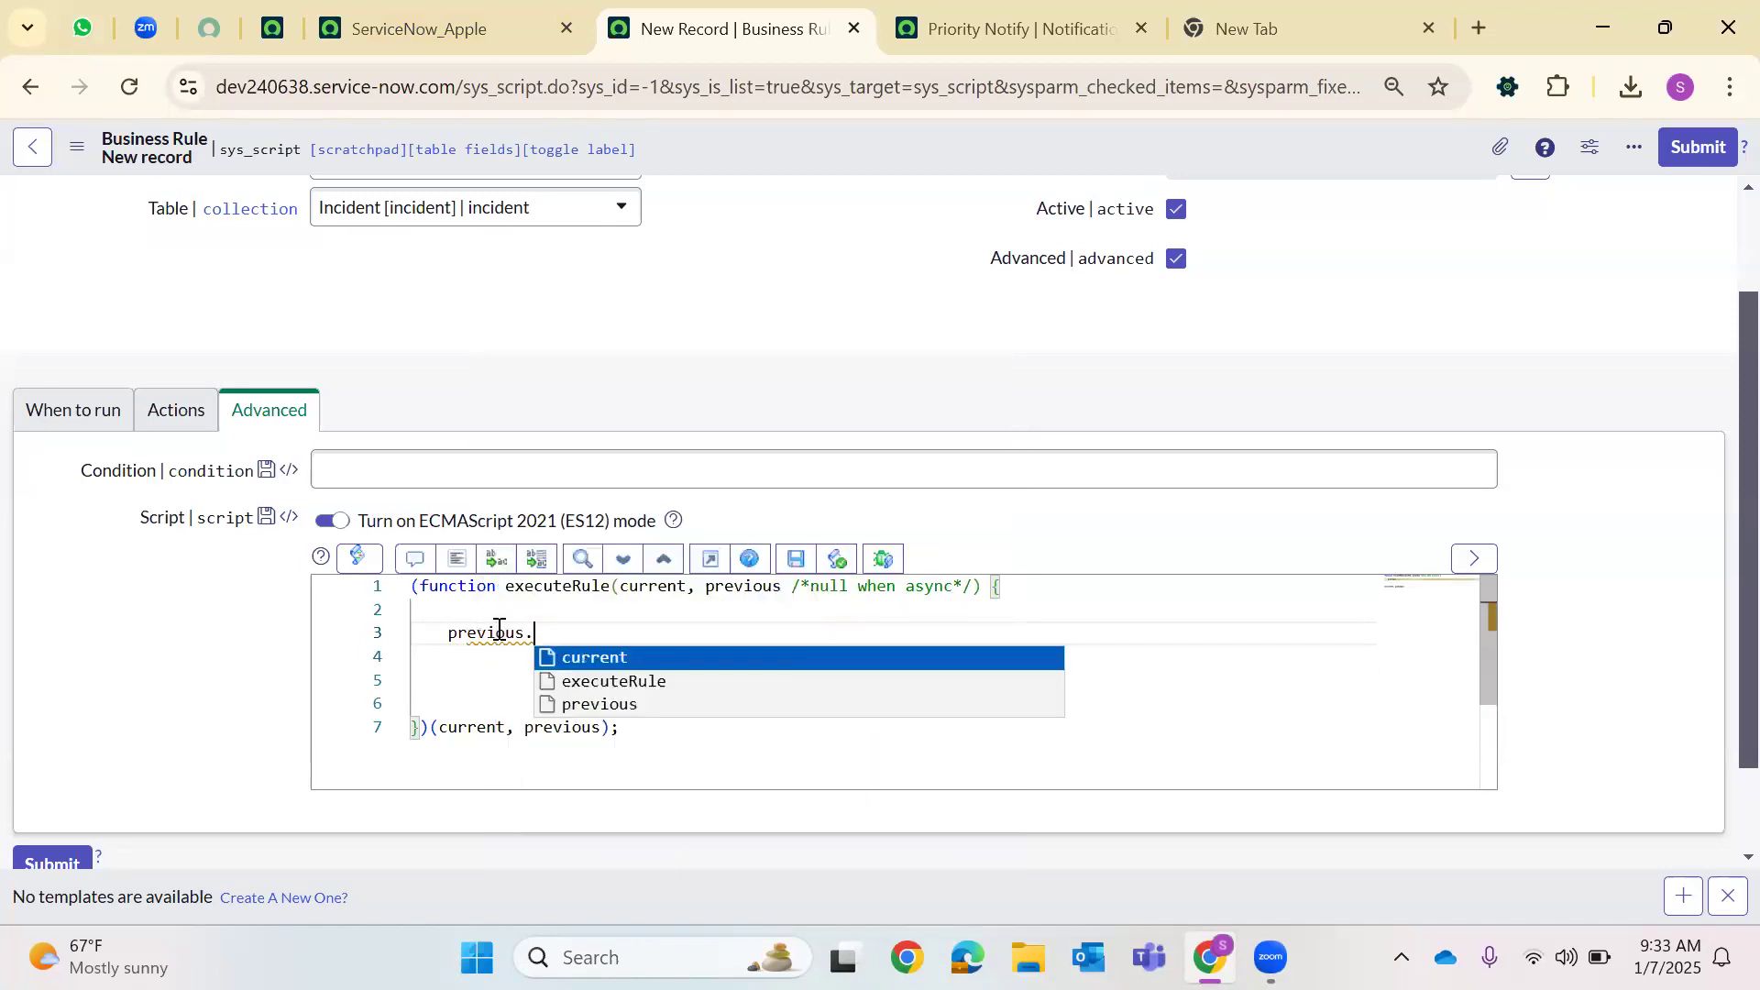
pyautogui.write('prio')
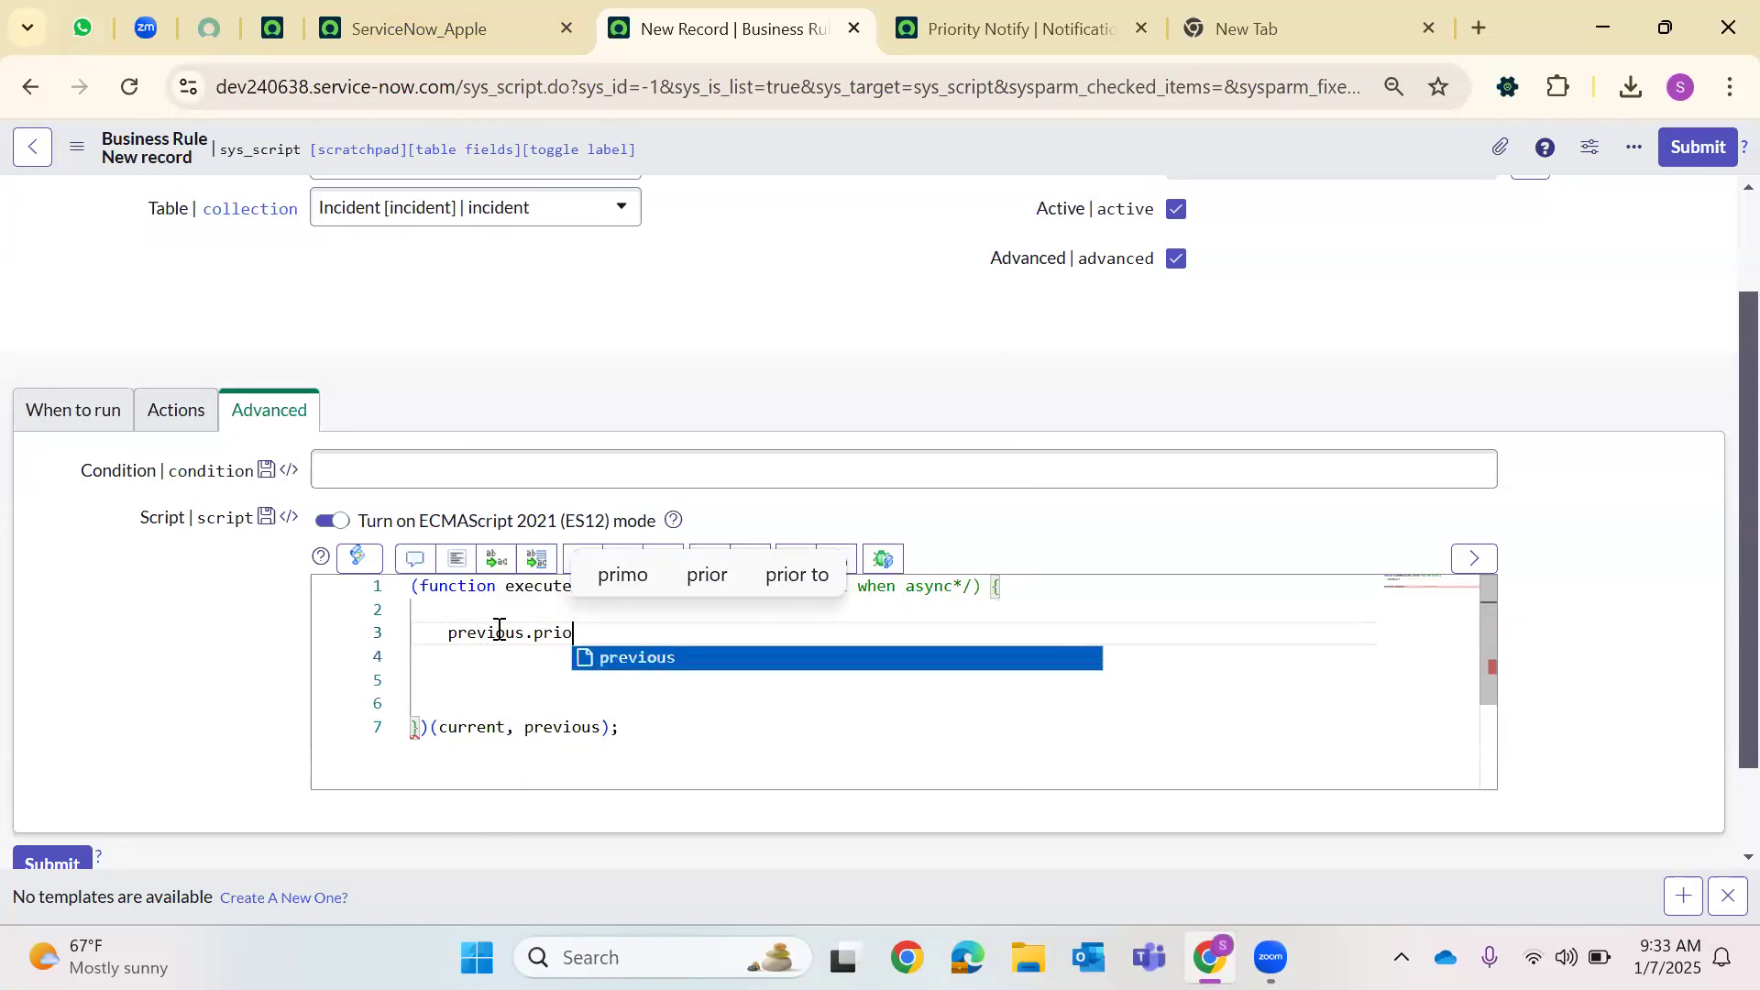
pyautogui.write('rity.')
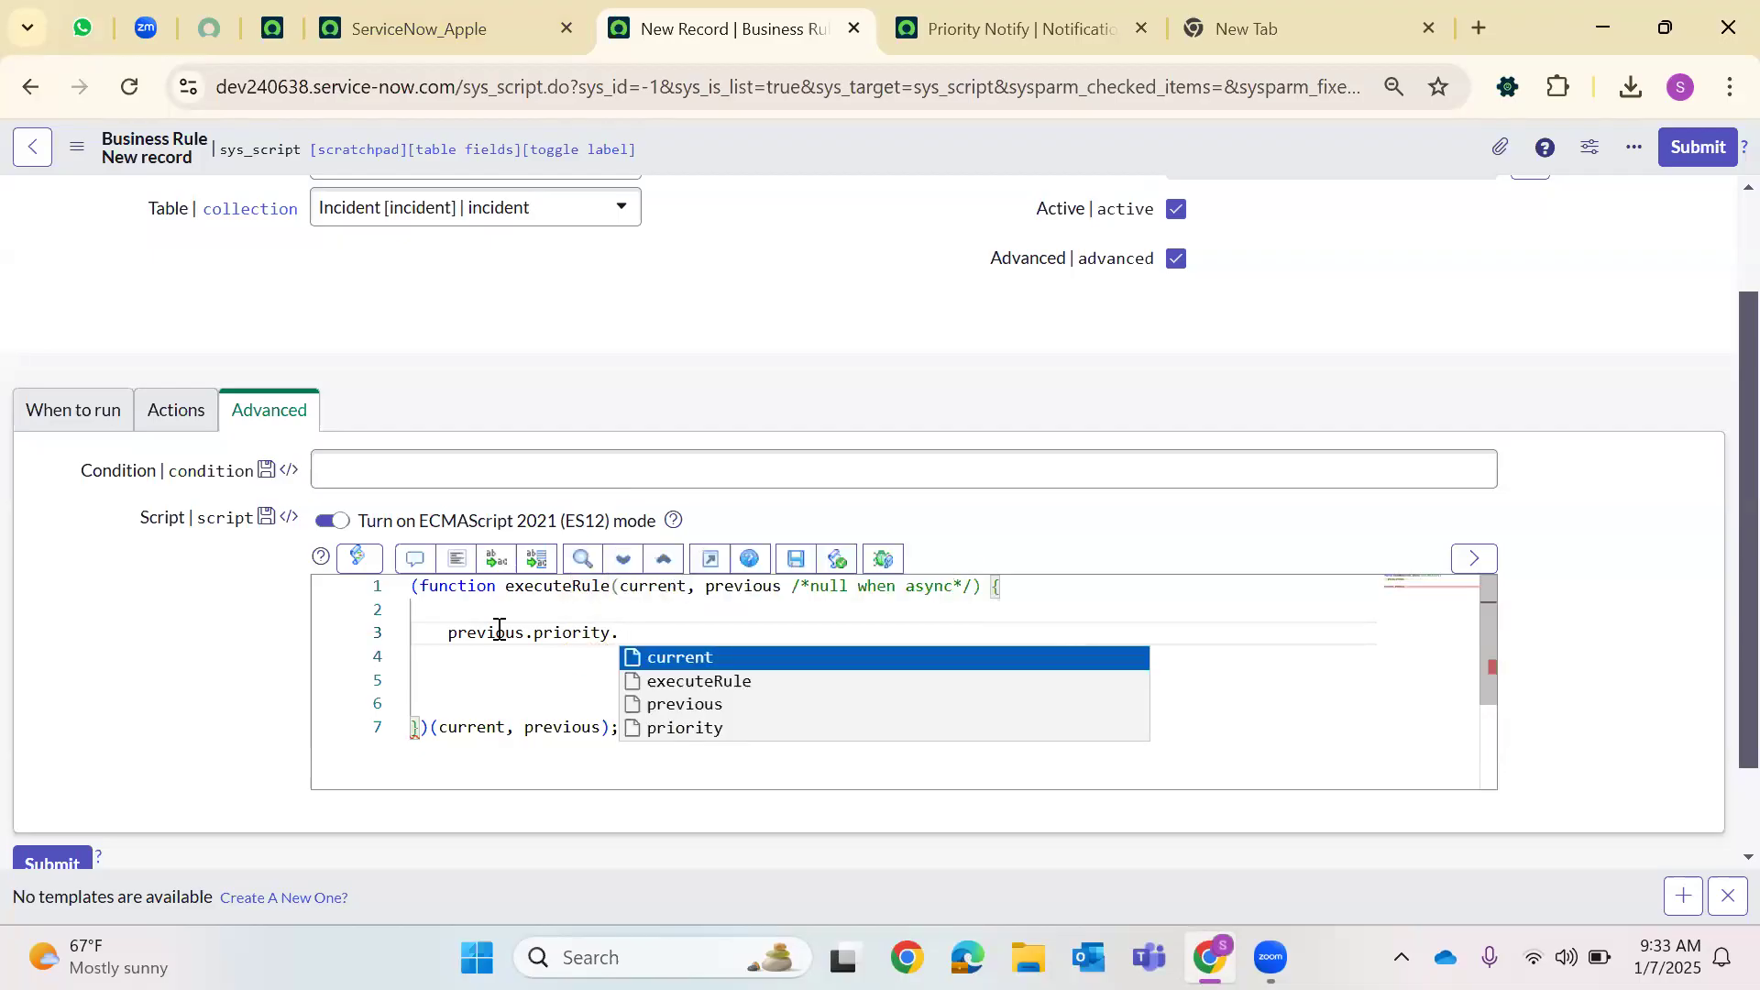
pyautogui.write('changes();')
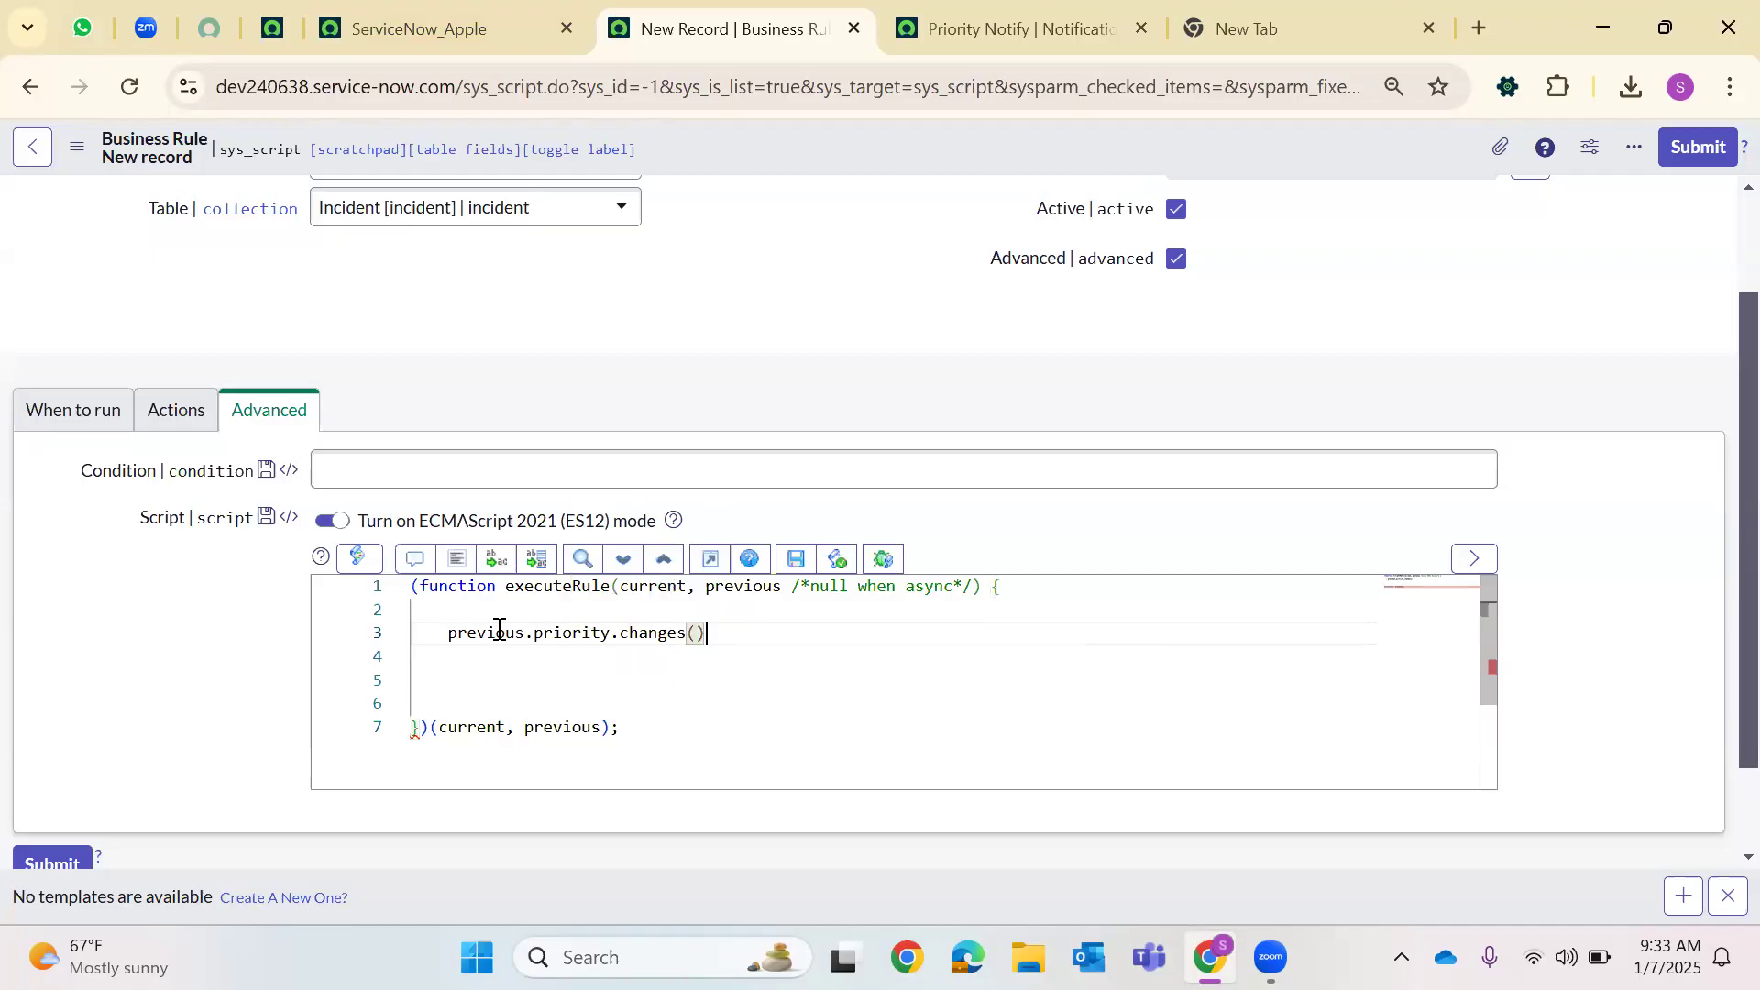
pyautogui.press('Return')
pyautogui.press('Return')
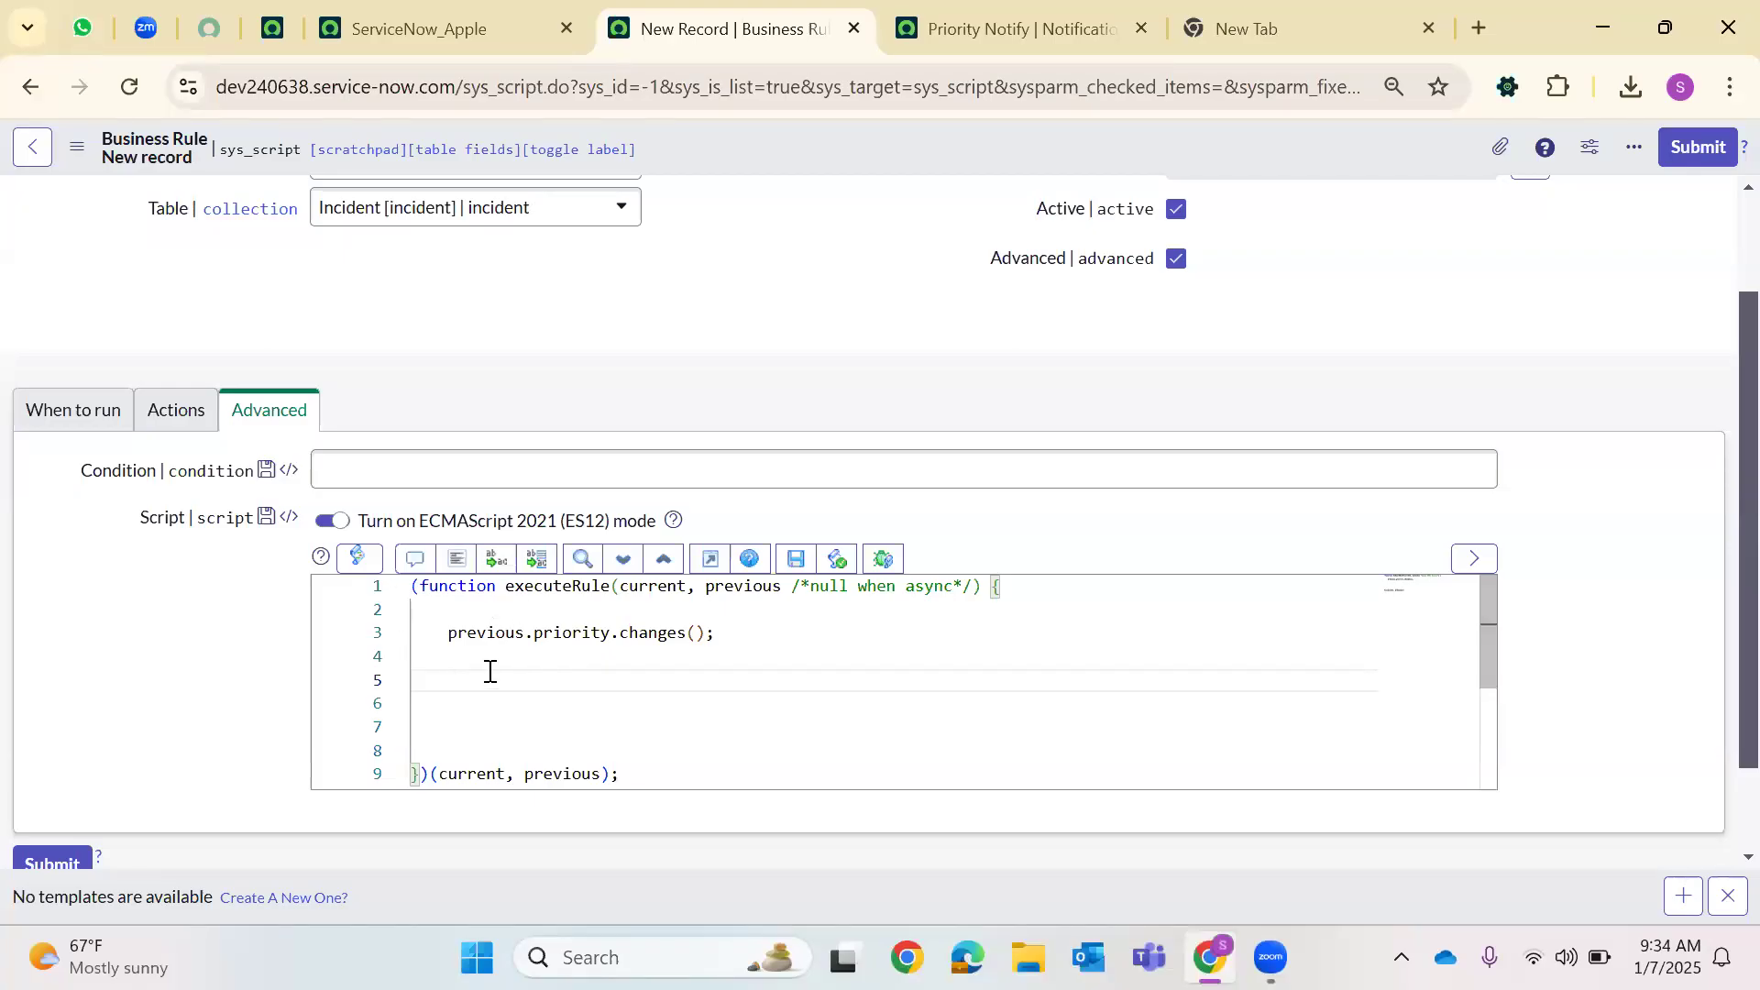
# Begin a gs.eventQueue call below the priority statement with an empty quoted event name
pyautogui.write('gs')
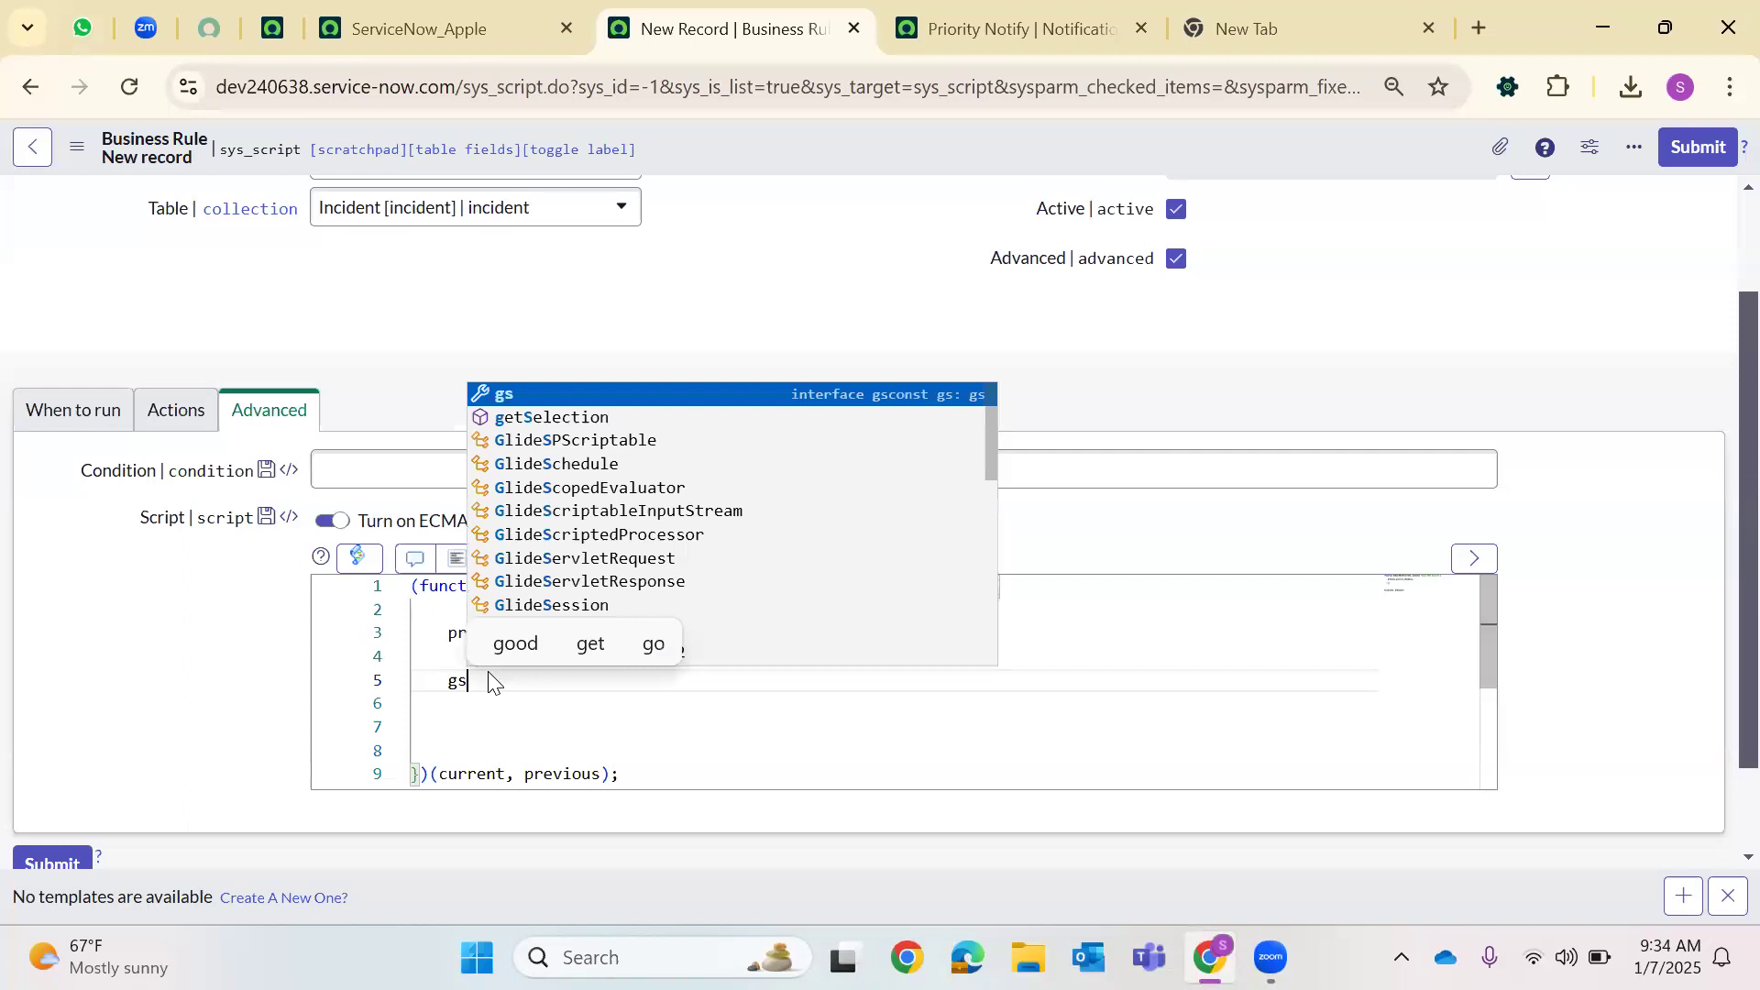
pyautogui.write('.e')
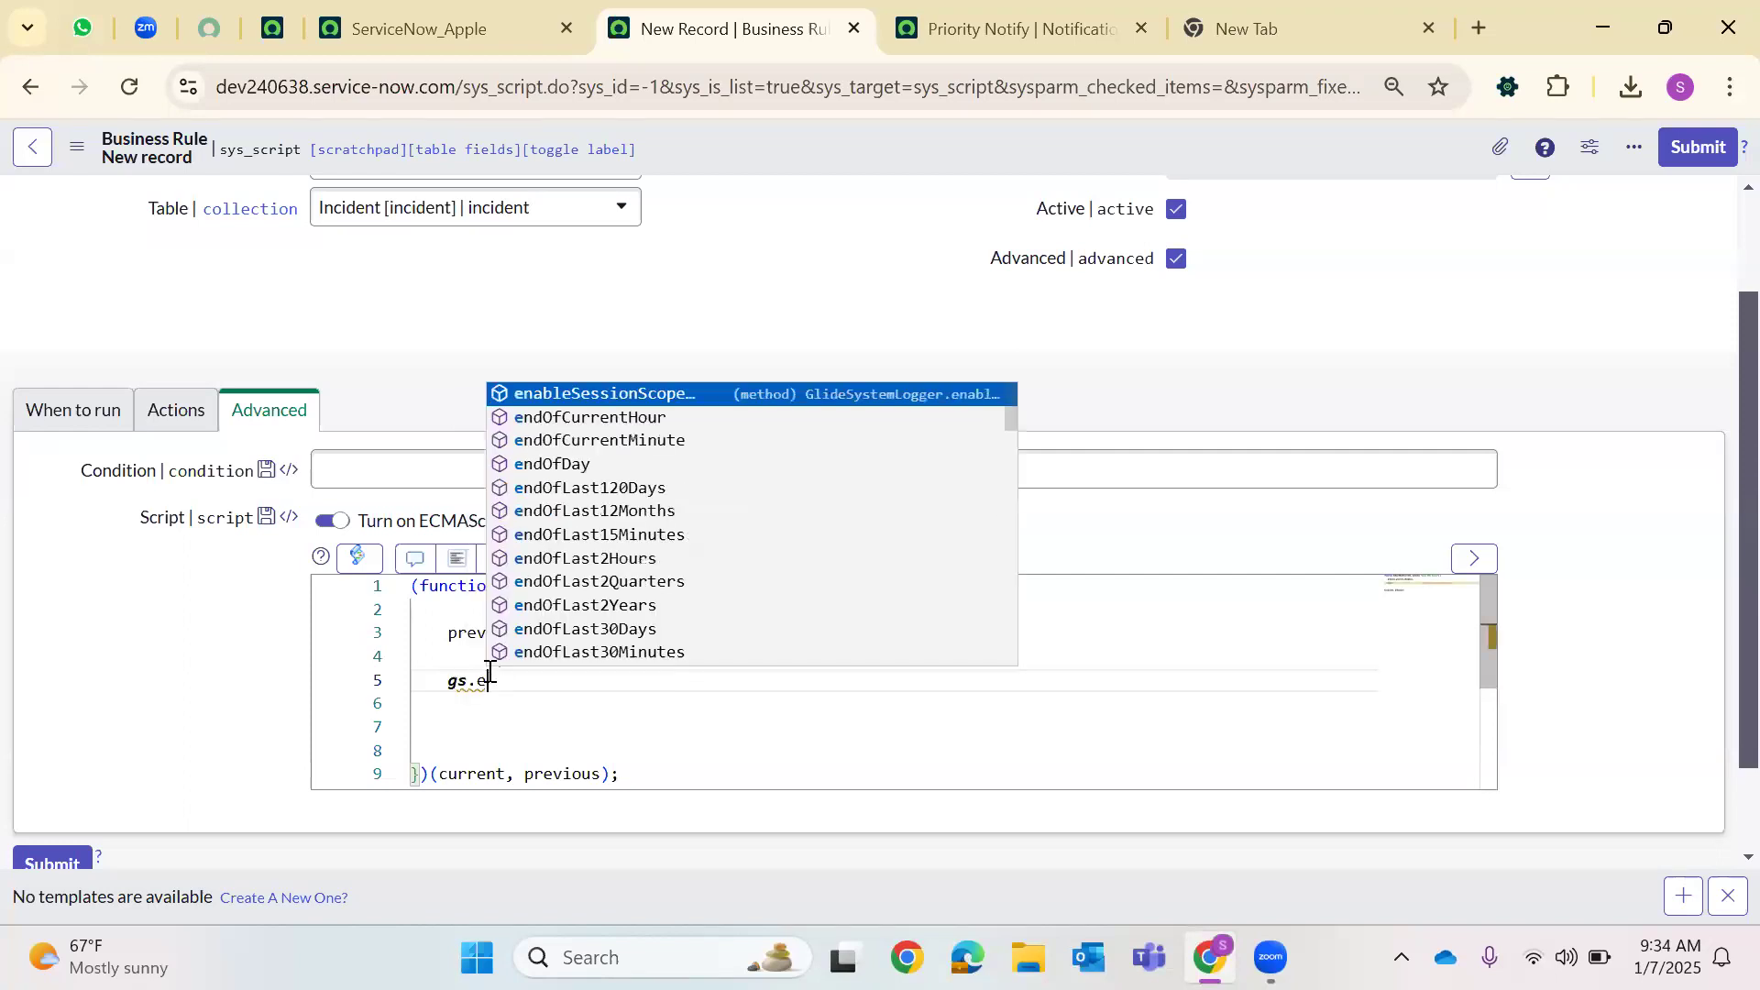
pyautogui.write('ventQ')
pyautogui.press('Return')
pyautogui.write('(')
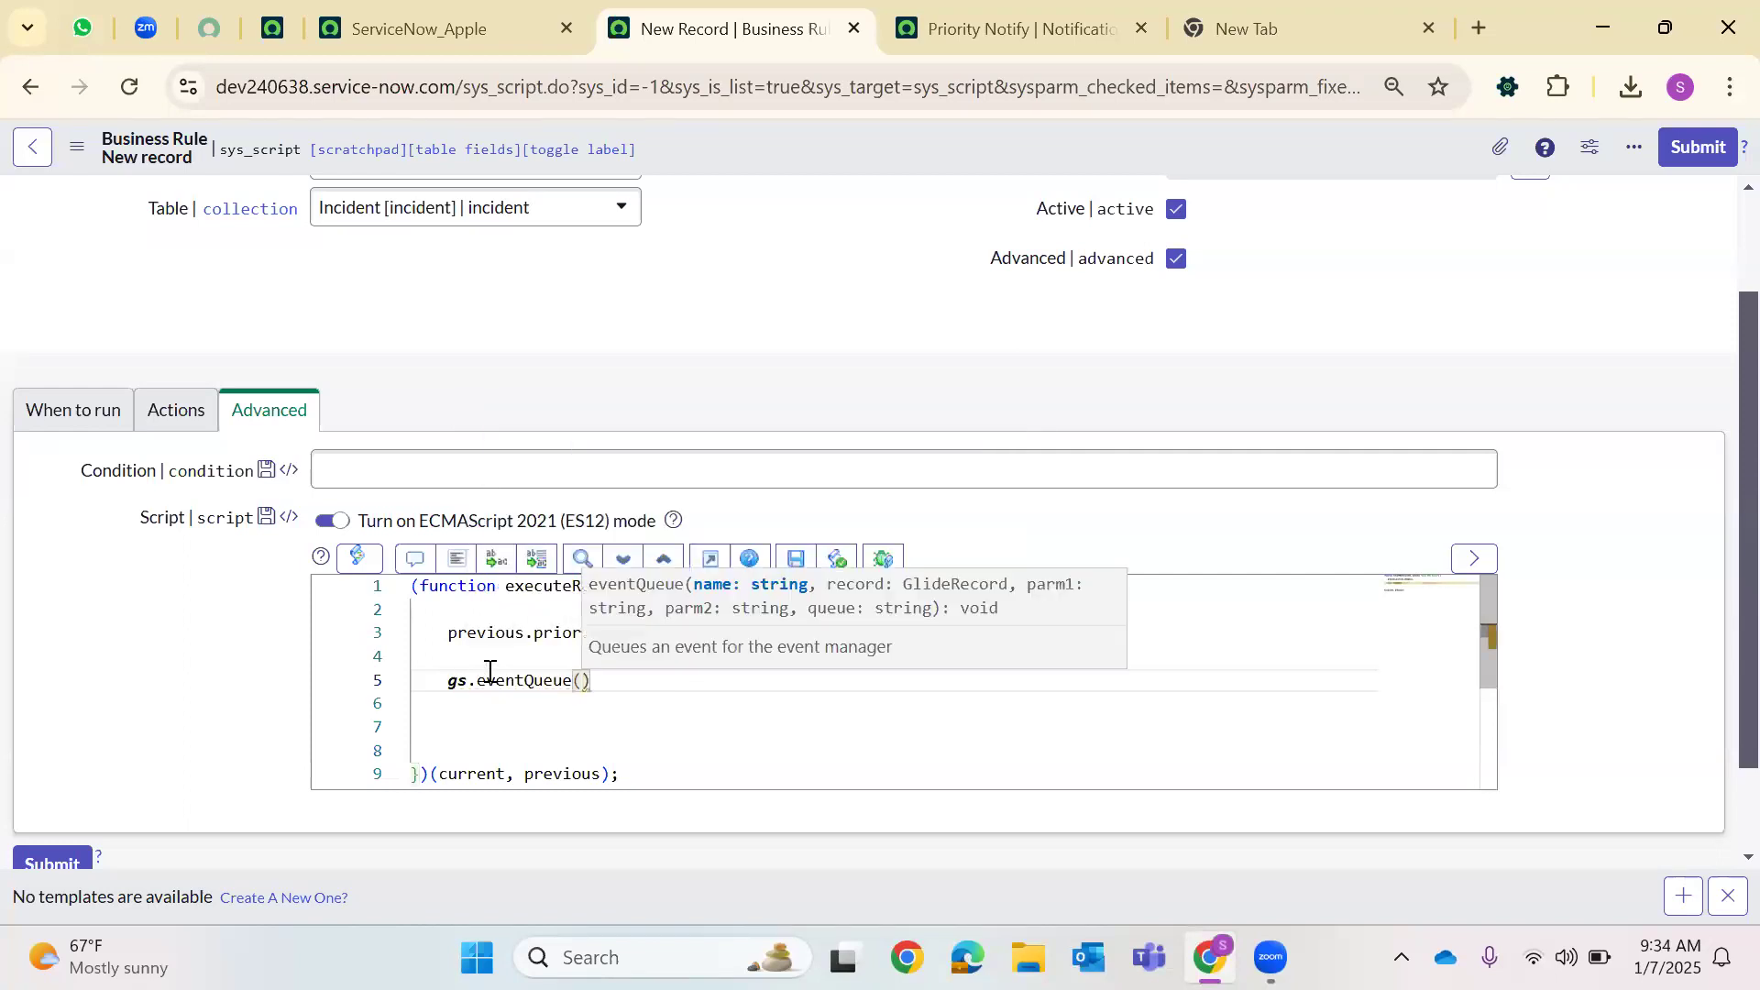
pyautogui.write("'")
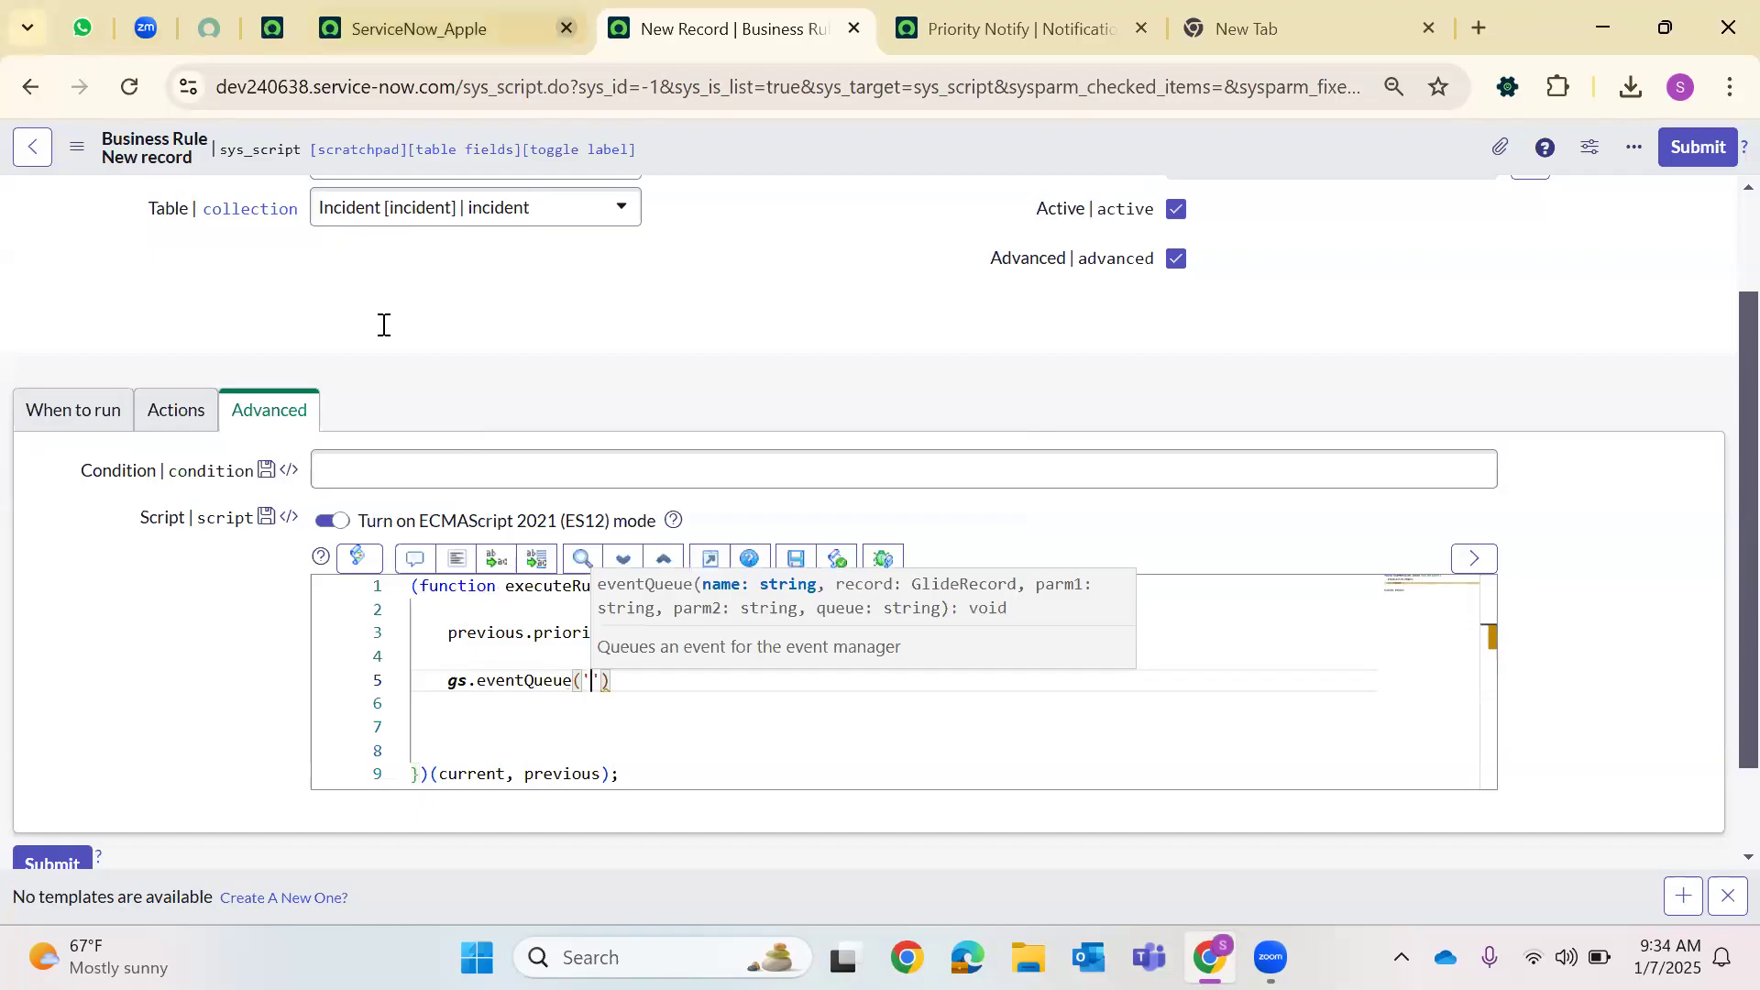
# Copy the event name from the Priority.Modify.Snow event registration and paste it between the quotes of the gs.eventQueue call
pyautogui.hotkey('ctrl', 'shift', 'Tab')
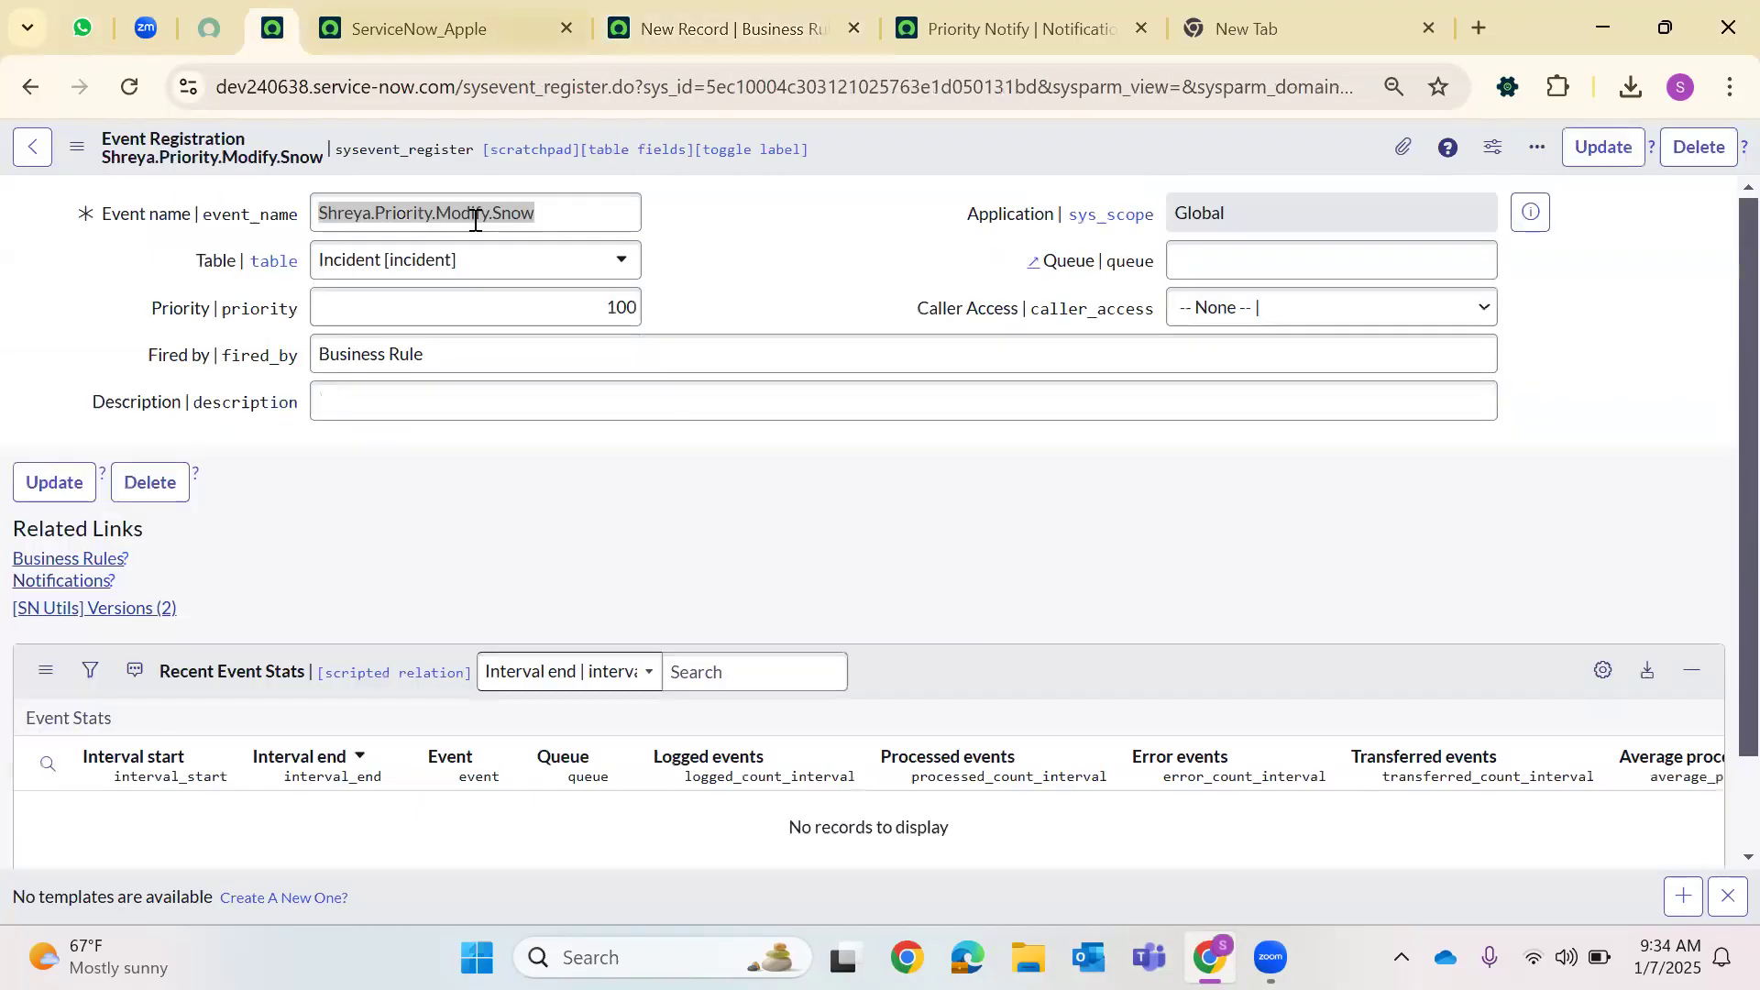
pyautogui.doubleClick(475, 220)
pyautogui.hotkey('ctrl', 'c')
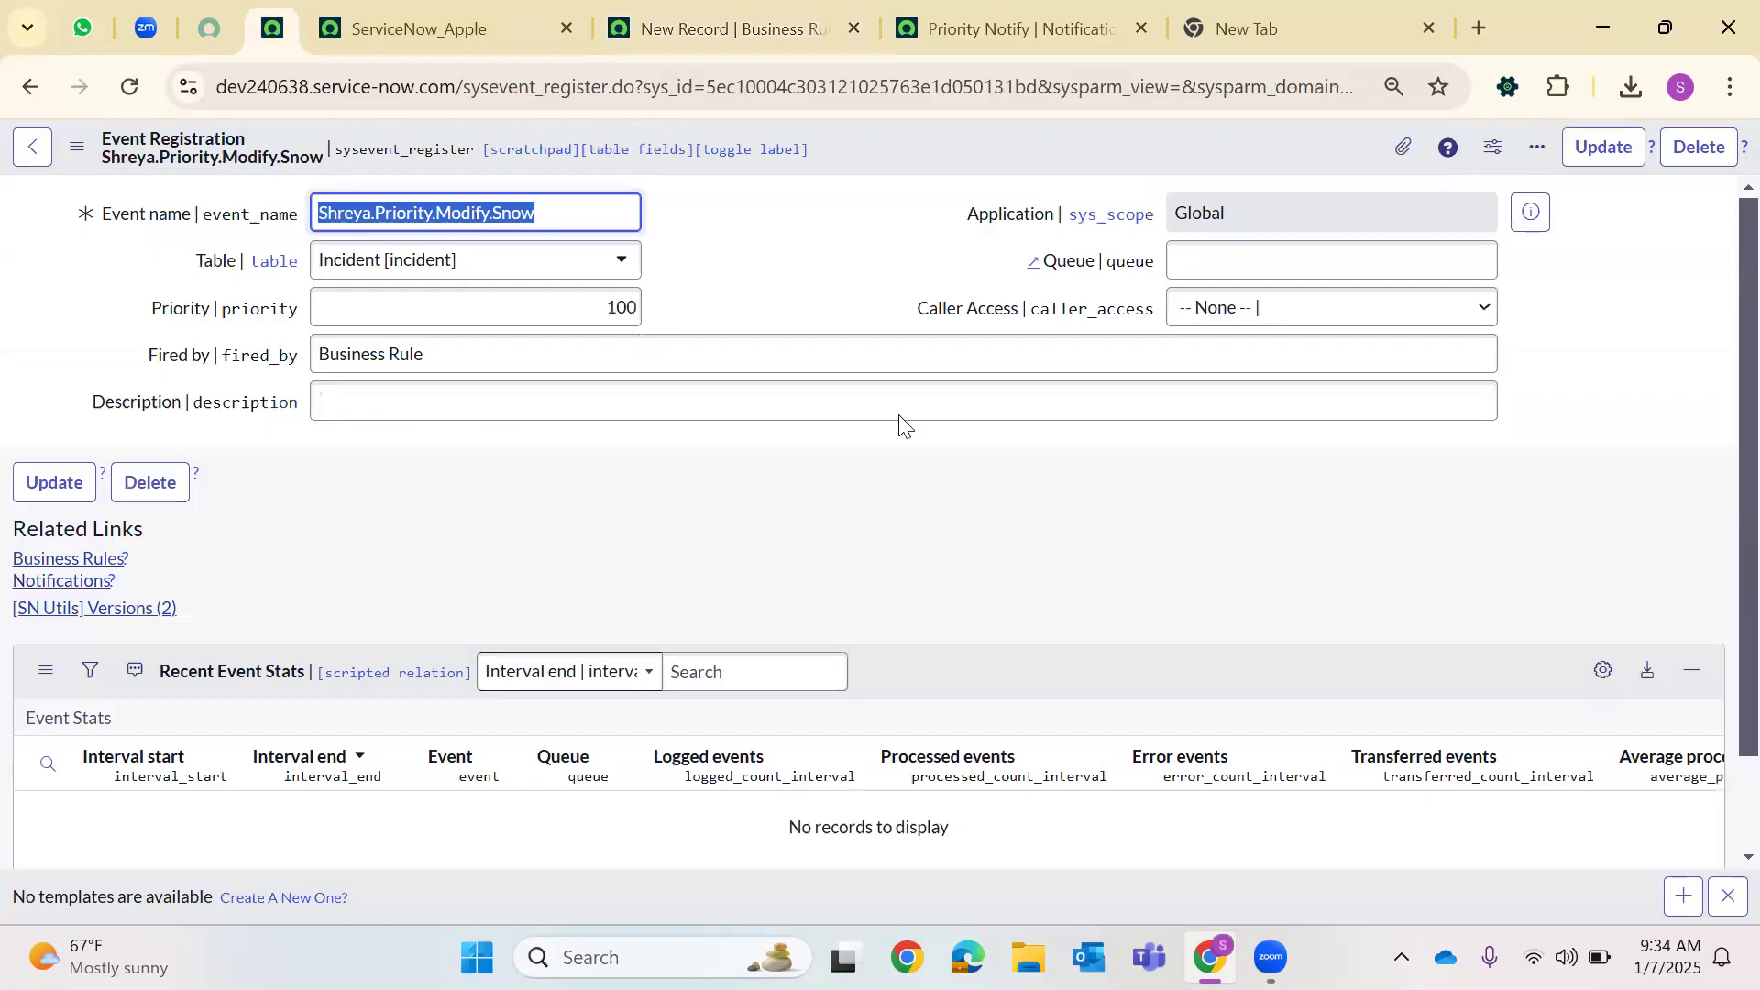
pyautogui.click(926, 31)
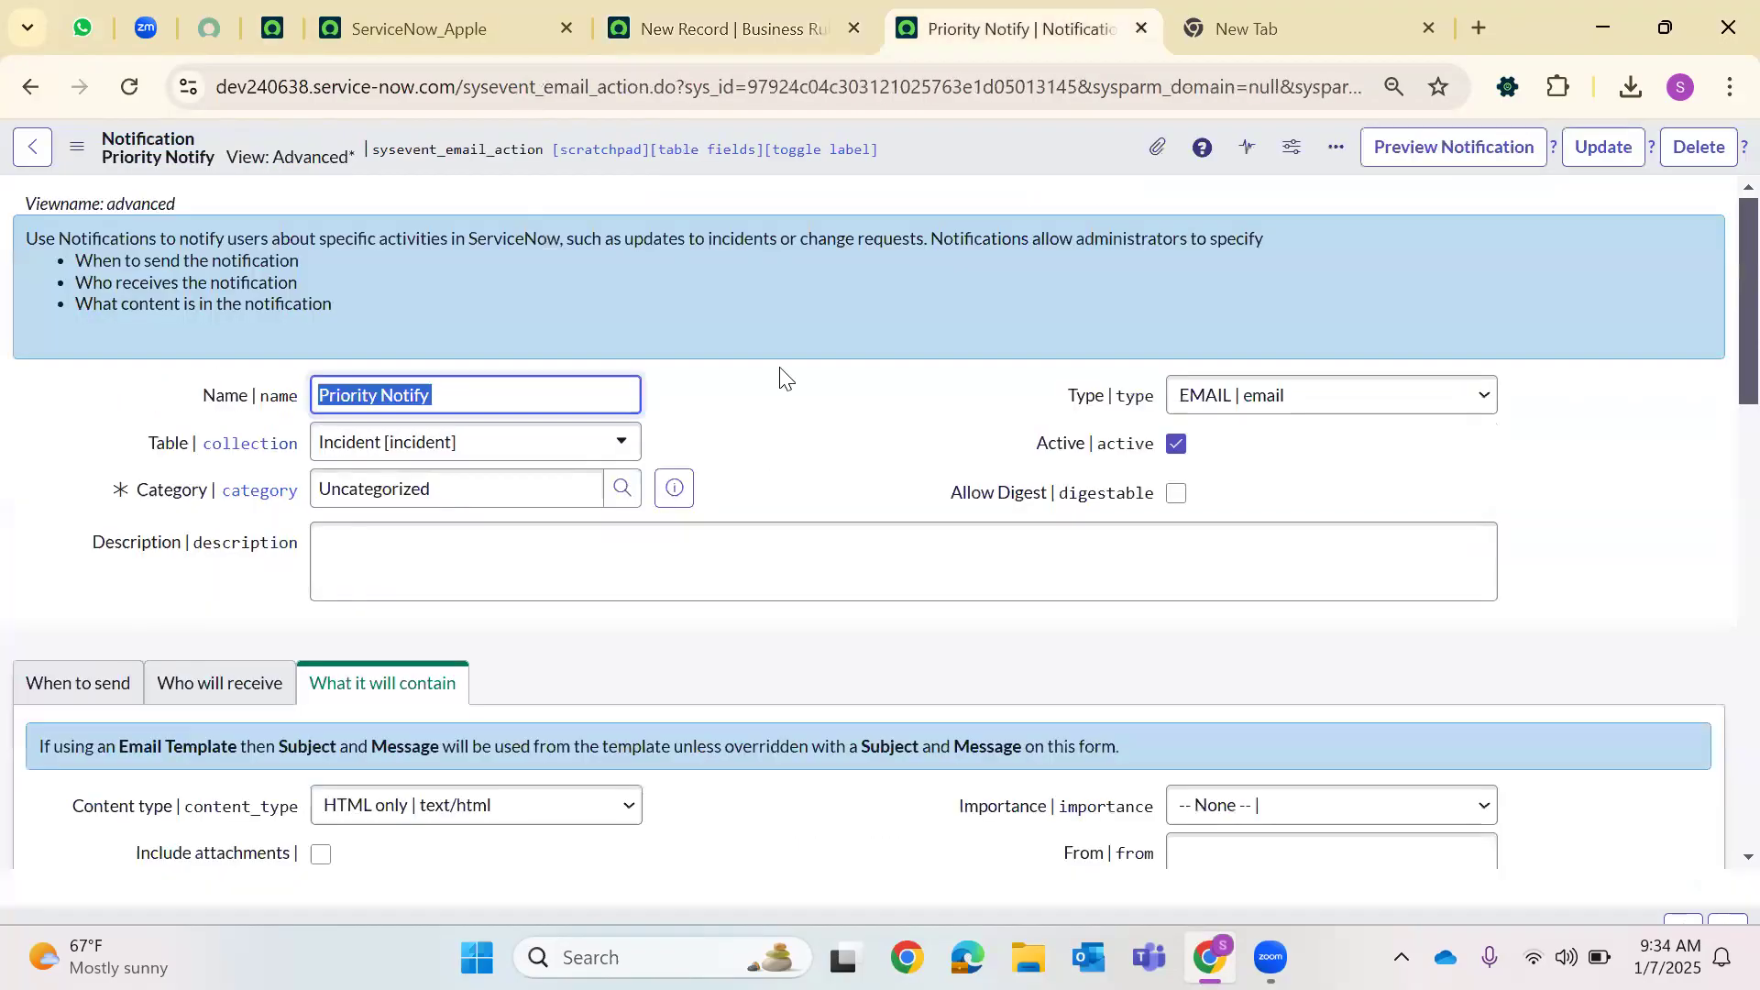
pyautogui.scroll(-8, 596, 788)
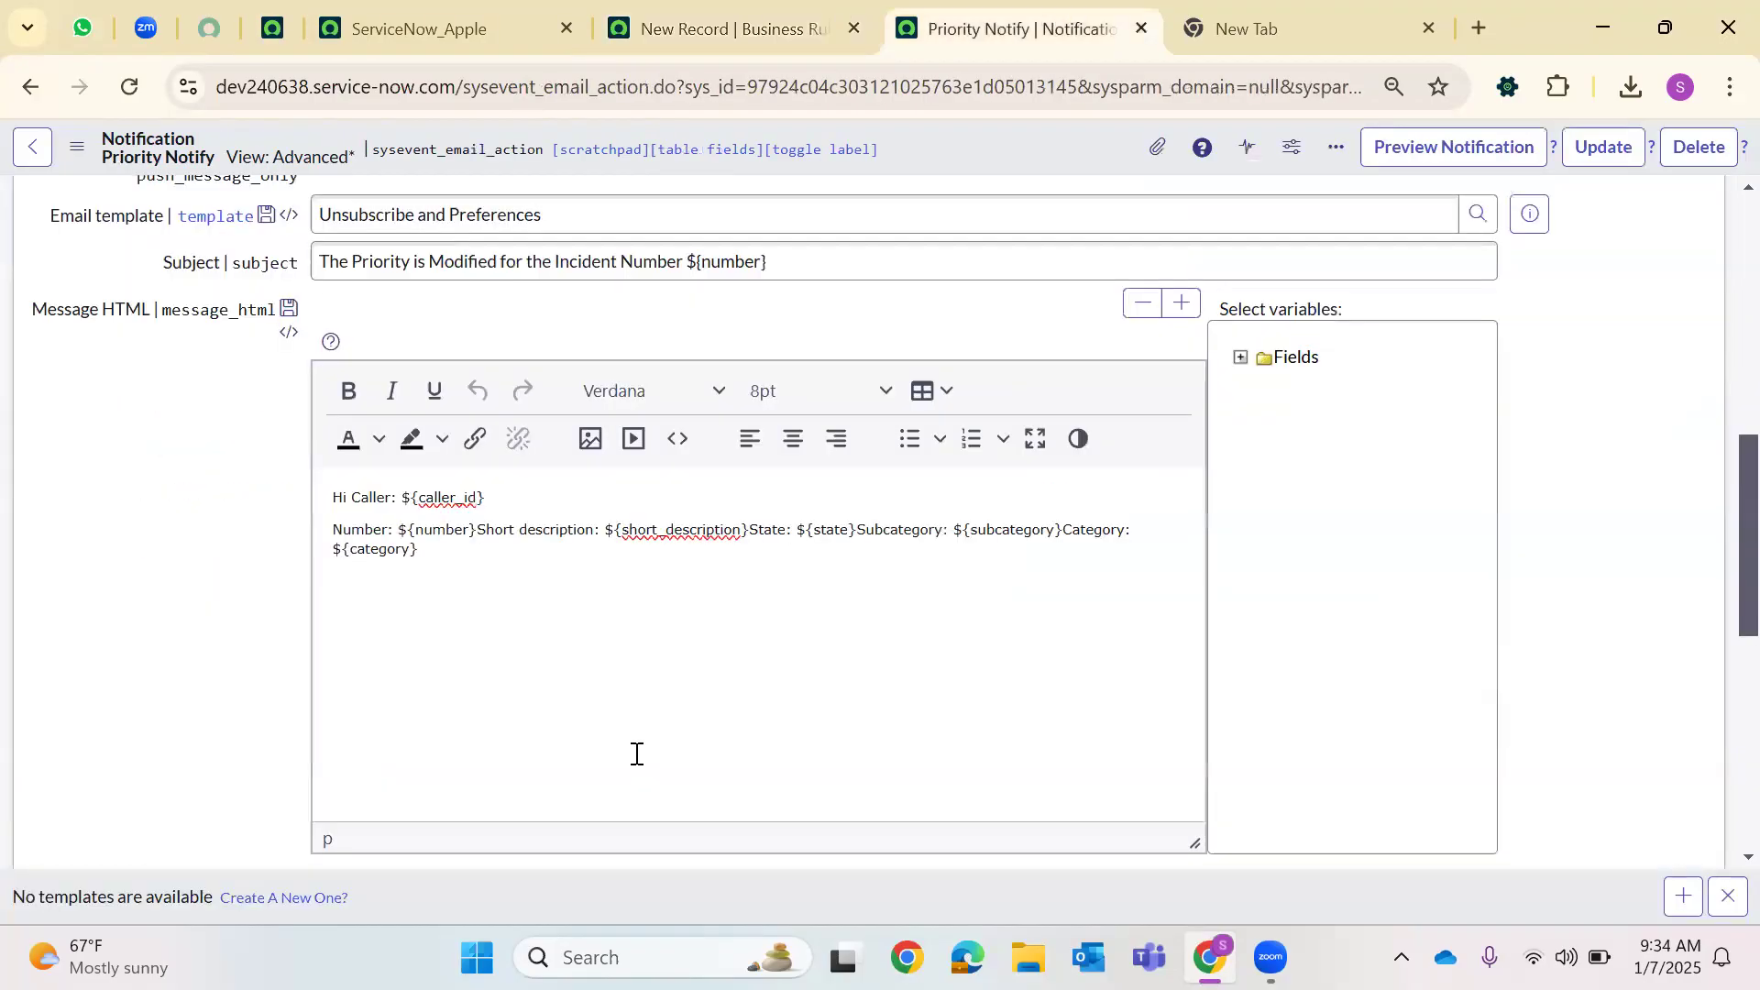
pyautogui.hotkey('ctrl', 'shift', 'Tab')
pyautogui.hotkey('ctrl', 'v')
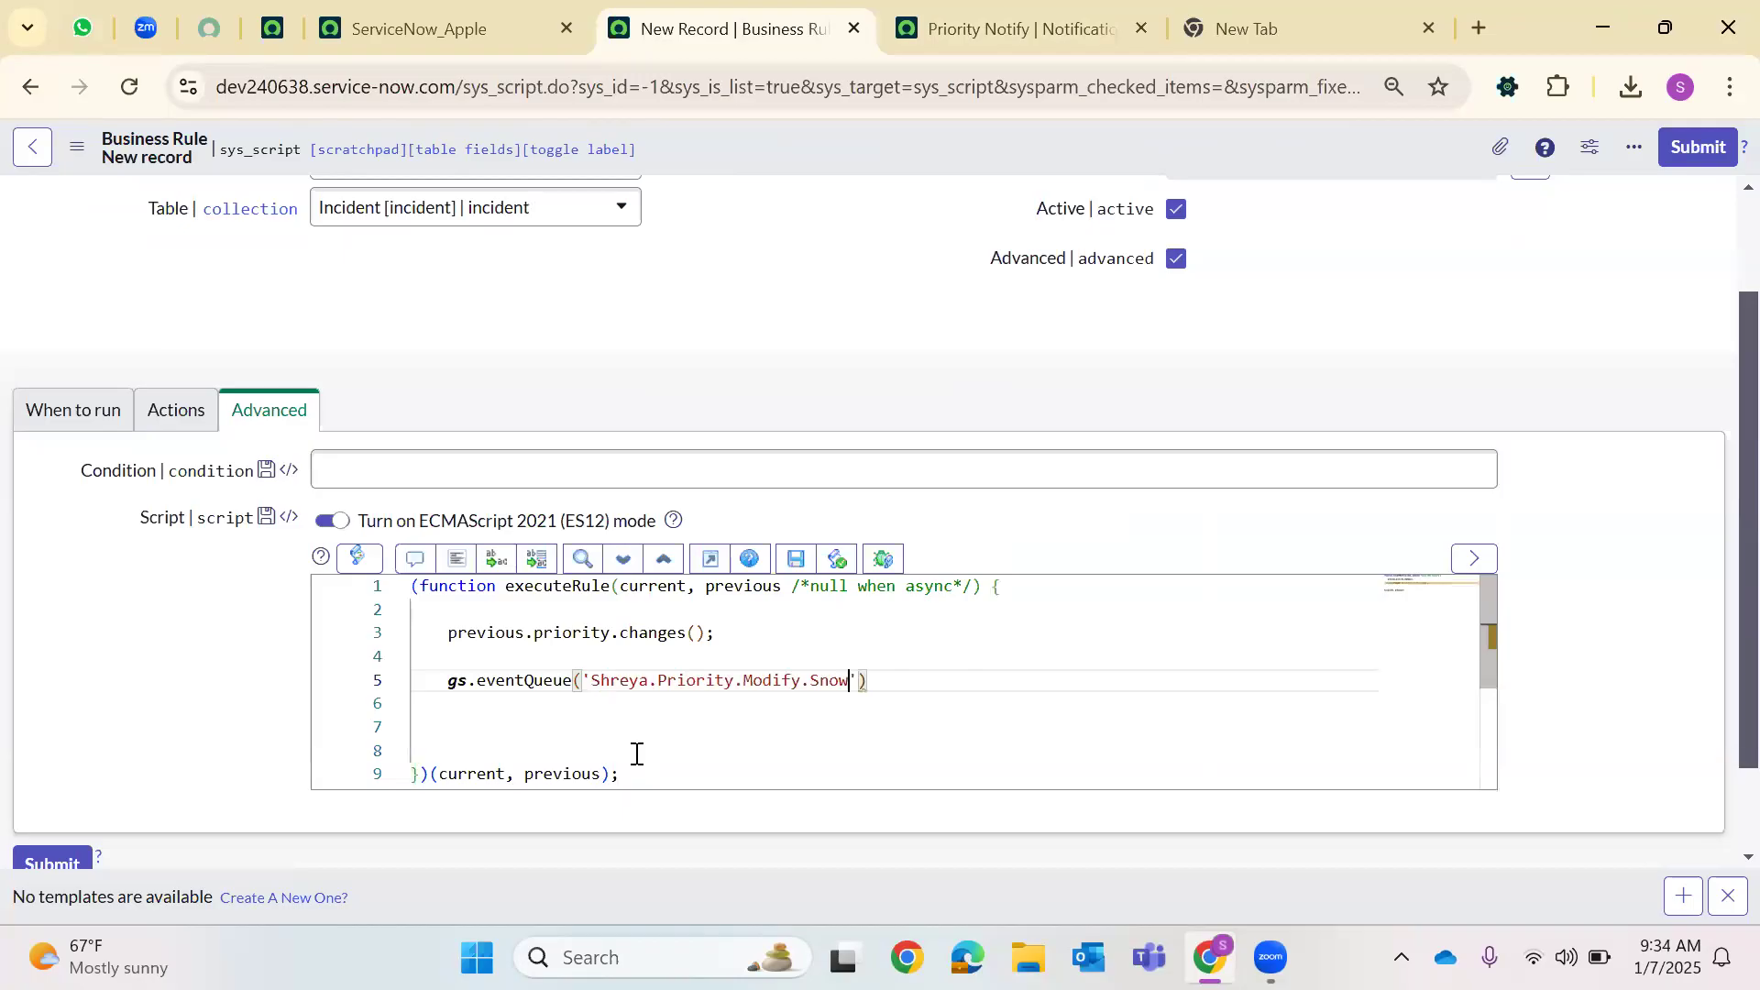
# Add current as the record argument of the gs.eventQueue call, followed by a comma
pyautogui.write(',current,')
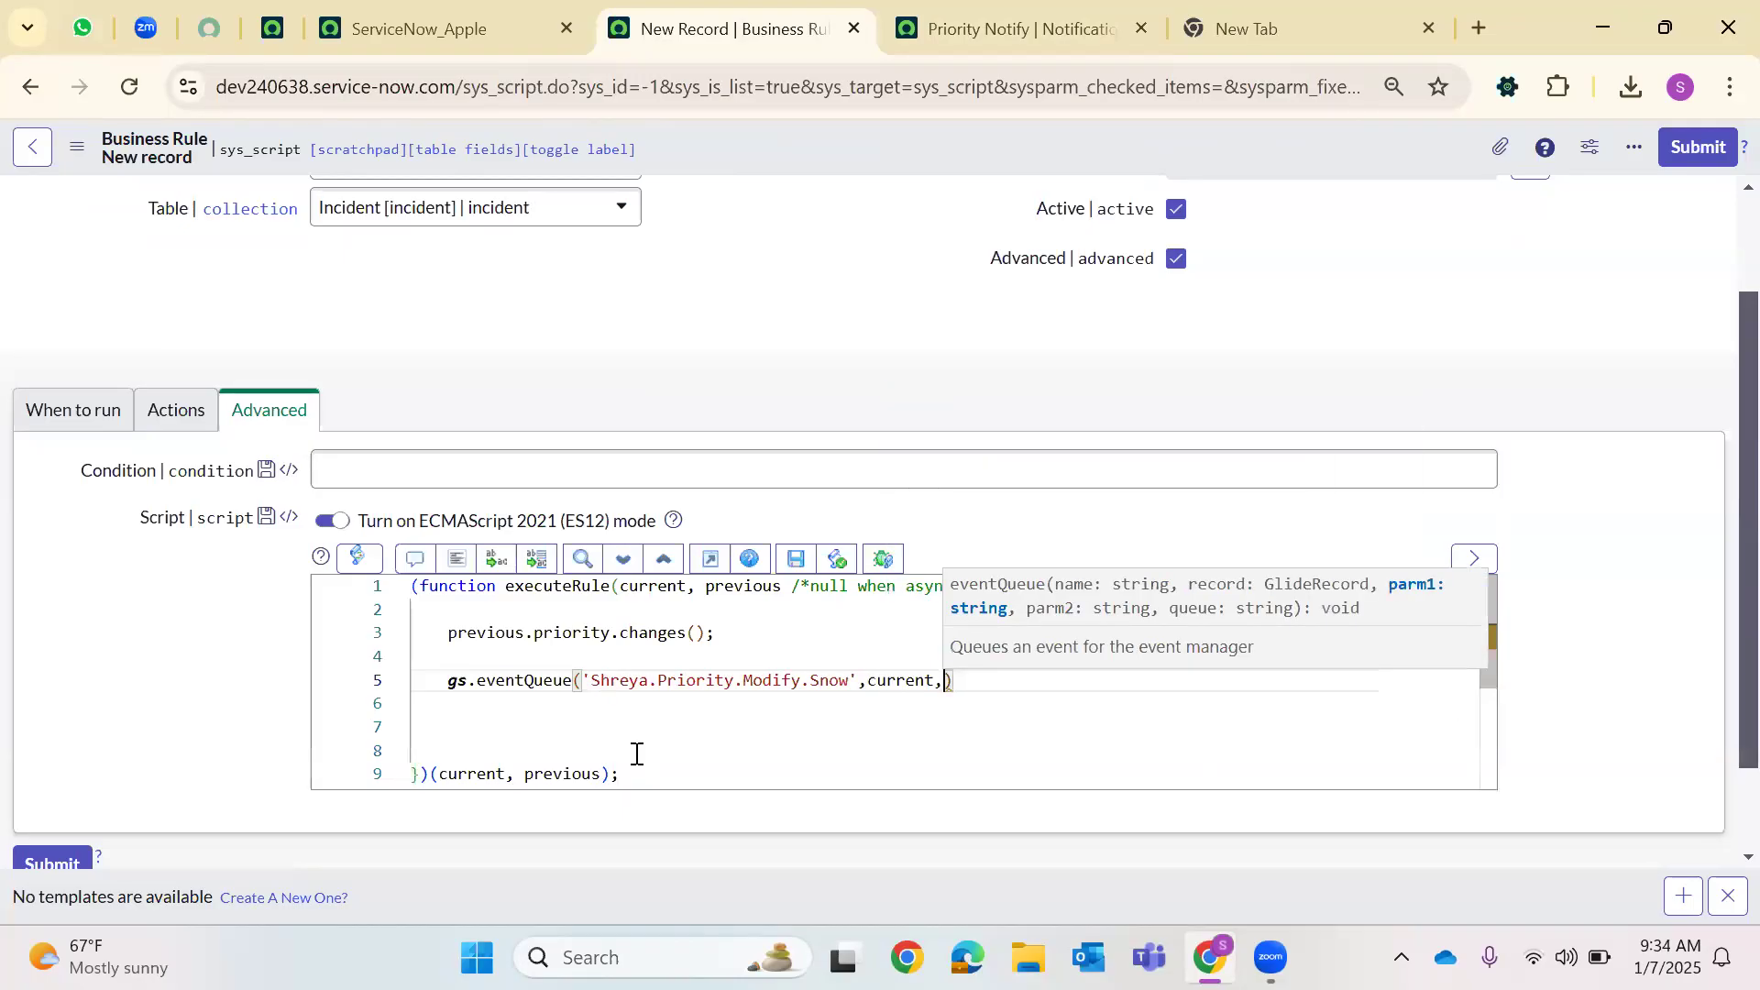
pyautogui.write('c=')
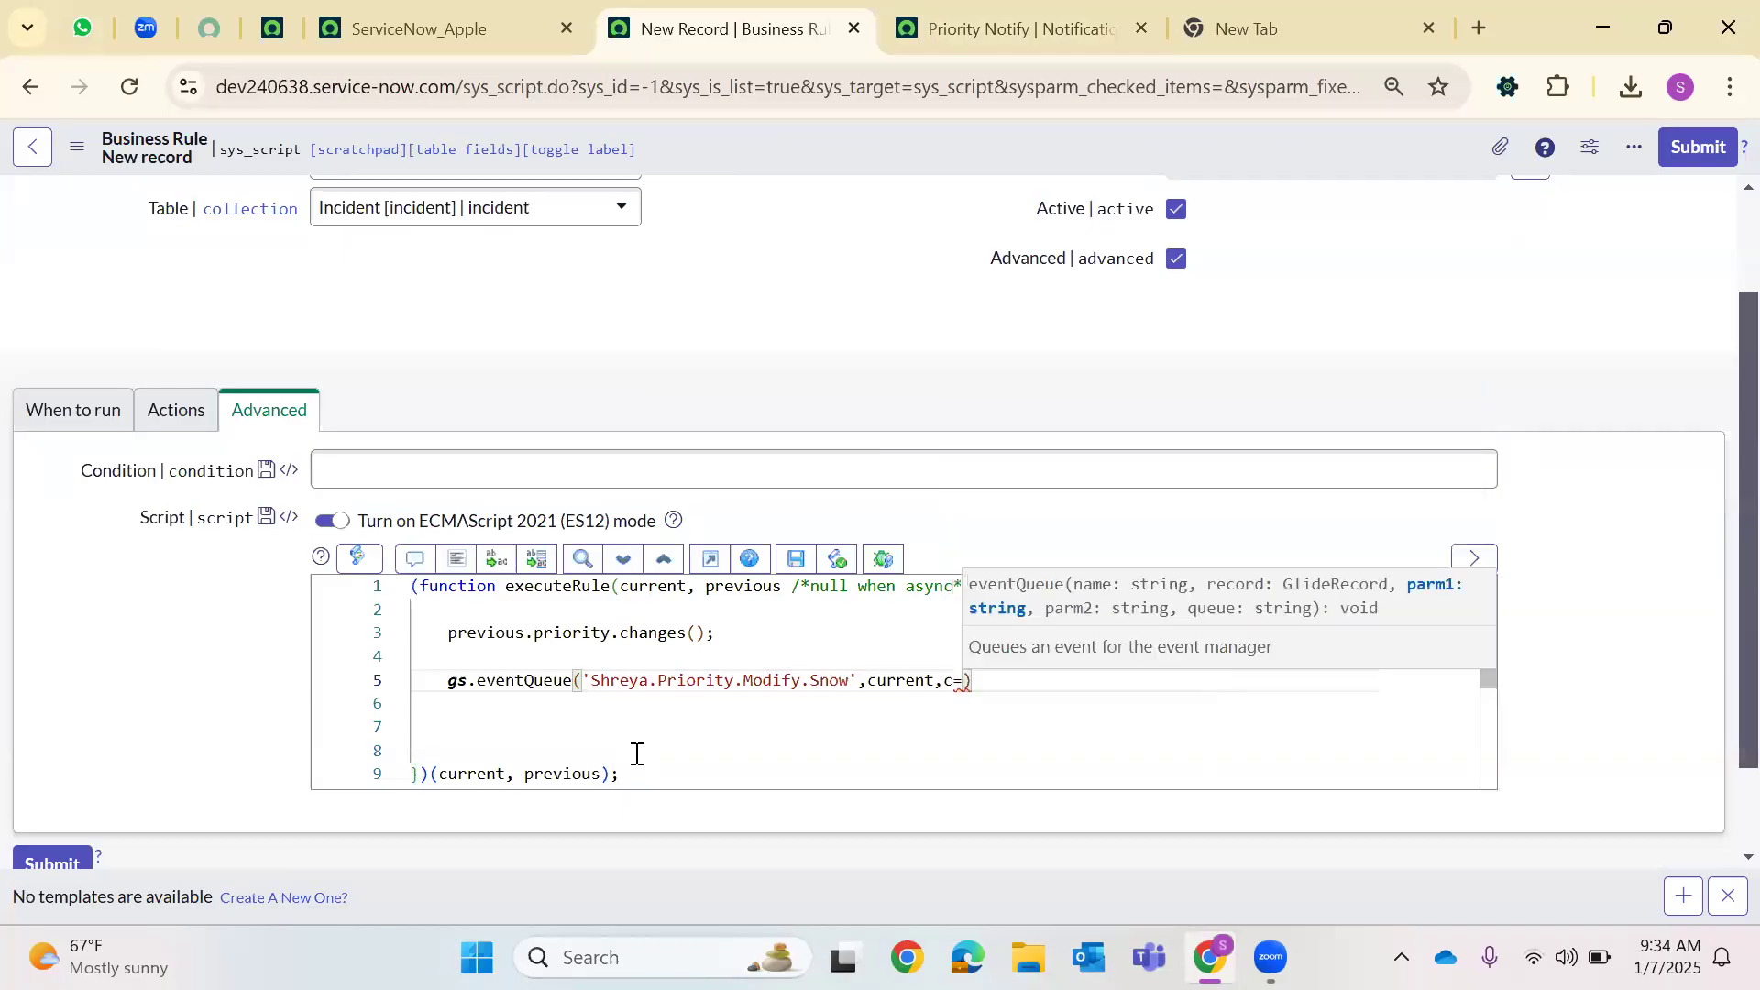
pyautogui.press('BackSpace')
pyautogui.press('BackSpace')
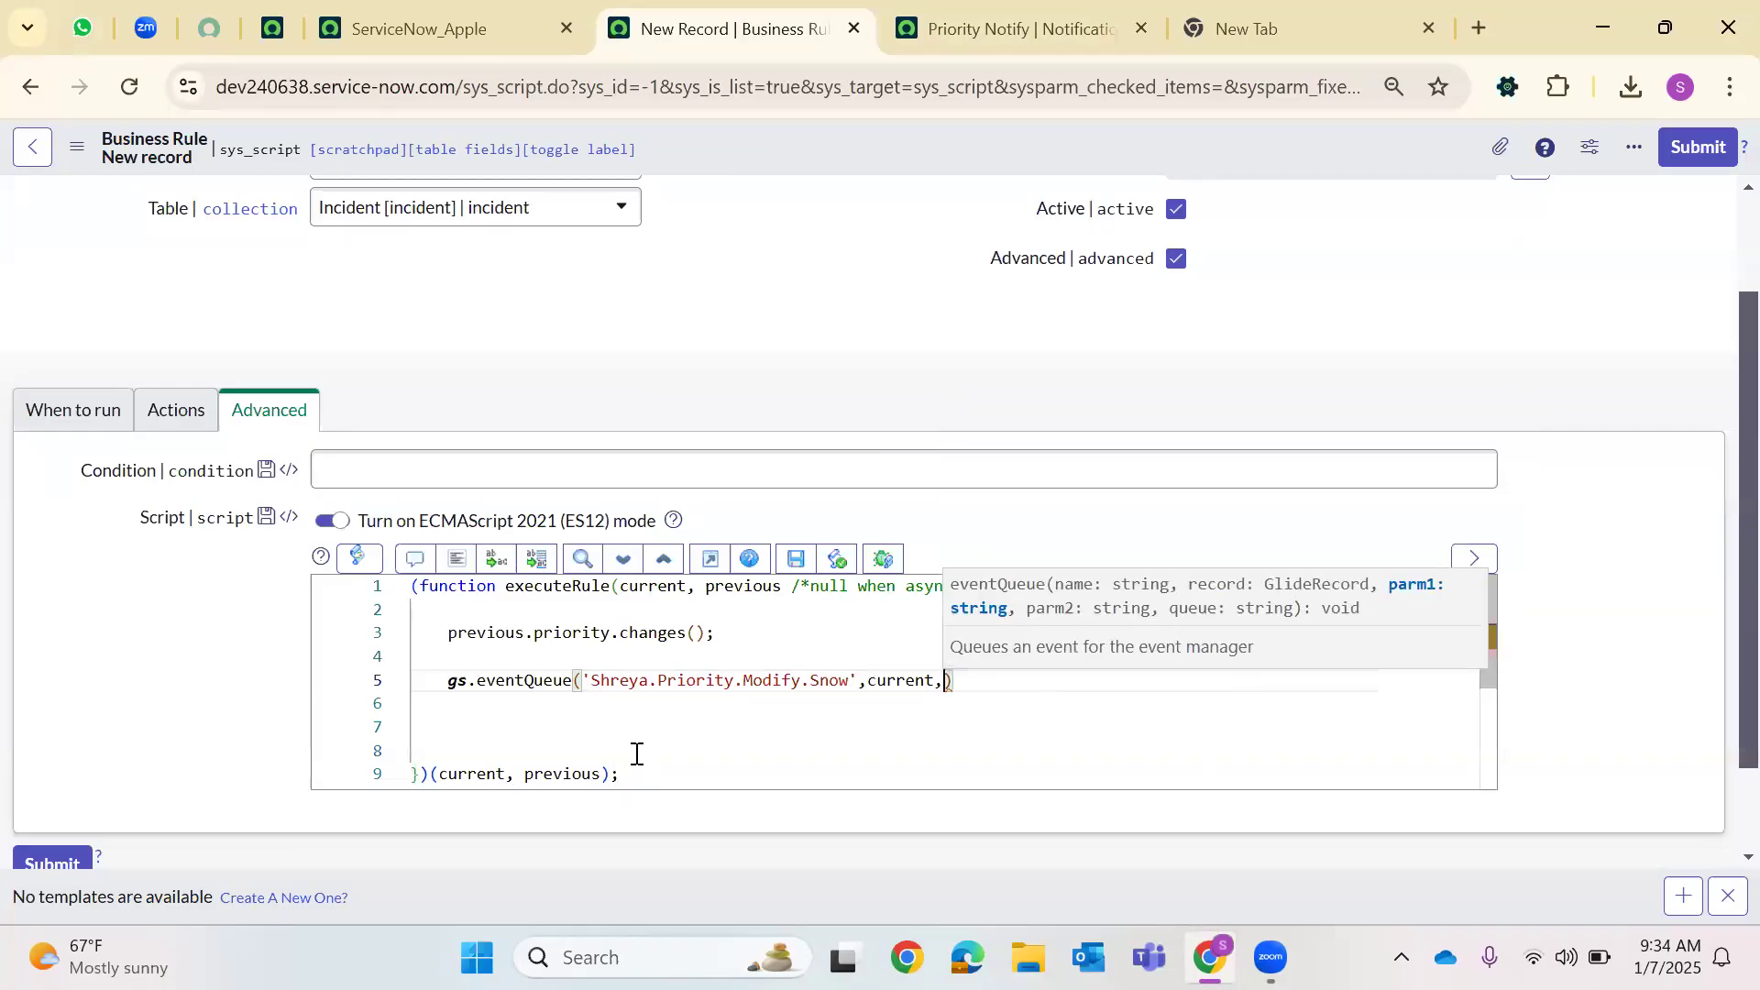
# Try gs.getDisplayValueFor as the third argument of the gs.eventQueue call
pyautogui.write('gs.get')
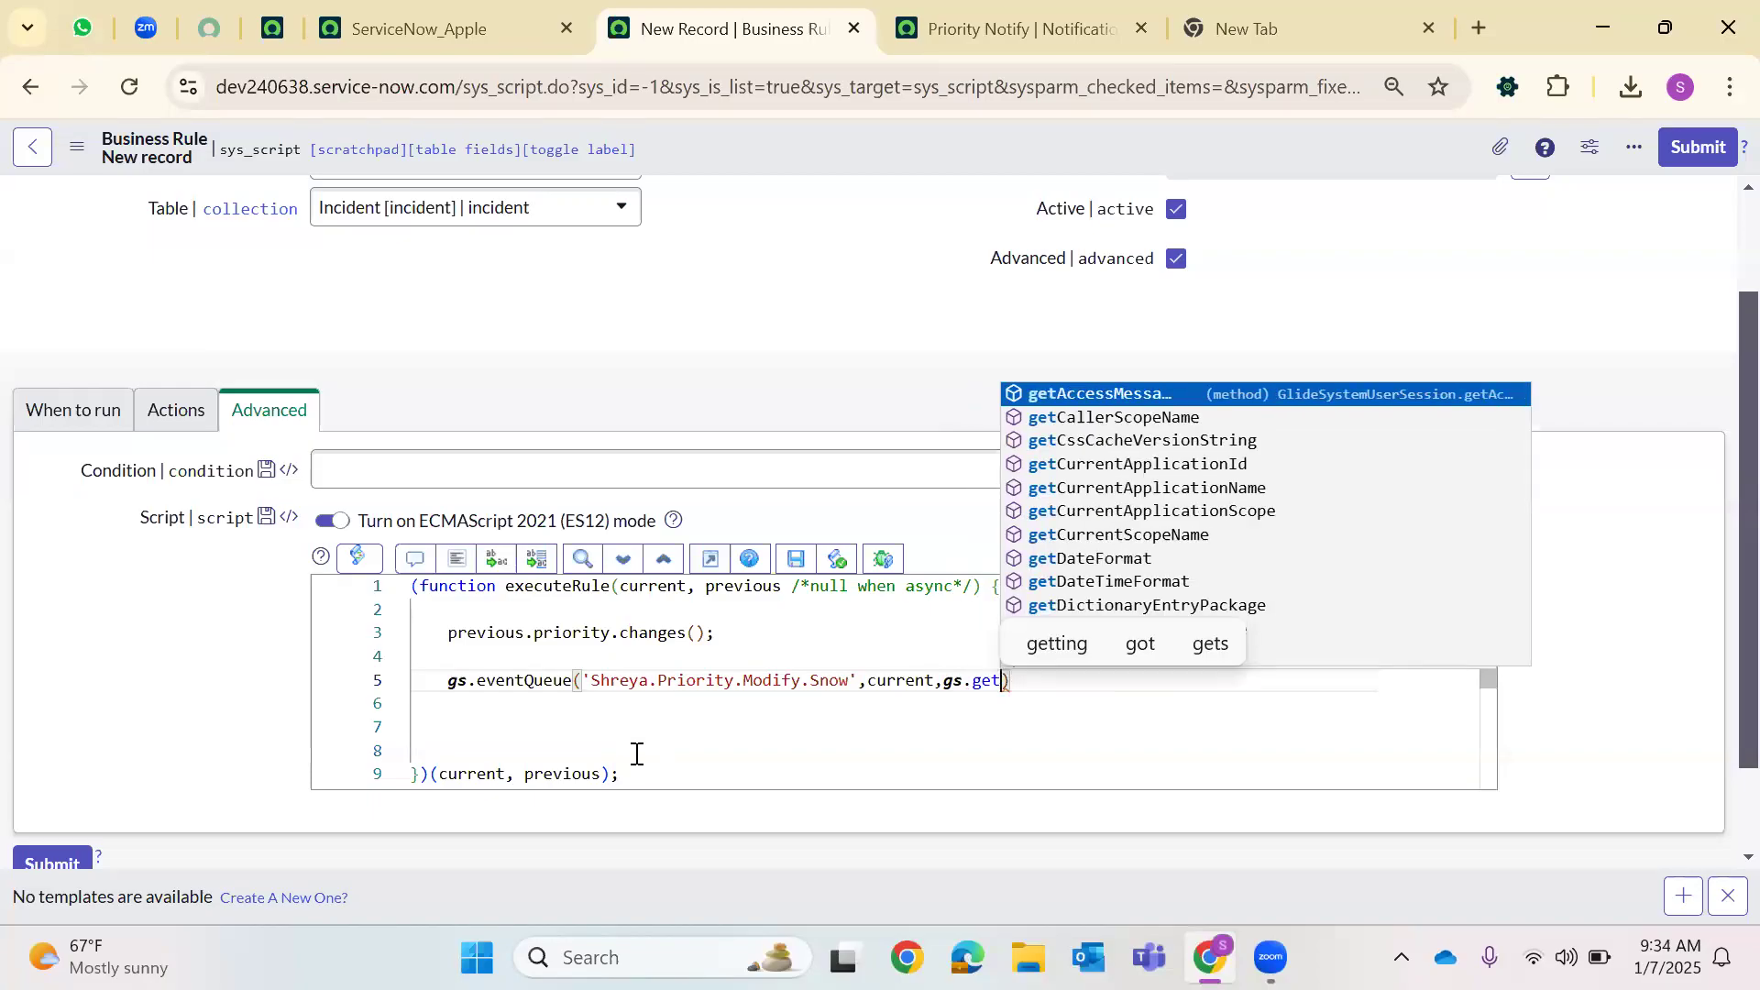
pyautogui.write('Dis')
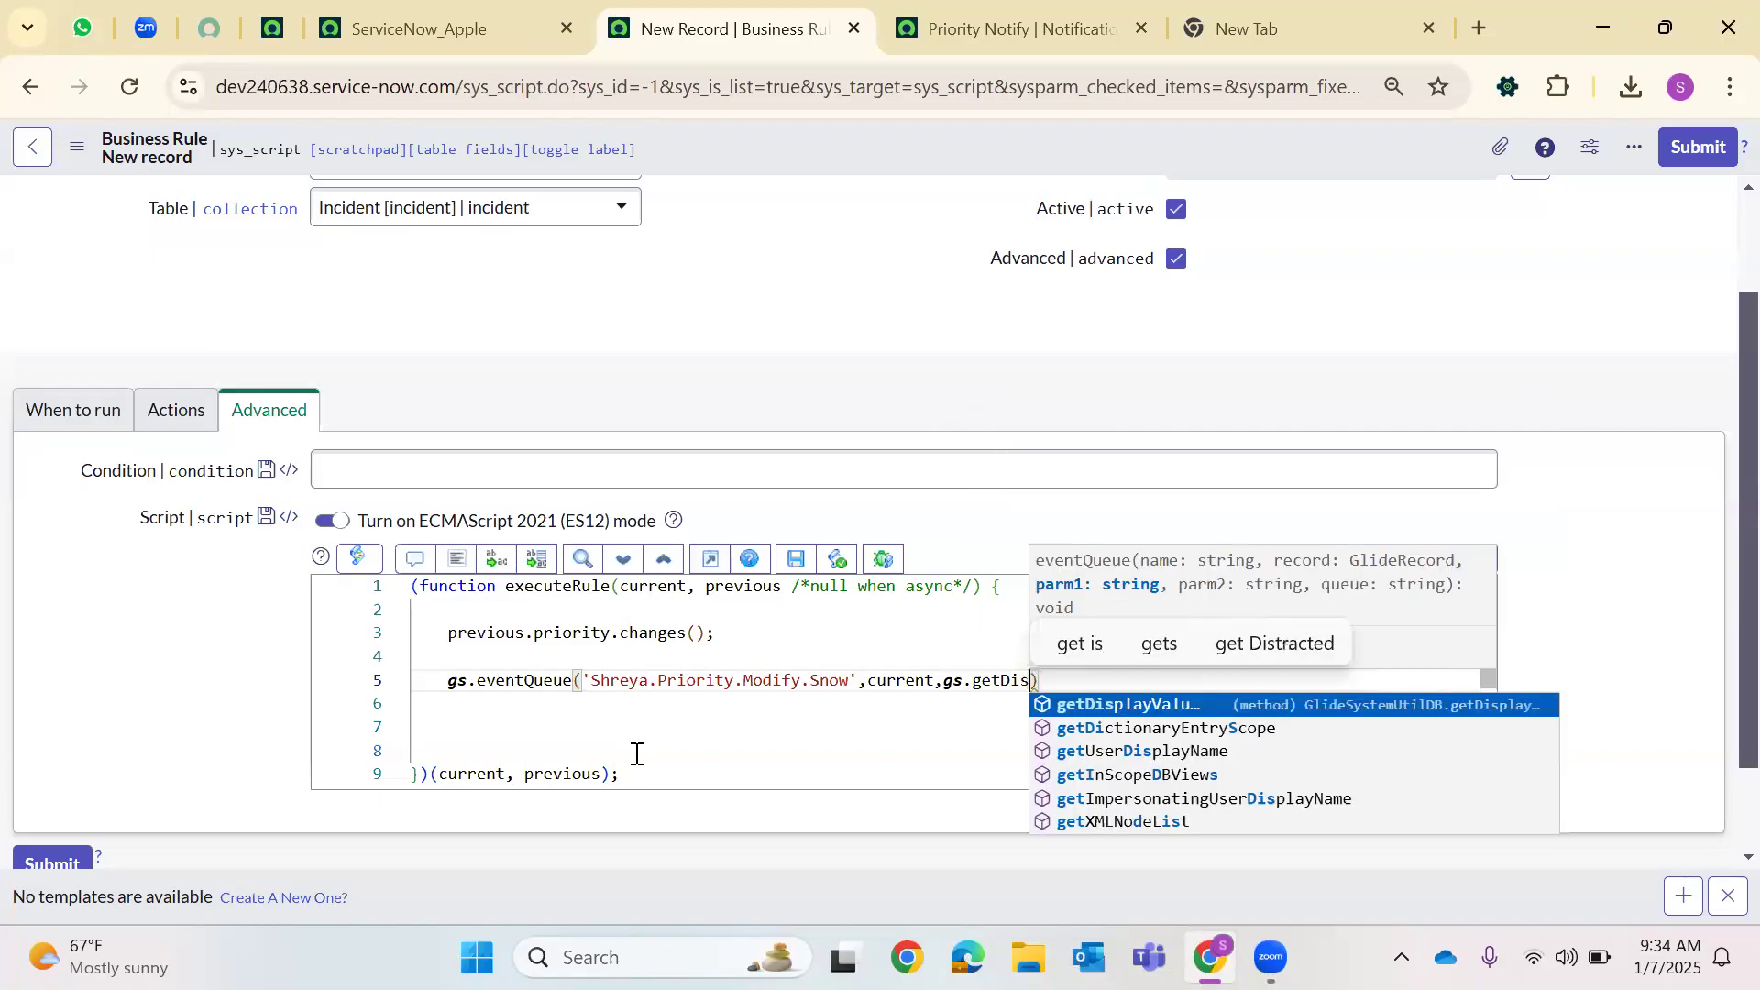
pyautogui.press('Return')
pyautogui.press('BackSpace')
pyautogui.press('BackSpace')
pyautogui.press('Home')
pyautogui.press('BackSpace')
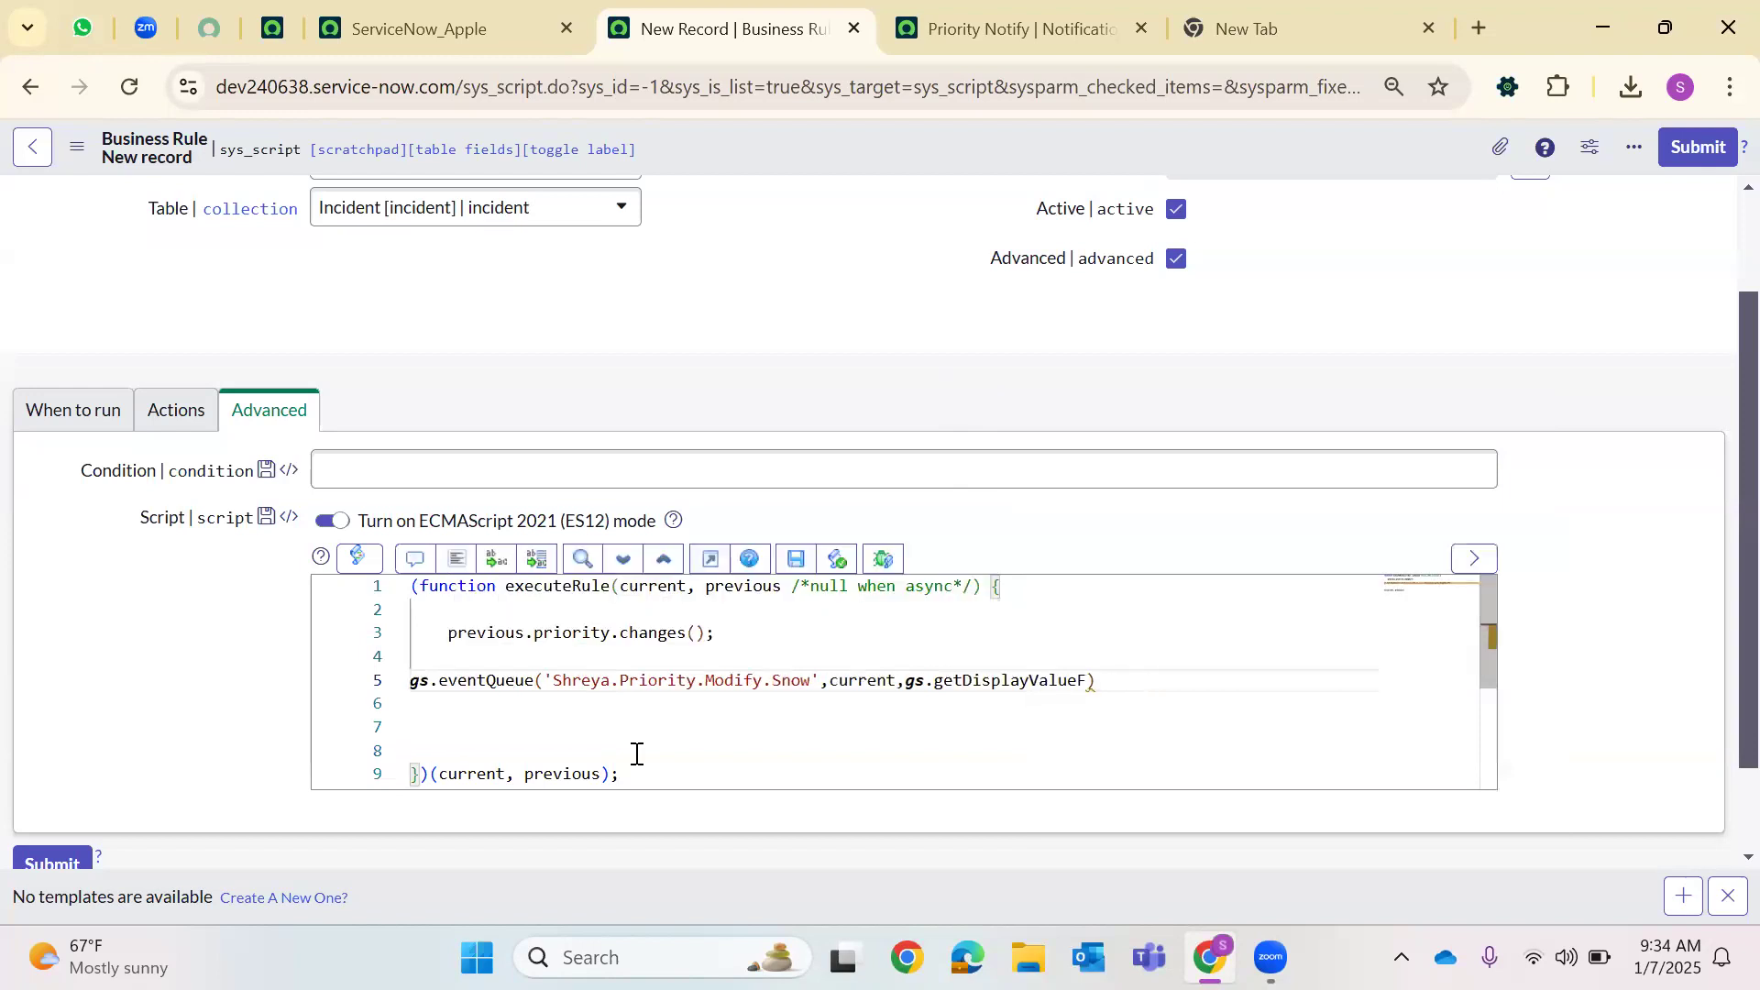
pyautogui.hotkey('ctrl', 'z')
pyautogui.hotkey('ctrl', 'z')
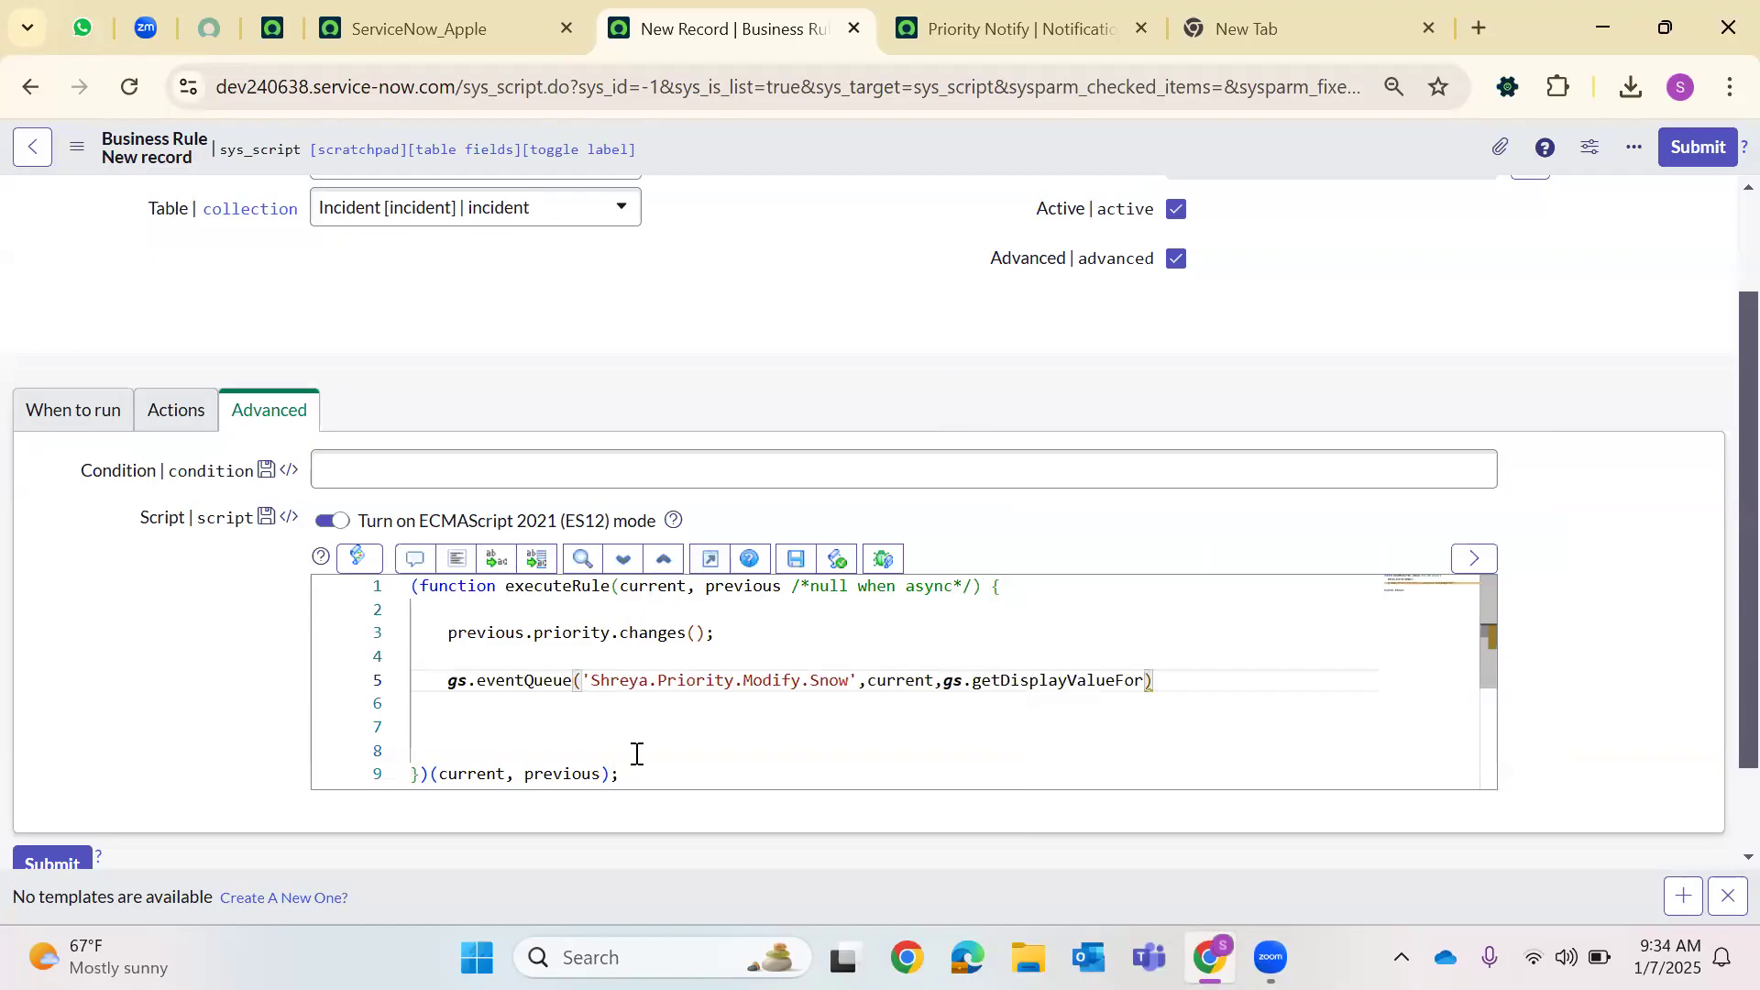
# Replace getDisplayValueFor with getUserDisplayName() as the gs method in the third argument, followed by a comma
pyautogui.doubleClick(1056, 680)
pyautogui.press('BackSpace')
pyautogui.write('getUserD')
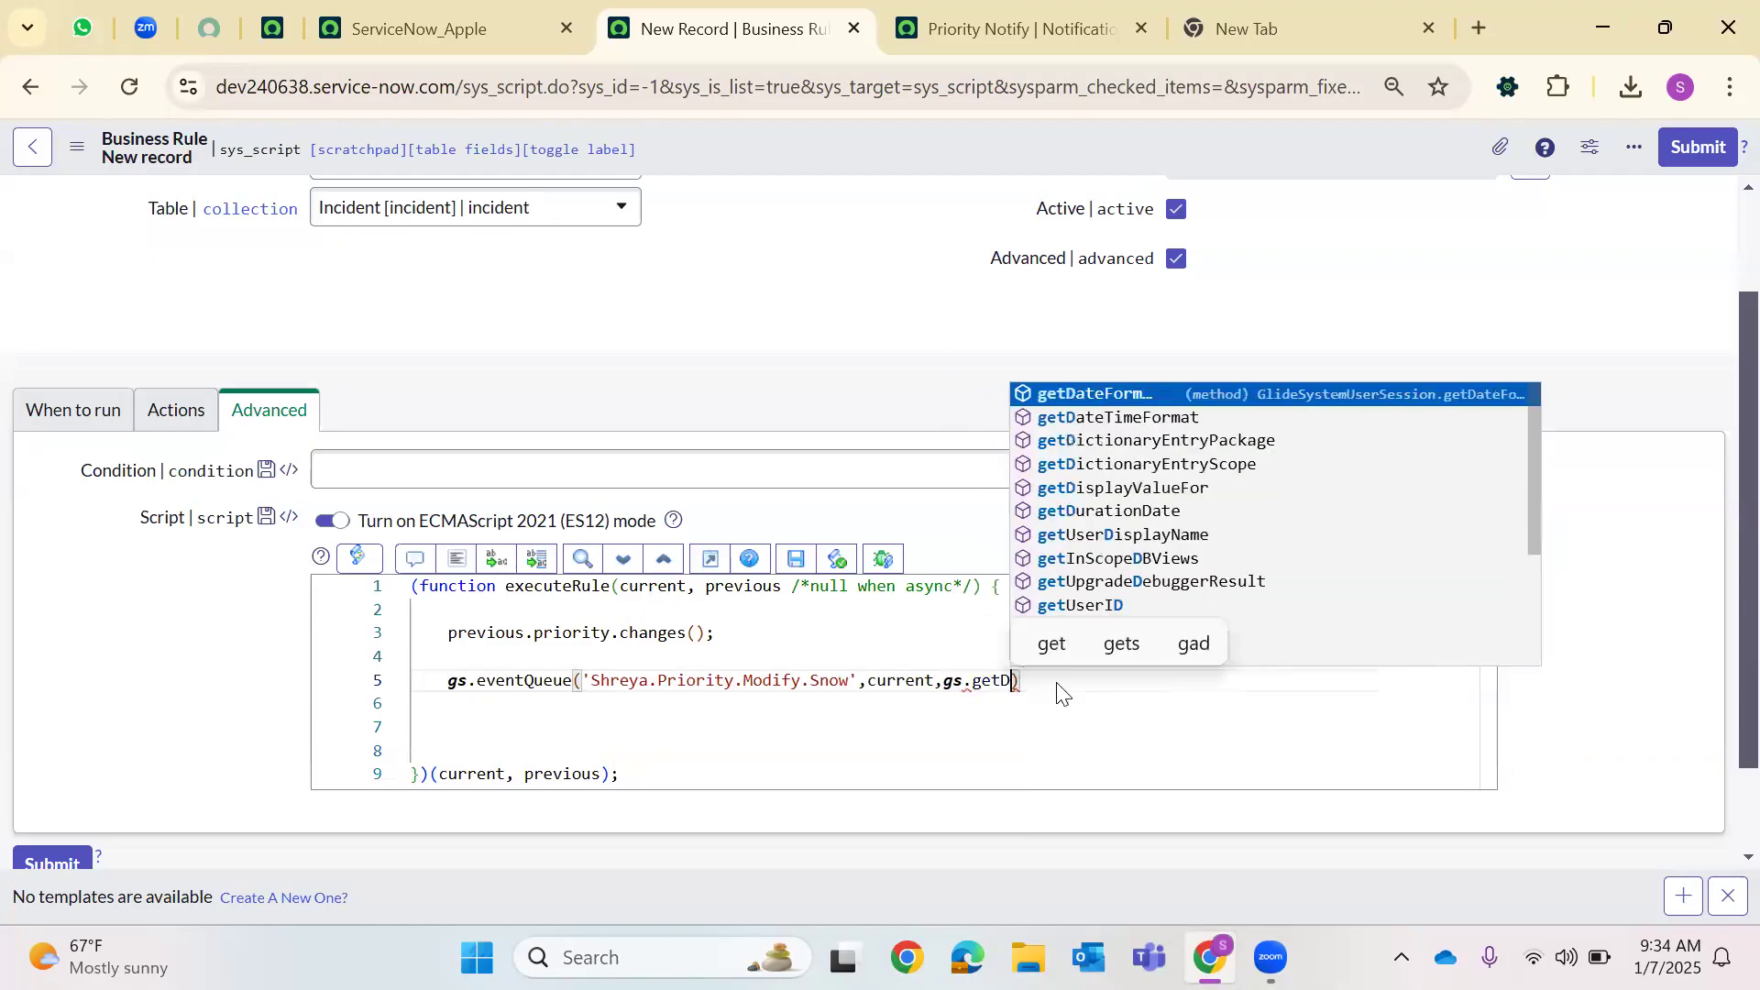
pyautogui.write('ispla')
pyautogui.press('Down')
pyautogui.press('Return')
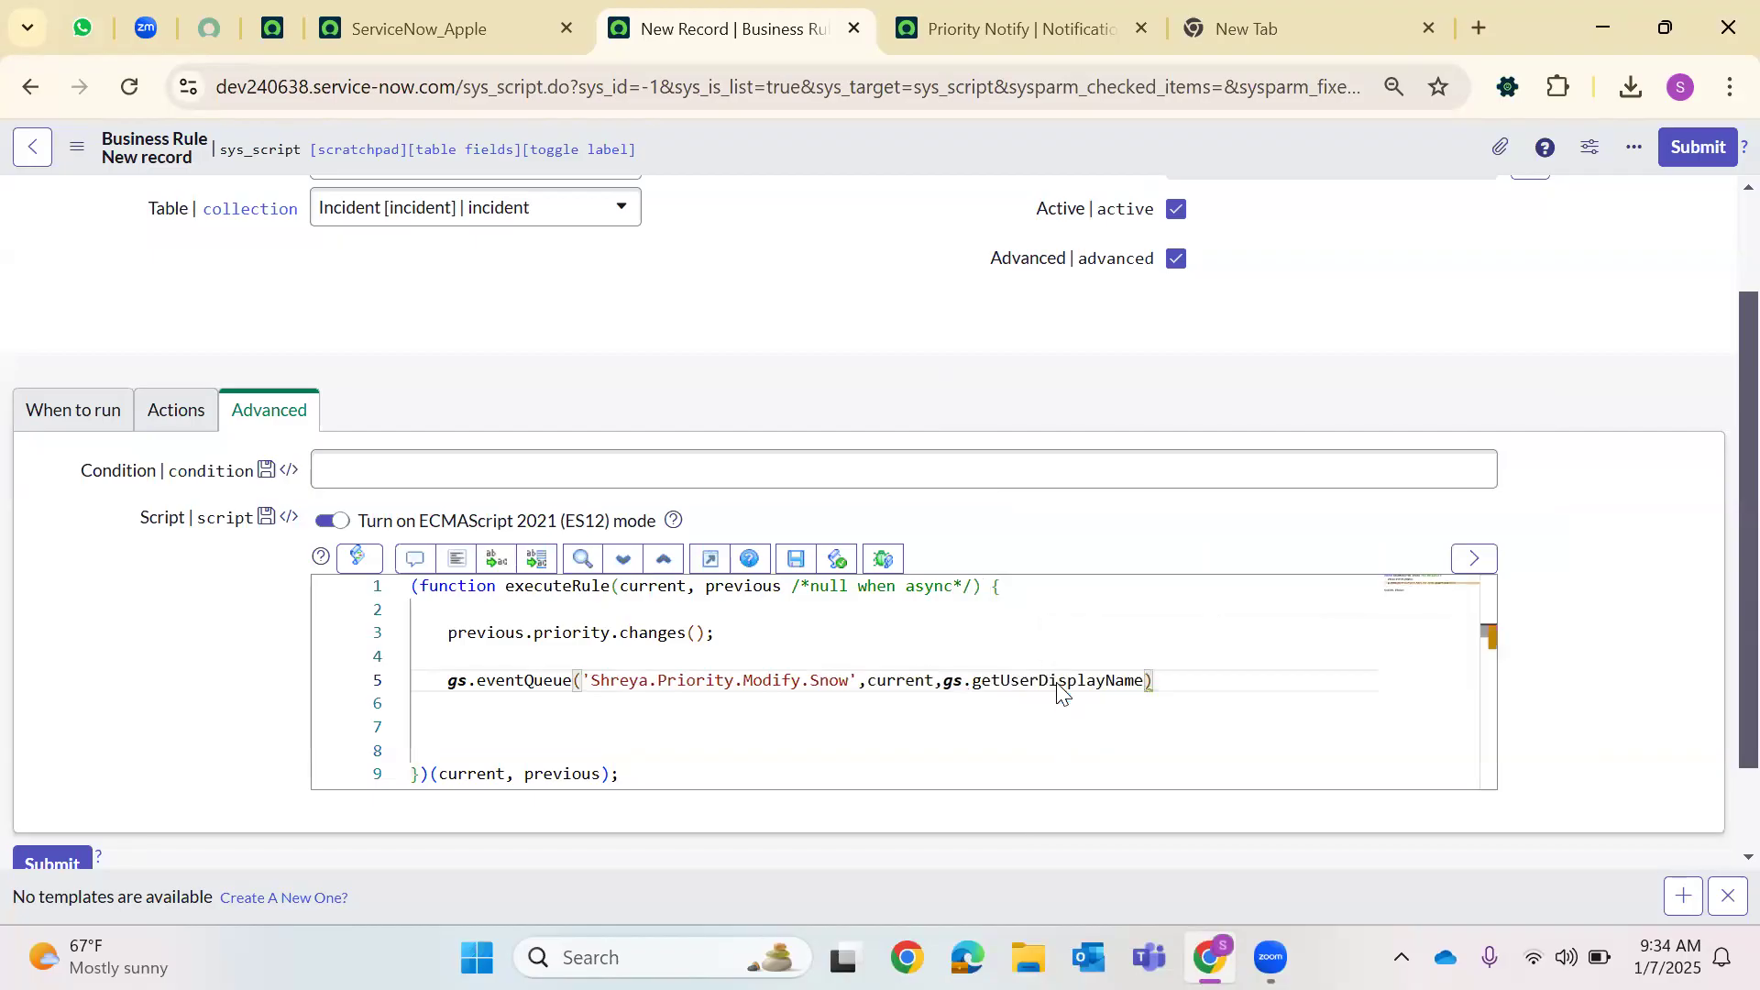
pyautogui.write('(),')
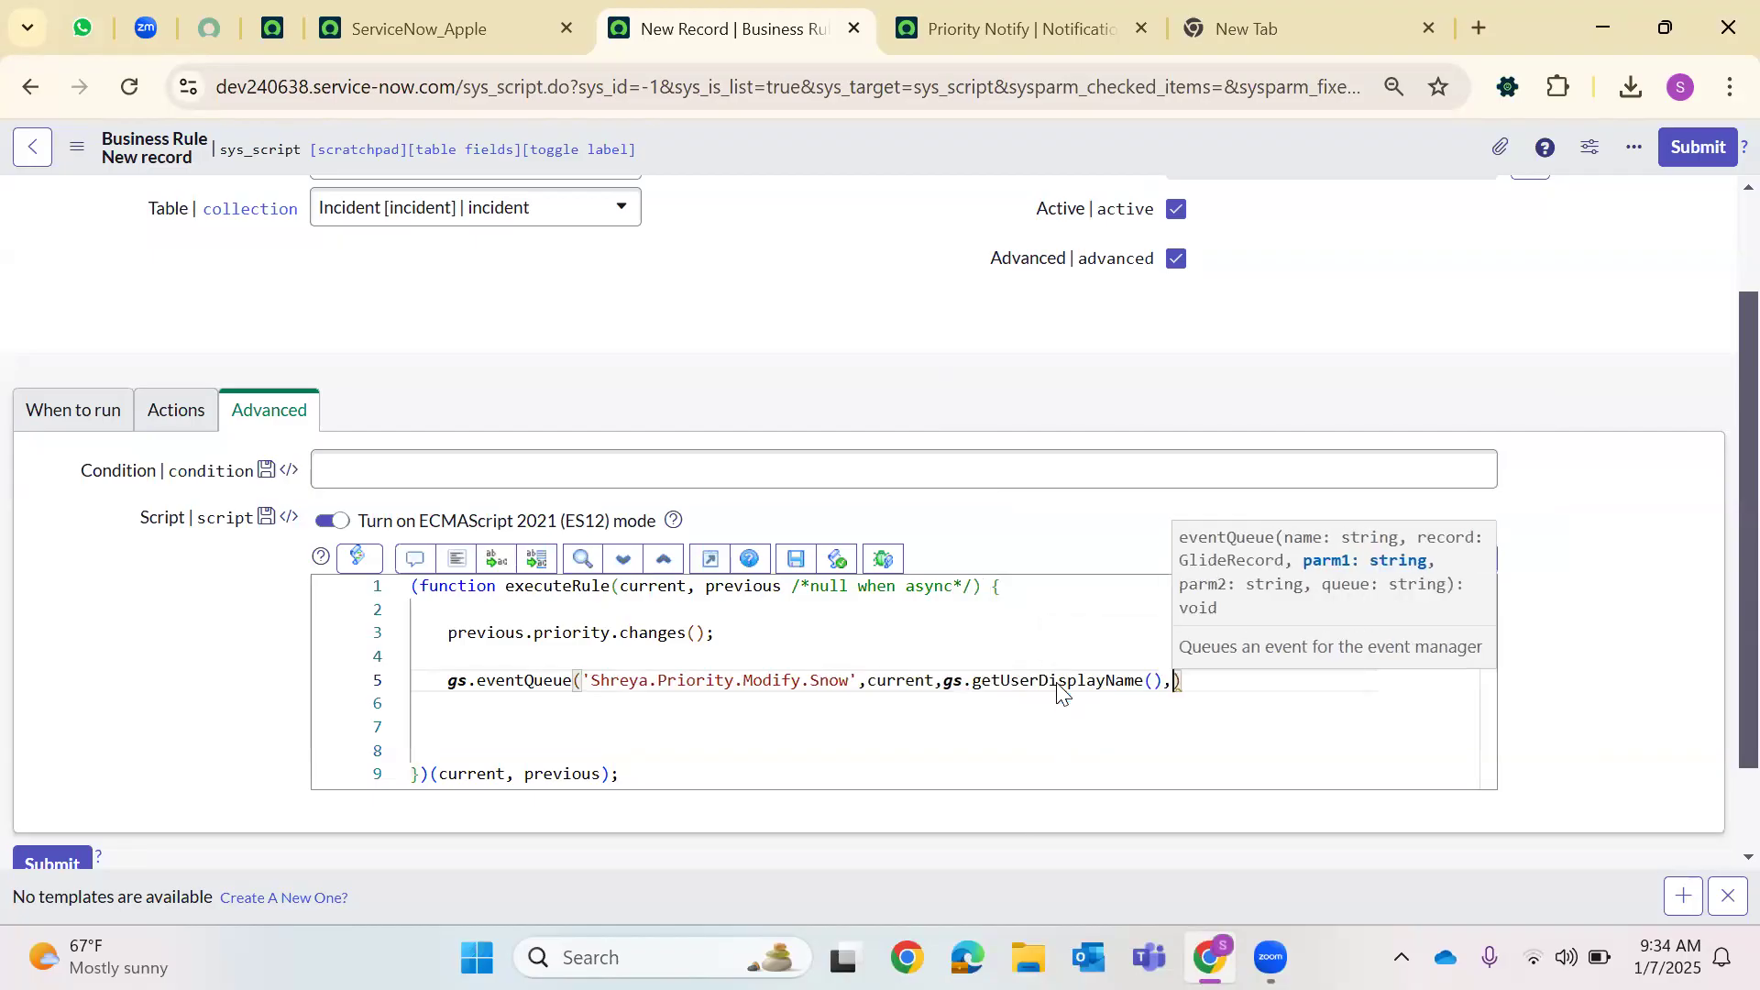
# Add current.priority as the final argument of the gs.eventQueue call, end the statement with a semicolon, and save the business rule
pyautogui.moveTo(943, 678); pyautogui.dragTo(1170, 682)
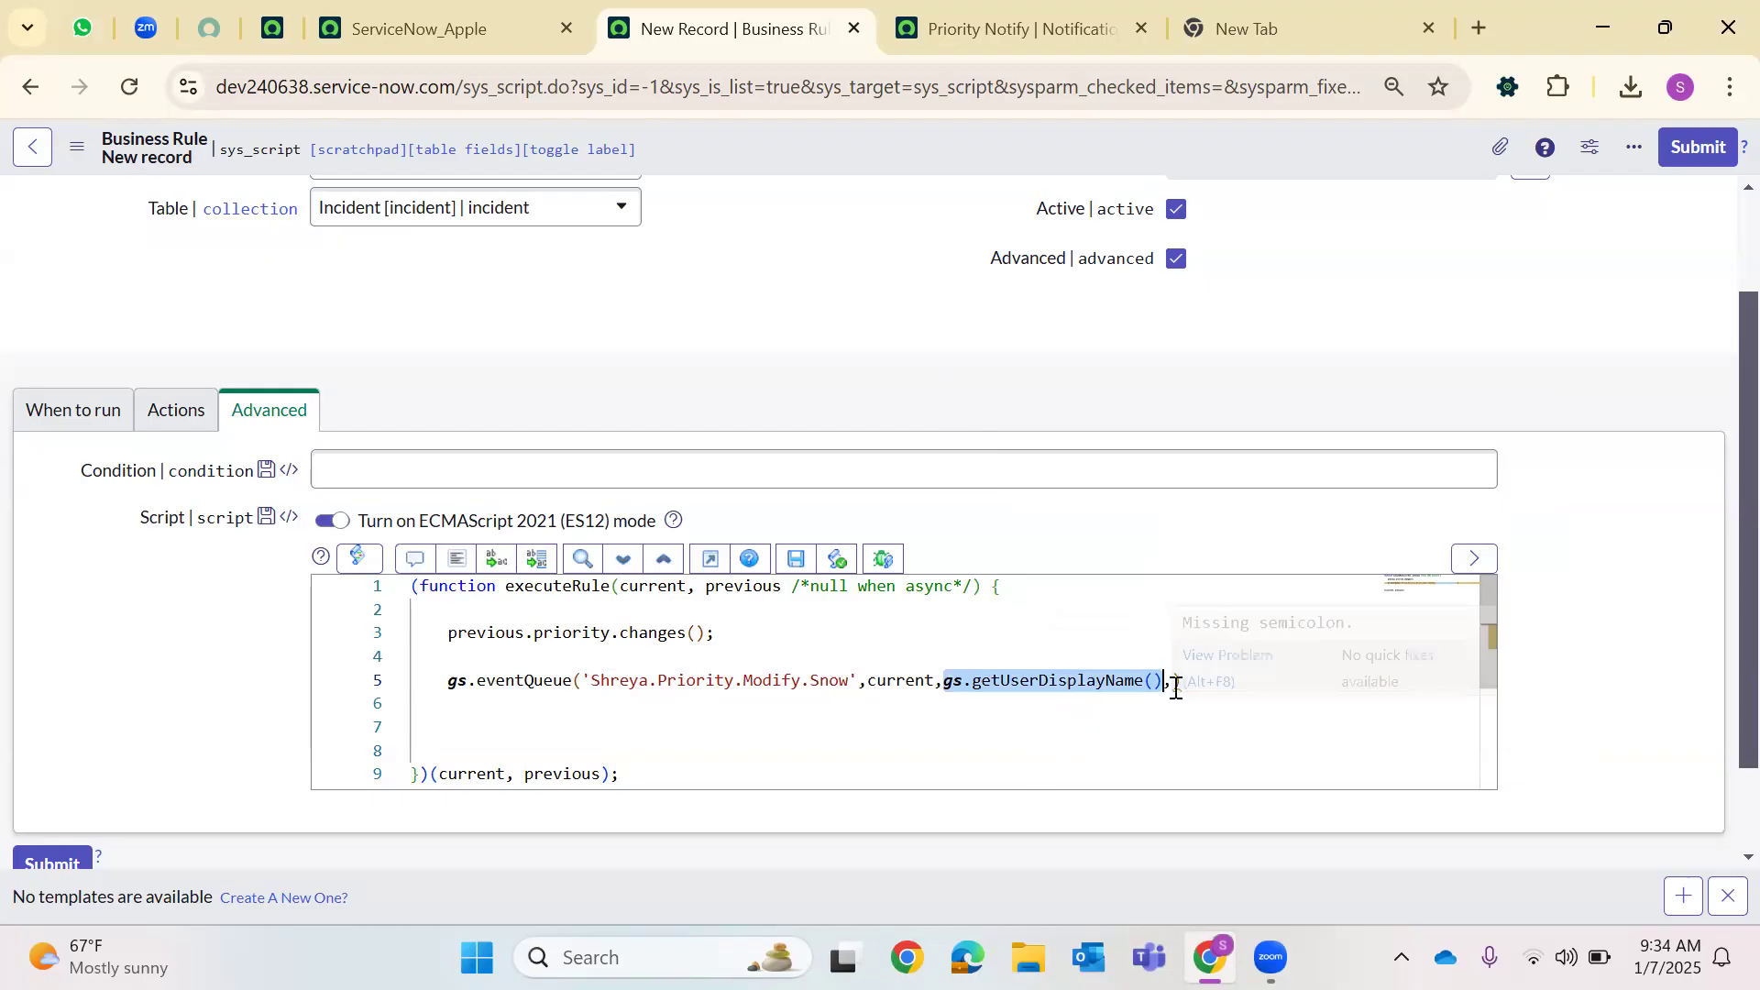
pyautogui.press('Right')
pyautogui.press('Right')
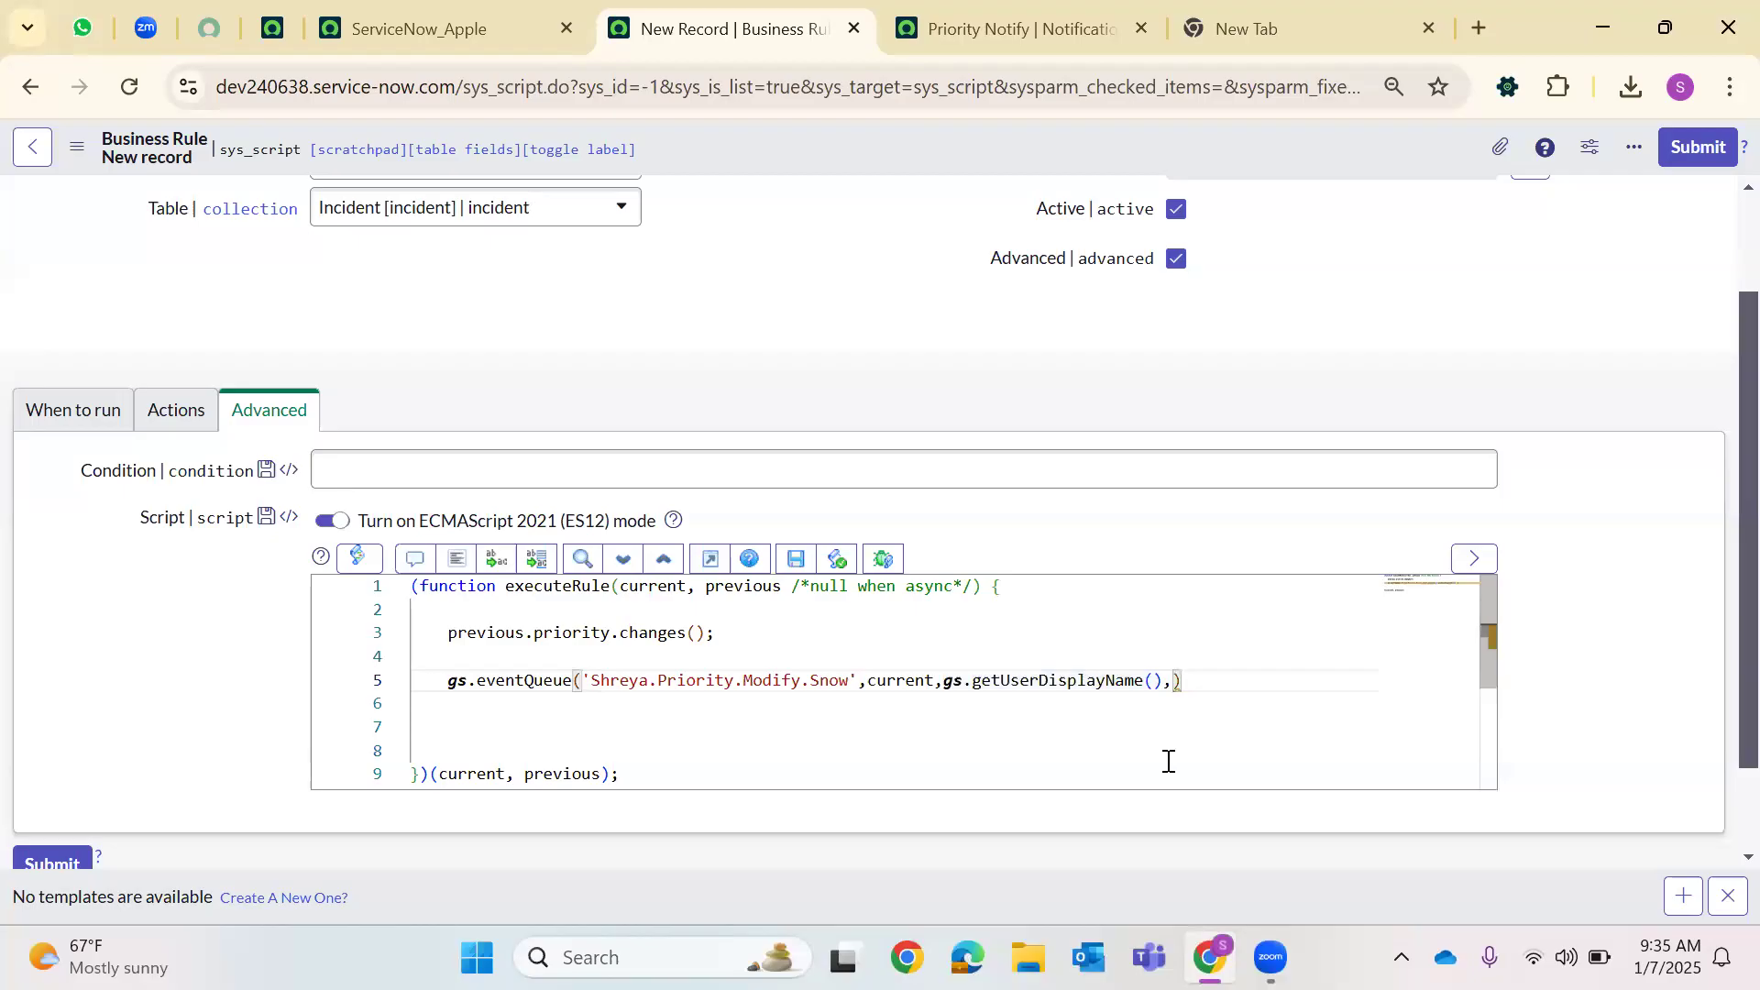
pyautogui.write('current.p')
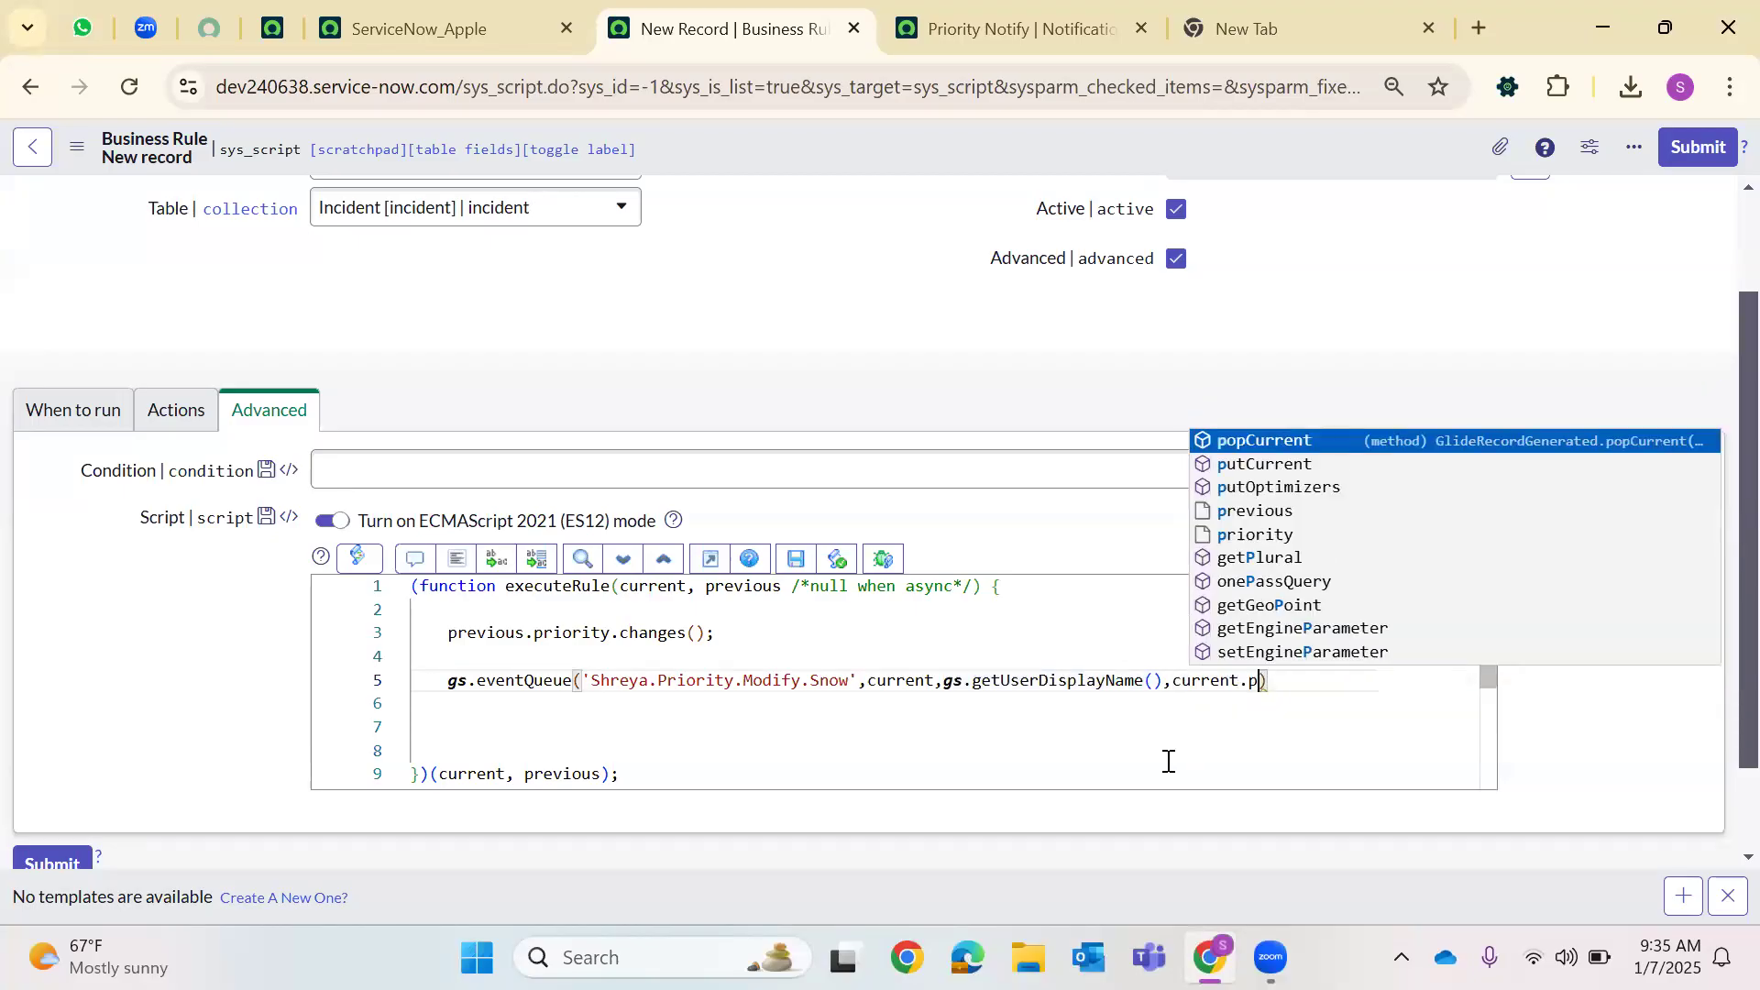
pyautogui.write('riority);')
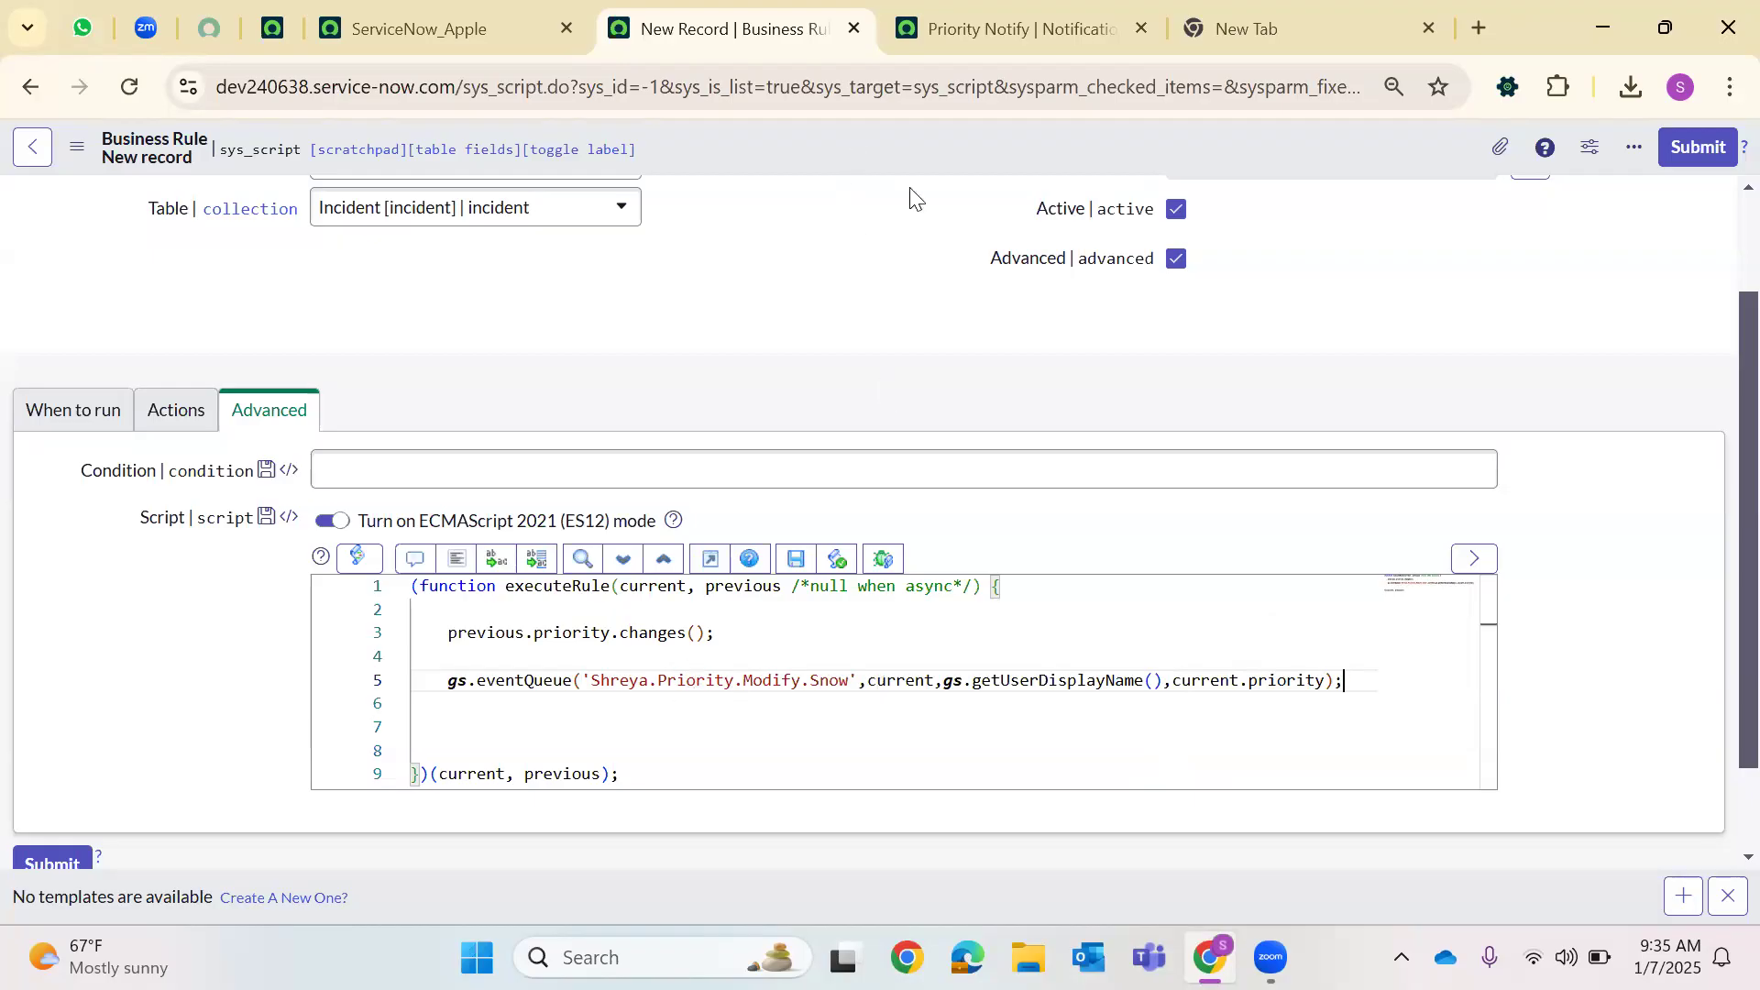
pyautogui.rightClick(915, 156)
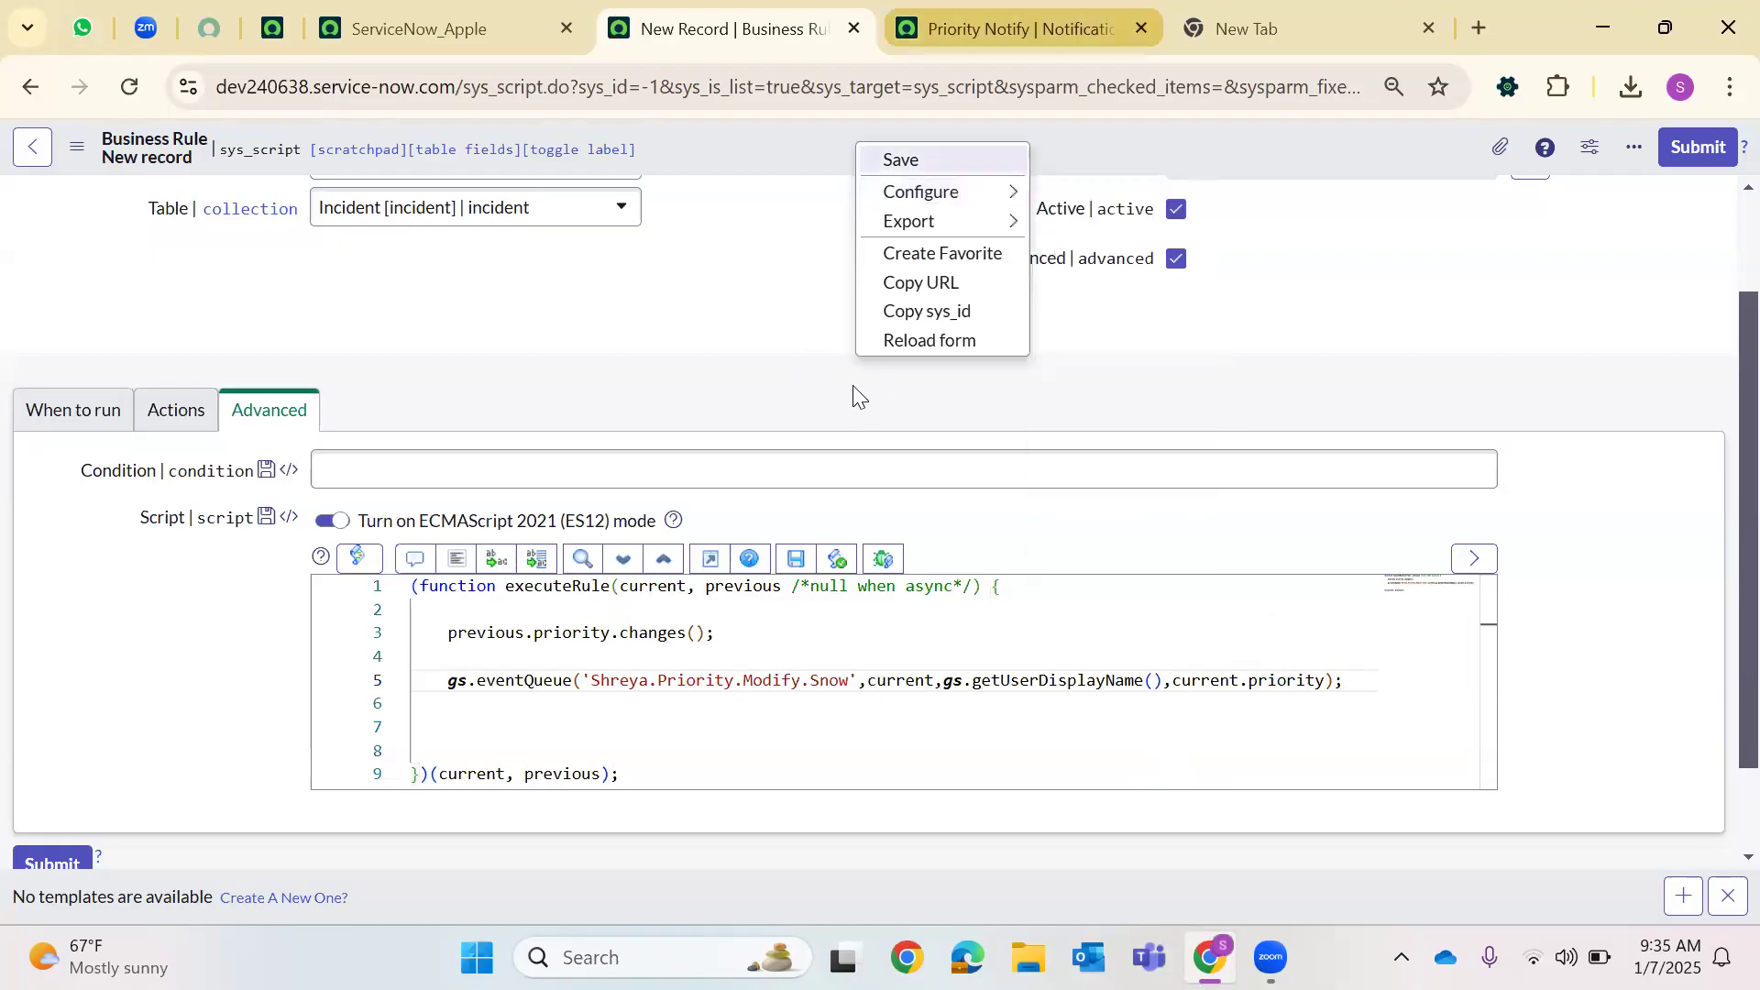
# In the Priority Notify message body, insert "The Incident" before Number and "and the" before Short description
pyautogui.hotkey('ctrl', 'Tab')
pyautogui.scroll(-2, 354, 522)
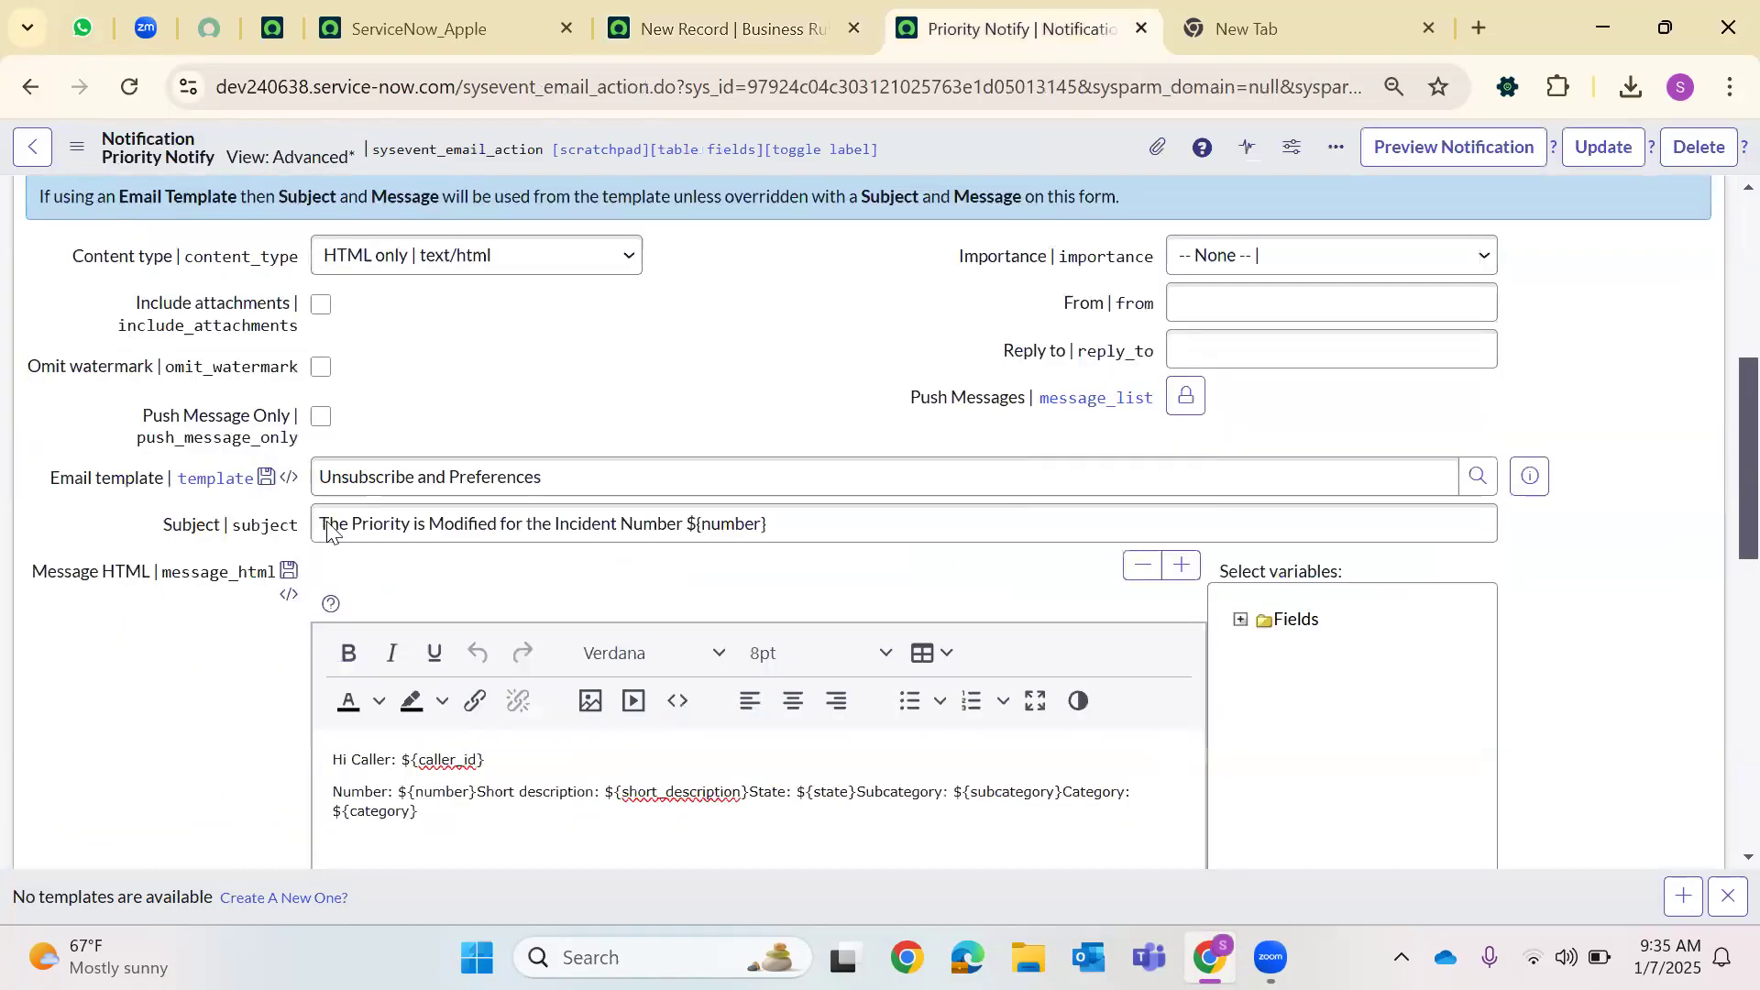
pyautogui.scroll(-3, 344, 515)
pyautogui.click(384, 625)
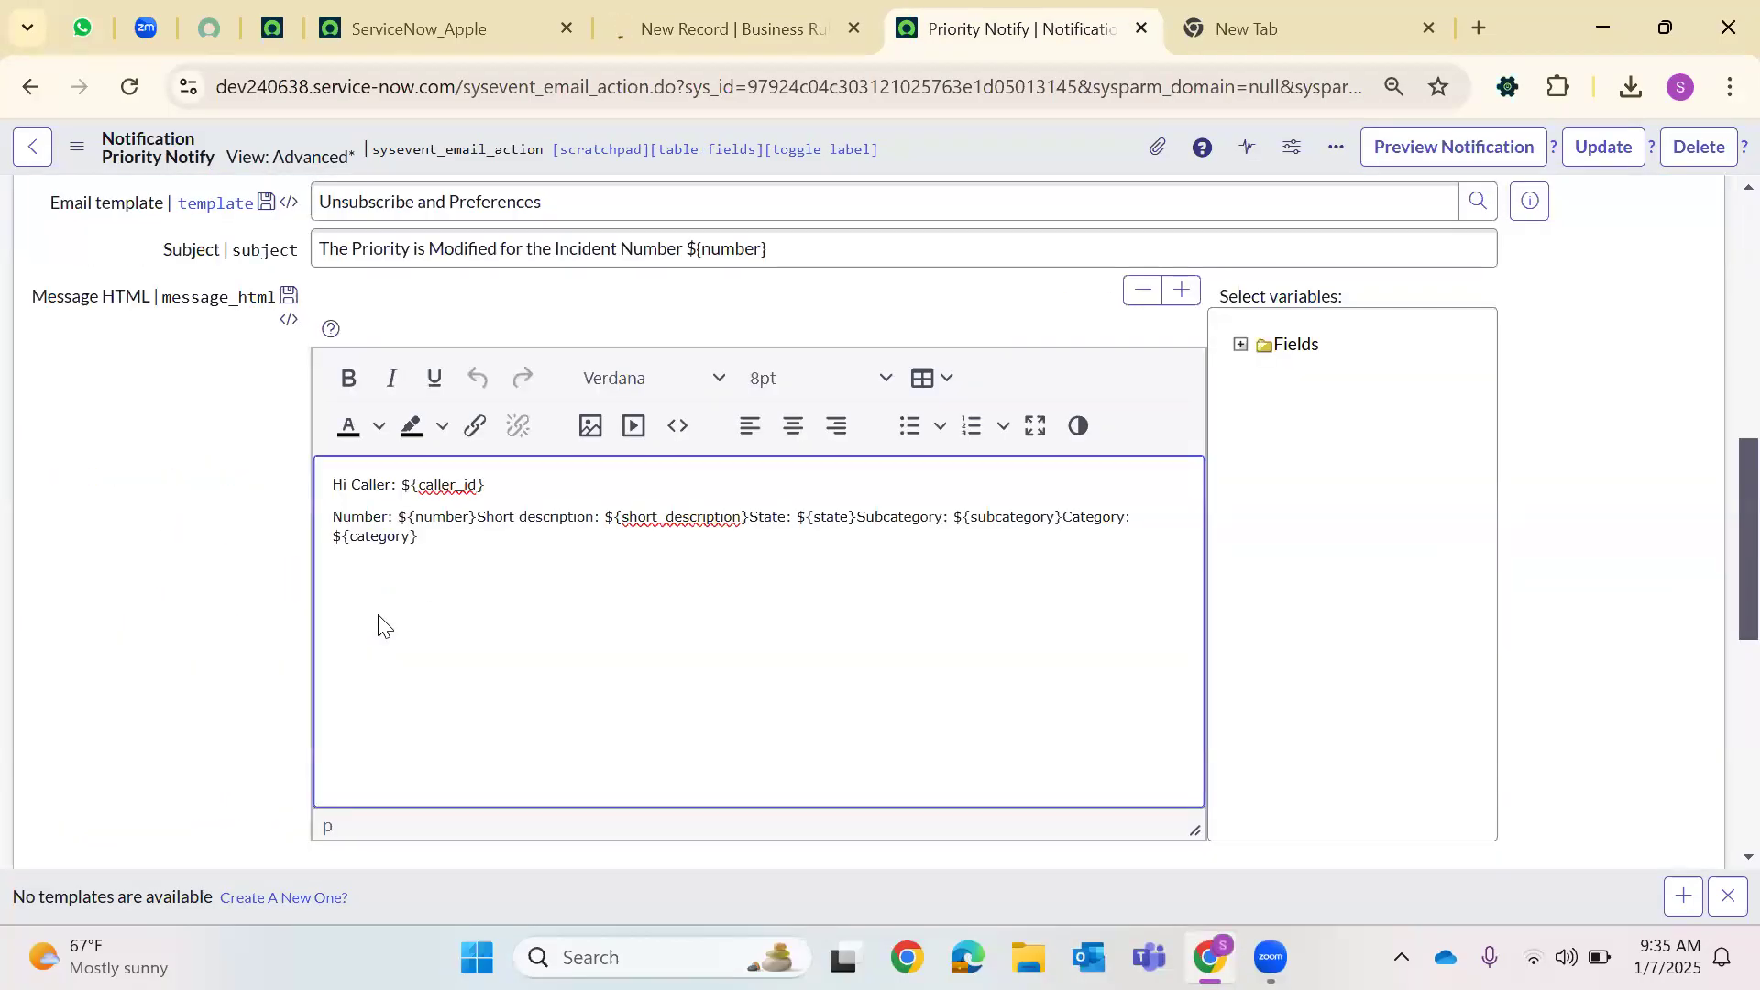
pyautogui.write('The Incident')
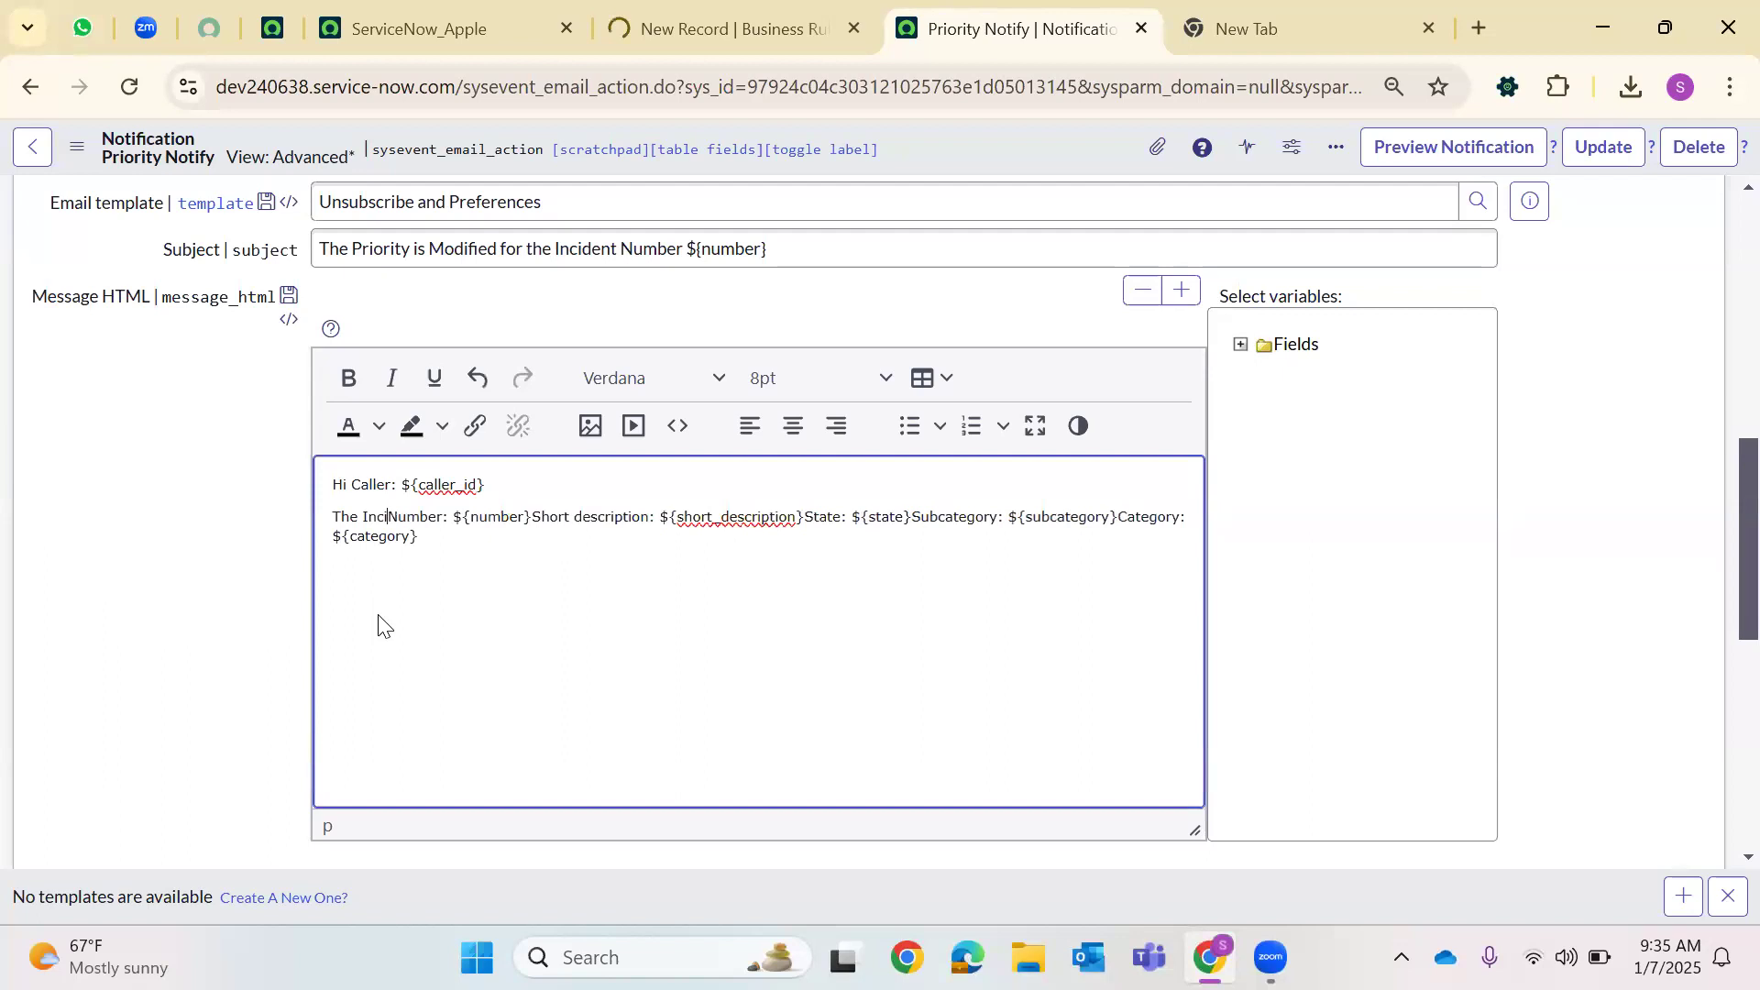
pyautogui.click(566, 517)
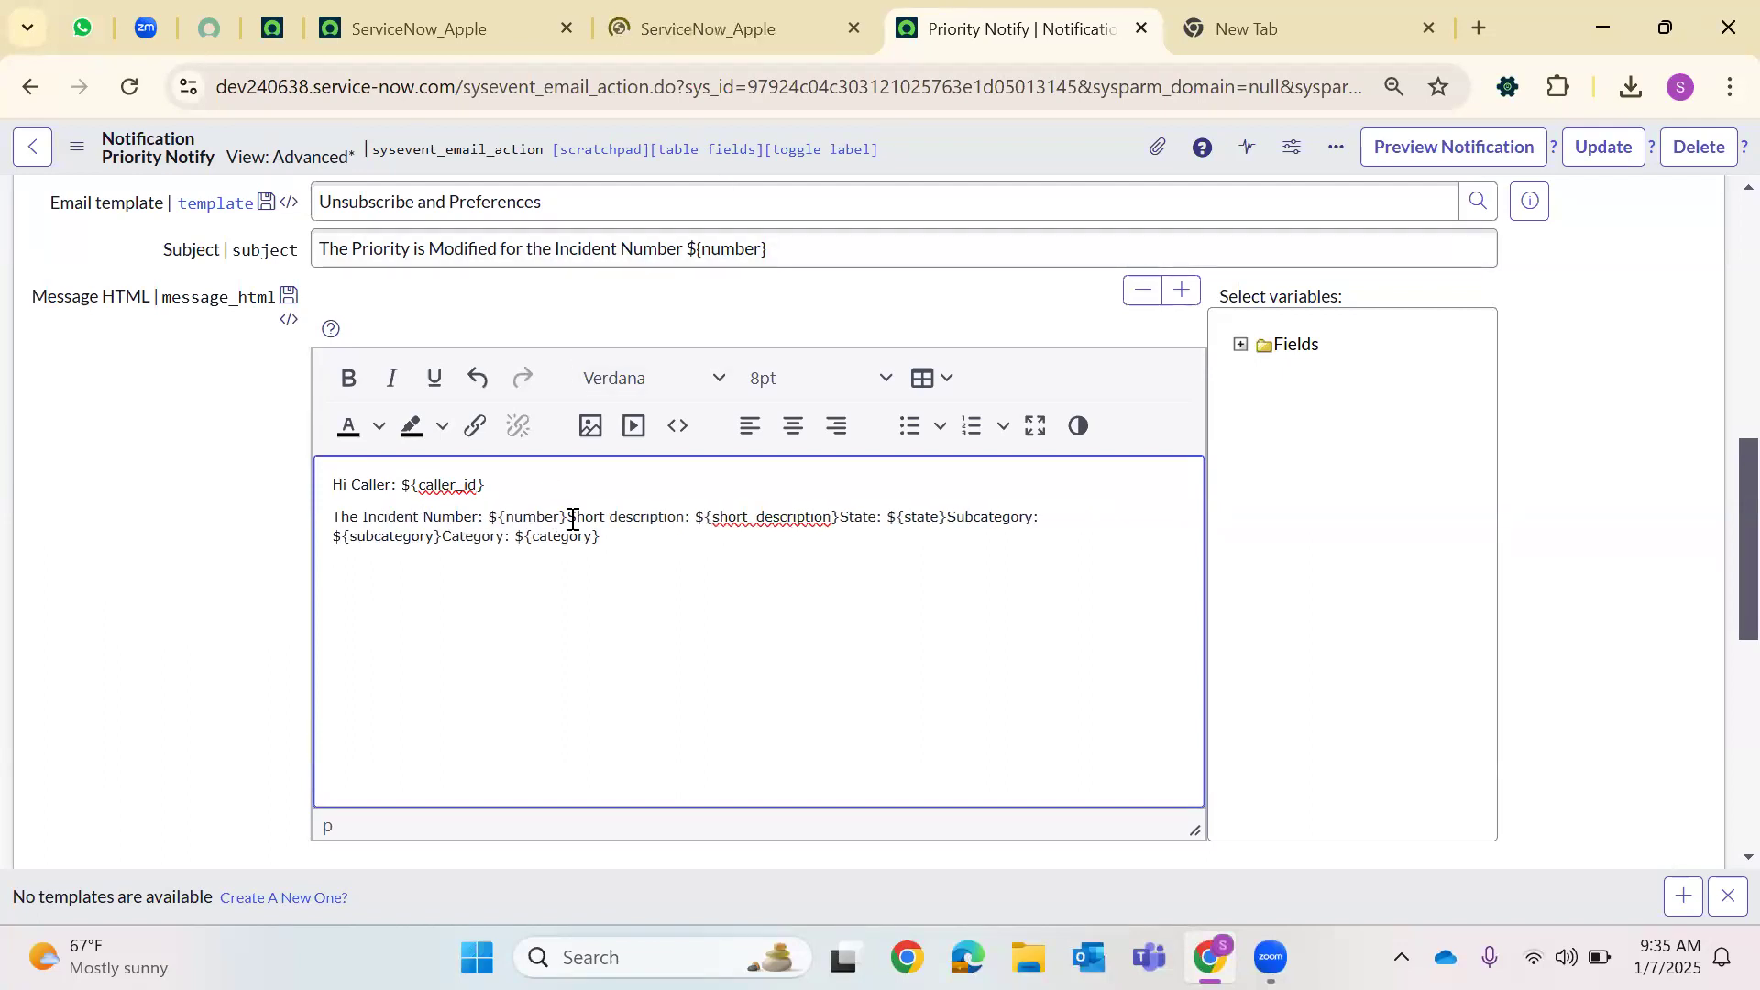
pyautogui.write('and the')
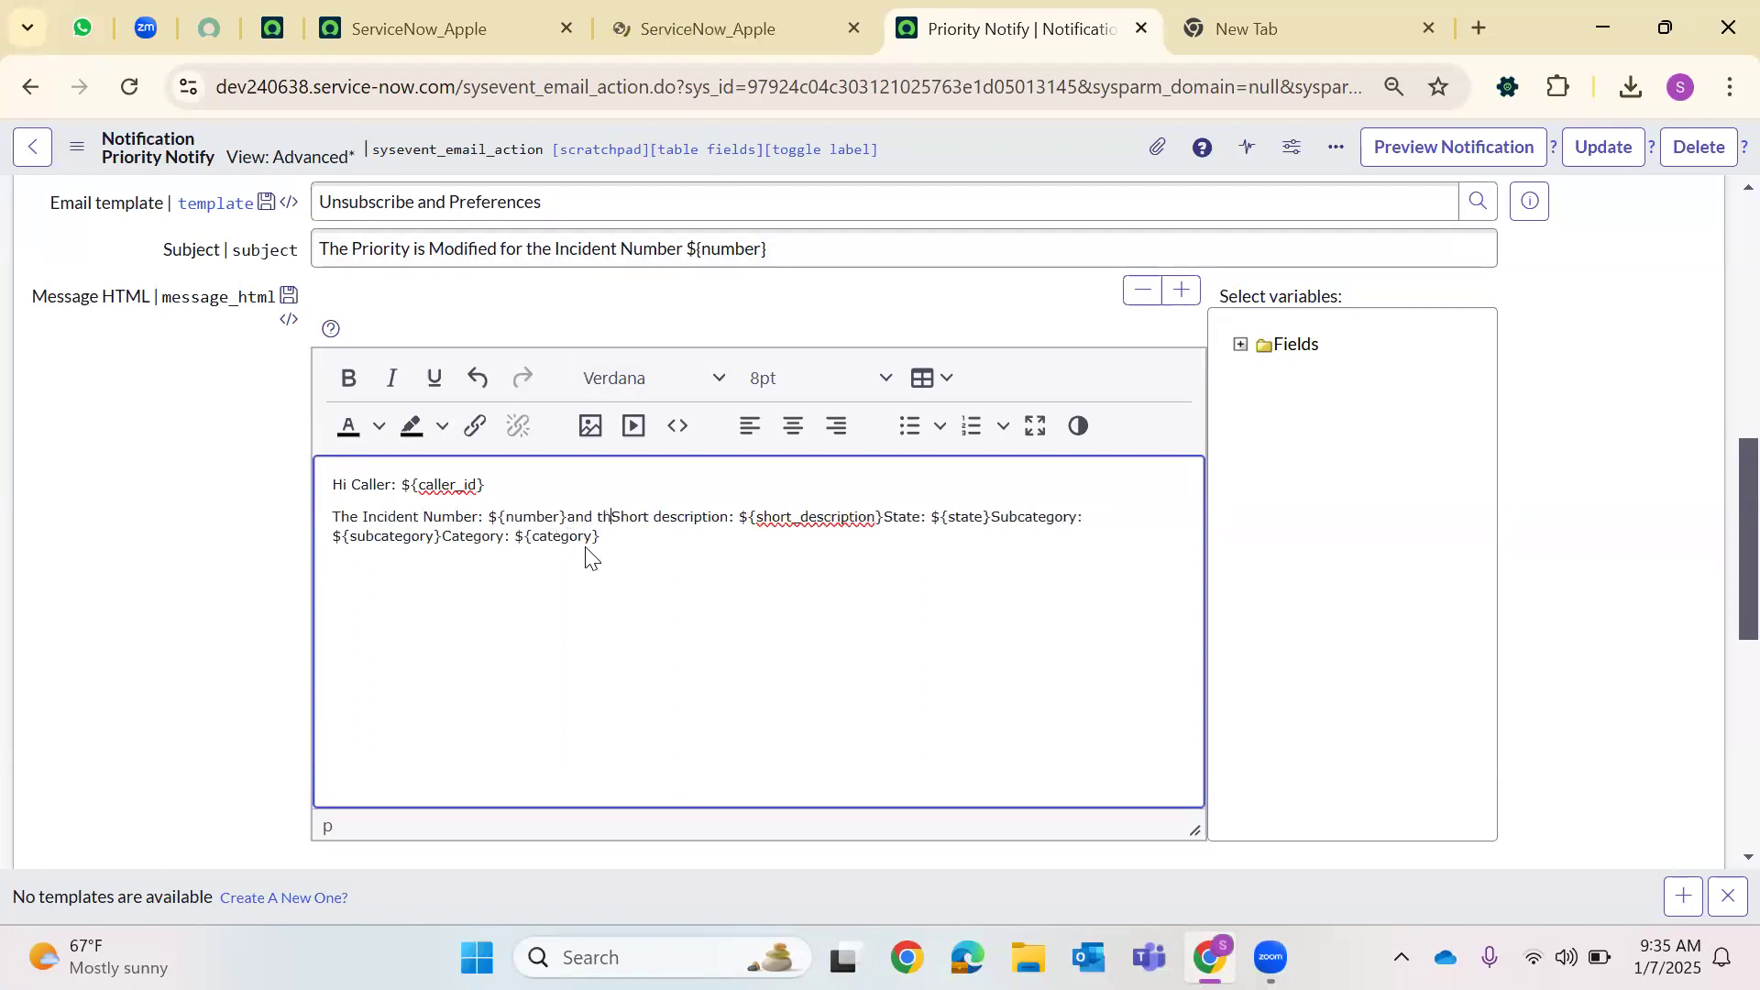
# Break the message line after the short description variable, starting the new line with "for the" before State, and insert "with" before Subcategory
pyautogui.click(895, 517)
pyautogui.press('Return')
pyautogui.write('for the ')
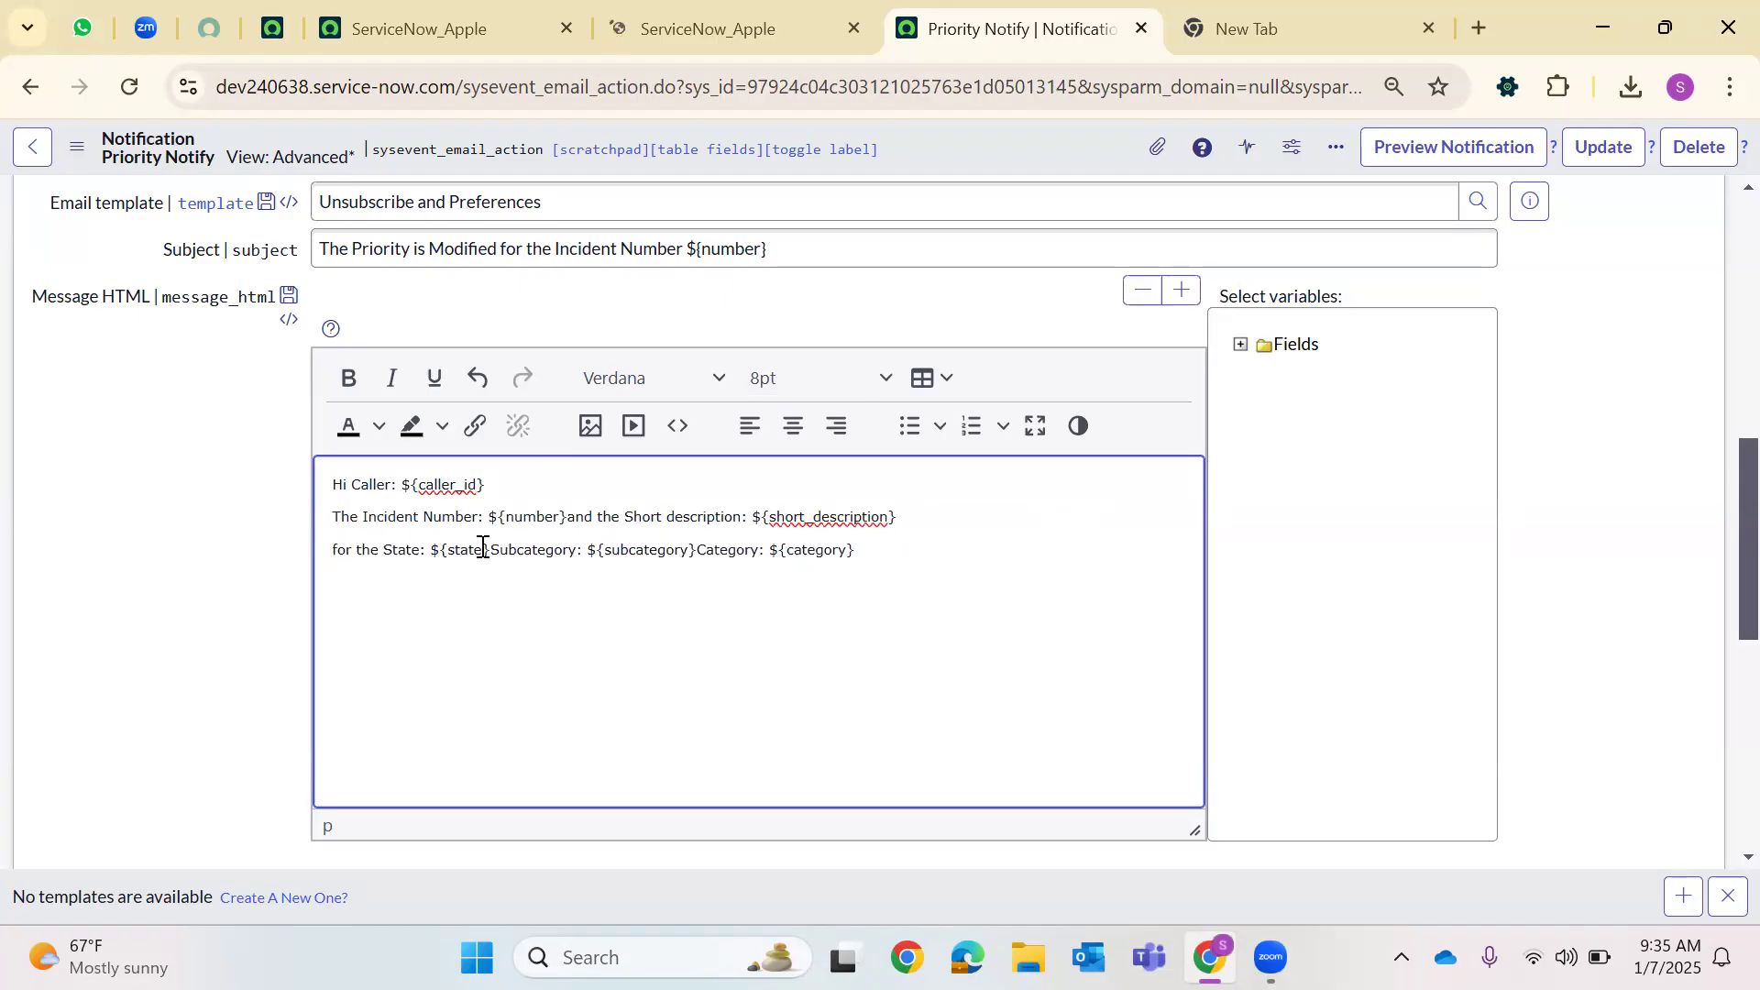
pyautogui.write('with')
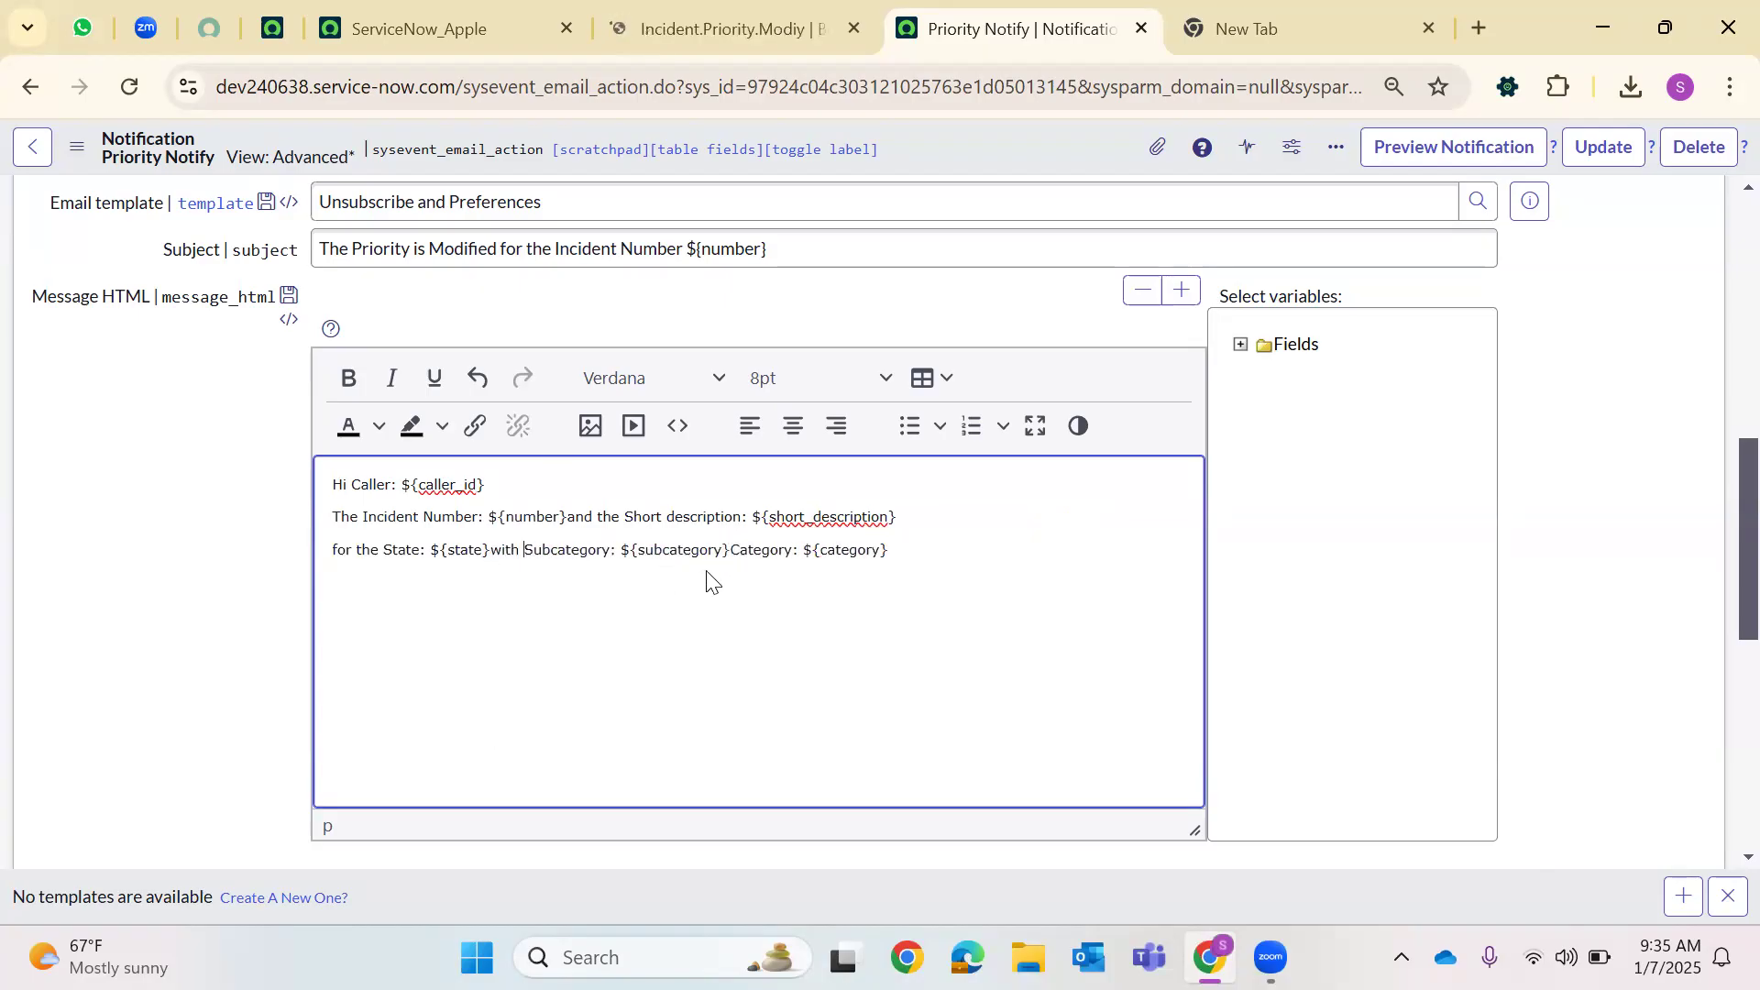
# Add a closing below the message text reading "Thanks & Regards," with the sender's first name on the following line
pyautogui.click(899, 589)
pyautogui.write('Thanks')
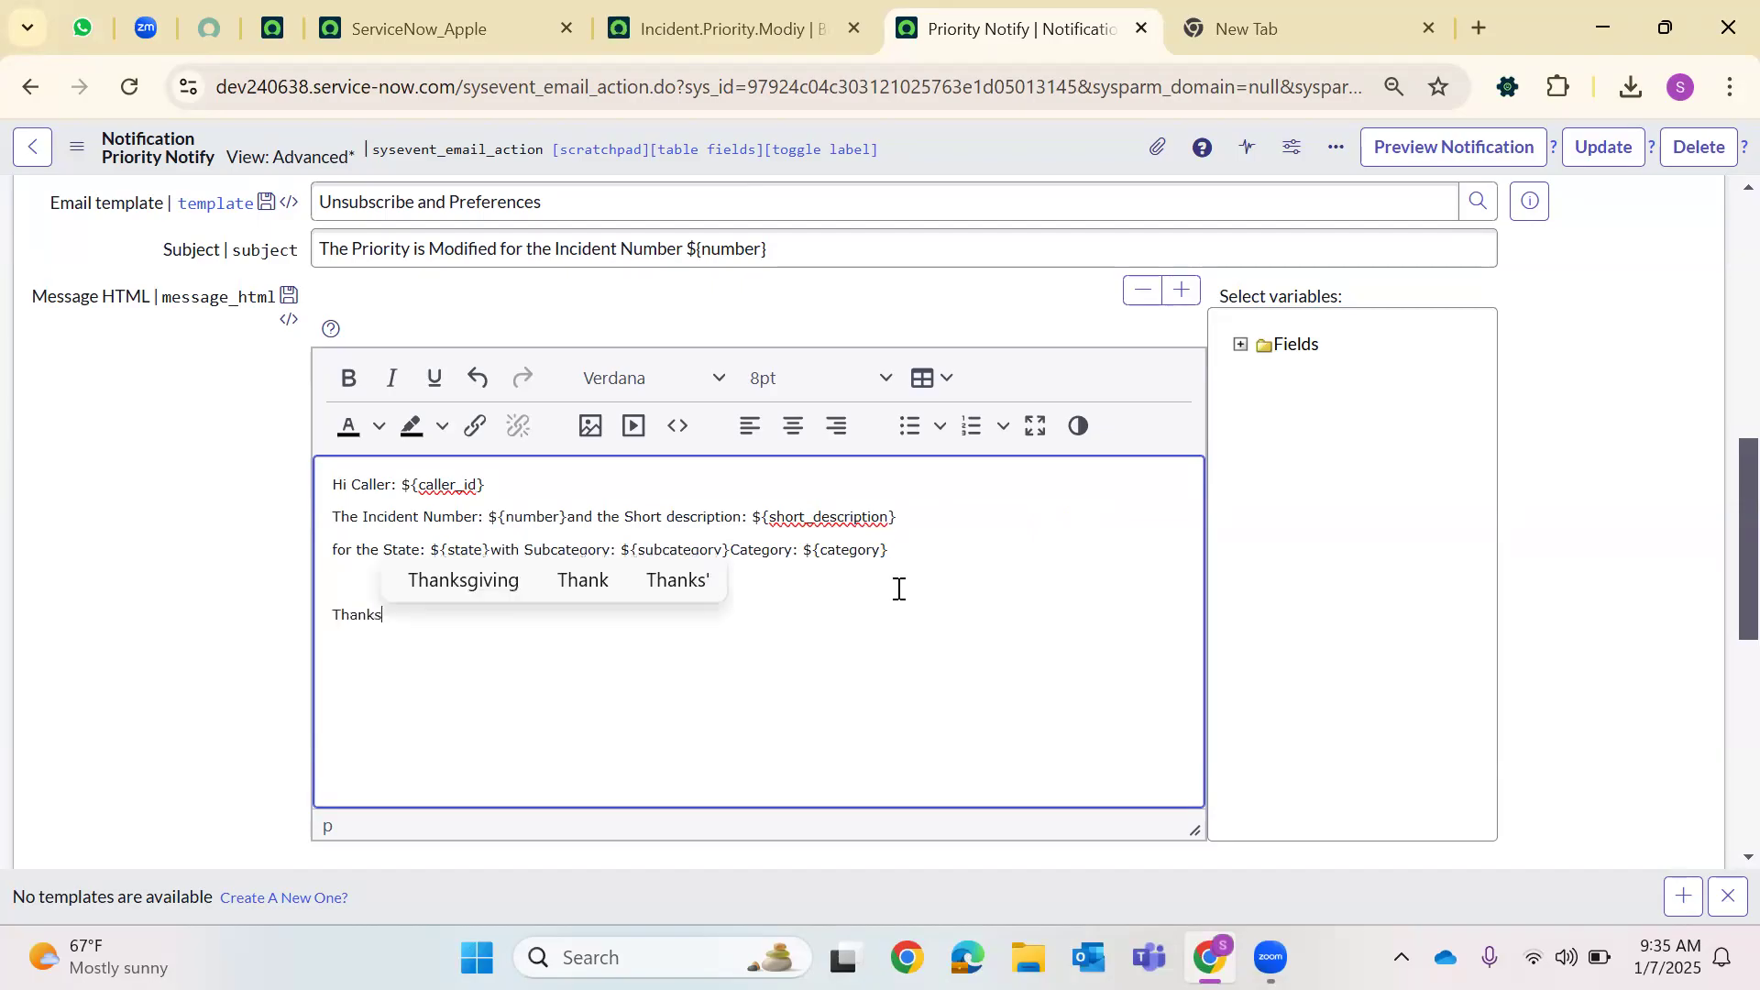
pyautogui.write(' & Regards,')
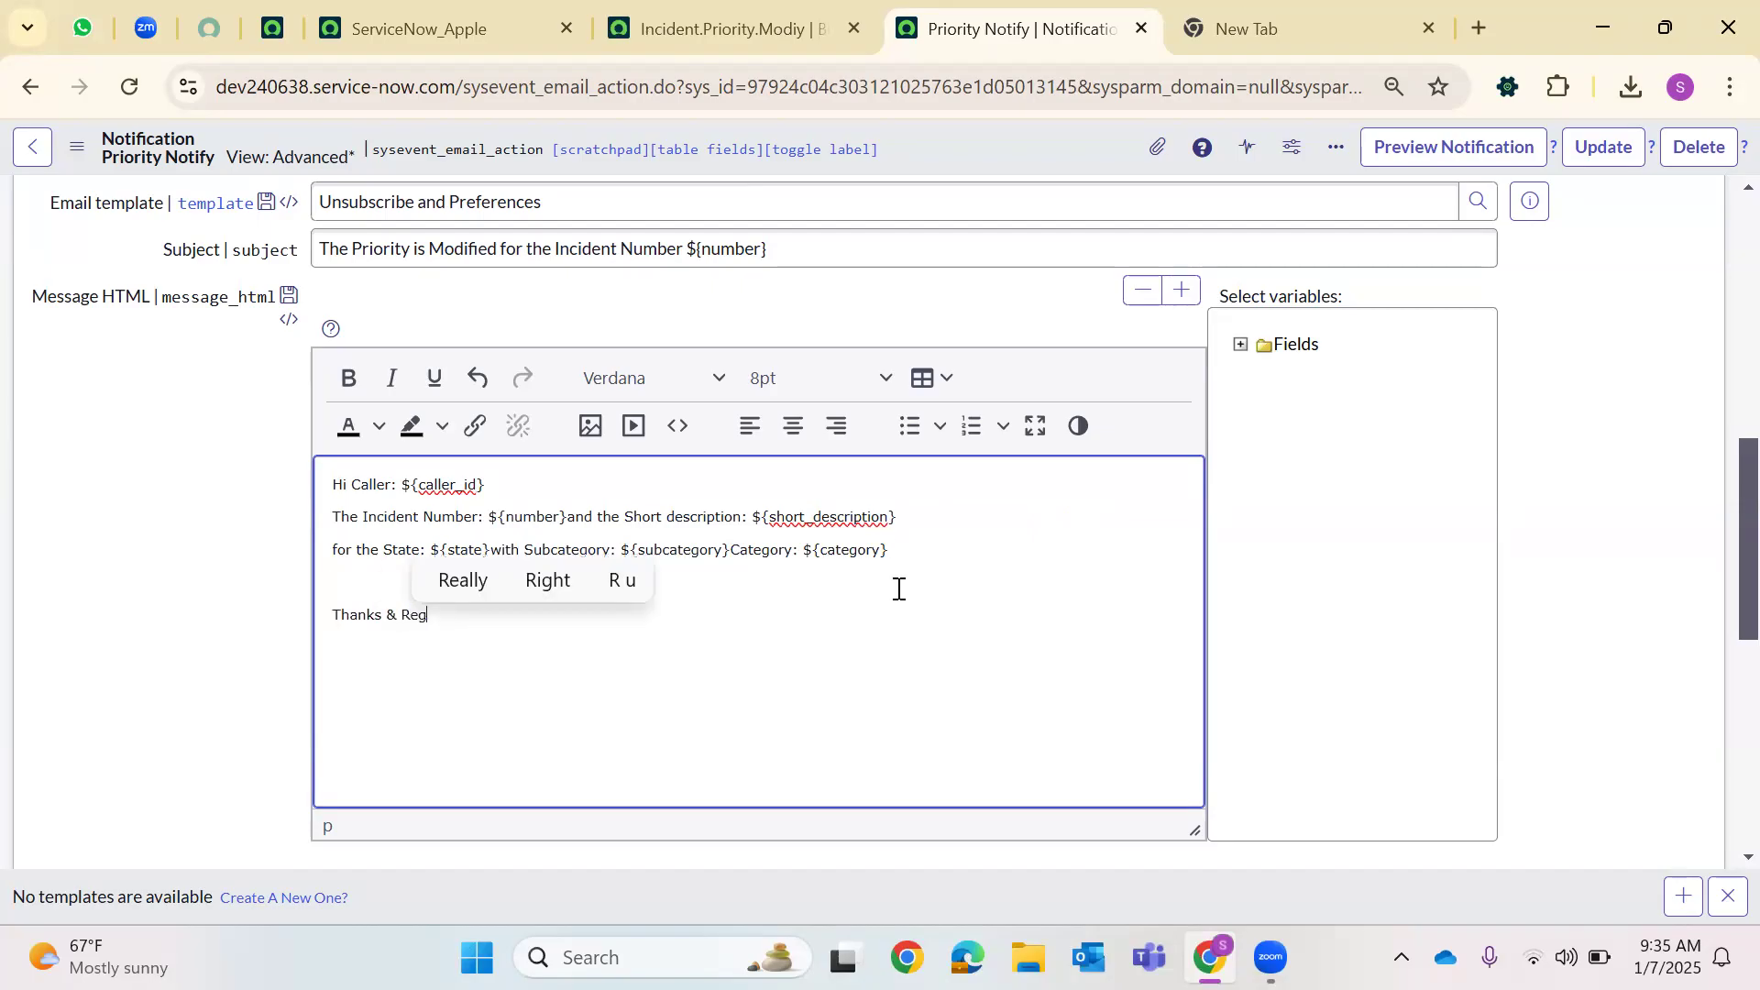
pyautogui.press('Return')
pyautogui.write('Shry')
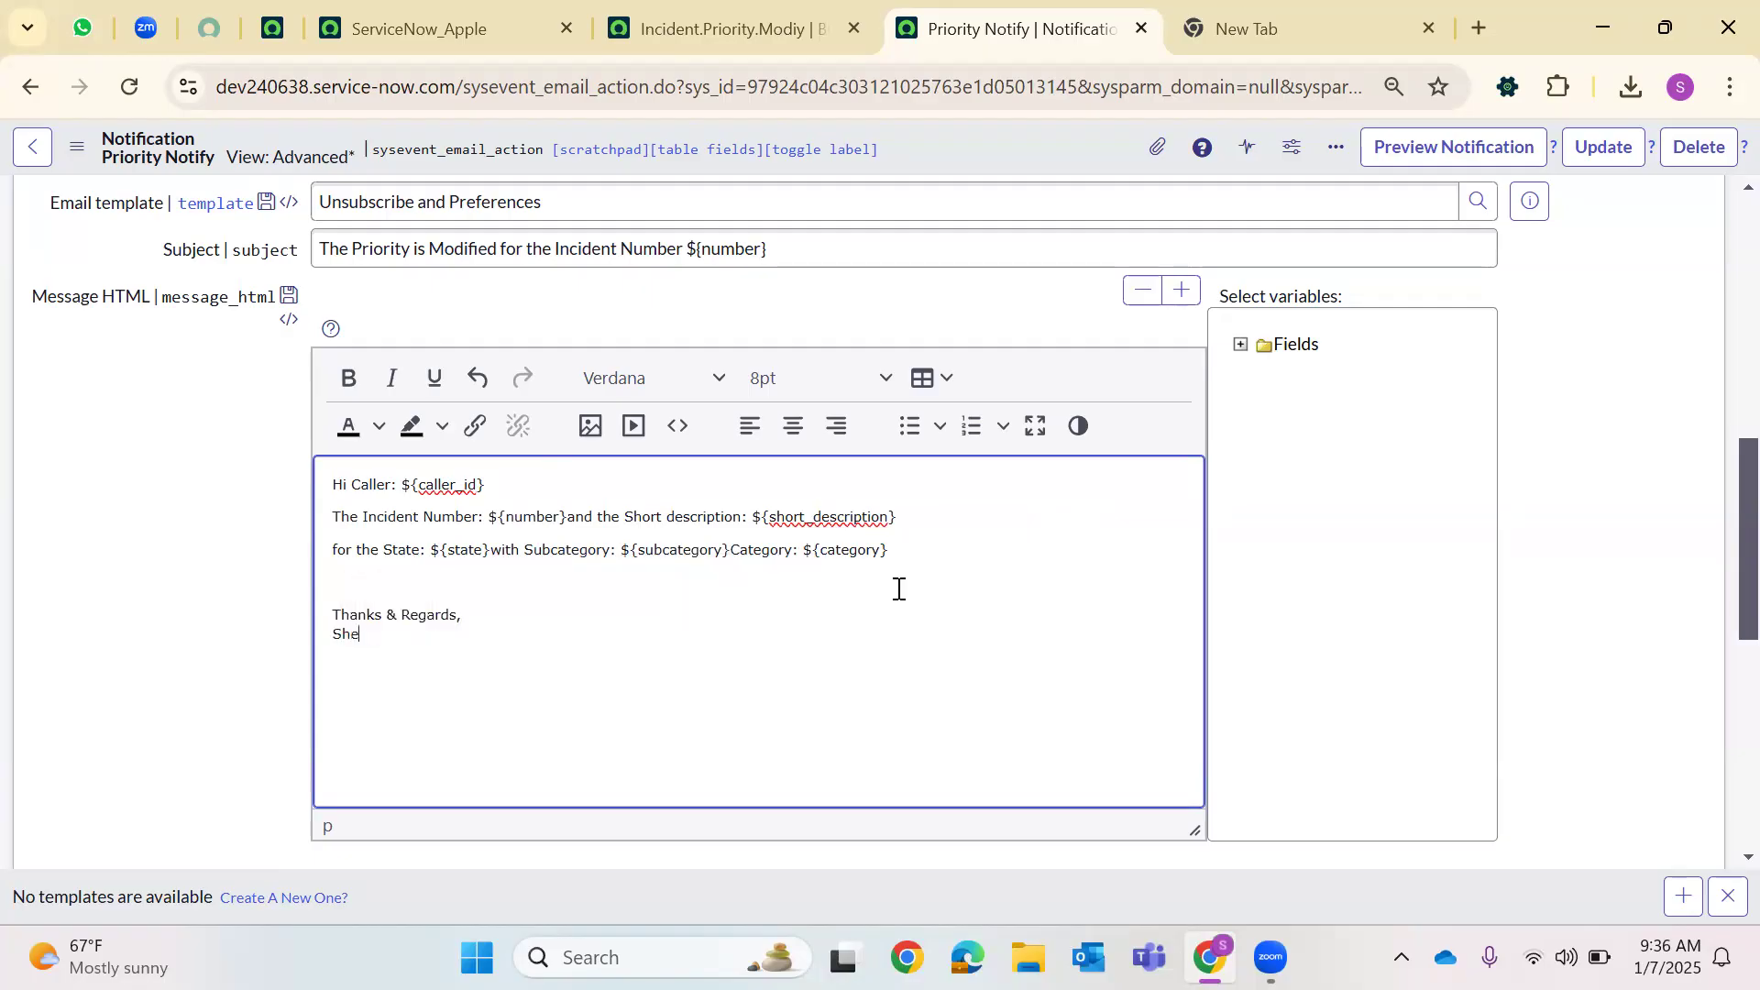
pyautogui.write('eya.')
# Review the Priority Notify form and save the notification
pyautogui.scroll(10, 747, 366)
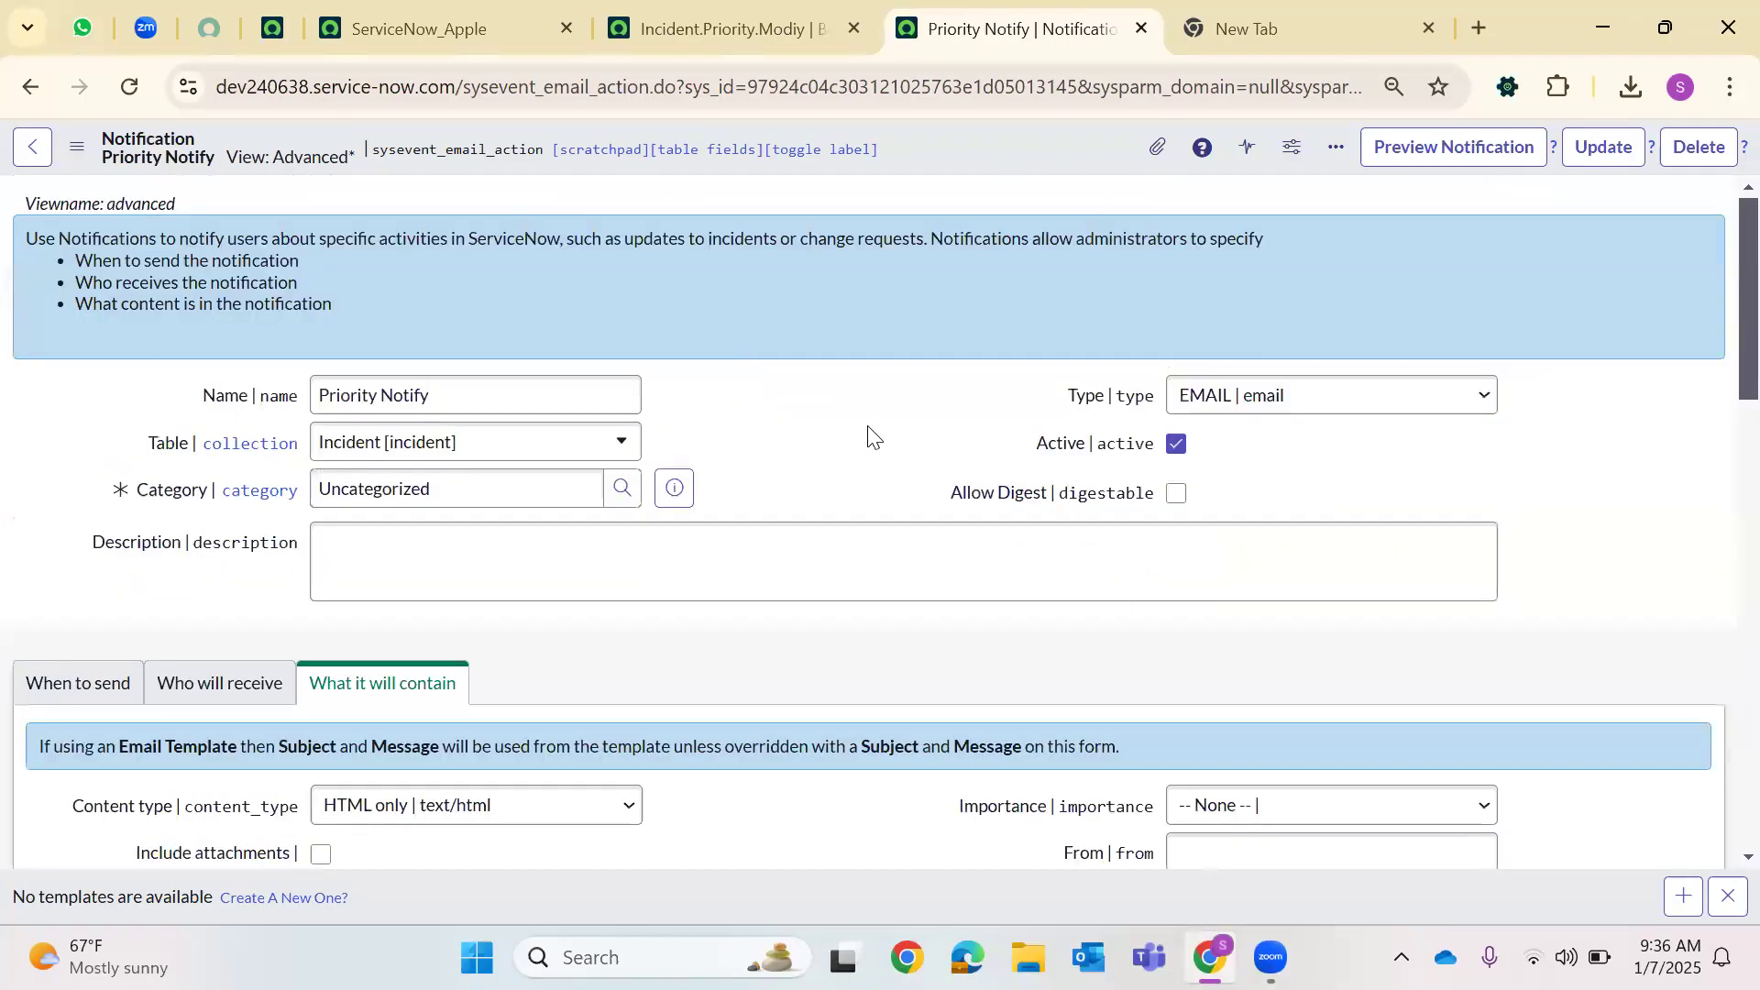
pyautogui.scroll(-10, 719, 570)
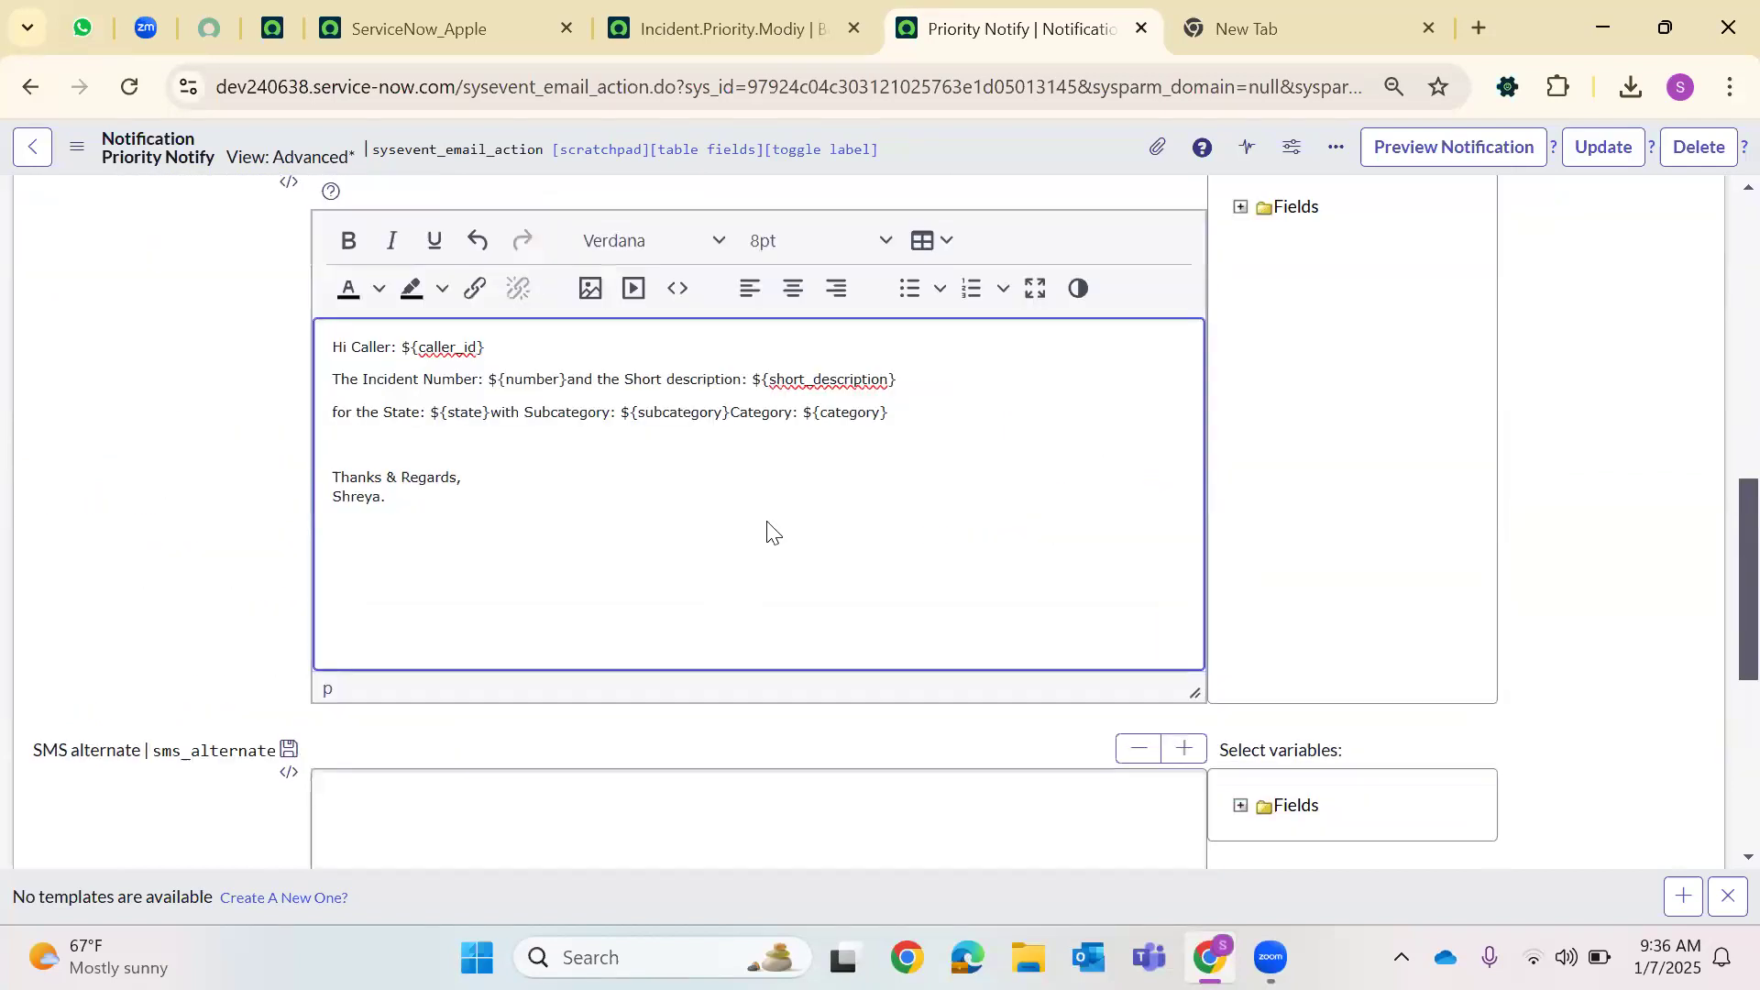
pyautogui.scroll(10, 1001, 198)
pyautogui.scroll(2, 1050, 262)
pyautogui.rightClick(1028, 159)
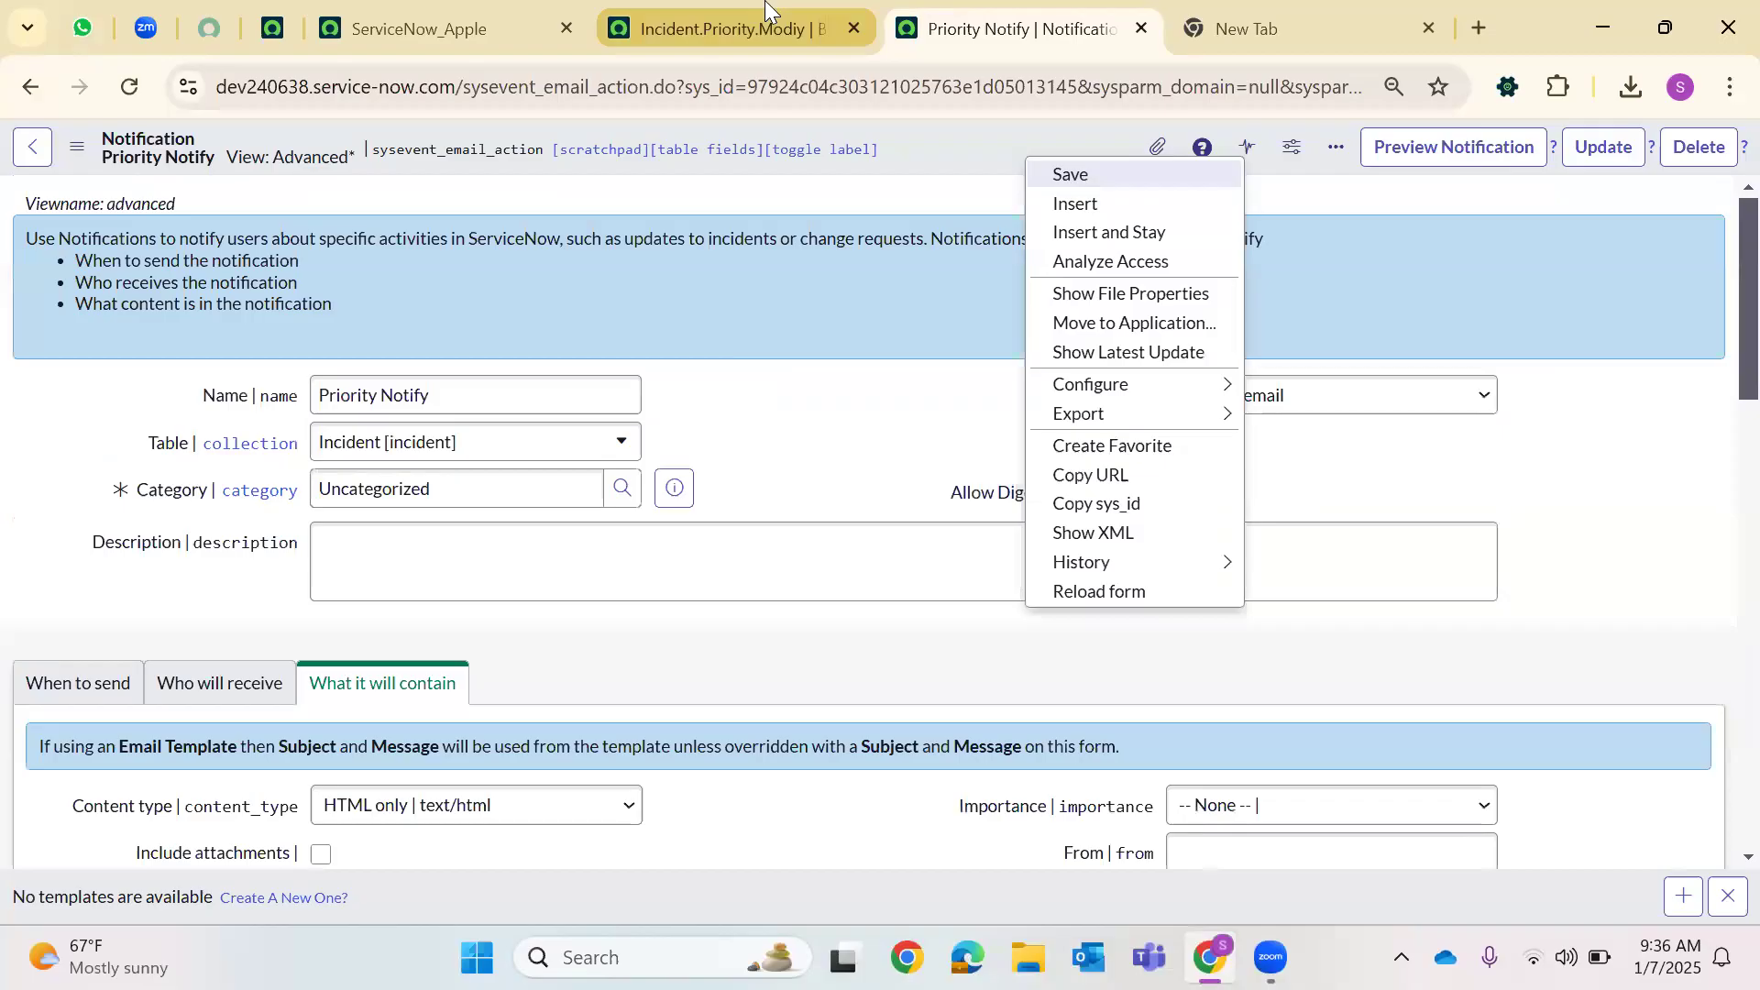
# Check the saved business rule and notification records, and close the empty browser tab
pyautogui.click(724, 28)
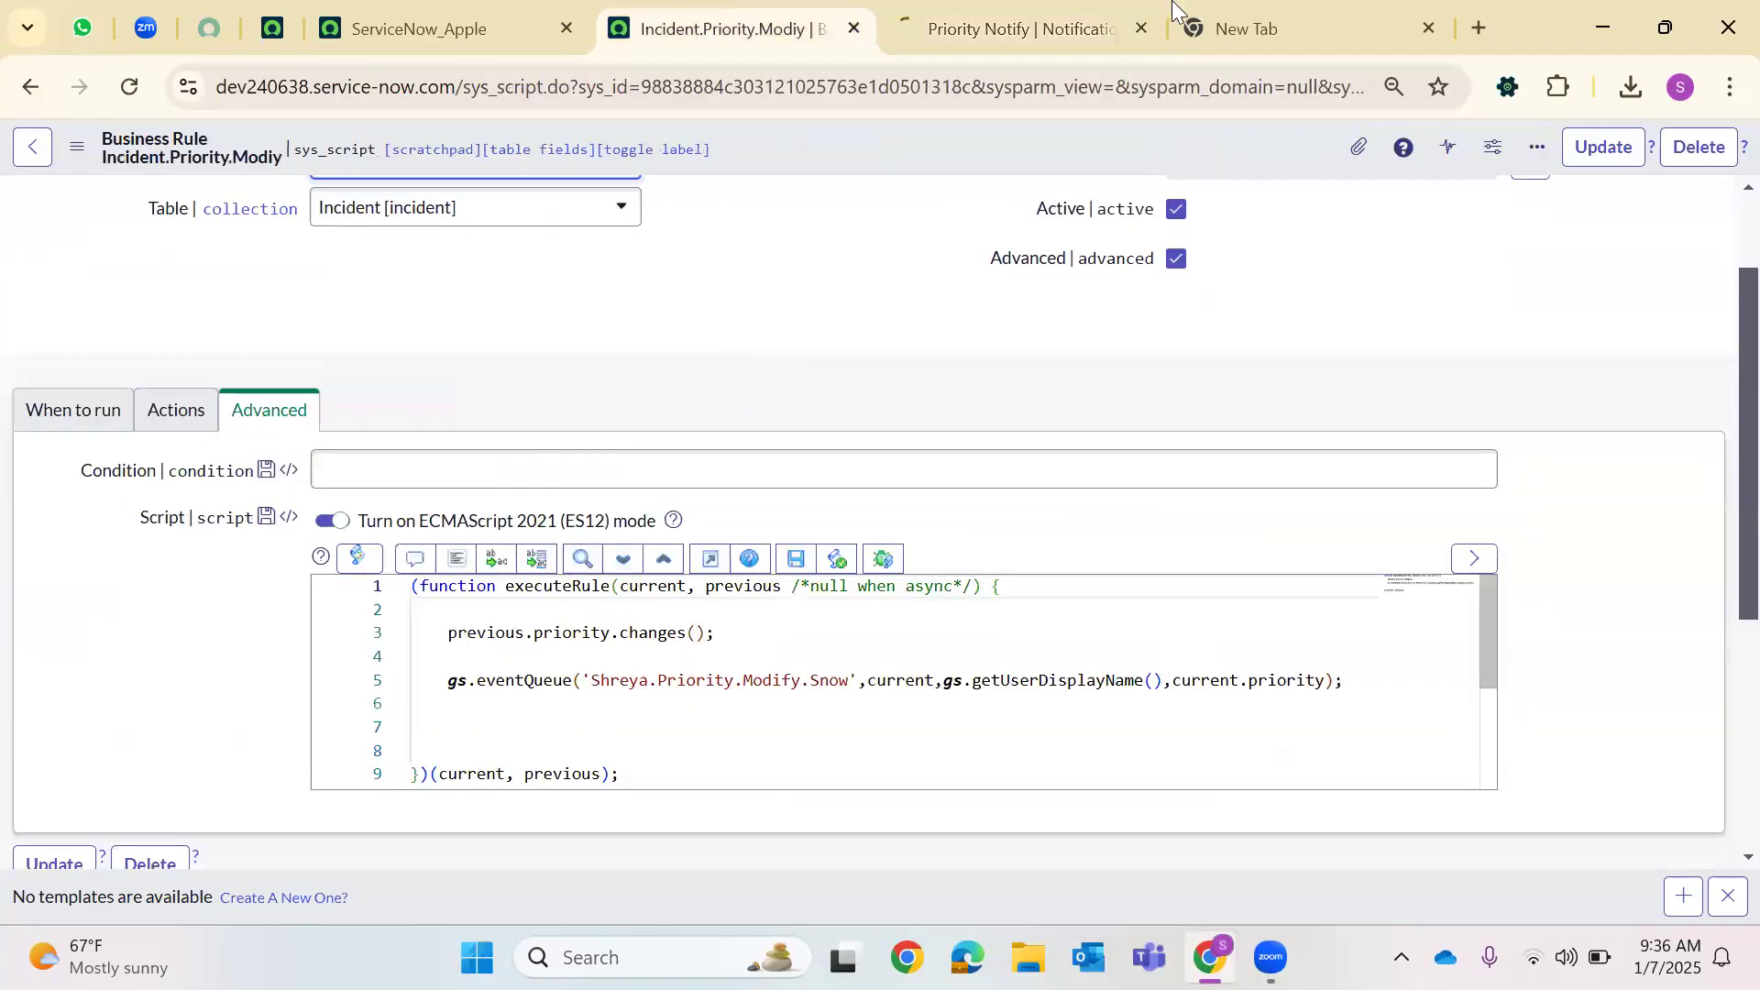
pyautogui.click(988, 11)
pyautogui.click(669, 28)
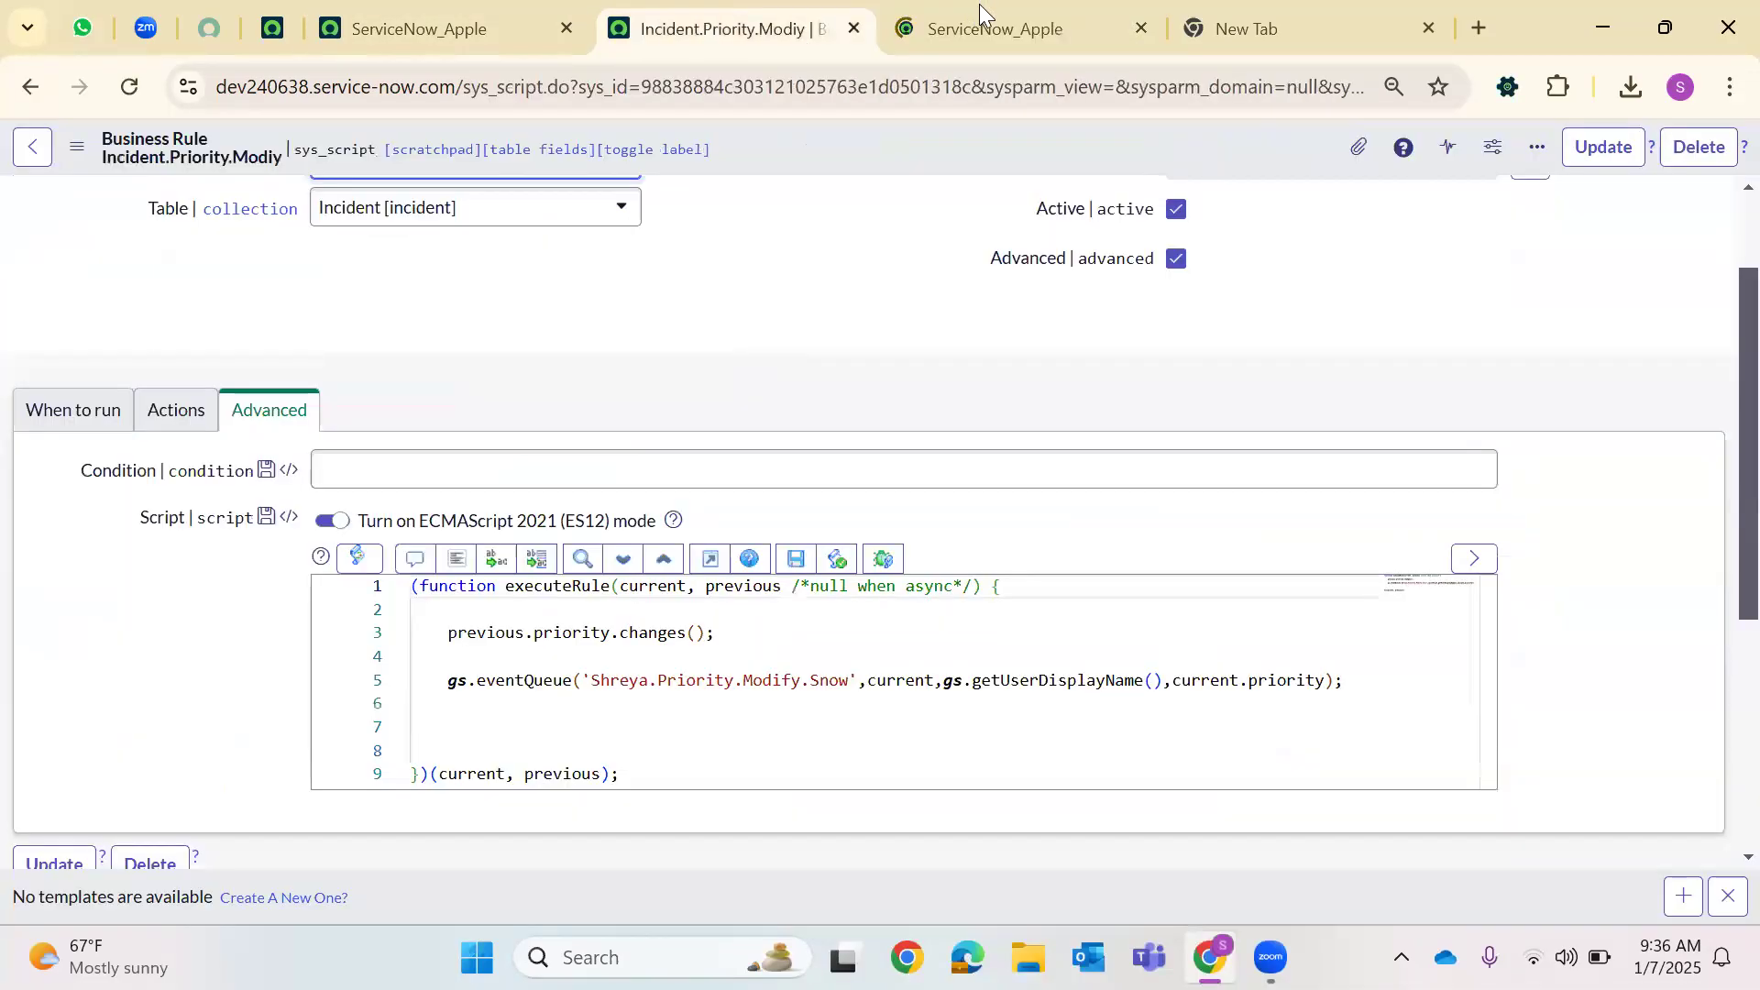
pyautogui.click(979, 4)
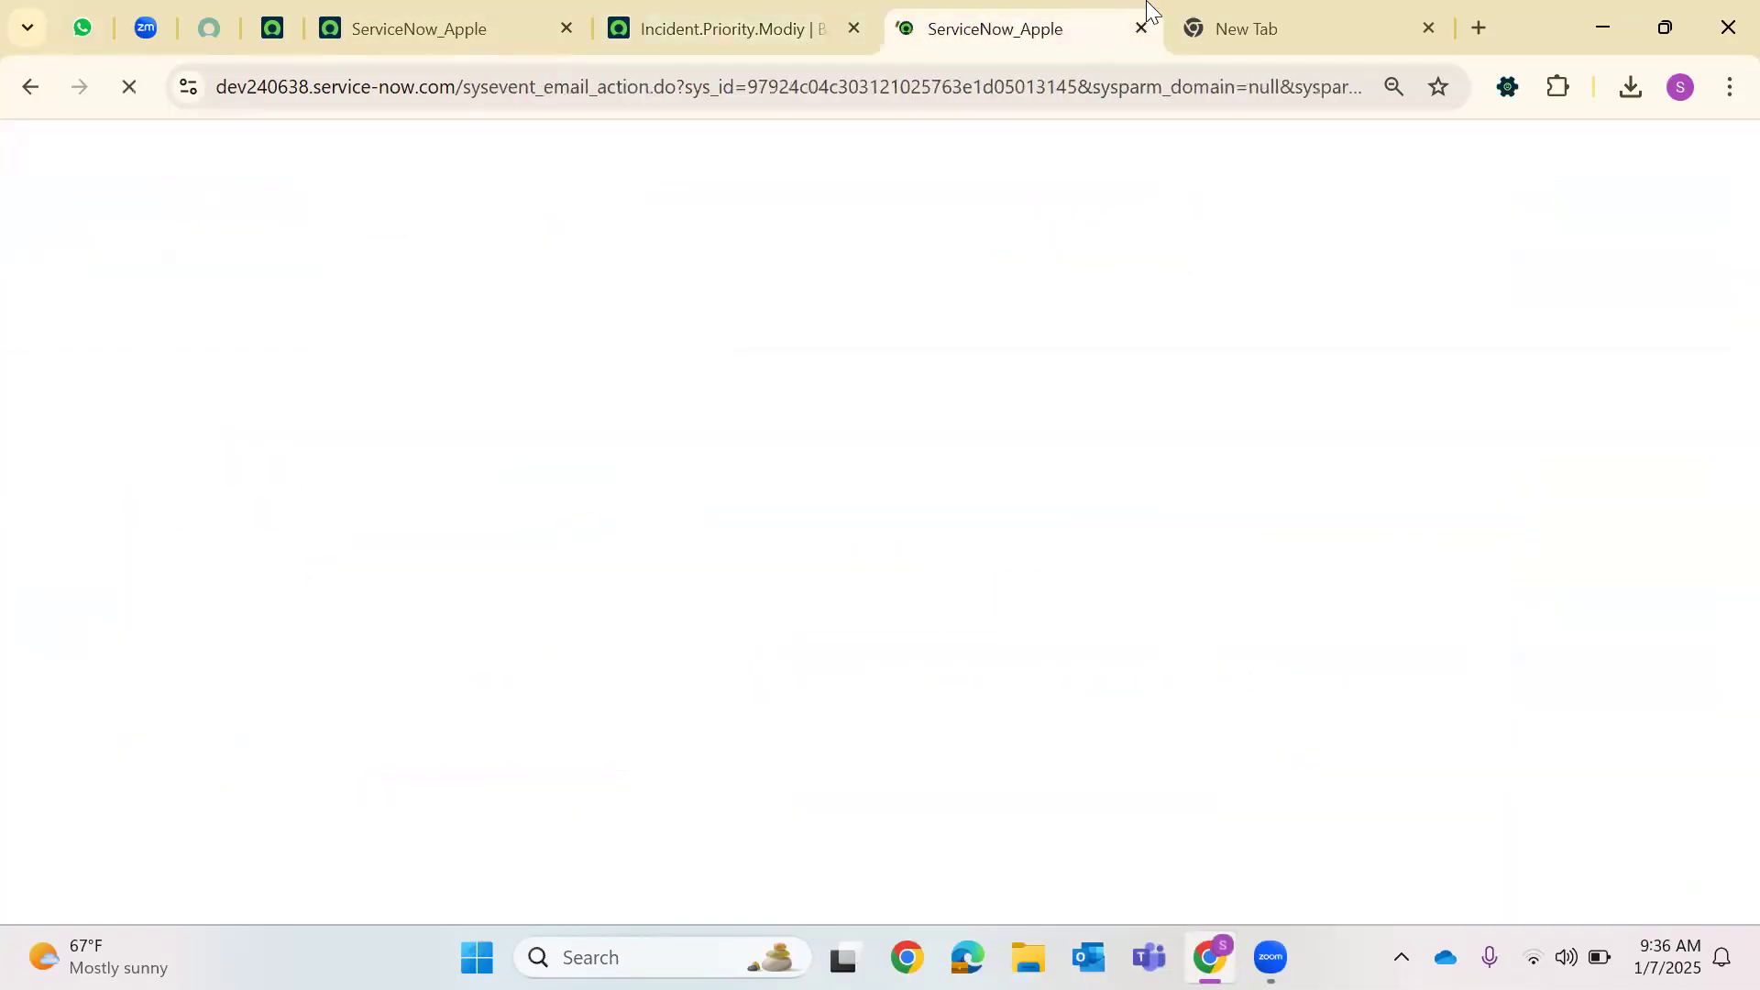
pyautogui.click(1423, 26)
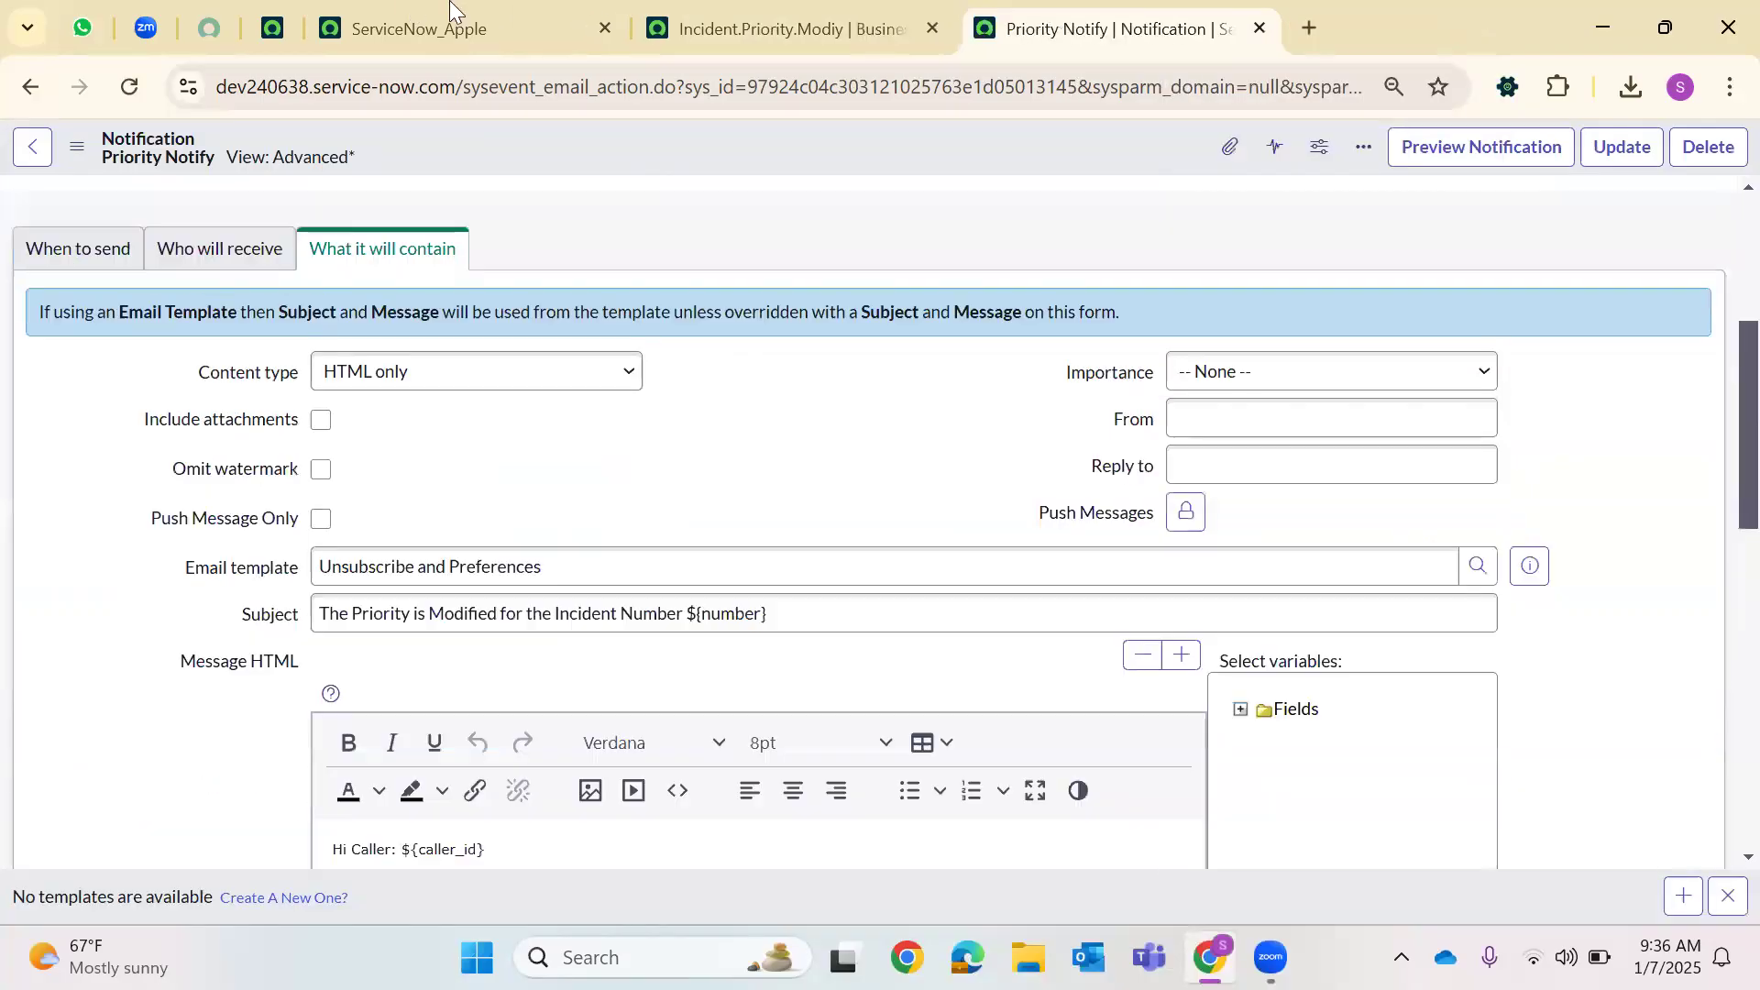
# Open the incident list in its own tab from the ServiceNow navigator using Incident.LIST
pyautogui.click(412, 19)
pyautogui.hotkey('ctrl', 'alt', 'c')
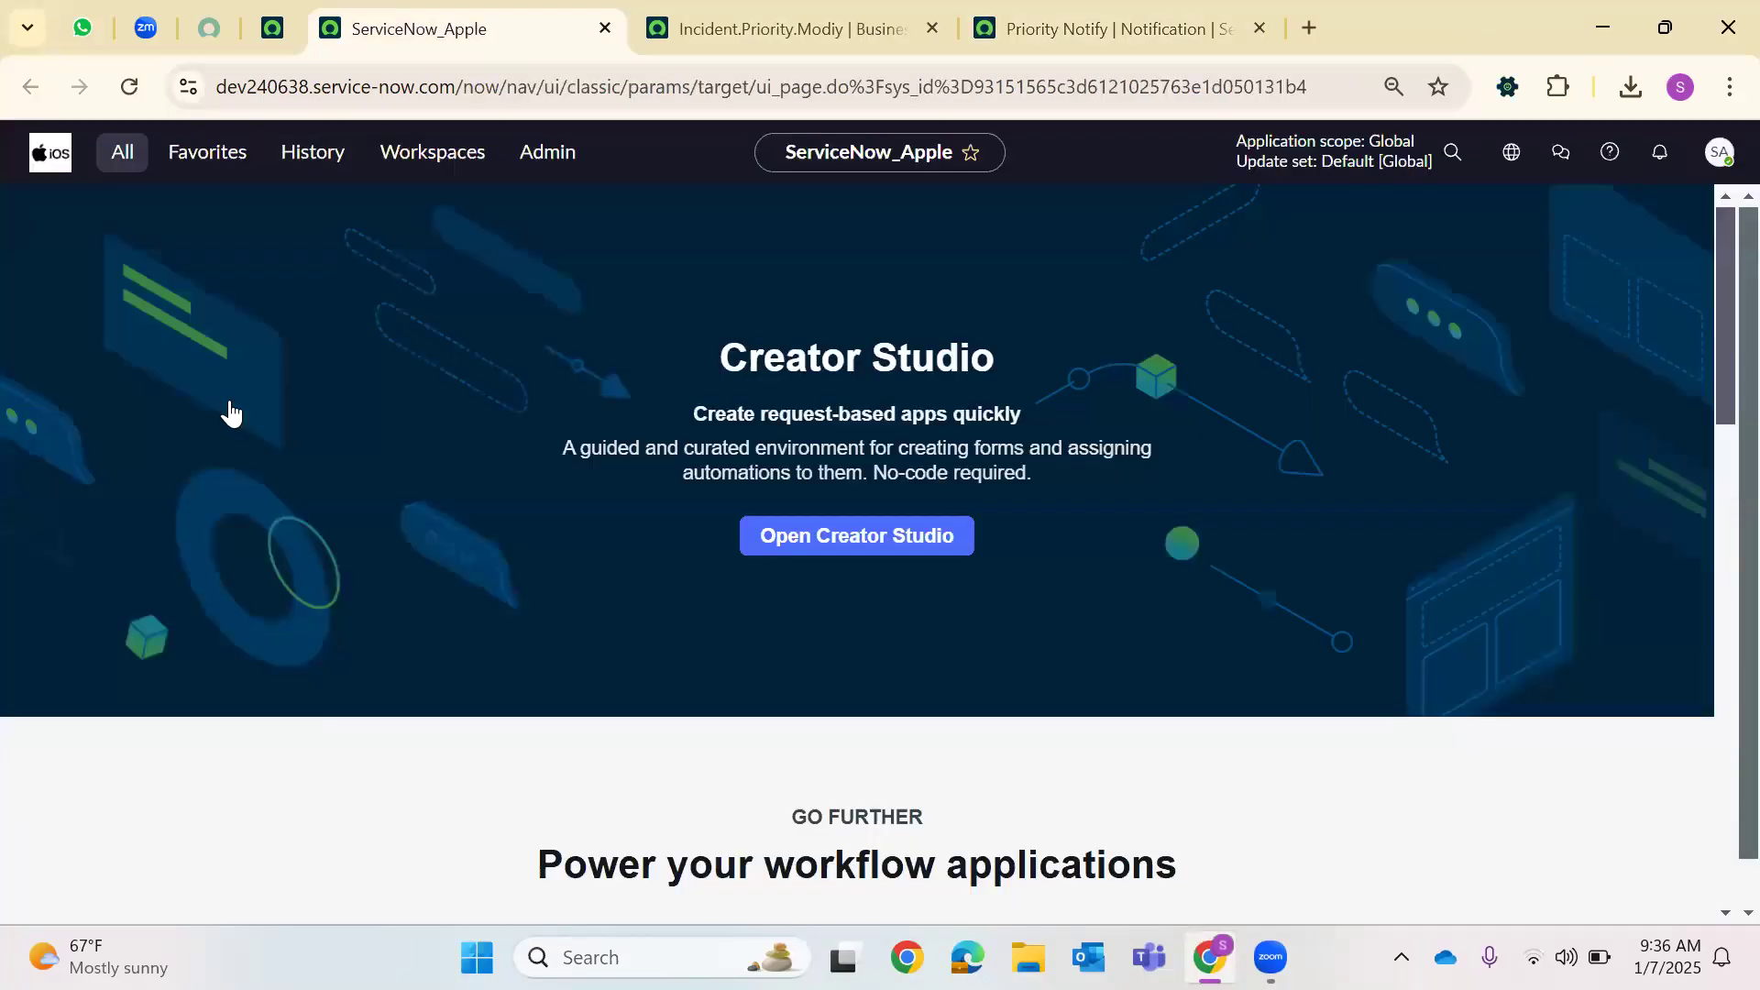
pyautogui.write('Incident')
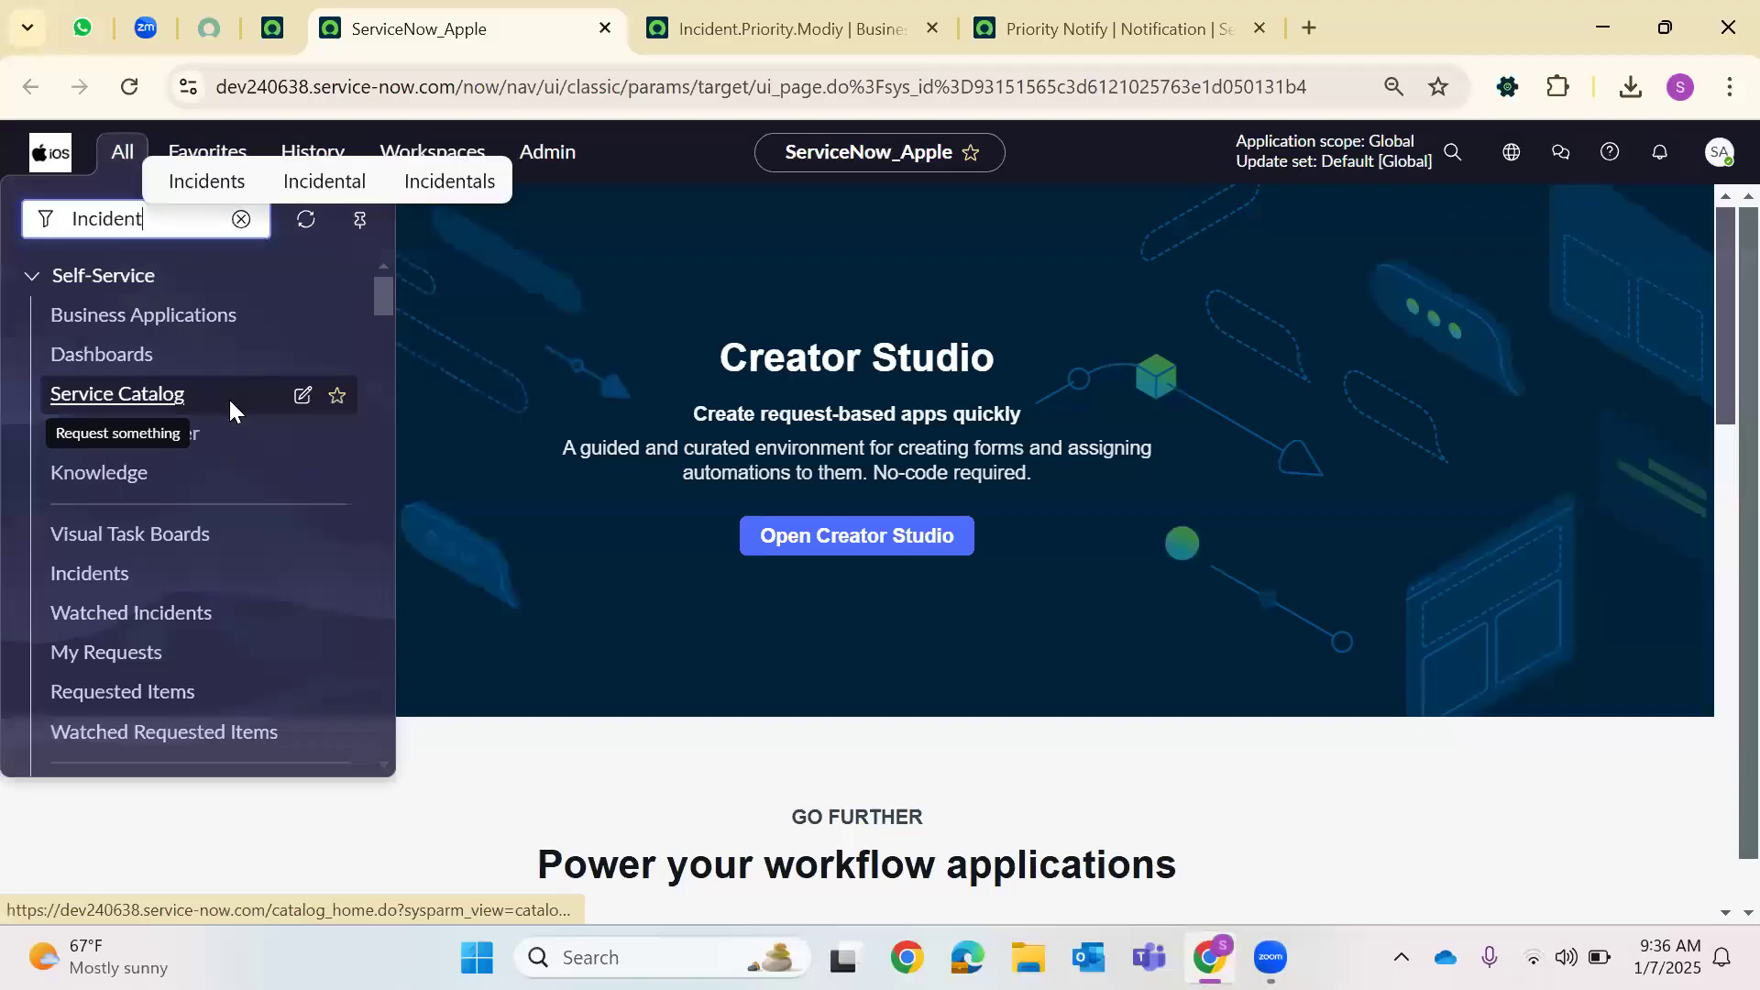
pyautogui.write('.DO')
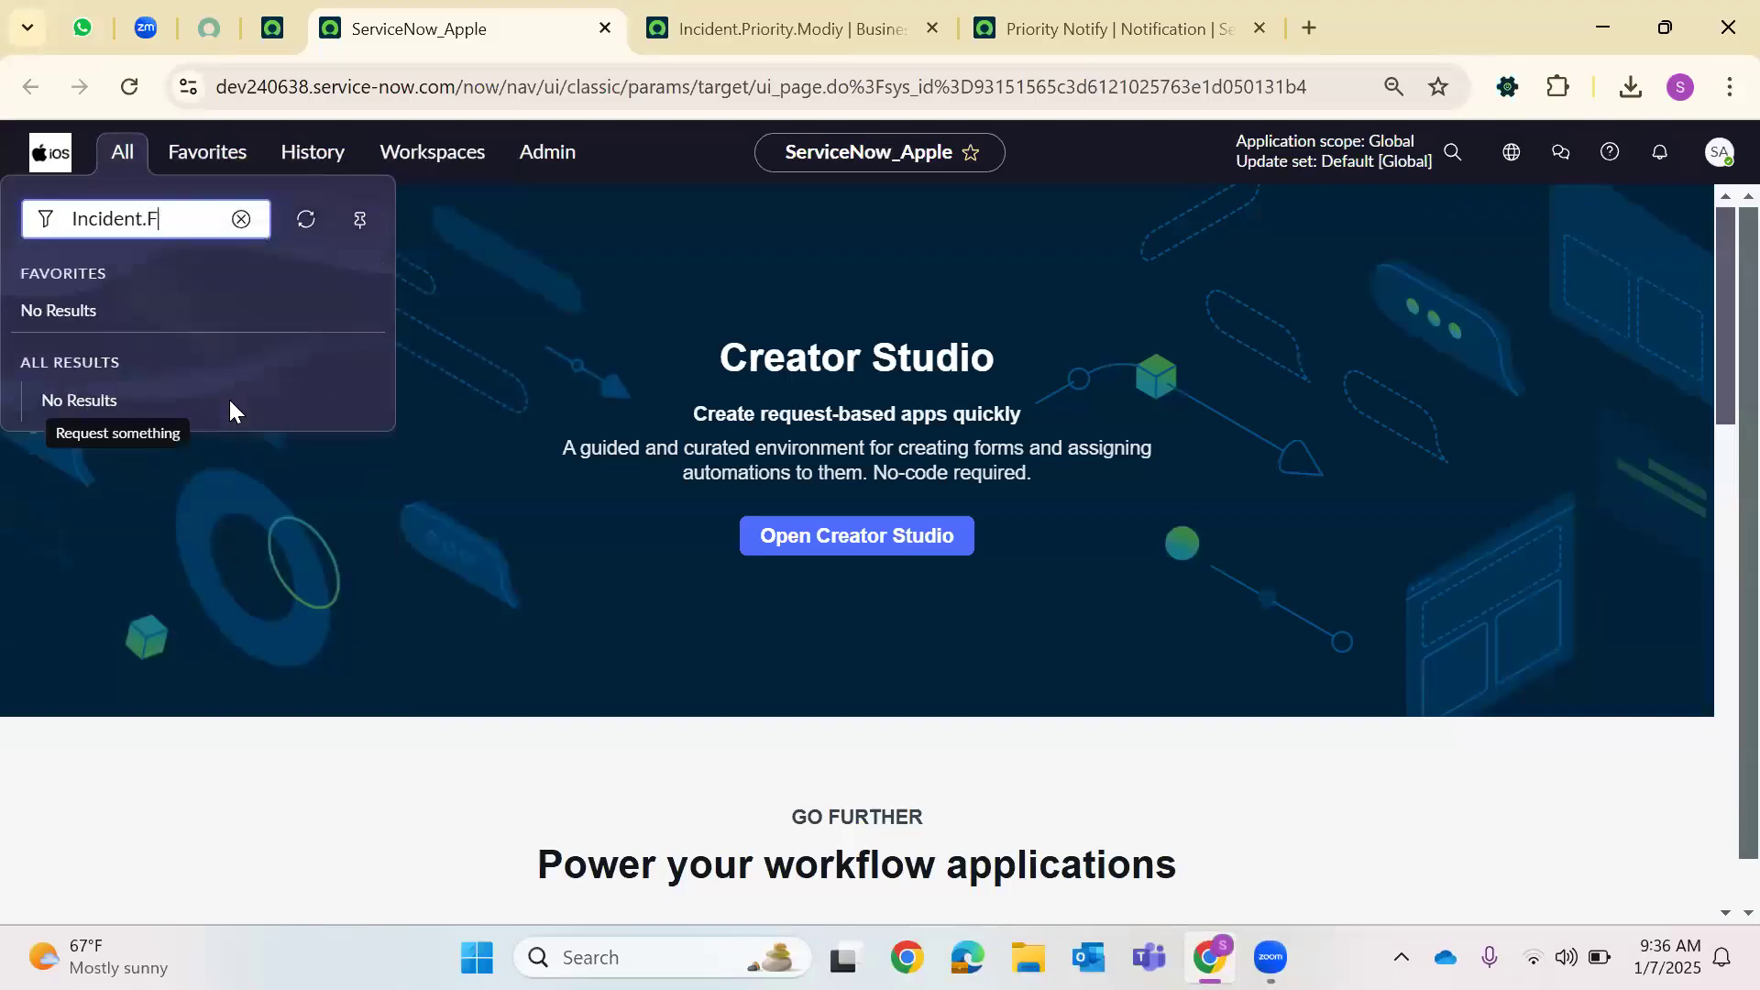
pyautogui.press('BackSpace')
pyautogui.press('BackSpace')
pyautogui.write('LIST')
pyautogui.press('Return')
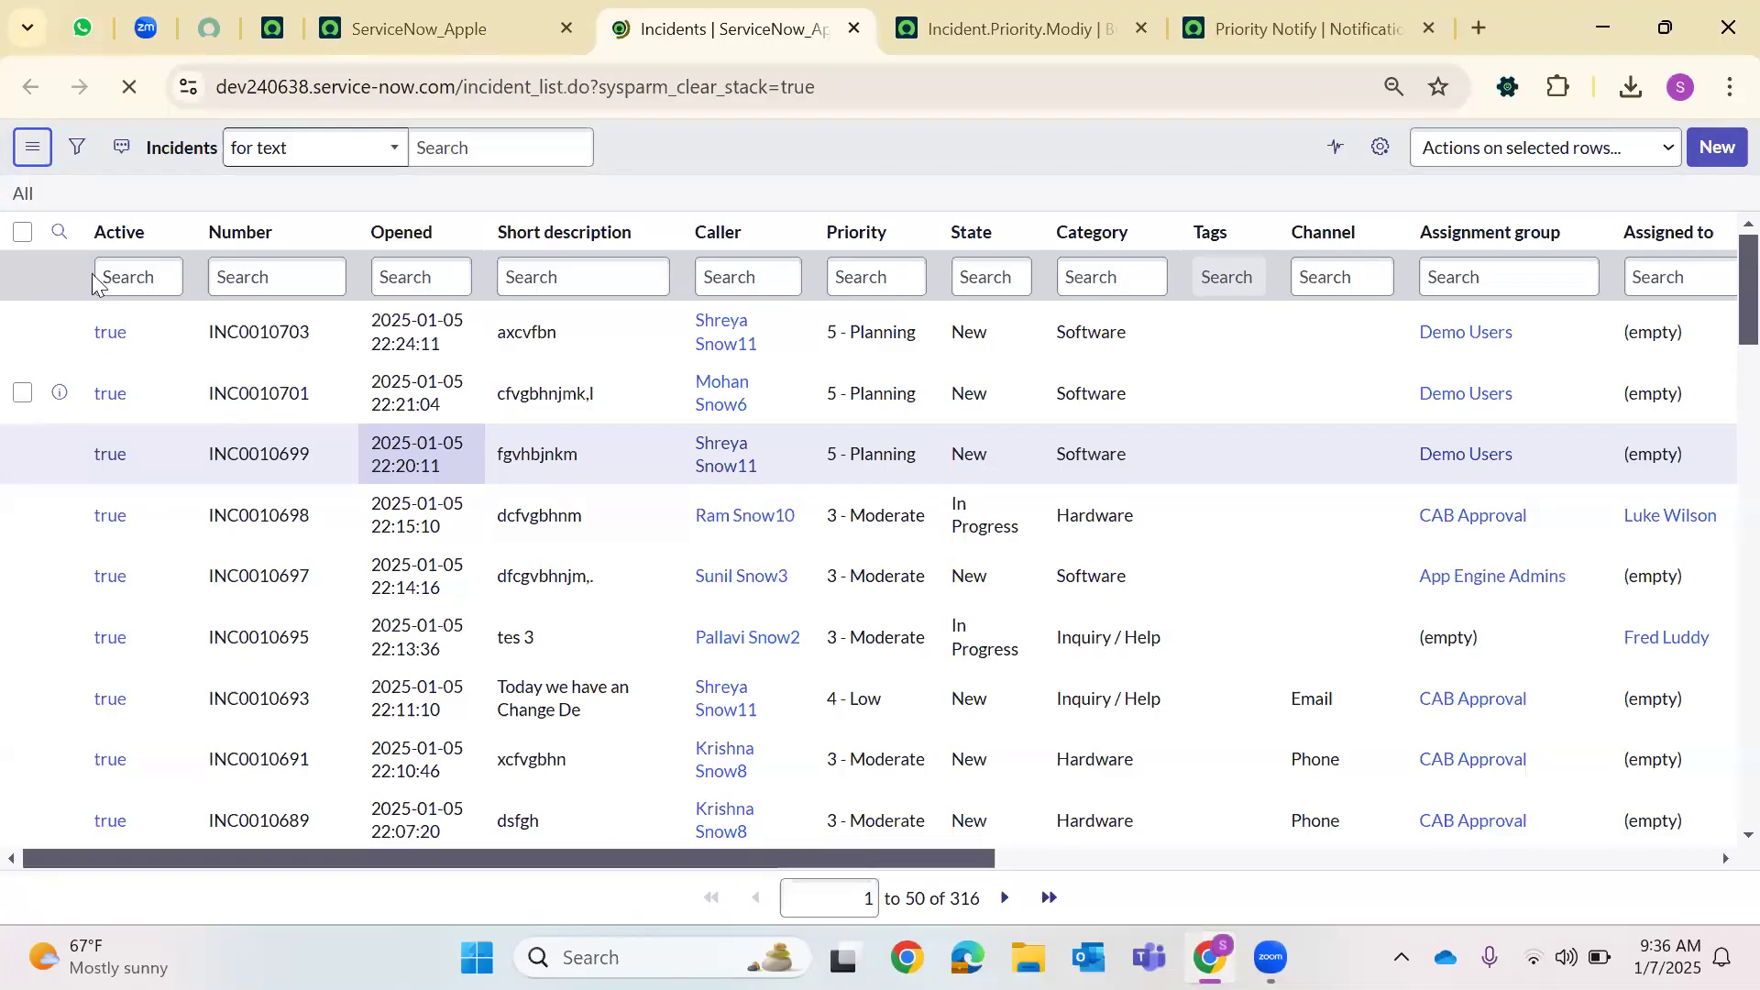
# Filter the incident list to active records and restrict the State column with !=Closed
pyautogui.rightClick(143, 349)
pyautogui.click(957, 367)
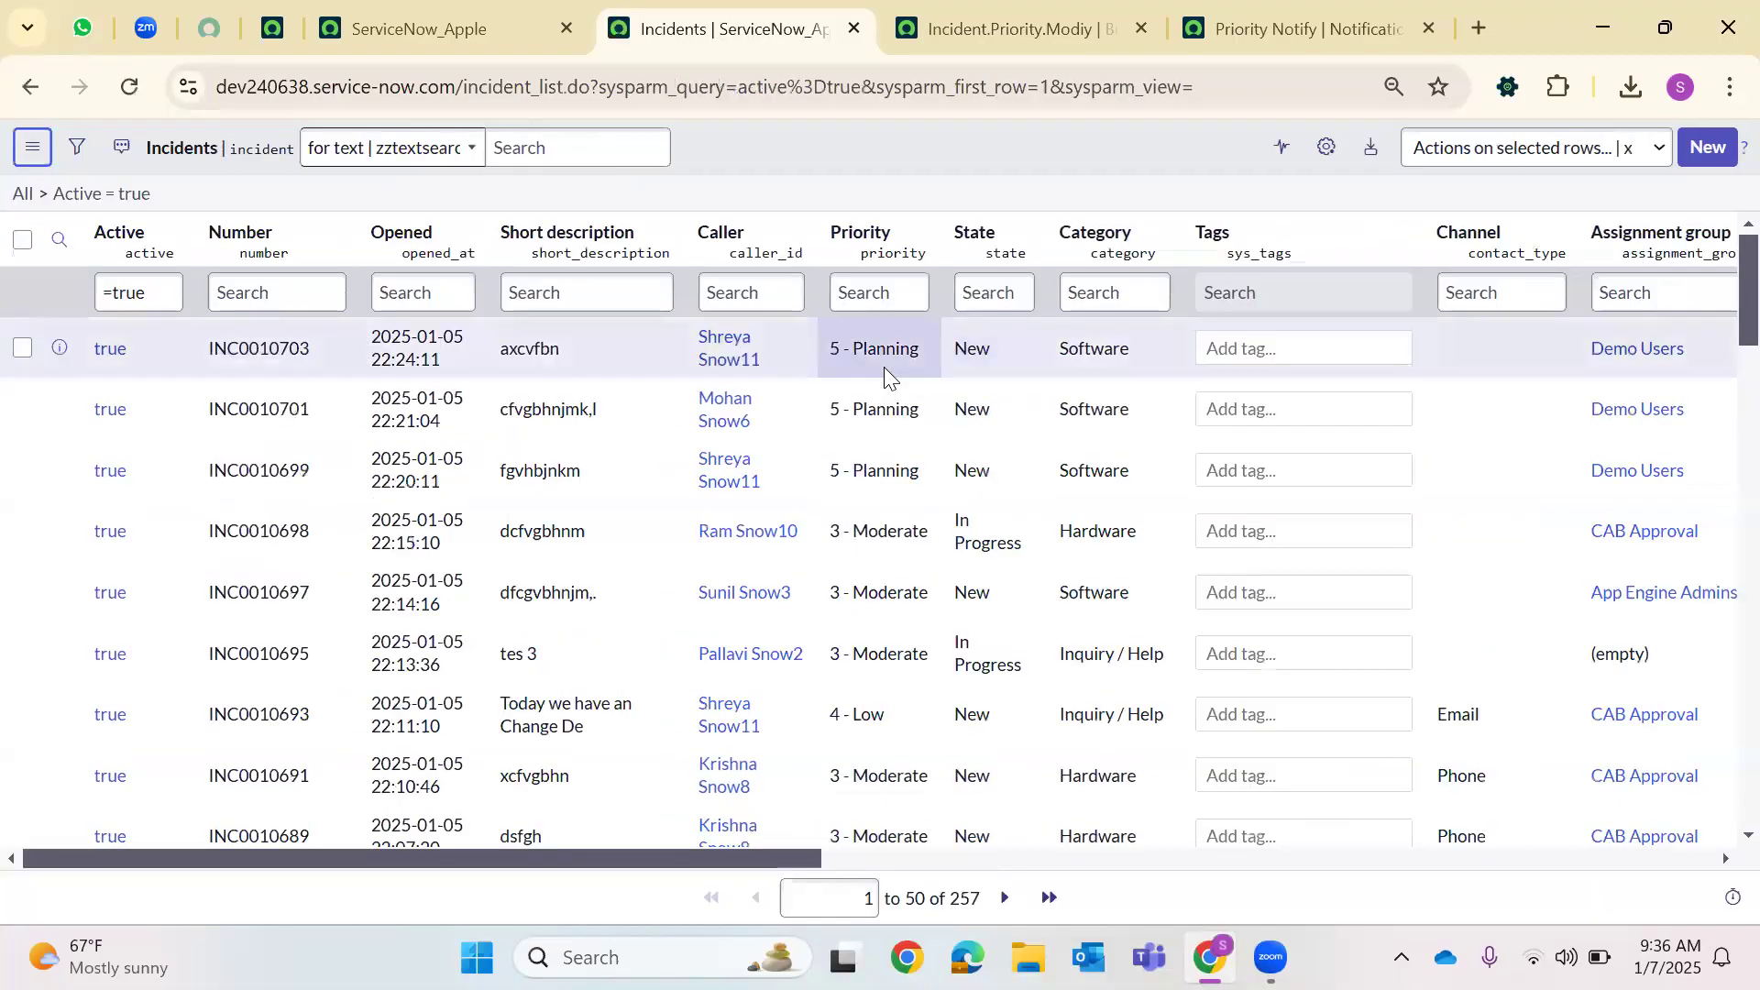
pyautogui.rightClick(1010, 363)
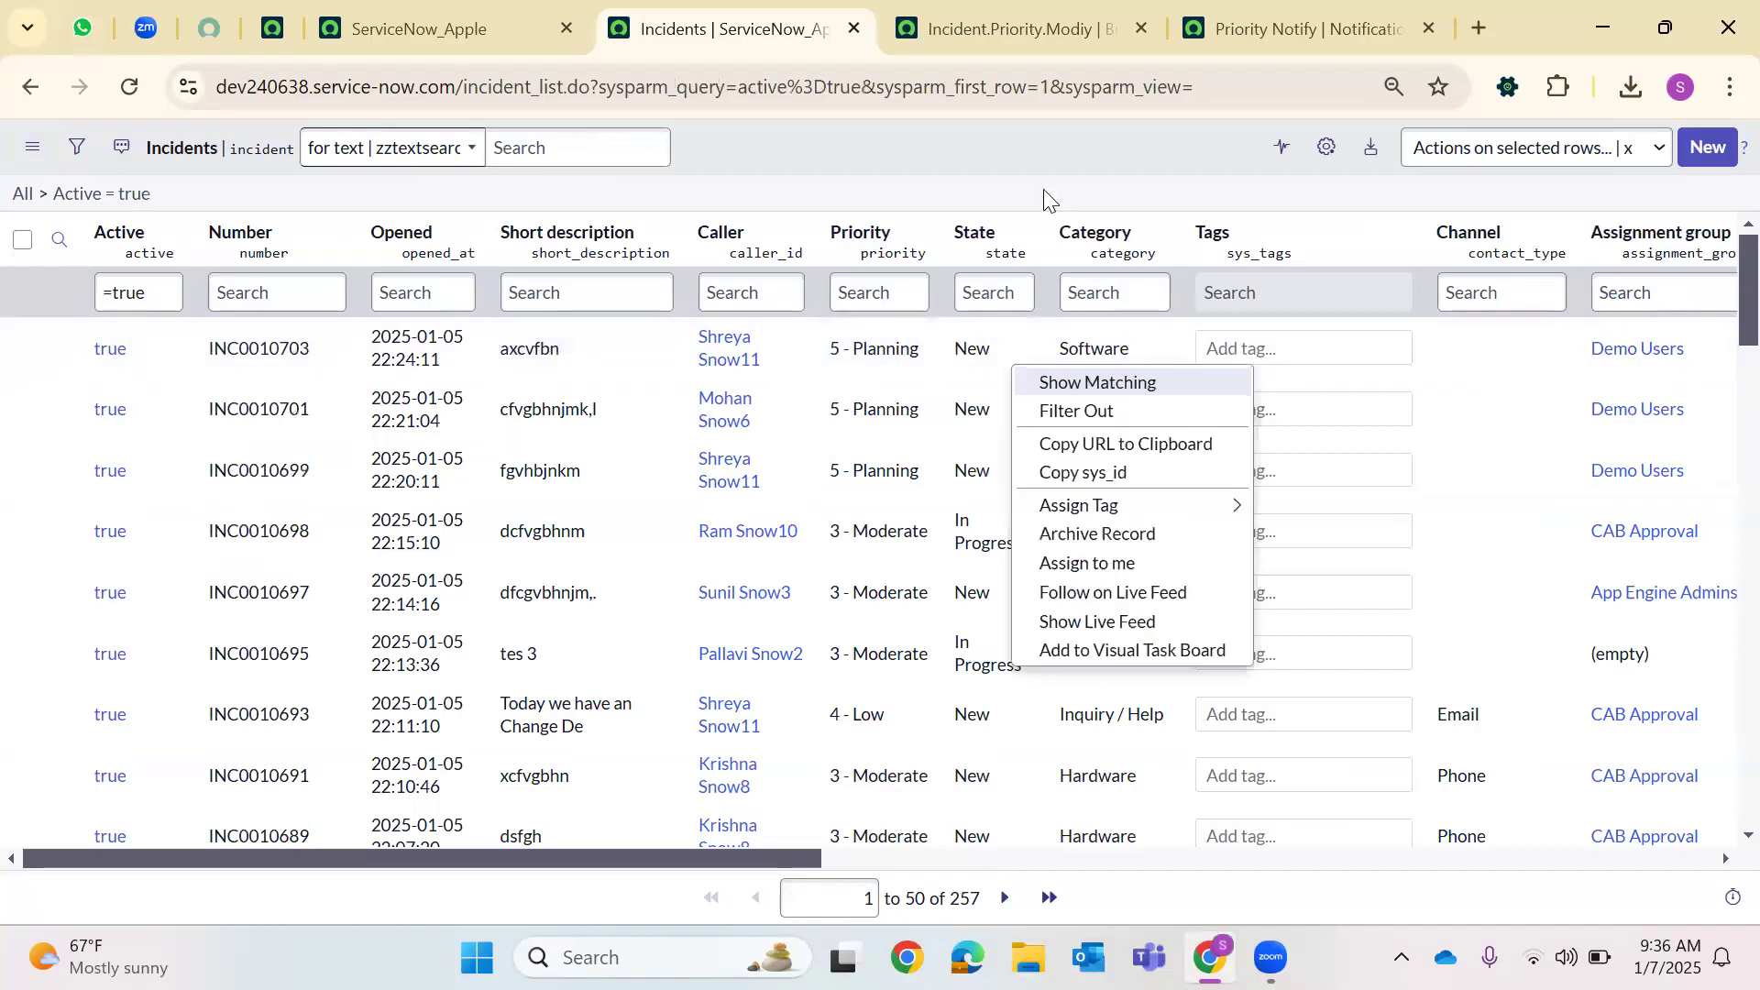
pyautogui.click(1043, 189)
pyautogui.click(1021, 293)
pyautogui.write('!')
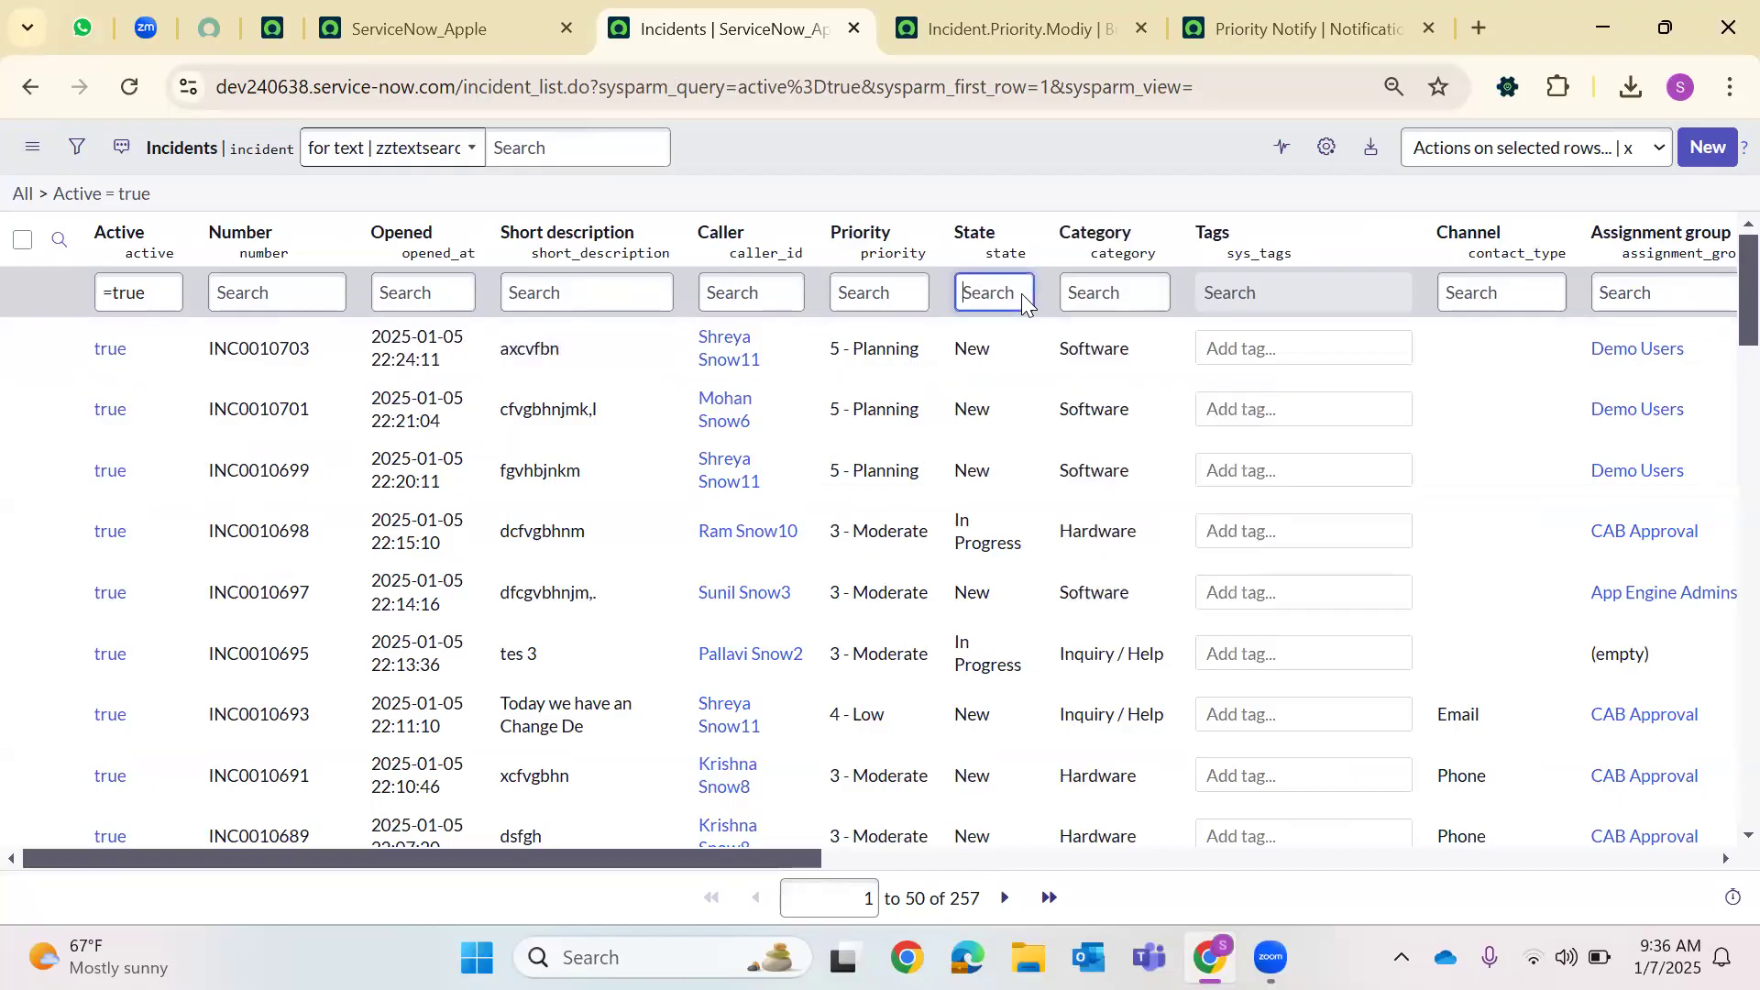
pyautogui.write('=Closed')
pyautogui.press('Return')
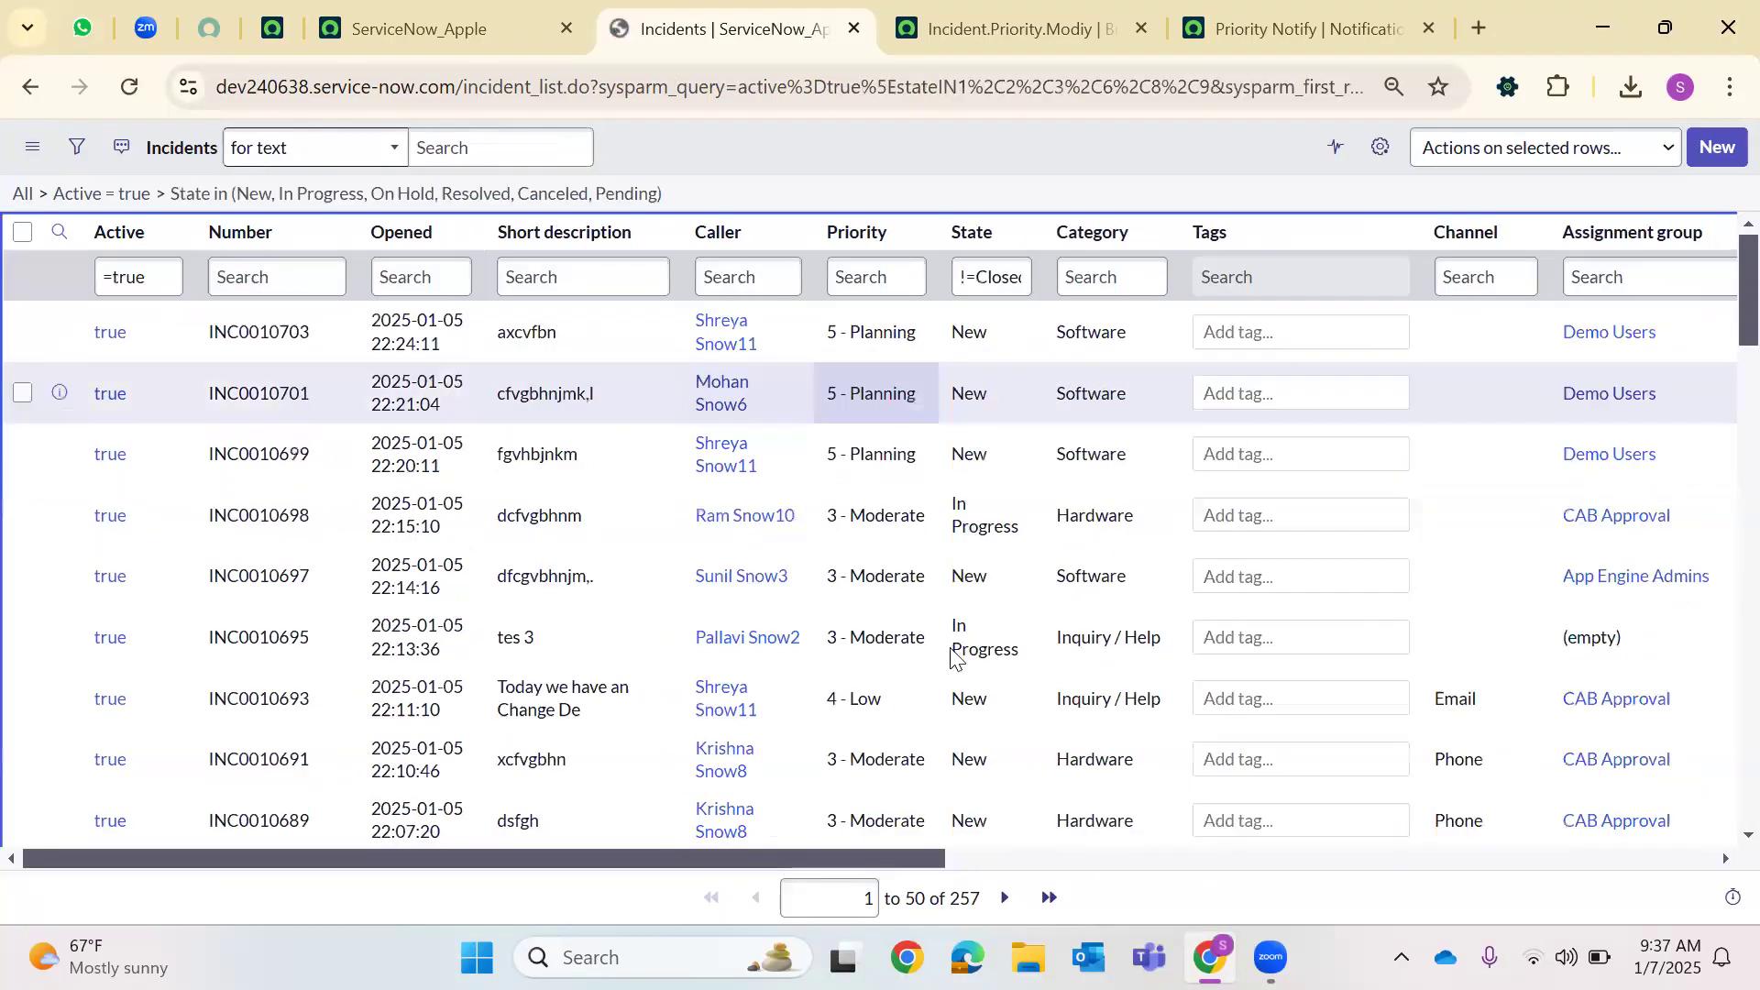
# Look through the filtered incidents and open record INC0010701
pyautogui.scroll(-20, 953, 659)
pyautogui.scroll(-3, 951, 646)
pyautogui.scroll(20, 948, 633)
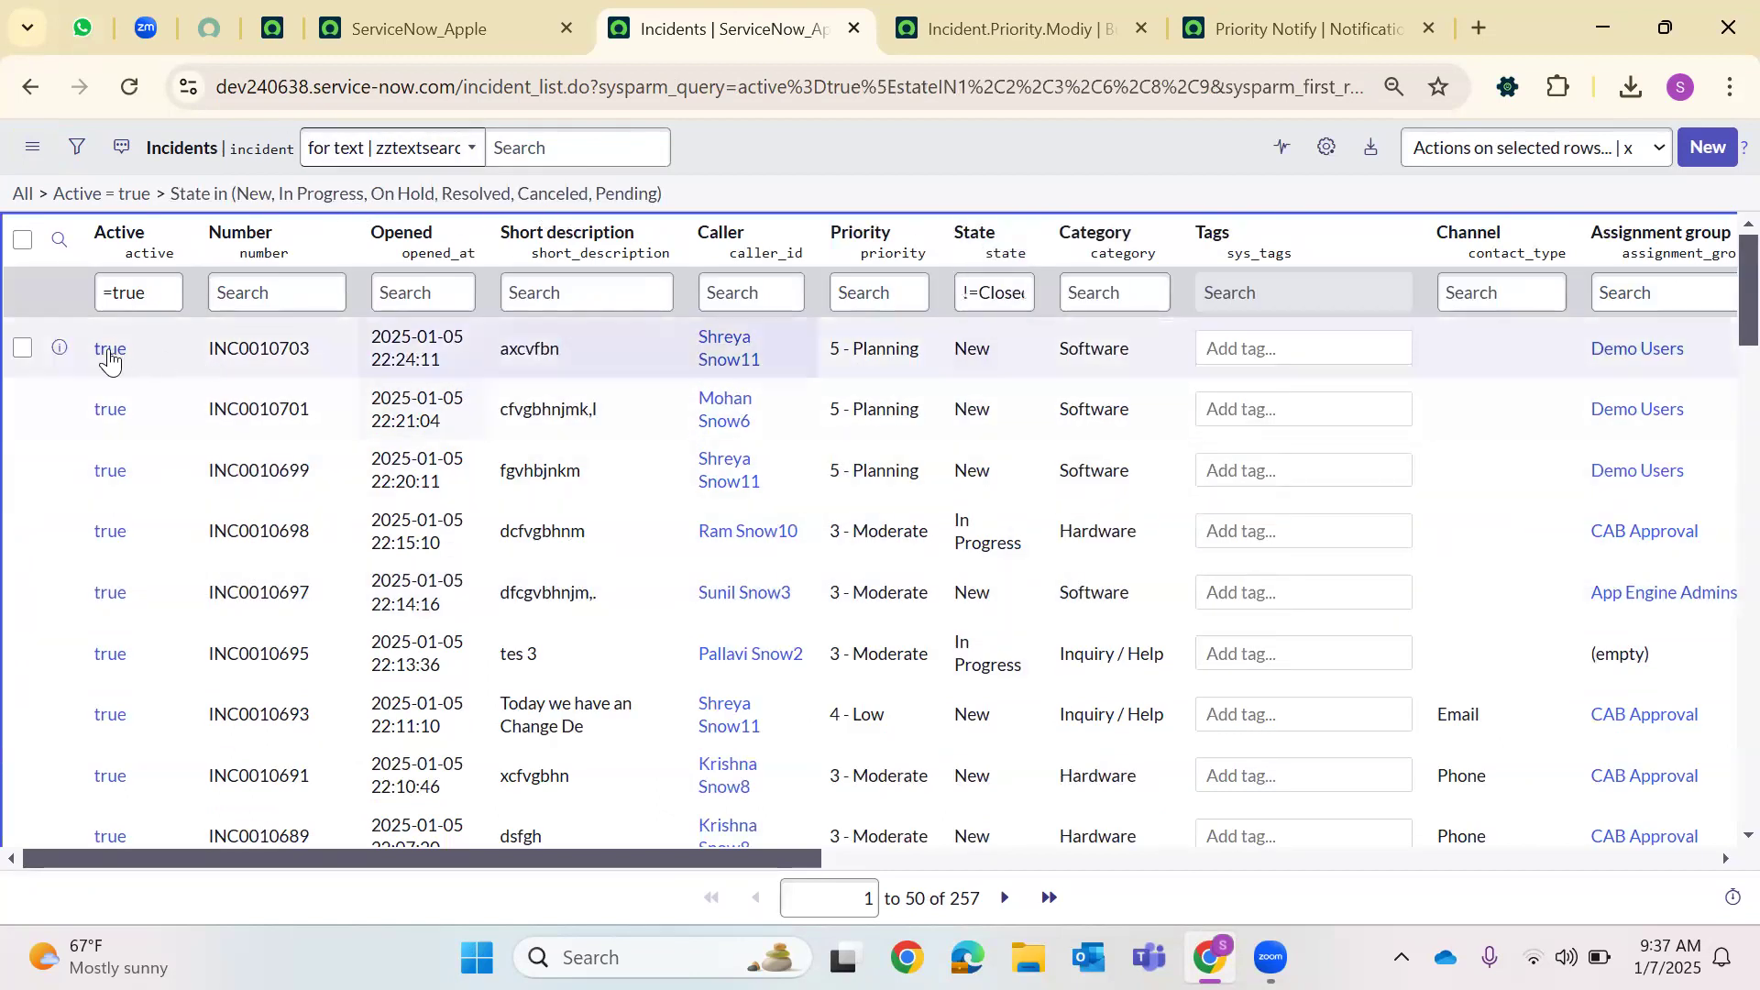
pyautogui.click(108, 414)
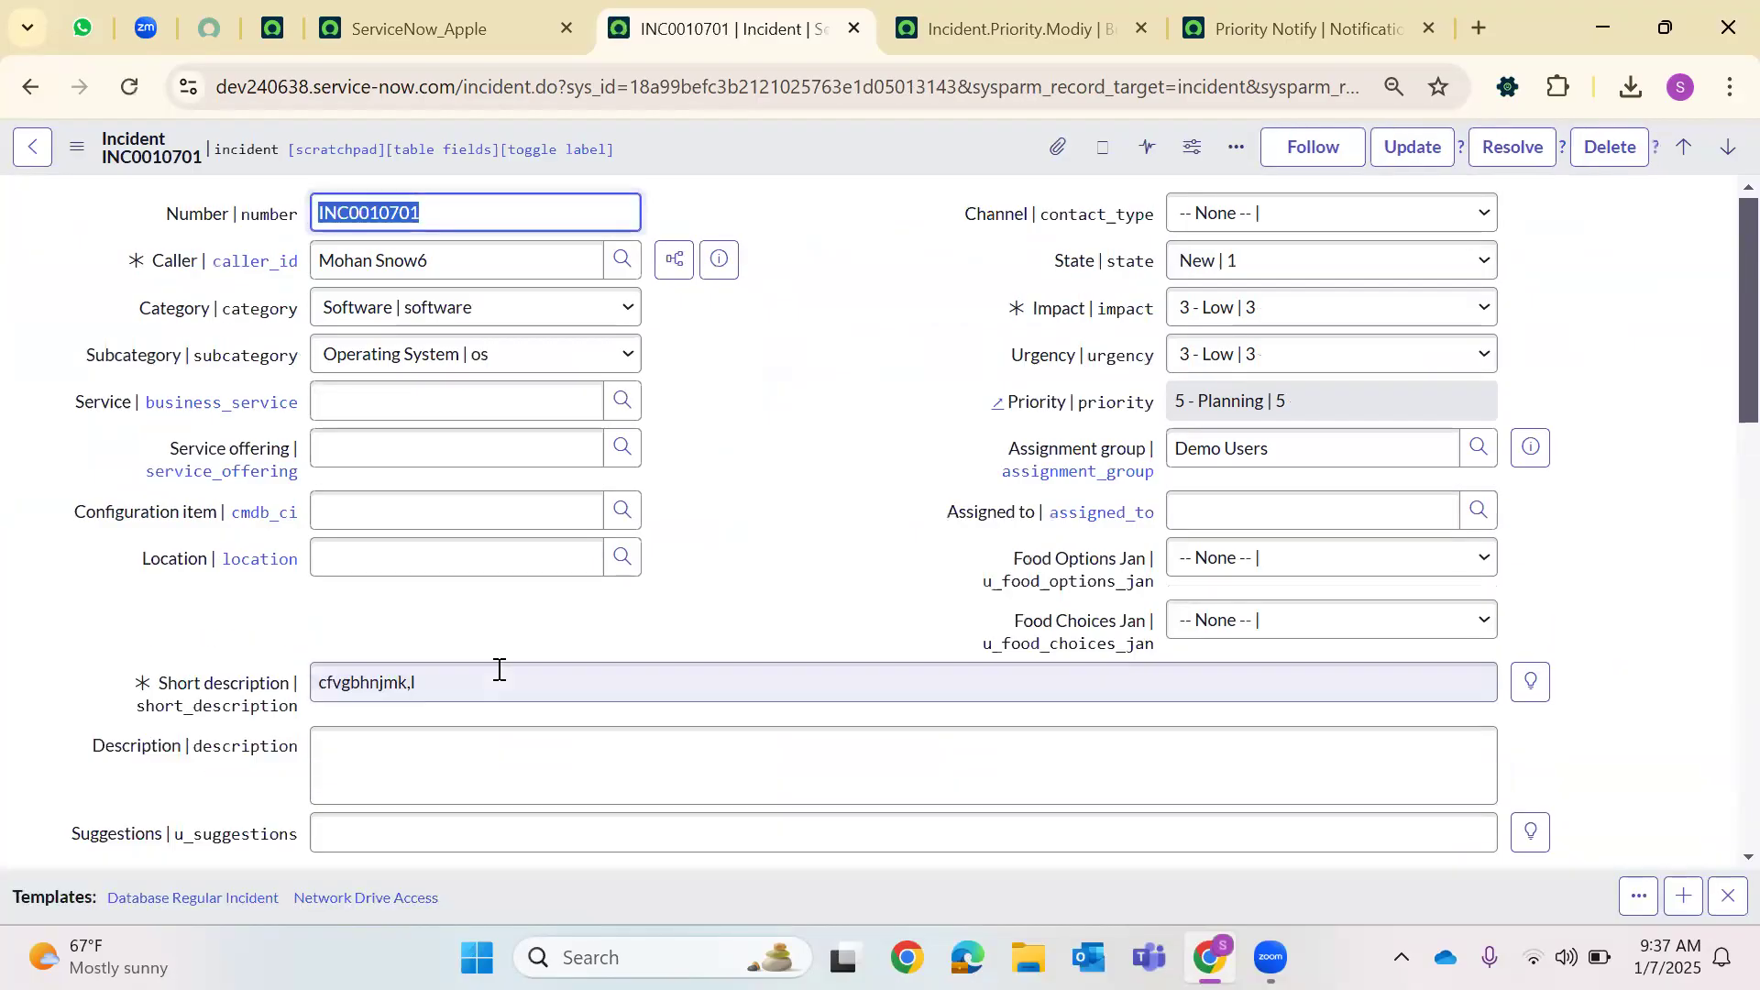
# Replace the incident's short description with "Today is Jan 7th"
pyautogui.press('BackSpace')
pyautogui.press('BackSpace')
pyautogui.press('BackSpace')
pyautogui.press('BackSpace')
pyautogui.press('BackSpace')
pyautogui.press('BackSpace')
pyautogui.press('BackSpace')
pyautogui.press('BackSpace')
pyautogui.press('BackSpace')
pyautogui.press('BackSpace')
pyautogui.press('BackSpace')
pyautogui.press('BackSpace')
pyautogui.write('Tod')
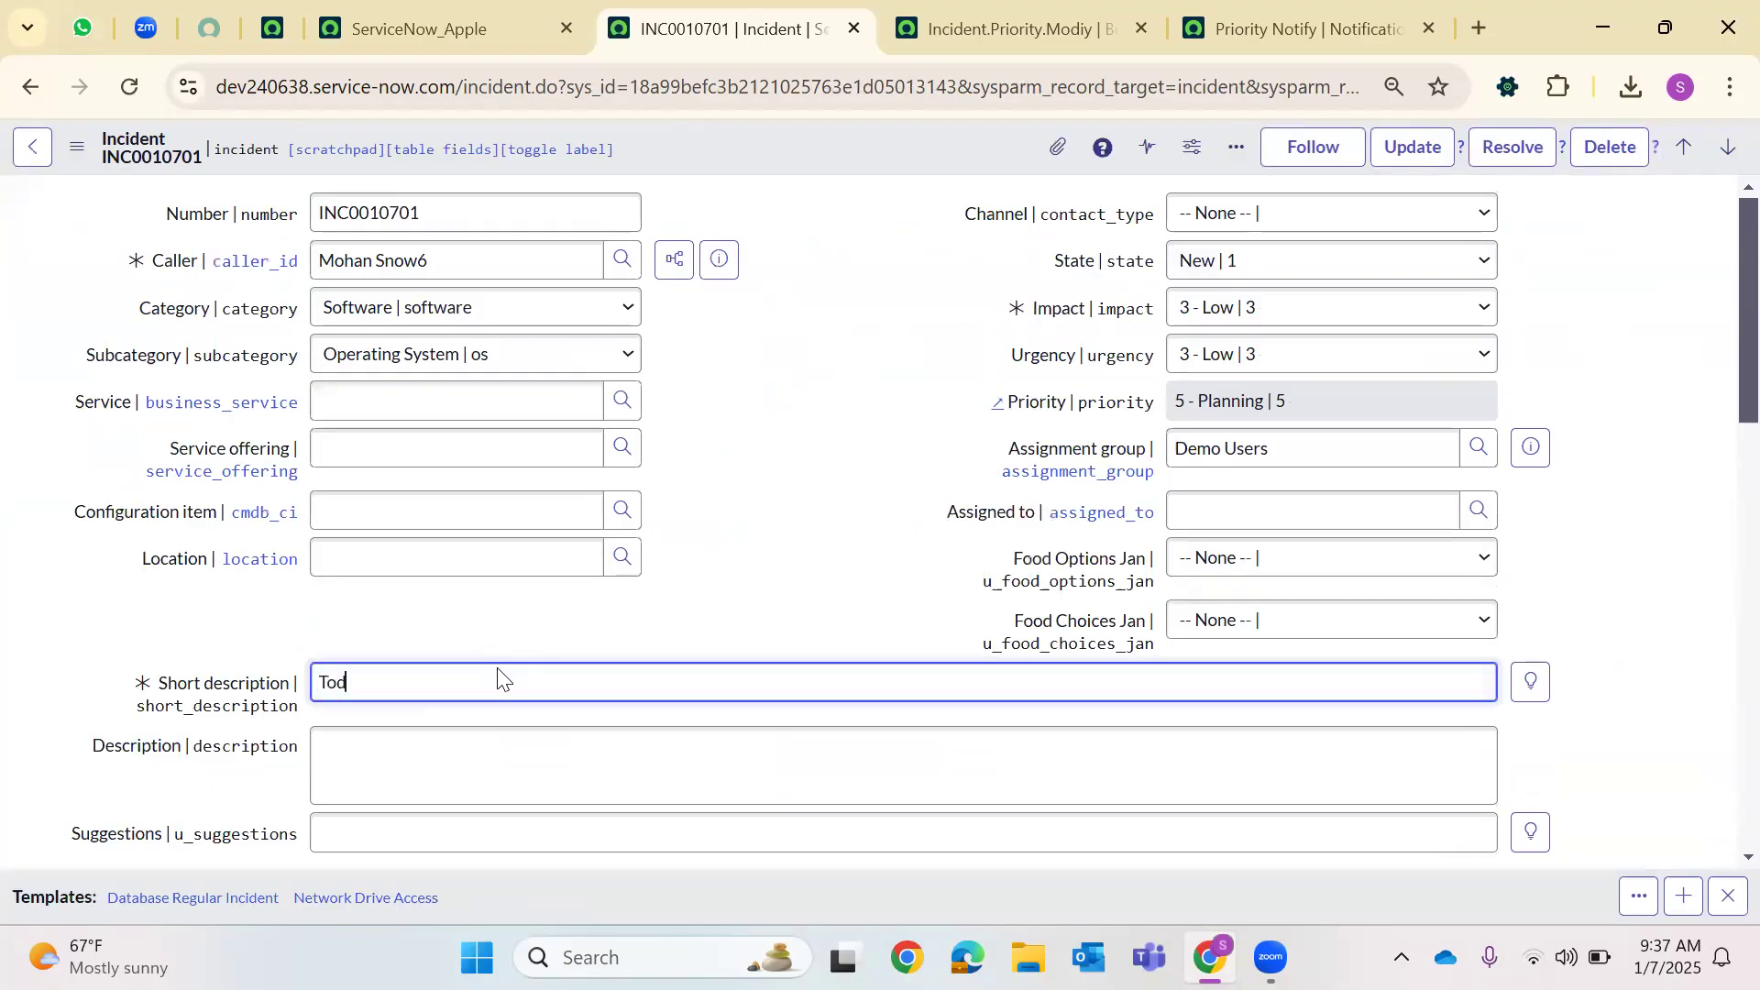
pyautogui.write('ay is Jan 7th')
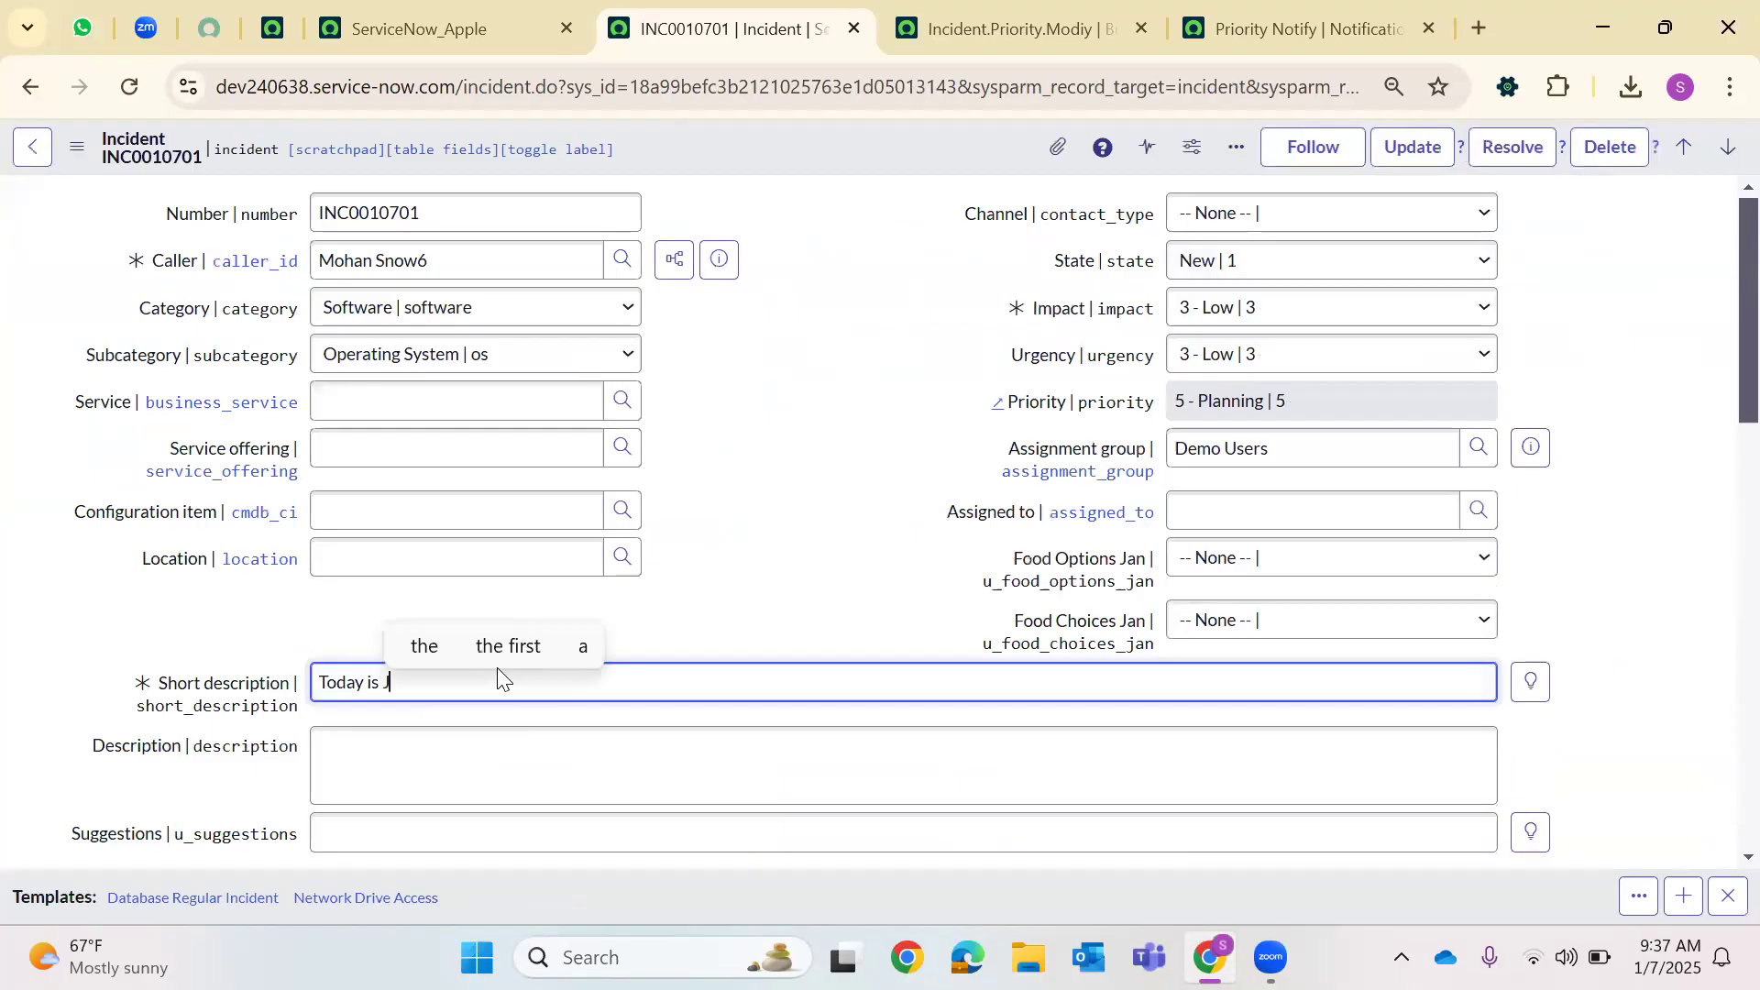
# Set both the incident's Impact and Urgency to 1 - High
pyautogui.click(1265, 309)
pyautogui.press('1')
pyautogui.click(1256, 358)
pyautogui.click(1219, 389)
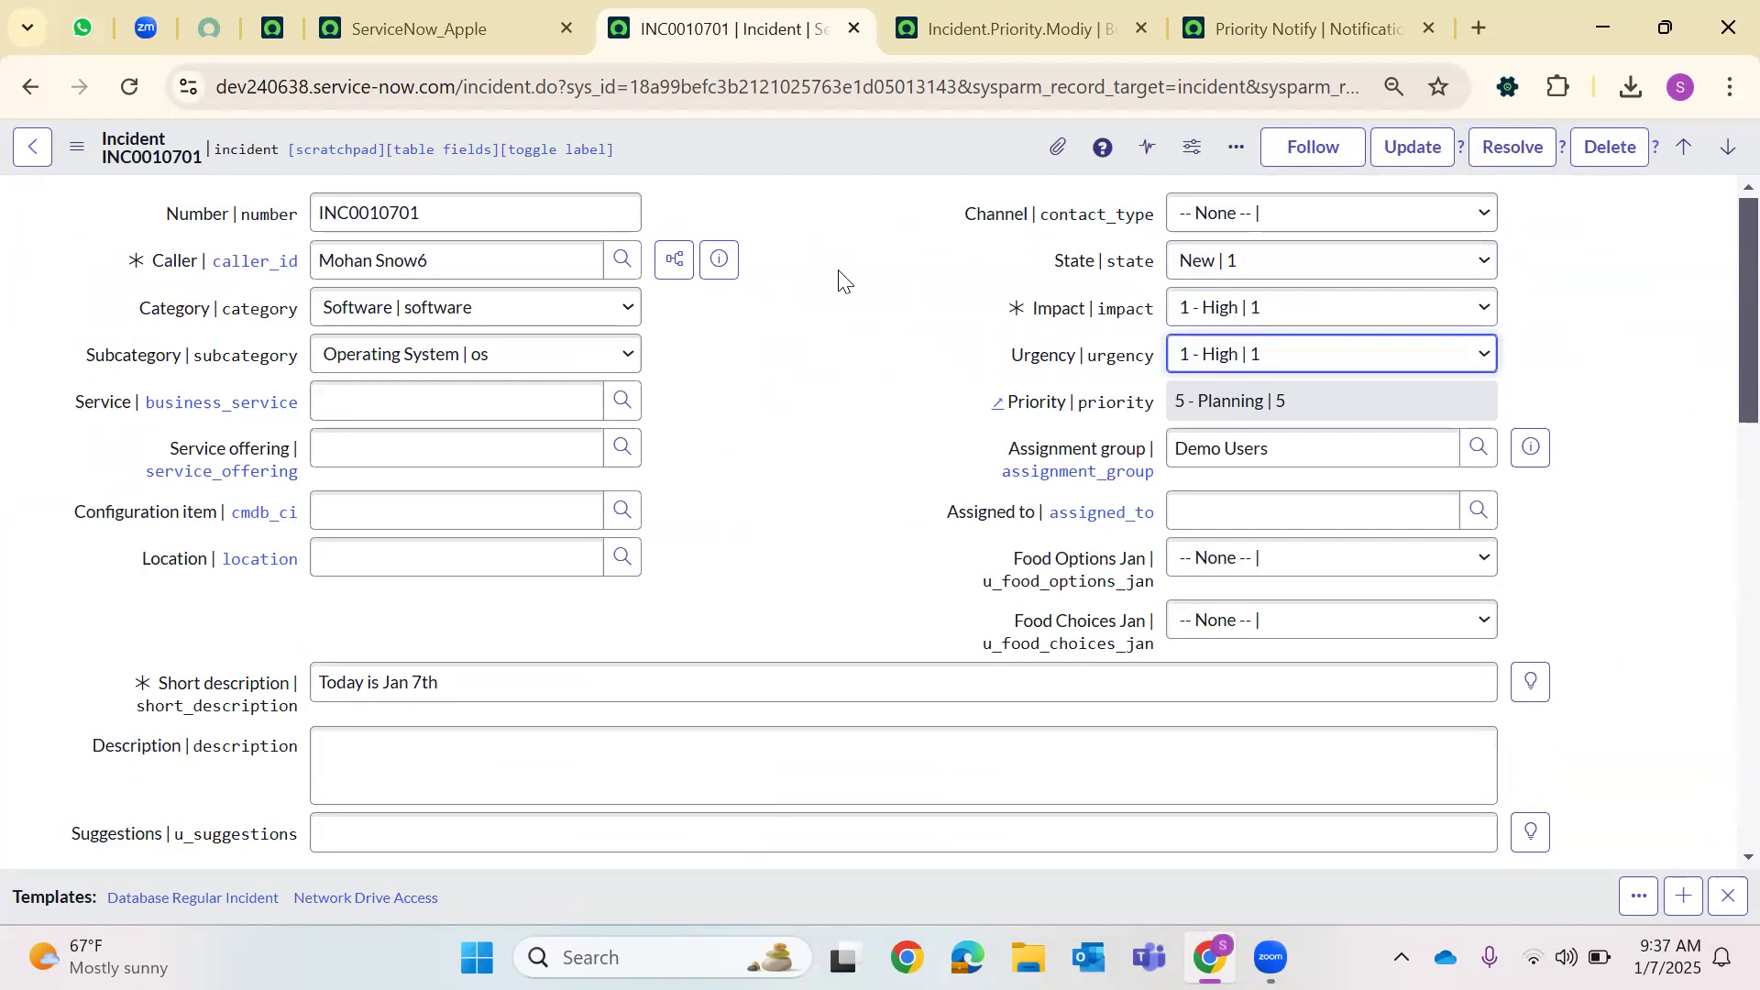
# Save the incident with the work note "test", and save it again with Channel set to Chat
pyautogui.rightClick(834, 150)
pyautogui.scroll(-5, 412, 554)
pyautogui.scroll(-3, 415, 553)
pyautogui.click(414, 550)
pyautogui.write('test')
pyautogui.rightClick(823, 145)
pyautogui.click(898, 341)
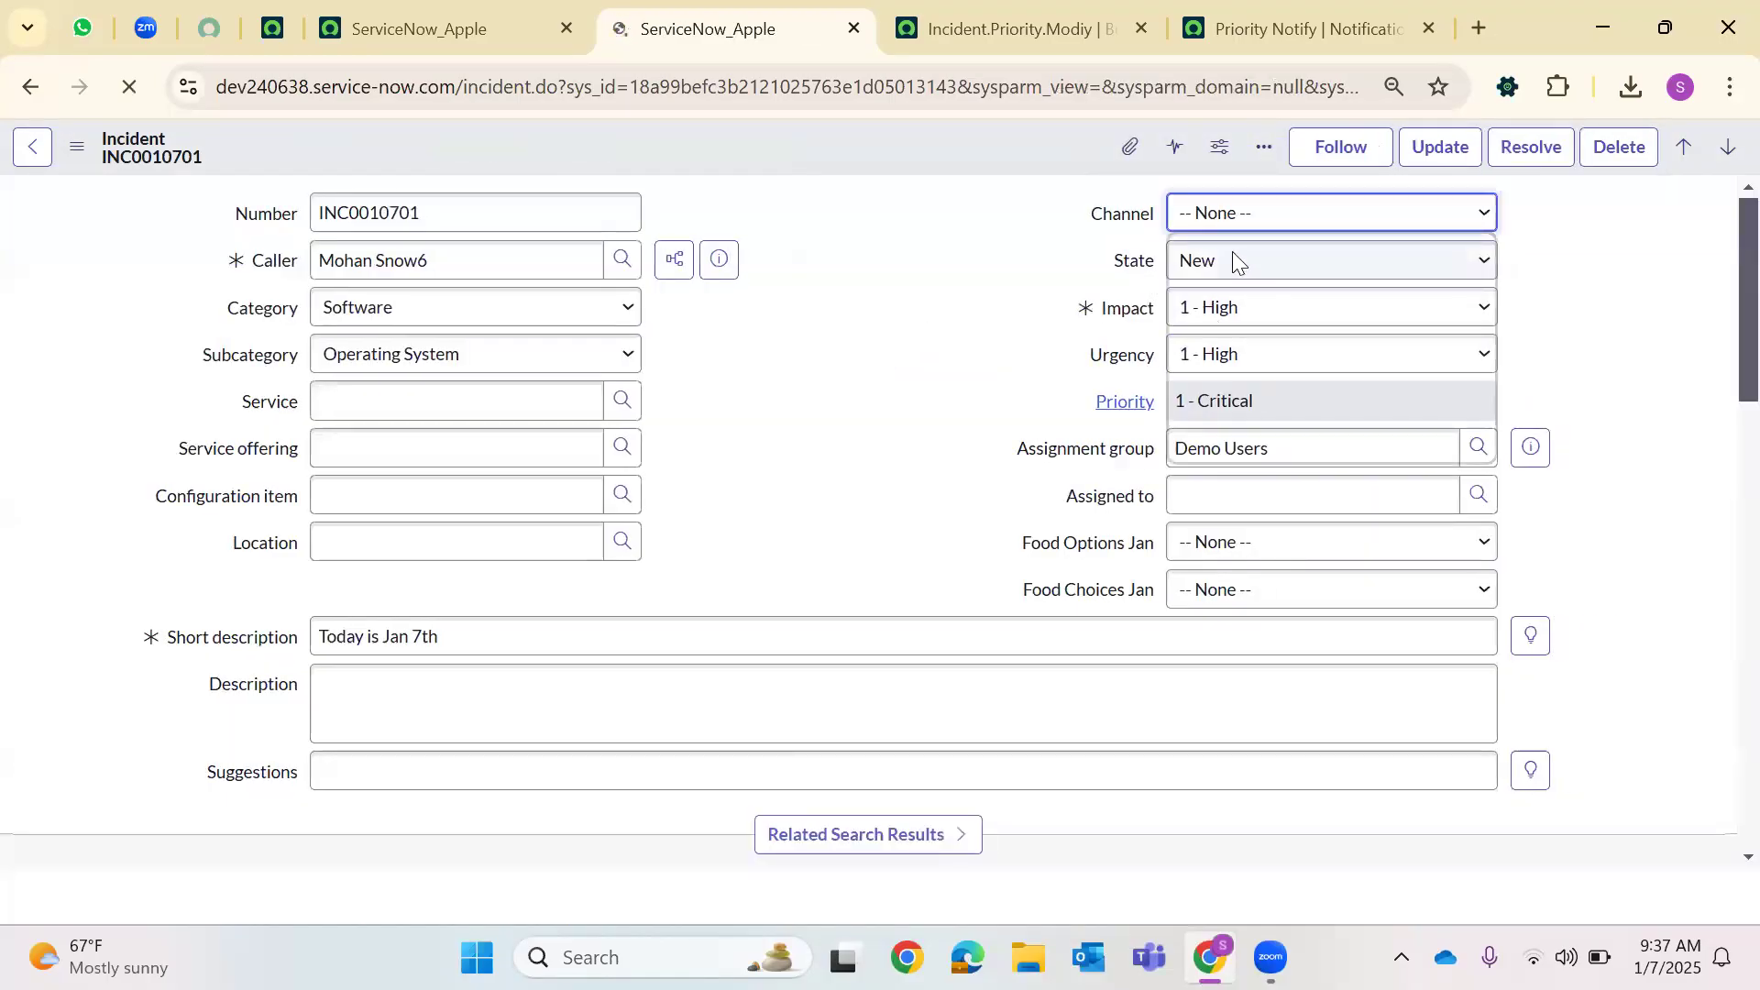
pyautogui.rightClick(818, 146)
pyautogui.click(854, 165)
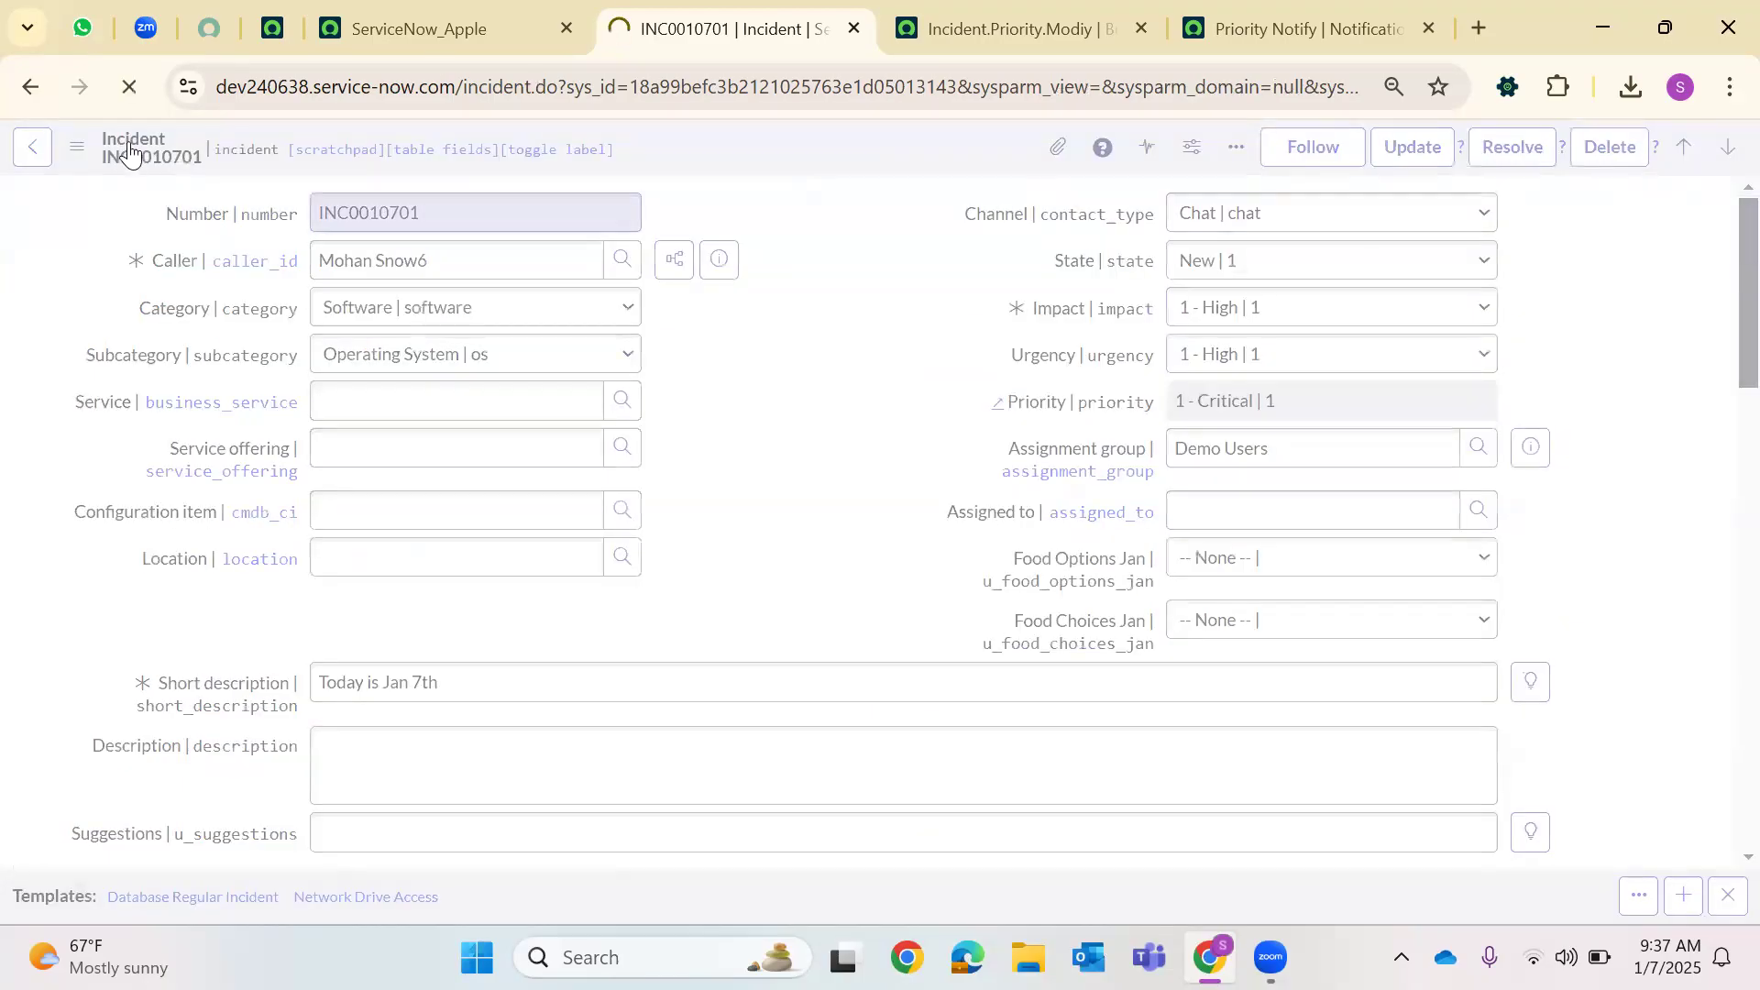
# Open the system email log and the email record about the modified priority of incident INC0010701
pyautogui.hotkey('ctrl', 'alt', 'g')
pyautogui.write('emails')
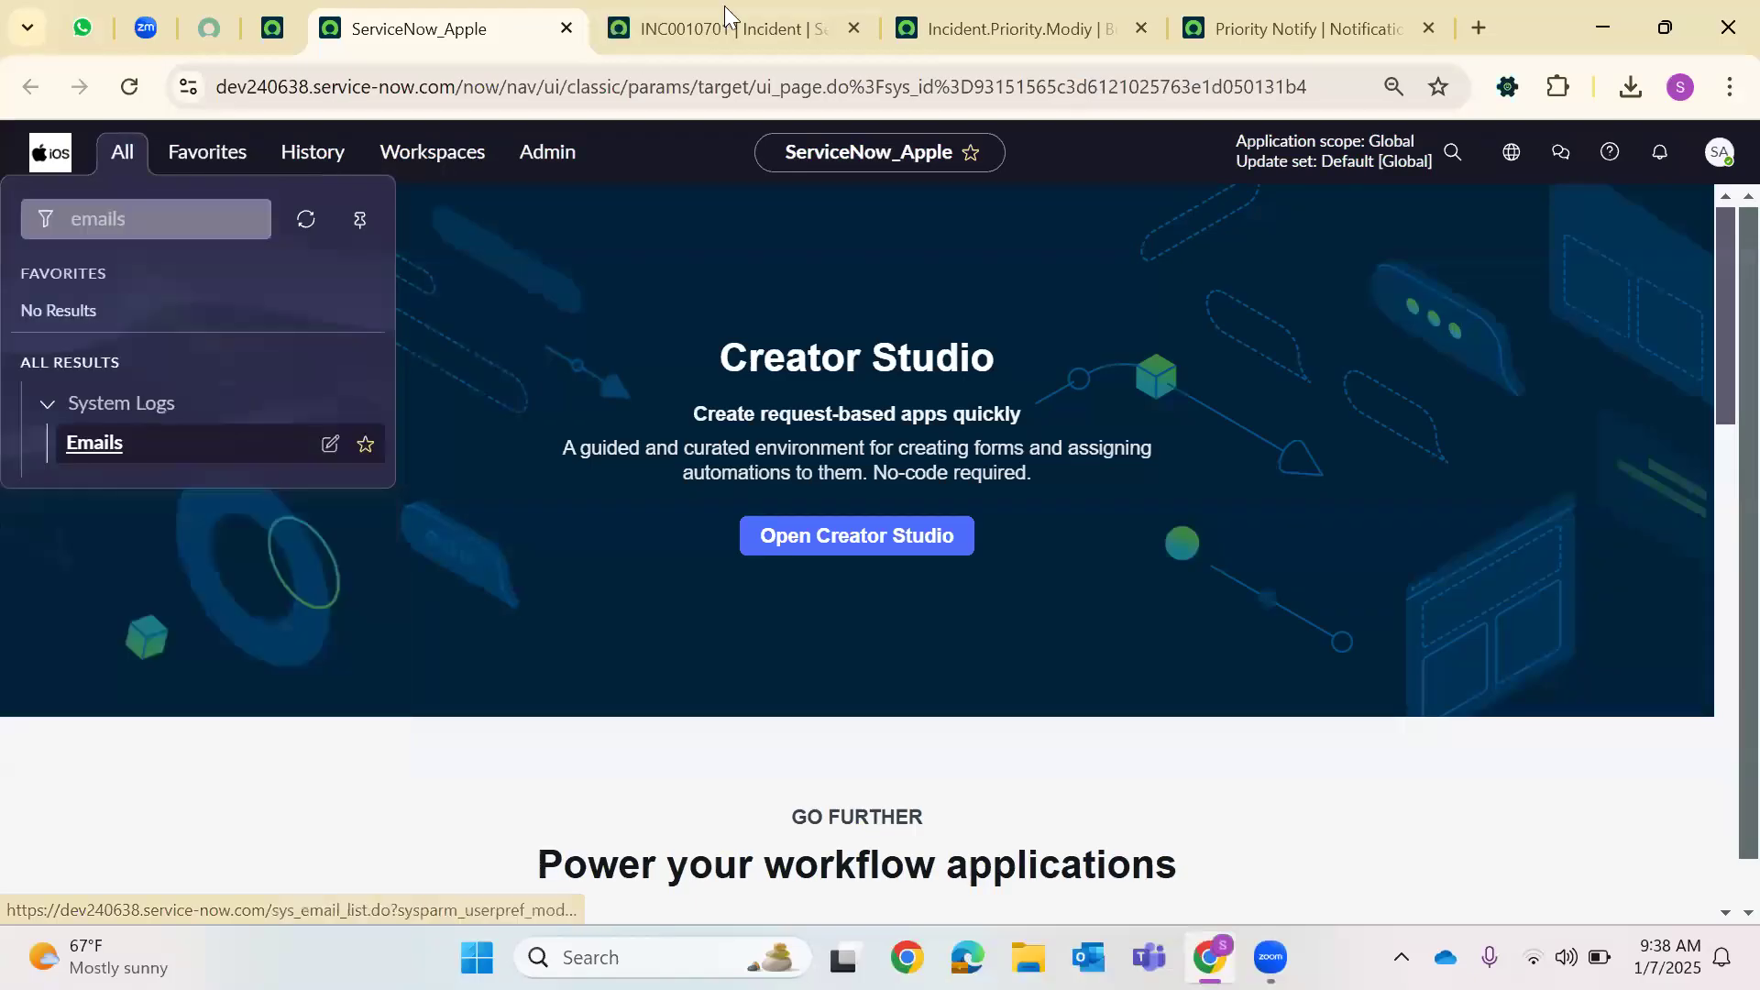
pyautogui.click(832, 13)
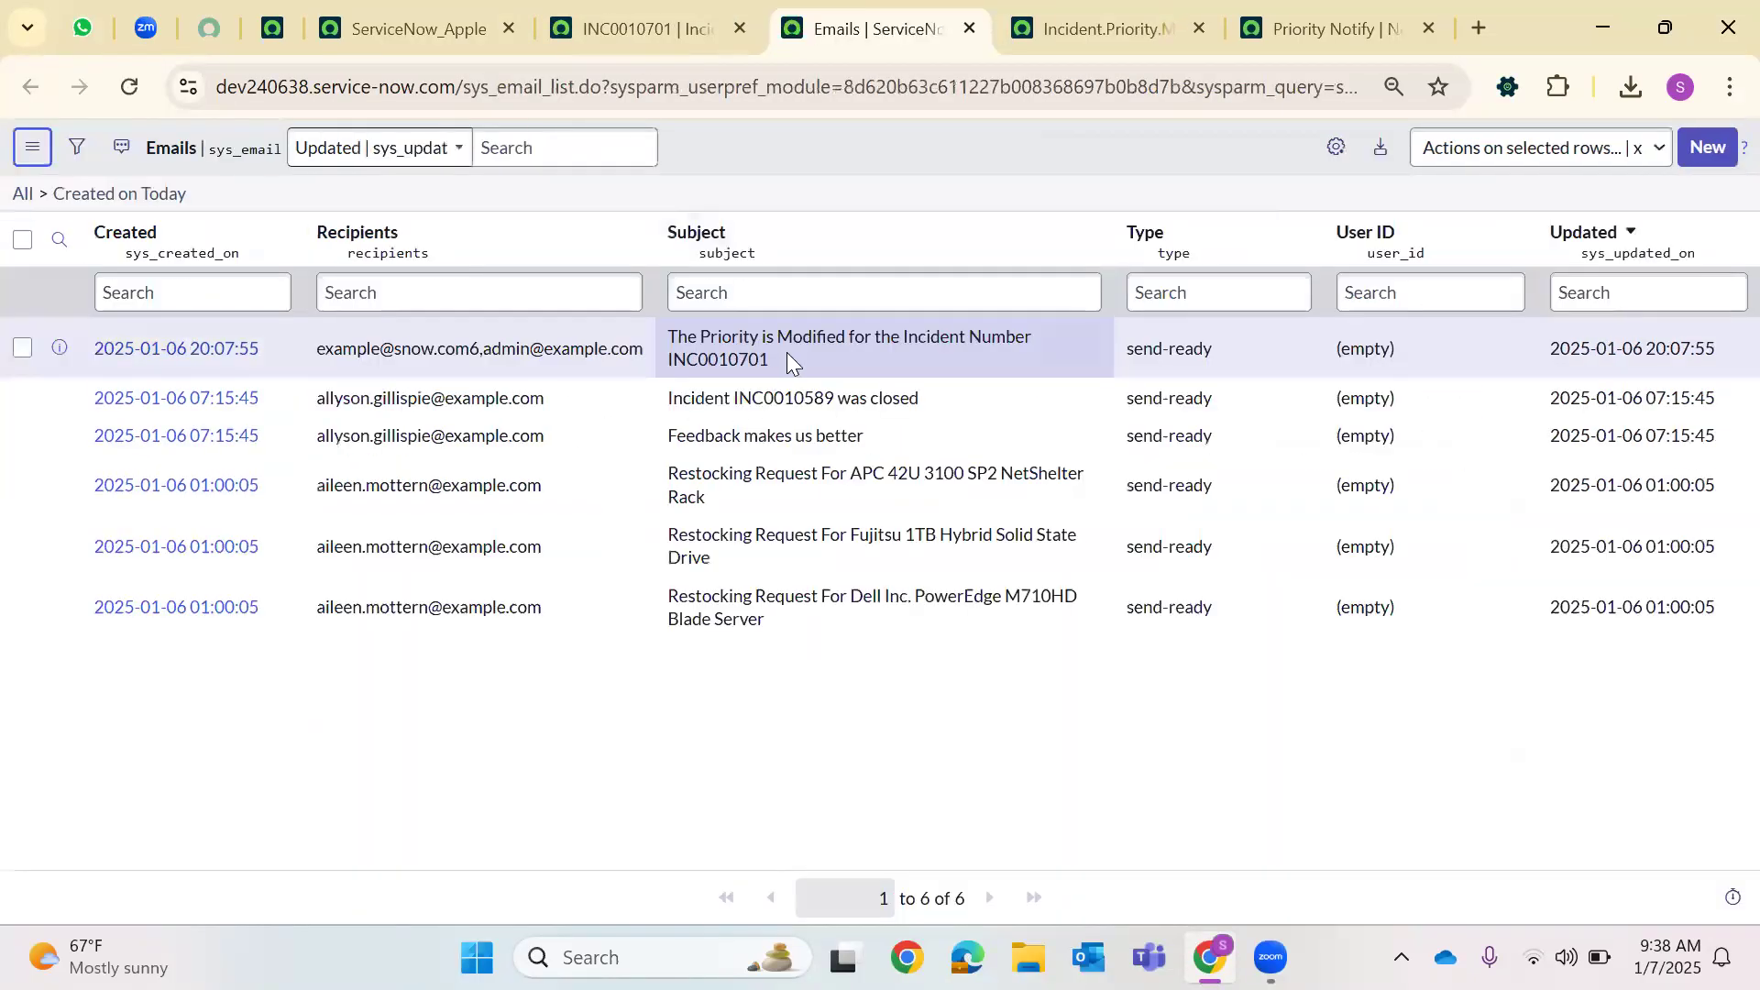
pyautogui.tripleClick(670, 337)
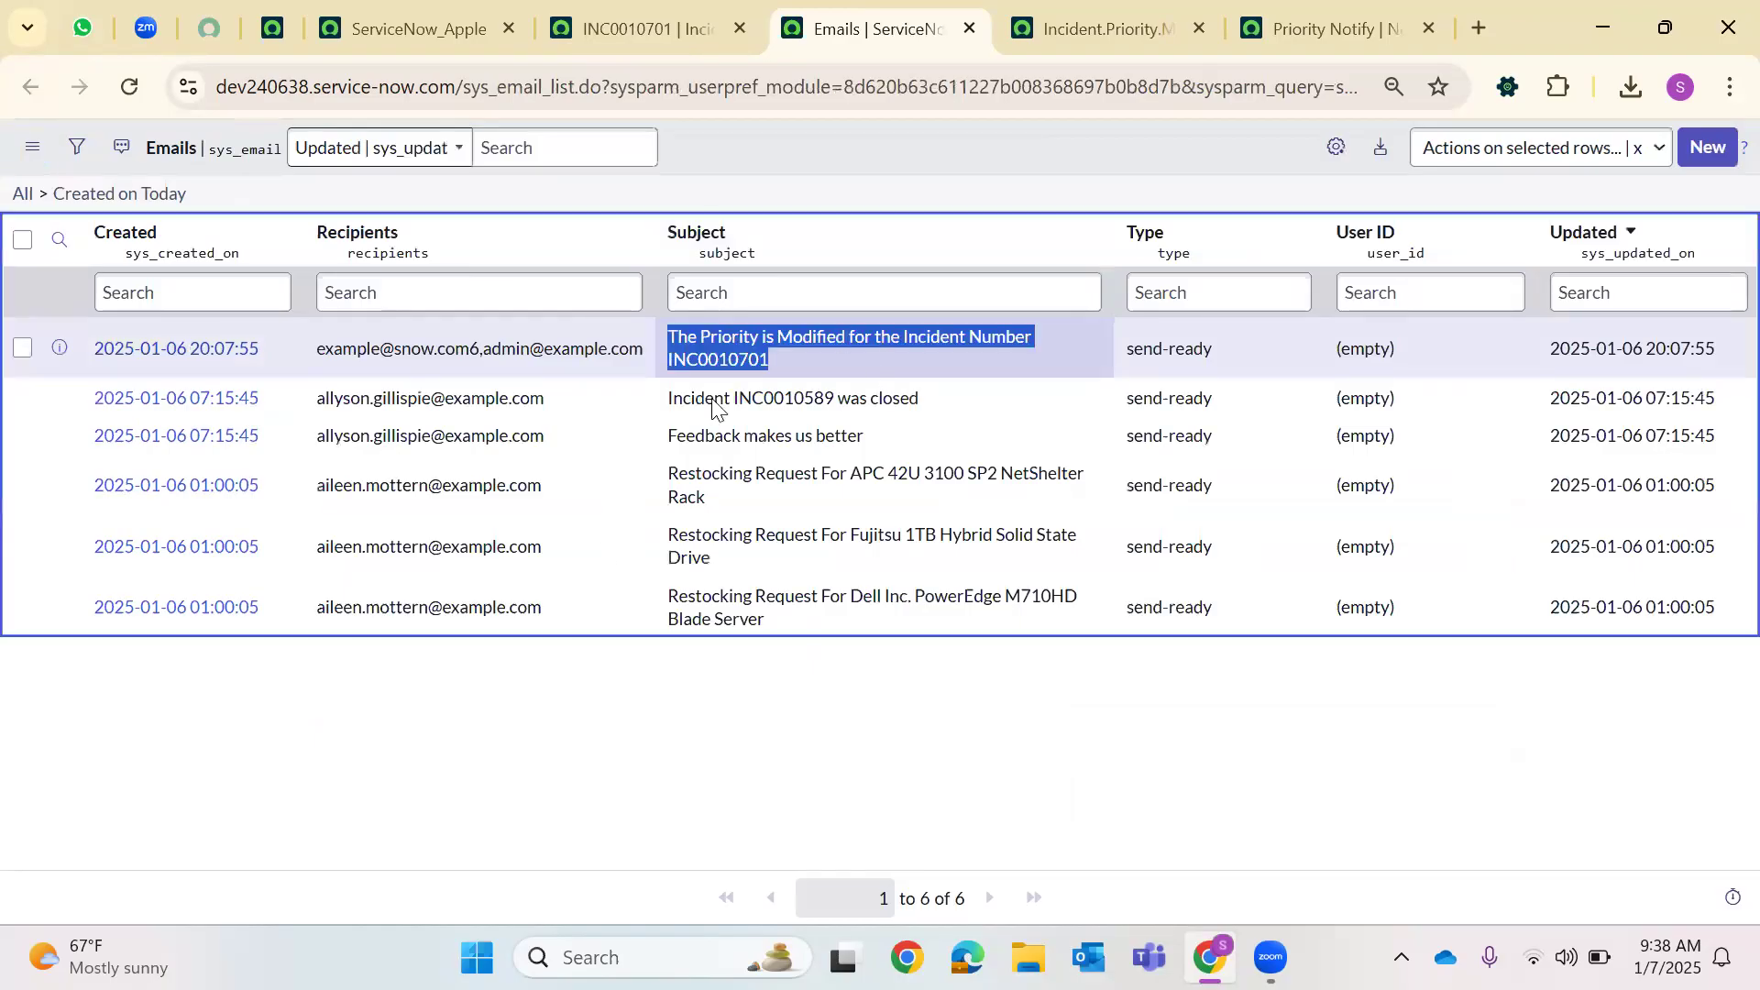
pyautogui.click(223, 364)
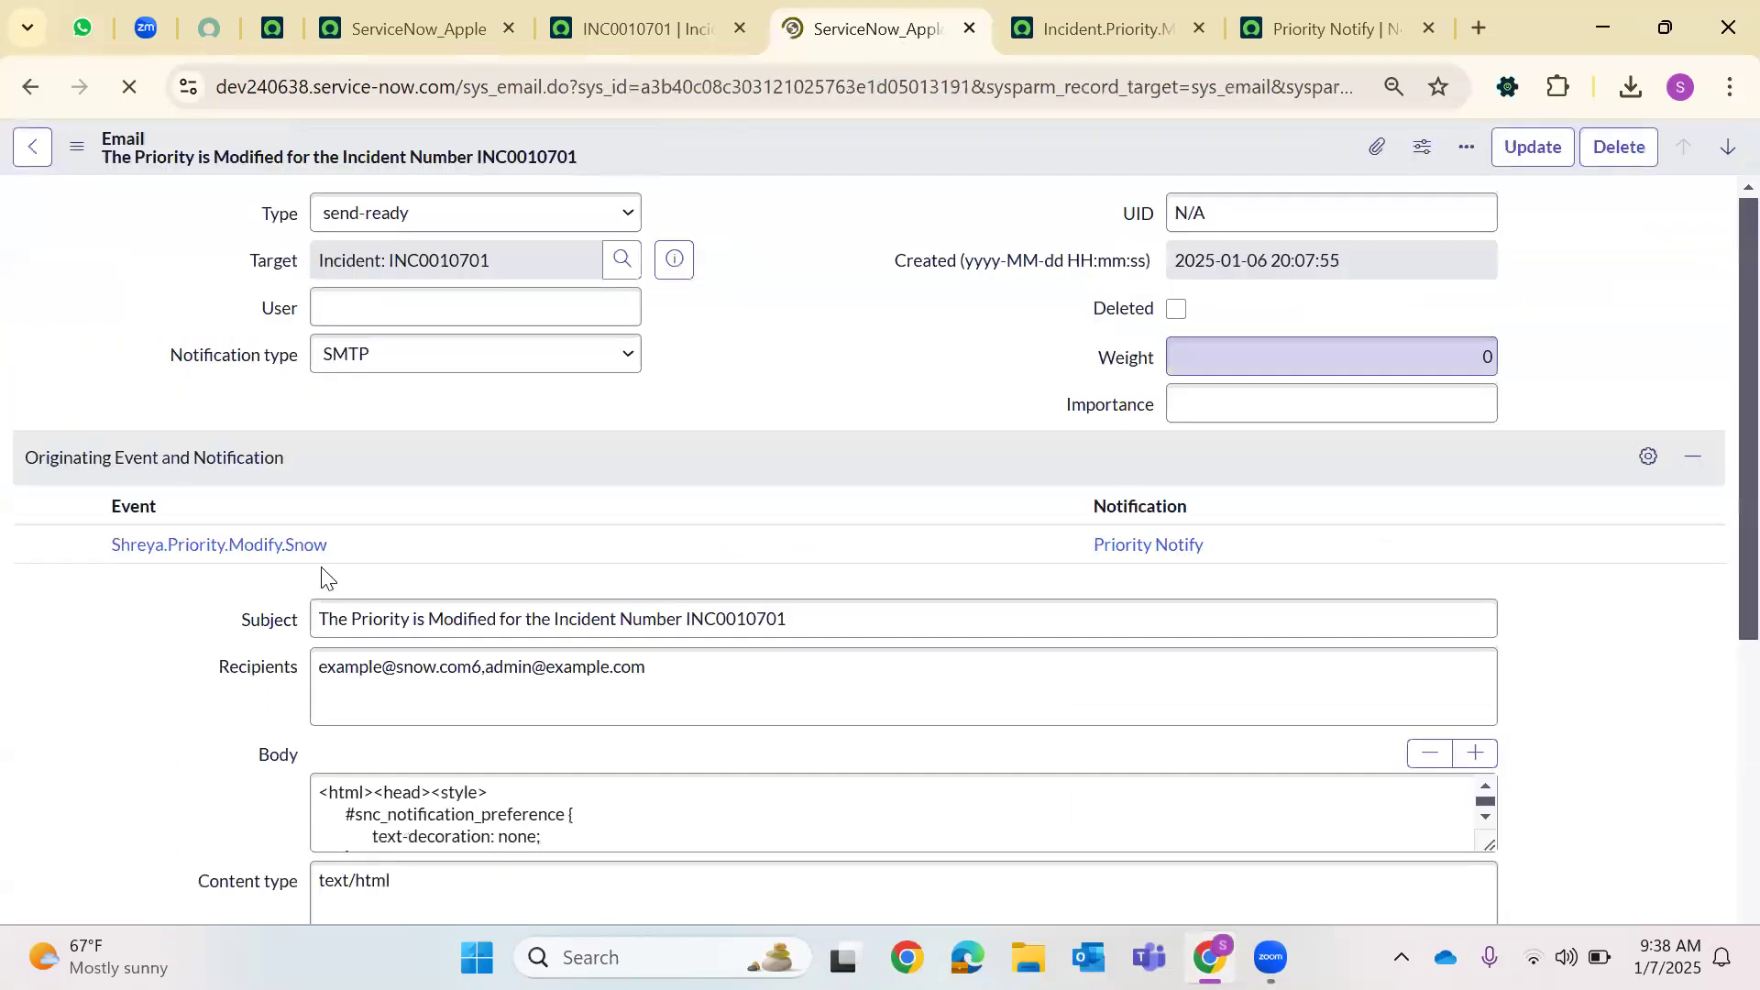
# Compare the email's originating event and notification with the event registration, the Incident.Priority.Modiy business rule and the Priority Notify notification
pyautogui.click(279, 10)
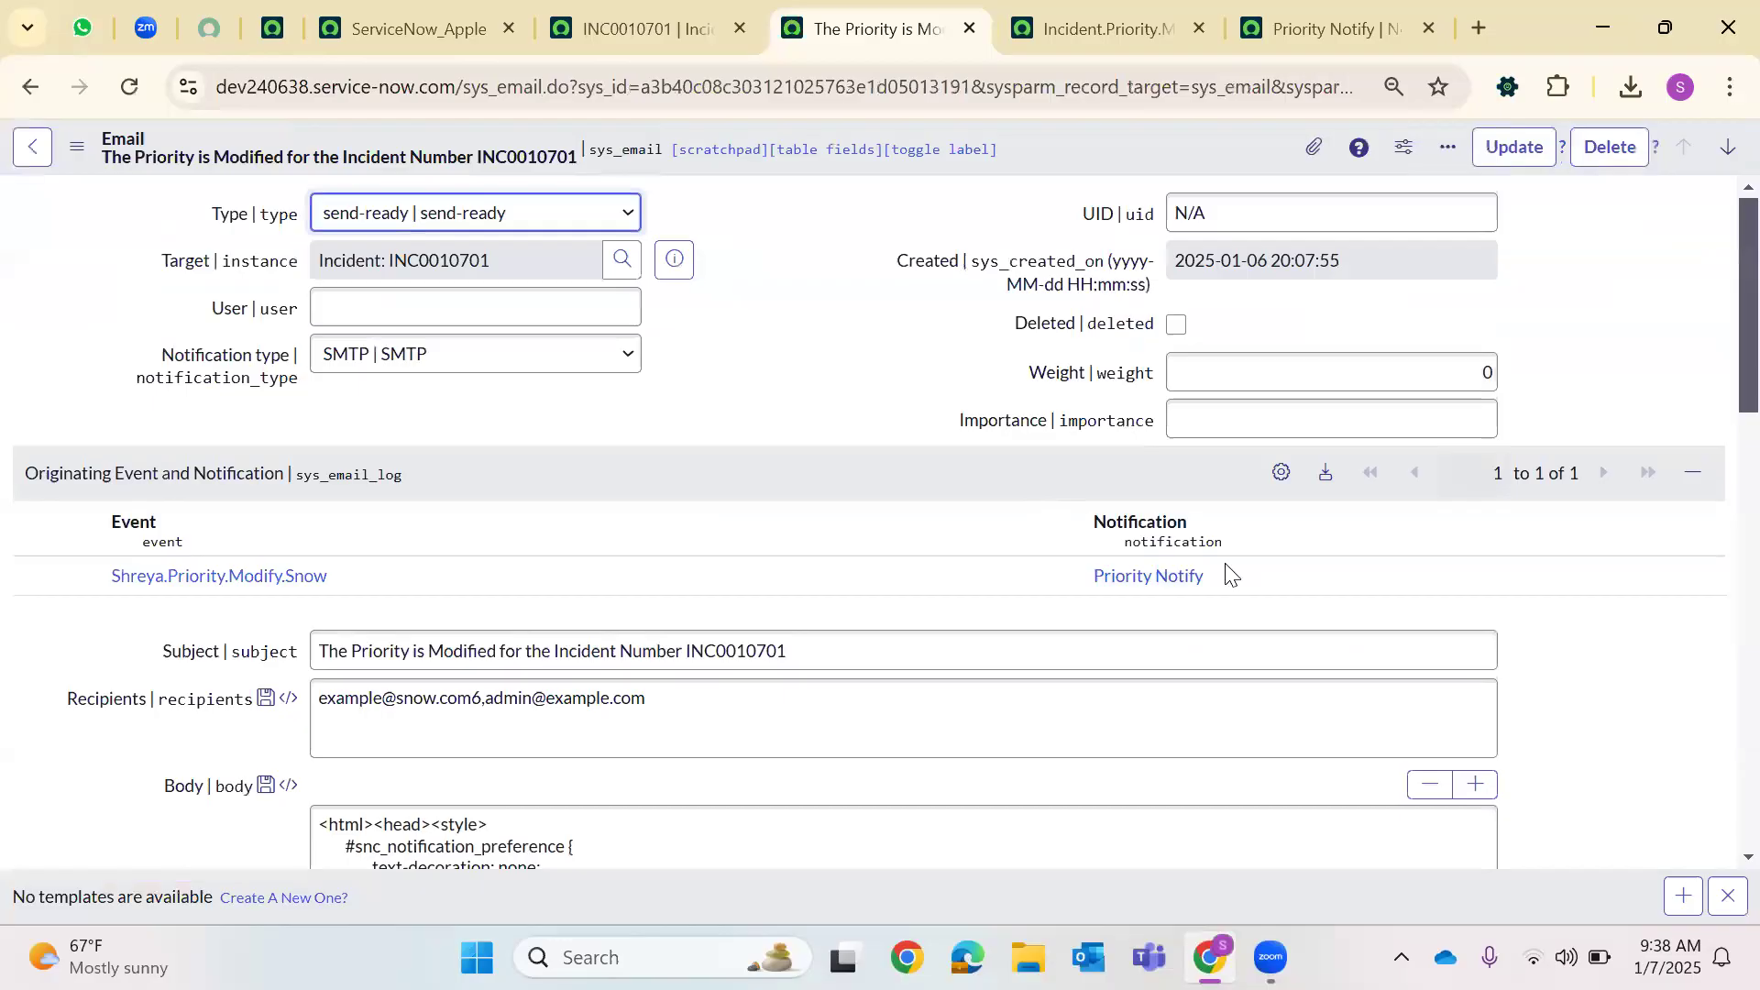
pyautogui.moveTo(1205, 577); pyautogui.dragTo(1103, 577)
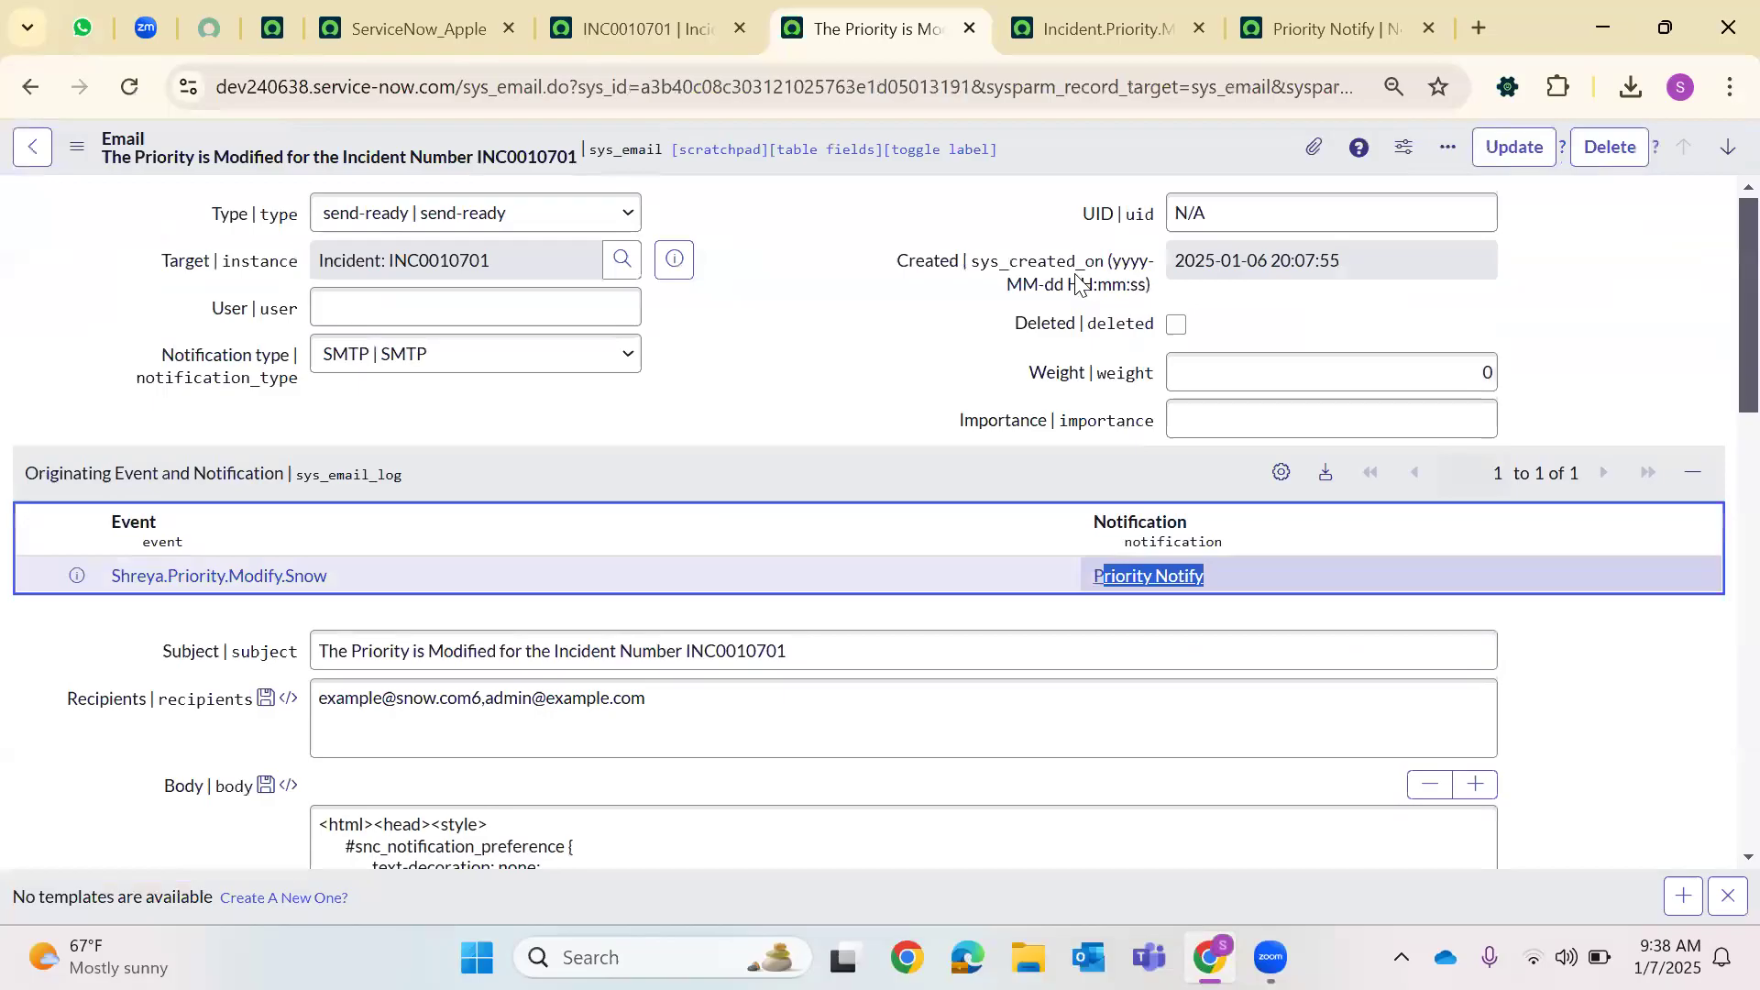
pyautogui.click(1051, 11)
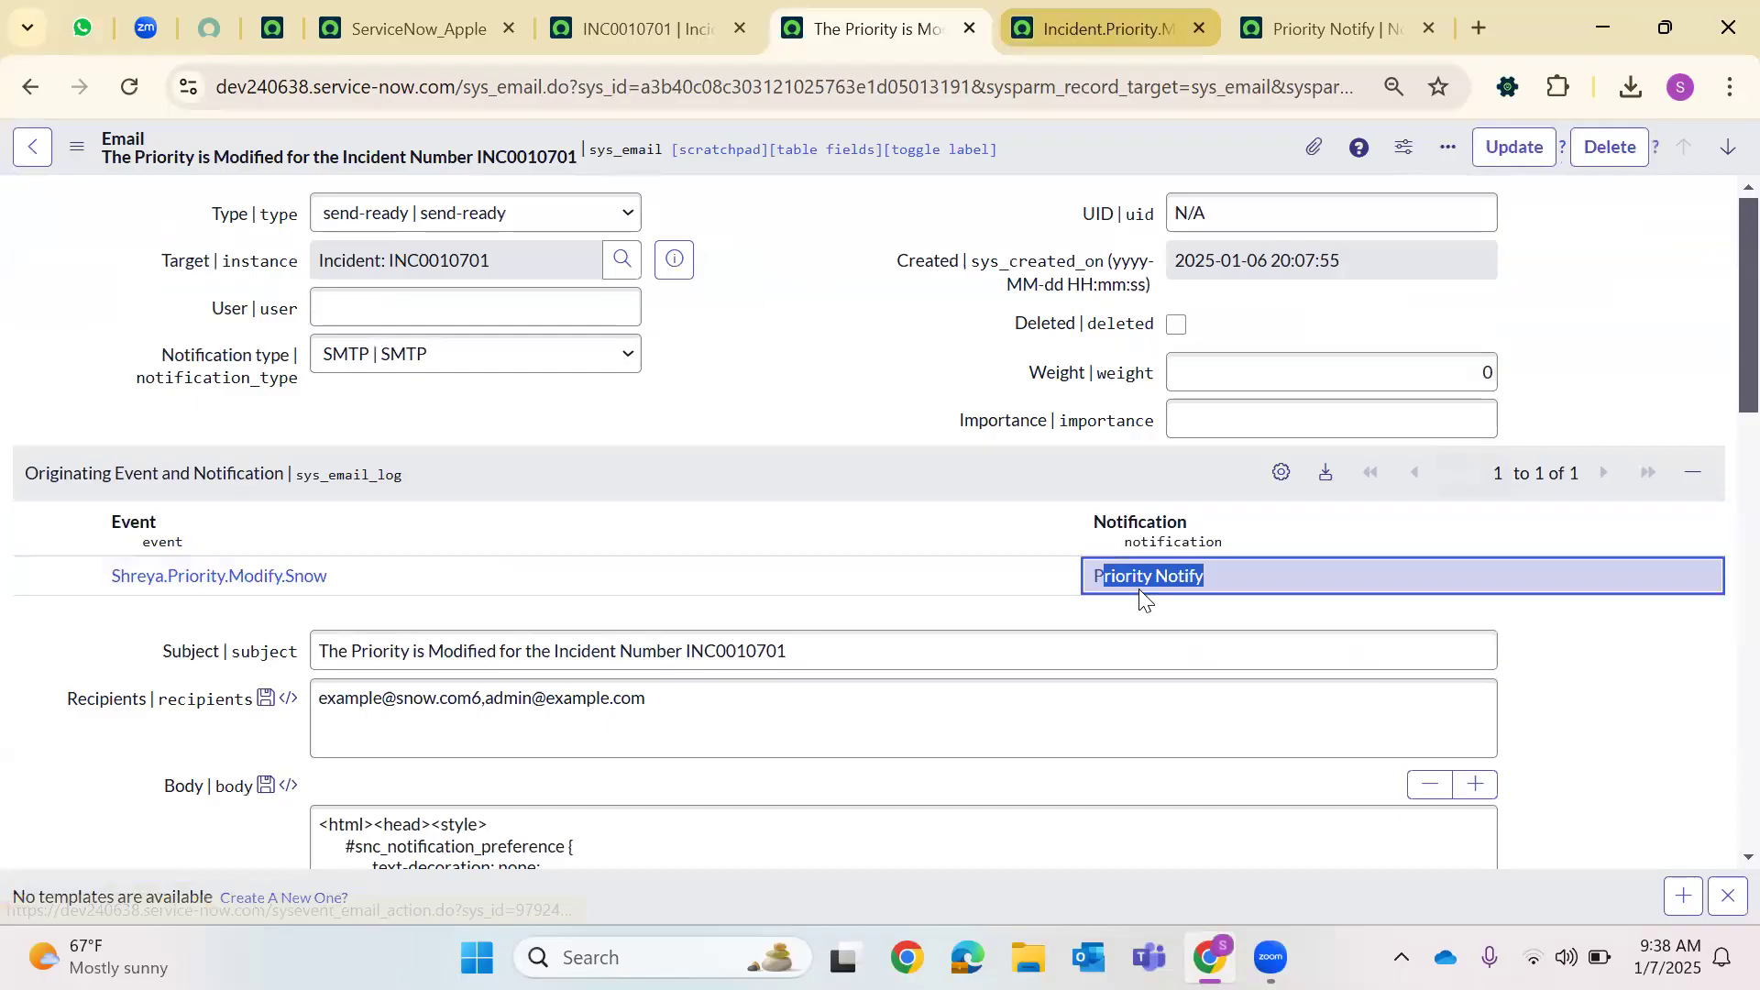
pyautogui.click(1331, 29)
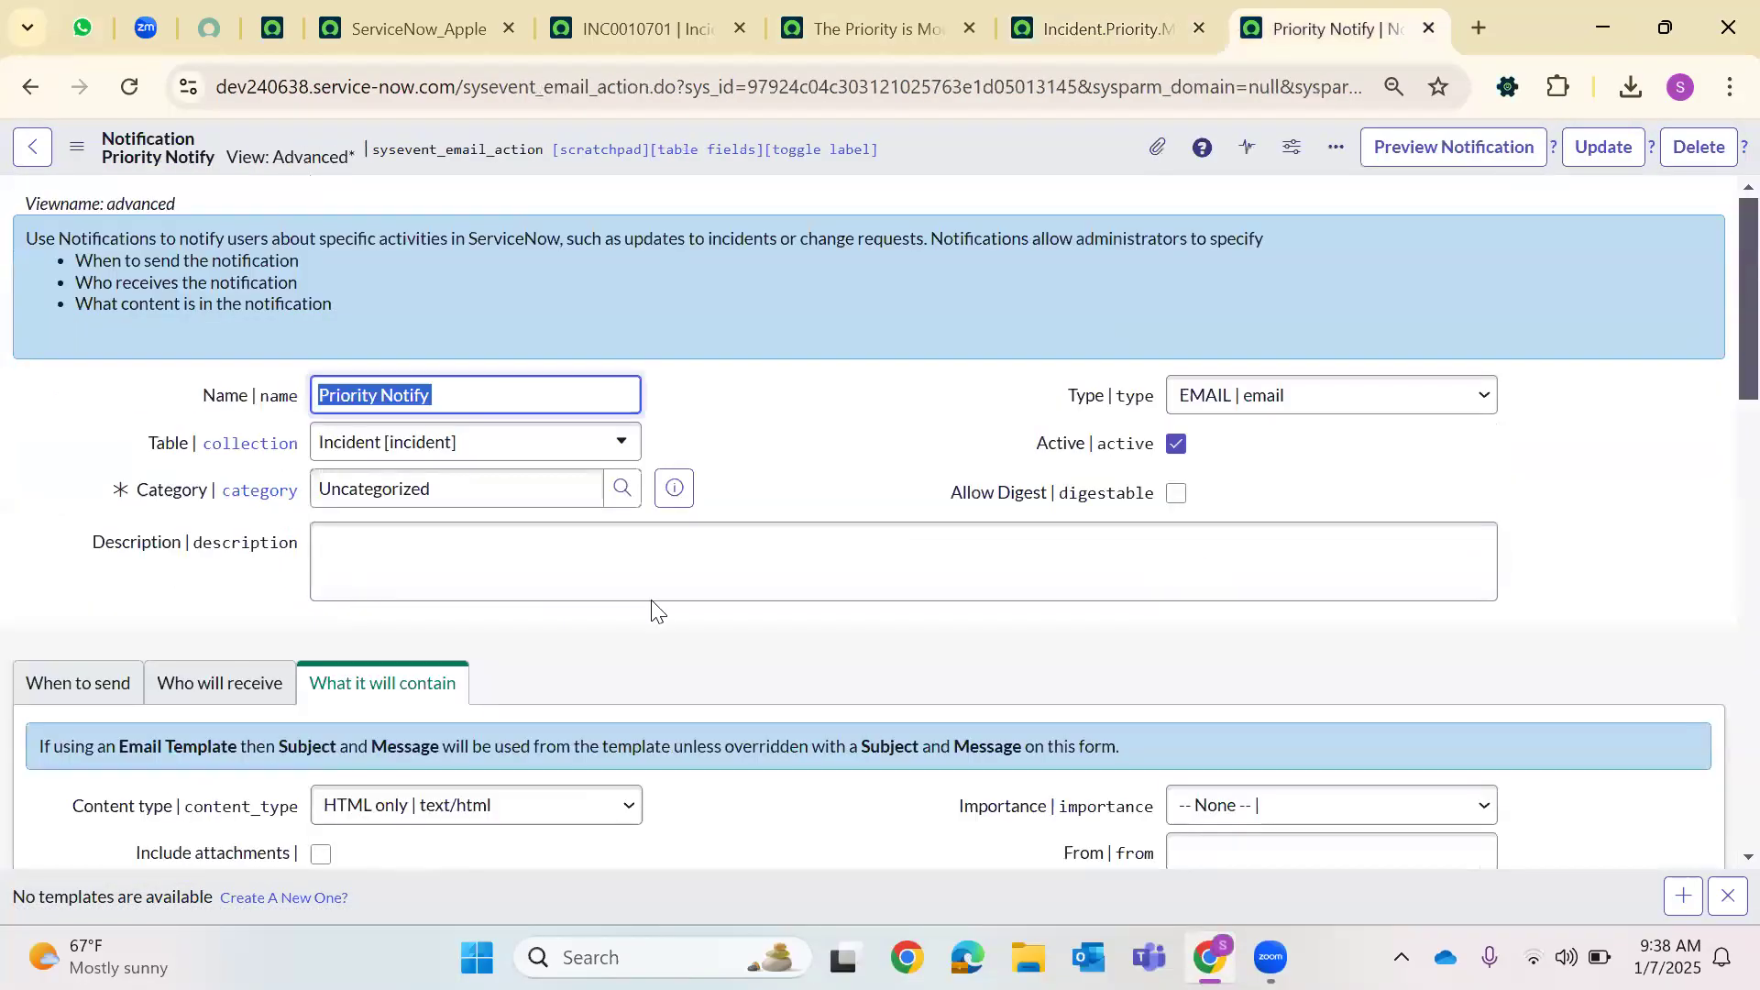
pyautogui.hotkey('ctrl', 'shift', 'Tab')
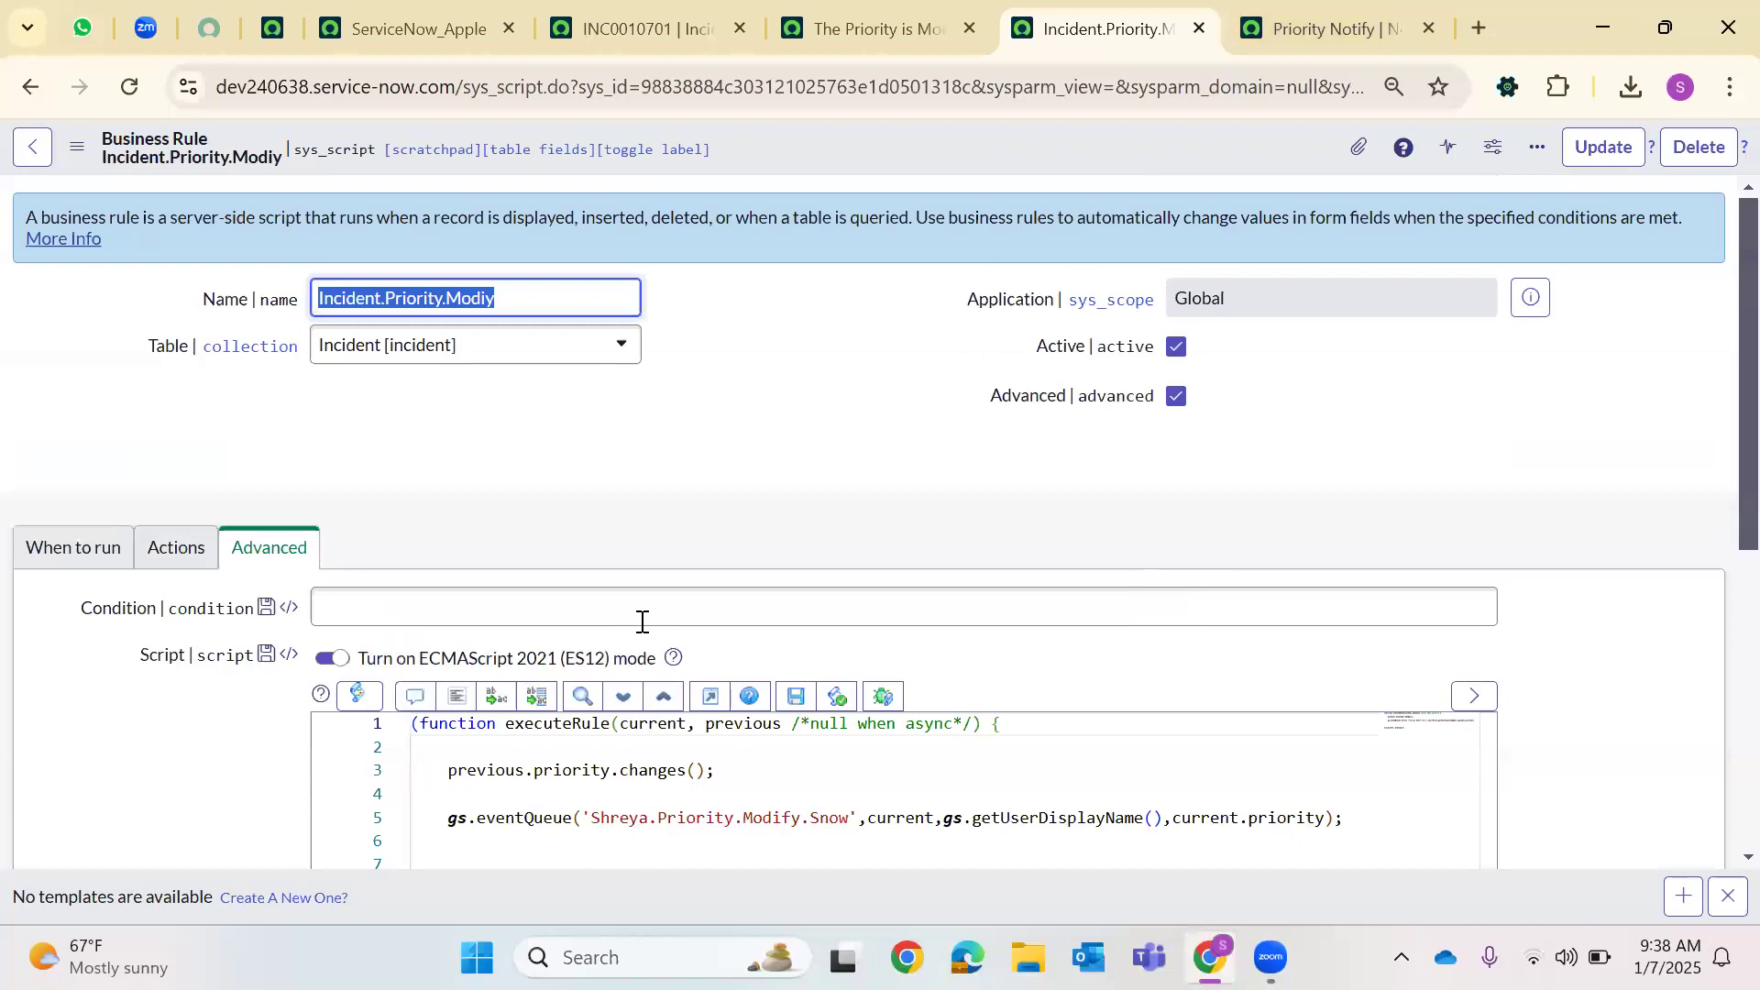
pyautogui.hotkey('ctrl', 'shift', 'Tab')
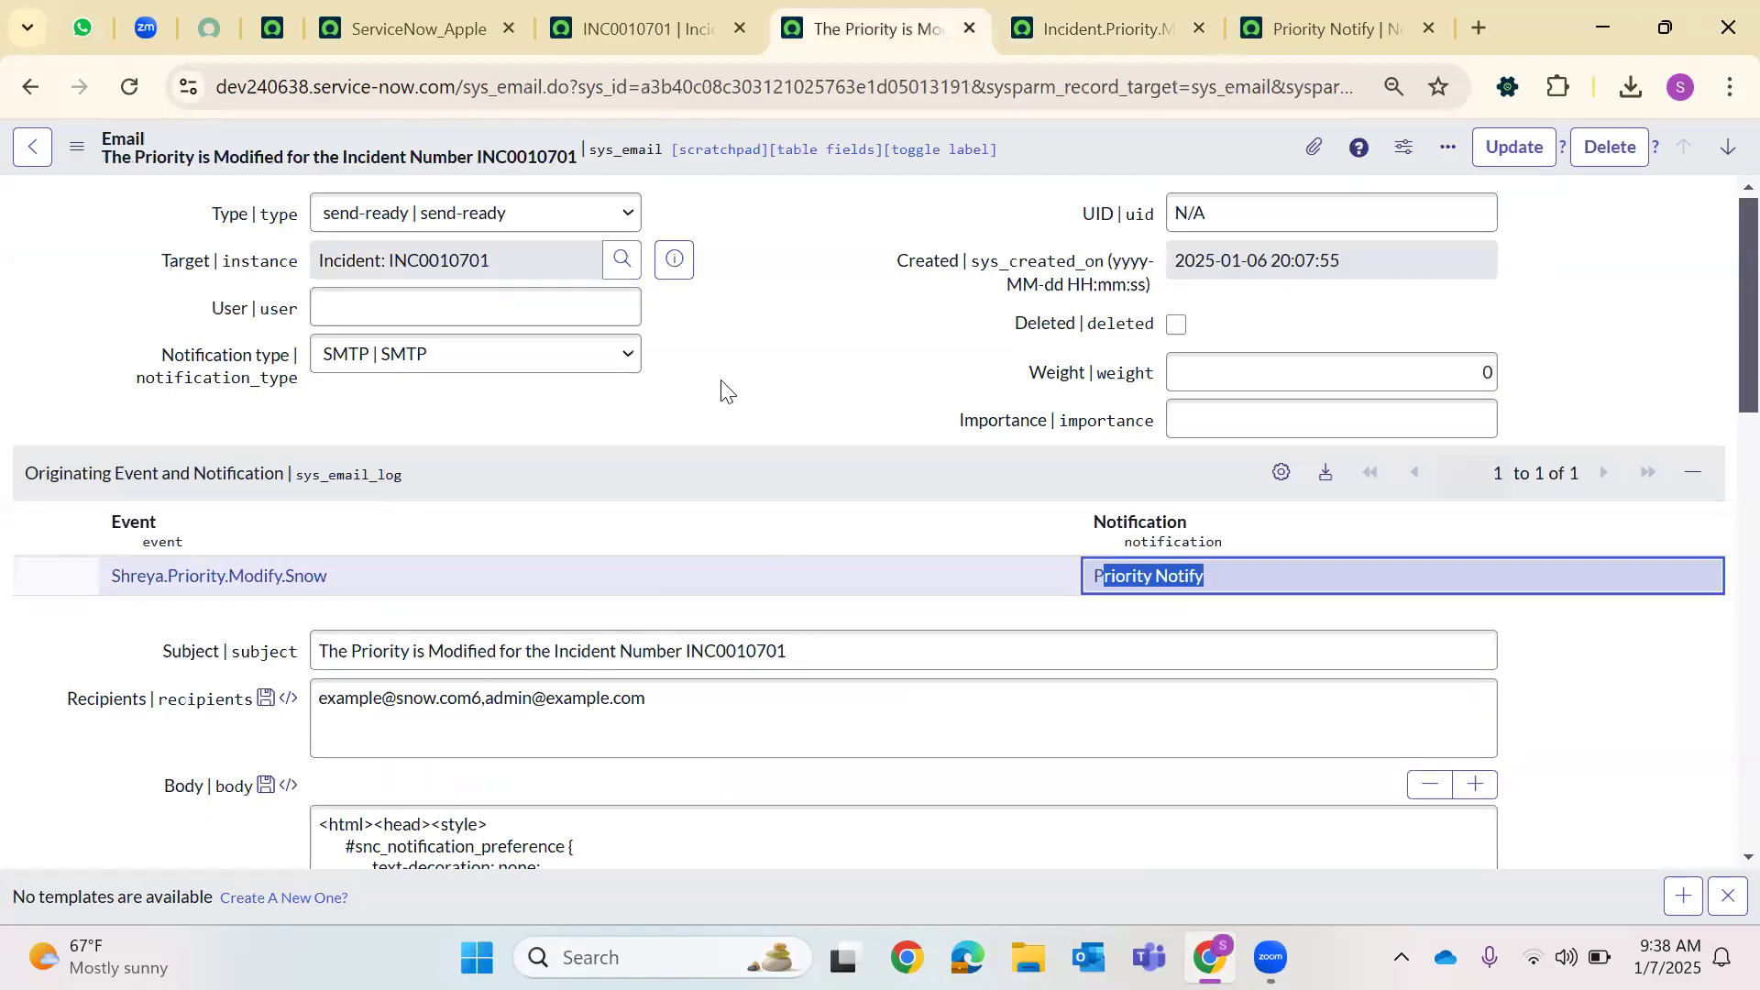
# Review the email record's body and Email Log against the incident's activities and the Priority Notify content settings
pyautogui.scroll(-10, 676, 420)
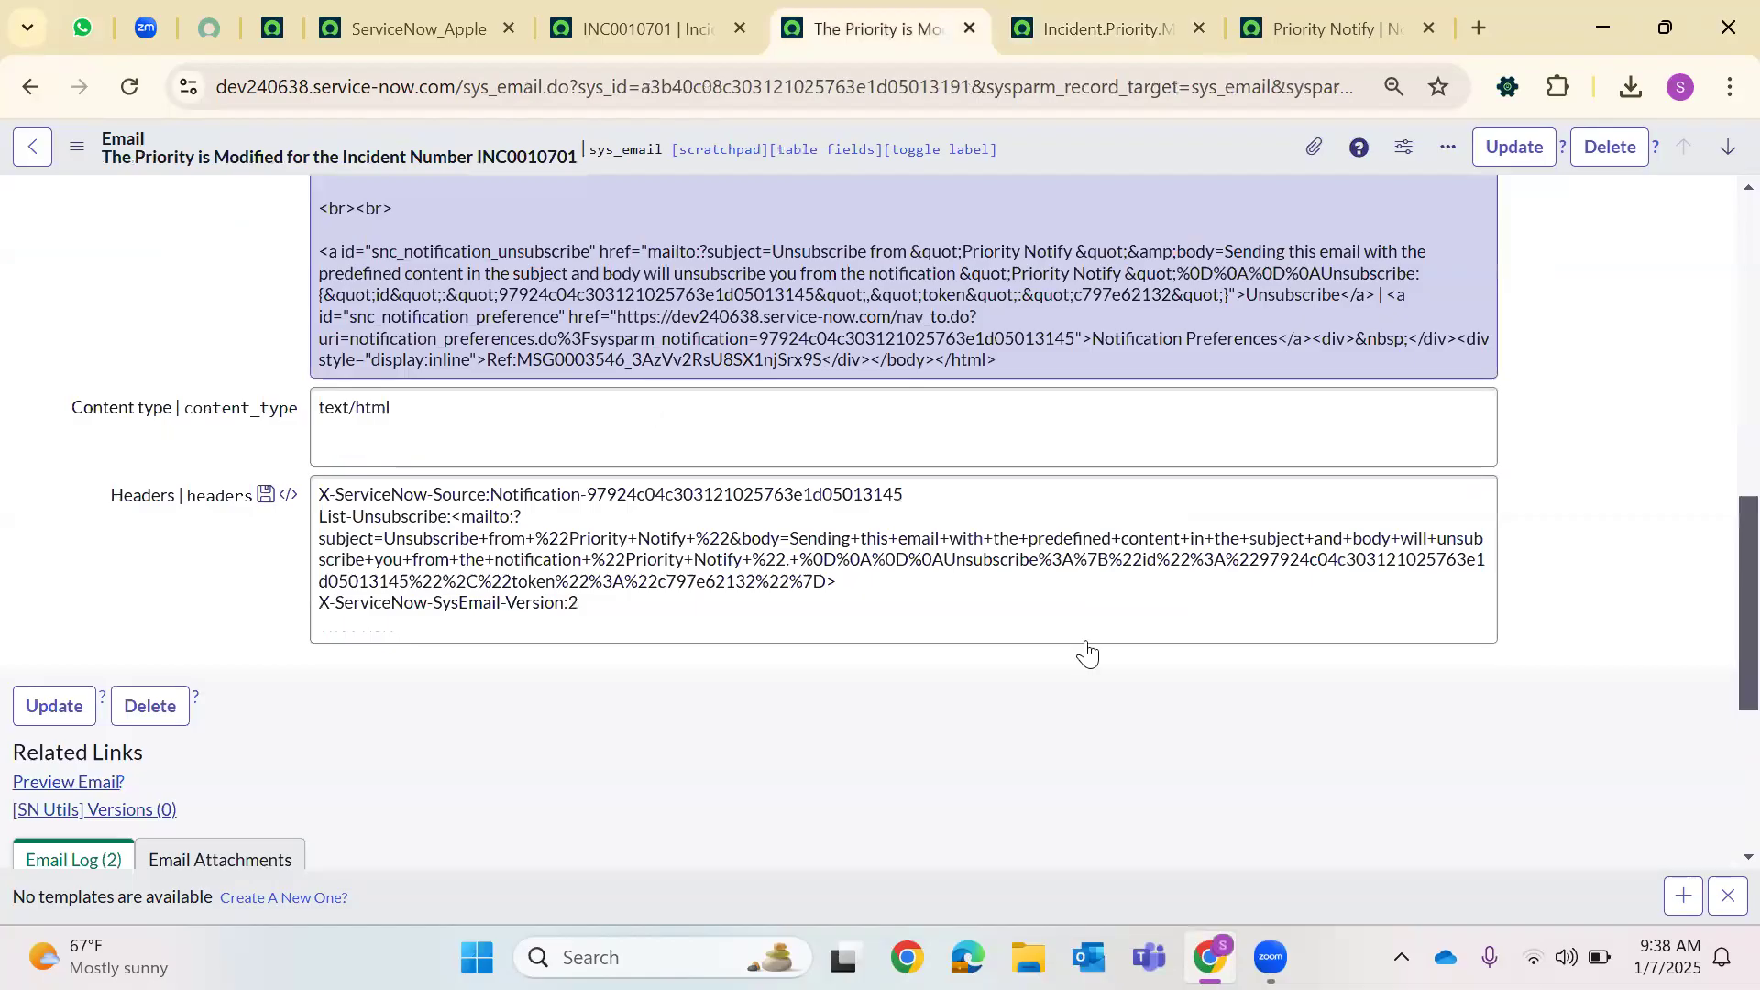
pyautogui.scroll(-5, 880, 514)
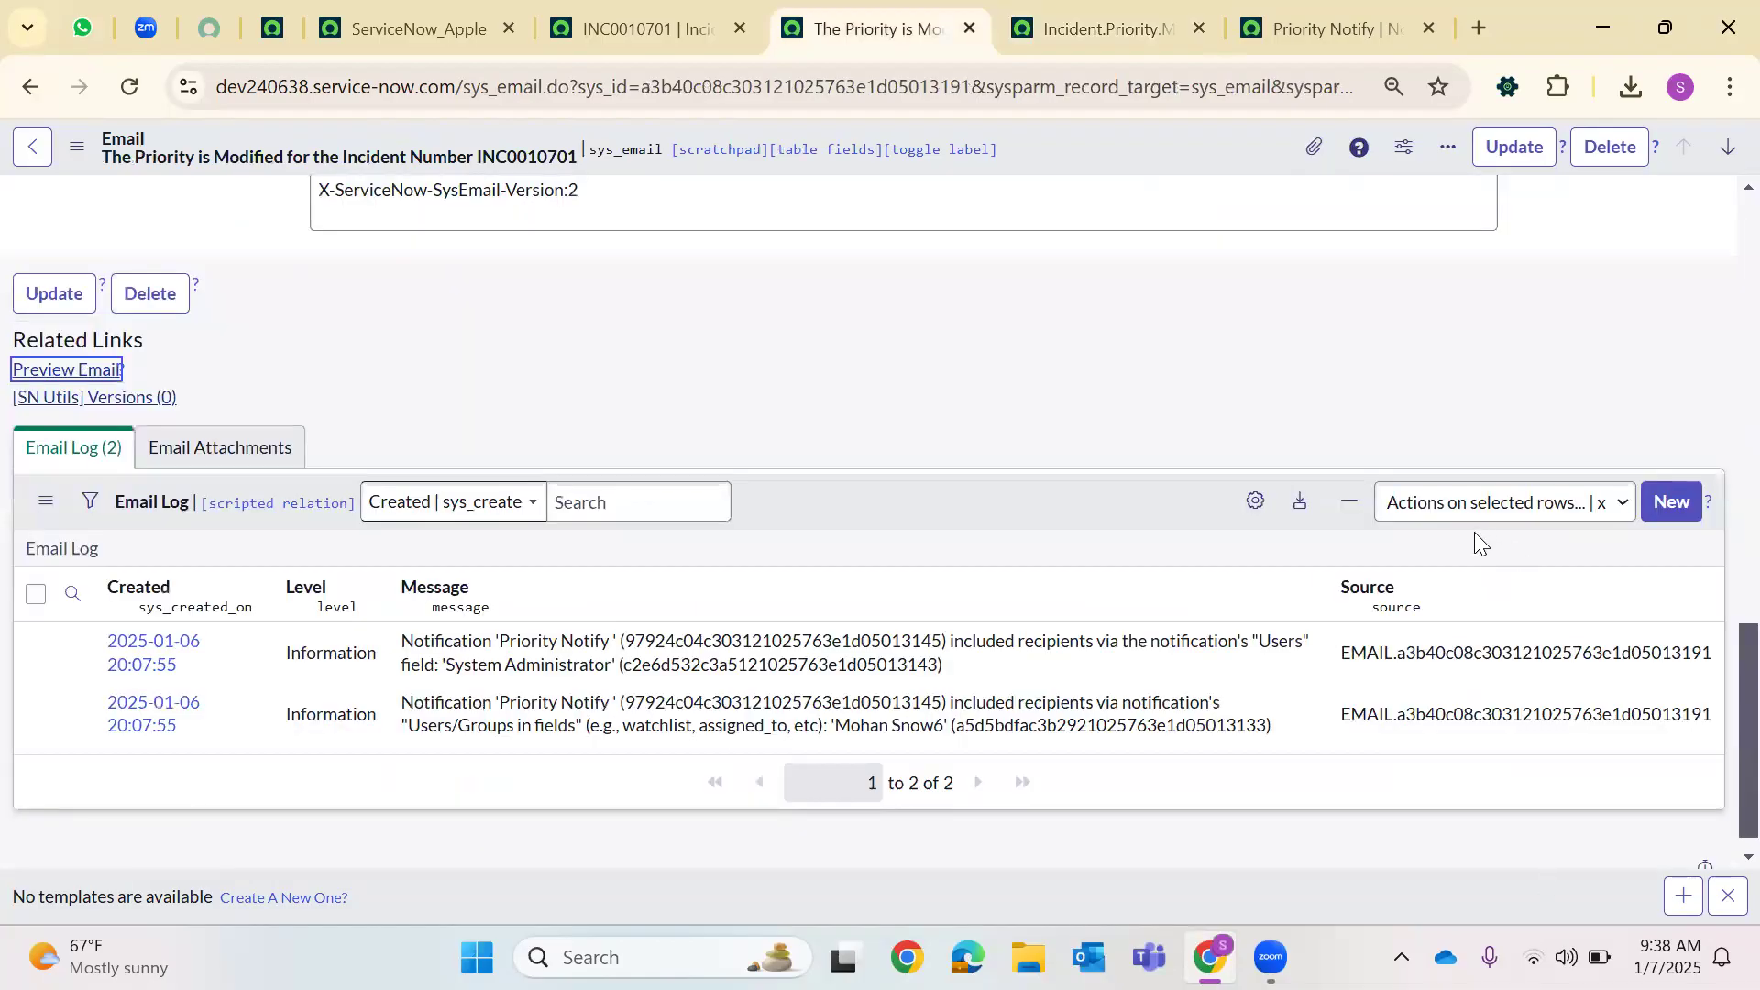
pyautogui.hotkey('ctrl', 'shift', 'Tab')
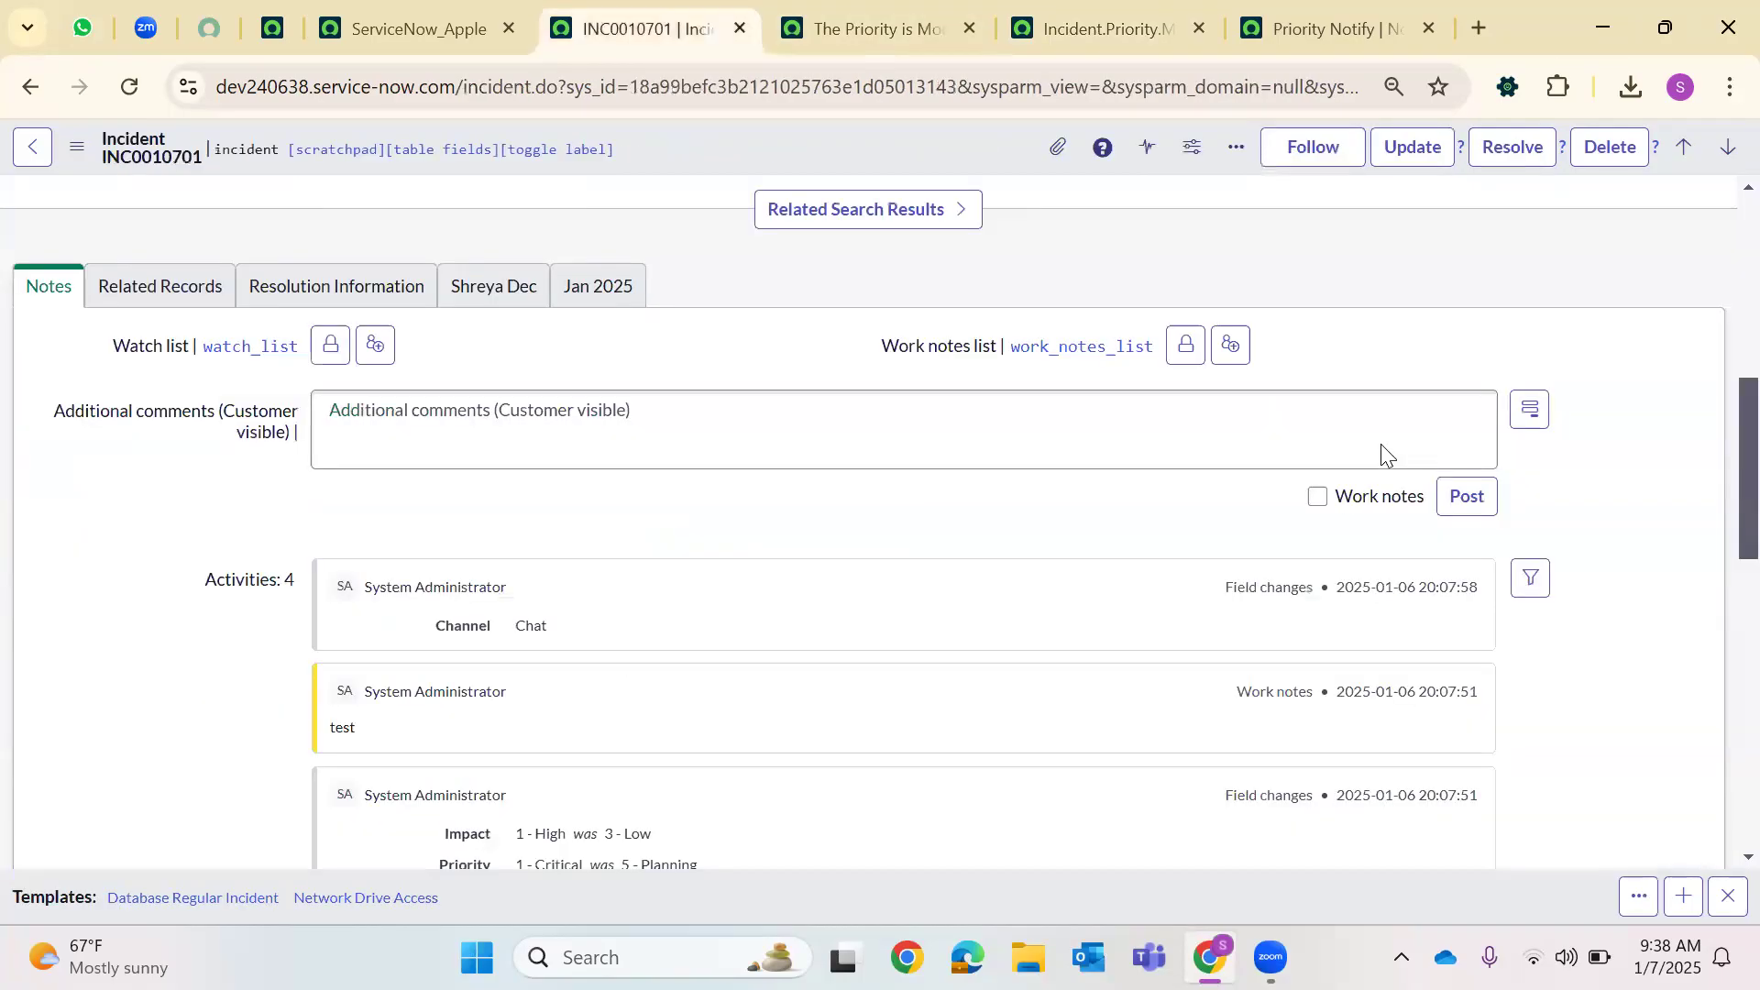
pyautogui.hotkey('ctrl', 'Tab')
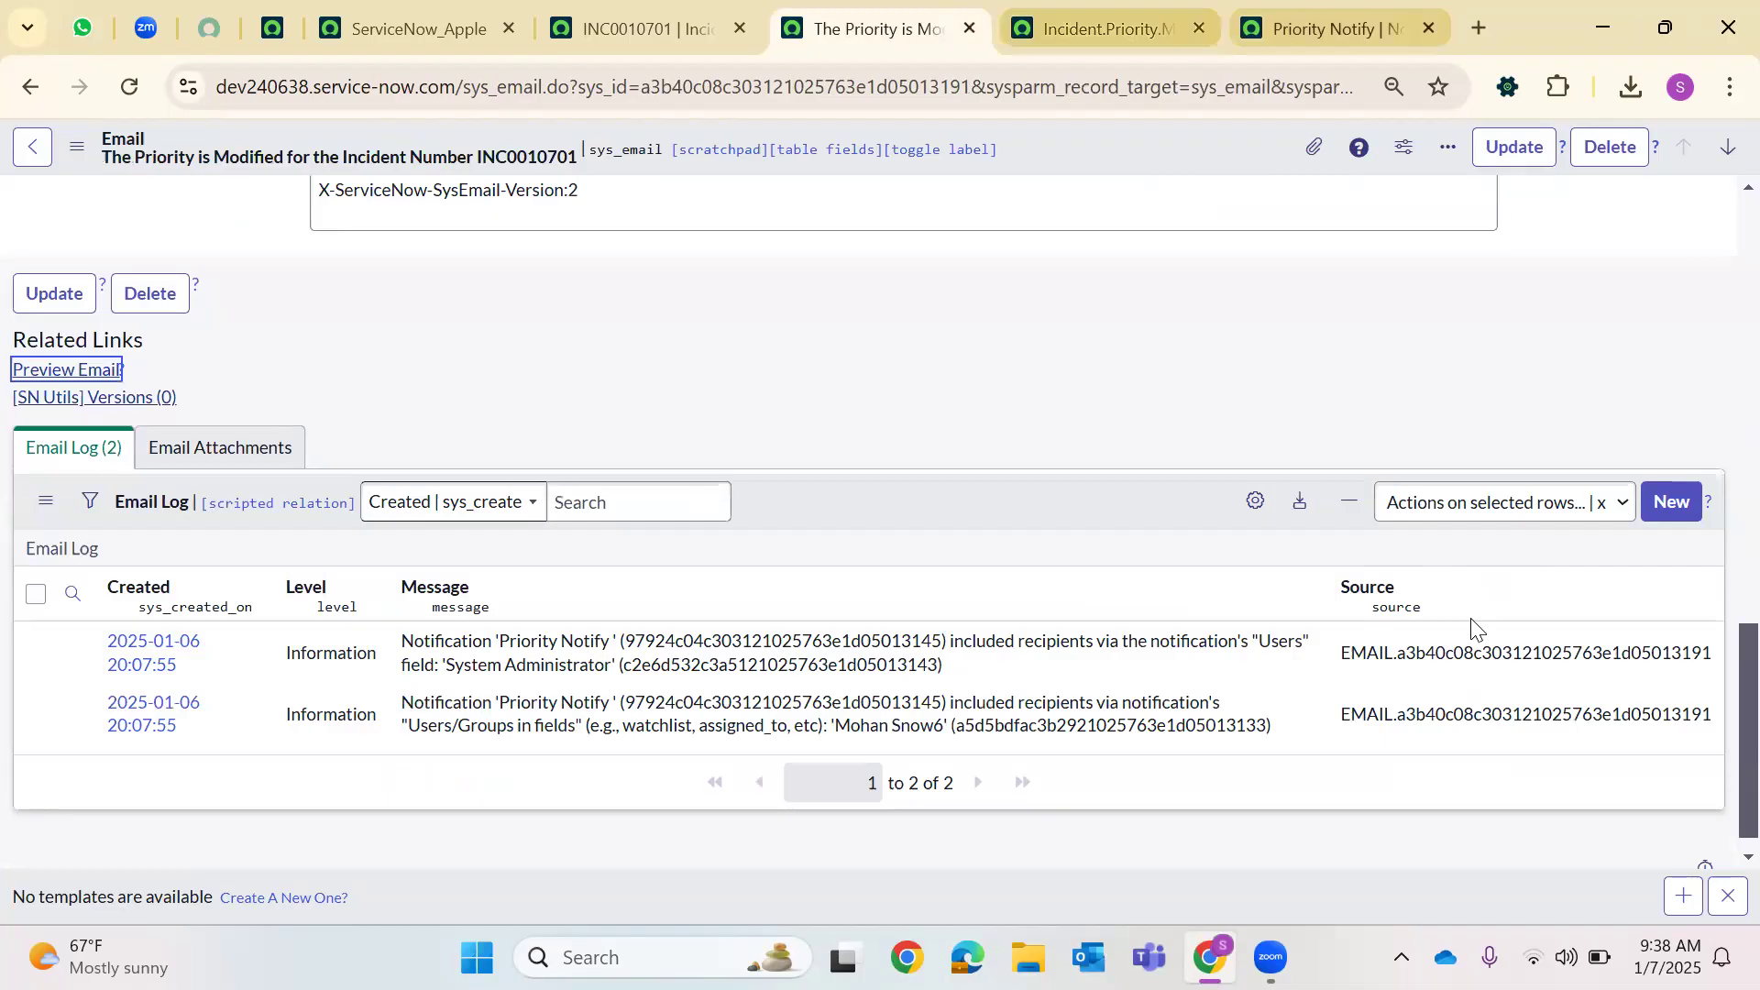
pyautogui.hotkey('ctrl', '9')
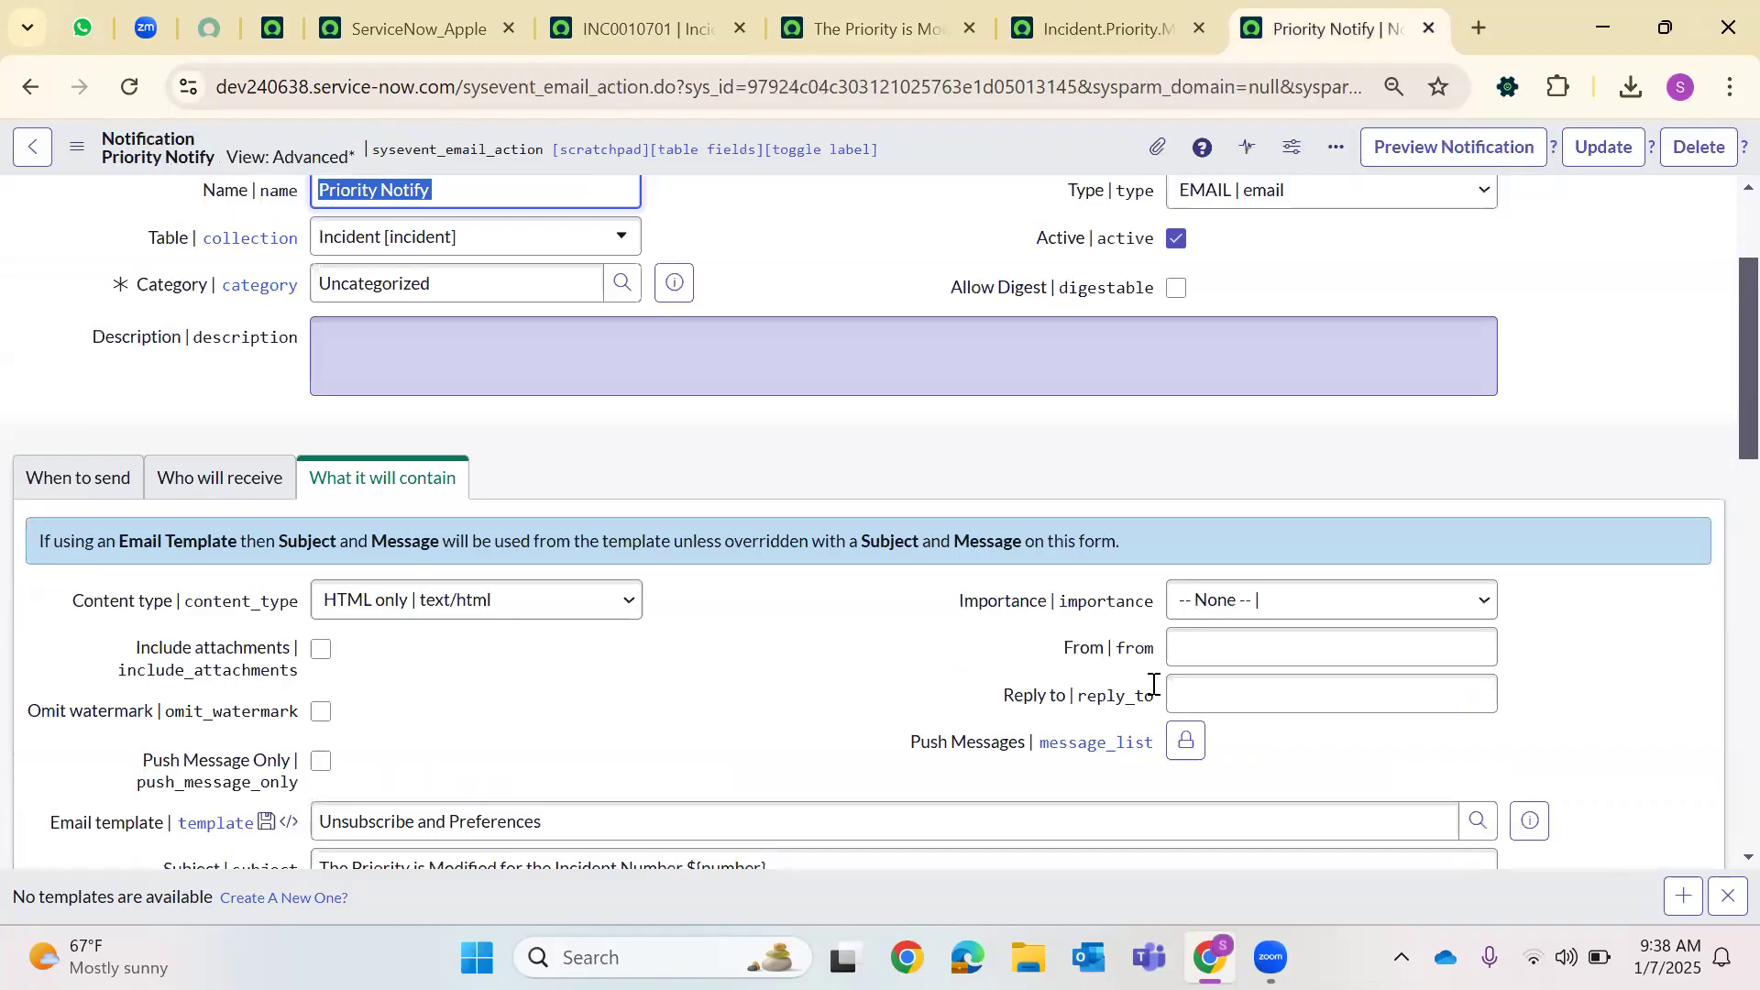
pyautogui.hotkey('ctrl', '7')
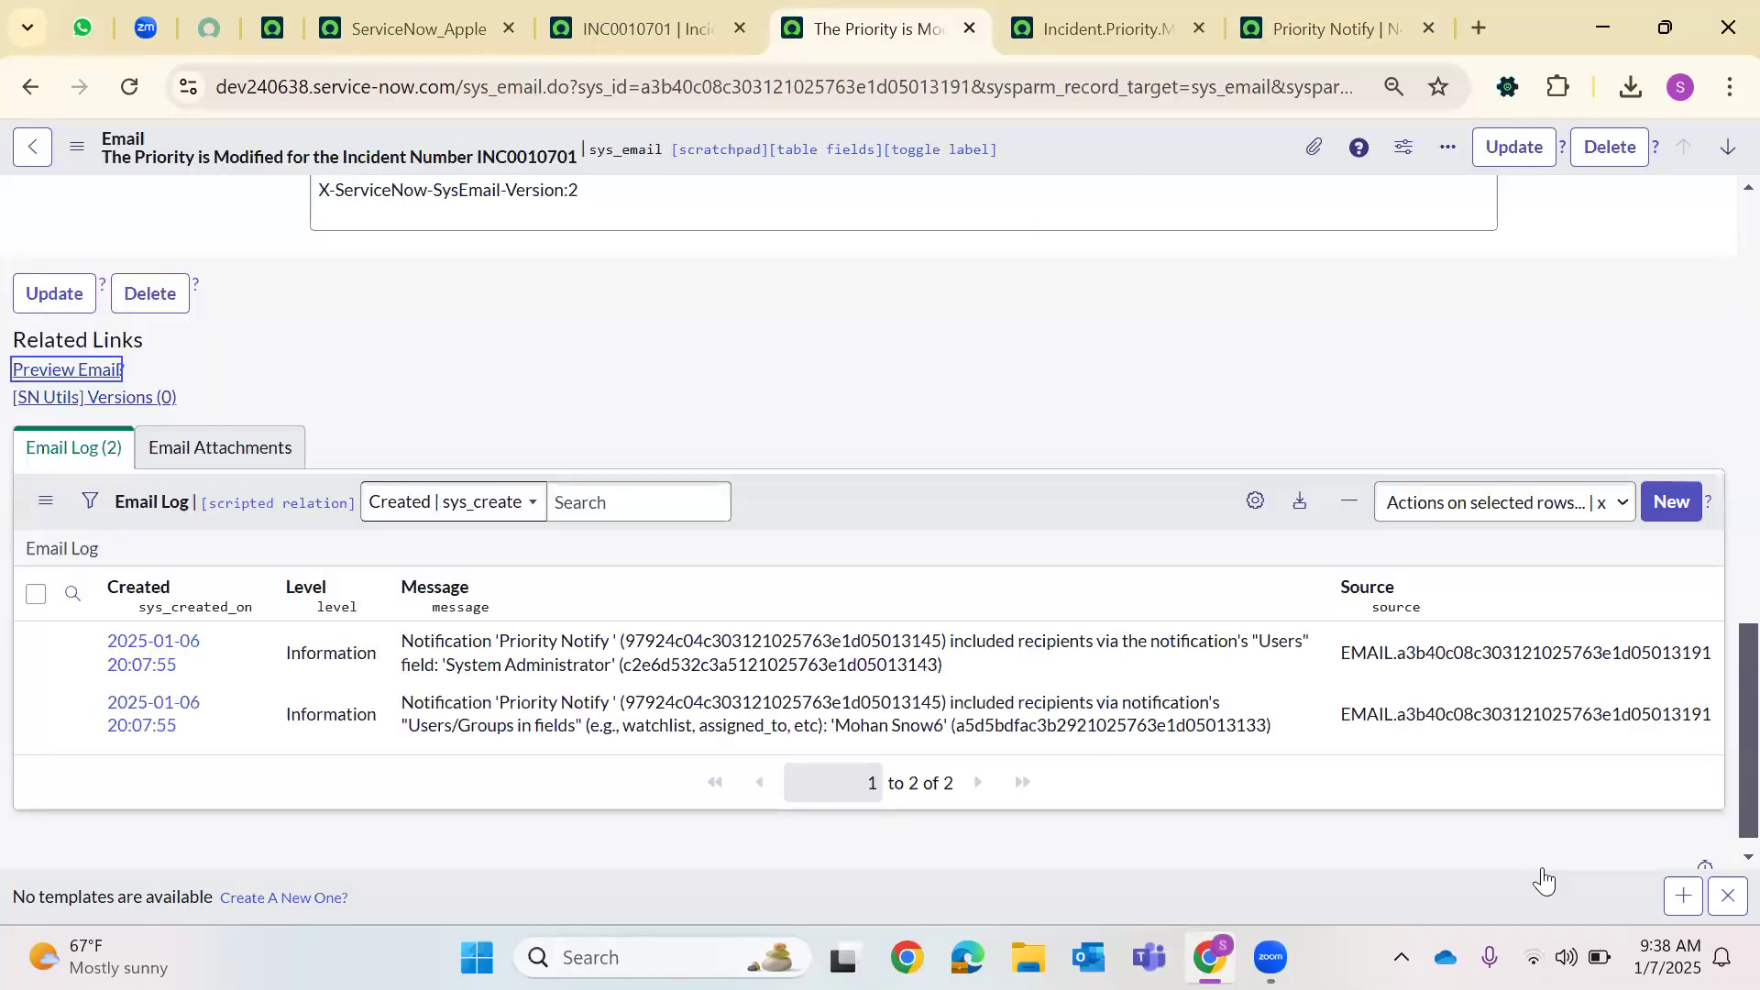
# Connect the computer to the secured Airtel Wi-Fi network listed just after the connected one, and reload the email record
pyautogui.press('F5')
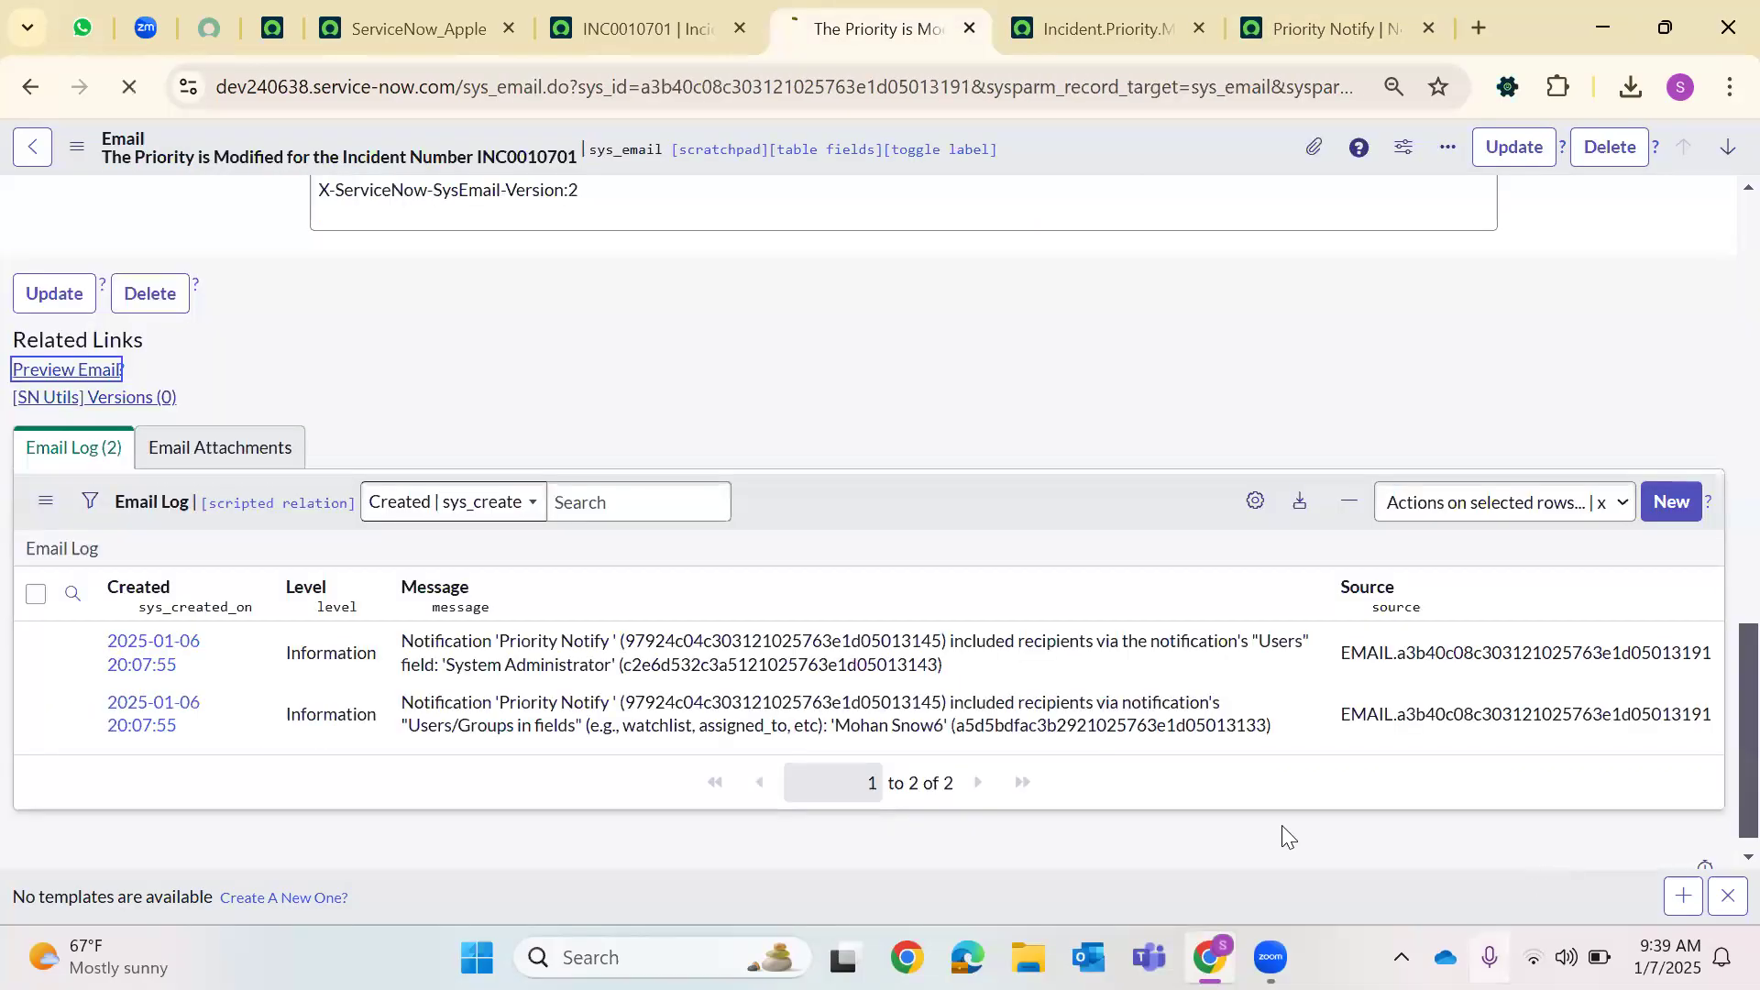
pyautogui.press('super+a')
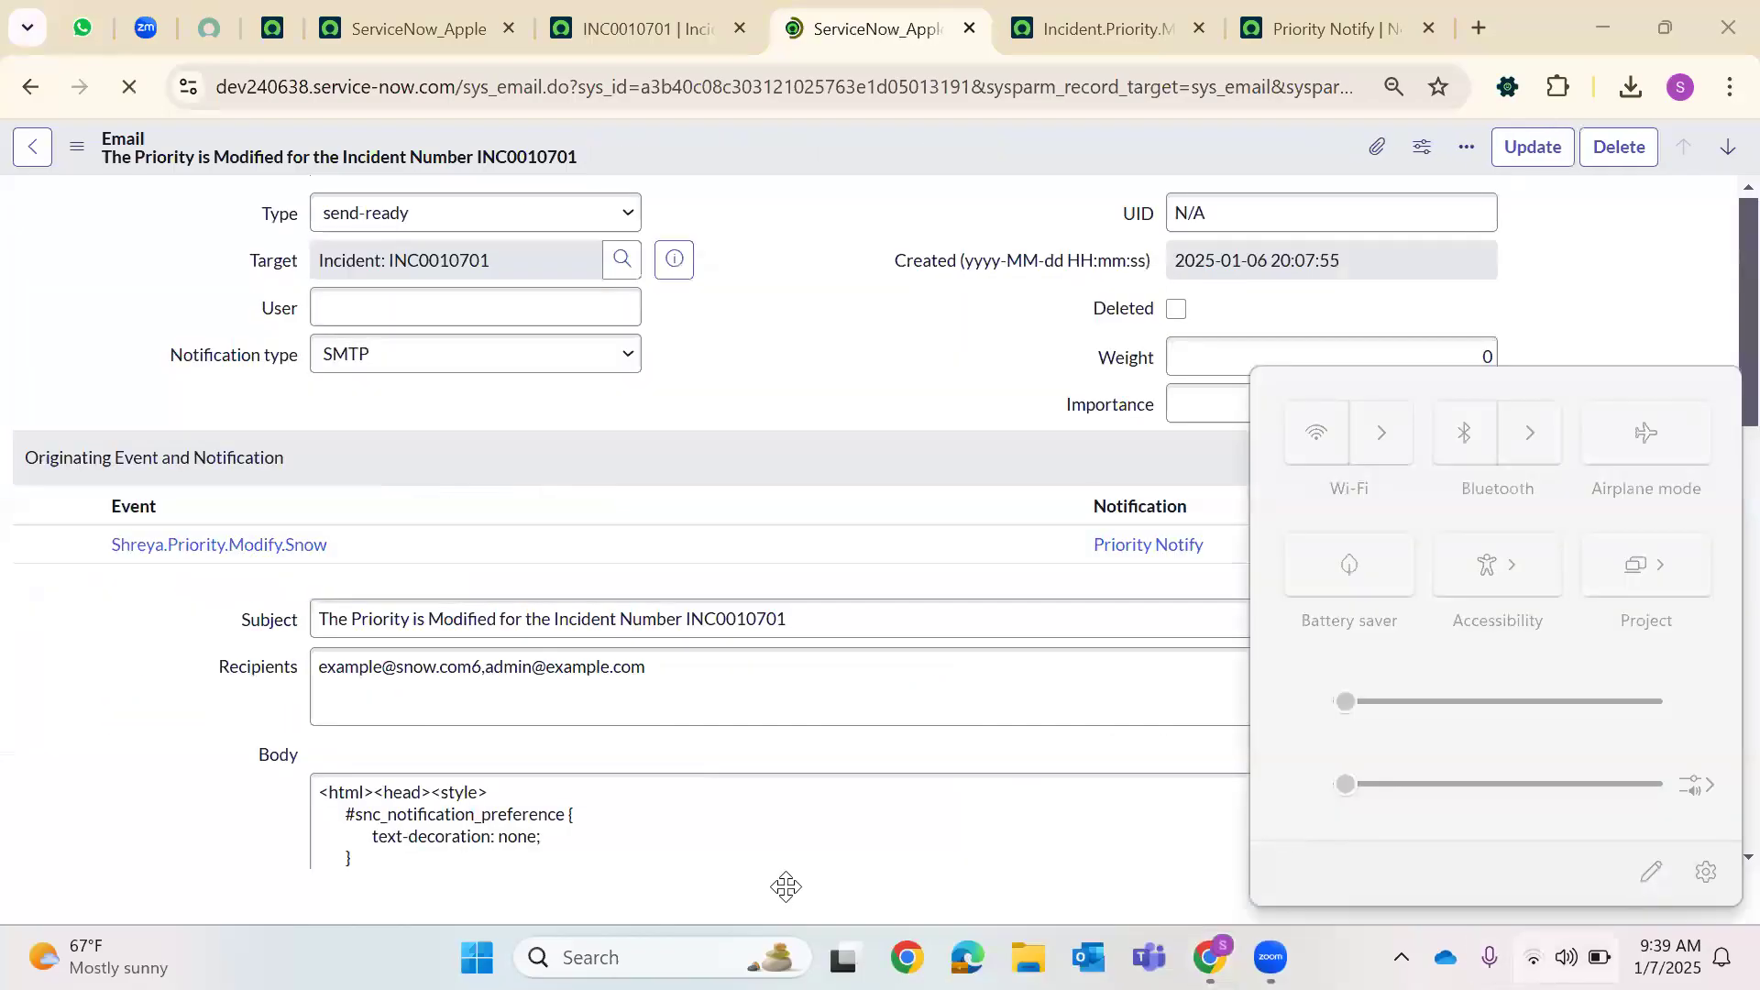
pyautogui.click(1507, 545)
pyautogui.press('Return')
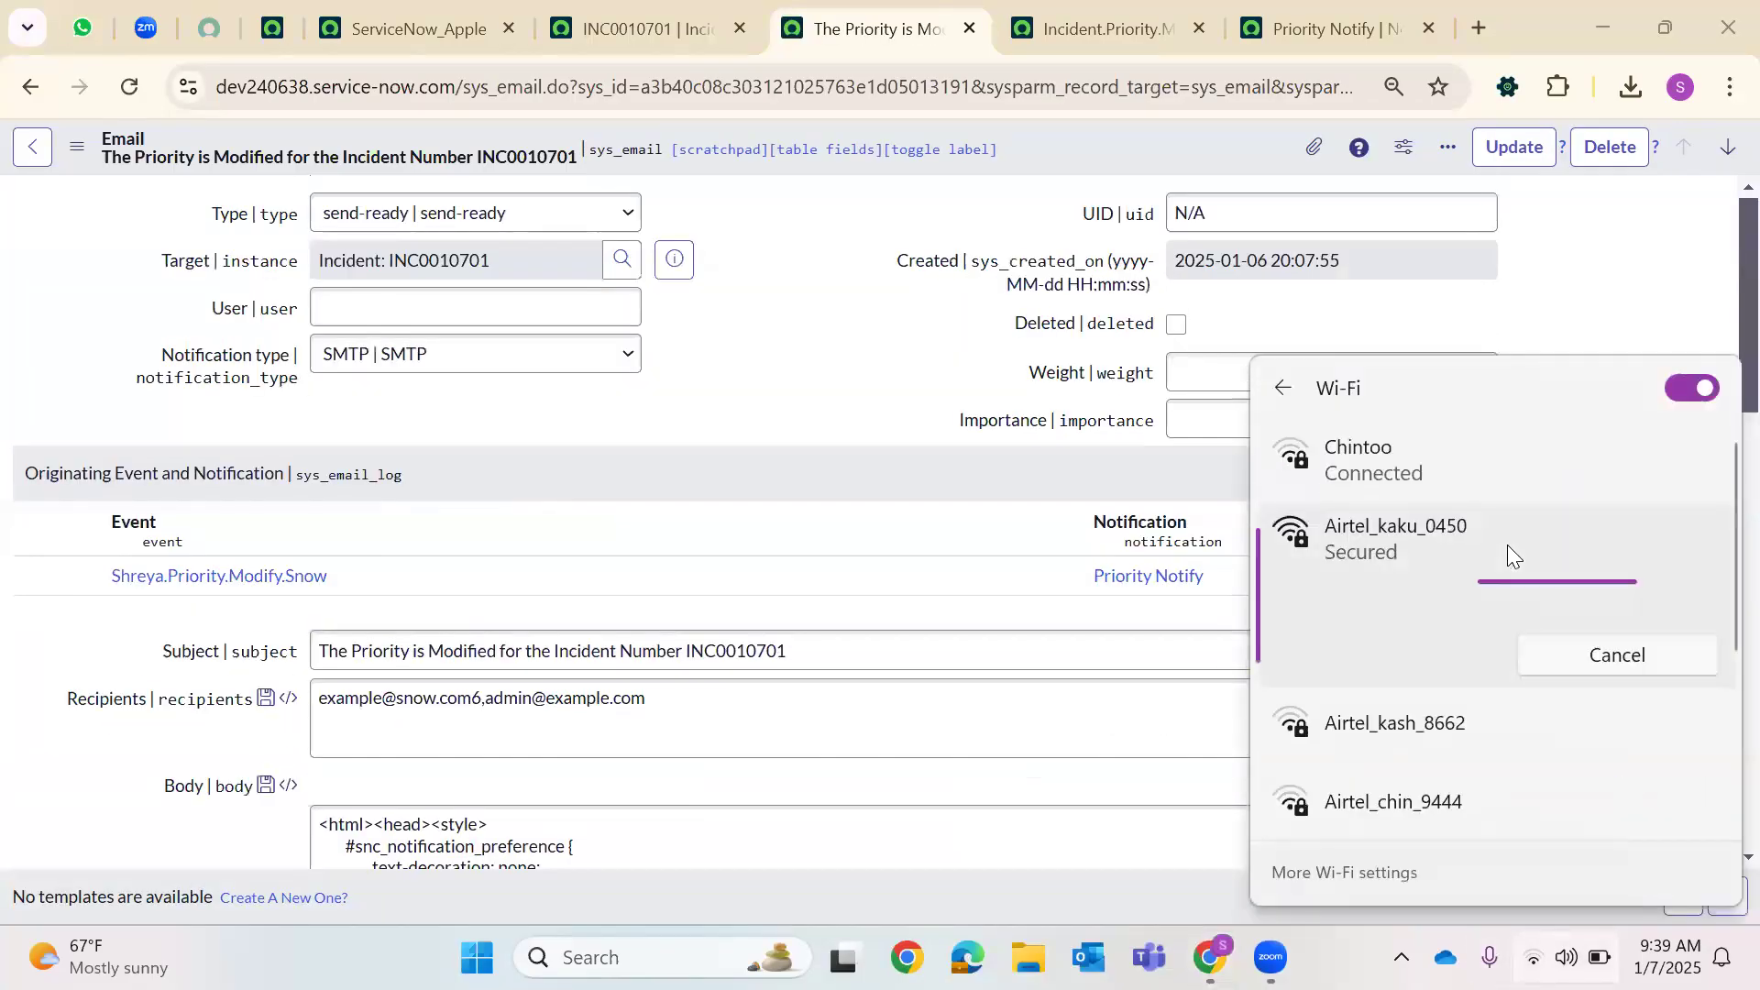
pyautogui.click(876, 389)
pyautogui.press('F5')
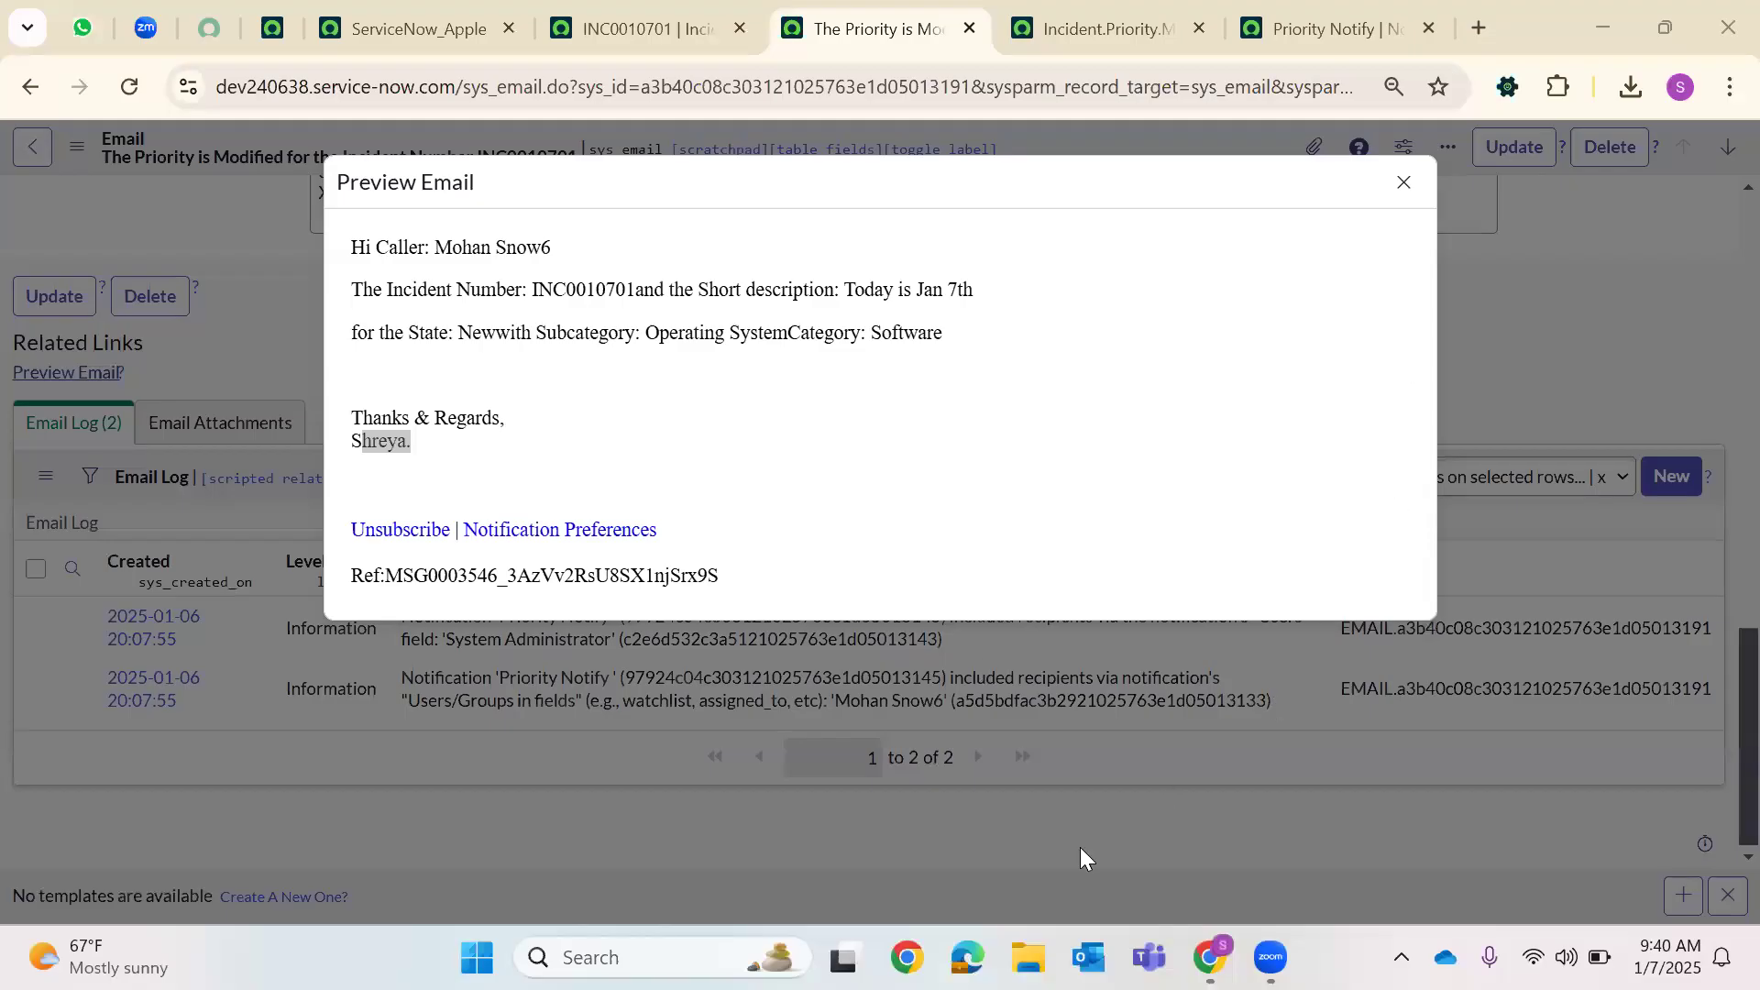
# Close the email preview and review the custom event's registration and the fields of incident INC0010701
pyautogui.click(1403, 183)
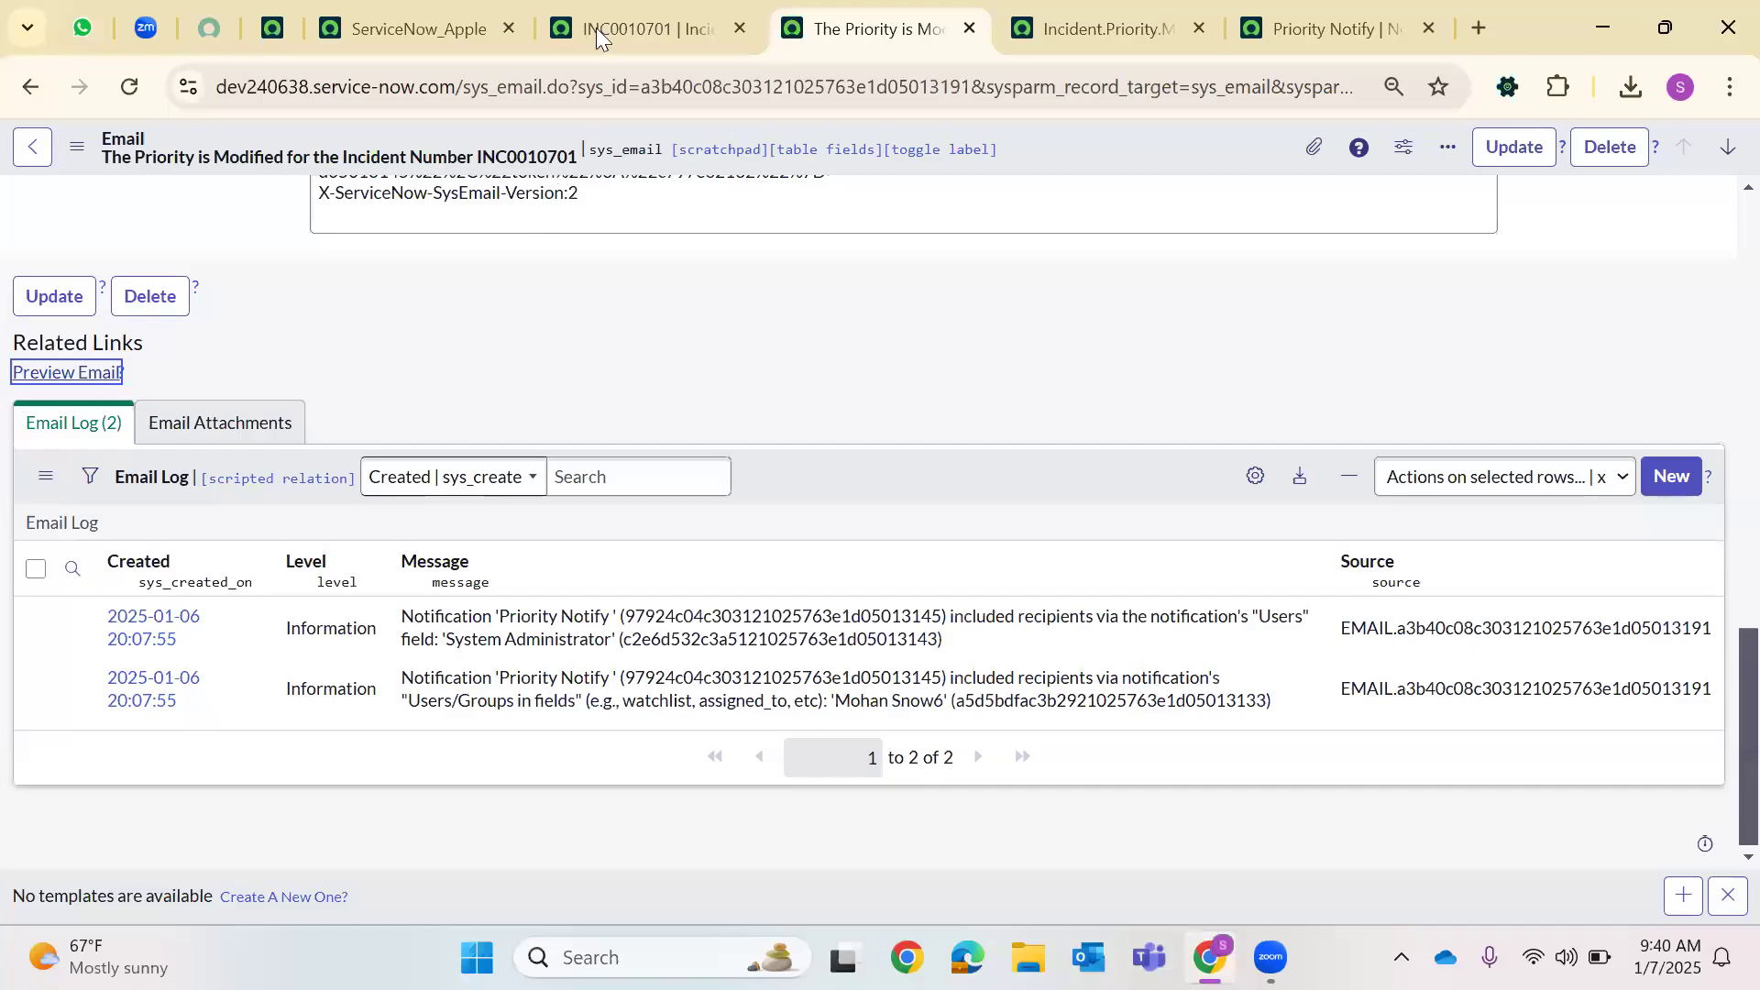
pyautogui.scroll(8, 514, 220)
pyautogui.click(284, 11)
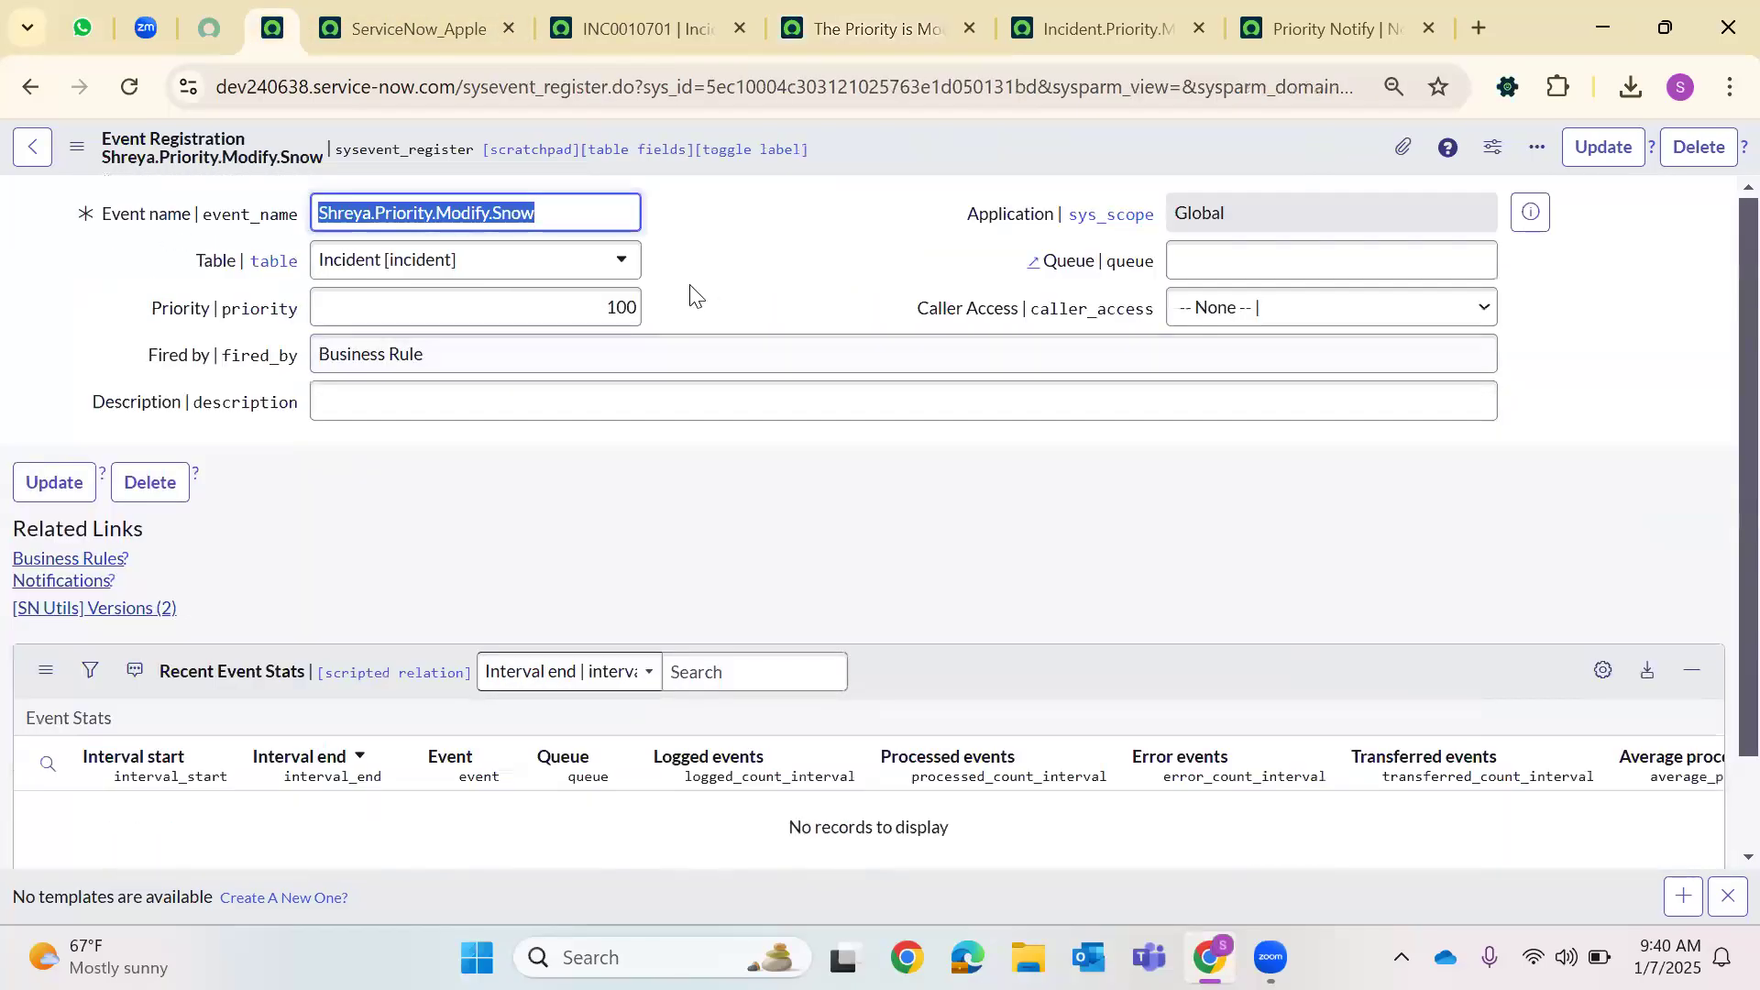
pyautogui.click(642, 28)
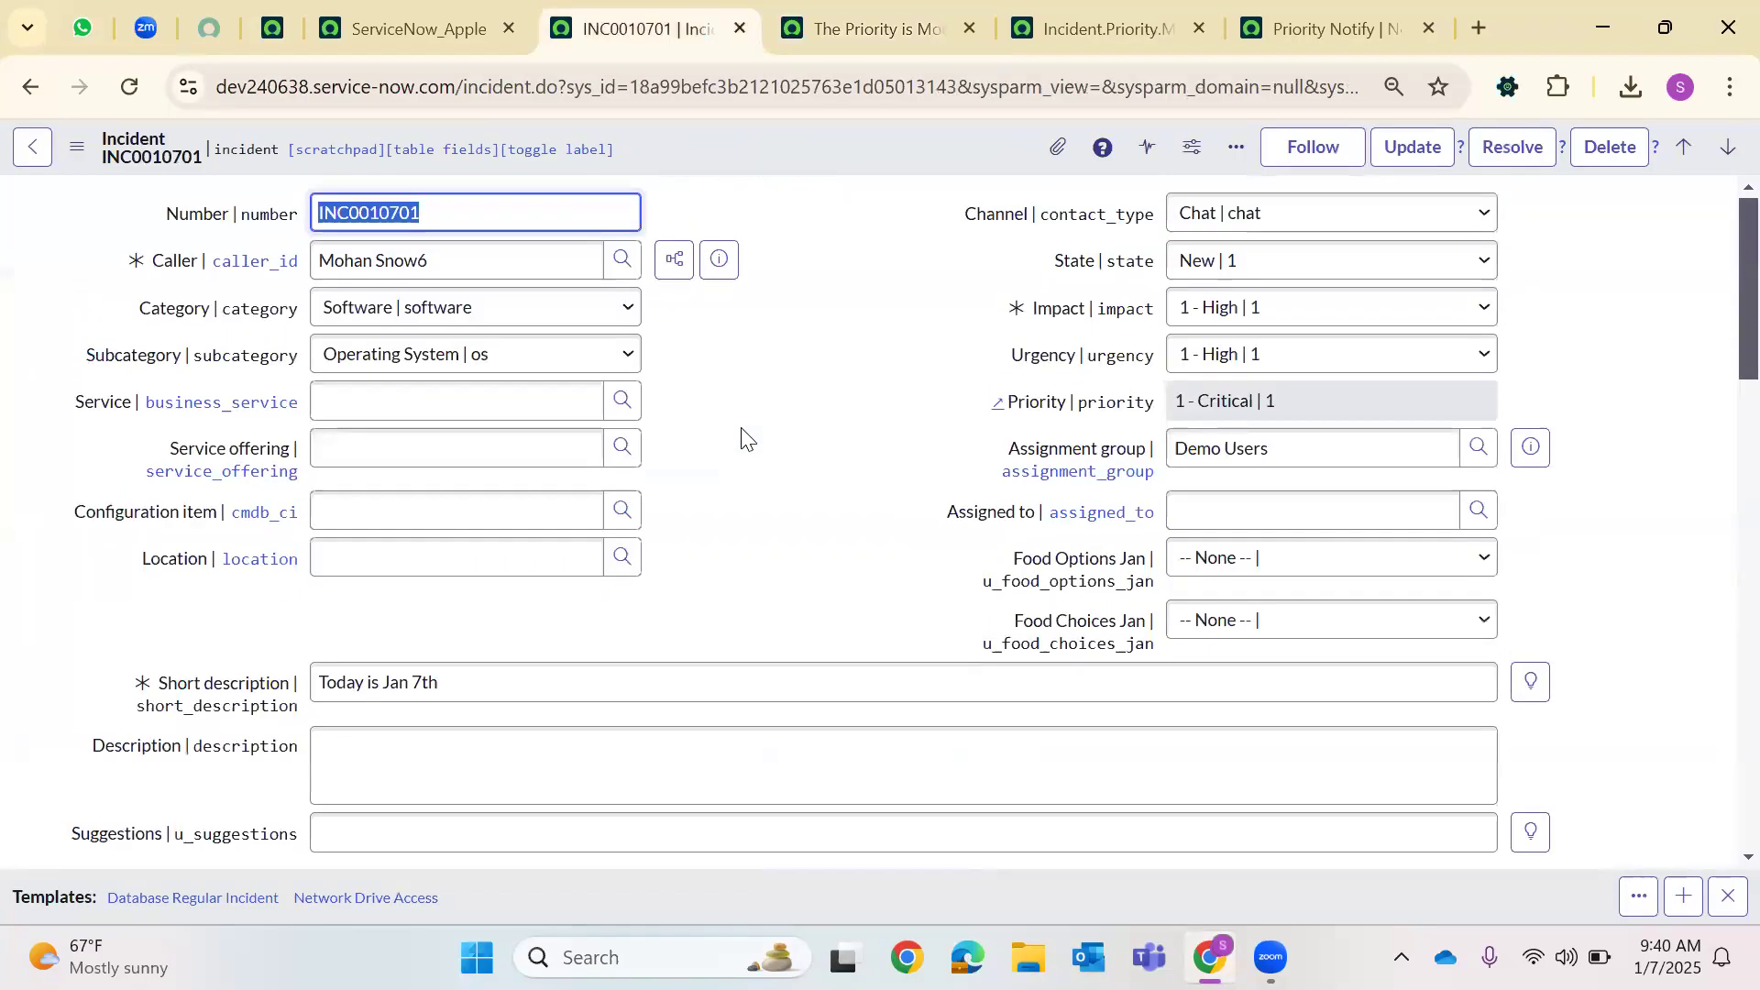
# Open the full incident list in a new tab using incident.LIST in the navigator filter
pyautogui.click(440, 35)
pyautogui.click(122, 151)
pyautogui.press('BackSpace')
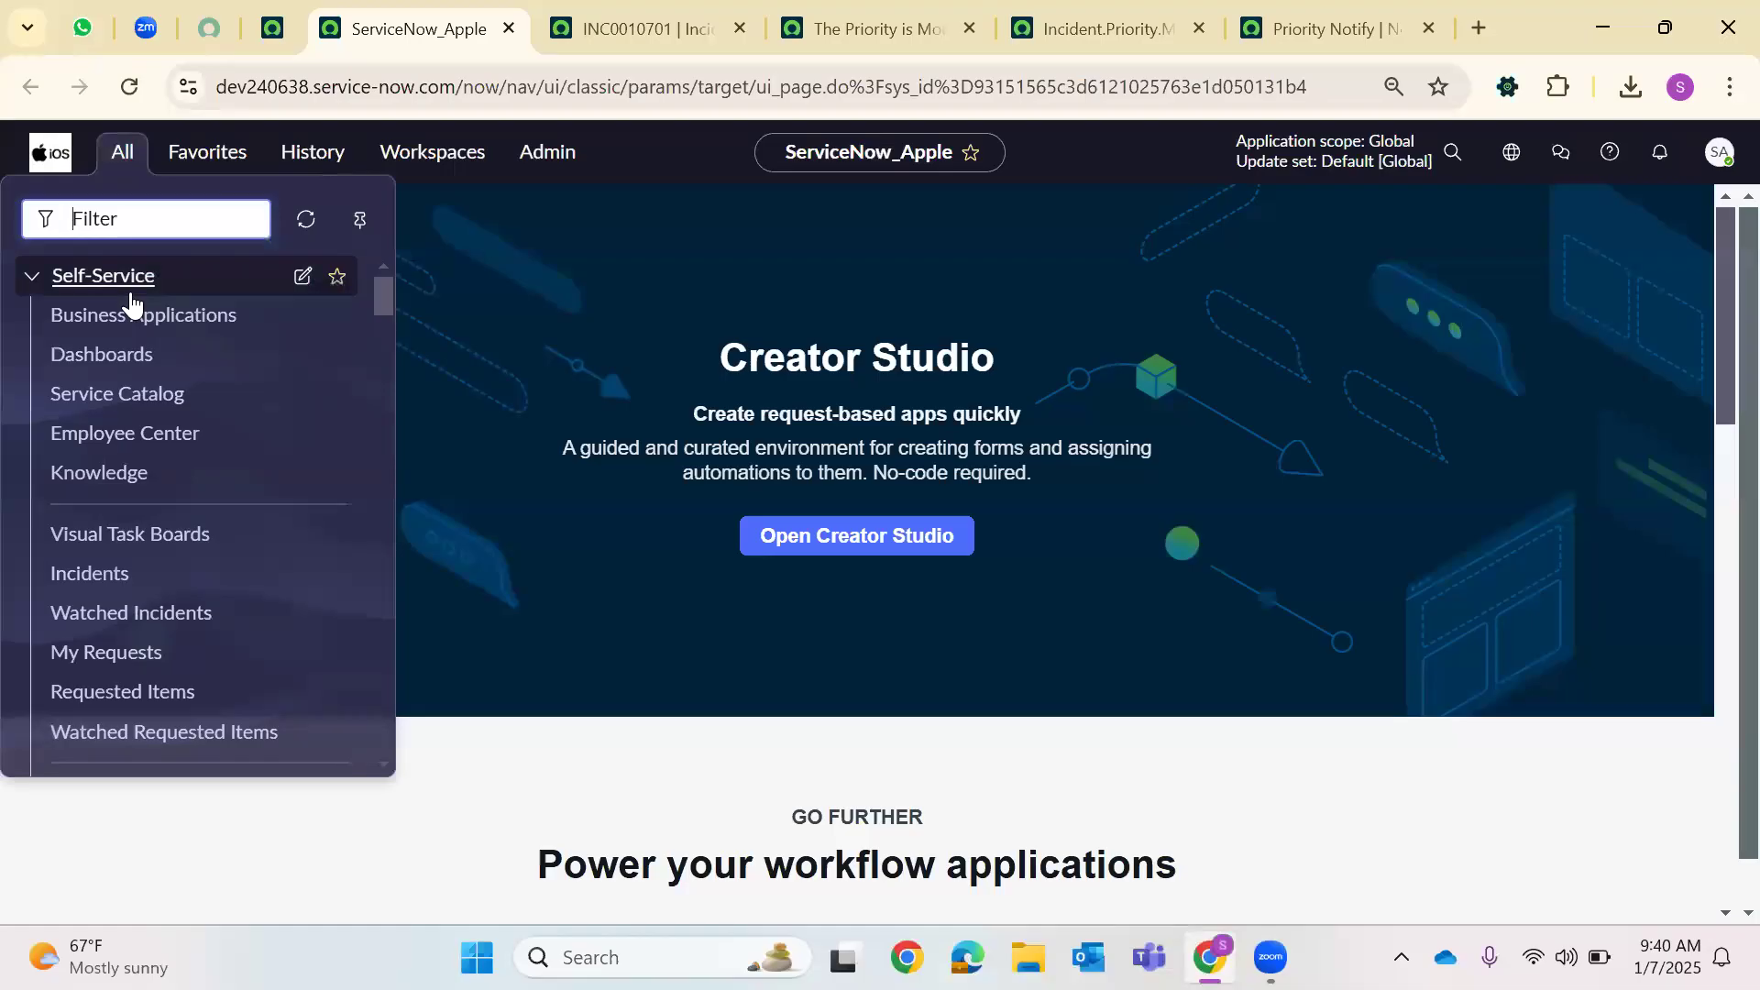
pyautogui.write('inc')
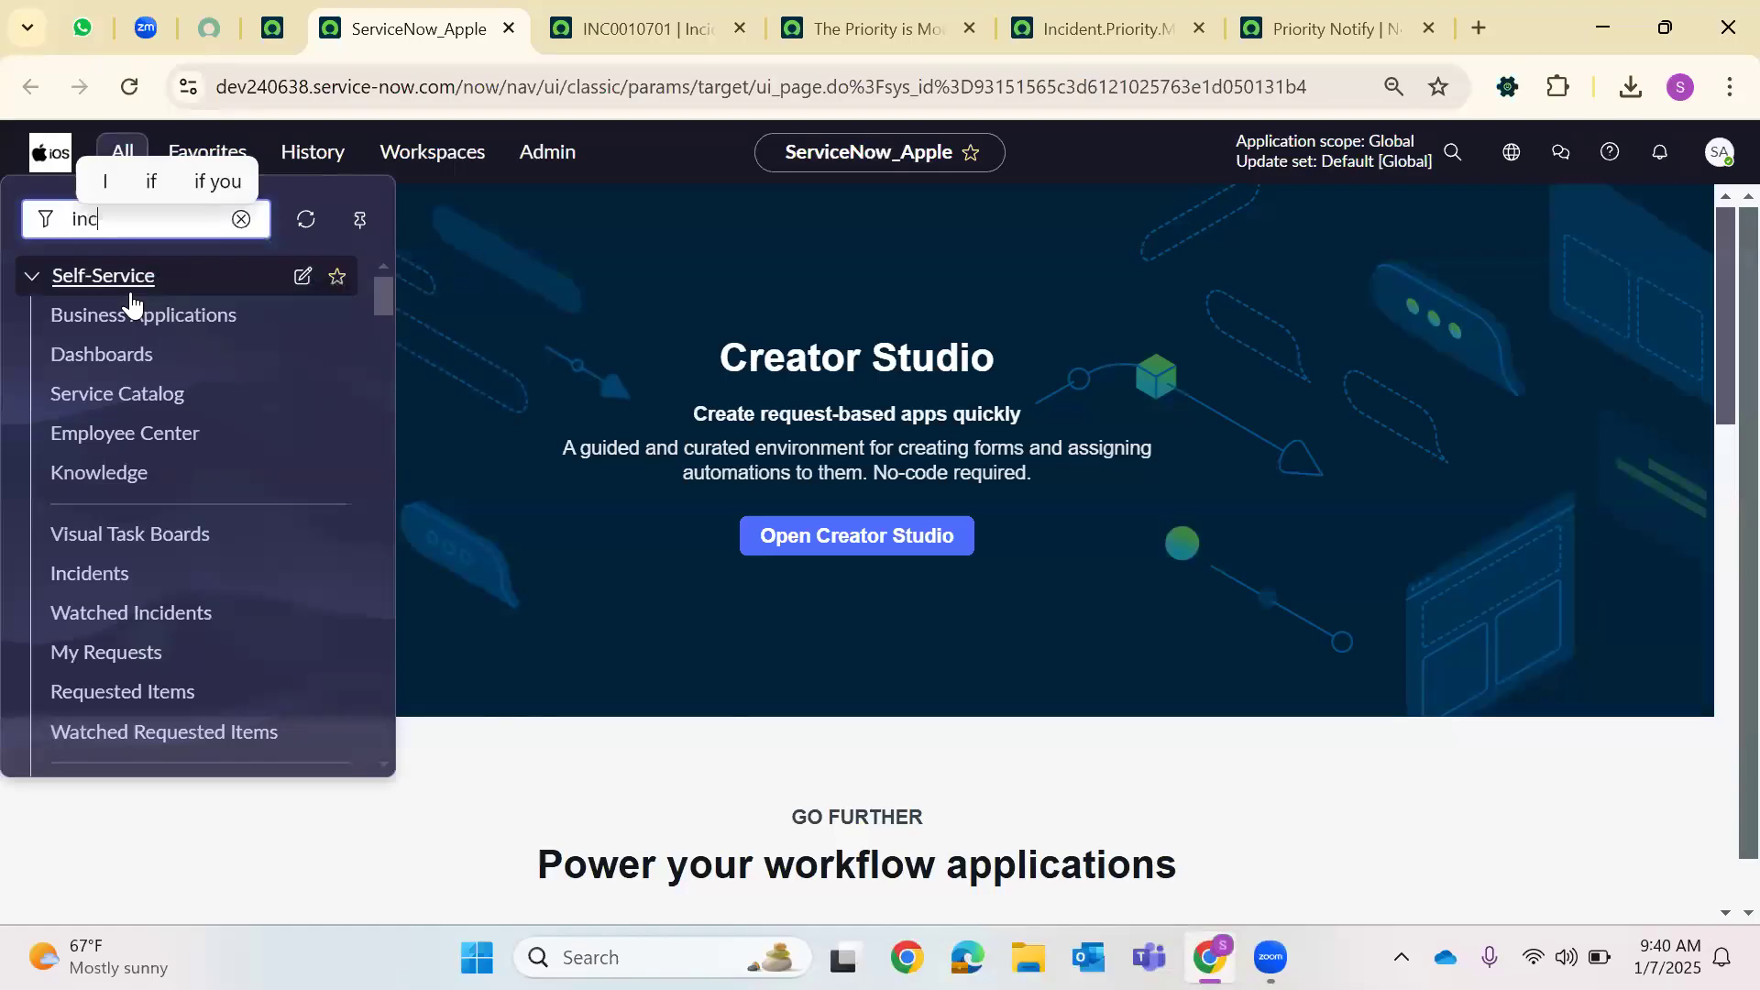
pyautogui.write('ident.LIST')
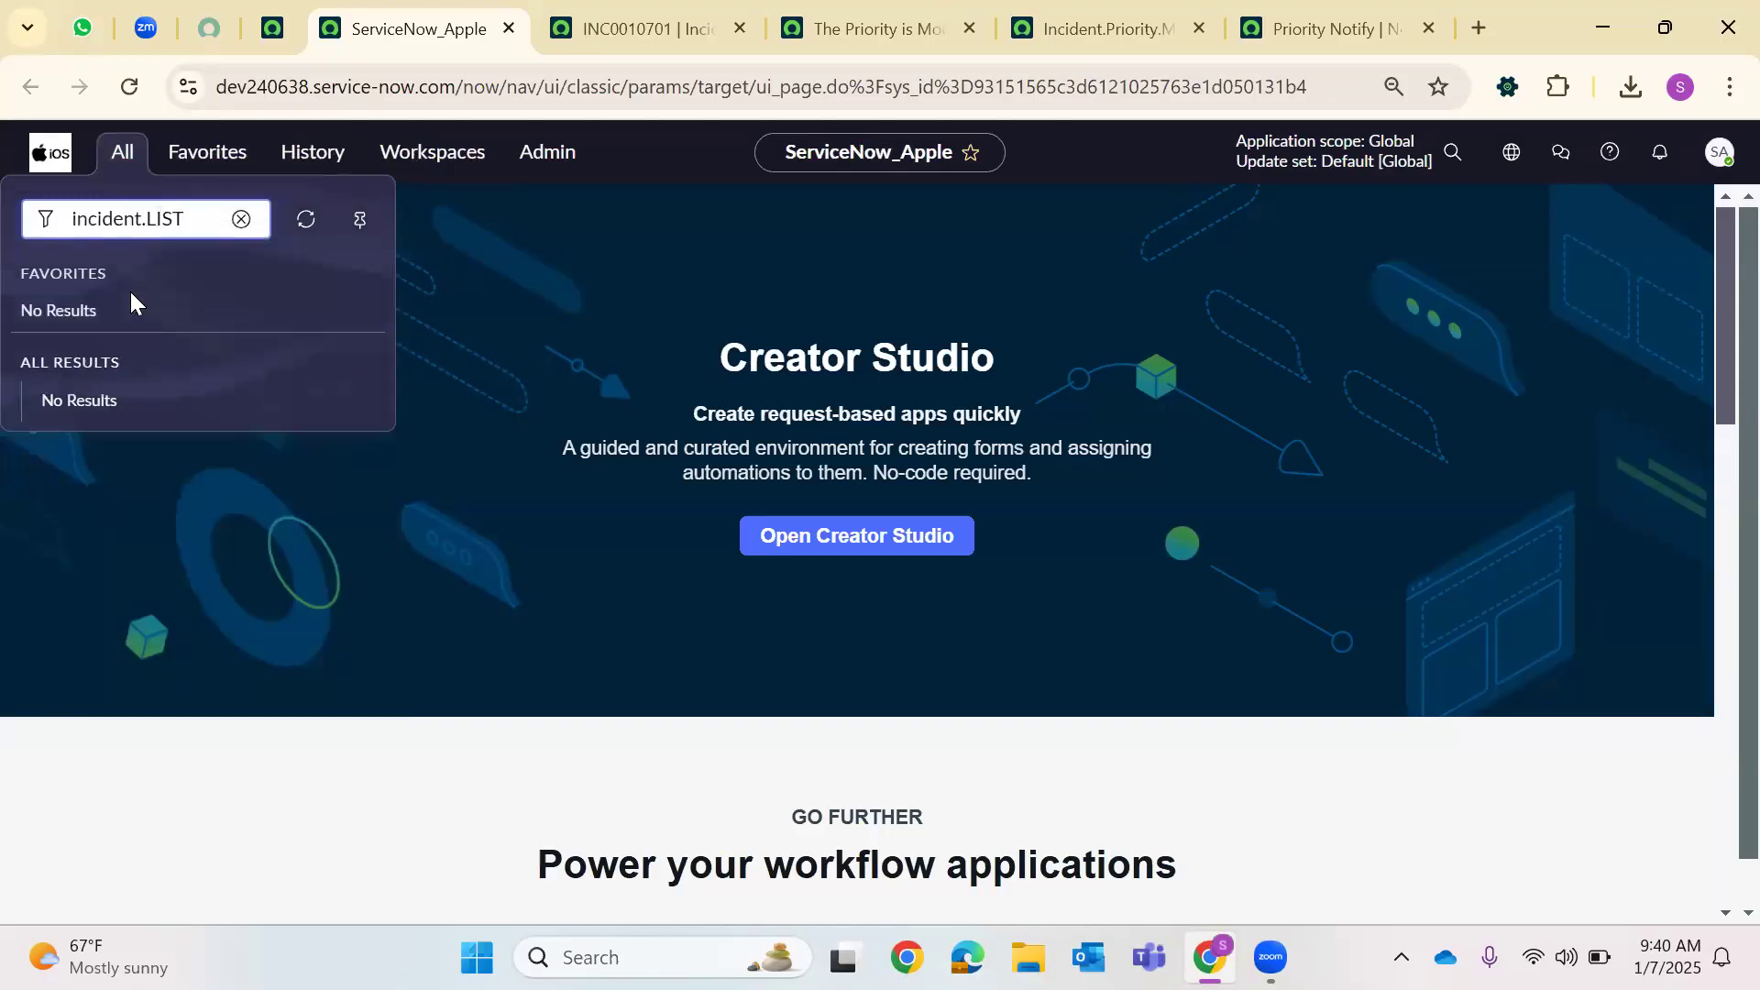
pyautogui.press('Return')
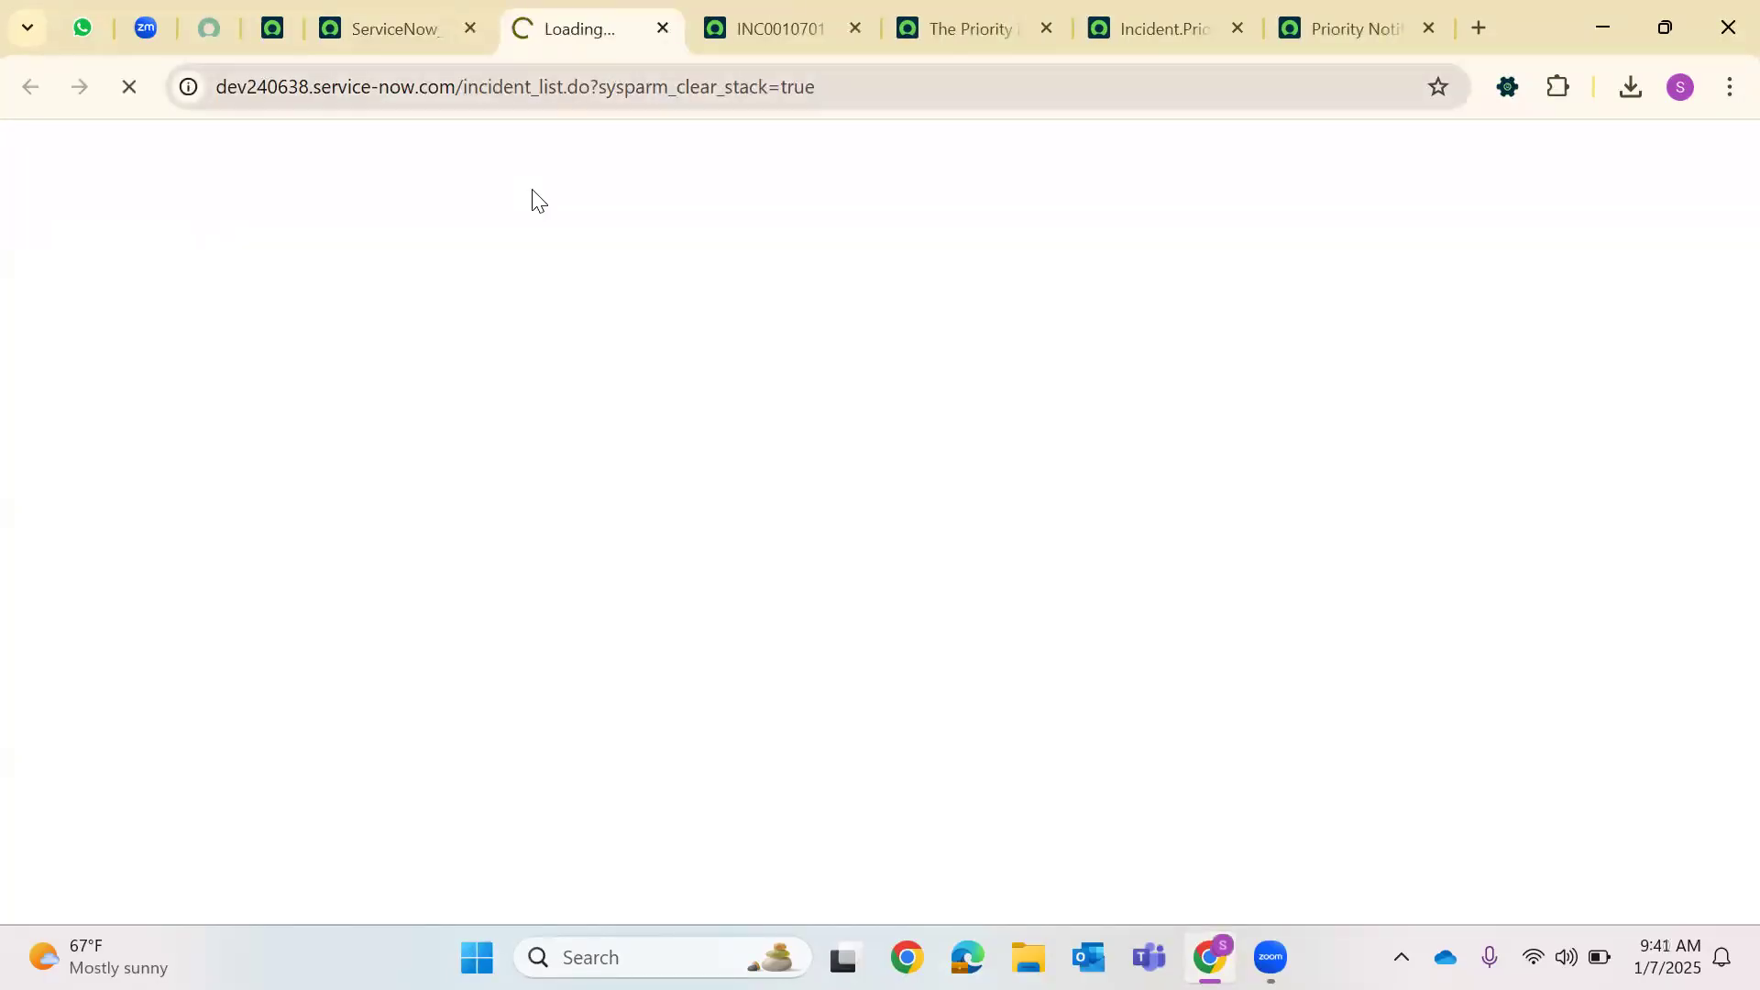
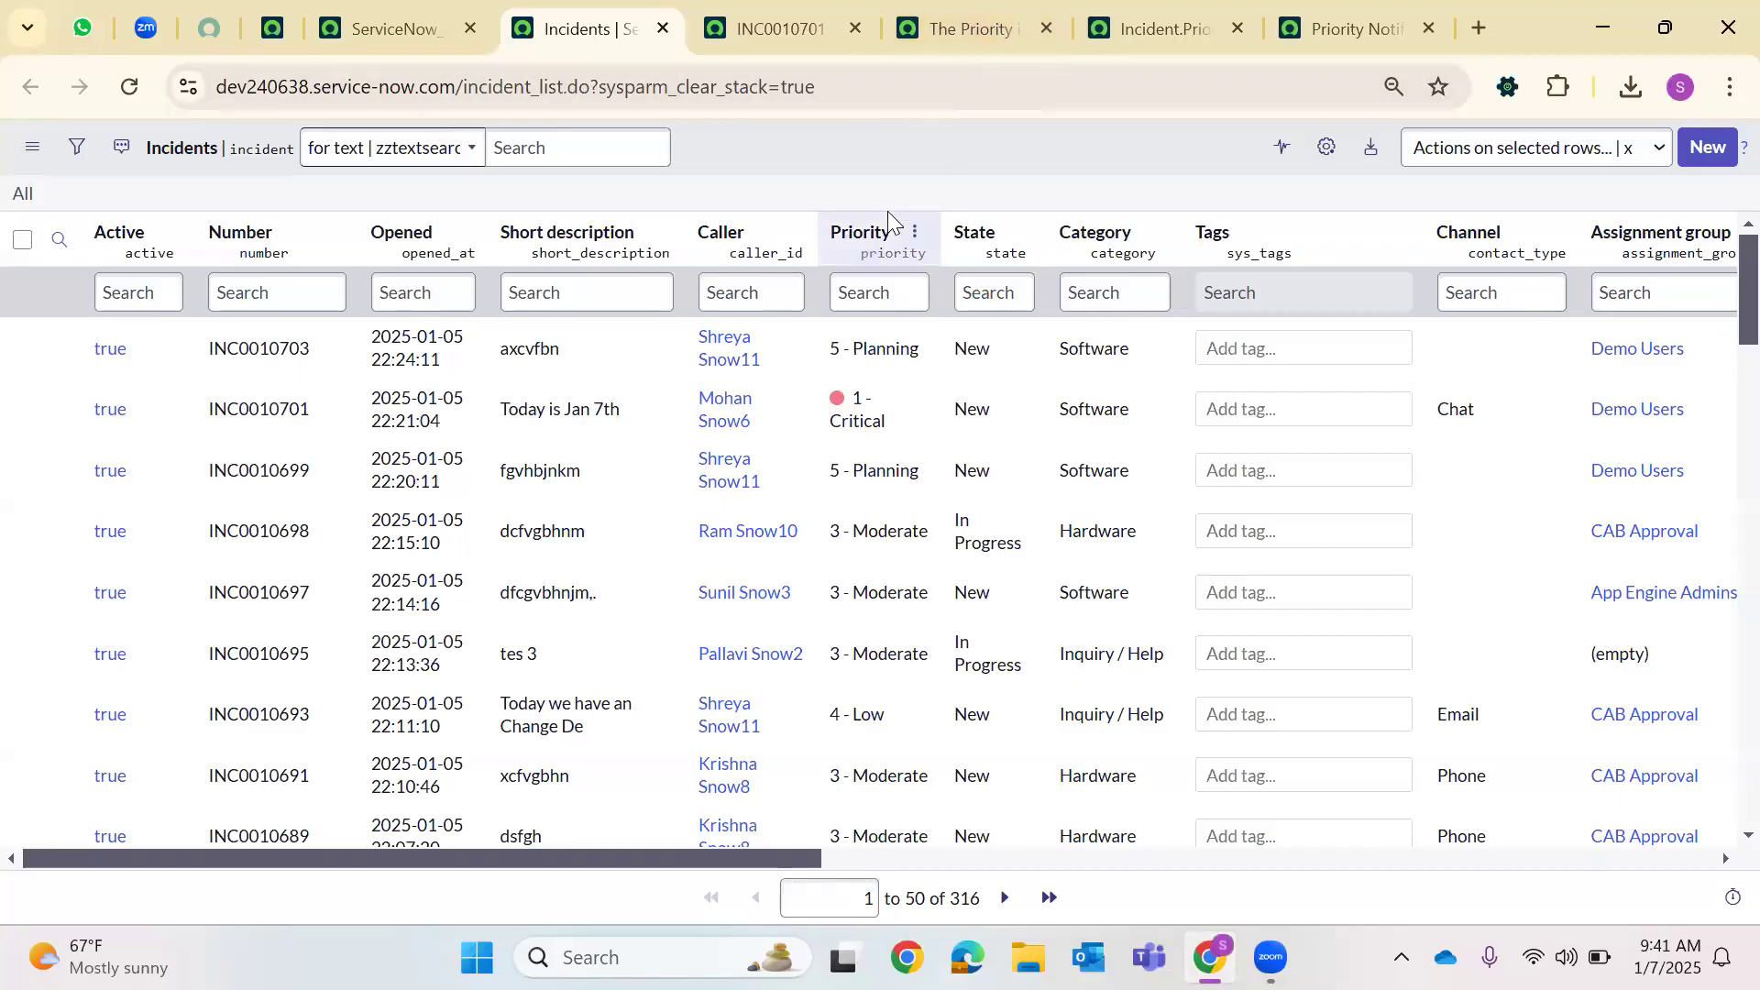
# Review the priority-modification event registration, checking its event name and what it is fired by
pyautogui.click(269, 46)
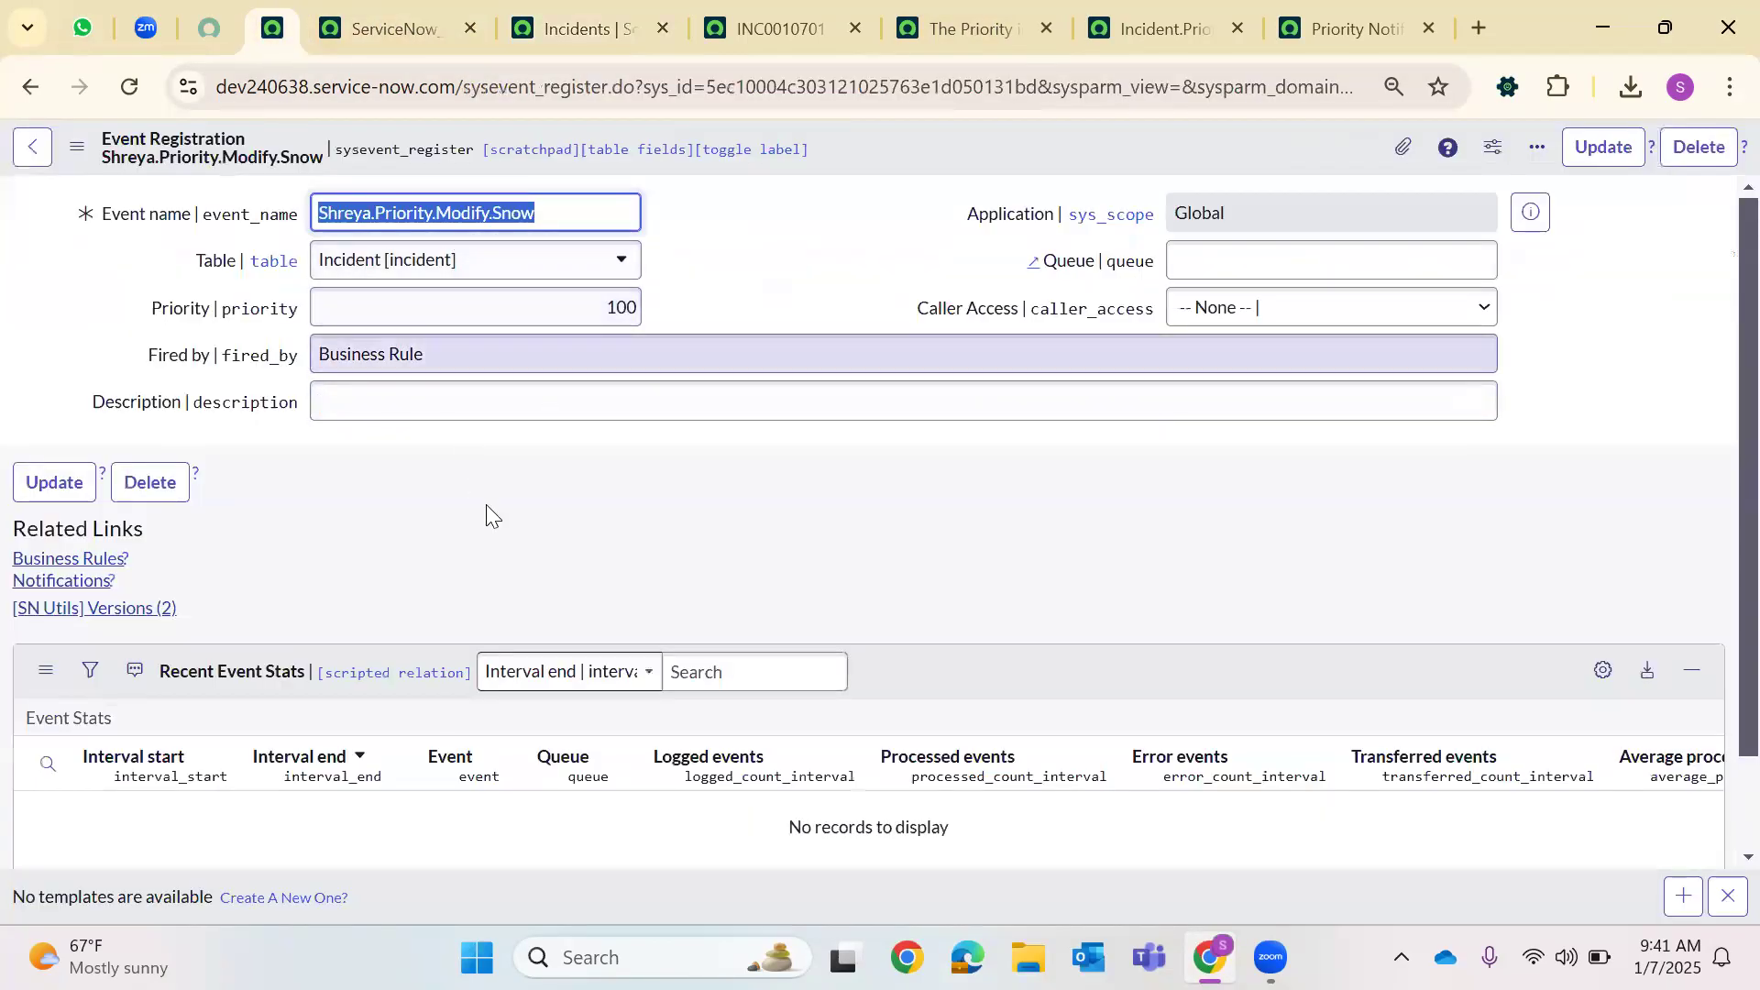
pyautogui.click(468, 504)
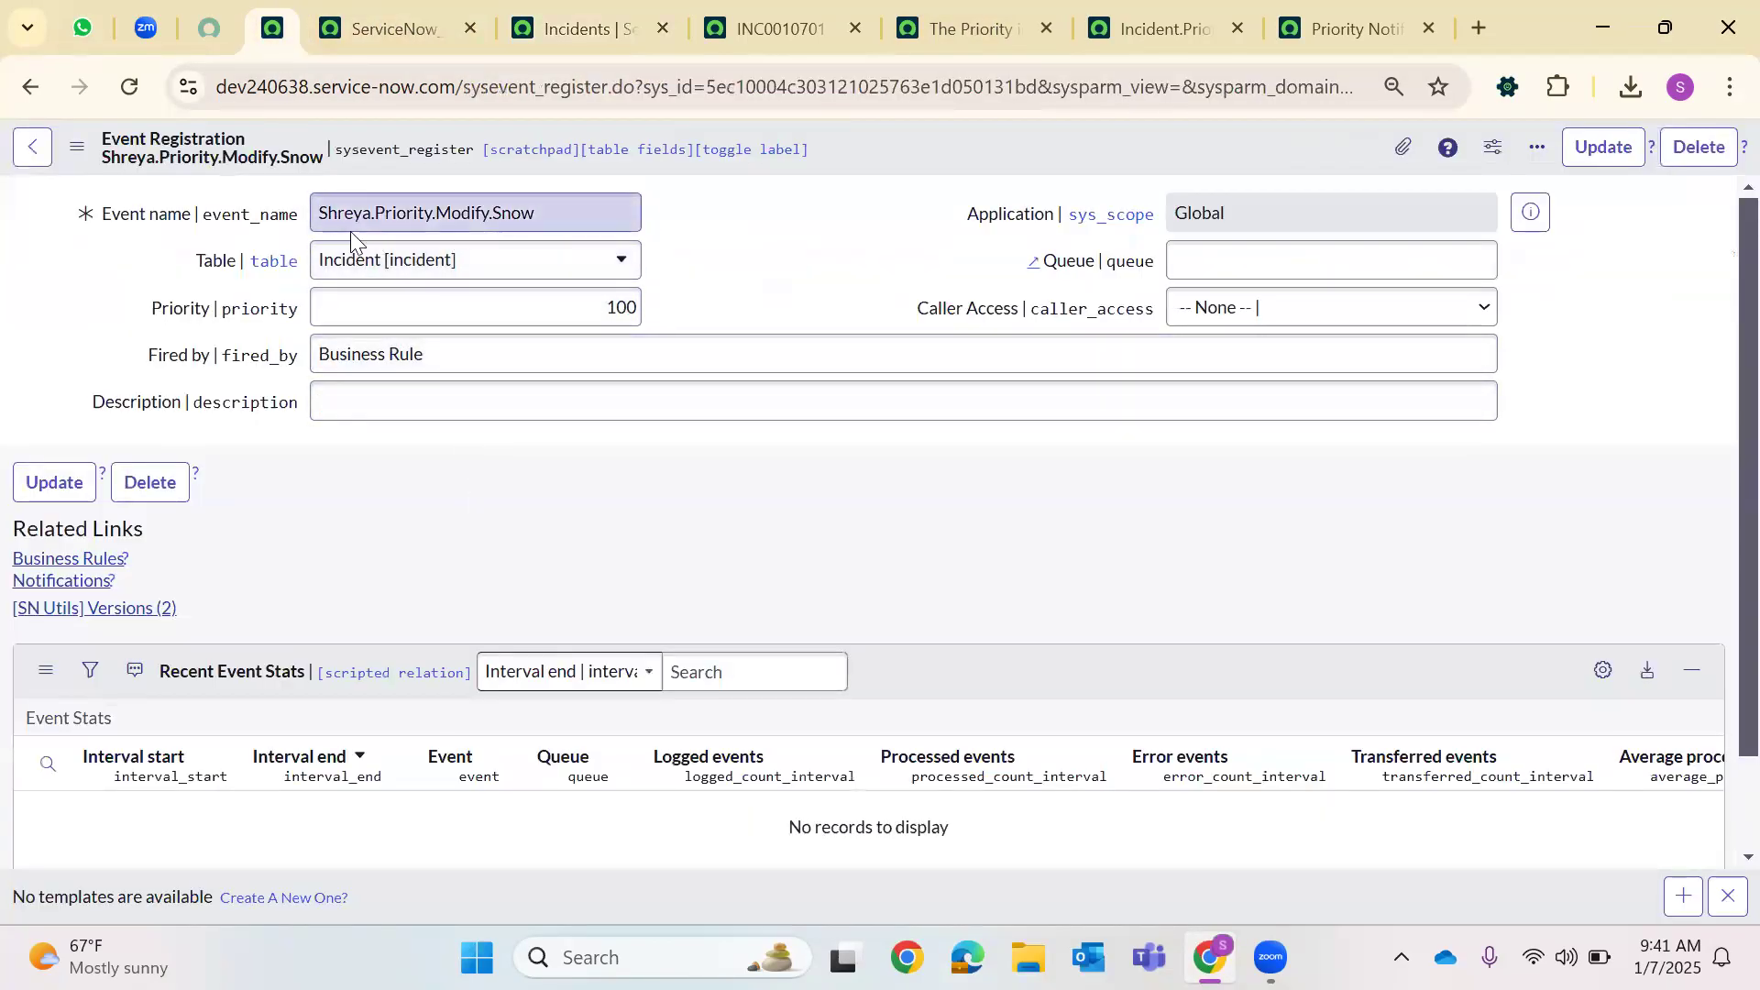
pyautogui.doubleClick(403, 222)
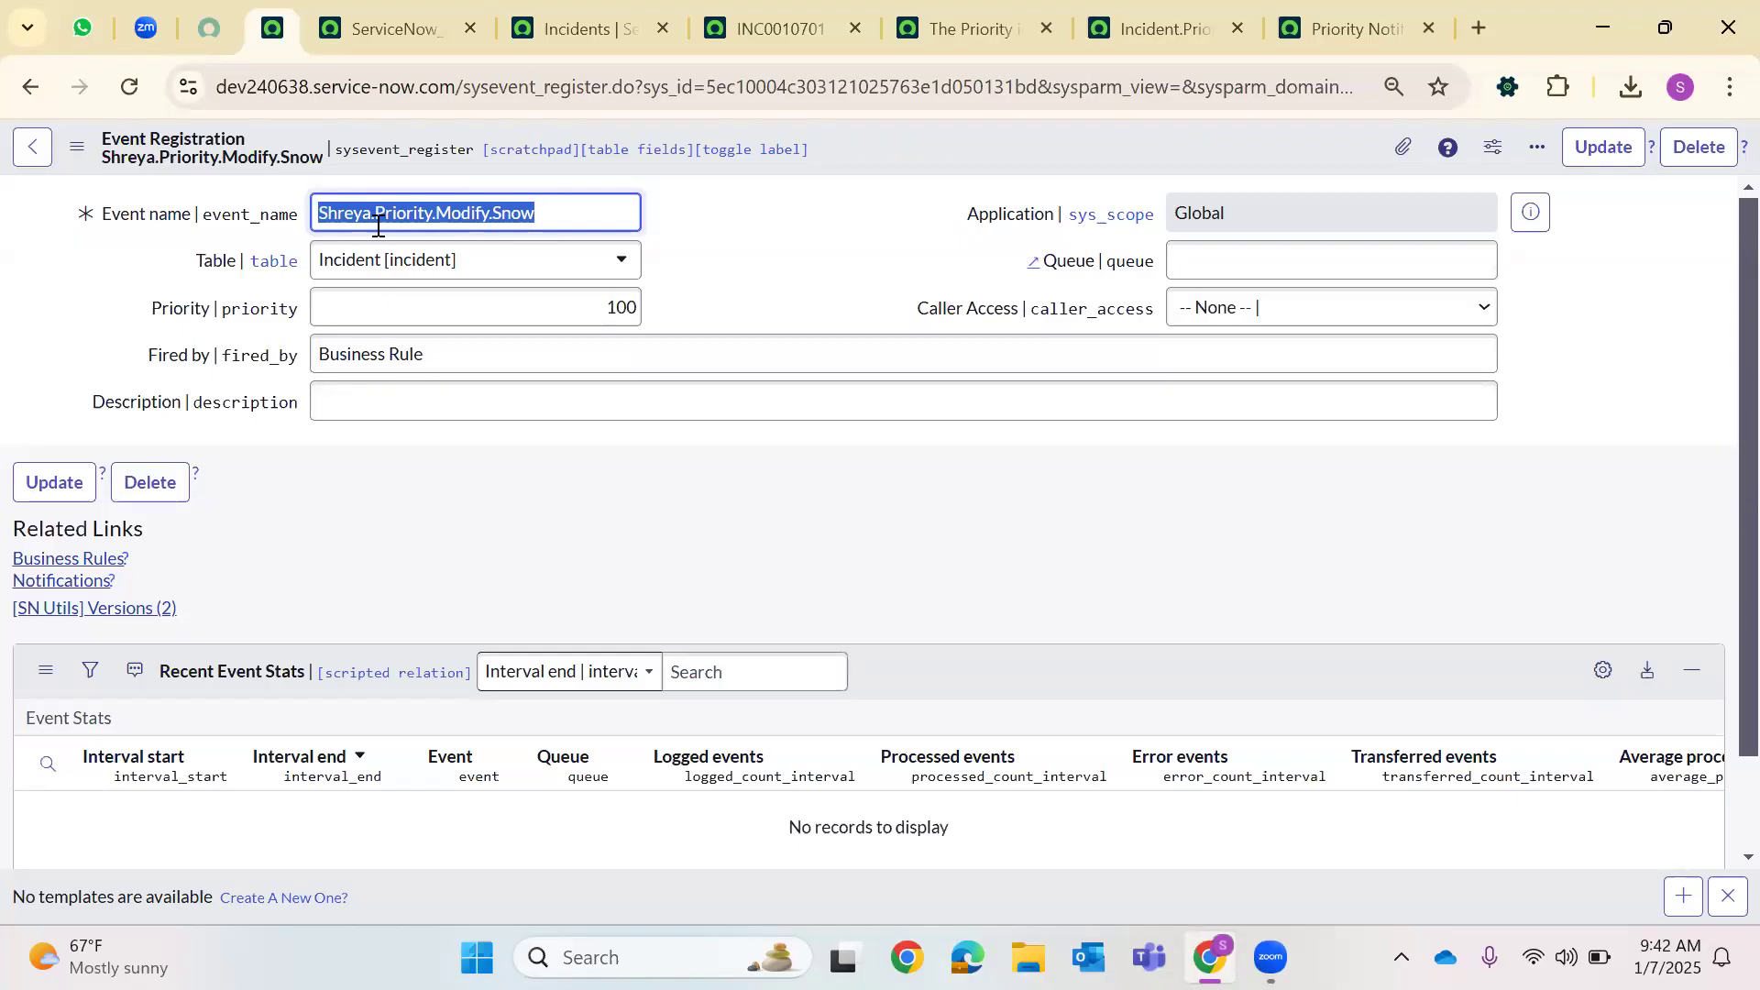
pyautogui.moveTo(449, 351)
pyautogui.mouseDown()
pyautogui.moveTo(243, 353)
pyautogui.moveTo(522, 424)
pyautogui.moveTo(427, 364)
pyautogui.mouseUp()
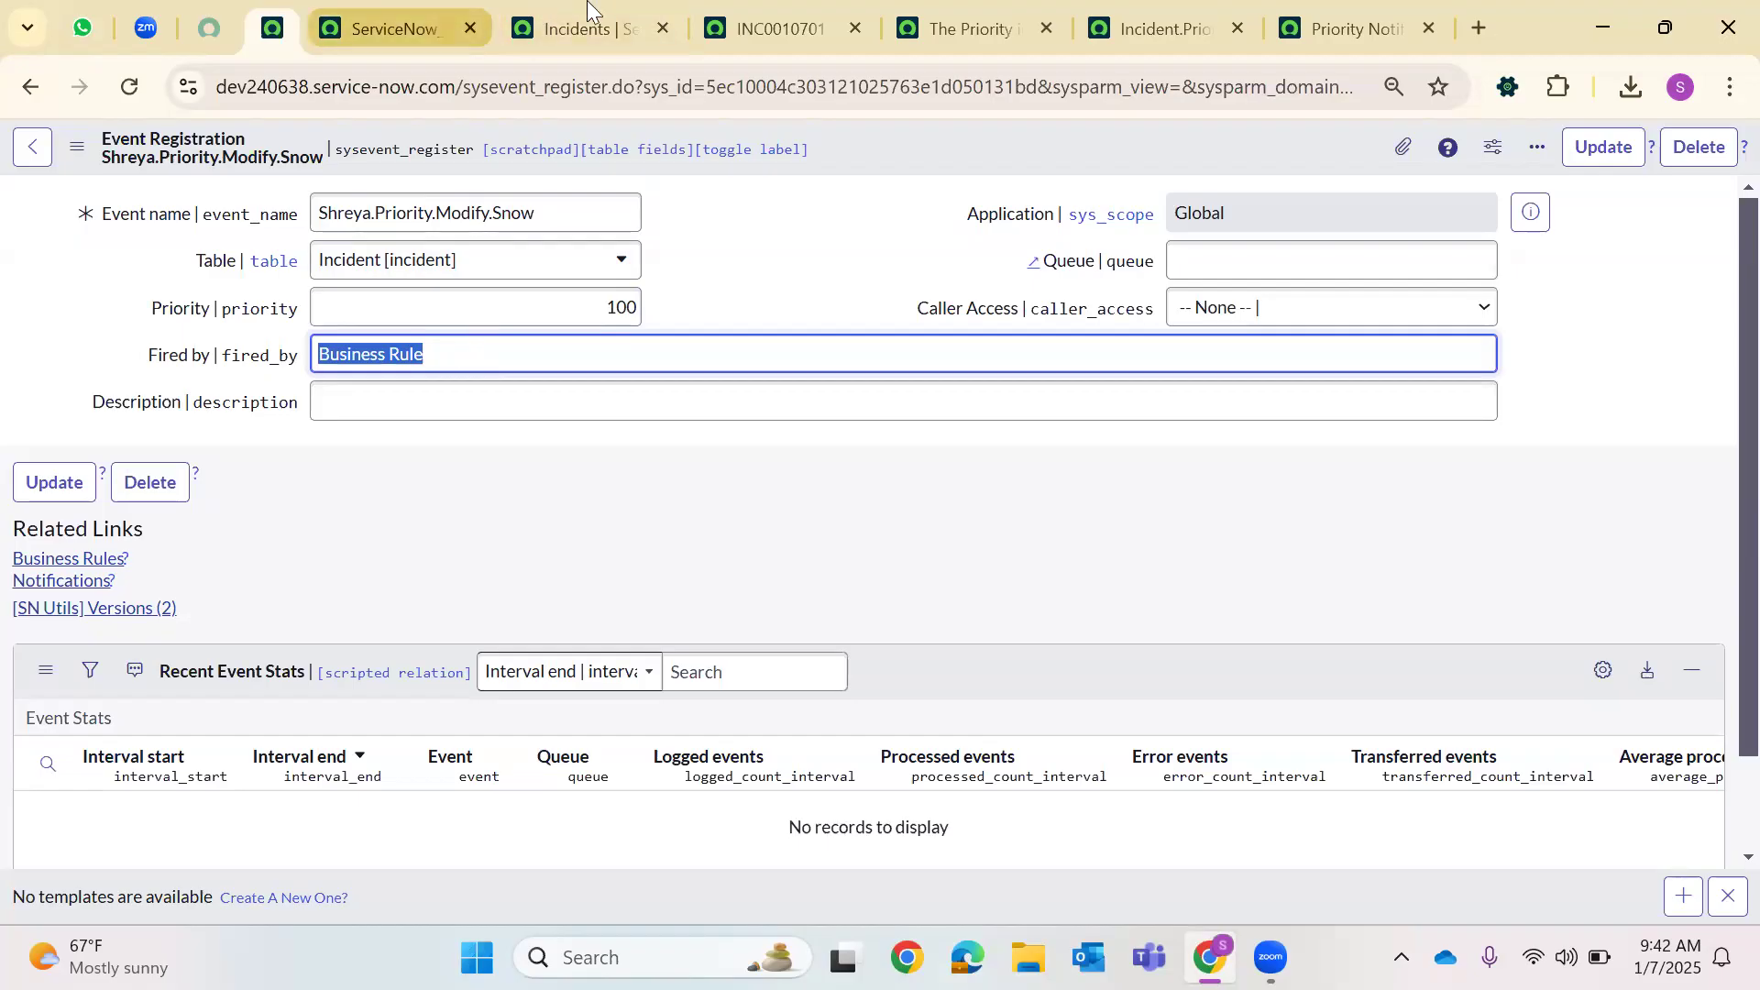
# Look over the Incident.Priority.Modiy business rule and the Priority Notify notification's subject and message content
pyautogui.click(1125, 20)
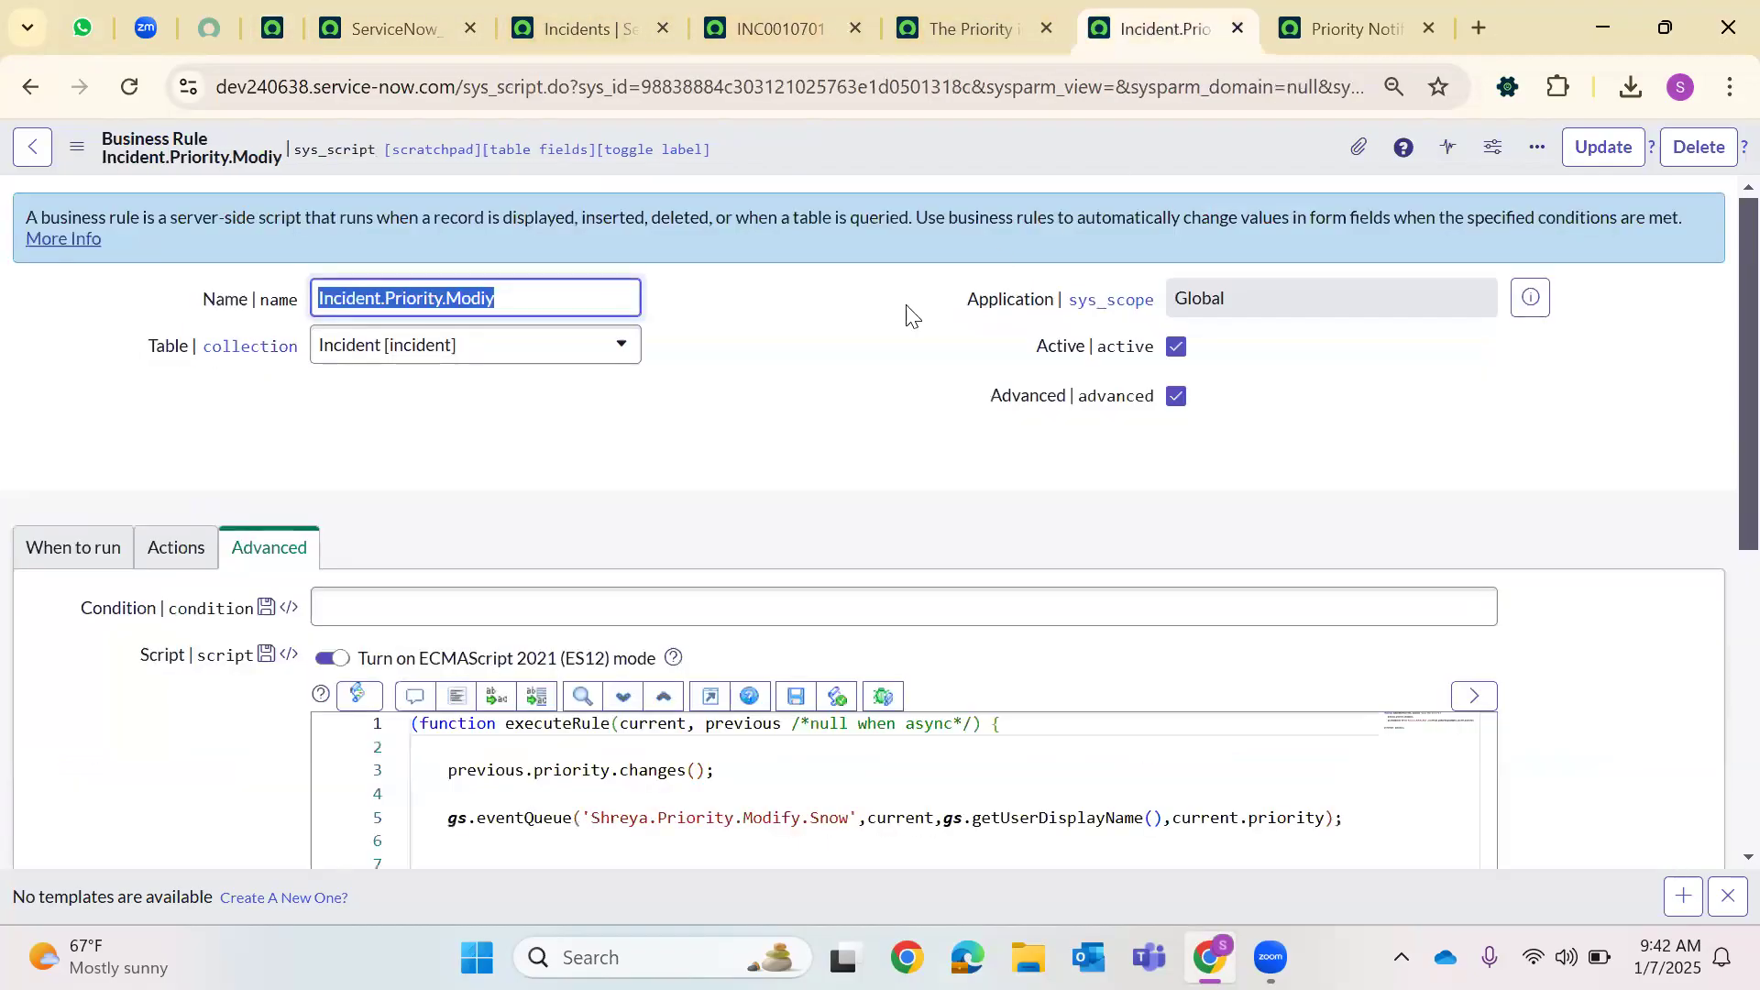
pyautogui.click(1323, 20)
pyautogui.scroll(10, 648, 394)
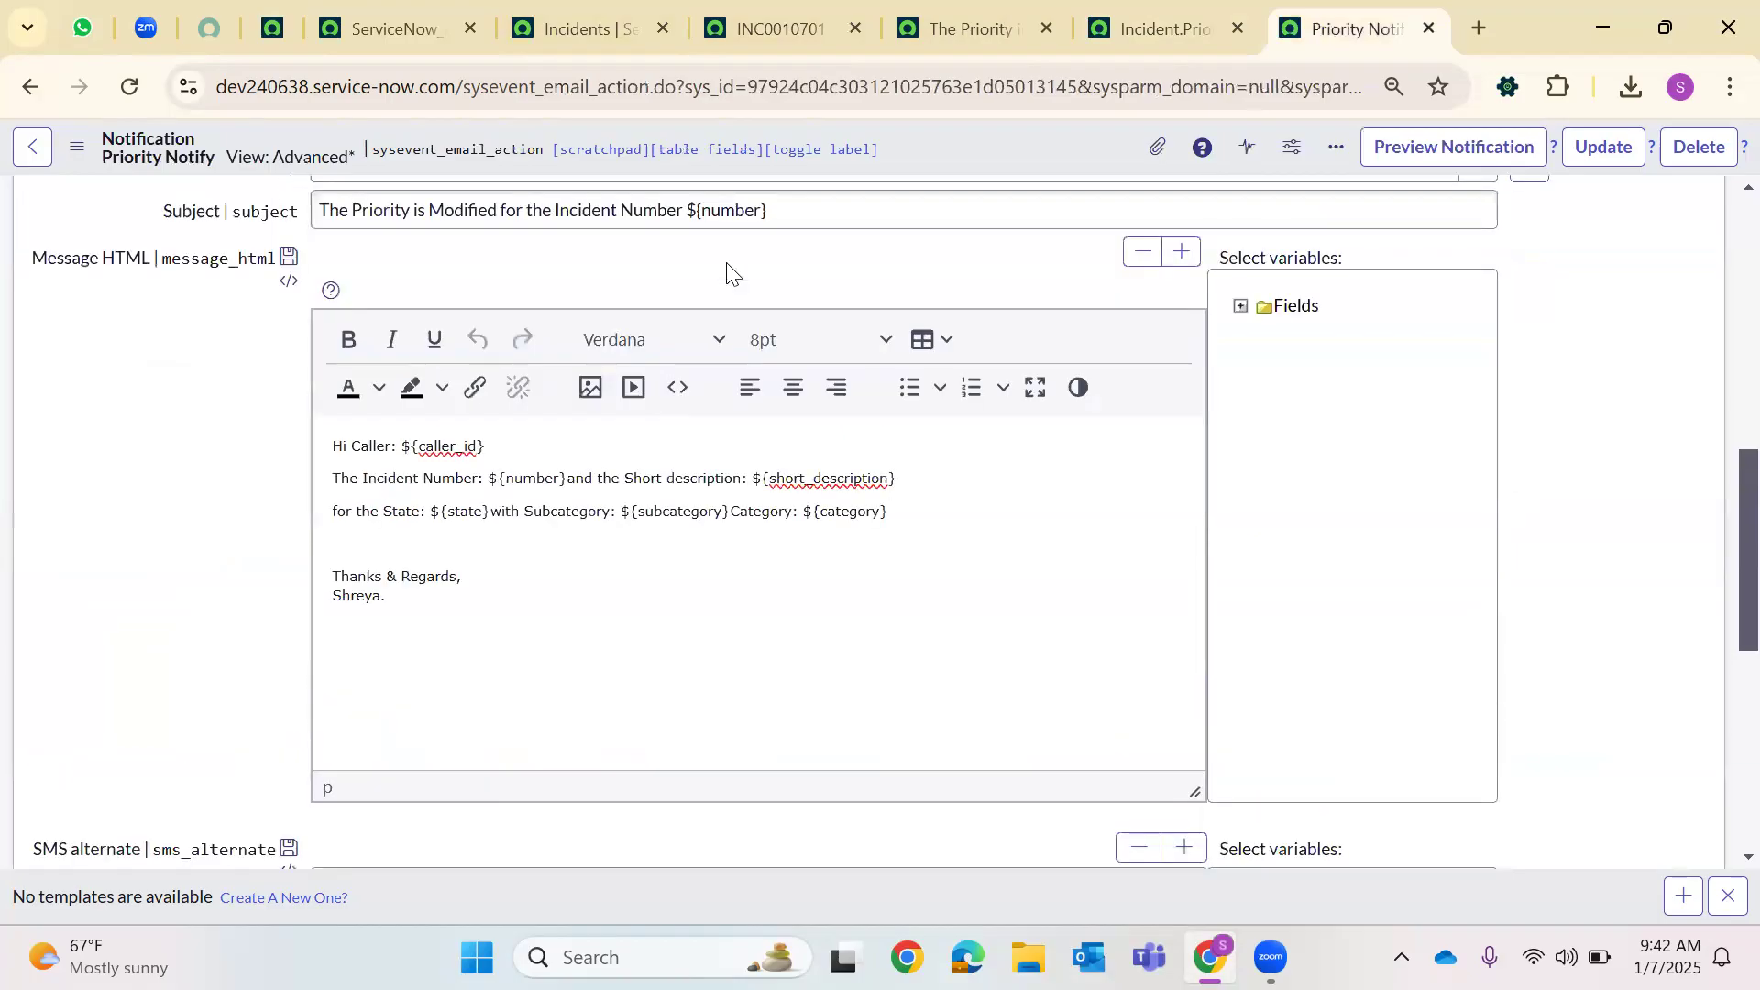
pyautogui.scroll(-3, 225, 480)
pyautogui.scroll(4, 225, 480)
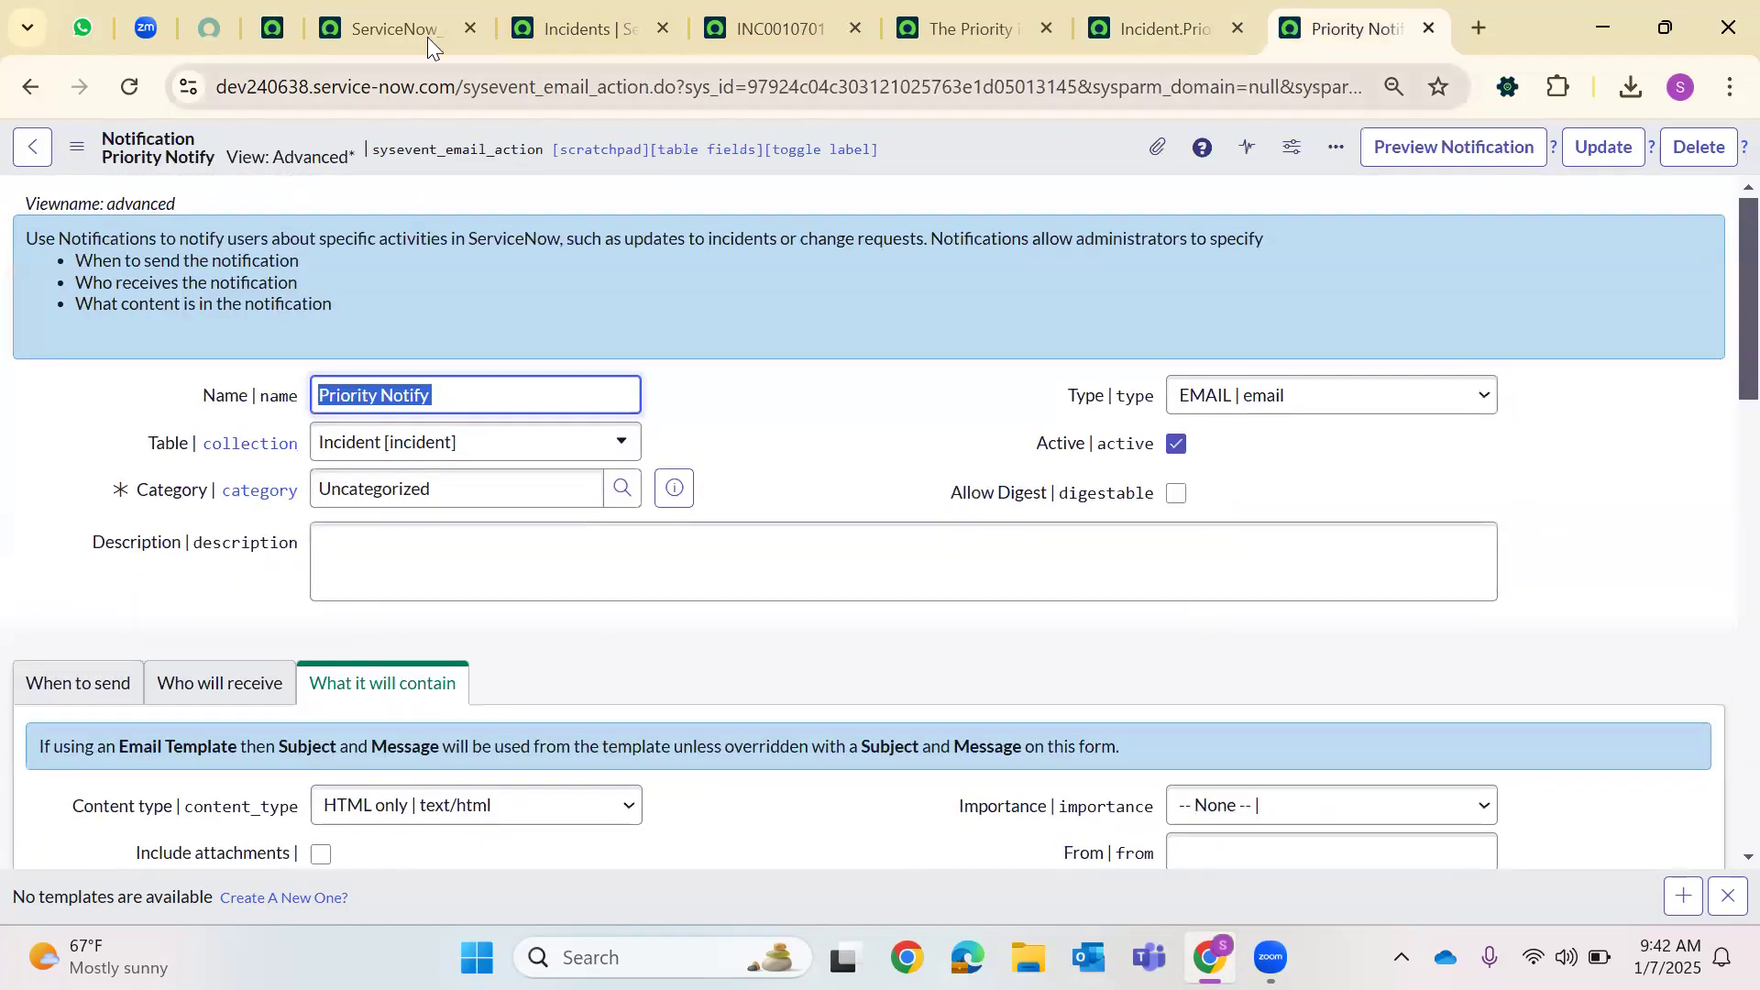
# Filter the ServiceNow navigator for "notification" and add the Notifications module under System Notification Email to the favorites
pyautogui.click(394, 28)
pyautogui.click(120, 156)
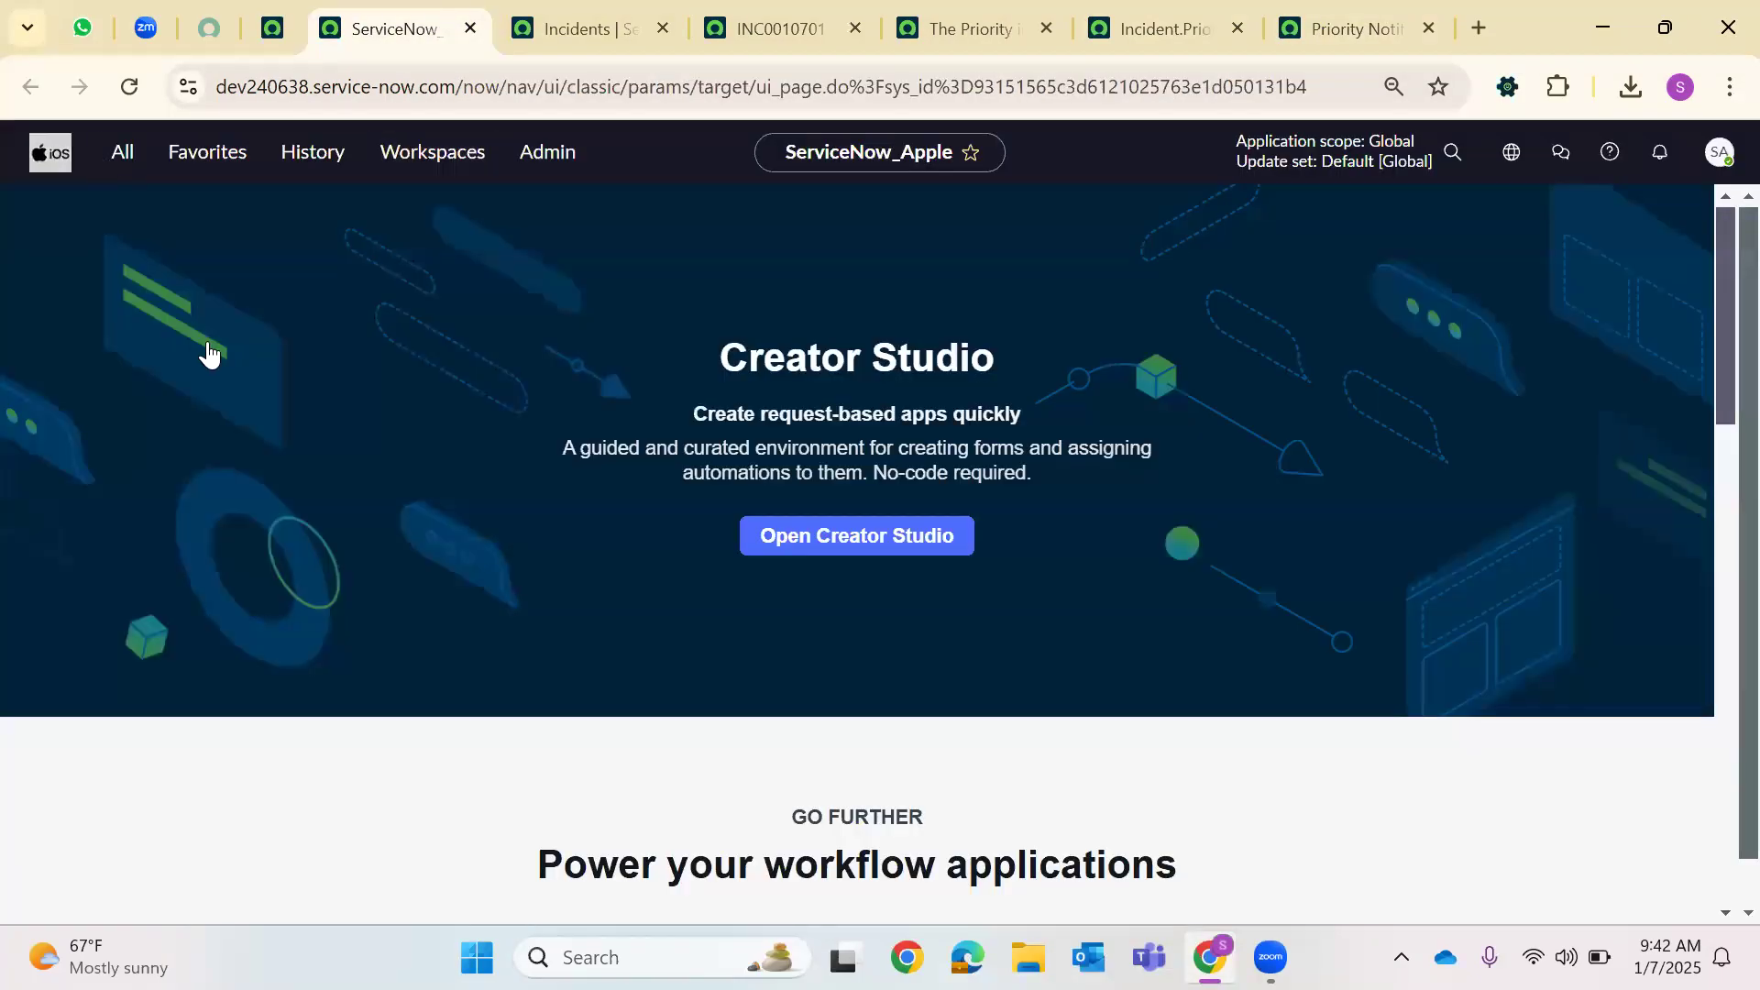
pyautogui.write('noti')
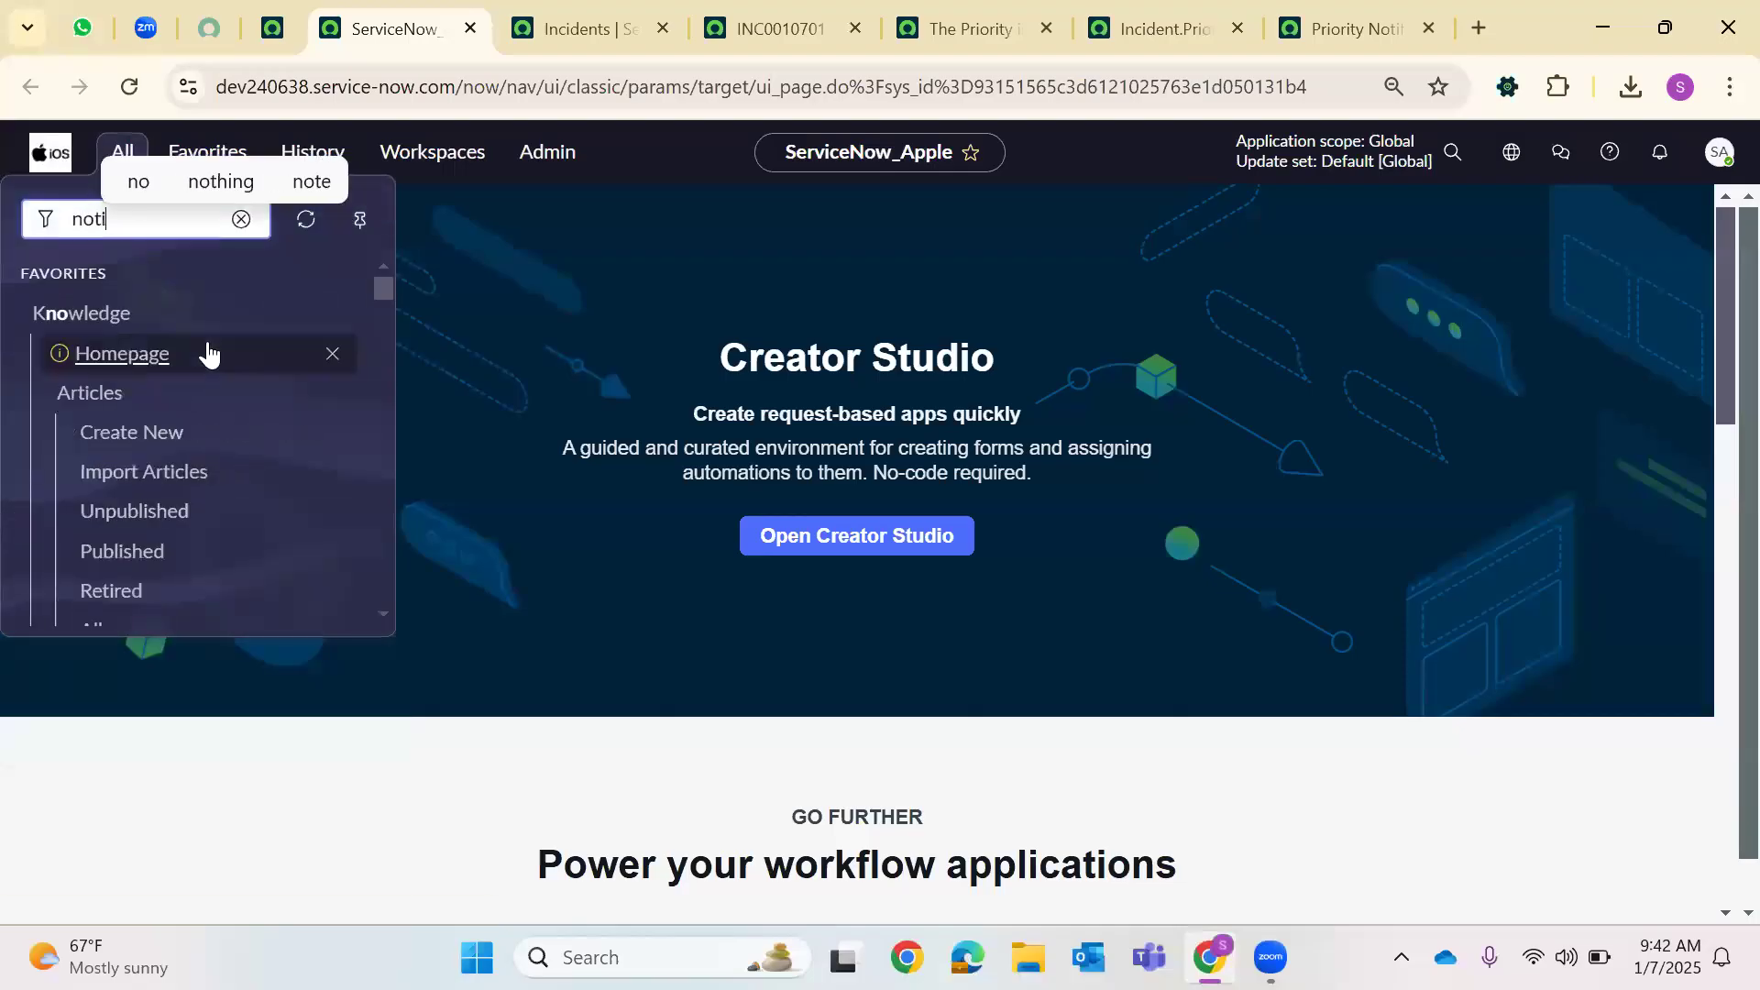
pyautogui.write('fication')
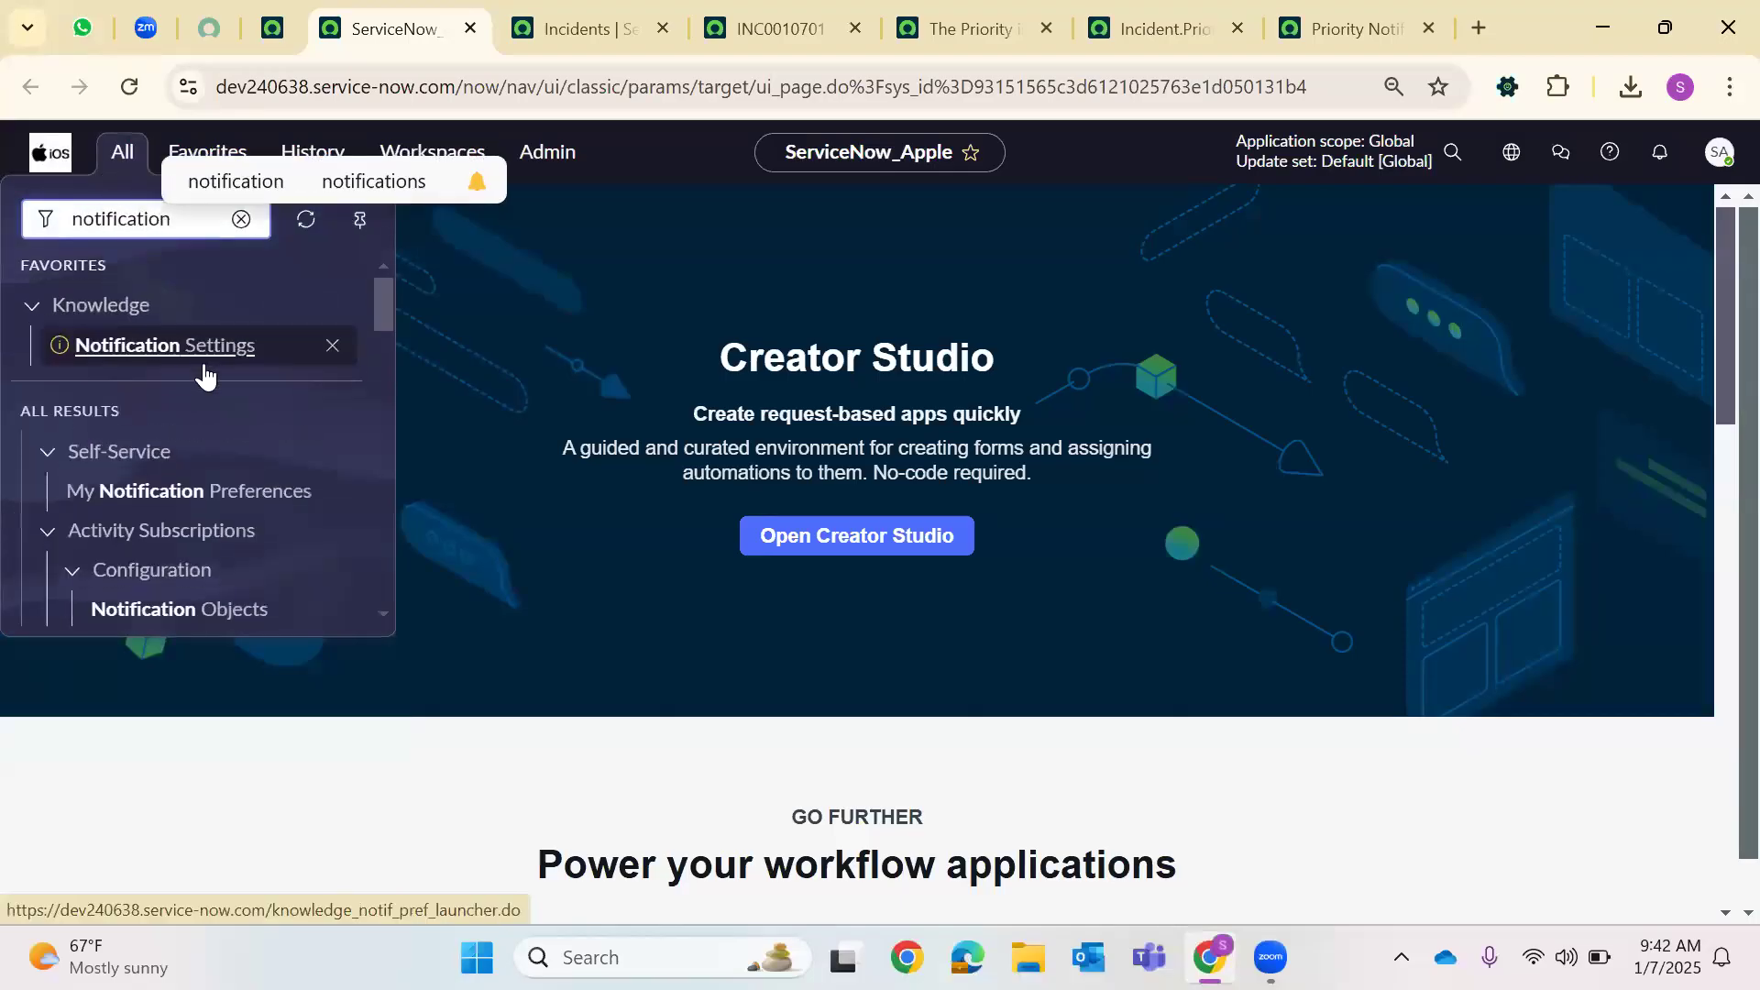
pyautogui.scroll(-6, 204, 386)
pyautogui.scroll(-3, 194, 436)
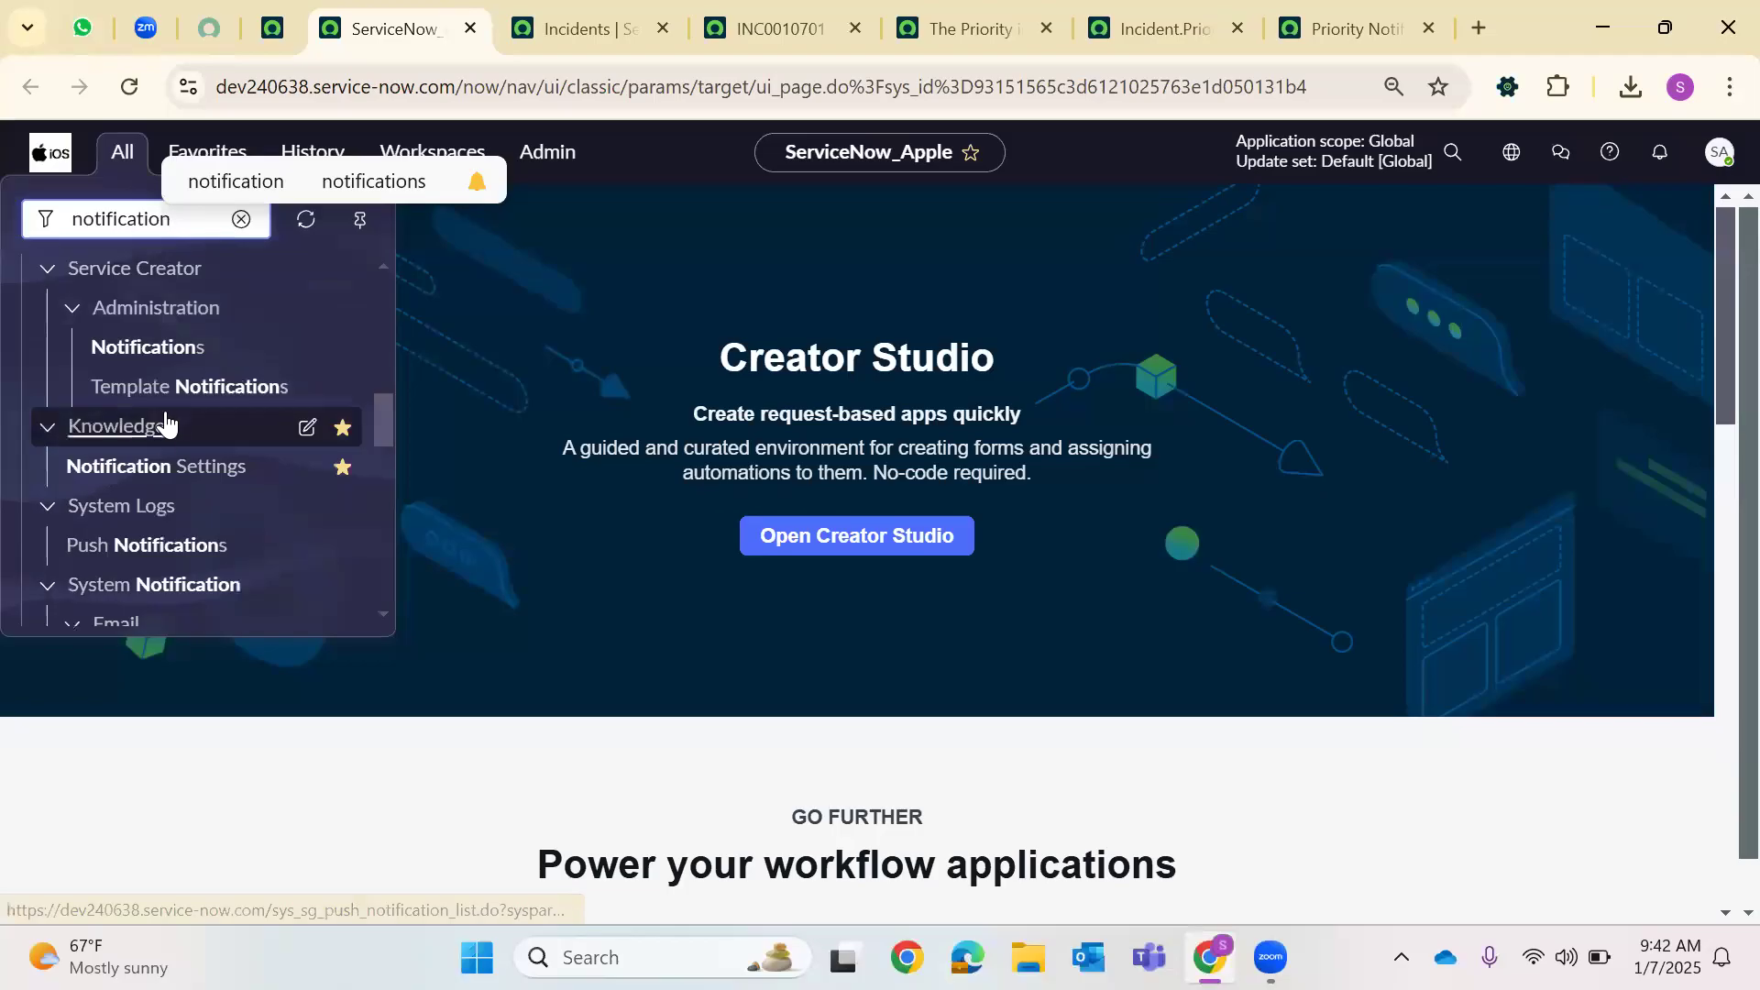
pyautogui.scroll(-2, 158, 463)
pyautogui.scroll(-3, 158, 463)
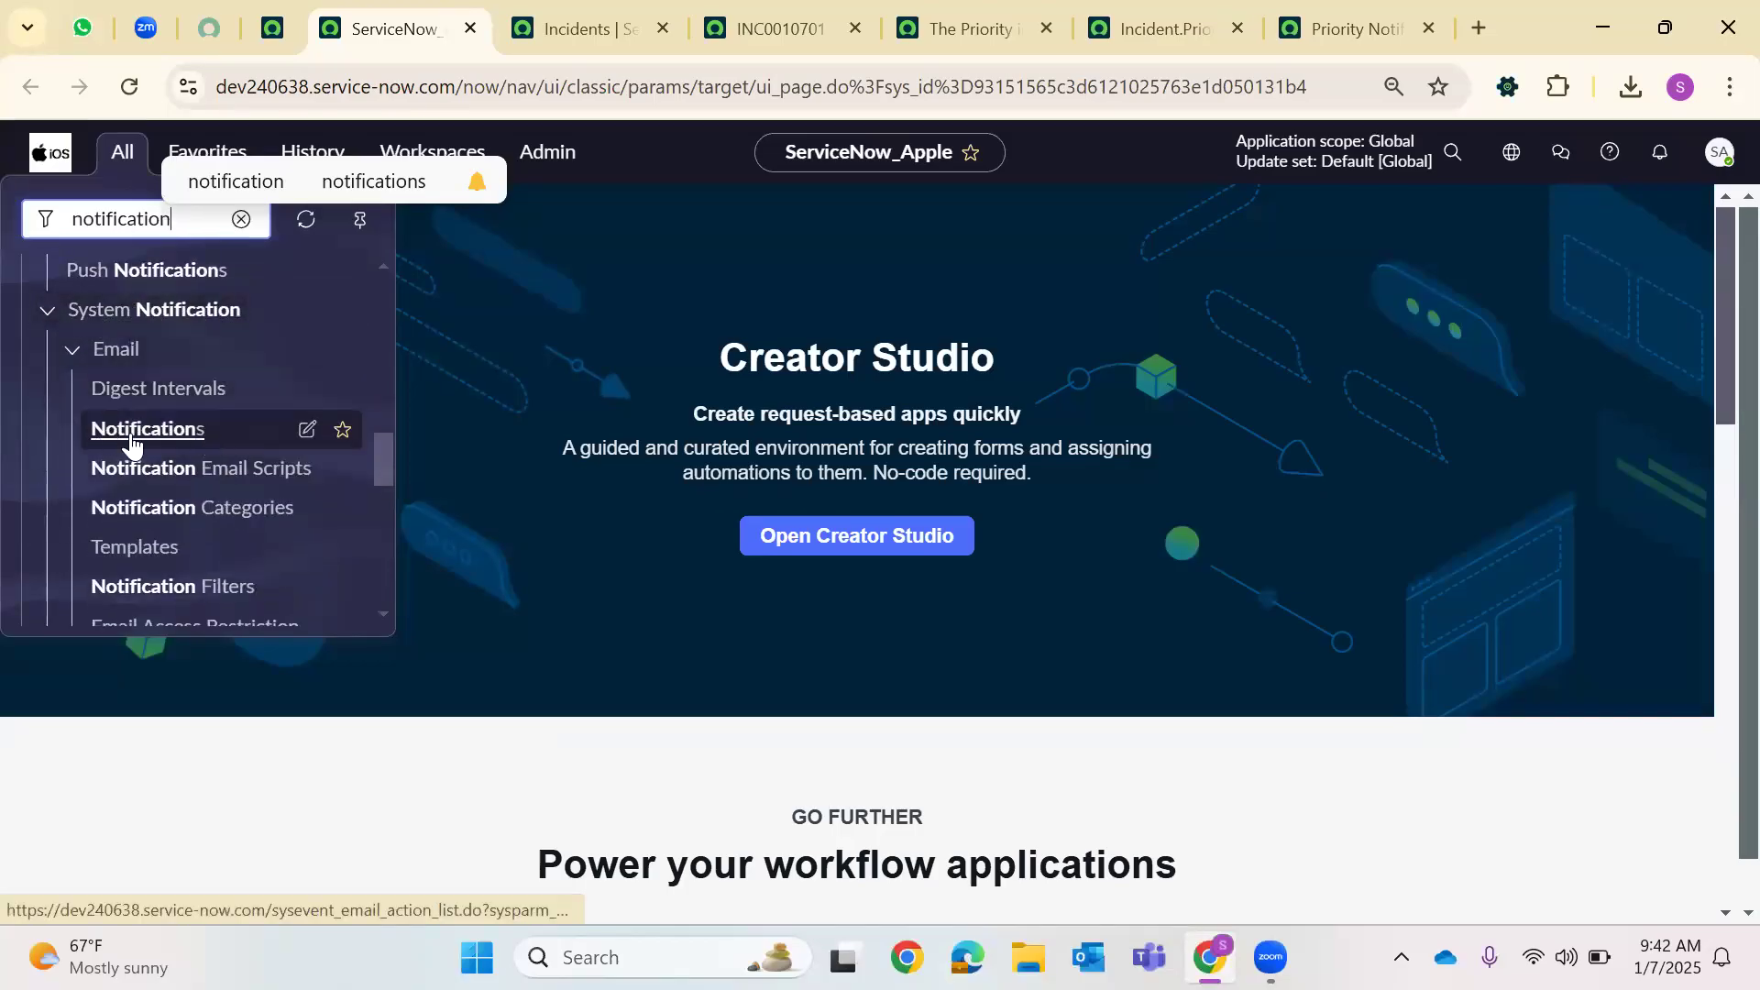
pyautogui.click(345, 430)
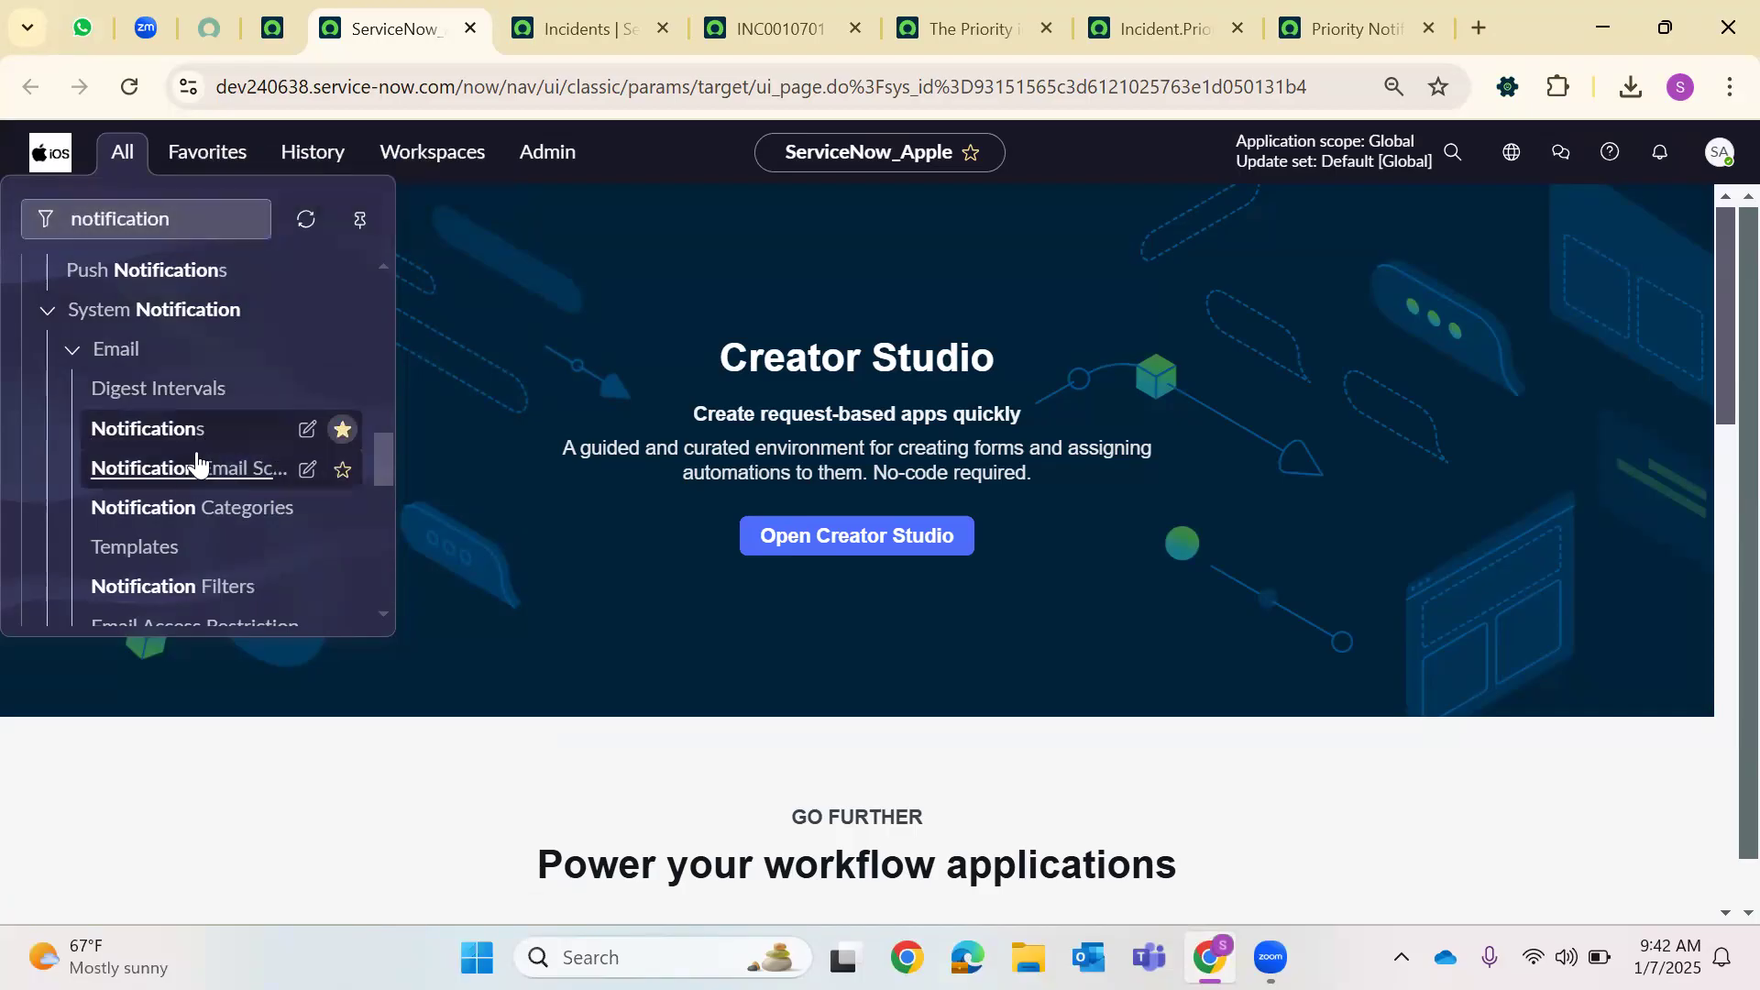
pyautogui.click(672, 553)
# Return to the Priority Notify notification and examine its underlying table name and its Name field
pyautogui.click(1321, 11)
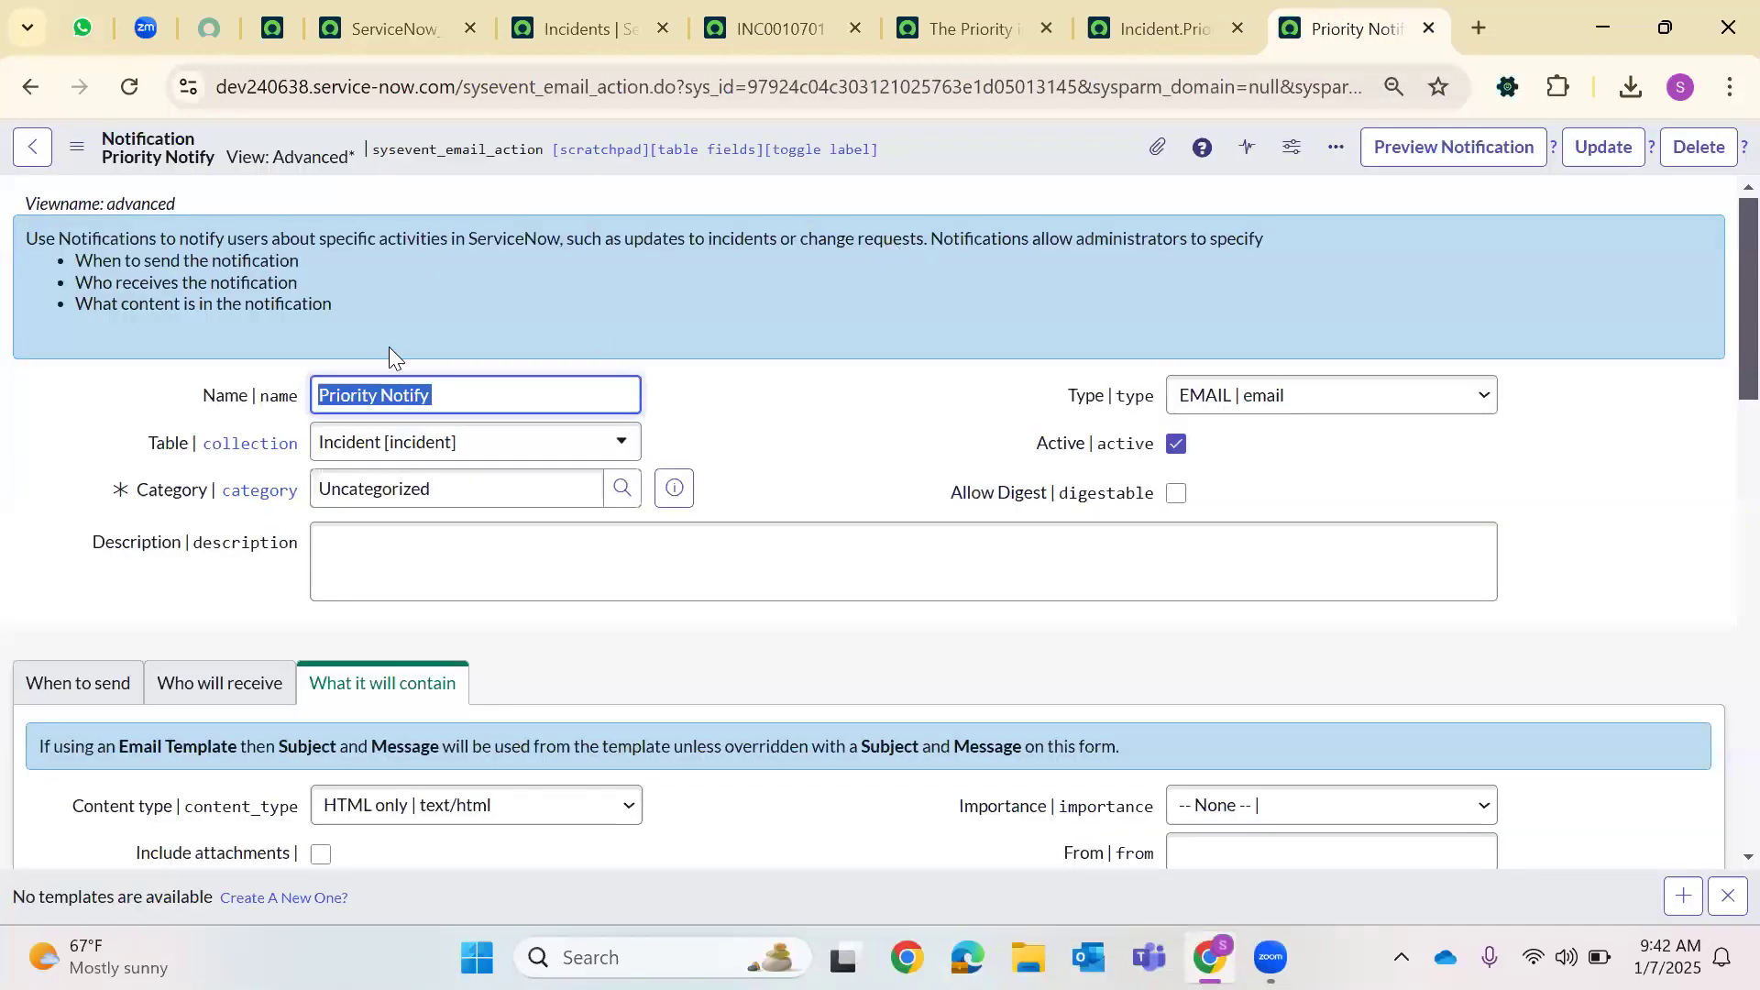
pyautogui.doubleClick(473, 148)
pyautogui.tripleClick(421, 392)
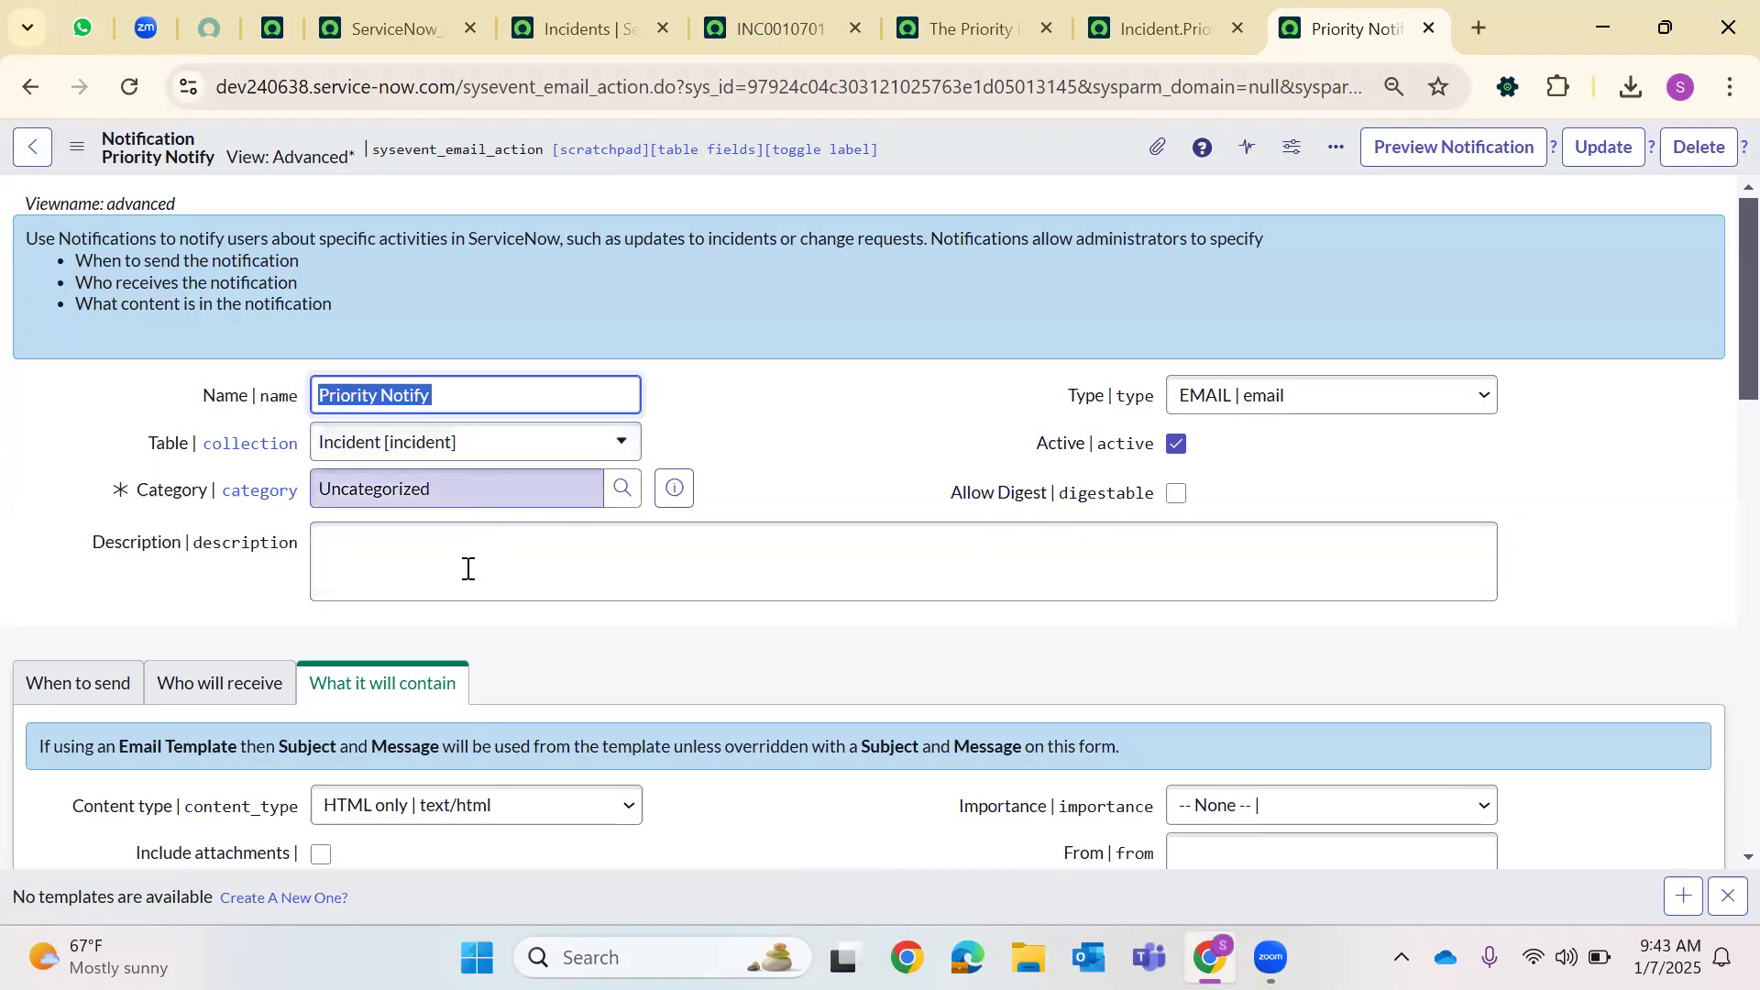
# Set the notification's description to "The Notification as to be triggered to Caller and Assigned to User when ever the priority values changes."
pyautogui.click(349, 554)
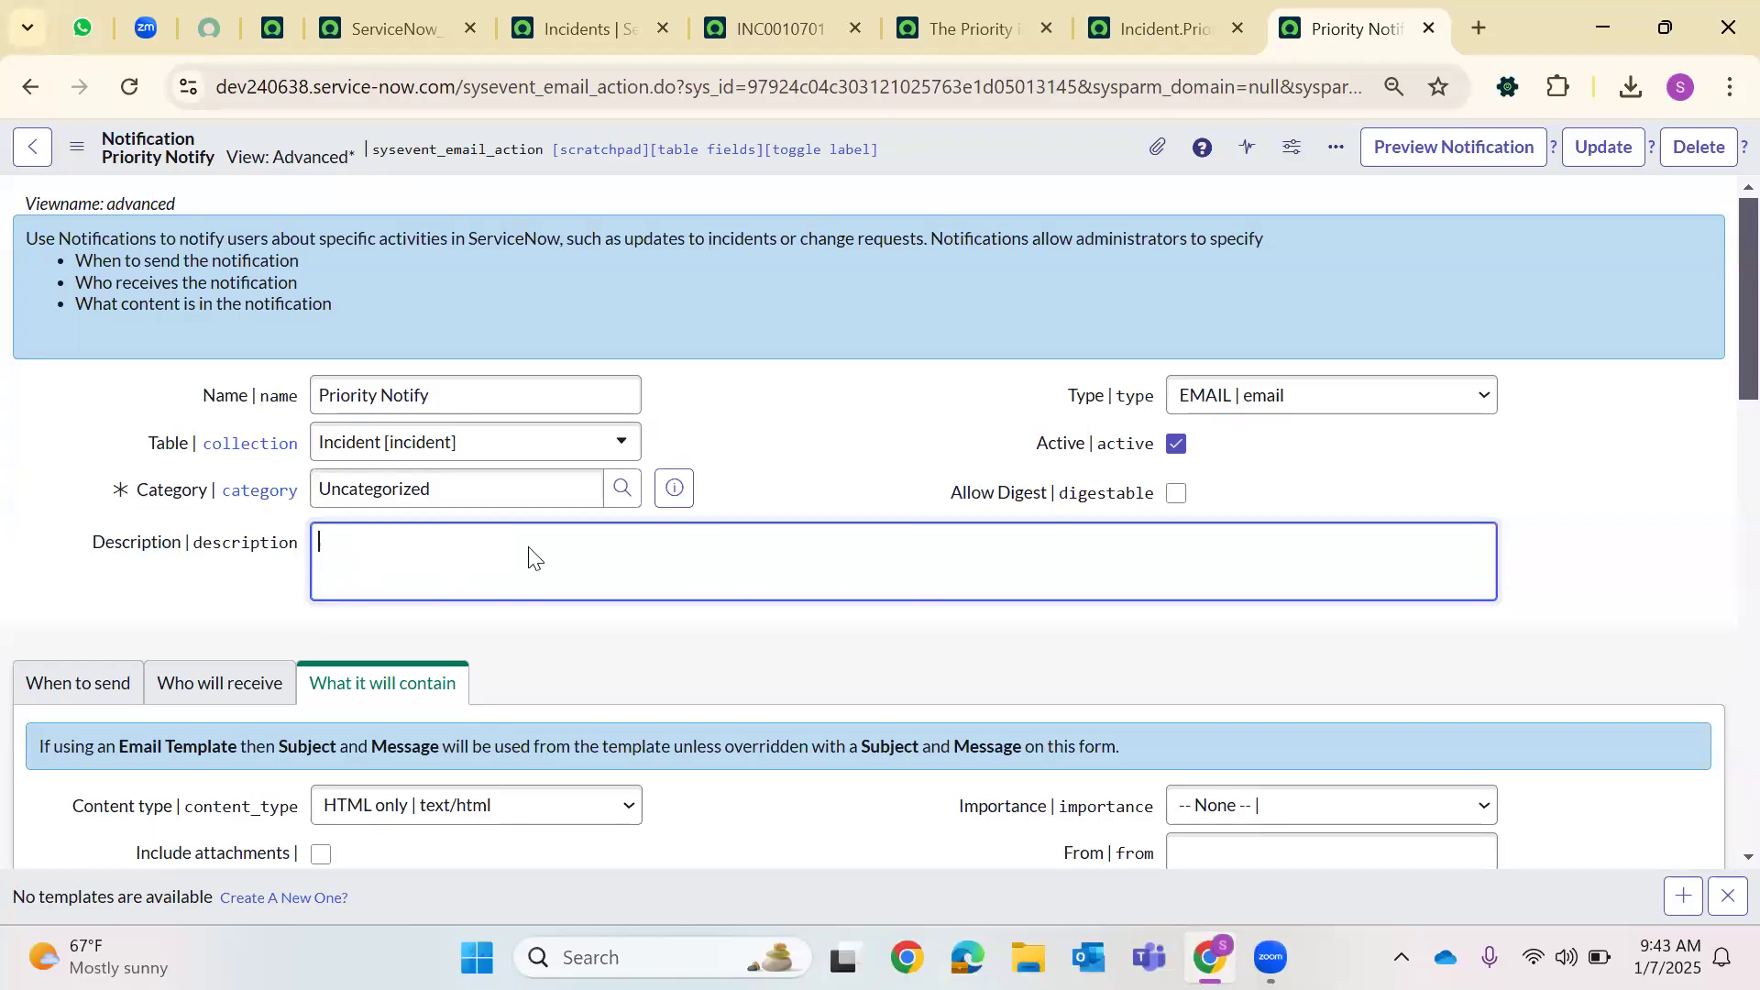
pyautogui.scroll(-1, 554, 499)
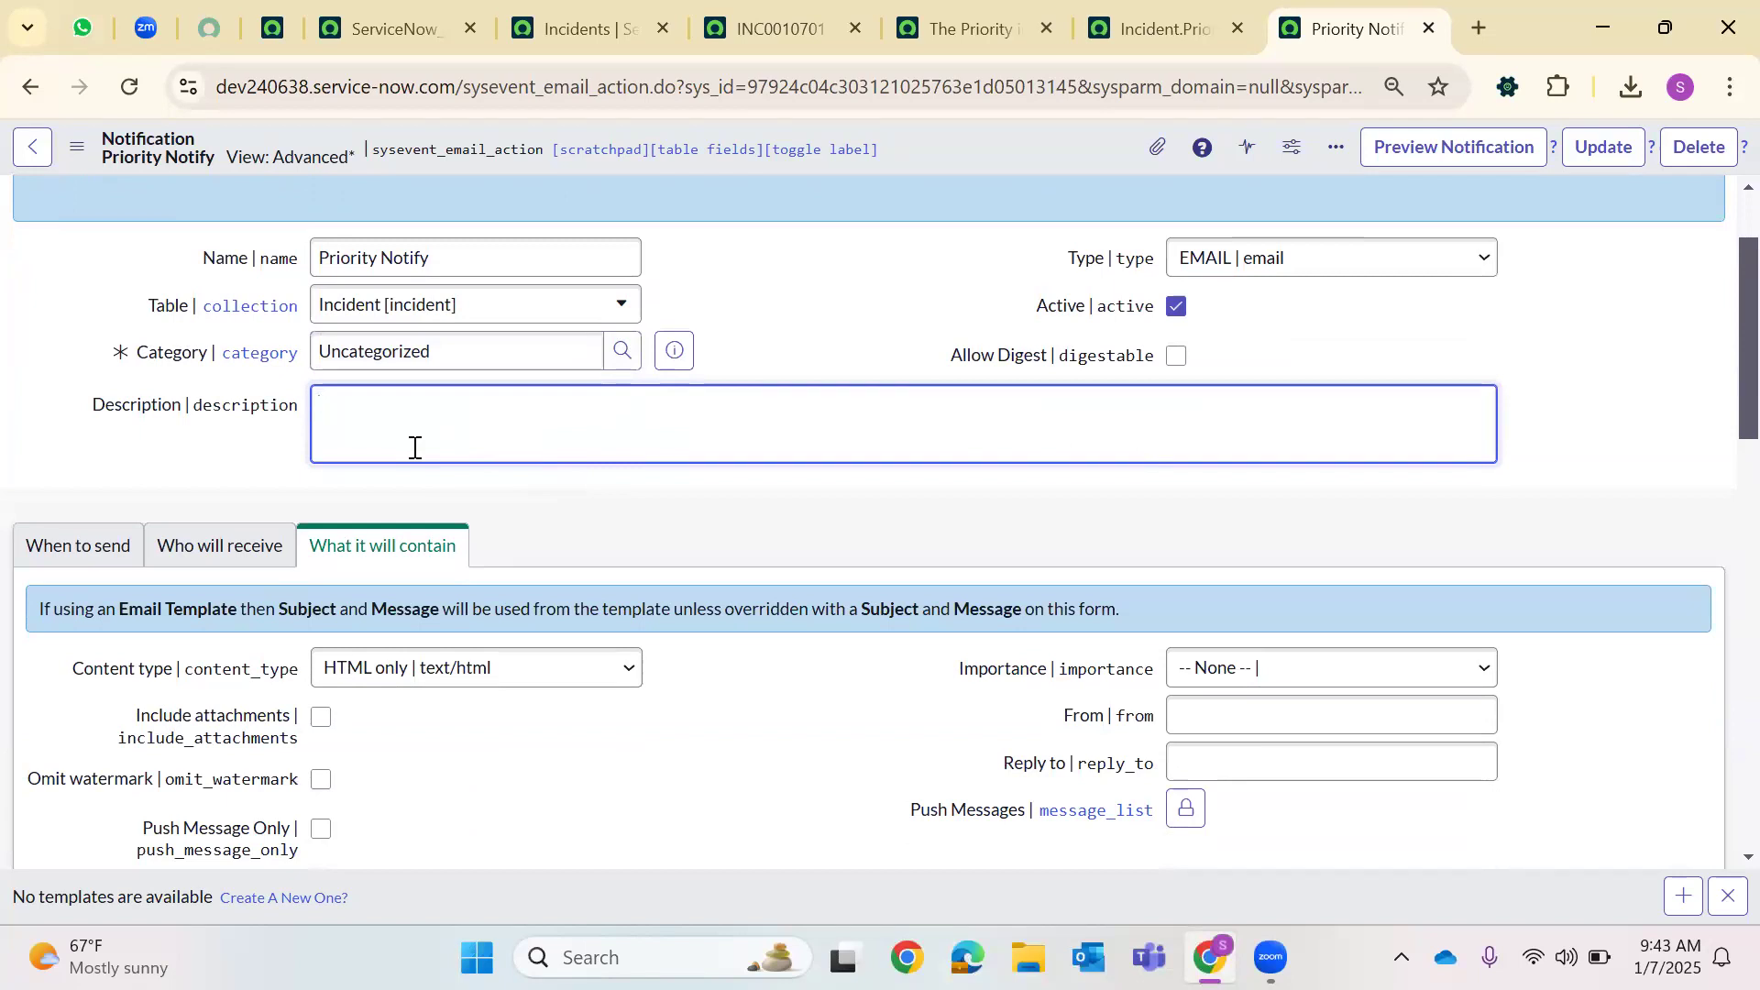
pyautogui.write('T=')
pyautogui.press('BackSpace')
pyautogui.press('BackSpace')
pyautogui.write('Th')
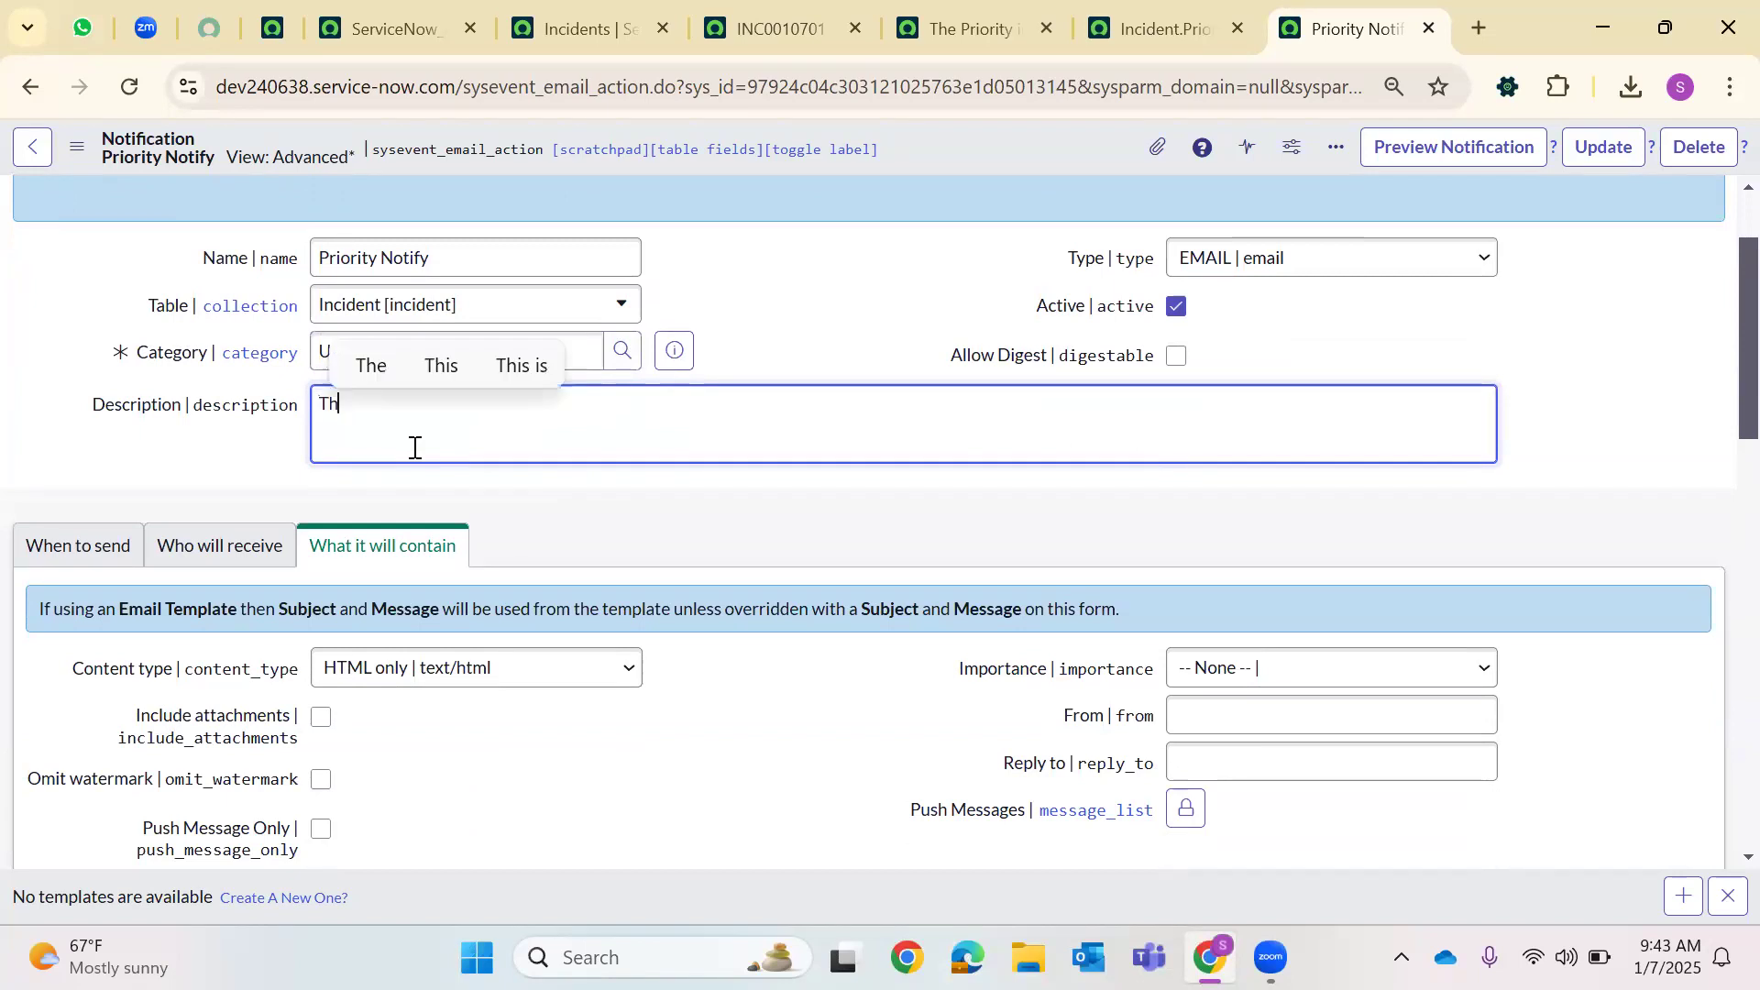
pyautogui.write('e Notificati')
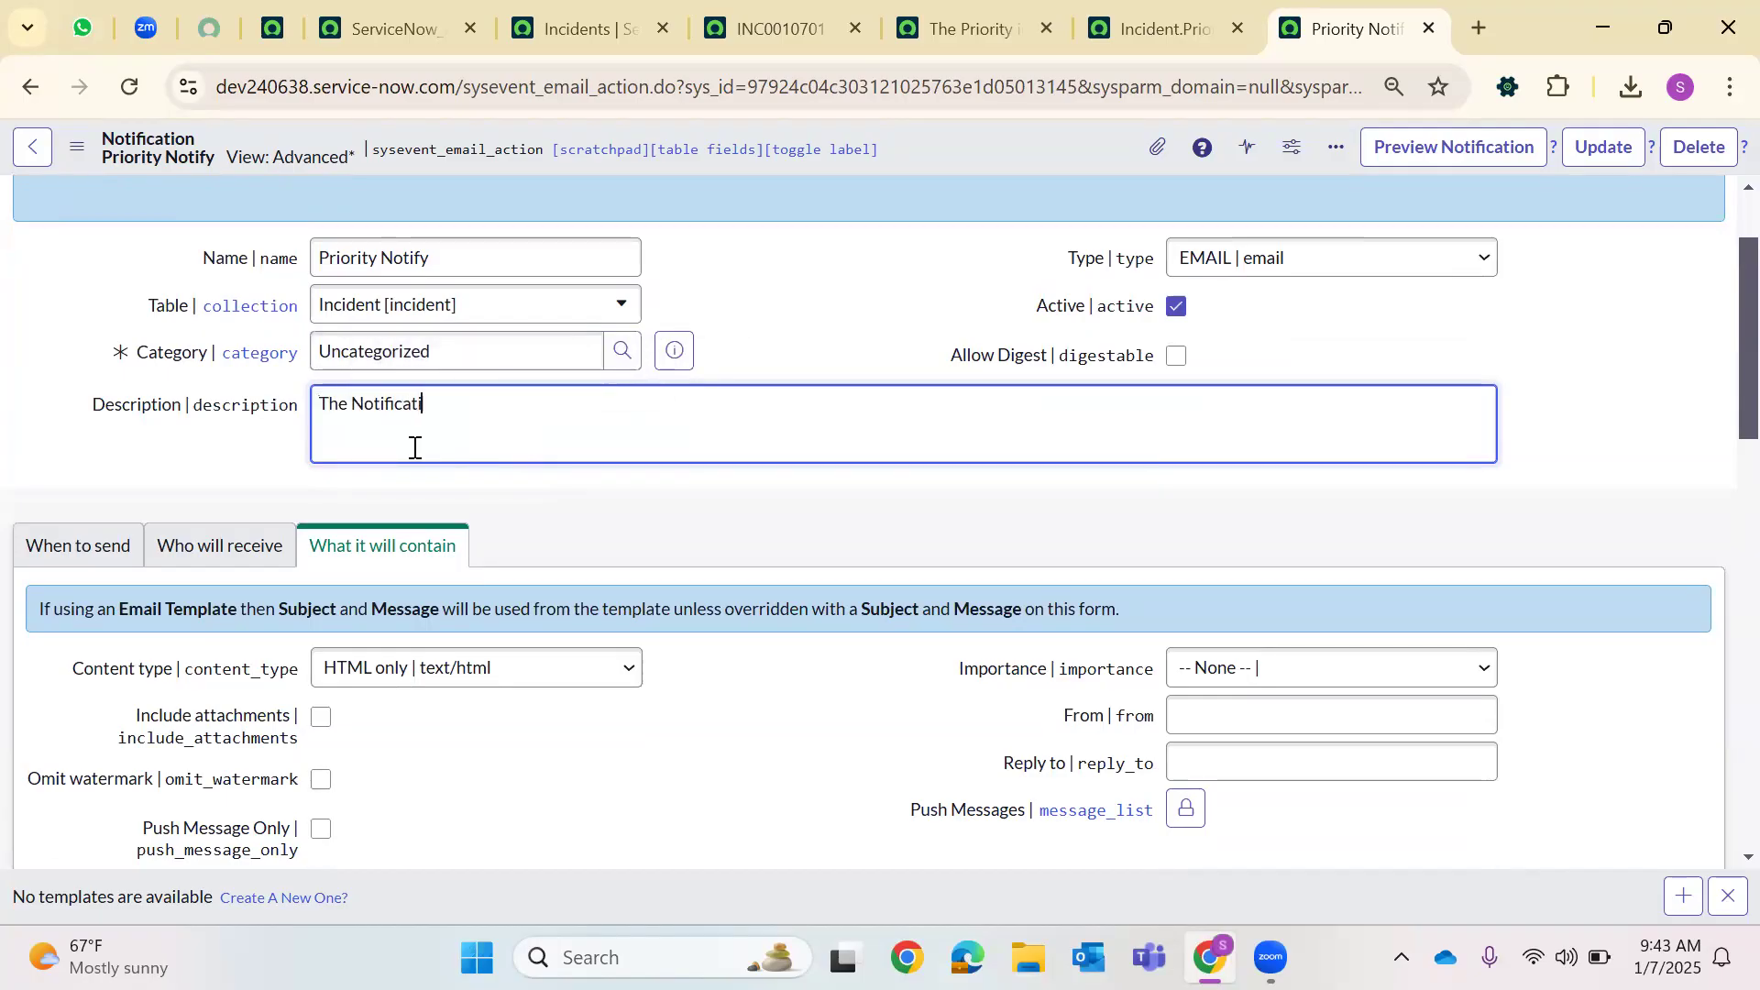
pyautogui.write('on as to be ')
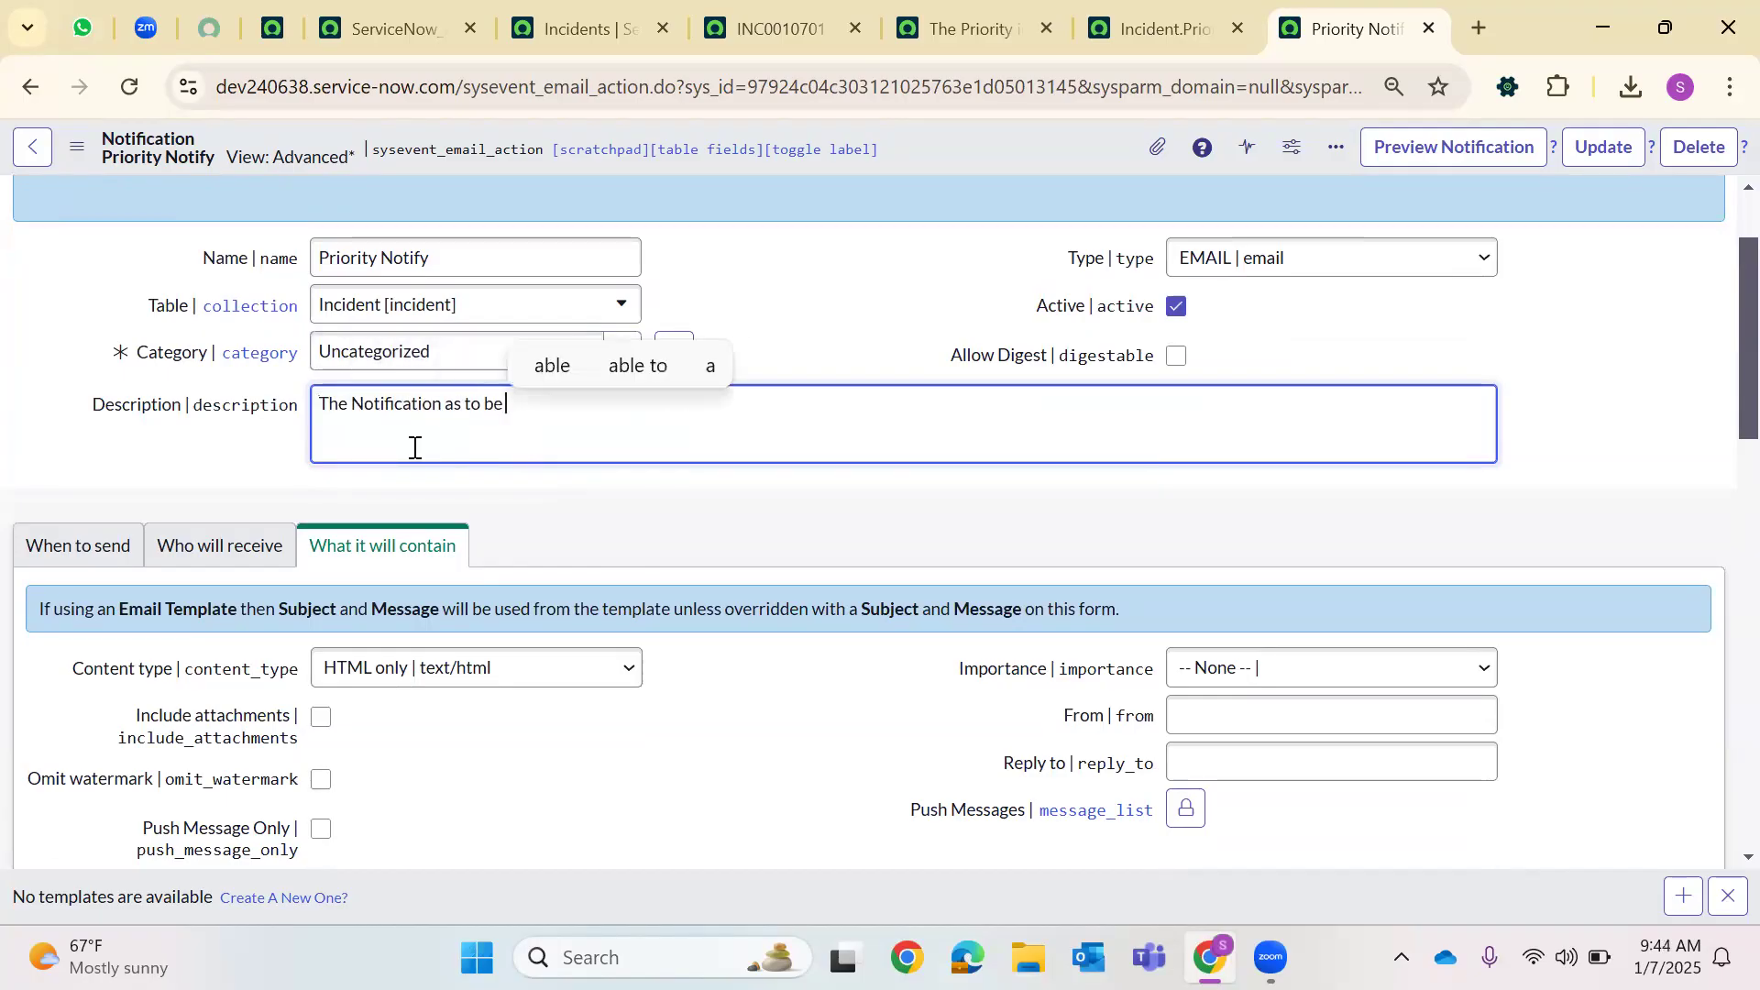
pyautogui.write('triggered')
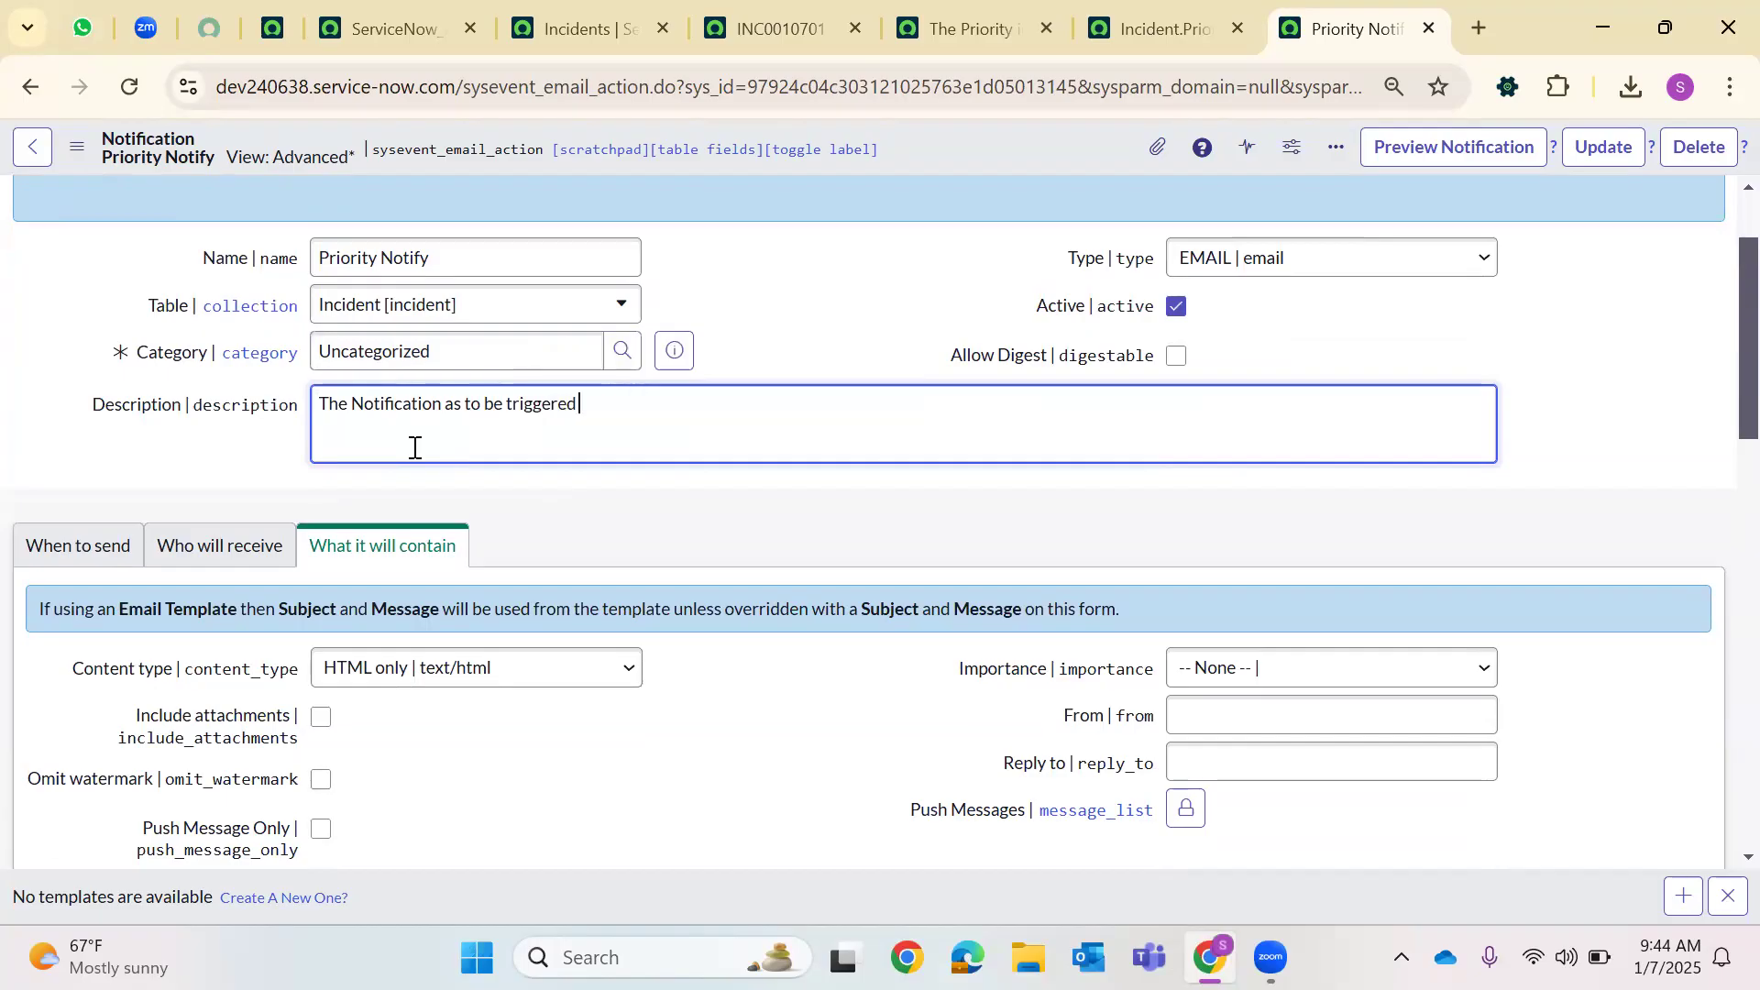
pyautogui.write(' to Calle')
pyautogui.write('r and')
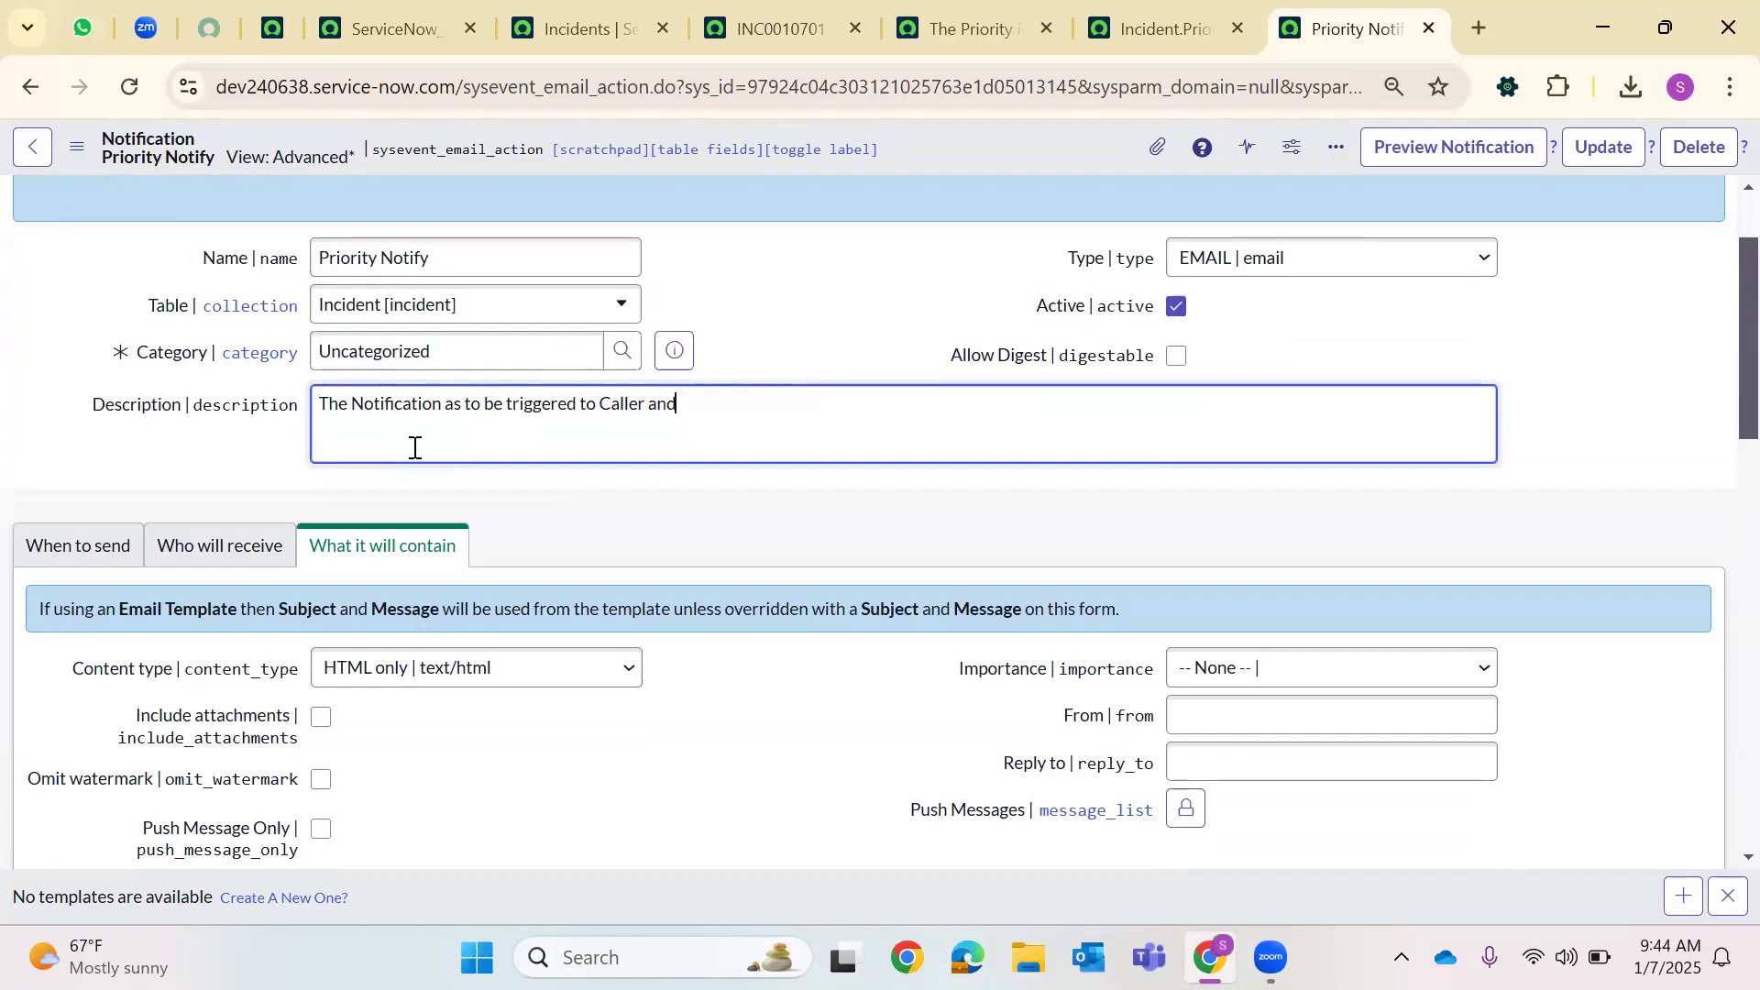
pyautogui.write(' Assigned to User when ')
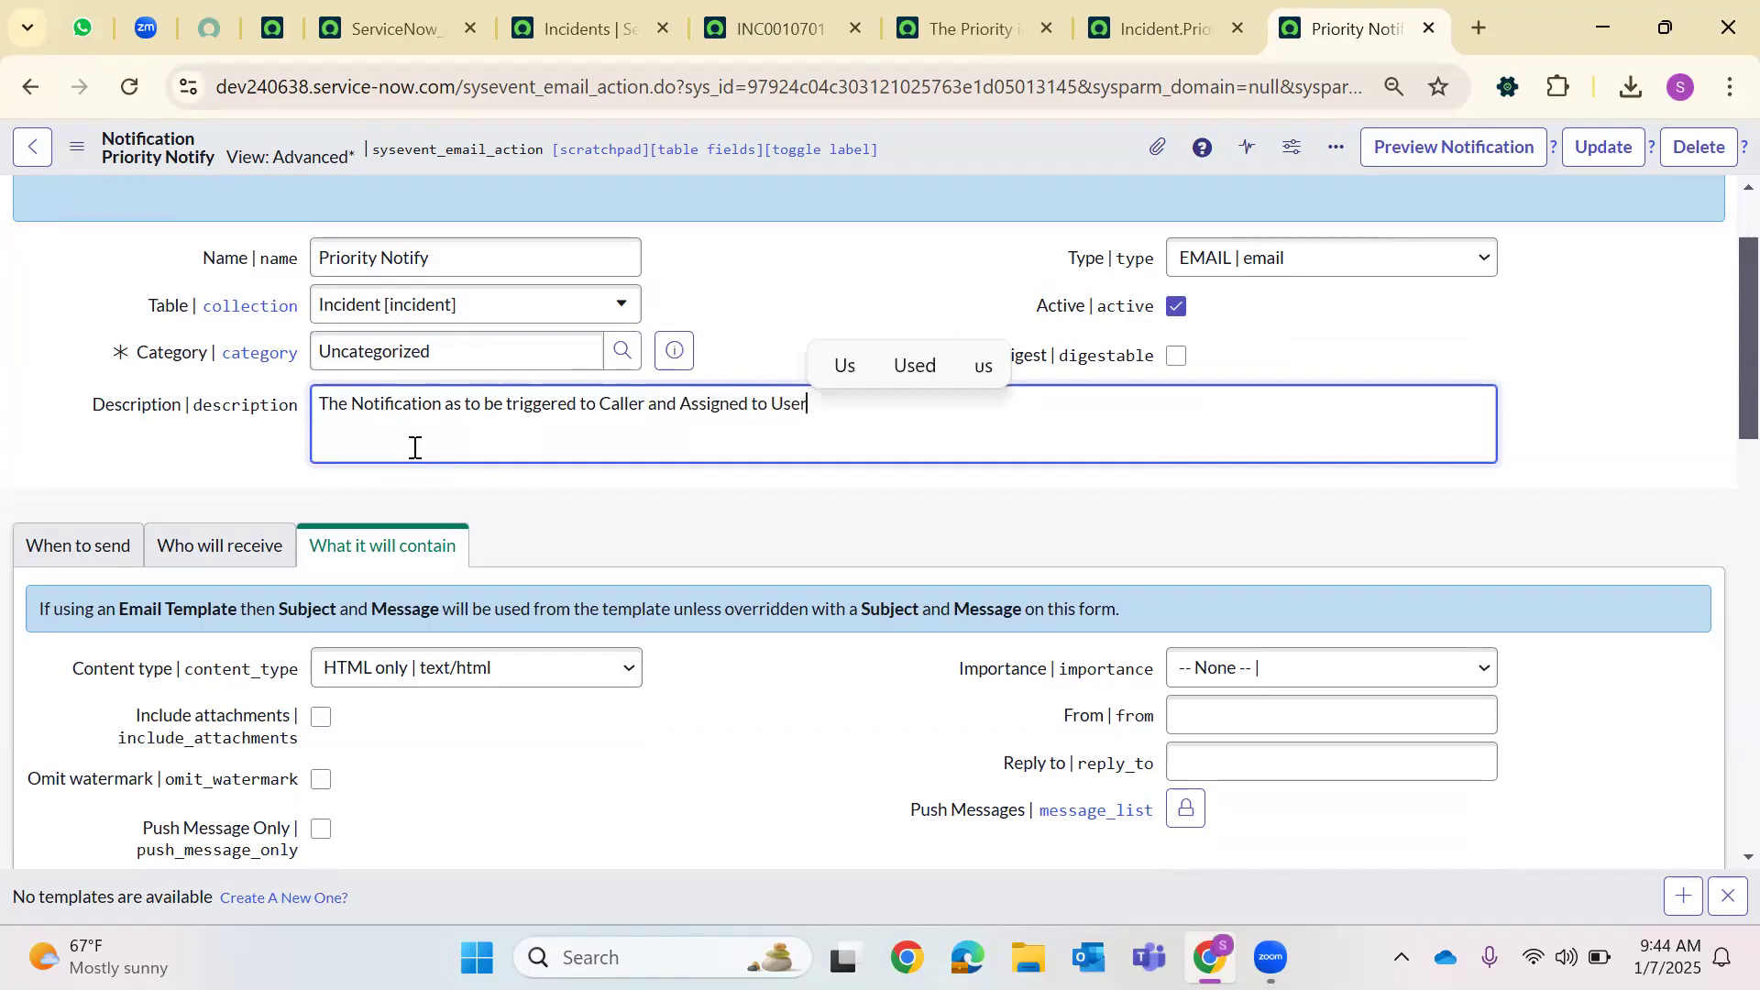
pyautogui.write('ever the priorit')
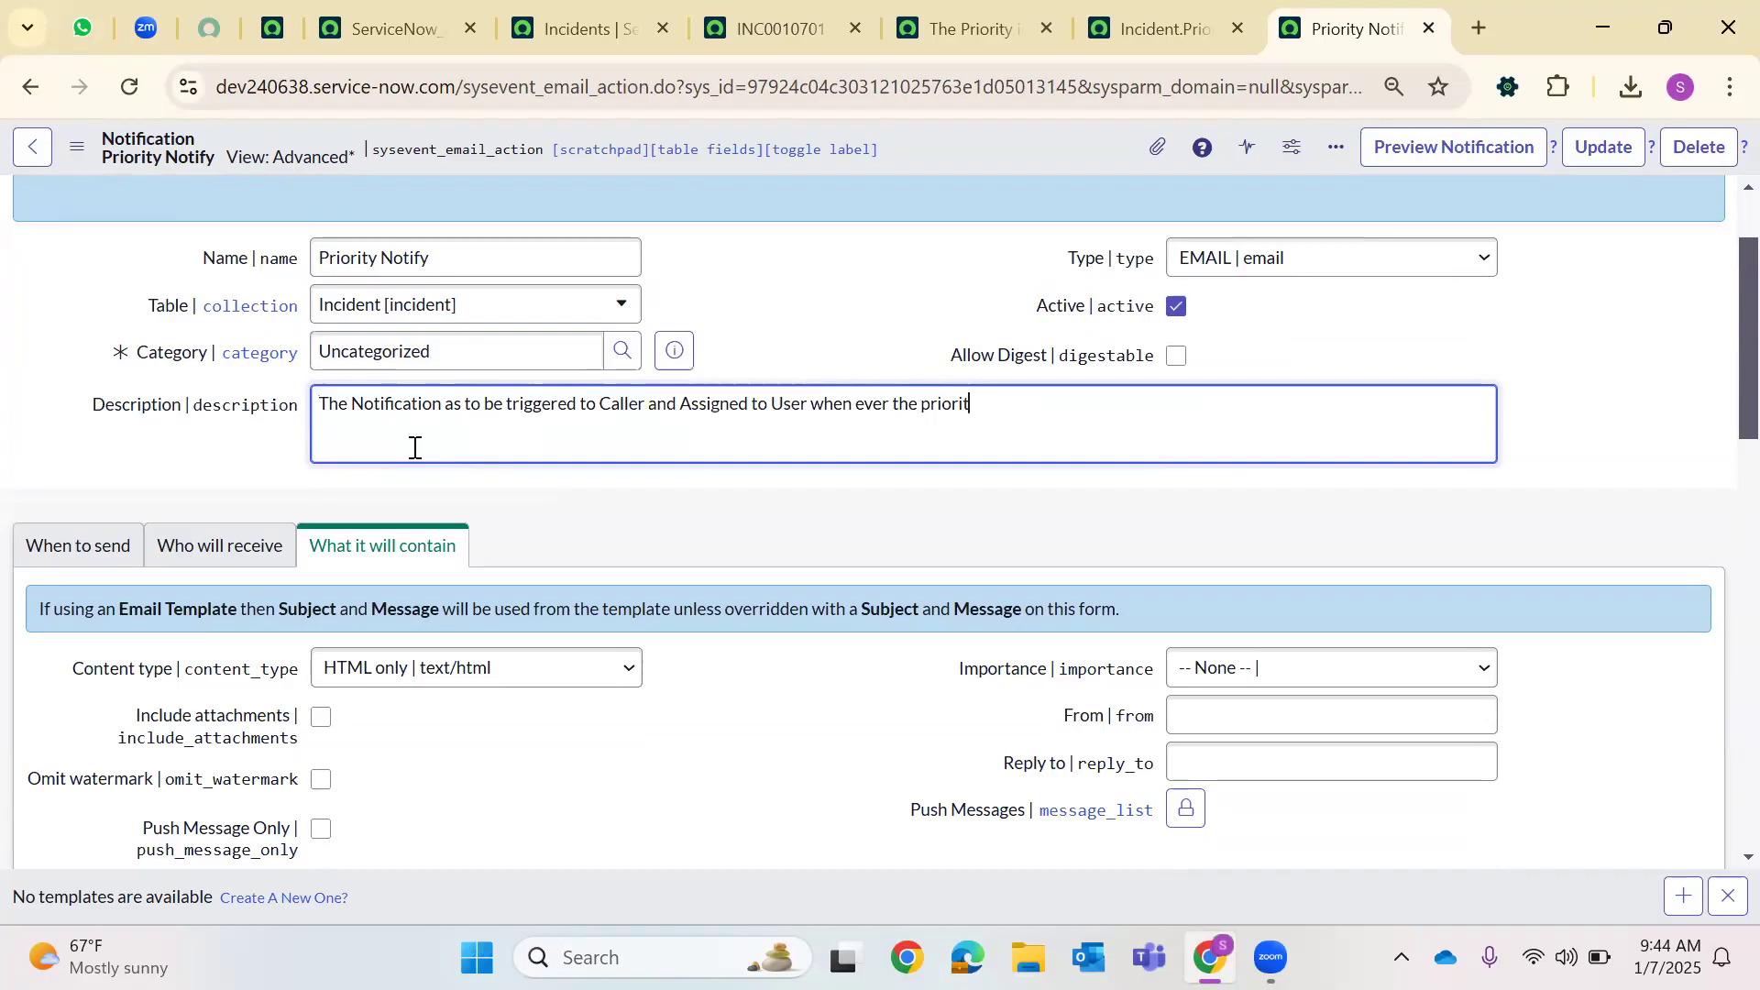
pyautogui.write('y values changes.')
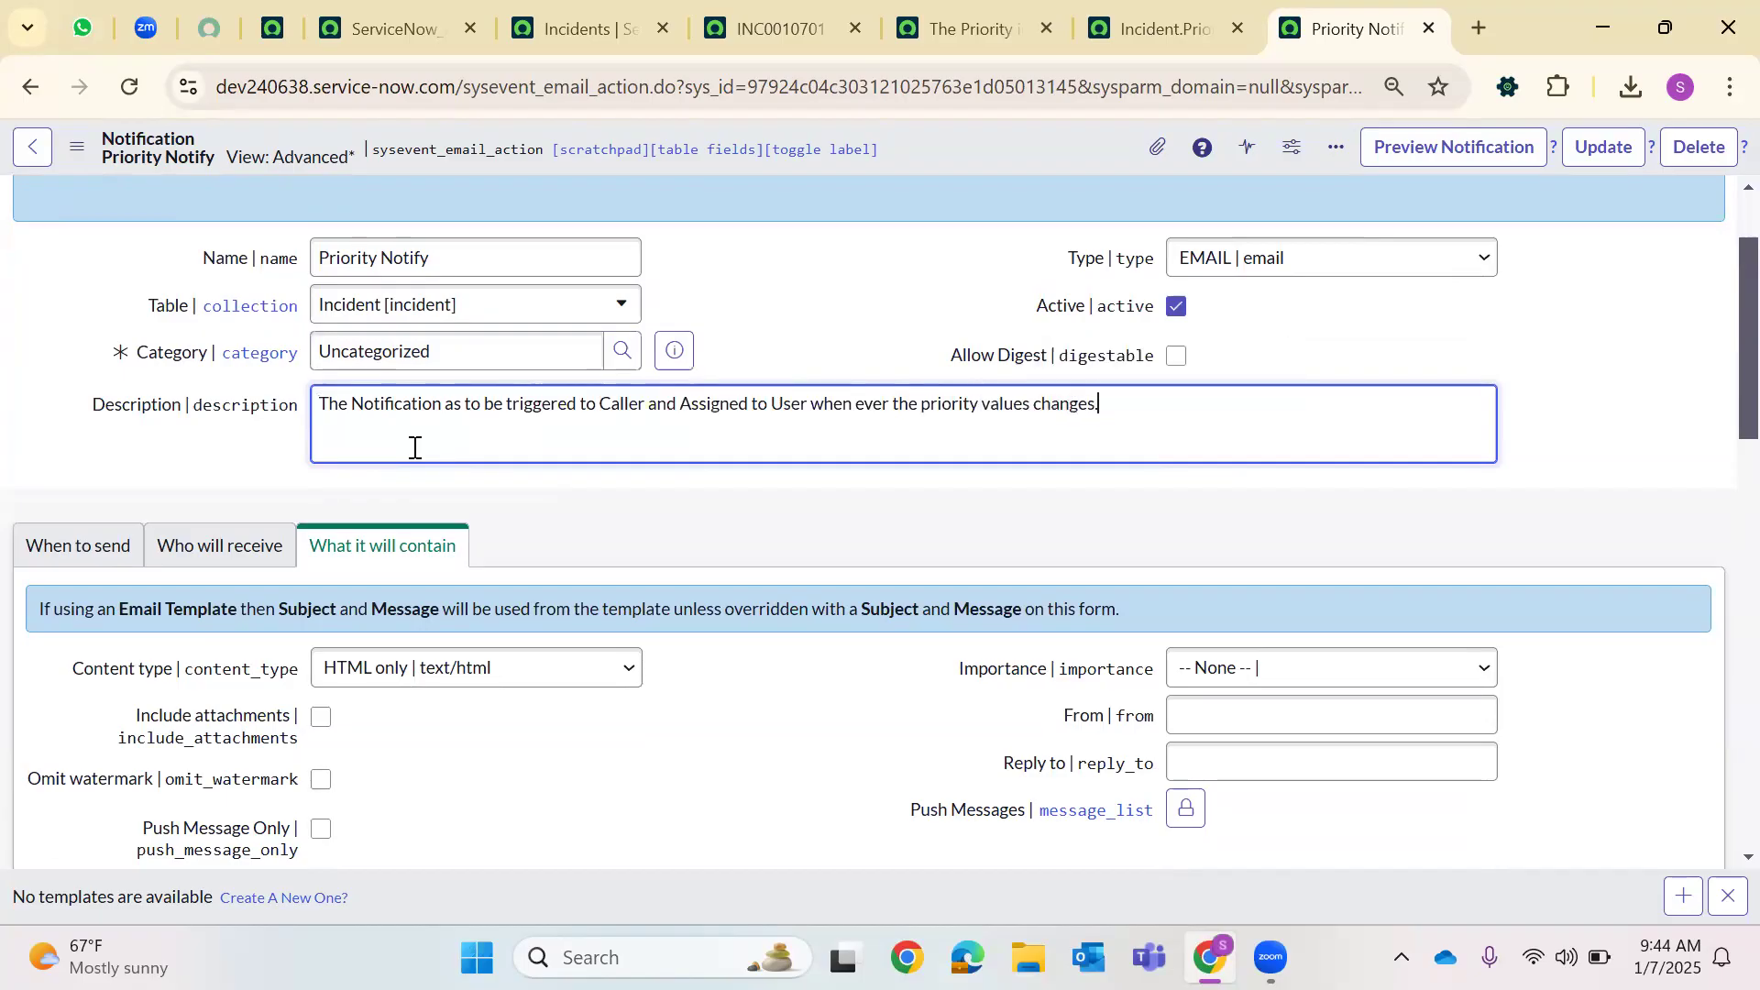
# Check the entered description text and save the Priority Notify record, staying on its form
pyautogui.hotkey('ctrl', 'a')
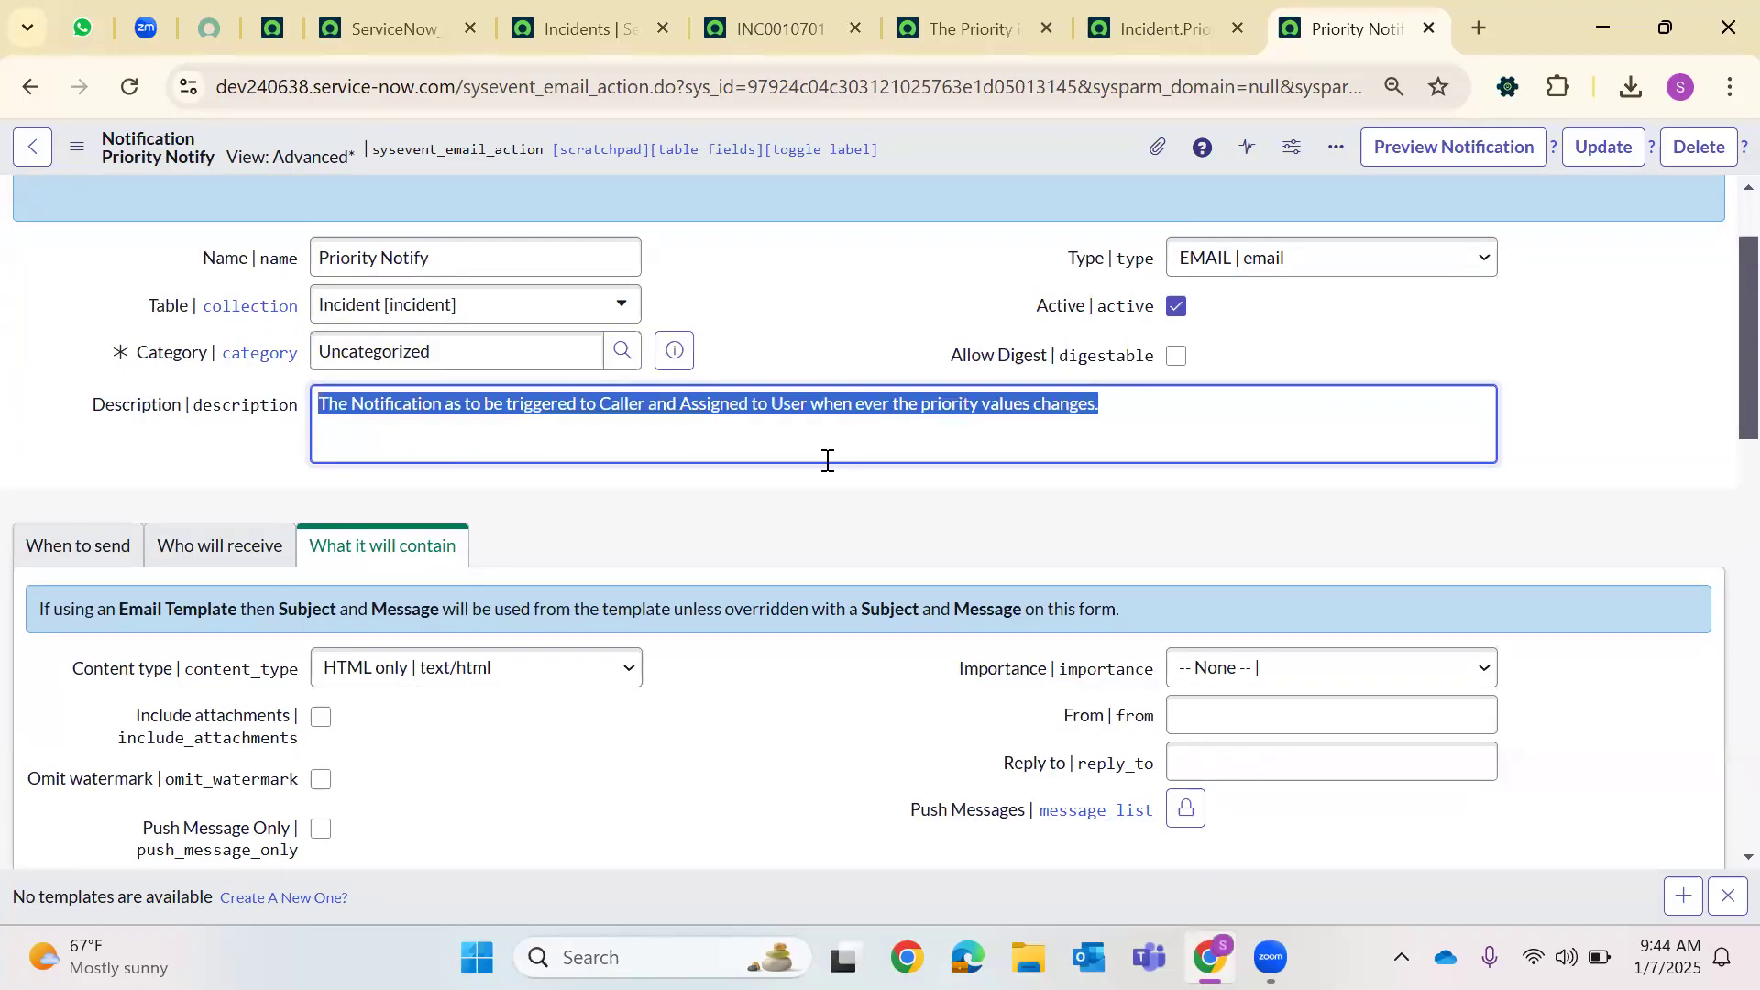
pyautogui.click(822, 404)
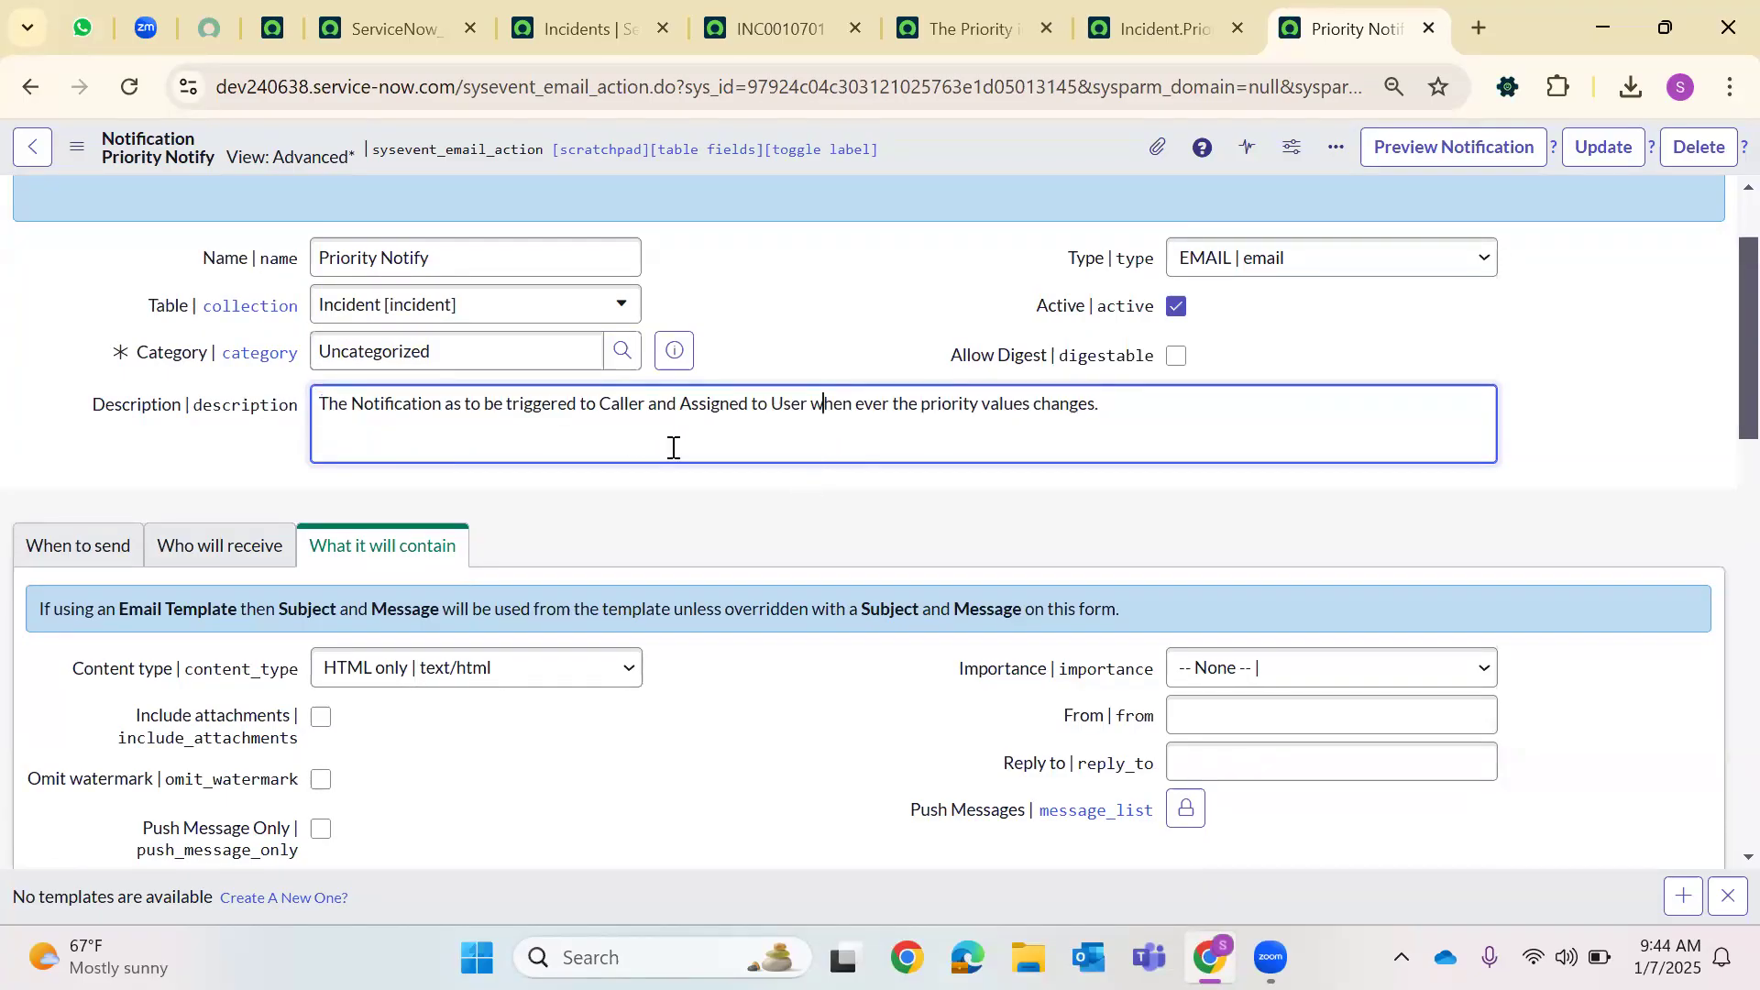
pyautogui.rightClick(1027, 155)
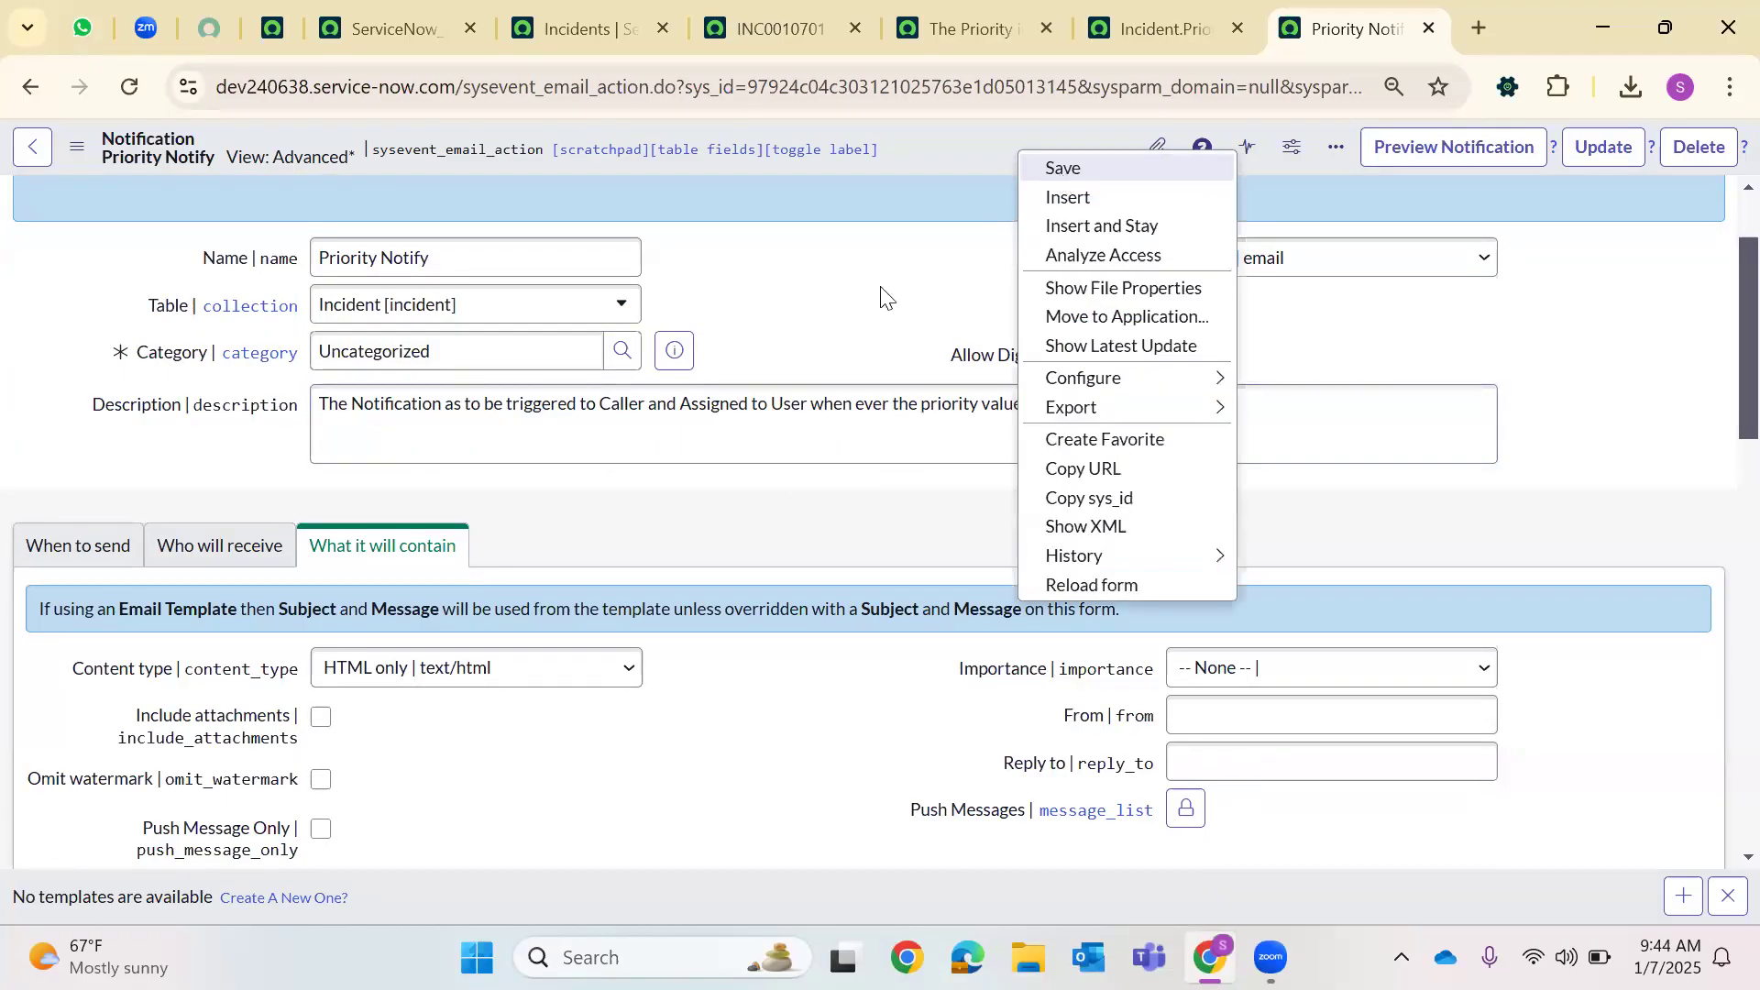
pyautogui.click(1123, 199)
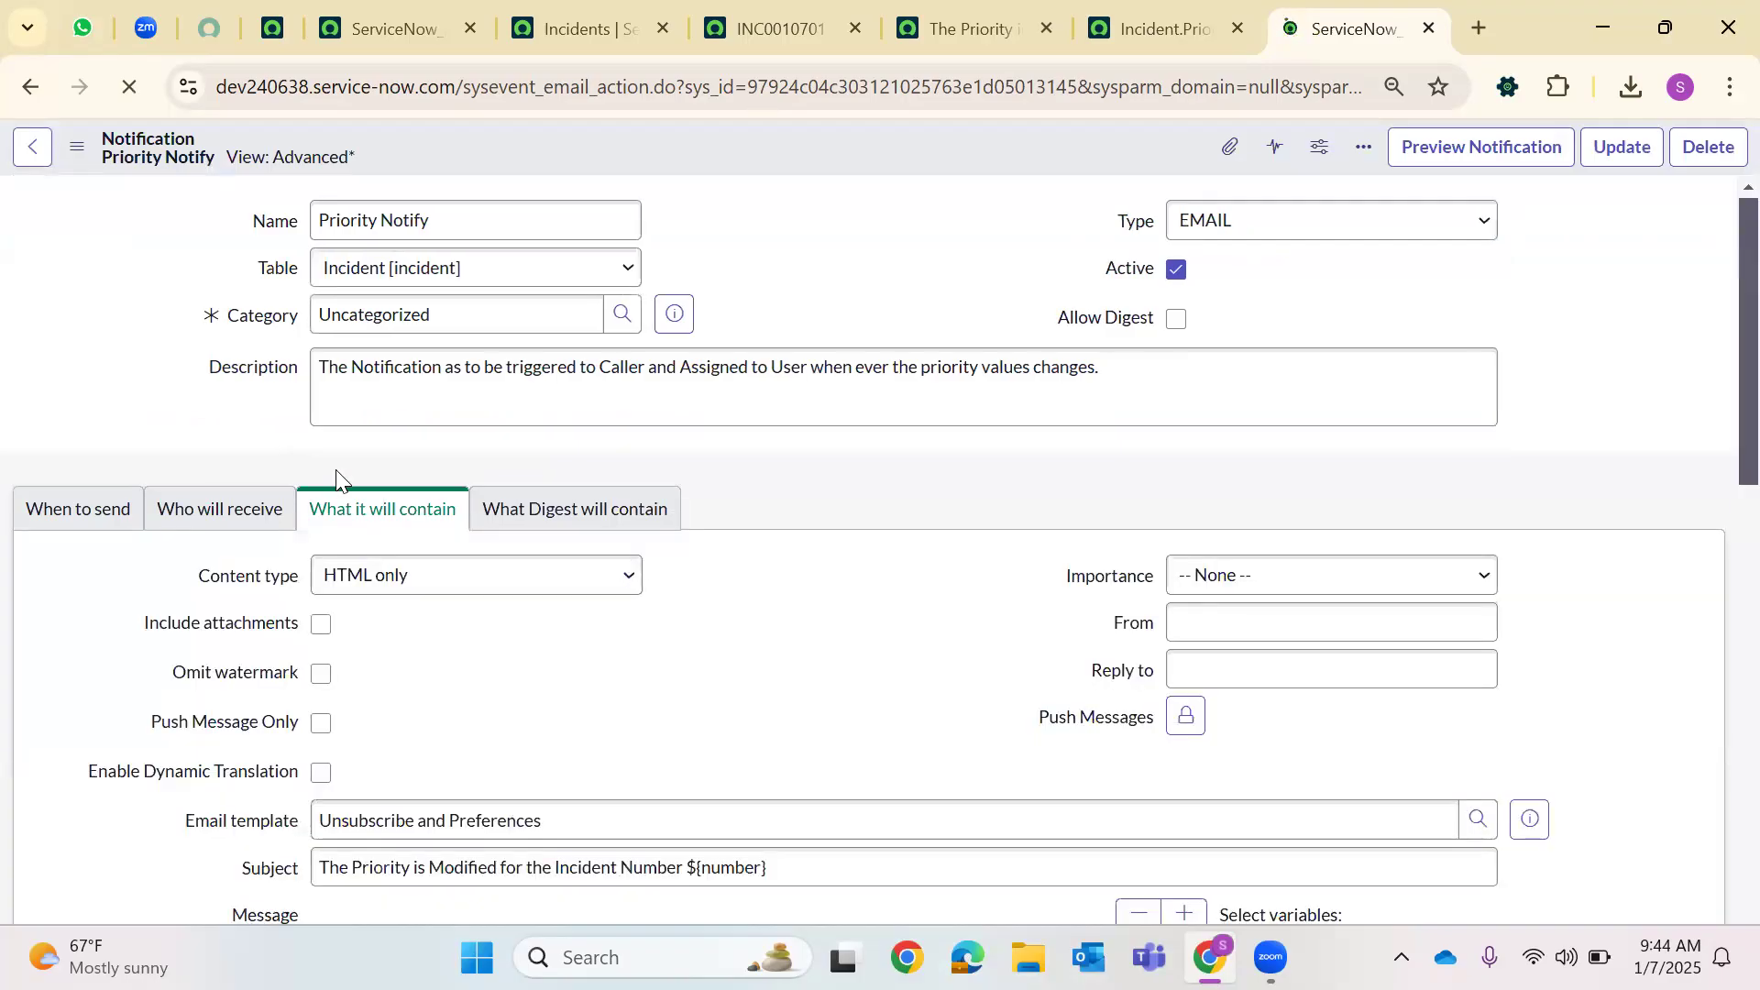
# Examine the notification's When to send settings, including the send trigger, event name, conditions and the explanation of Weight
pyautogui.click(78, 675)
pyautogui.scroll(-4, 562, 596)
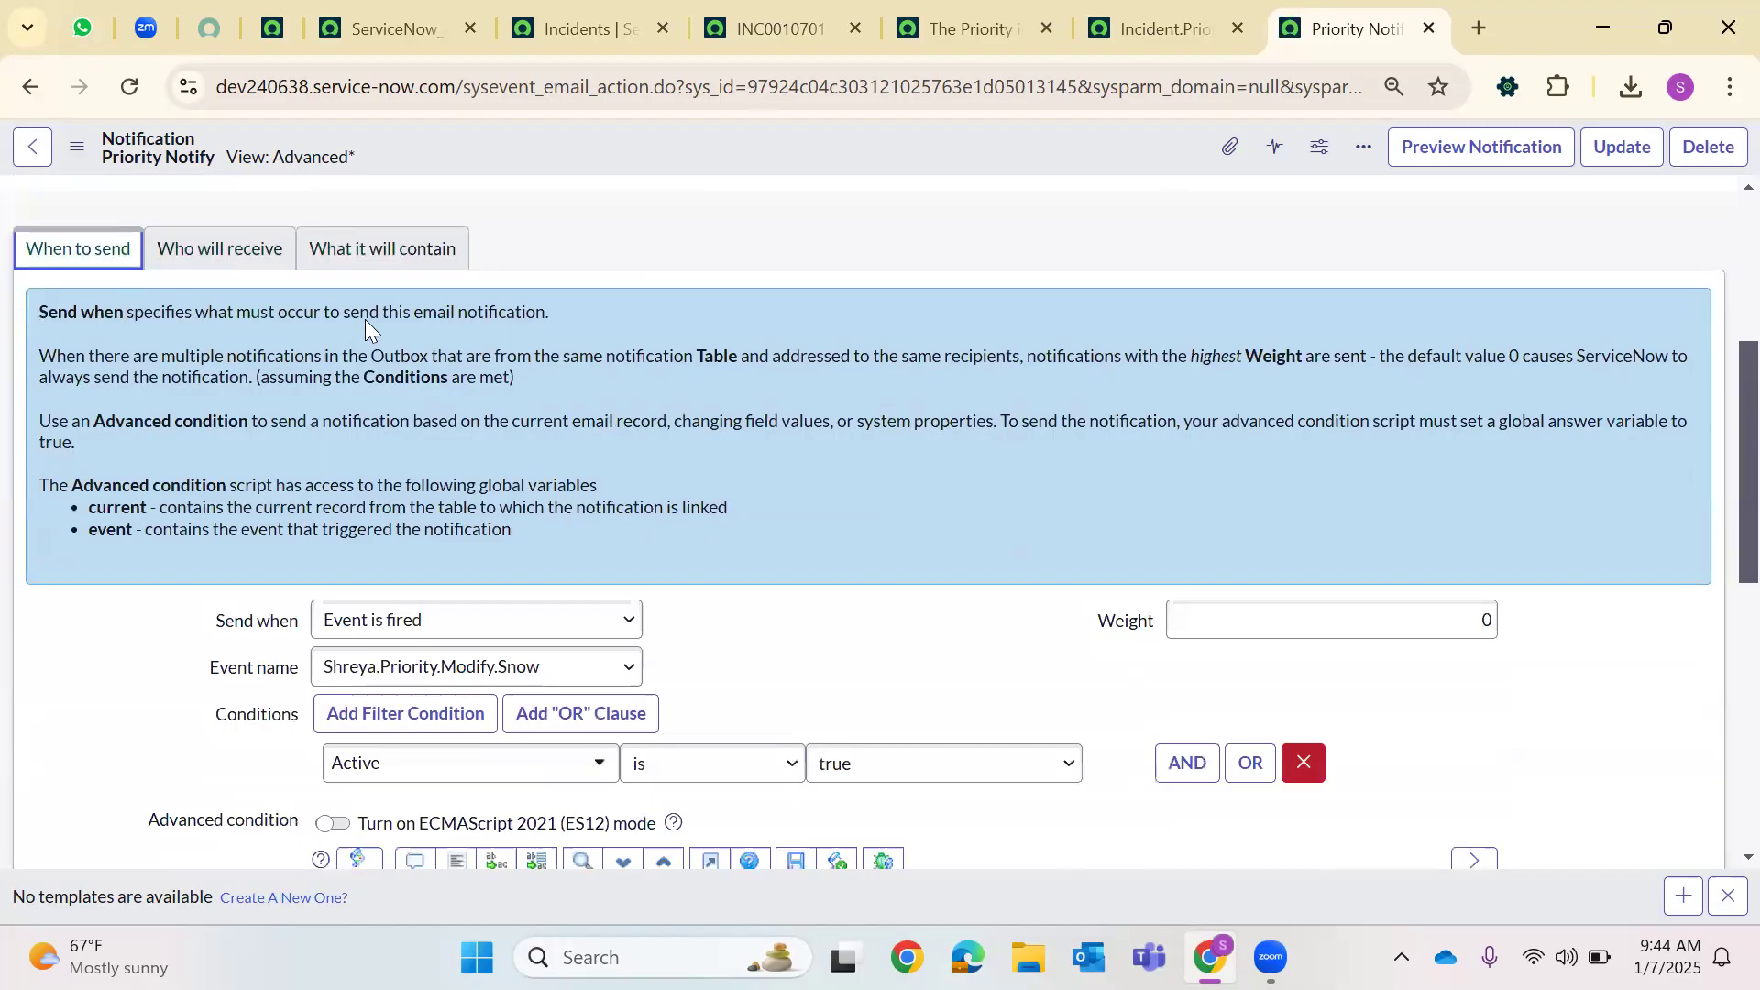
pyautogui.scroll(5, 173, 404)
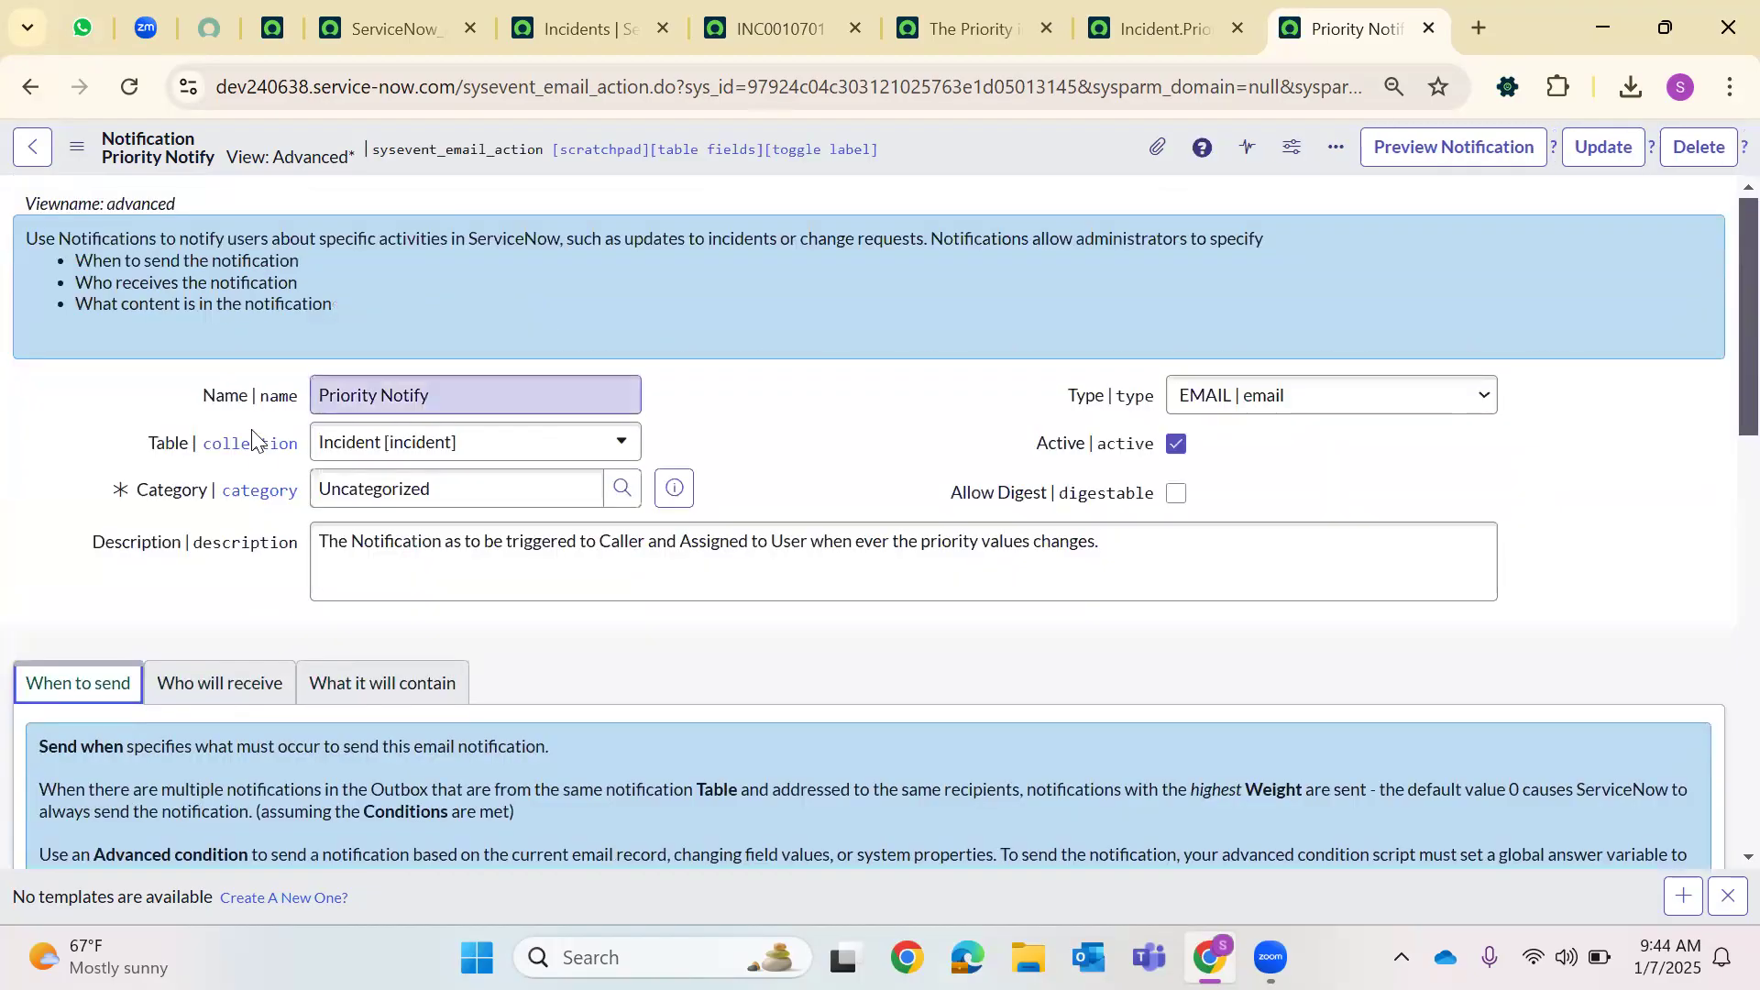
pyautogui.scroll(-4, 126, 413)
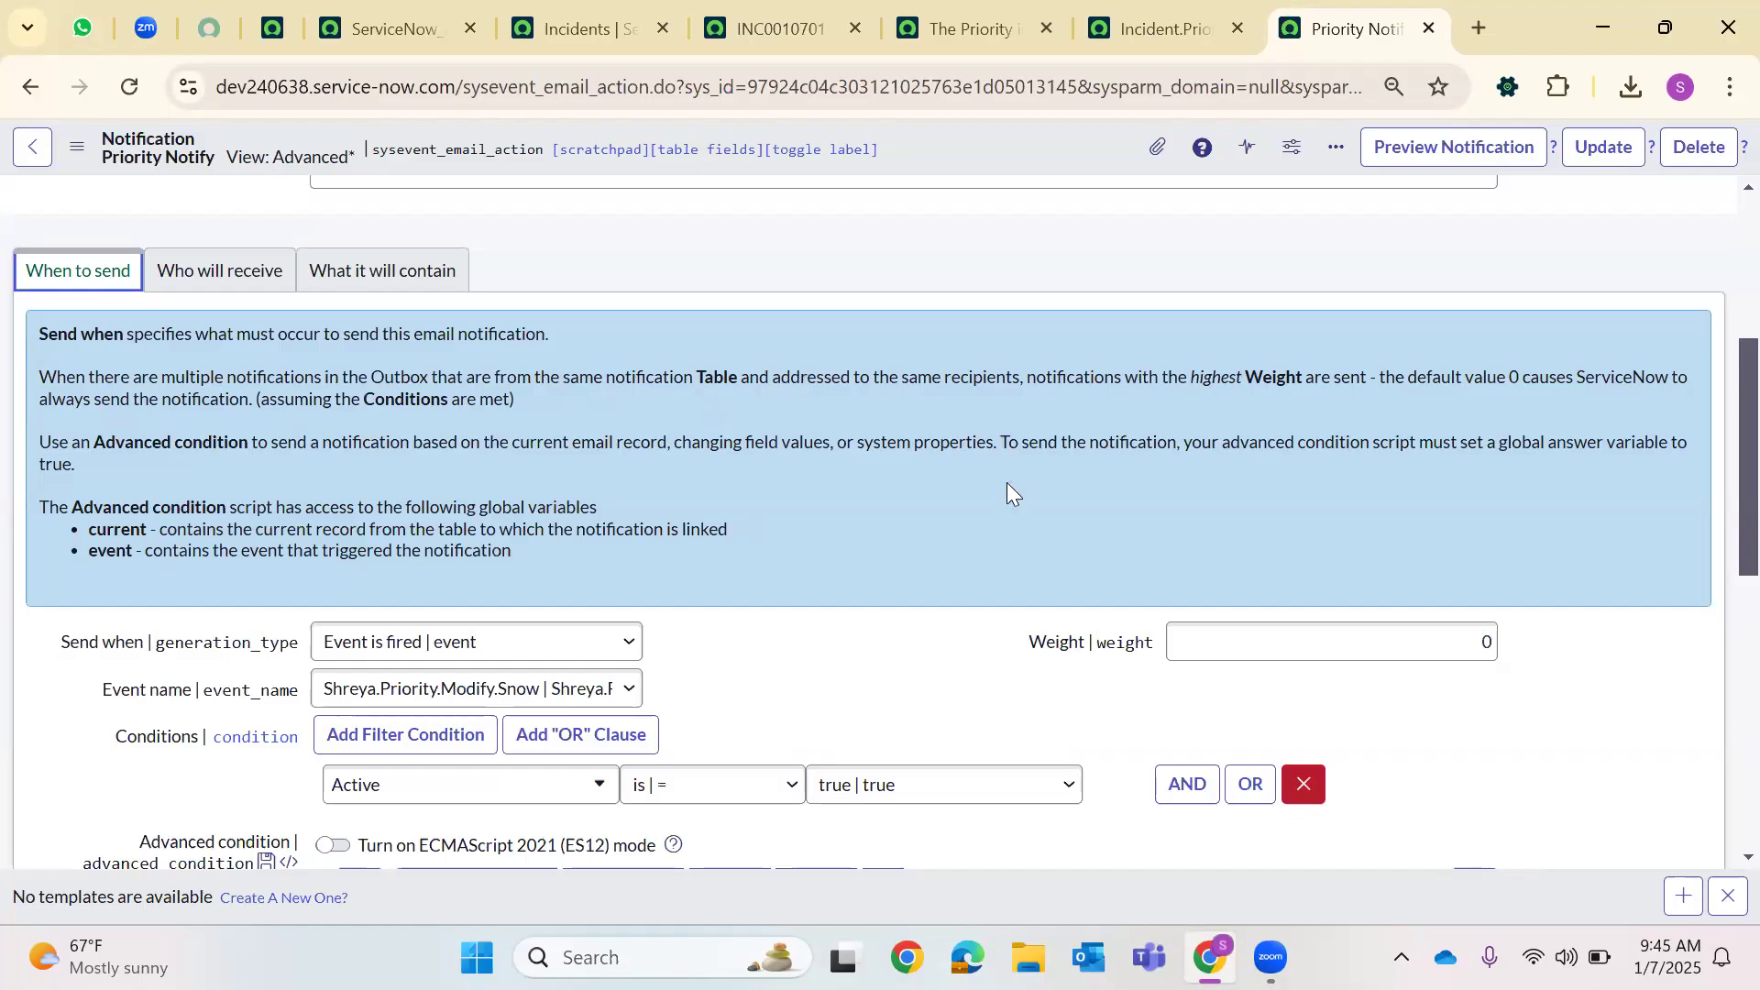
pyautogui.scroll(5, 1098, 501)
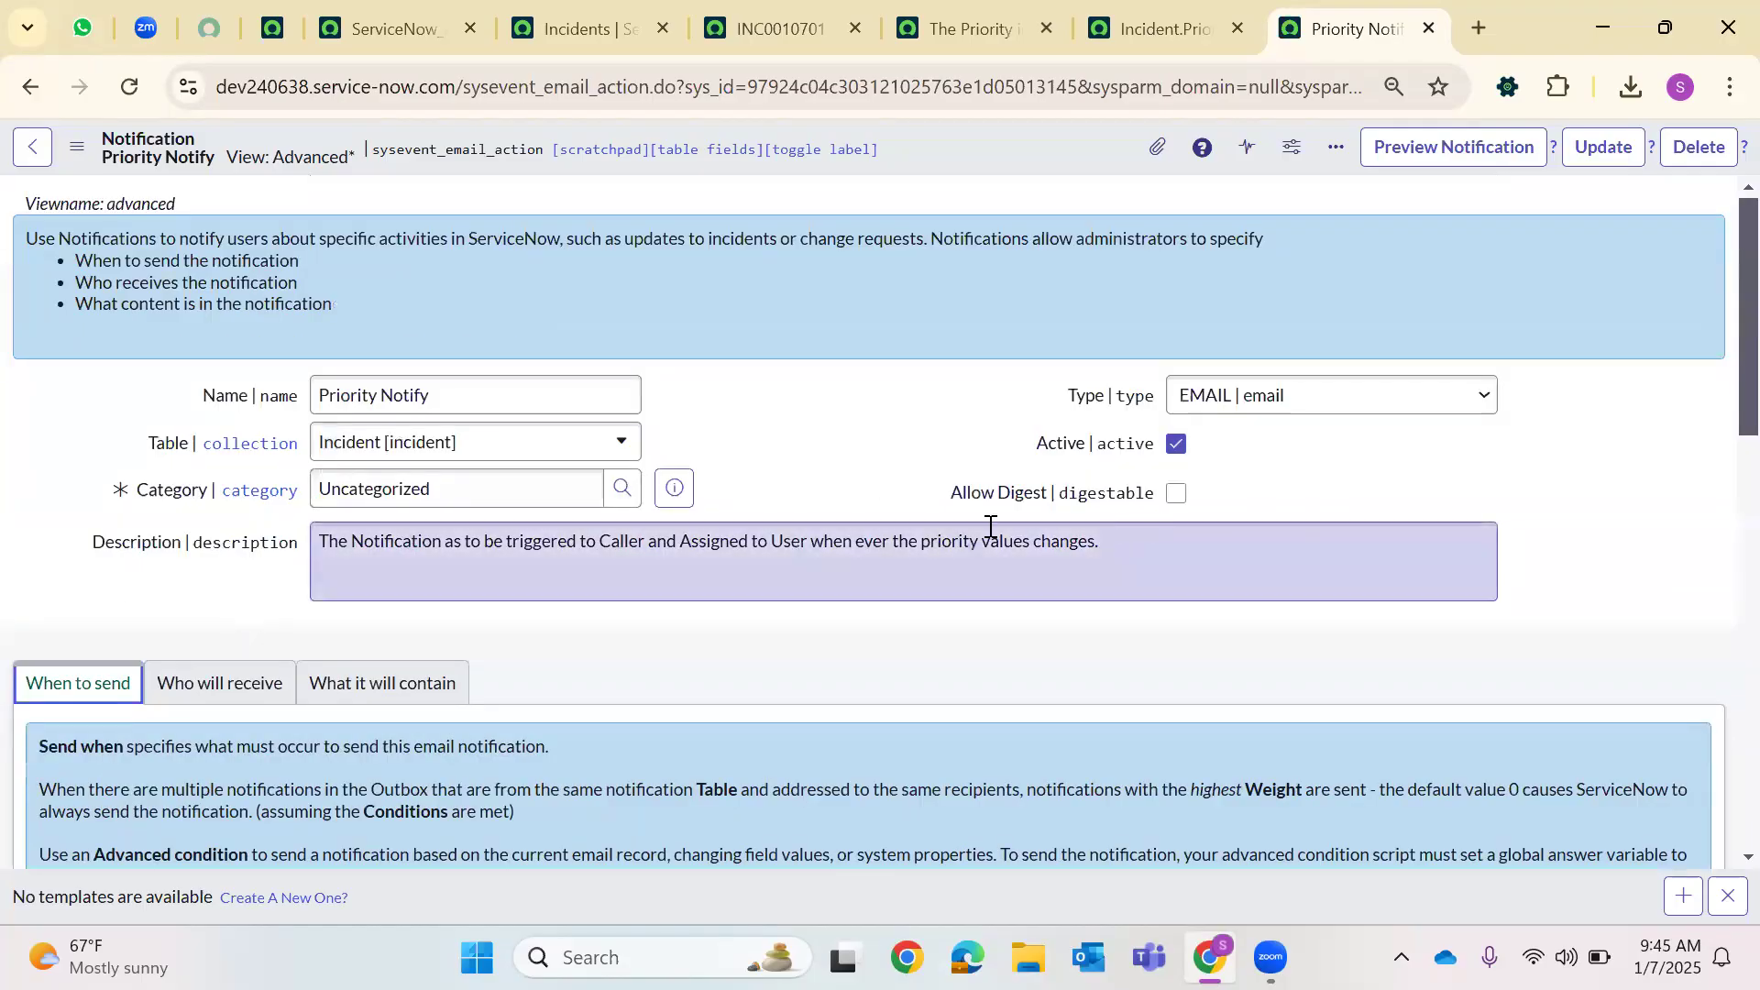
pyautogui.scroll(-6, 619, 532)
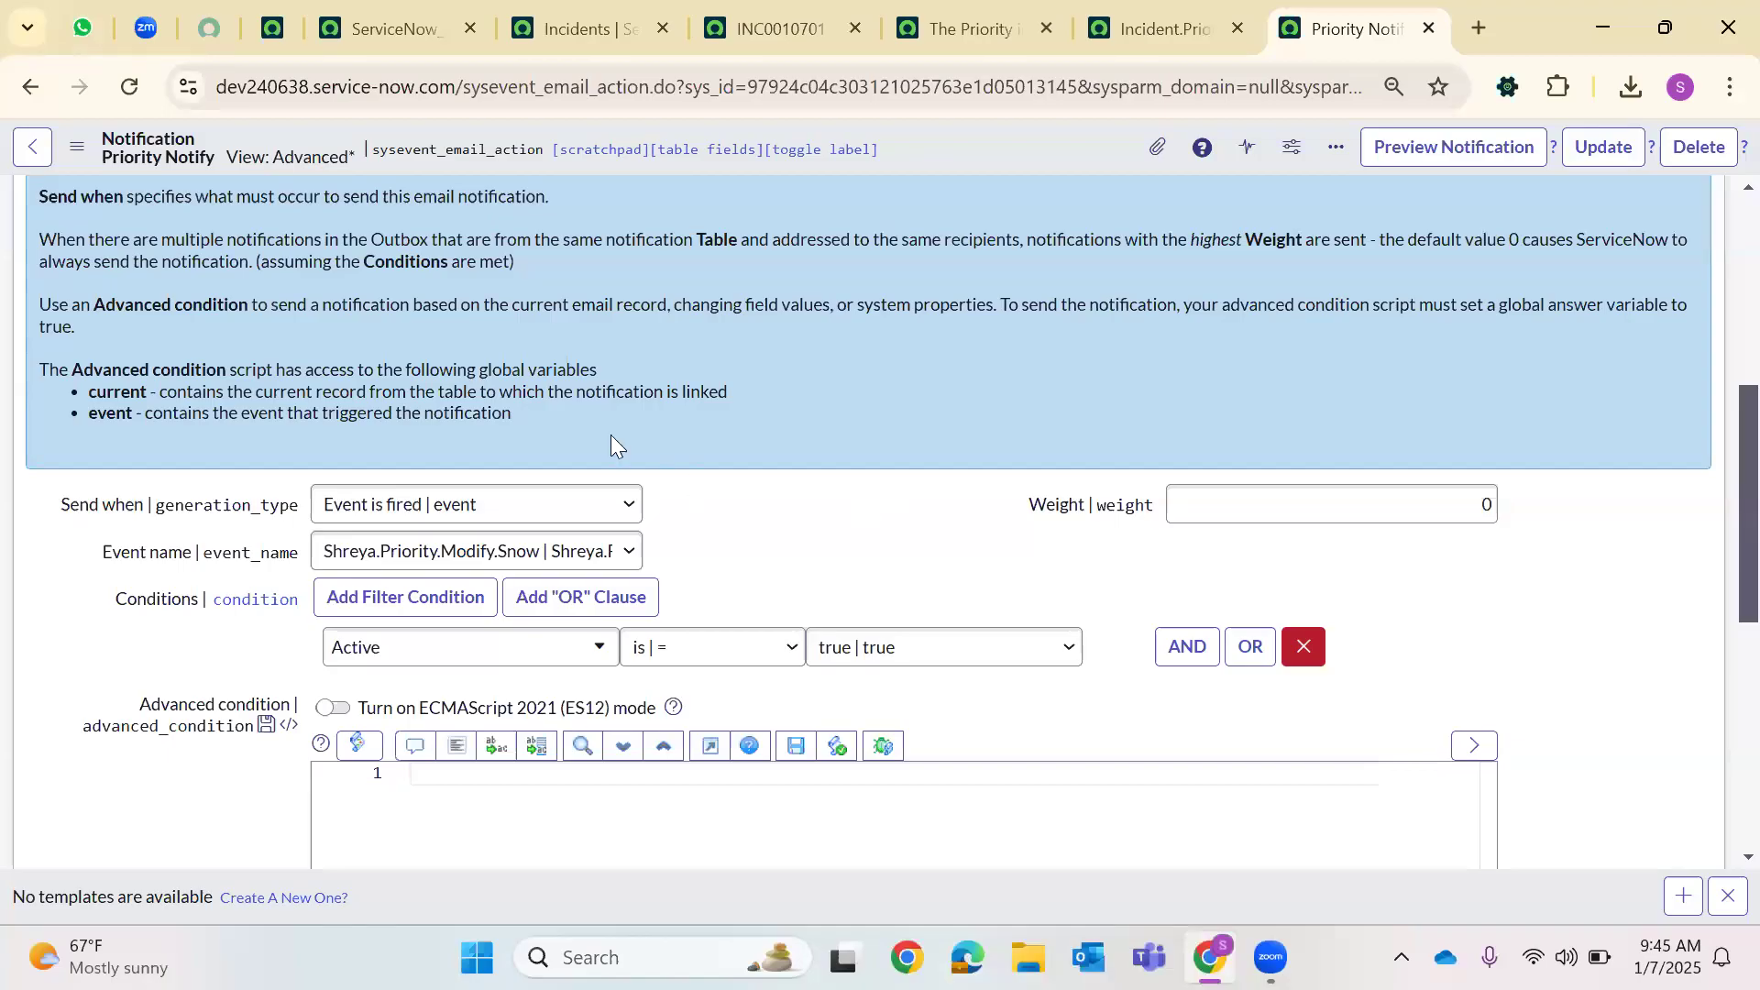
pyautogui.moveTo(518, 264); pyautogui.dragTo(28, 218)
pyautogui.scroll(5, 1184, 390)
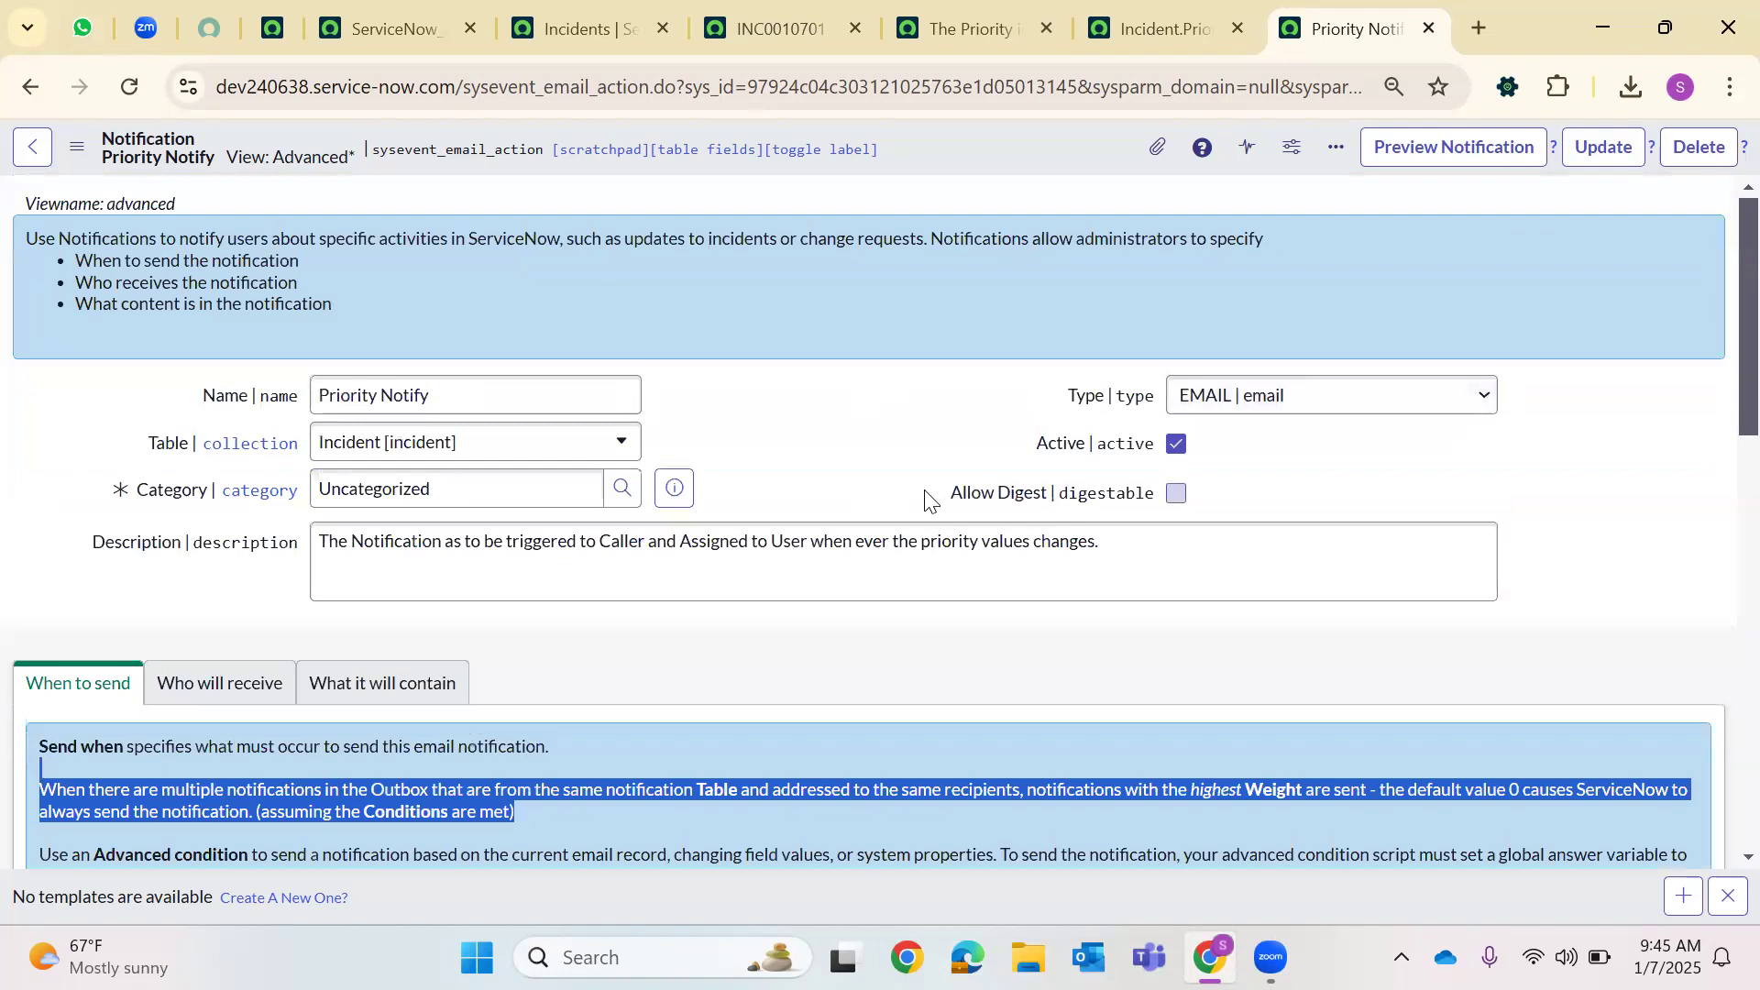
# Examine the notification's Allow Digest option, the available Send when choices and the Weight field
pyautogui.moveTo(950, 495); pyautogui.dragTo(1050, 498)
pyautogui.scroll(-5, 889, 550)
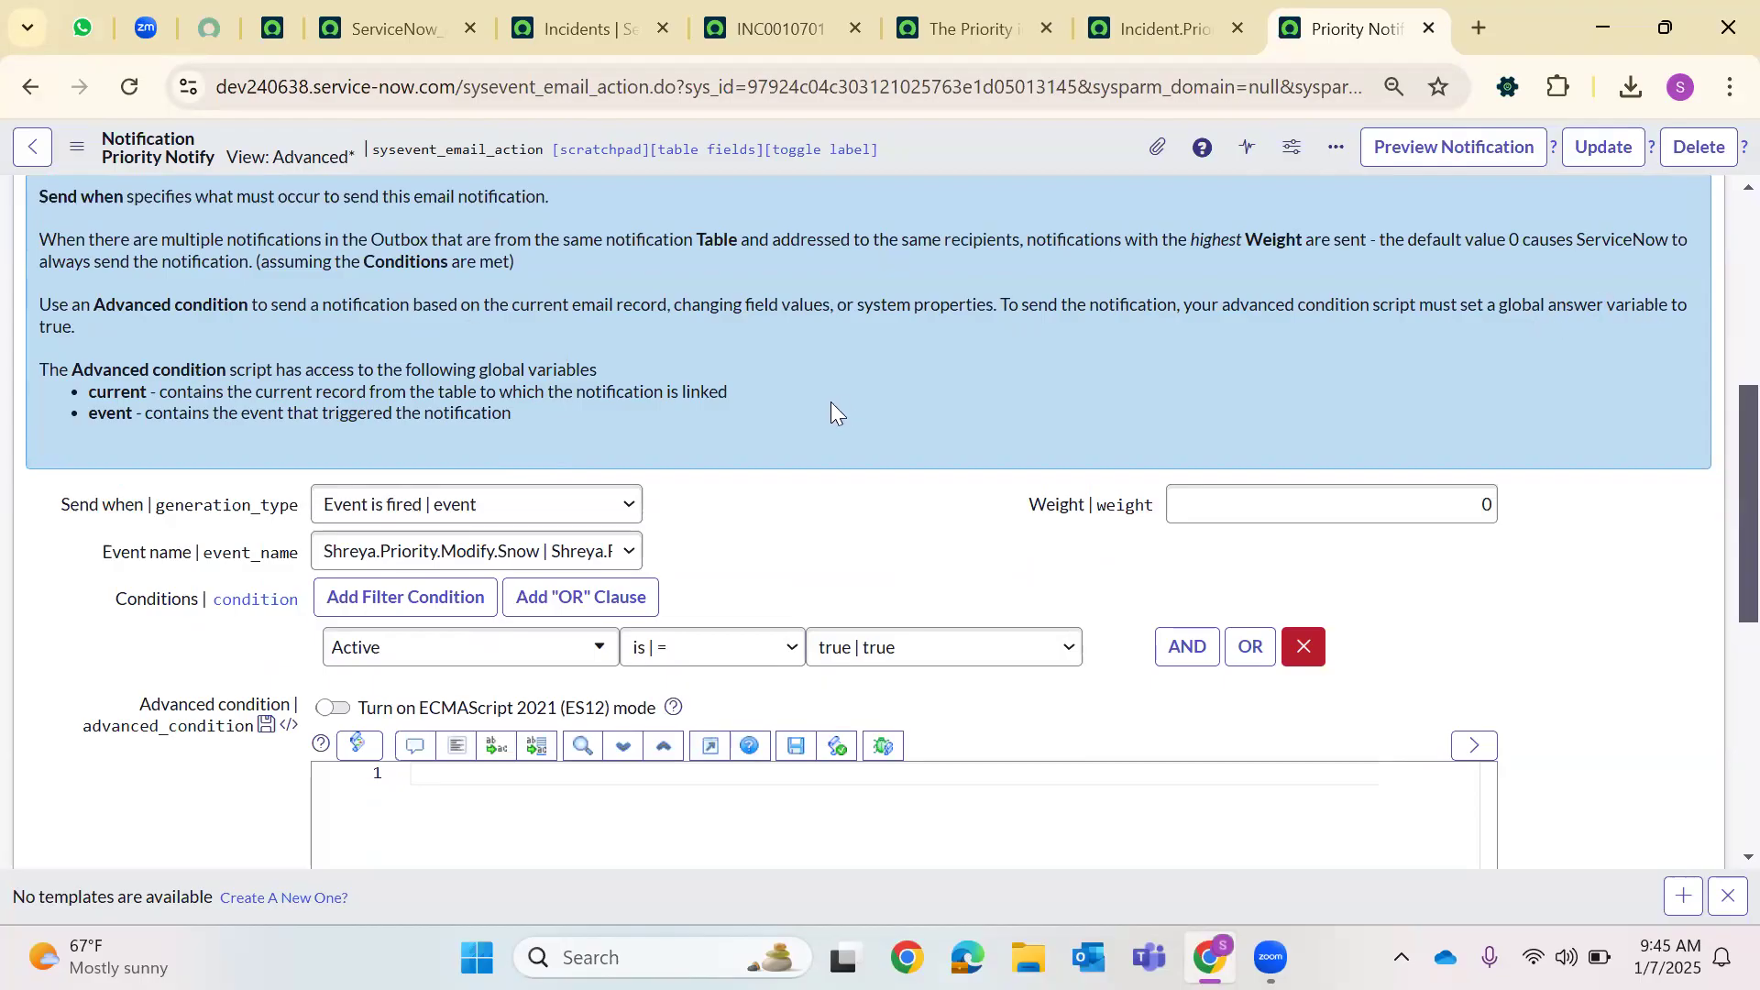
pyautogui.scroll(6, 836, 413)
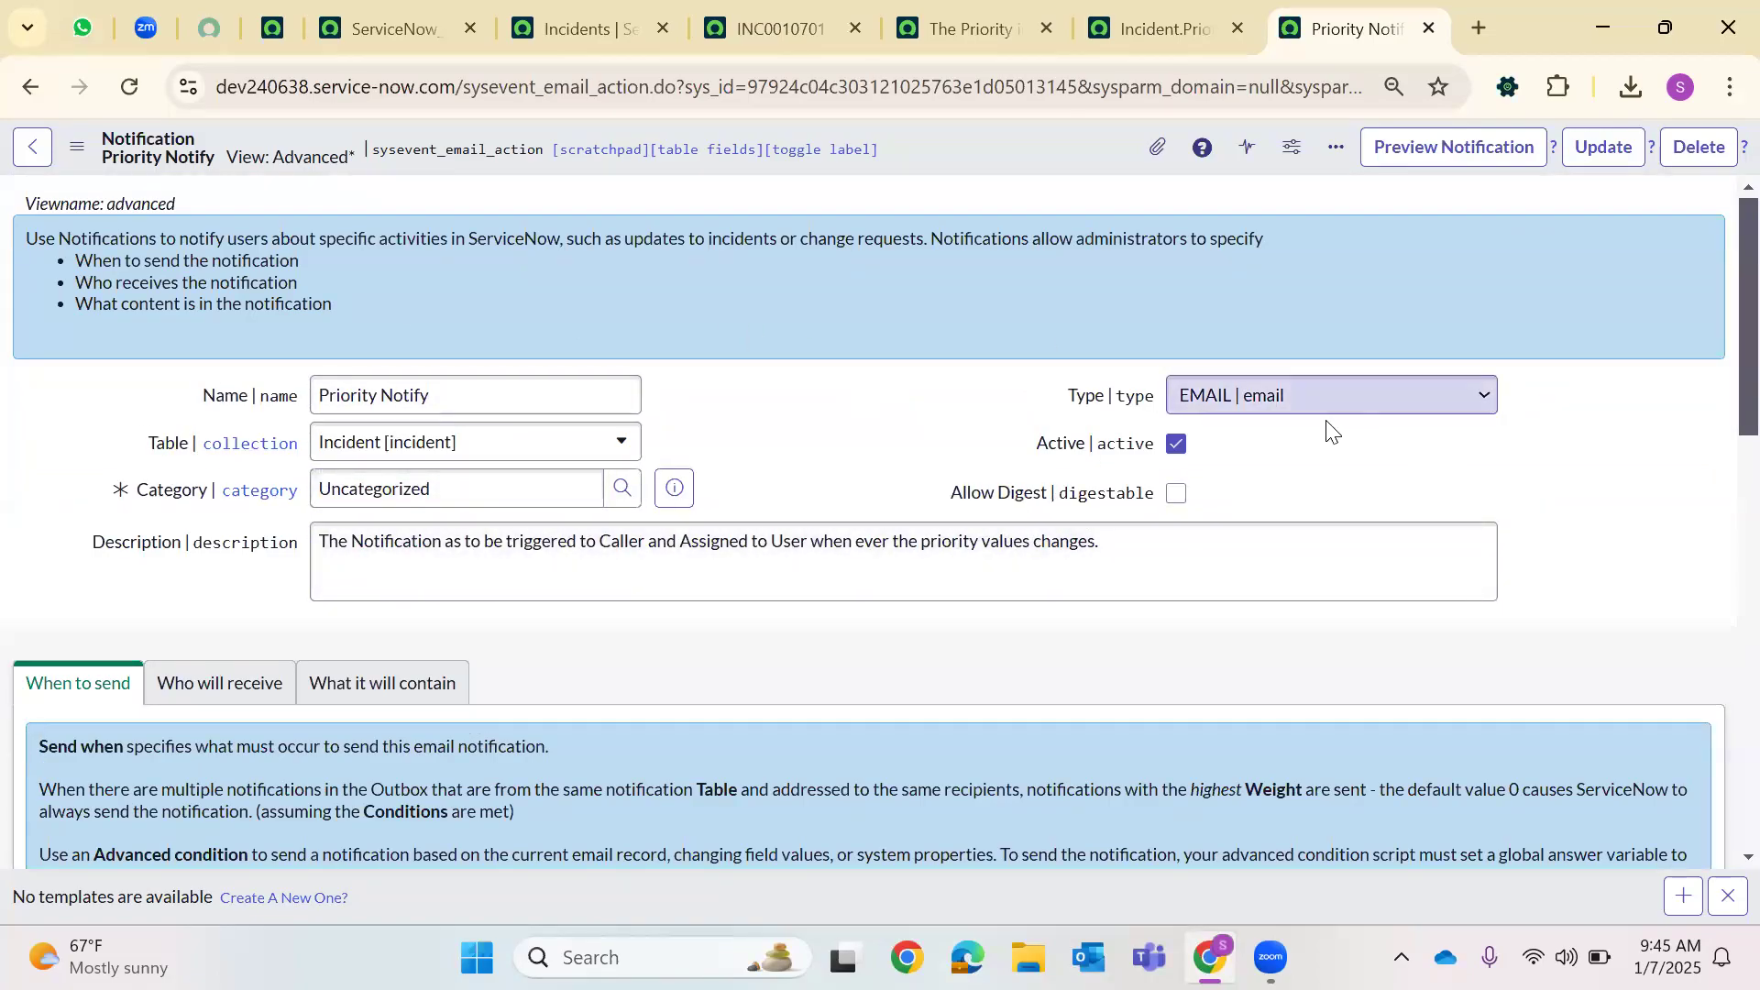
pyautogui.scroll(-5, 1327, 432)
pyautogui.scroll(-1, 264, 471)
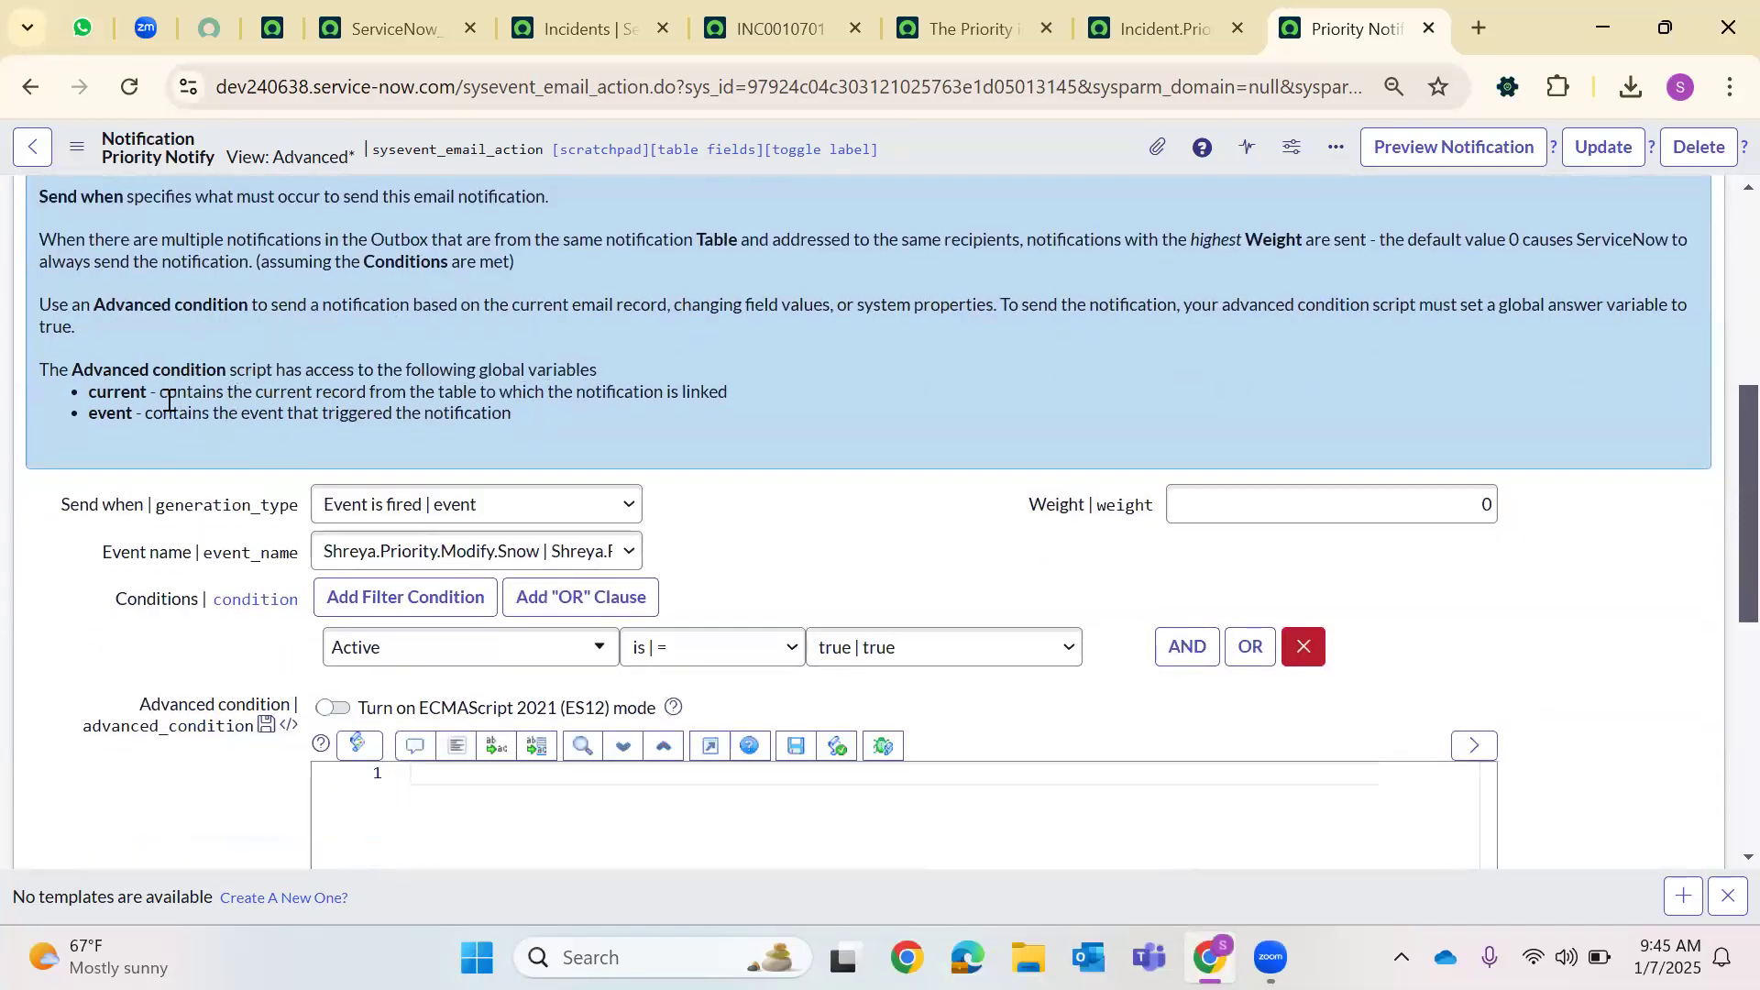
pyautogui.scroll(-2, 571, 366)
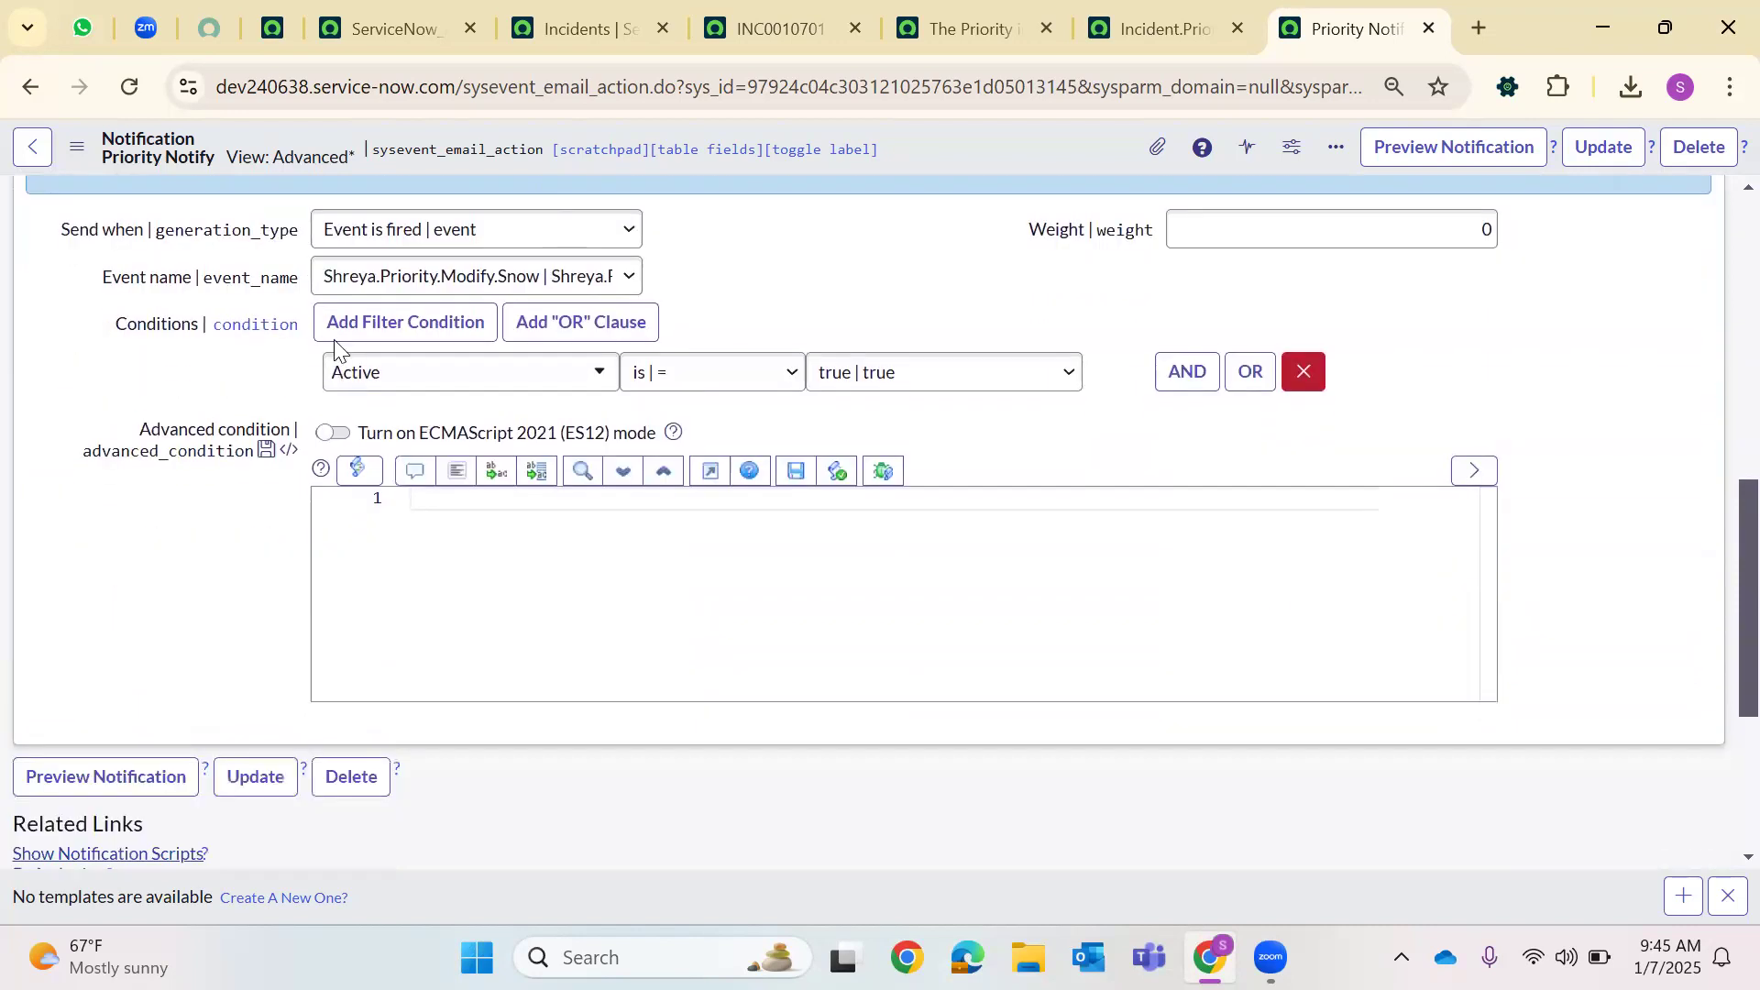
pyautogui.click(414, 238)
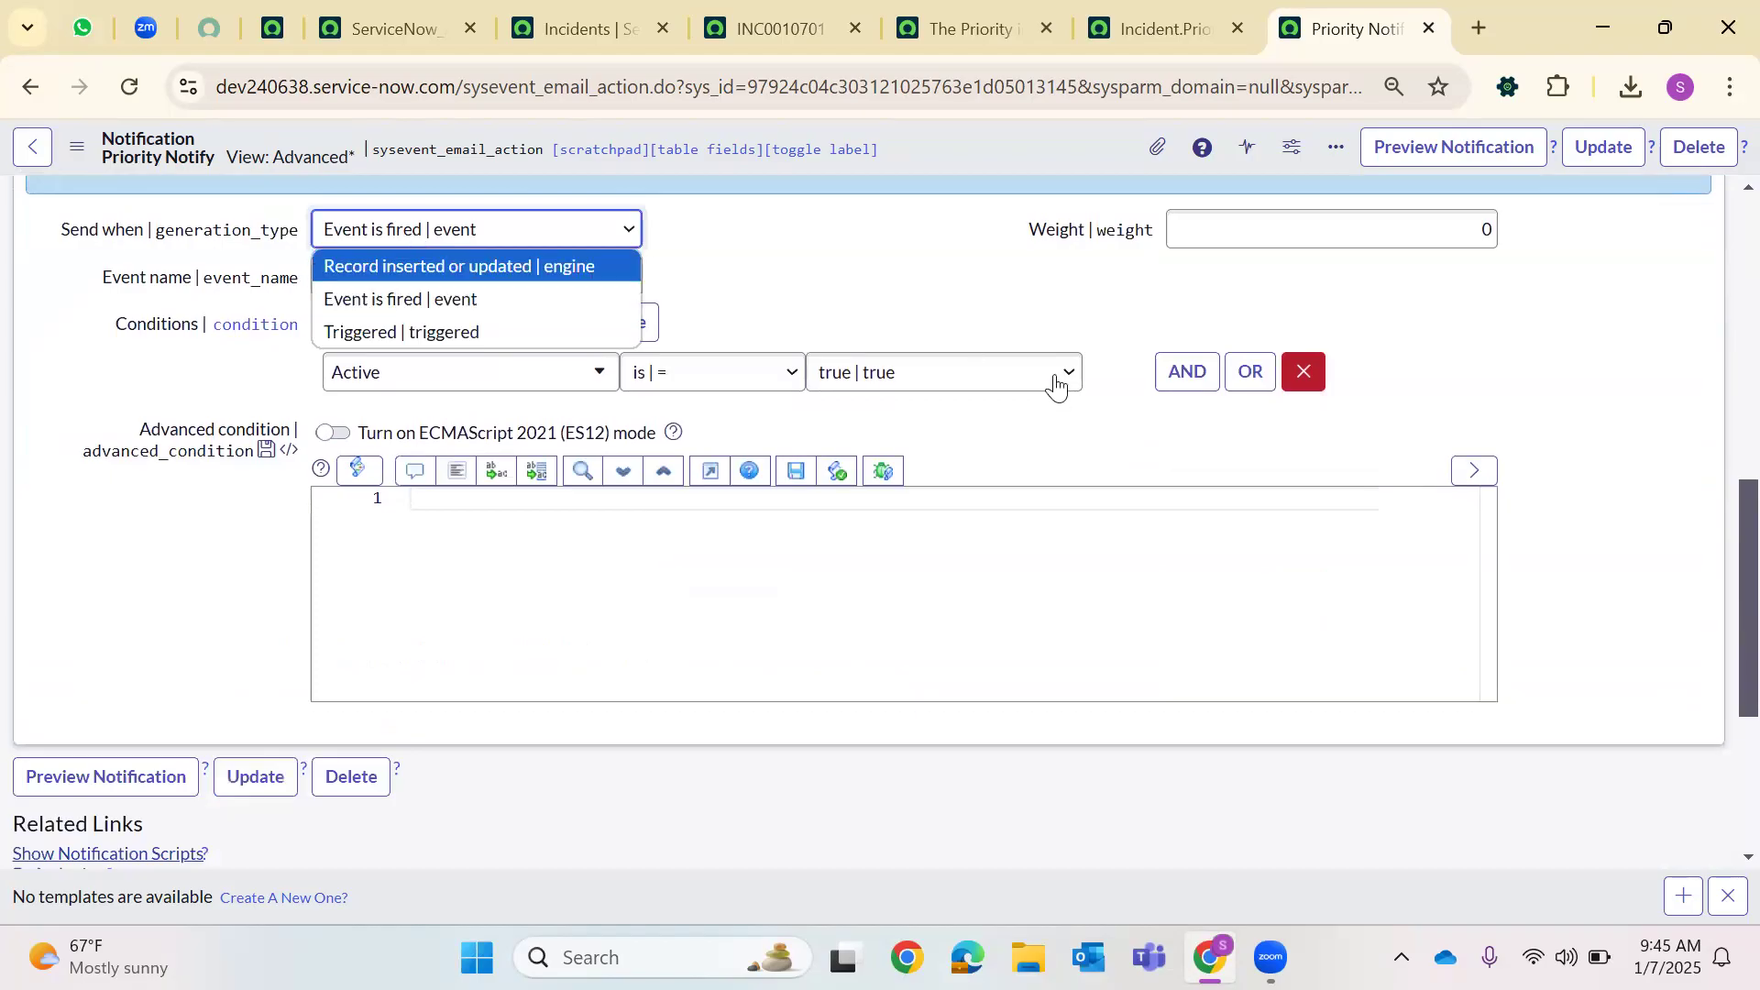
pyautogui.scroll(2, 1559, 526)
pyautogui.doubleClick(1485, 499)
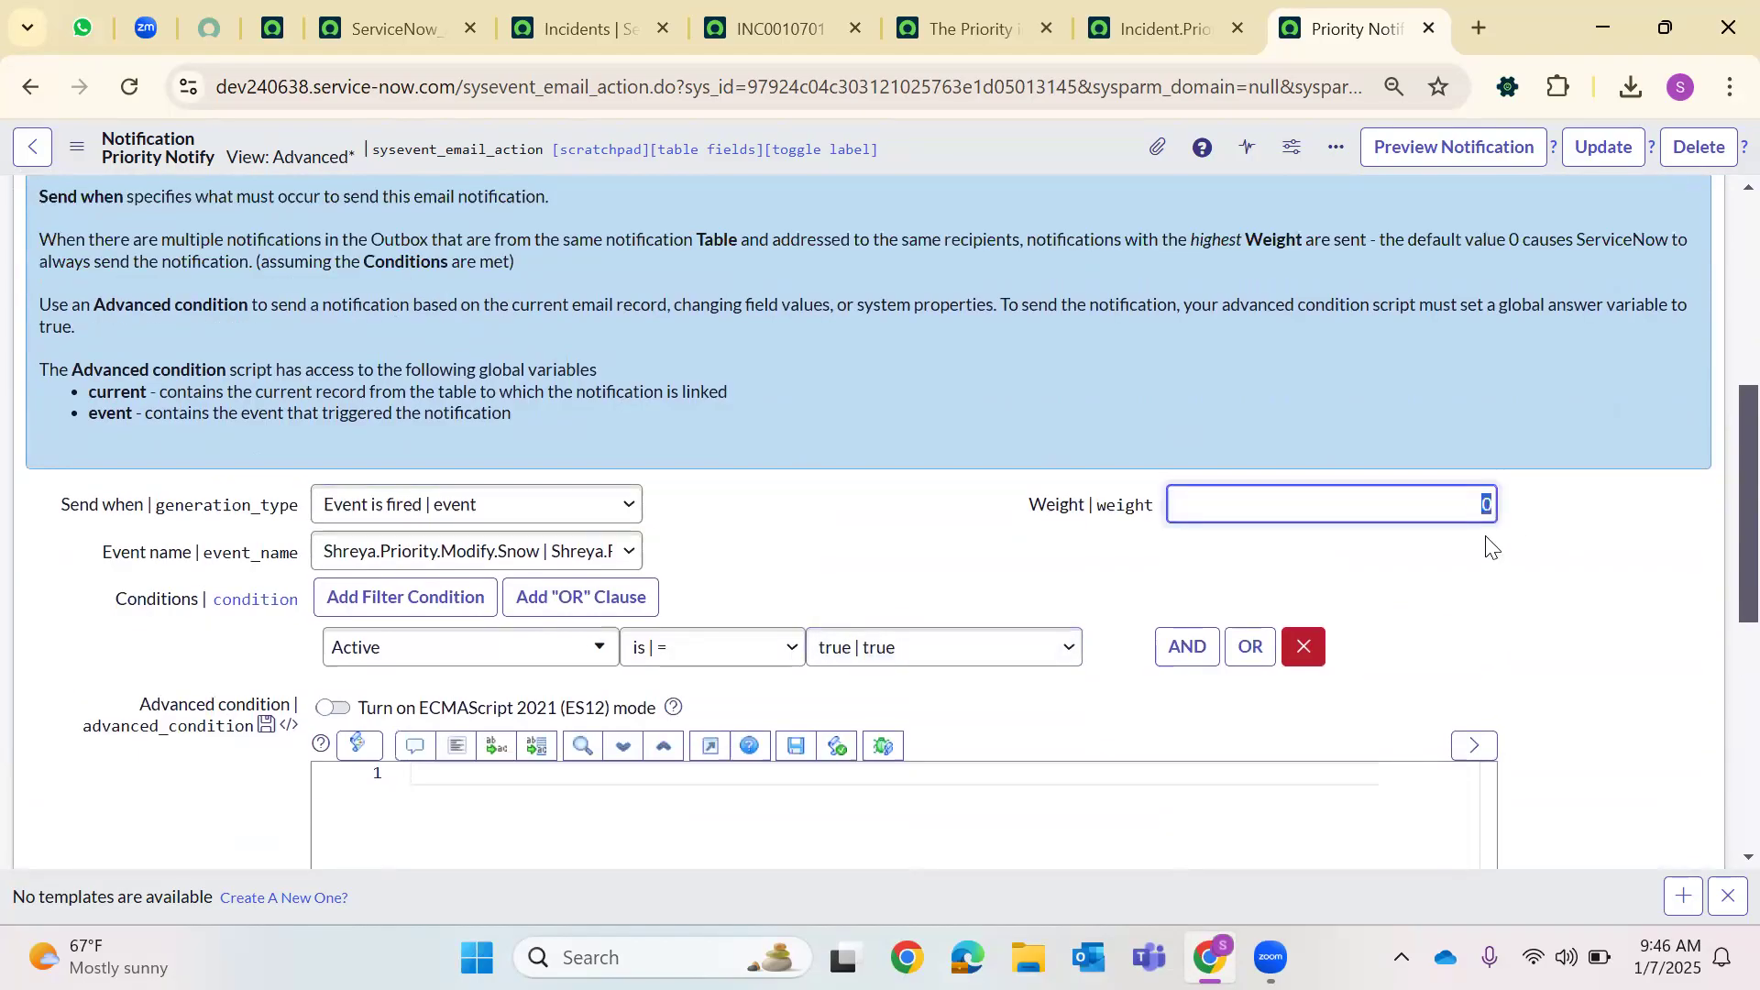
pyautogui.press('BackSpace')
pyautogui.click(404, 504)
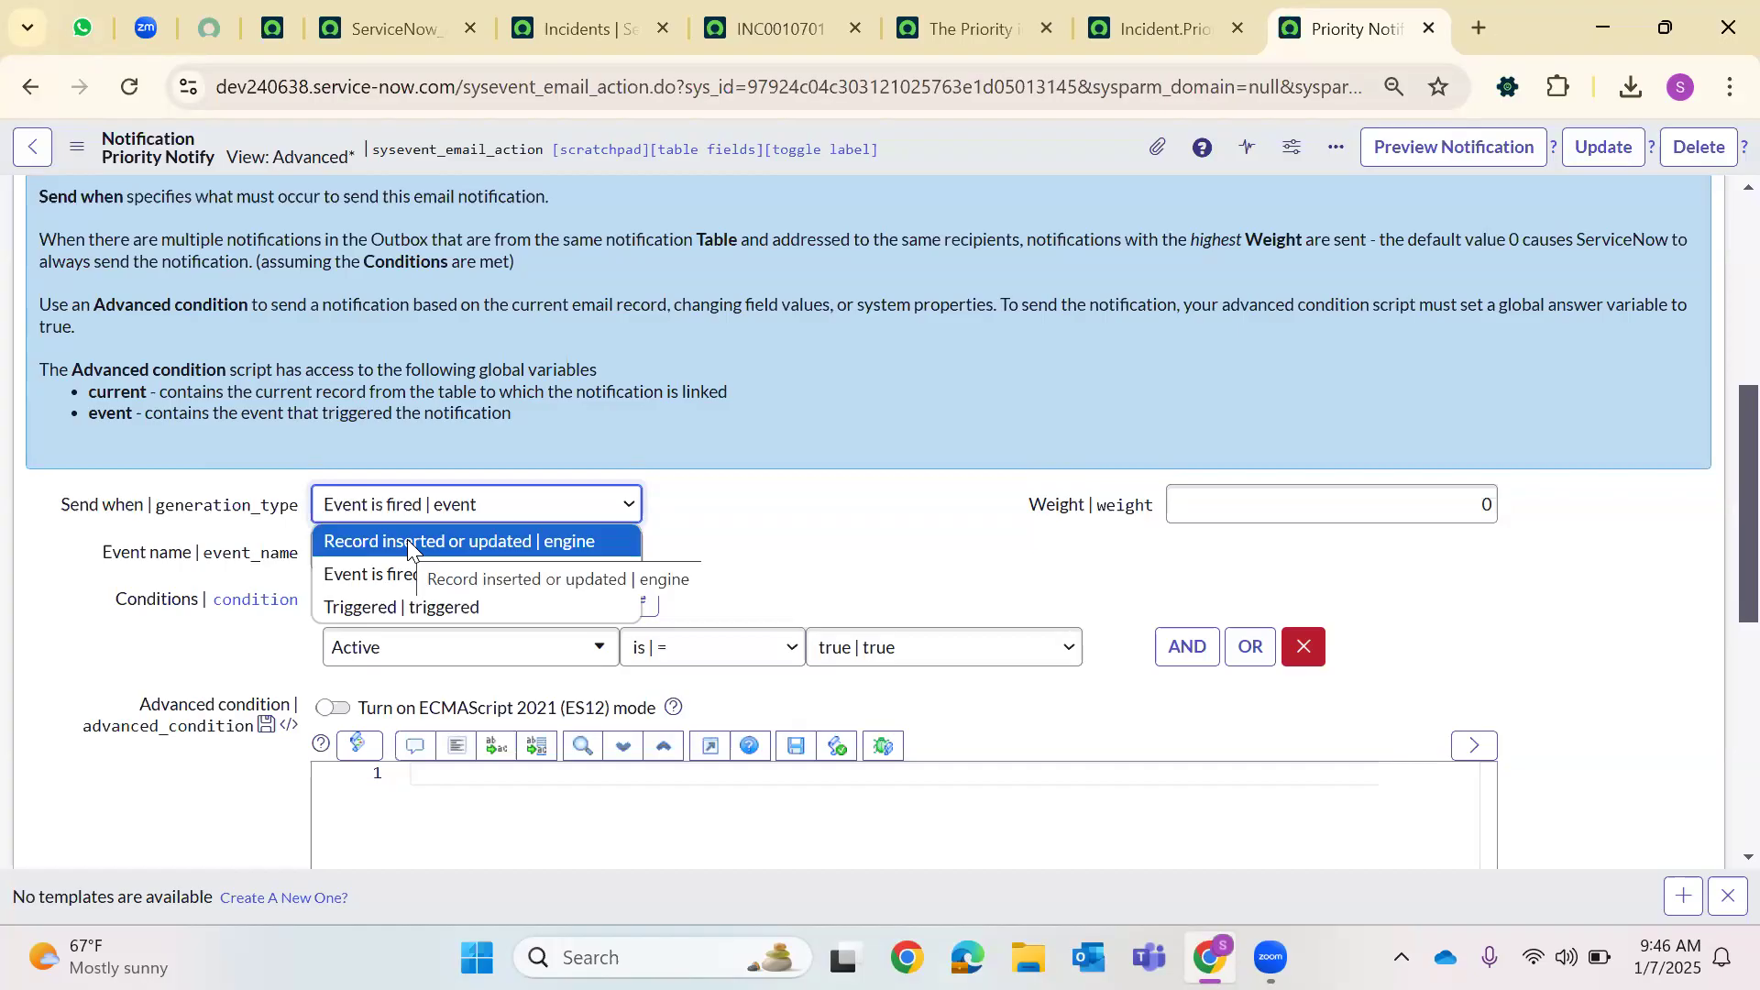
pyautogui.click(803, 515)
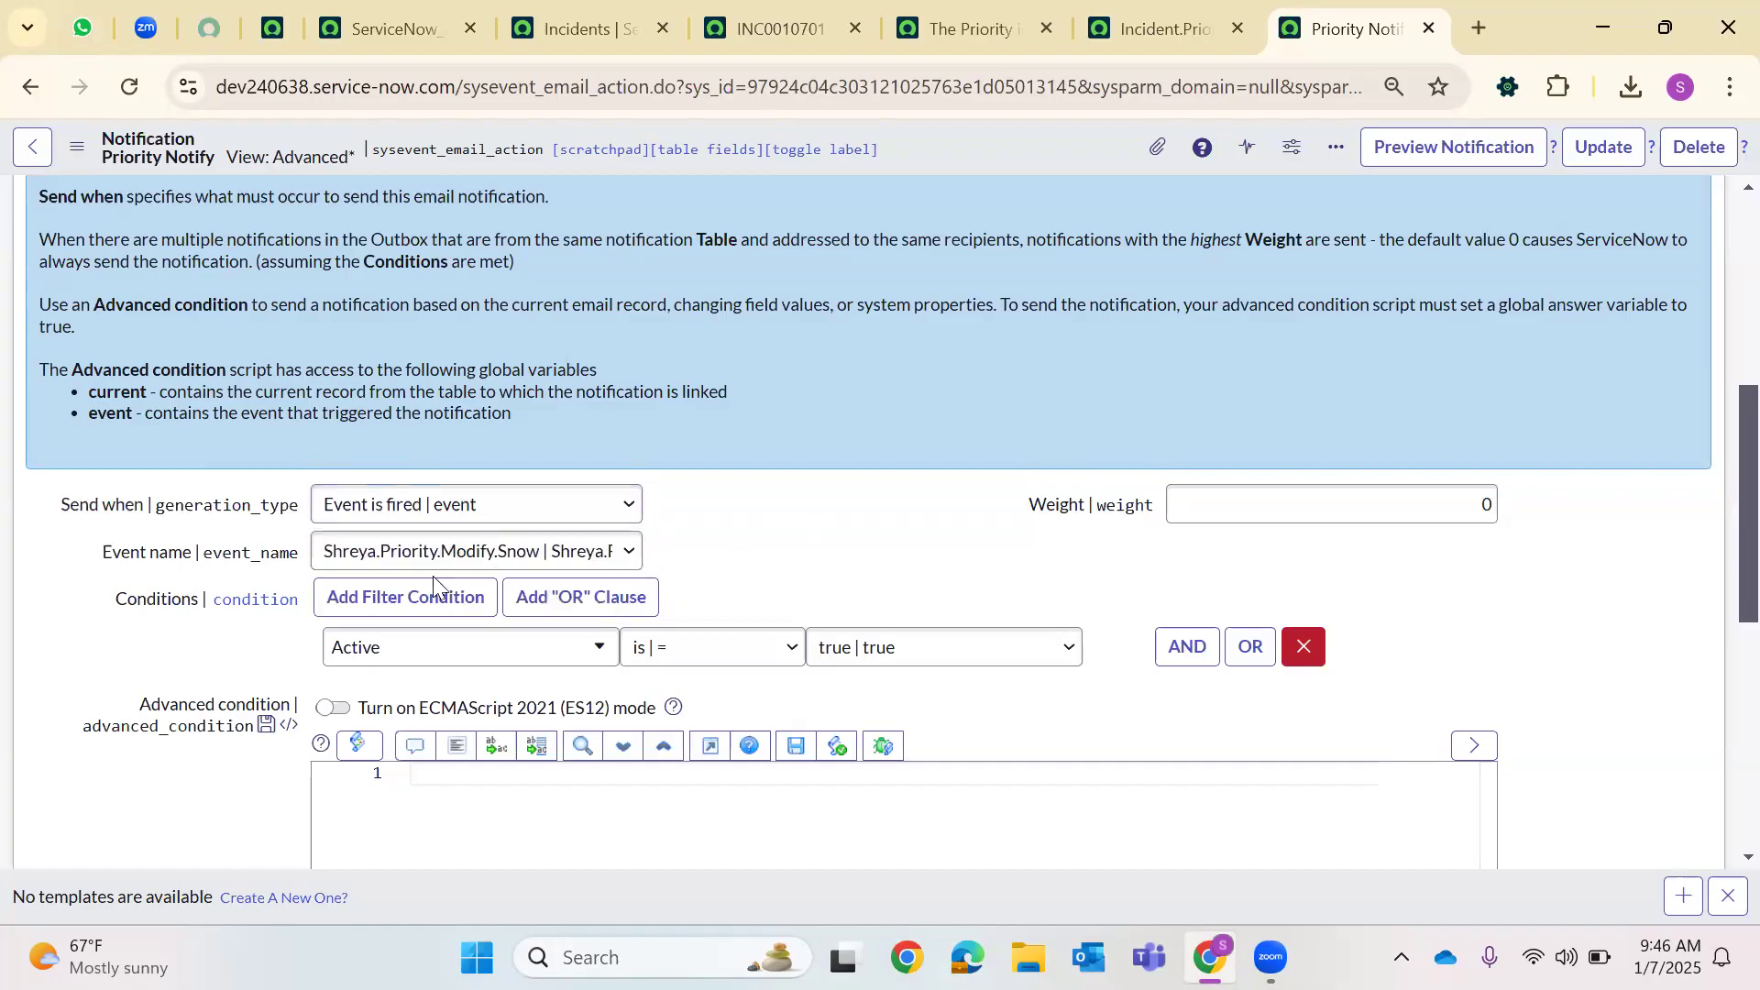
# Try the "Record inserted or updated" send trigger with its Inserted and Updated options, and restore "Event is fired"
pyautogui.click(452, 511)
pyautogui.click(409, 543)
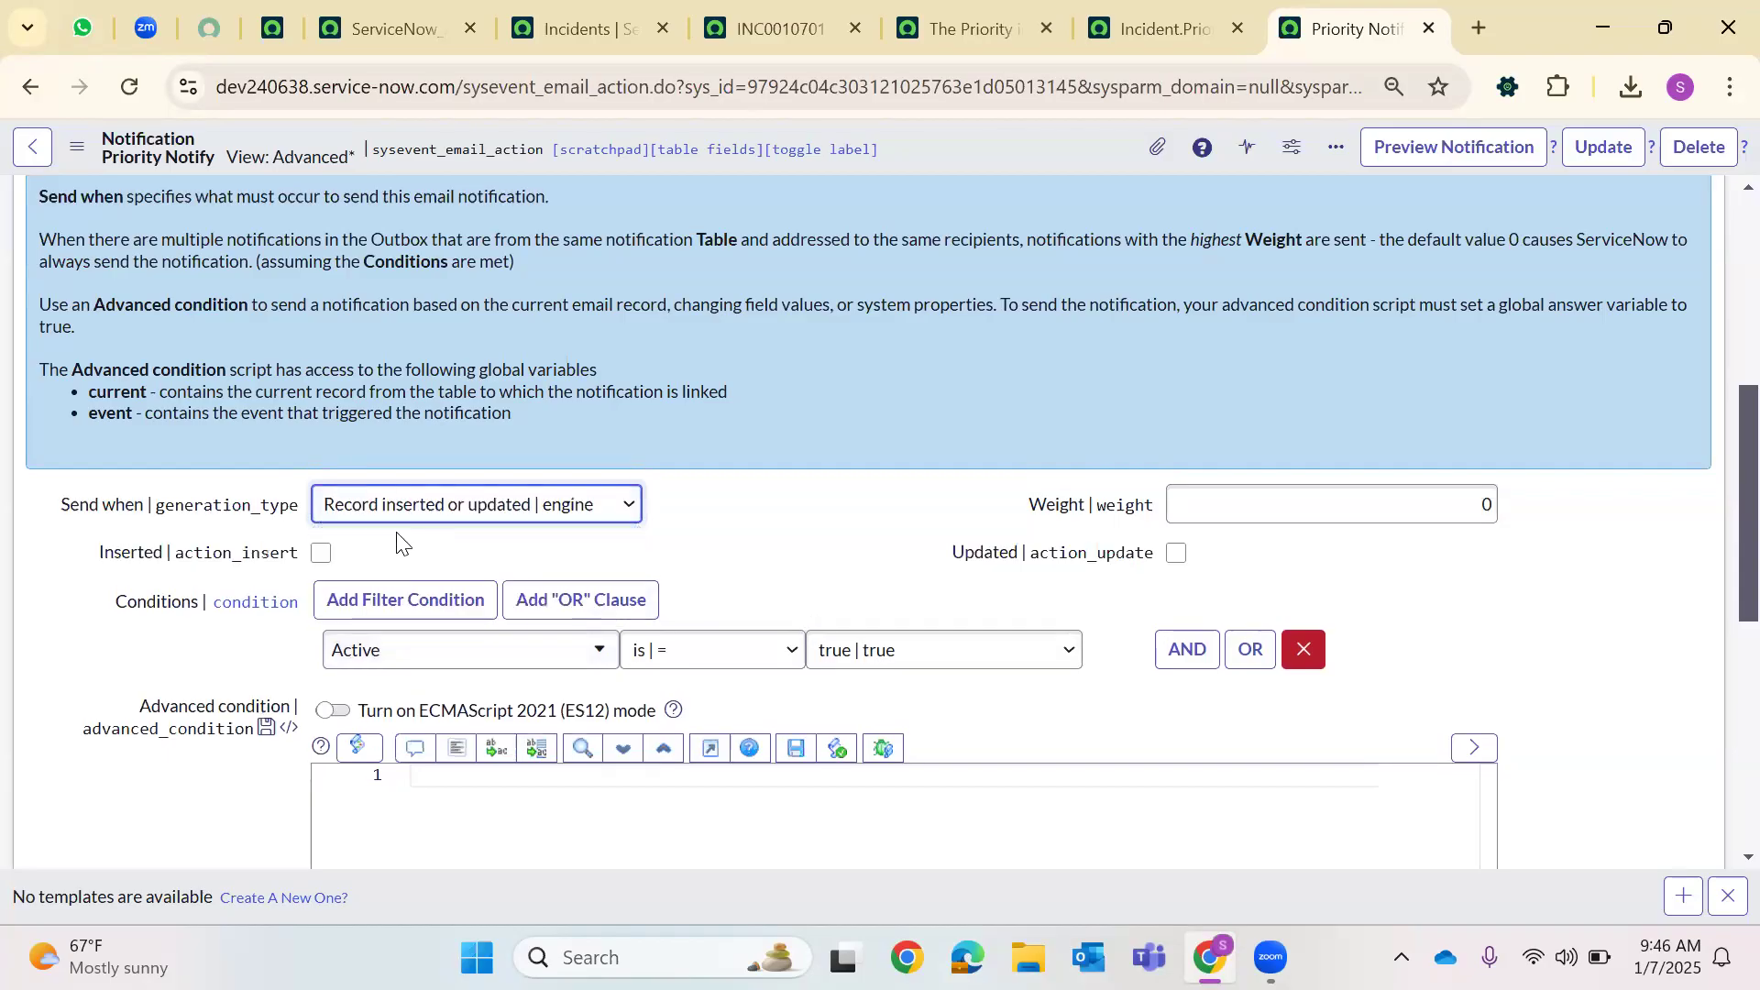
pyautogui.click(320, 554)
pyautogui.click(1177, 553)
pyautogui.click(316, 557)
pyautogui.click(1174, 554)
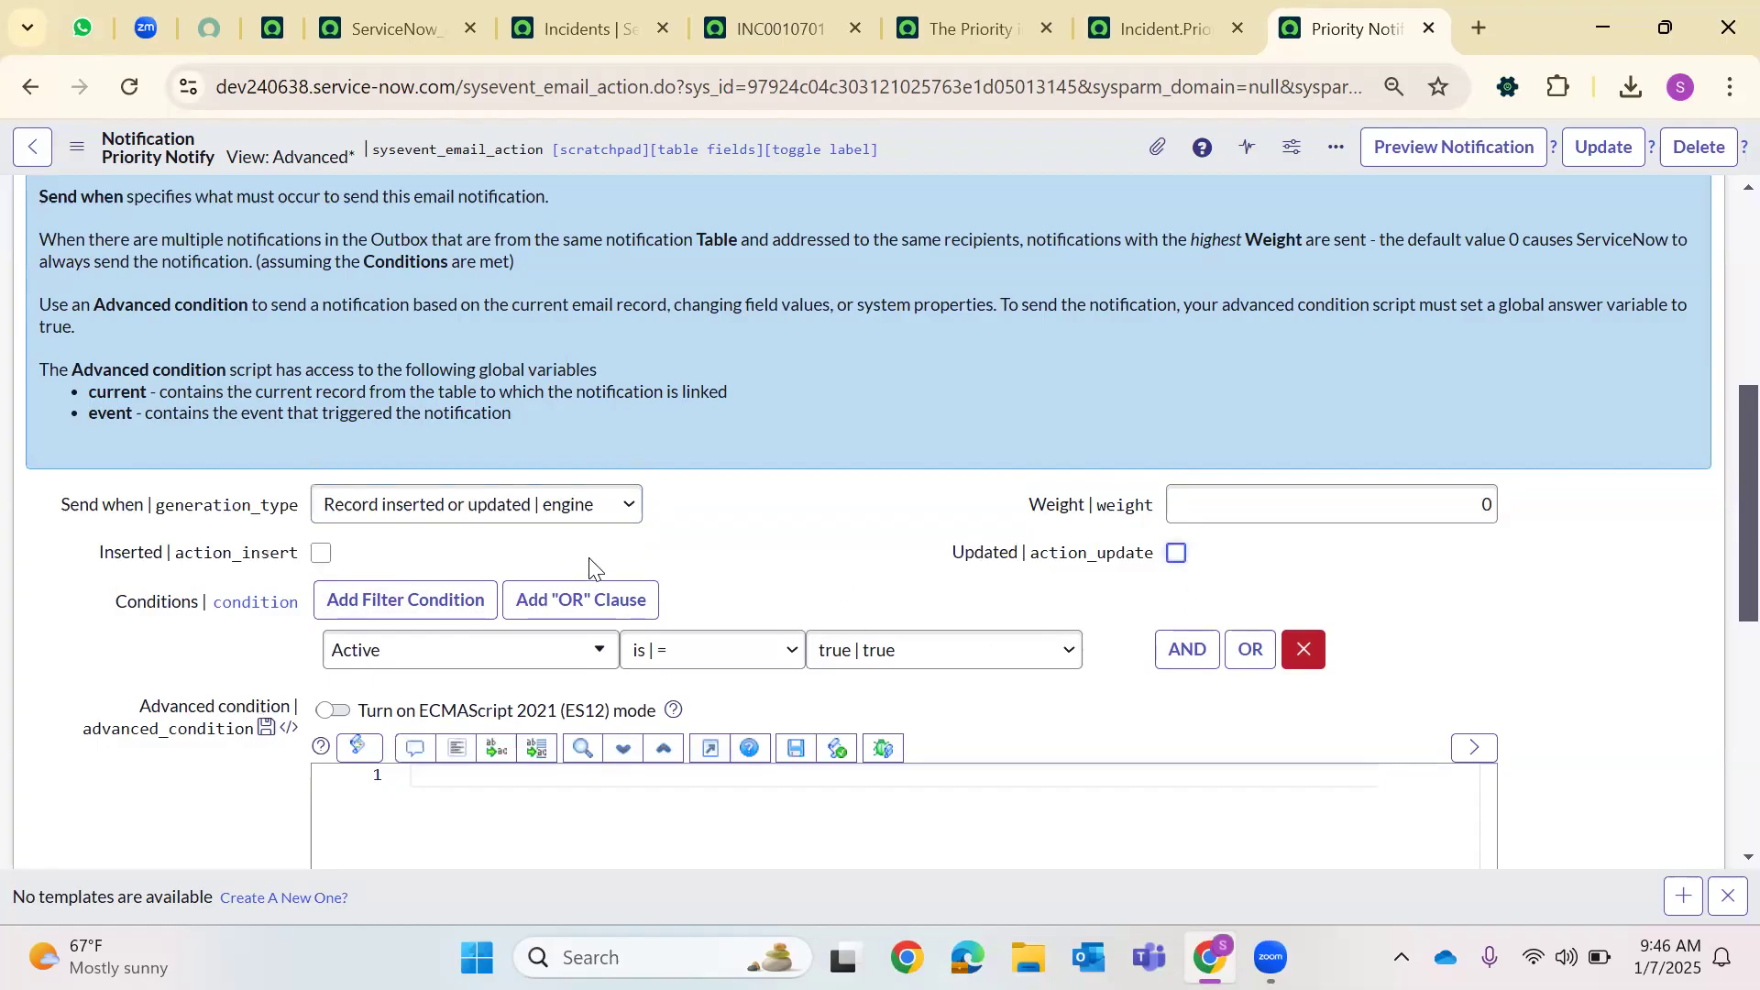
pyautogui.click(531, 511)
pyautogui.click(694, 559)
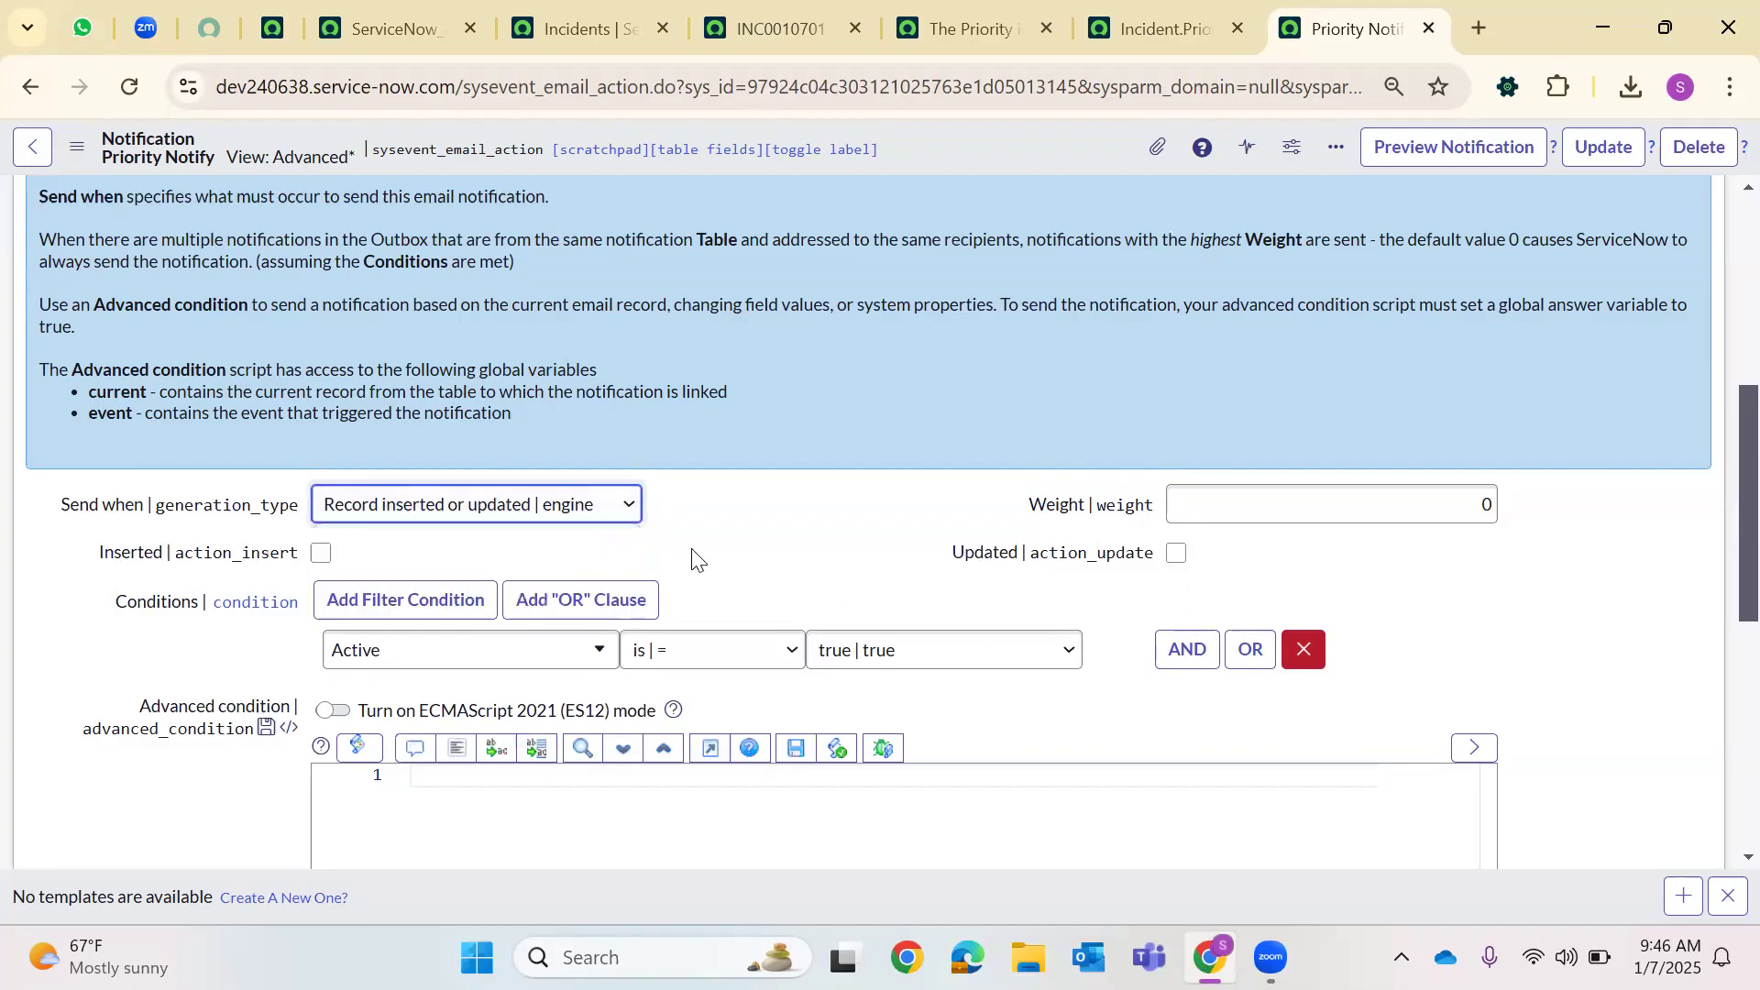
pyautogui.press('Down')
# Browse the event names available to the notification and review its condition and advanced condition script area
pyautogui.click(620, 548)
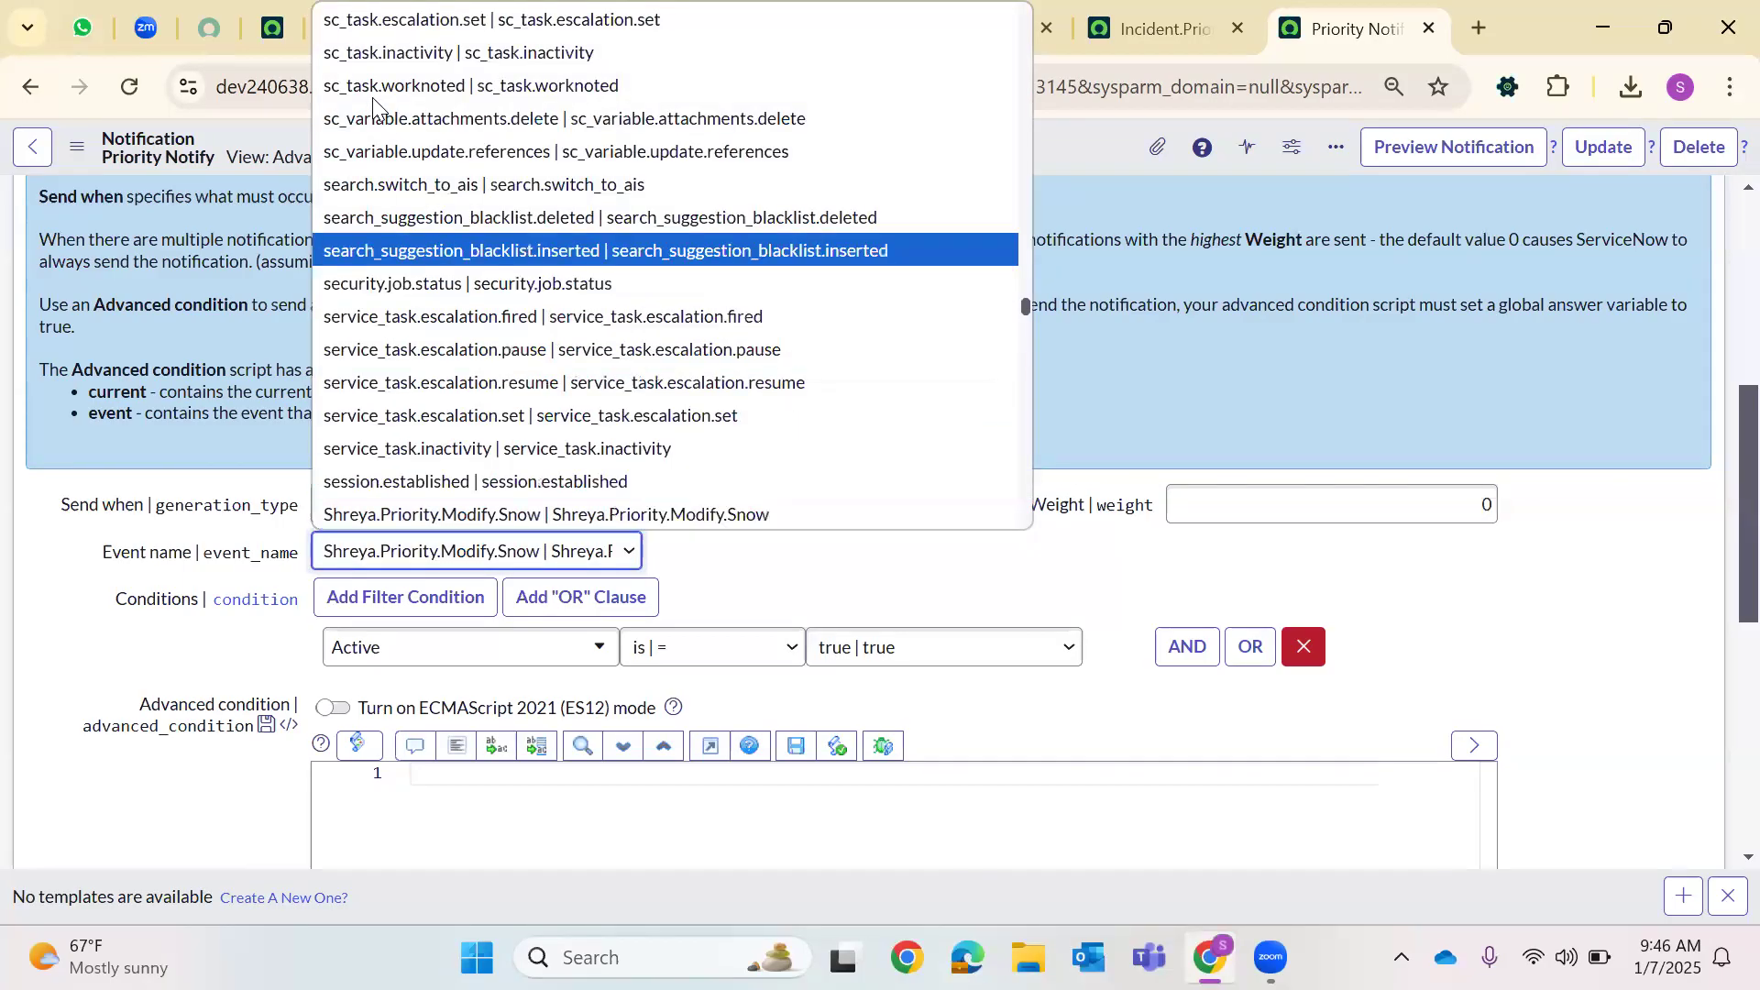
pyautogui.scroll(-3, 365, 366)
pyautogui.scroll(-20, 366, 366)
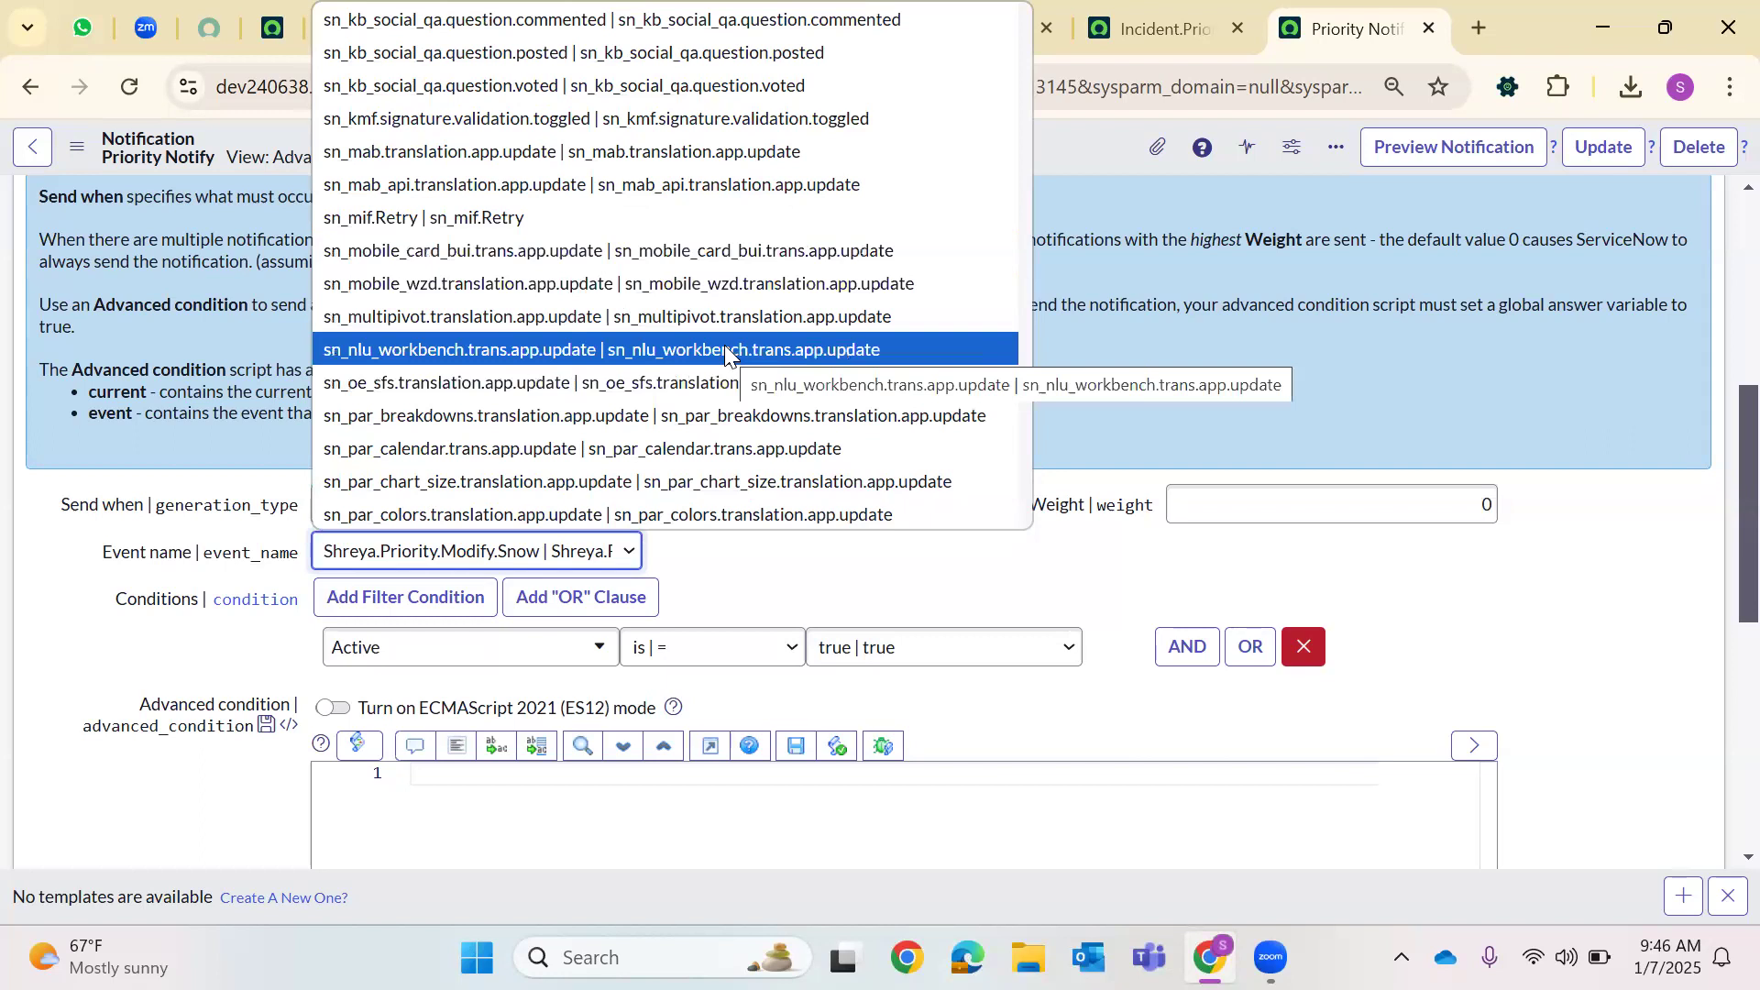
pyautogui.scroll(-10, 440, 506)
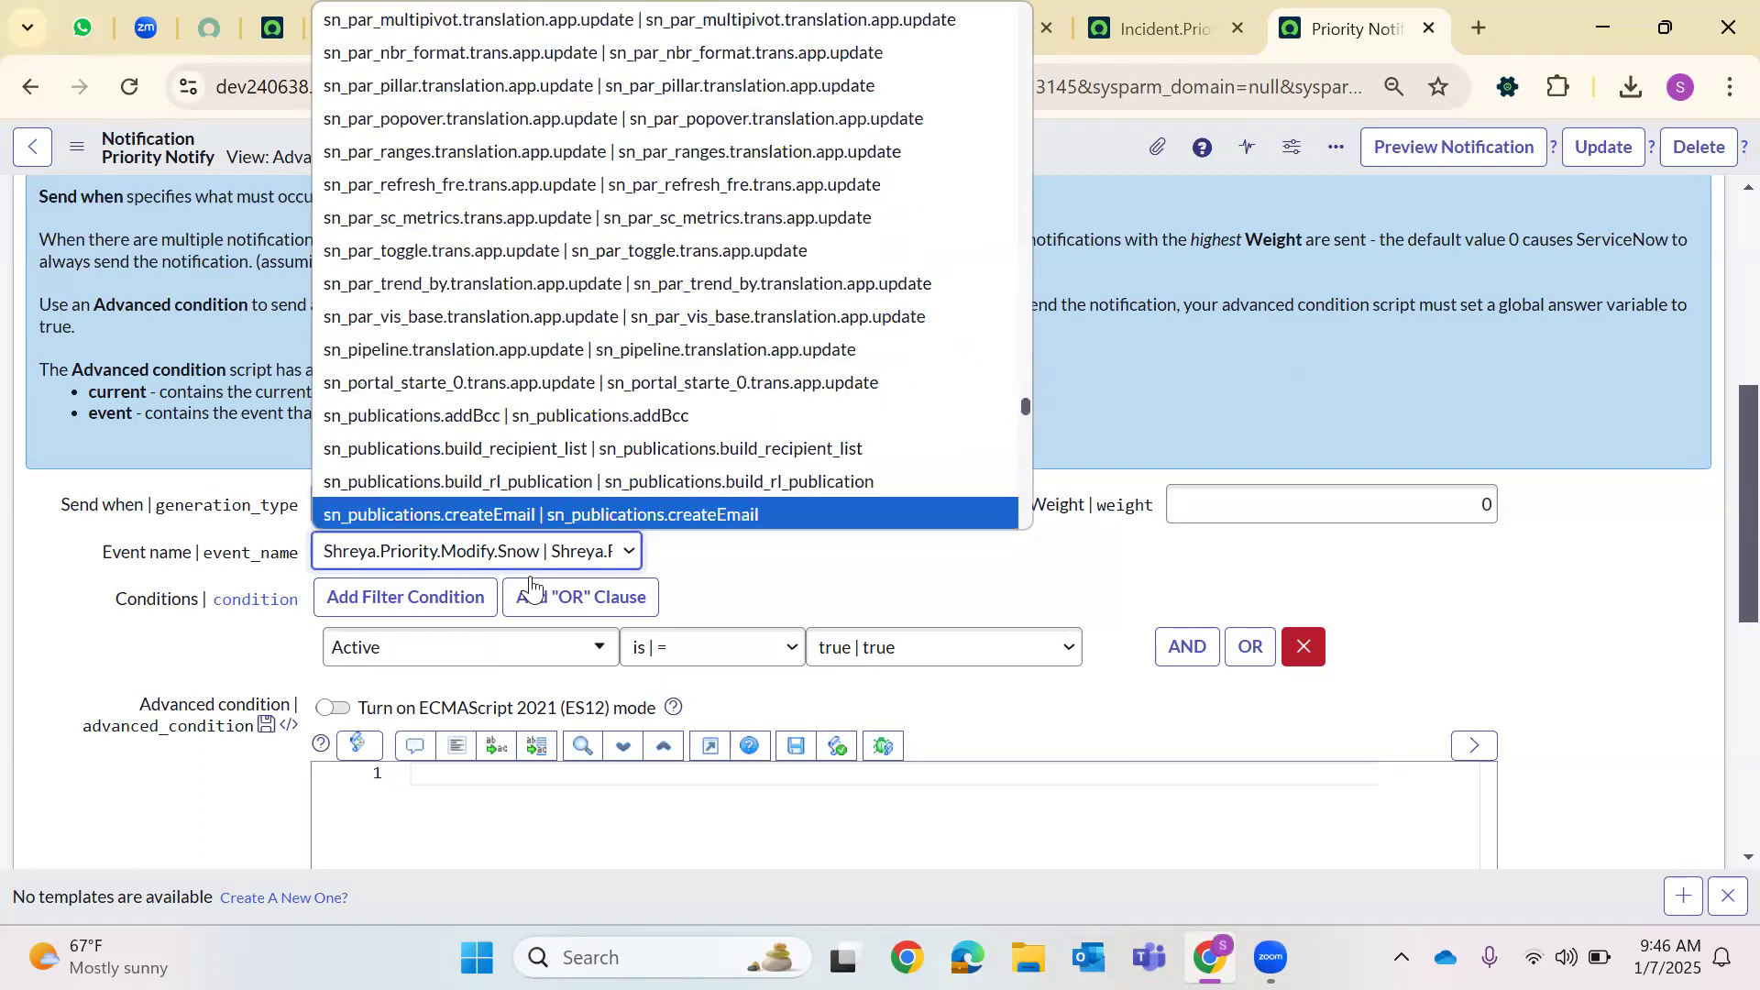
pyautogui.click(699, 651)
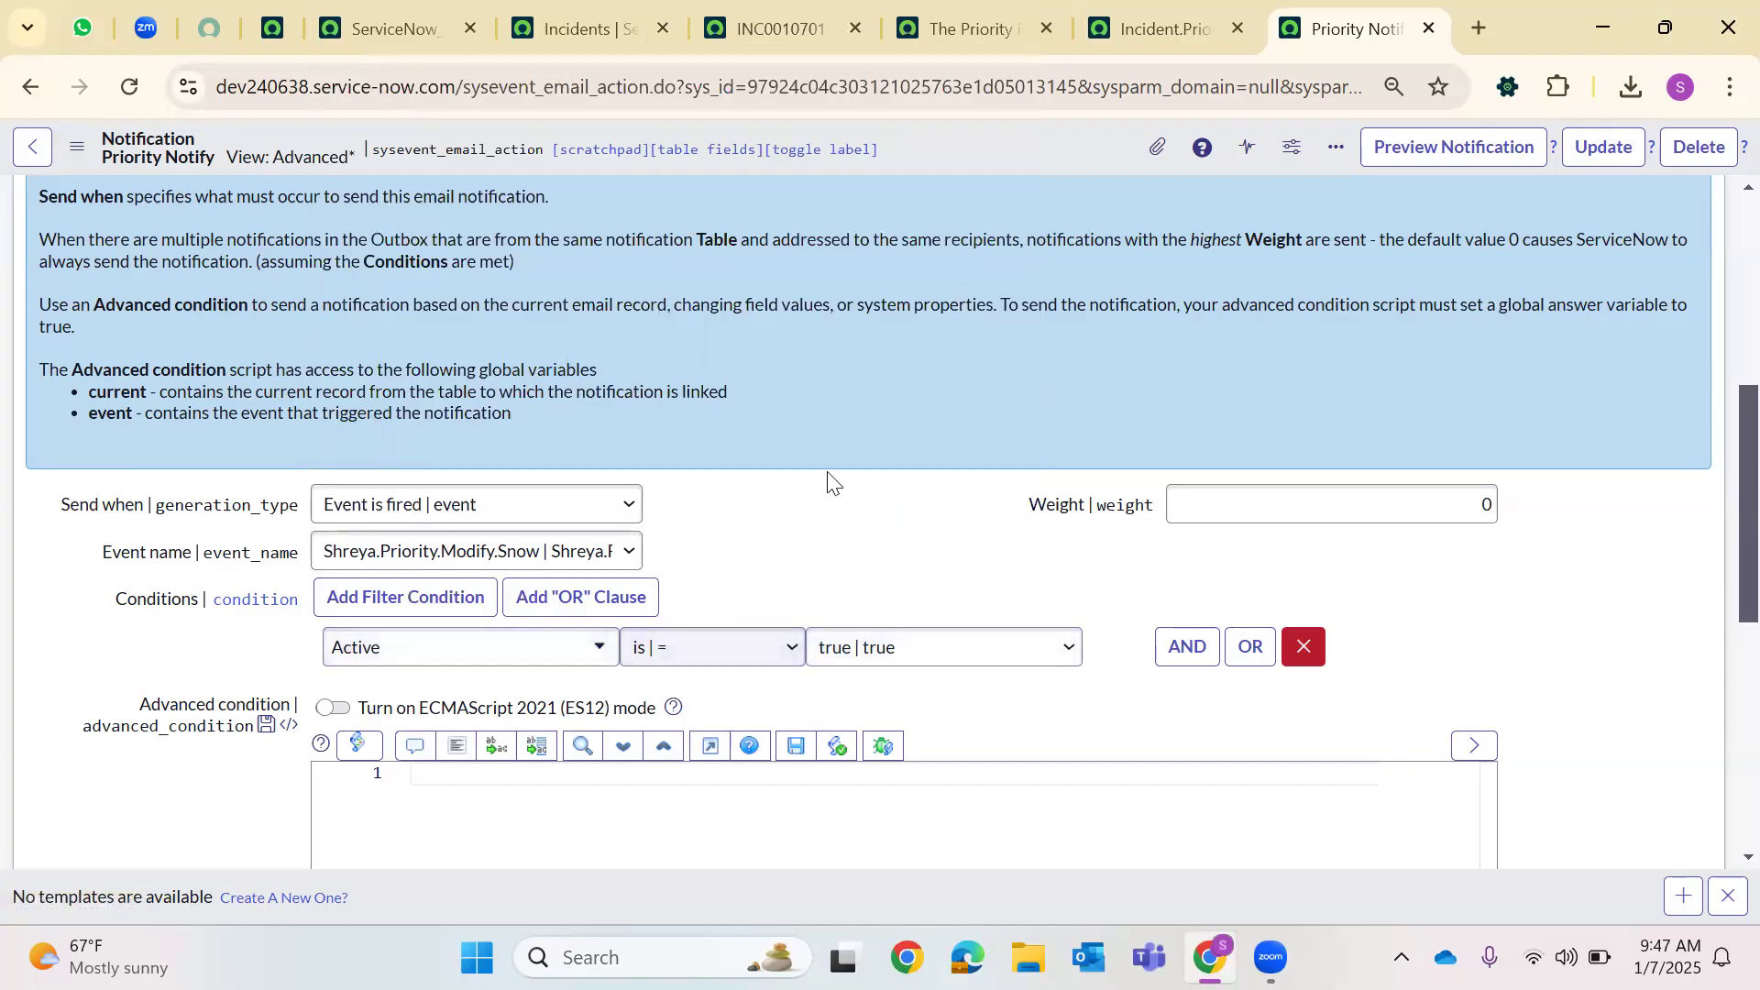
pyautogui.scroll(-3, 322, 608)
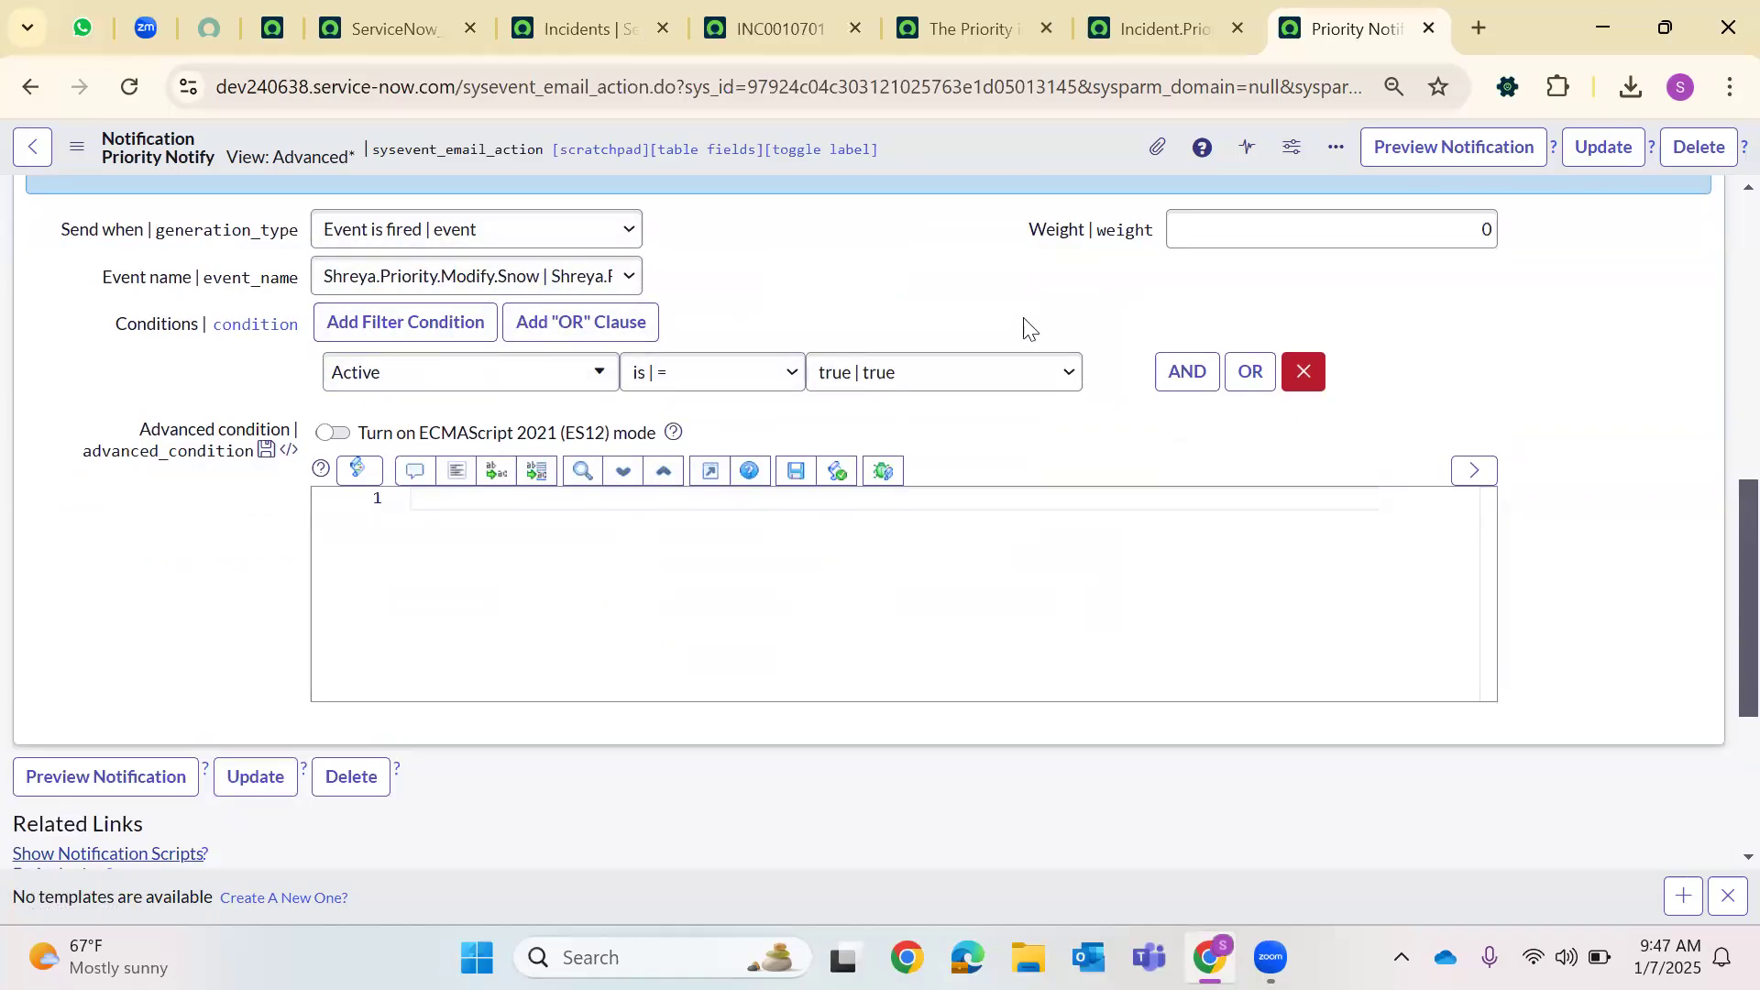
# Examine the notification's Who will receive settings, including the recipient fields and the Exclude delegates option
pyautogui.scroll(5, 1001, 291)
pyautogui.click(220, 408)
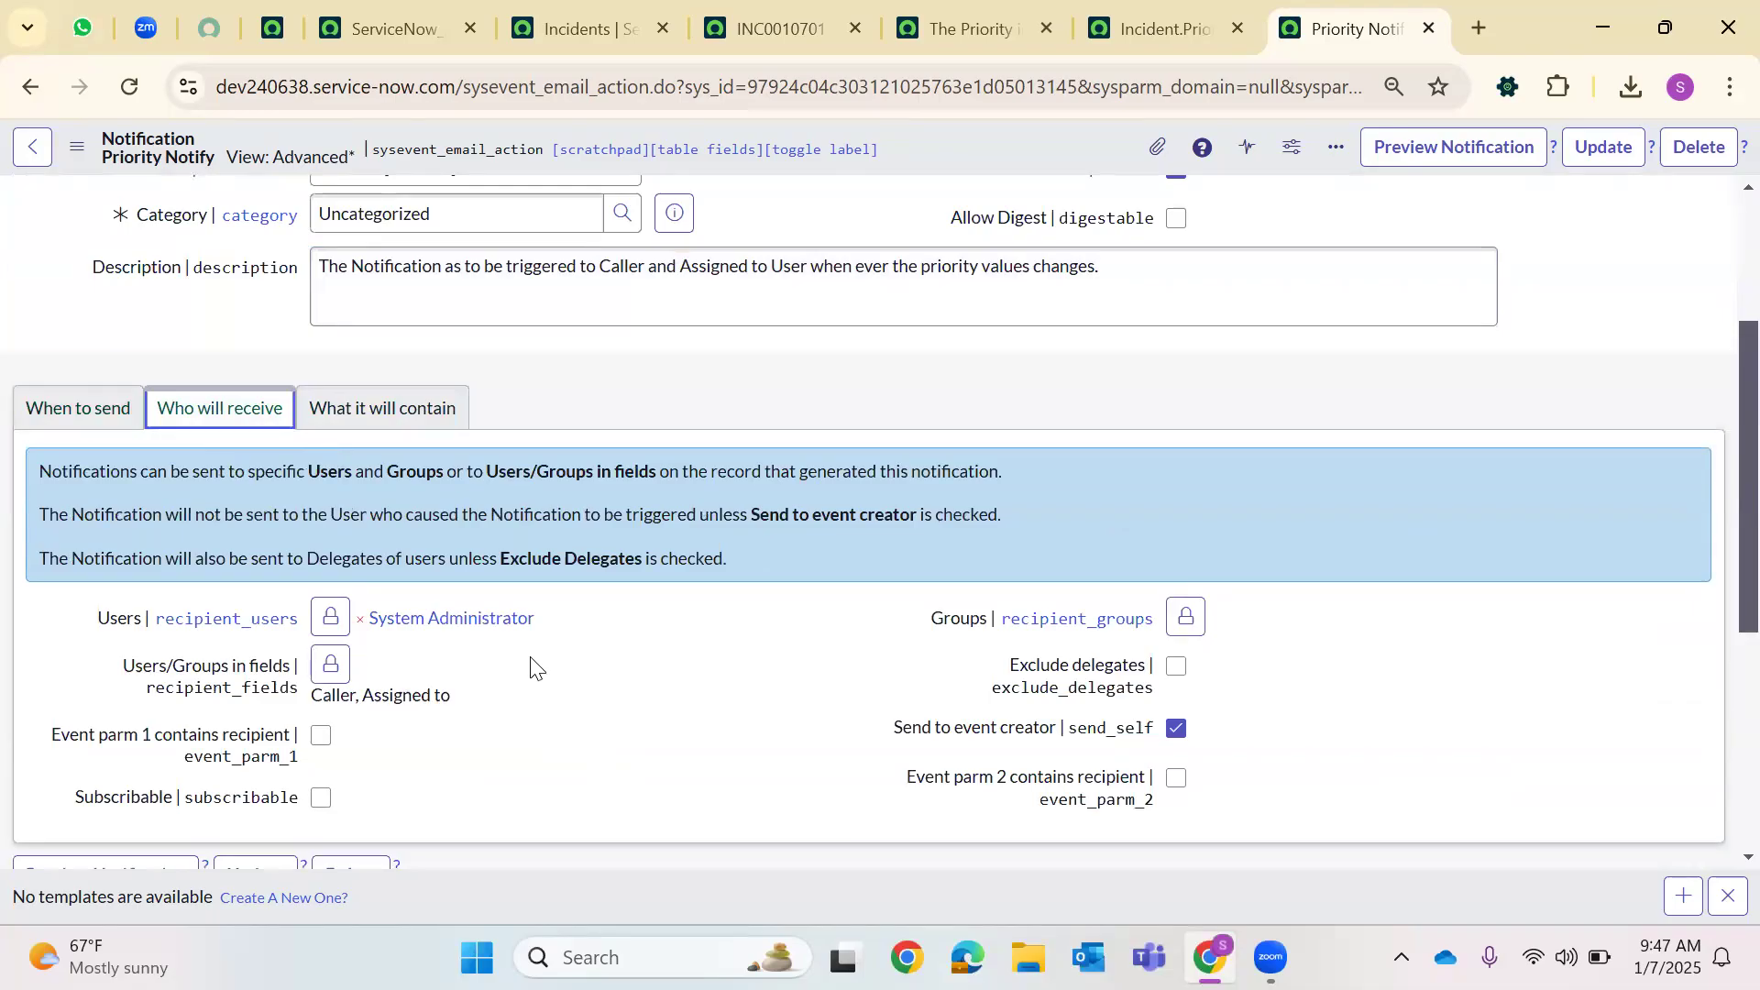
pyautogui.scroll(2, 431, 678)
pyautogui.scroll(-2, 293, 738)
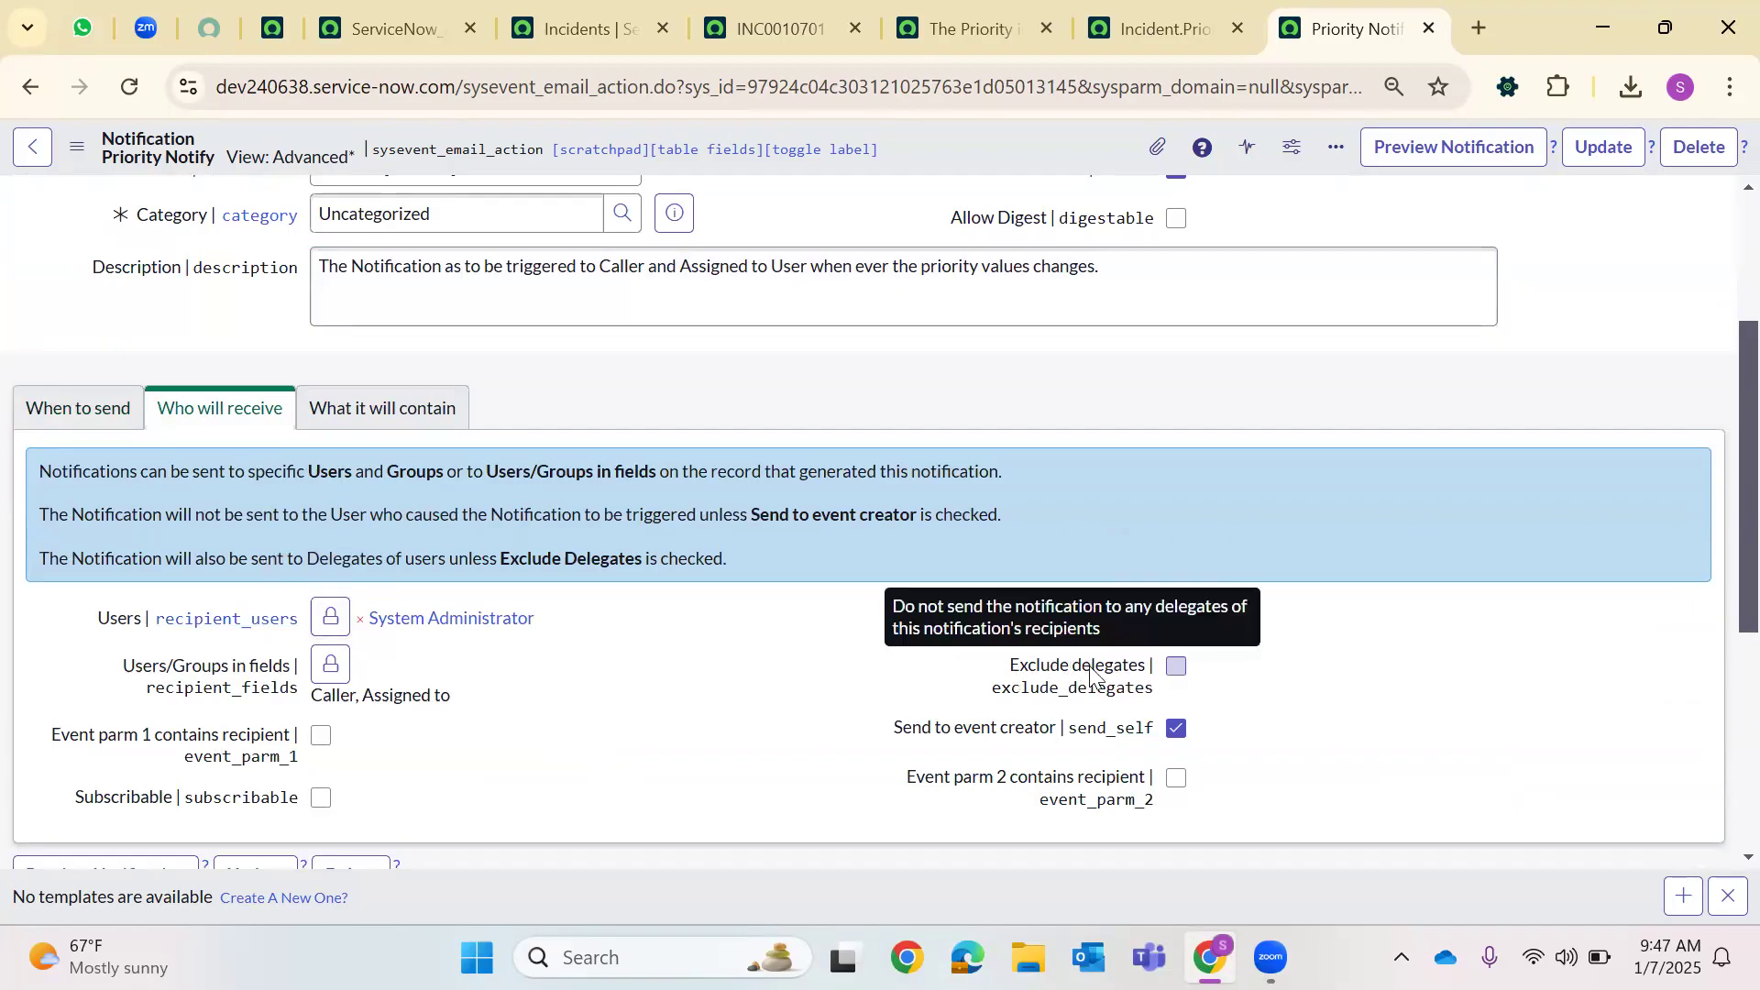
pyautogui.tripleClick(1160, 677)
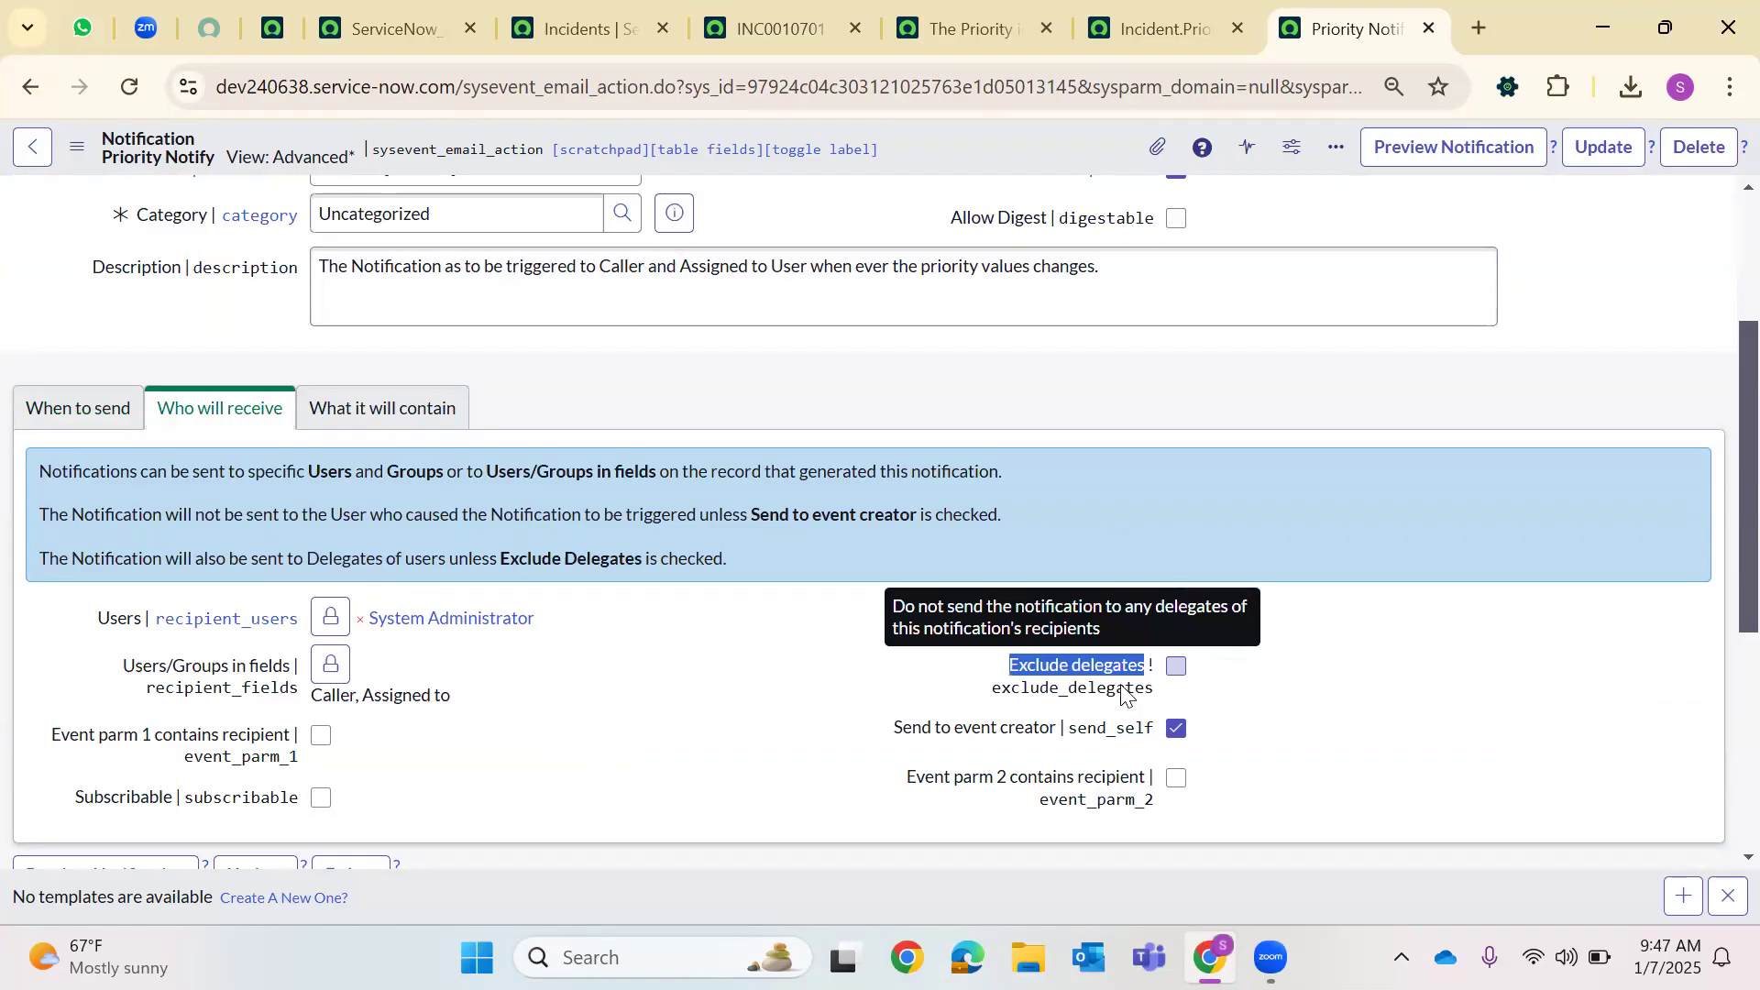
# Open the Users table list from the ServiceNow navigator with sys_user.LIST
pyautogui.click(394, 29)
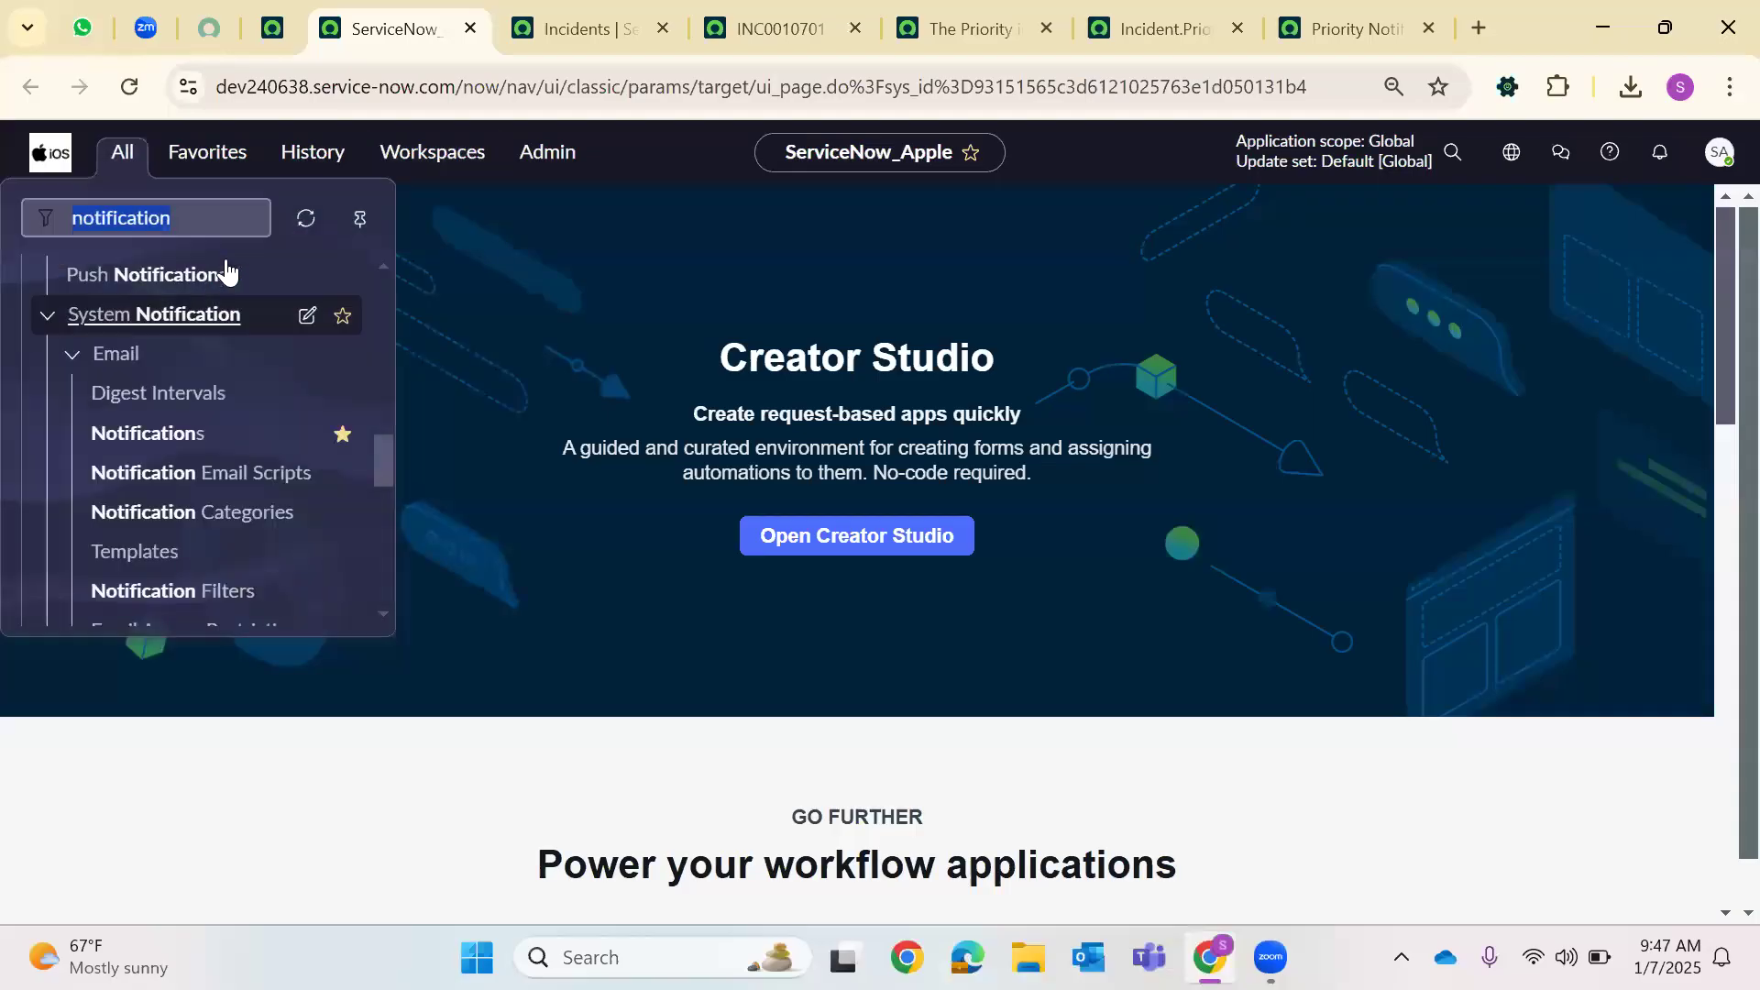
pyautogui.hotkey('ctrl', 'a')
pyautogui.press('BackSpace')
pyautogui.write('s')
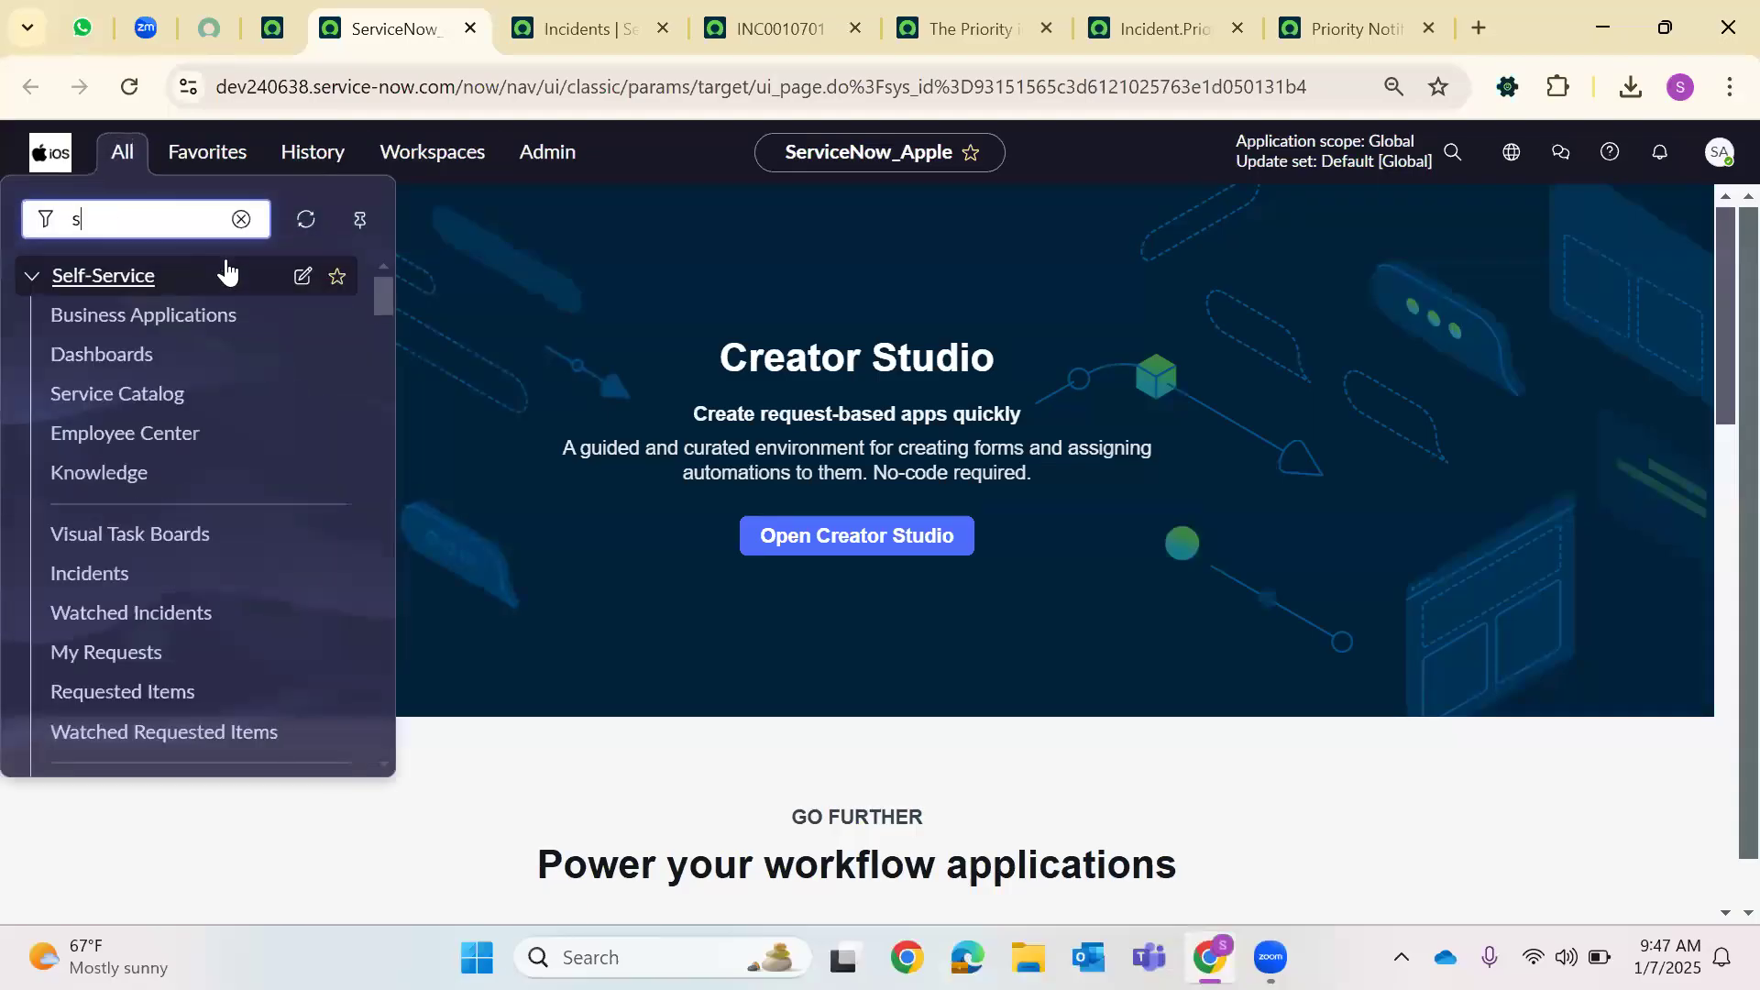
pyautogui.write('ys_user,')
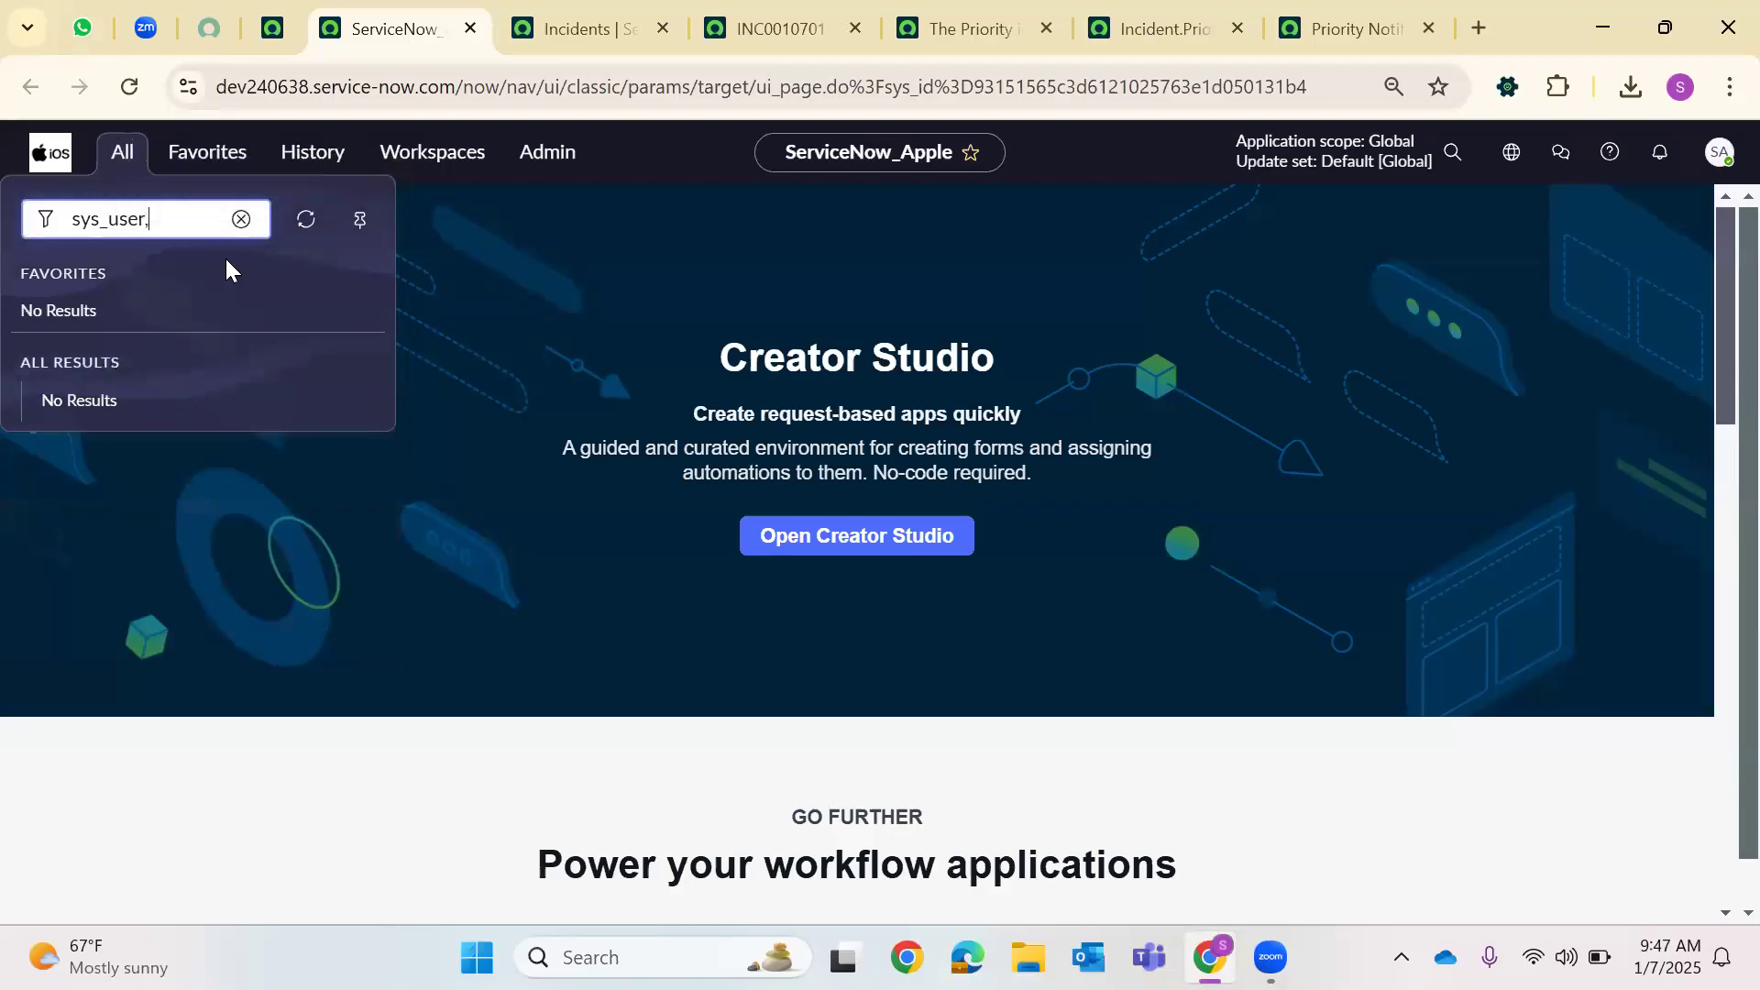
pyautogui.press('BackSpace')
pyautogui.write('.LIST')
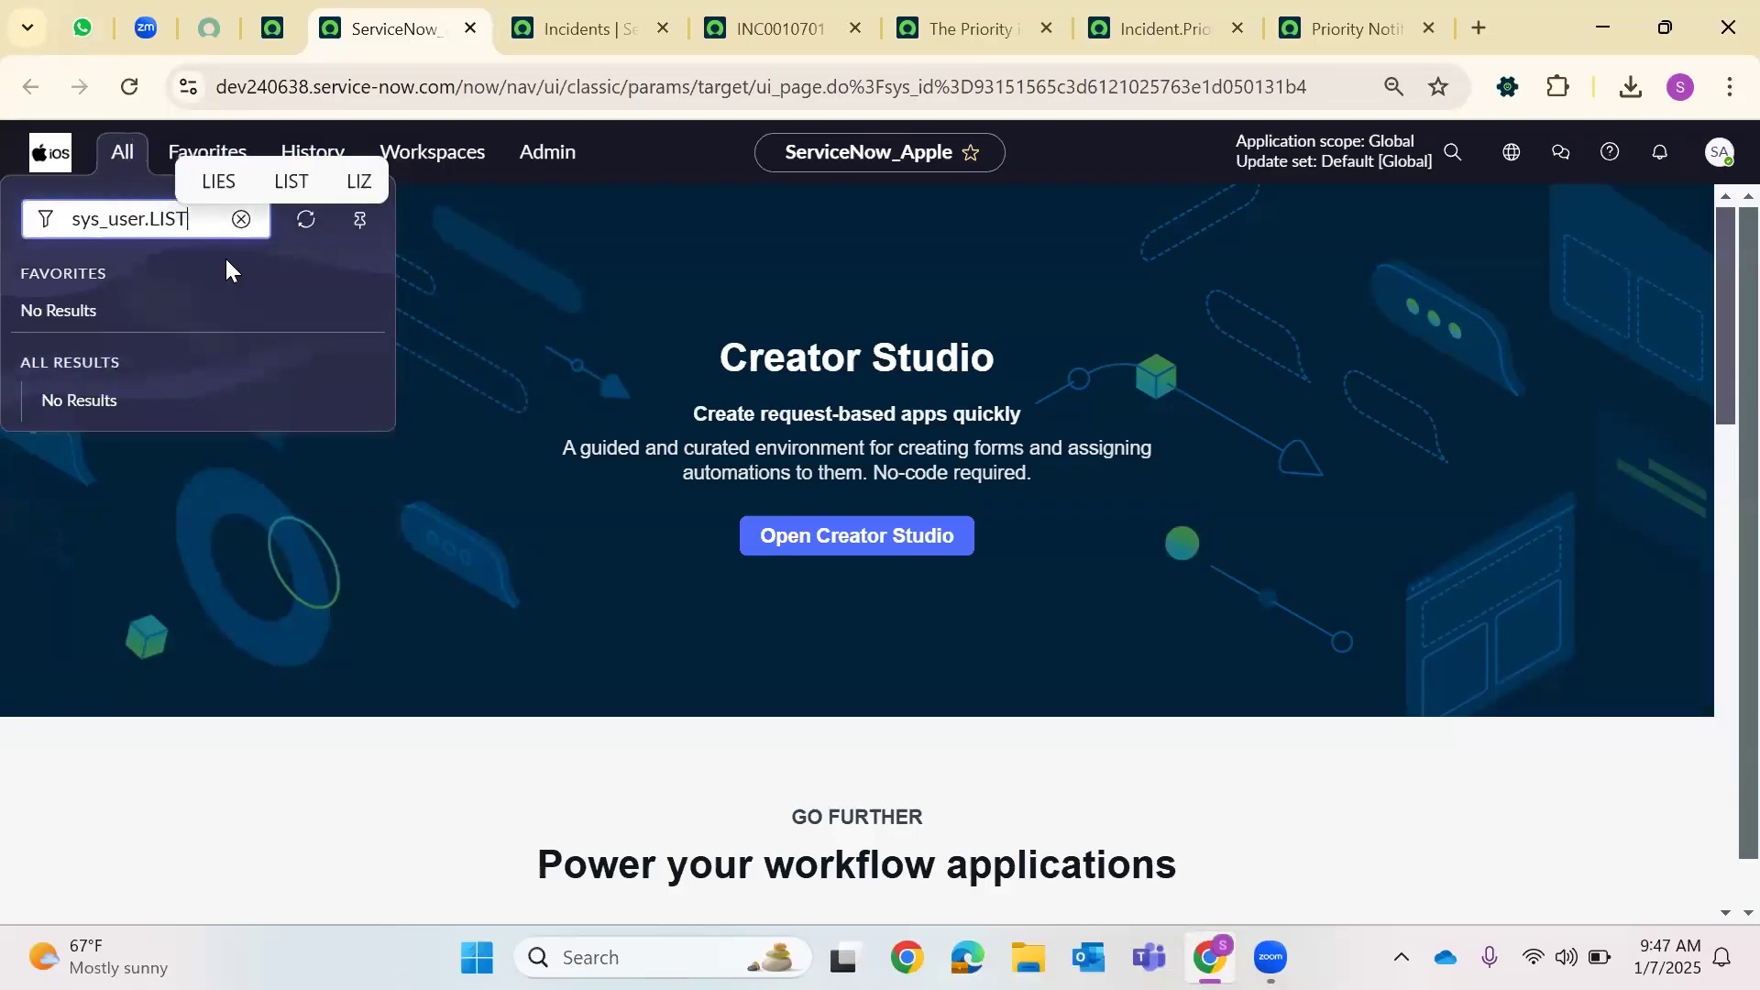
pyautogui.press('Return')
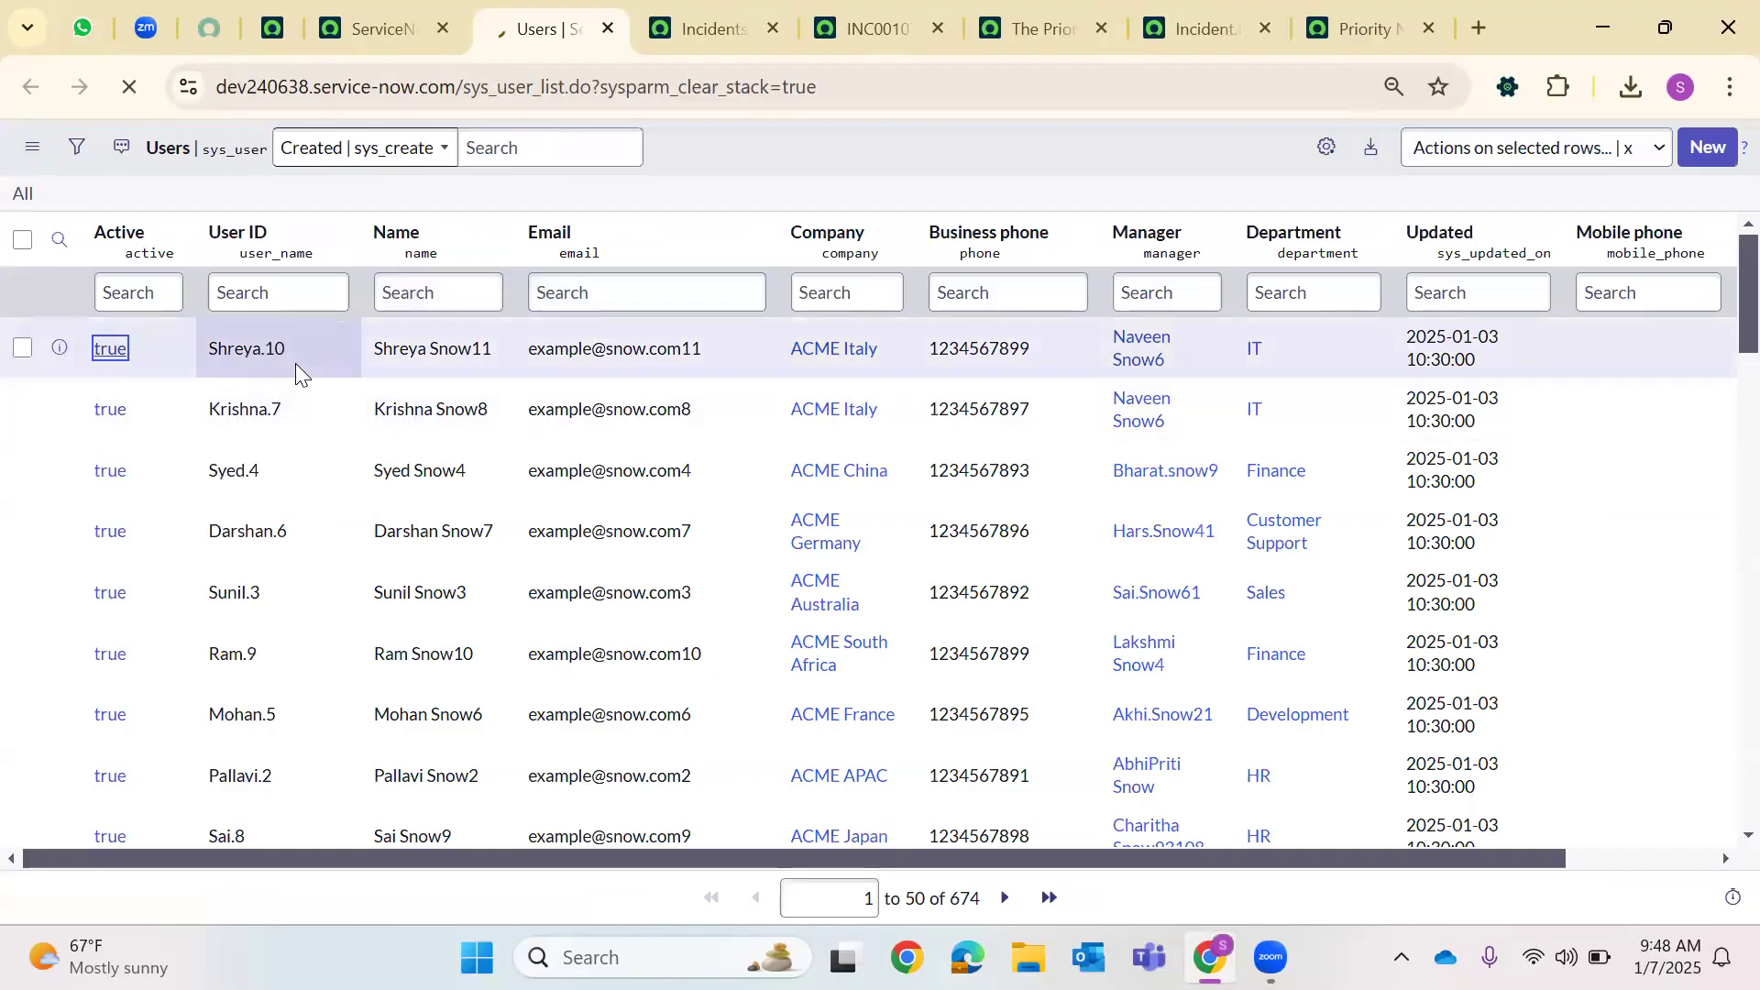
# Open the first listed user's record and examine its Delegates related list and underlying table name
pyautogui.click(350, 367)
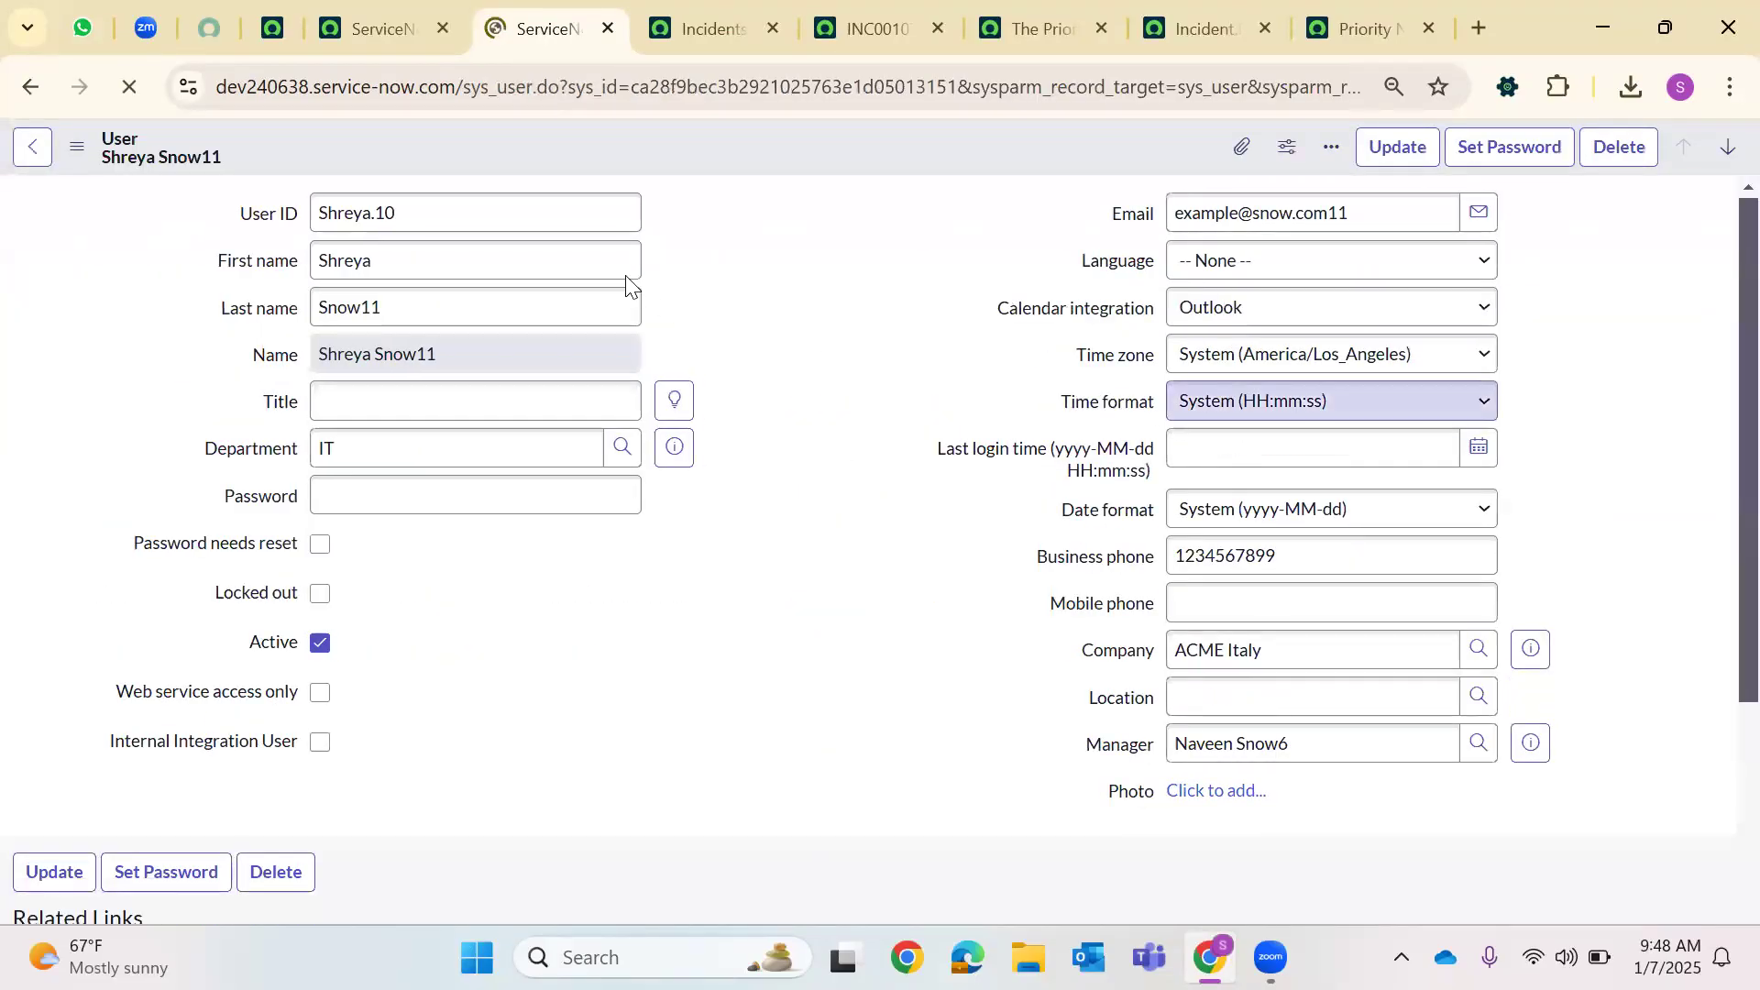
pyautogui.scroll(-5, 665, 317)
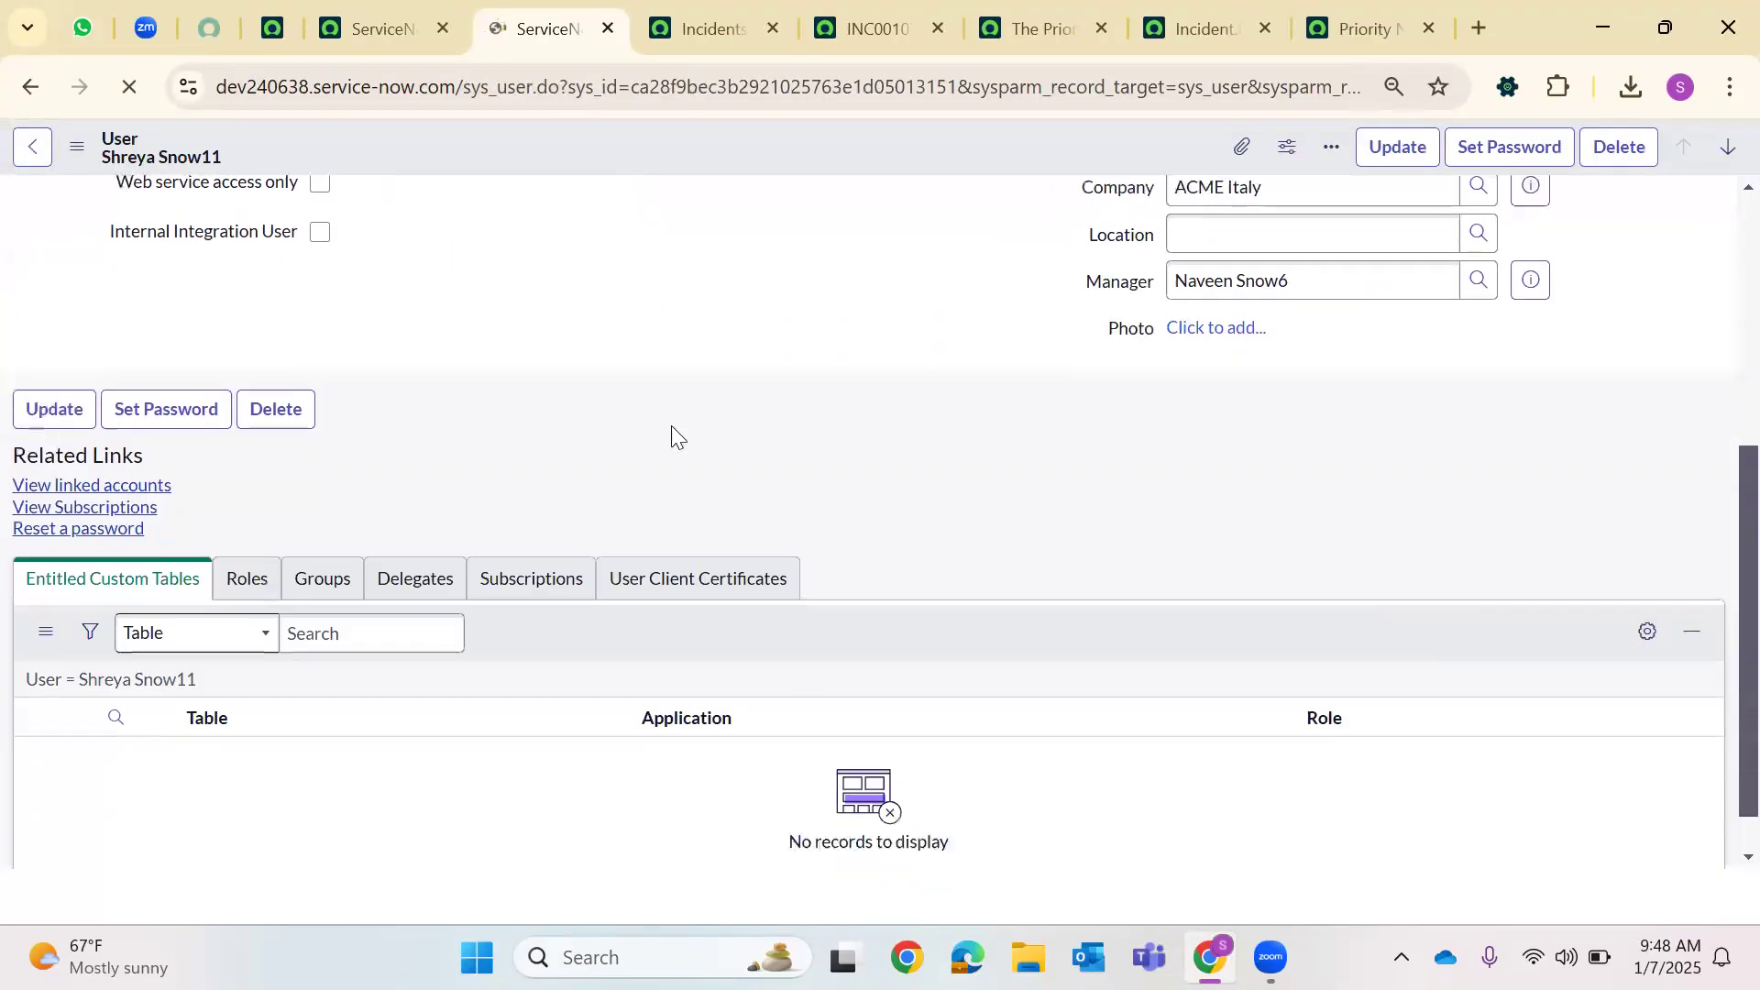
pyautogui.click(409, 539)
pyautogui.scroll(-2, 490, 497)
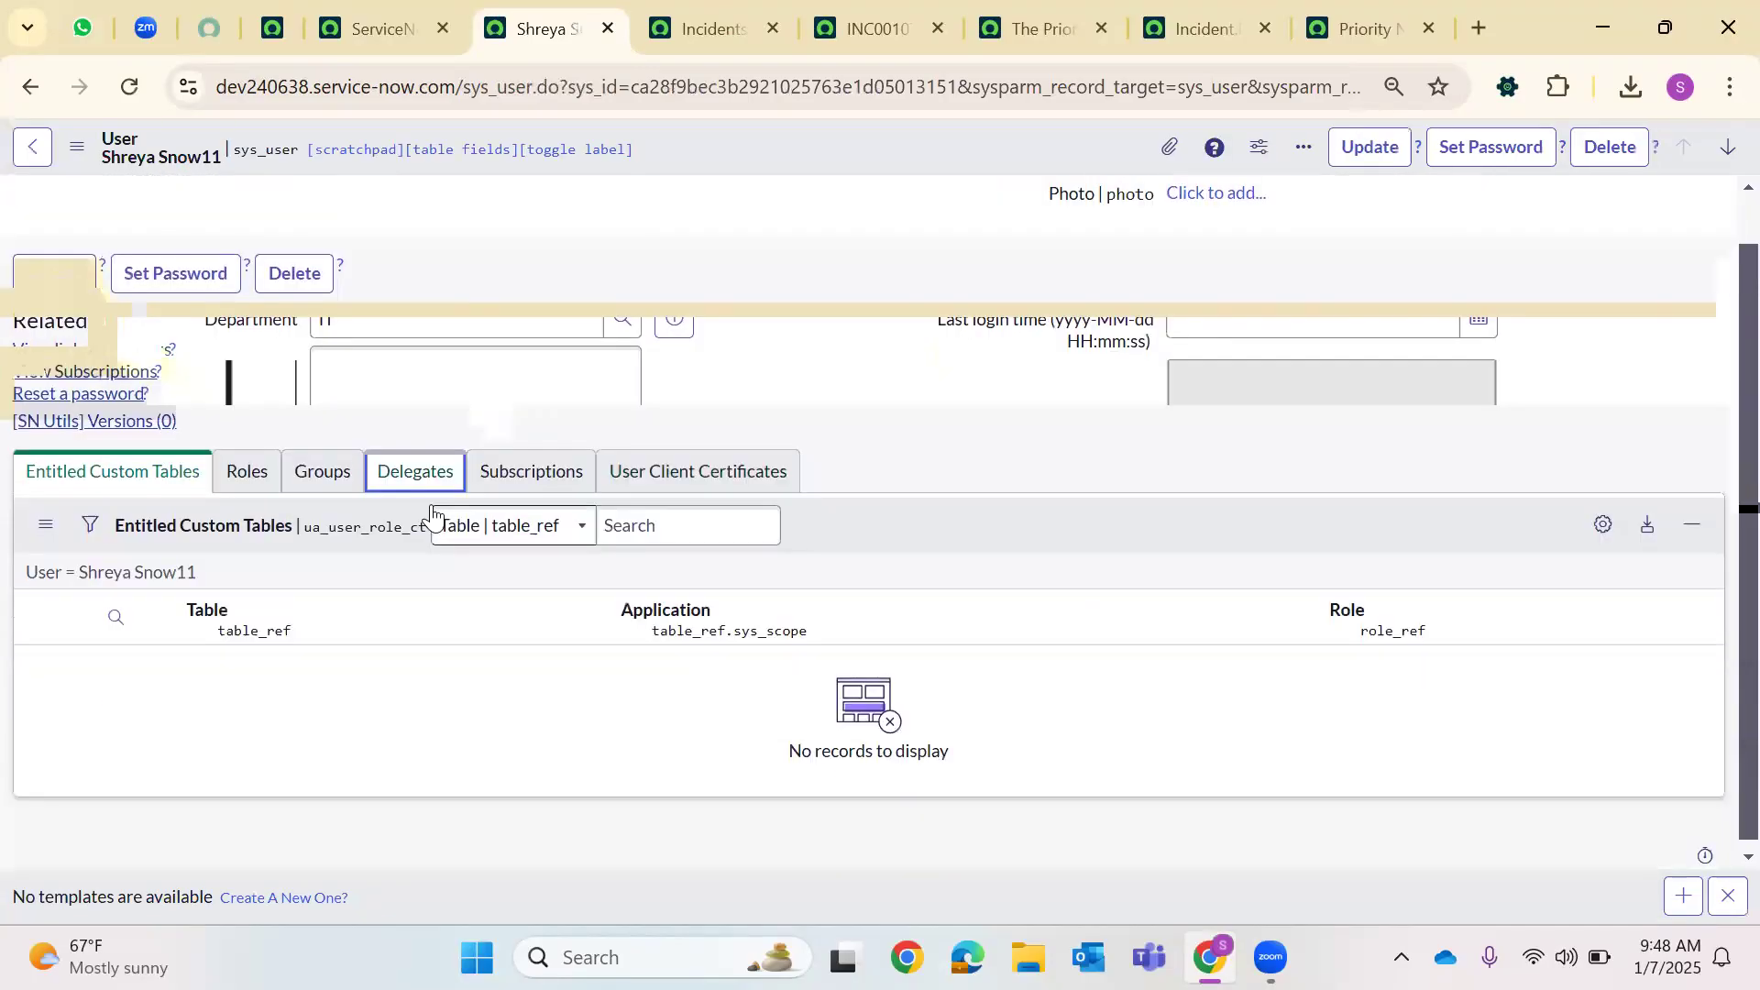
pyautogui.click(389, 476)
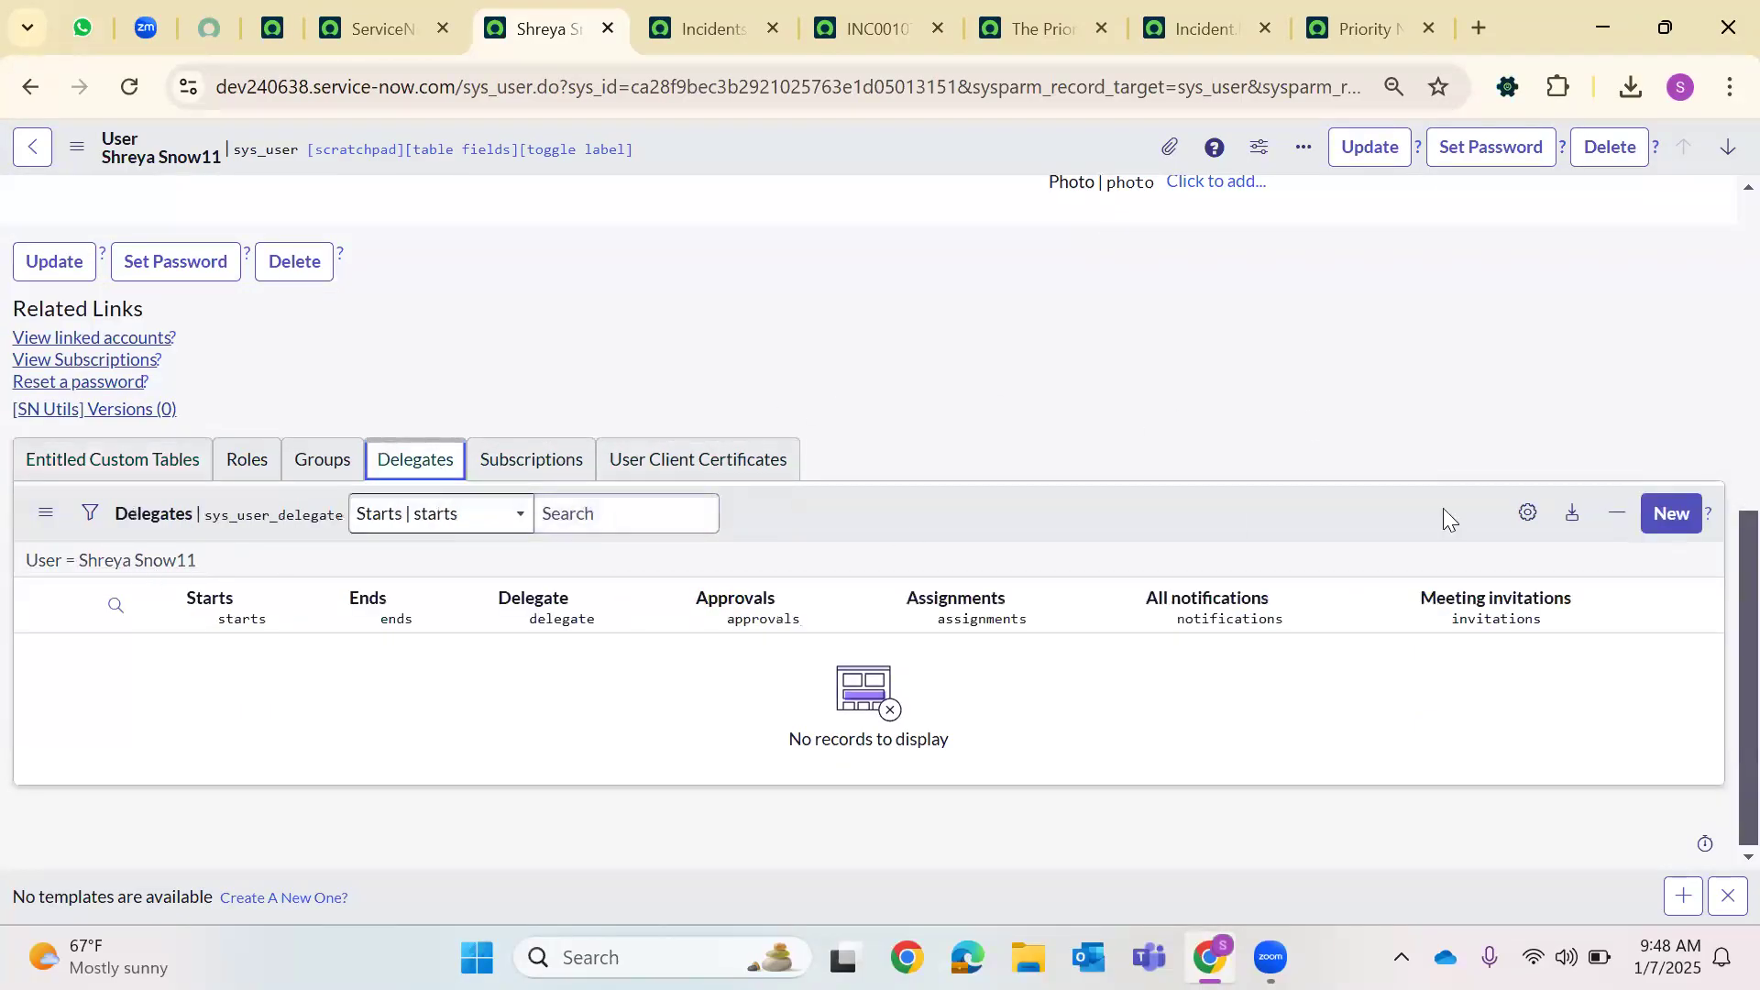
pyautogui.doubleClick(275, 515)
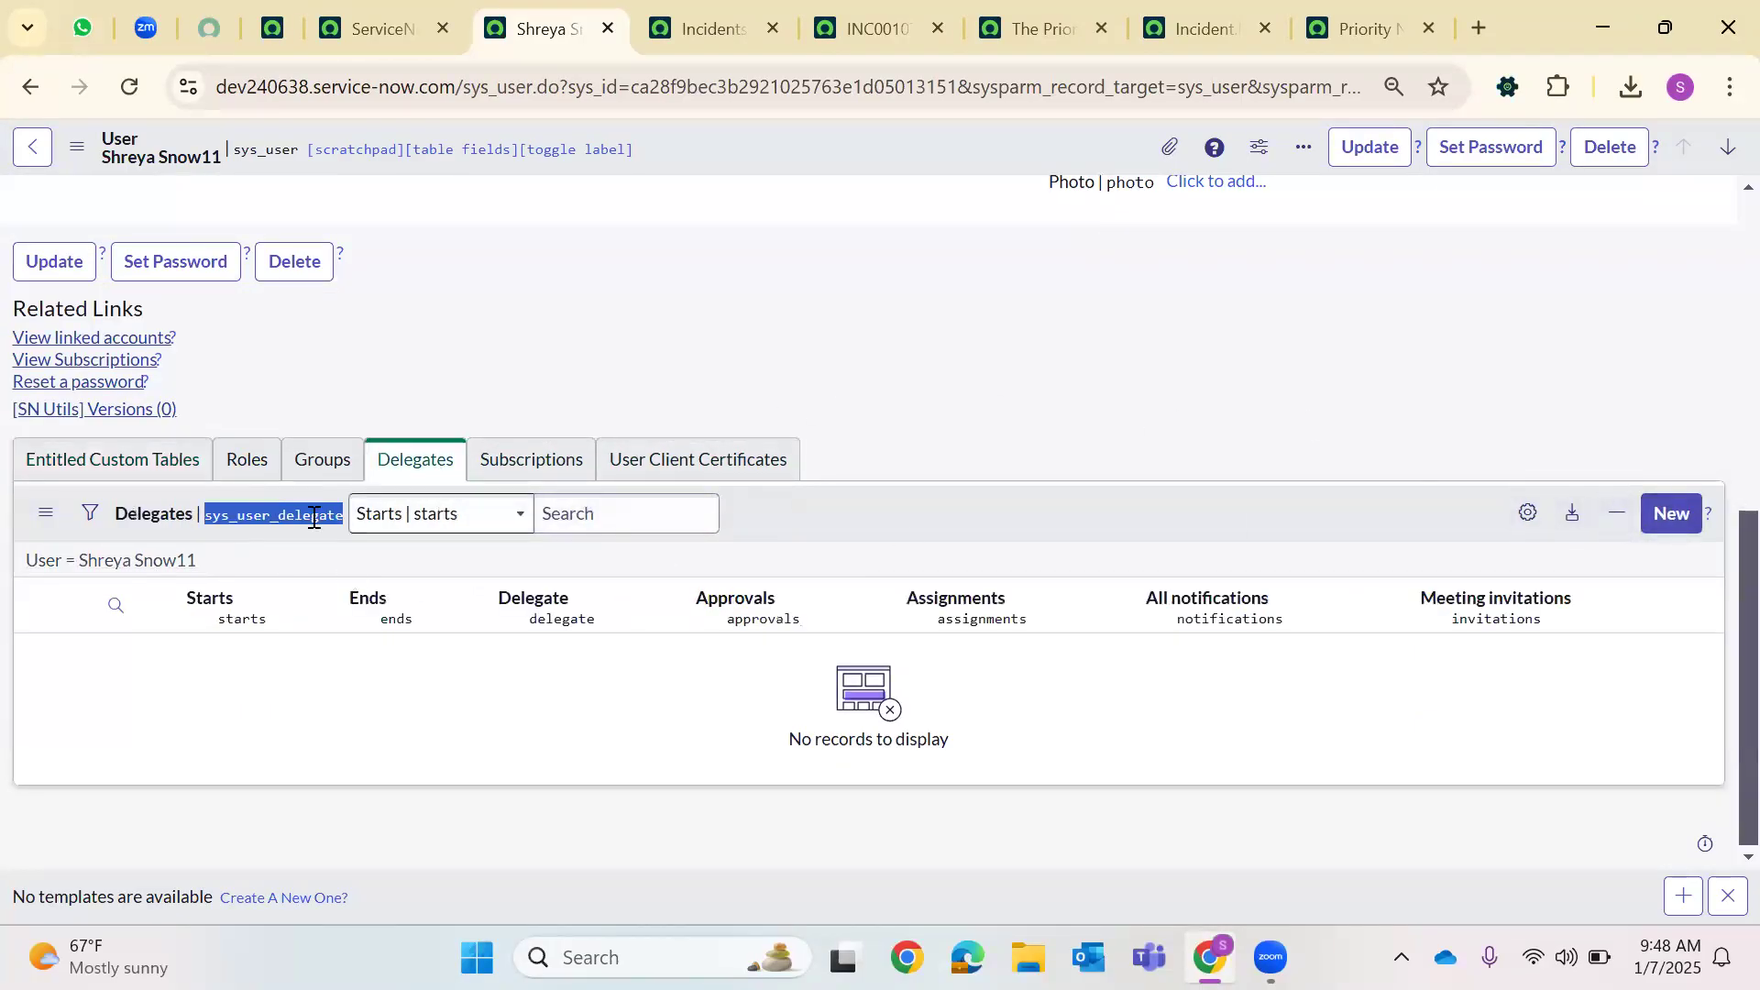
# Start a new delegate record for this user and set its start date to 2024-12-21, keeping the time 20:18:26
pyautogui.click(1672, 527)
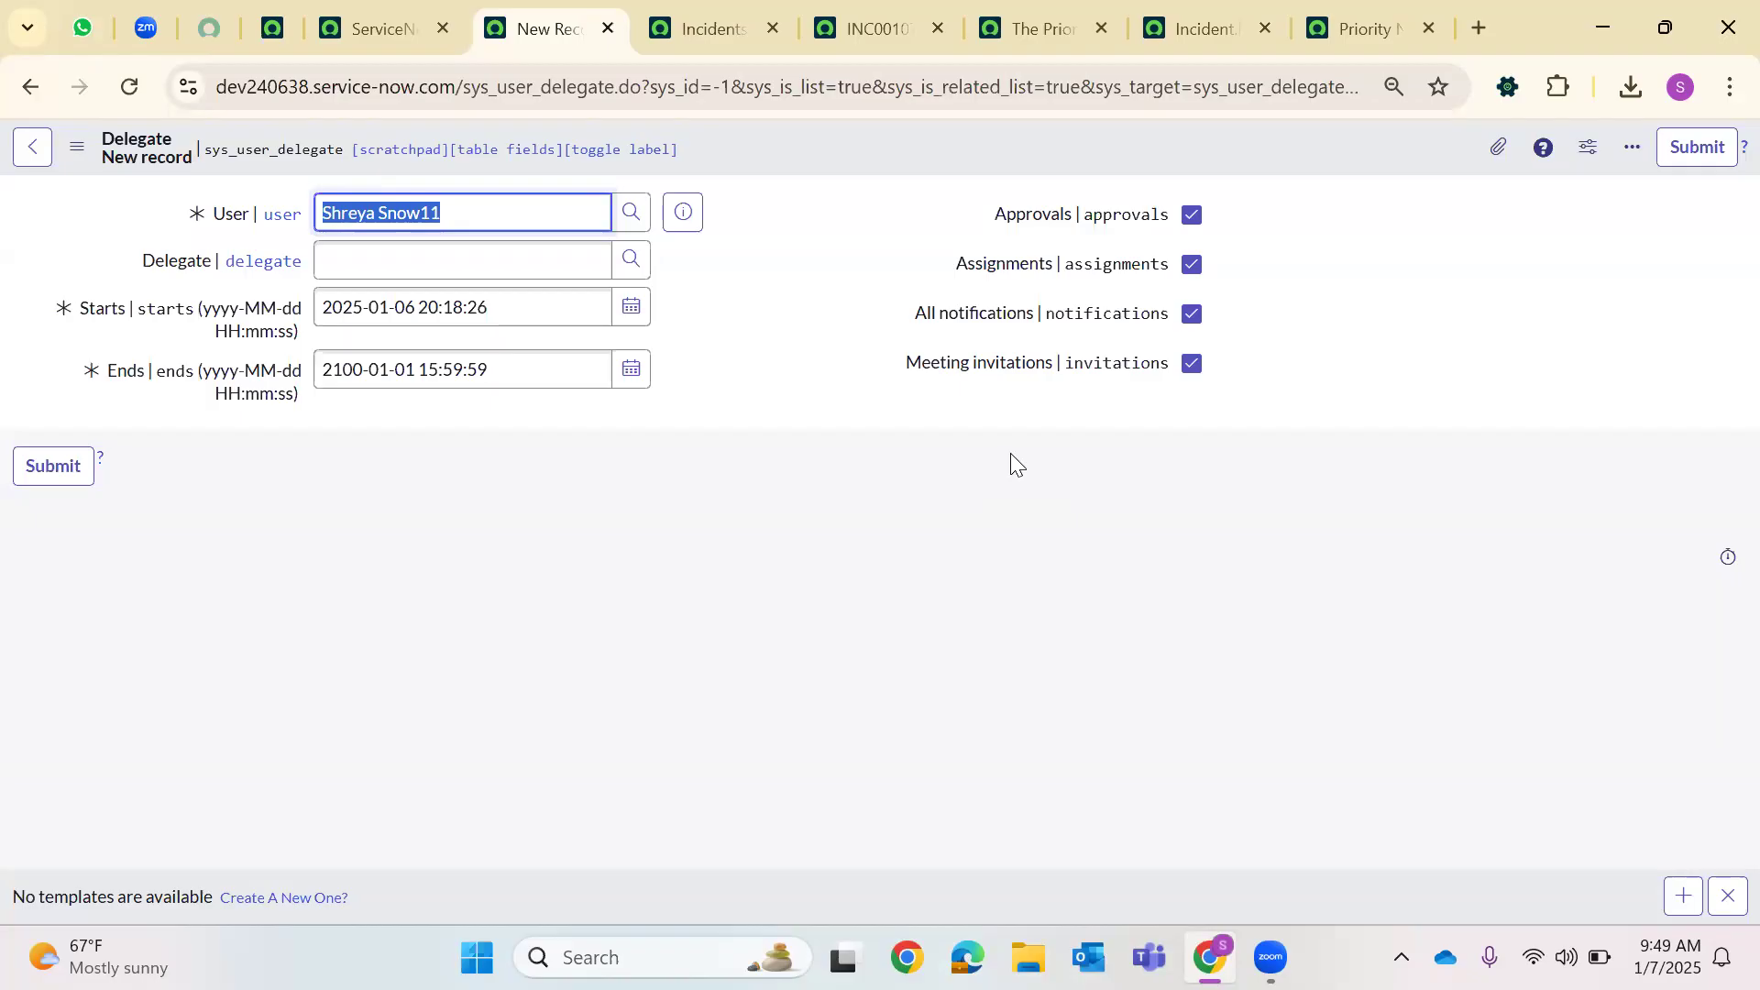
pyautogui.click(605, 310)
pyautogui.click(645, 323)
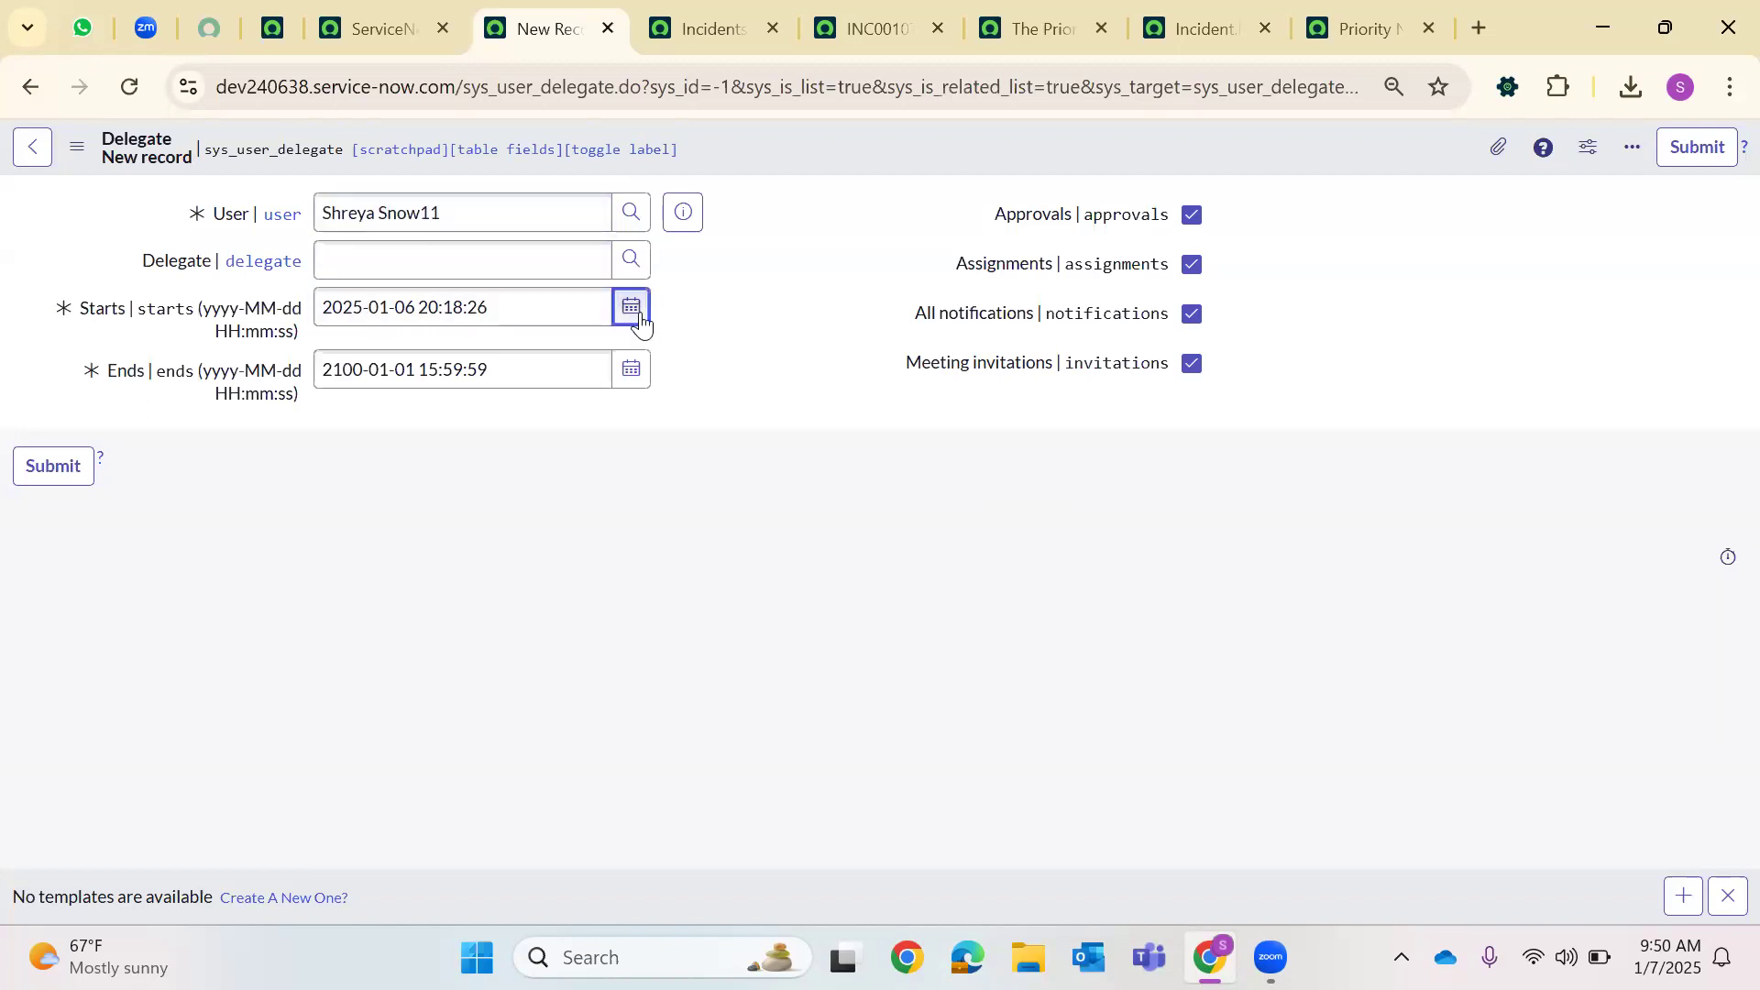
pyautogui.click(304, 345)
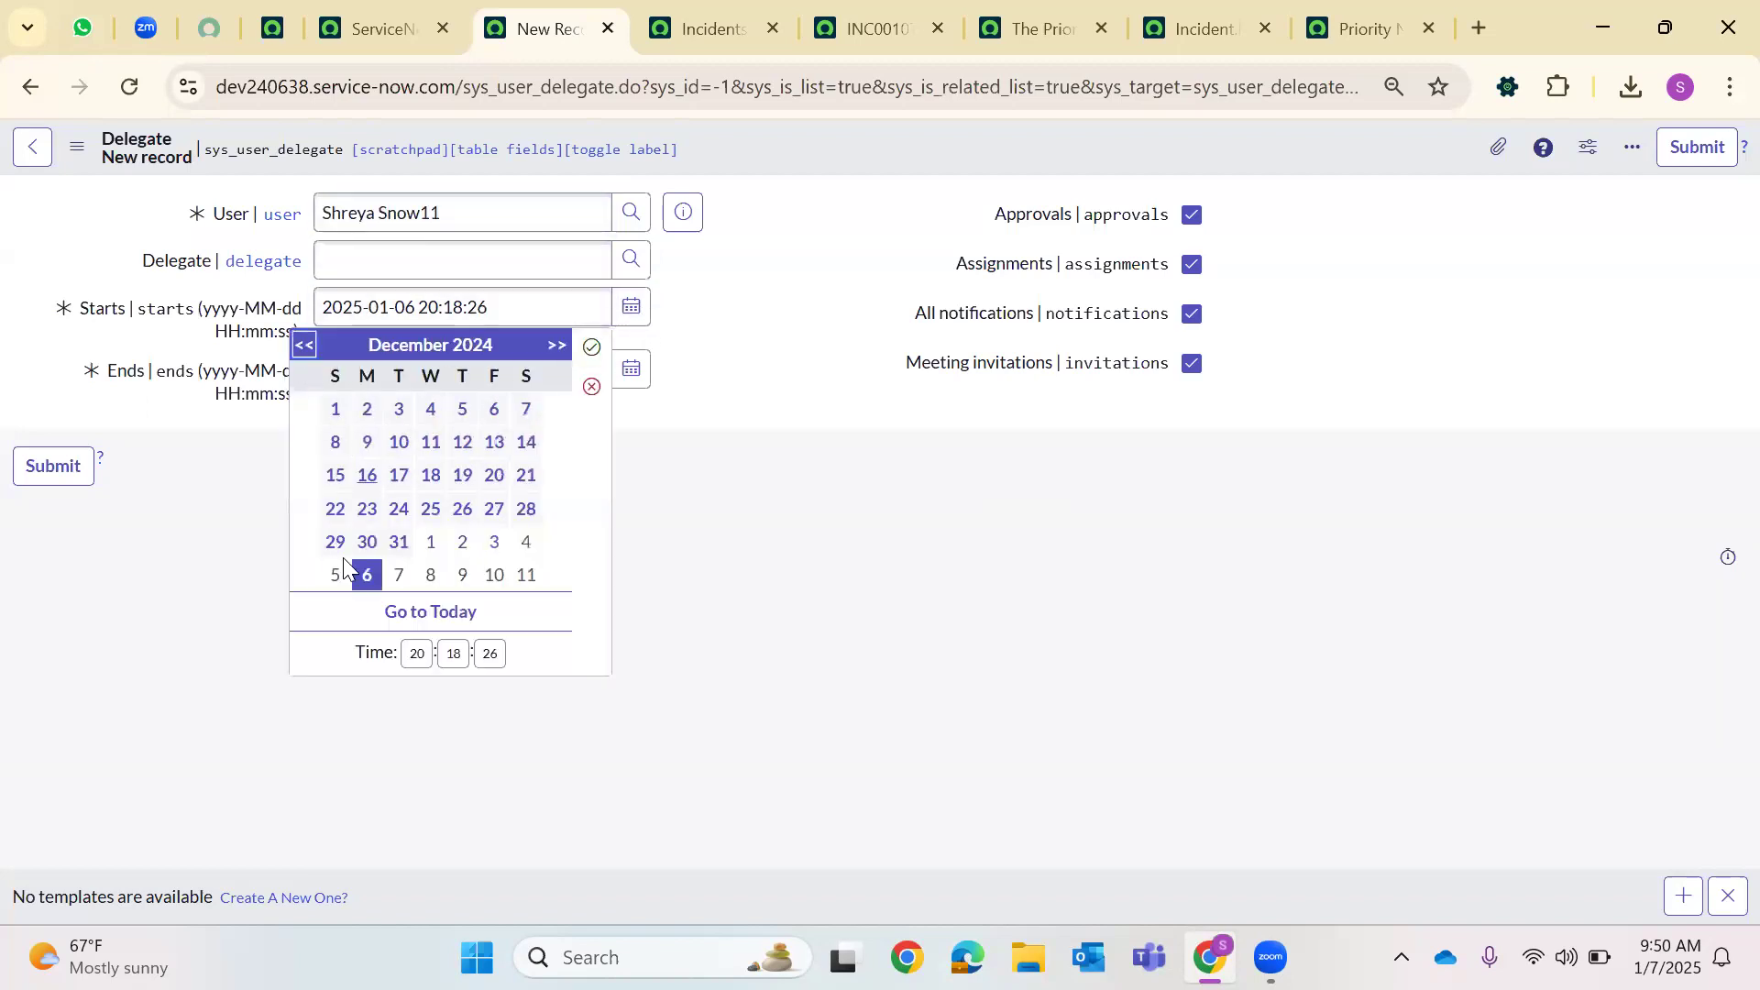
pyautogui.click(495, 477)
pyautogui.click(521, 477)
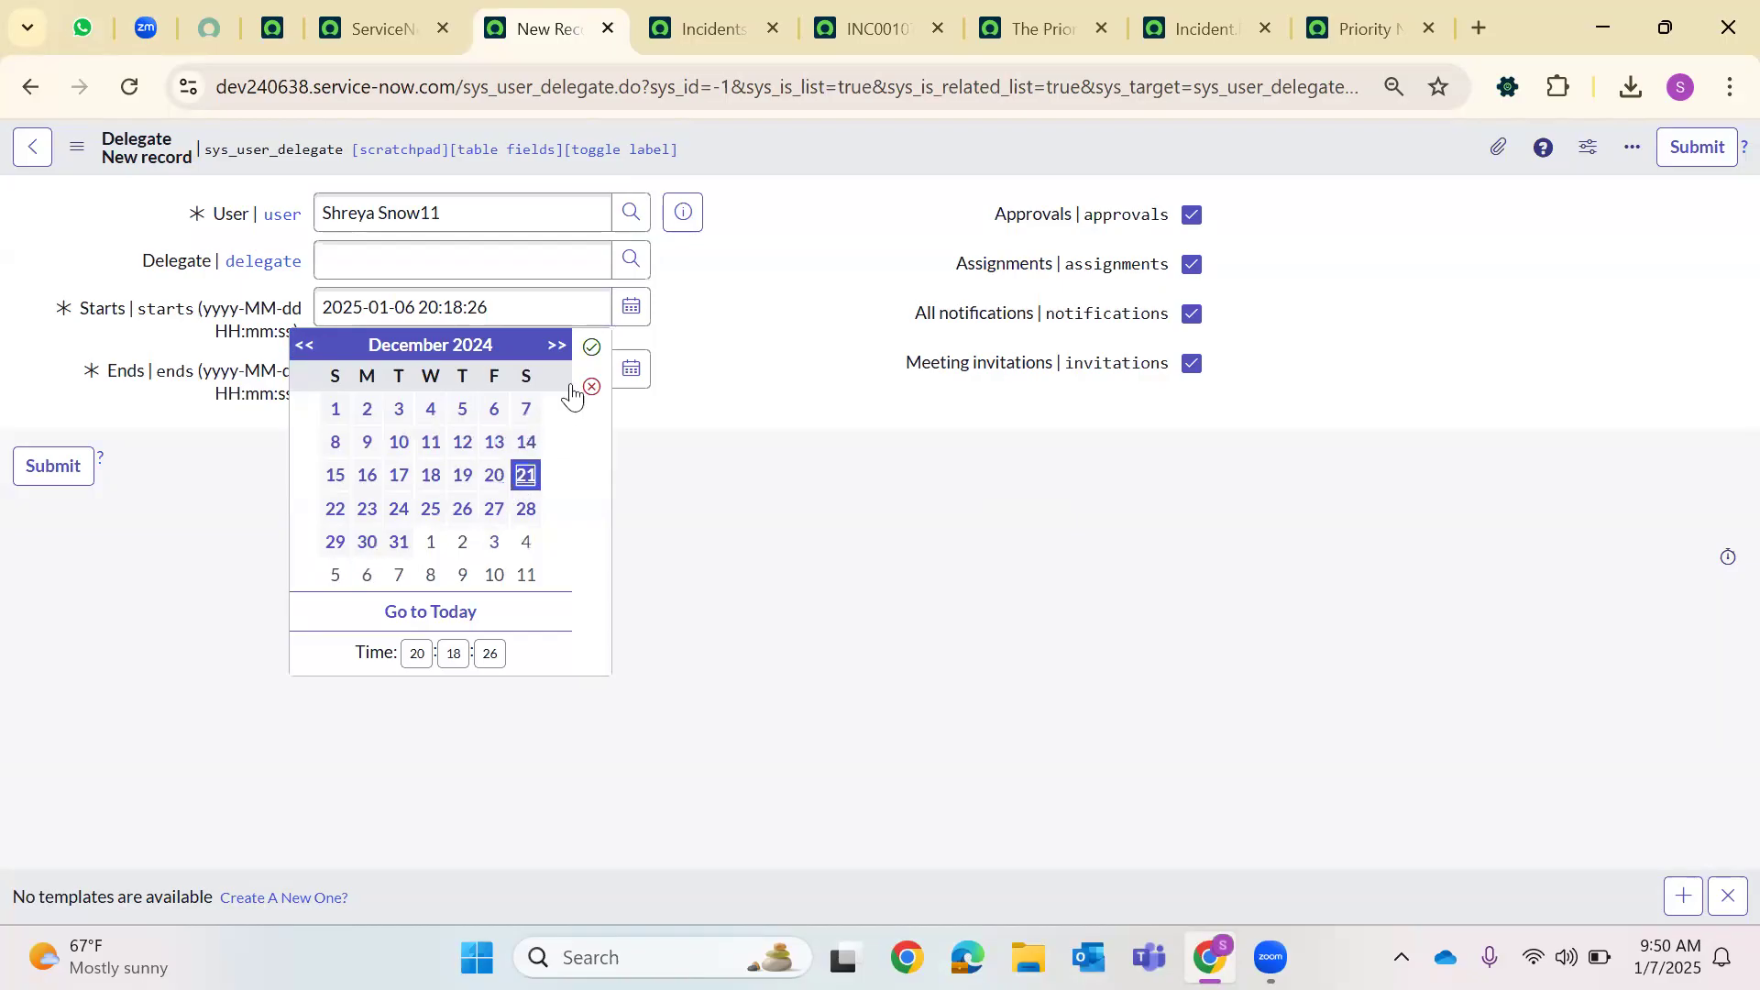
pyautogui.click(591, 347)
# Set the delegate record's end date to 2100-01-05, keeping the time 15:59:59
pyautogui.click(632, 371)
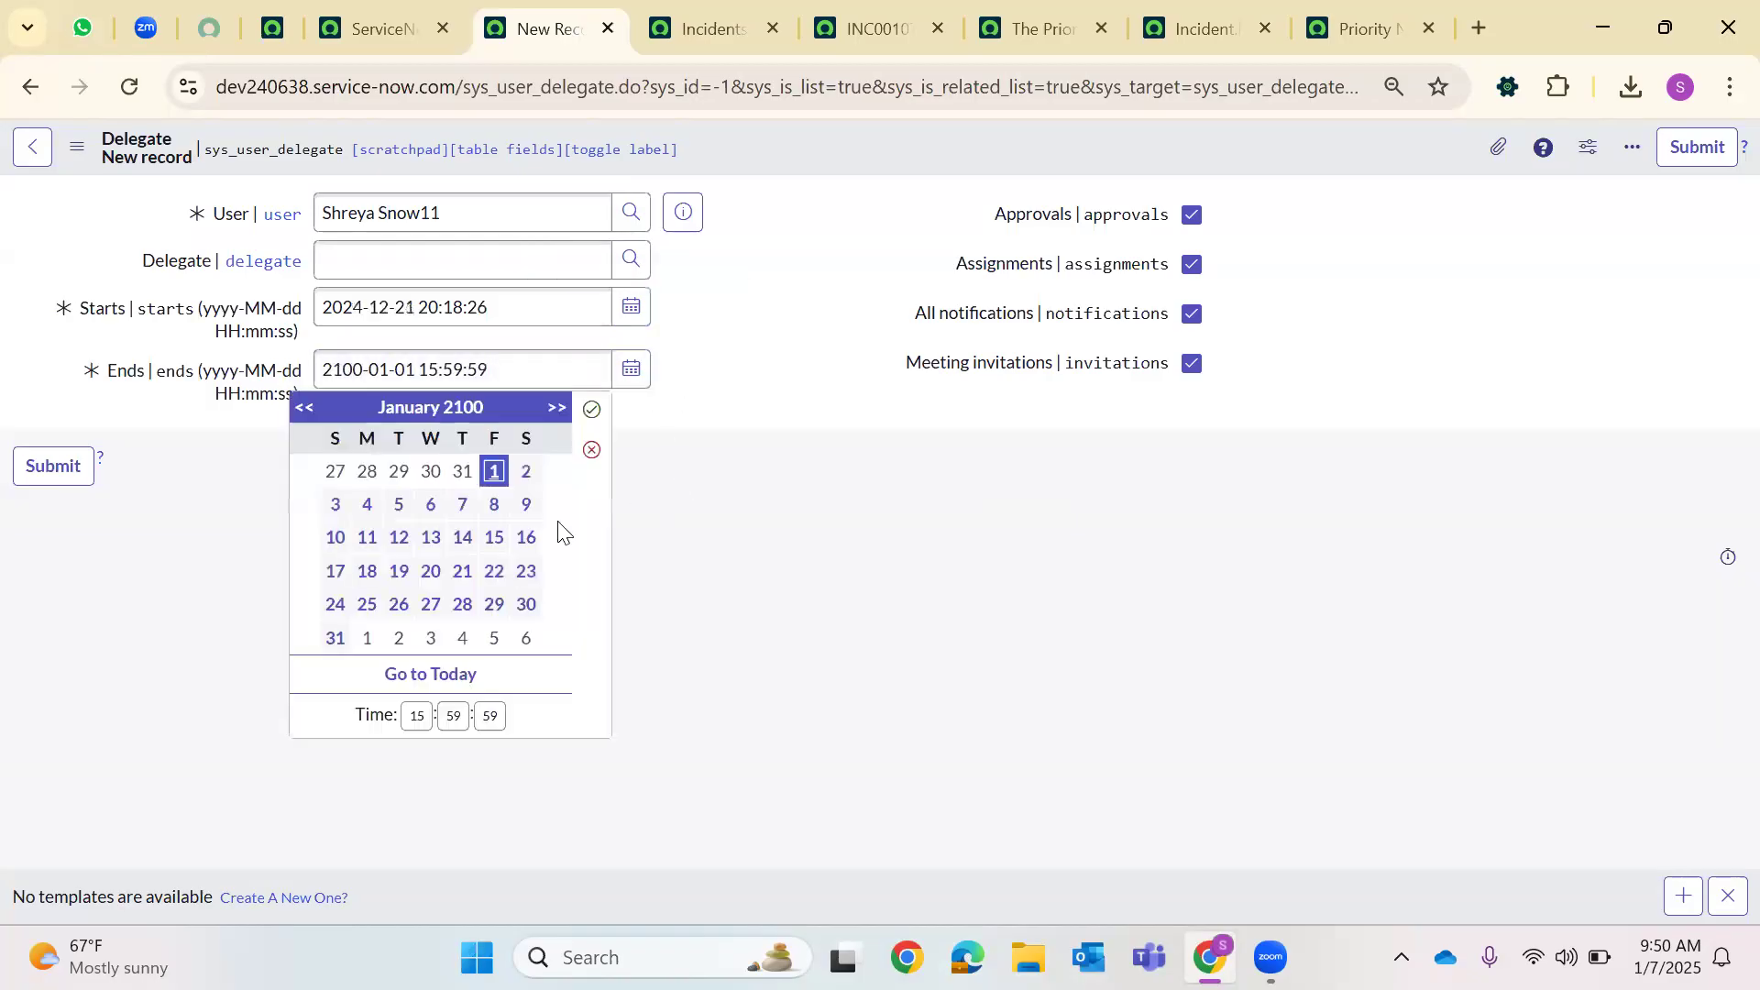
pyautogui.click(399, 504)
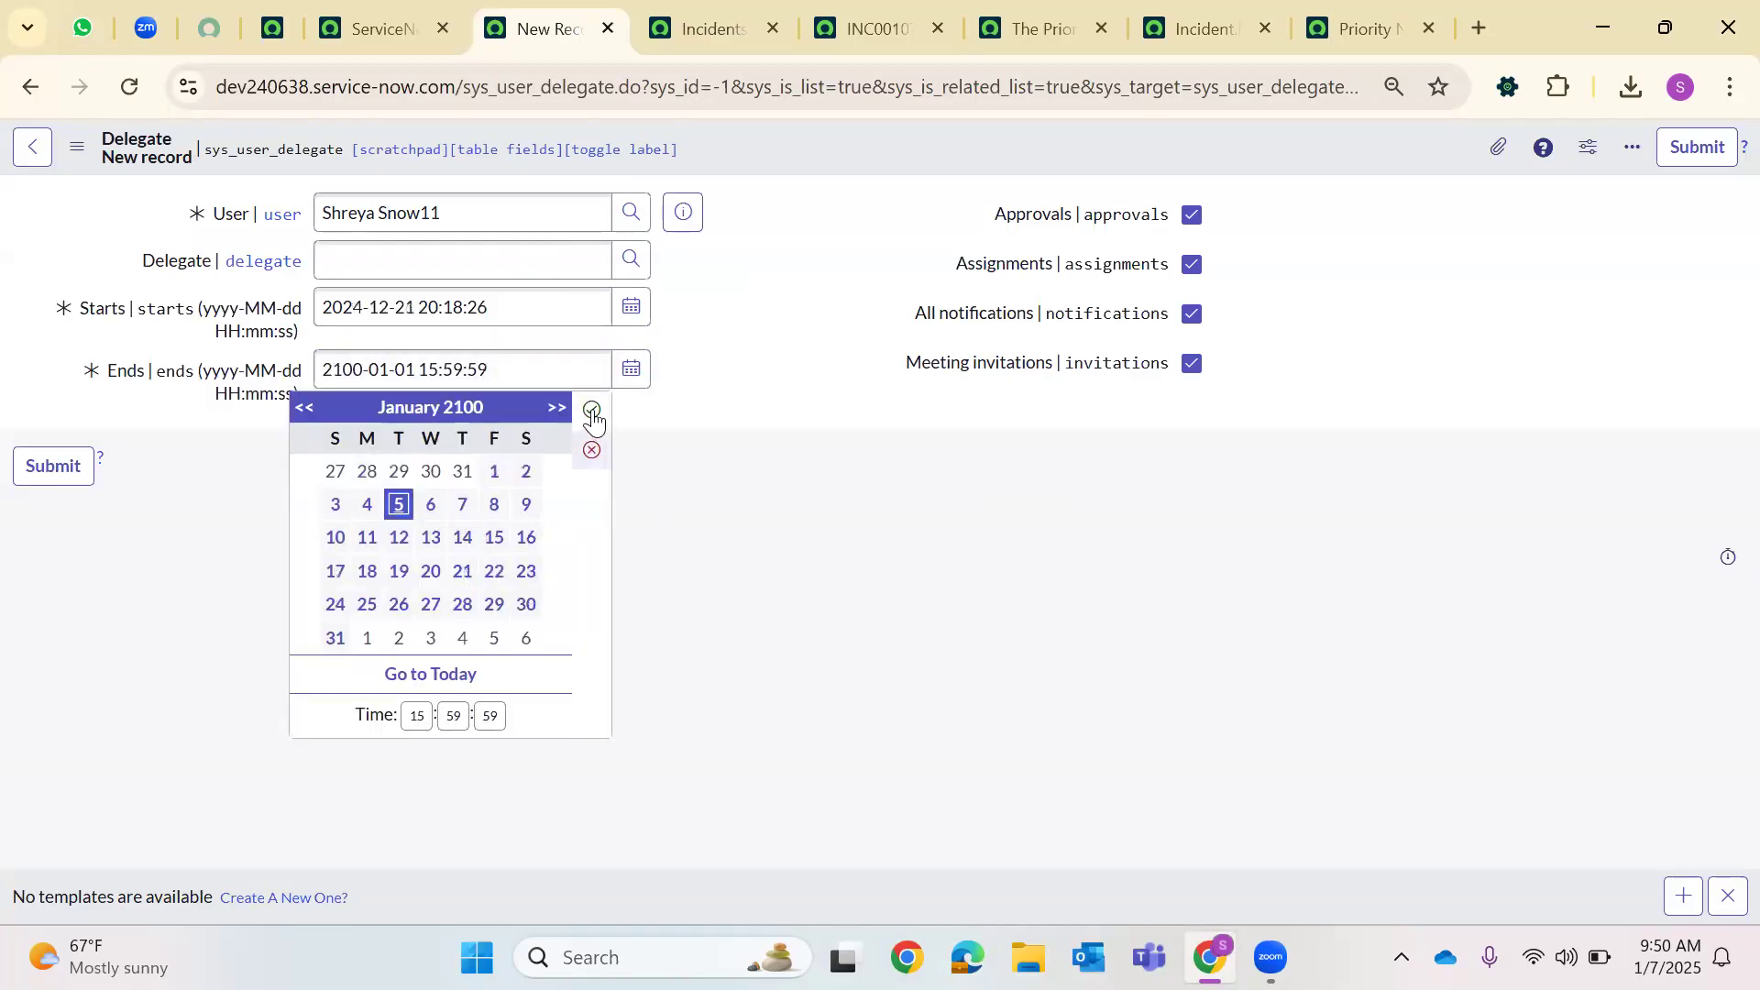
pyautogui.click(591, 409)
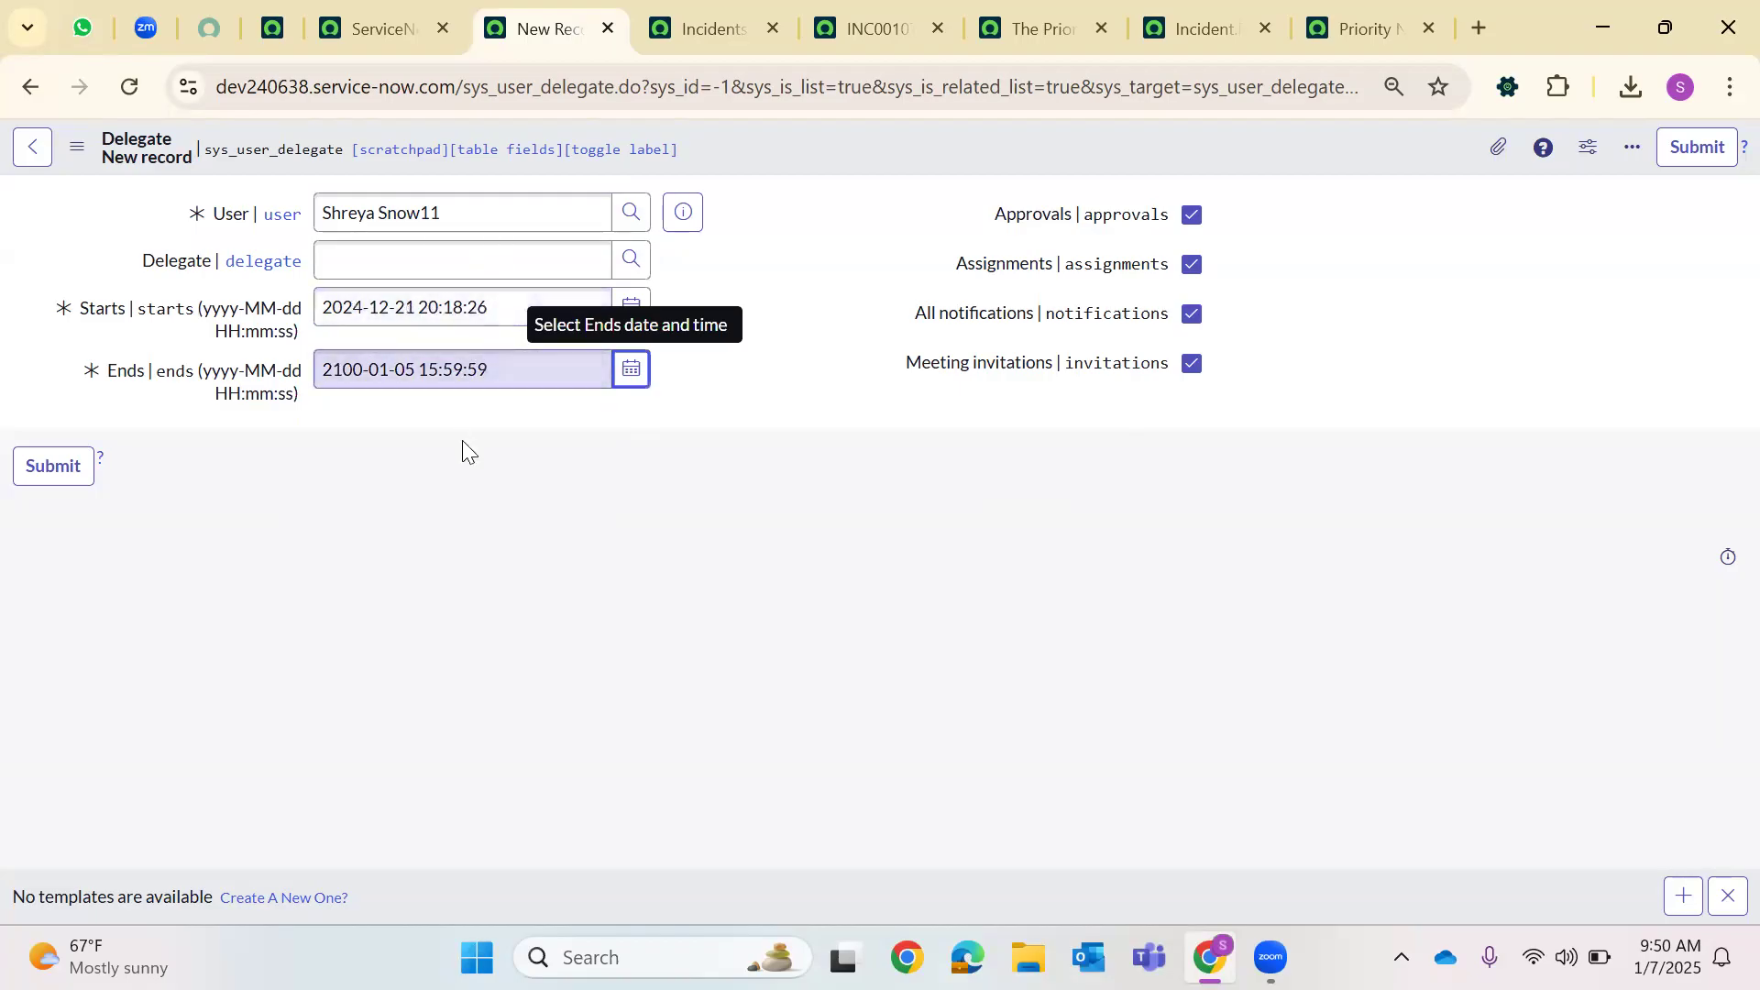
# Look up users by first name and choose the second matching user as the delegate
pyautogui.click(448, 263)
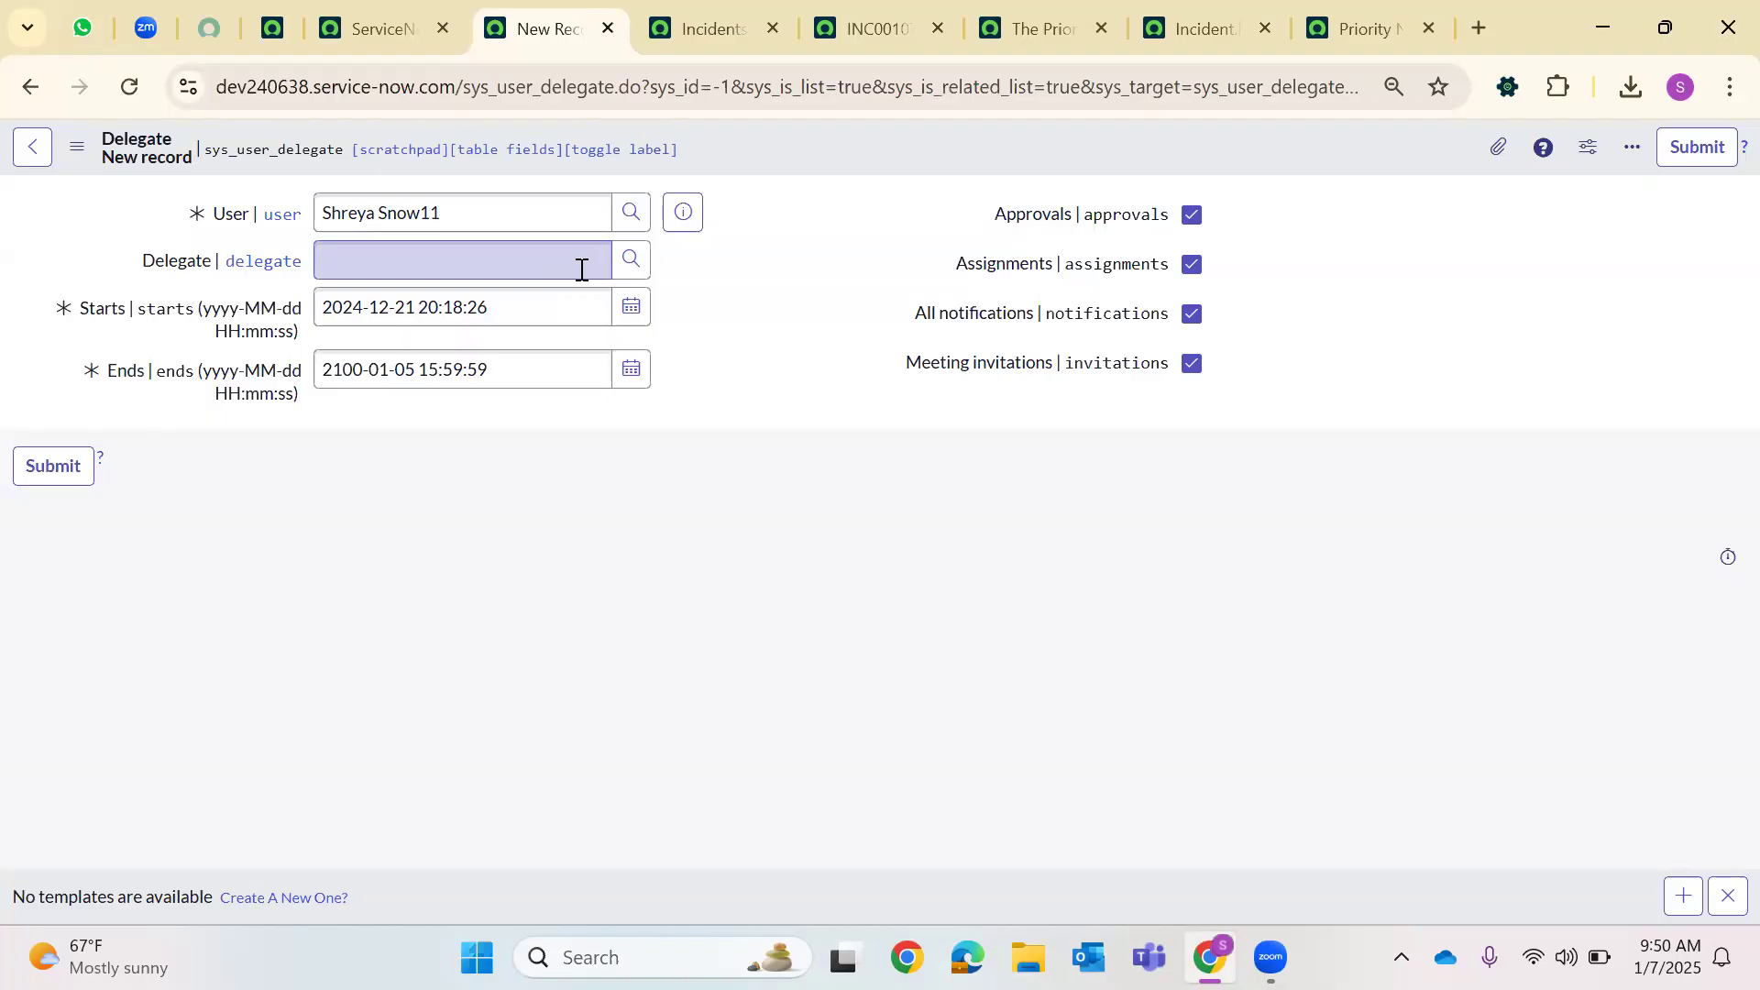
pyautogui.click(630, 260)
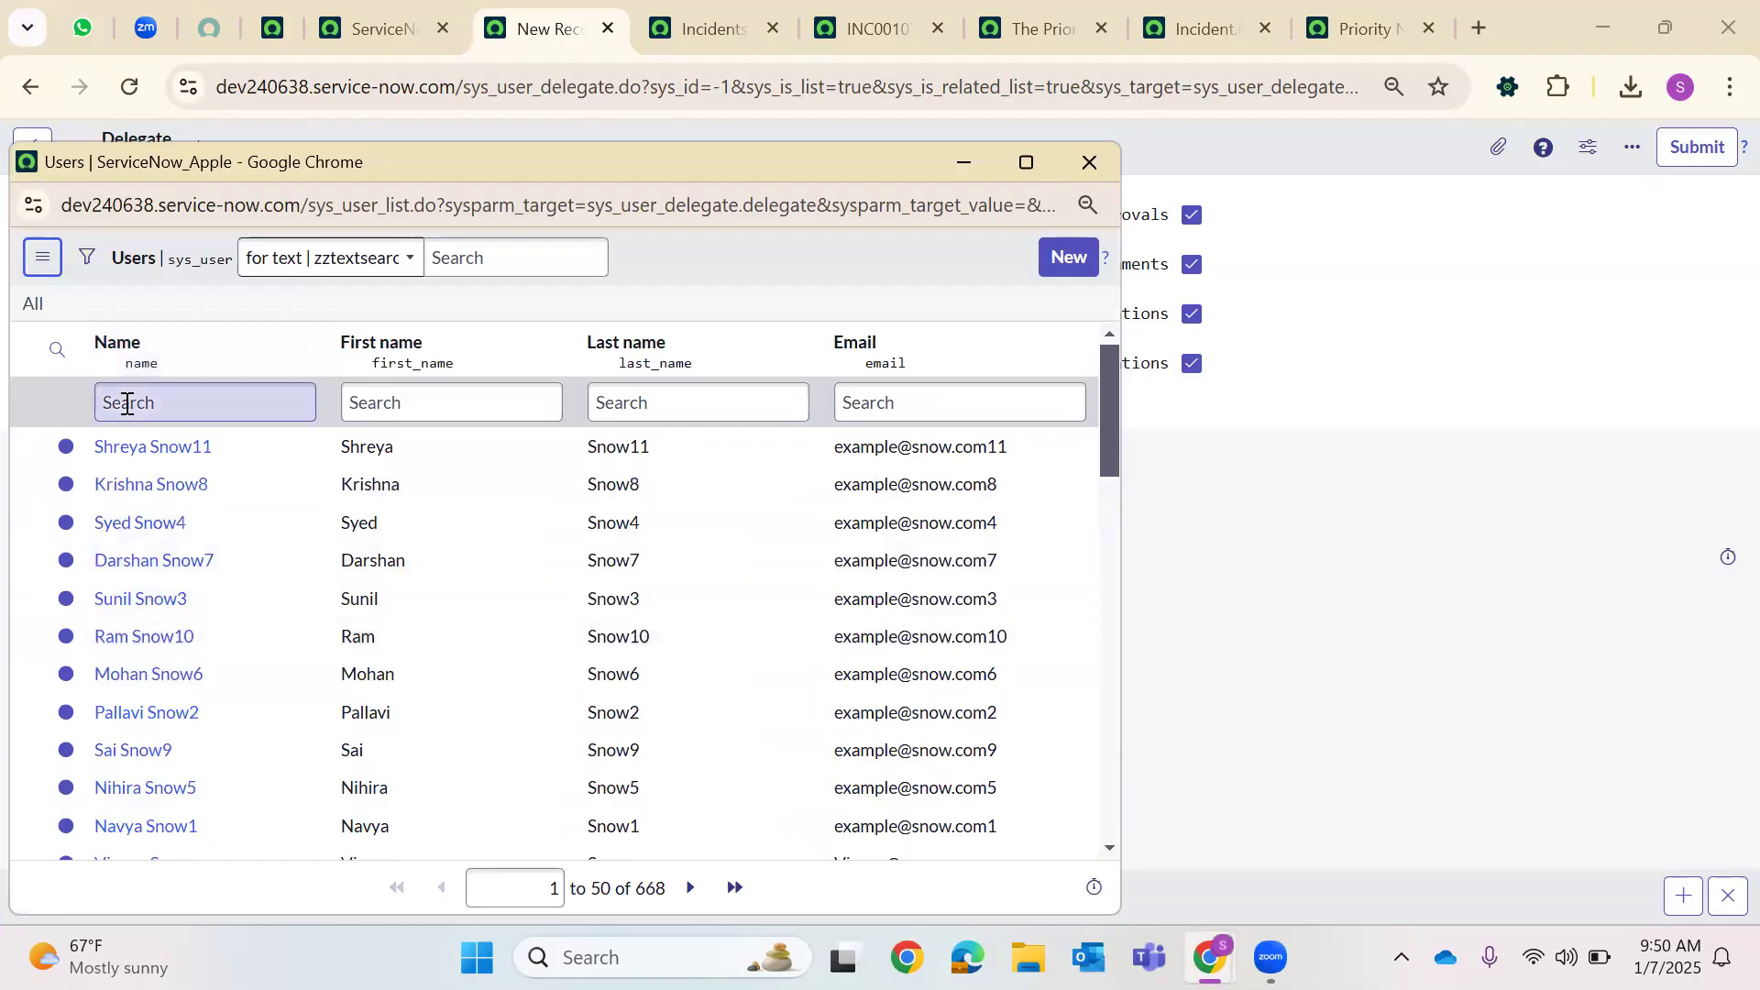
pyautogui.click(128, 403)
pyautogui.write('*a')
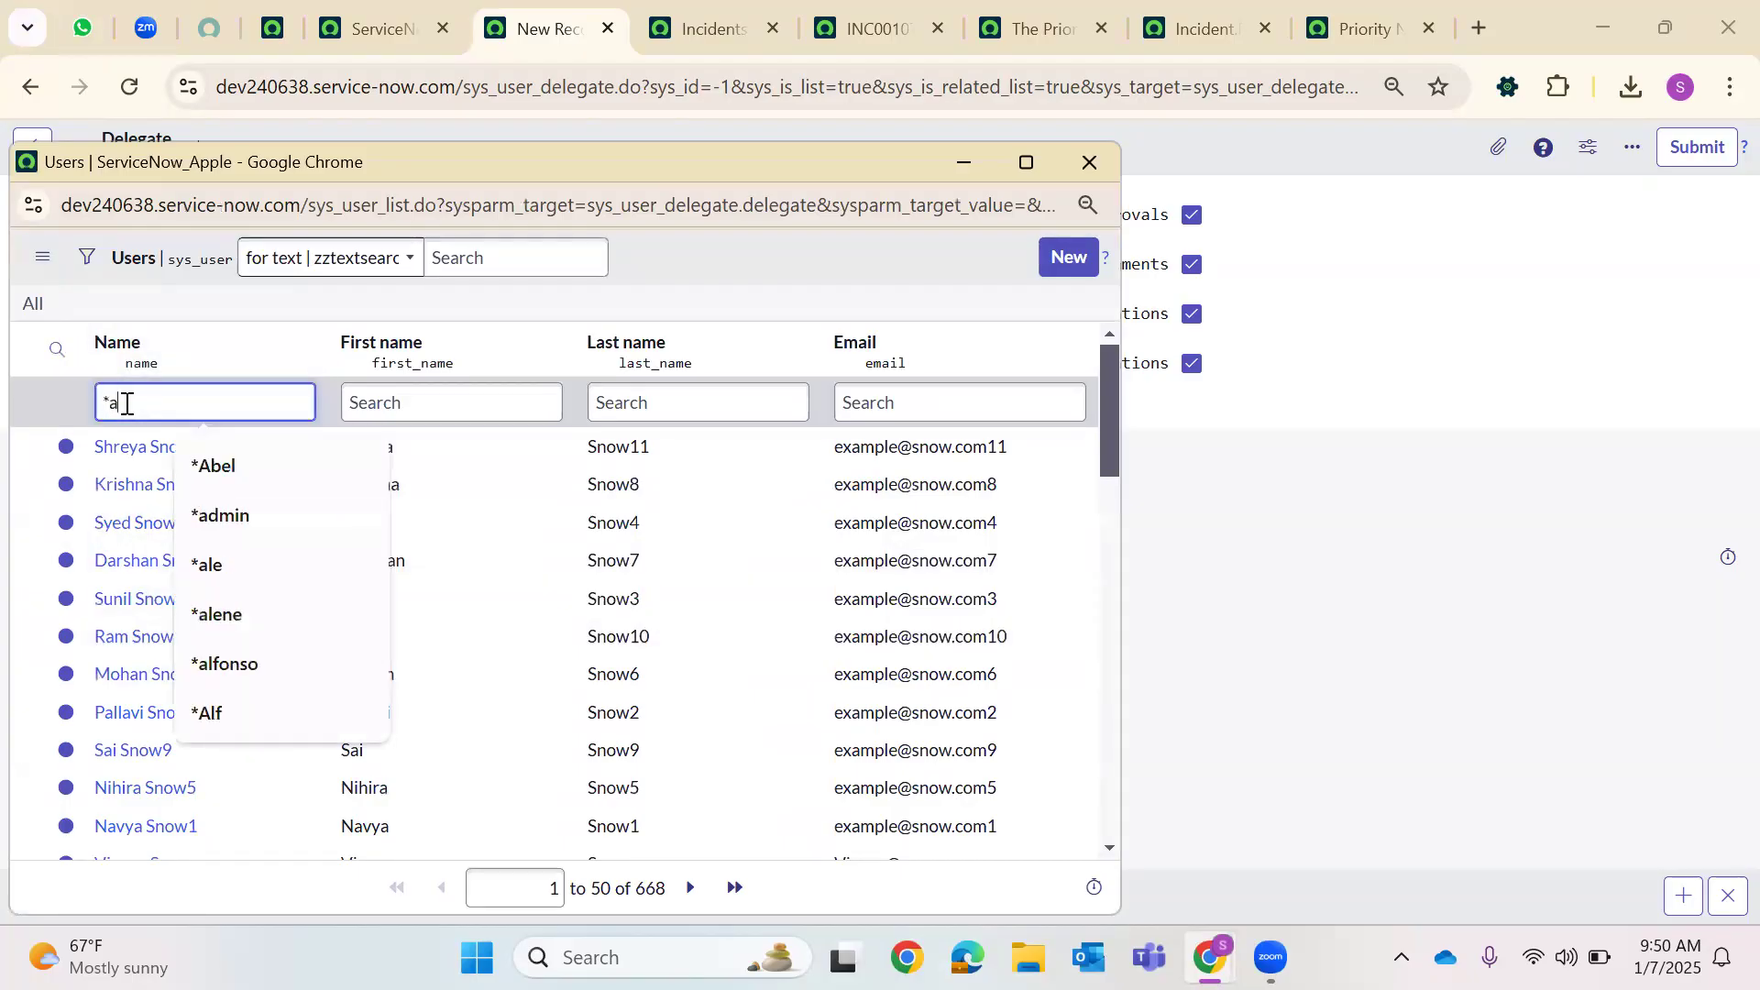
pyautogui.write('bel')
pyautogui.press('Return')
pyautogui.click(138, 477)
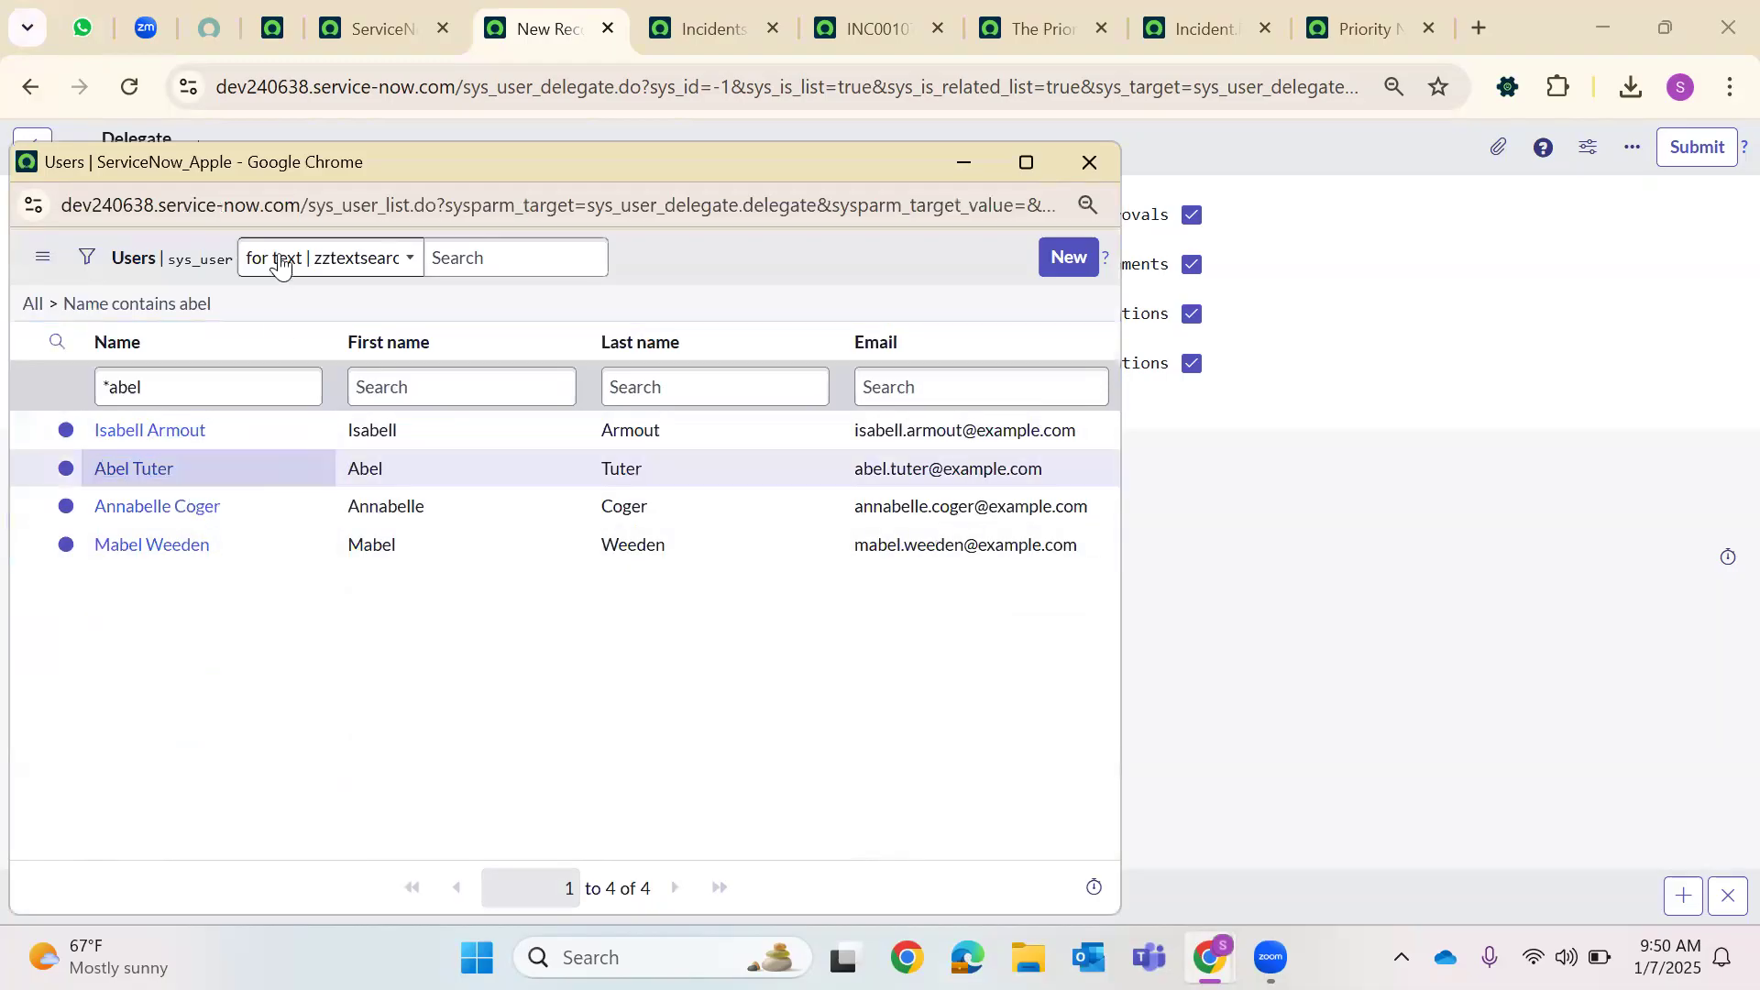
pyautogui.moveTo(404, 268); pyautogui.dragTo(404, 266)
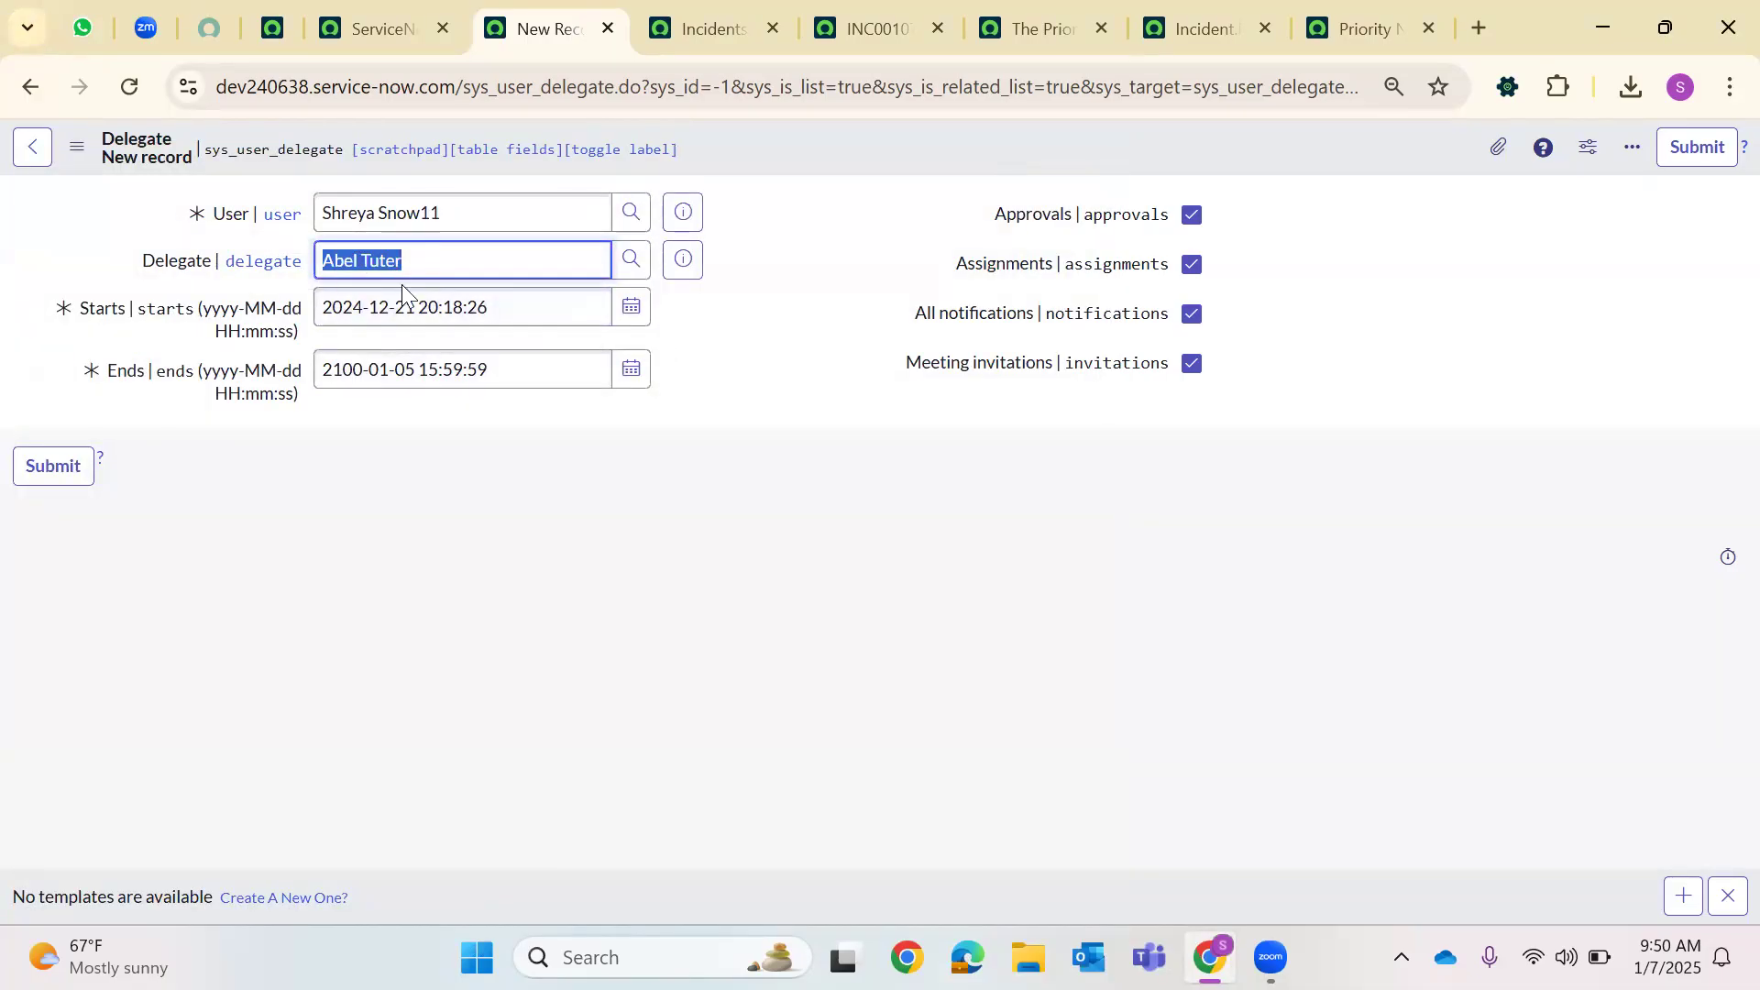
# Review the Approvals option and the chosen delegate, and set the record's end date to 2025-01-06, keeping the time 15:59:59
pyautogui.click(1006, 222)
pyautogui.doubleClick(1008, 220)
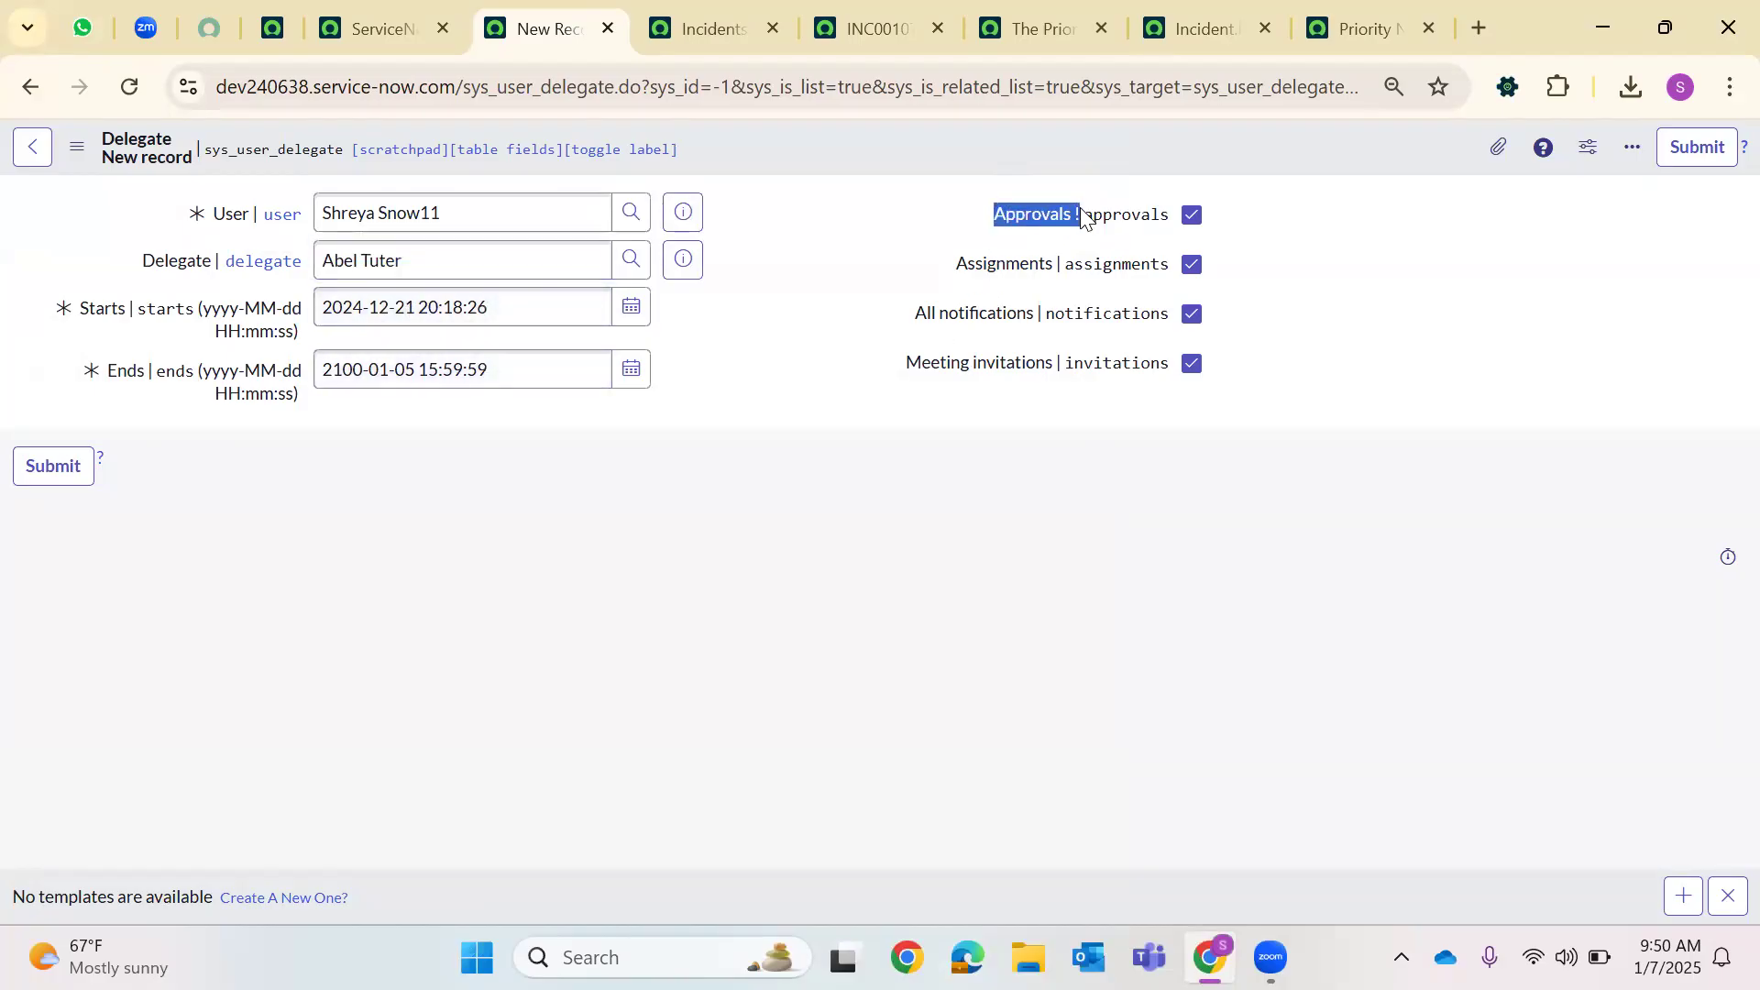
pyautogui.tripleClick(359, 269)
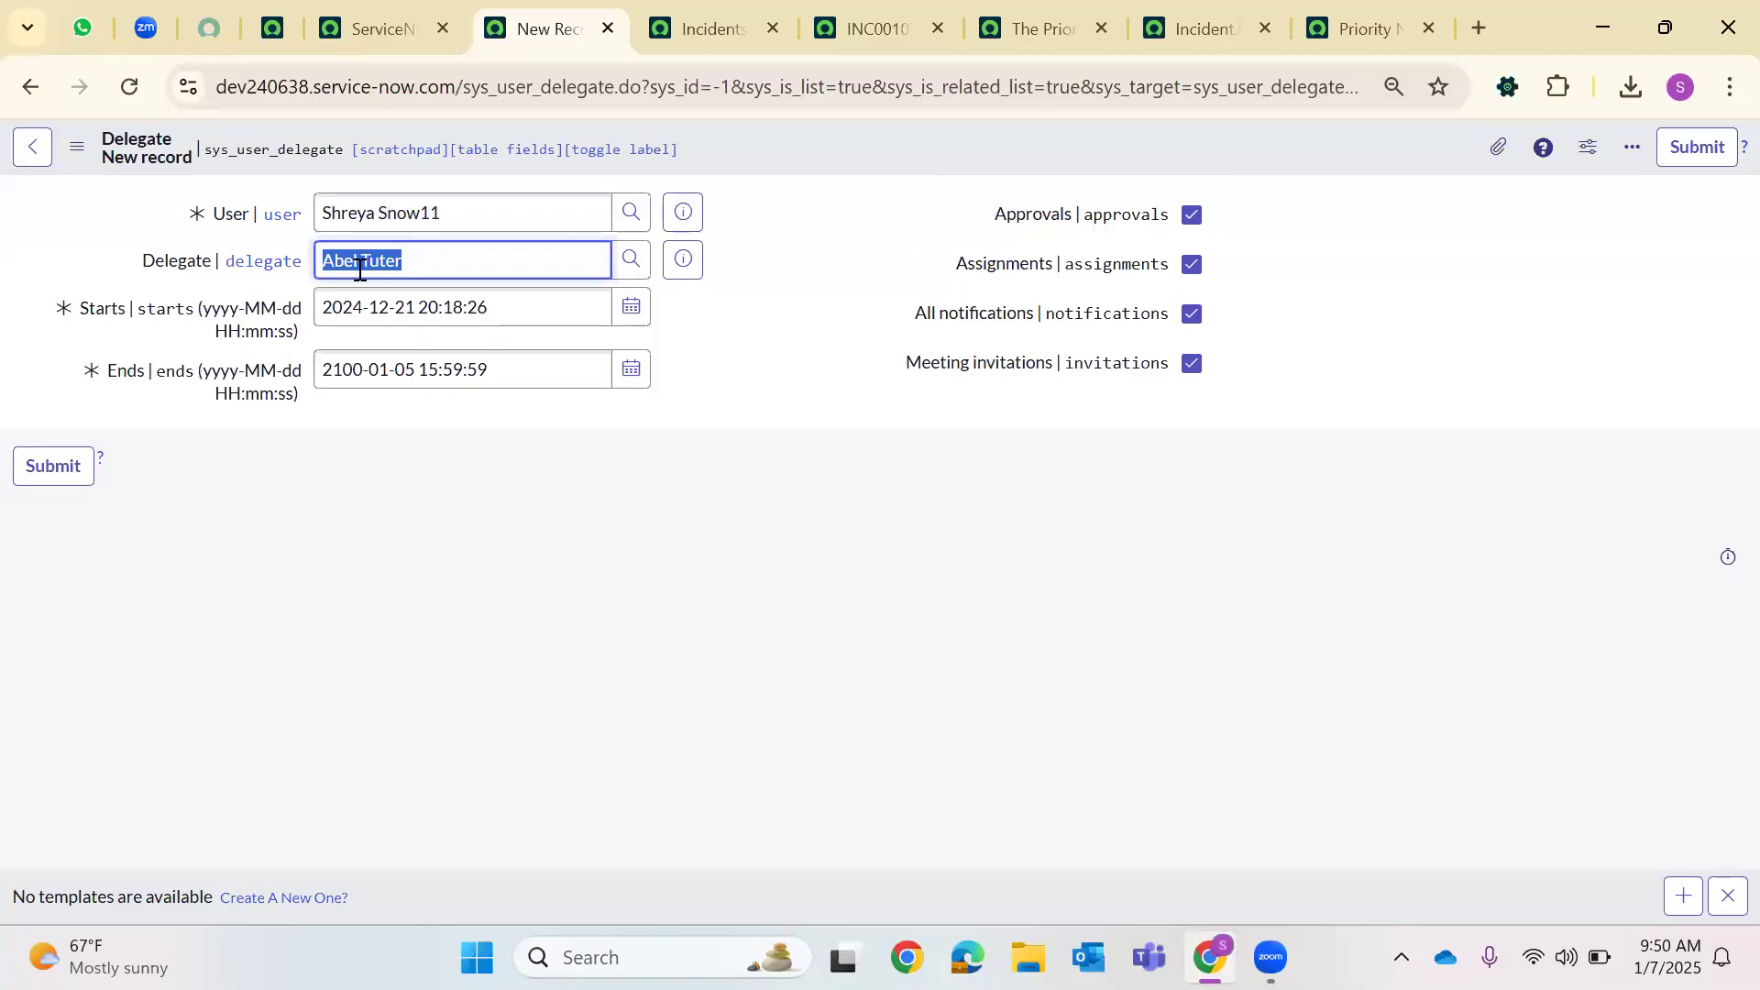
pyautogui.moveTo(359, 269); pyautogui.dragTo(390, 378)
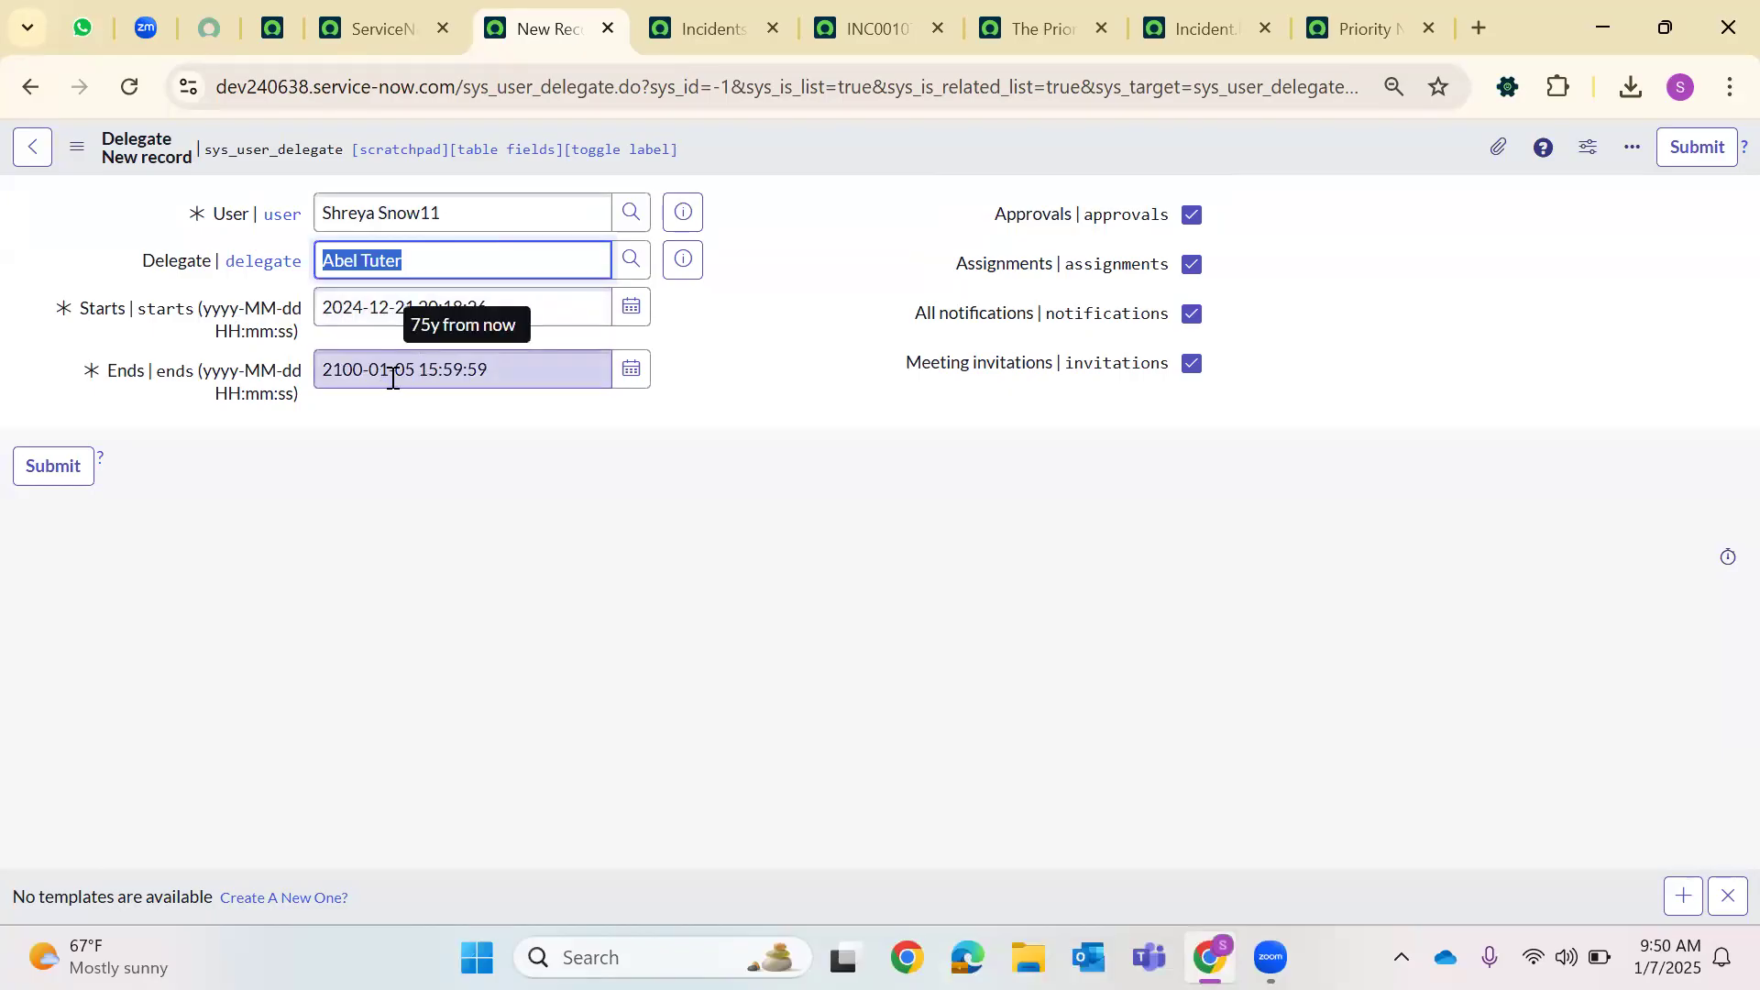
pyautogui.click(631, 374)
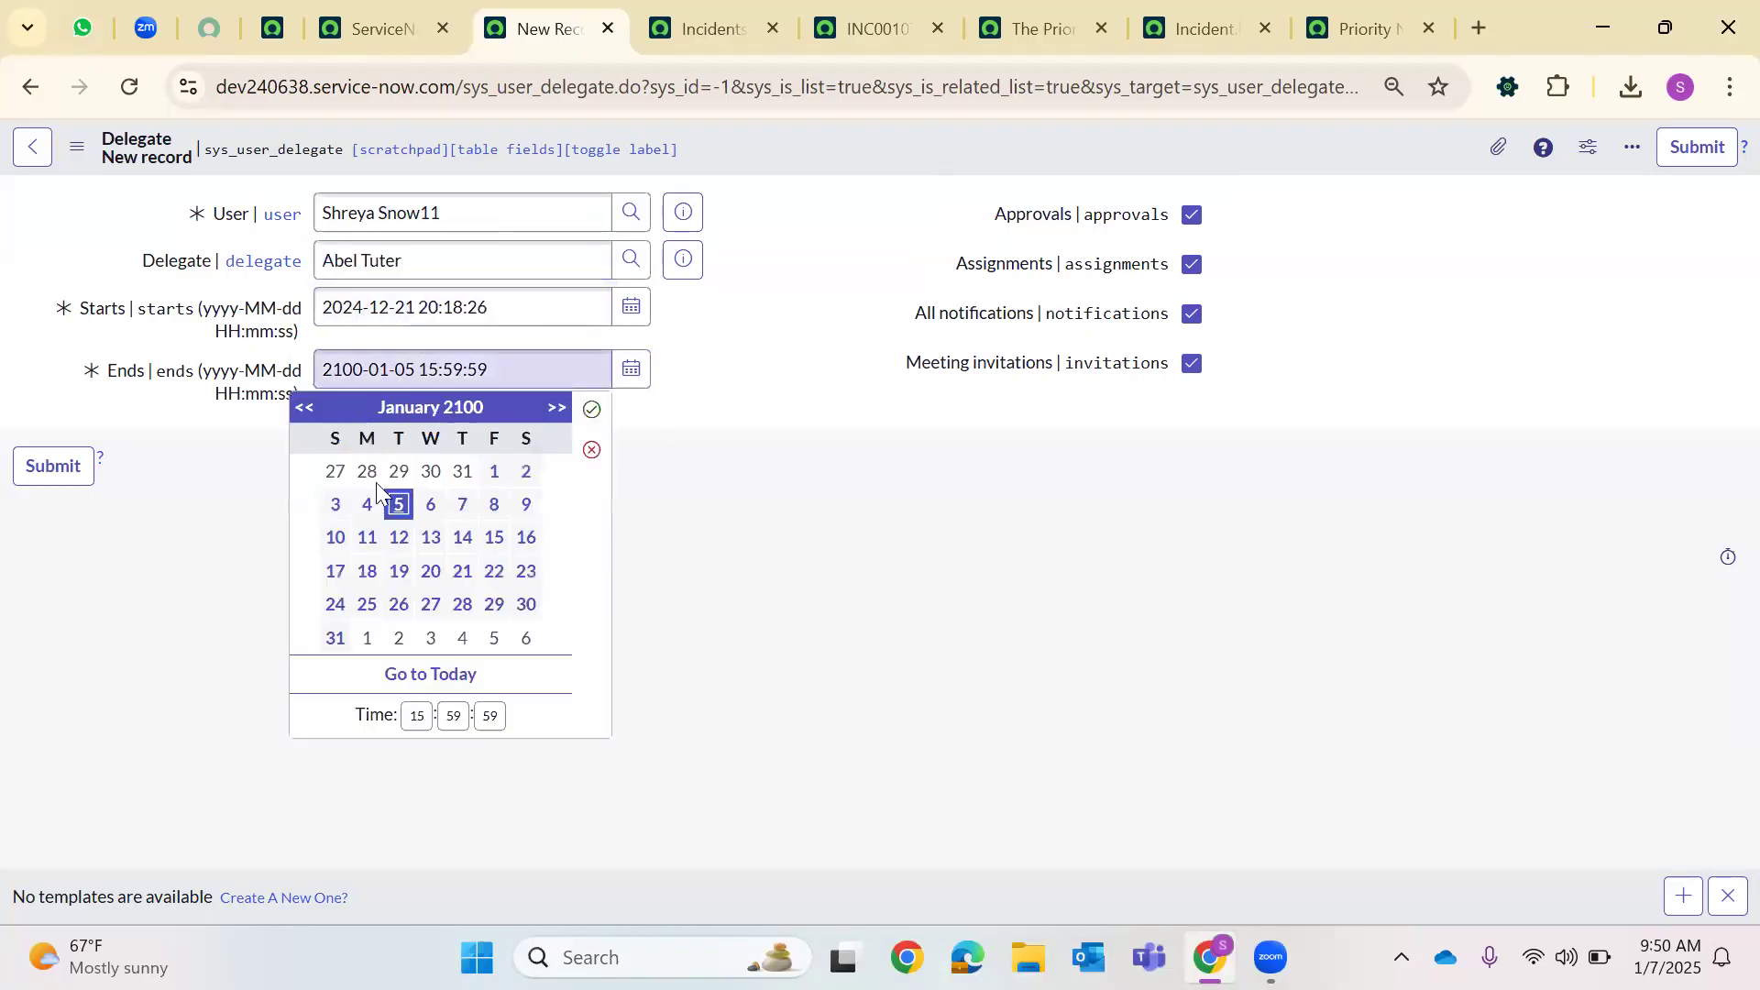
pyautogui.click(408, 677)
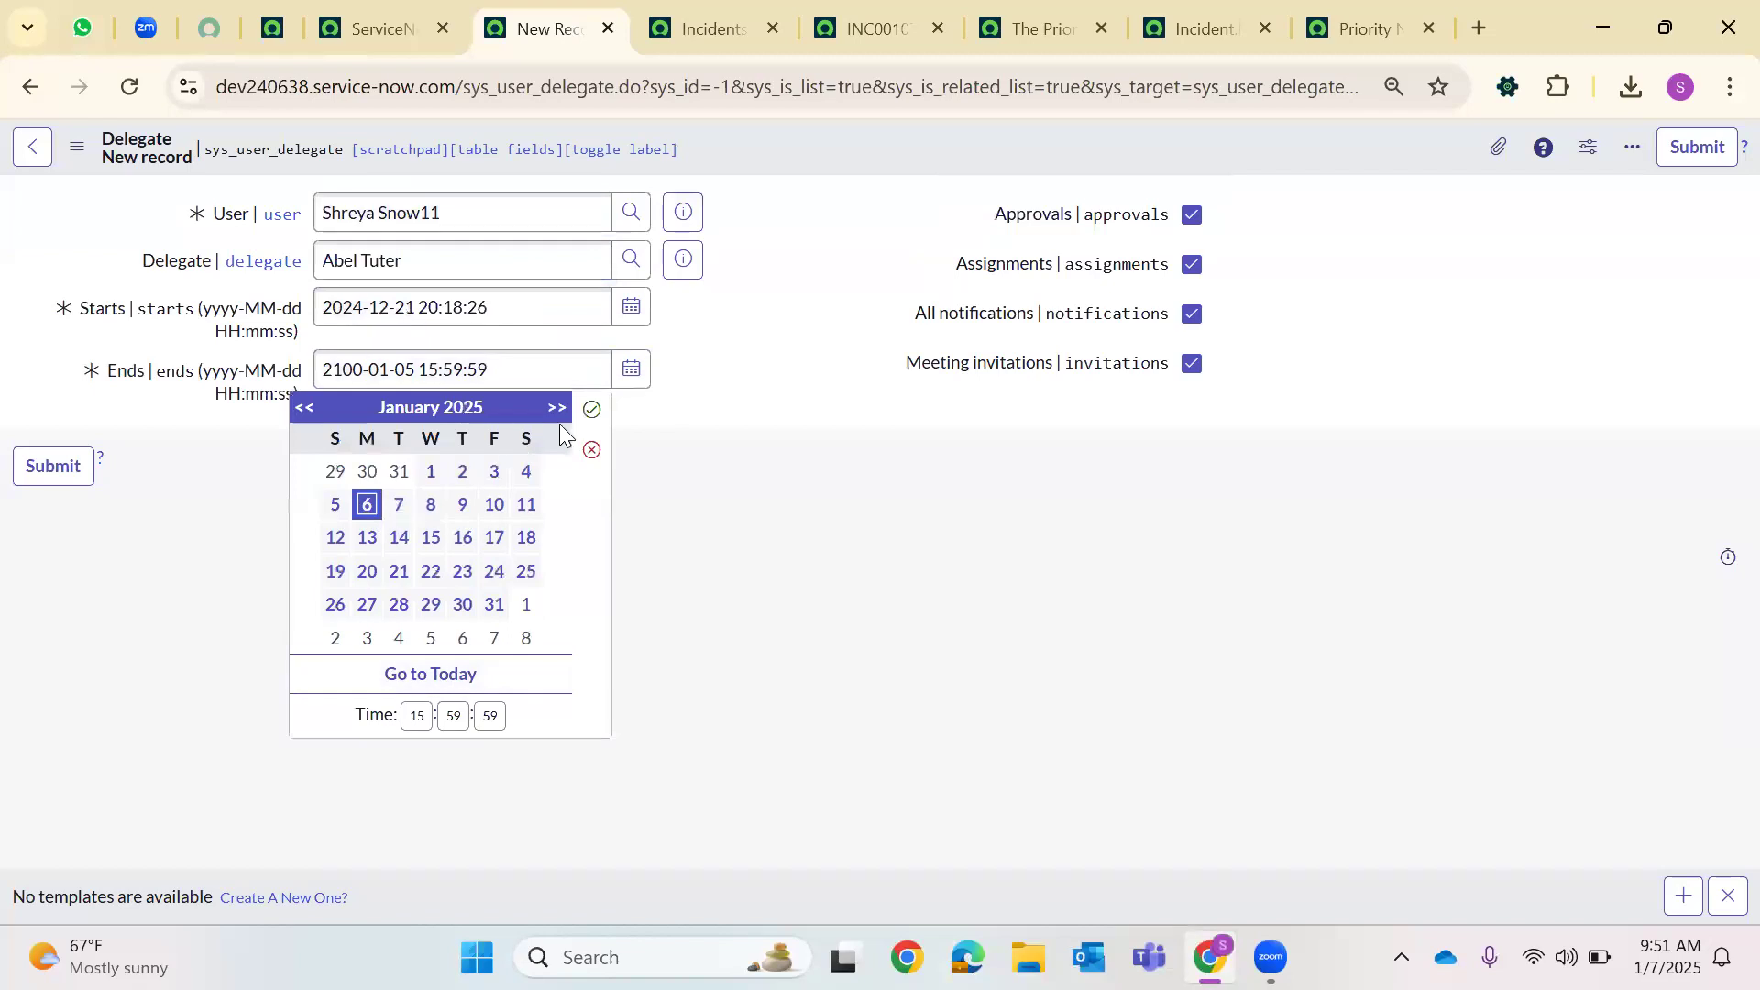
pyautogui.click(591, 409)
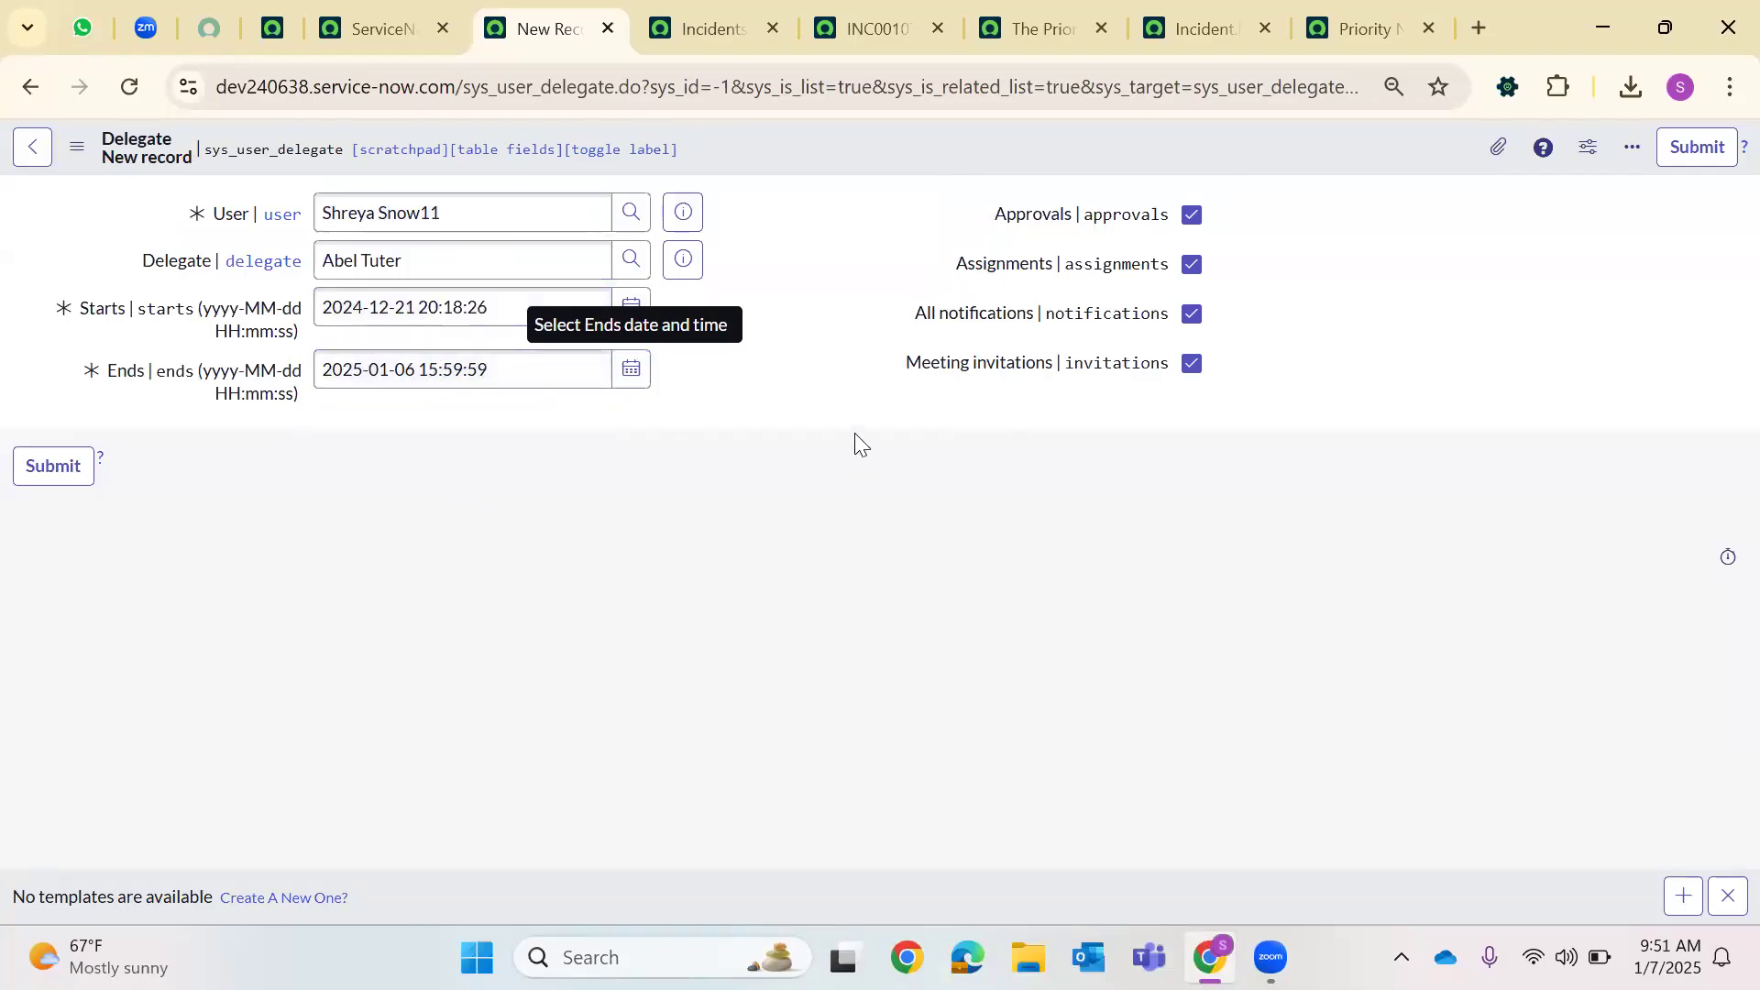
# Review the delegate's permission options and clear Meeting invitations and Assignments, keeping Approvals and All notifications enabled
pyautogui.moveTo(953, 265); pyautogui.dragTo(1053, 275)
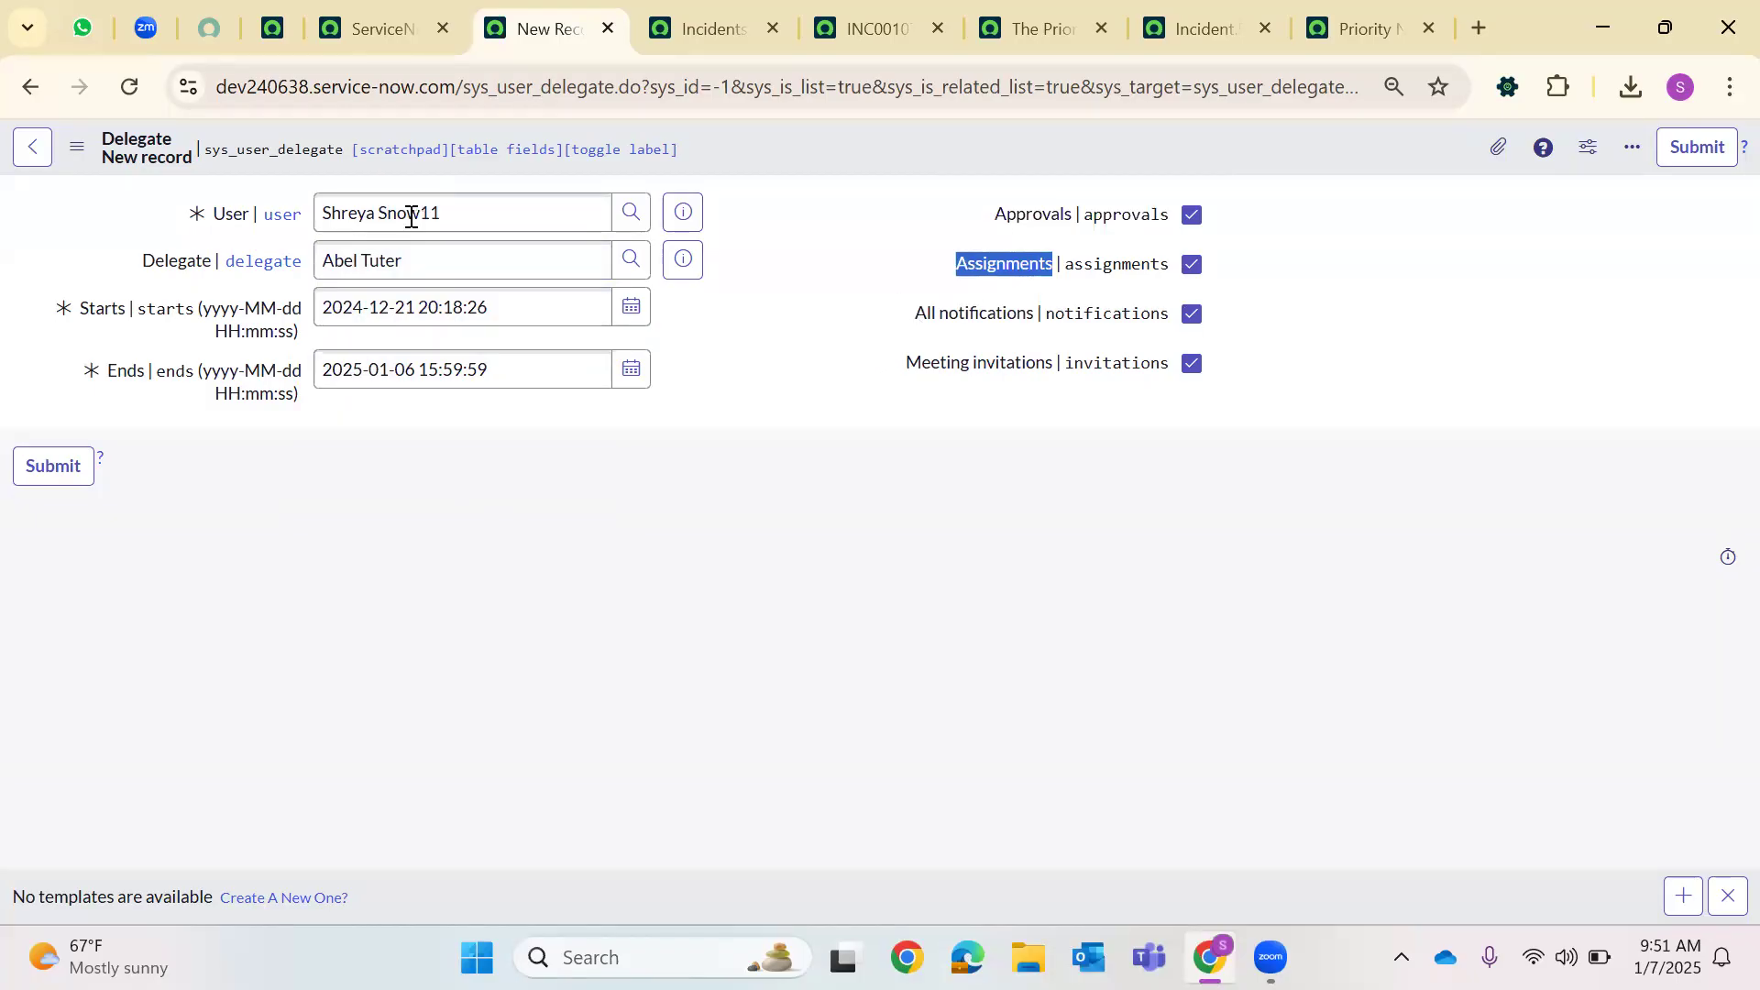
pyautogui.click(351, 220)
pyautogui.doubleClick(351, 220)
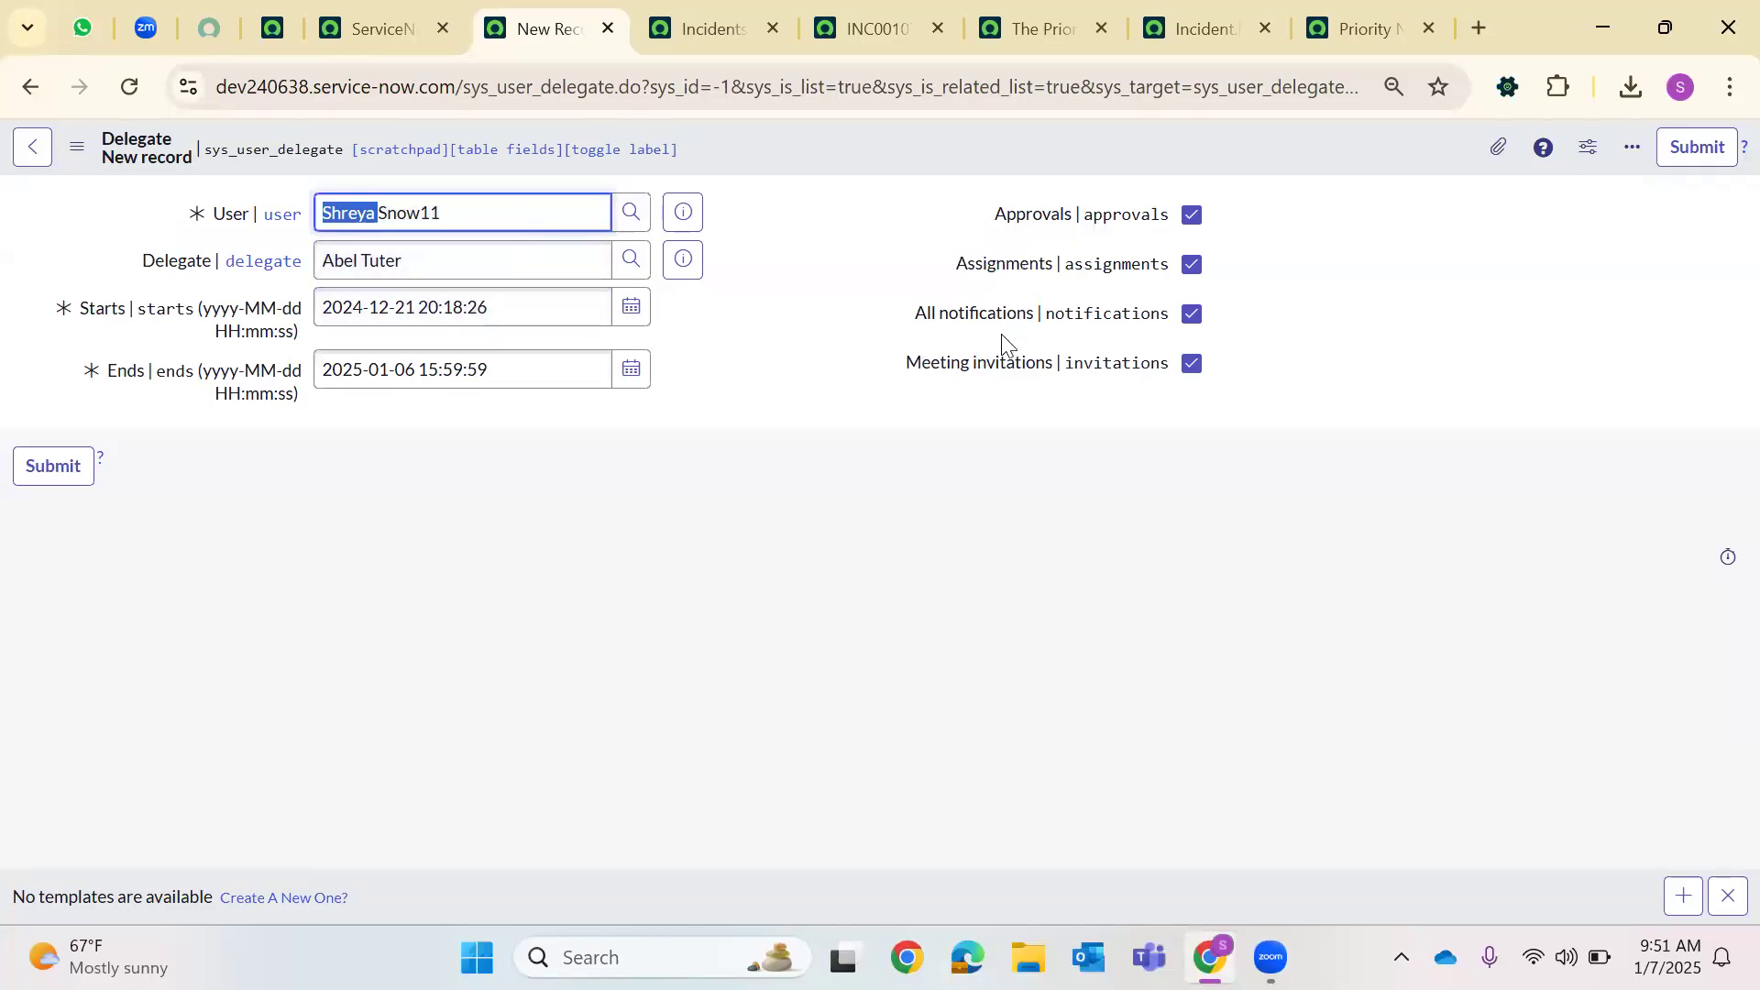
pyautogui.doubleClick(341, 262)
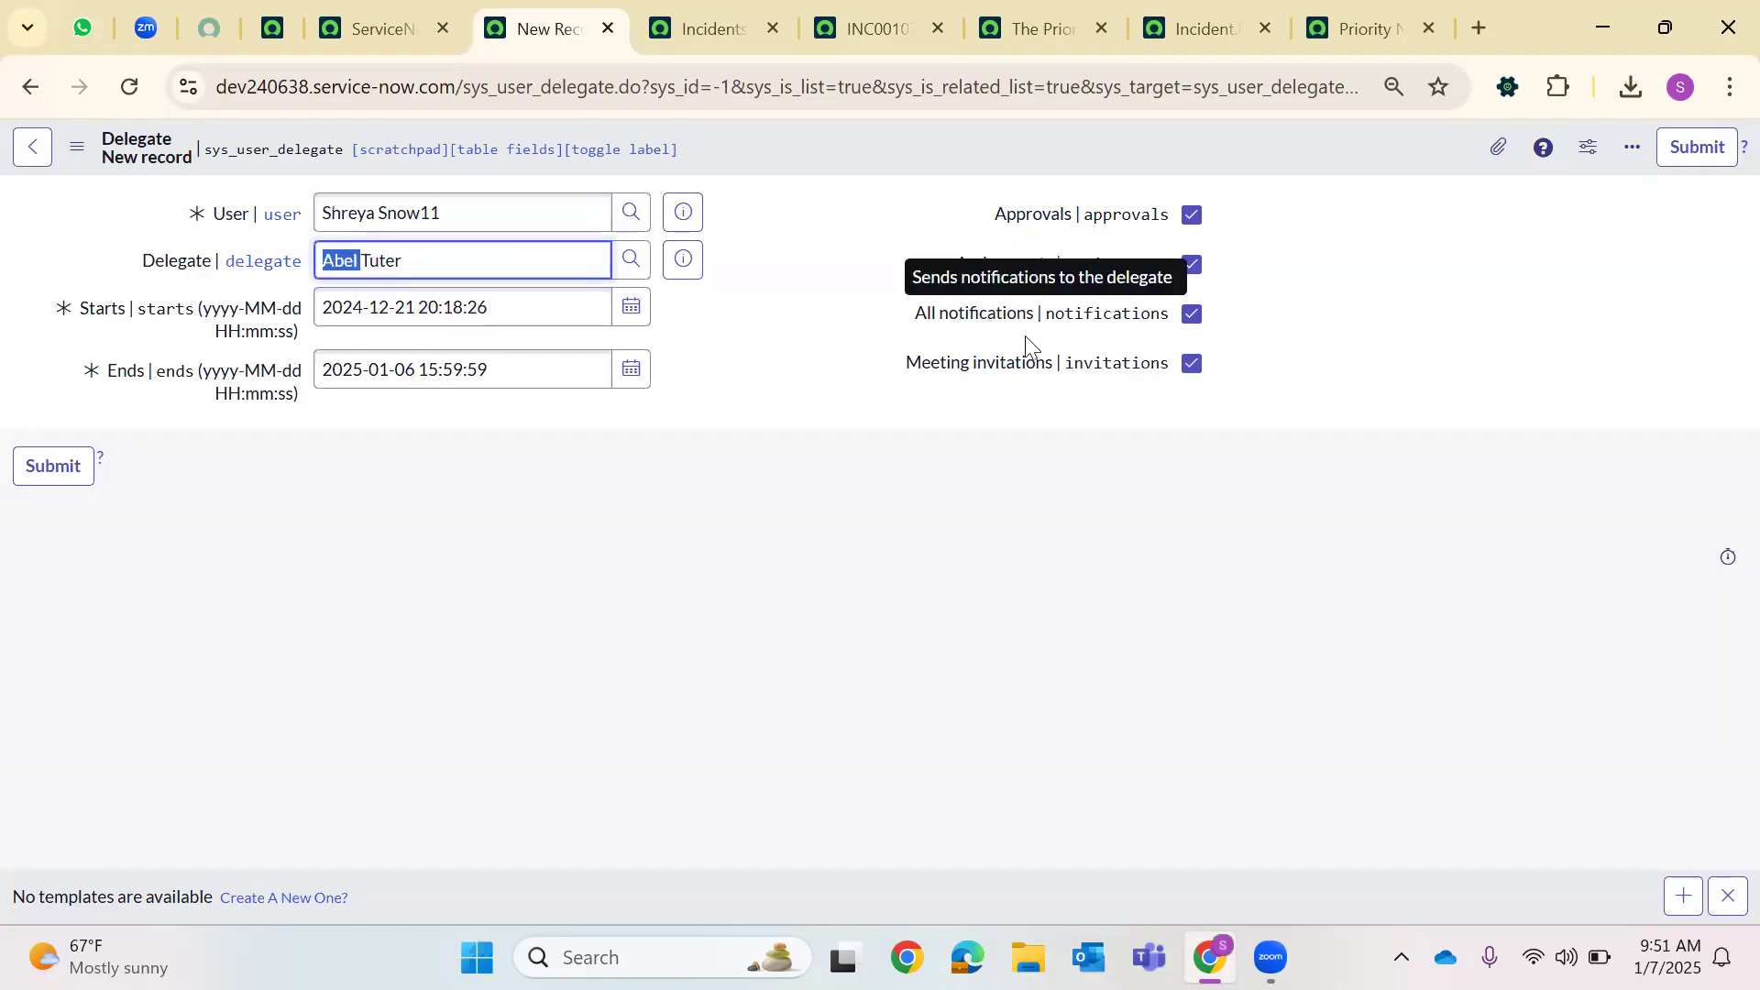
pyautogui.doubleClick(1015, 365)
pyautogui.click(1021, 396)
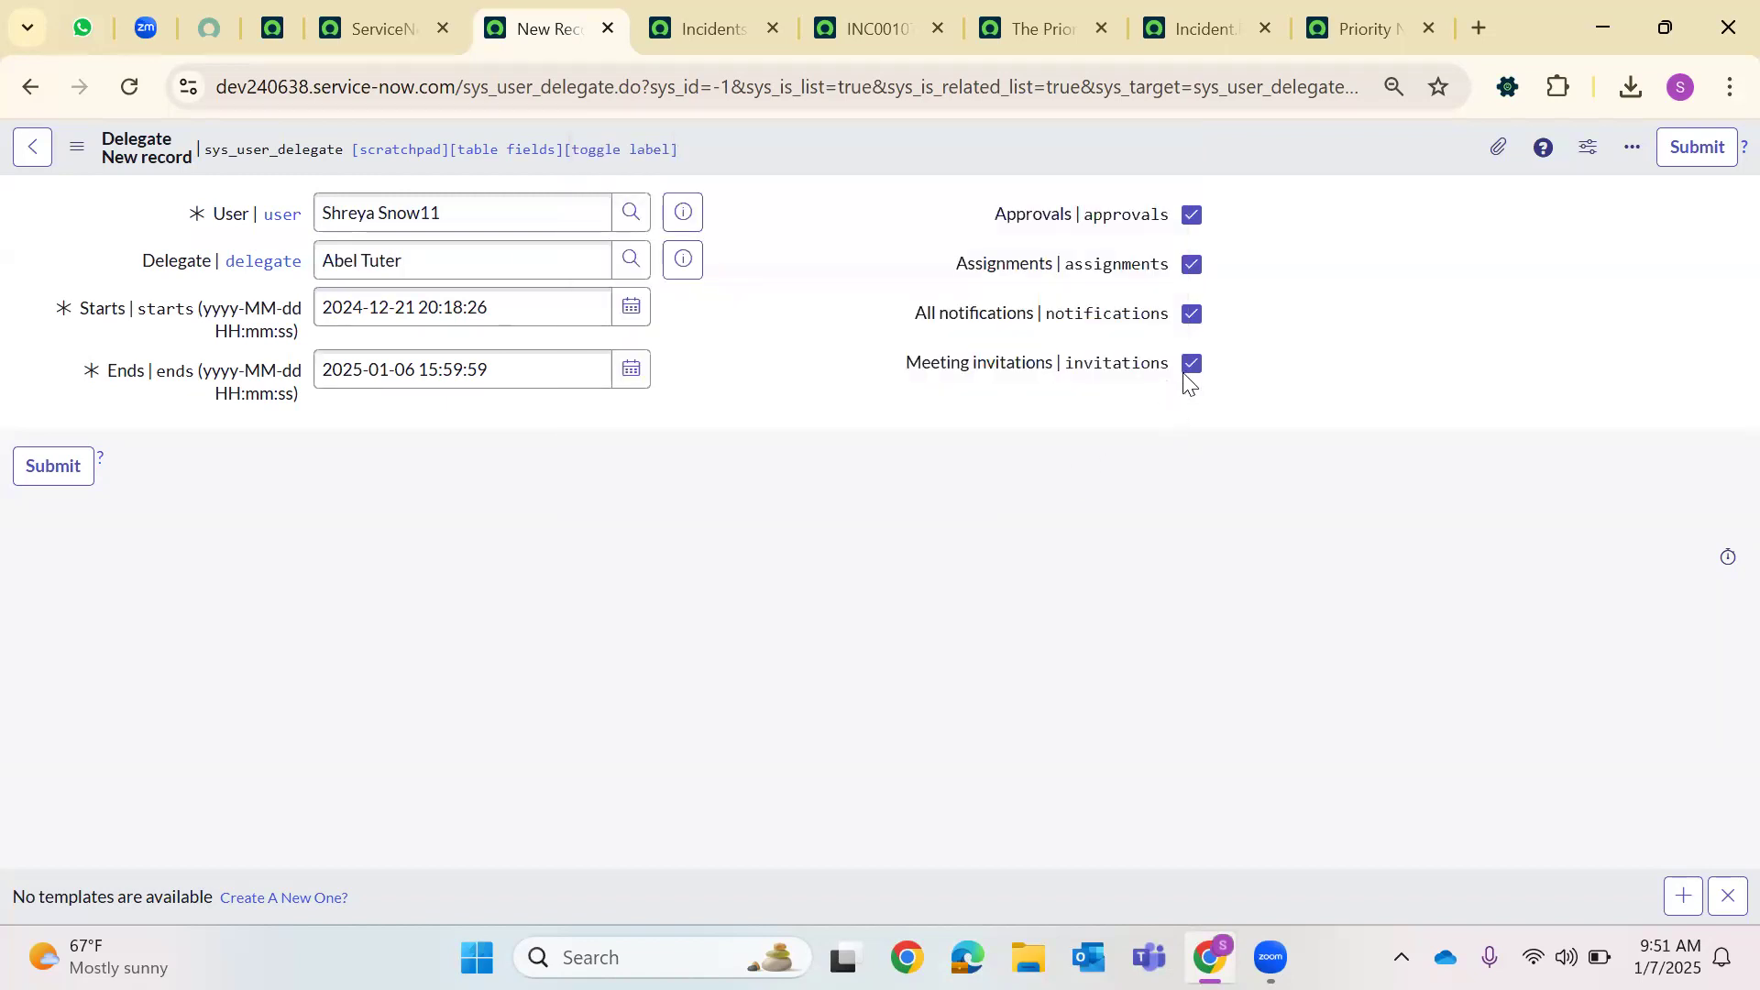
pyautogui.click(1195, 365)
pyautogui.click(1192, 273)
# Return to the Priority Notify notification and enable Event parm 1 contains recipient and Event parm 2 contains recipient
pyautogui.click(1261, 13)
pyautogui.click(1337, 11)
pyautogui.click(1200, 14)
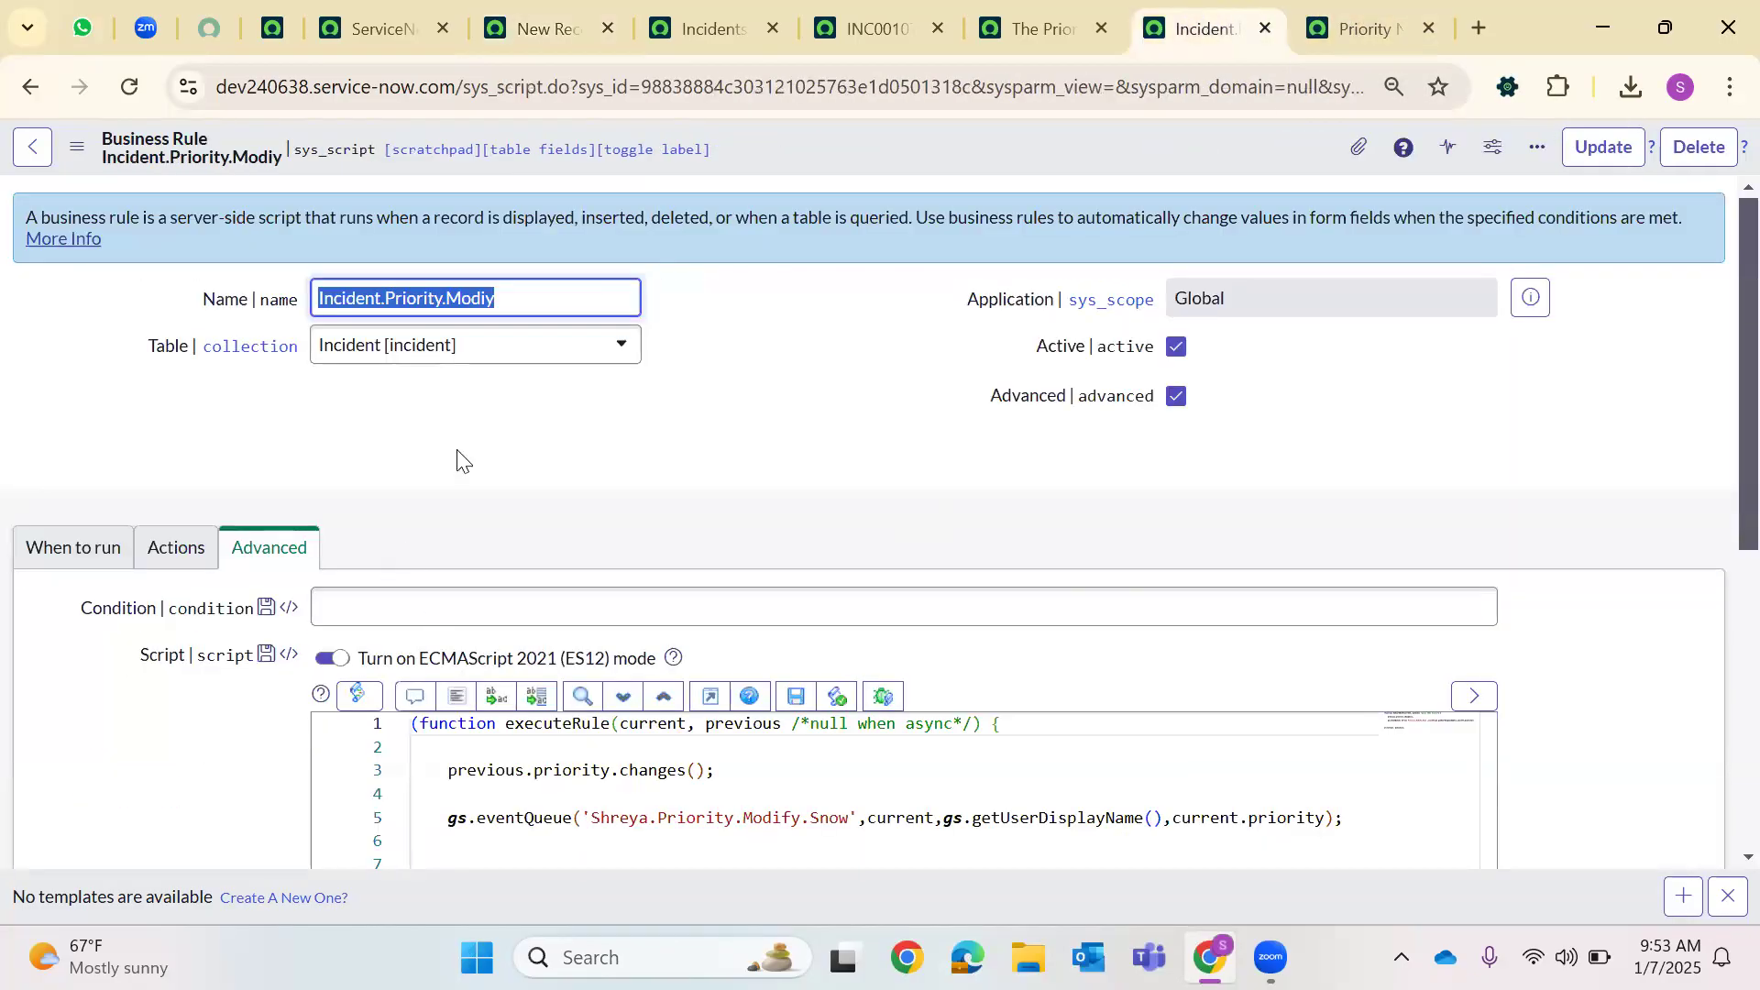
pyautogui.click(1054, 19)
pyautogui.click(1199, 28)
pyautogui.click(1357, 27)
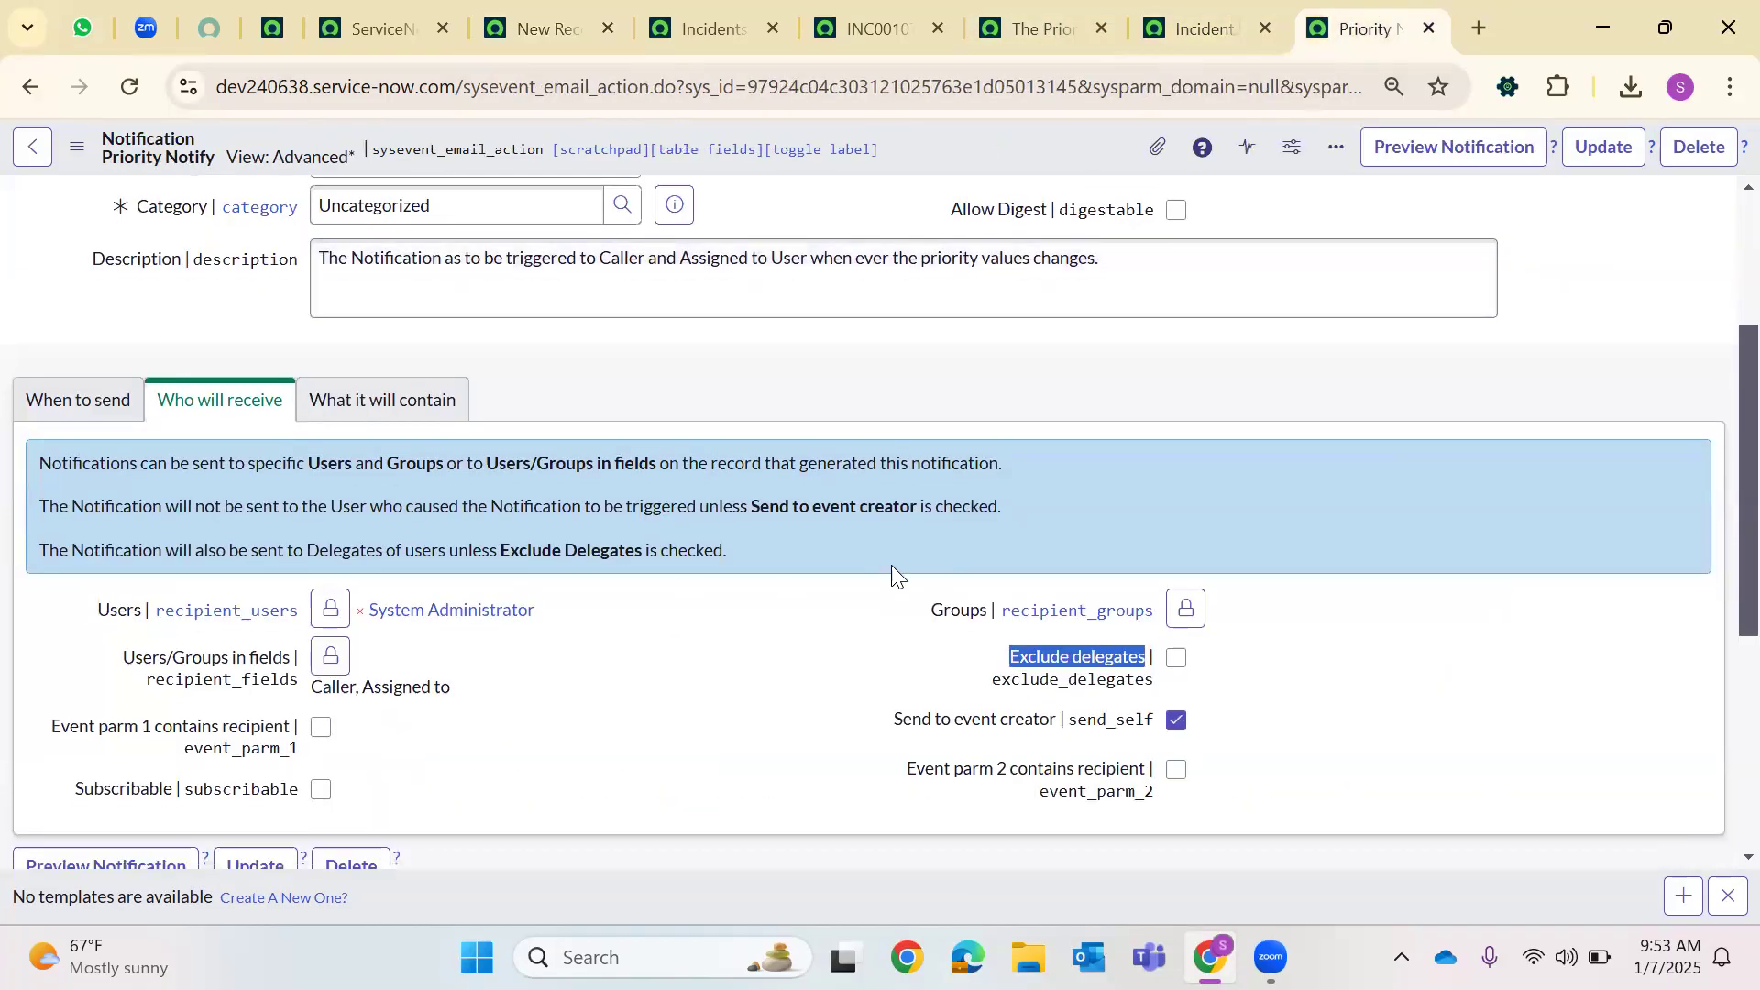
pyautogui.scroll(-3, 896, 573)
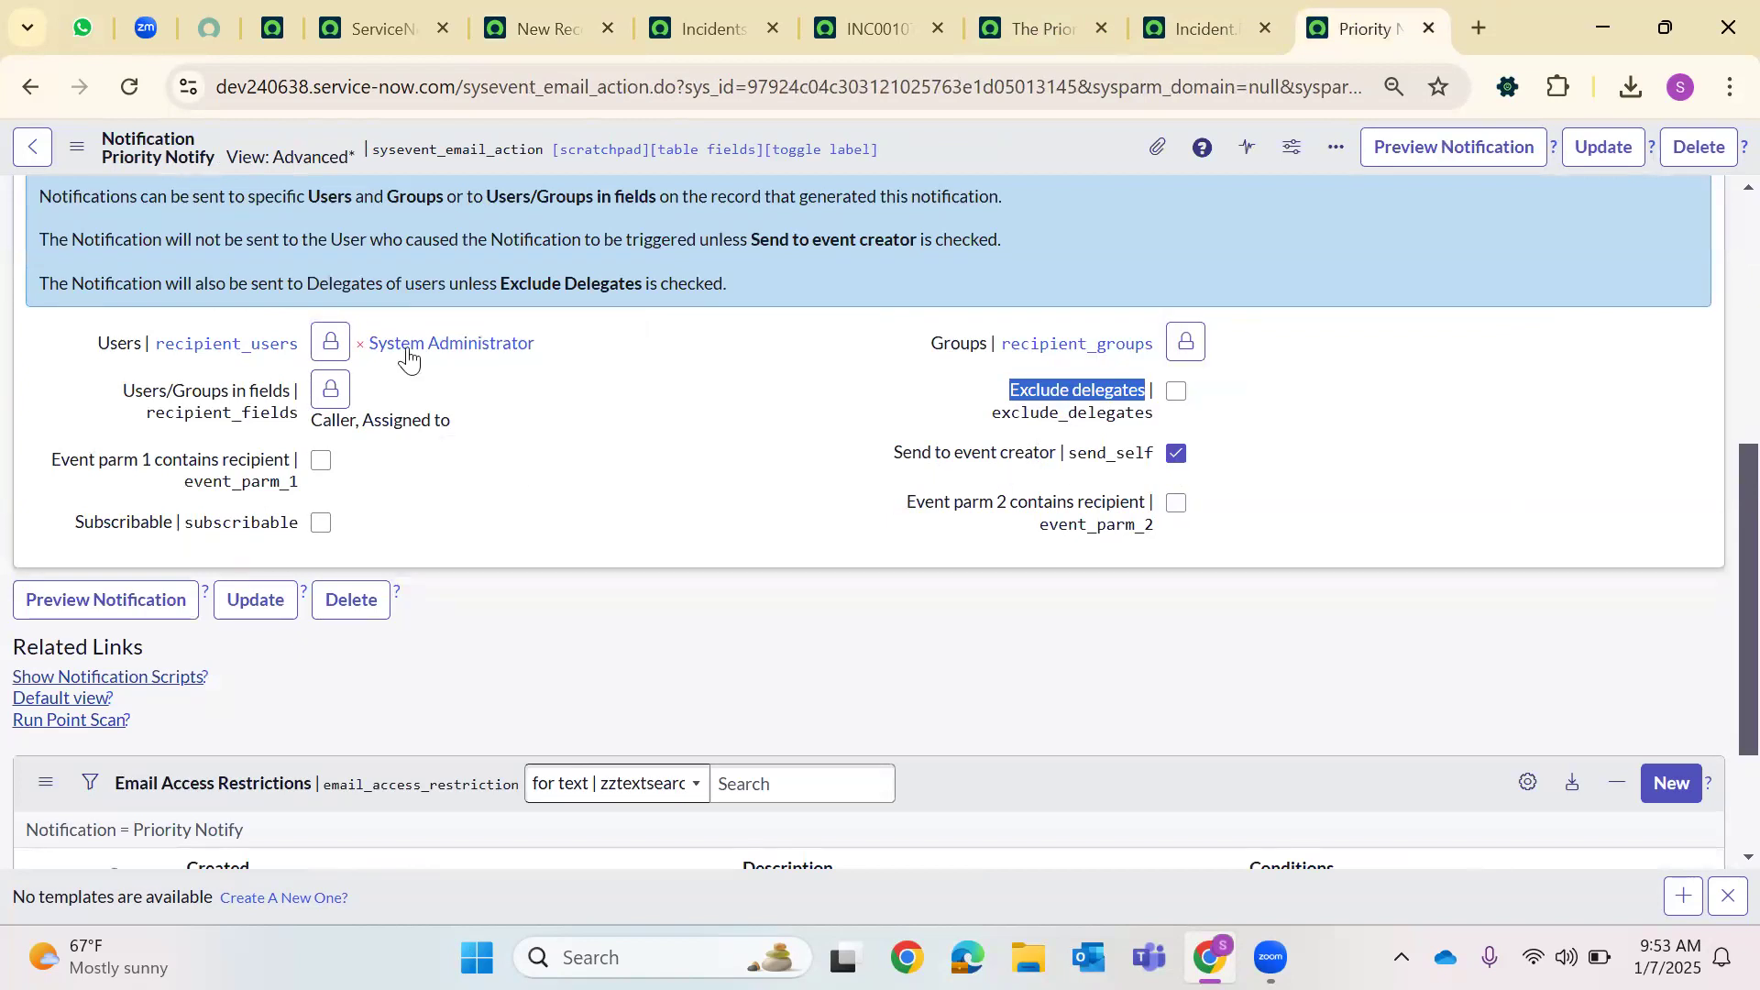
pyautogui.click(320, 460)
pyautogui.click(1176, 507)
# Examine the two event parameters, gs.getUserDisplayName() and current.priority, in the Incident.Priority.Modiy business rule's eventQueue call
pyautogui.click(548, 27)
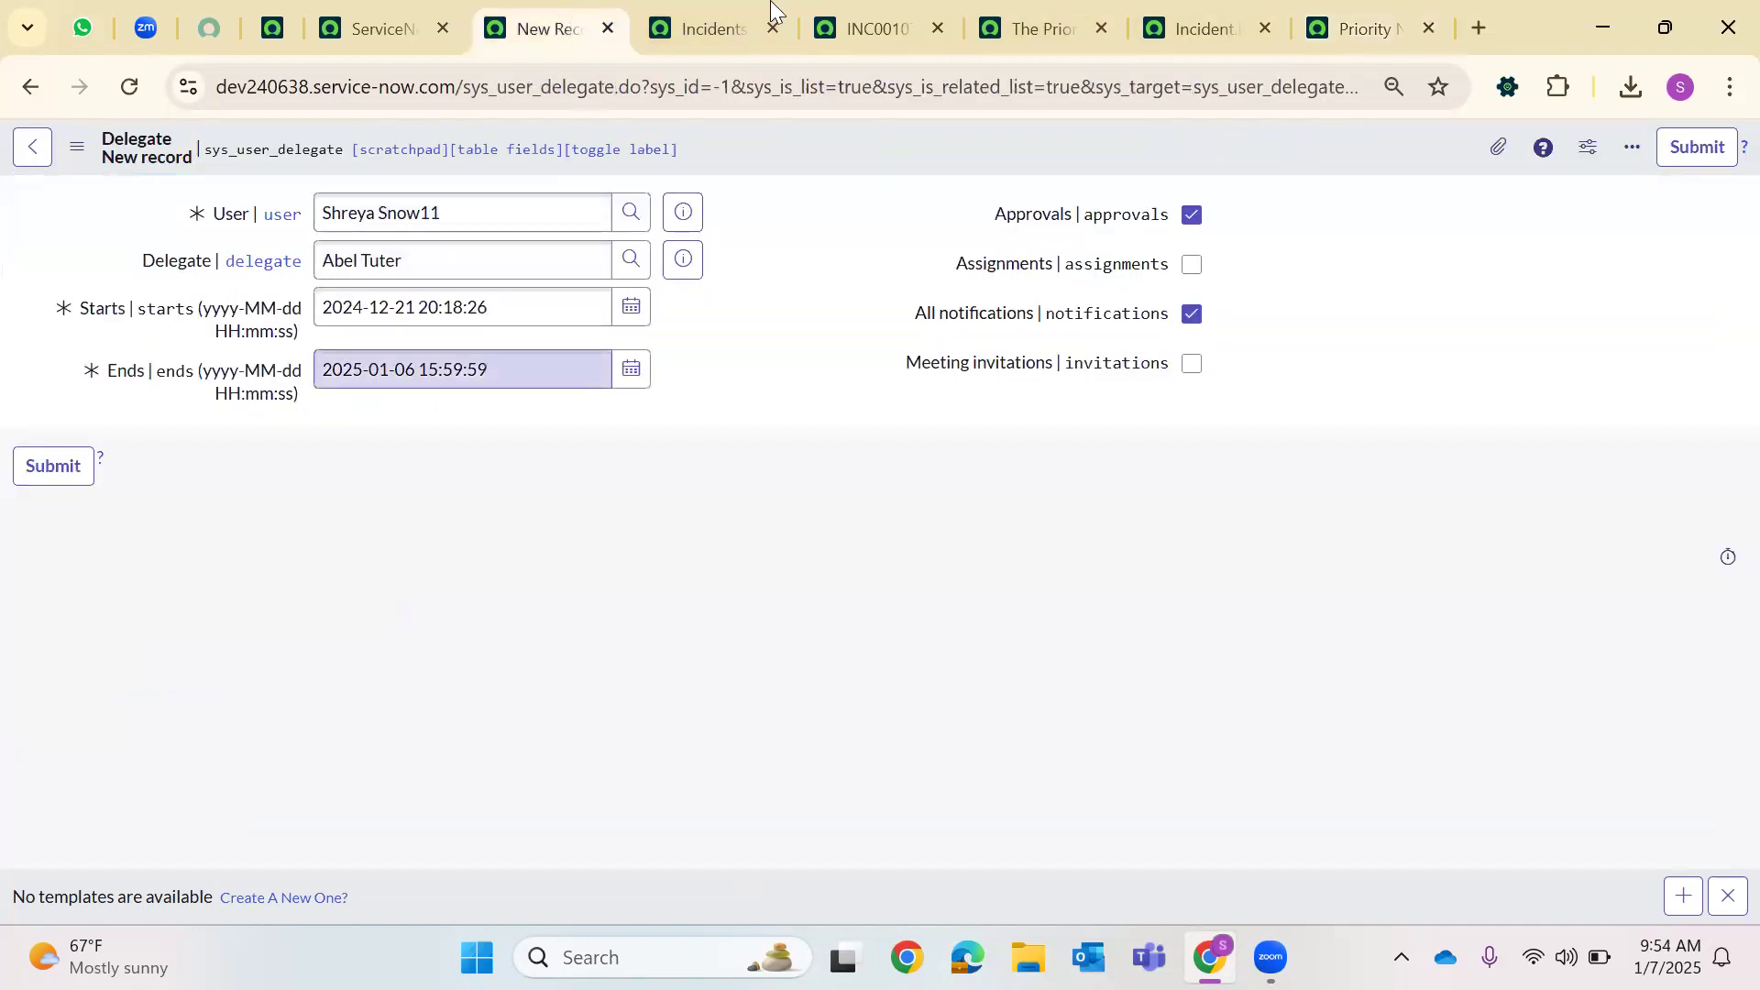
pyautogui.click(715, 28)
pyautogui.click(878, 27)
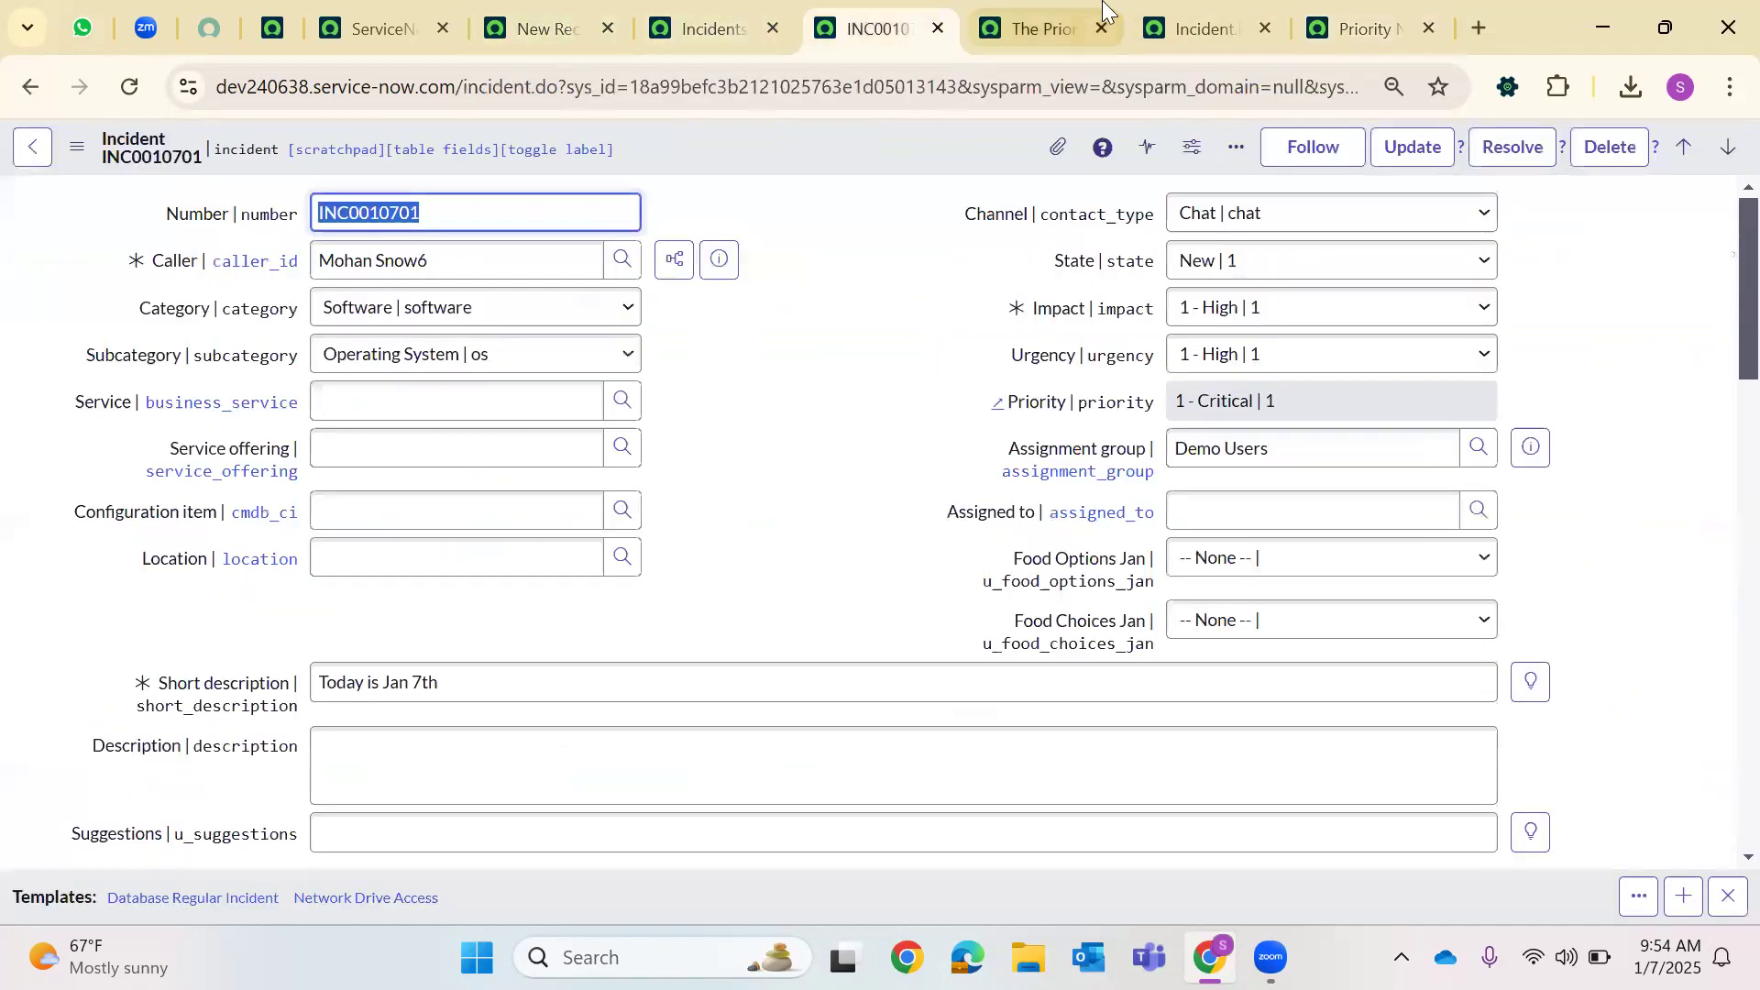
pyautogui.click(1040, 28)
pyautogui.click(1217, 13)
pyautogui.scroll(-3, 958, 458)
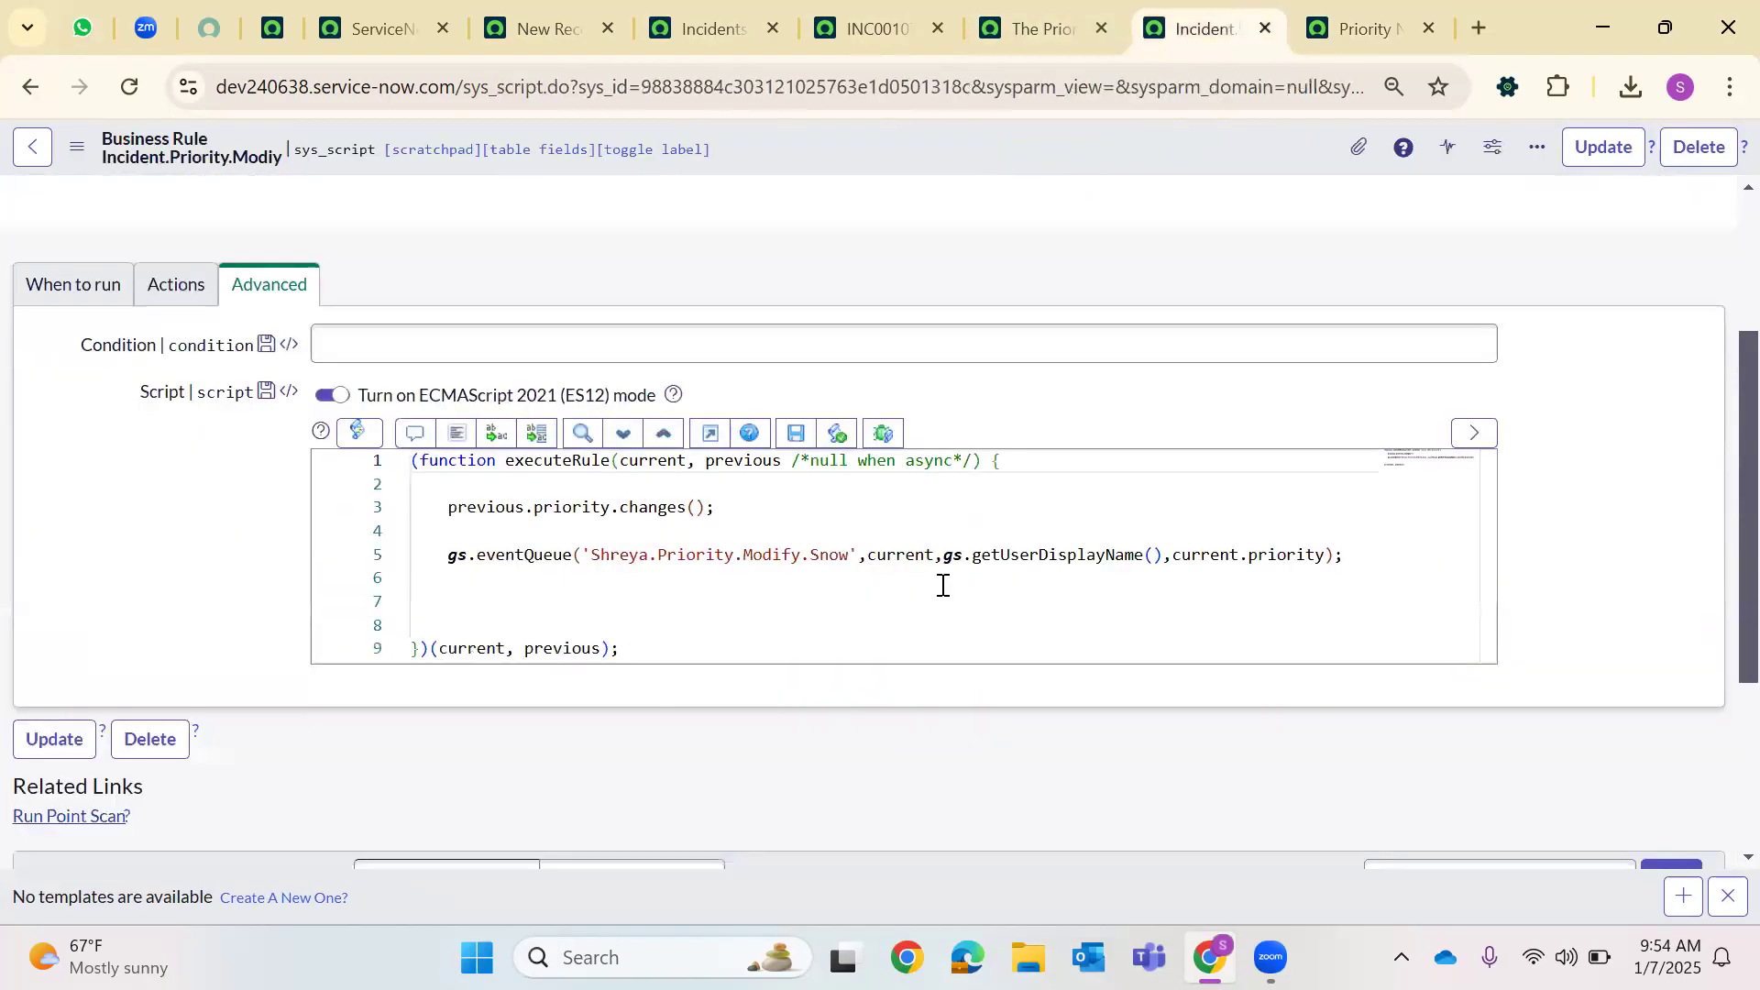
pyautogui.moveTo(945, 543); pyautogui.dragTo(1163, 543)
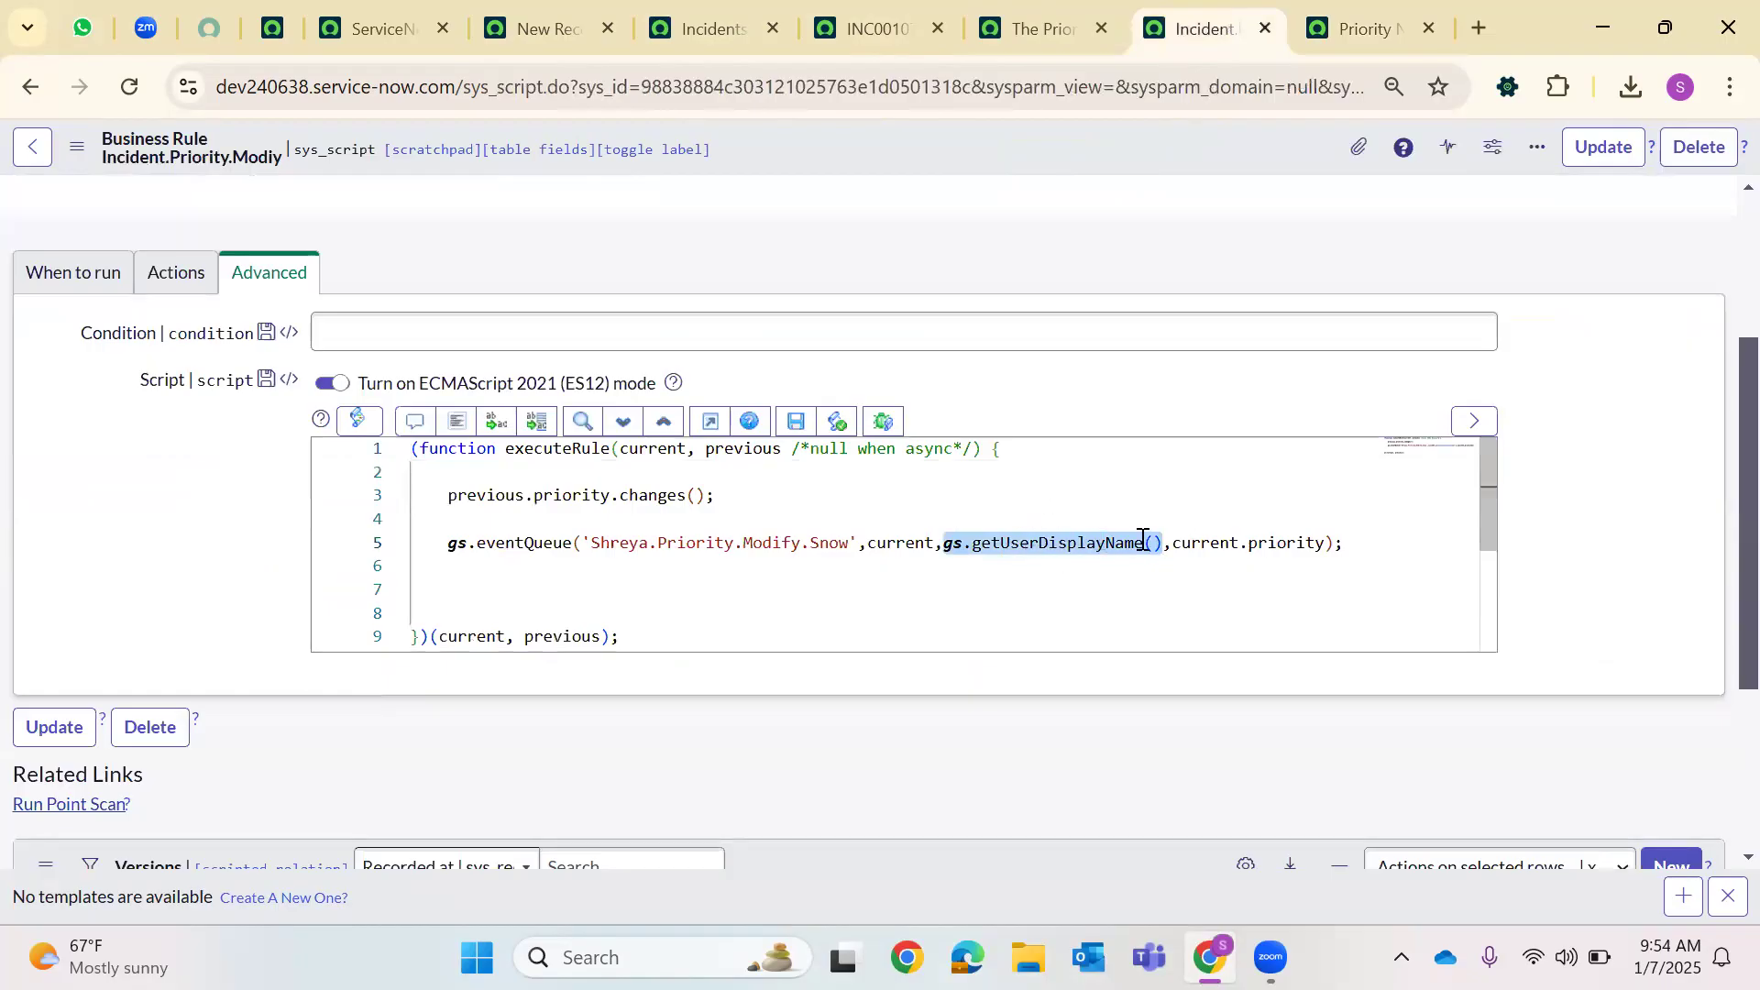
pyautogui.doubleClick(1271, 543)
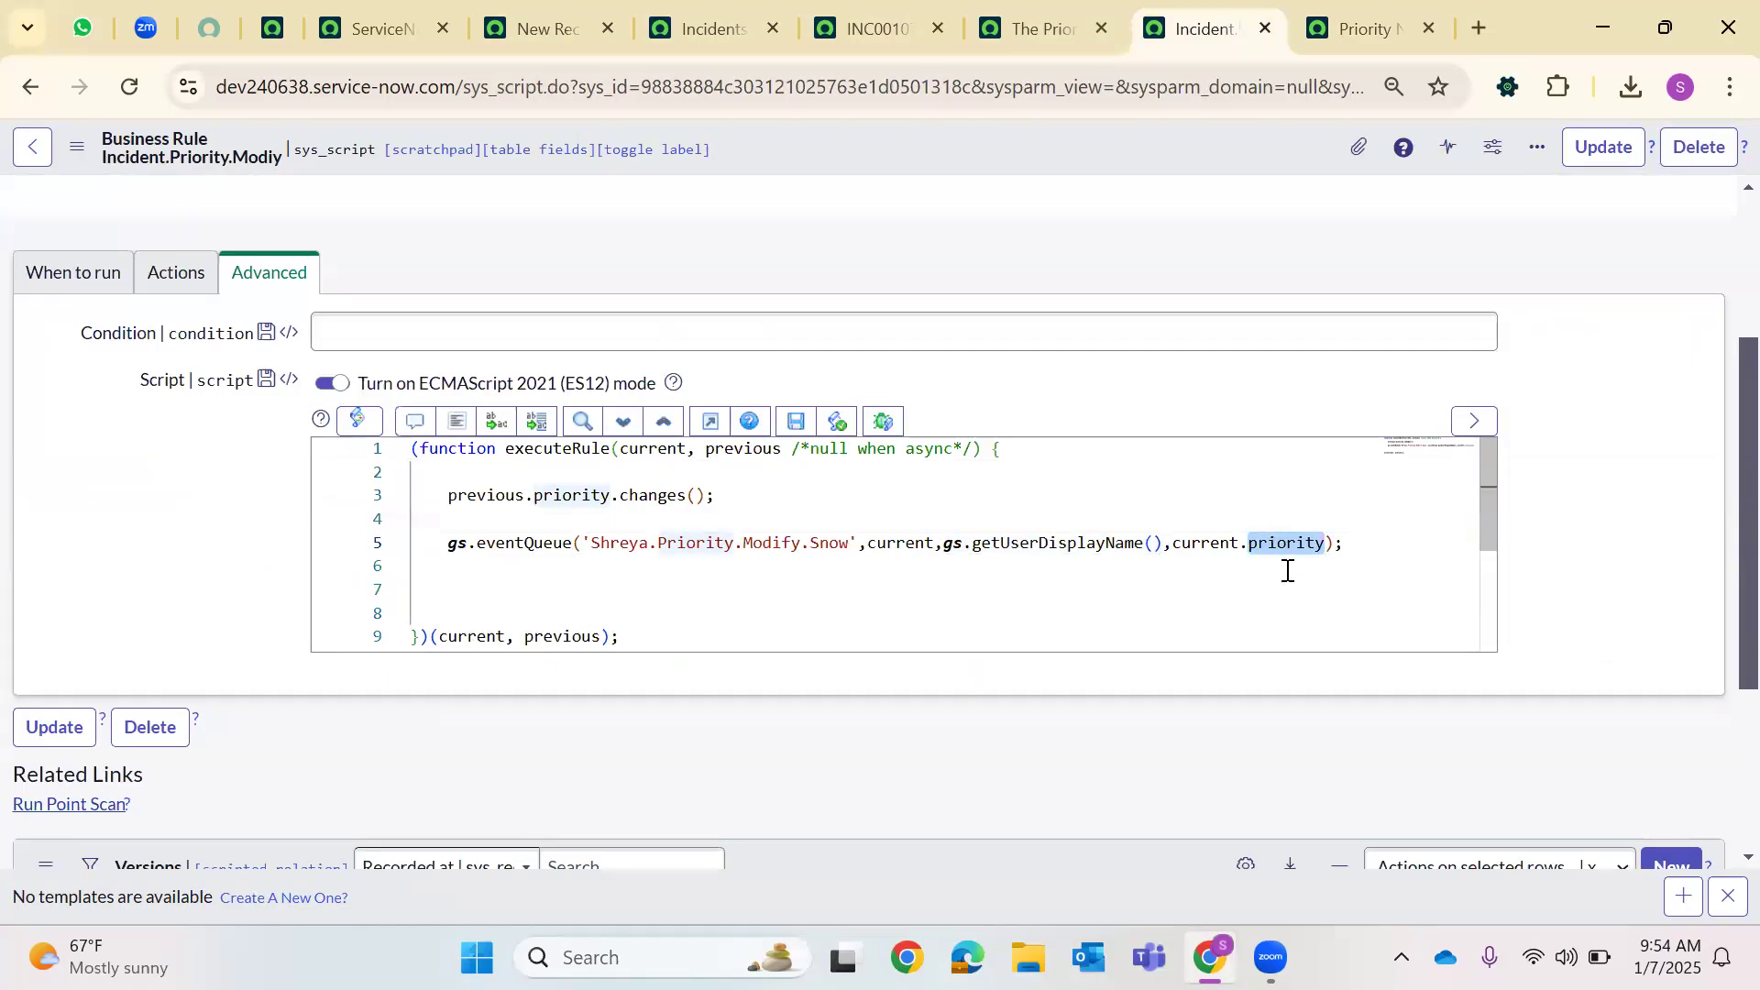
# Clear Event parm 1 contains recipient and Event parm 2 contains recipient on the Priority Notify notification
pyautogui.click(1339, 26)
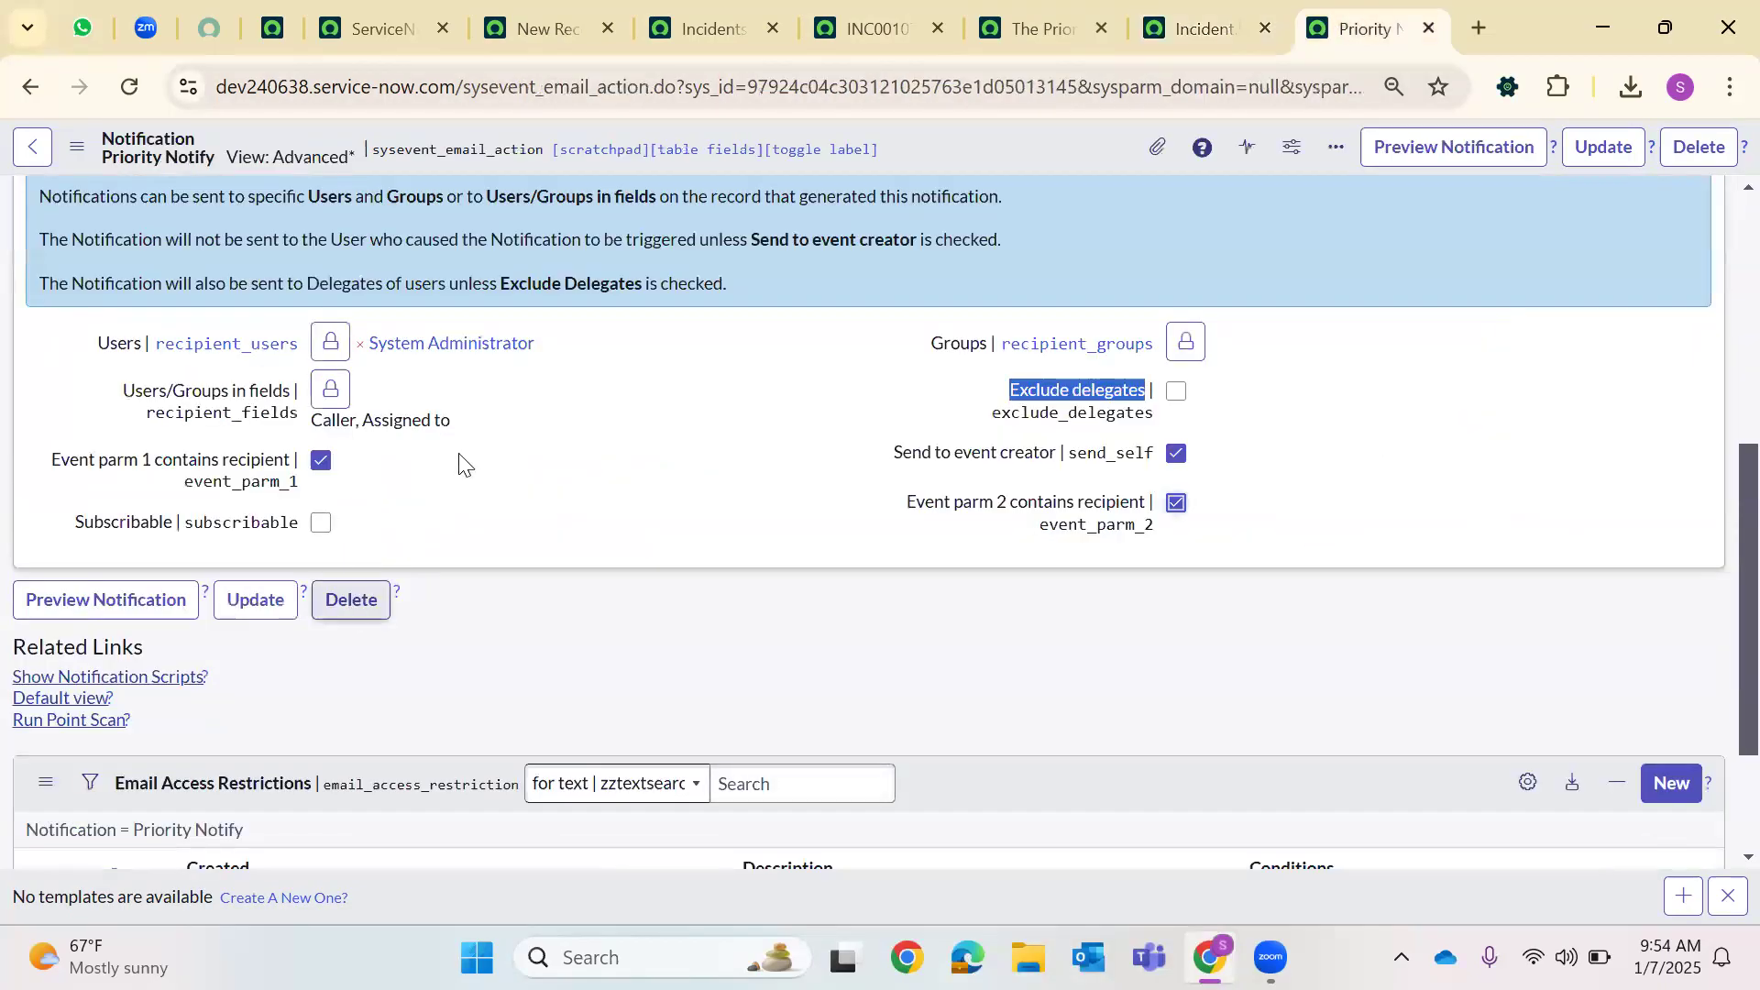
pyautogui.click(320, 462)
pyautogui.click(1176, 502)
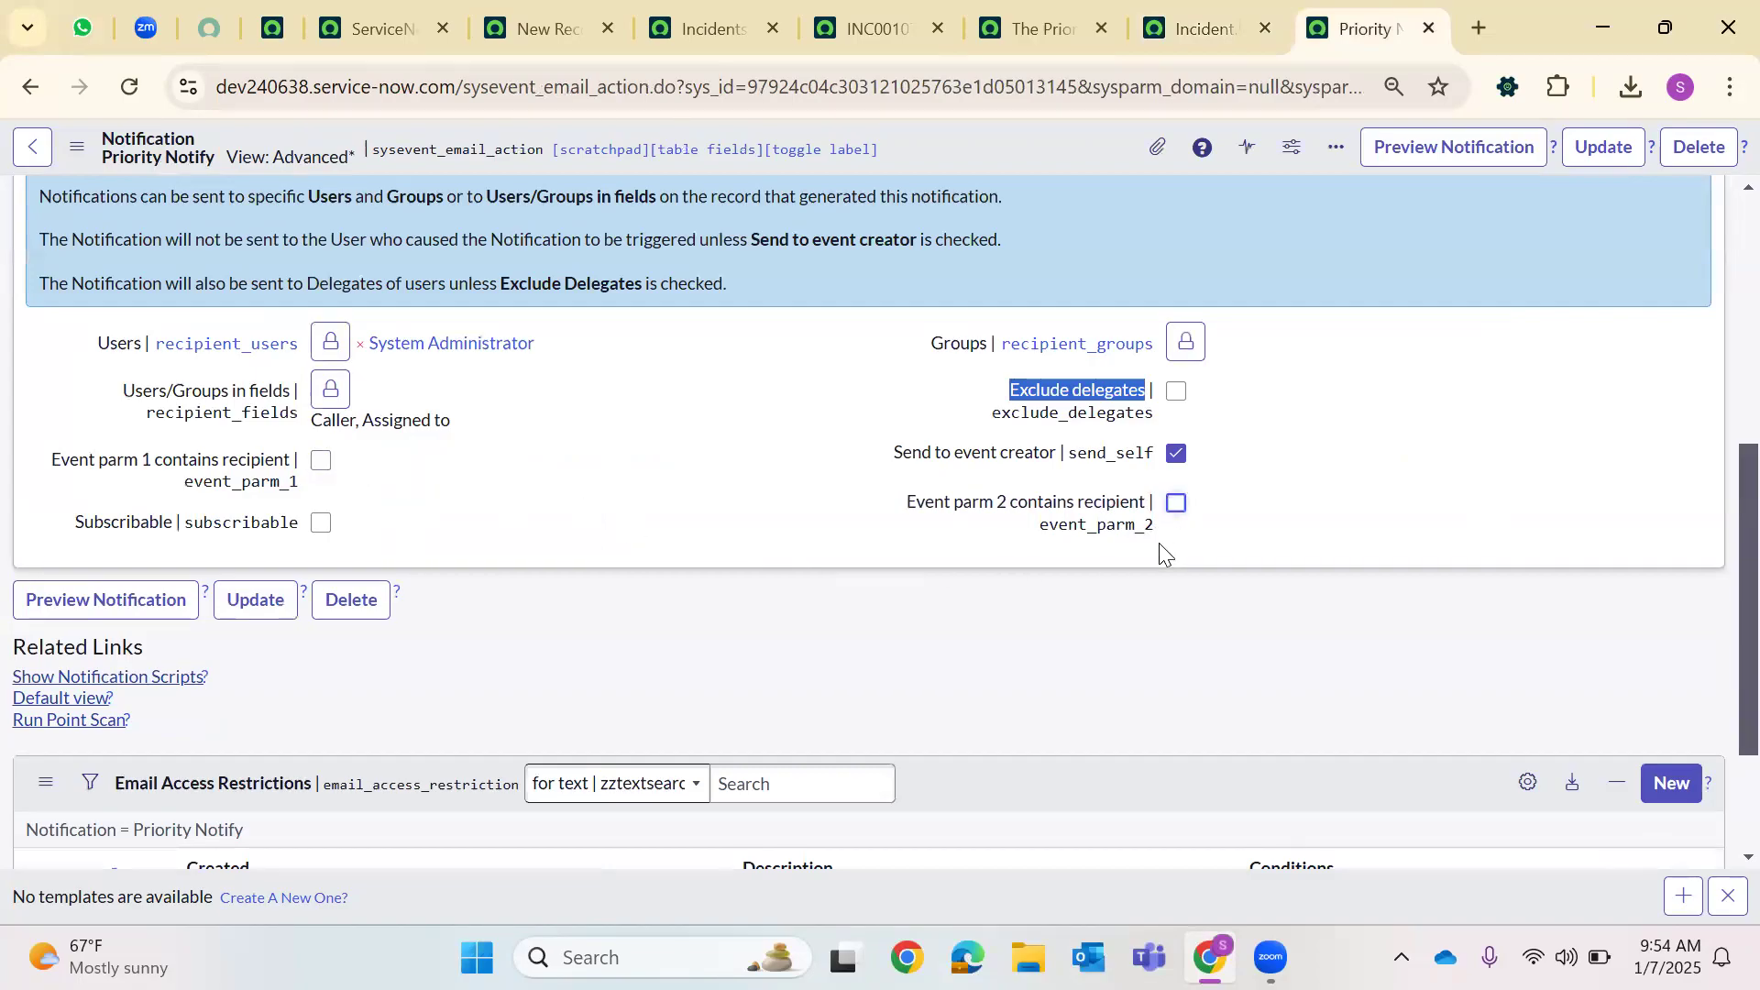
# Enable Subscribable to examine the Affected field on event and Item table choices, and clear it again
pyautogui.scroll(1, 641, 546)
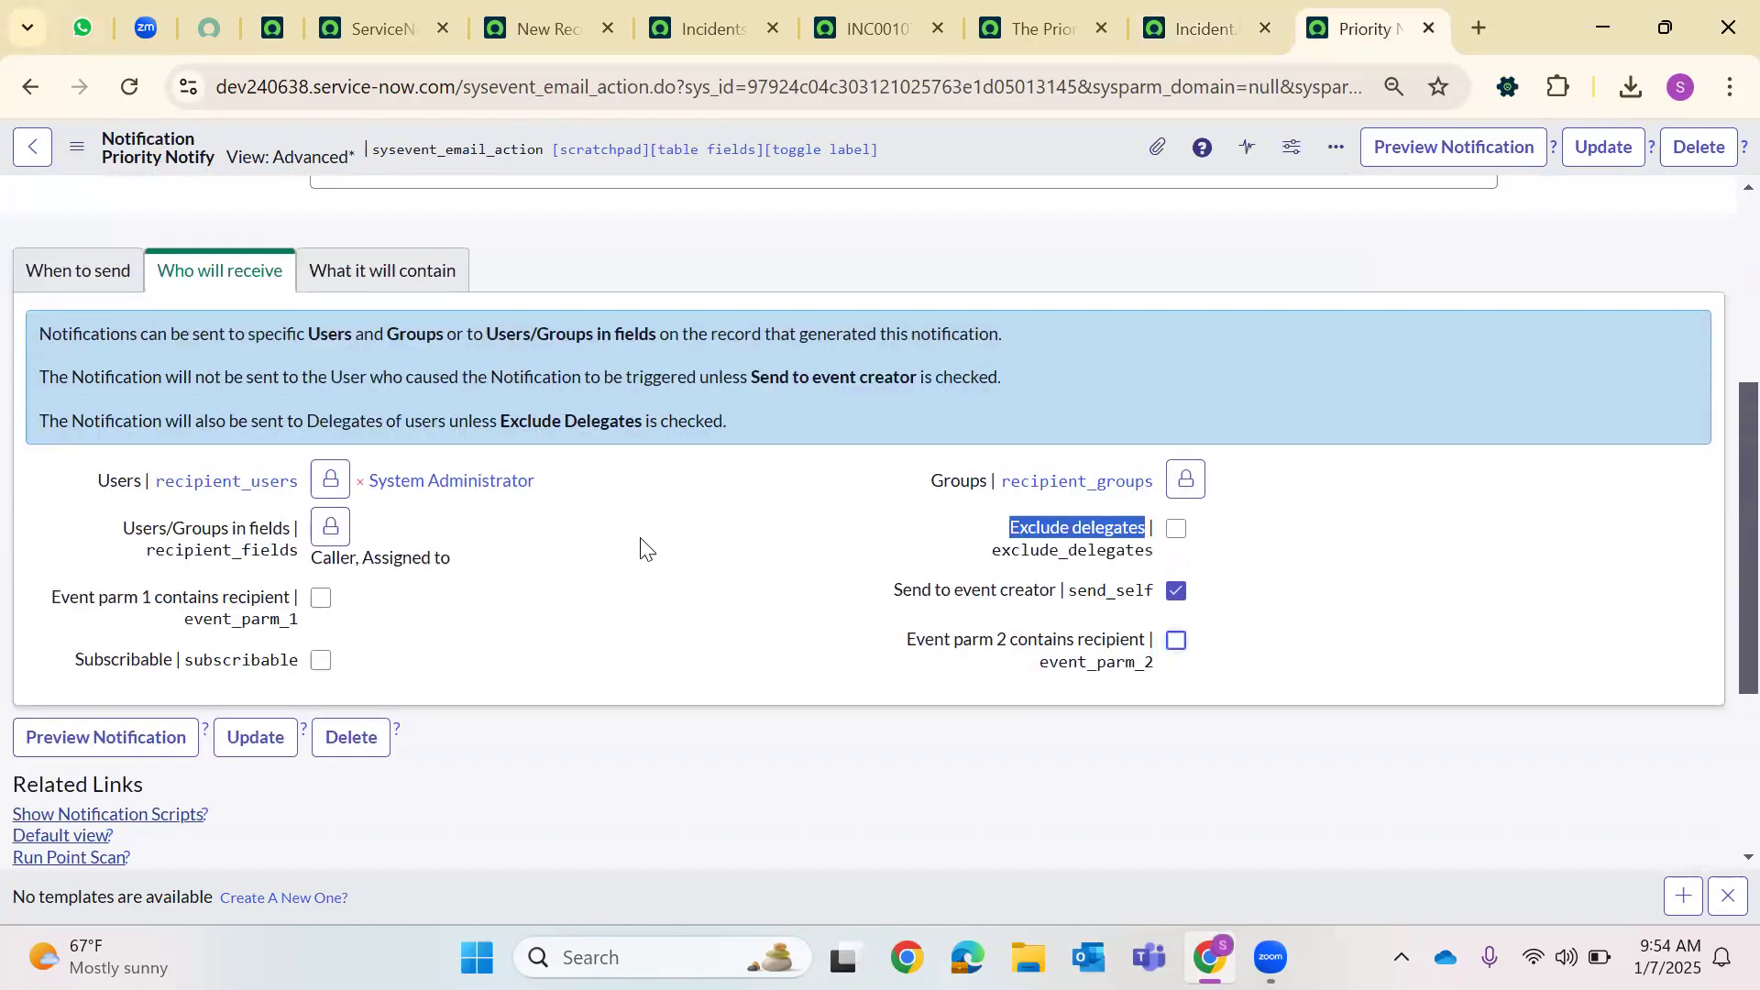
pyautogui.click(320, 660)
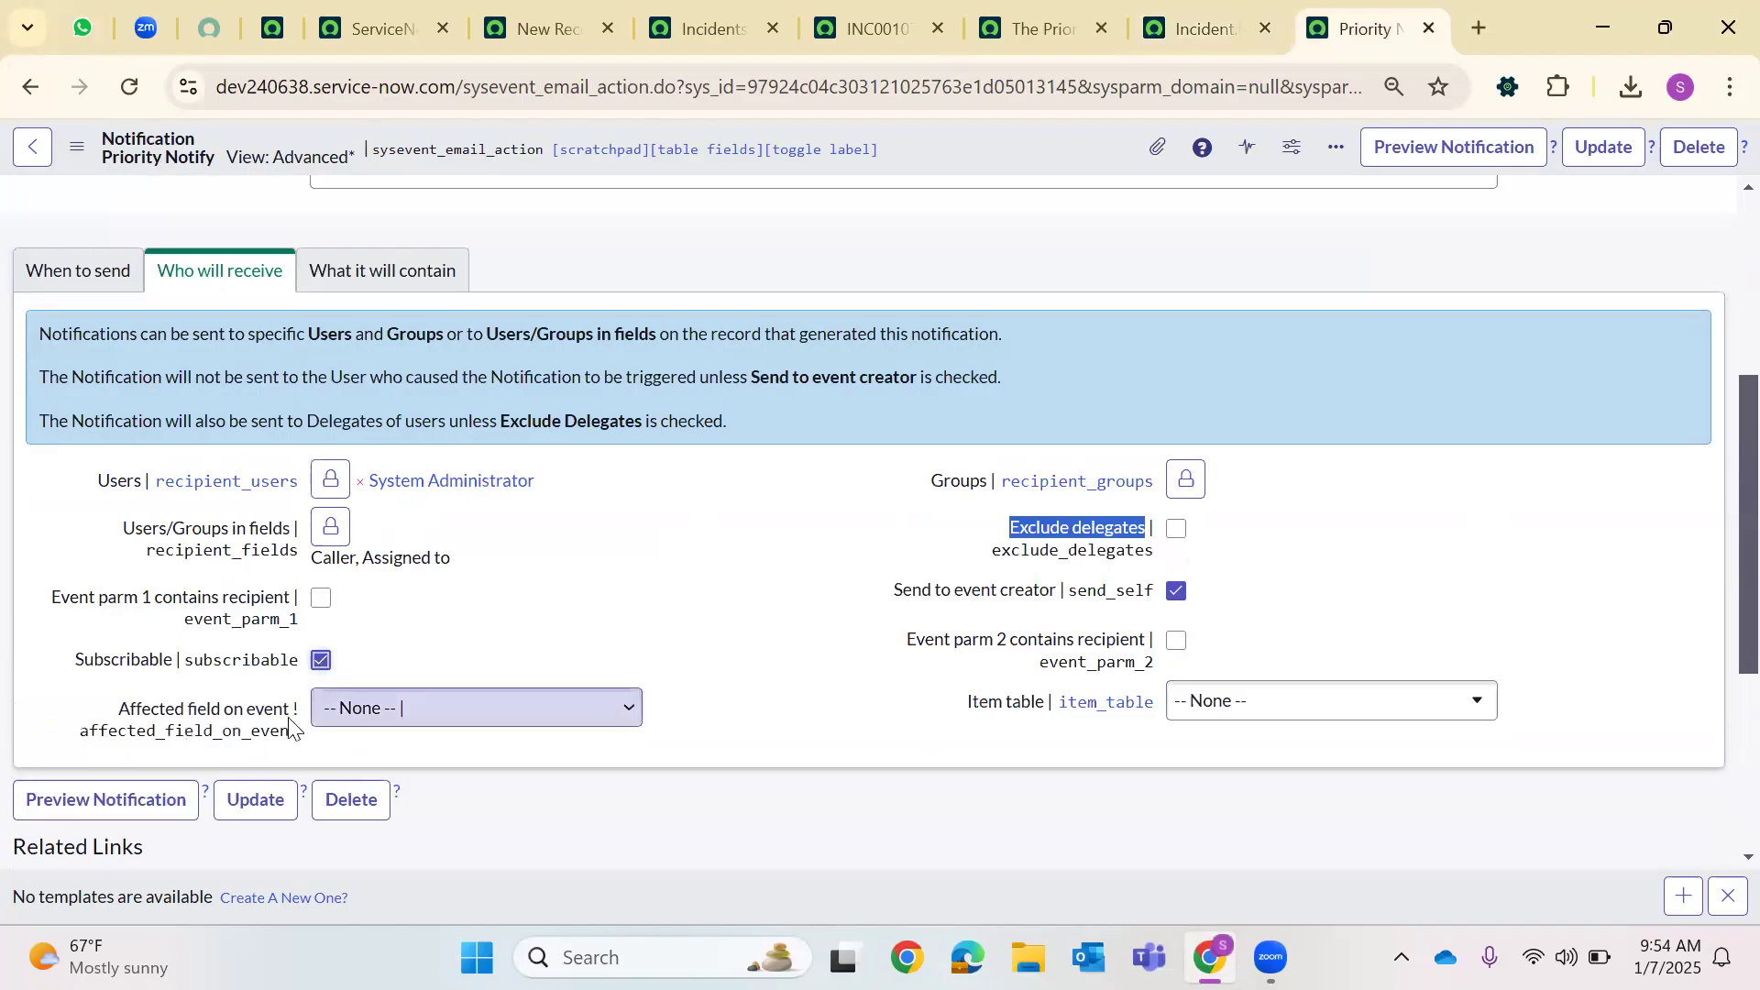
pyautogui.click(409, 725)
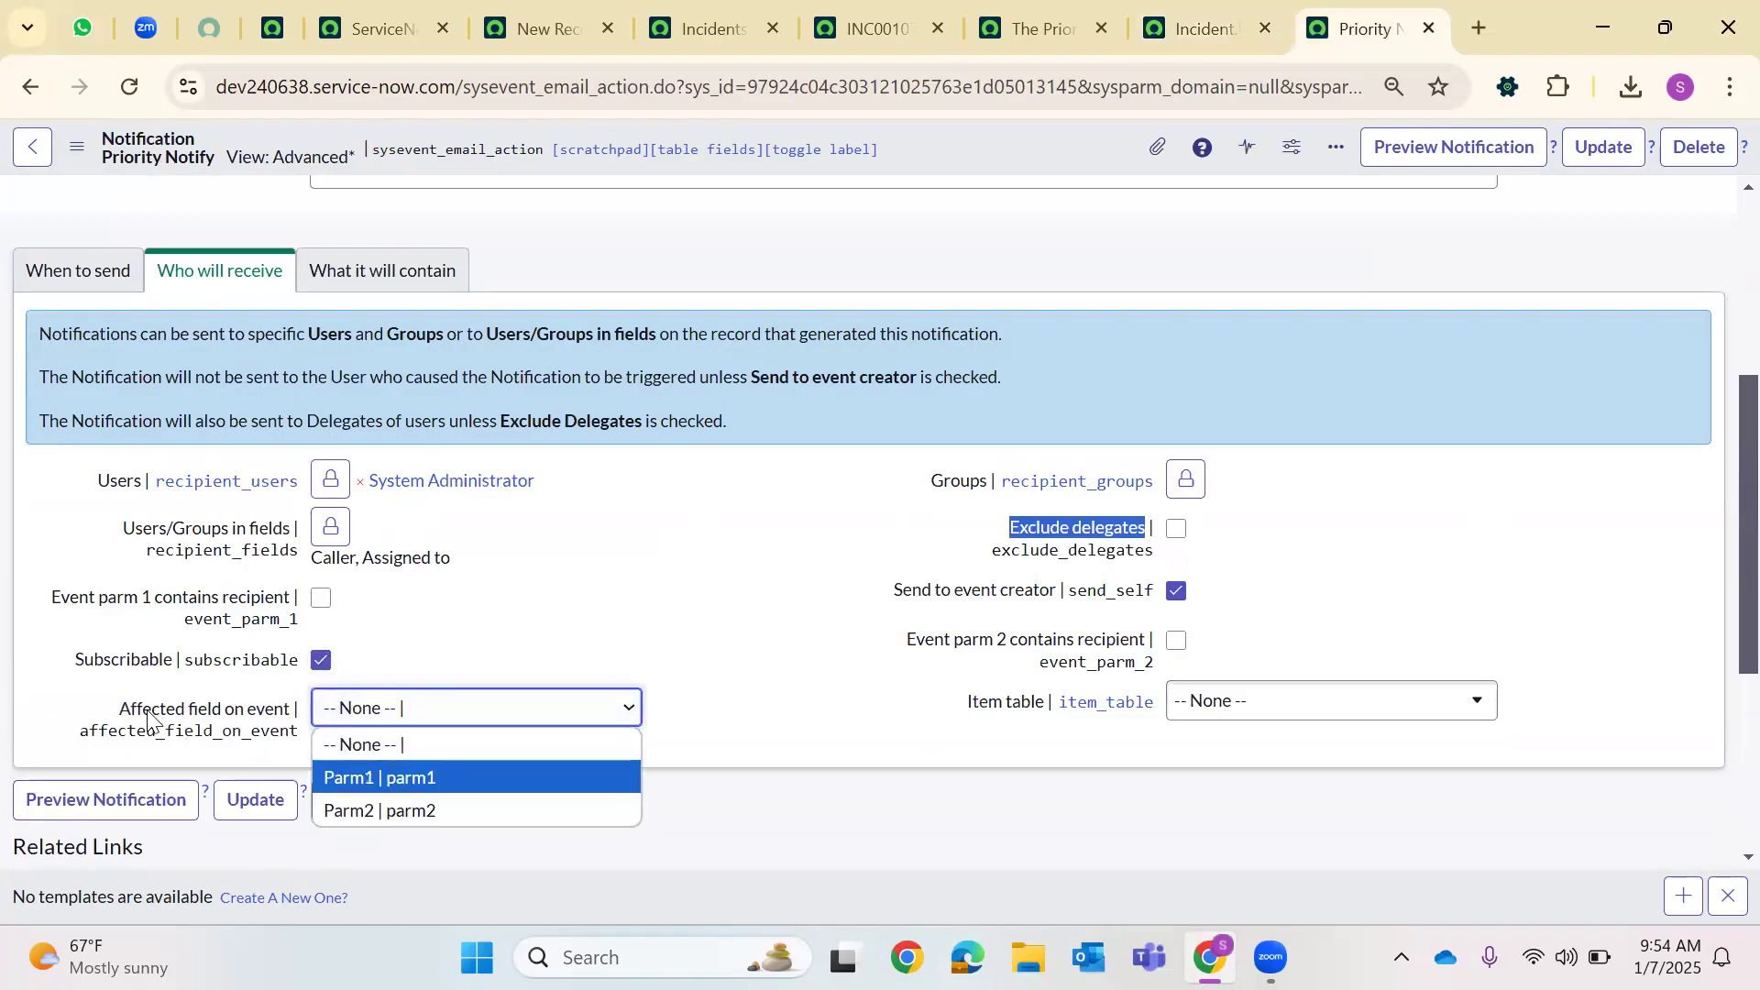
pyautogui.click(1242, 712)
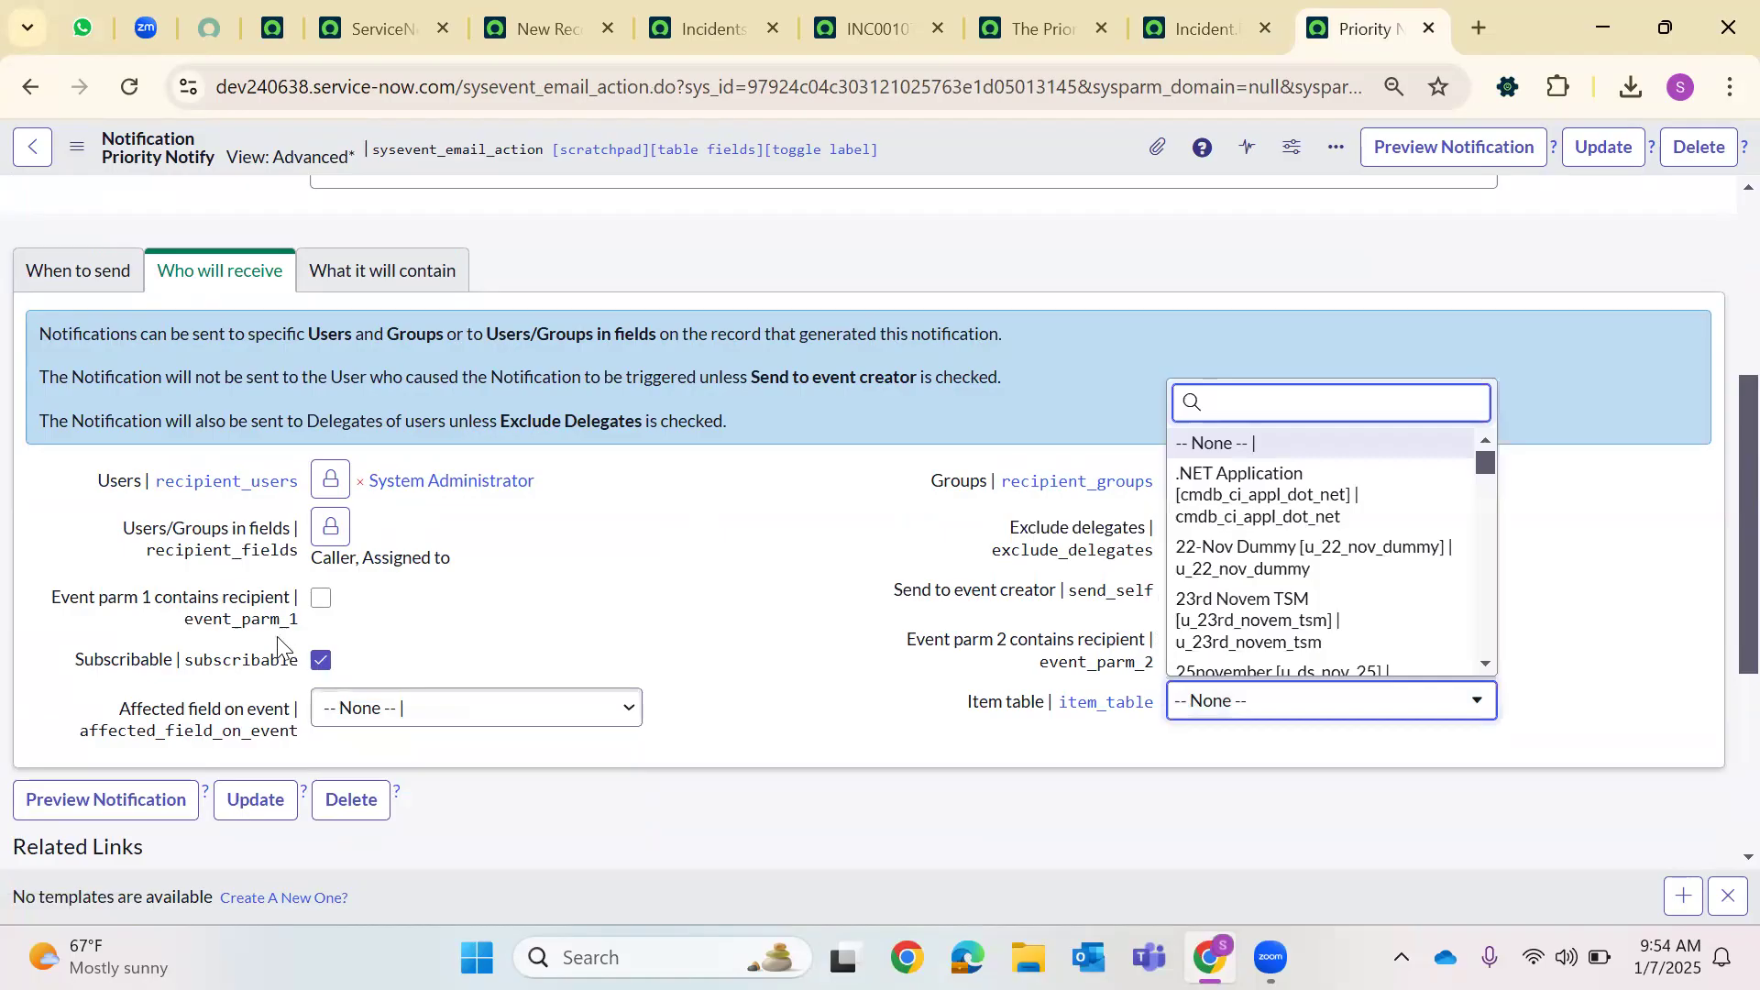
pyautogui.click(319, 661)
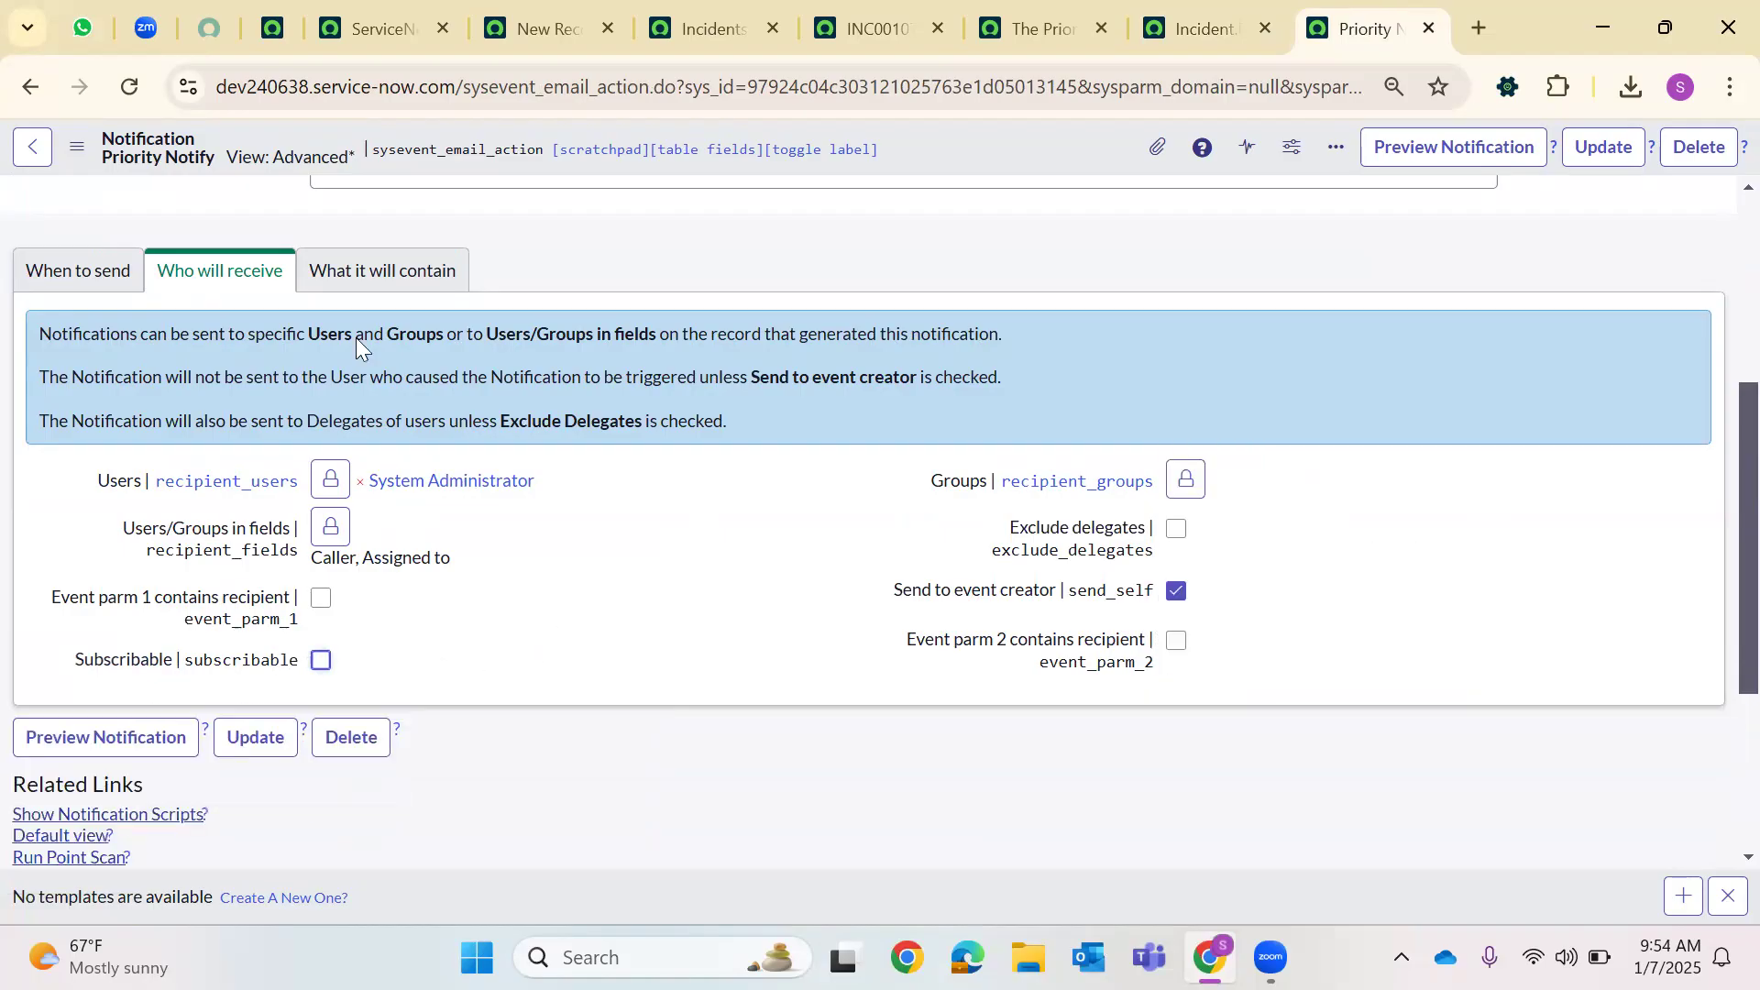
# Show what the notification will contain and set its content type to Plain text only to examine the Message text field
pyautogui.click(384, 271)
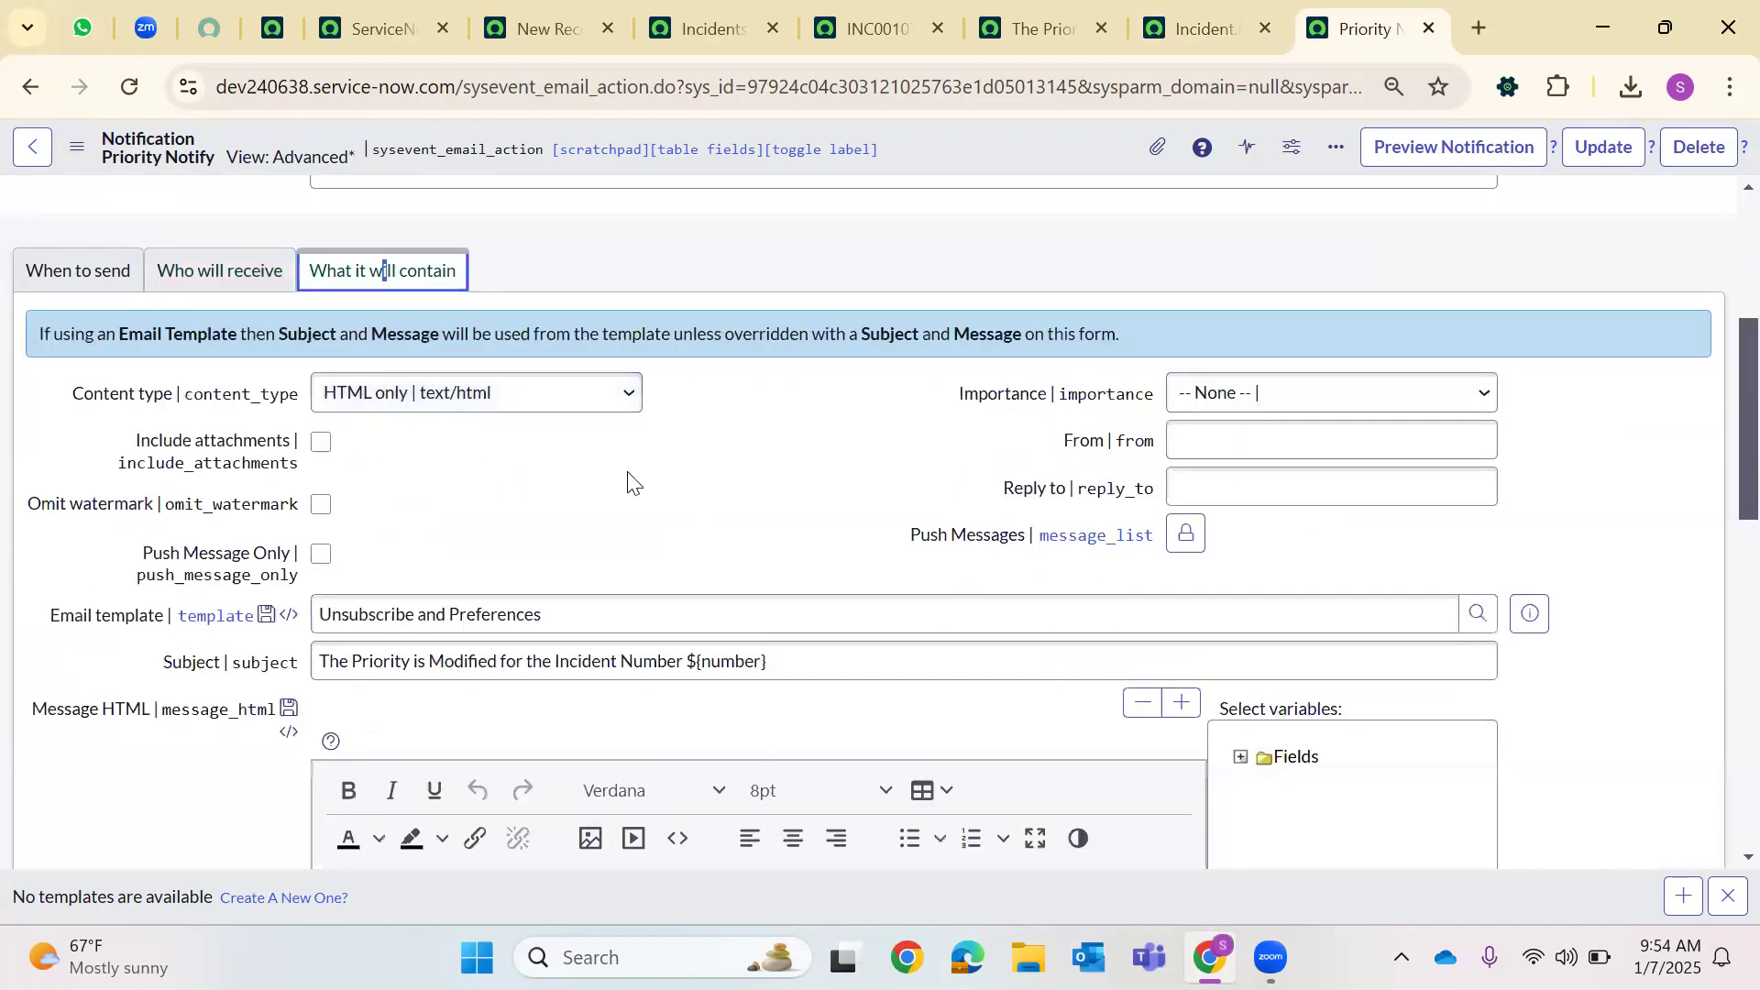
pyautogui.click(502, 394)
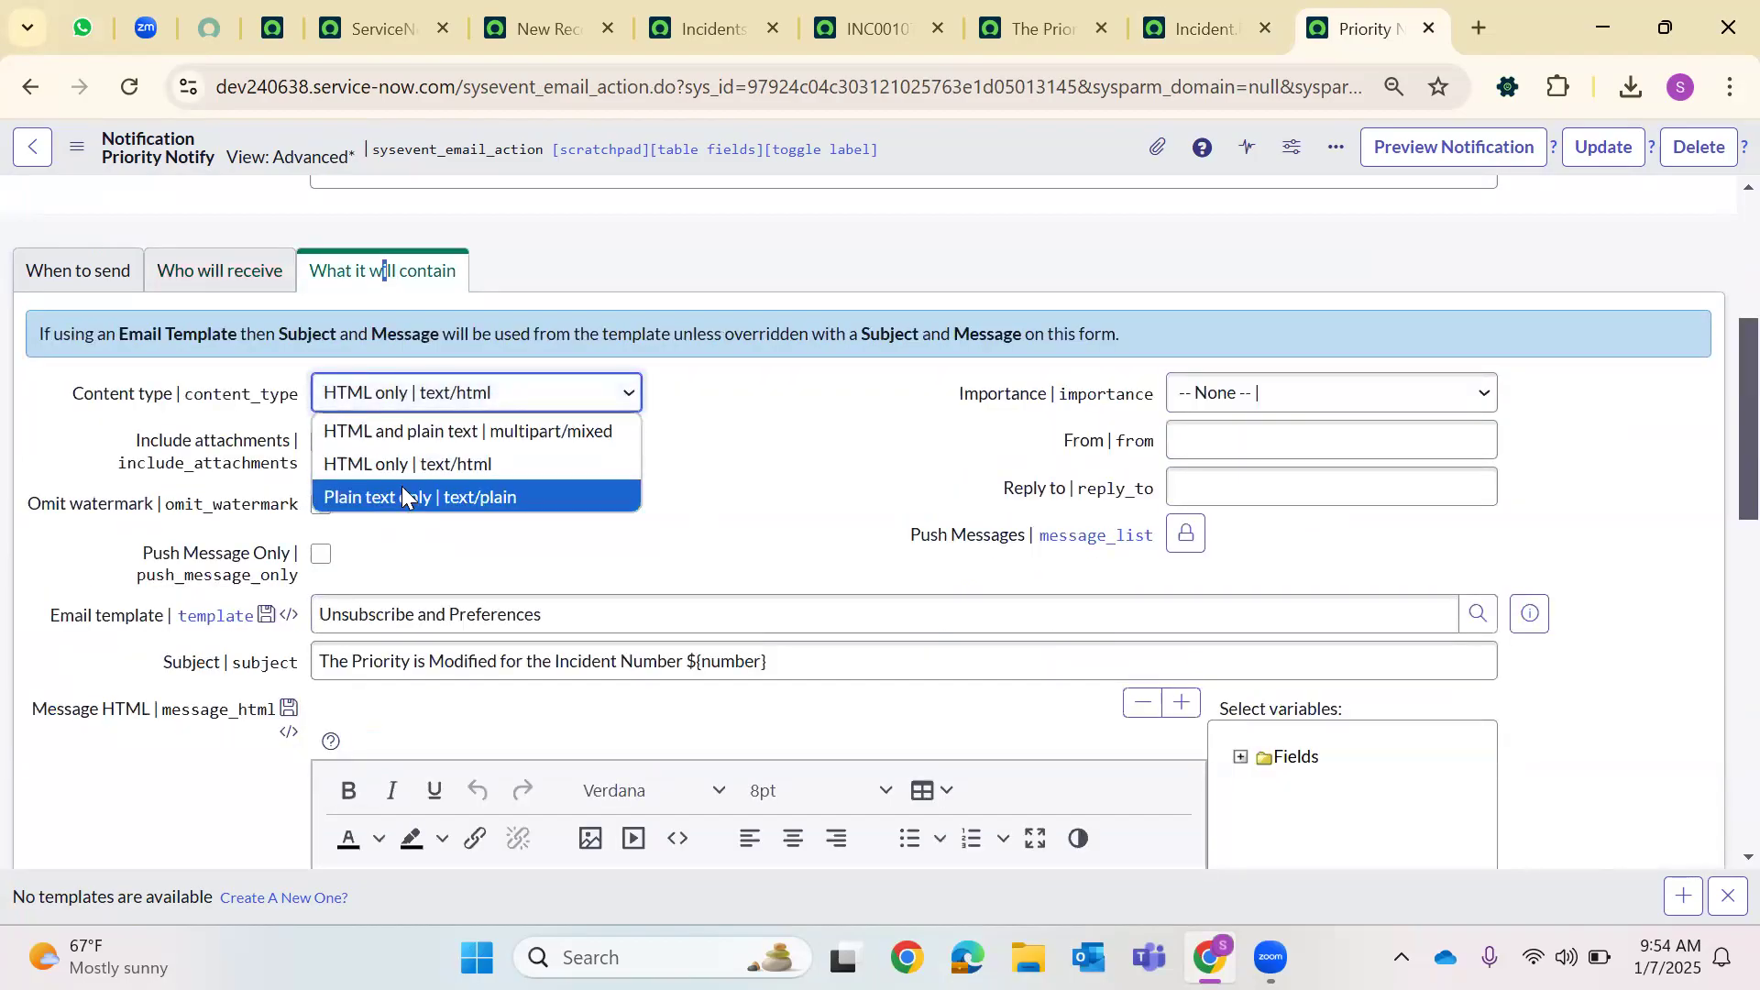
pyautogui.click(405, 498)
pyautogui.click(366, 743)
pyautogui.scroll(-1, 487, 672)
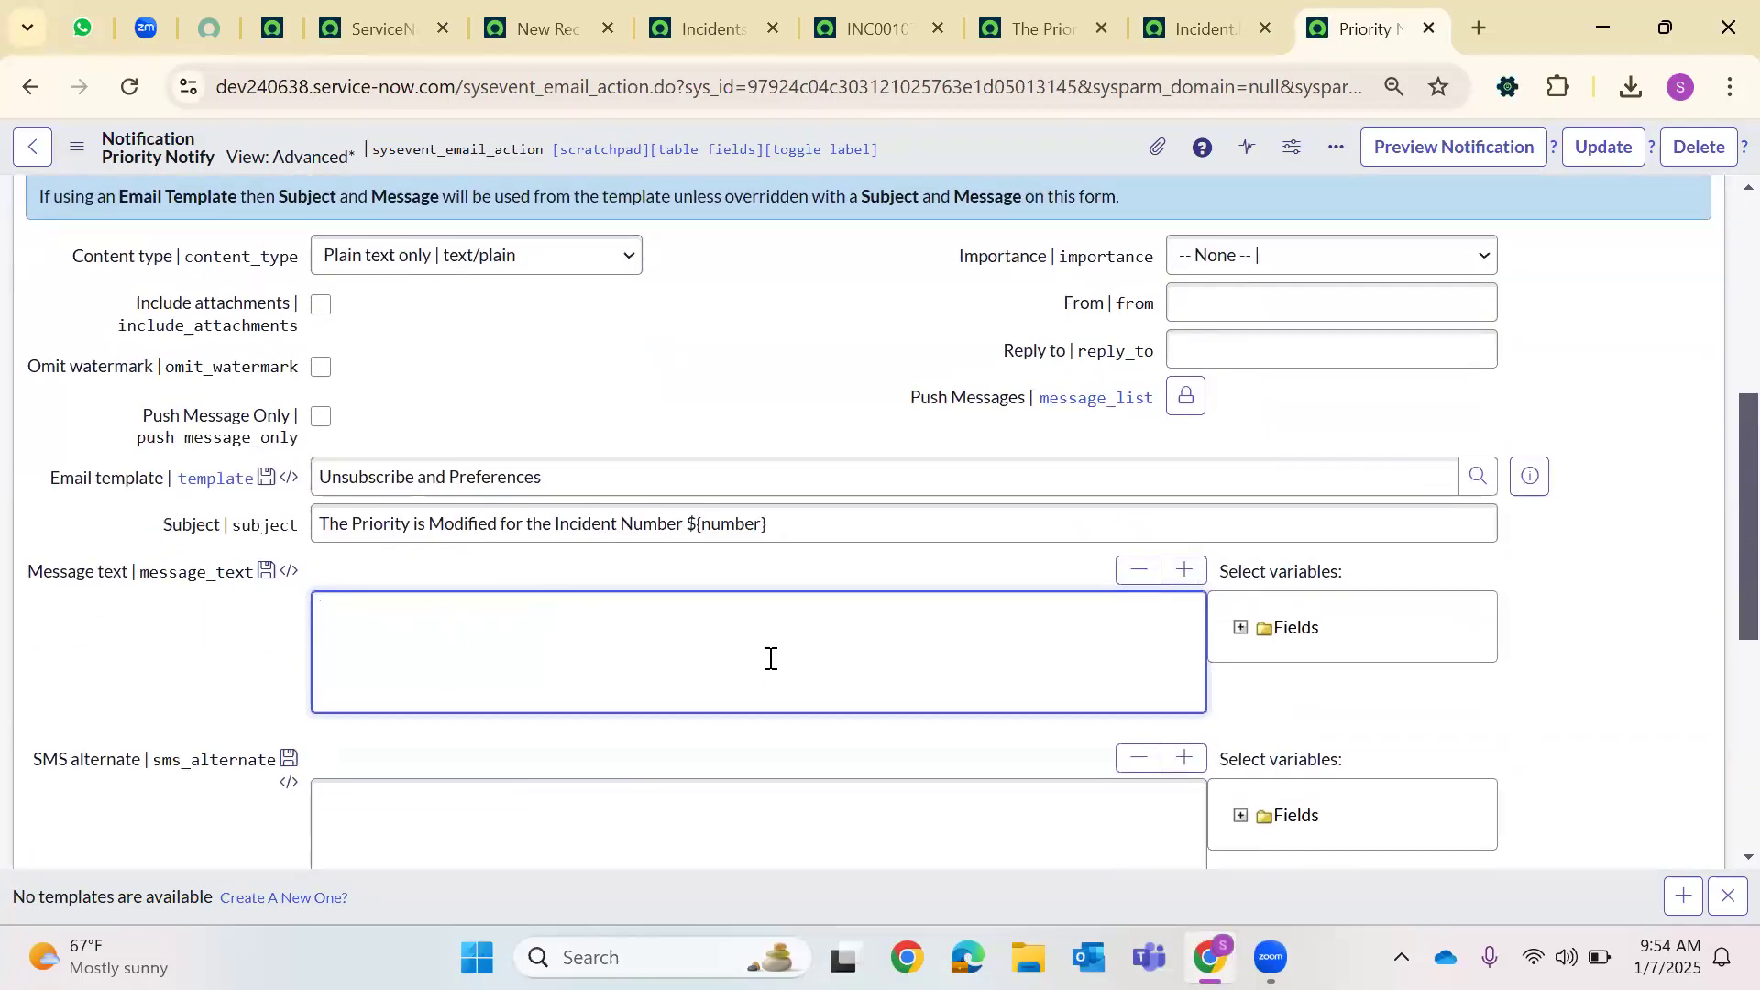
pyautogui.scroll(1, 538, 436)
# Set the notification's content type to HTML and plain text and examine the message fields
pyautogui.click(431, 404)
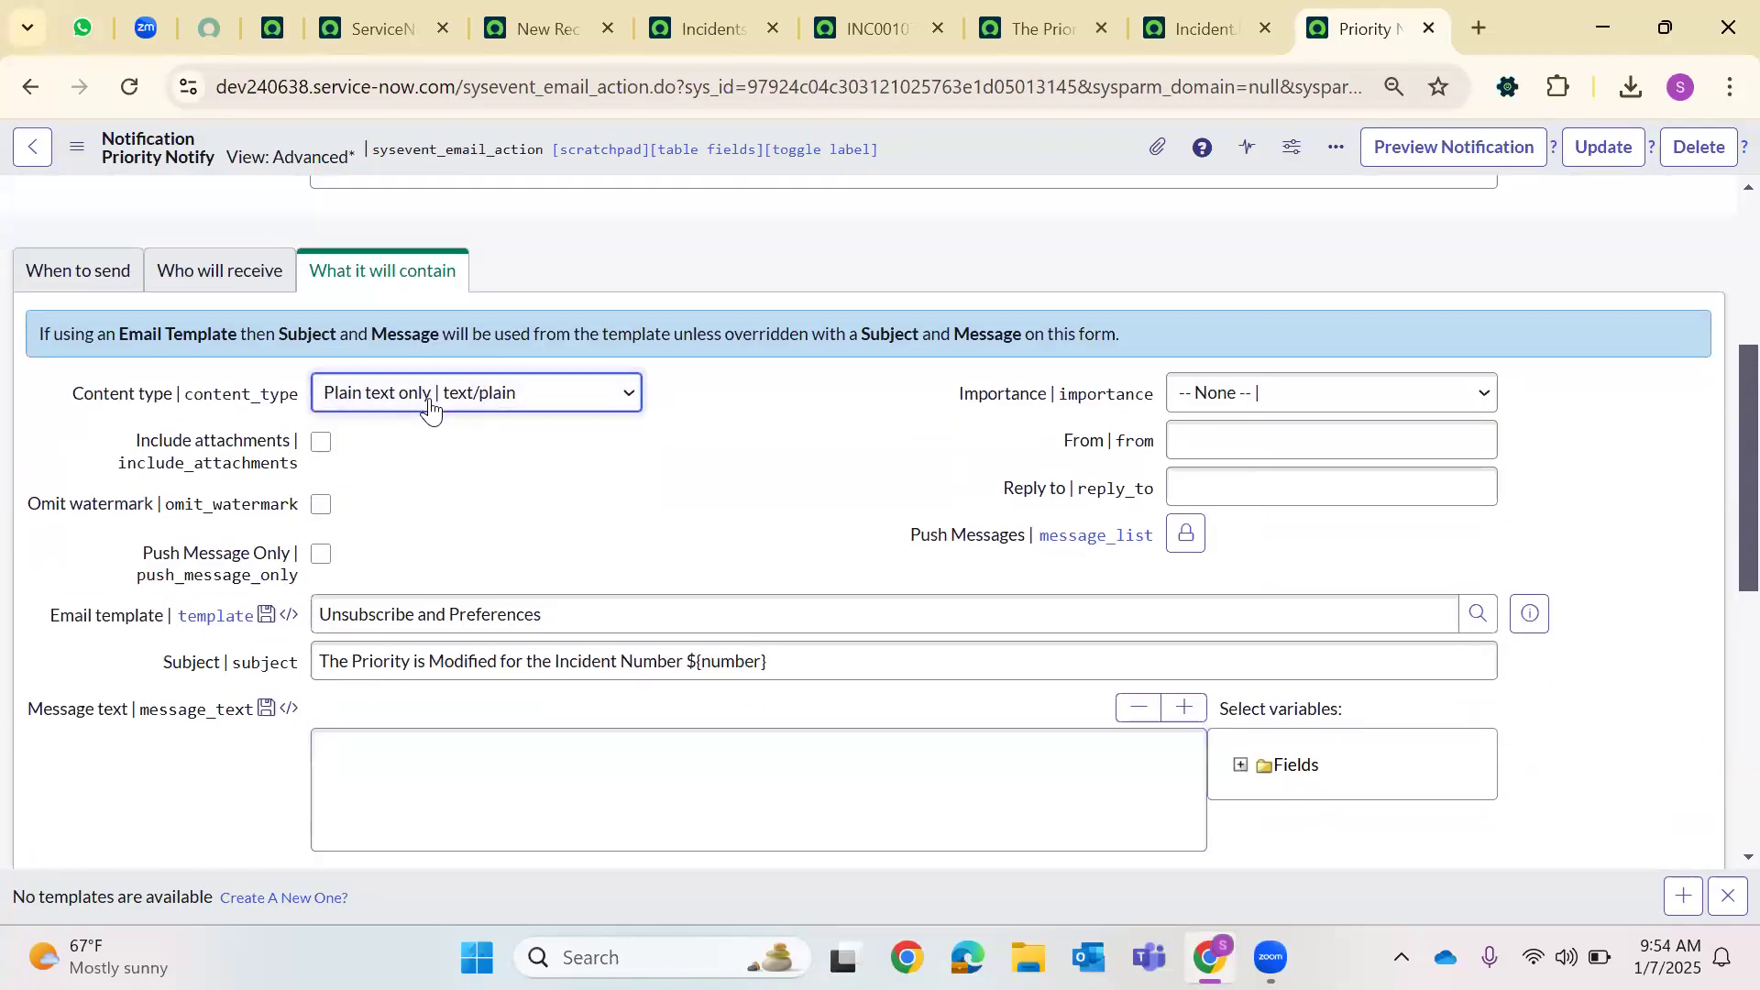
pyautogui.click(431, 409)
pyautogui.click(413, 433)
pyautogui.scroll(-2, 552, 596)
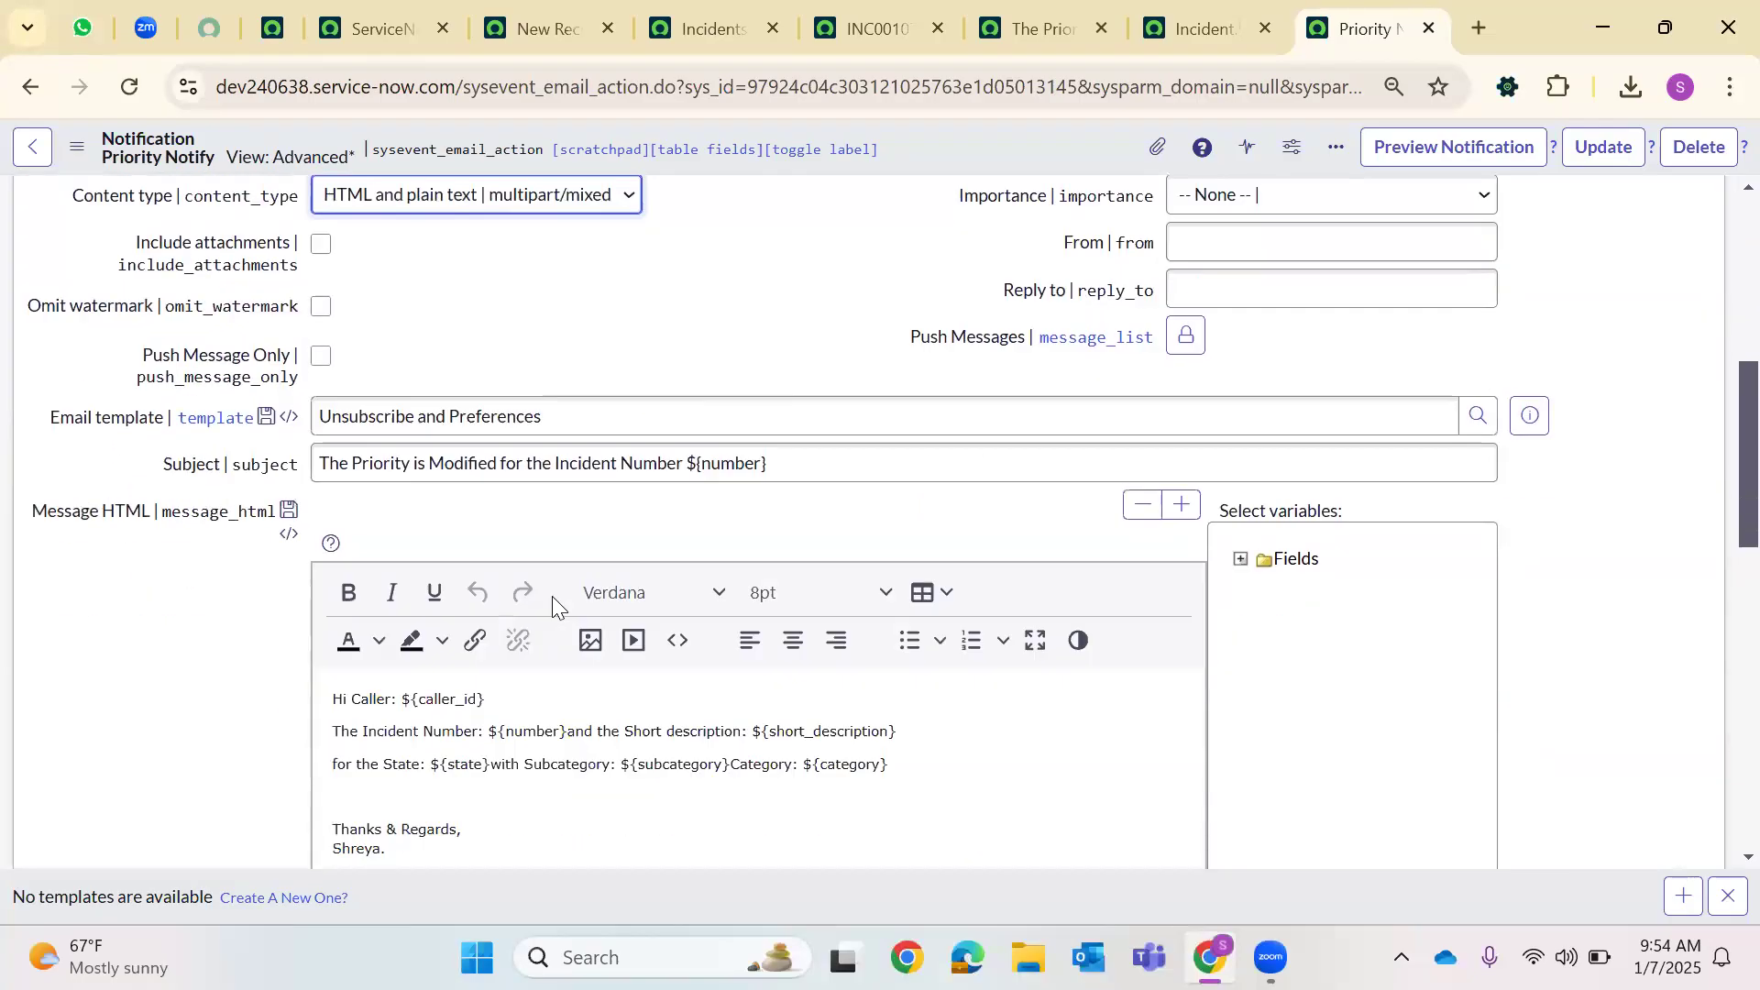
pyautogui.scroll(-1, 552, 595)
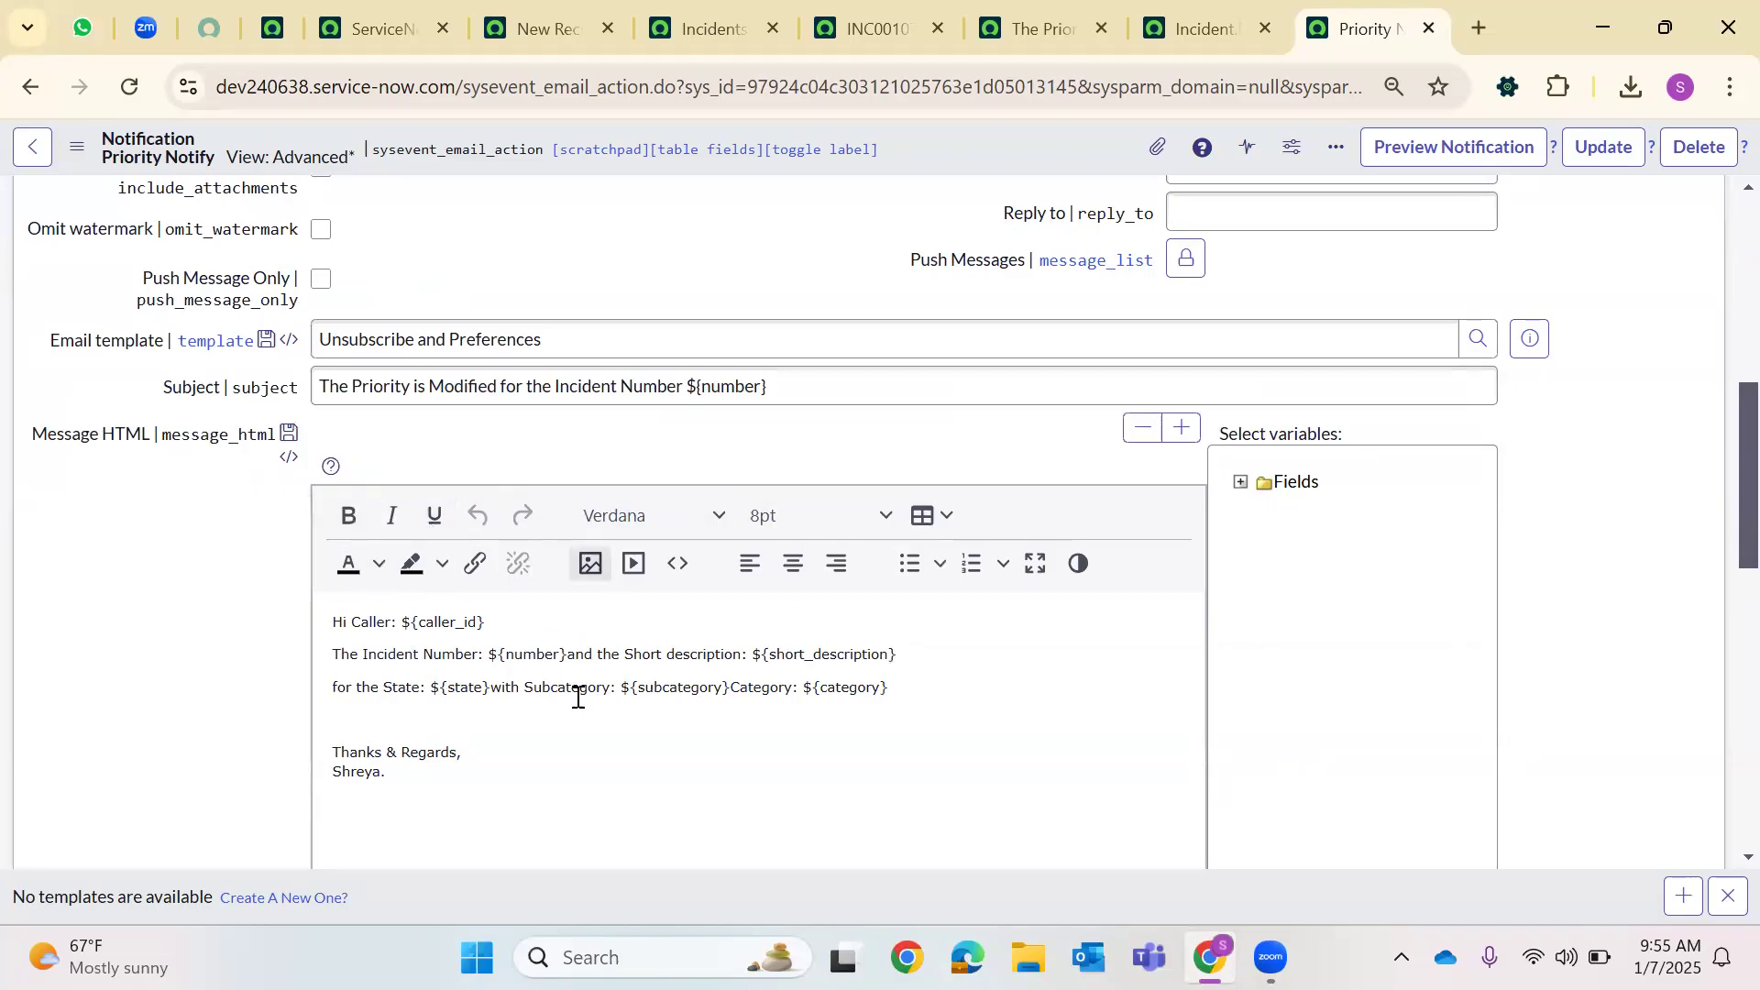
pyautogui.scroll(3, 550, 617)
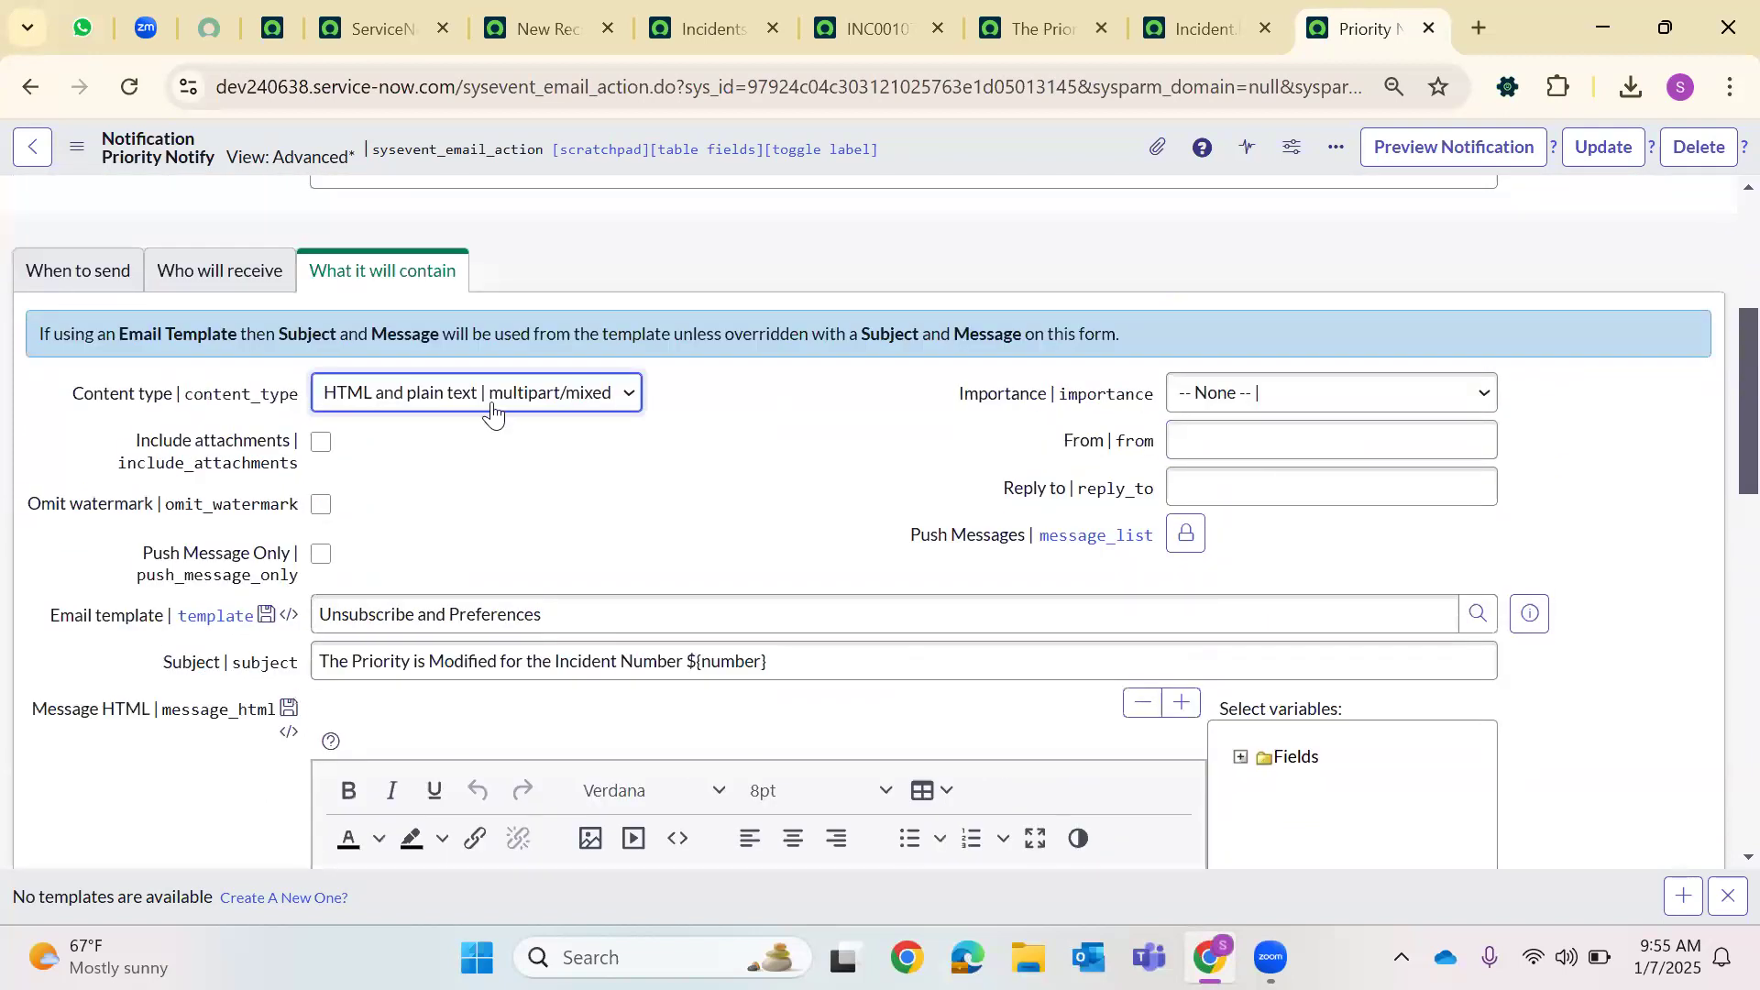
# Set the notification's content type to HTML only
pyautogui.click(493, 410)
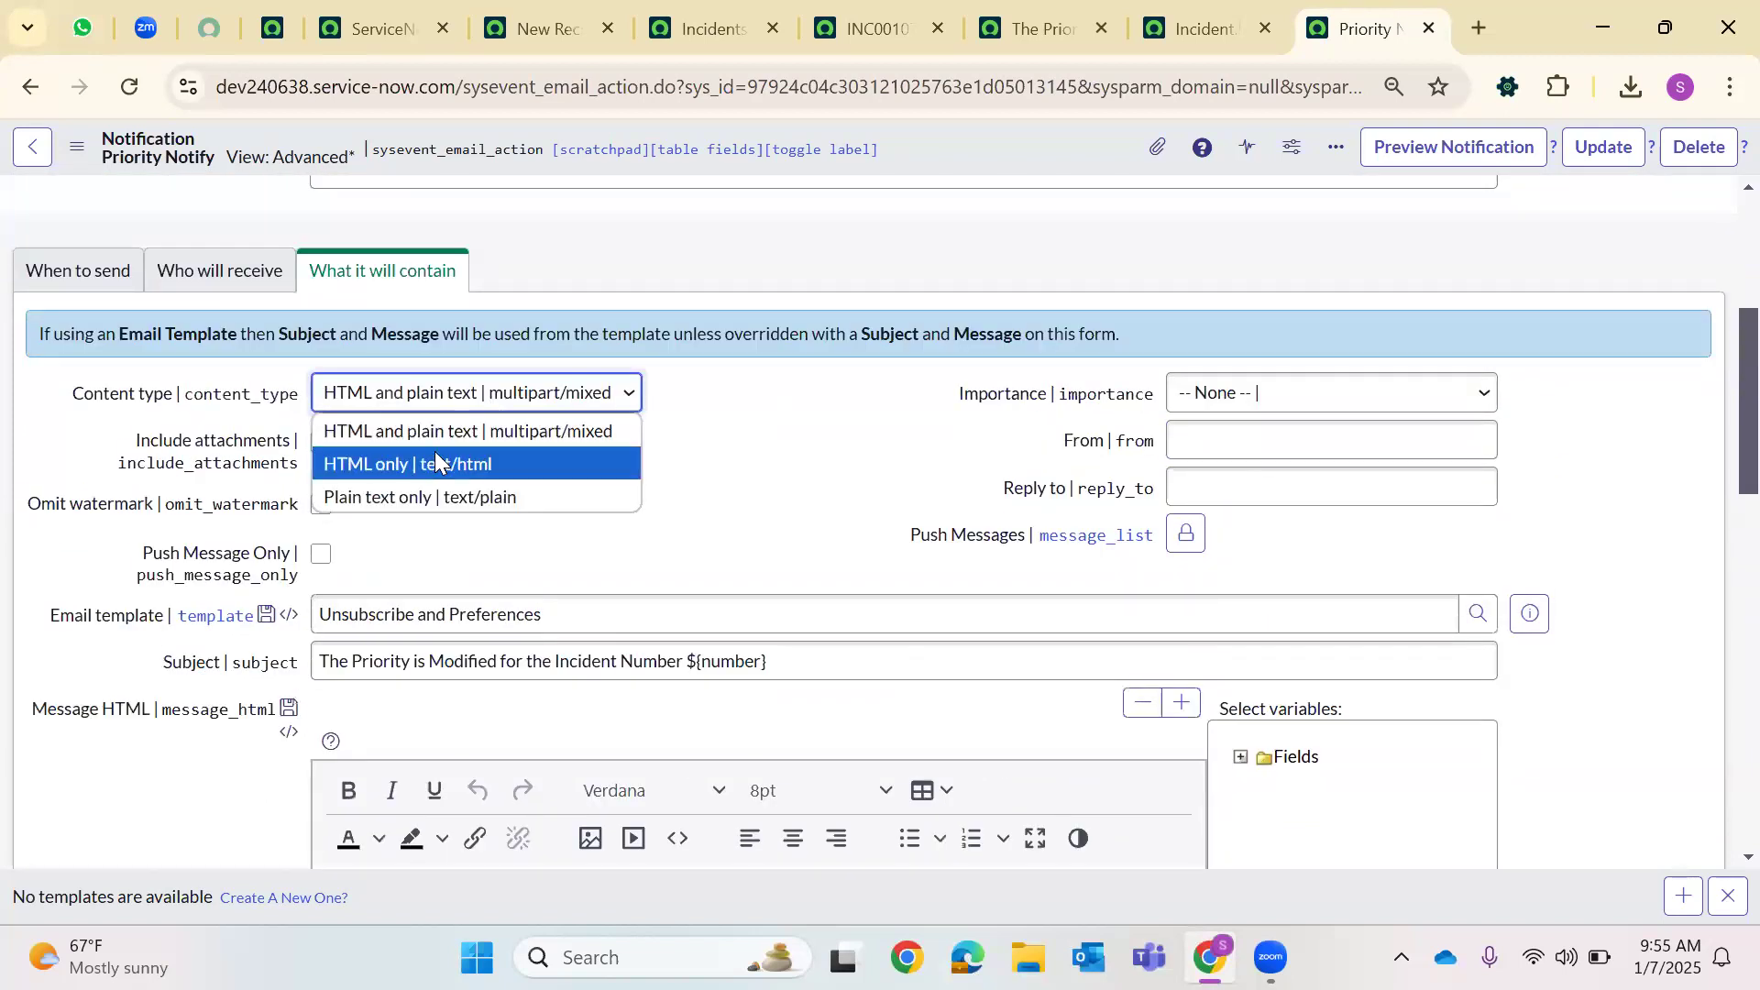
pyautogui.press('Return')
pyautogui.scroll(-5, 511, 615)
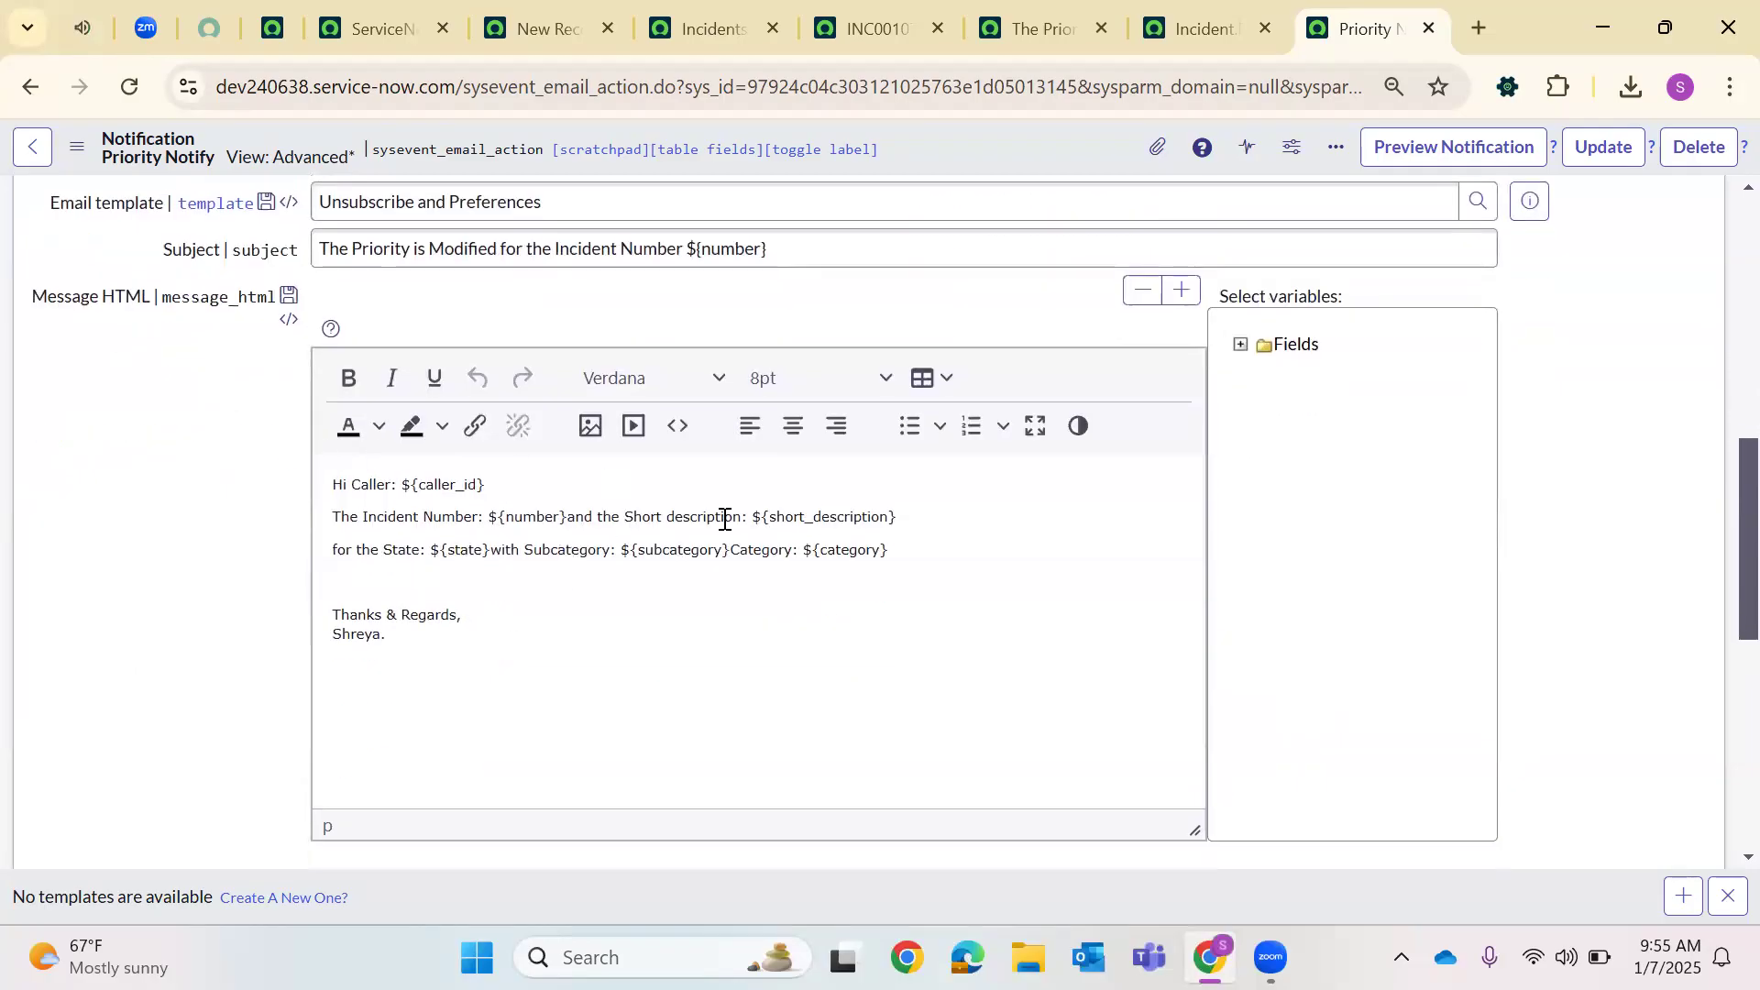
# Examine the ${caller_id} and ${short_description} placeholders in the HTML message and browse the Fields list of selectable variables
pyautogui.click(1240, 345)
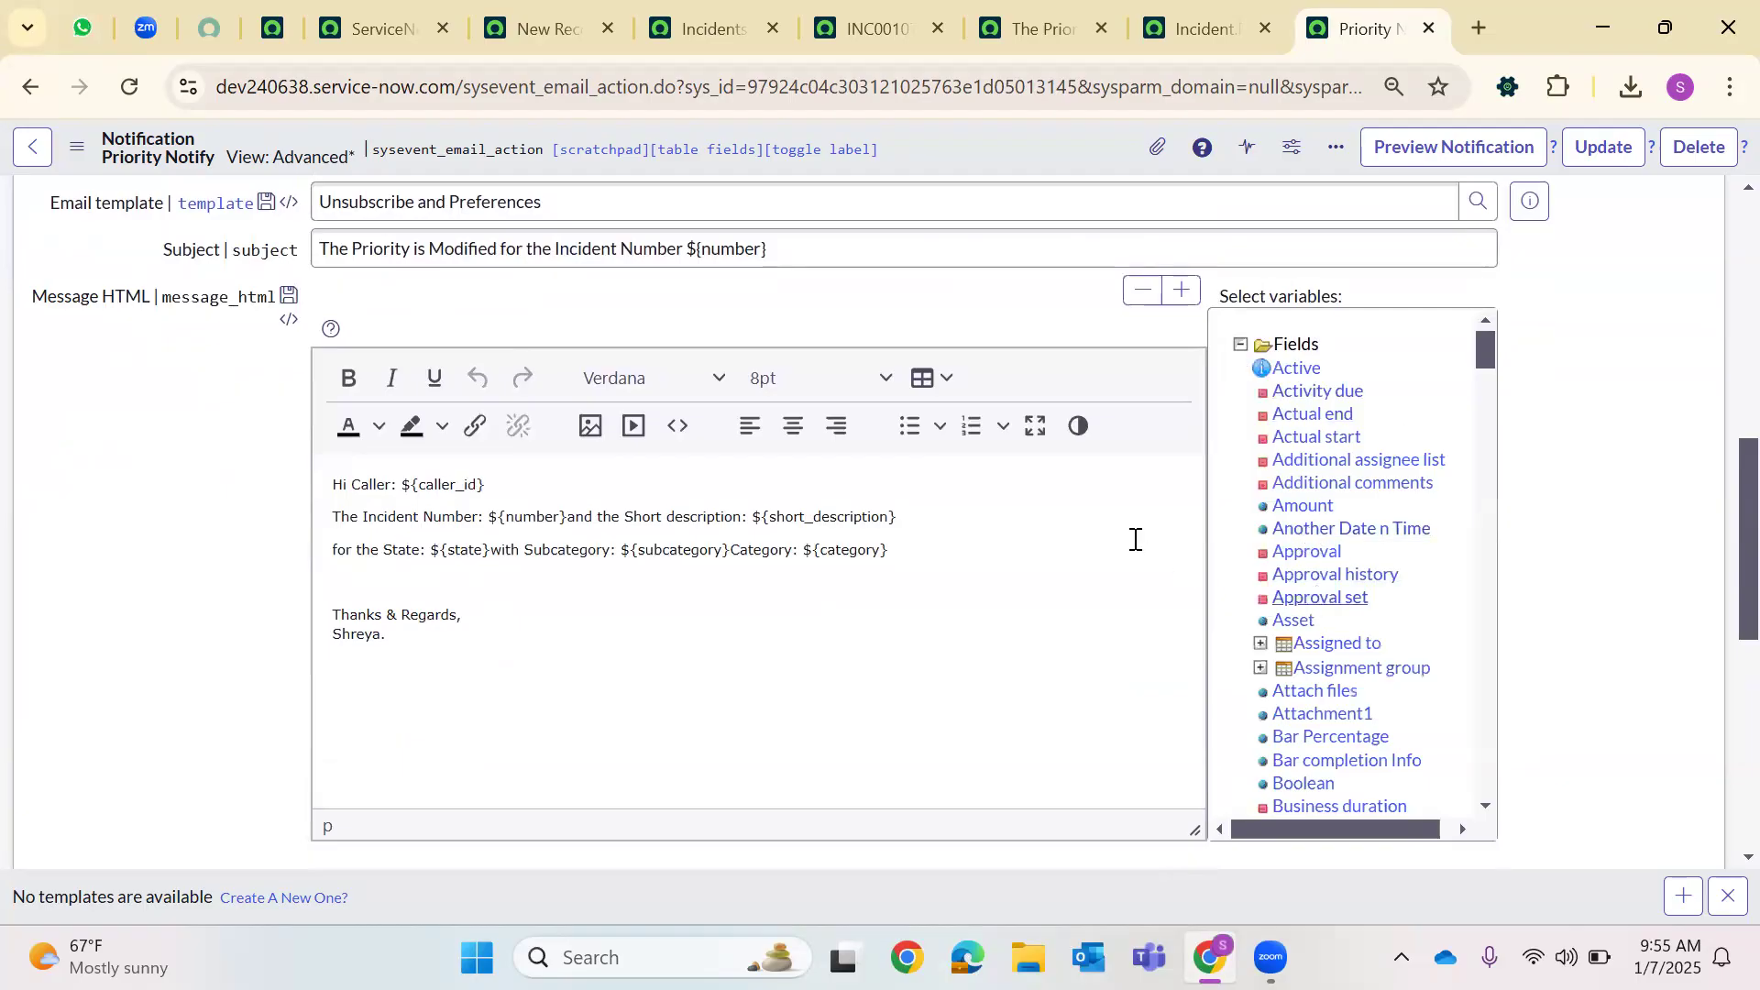
pyautogui.tripleClick(443, 489)
pyautogui.click(448, 550)
pyautogui.moveTo(416, 485); pyautogui.dragTo(562, 489)
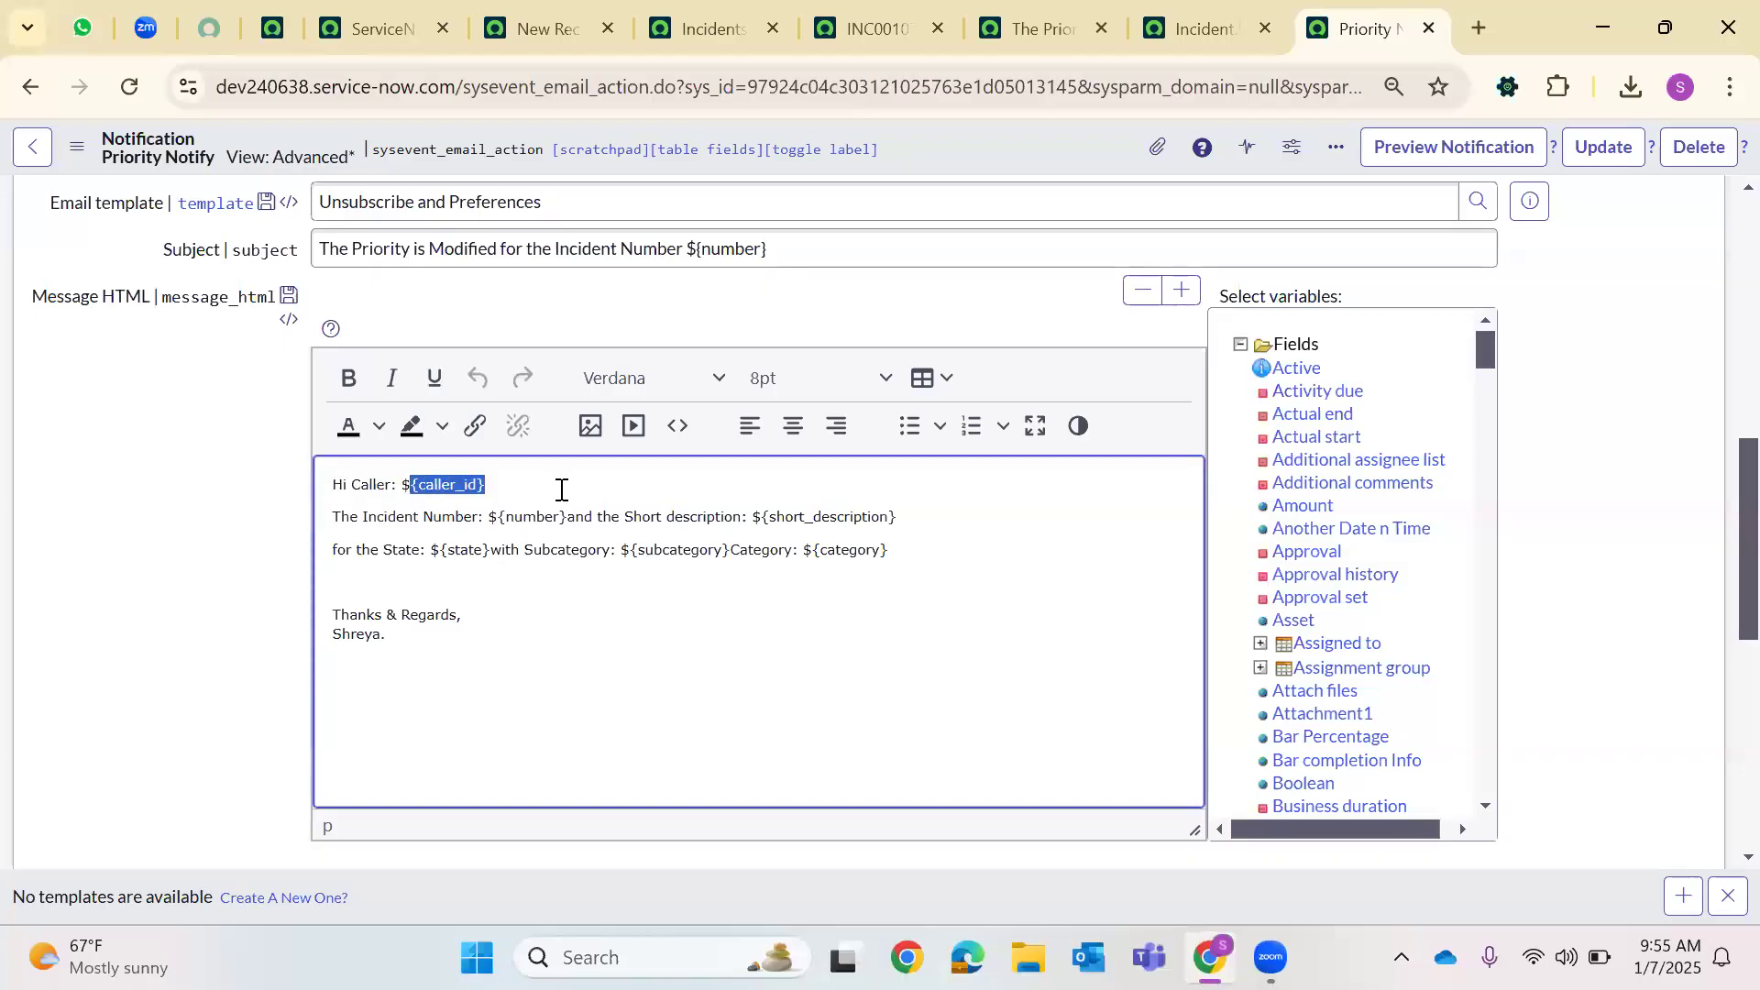
pyautogui.click(551, 639)
pyautogui.moveTo(401, 491); pyautogui.dragTo(499, 484)
pyautogui.doubleClick(817, 514)
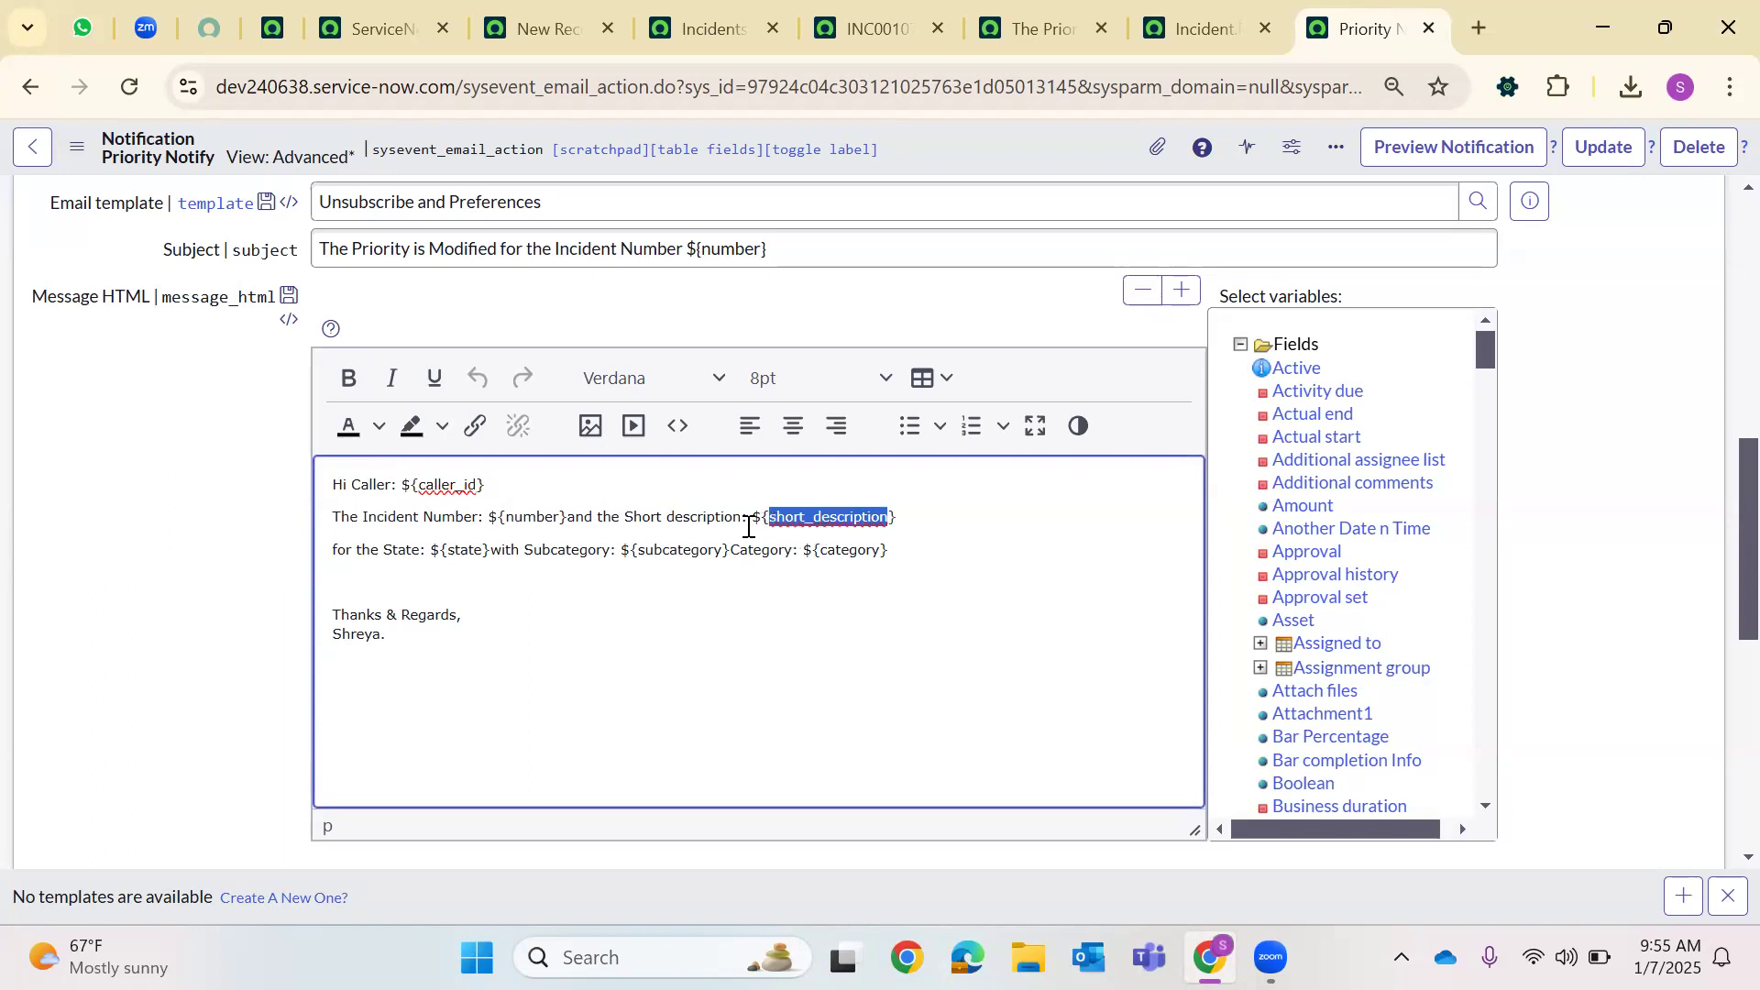
pyautogui.moveTo(750, 521); pyautogui.dragTo(766, 519)
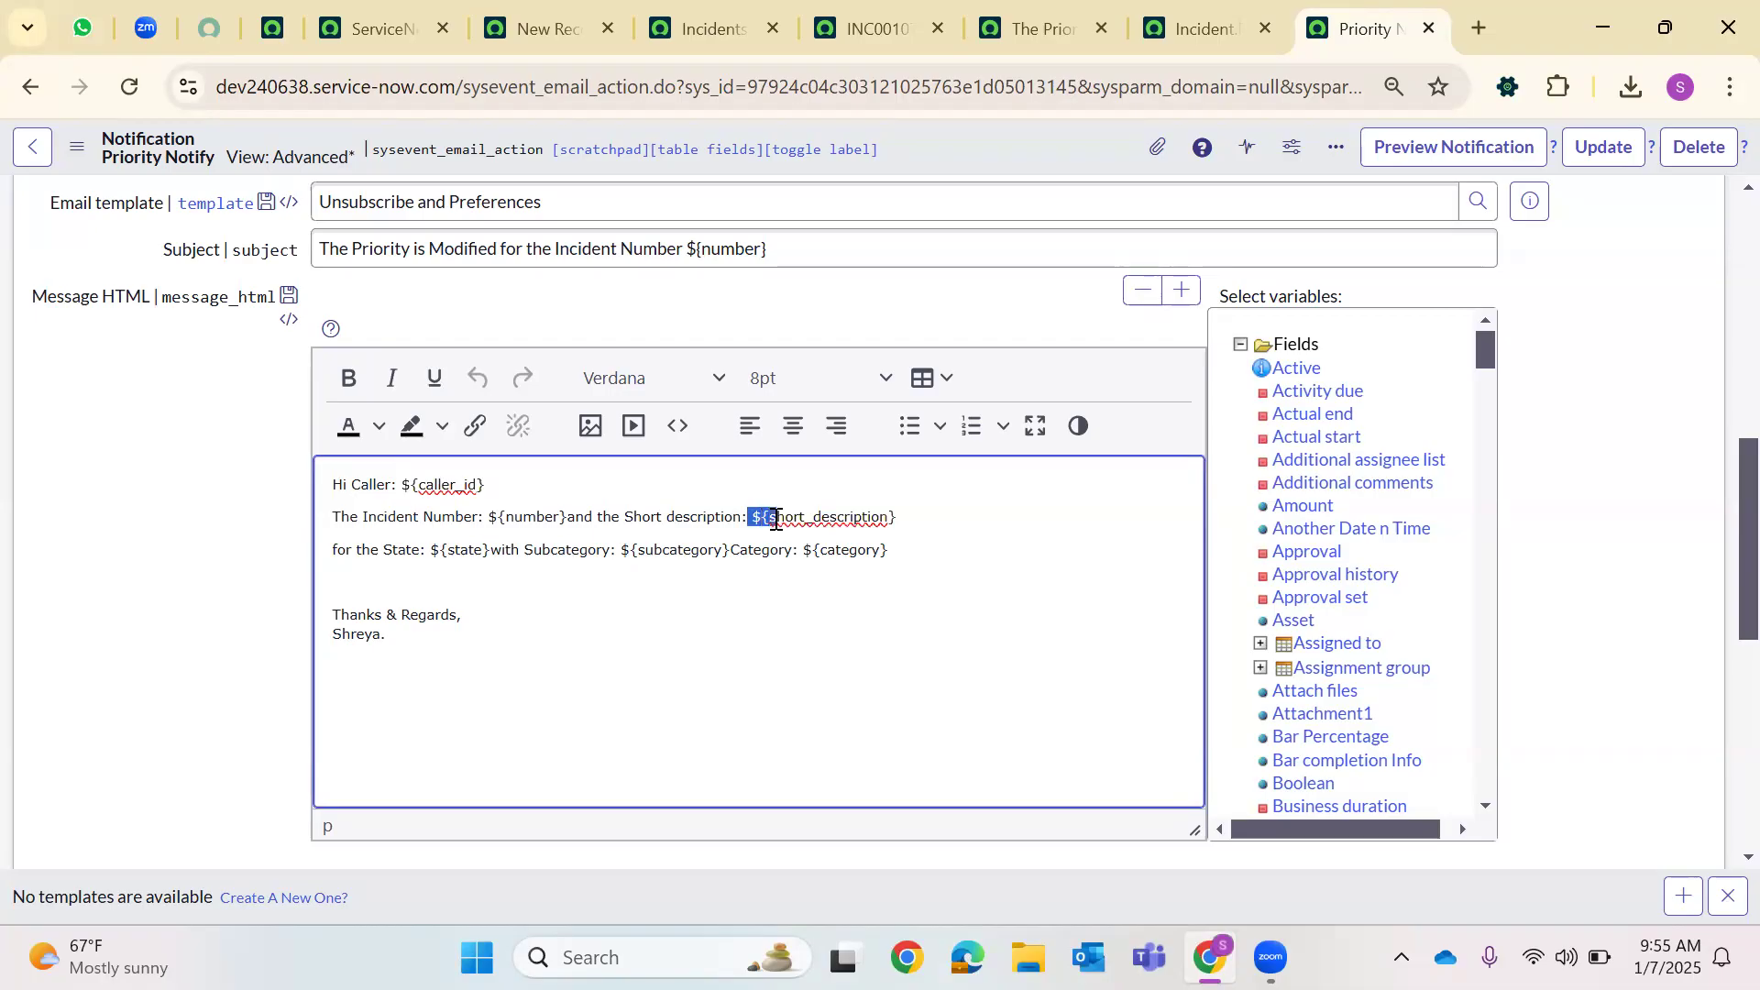
pyautogui.moveTo(908, 521); pyautogui.dragTo(894, 521)
pyautogui.click(748, 518)
pyautogui.moveTo(761, 518); pyautogui.dragTo(887, 519)
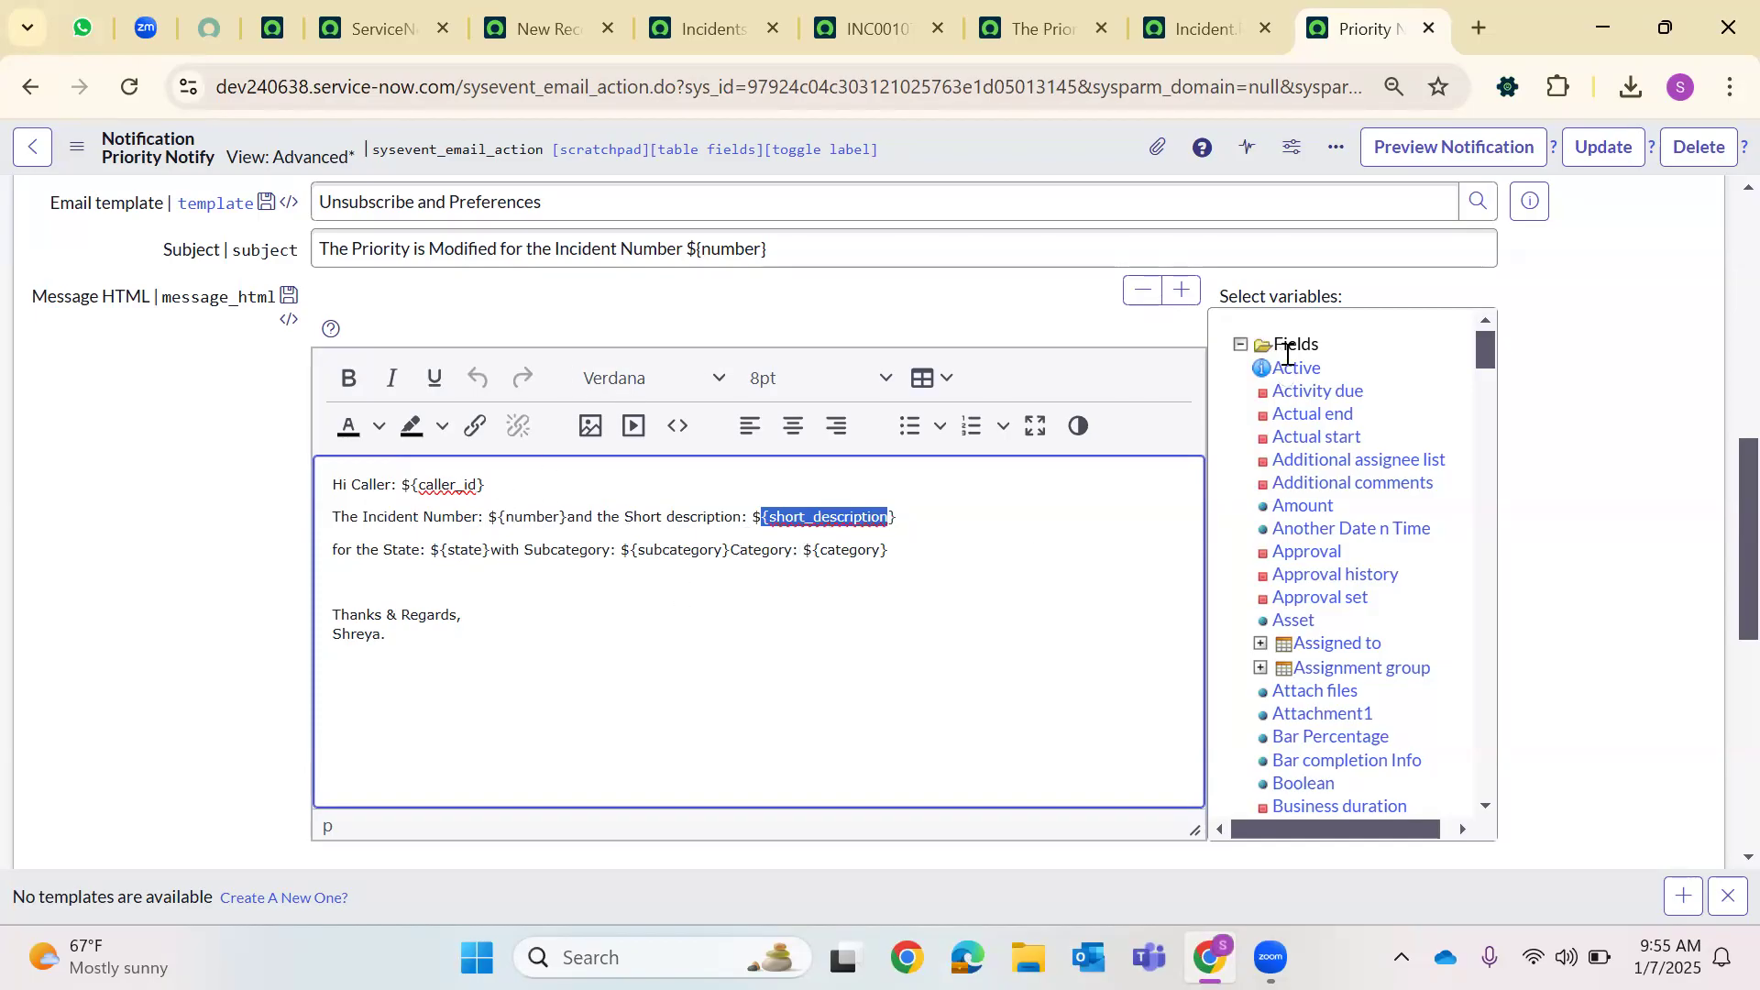
pyautogui.scroll(-15, 1287, 356)
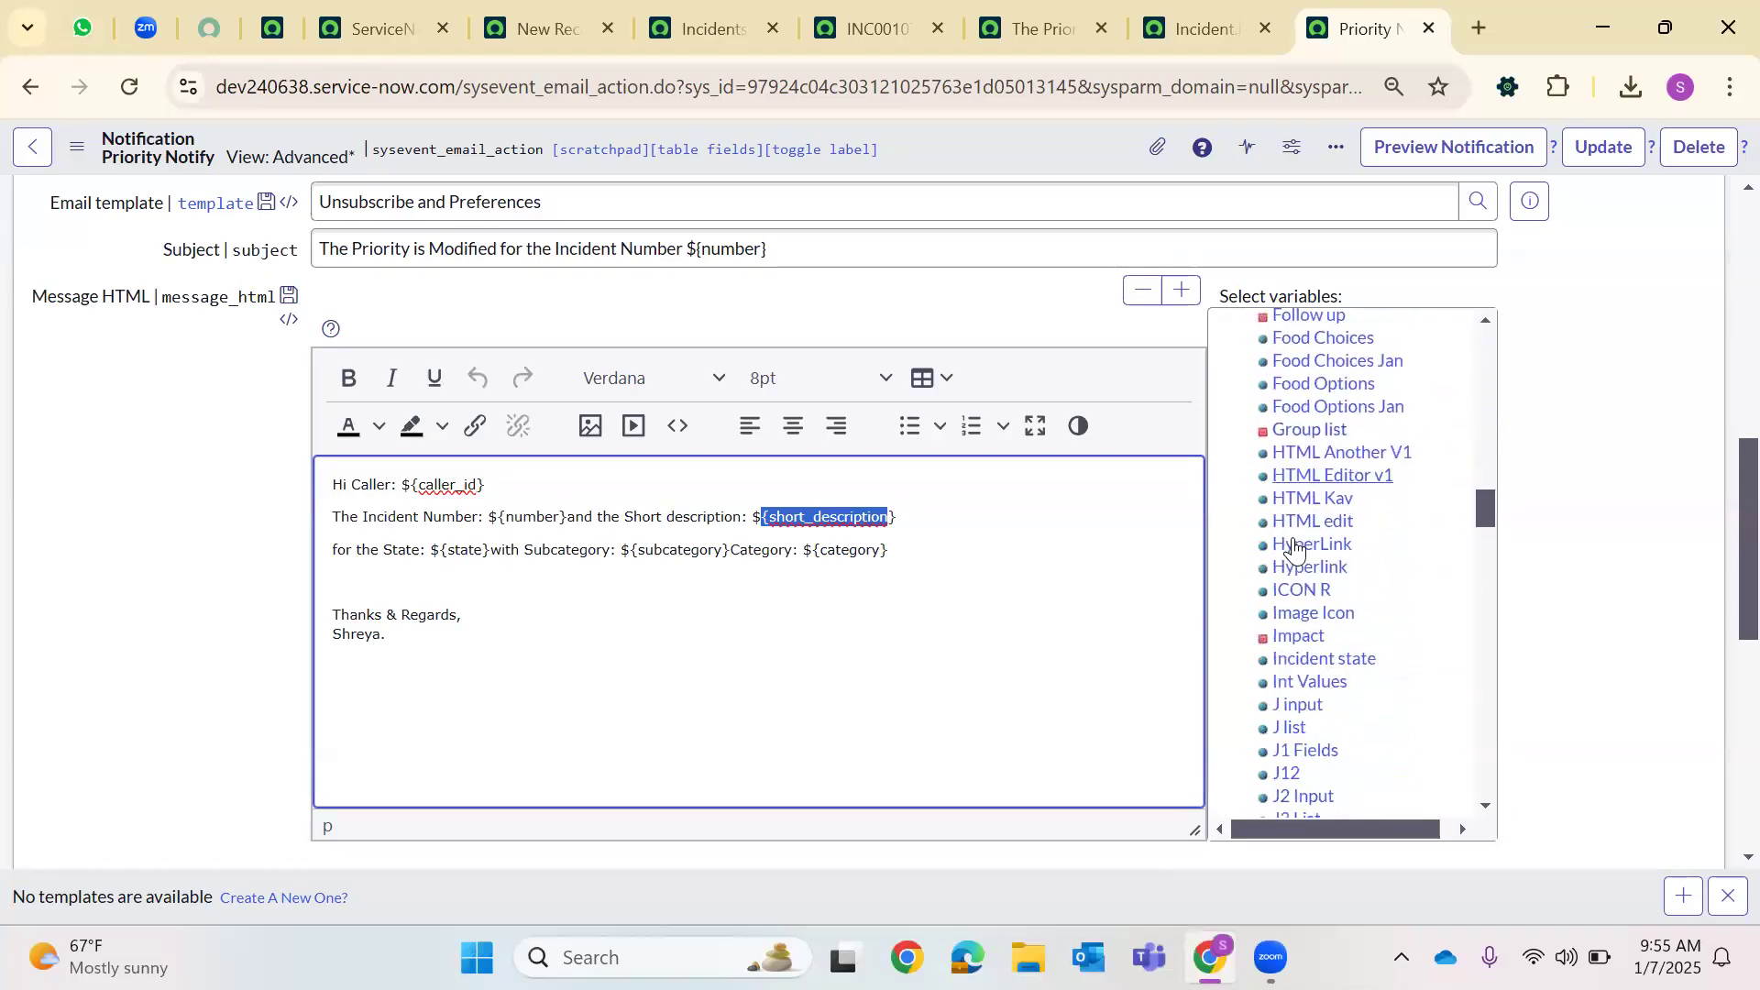
pyautogui.scroll(10, 1295, 548)
pyautogui.scroll(3, 536, 444)
pyautogui.scroll(4, 536, 444)
pyautogui.scroll(-3, 507, 523)
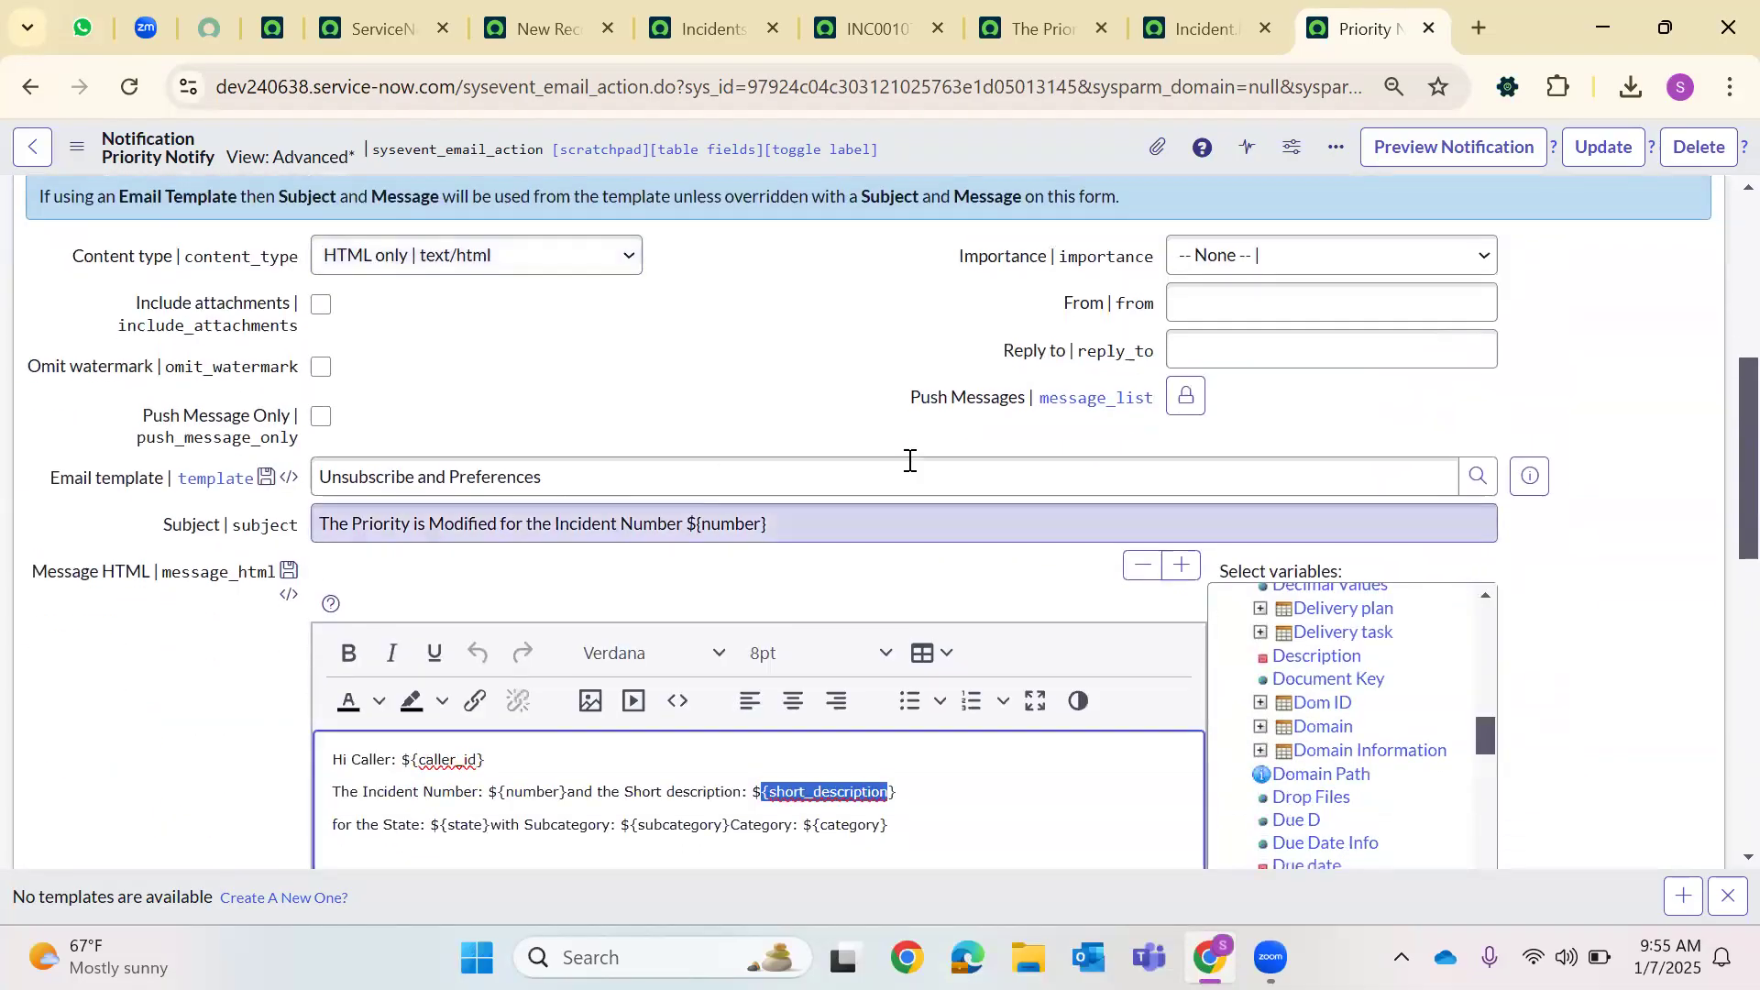
# Open the lookup list for the Email template field and copy its table name, sysevent_email_template
pyautogui.click(1487, 486)
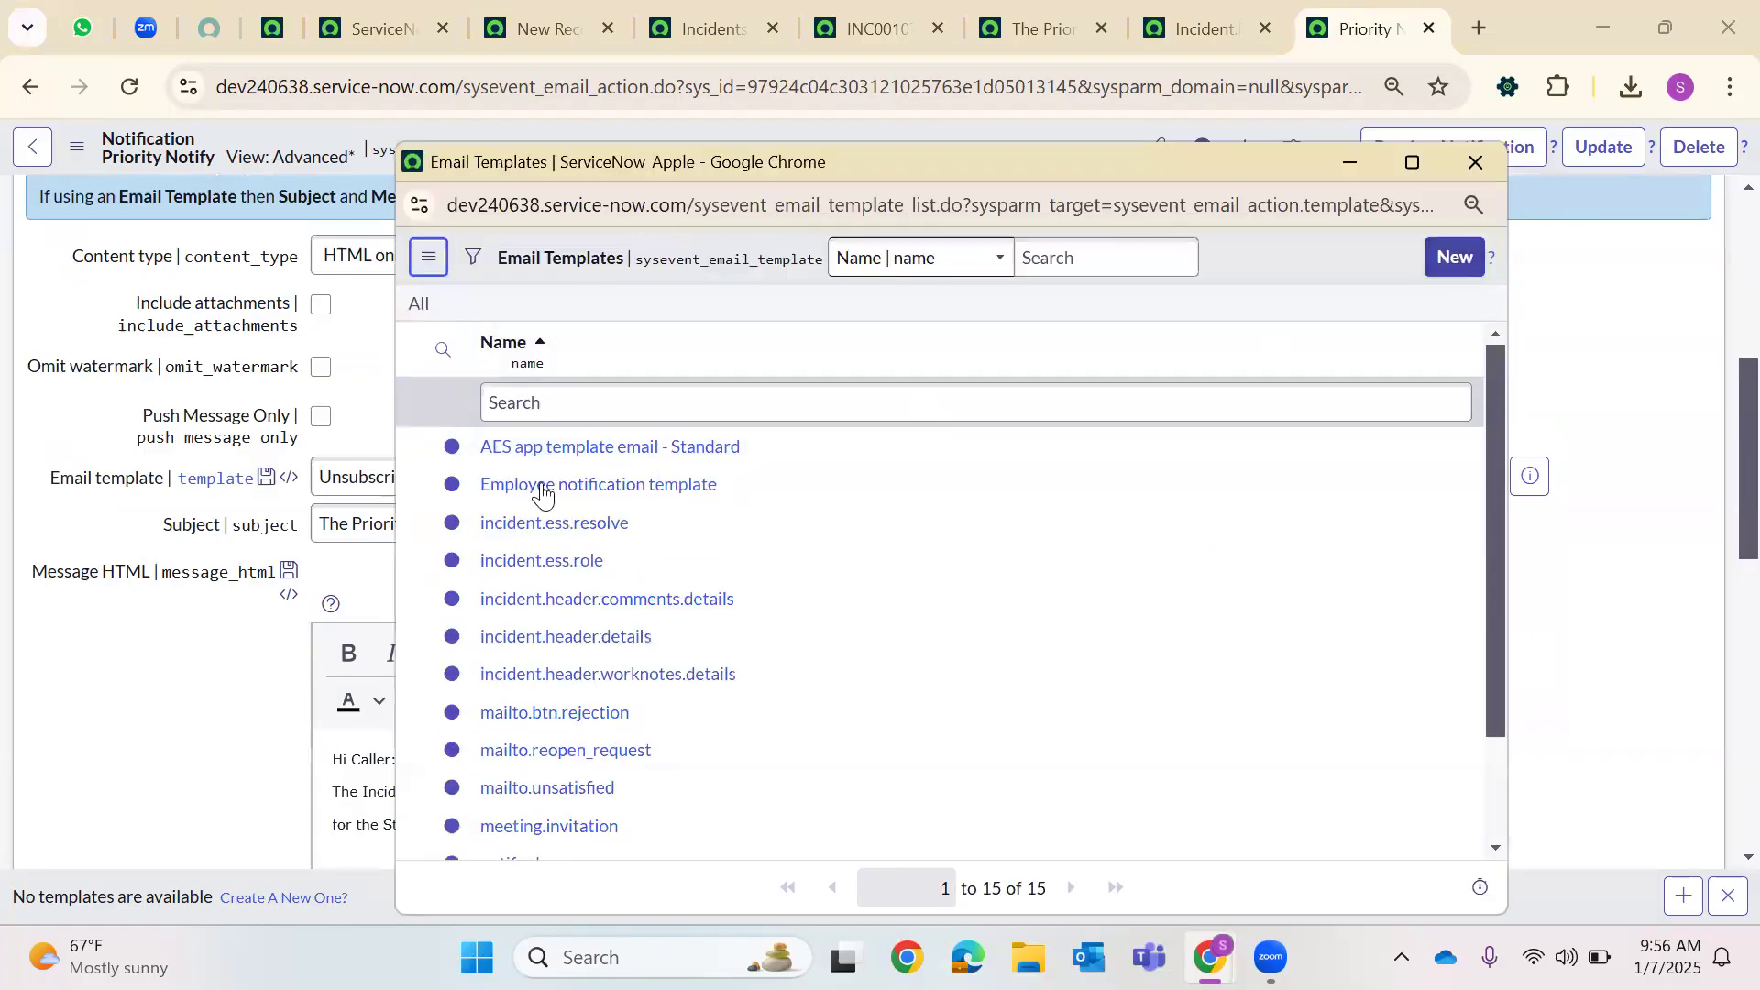
pyautogui.doubleClick(727, 259)
pyautogui.rightClick(727, 259)
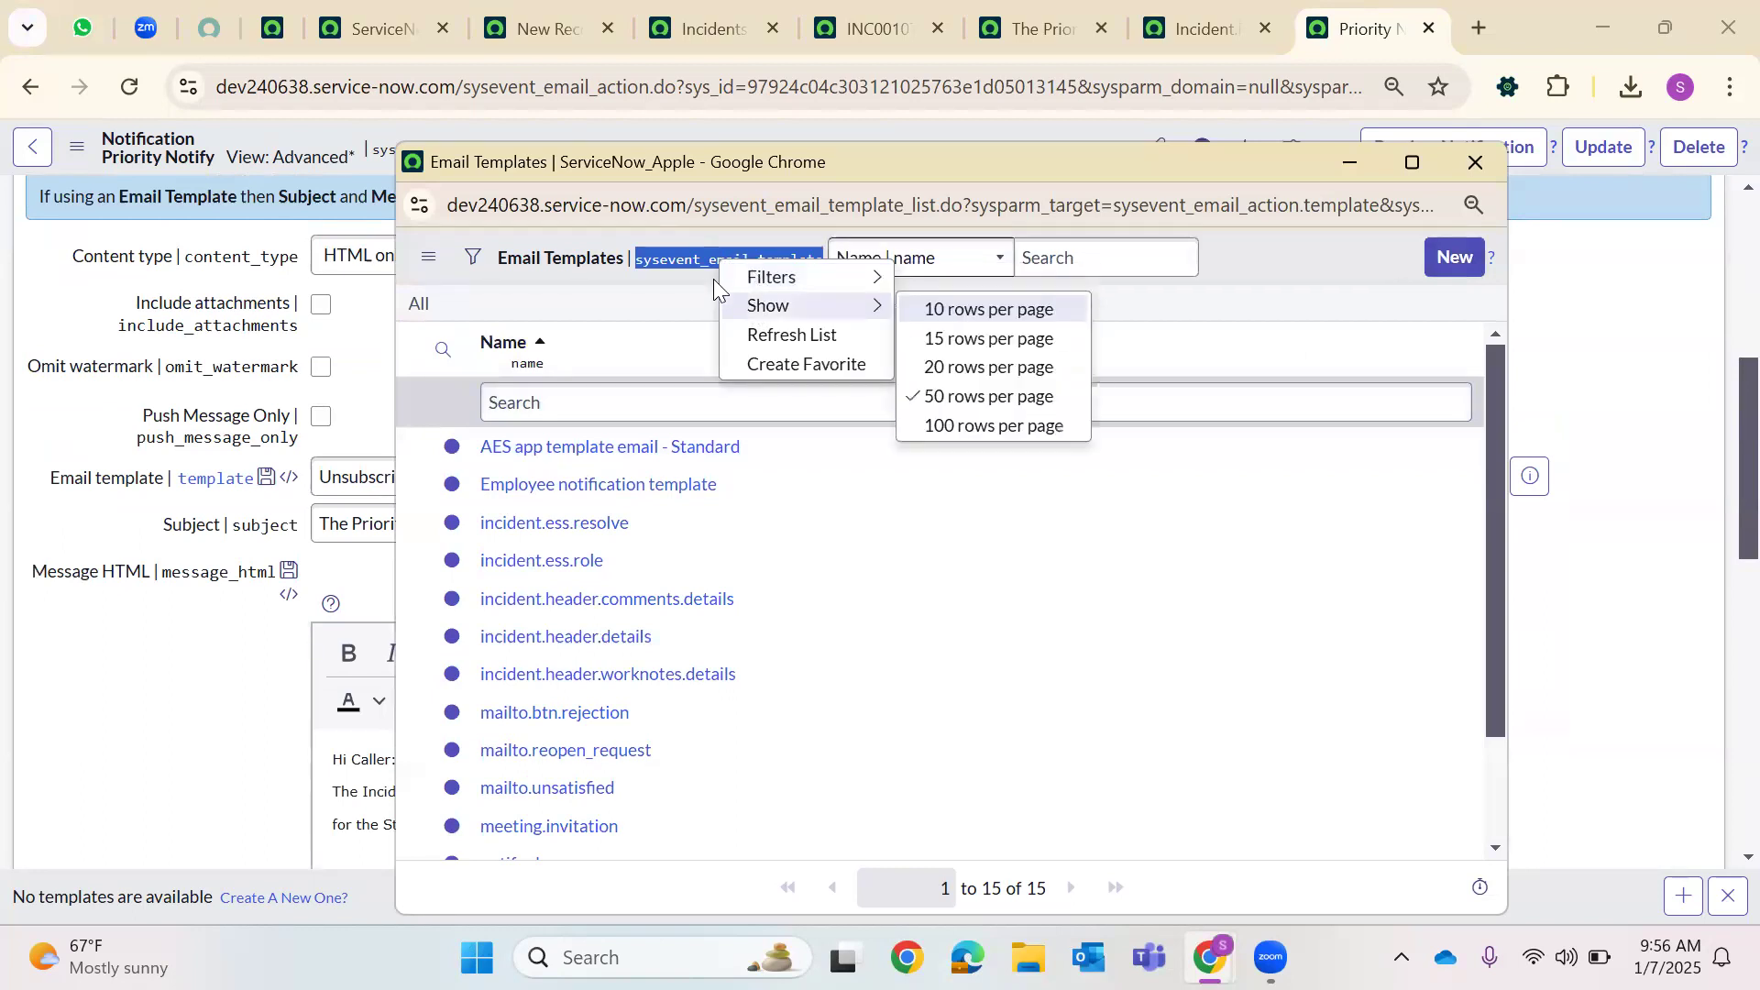
pyautogui.click(735, 263)
pyautogui.doubleClick(739, 263)
pyautogui.hotkey('ctrl', 'c')
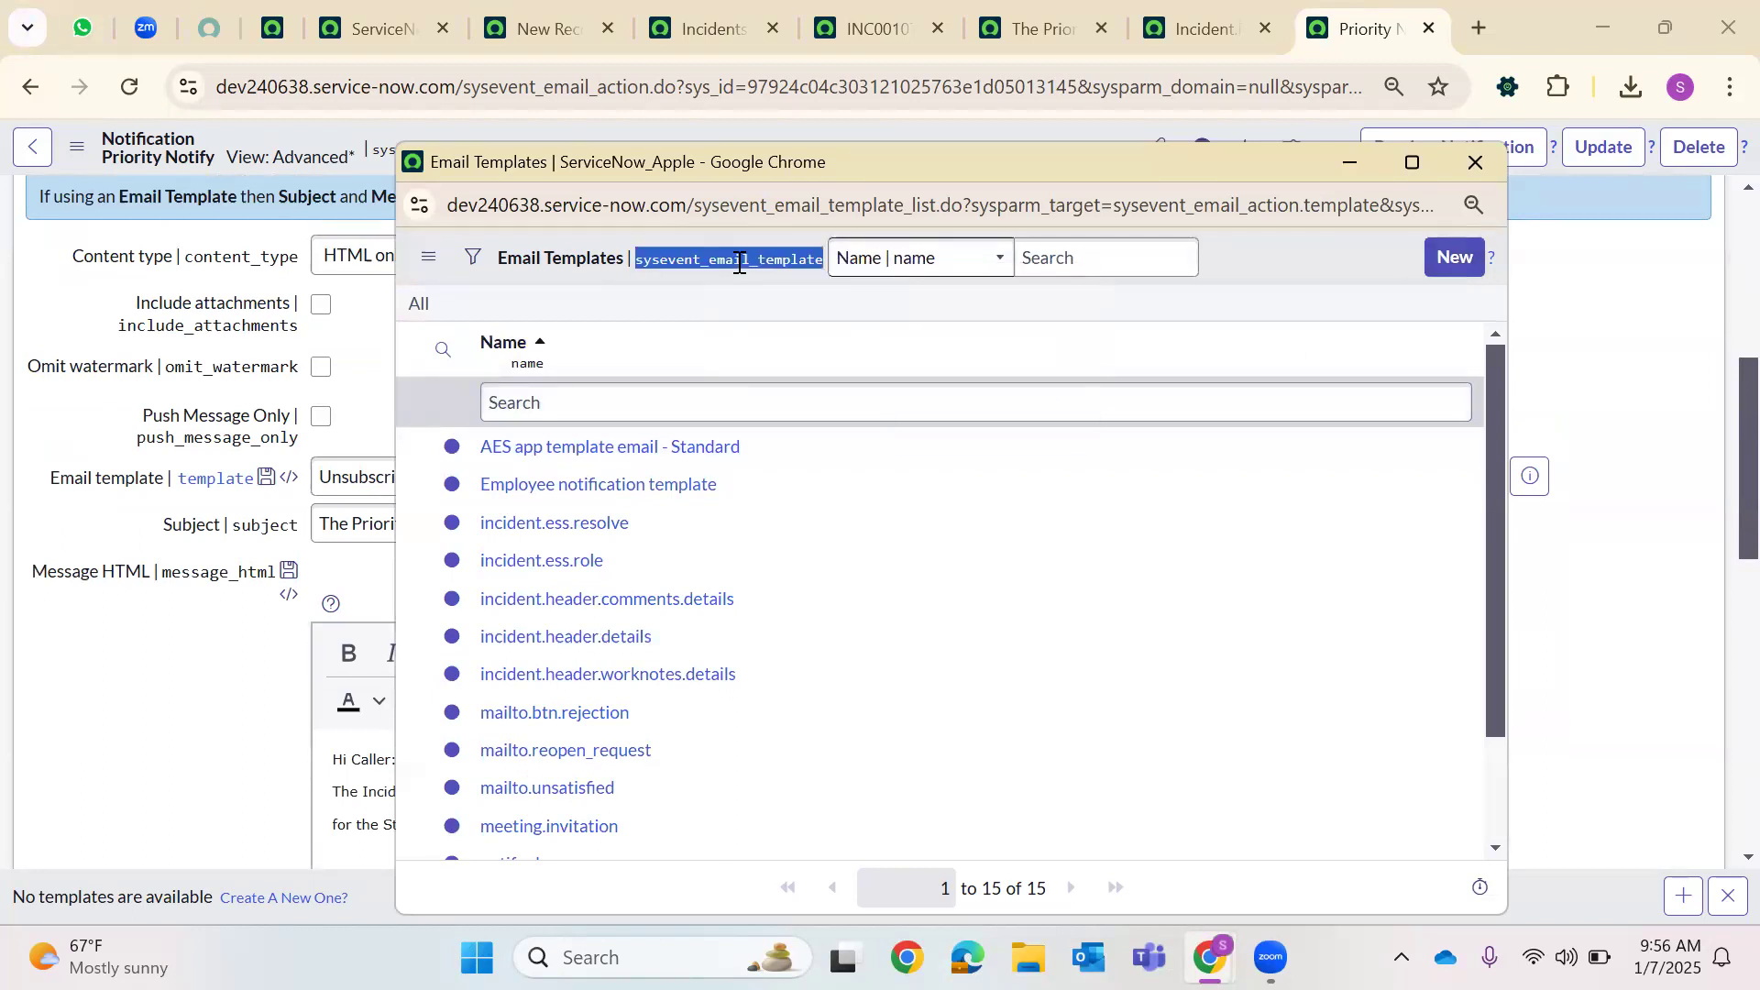
# Open the full Email Templates list by entering sysevent_email_template.LIST in the ServiceNow navigator filter
pyautogui.click(376, 28)
pyautogui.click(122, 154)
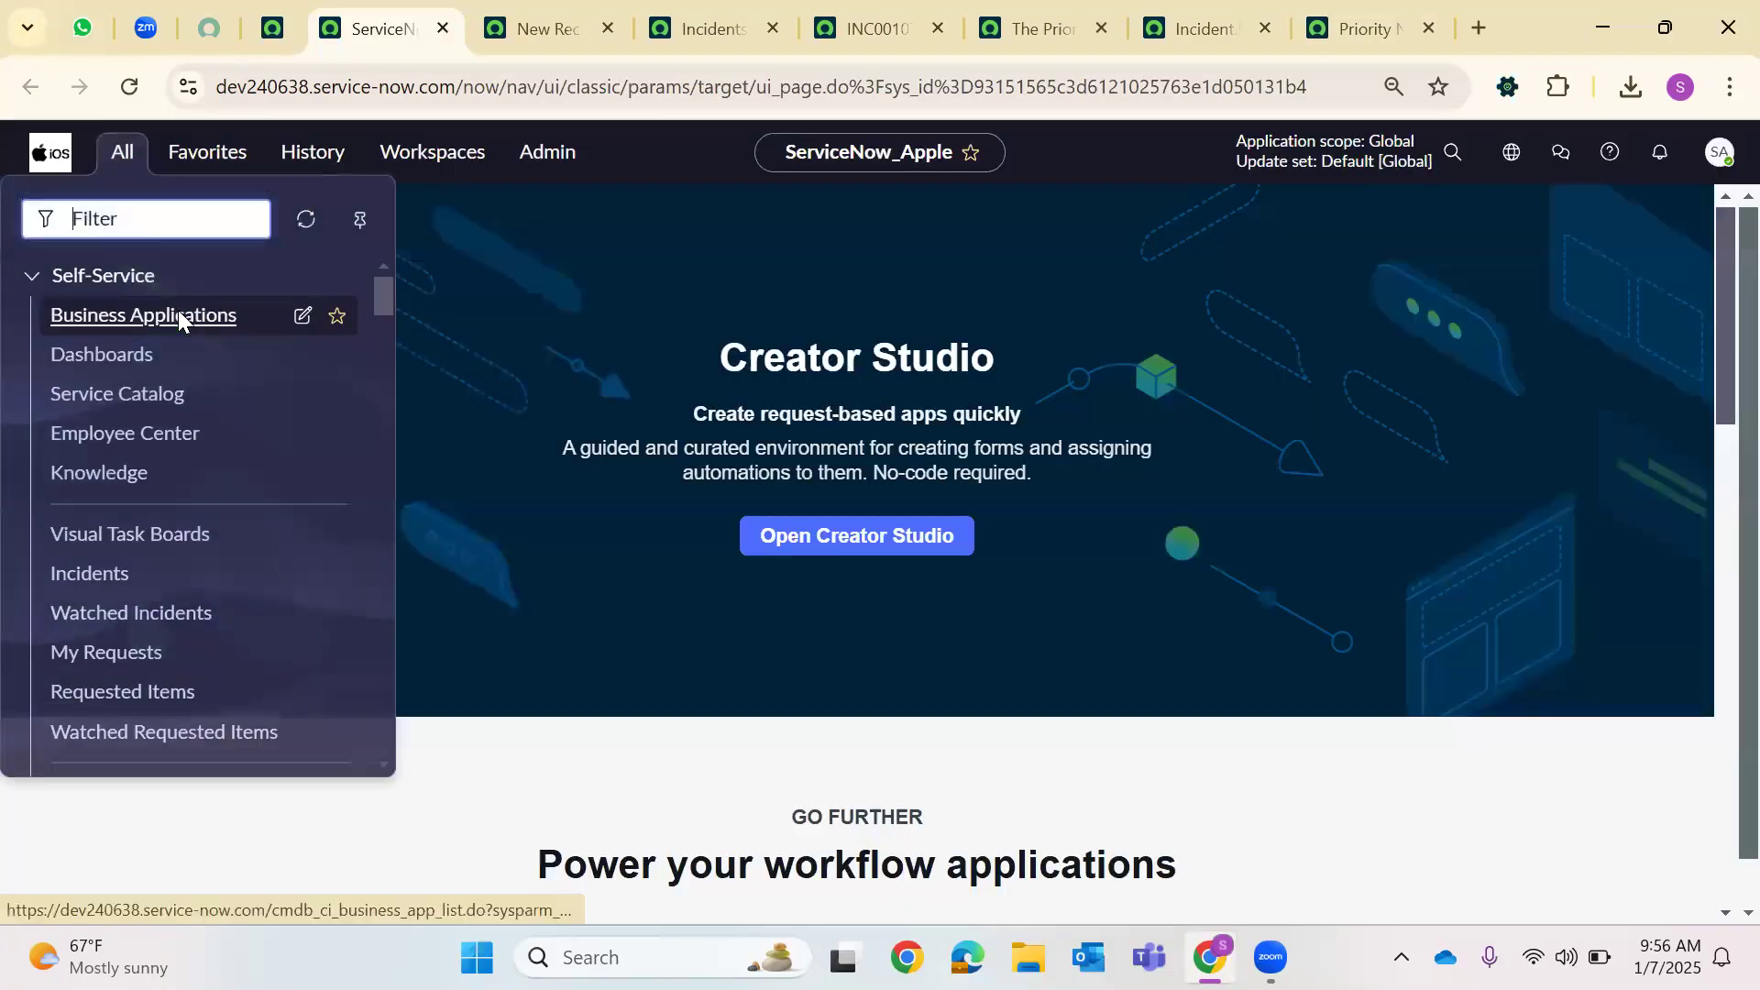
pyautogui.hotkey('ctrl', 'v')
pyautogui.write('.LIST')
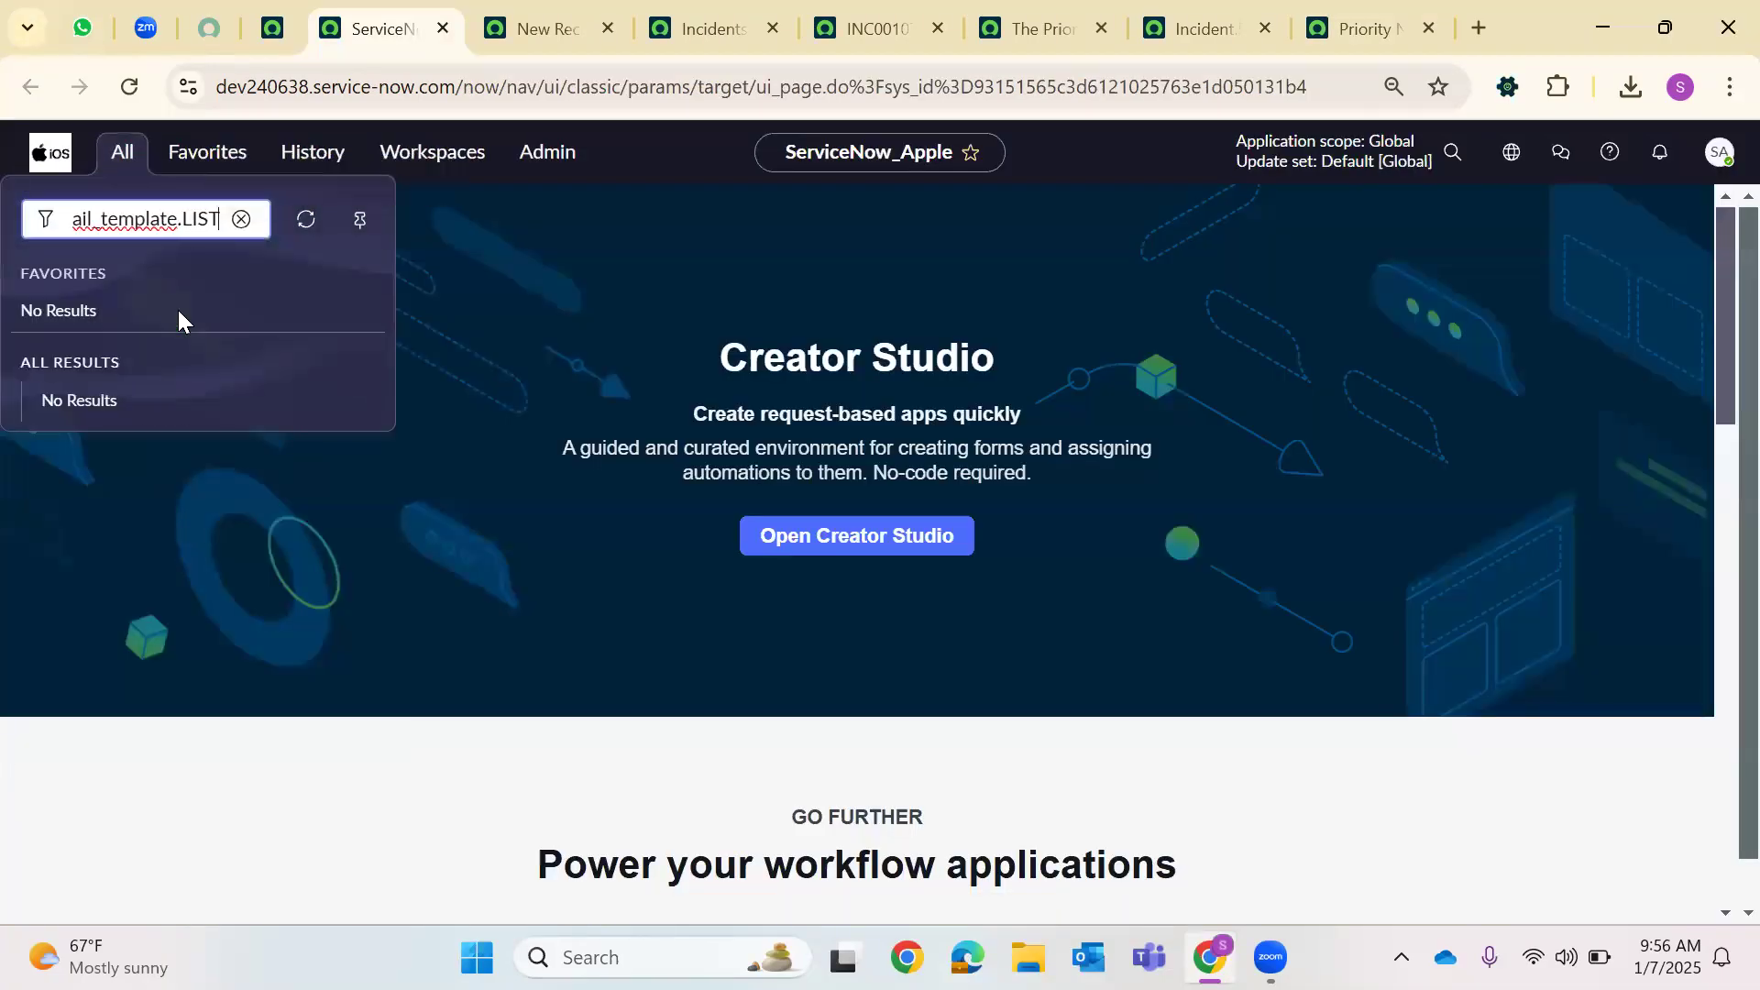
pyautogui.press('Return')
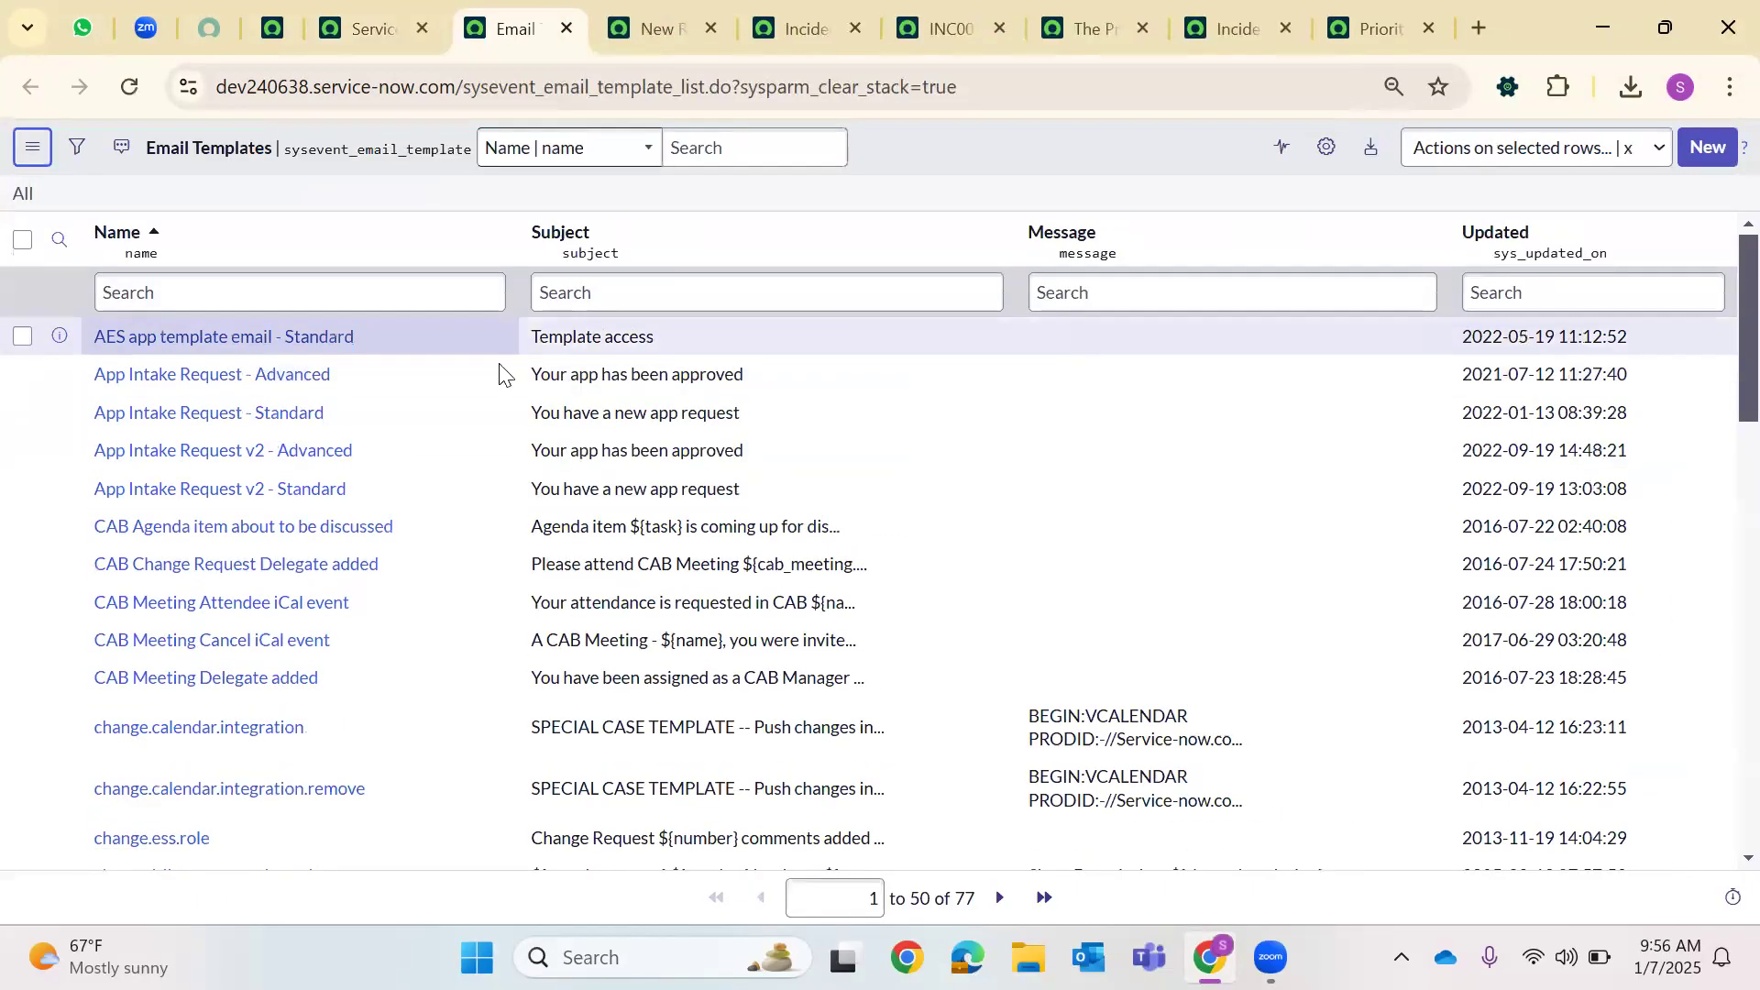
# Examine the AES app template email - Standard record and return to the Email Templates list
pyautogui.press('Tab')
pyautogui.press('Return')
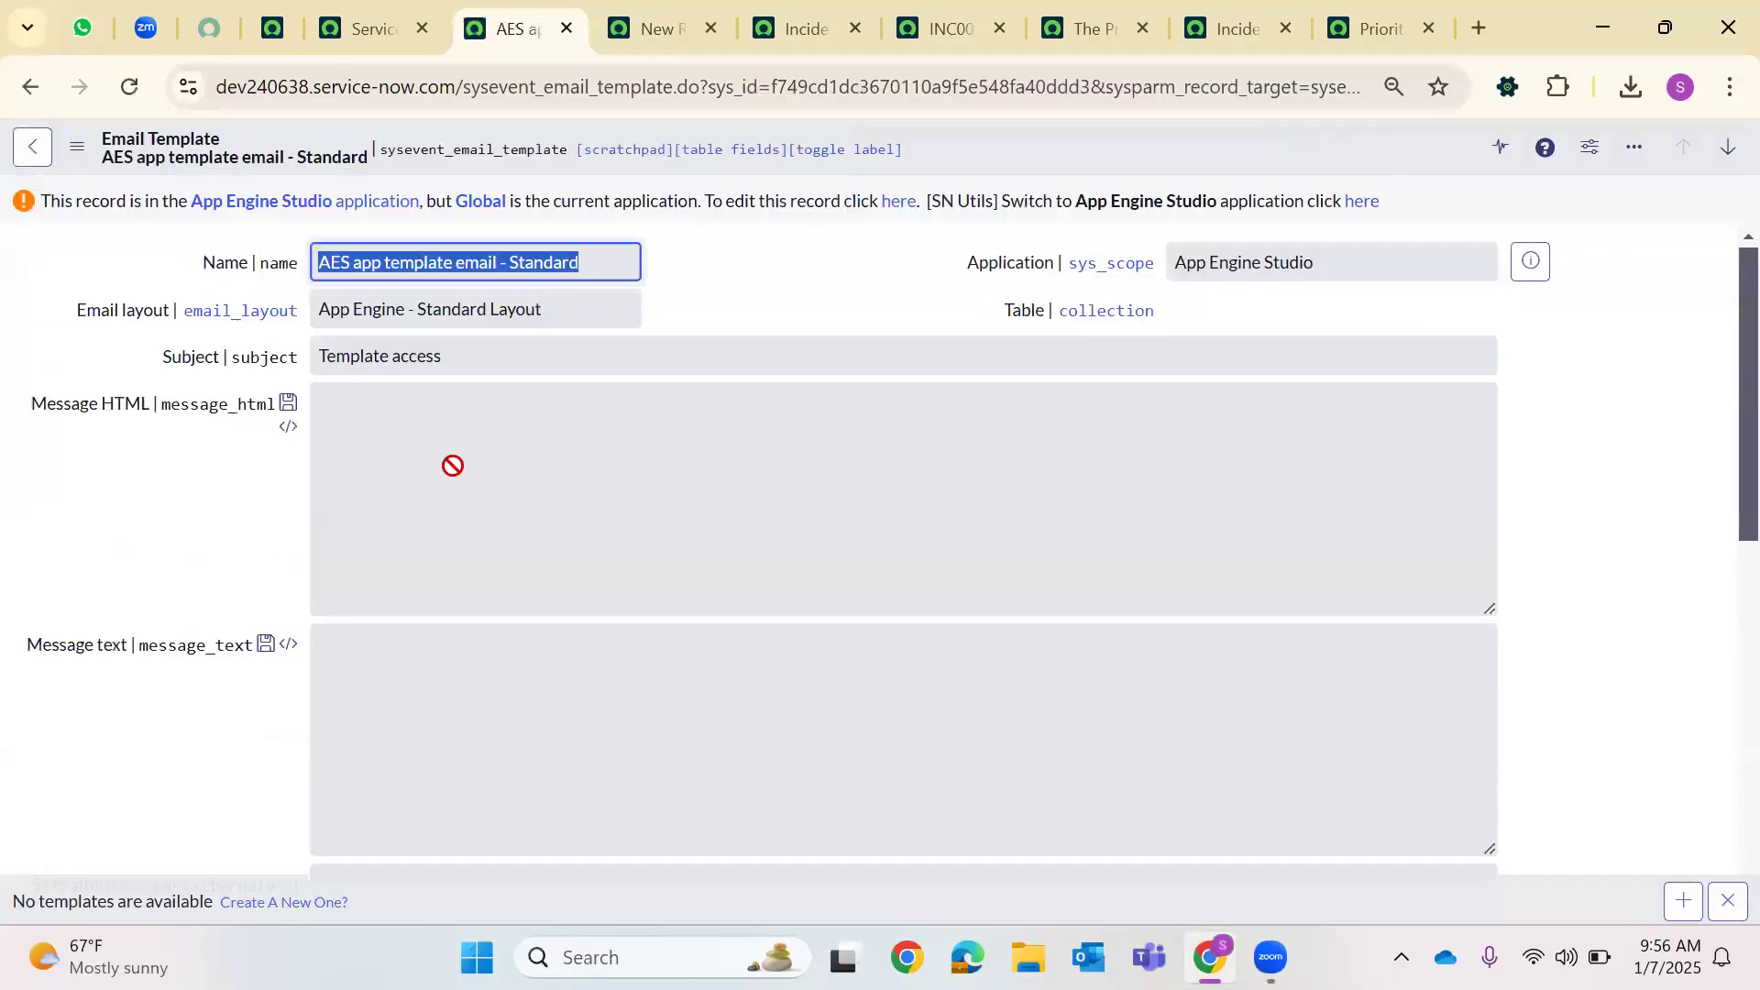
pyautogui.click(32, 146)
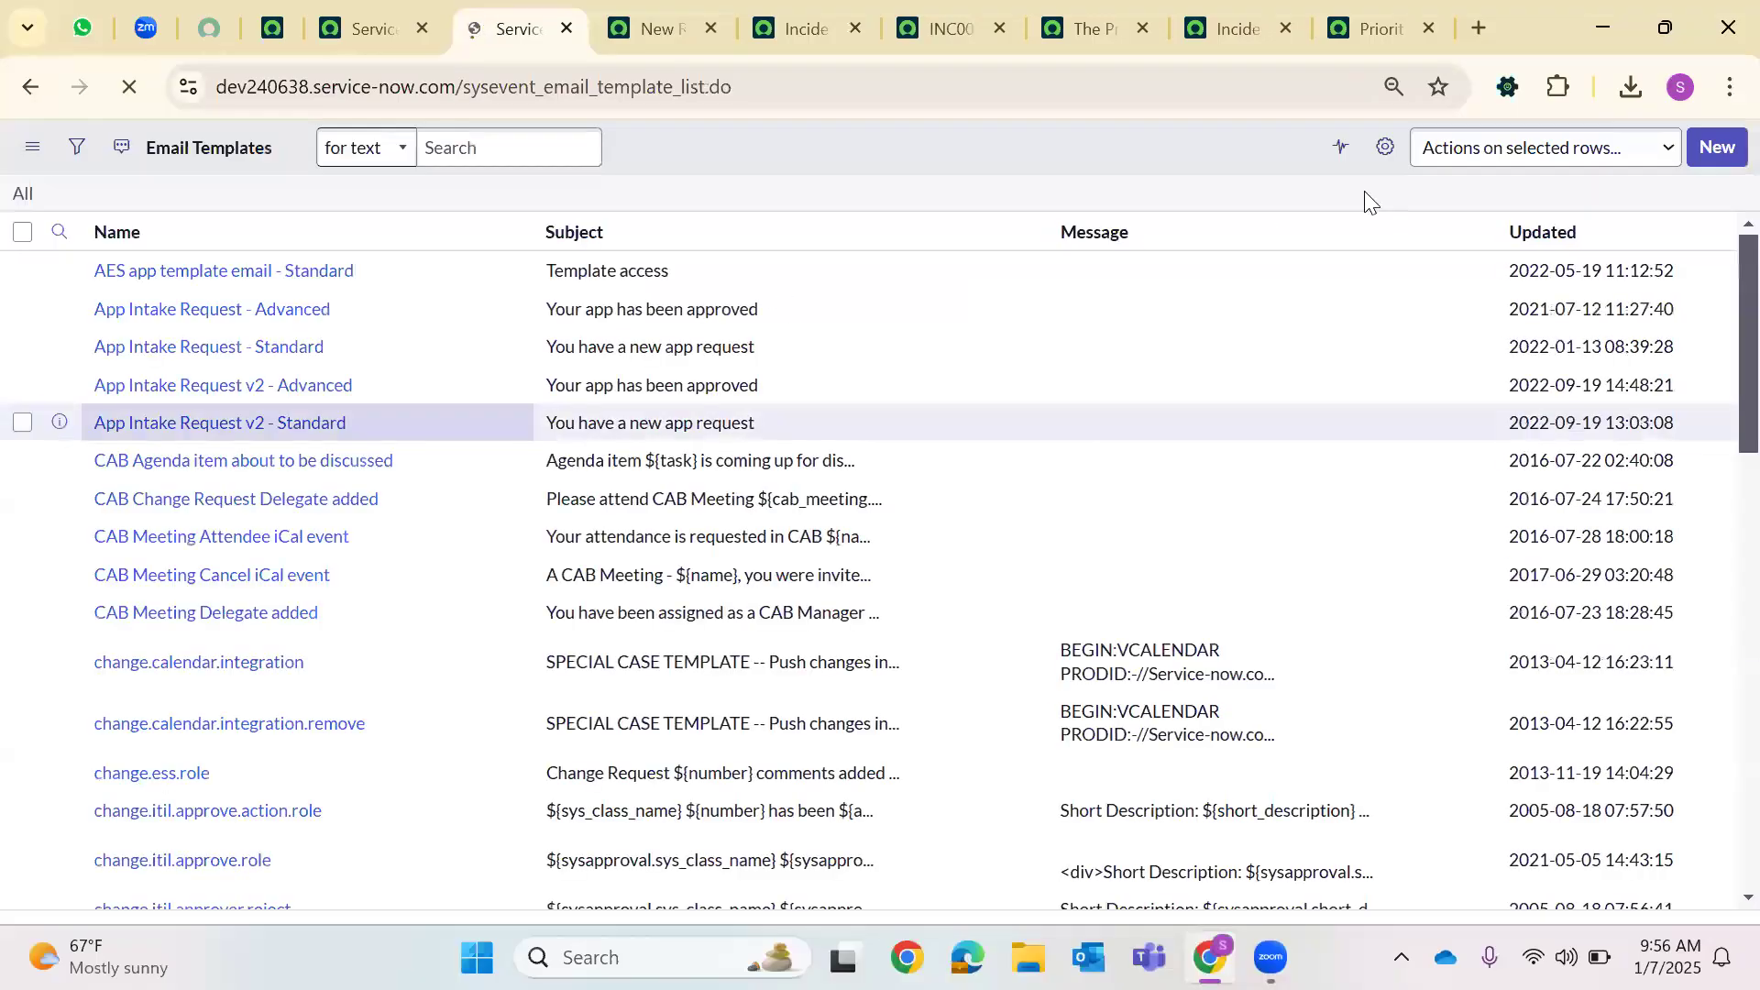
# Add Application as the first column of the Email Templates list, ahead of Name
pyautogui.click(1327, 147)
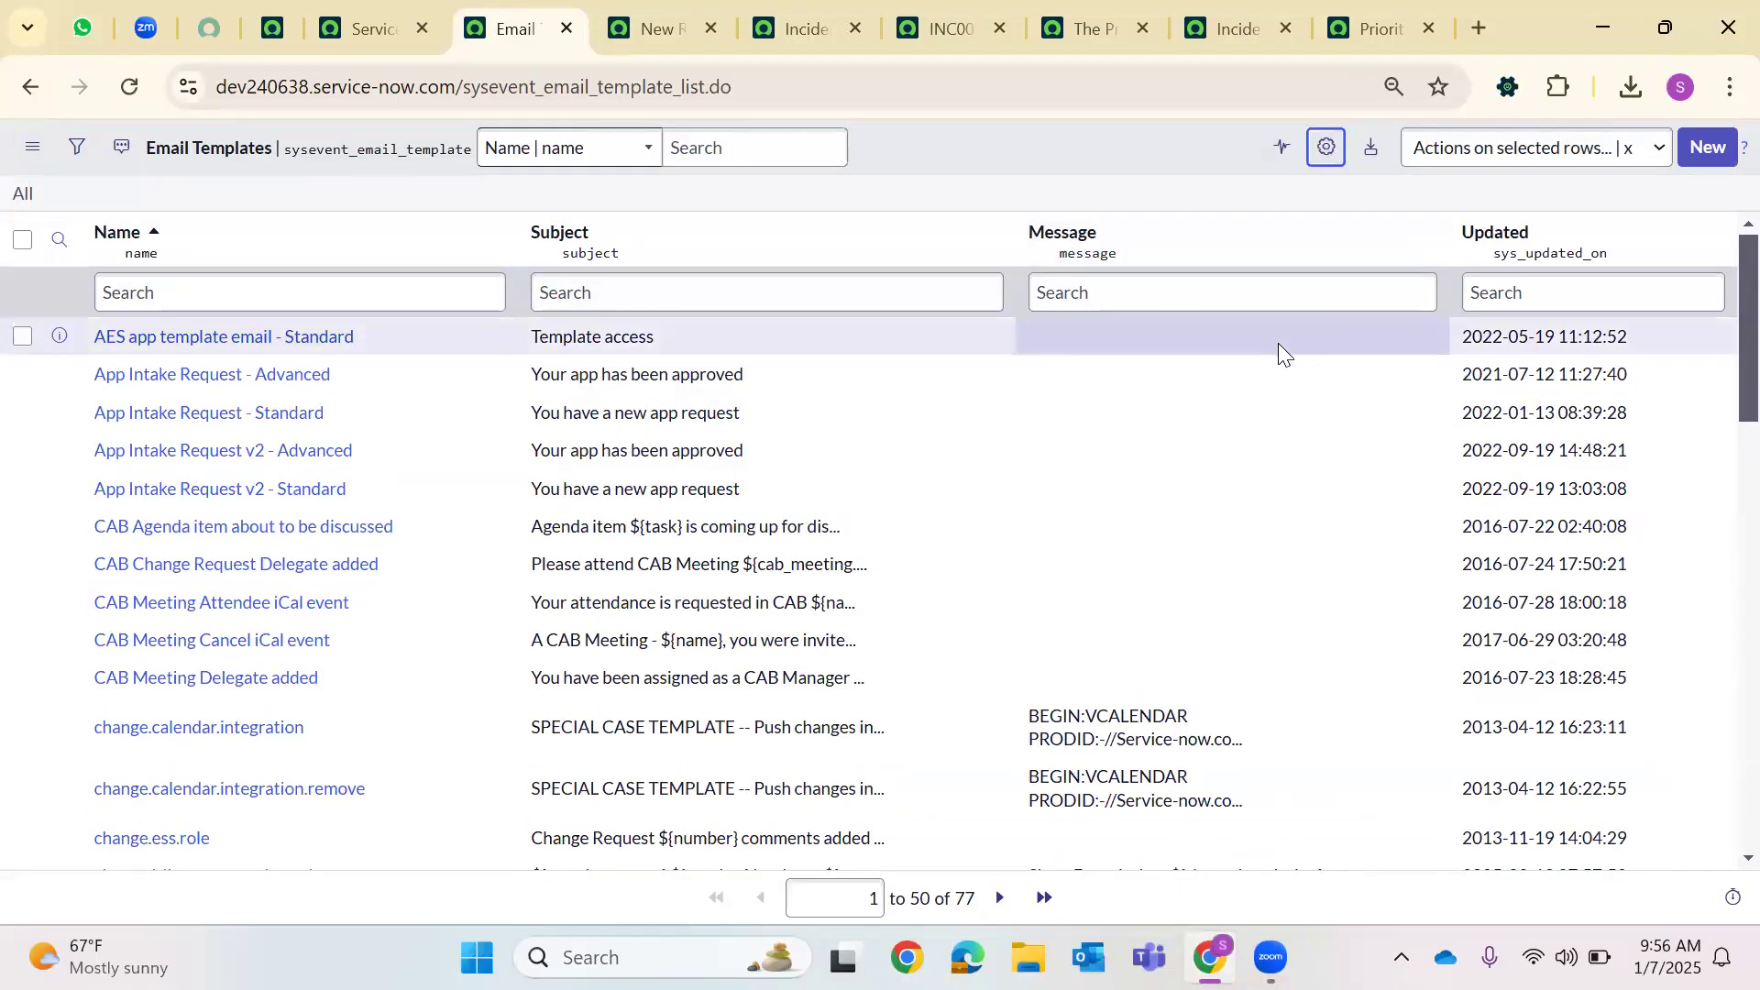
pyautogui.click(605, 271)
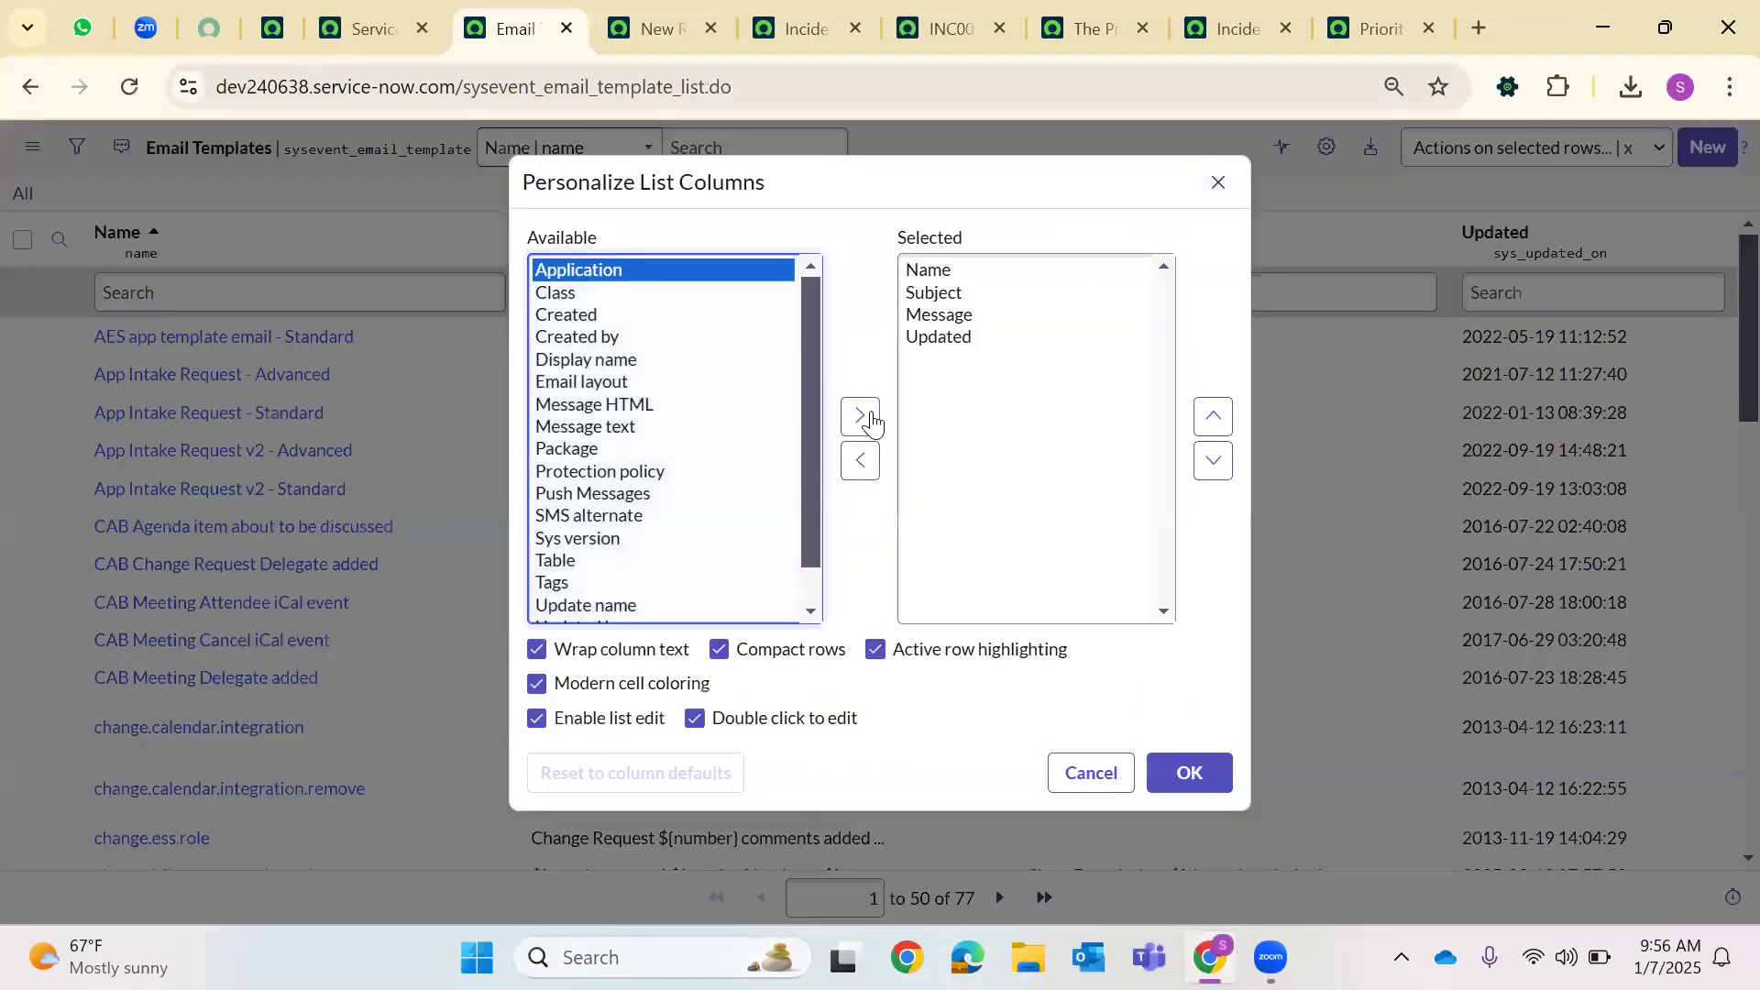
pyautogui.click(859, 415)
pyautogui.click(1212, 418)
pyautogui.click(1213, 418)
pyautogui.click(1213, 417)
pyautogui.click(1212, 417)
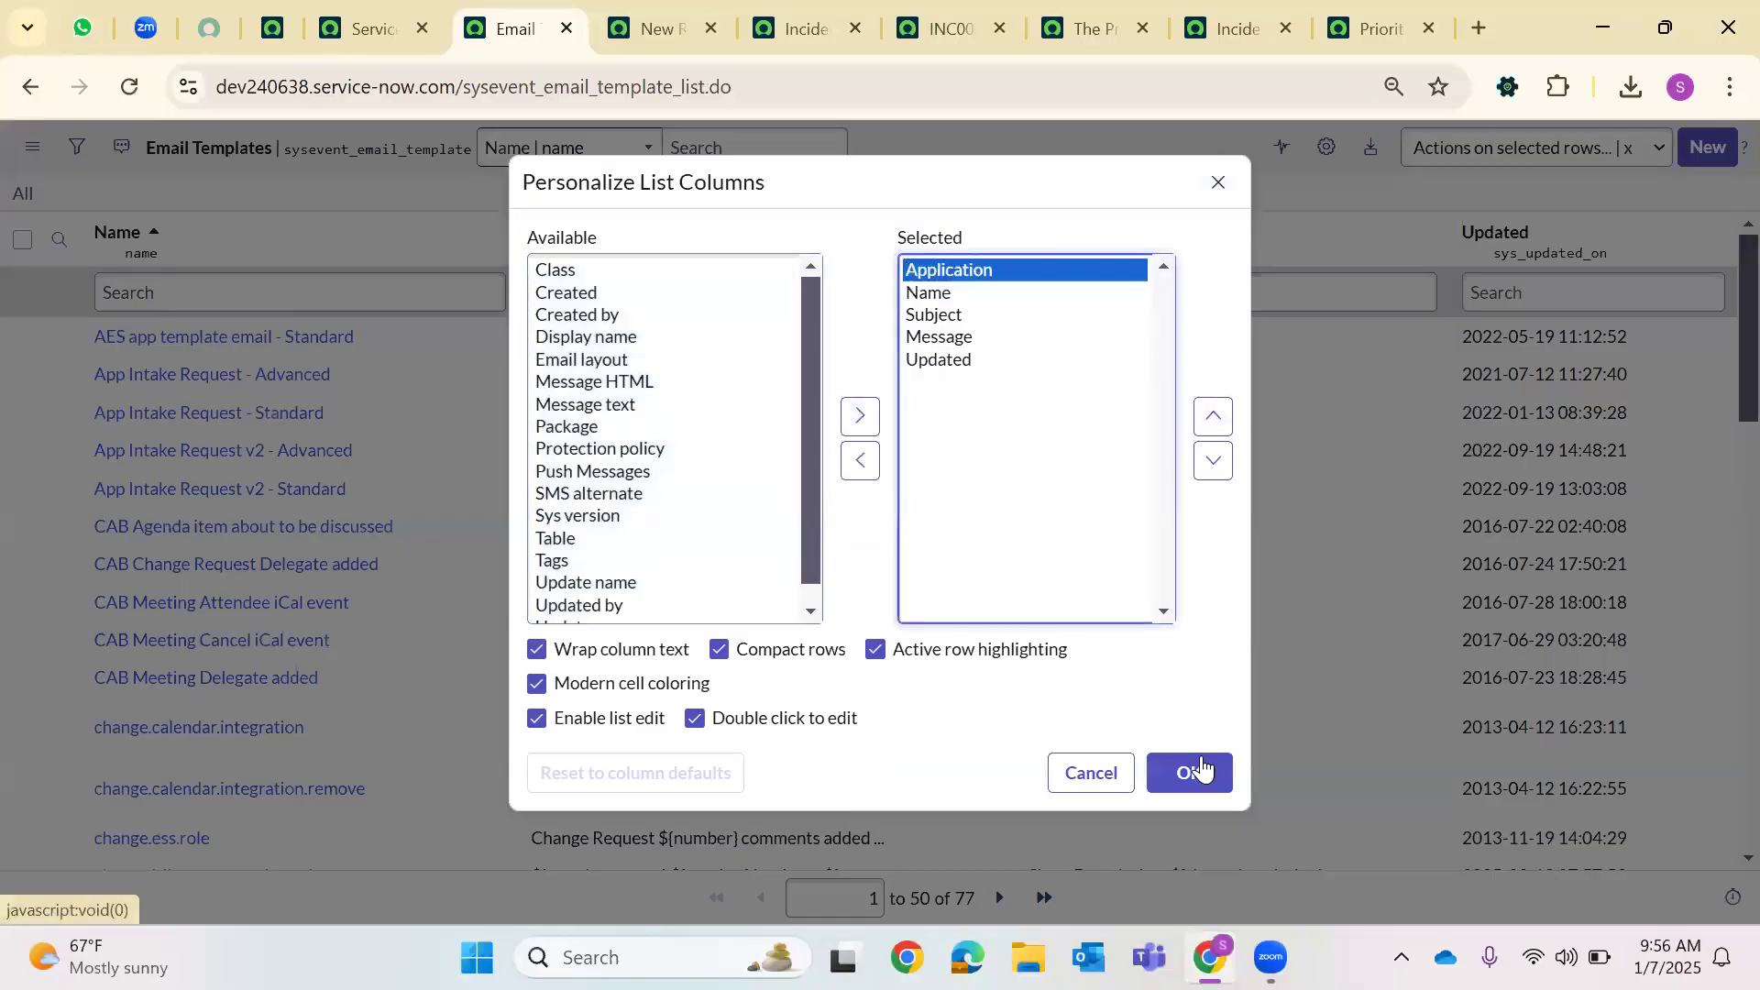
pyautogui.click(1189, 773)
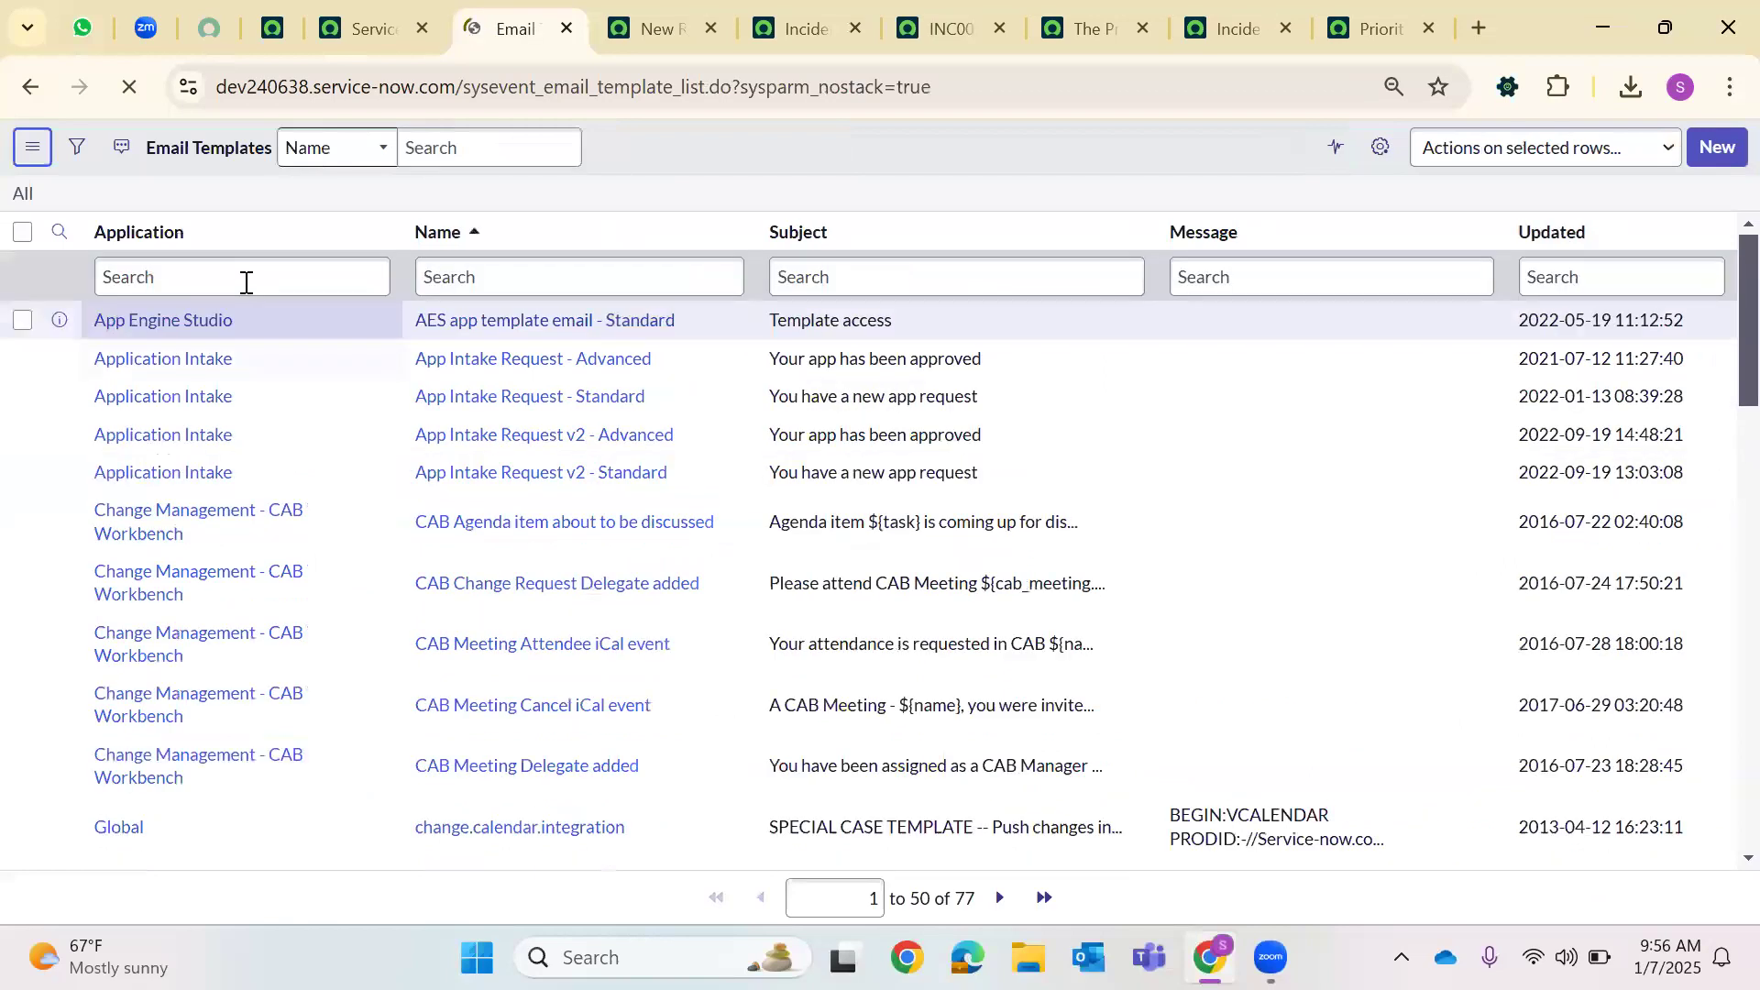
# Filter the Email Templates list by the application Global
pyautogui.click(245, 283)
pyautogui.write('Global')
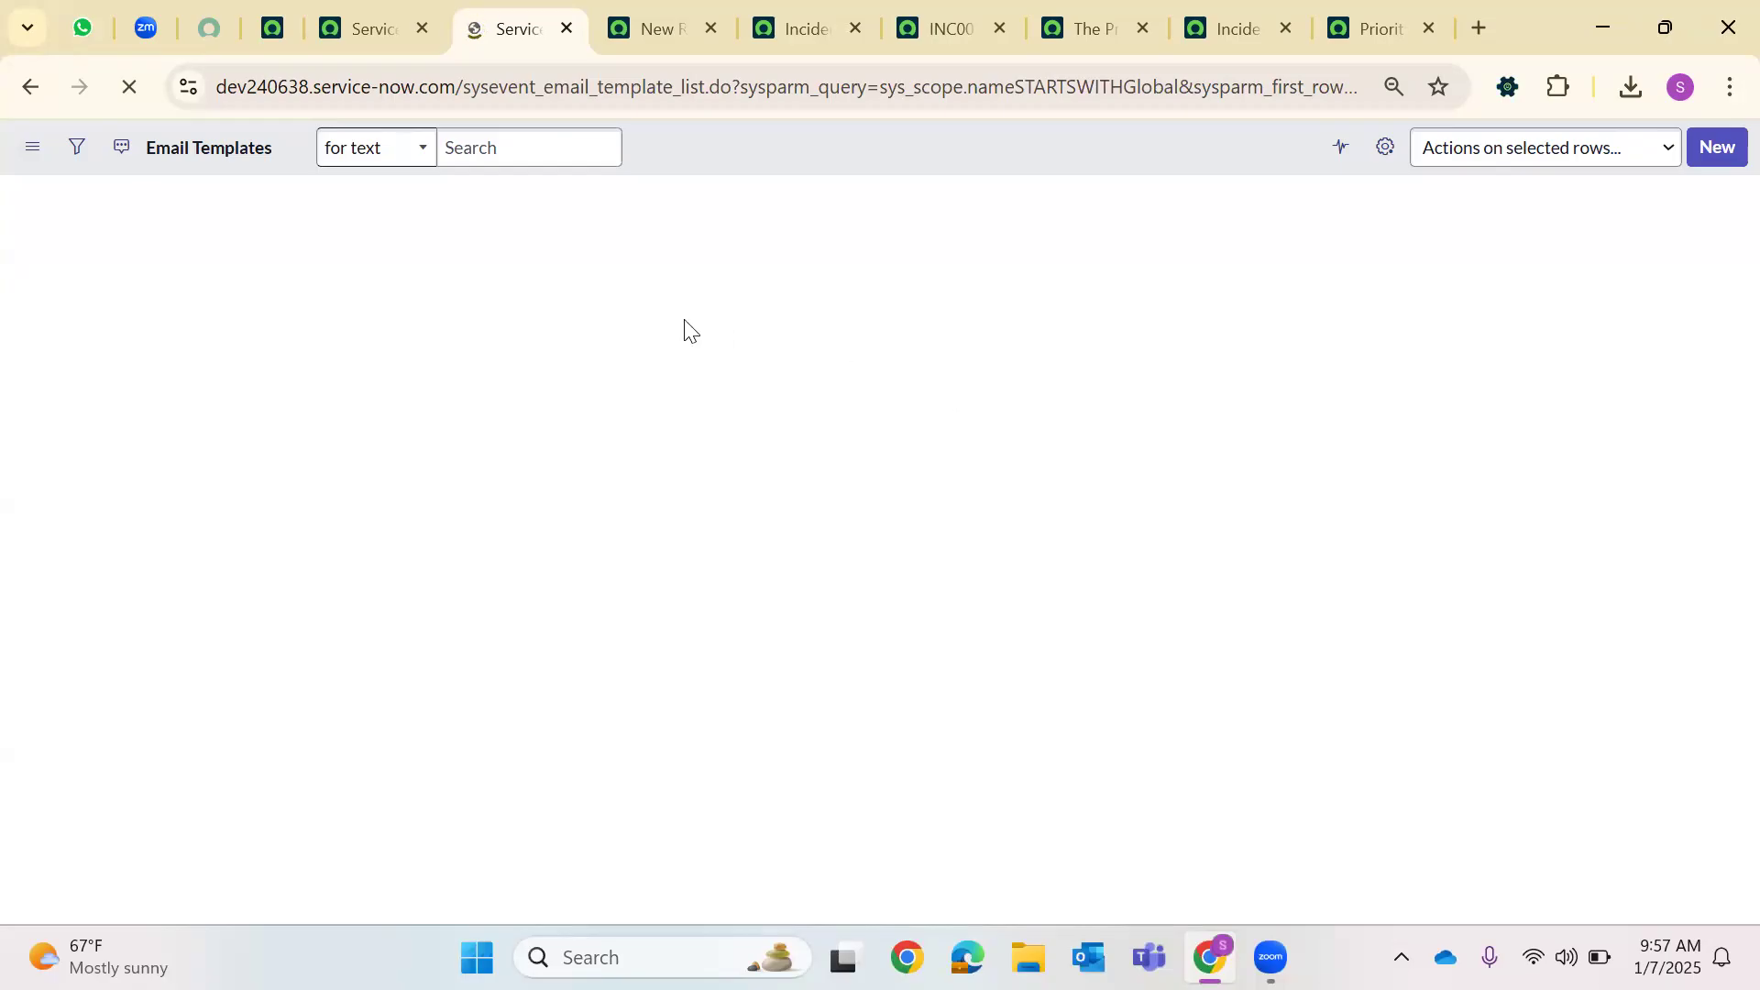
pyautogui.click(618, 15)
pyautogui.click(527, 17)
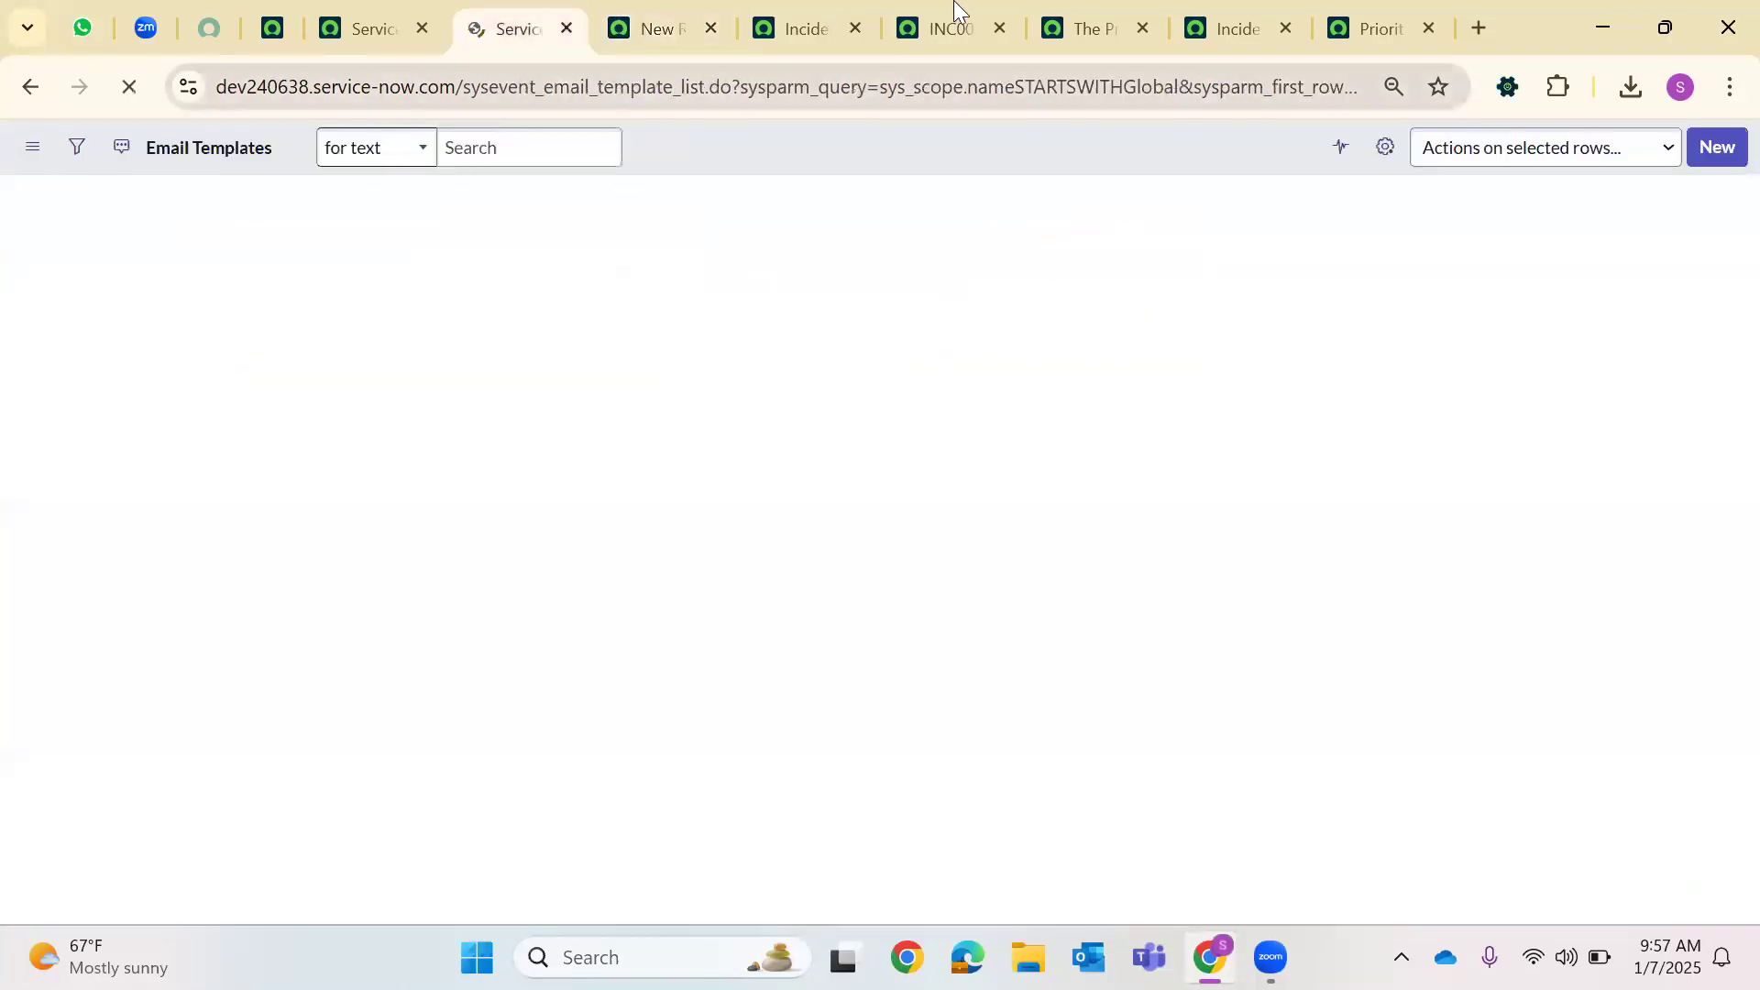
# Return to the Priority Notify notification and place the cursor at the end of the message's ${category} line
pyautogui.click(954, 11)
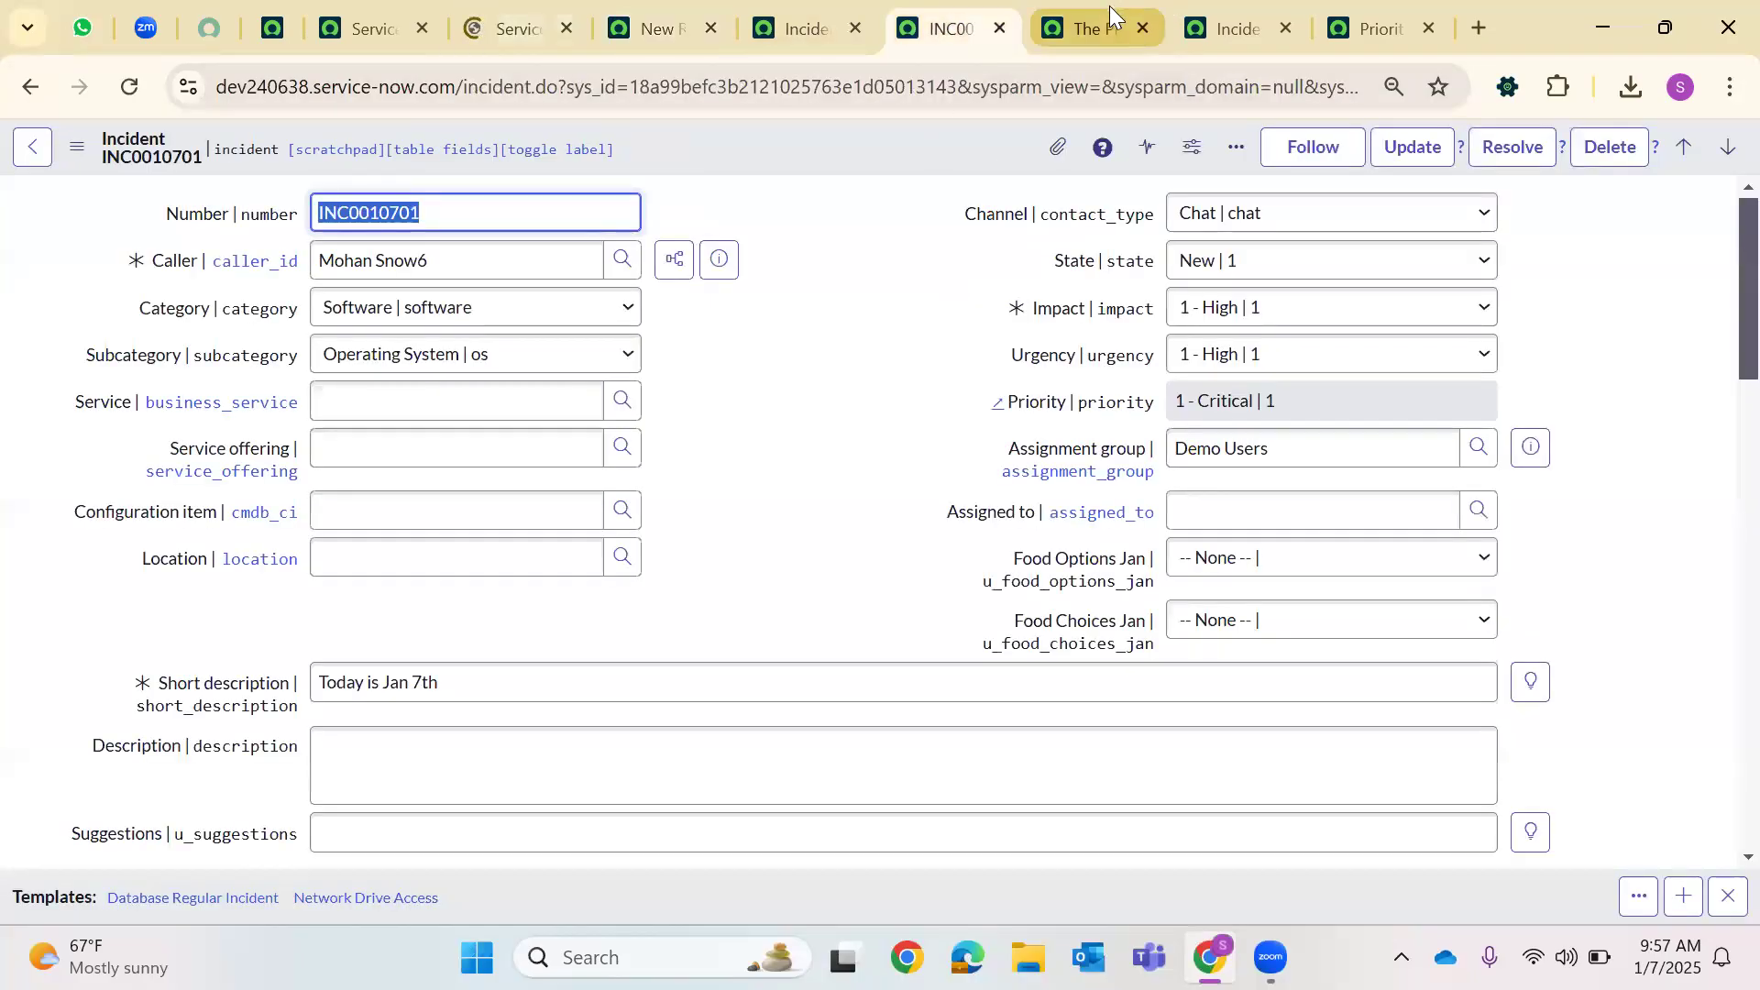
pyautogui.click(1108, 11)
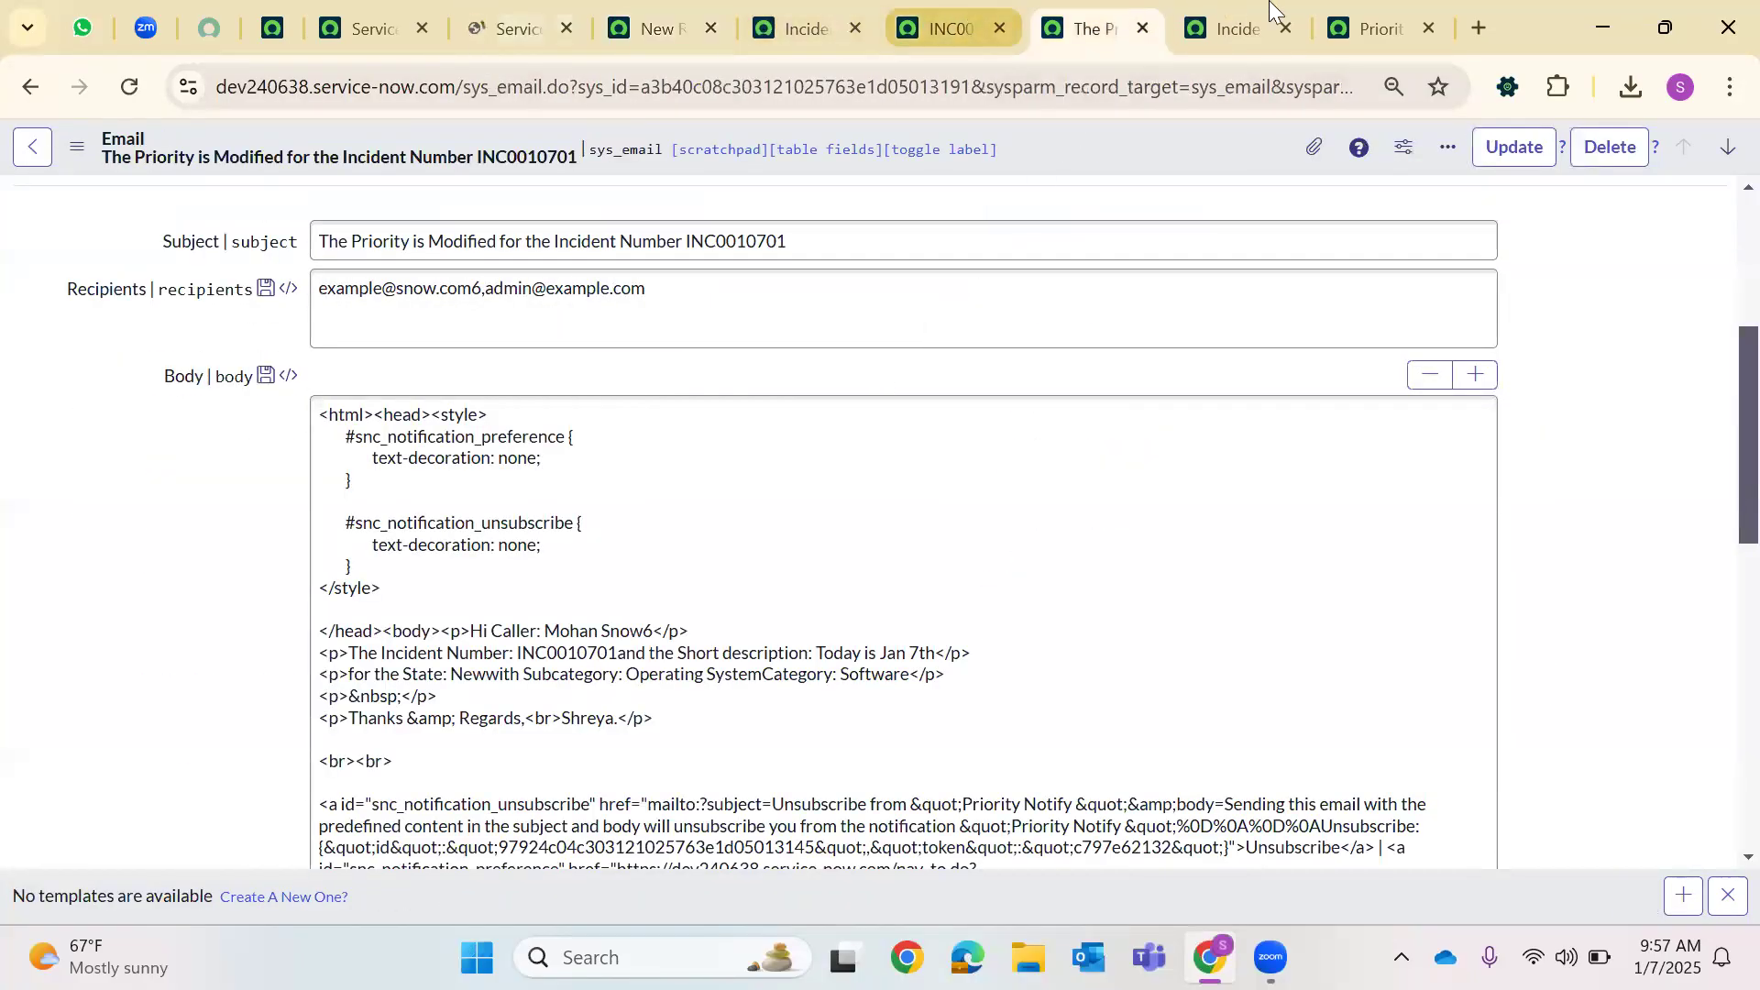
pyautogui.click(1379, 10)
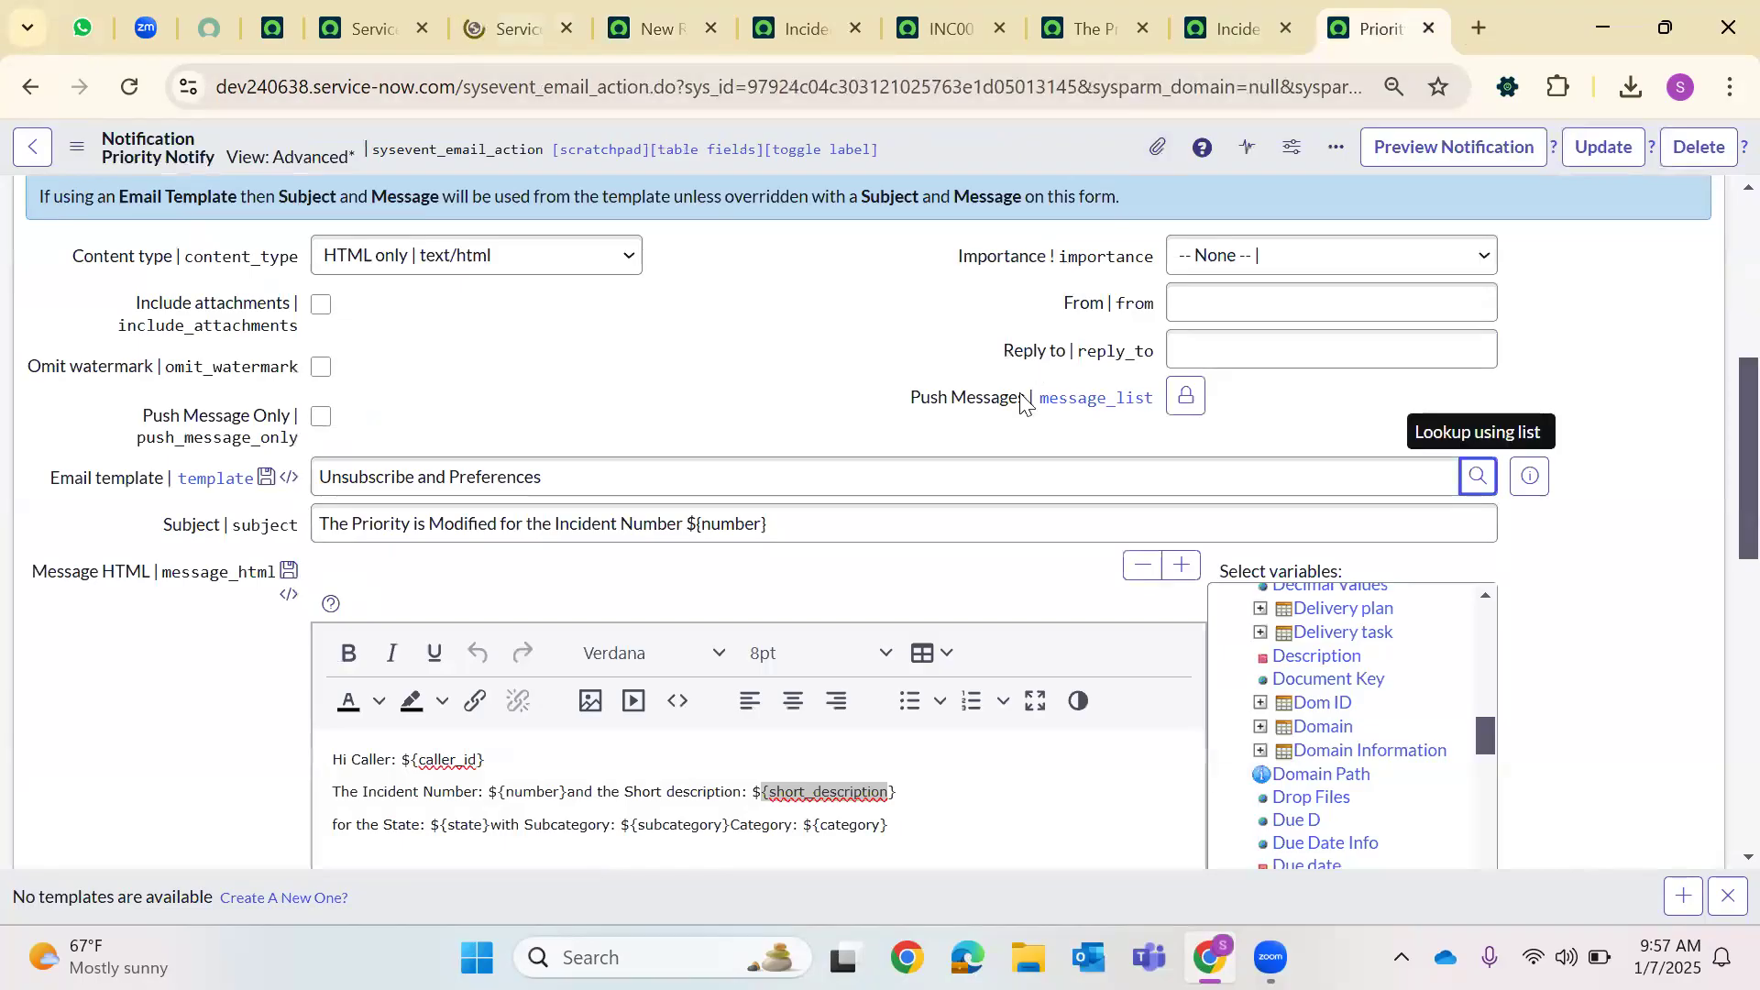
pyautogui.scroll(-3, 935, 552)
pyautogui.click(935, 552)
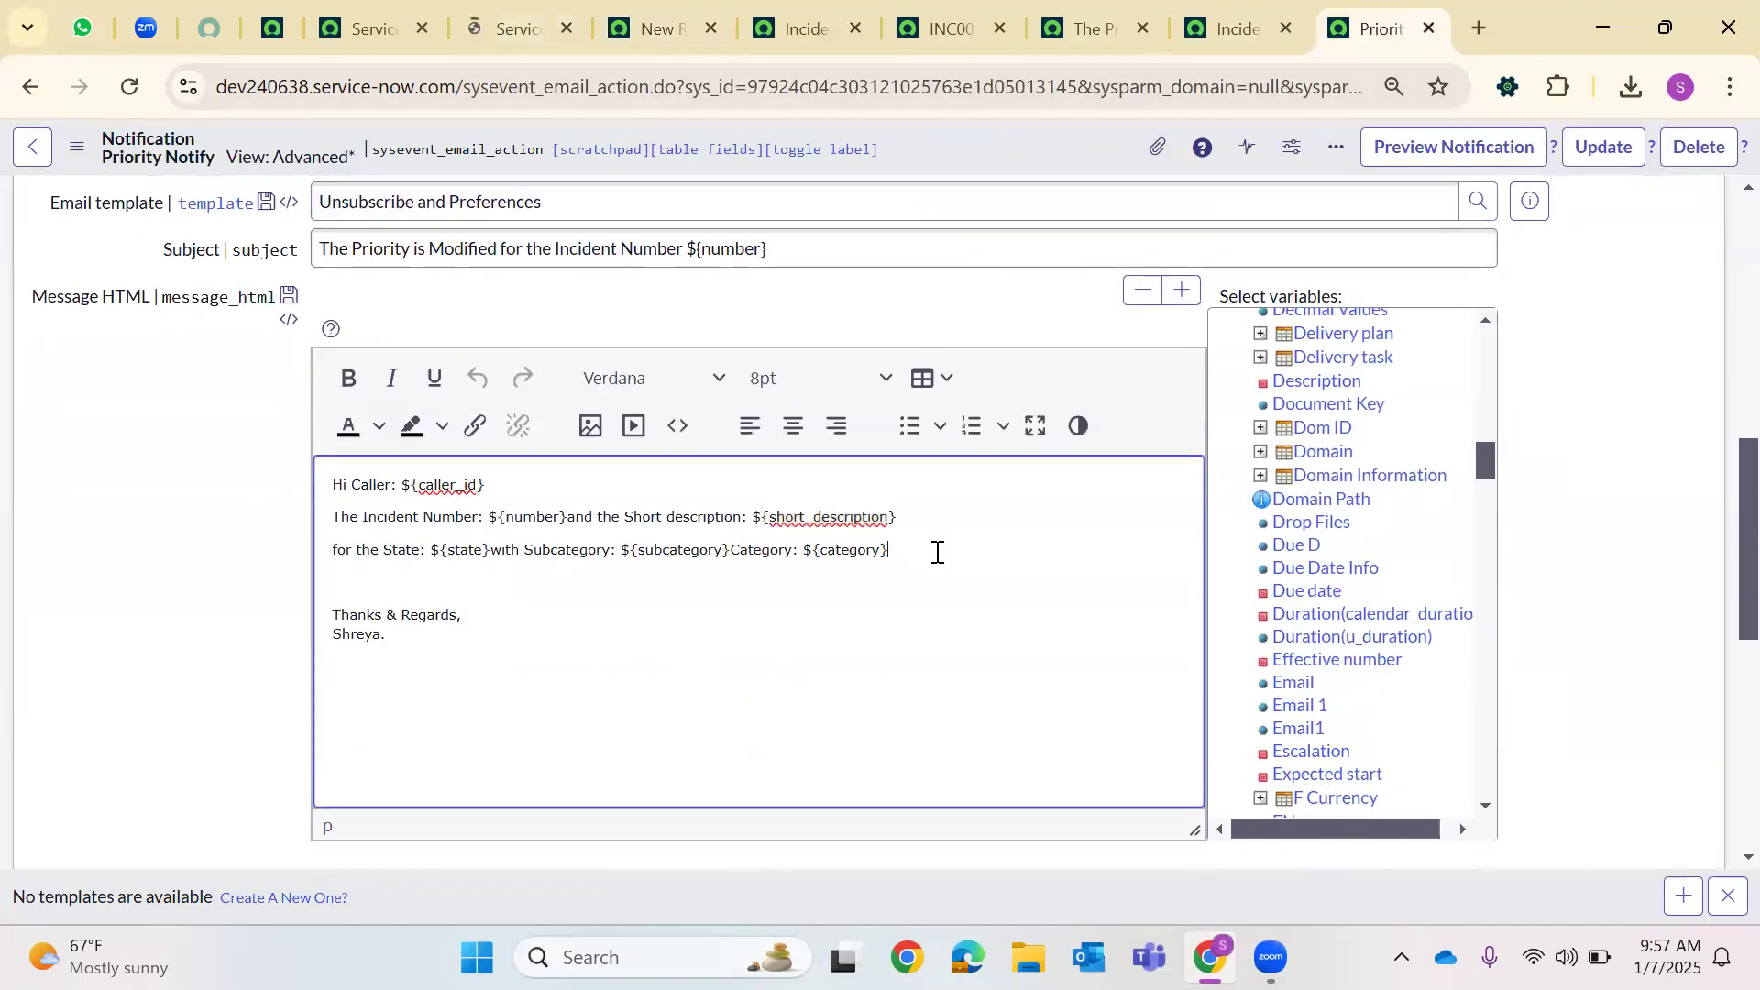
pyautogui.press('Return')
pyautogui.press('Return')
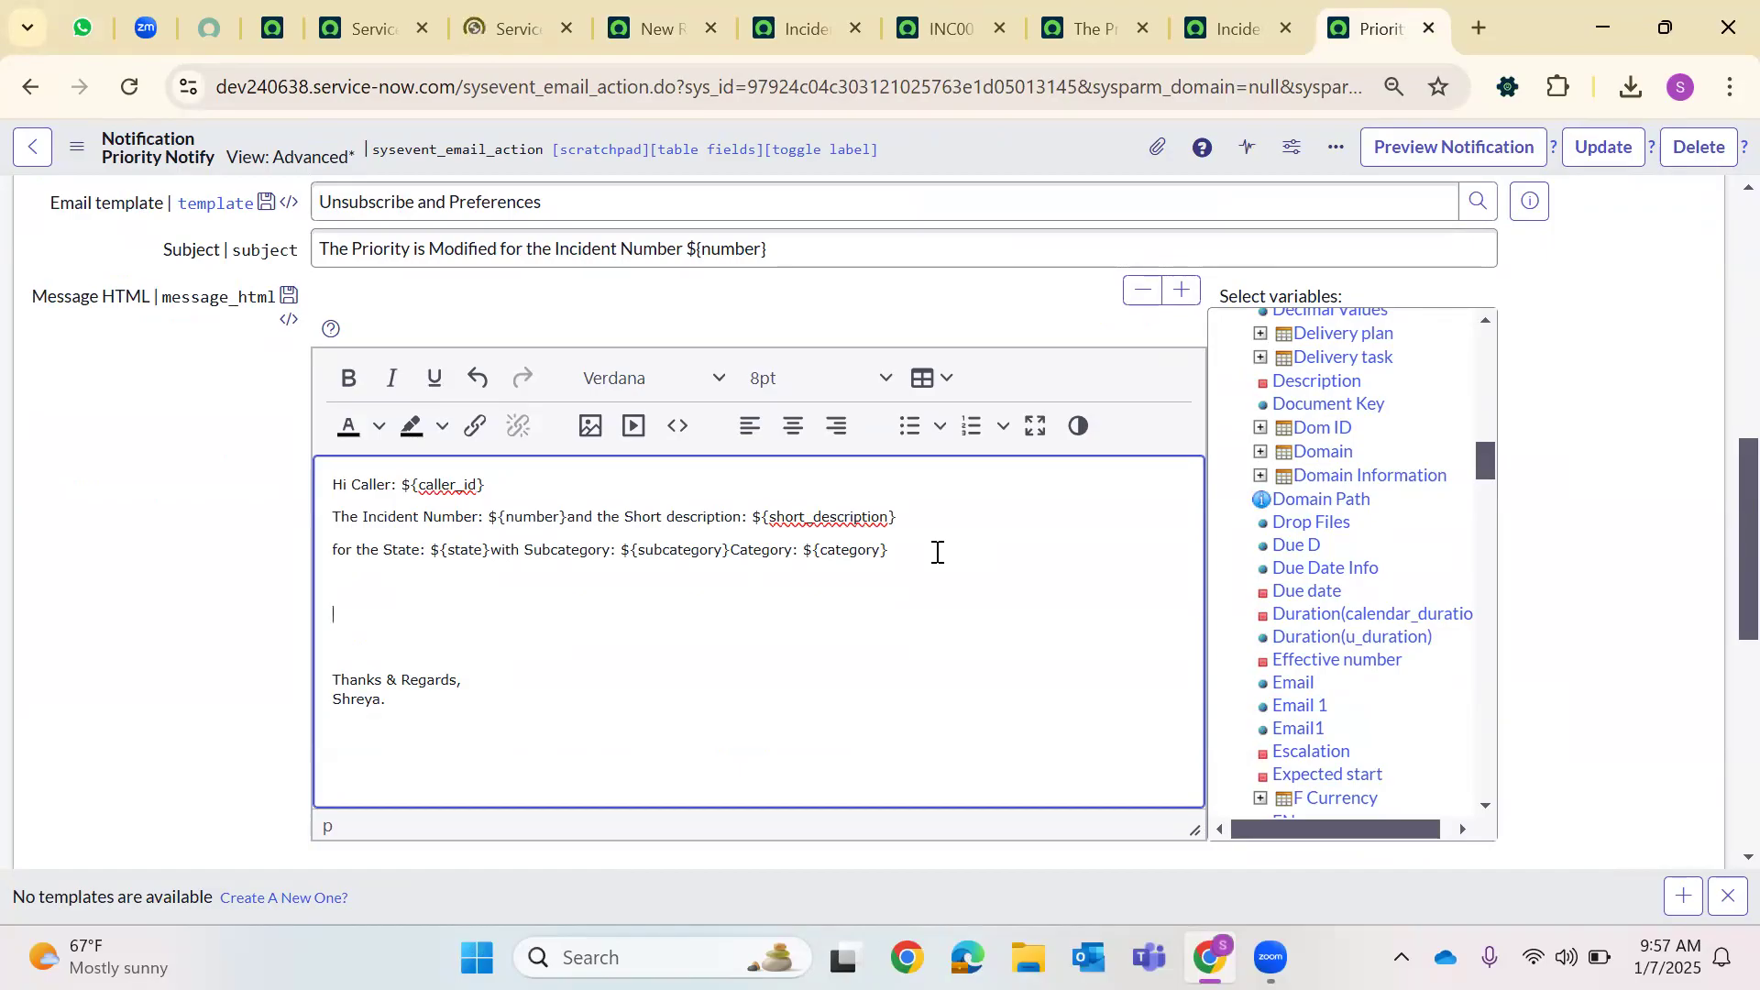
pyautogui.write('Pri')
pyautogui.scroll(-5, 936, 553)
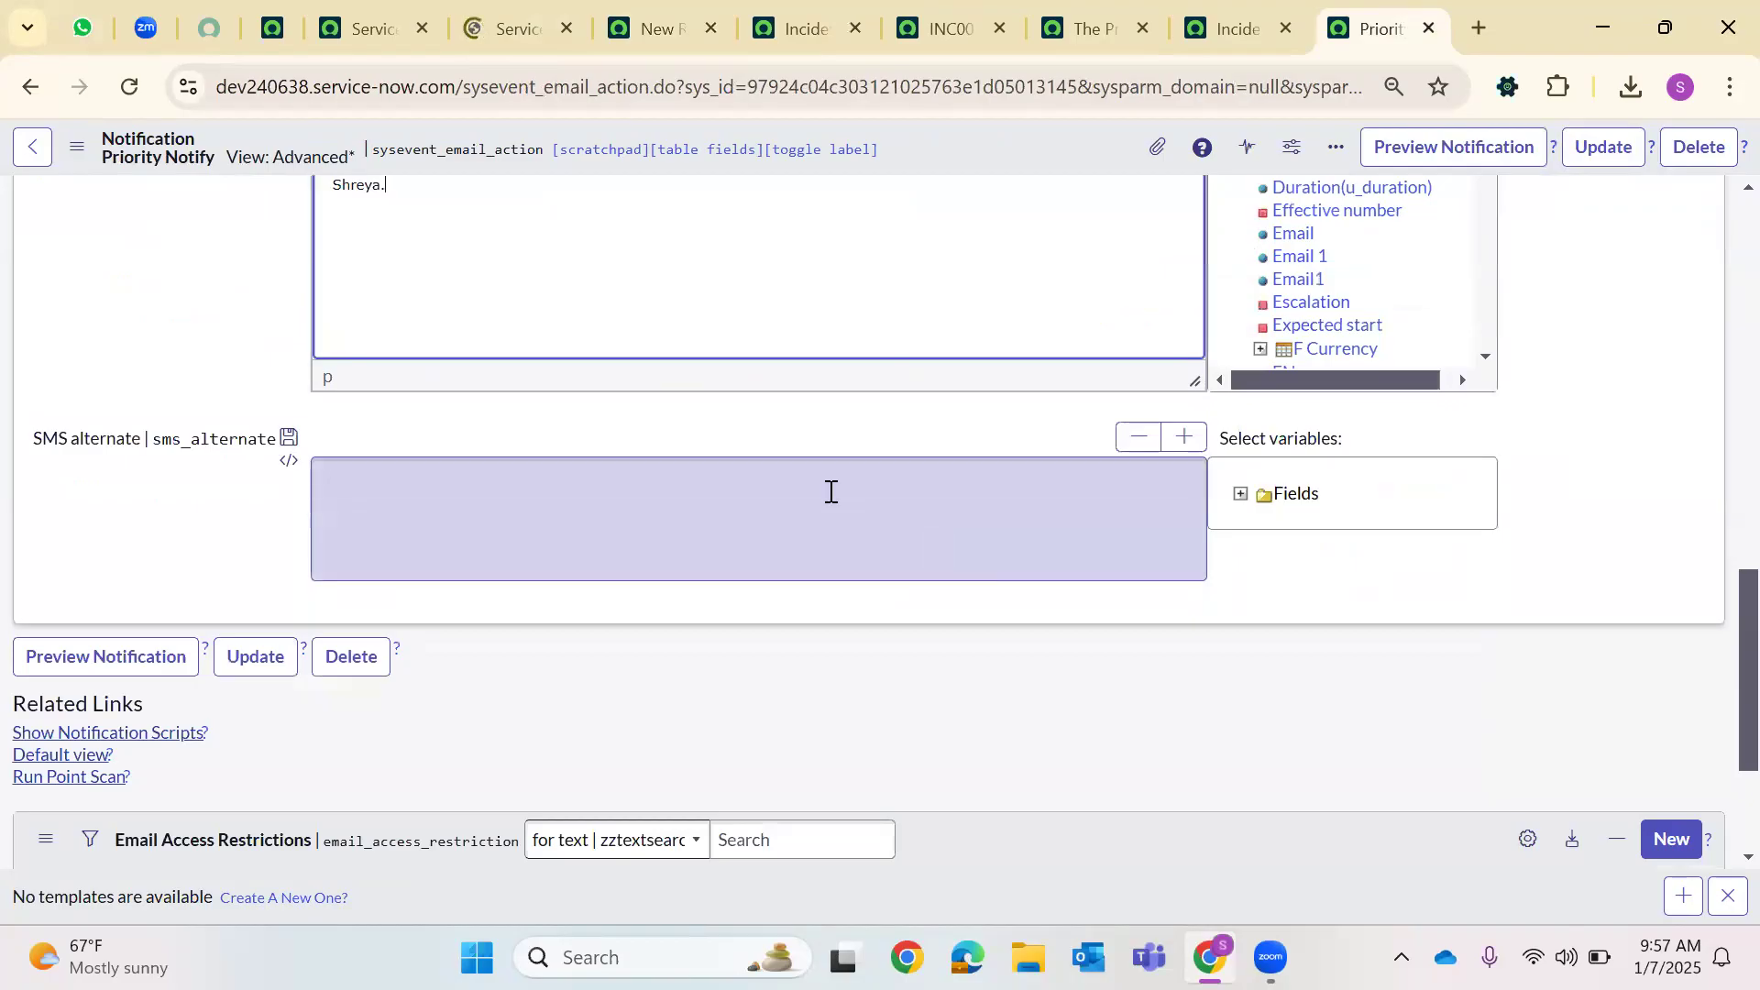
pyautogui.scroll(3, 831, 493)
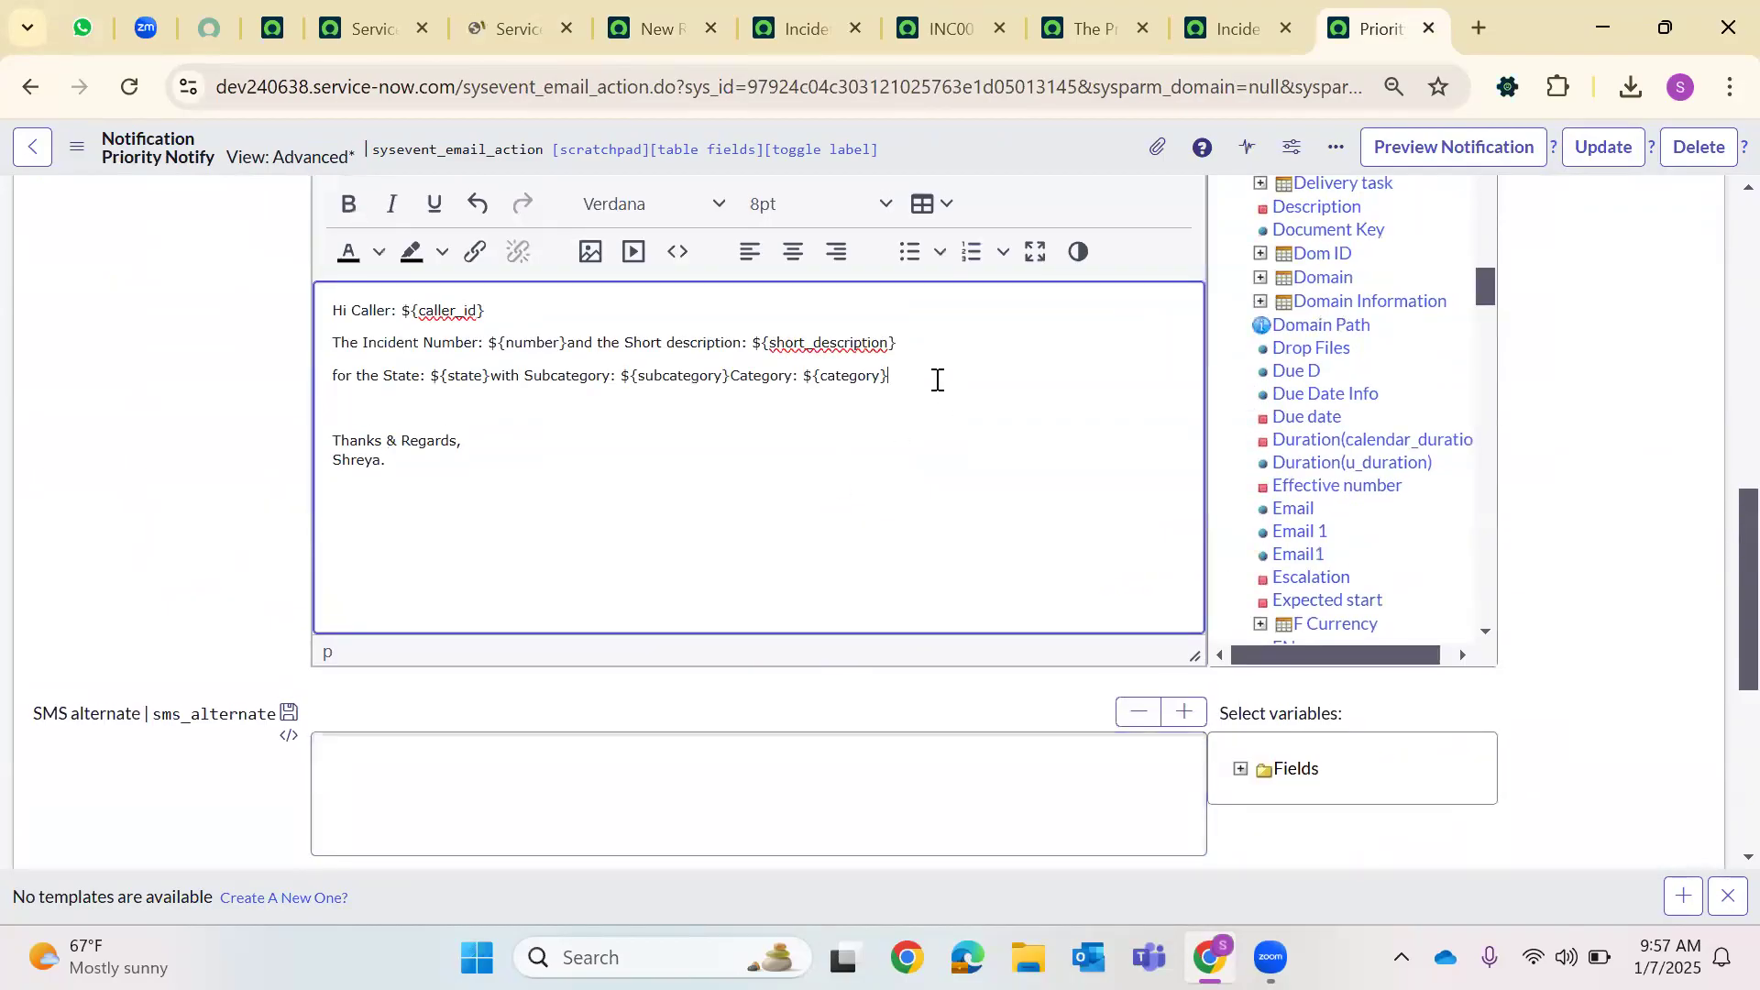
# Add the line "Priority is Modified by ${event.parm1}" to the message directly below the ${category} line
pyautogui.press('Return')
pyautogui.write('Prior')
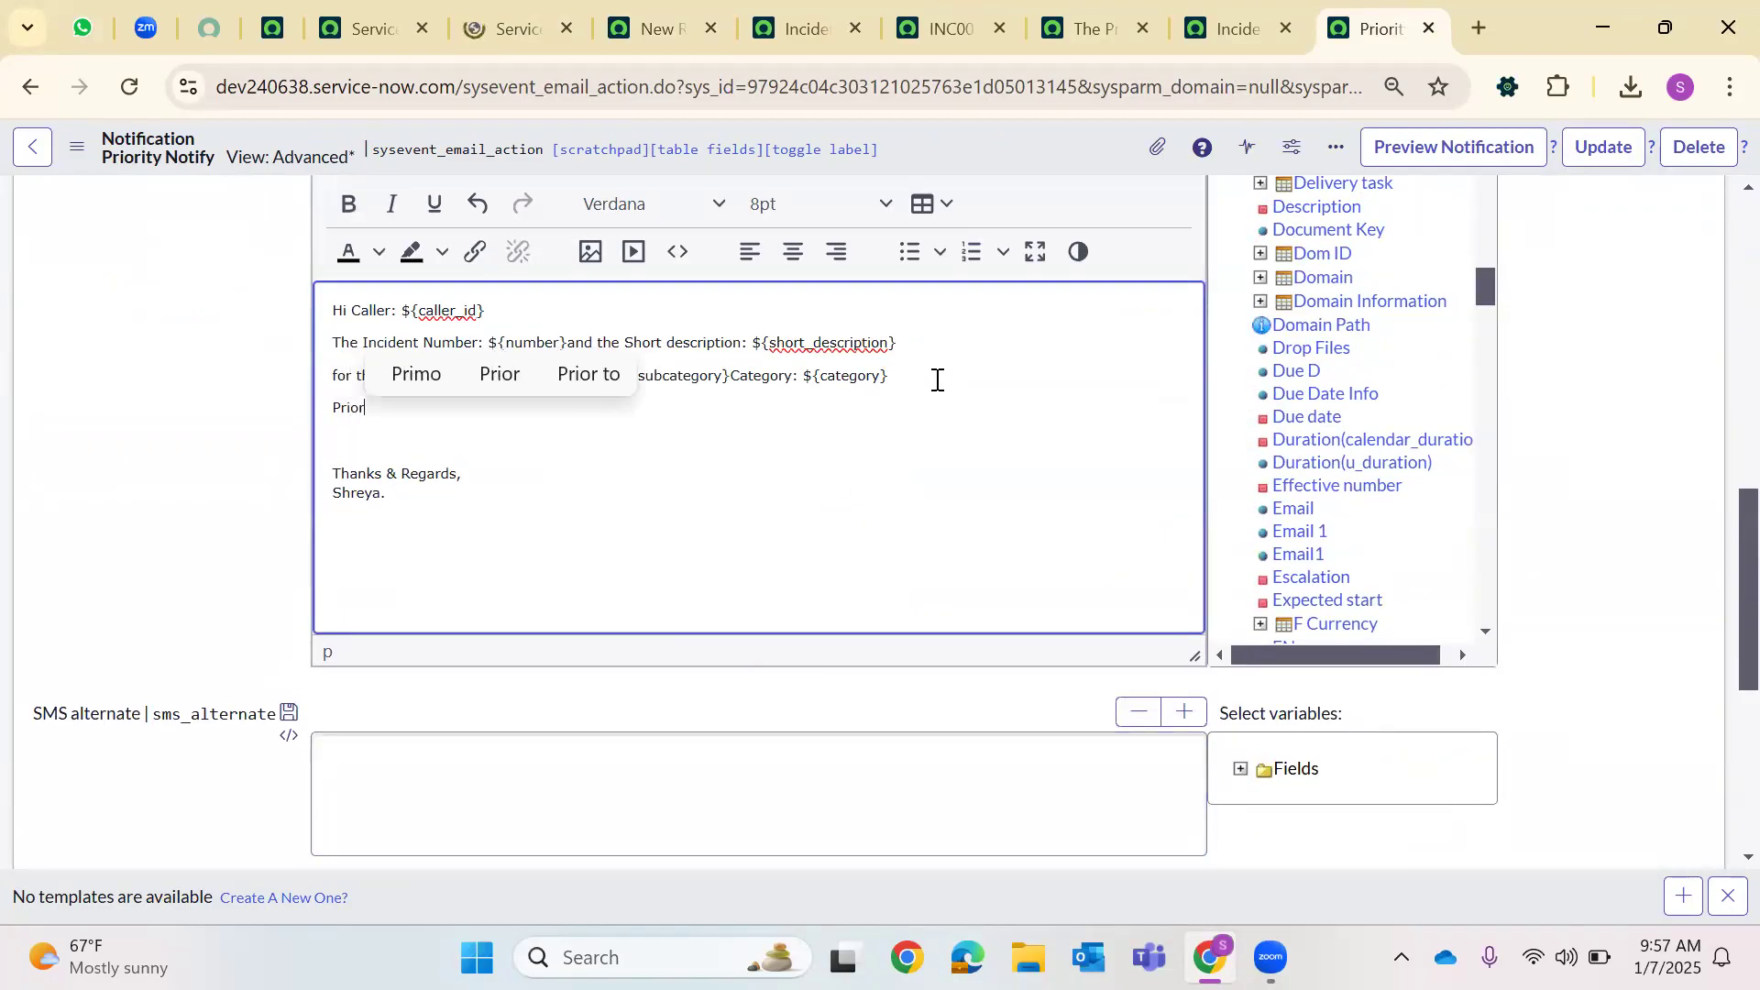
pyautogui.write('ity is')
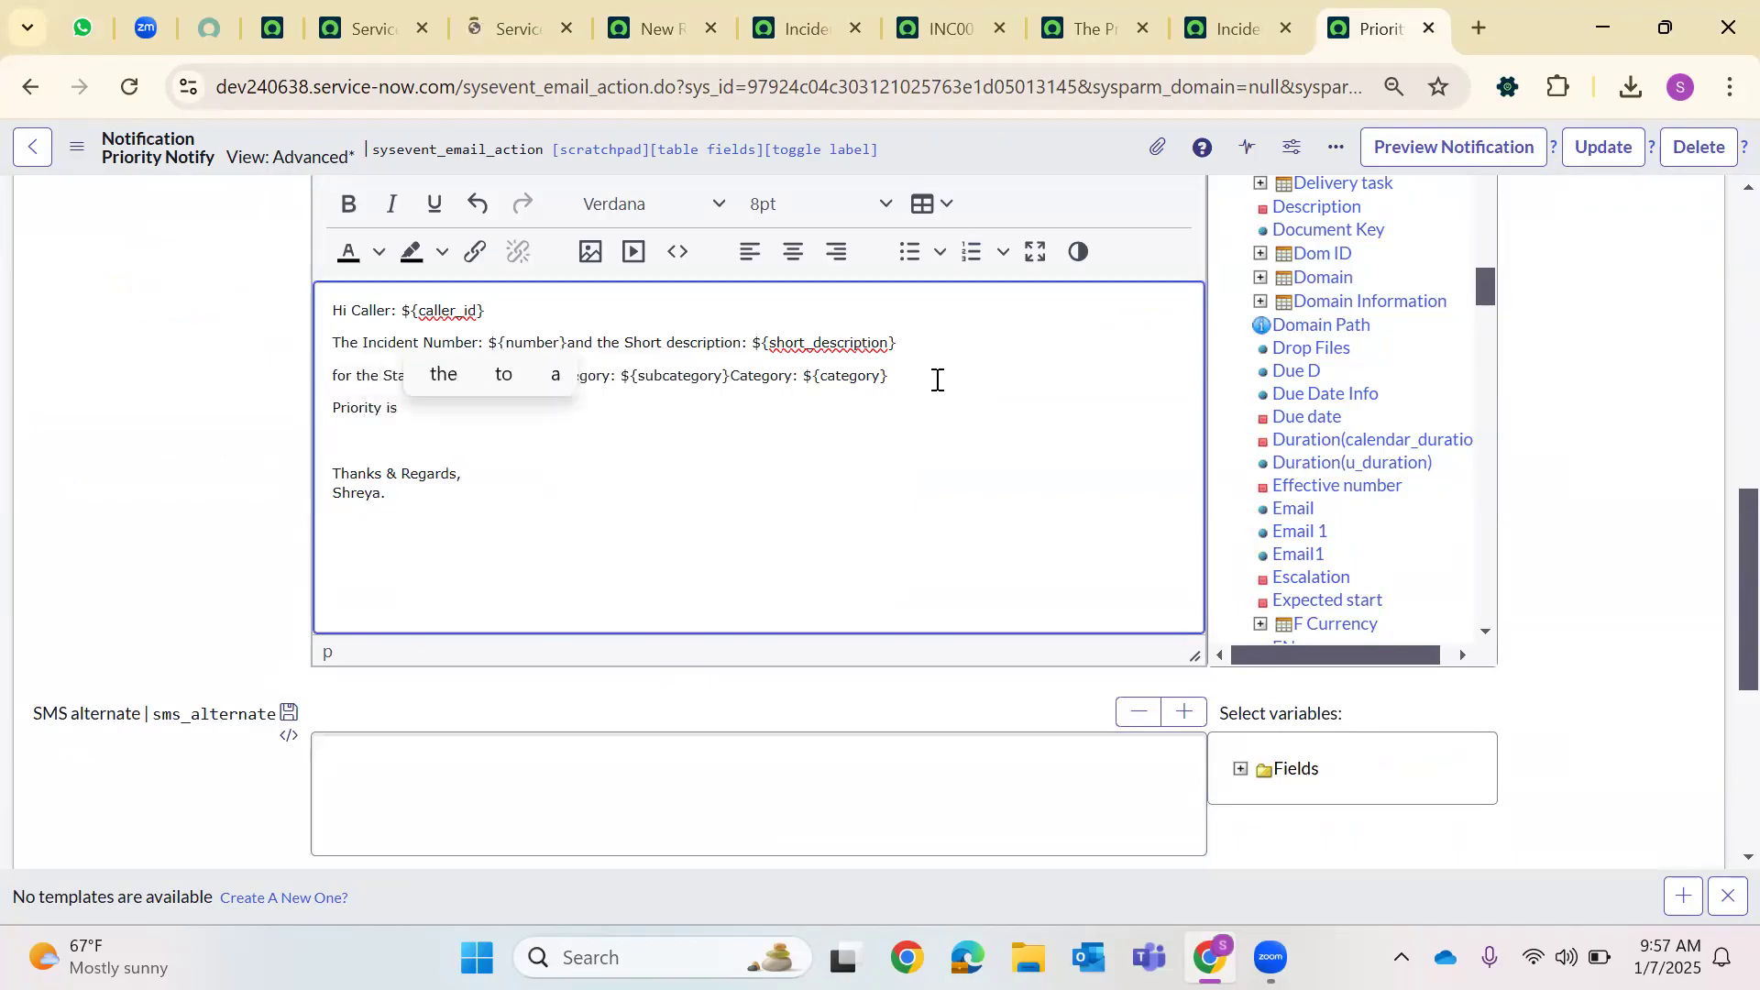
pyautogui.write(' Modified by')
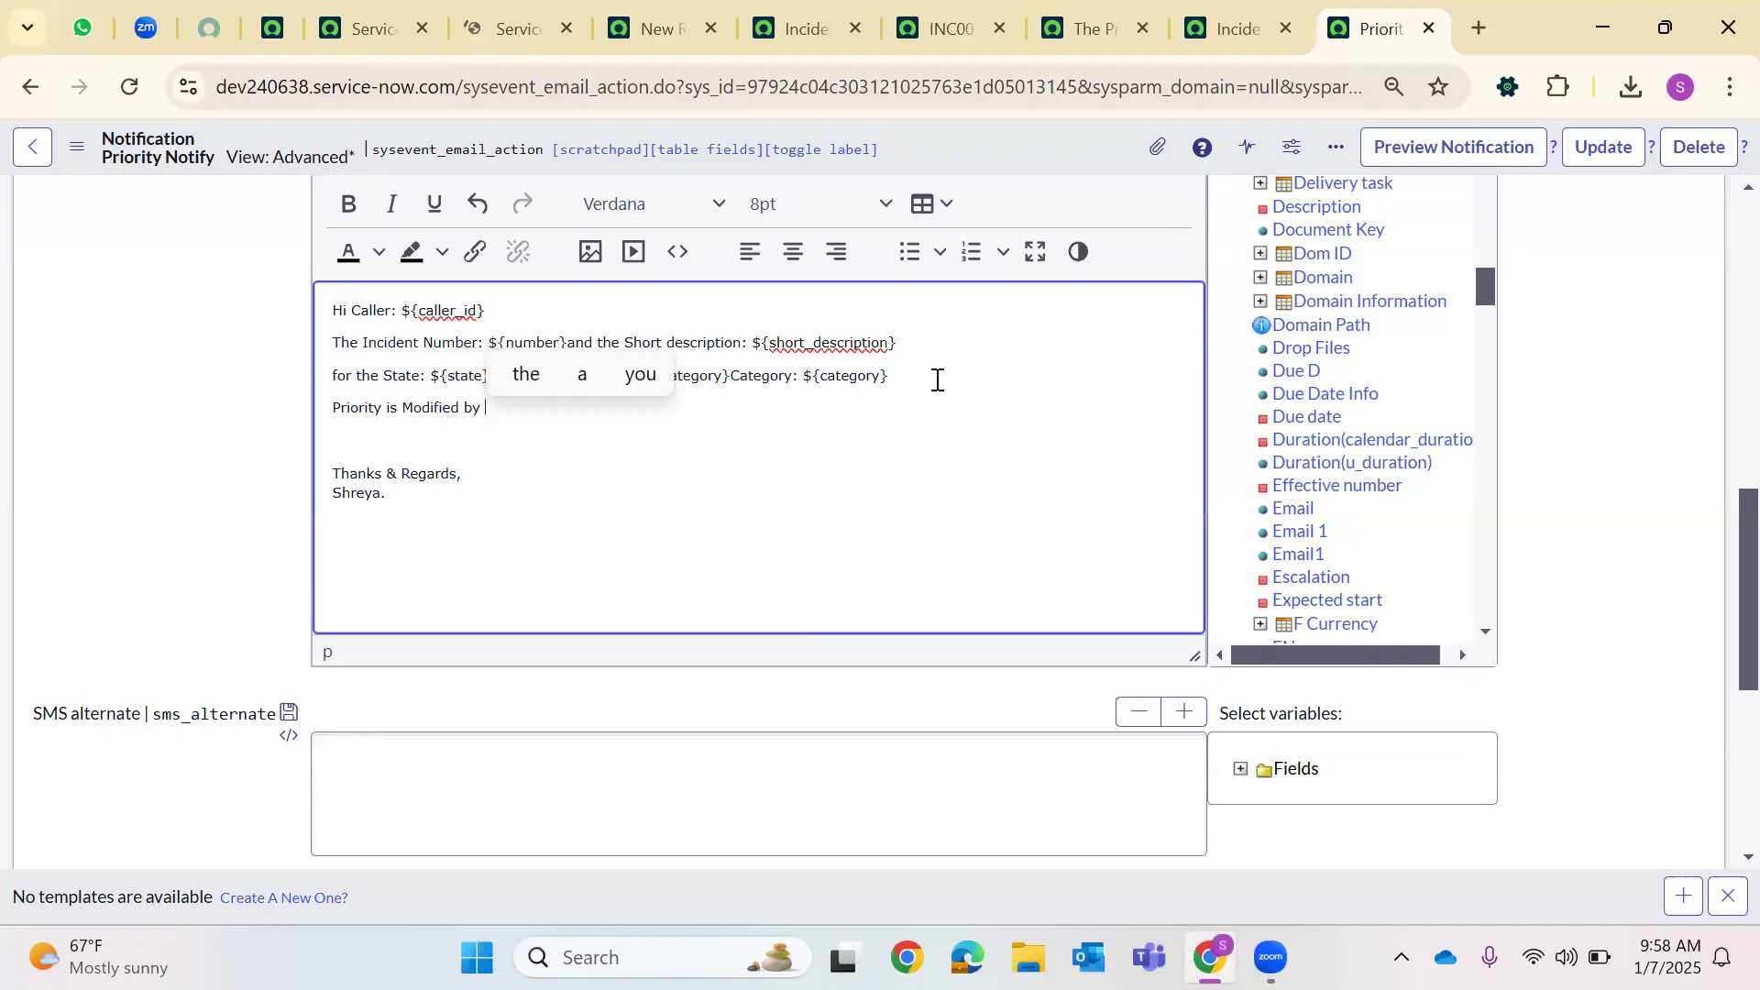
pyautogui.write(' $')
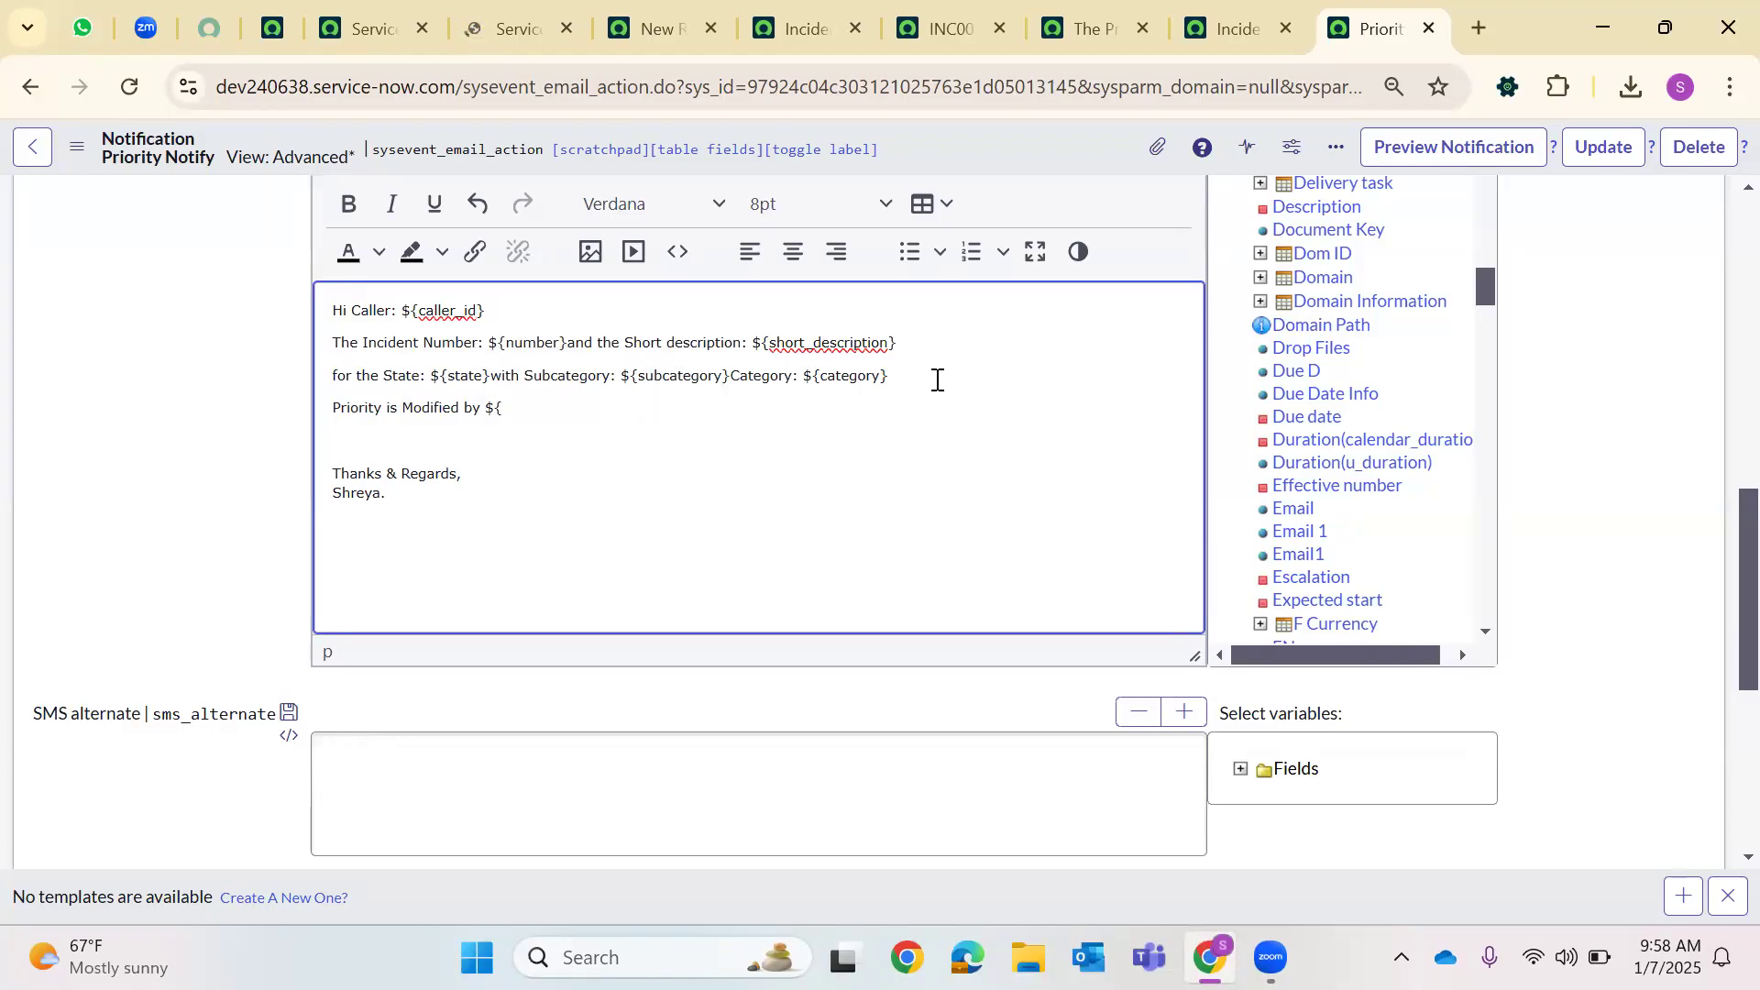
pyautogui.write('{even')
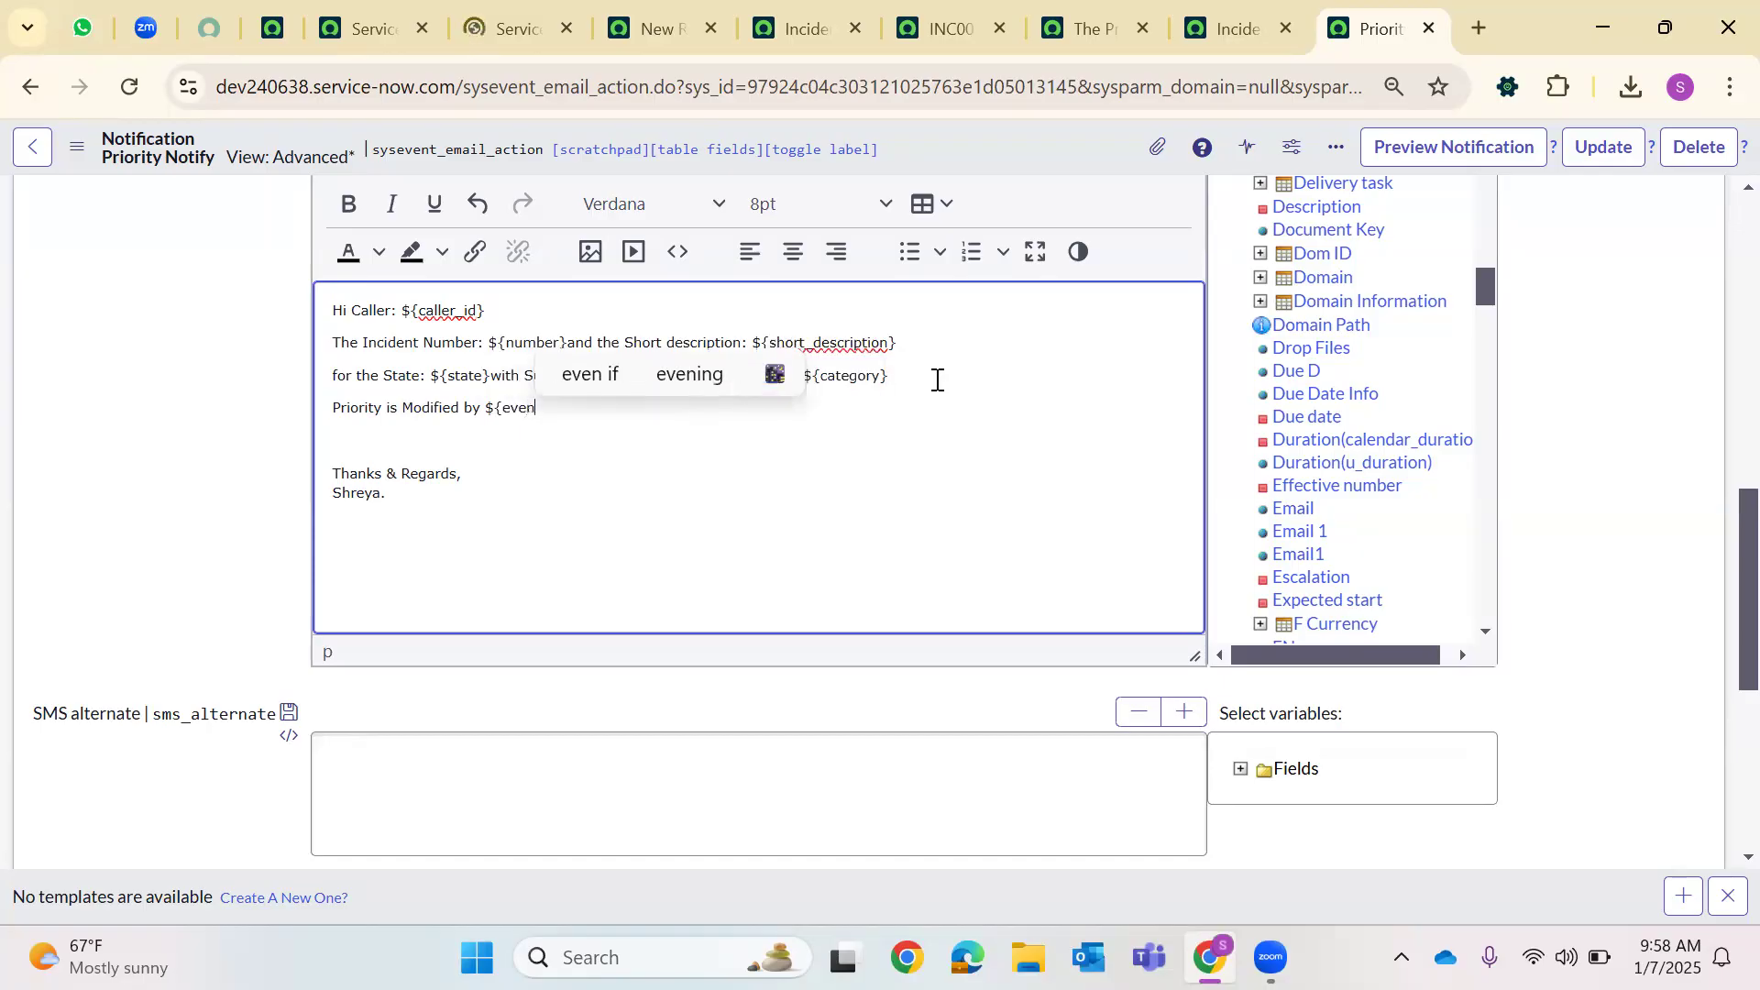
pyautogui.write('t')
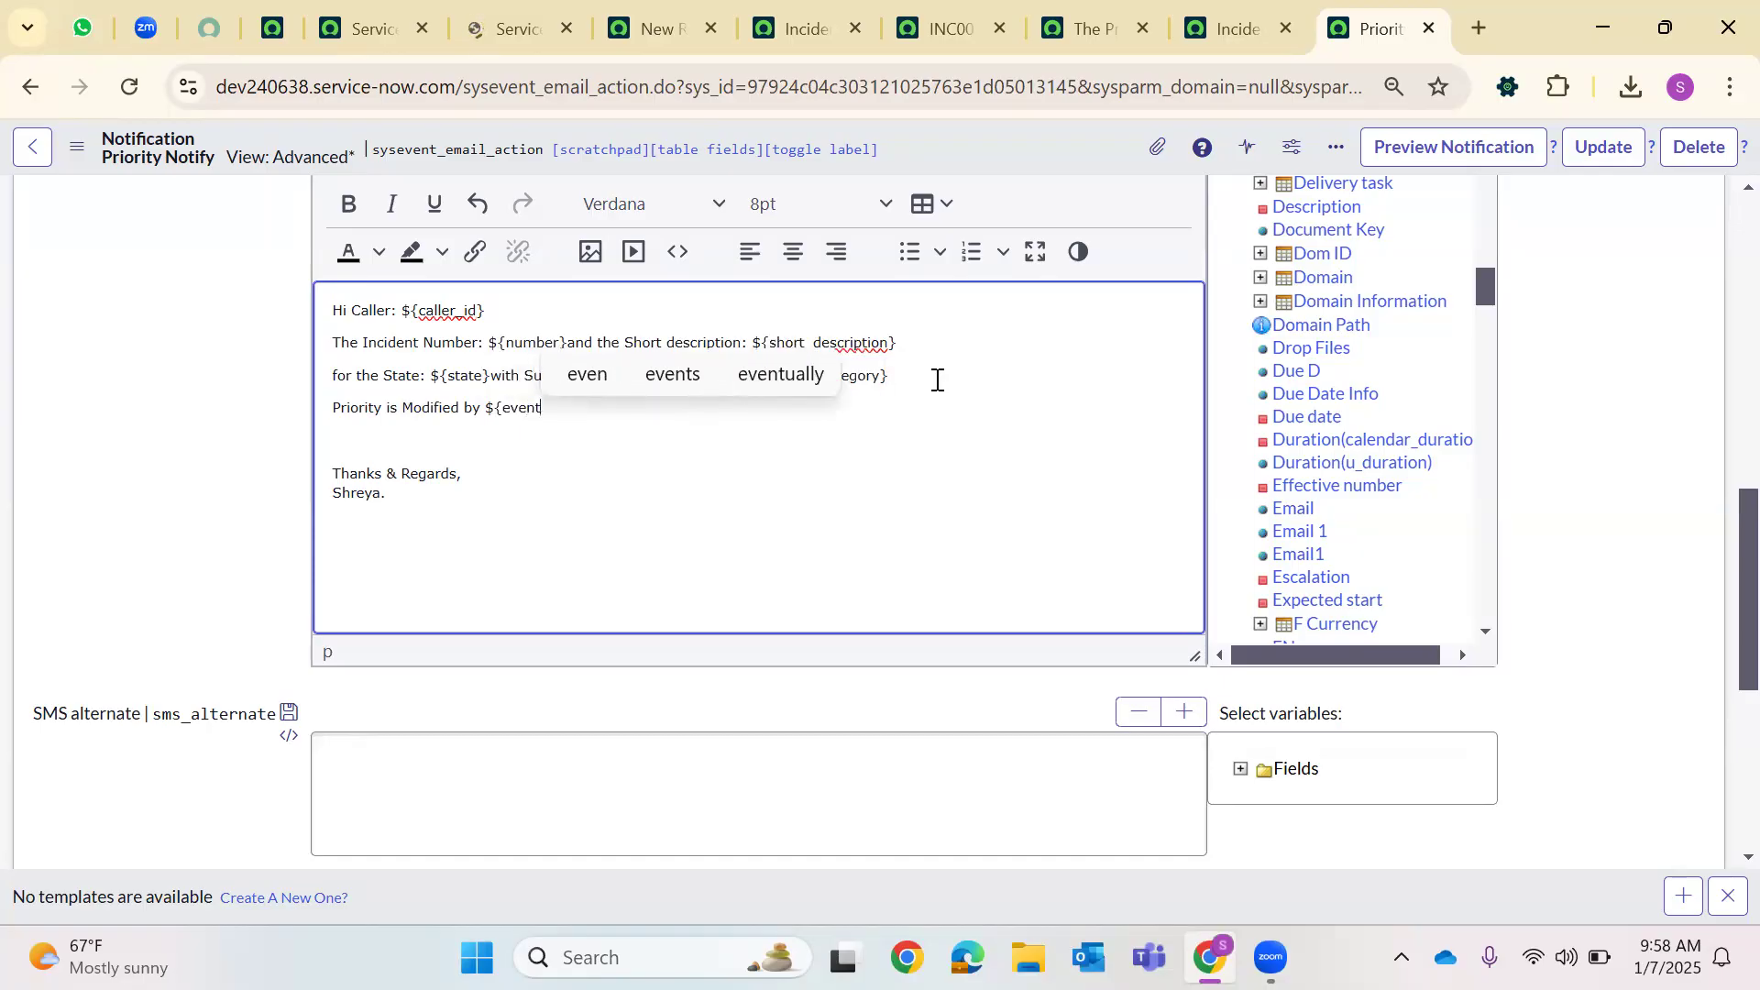
pyautogui.write('.parm1')
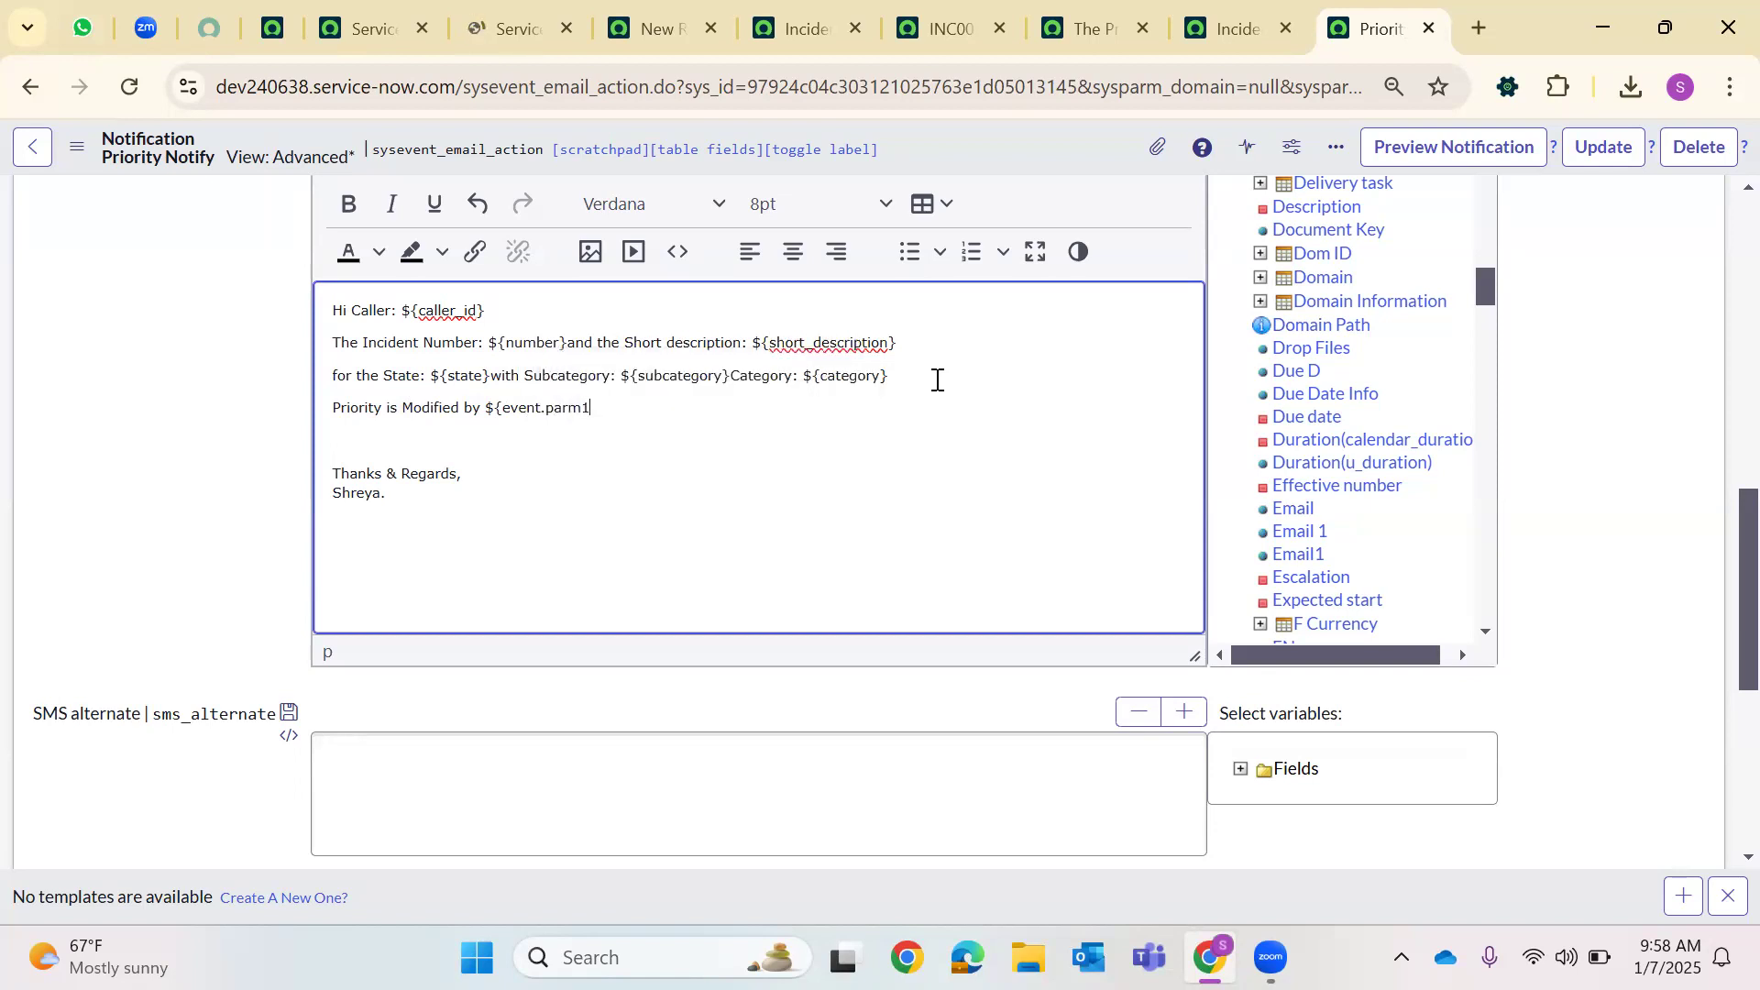
# Add the line "New Priority is ${event.parm2}" below the Priority is Modified line in the message
pyautogui.press('Return')
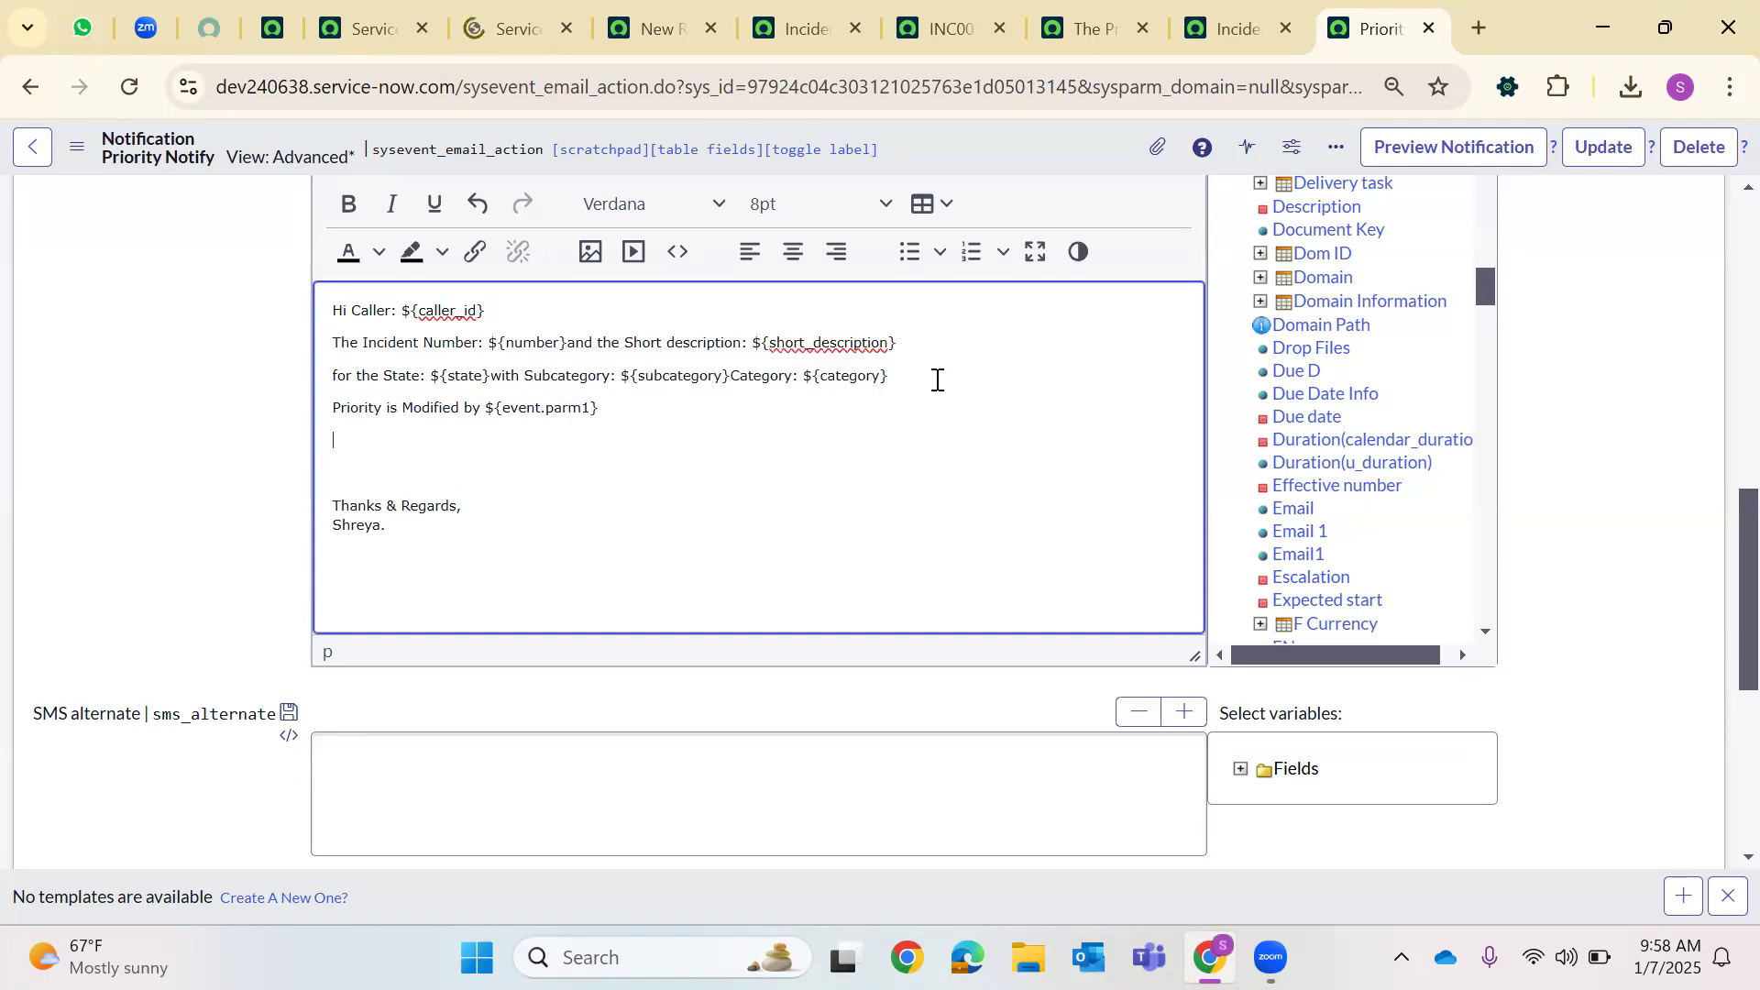
pyautogui.write('C')
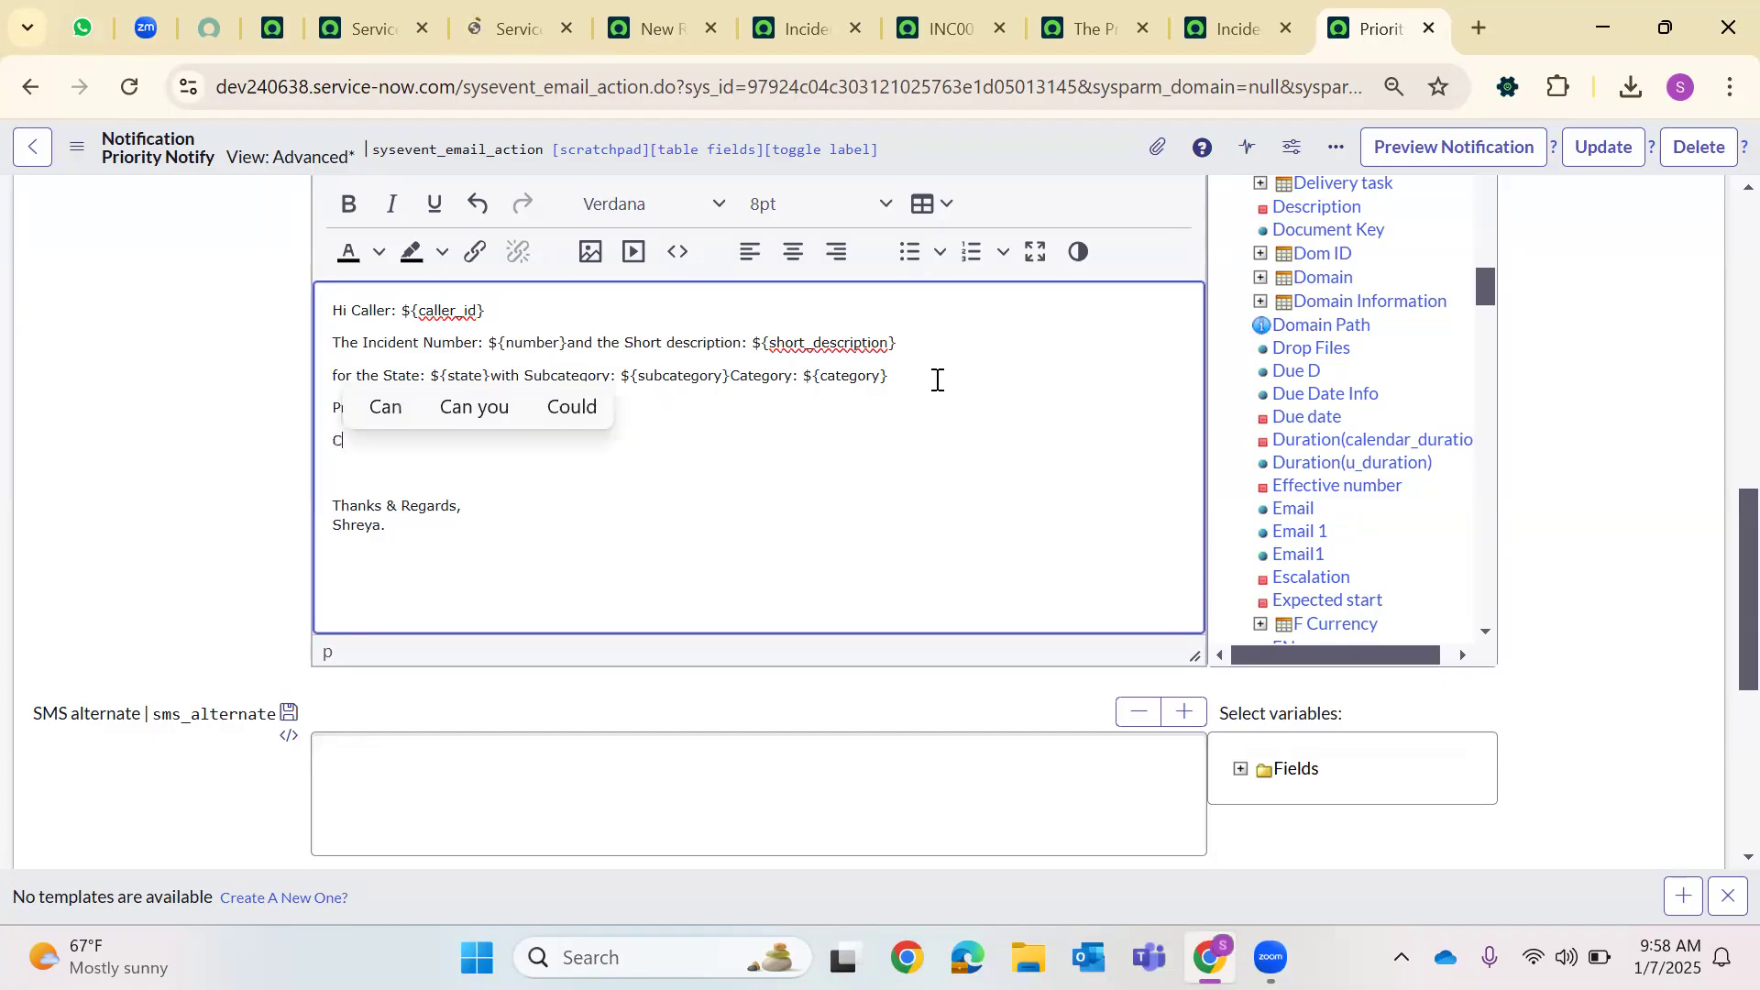
pyautogui.write('urrent Prior')
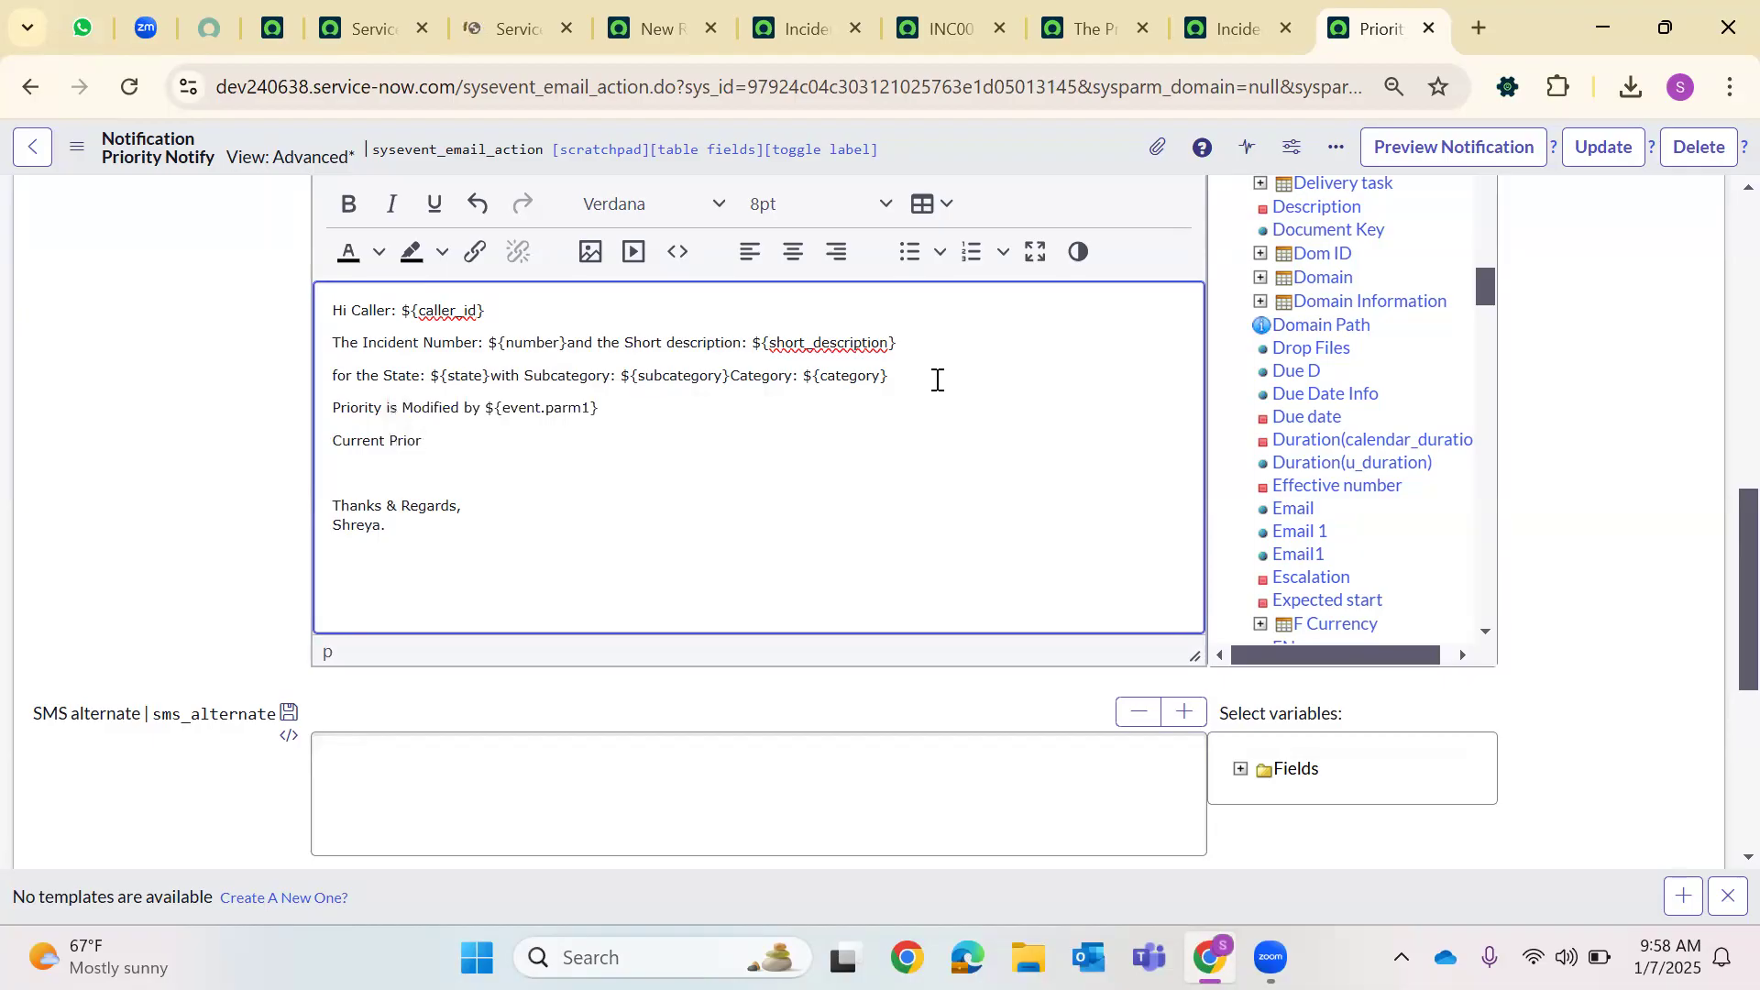
pyautogui.write('ity is ')
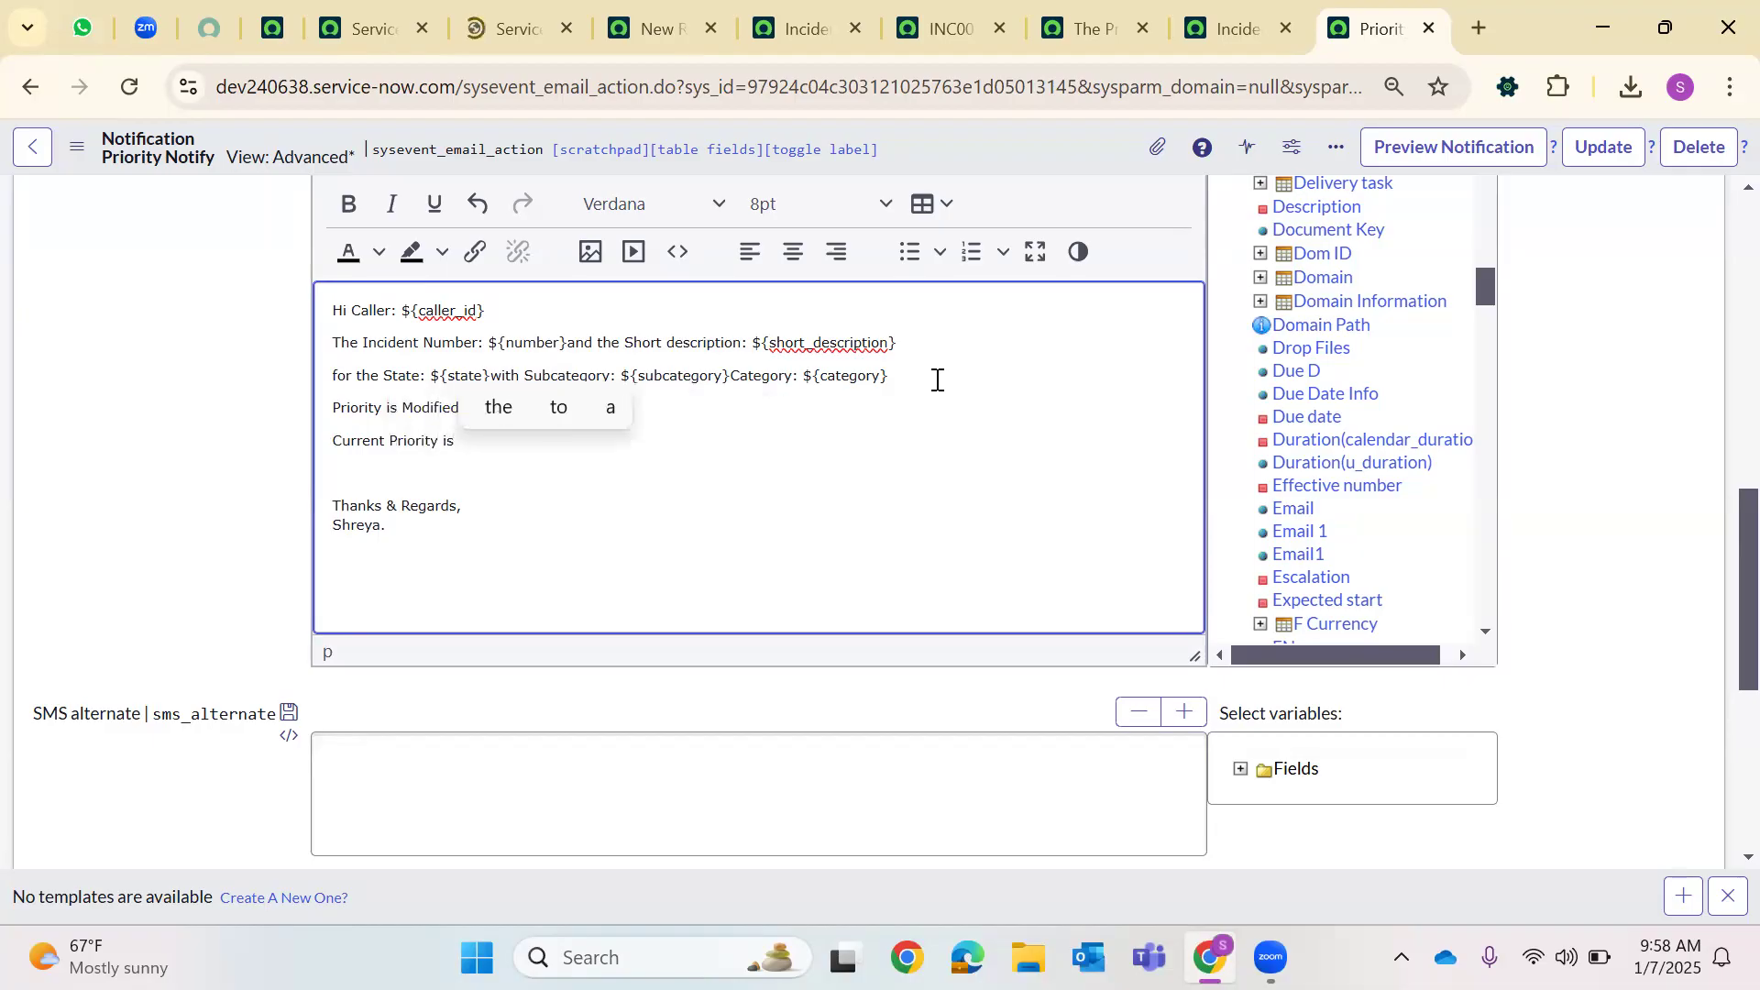
pyautogui.write('$')
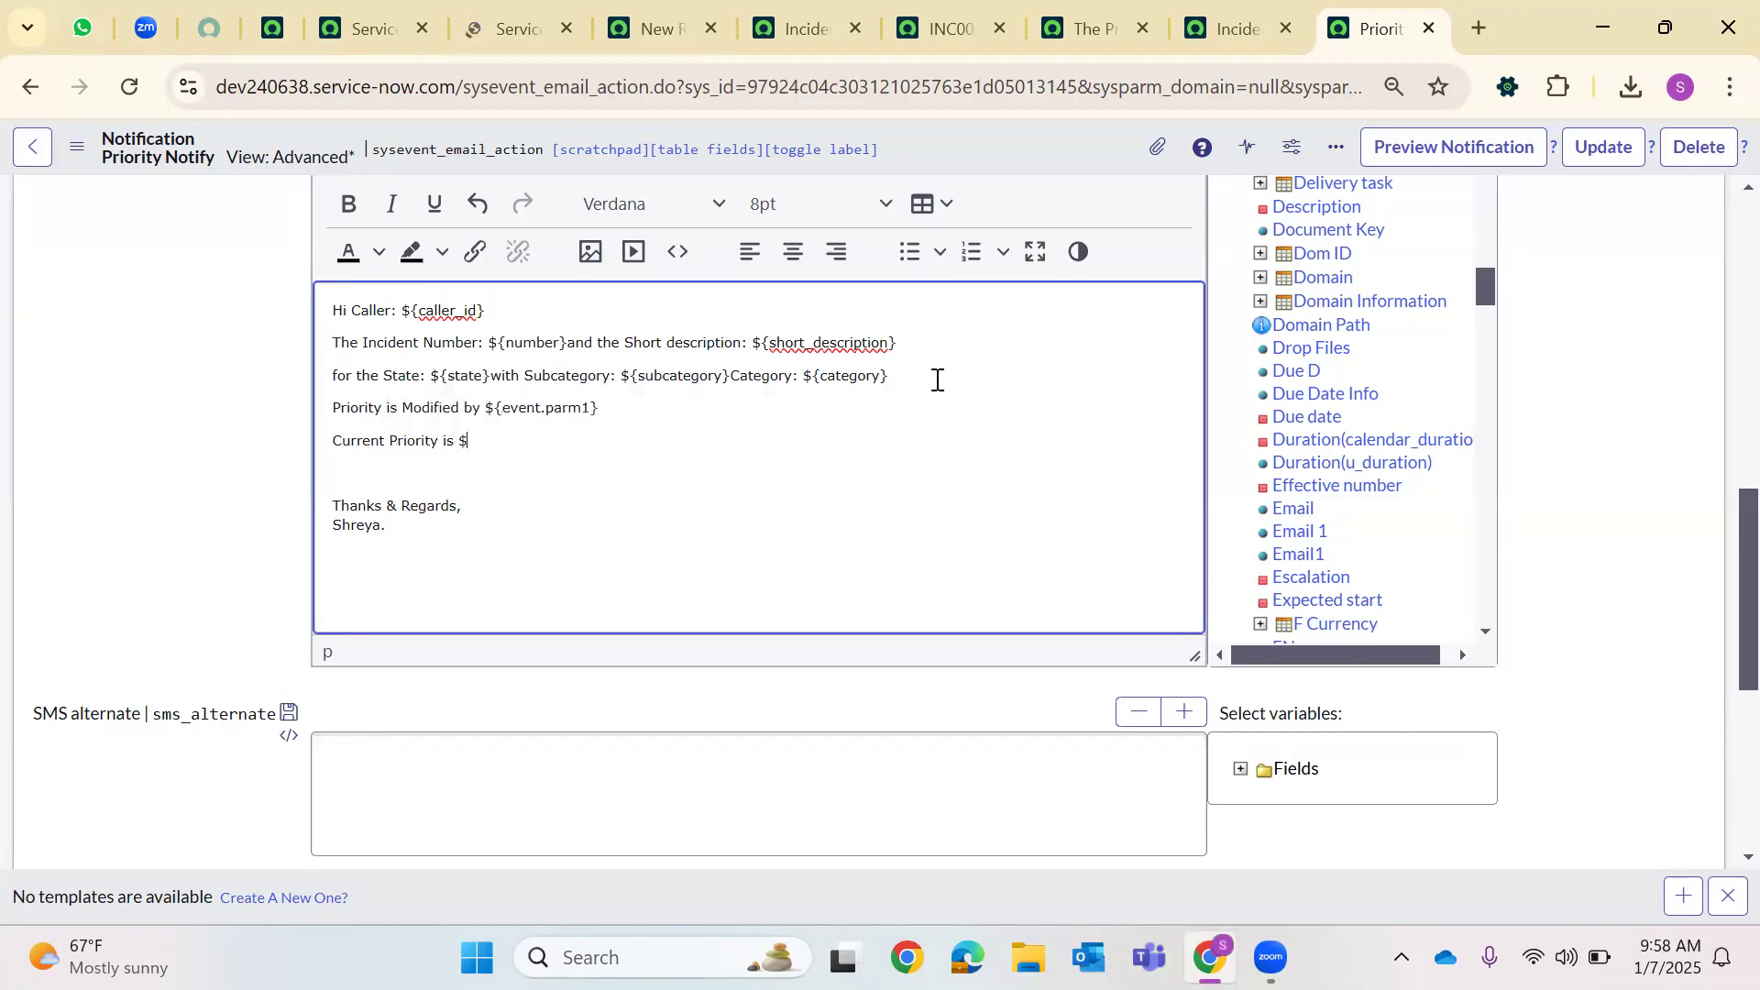
pyautogui.write('{event.parm2')
pyautogui.moveTo(443, 440); pyautogui.dragTo(264, 447)
pyautogui.press('BackSpace')
pyautogui.write('New Priority i')
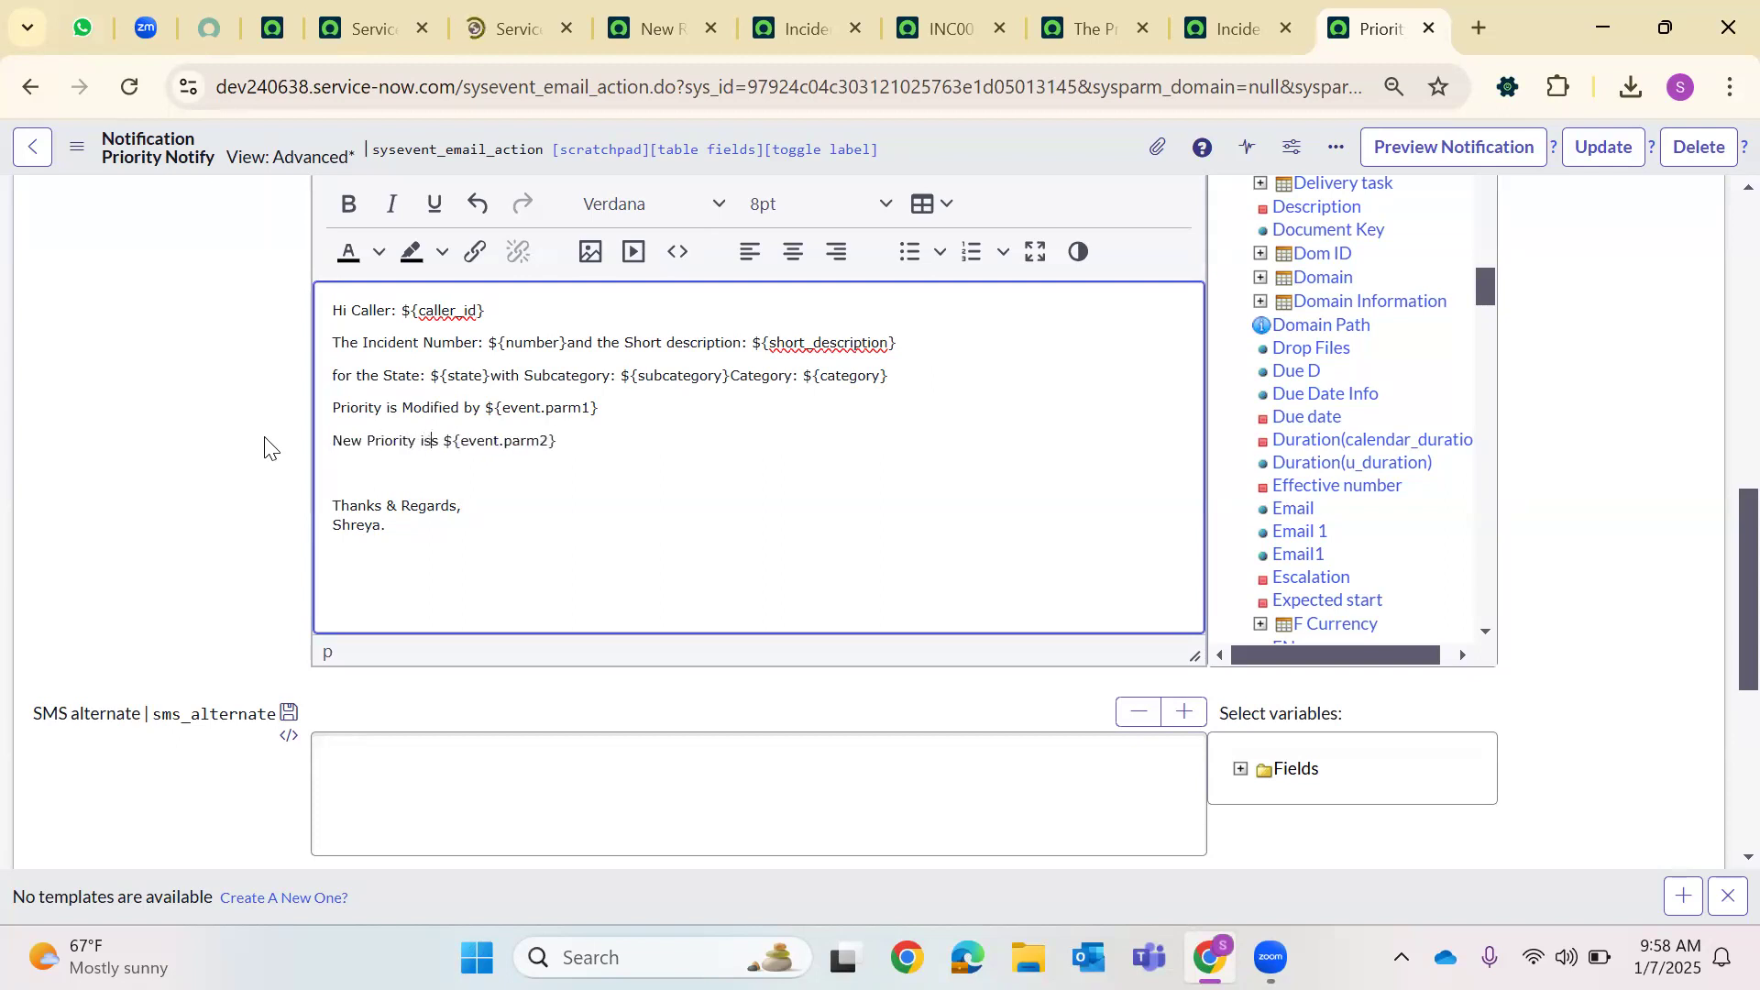
# Save the Priority Notify notification and close the Email Templates list tab
pyautogui.rightClick(1010, 129)
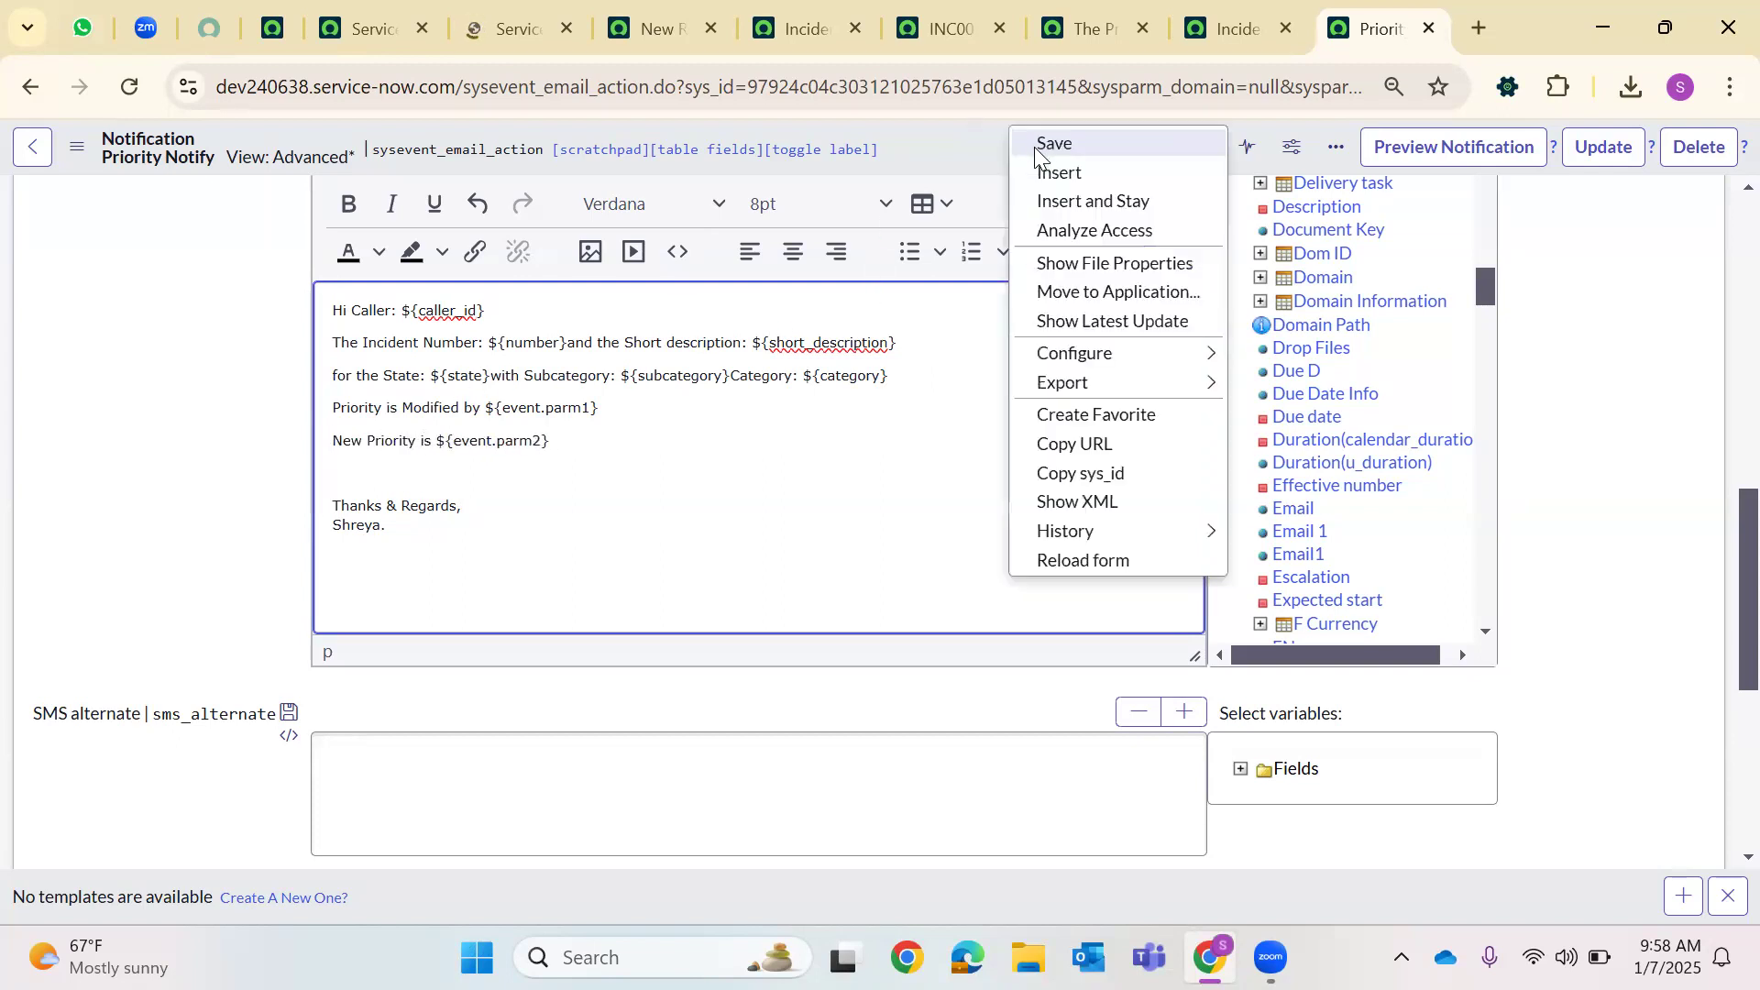
pyautogui.click(1076, 135)
pyautogui.click(579, 28)
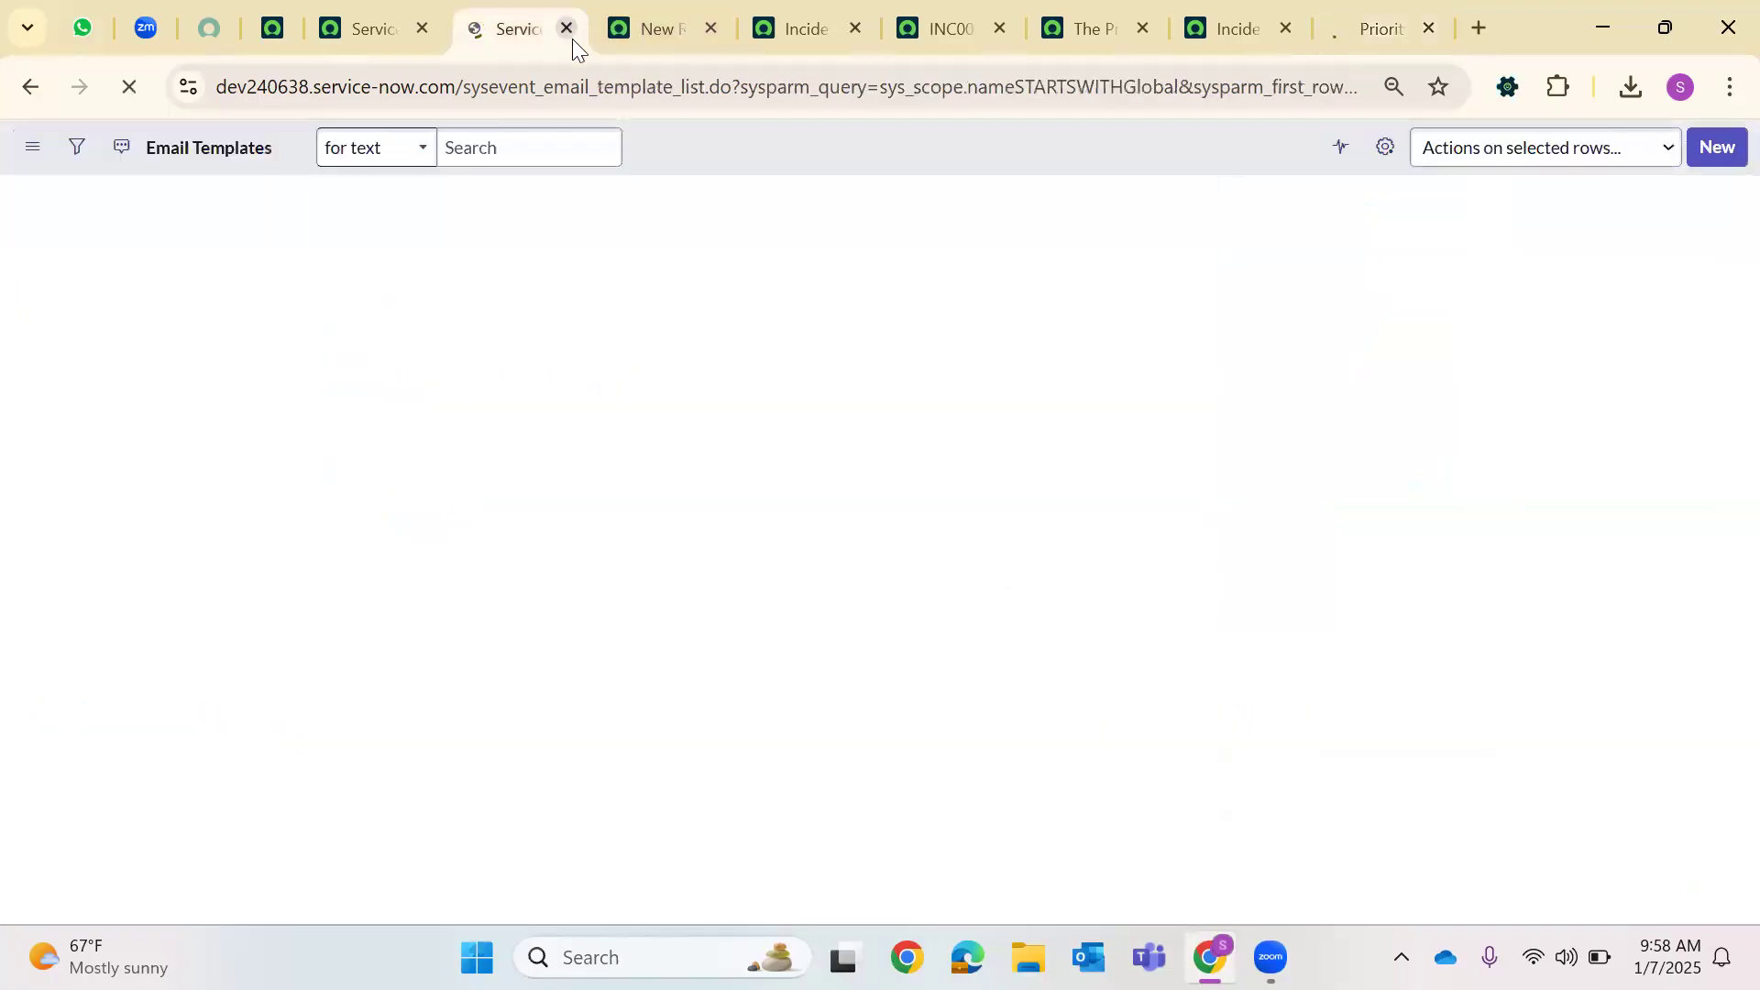
pyautogui.click(567, 29)
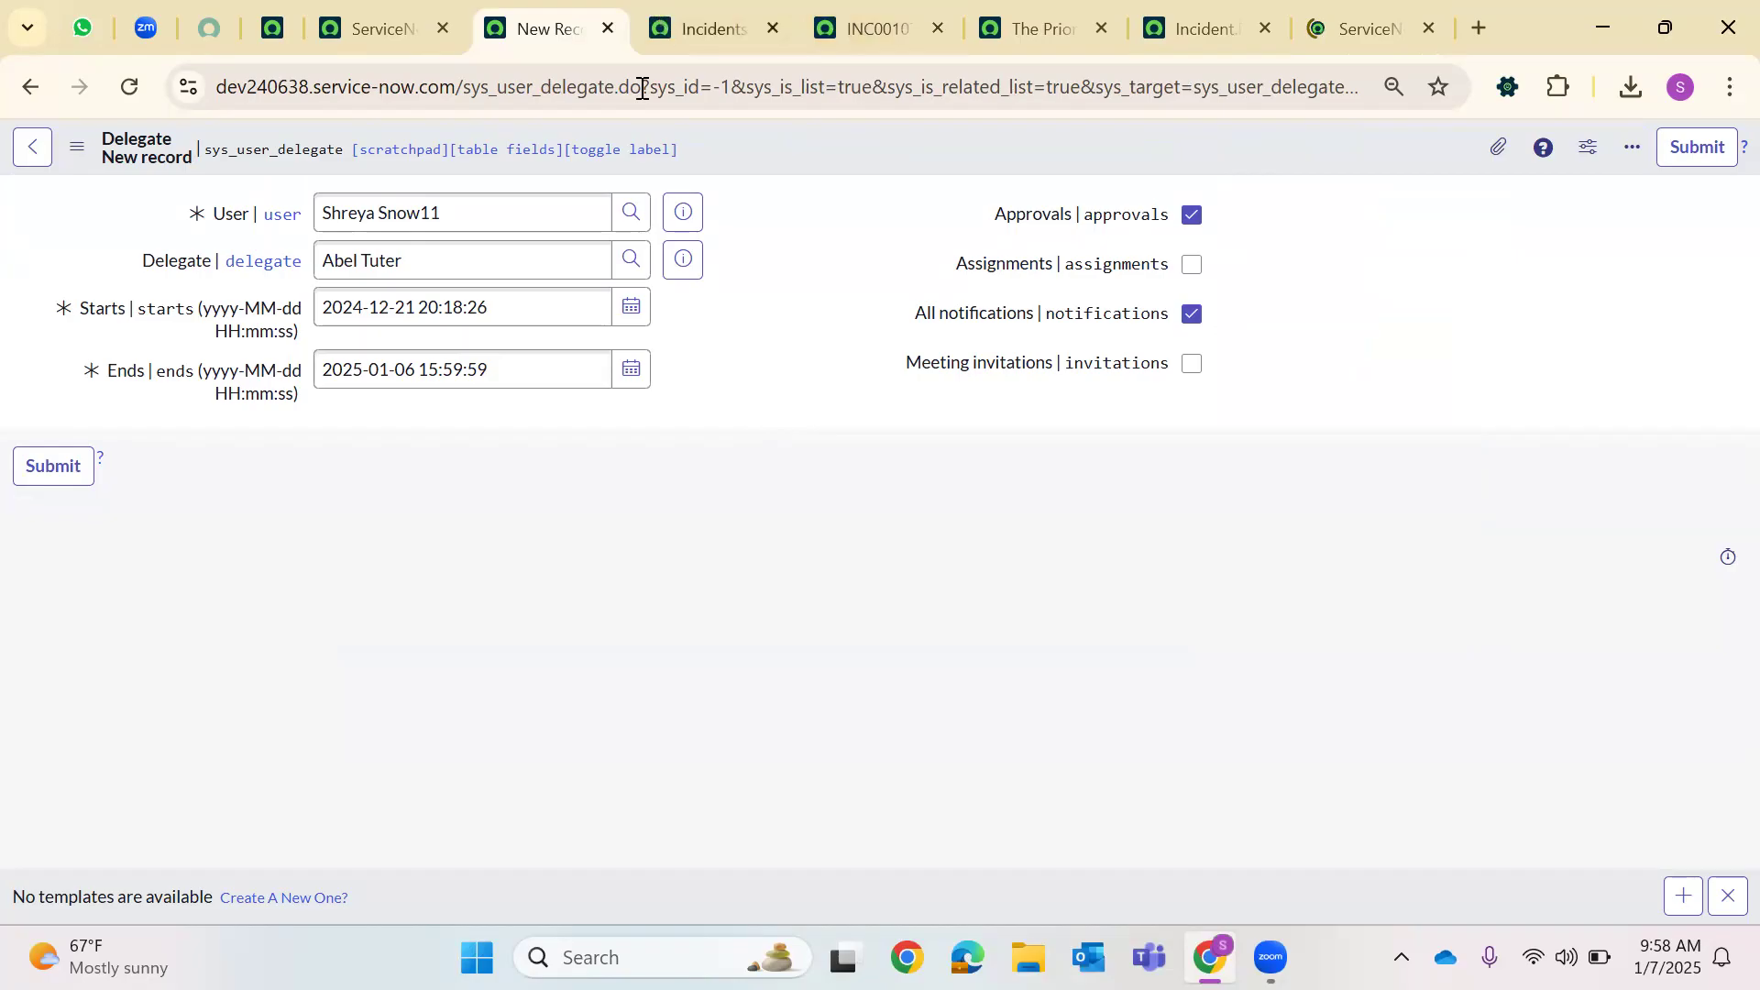
# Open incident INC0010701 from the Incidents list and set its Impact and Urgency both to 2 - Medium
pyautogui.click(701, 29)
pyautogui.click(111, 413)
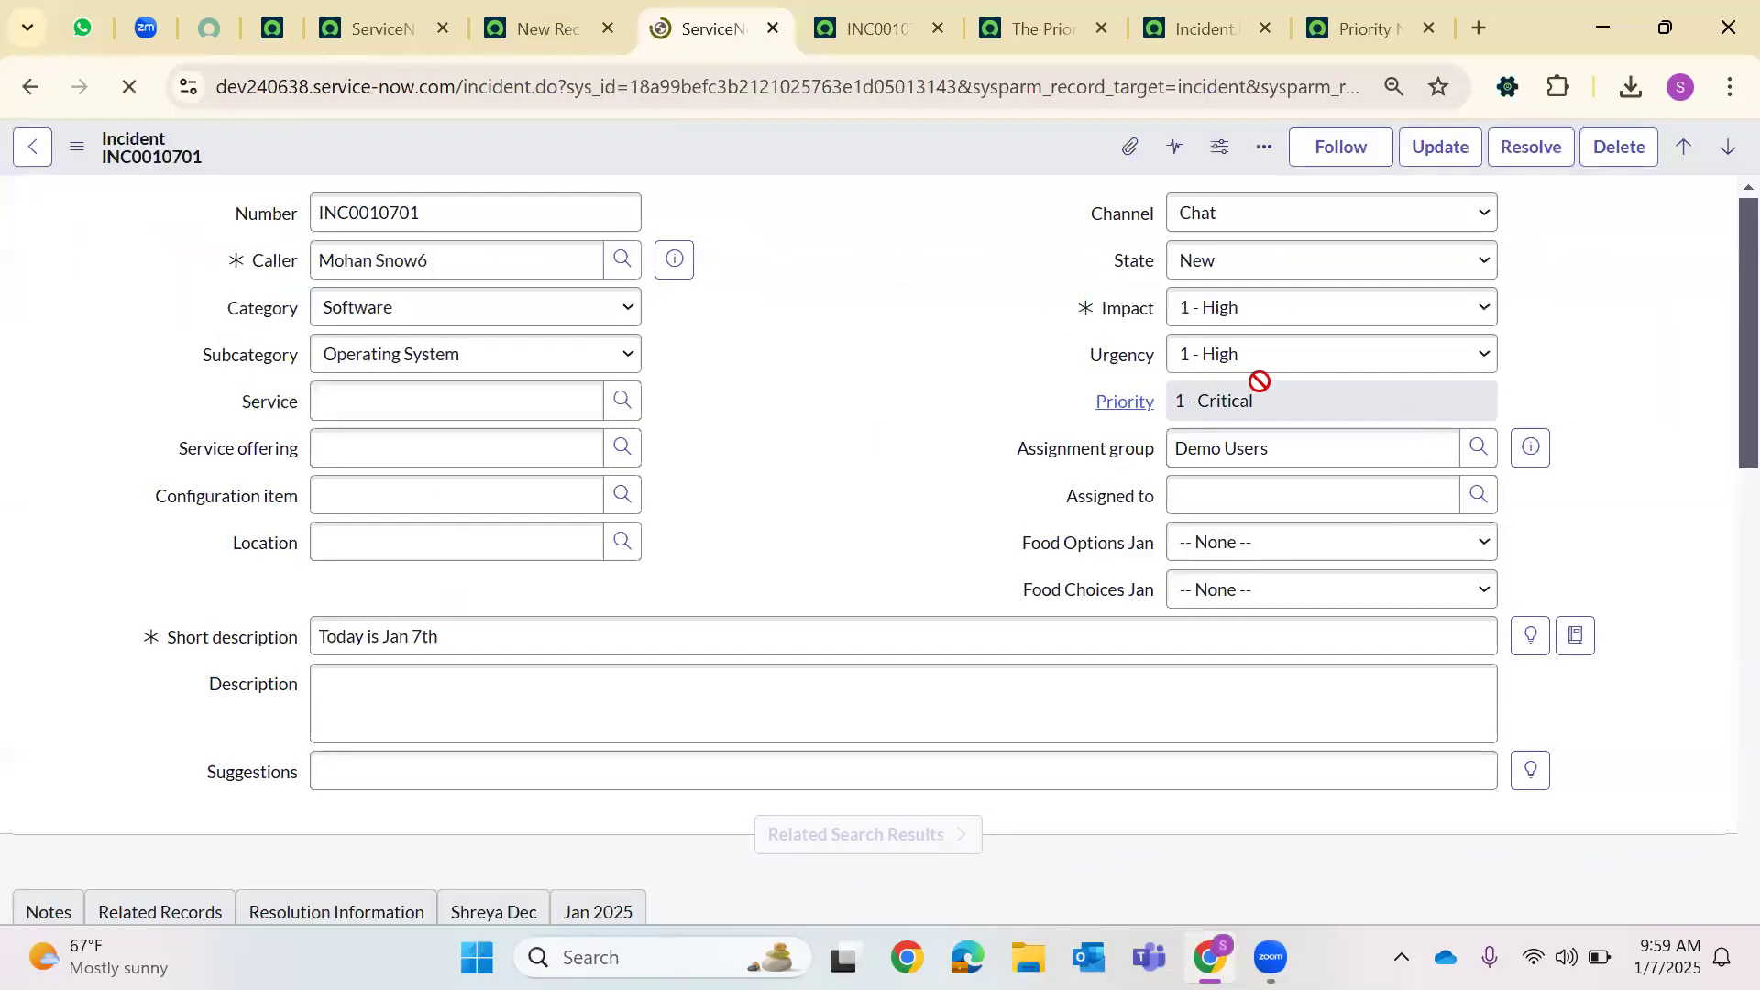
pyautogui.click(1278, 327)
pyautogui.click(1274, 411)
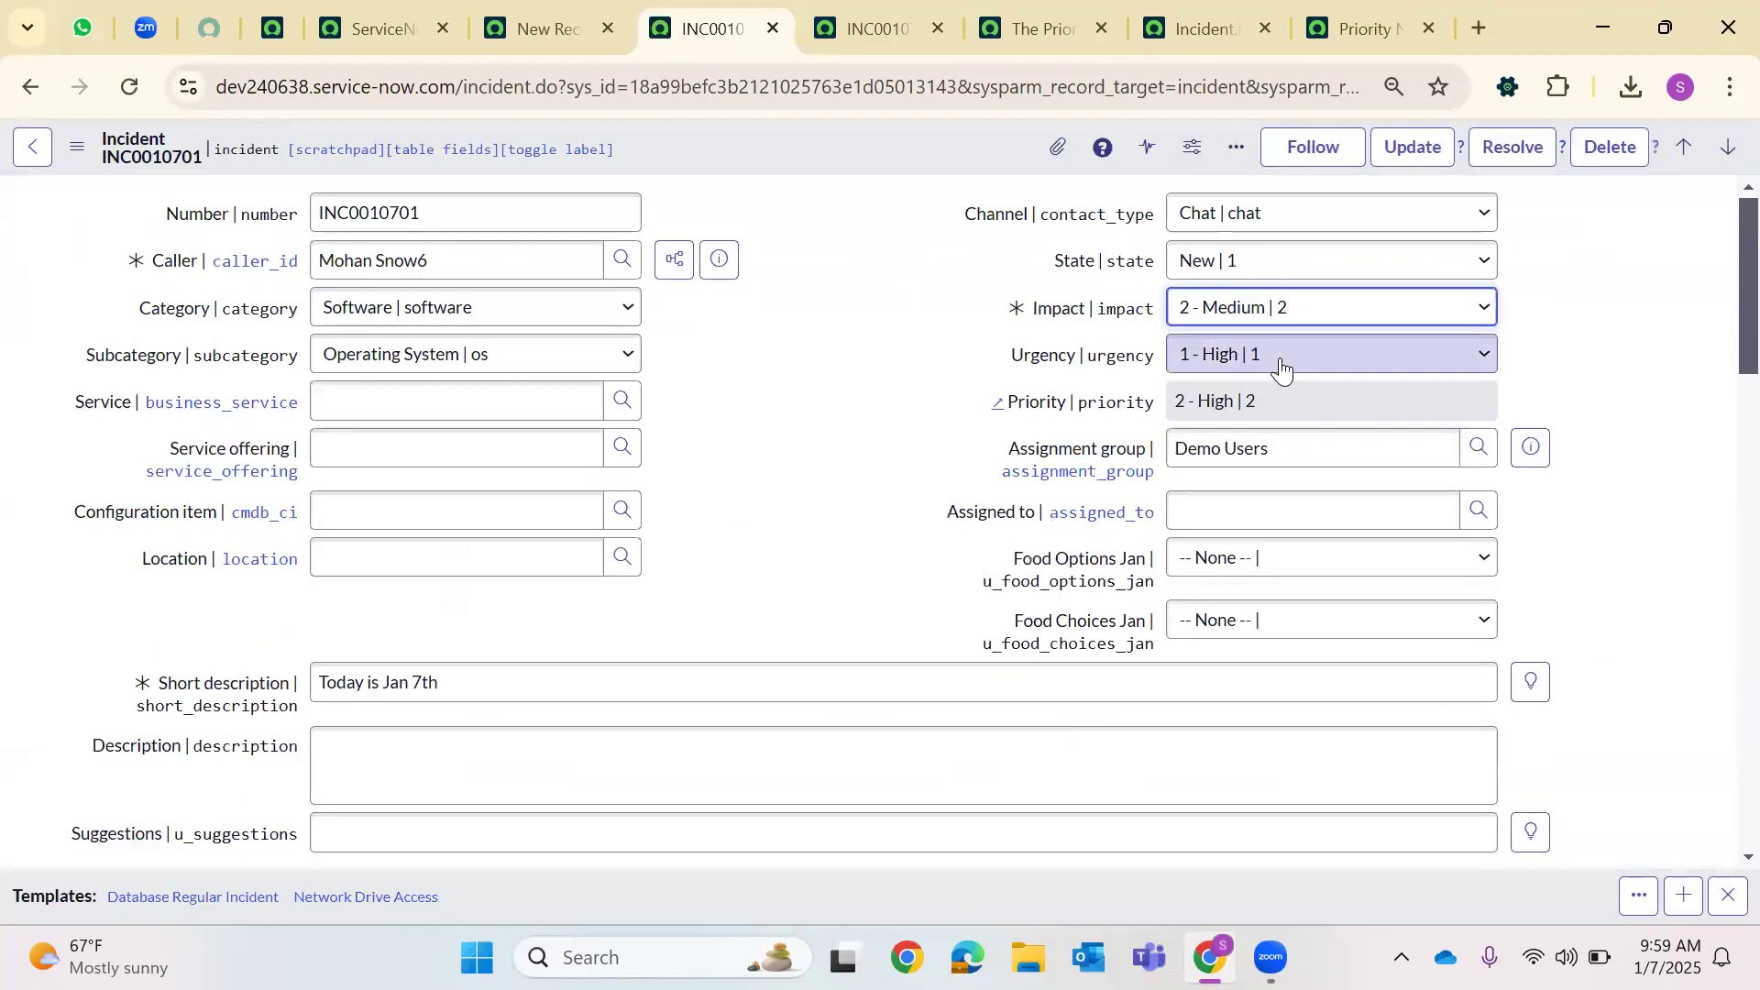
pyautogui.click(1281, 366)
pyautogui.click(1292, 414)
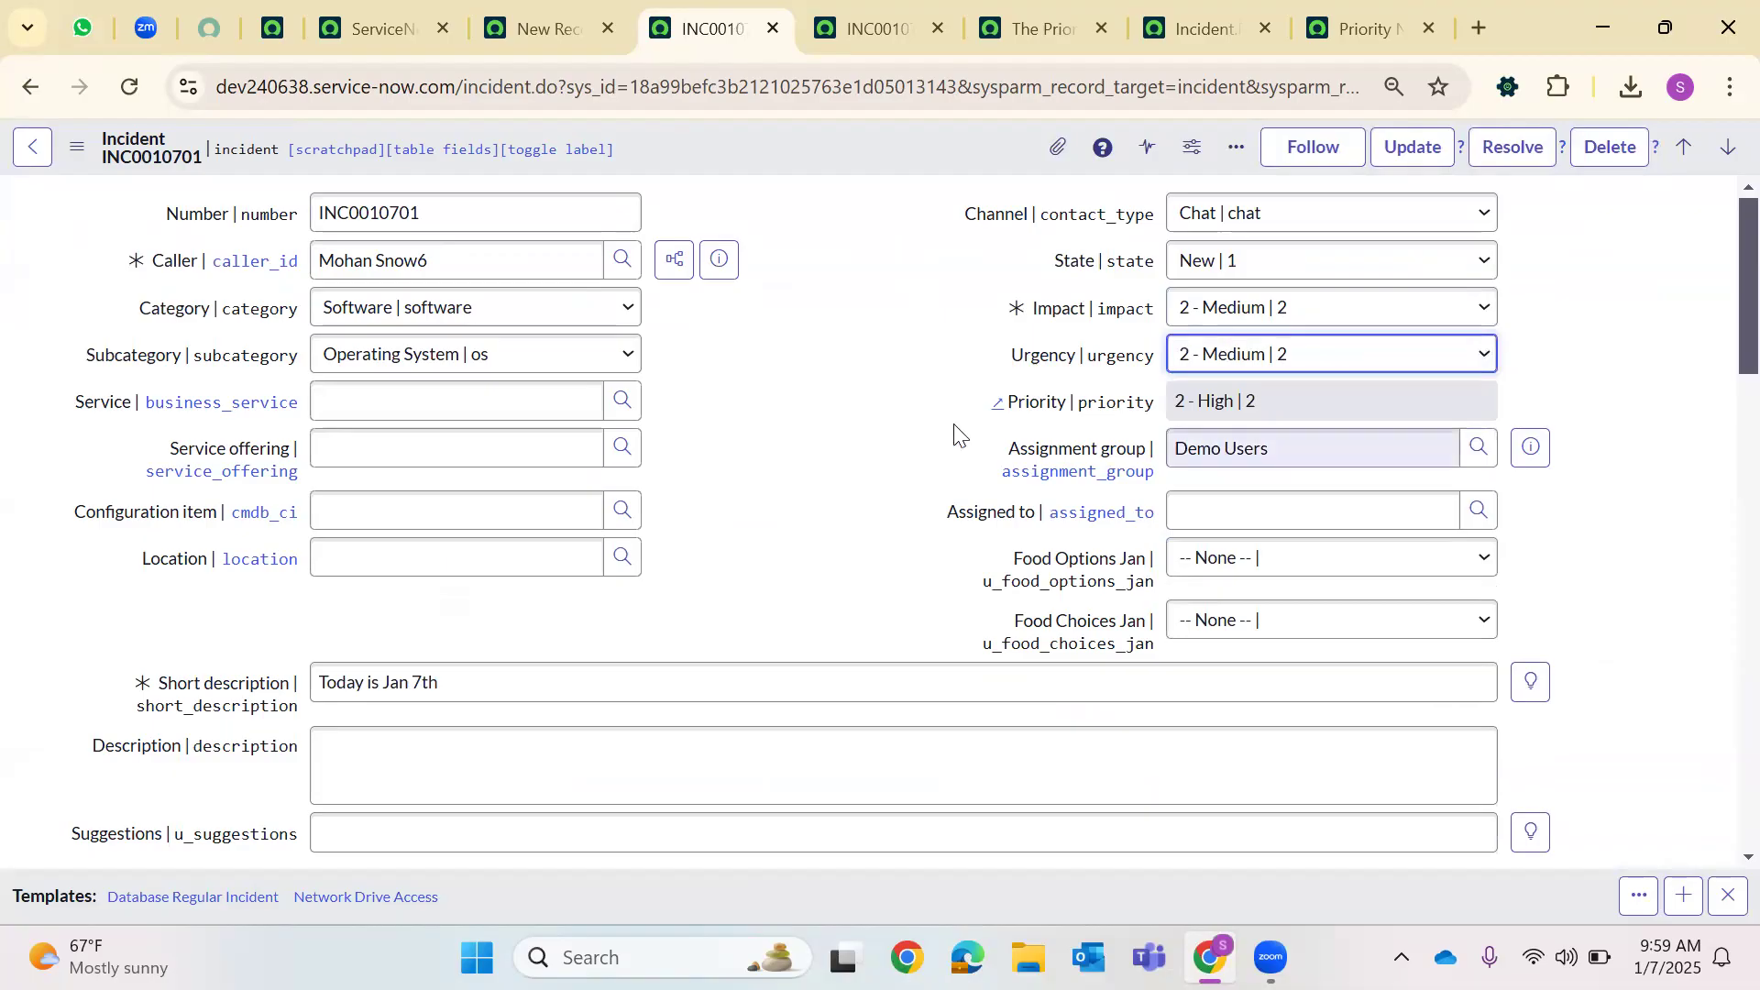
# Enter "test" as the incident's work note and save the incident
pyautogui.scroll(-3, 750, 455)
pyautogui.click(457, 699)
pyautogui.write('test')
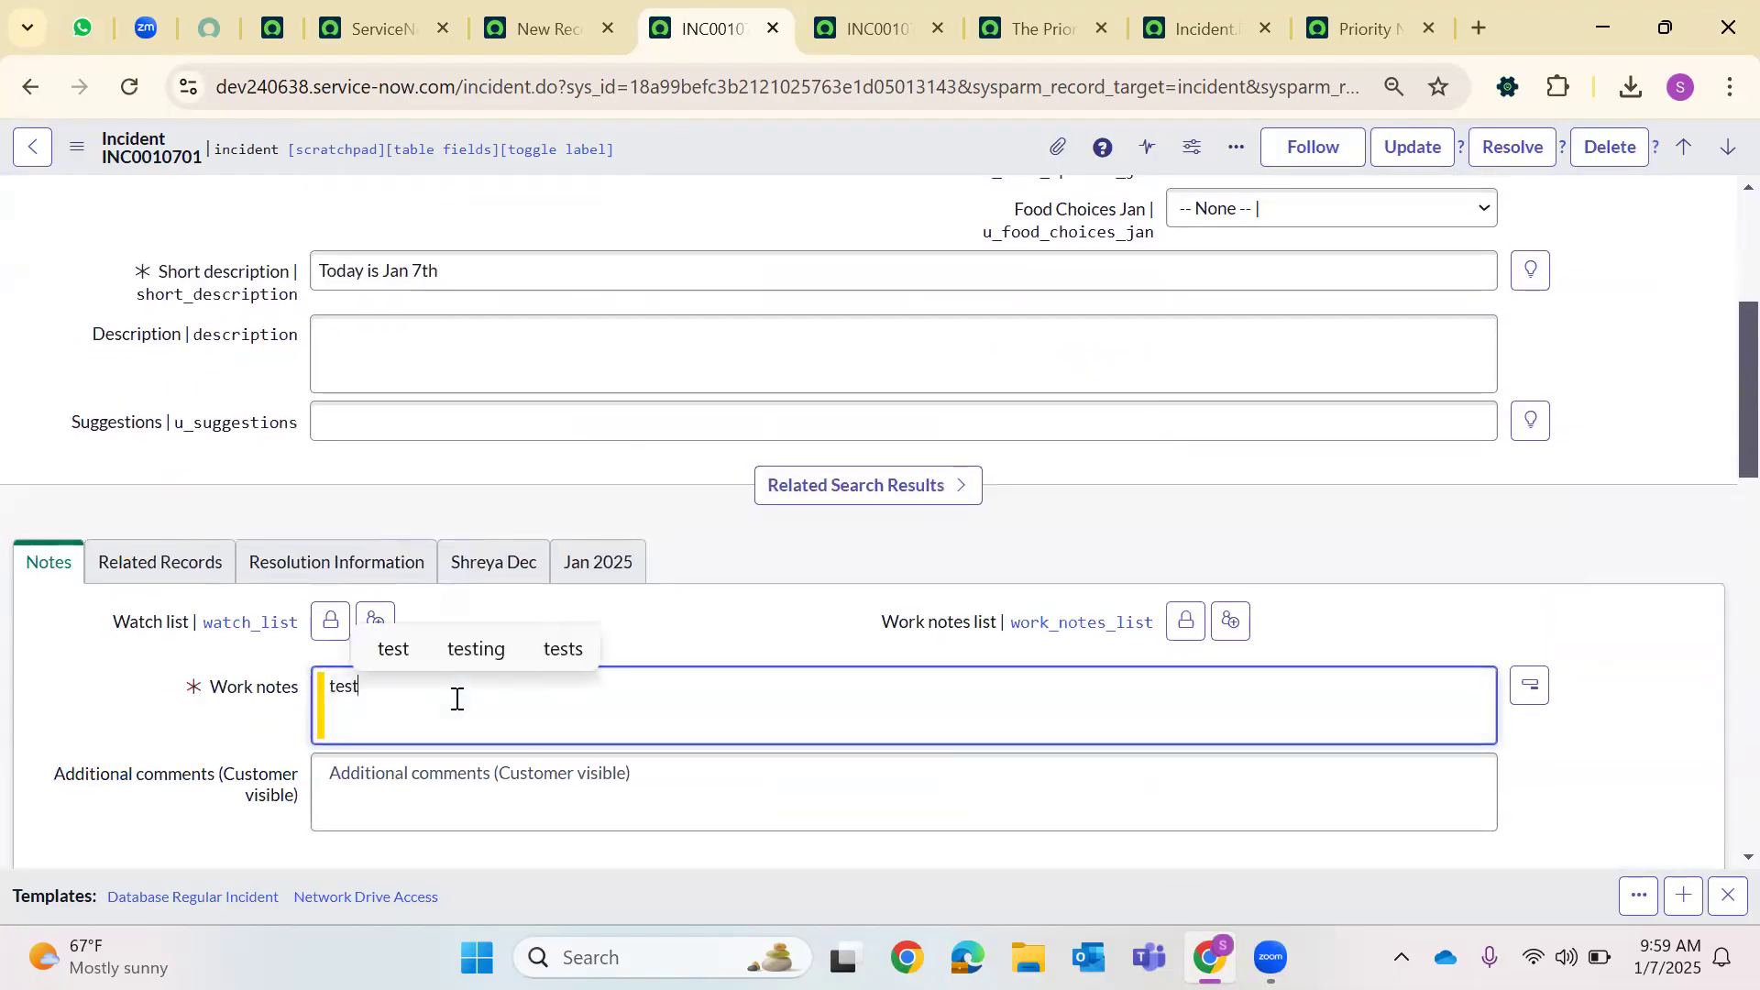
pyautogui.scroll(5, 574, 415)
pyautogui.rightClick(792, 163)
pyautogui.click(806, 177)
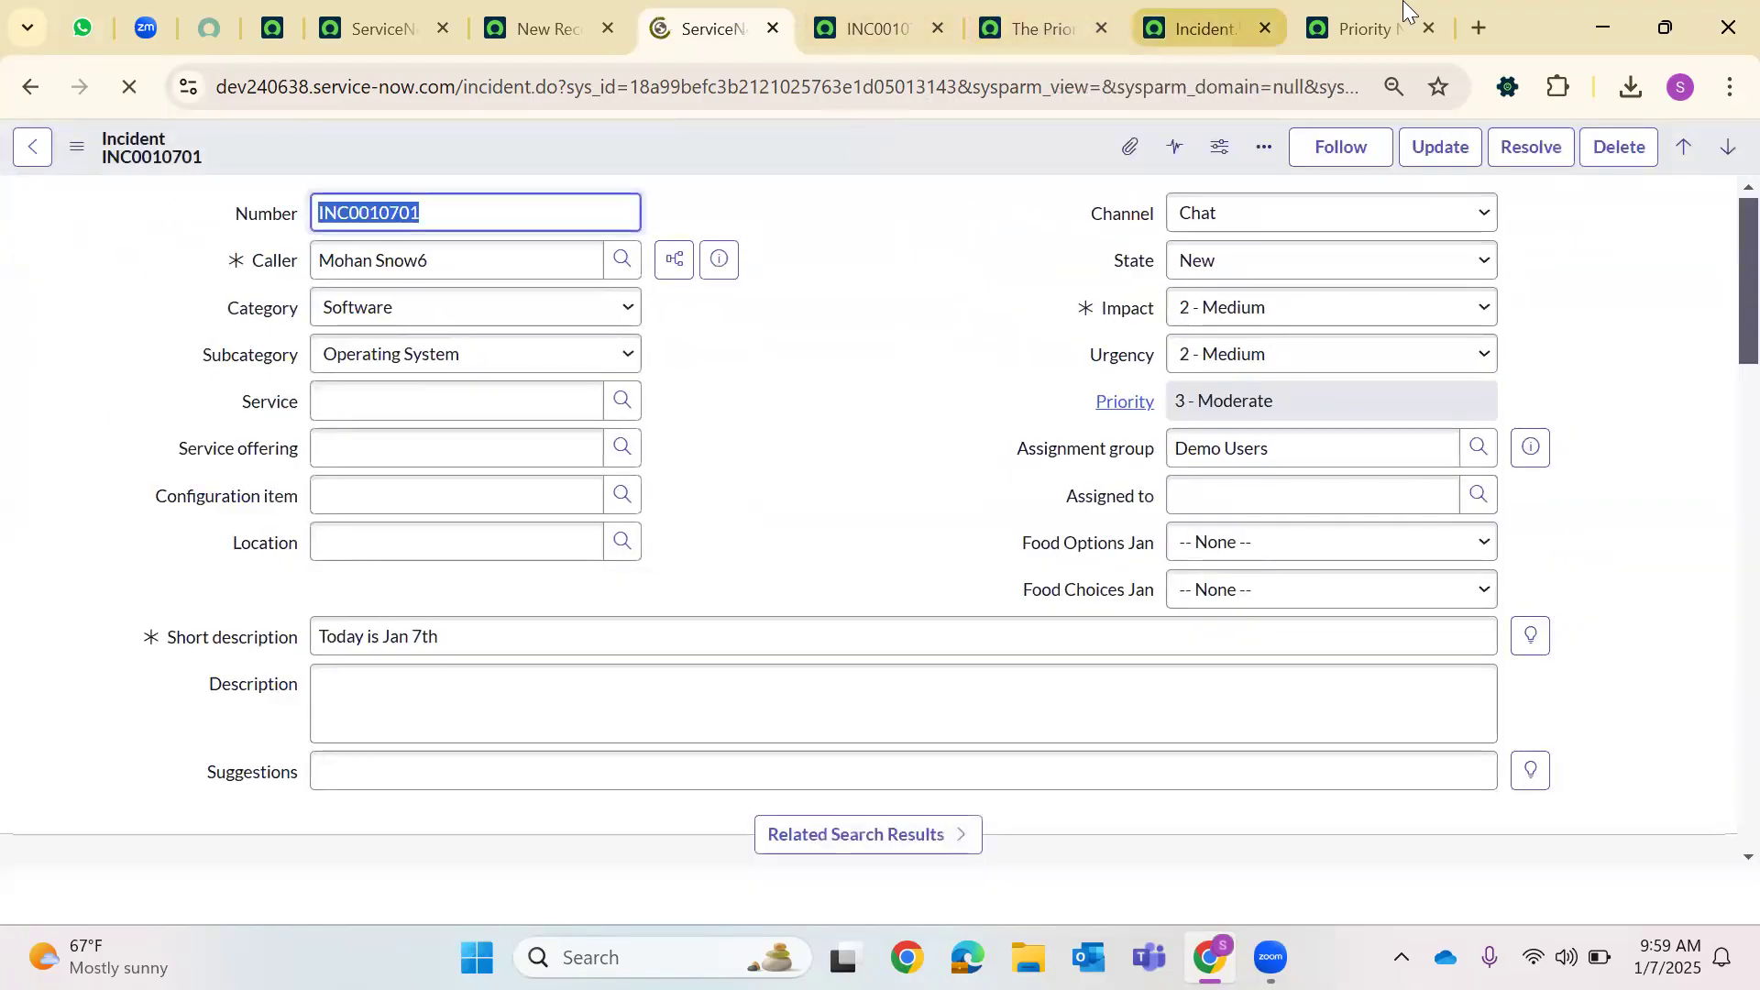
# Reload the Priority Notify notification, then return to the saved incident and close every browser tab after it
pyautogui.click(1366, 28)
pyautogui.click(130, 88)
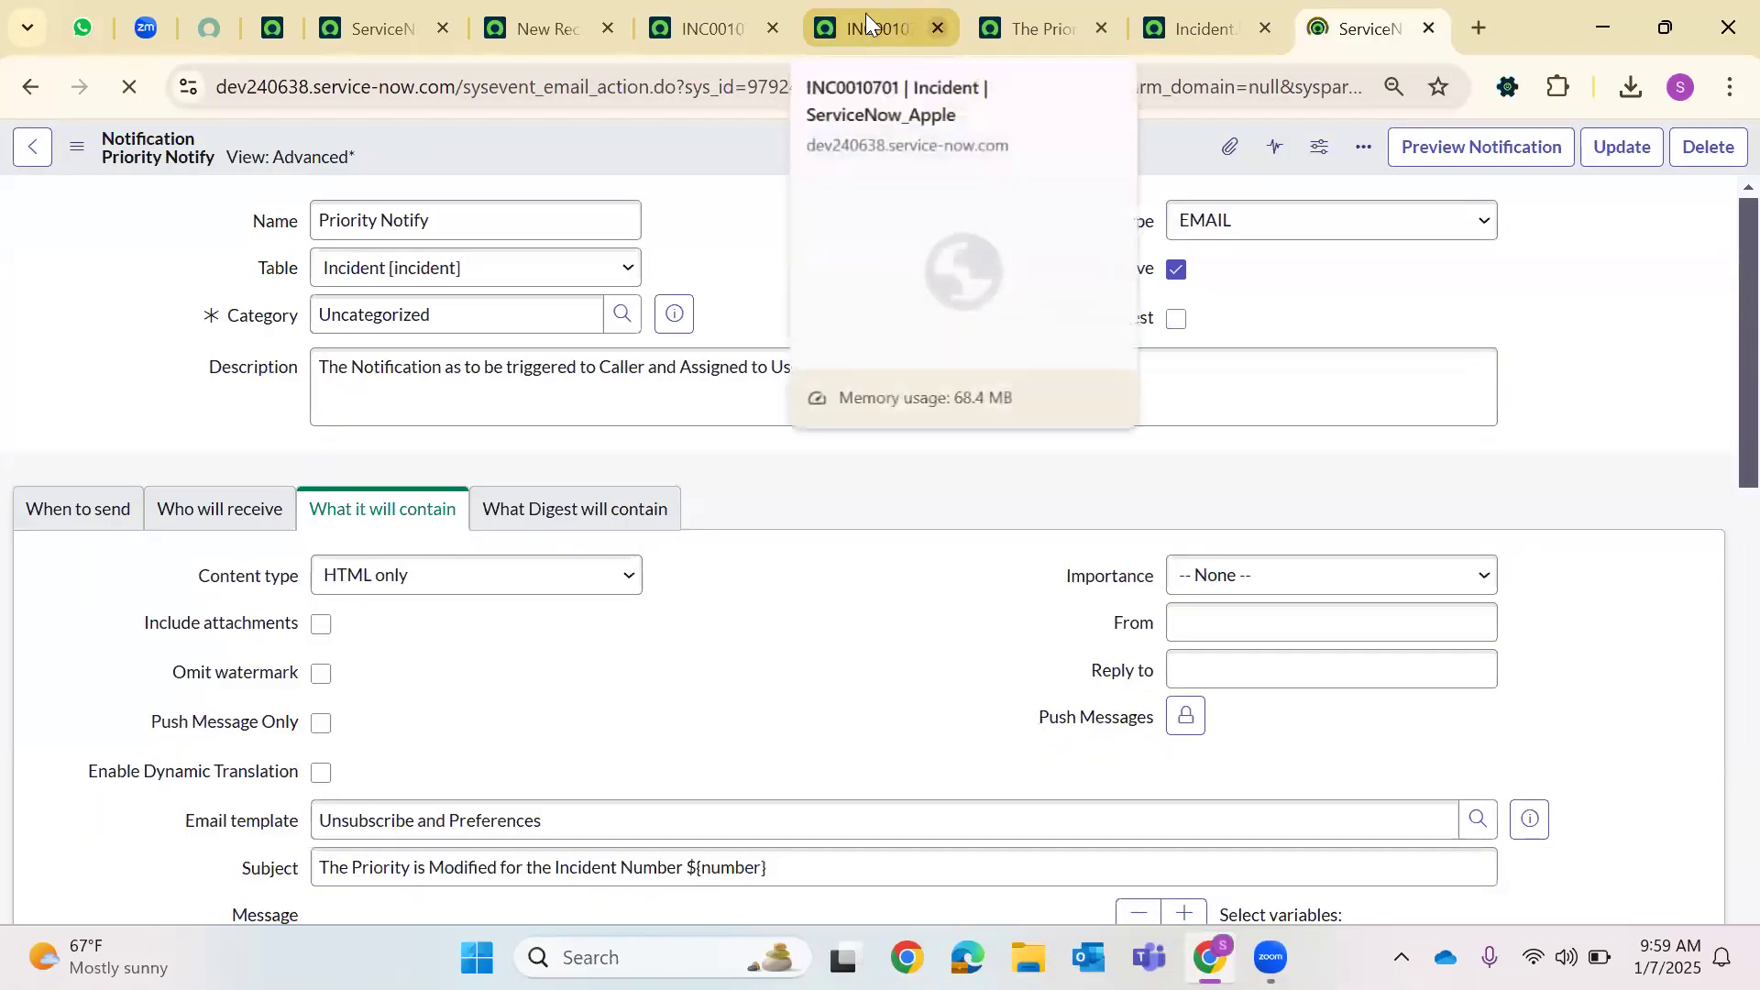
pyautogui.click(757, 26)
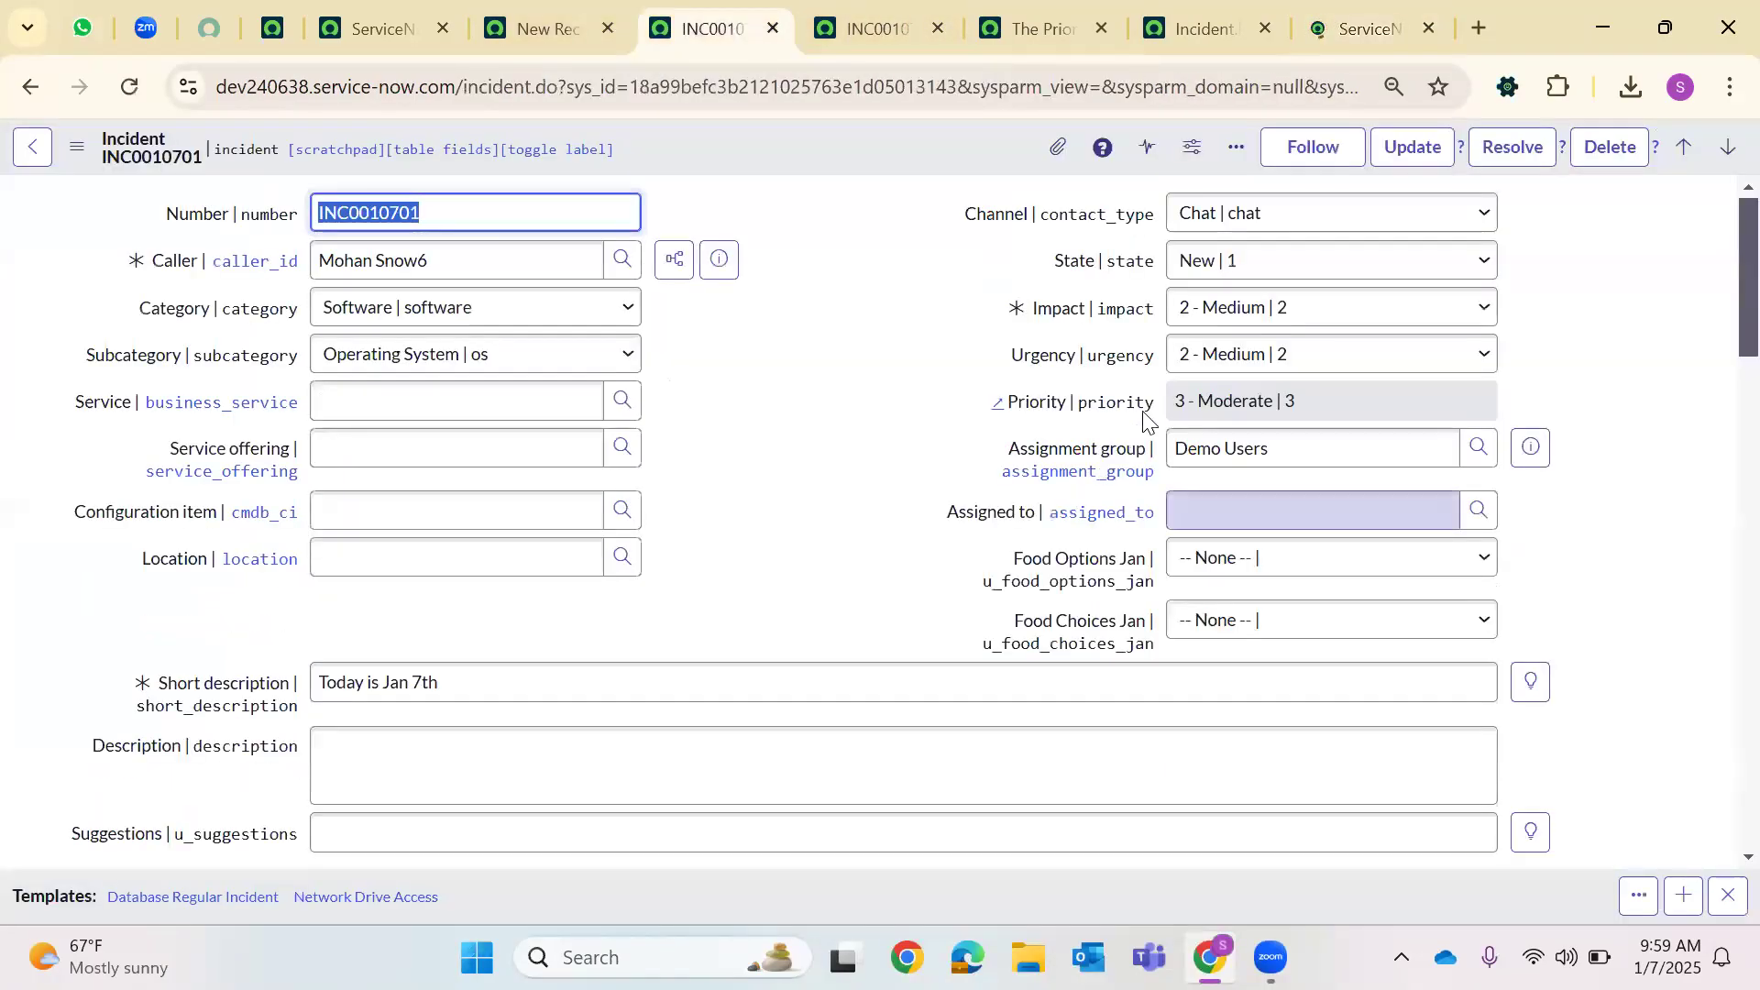
pyautogui.rightClick(739, 27)
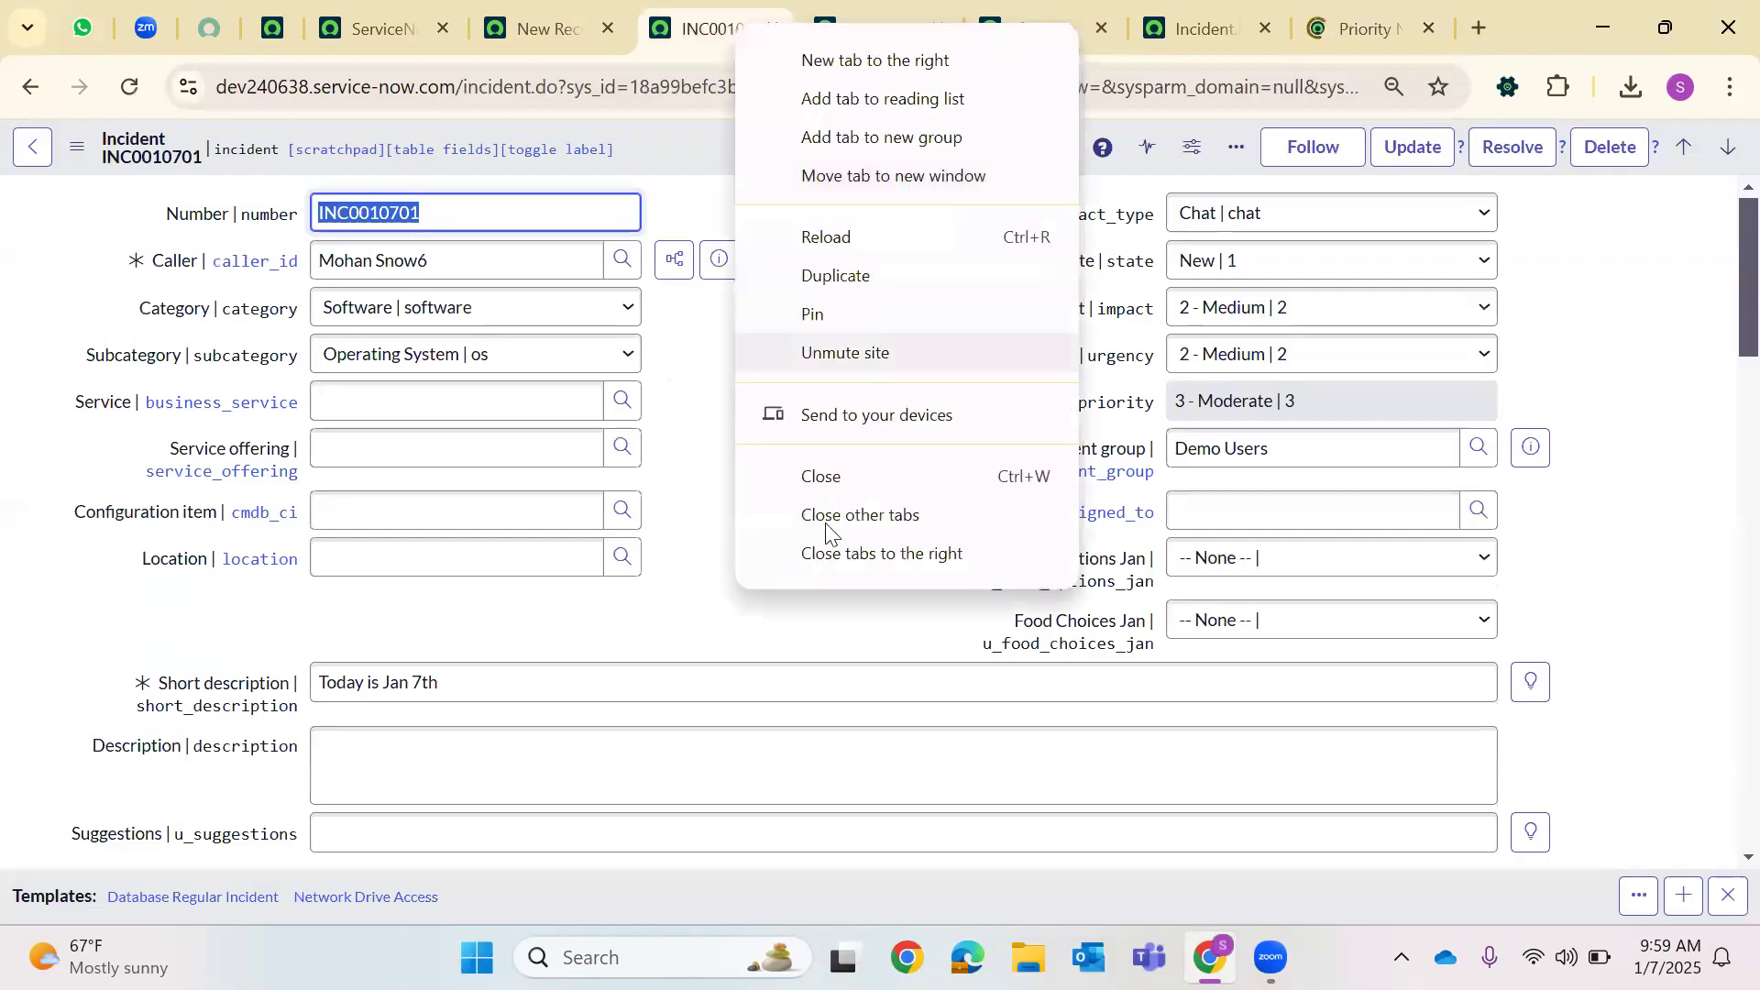
pyautogui.click(816, 552)
# Close the new Delegate record's tab and discard its unsaved changes
pyautogui.click(721, 26)
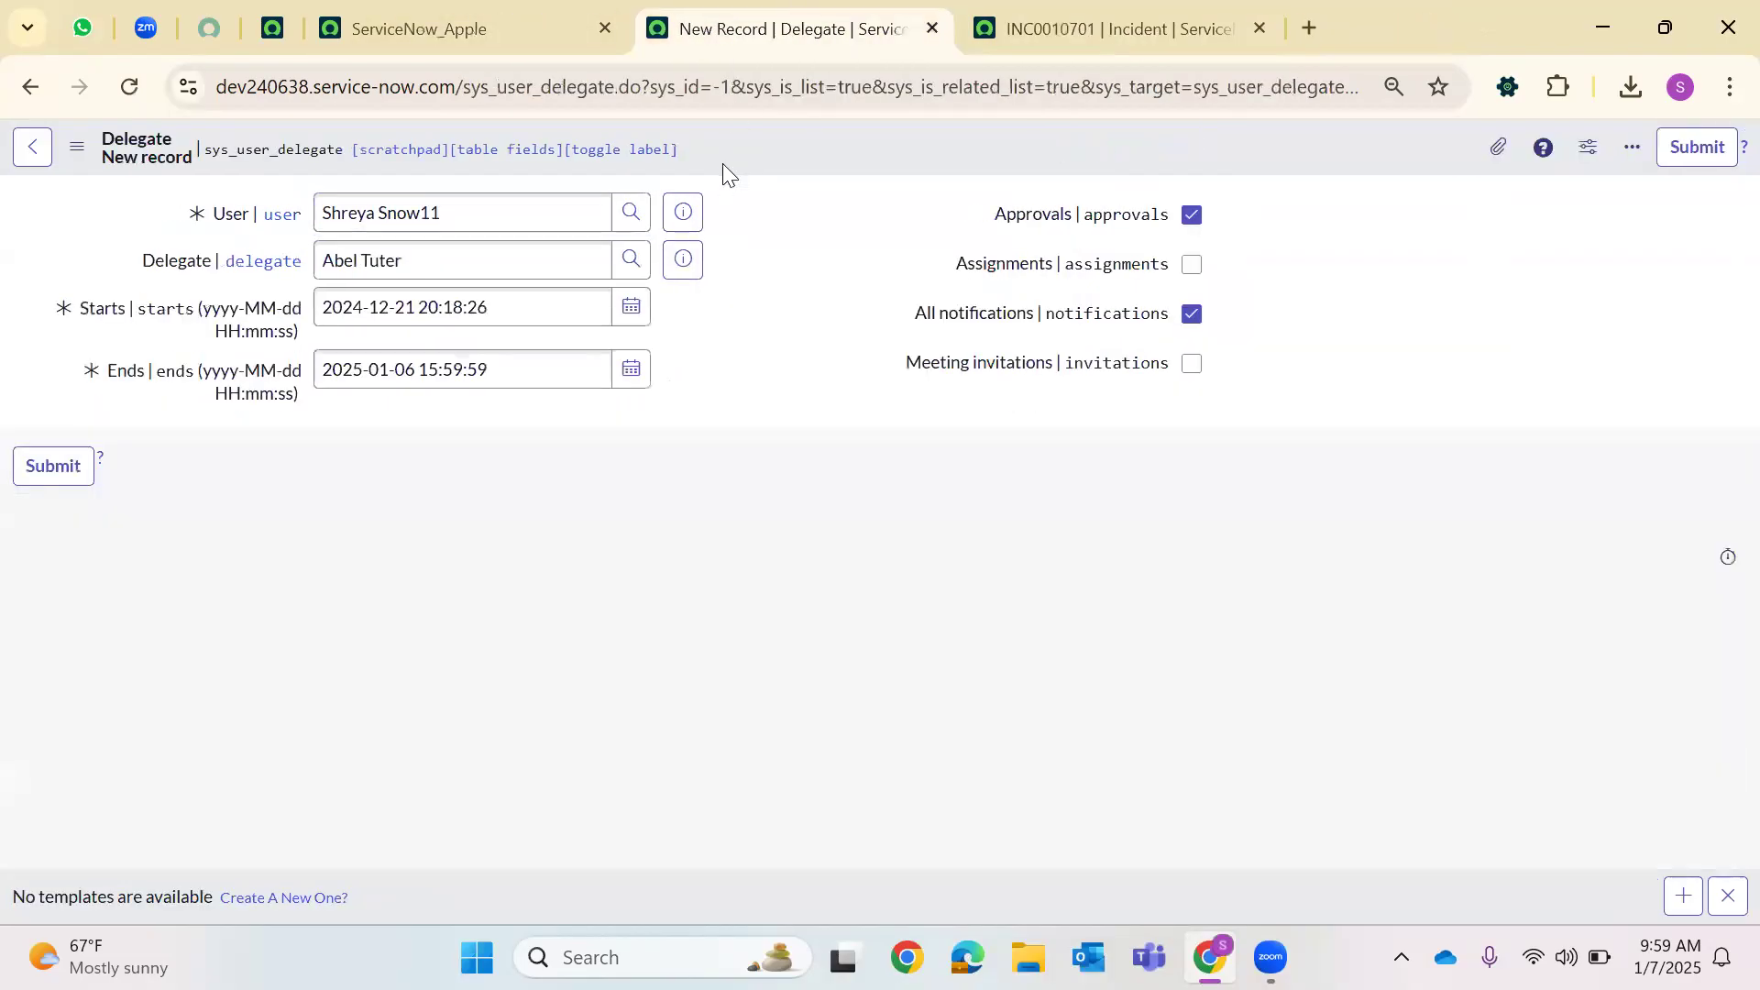
pyautogui.click(933, 29)
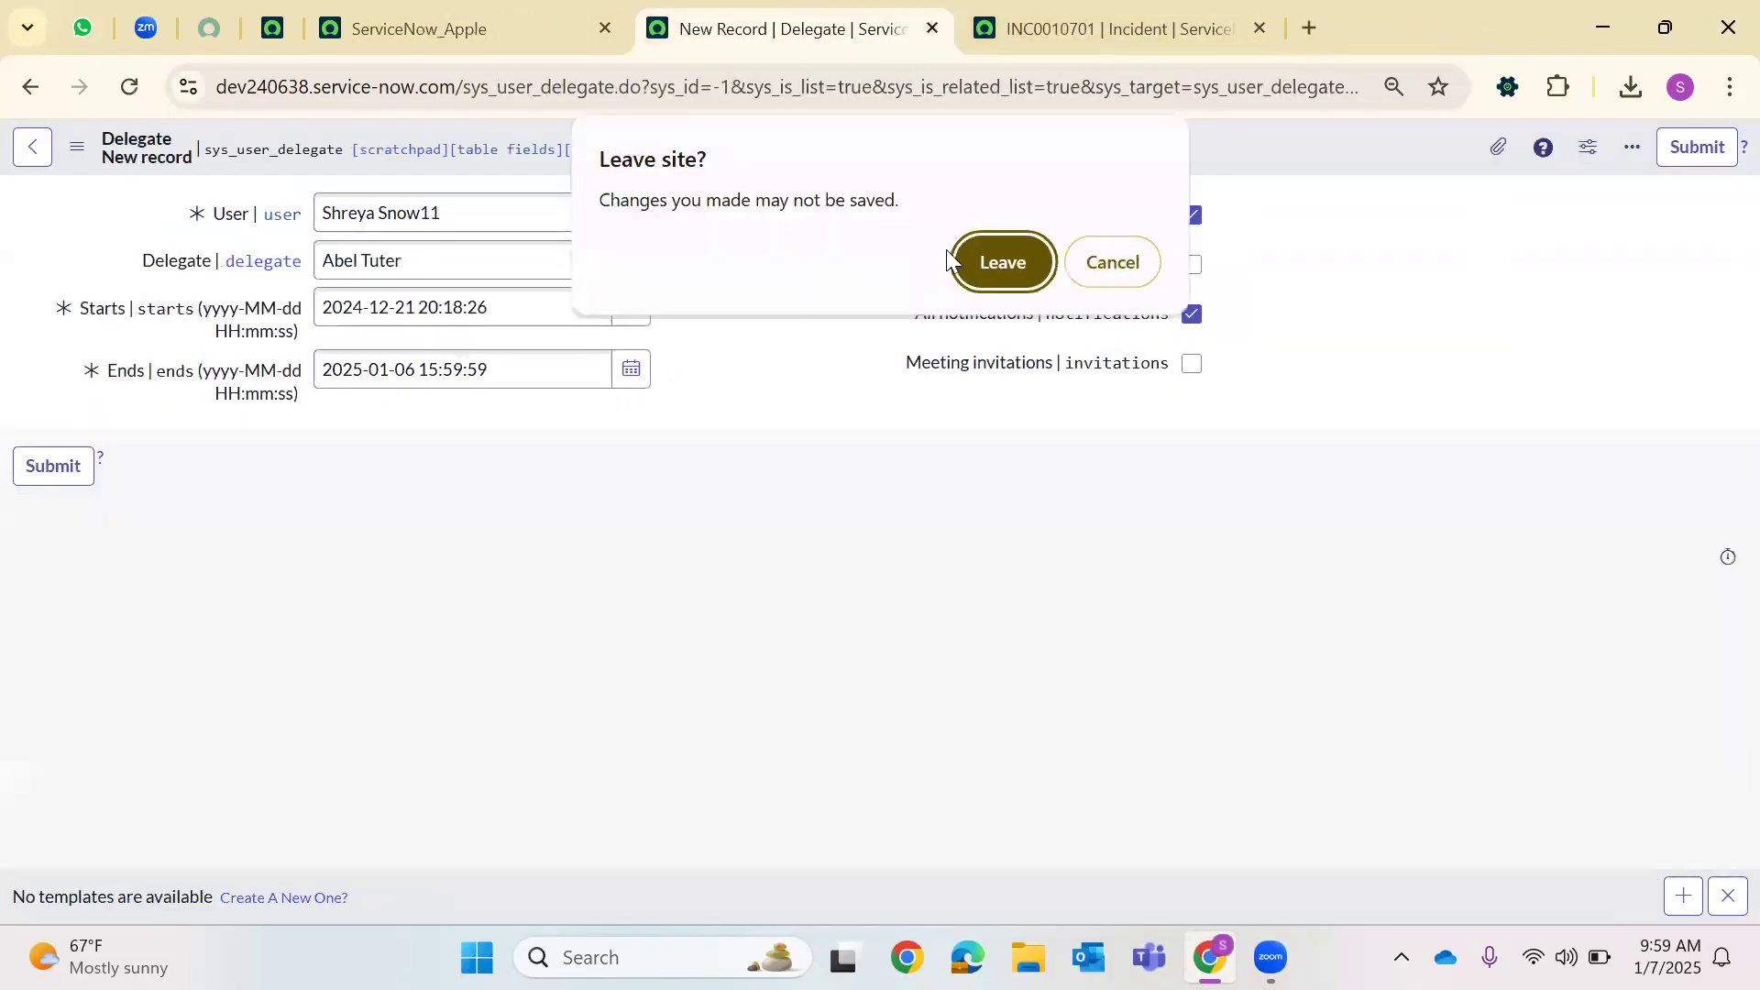
pyautogui.click(1039, 268)
# Find the Emails system log in the navigator, open it in a new browser tab and move that tab after the incident's tab
pyautogui.click(373, 13)
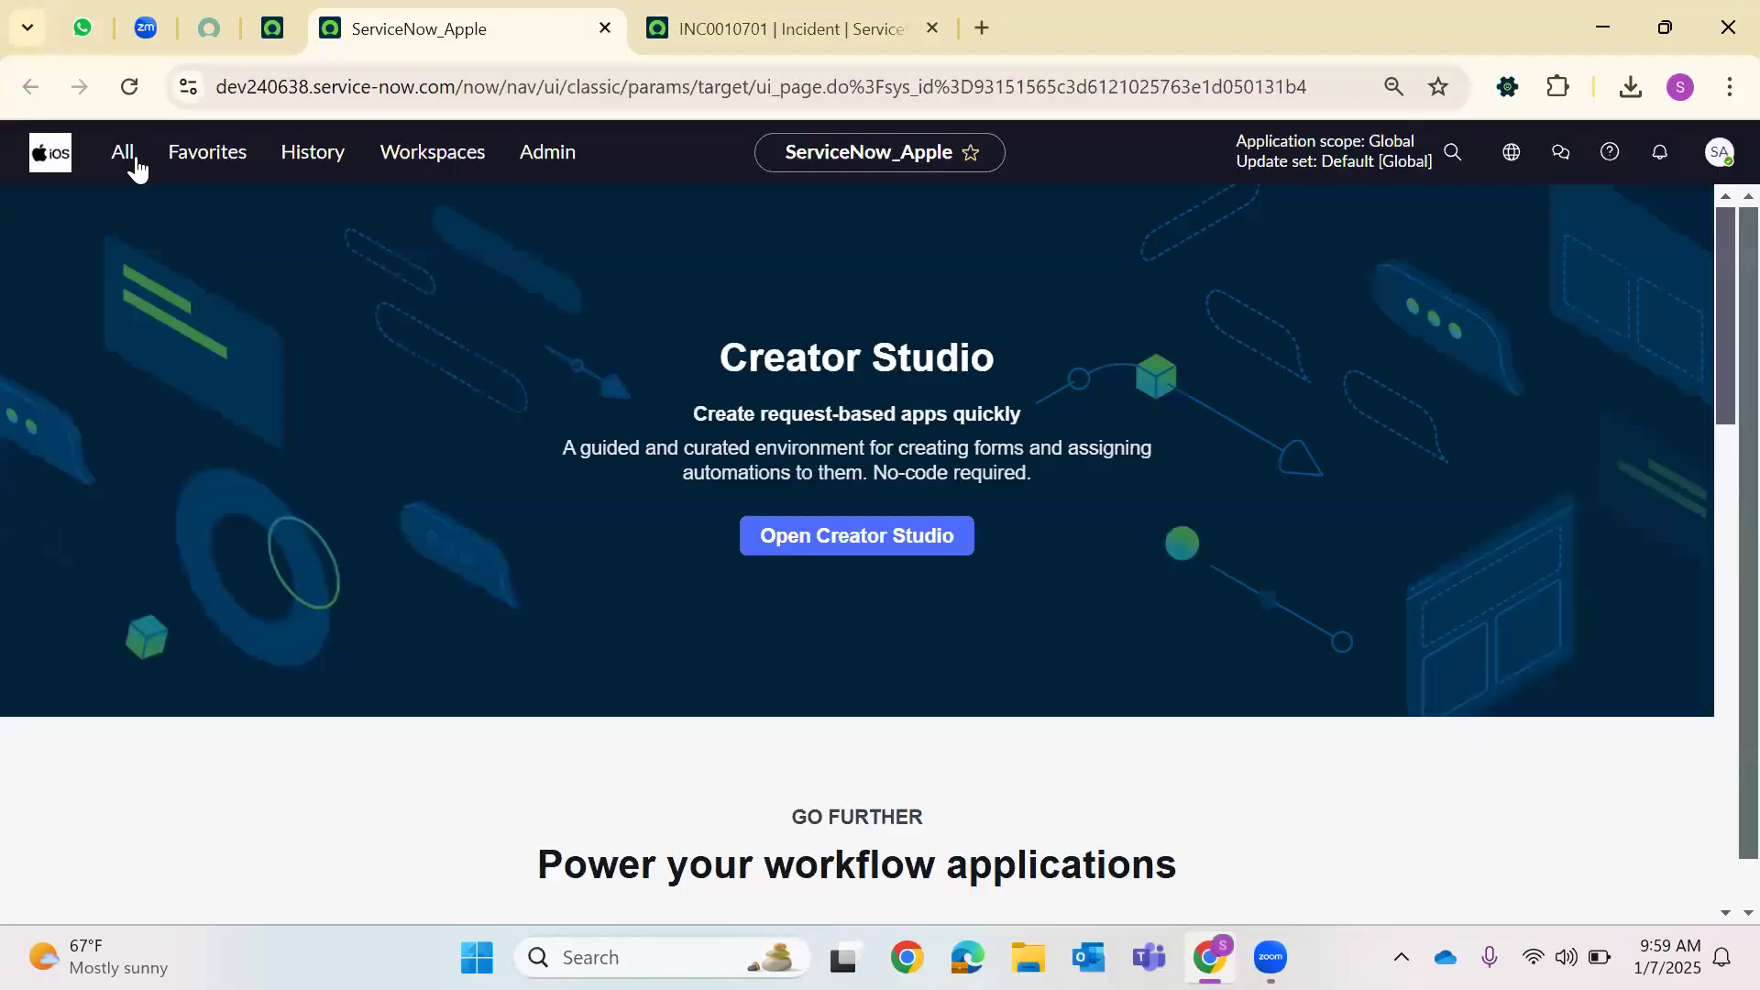
pyautogui.click(136, 180)
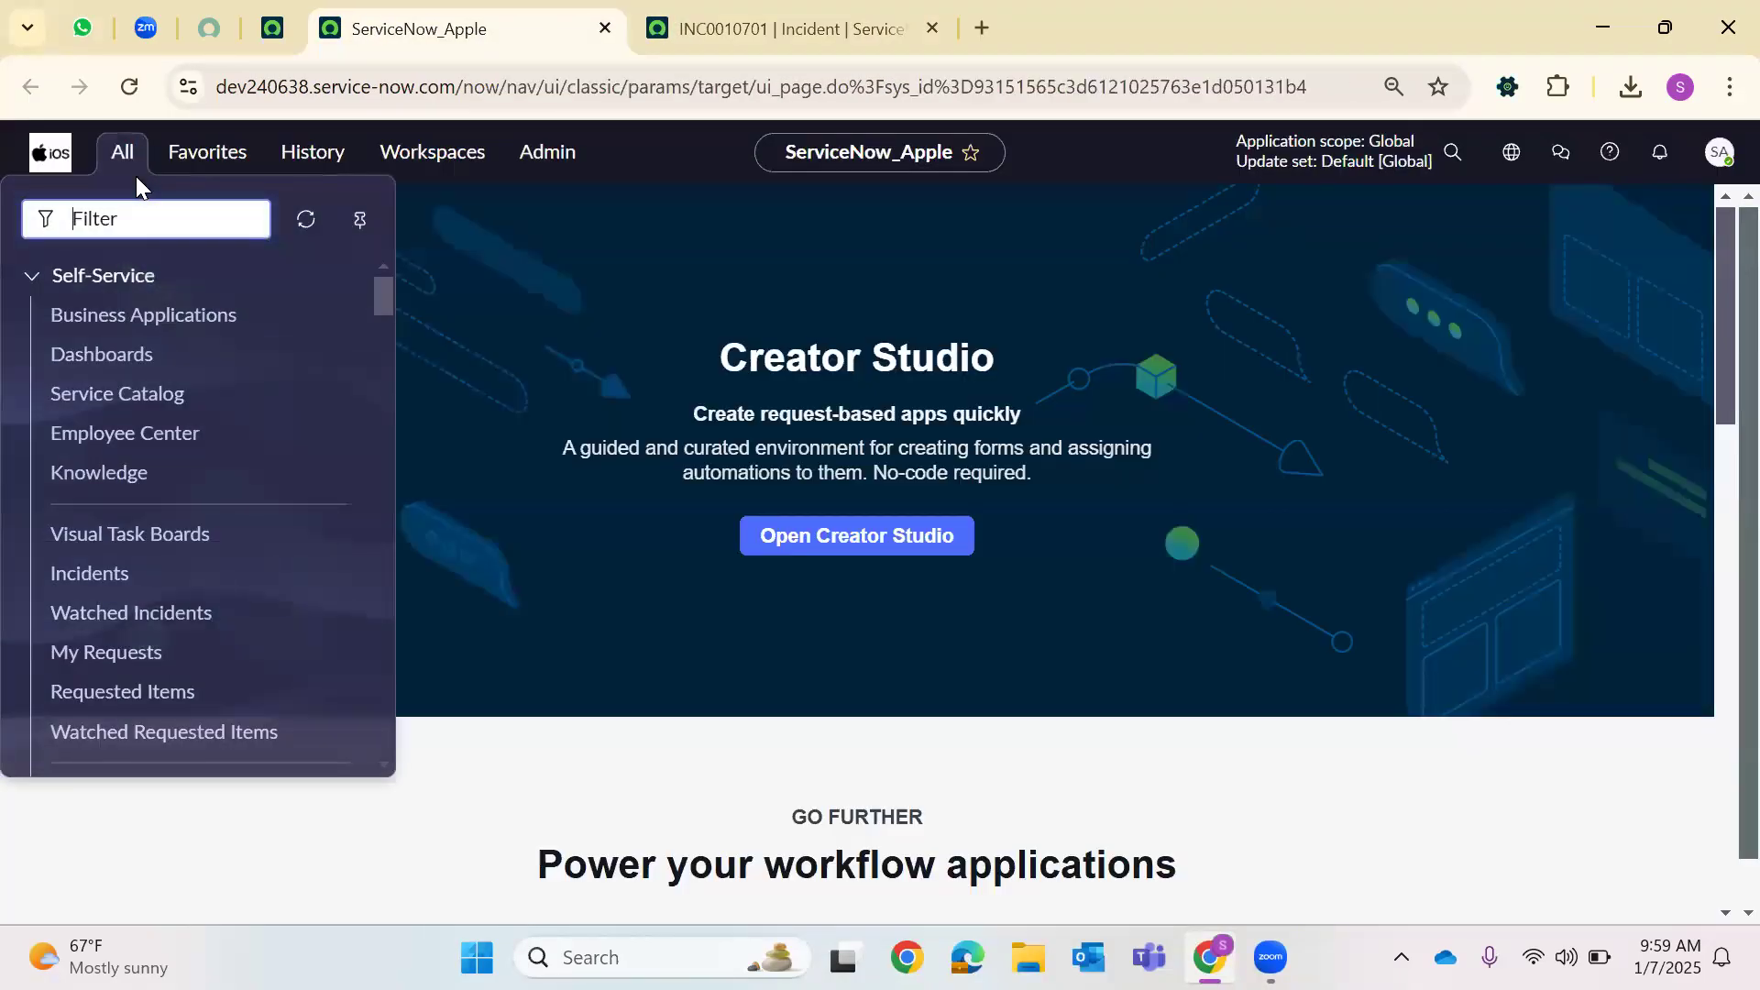
pyautogui.write('emails')
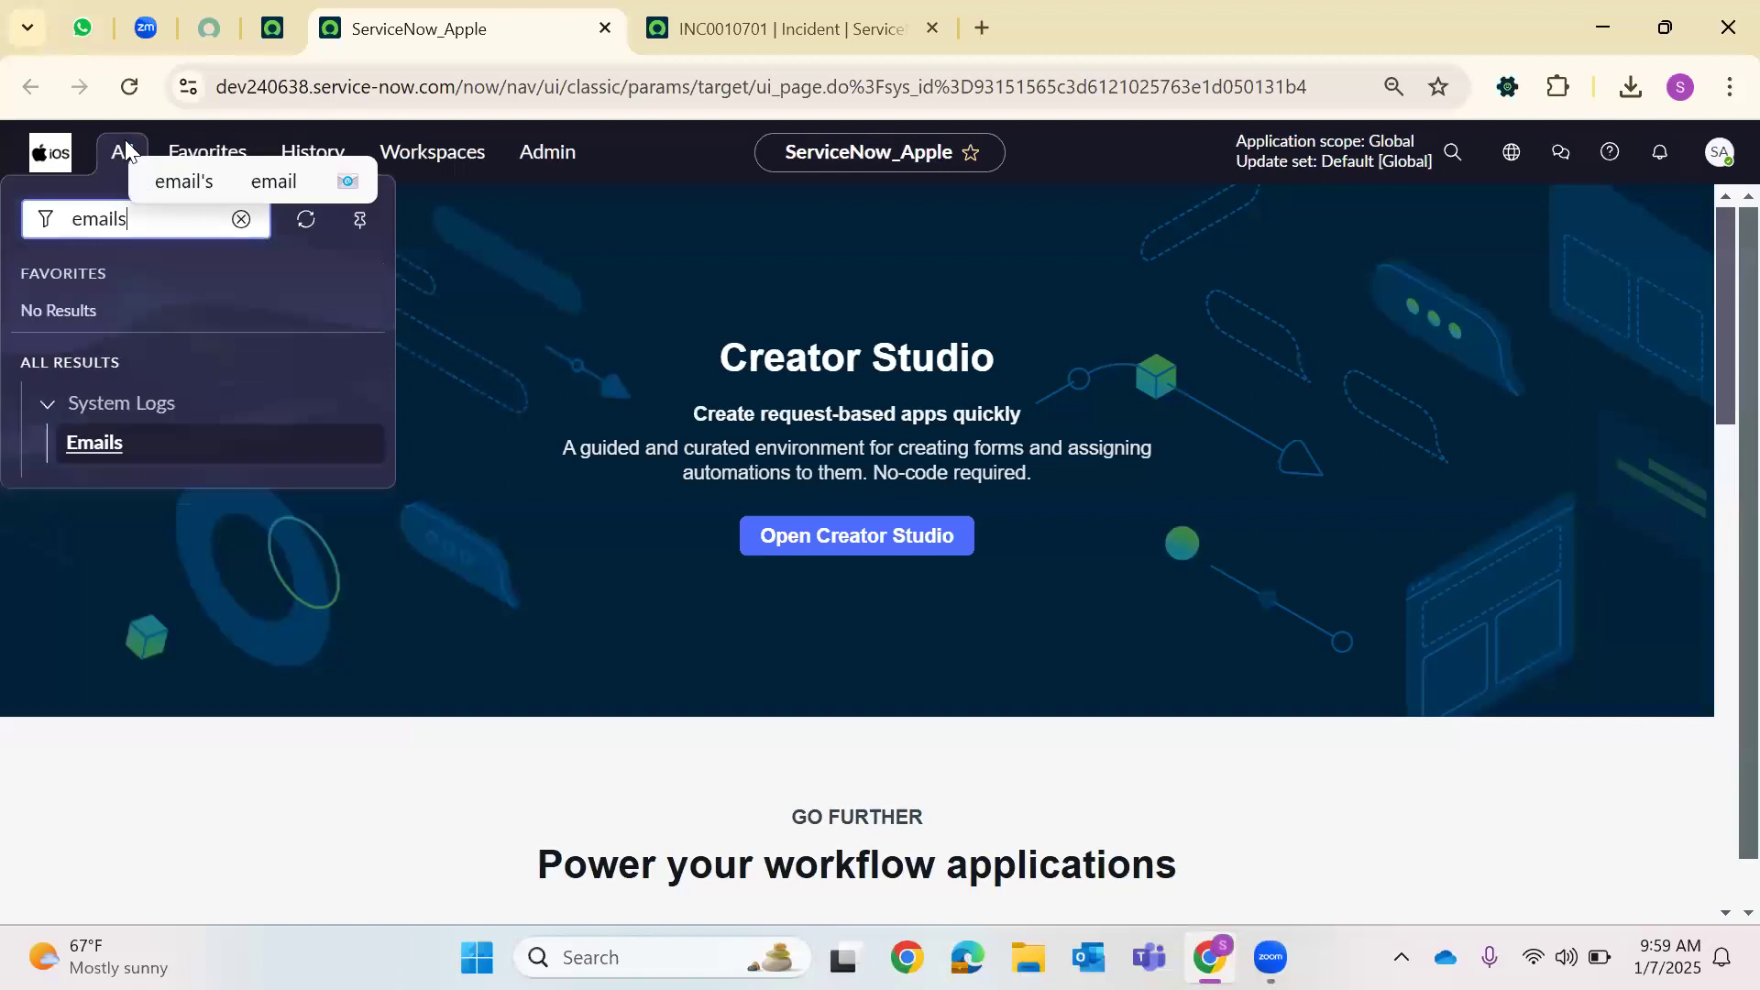
pyautogui.rightClick(119, 442)
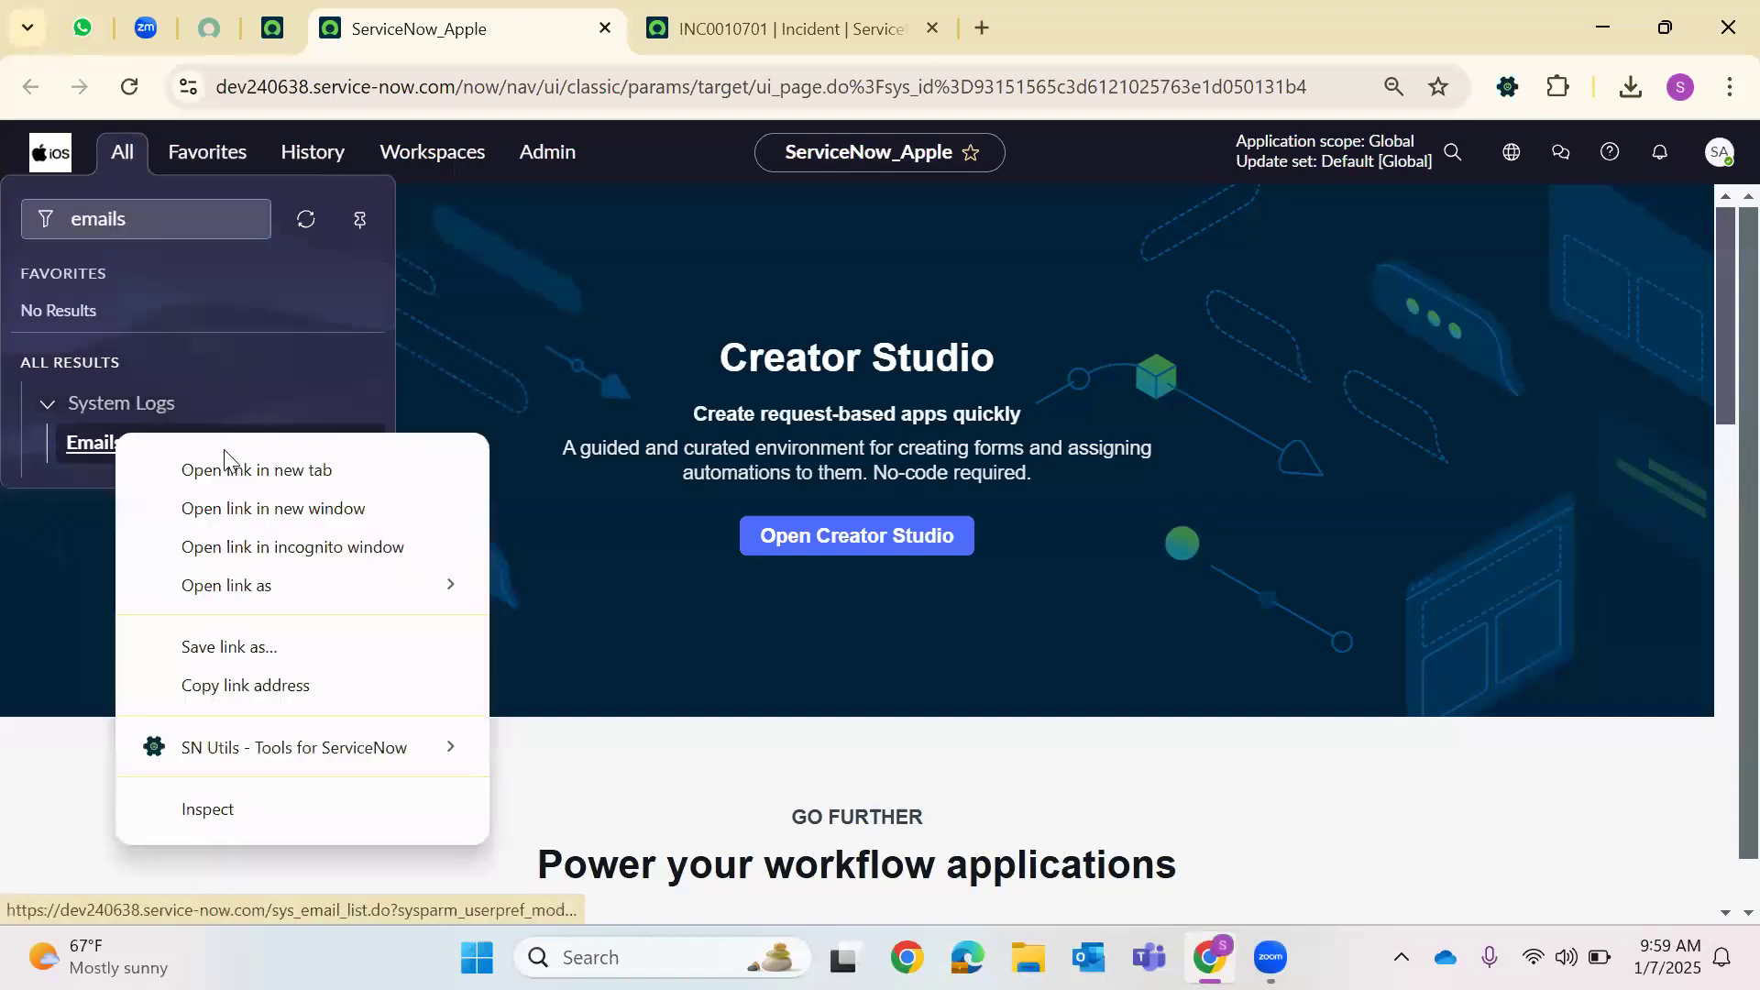
pyautogui.click(213, 474)
pyautogui.click(820, 22)
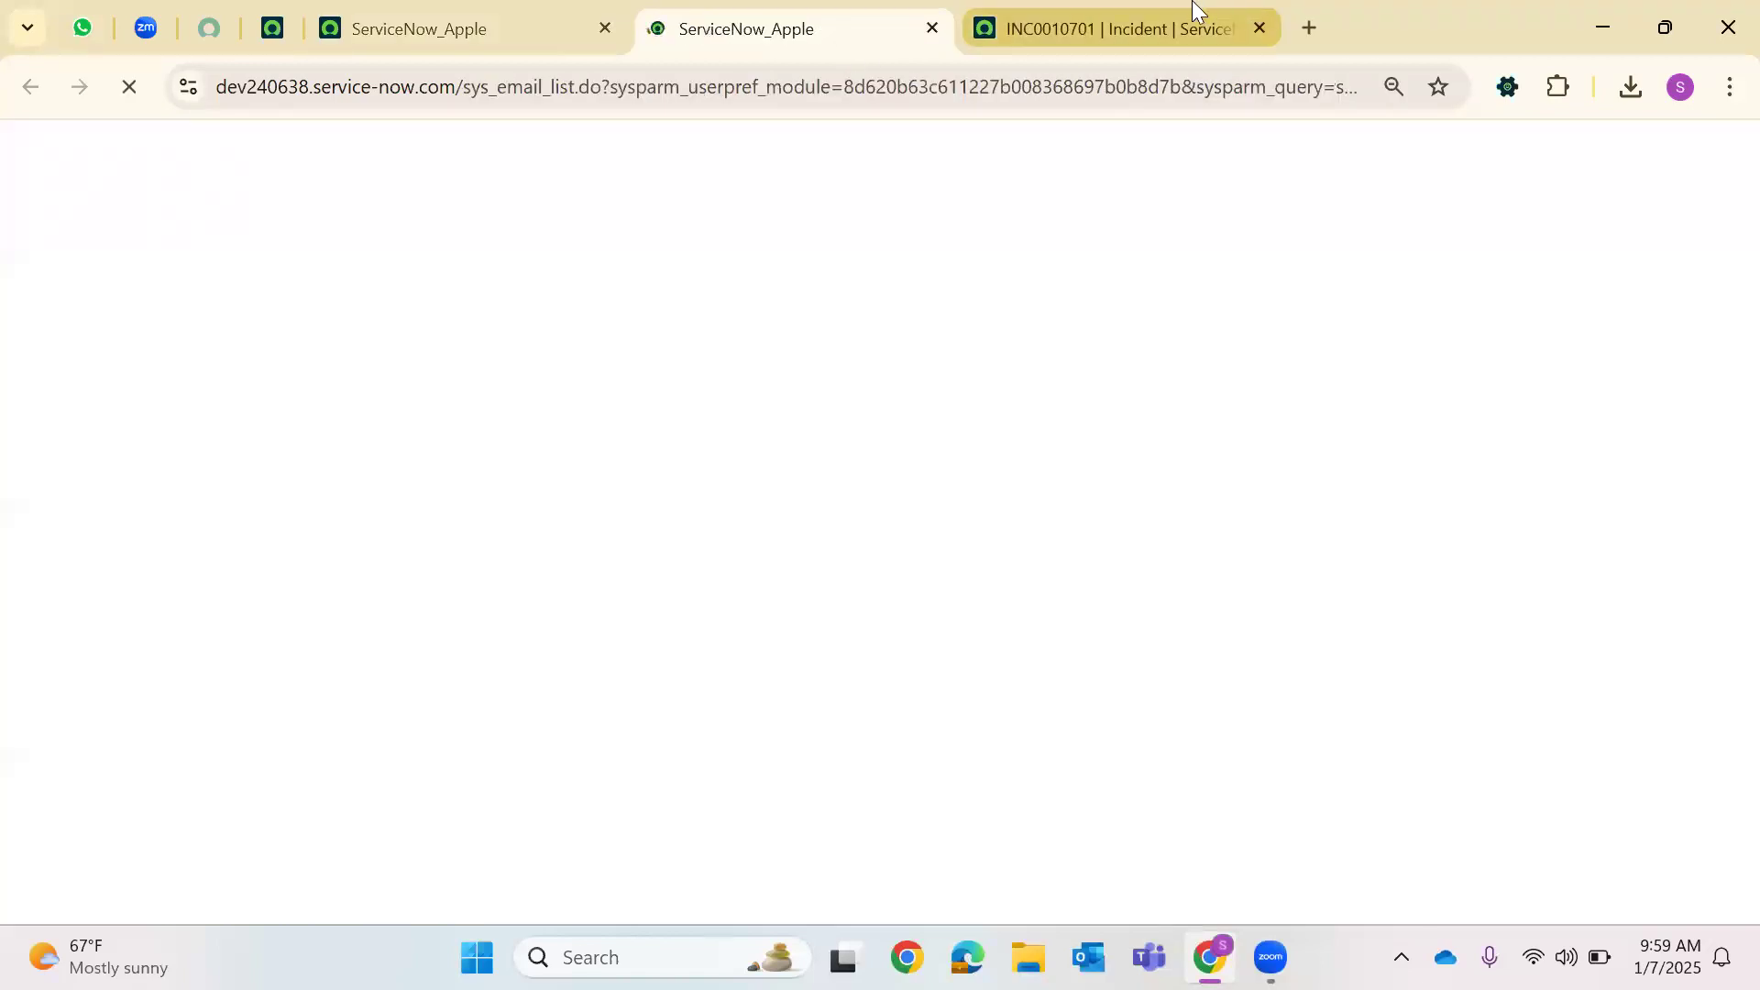
pyautogui.click(1049, 16)
pyautogui.moveTo(950, 11); pyautogui.dragTo(1276, 22)
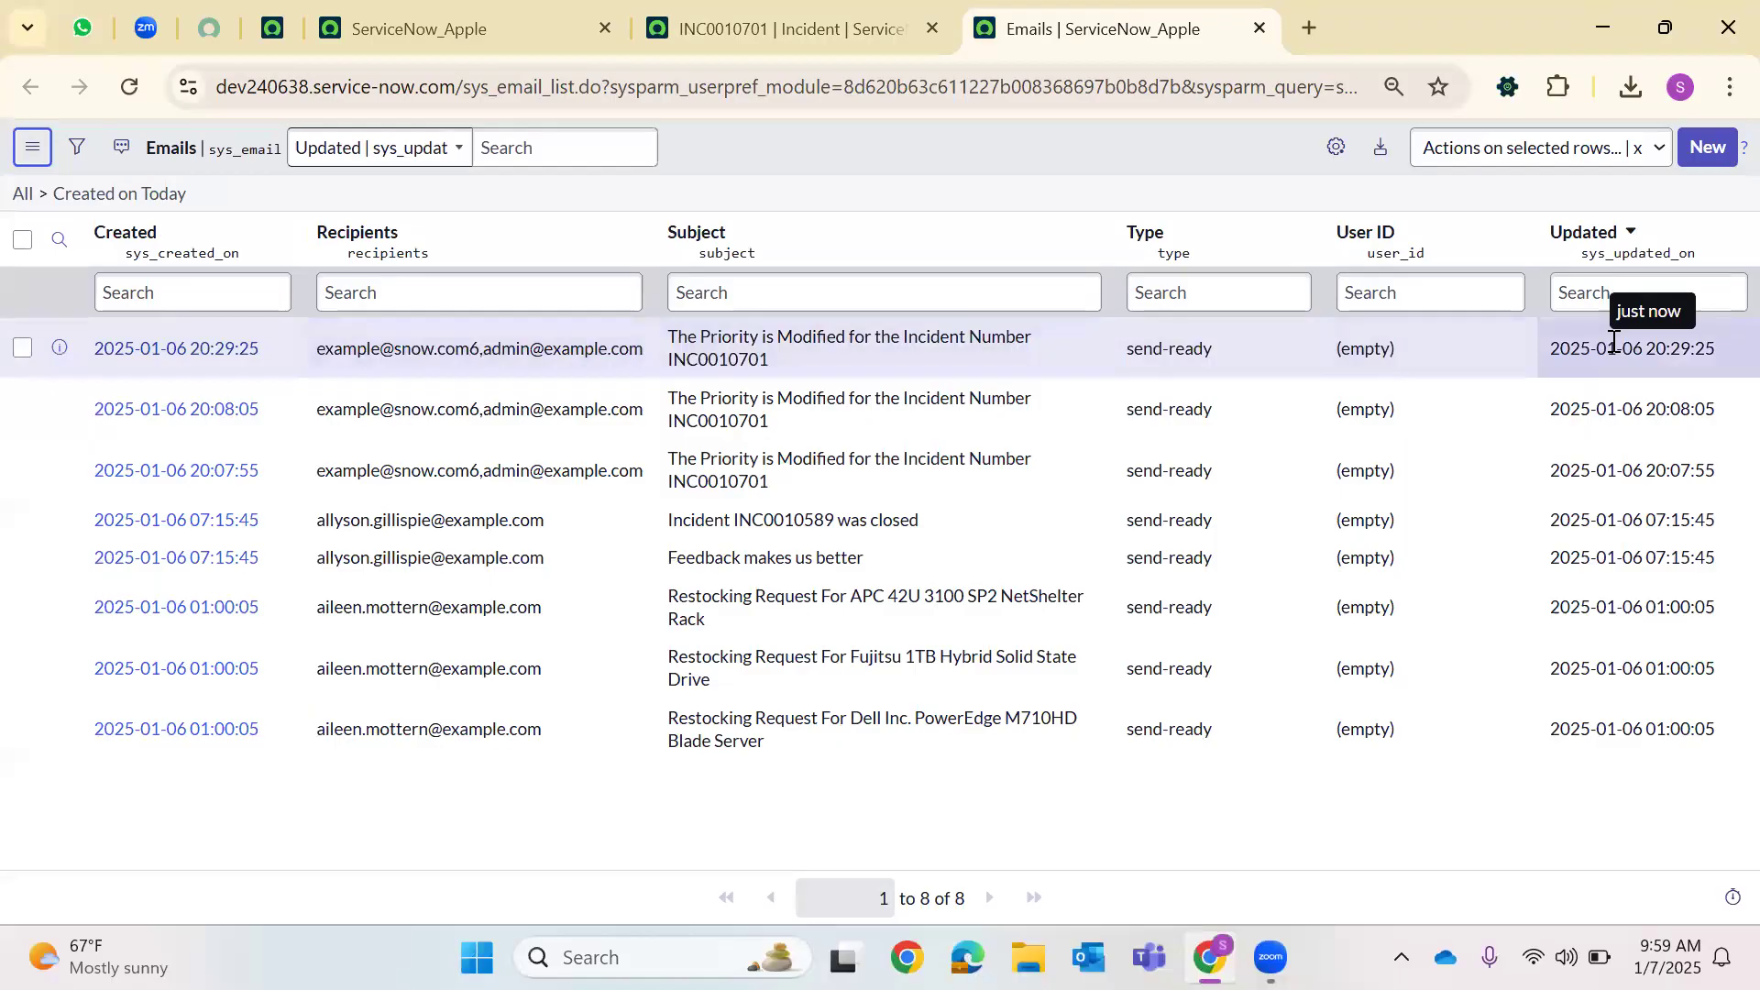
# Open the newest email about INC0010701's priority change and preview it, checking who modified the priority and the new priority line
pyautogui.click(219, 358)
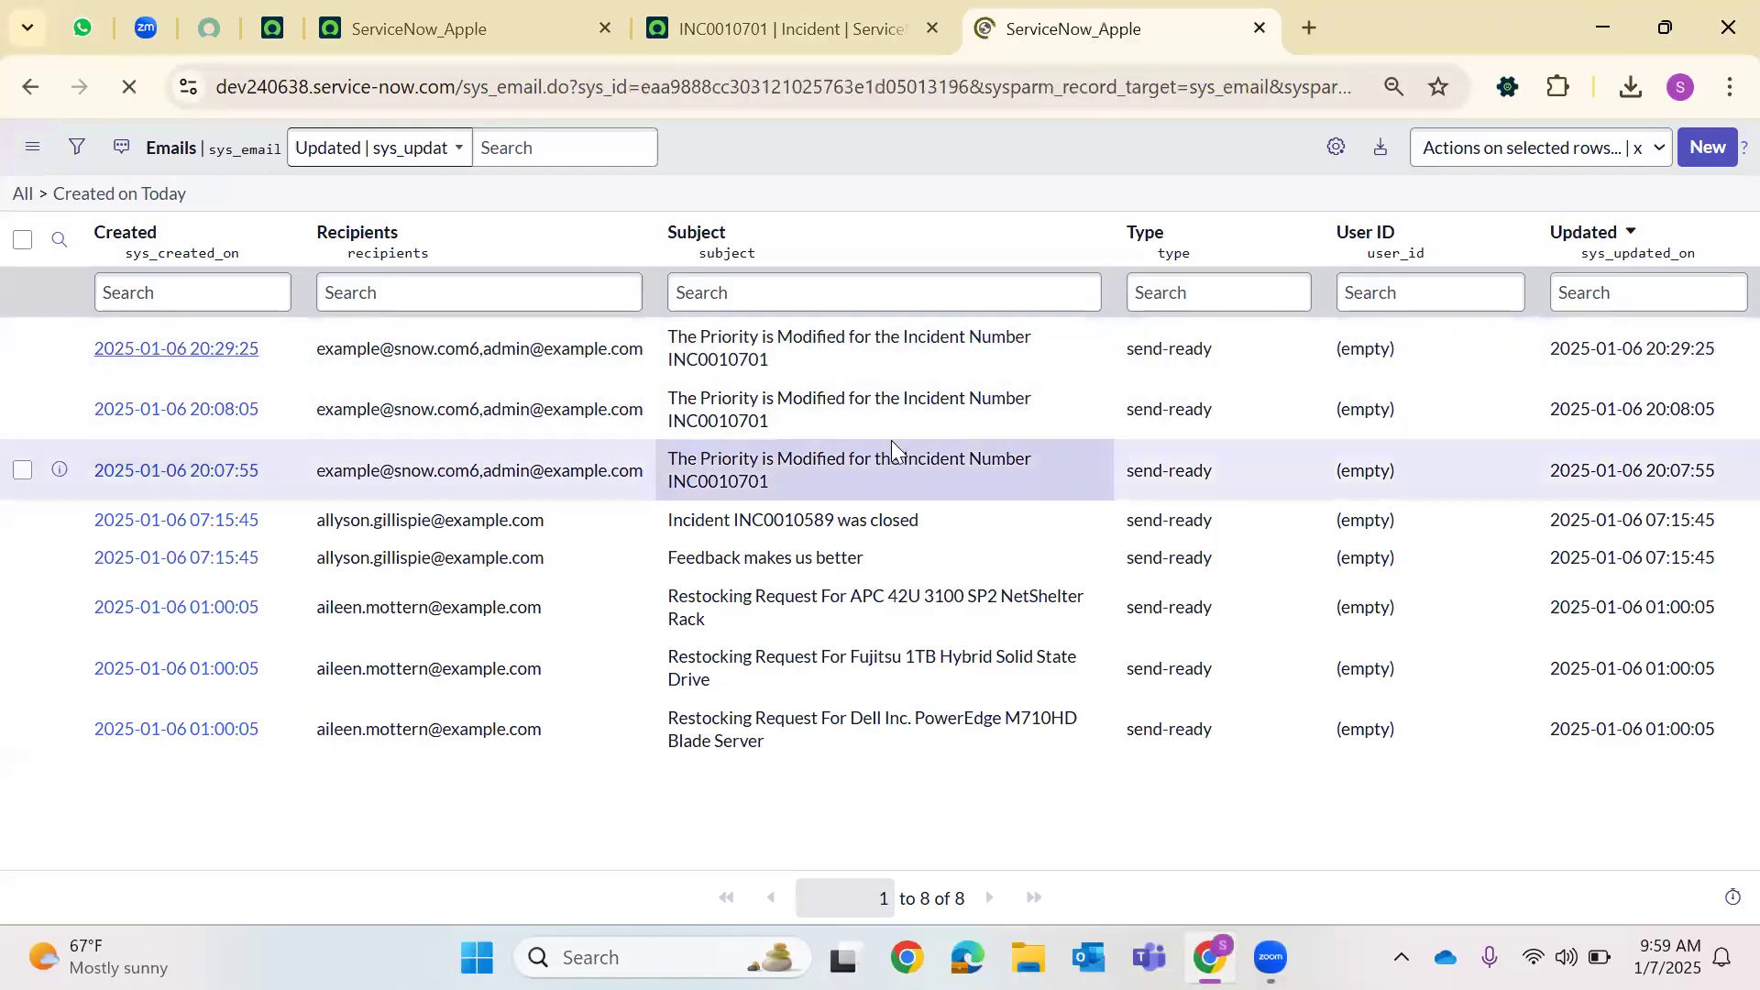
pyautogui.scroll(-15, 719, 455)
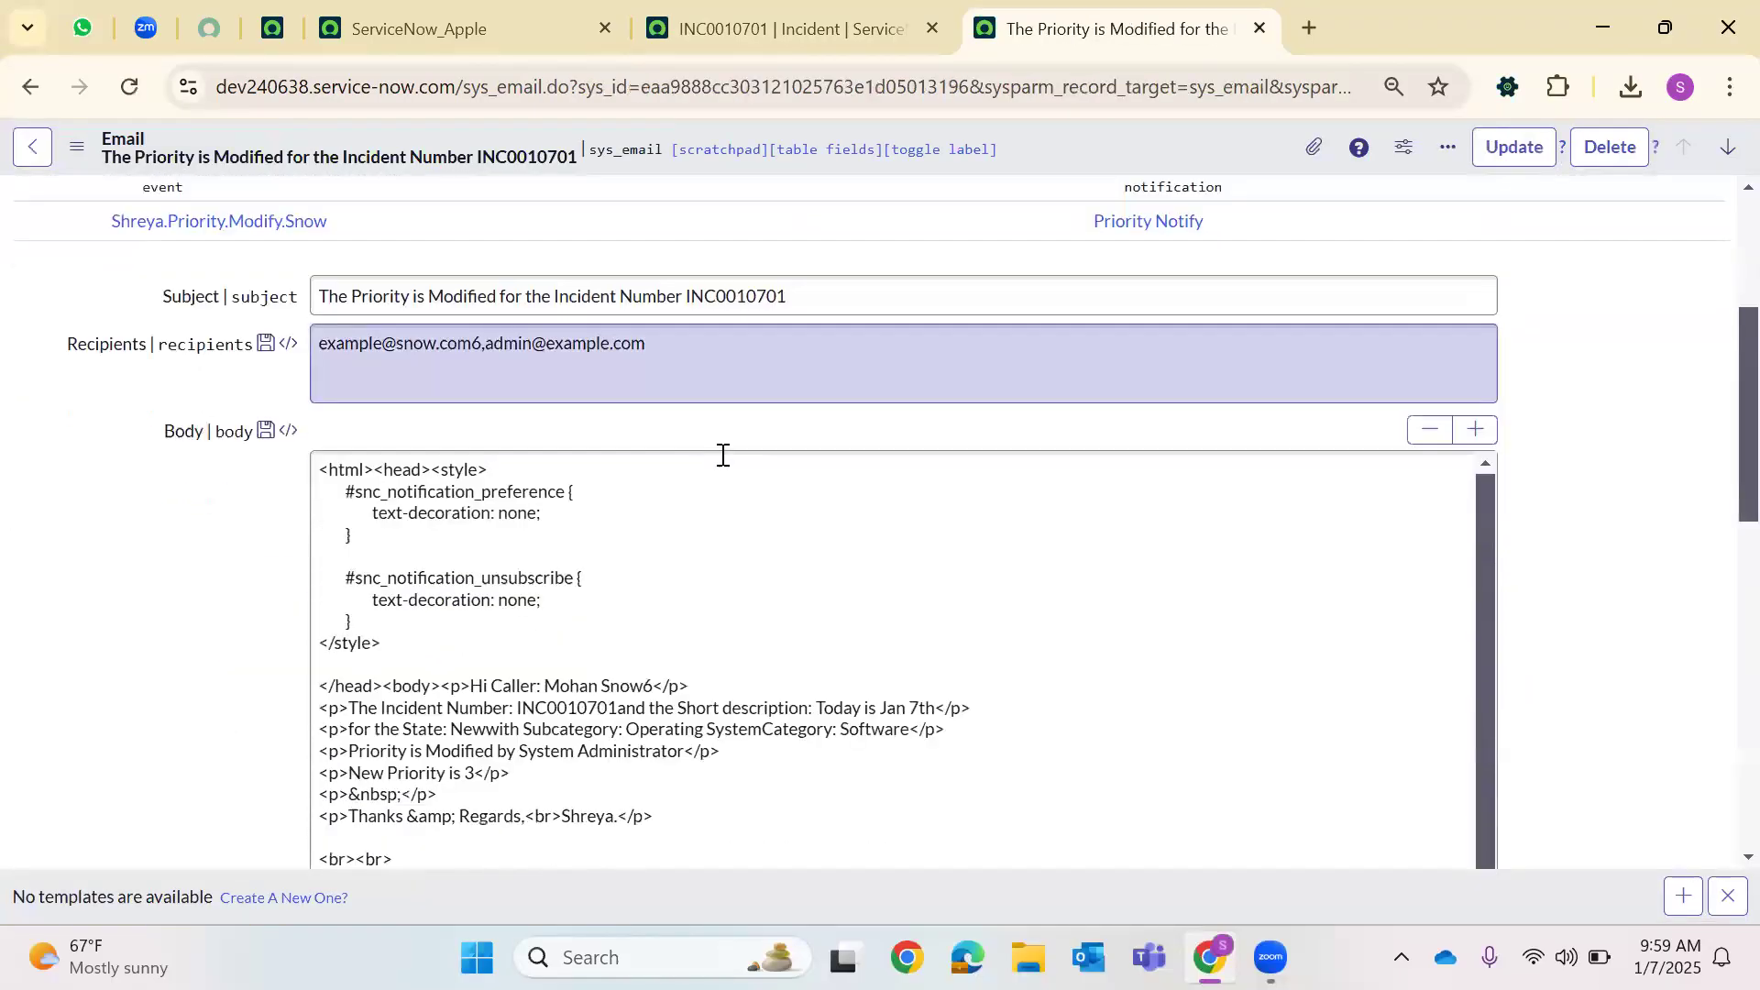
pyautogui.scroll(-1, 97, 370)
pyautogui.press('Tab')
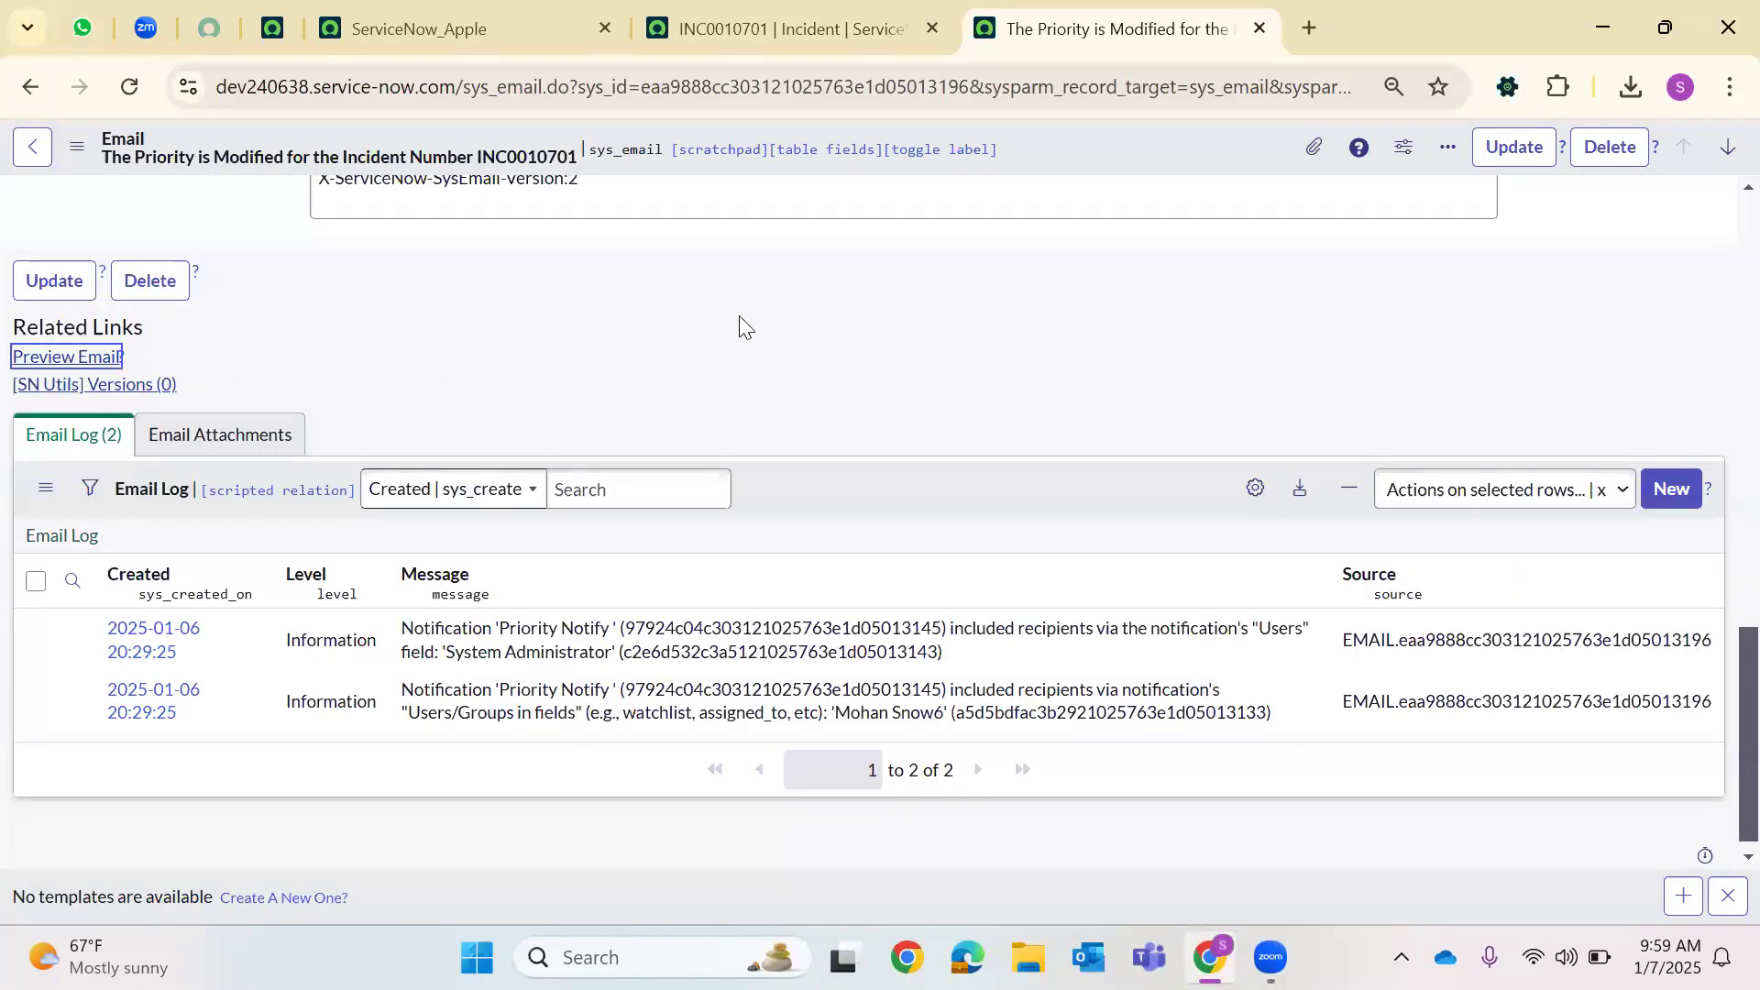
pyautogui.press('Return')
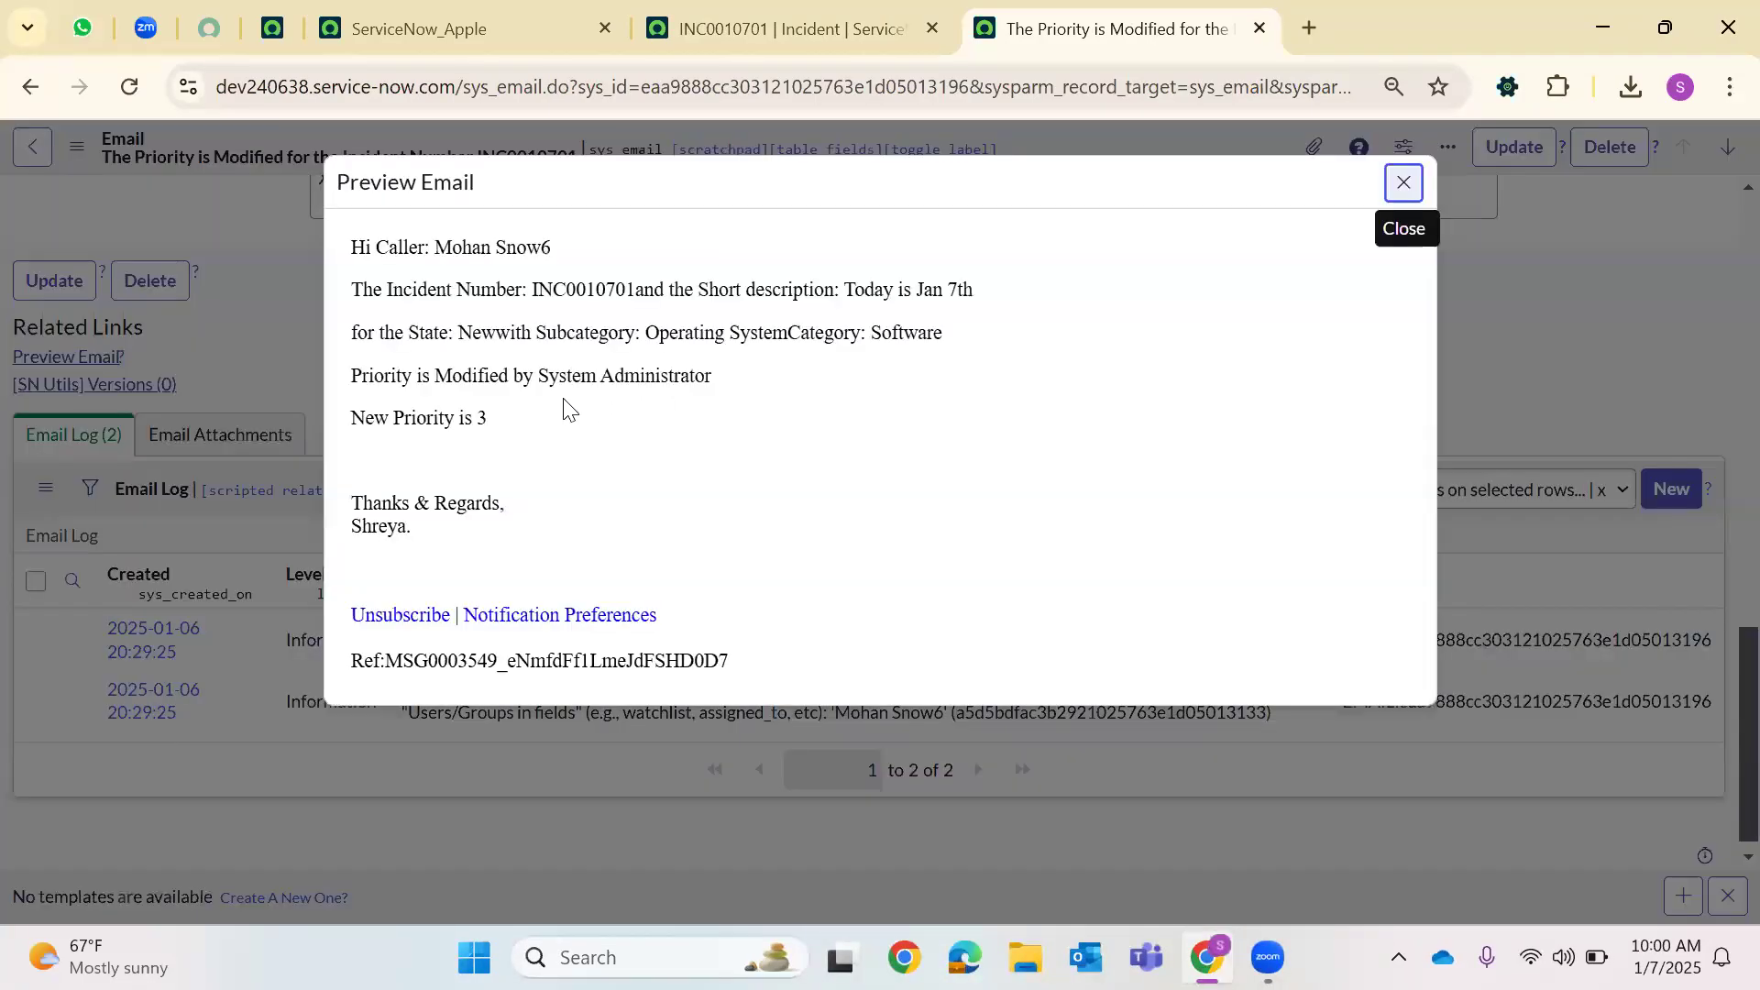
pyautogui.moveTo(538, 378); pyautogui.dragTo(715, 381)
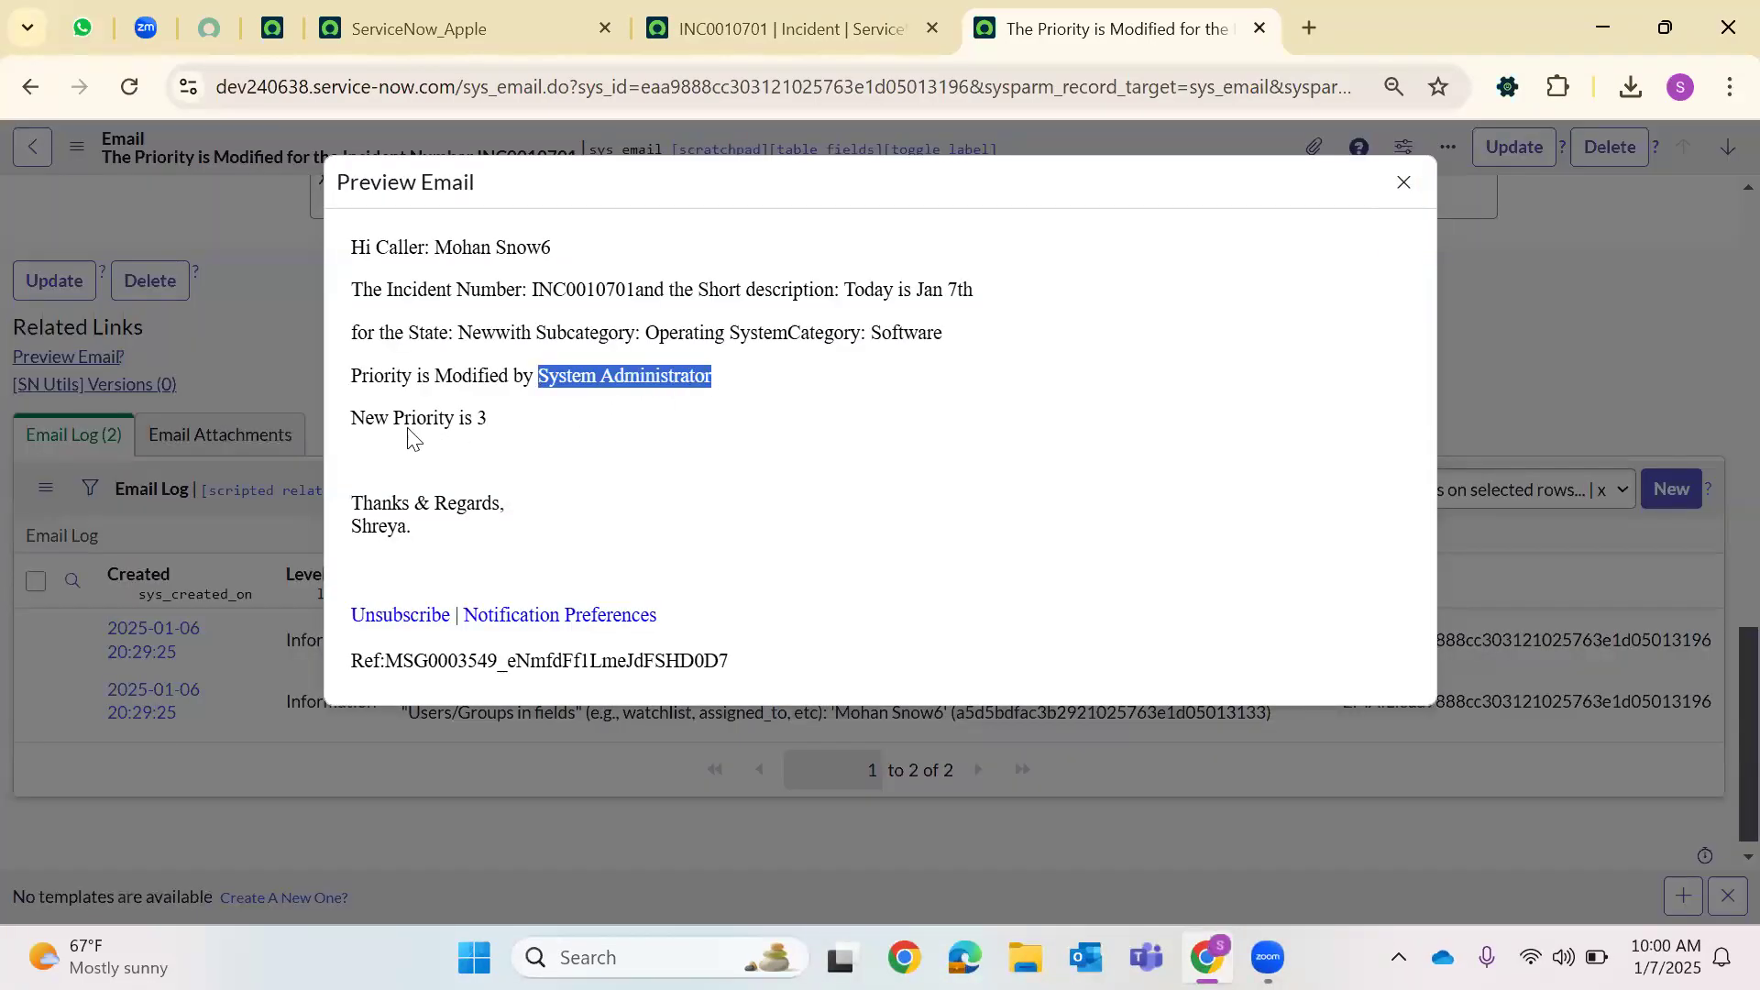
pyautogui.moveTo(348, 422); pyautogui.dragTo(861, 447)
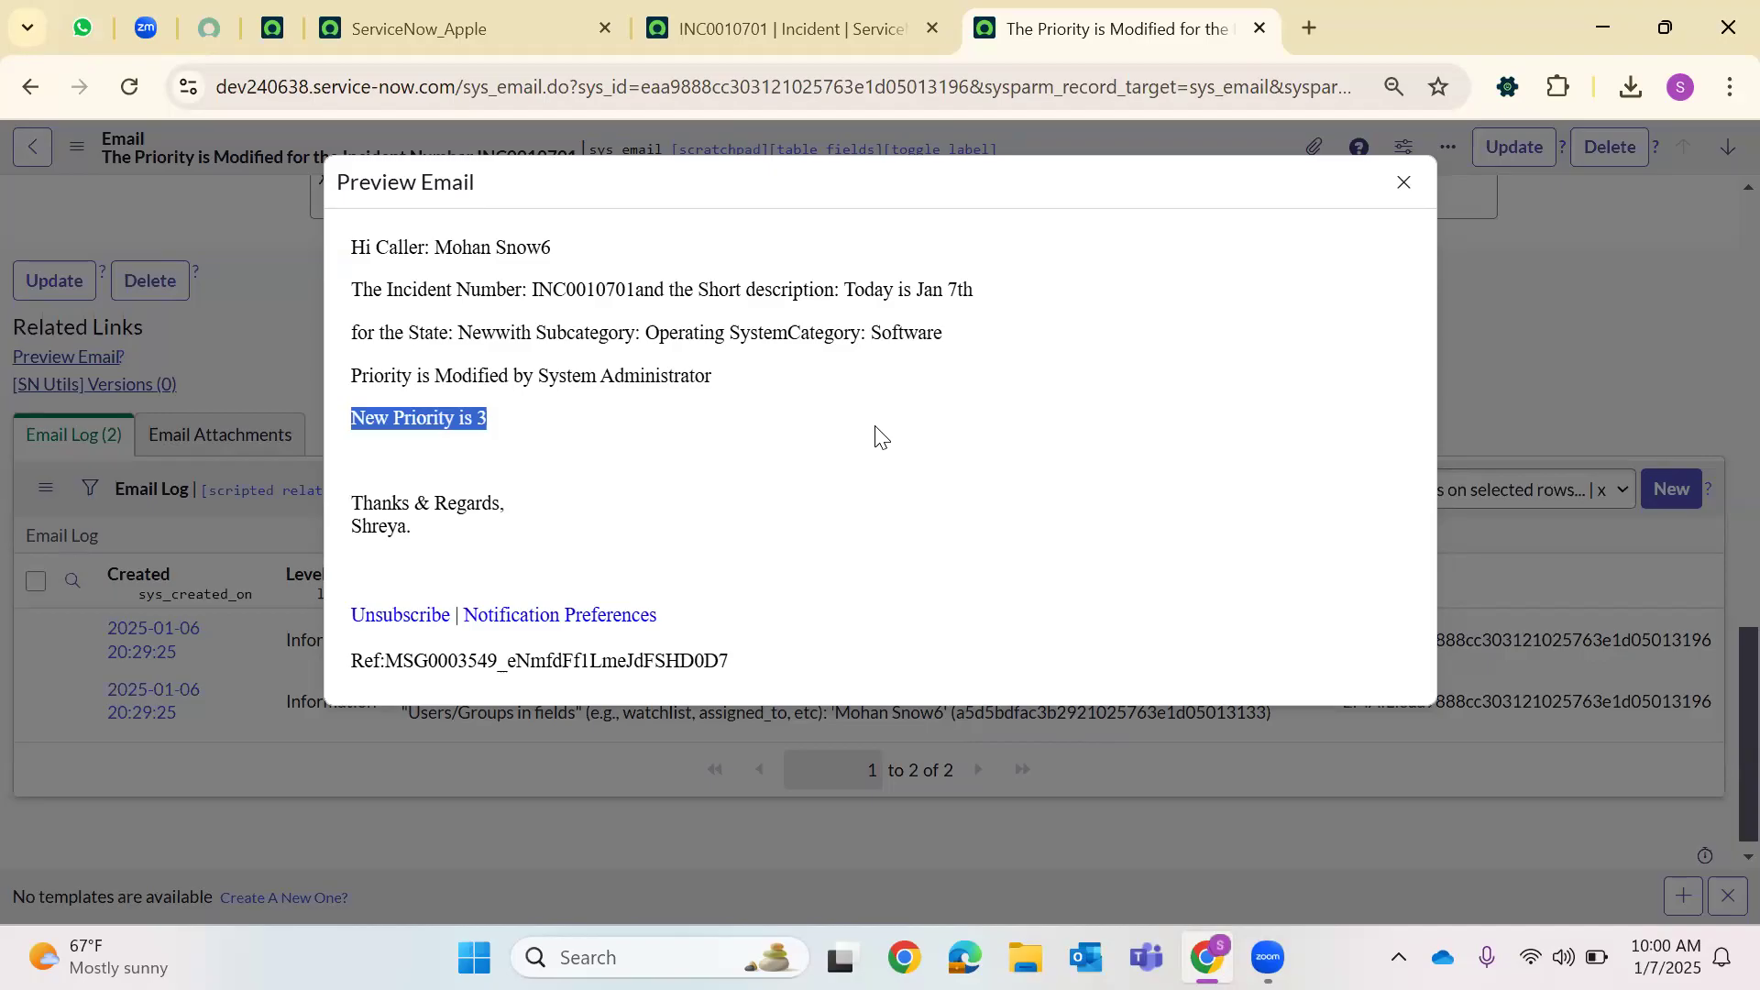
# Load the instance's incident_list address in the incident's tab and open incident INC0010695 from the list
pyautogui.click(798, 26)
pyautogui.moveTo(531, 88); pyautogui.dragTo(1306, 87)
pyautogui.press('BackSpace')
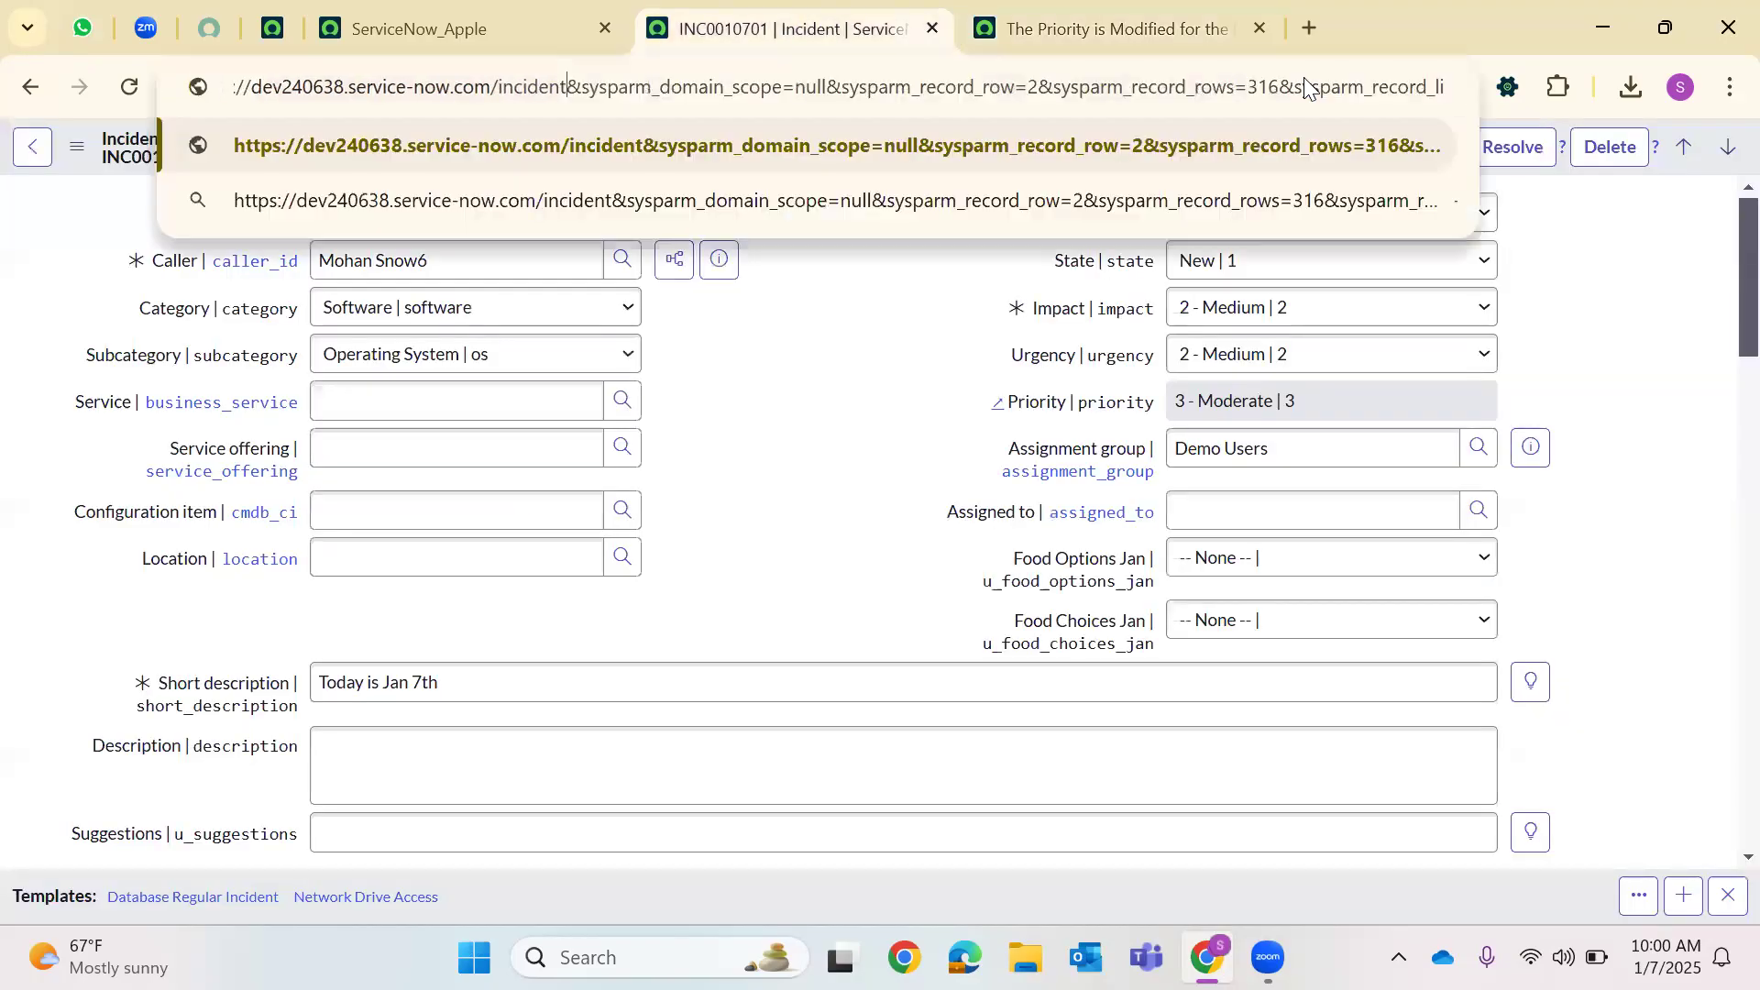
pyautogui.moveTo(570, 87); pyautogui.dragTo(1511, 84)
pyautogui.press('BackSpace')
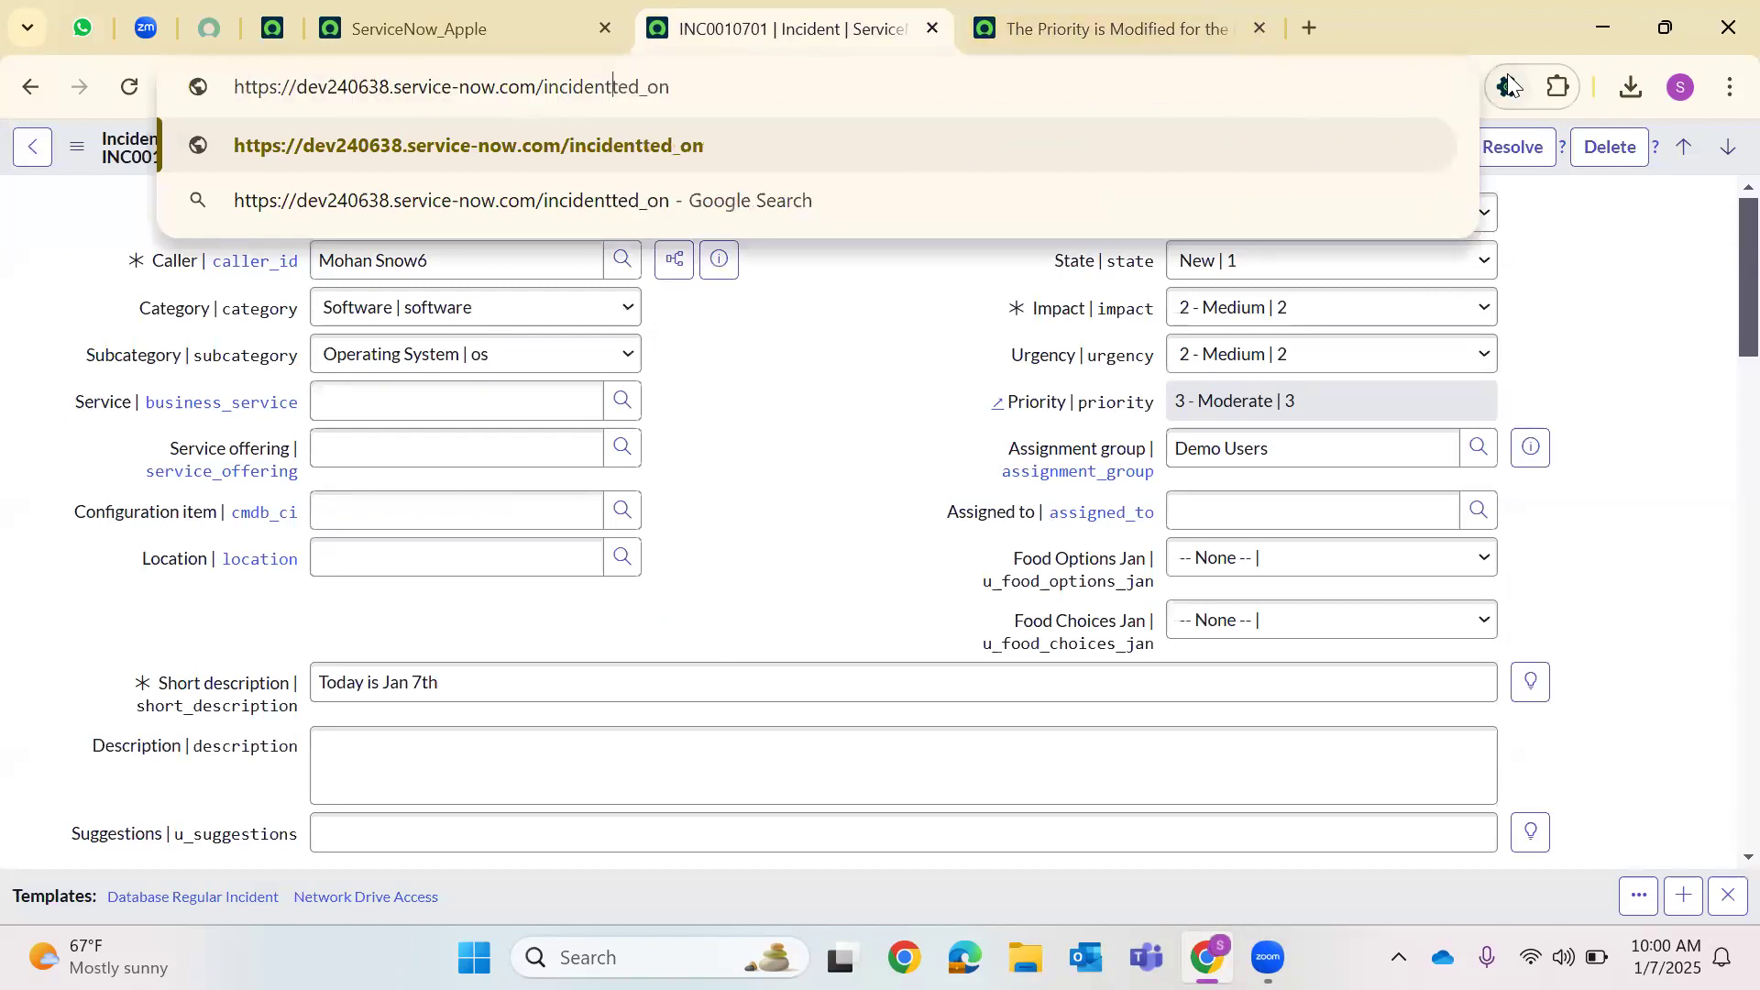
pyautogui.hotkey('shift', 'End')
pyautogui.press('Delete')
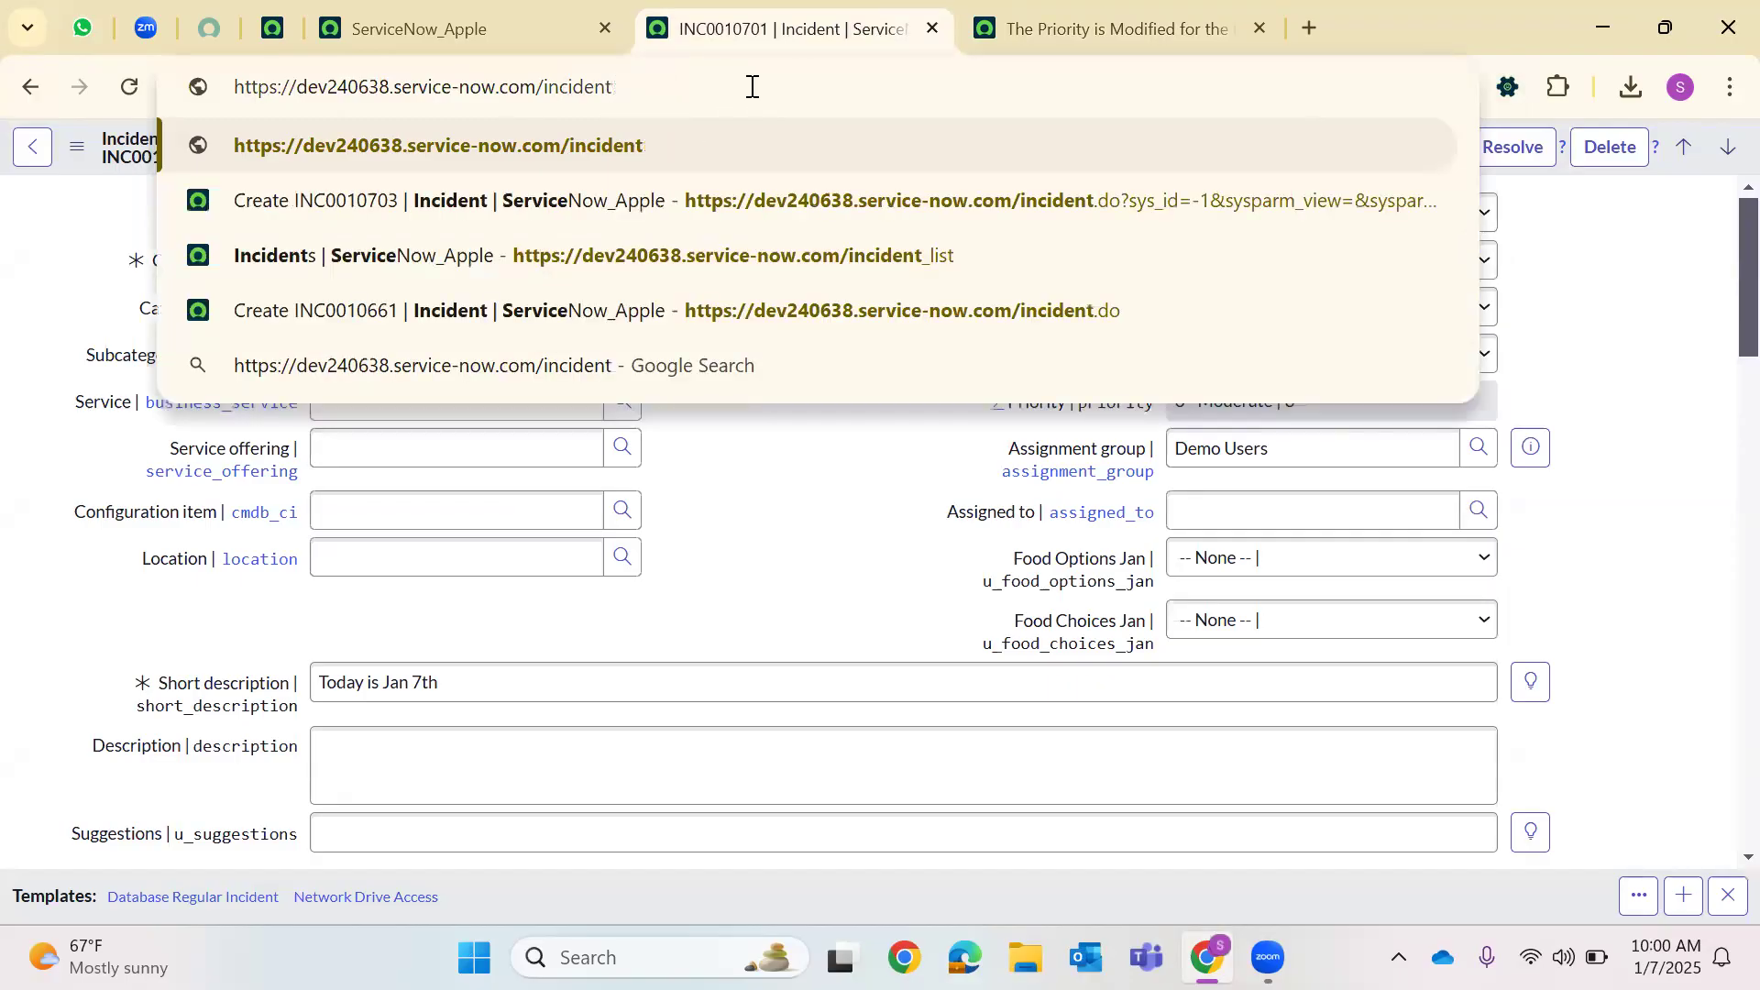
pyautogui.write('_list')
pyautogui.press('Return')
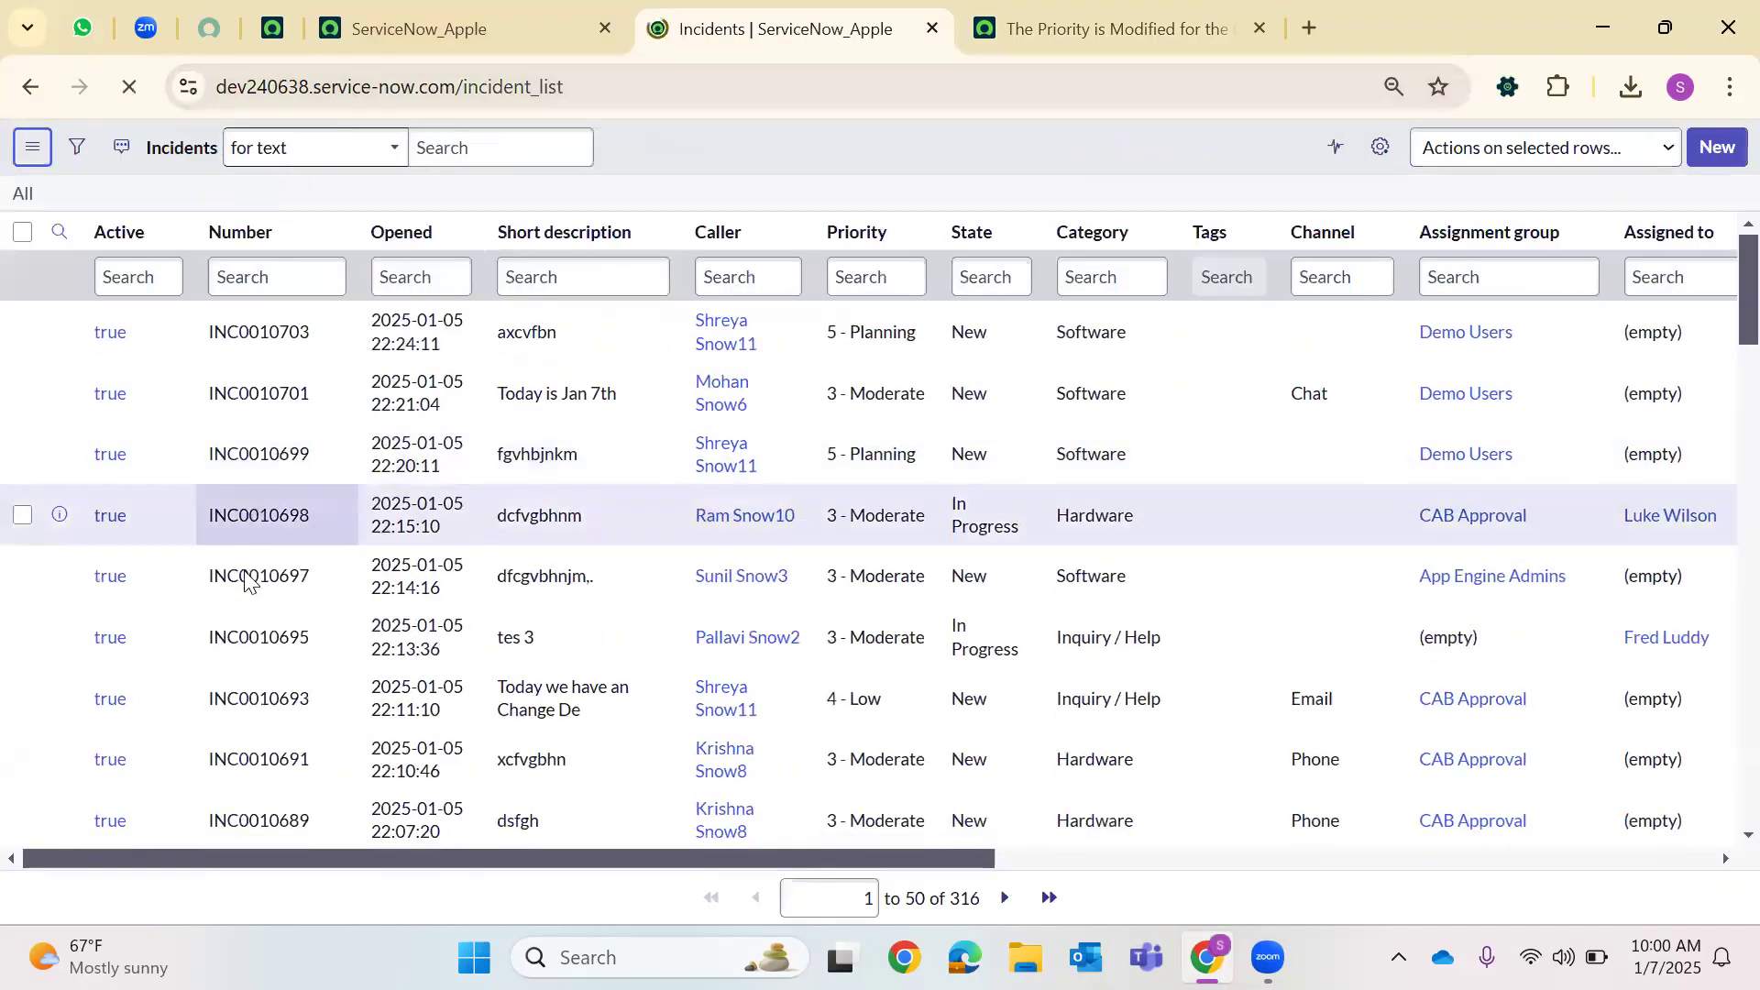
pyautogui.click(110, 654)
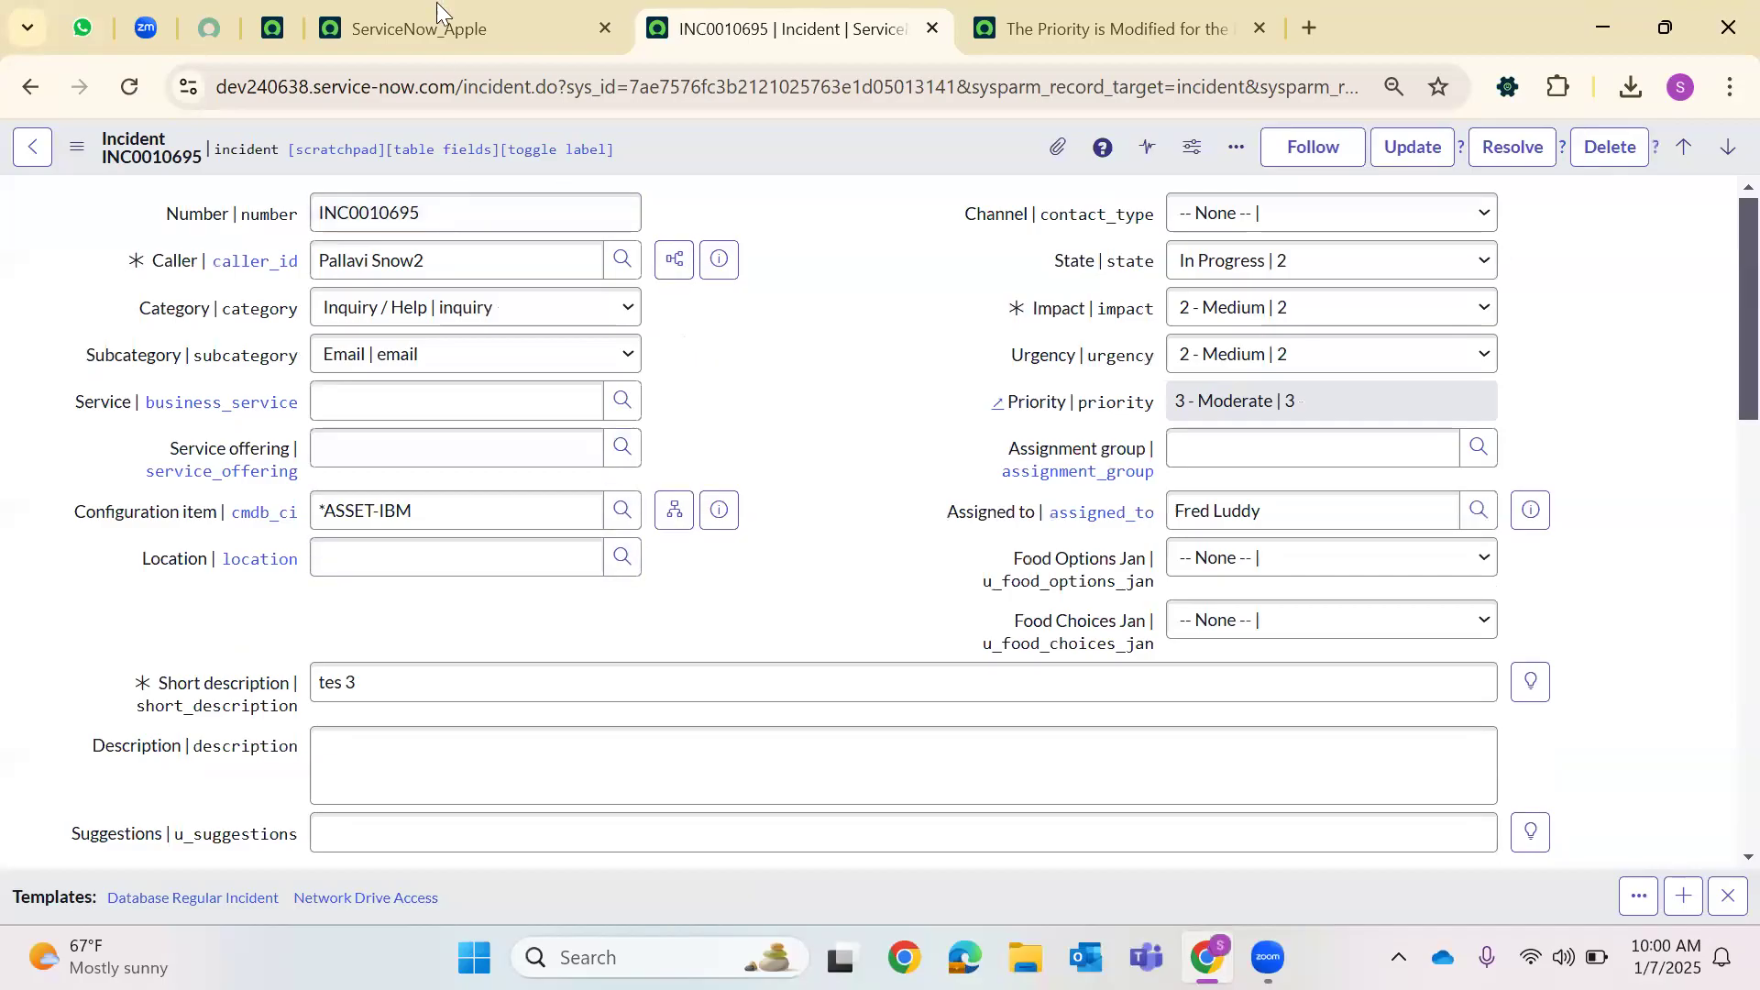
# Impersonate the first user under Recent Impersonations from the ServiceNow home page
pyautogui.click(463, 32)
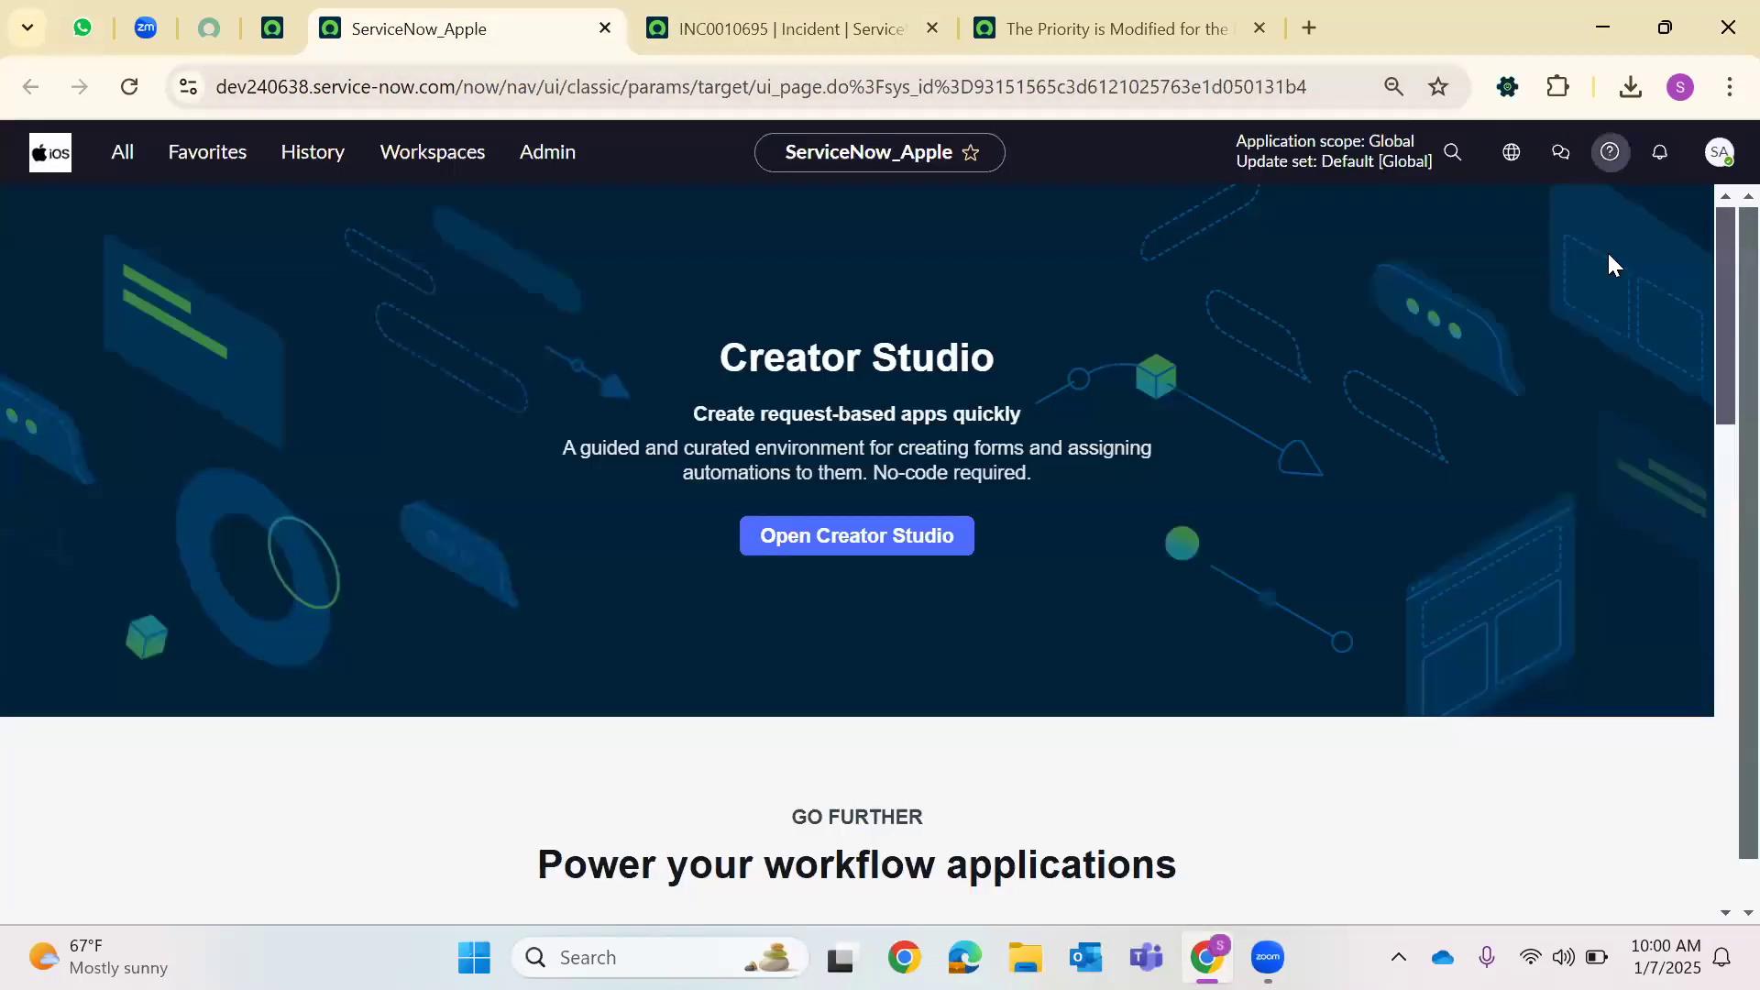
pyautogui.click(1720, 152)
pyautogui.click(1535, 473)
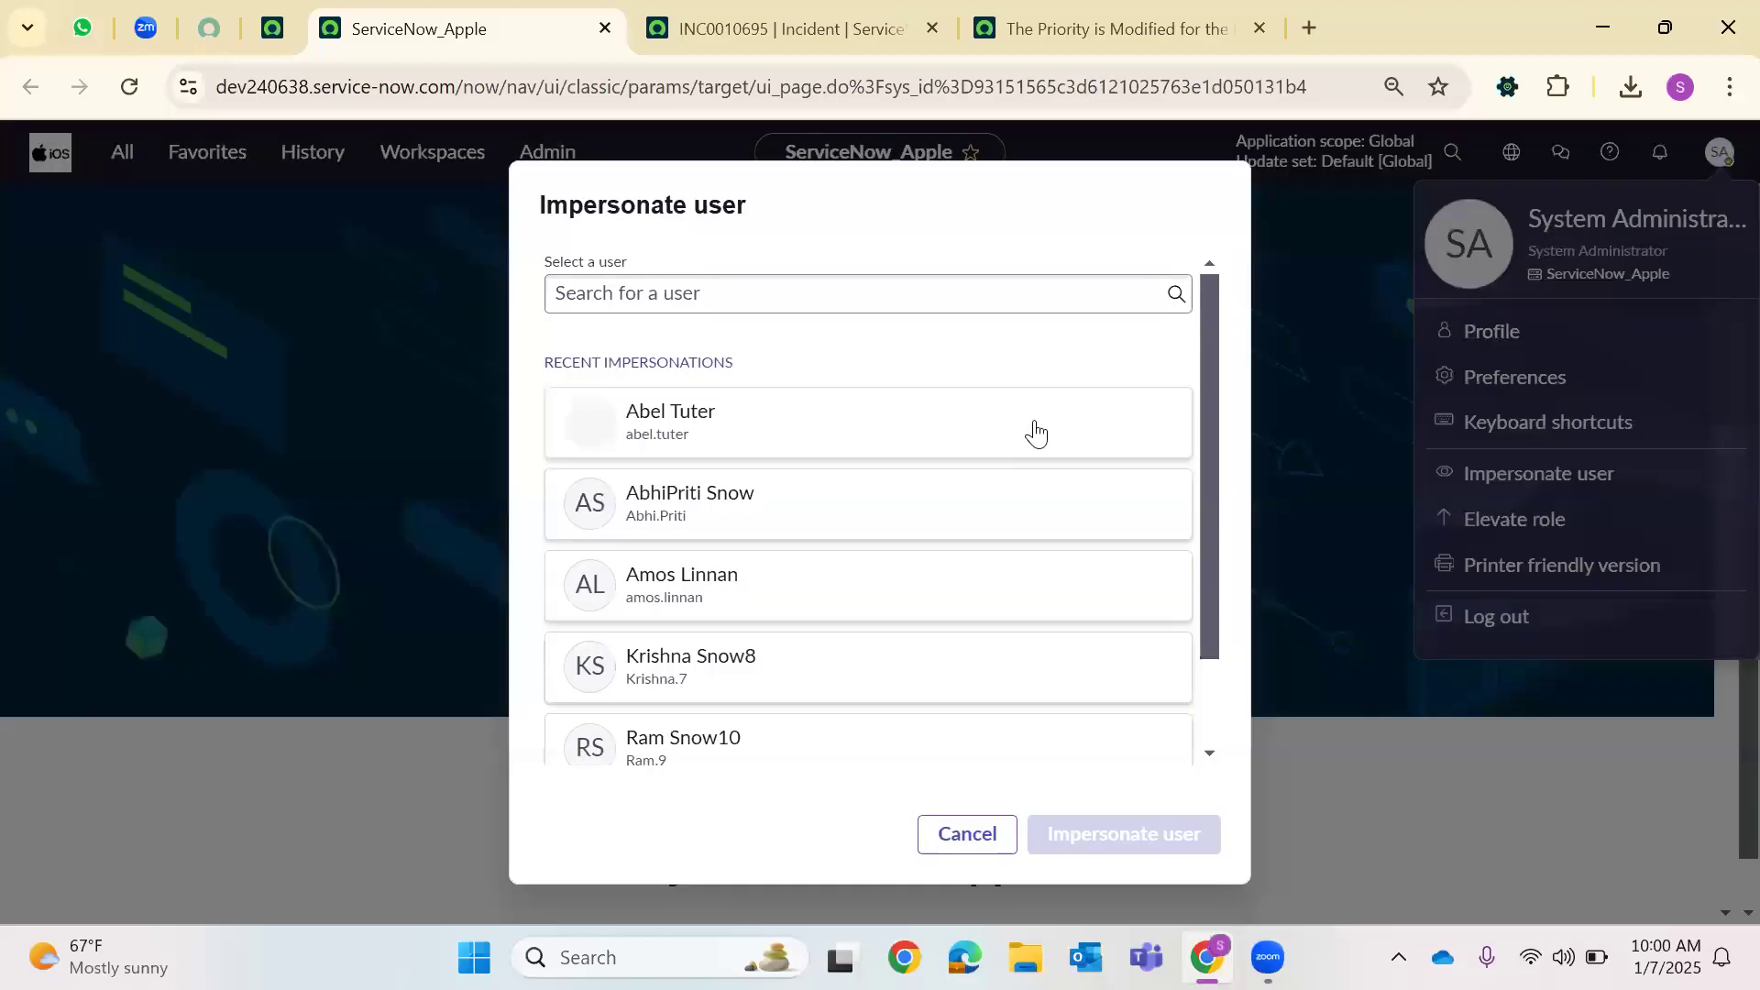
pyautogui.click(1029, 432)
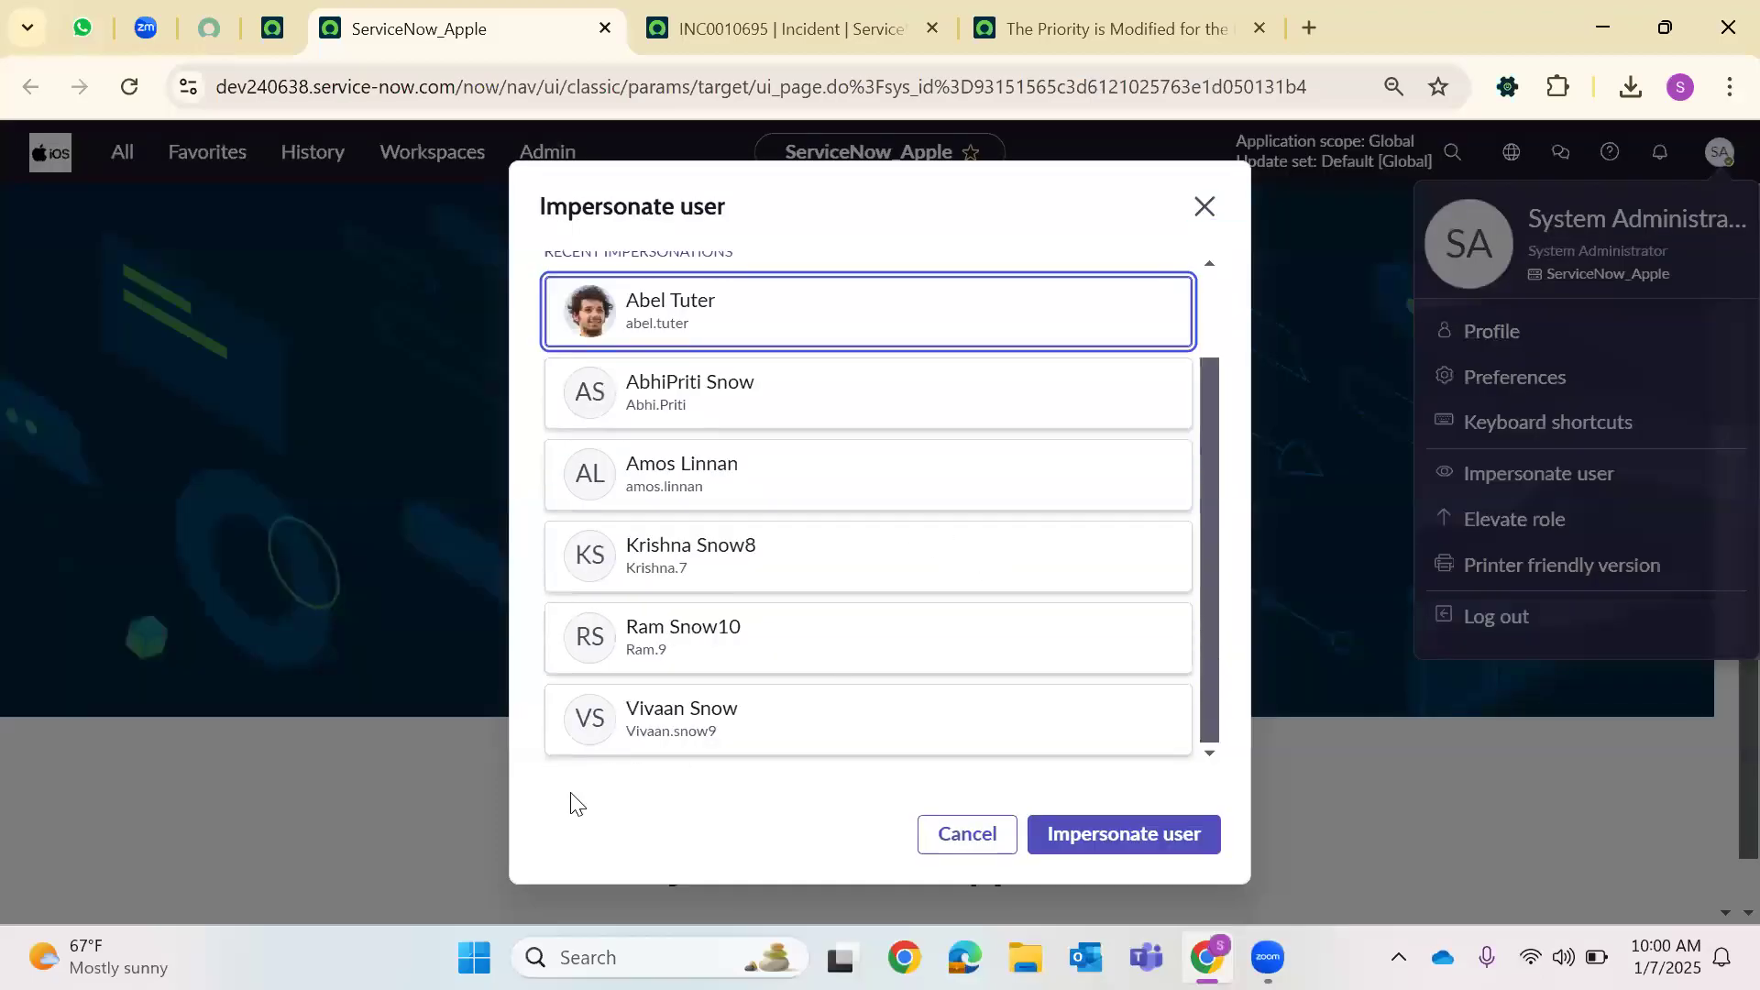
pyautogui.press('Tab')
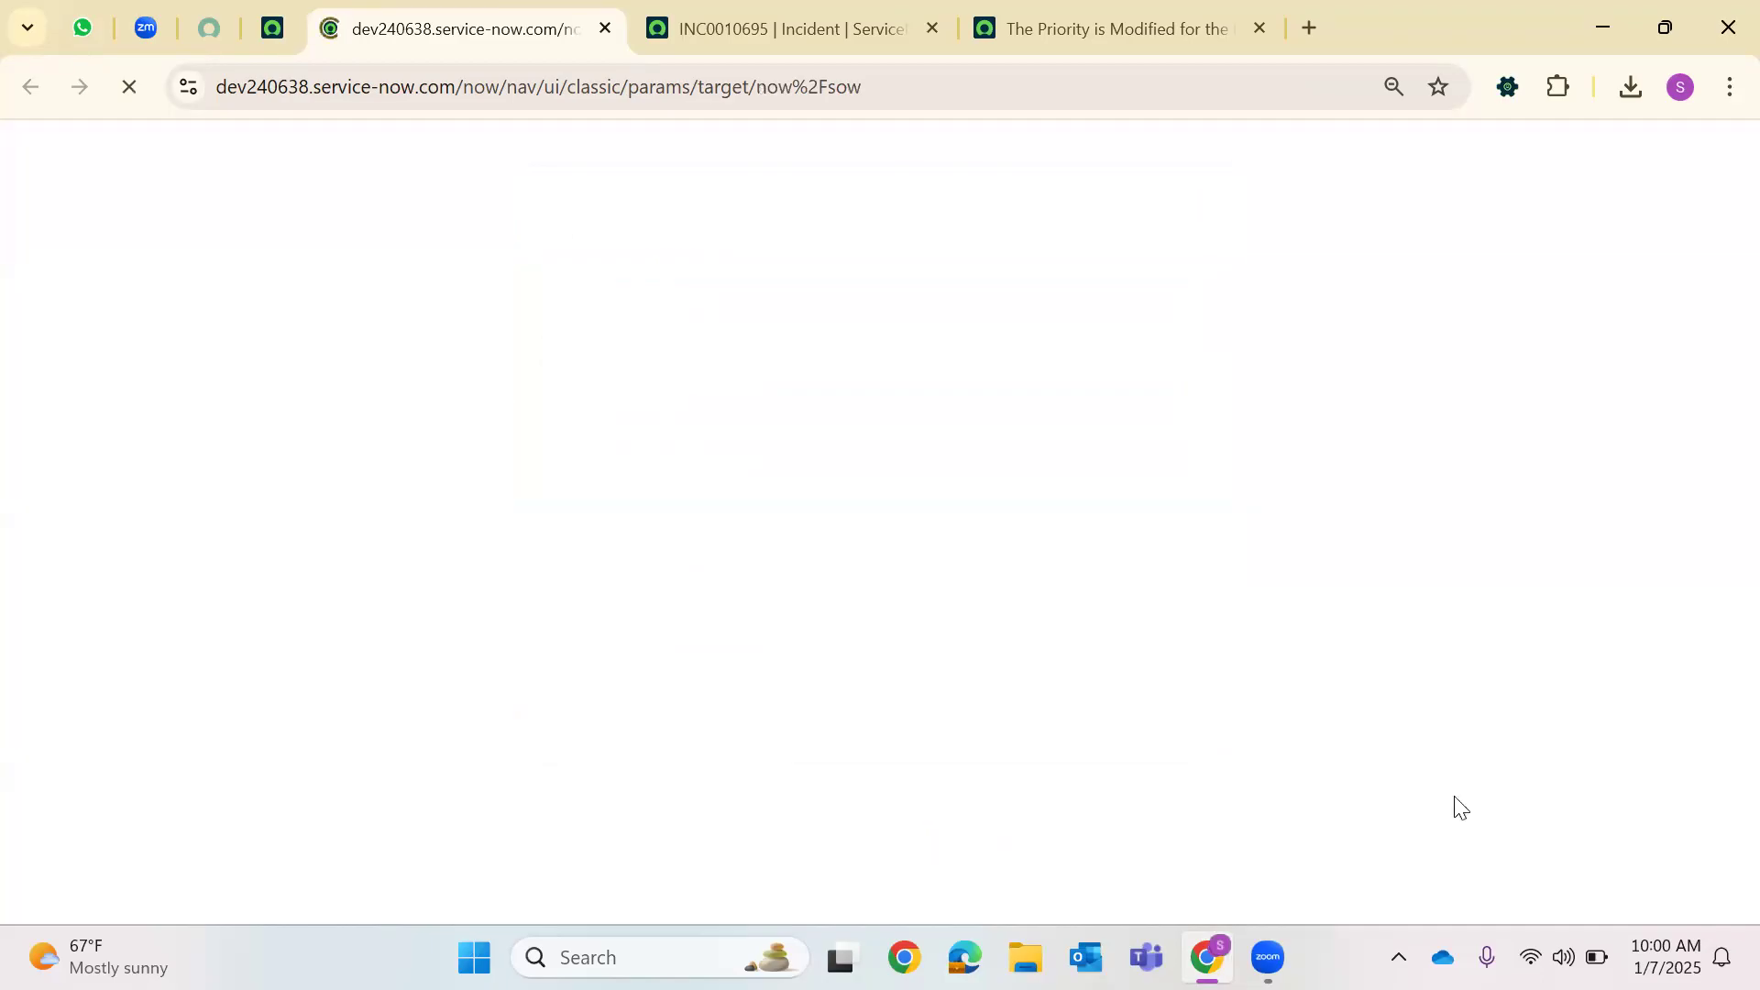
# Set both the Impact and Urgency of incident INC0010695 to 1 - High
pyautogui.click(794, 7)
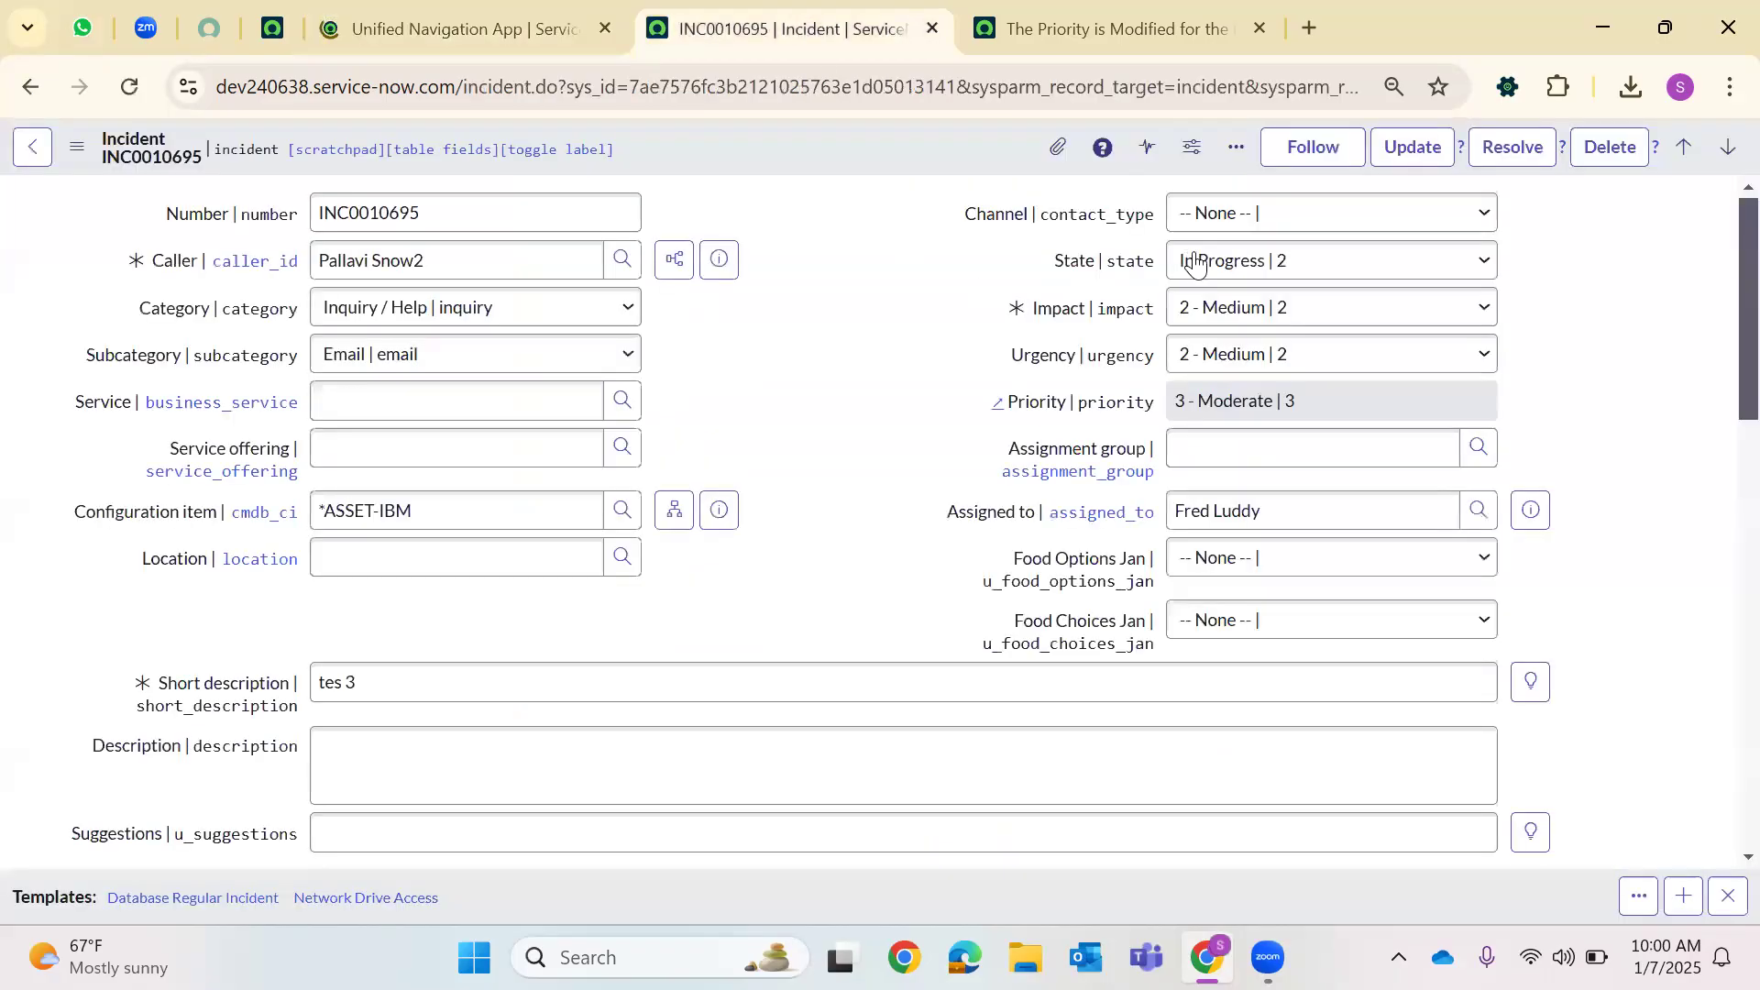
pyautogui.click(1241, 312)
pyautogui.click(1223, 377)
pyautogui.click(1247, 358)
pyautogui.click(1235, 396)
# Enter "This is critical issue need to be fixed asap" as the work note, save incident INC0010695 and look over its notes
pyautogui.scroll(-6, 680, 490)
pyautogui.click(541, 561)
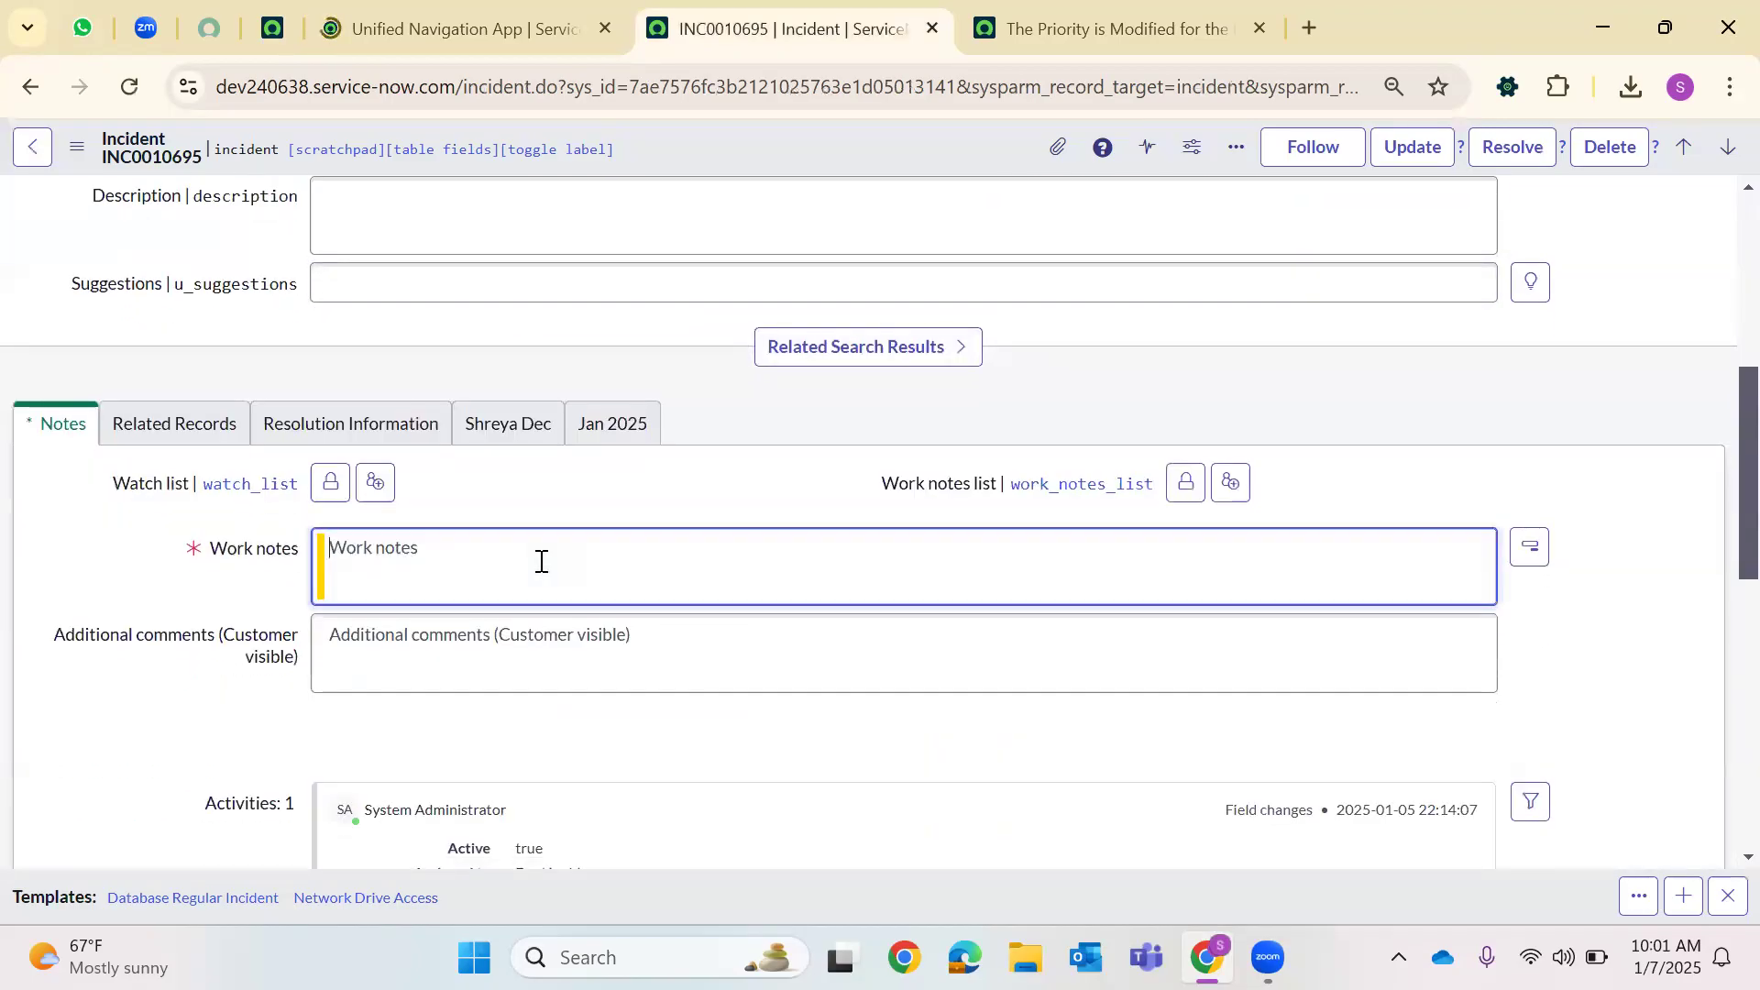
pyautogui.write('This is cr')
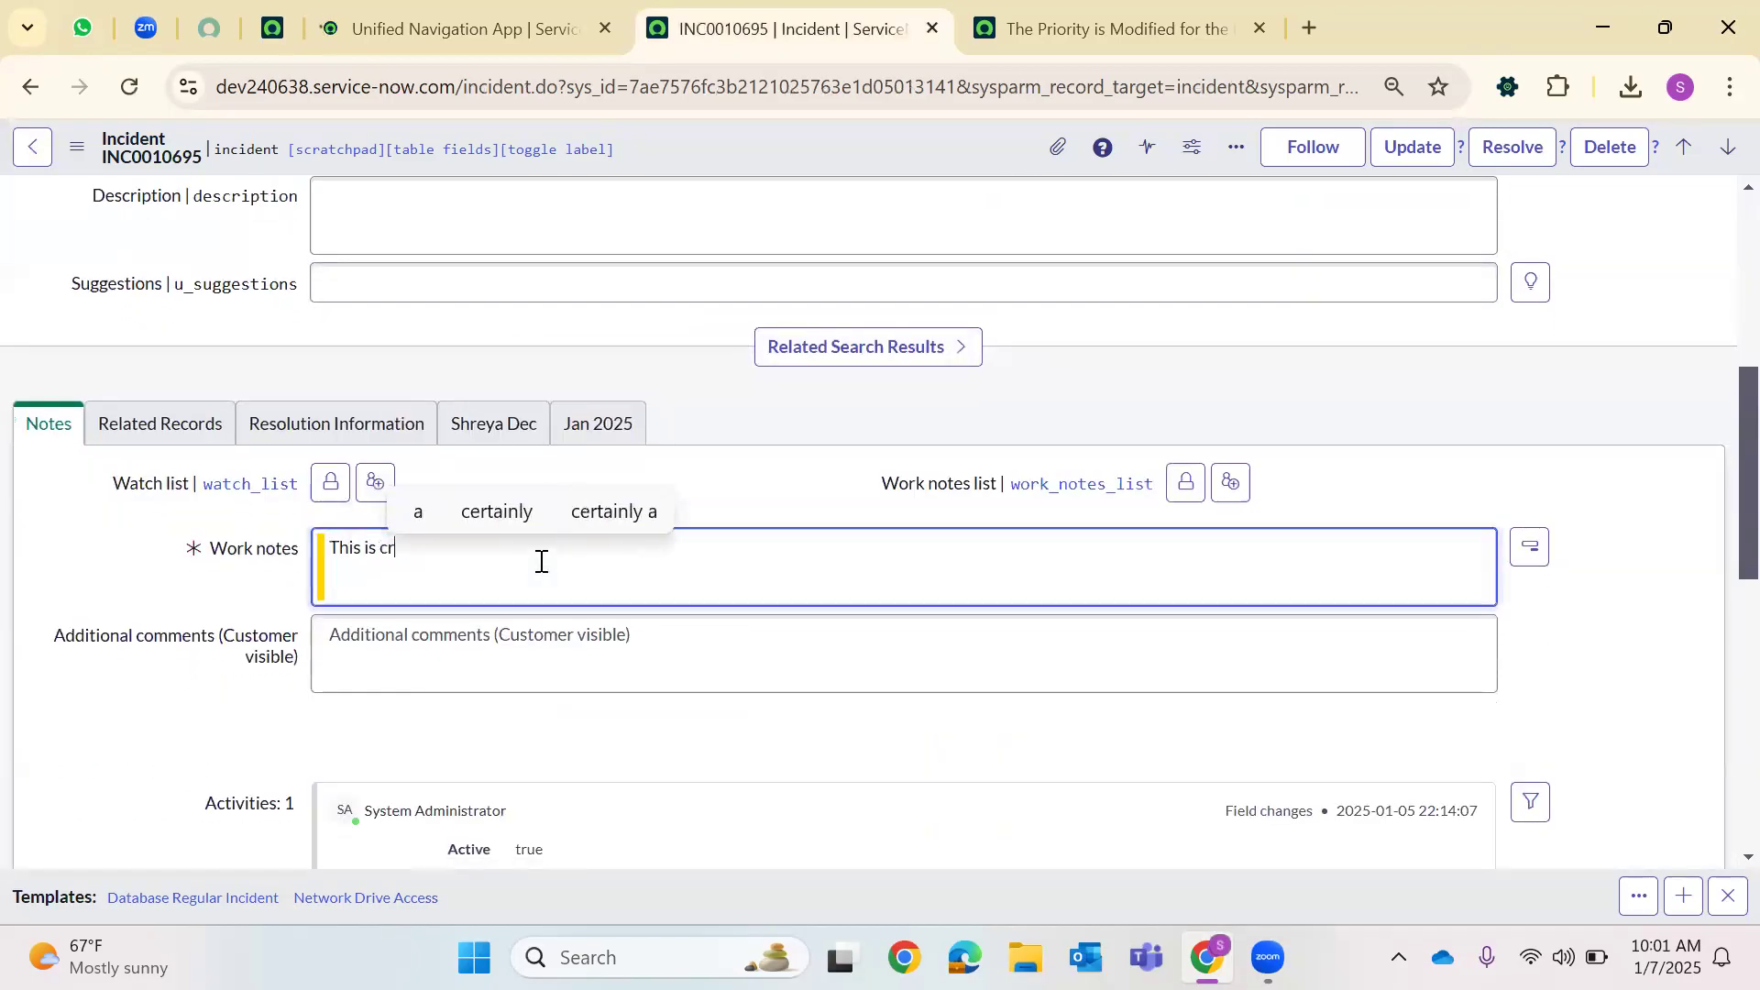
pyautogui.write('irictical is')
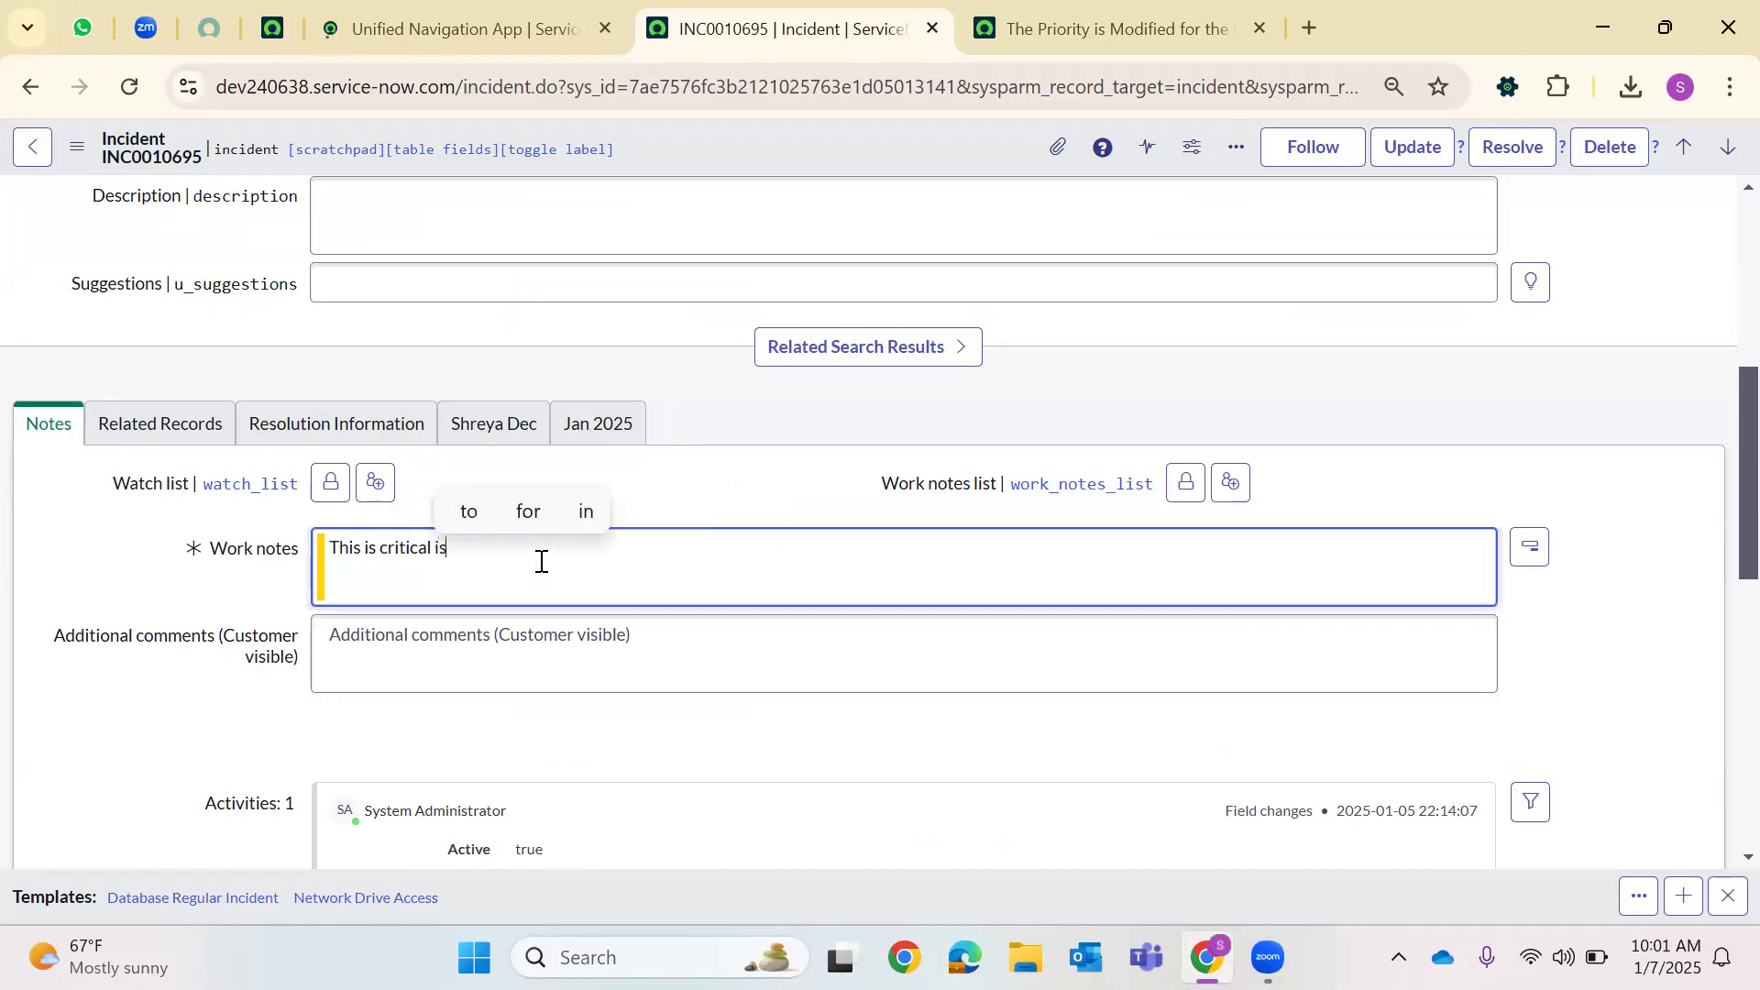
pyautogui.write('sue need to be')
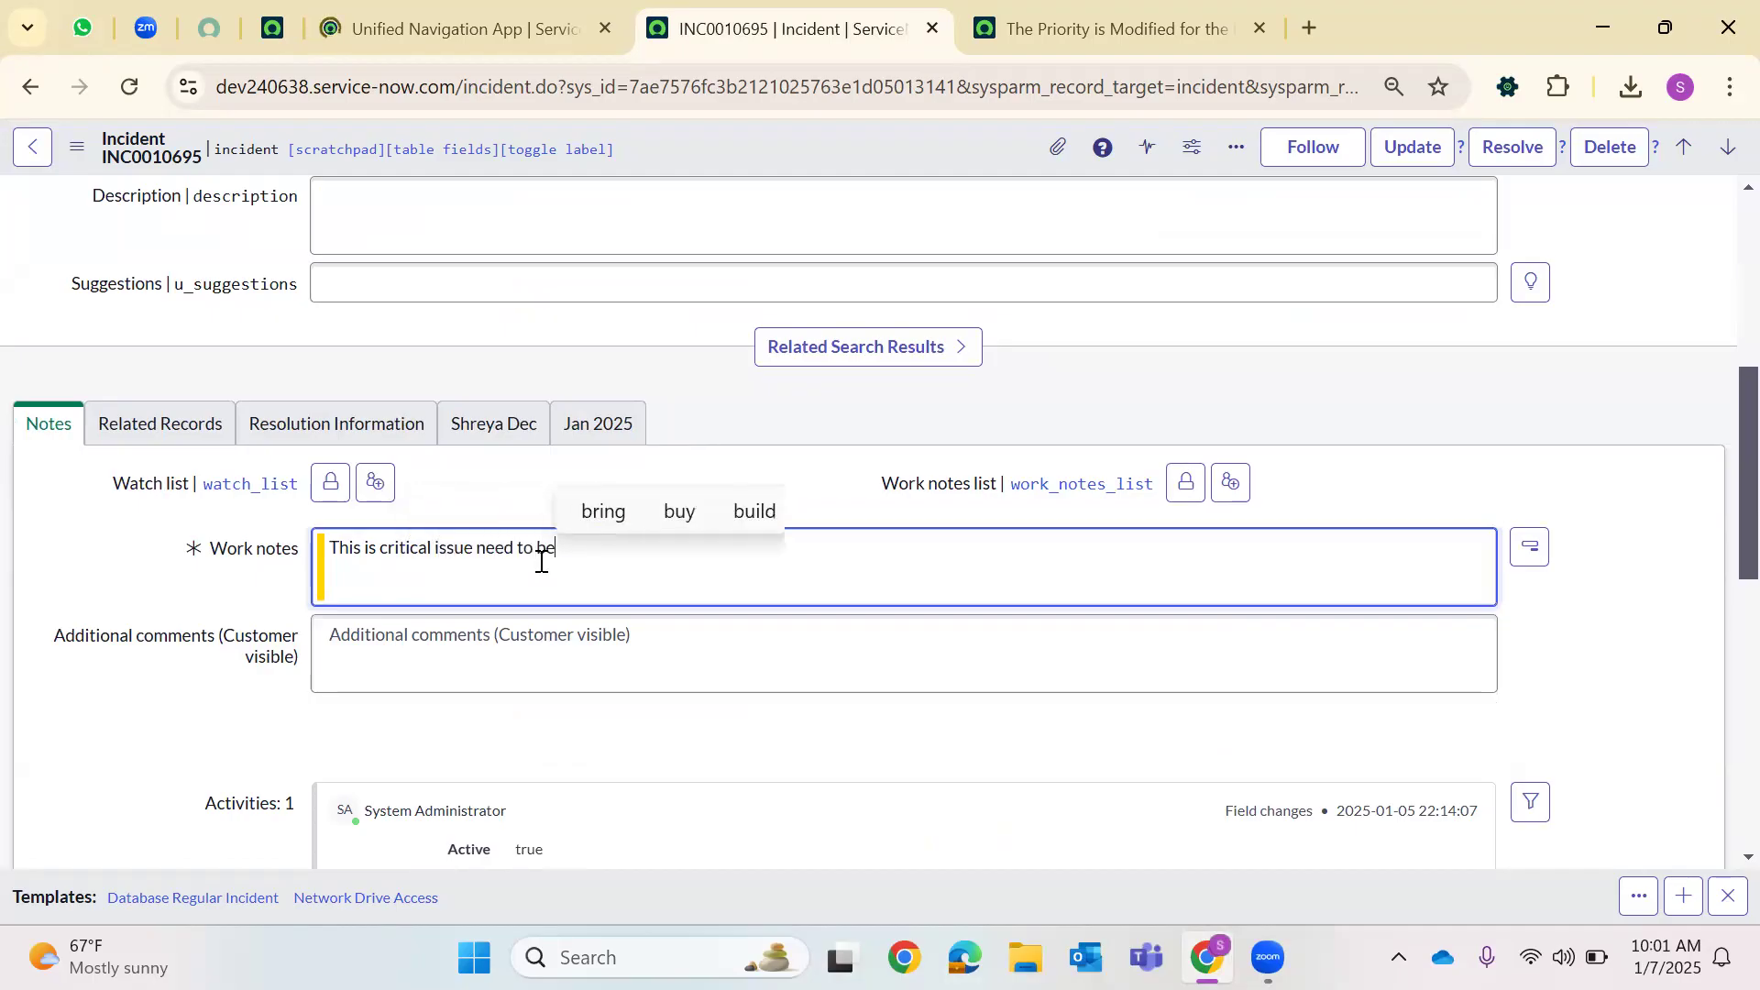
pyautogui.write(' fixed asap')
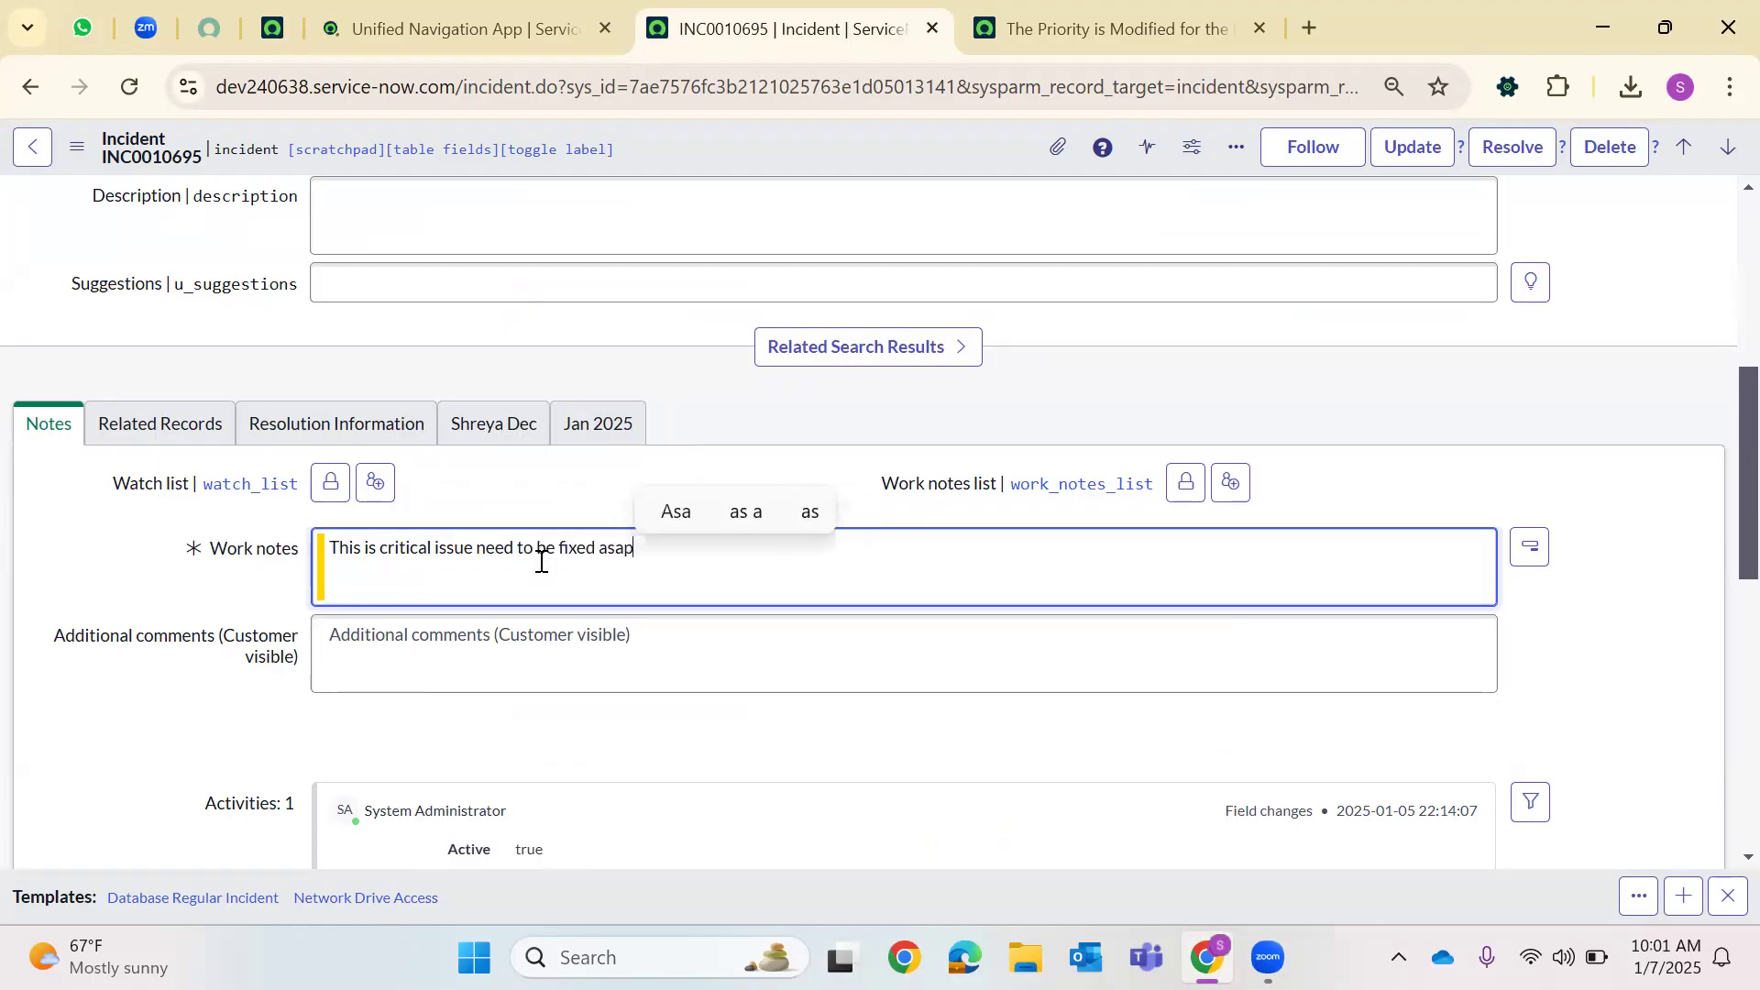
pyautogui.scroll(8, 768, 367)
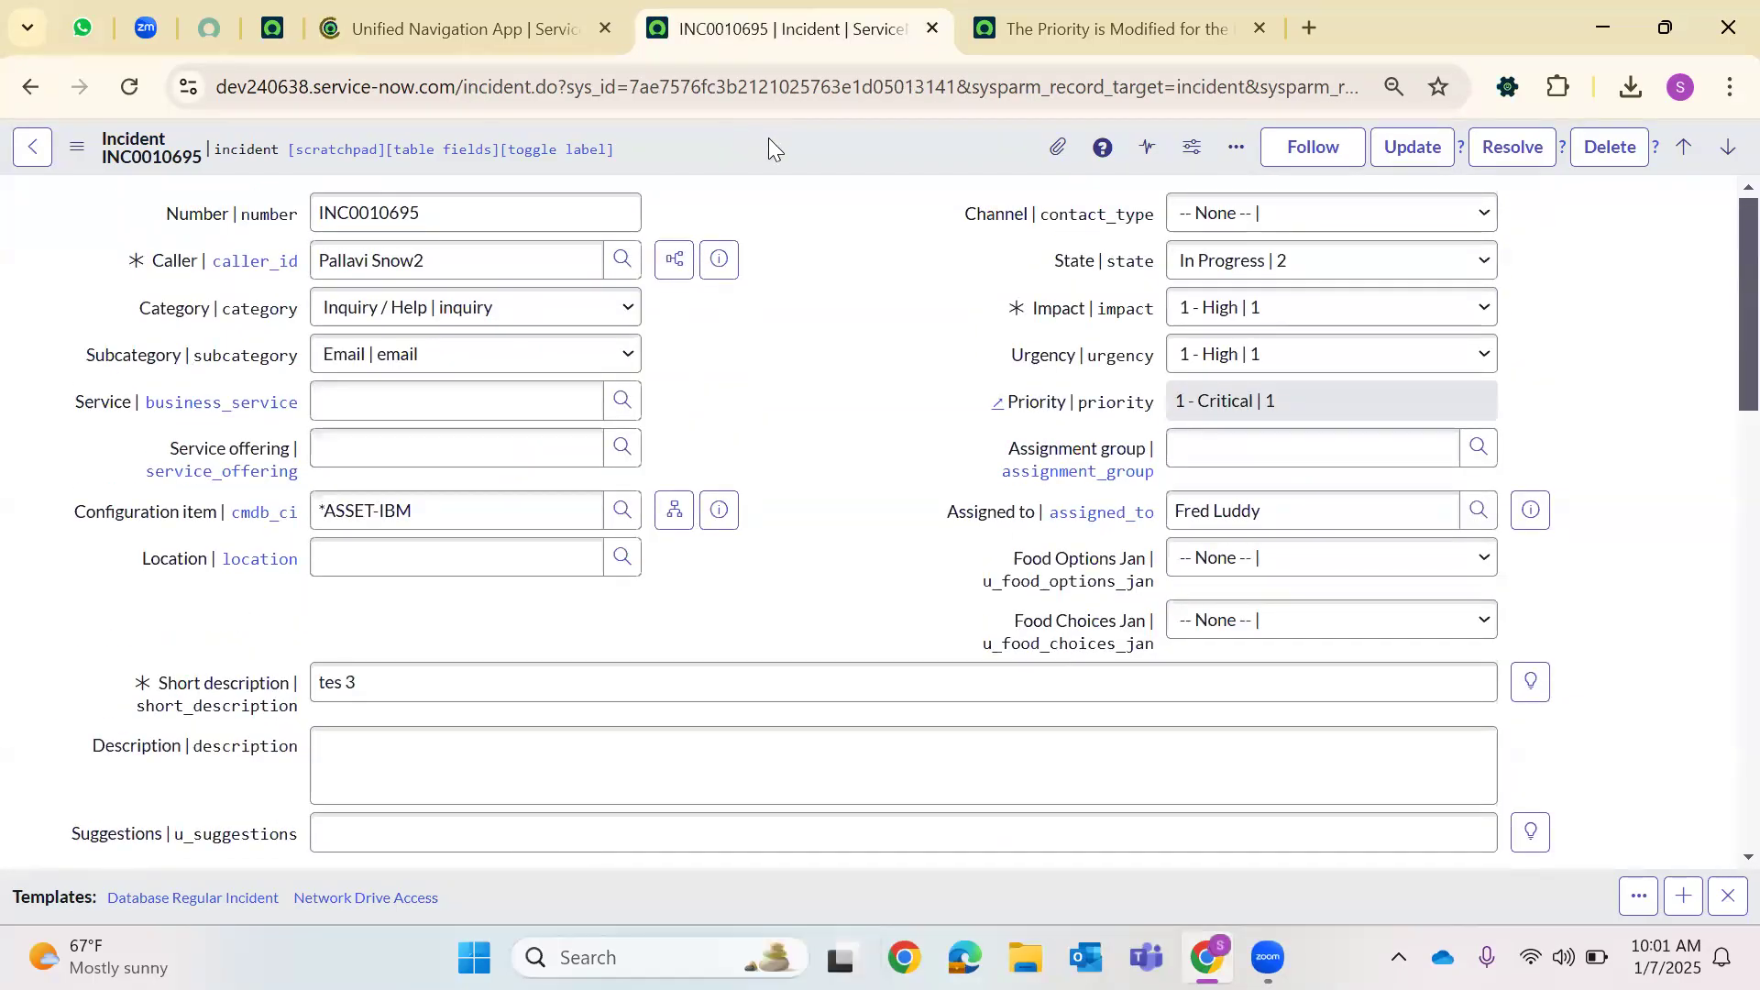
pyautogui.rightClick(768, 137)
pyautogui.click(860, 326)
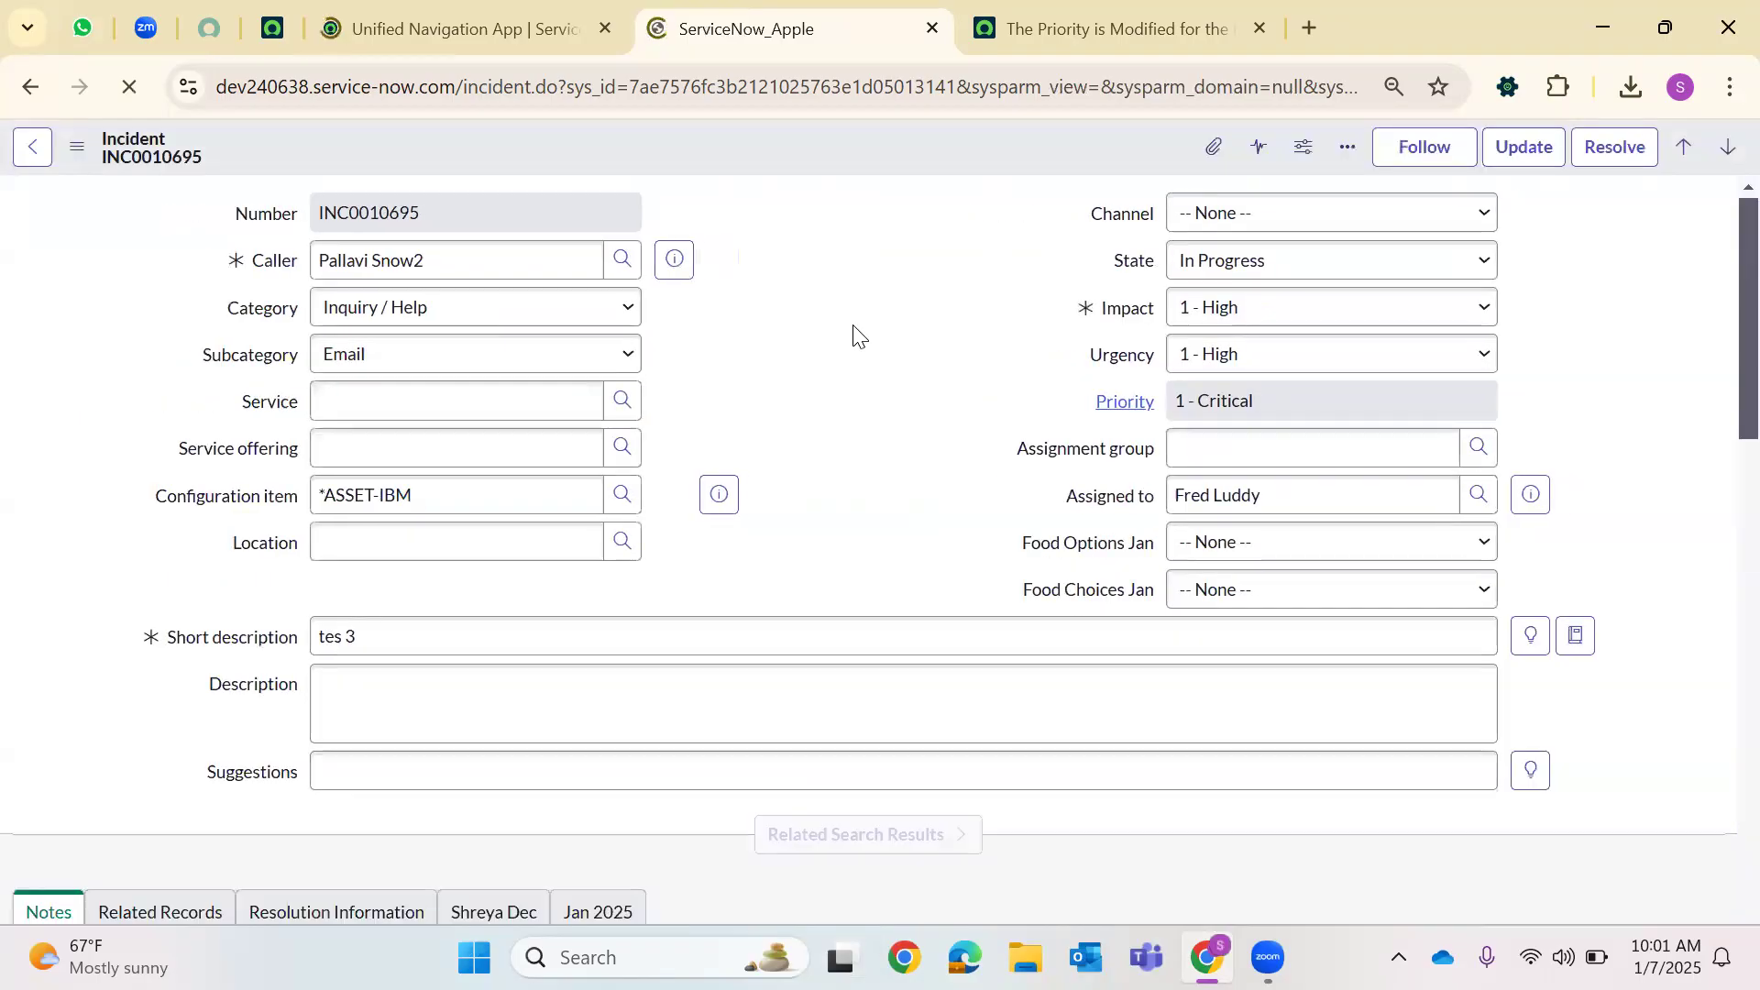
pyautogui.scroll(-3, 983, 312)
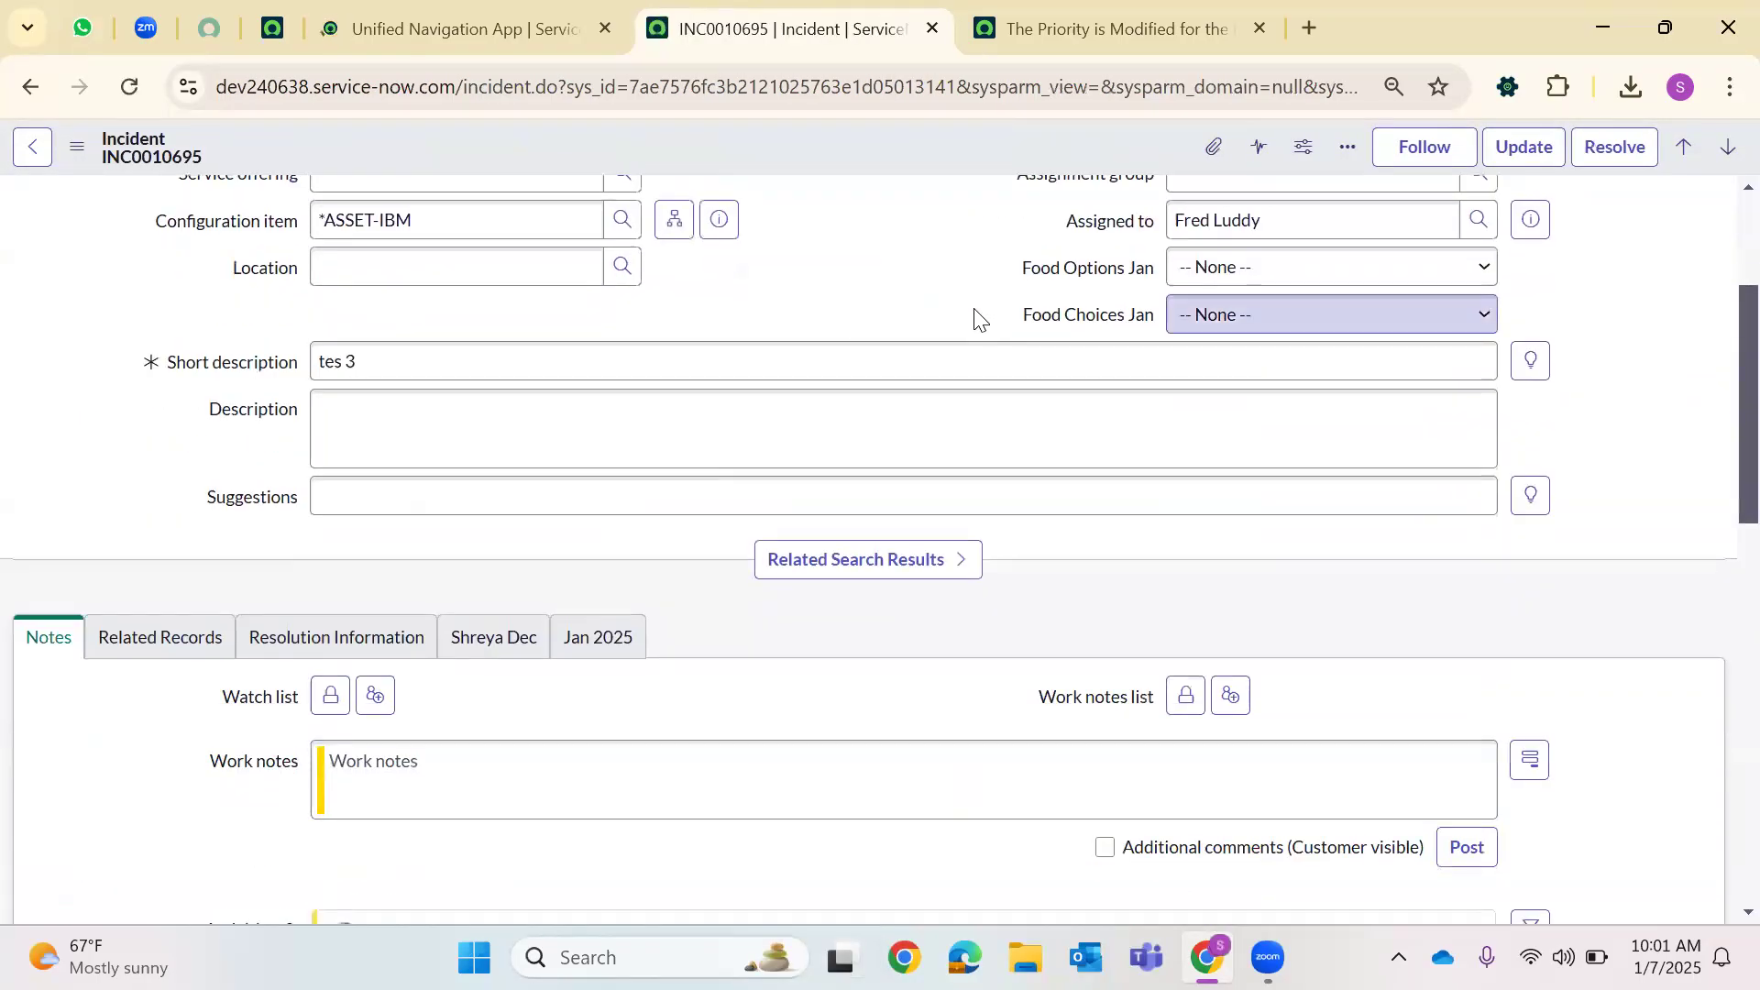
pyautogui.scroll(-3, 975, 315)
# Dismiss the Work your way introduction on the home page and search the application navigator for the Emails module as the impersonated user
pyautogui.hotkey('ctrl', 'Tab')
pyautogui.click(323, 41)
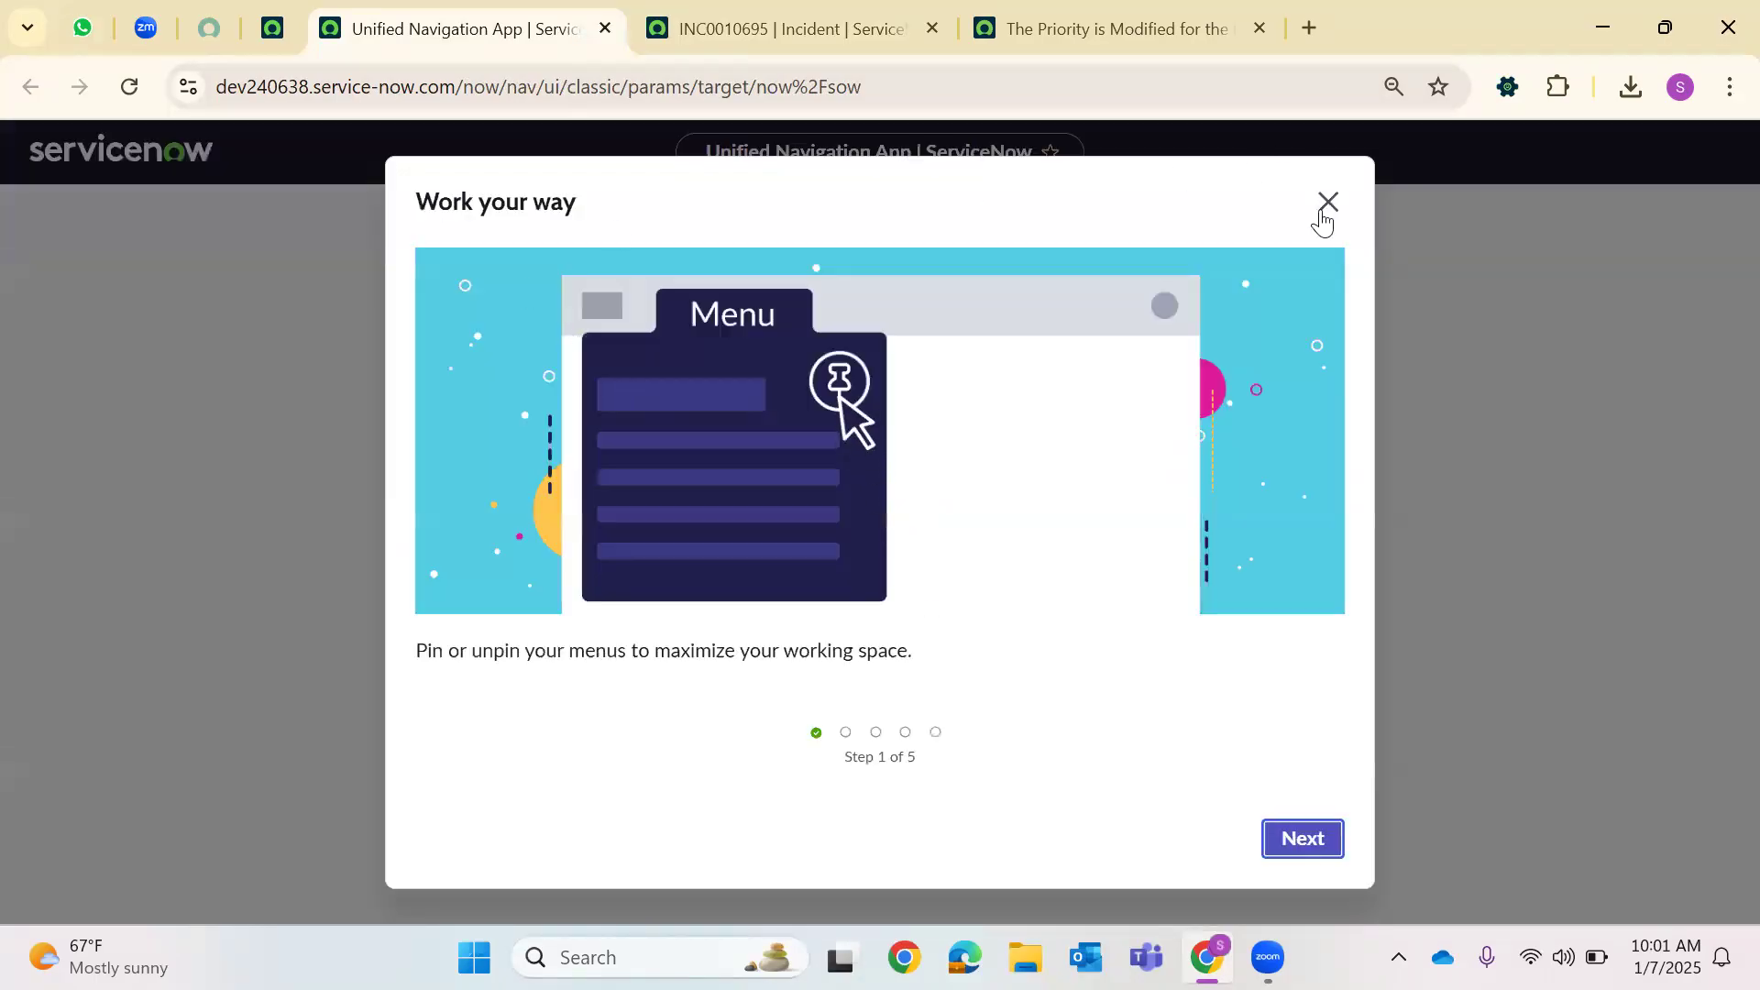
pyautogui.click(1327, 201)
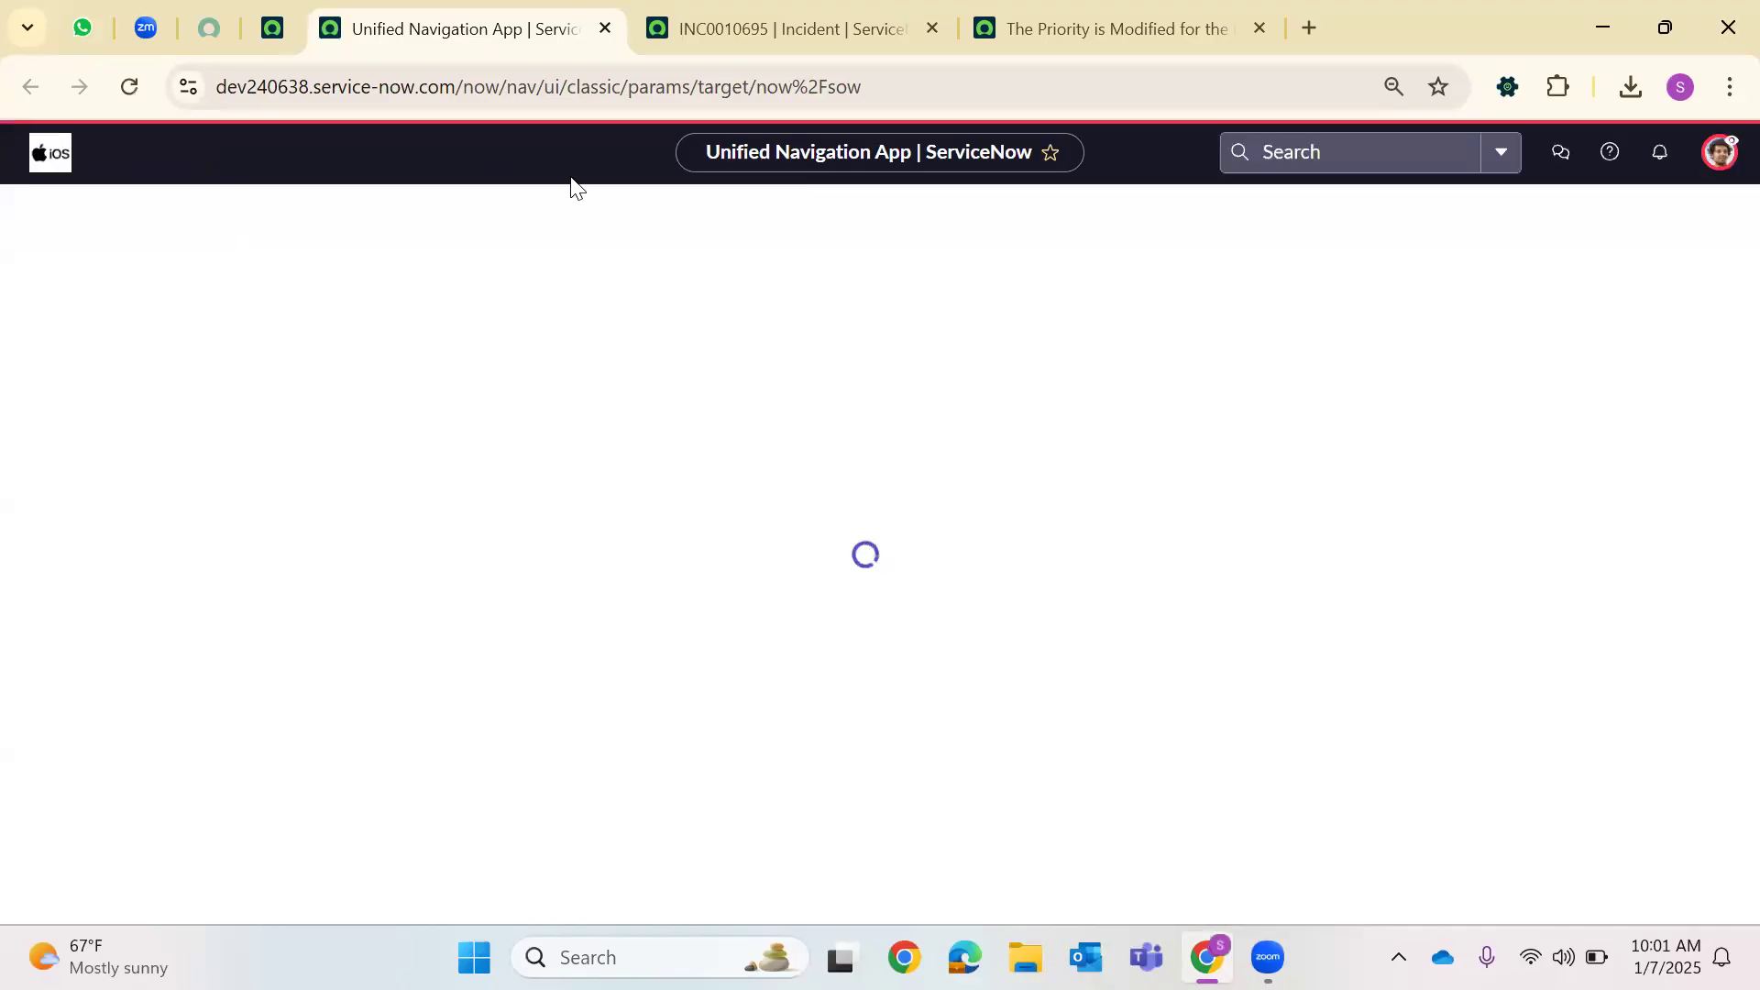
pyautogui.click(127, 158)
pyautogui.write('emails')
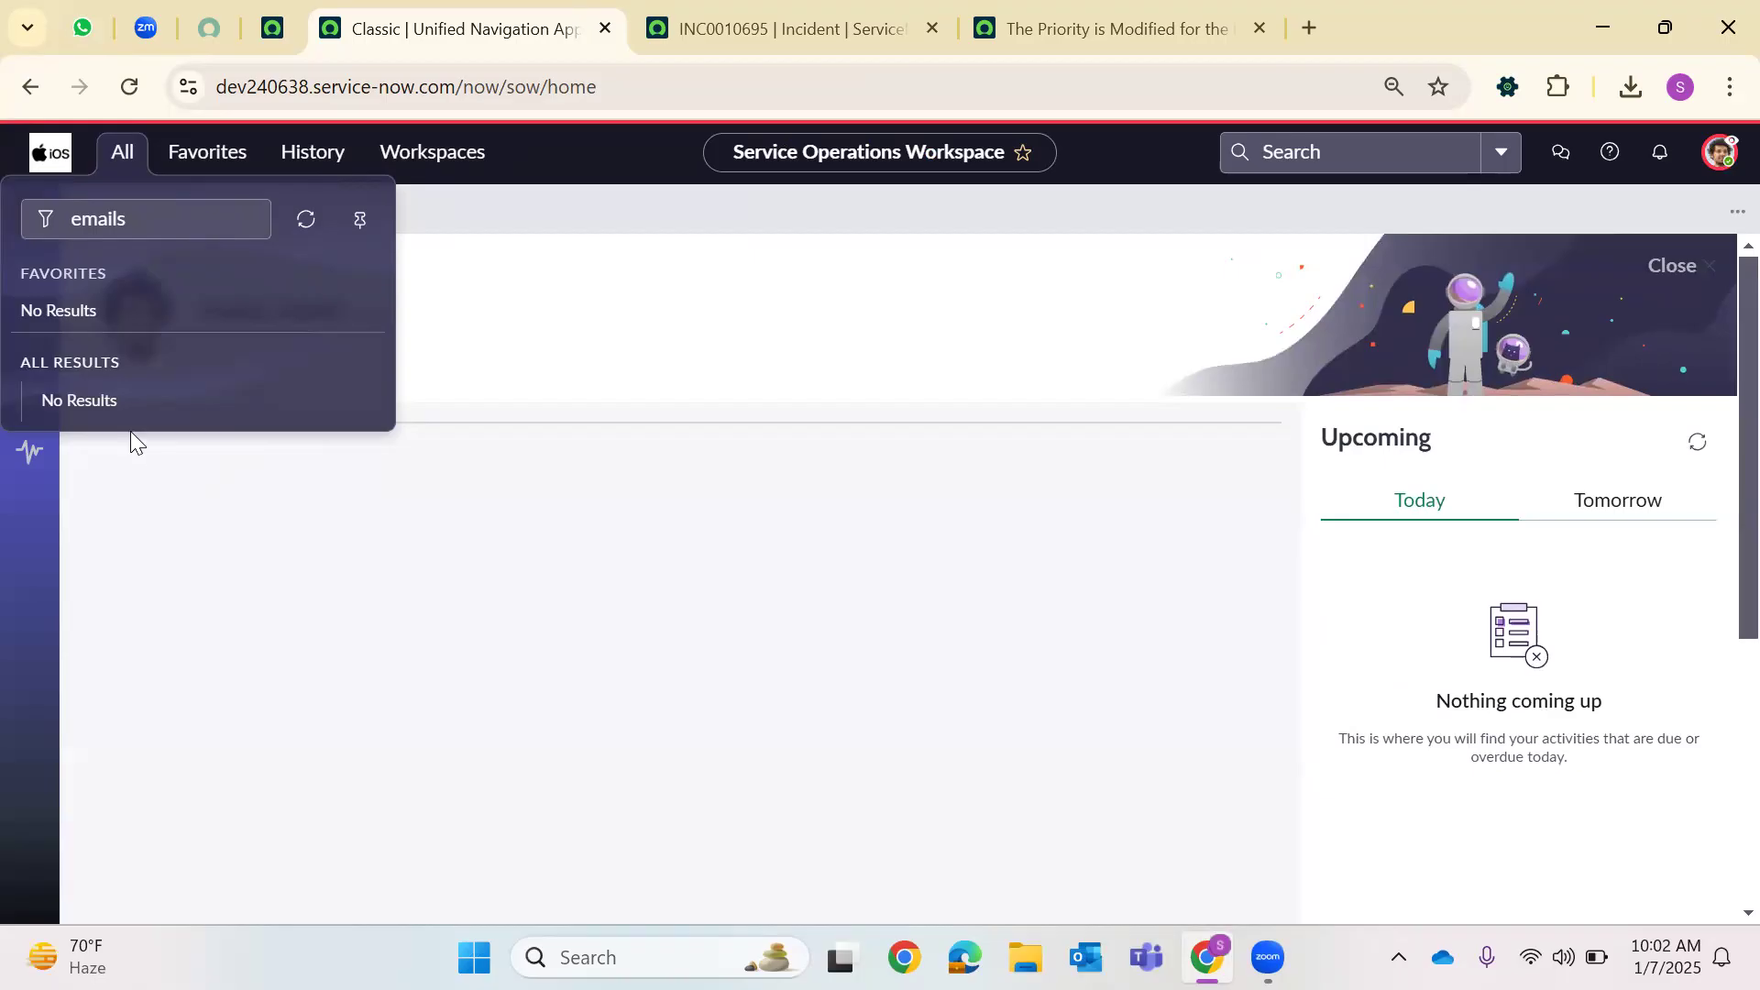
pyautogui.click(327, 481)
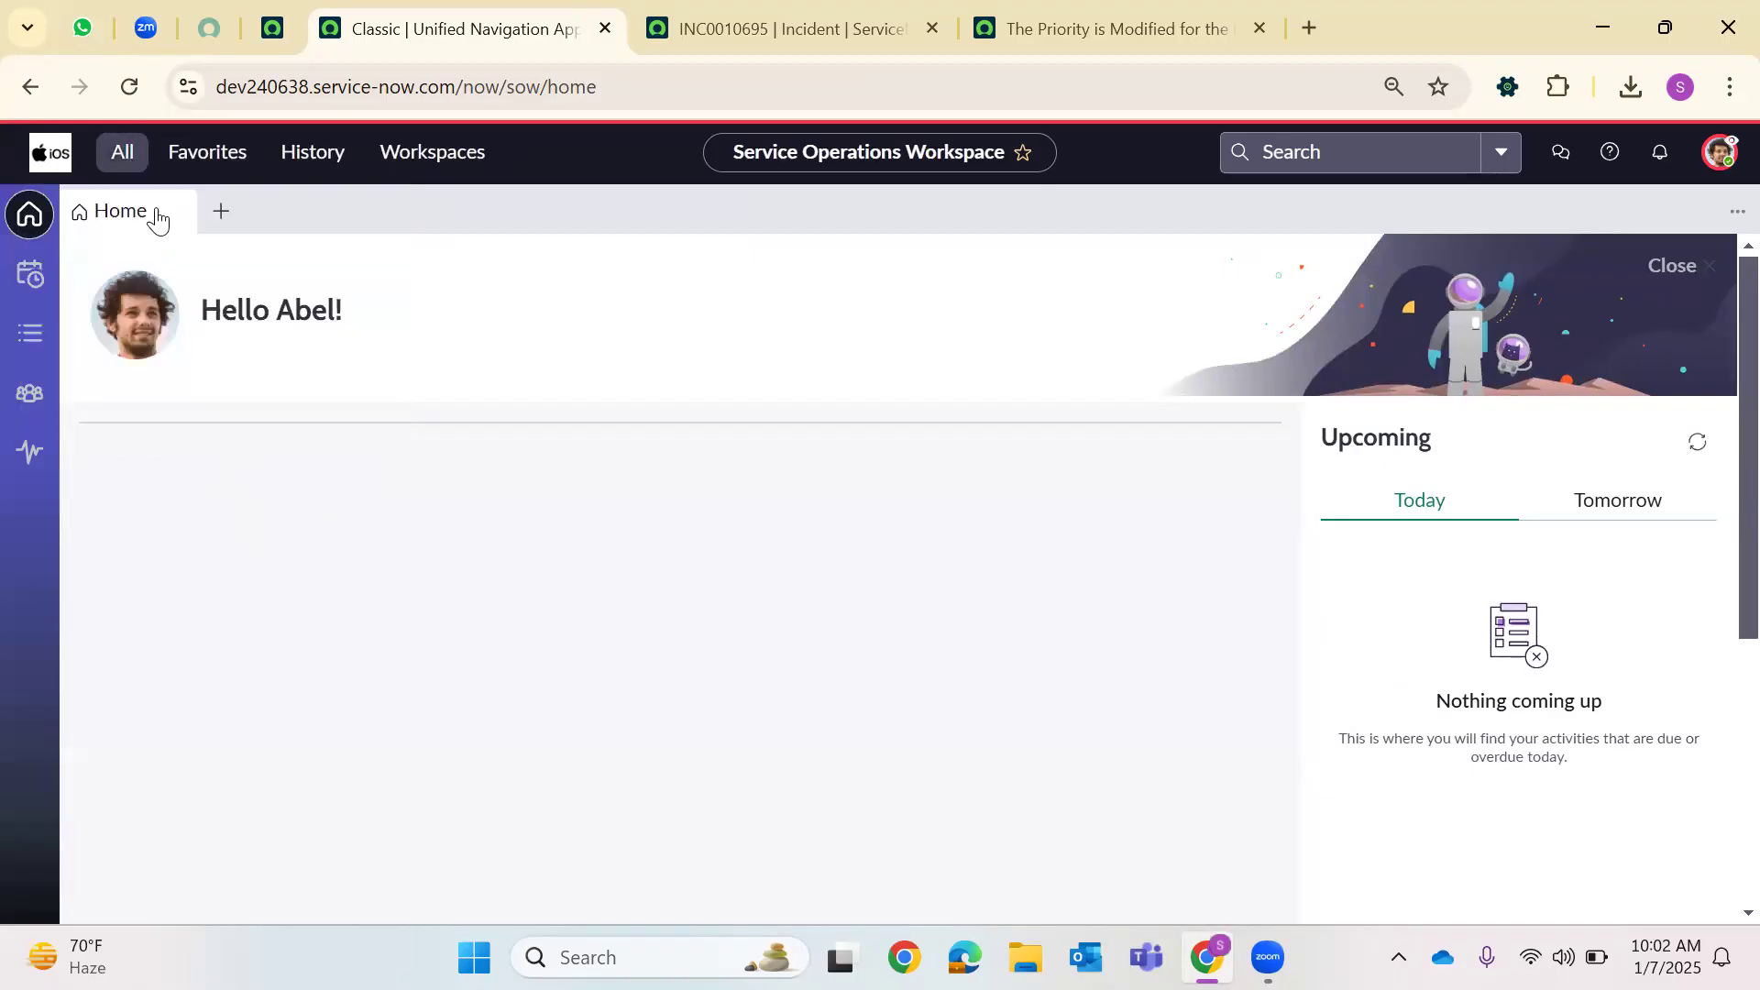
pyautogui.click(121, 154)
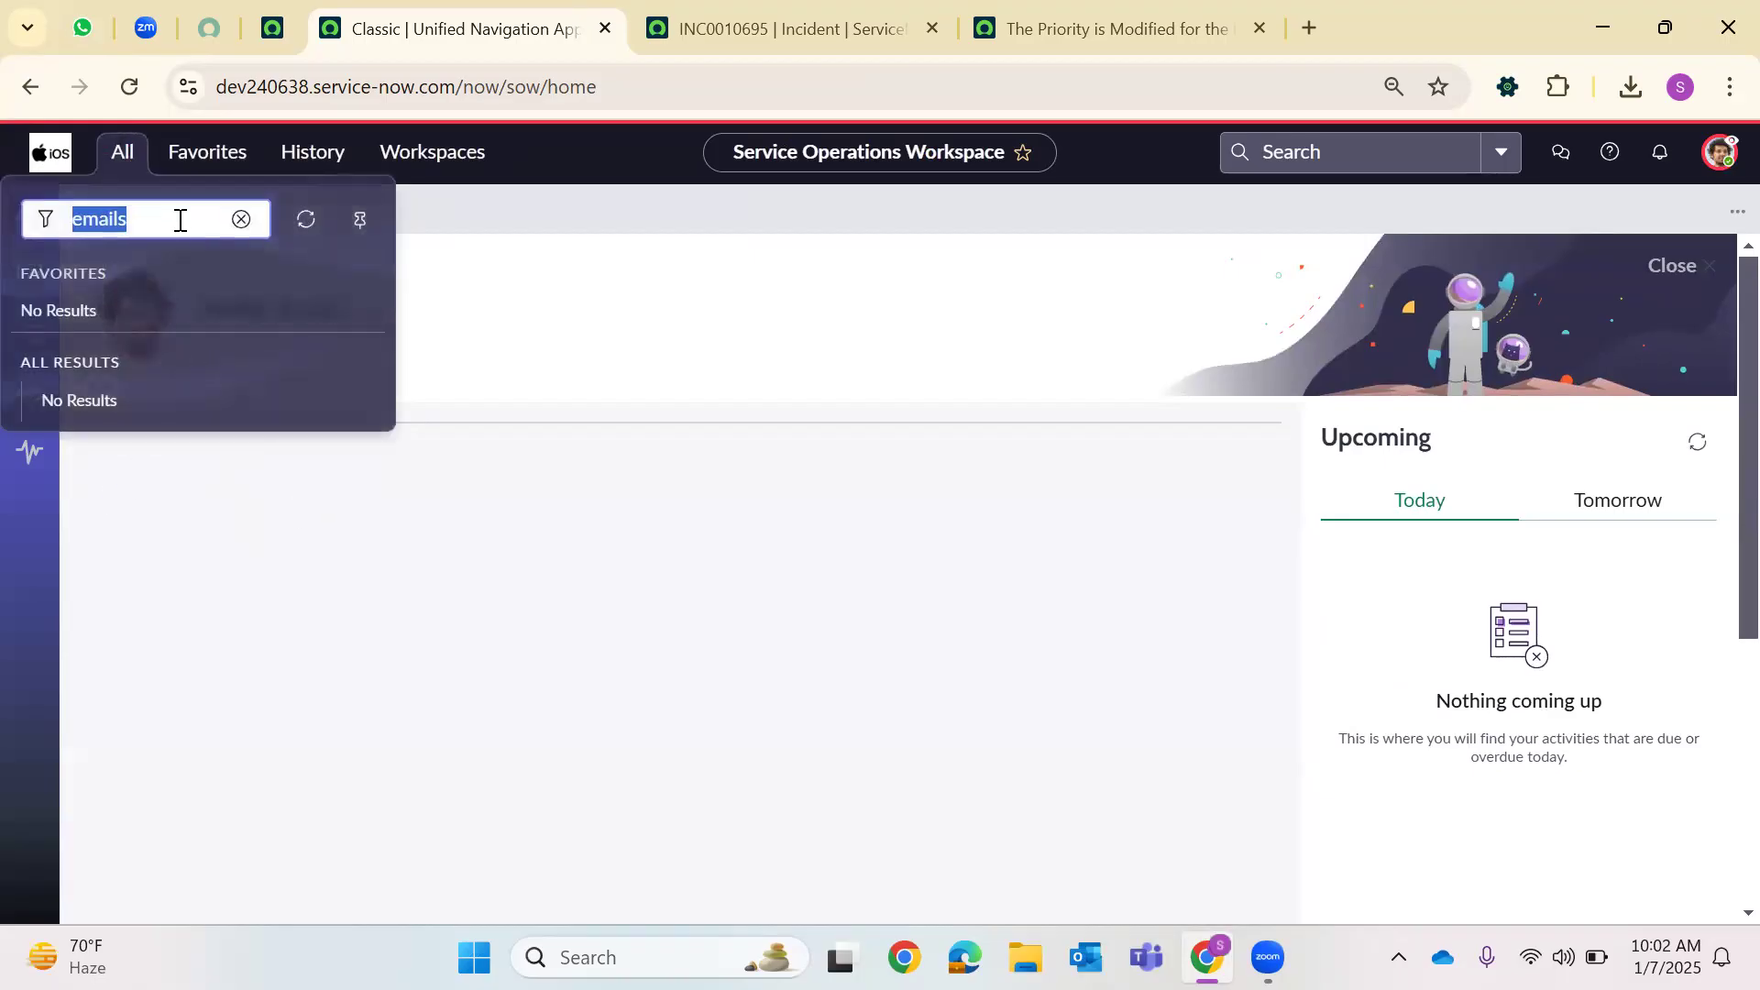
pyautogui.press('BackSpace')
pyautogui.write('Emails')
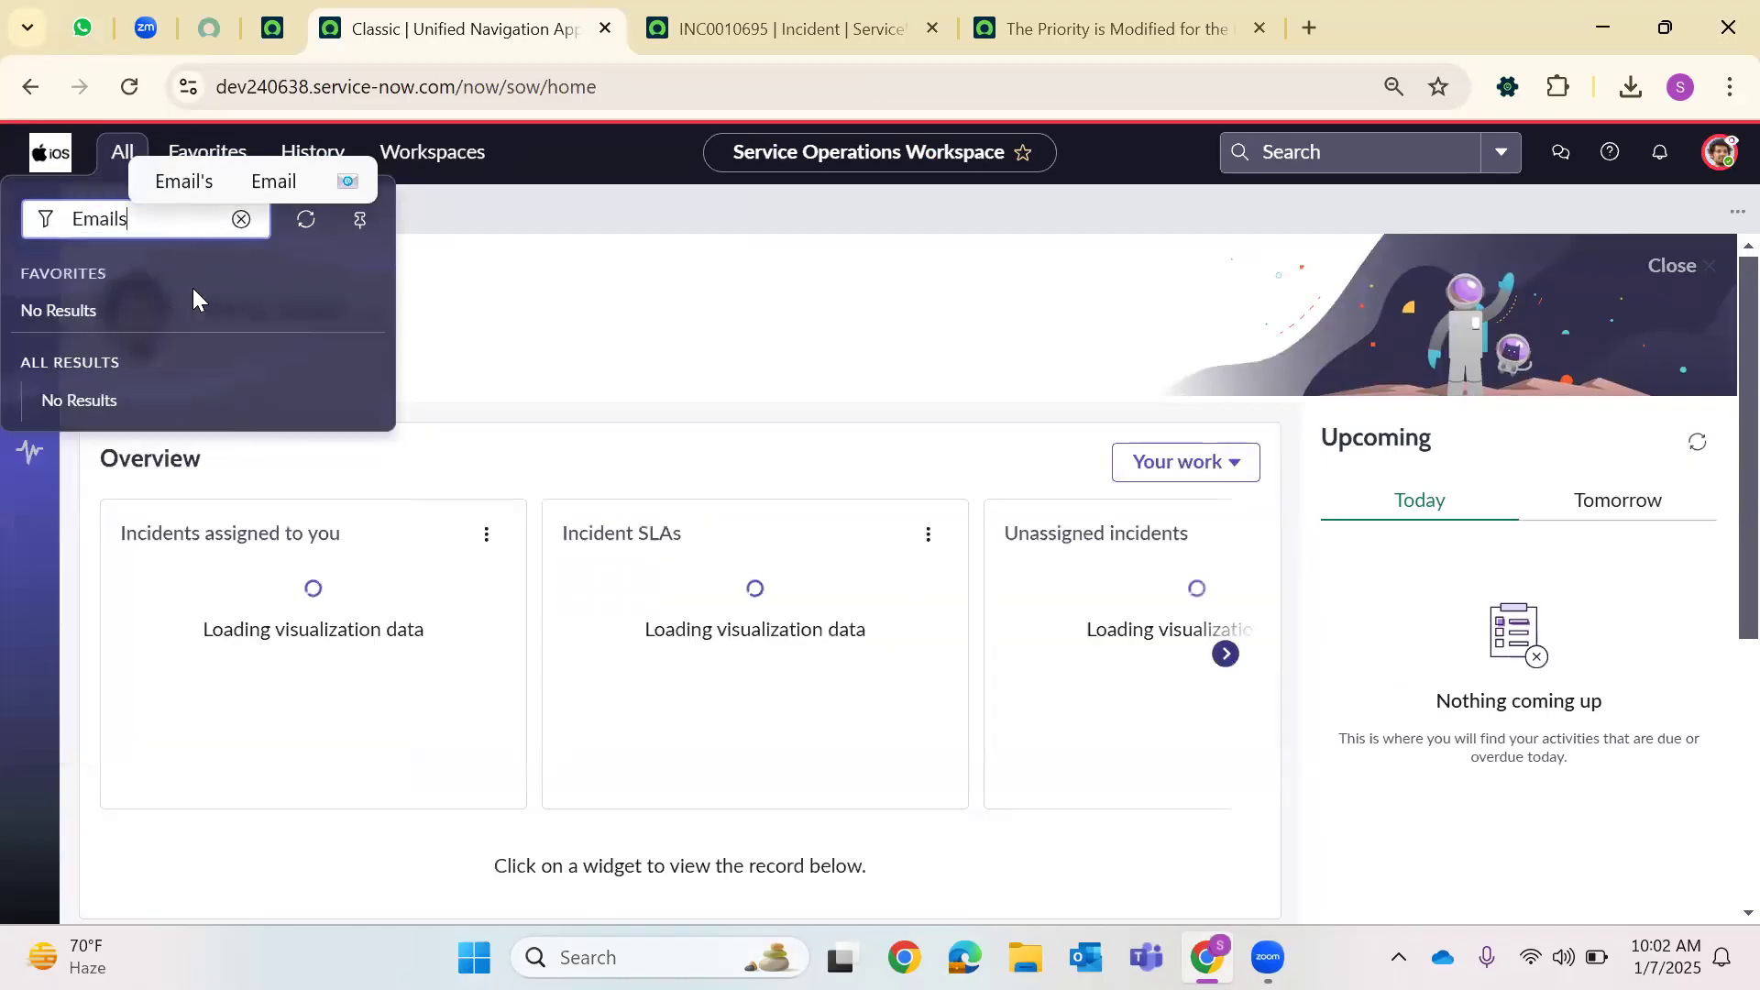
pyautogui.press('BackSpace')
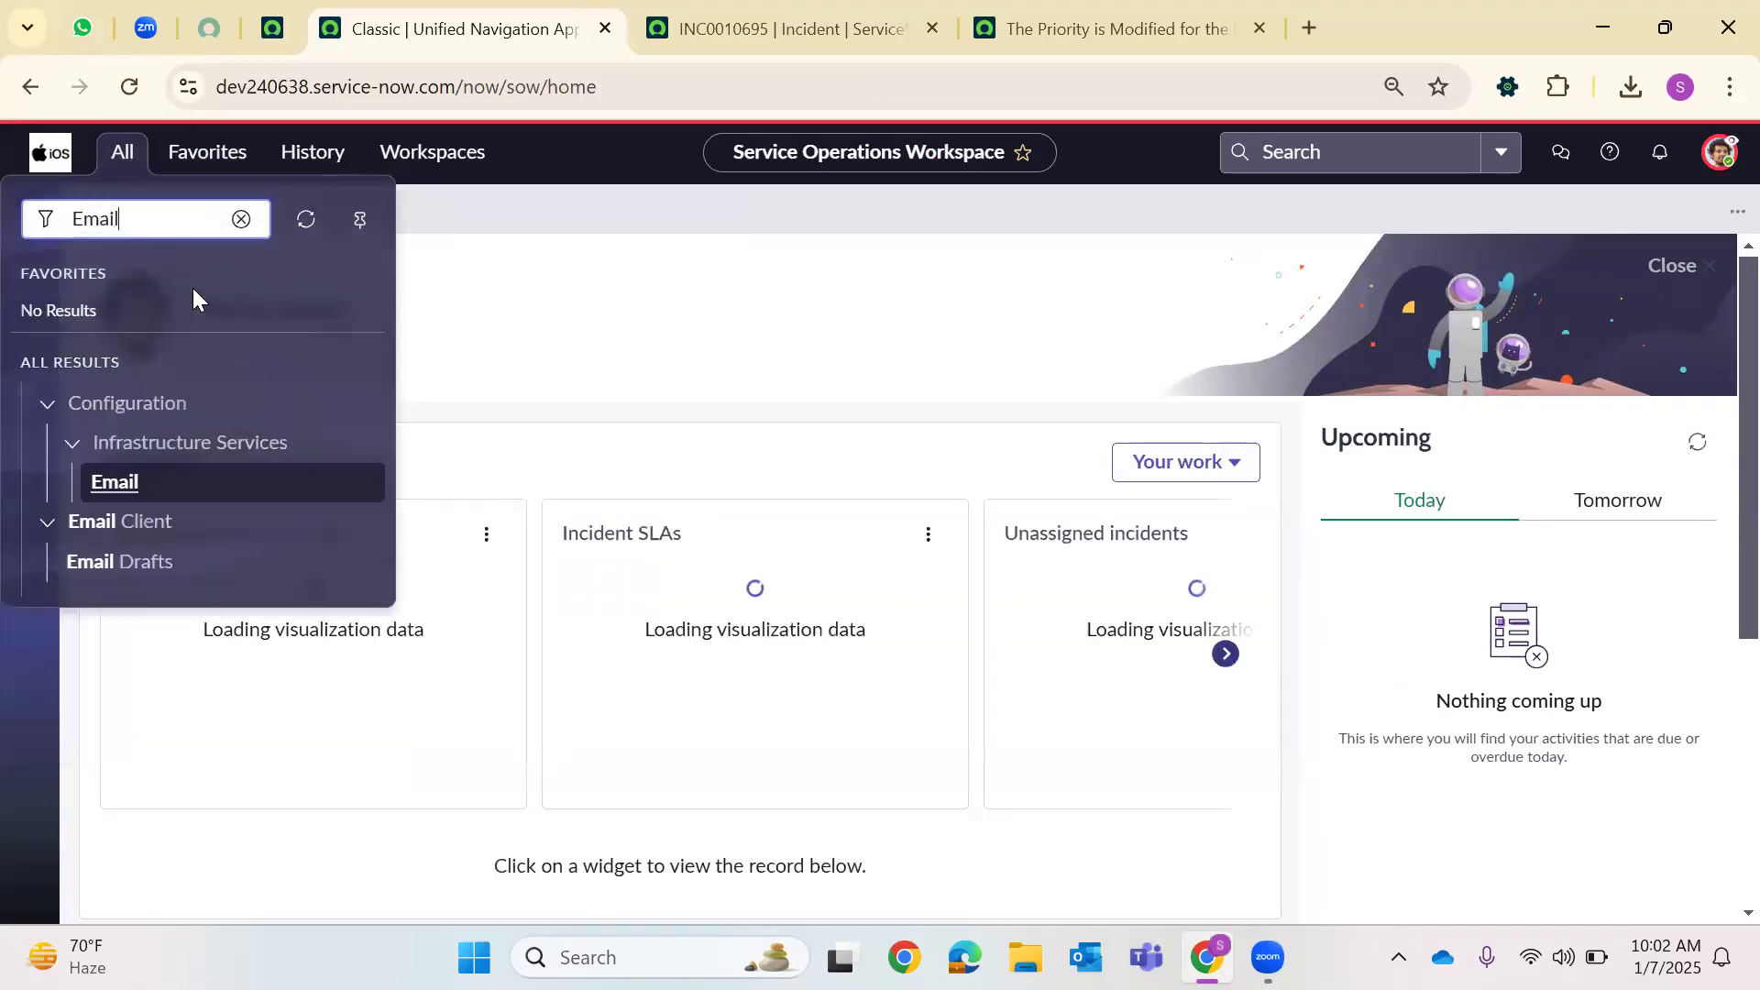
# Glance at incident INC0010695 and end the impersonation from the ServiceNow home page
pyautogui.click(725, 22)
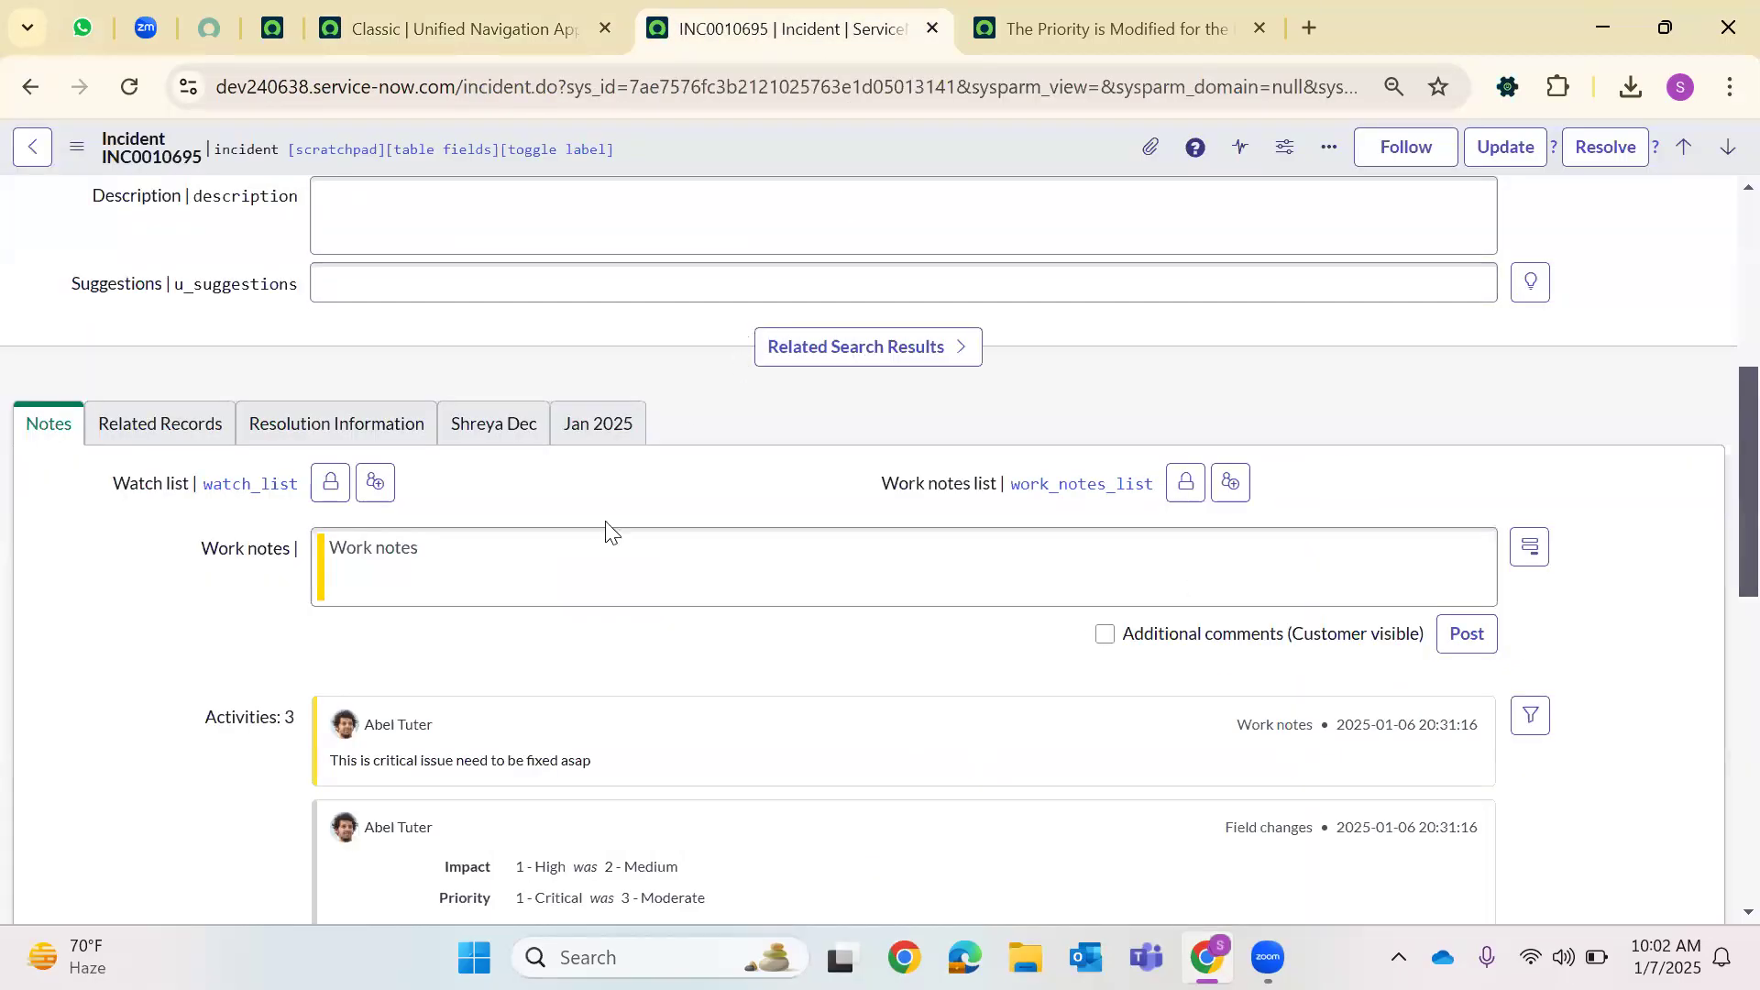
pyautogui.scroll(5, 605, 532)
pyautogui.click(449, 28)
pyautogui.click(1719, 151)
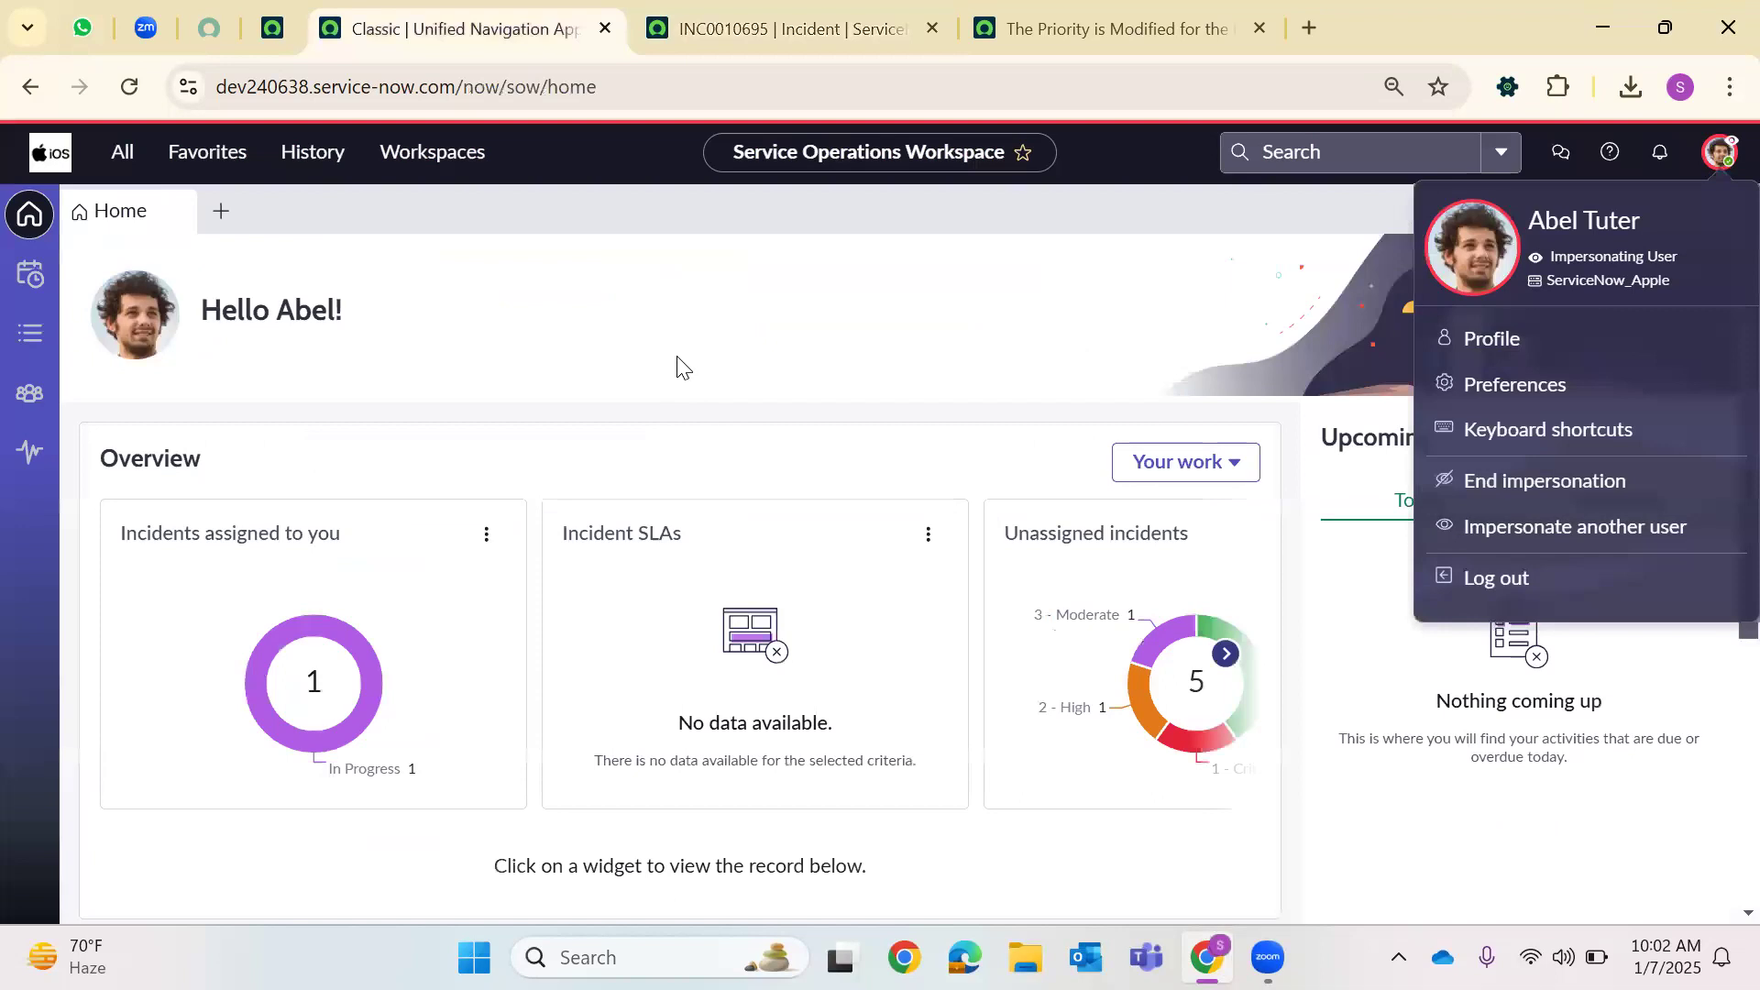
pyautogui.click(1519, 494)
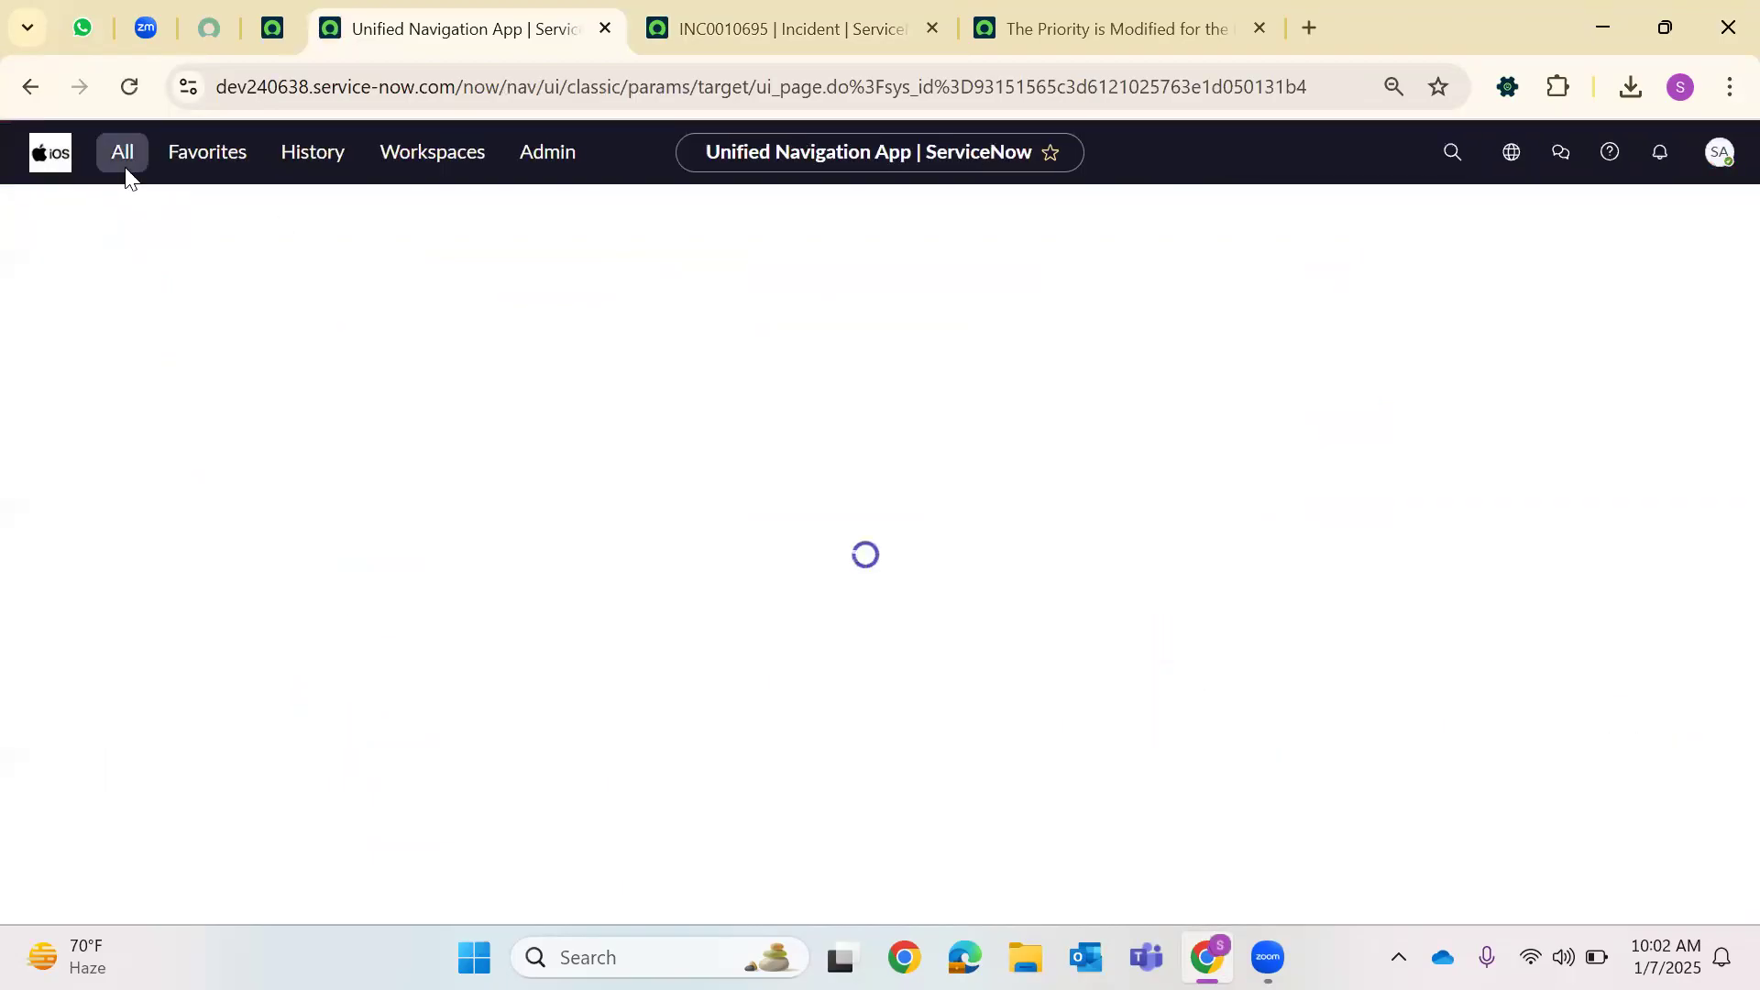
# Find Emails under System Logs by filtering the navigator for "emails" and open it in a new tab
pyautogui.click(126, 170)
pyautogui.write('email')
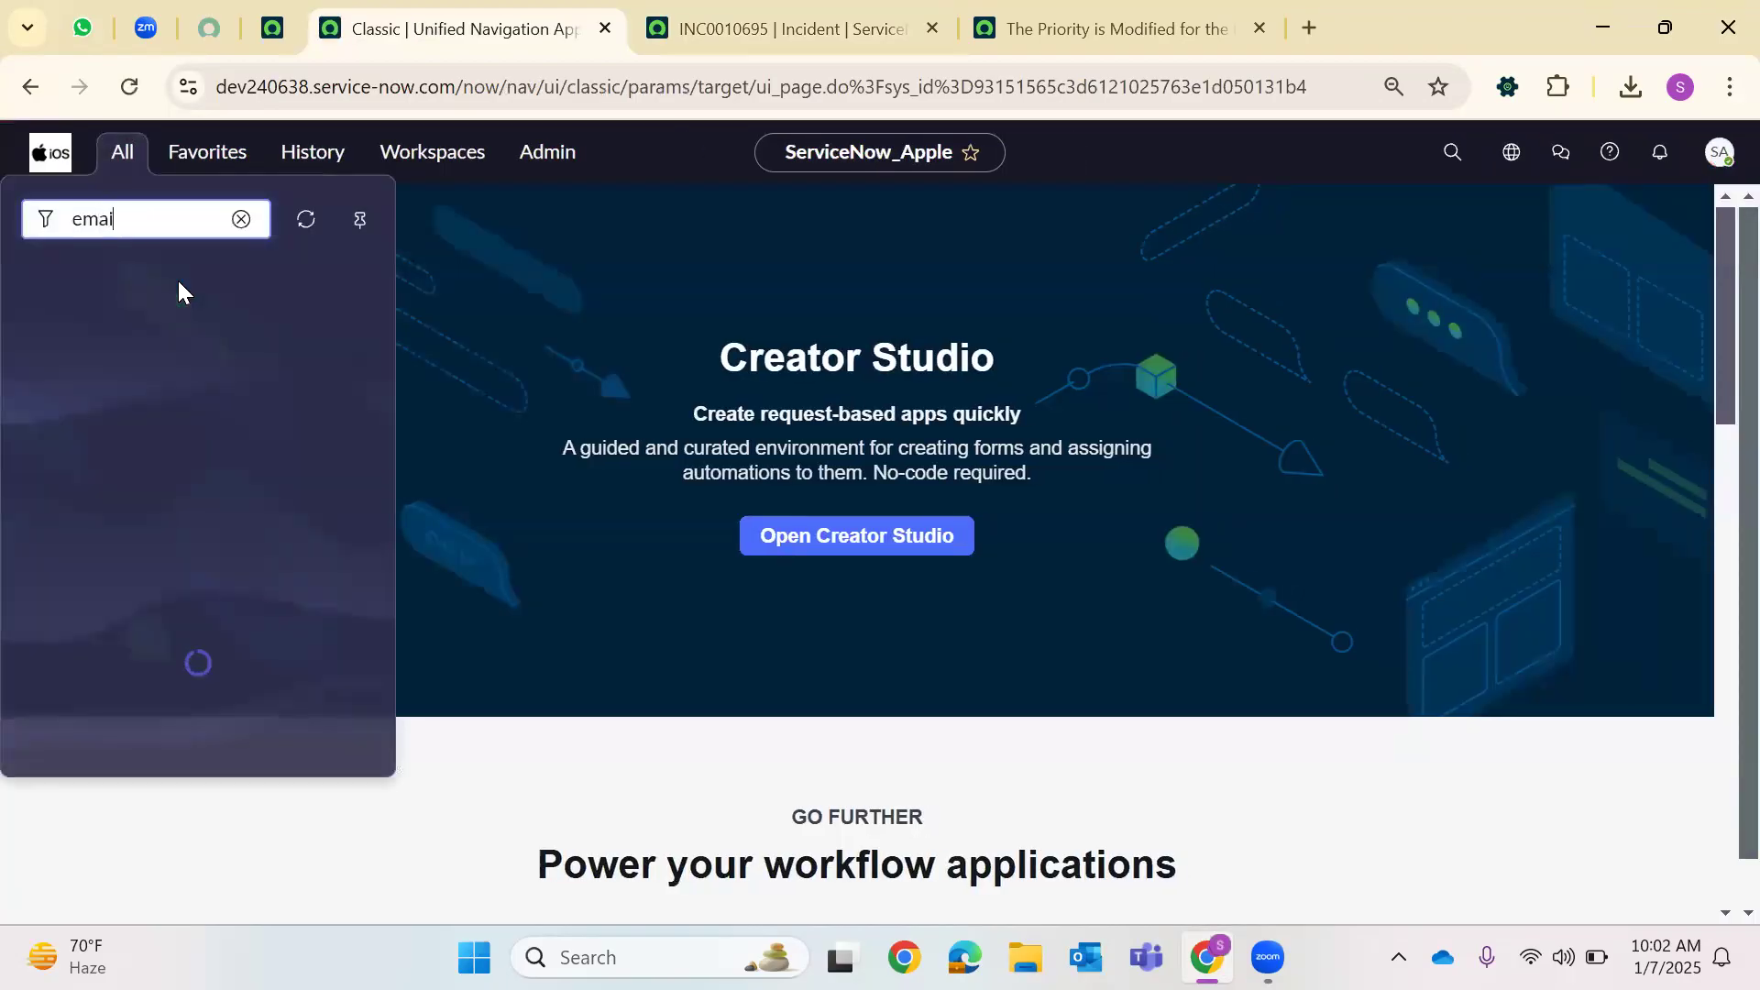
pyautogui.write('s')
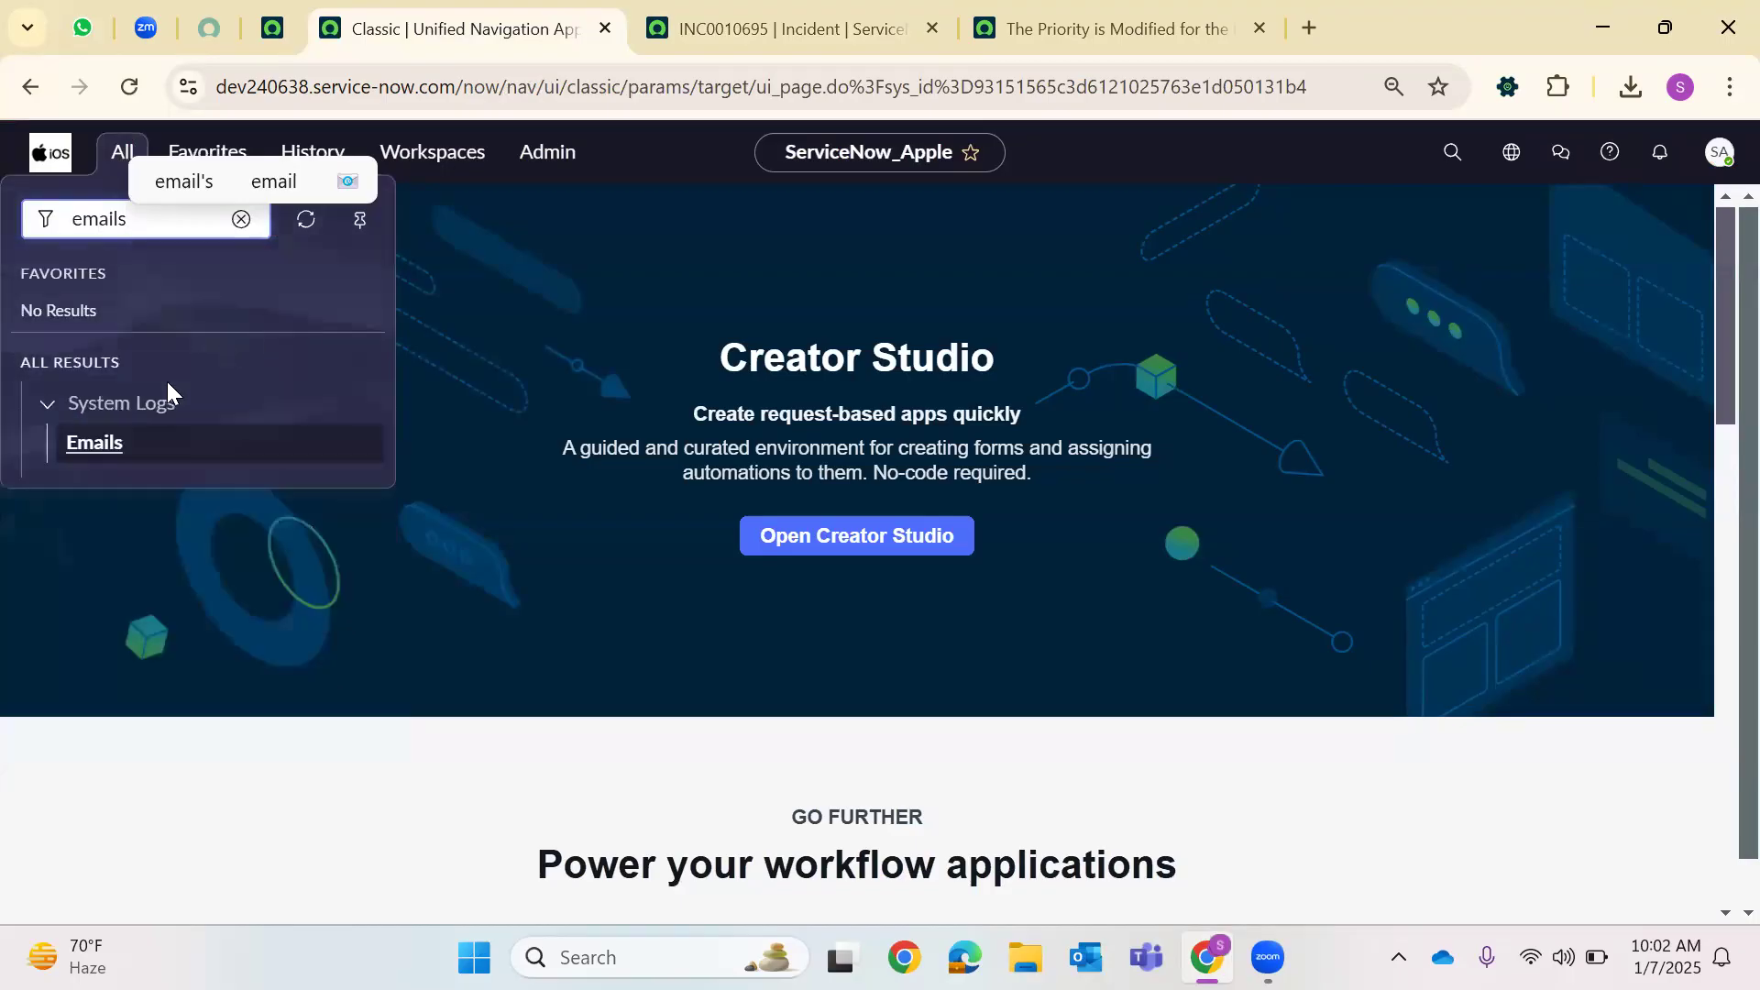
pyautogui.rightClick(92, 444)
pyautogui.click(236, 473)
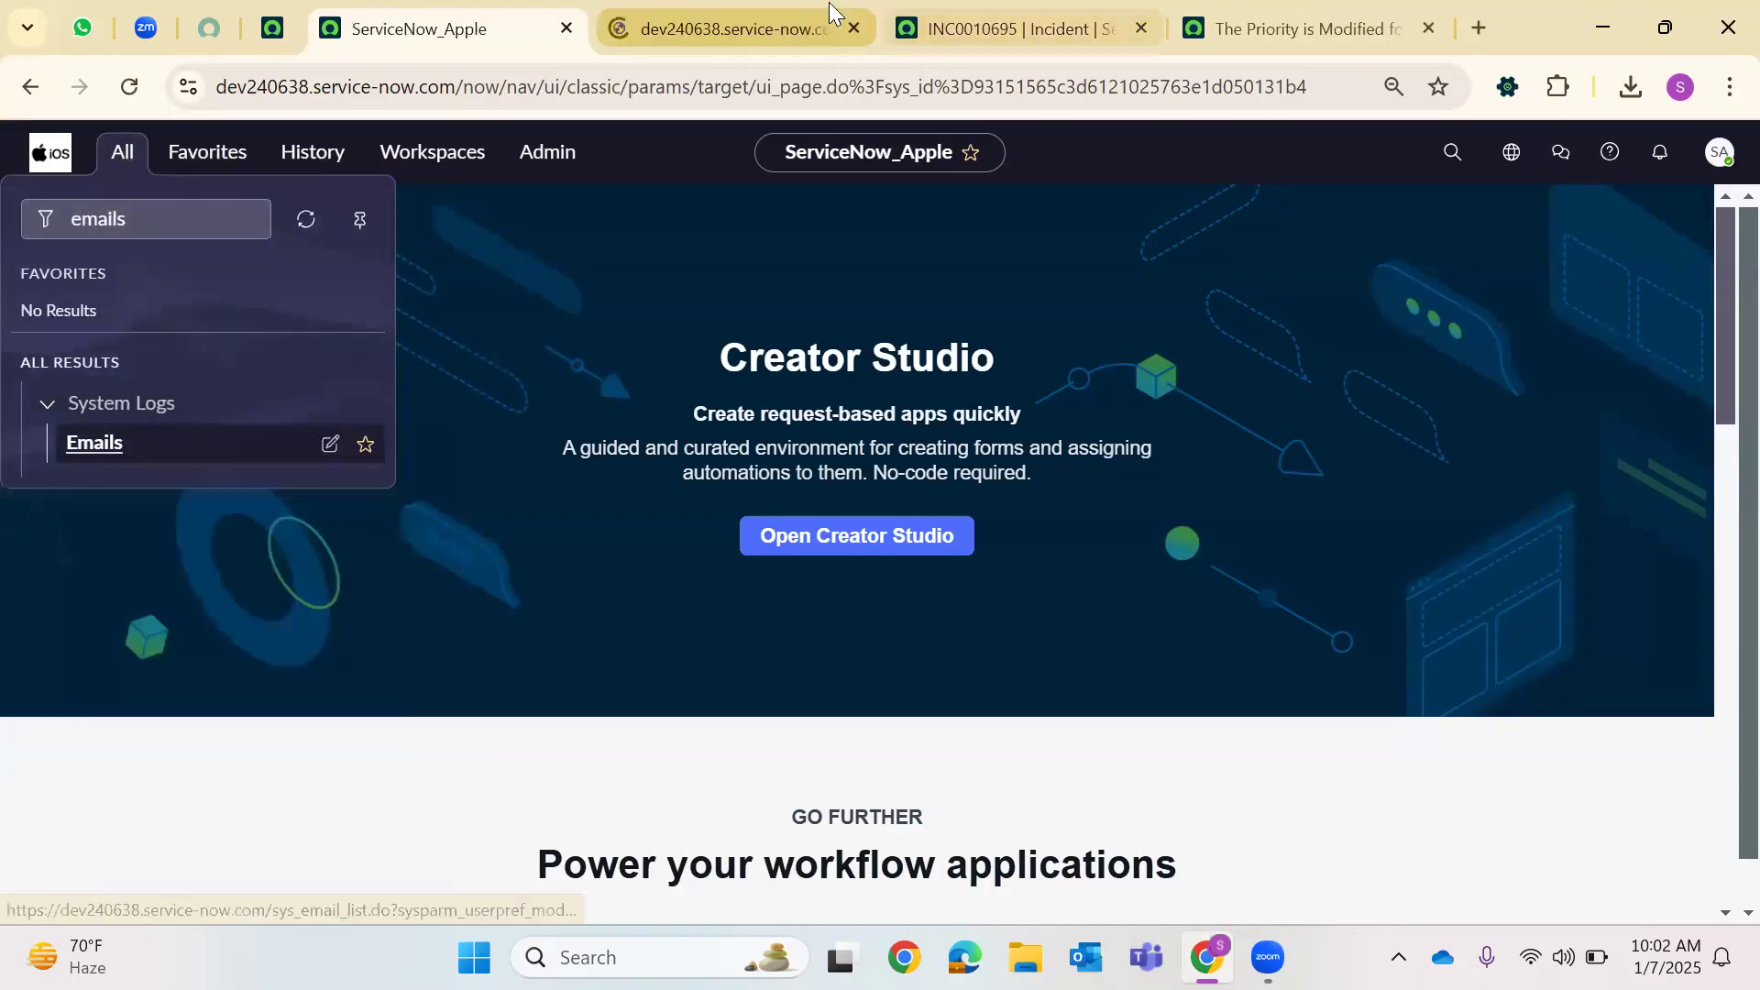
pyautogui.click(828, 9)
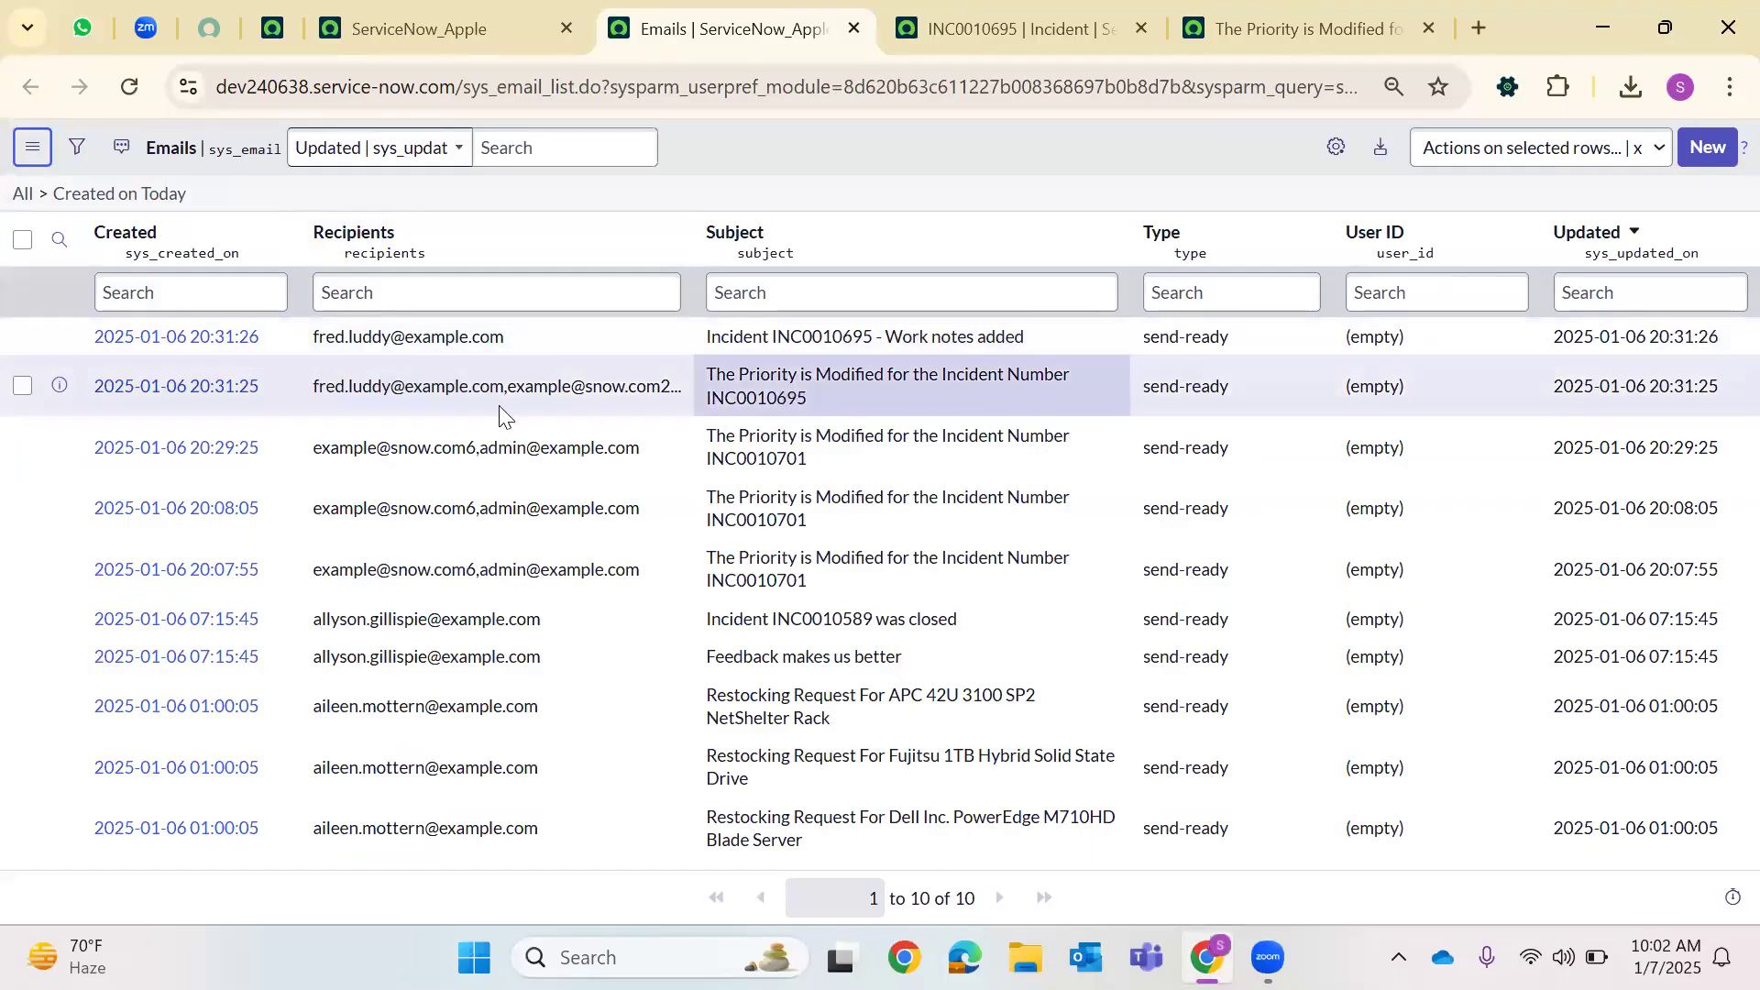
# Open the priority-modified email for incident INC0010695, read its body in the email preview and close the preview
pyautogui.click(176, 386)
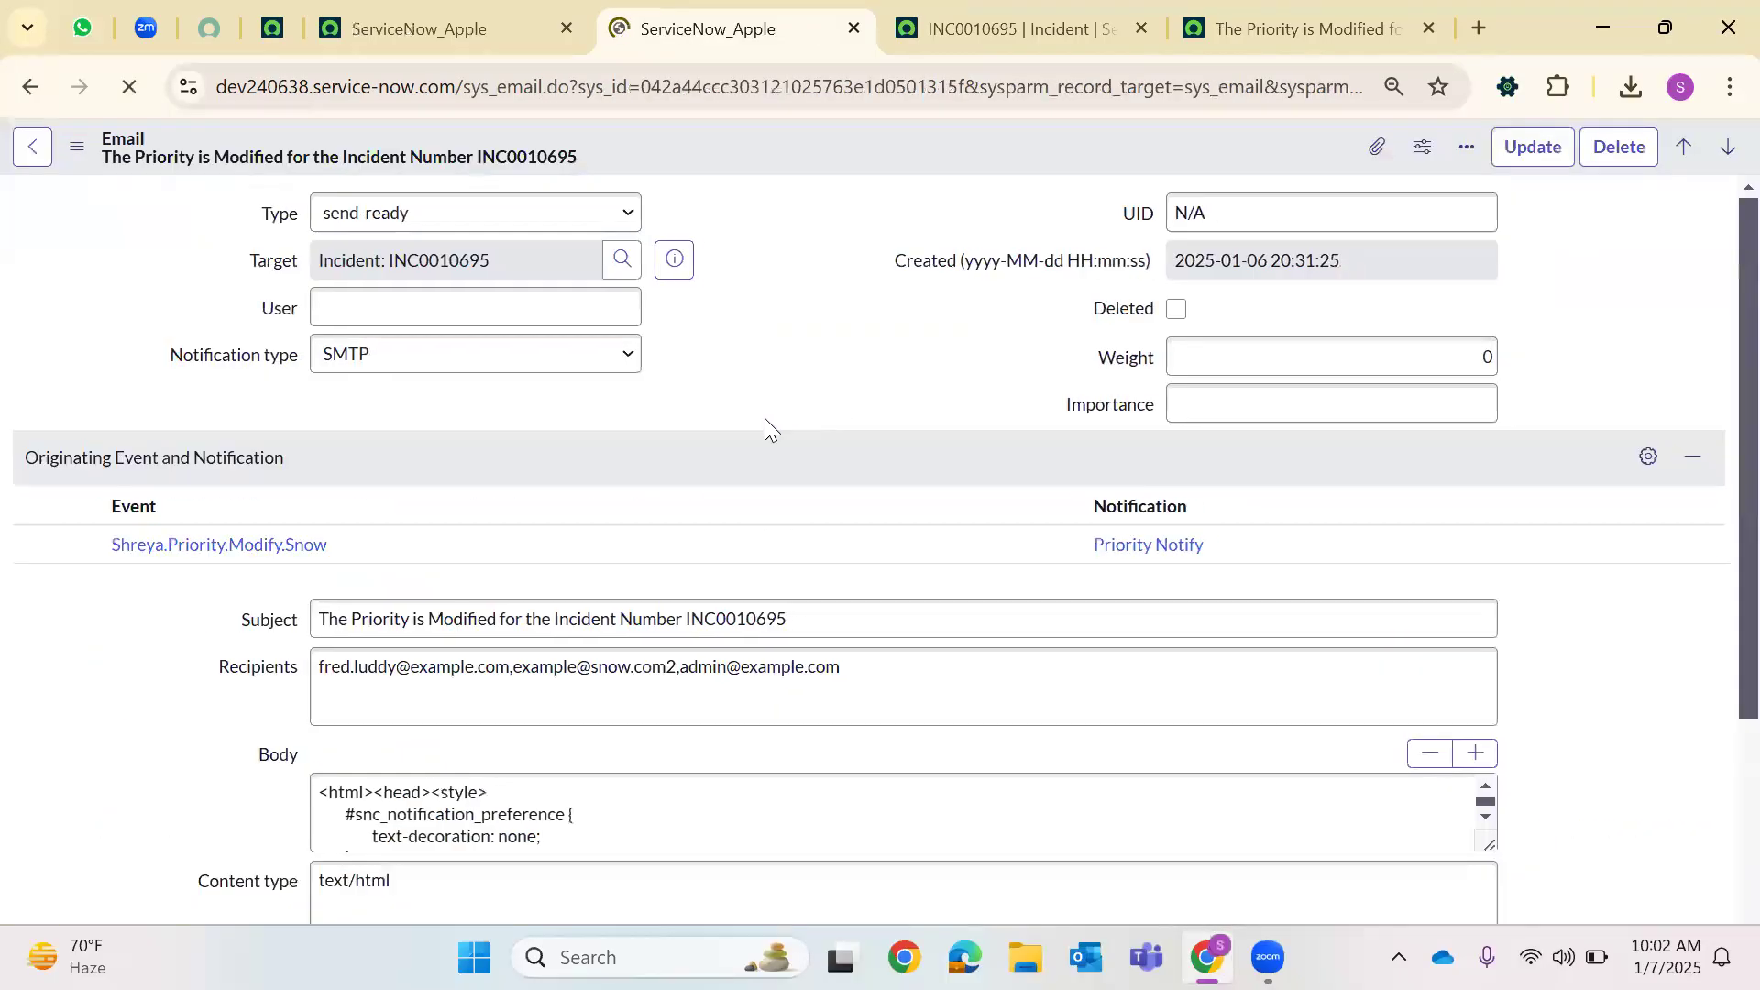
pyautogui.scroll(-7, 699, 499)
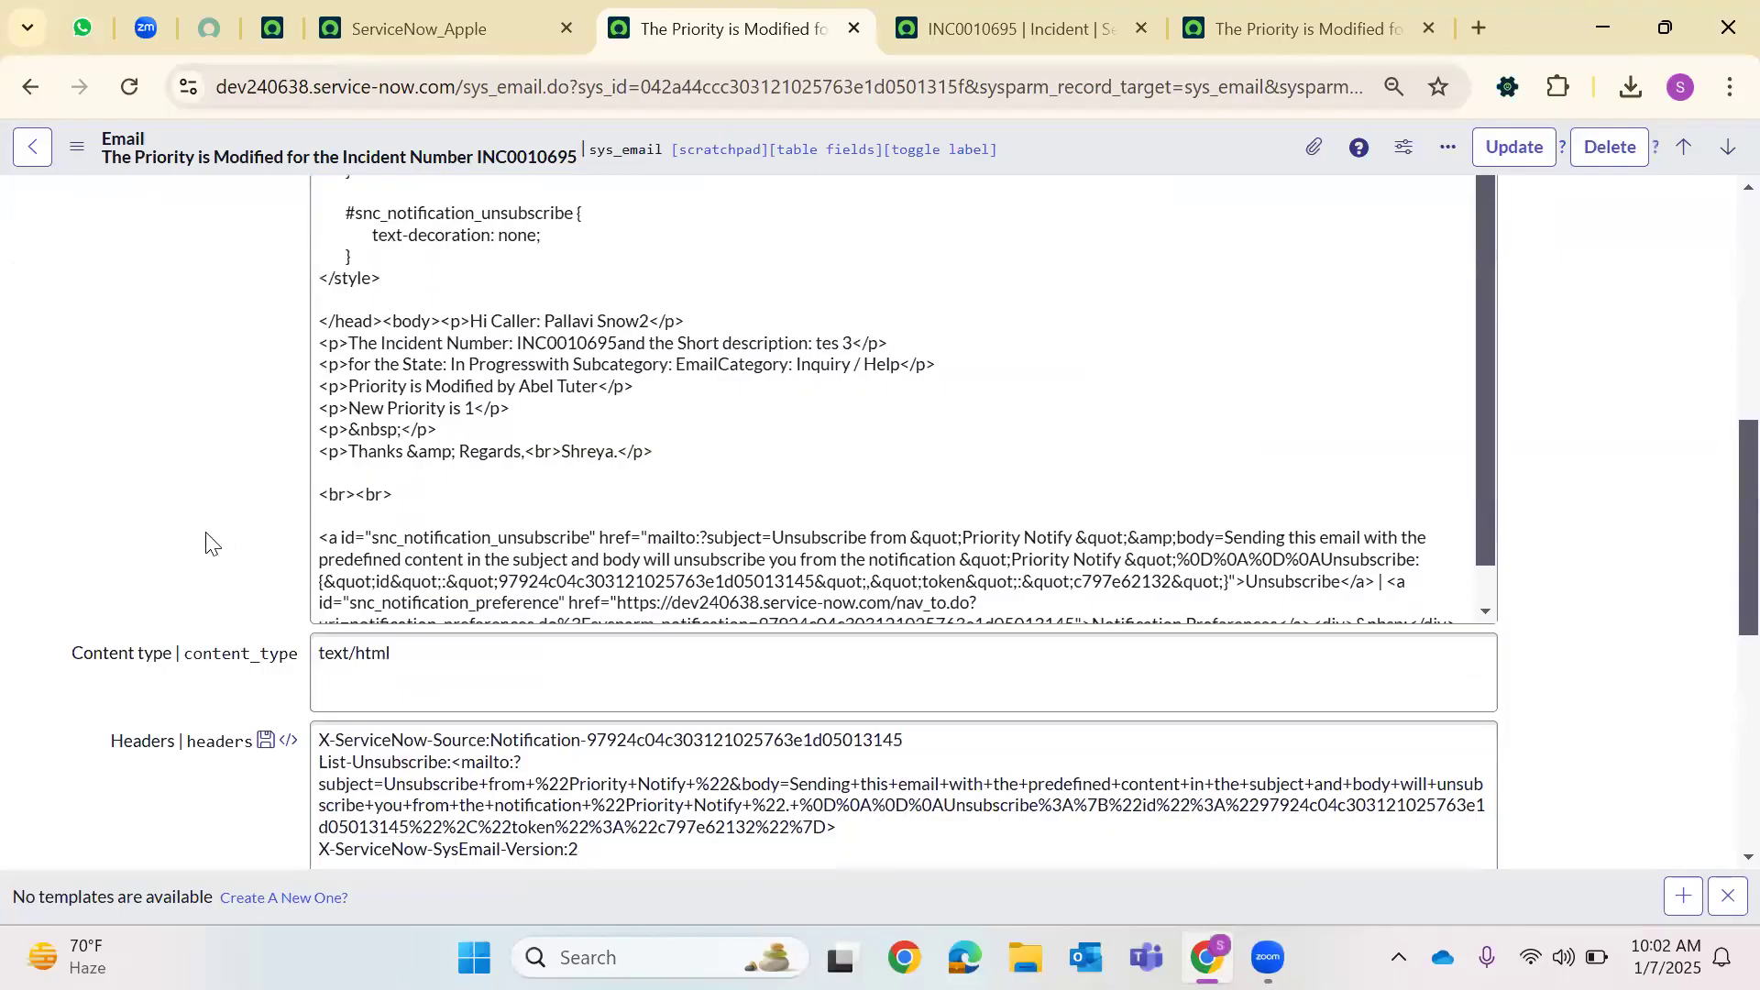
pyautogui.scroll(-10, 483, 377)
pyautogui.click(66, 341)
pyautogui.moveTo(641, 371); pyautogui.dragTo(351, 376)
pyautogui.moveTo(514, 423); pyautogui.dragTo(410, 420)
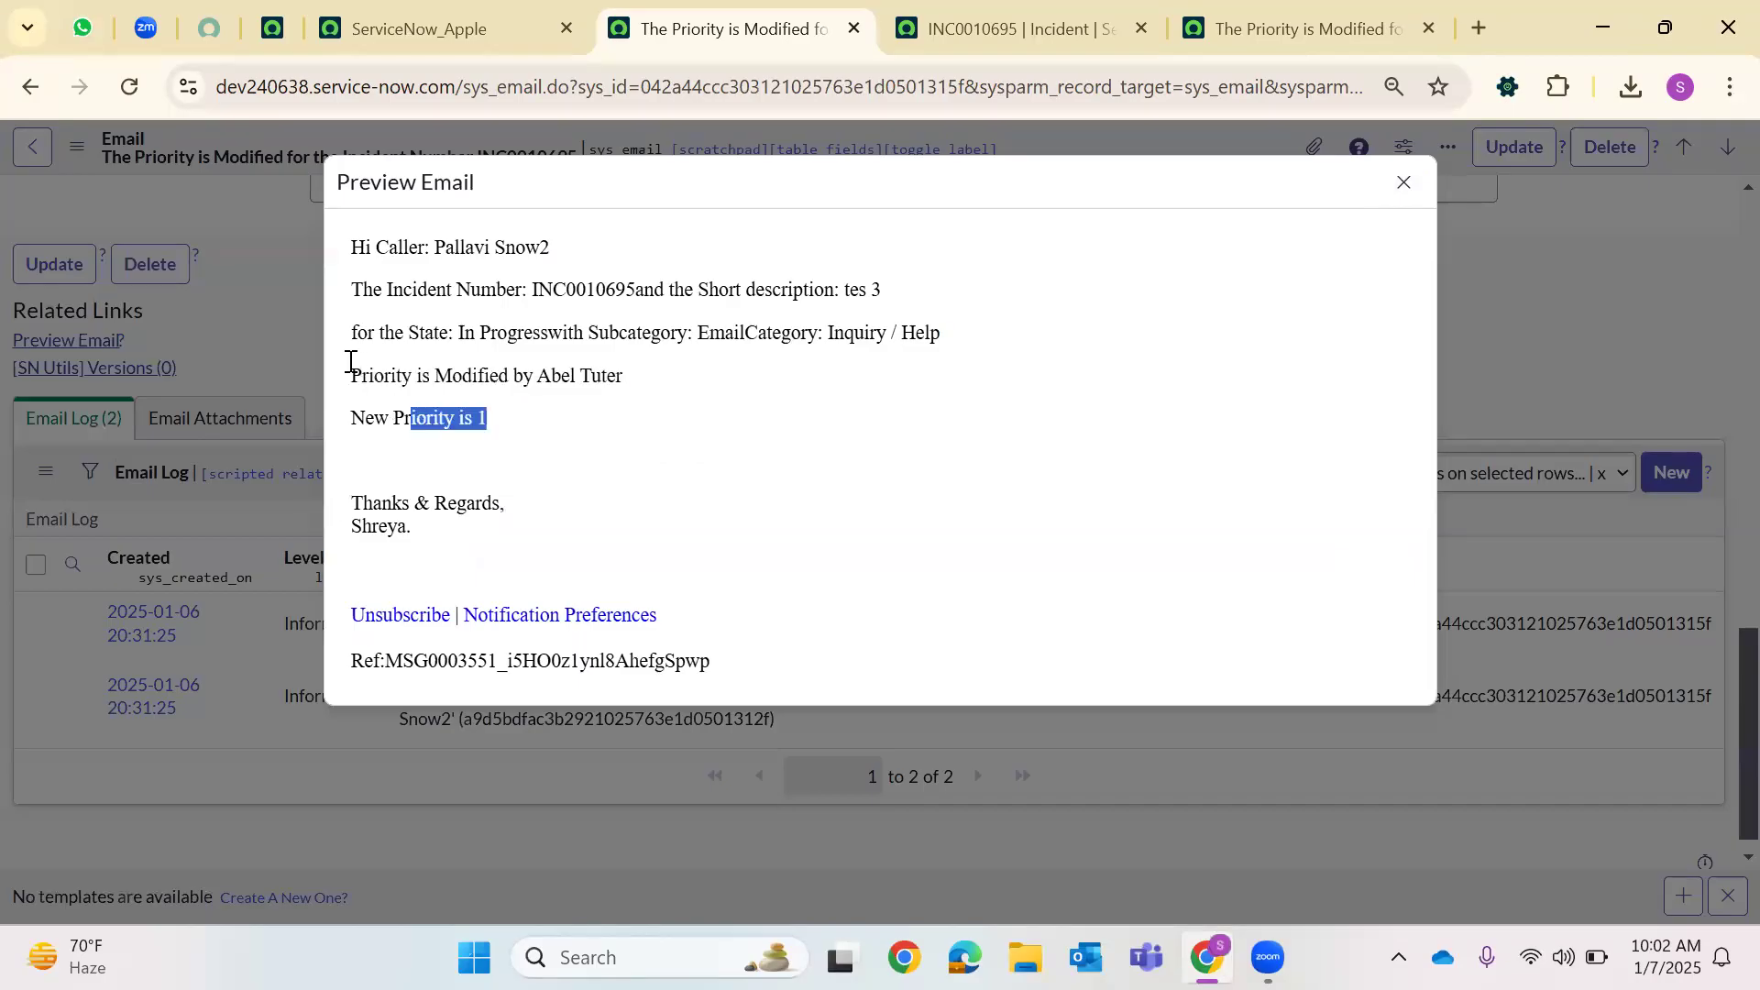
pyautogui.moveTo(350, 362); pyautogui.dragTo(323, 244)
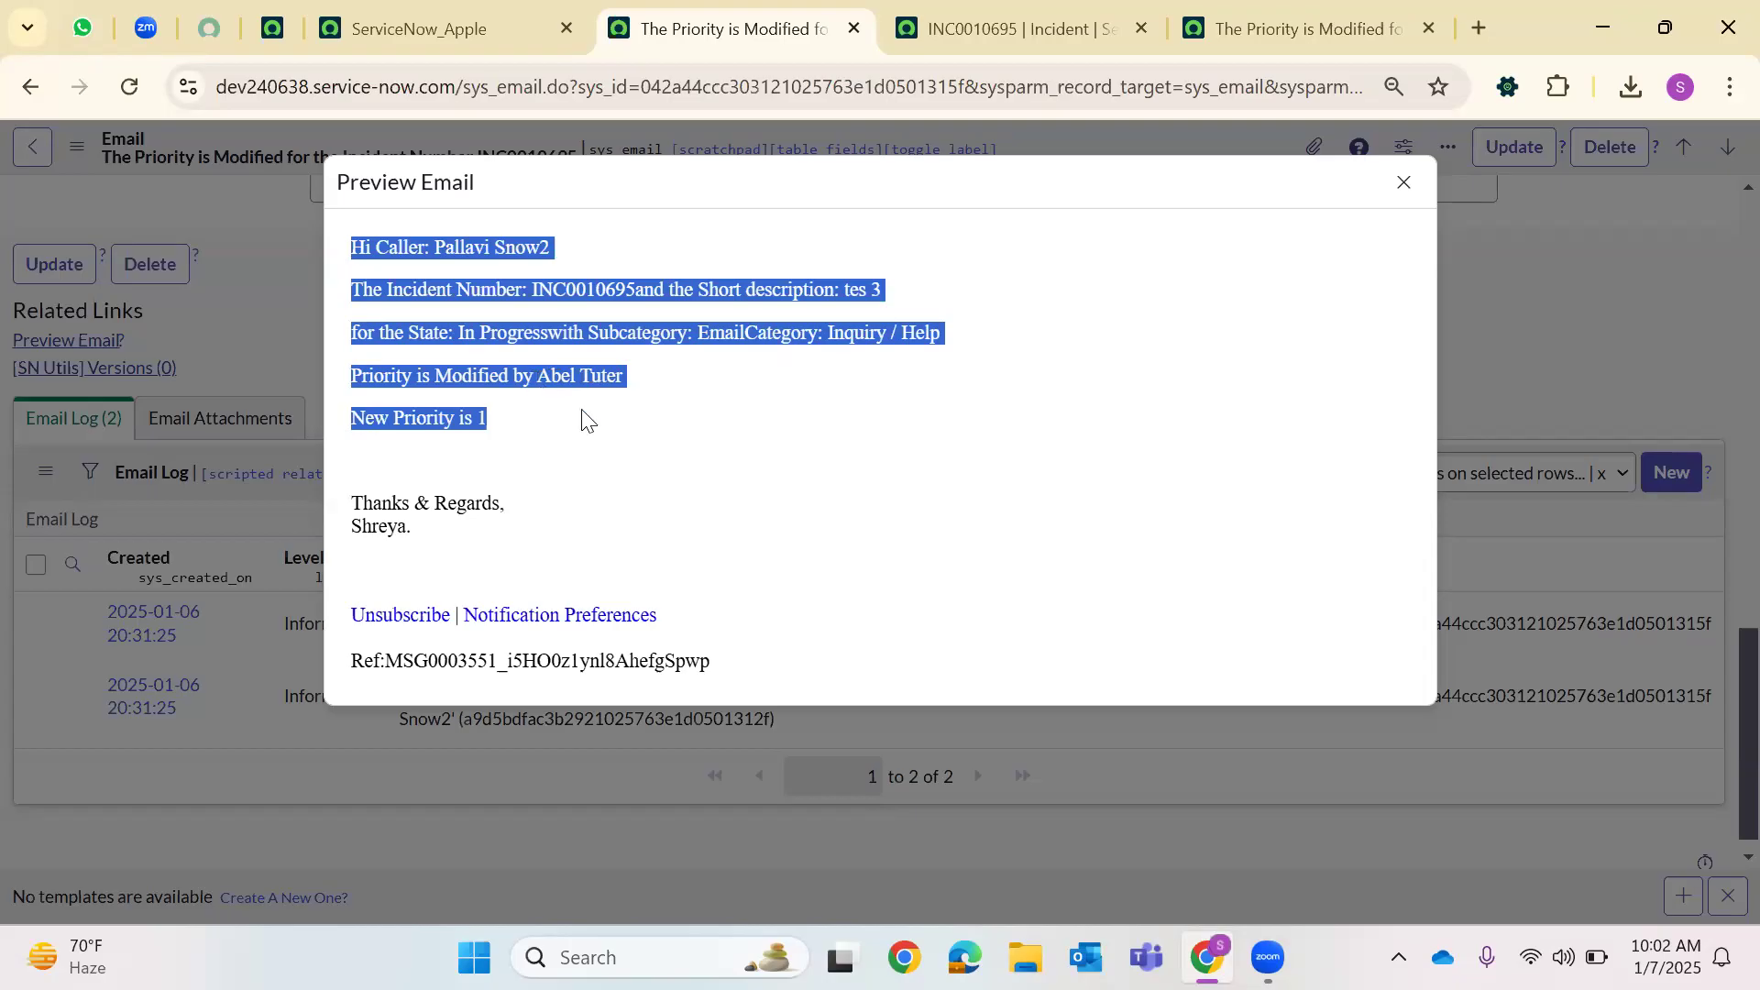
pyautogui.click(854, 334)
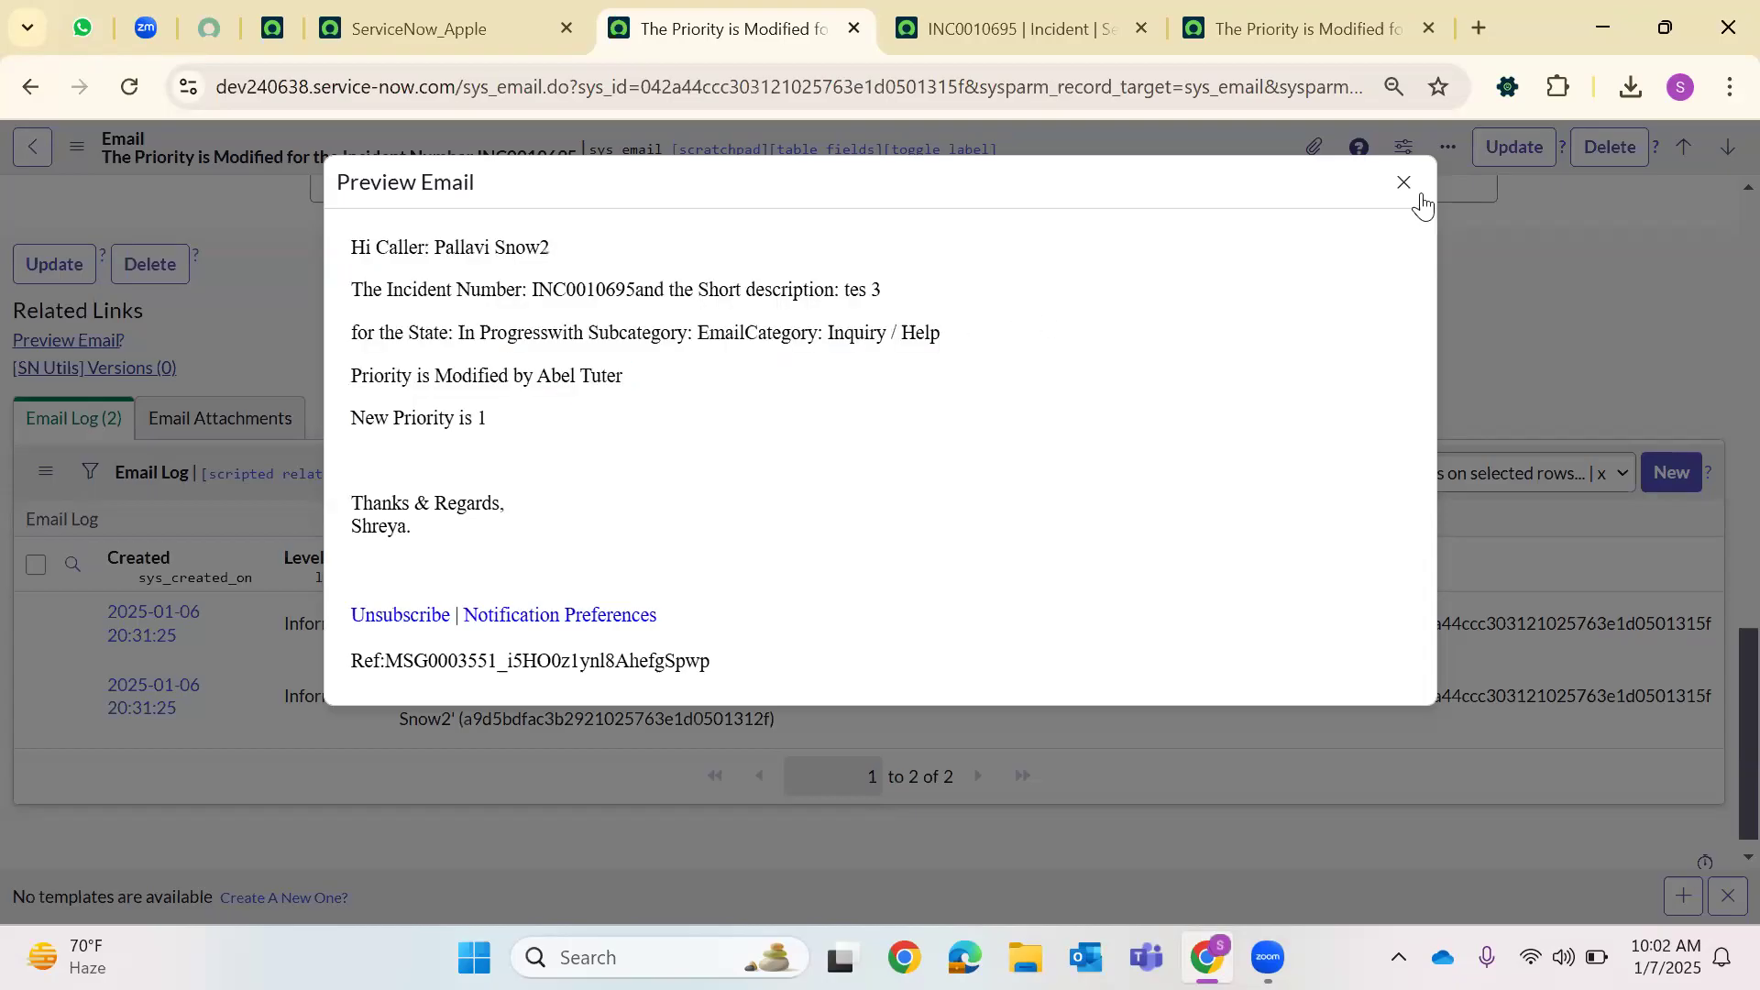
pyautogui.press('Escape')
# Check the activities in the notes of incident INC0010695 for an email entry
pyautogui.scroll(15, 778, 307)
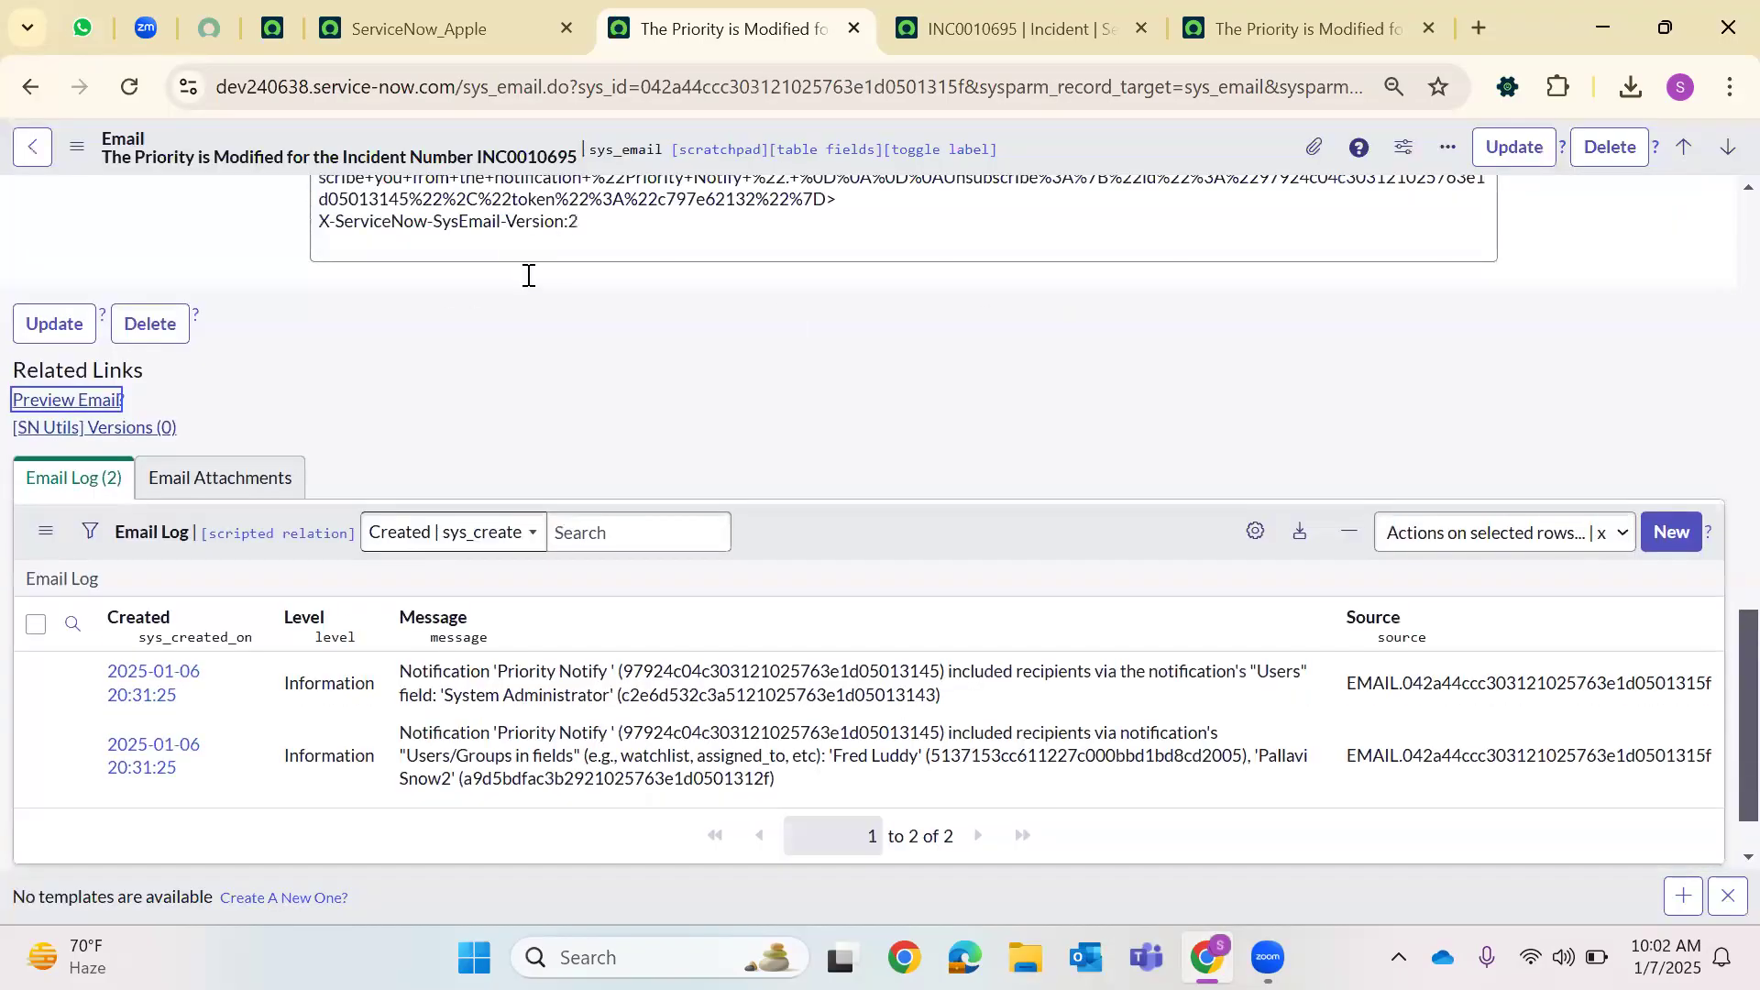
pyautogui.click(1018, 28)
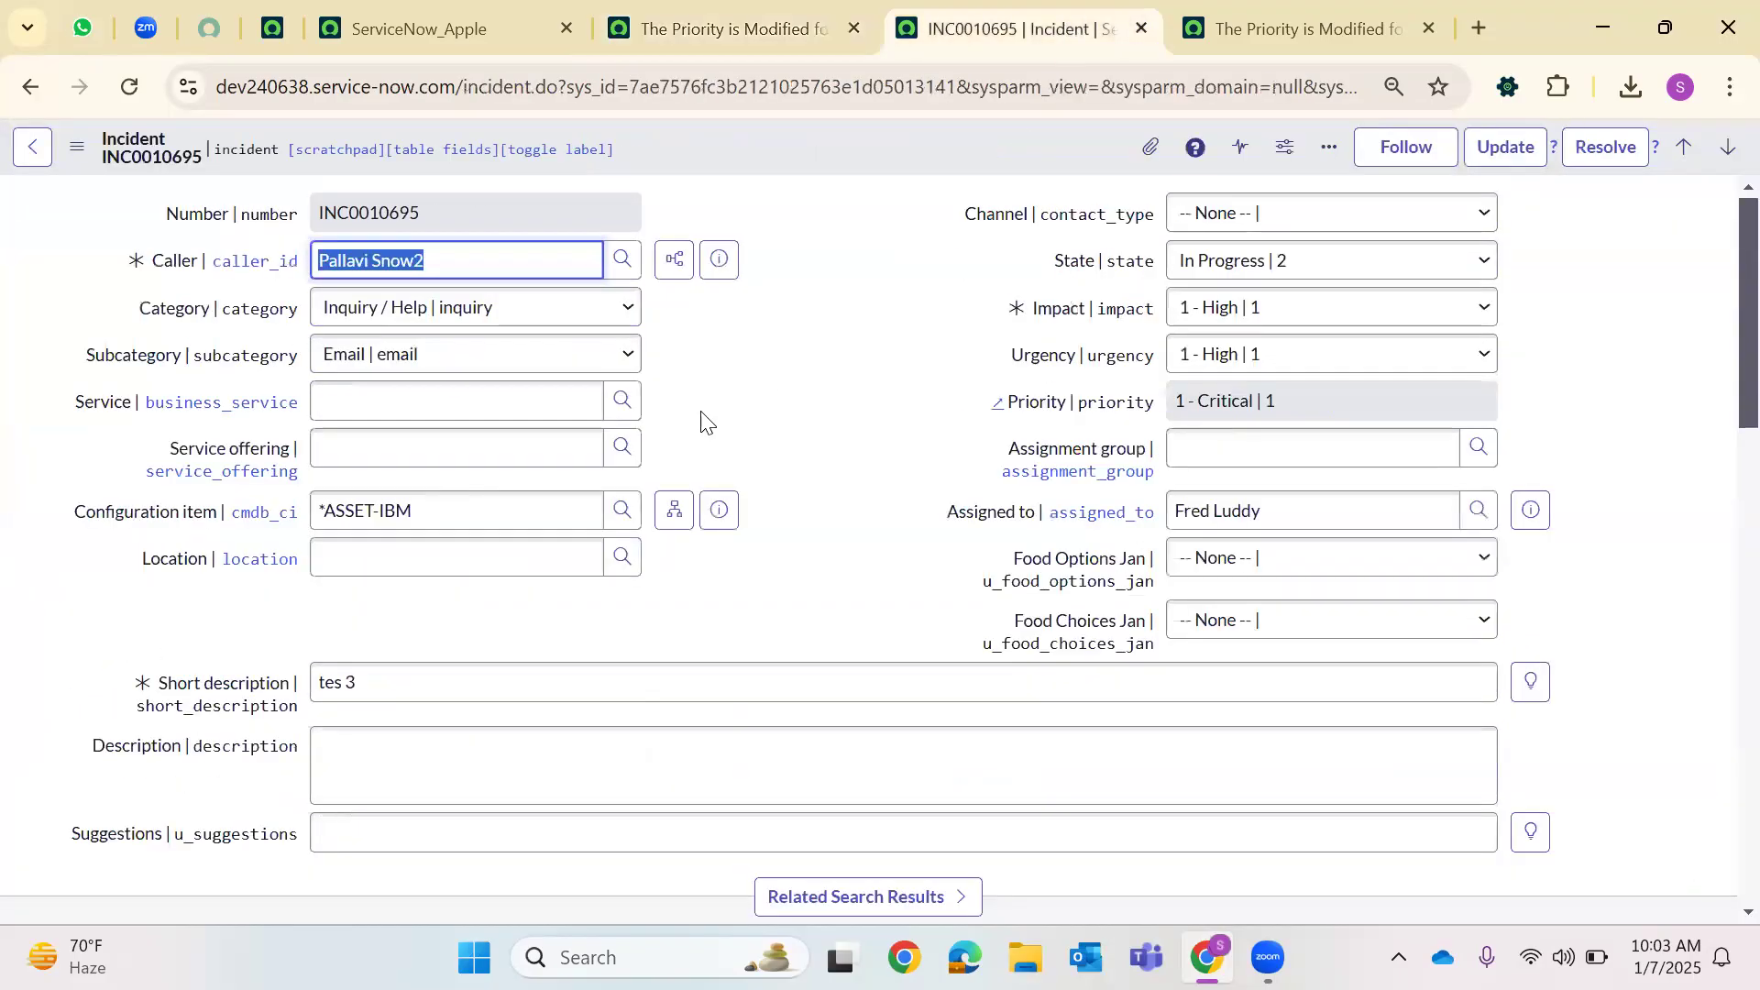
pyautogui.scroll(-10, 459, 530)
pyautogui.click(466, 443)
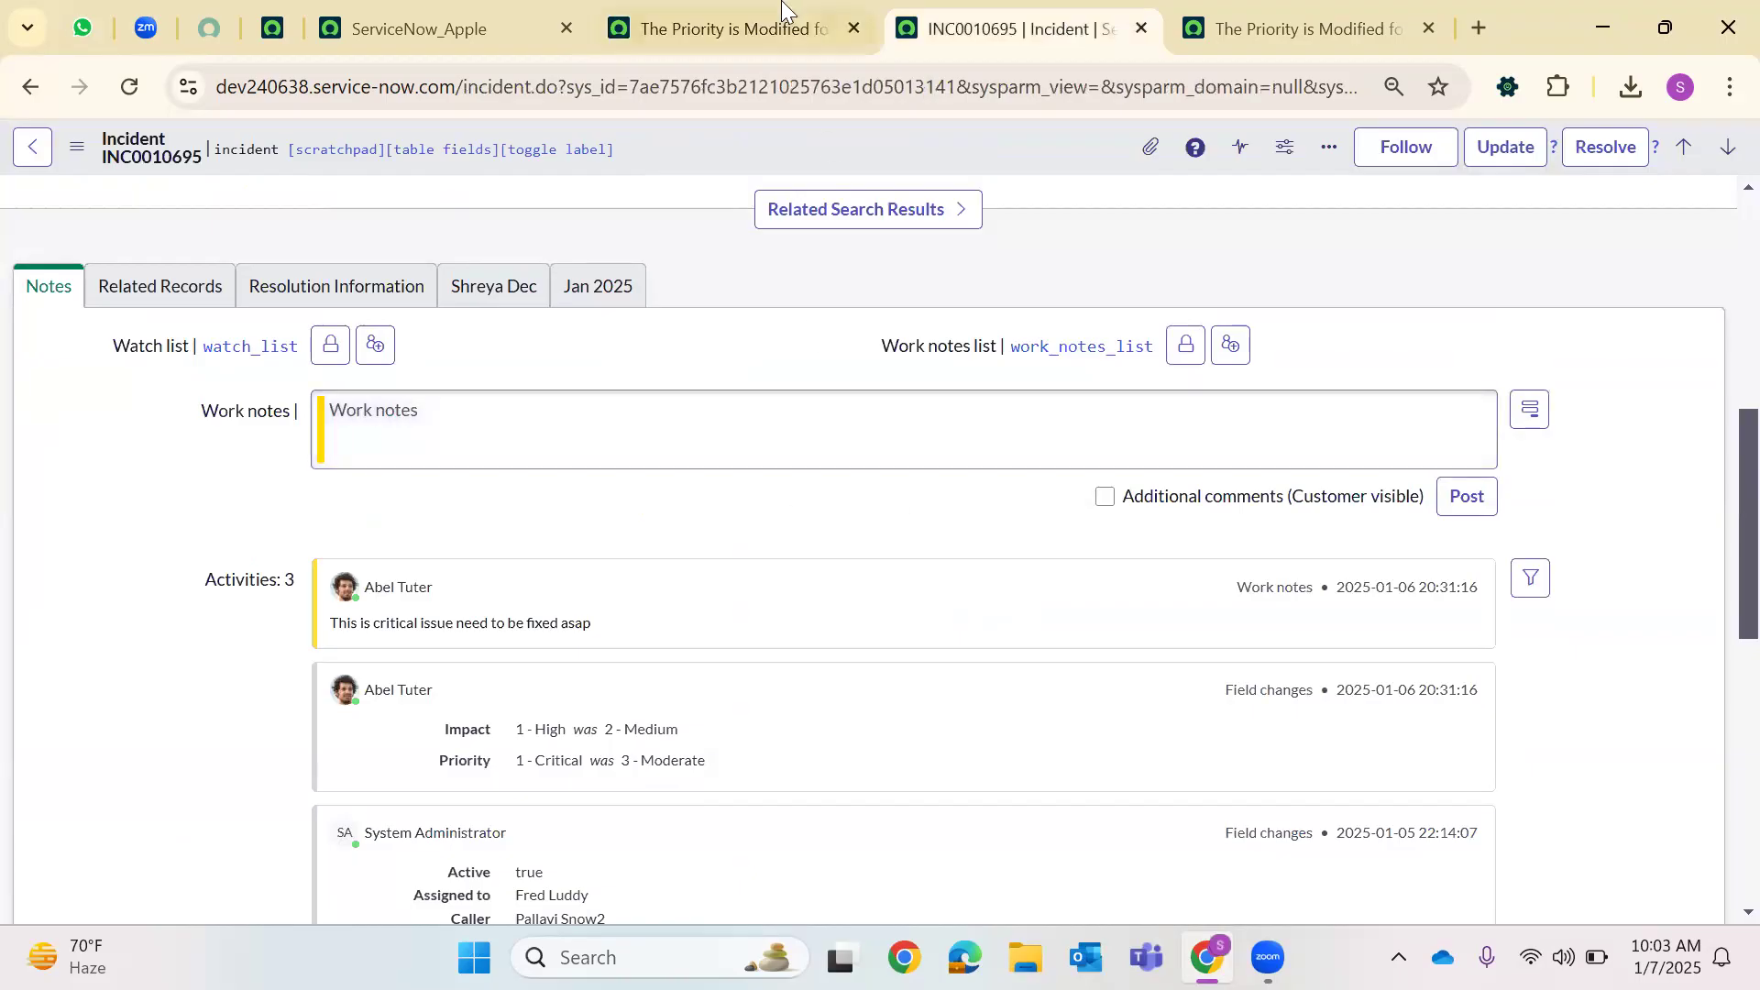
# Set the Type of the INC0010695 priority email to sent and save the record
pyautogui.click(729, 29)
pyautogui.click(364, 213)
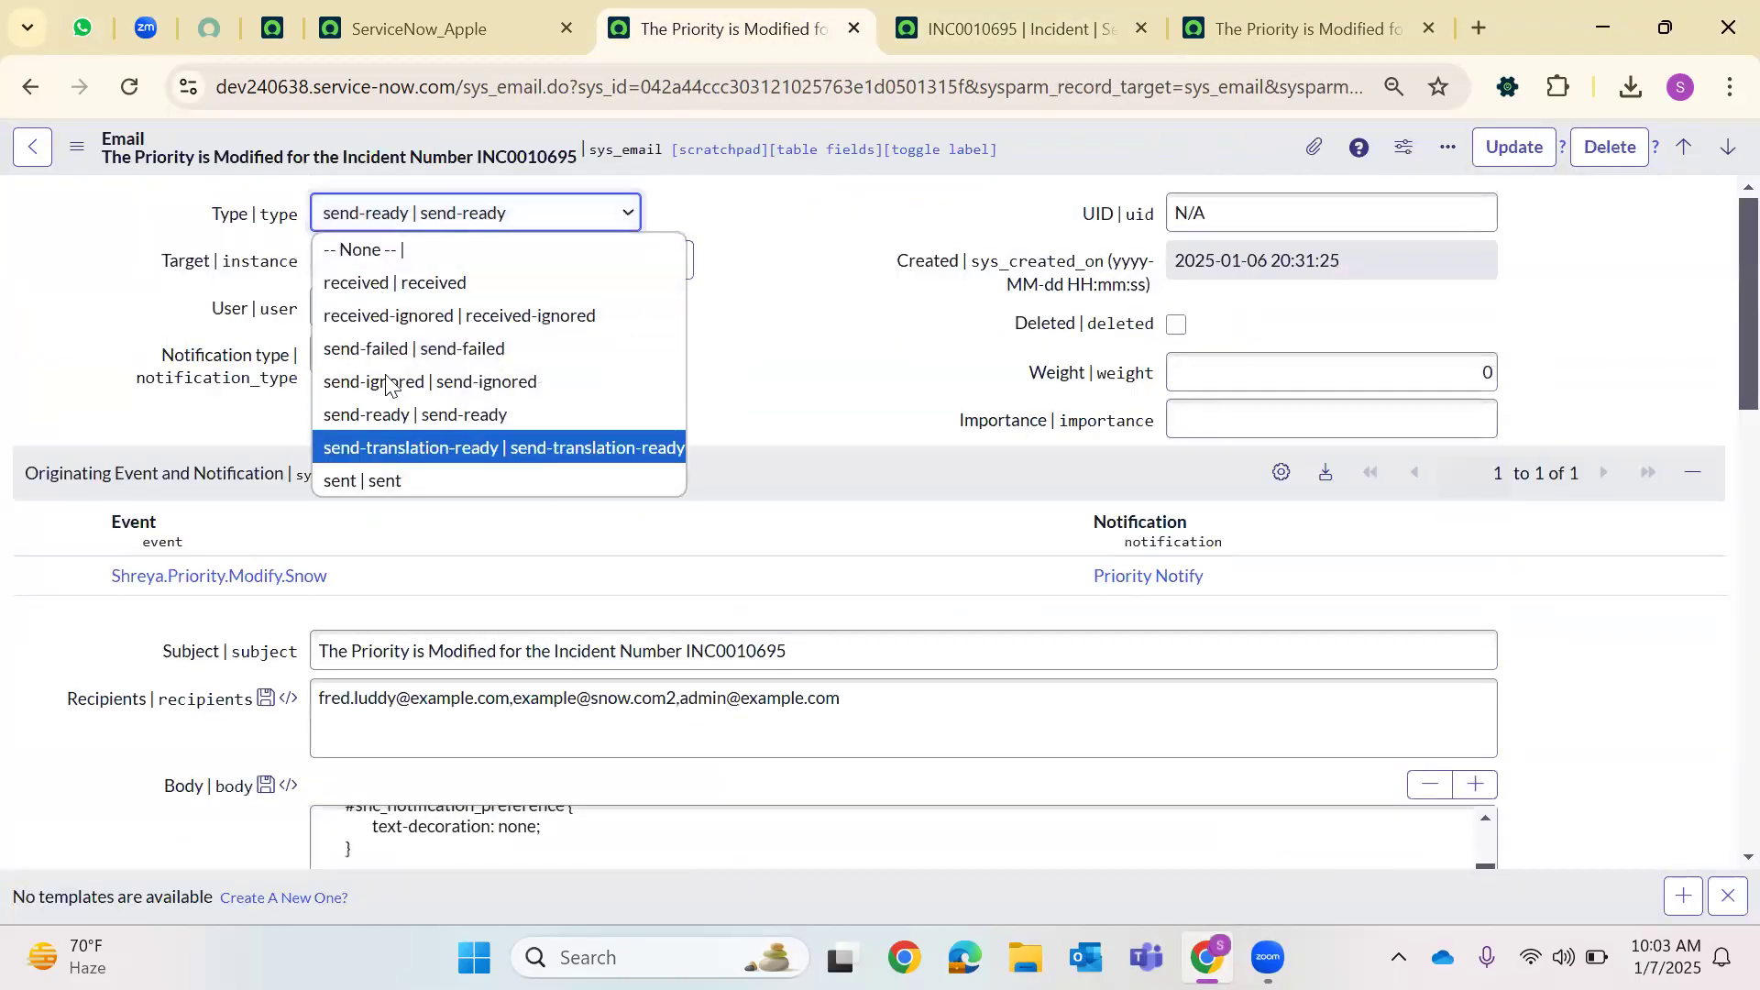
pyautogui.click(346, 483)
pyautogui.rightClick(1118, 143)
pyautogui.click(1140, 158)
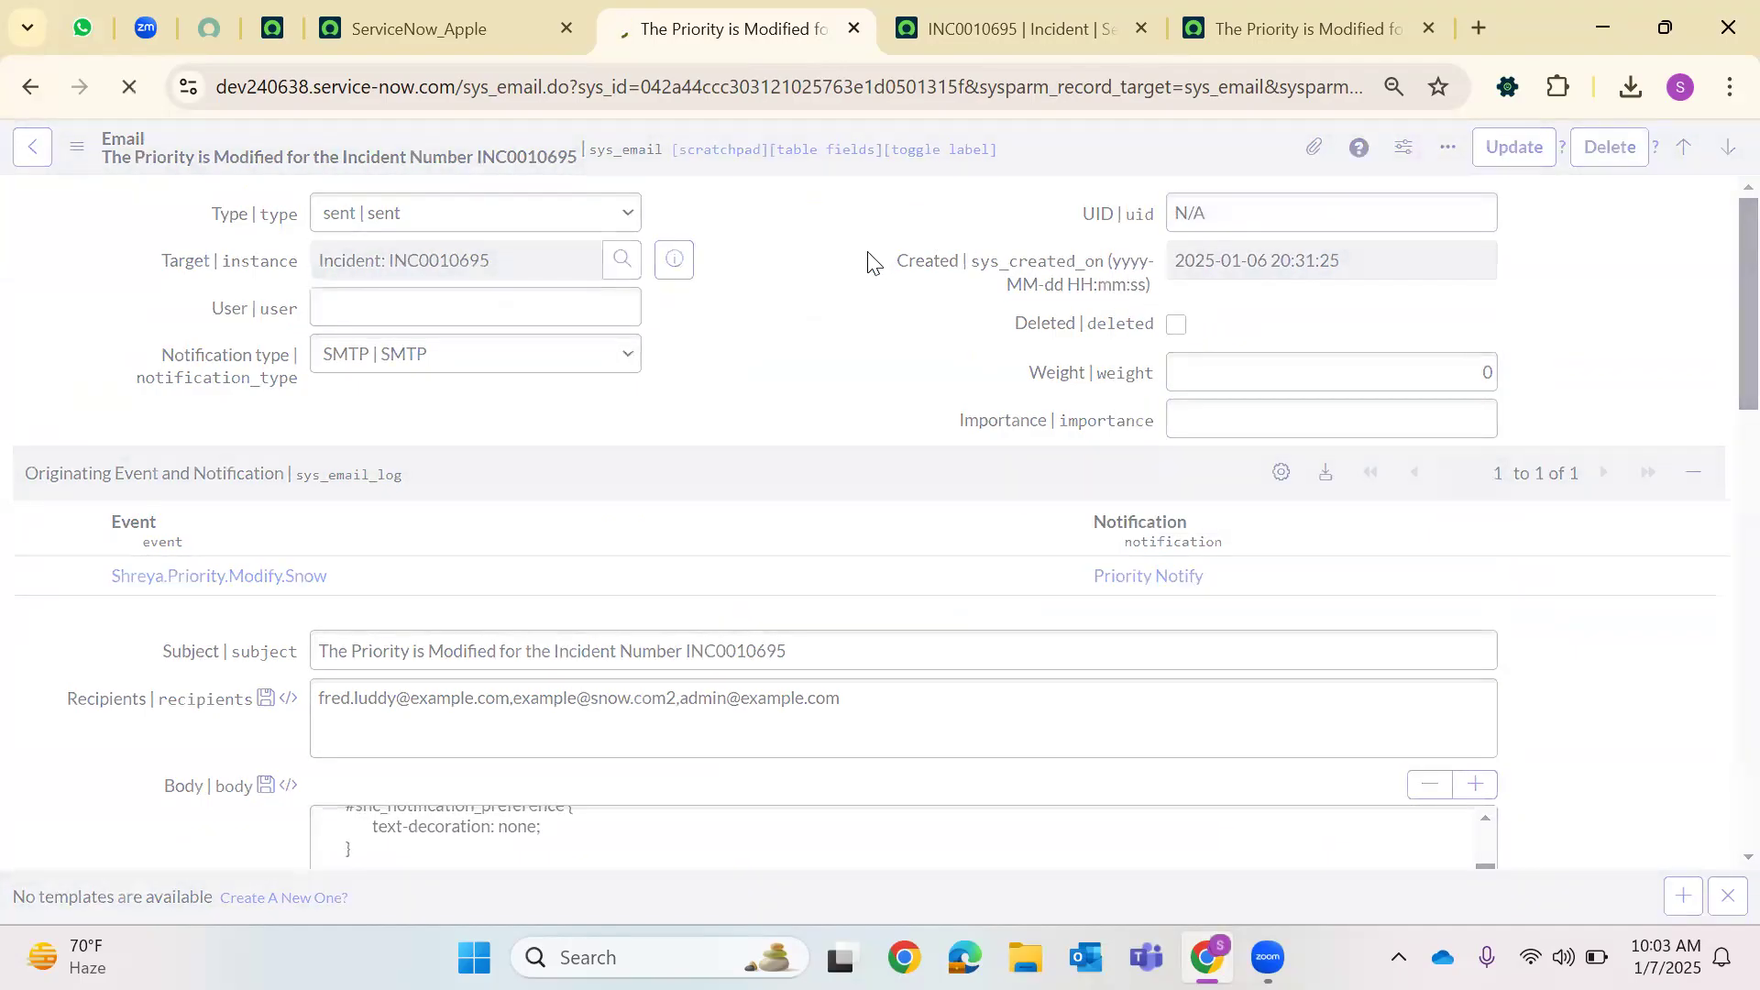
# Reload incident INC0010695, show the email details of its Email sent activity and read the message text
pyautogui.click(983, 9)
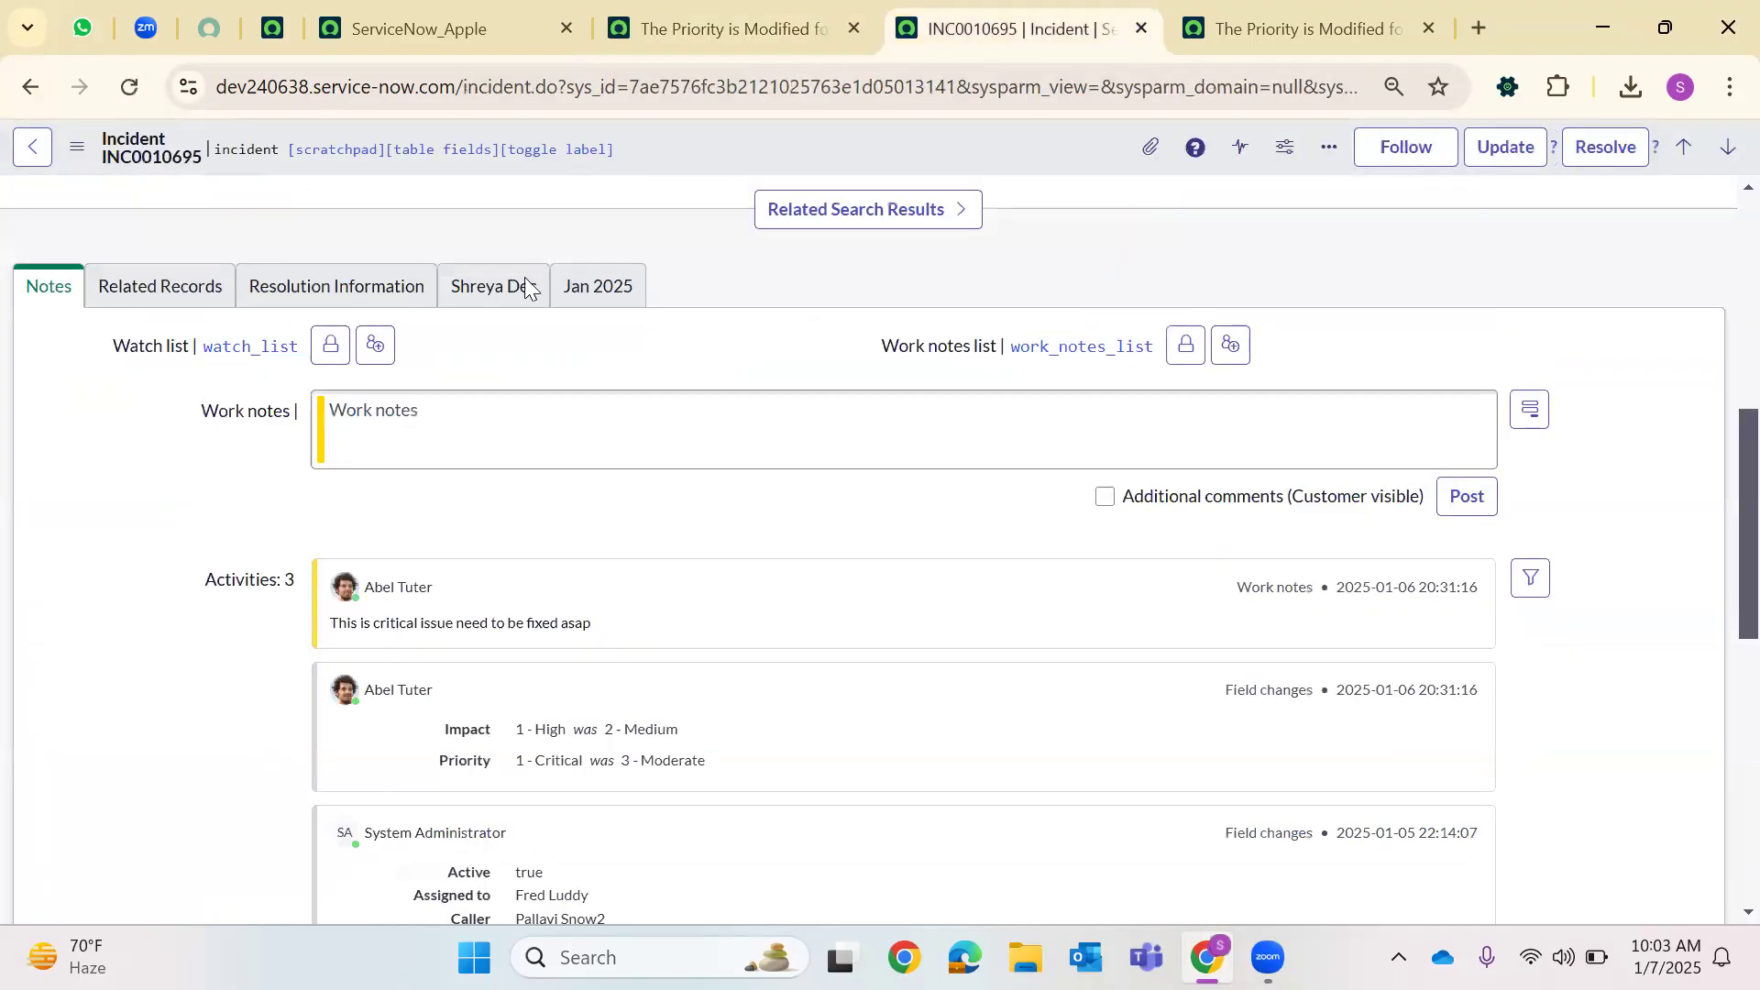
pyautogui.click(699, 436)
pyautogui.scroll(-10, 720, 453)
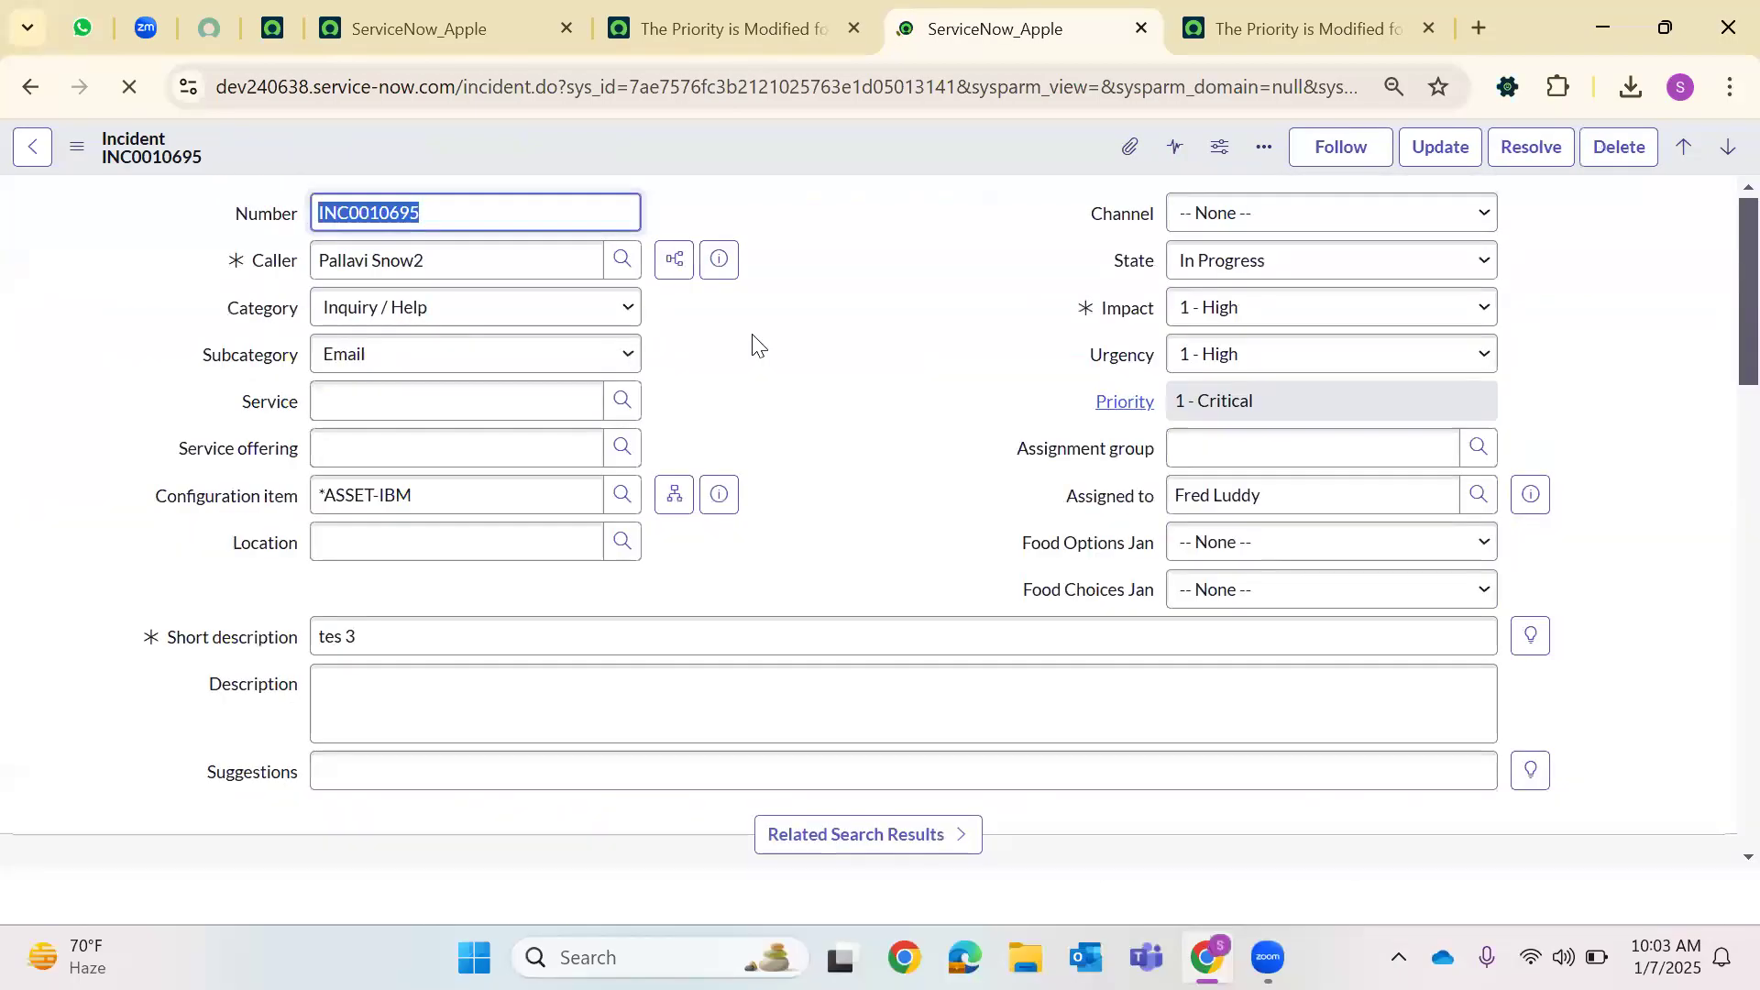
pyautogui.scroll(-8, 738, 346)
pyautogui.scroll(-2, 735, 349)
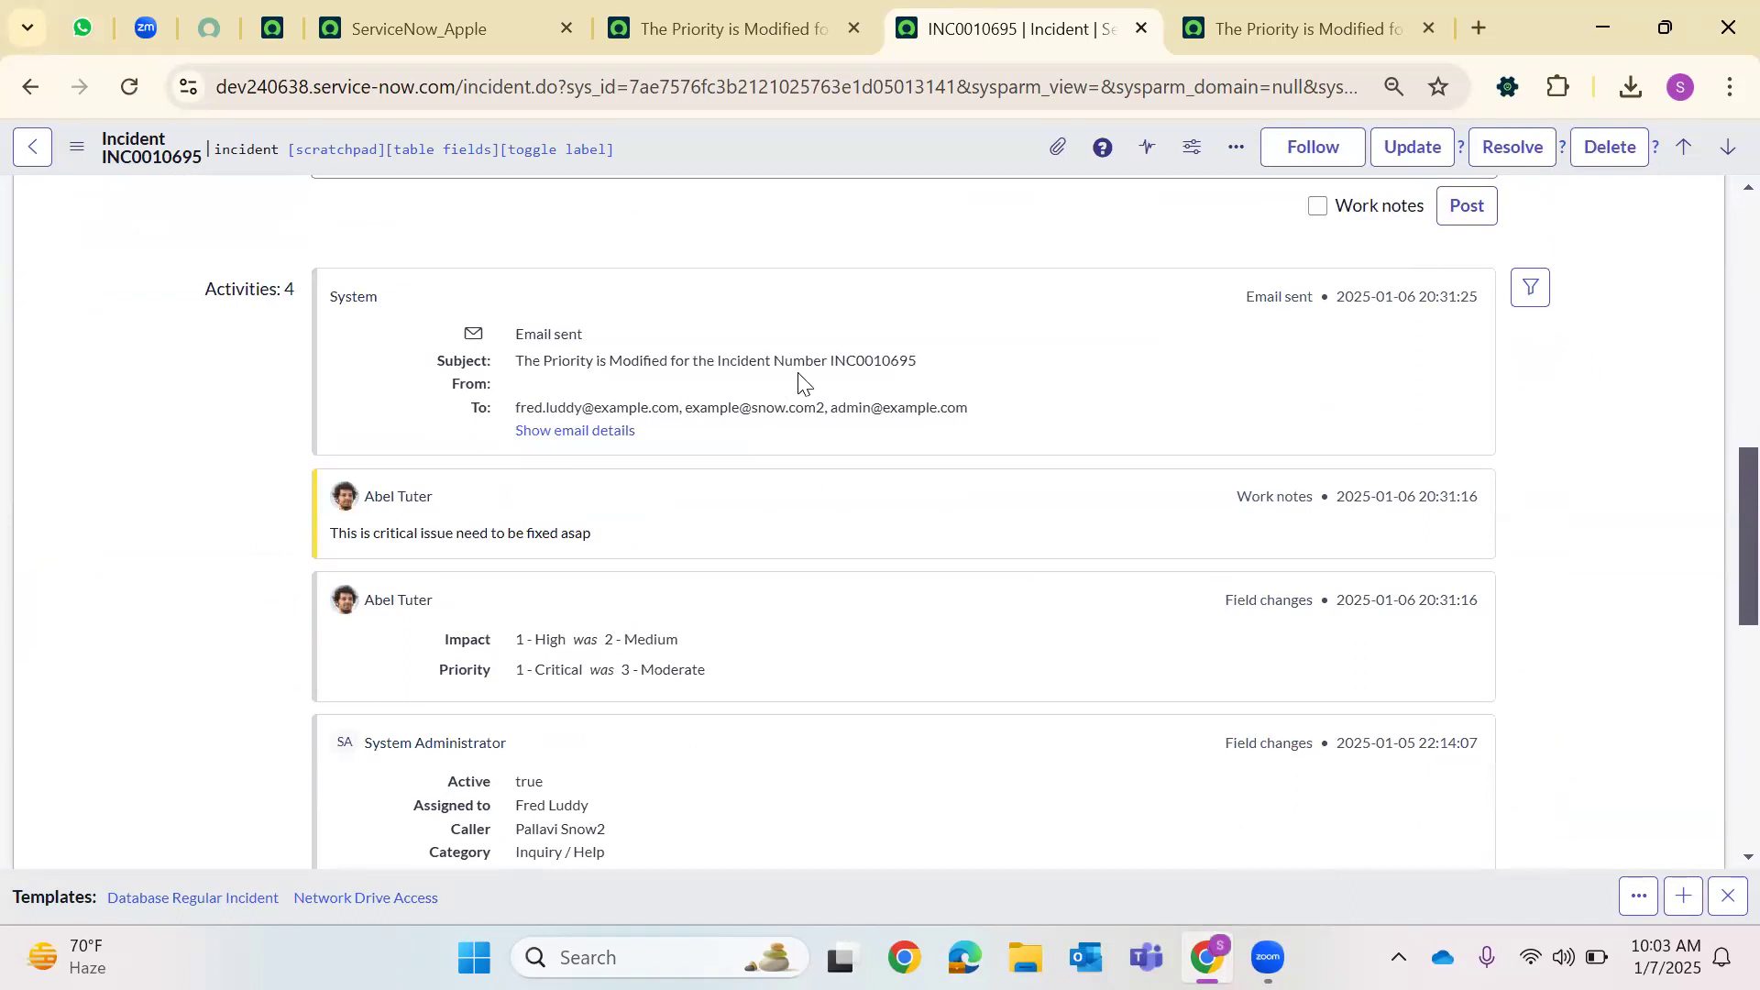
pyautogui.click(575, 430)
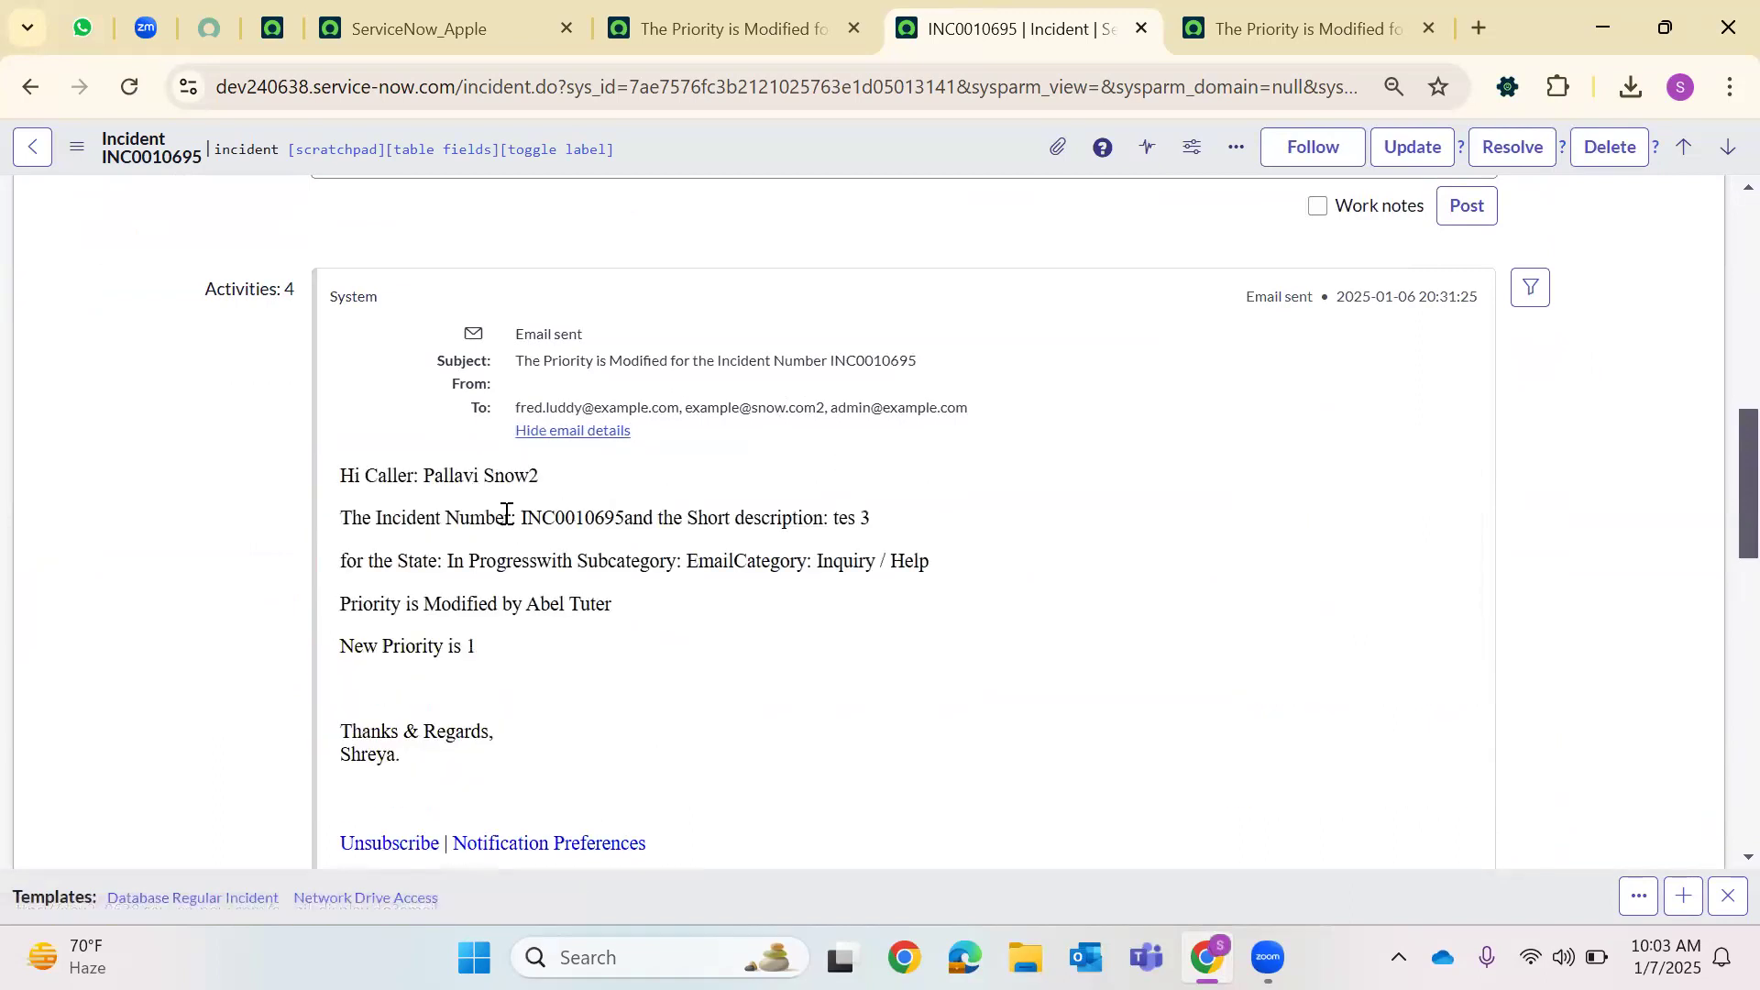
pyautogui.scroll(-2, 490, 541)
pyautogui.moveTo(404, 620); pyautogui.dragTo(316, 310)
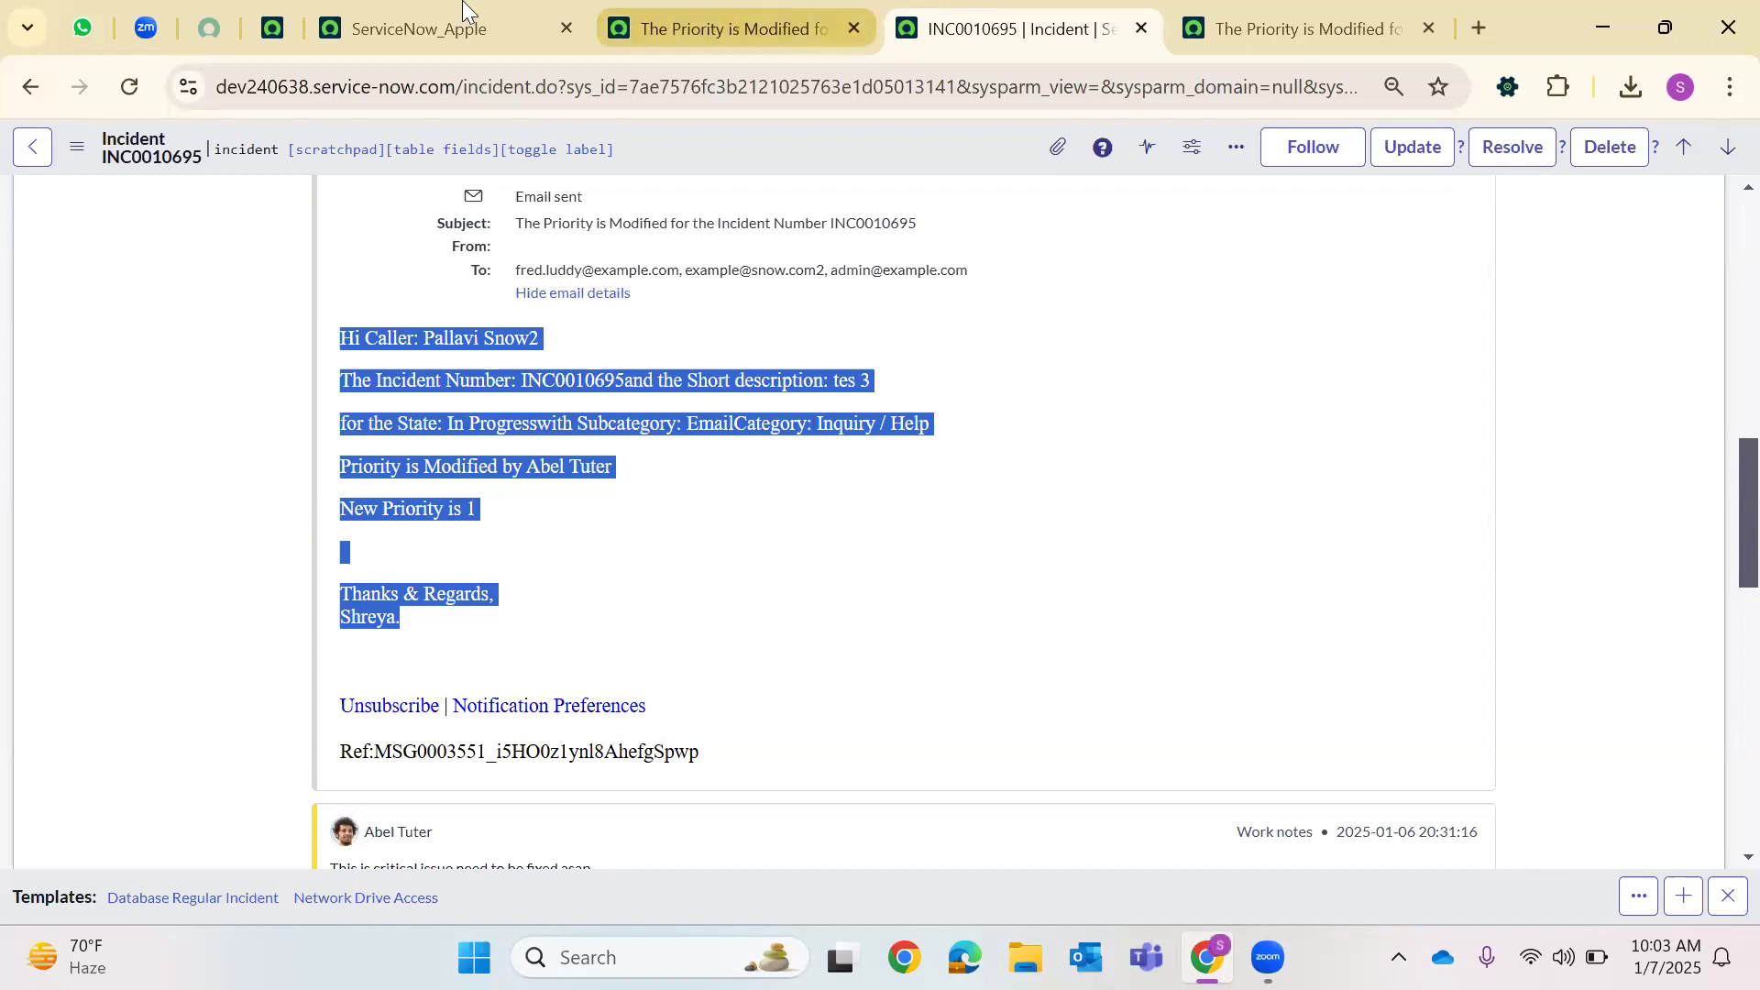
# Filter the application navigator on the ServiceNow home page for "email pro"
pyautogui.click(733, 29)
pyautogui.click(419, 28)
pyautogui.click(136, 160)
pyautogui.hotkey('ctrl', 'a')
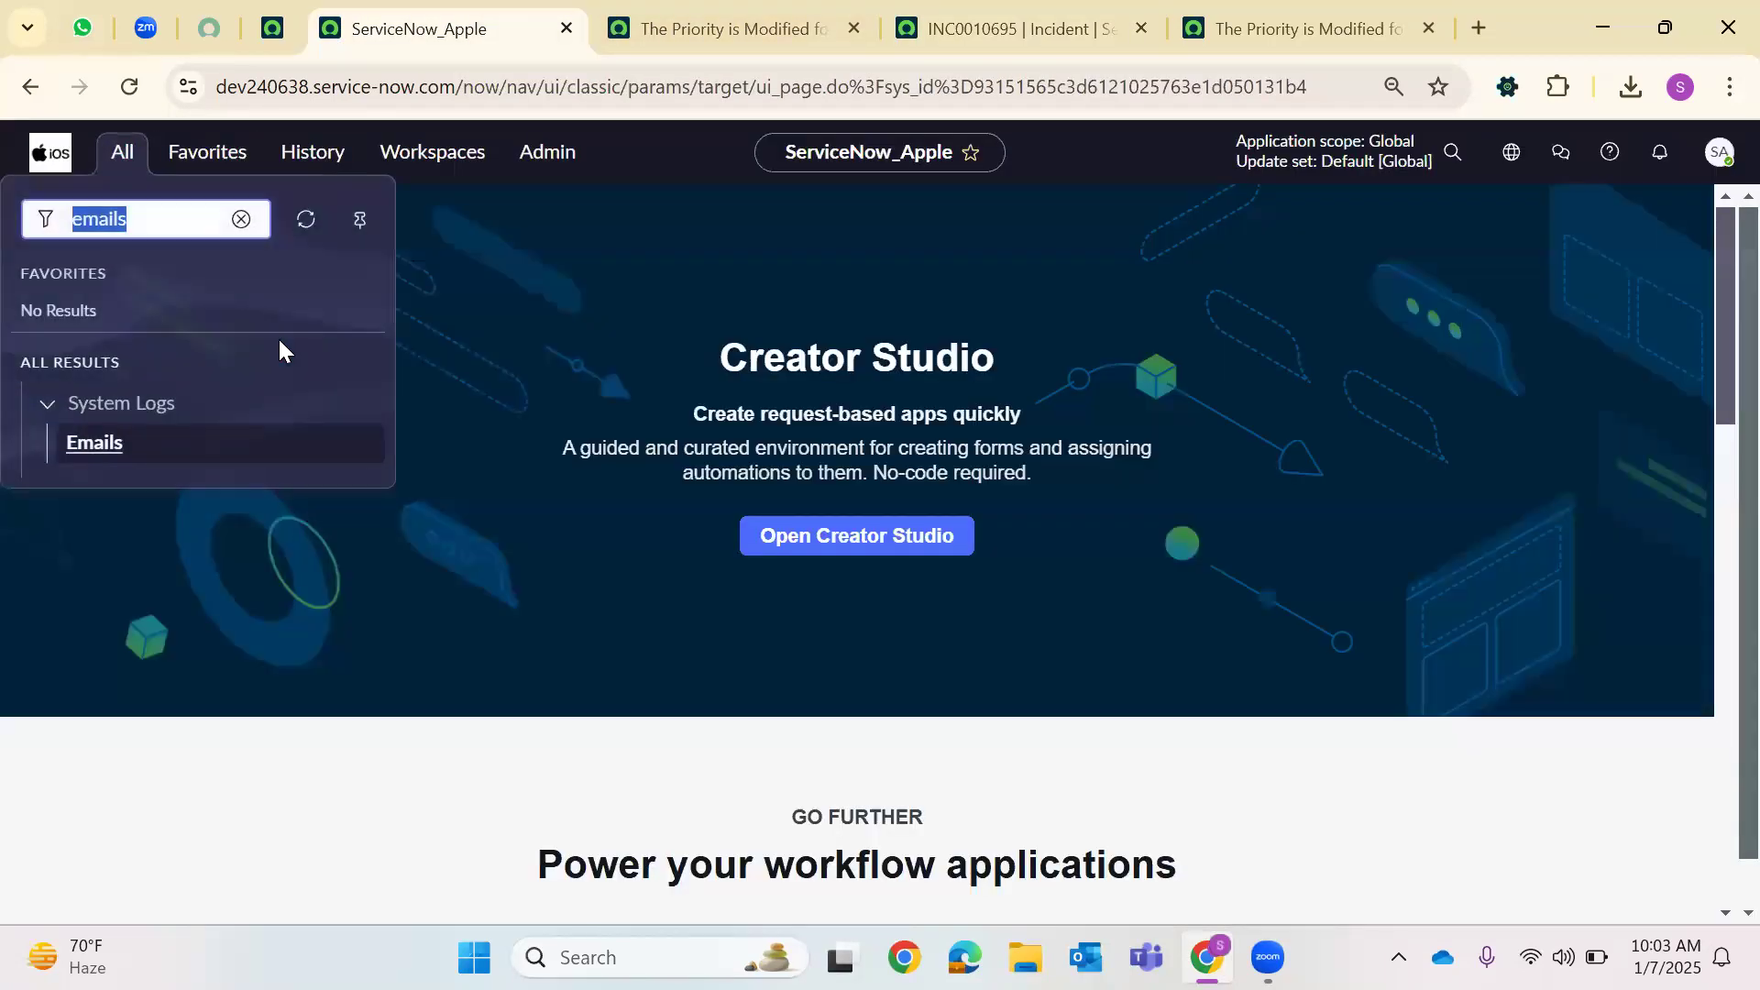
pyautogui.press('BackSpace')
pyautogui.write('email pro')
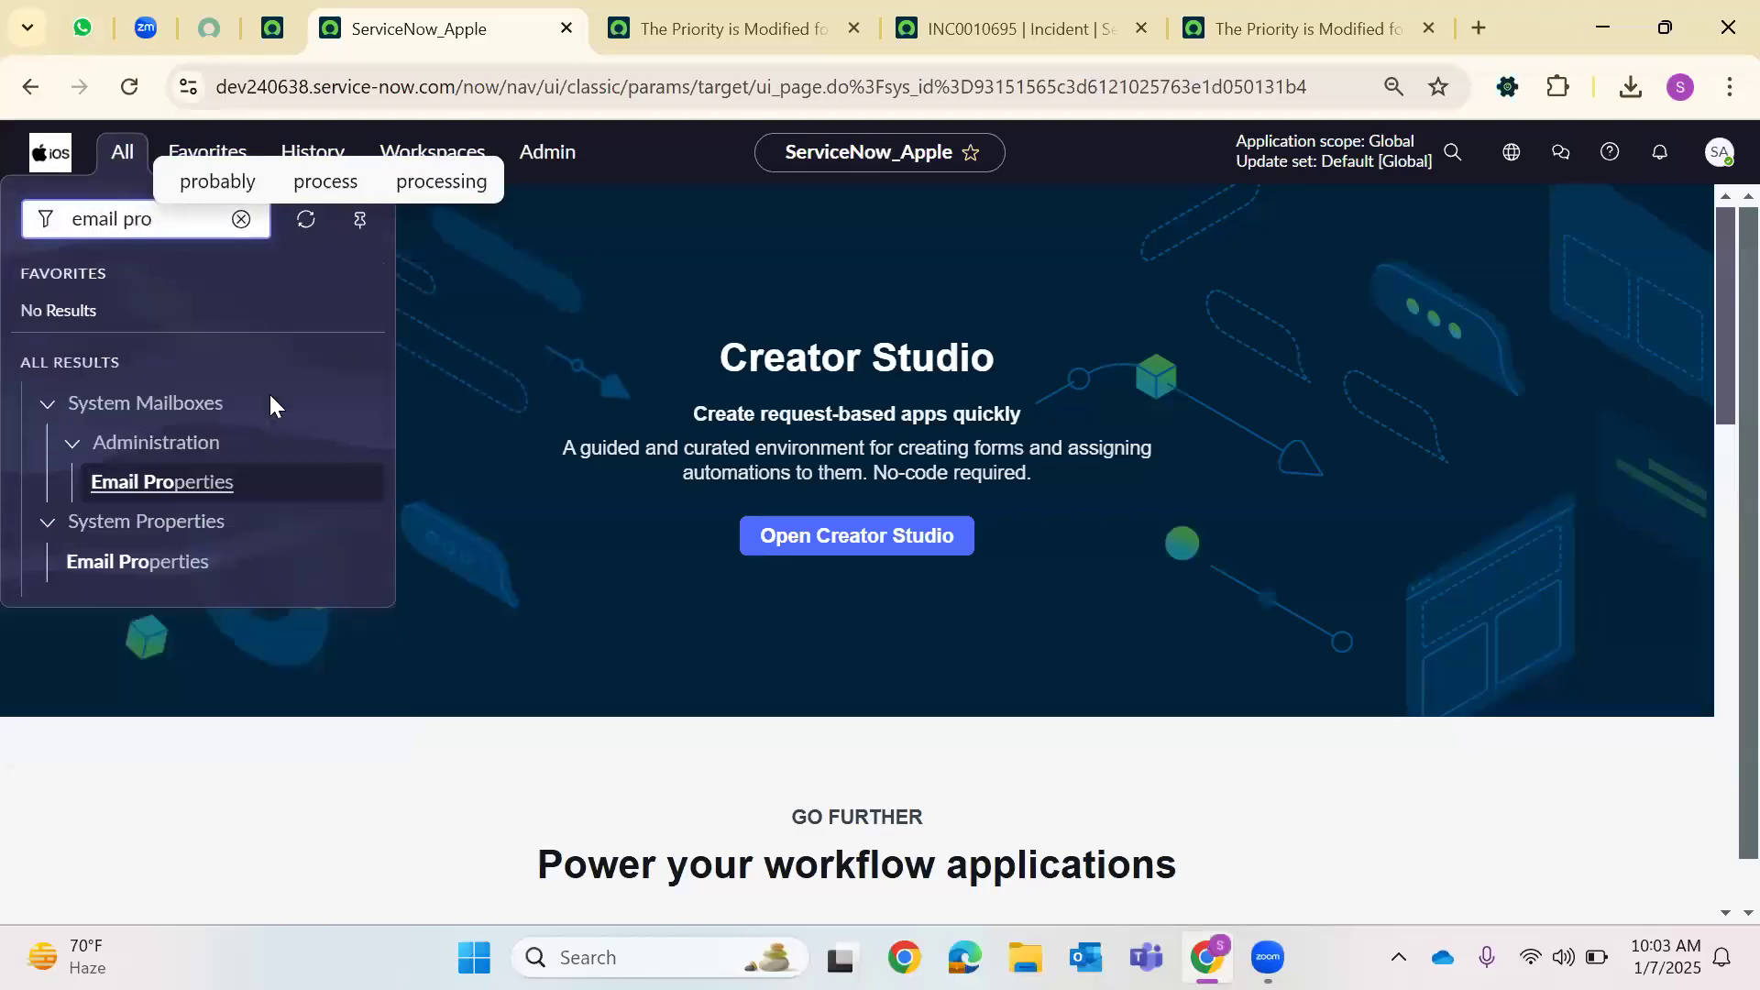
pyautogui.rightClick(167, 563)
pyautogui.click(430, 225)
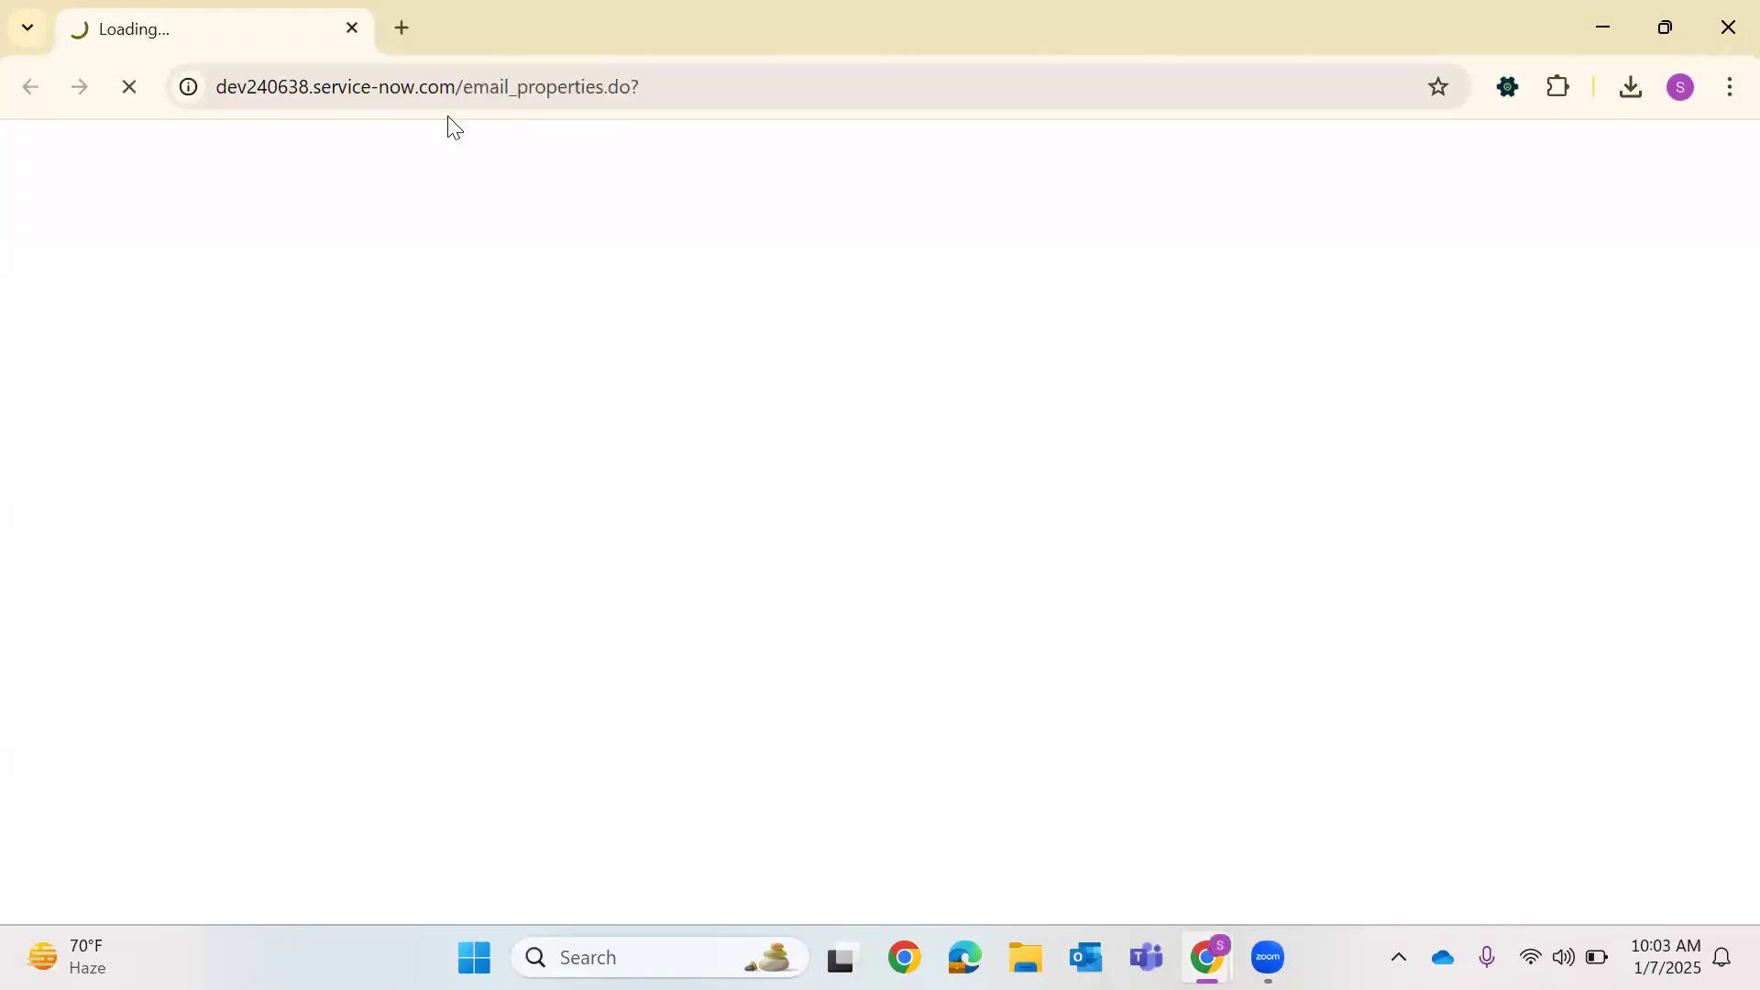
pyautogui.click(1717, 37)
# Open Email Properties under System Properties in a new tab and switch to it
pyautogui.click(122, 151)
pyautogui.rightClick(154, 564)
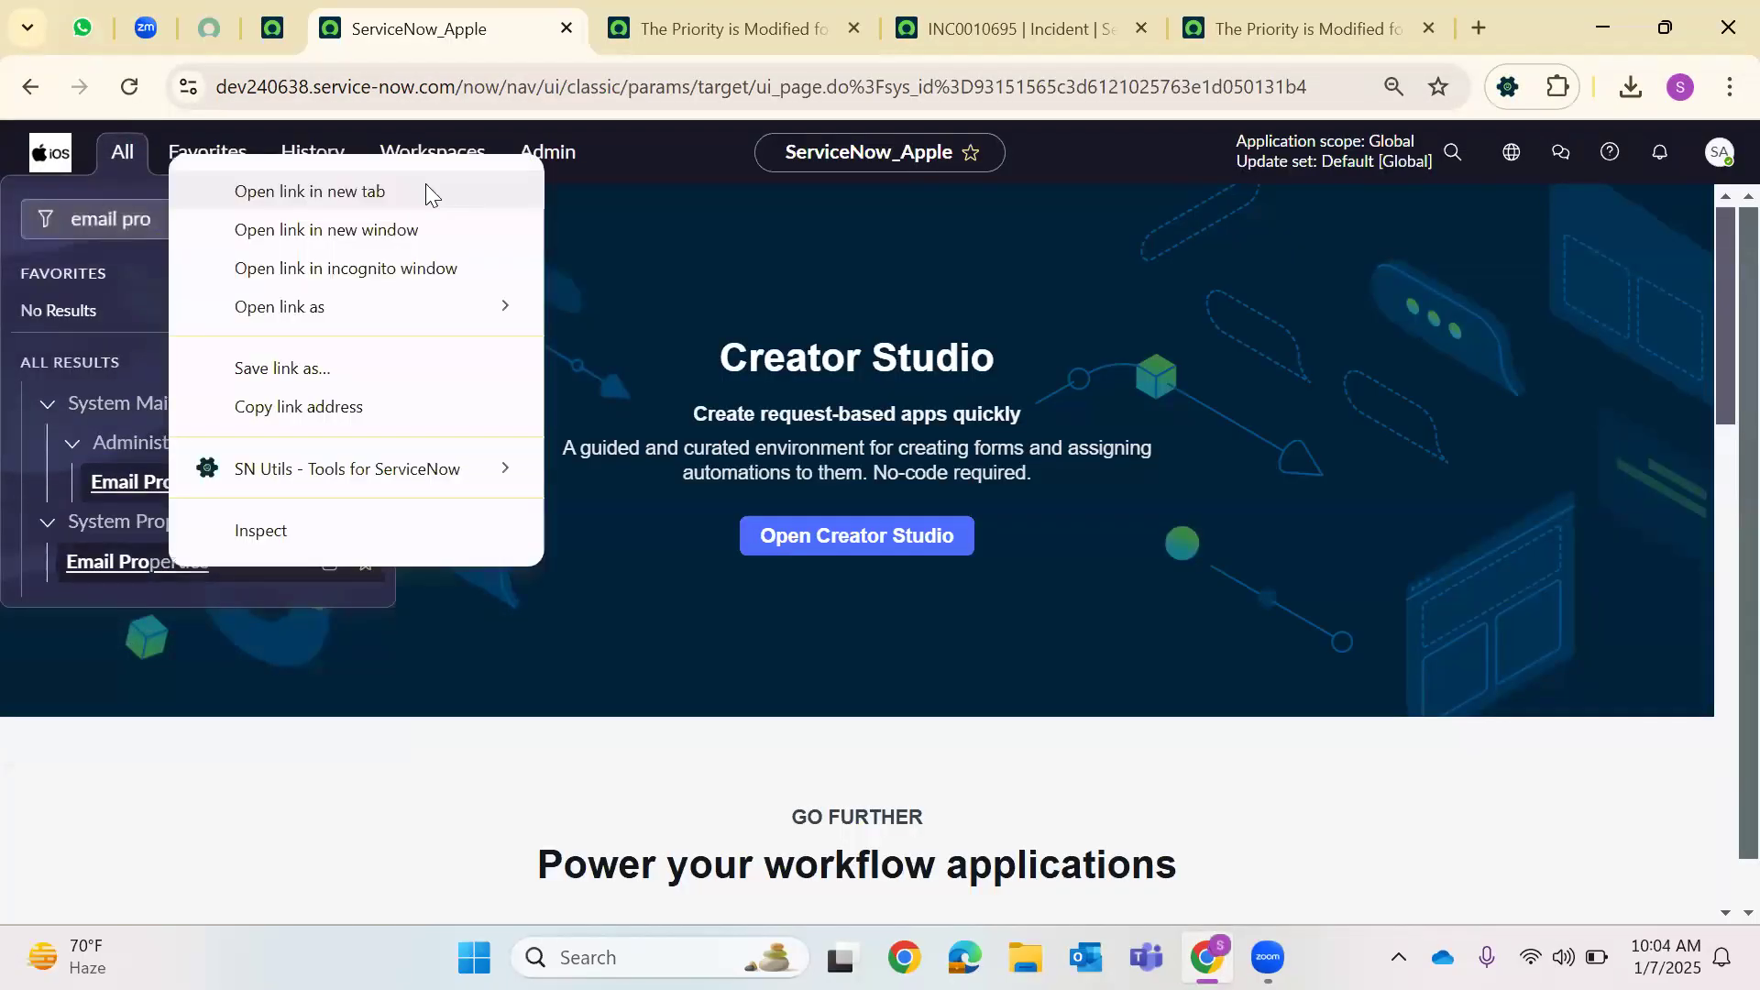
pyautogui.click(424, 184)
pyautogui.click(656, 12)
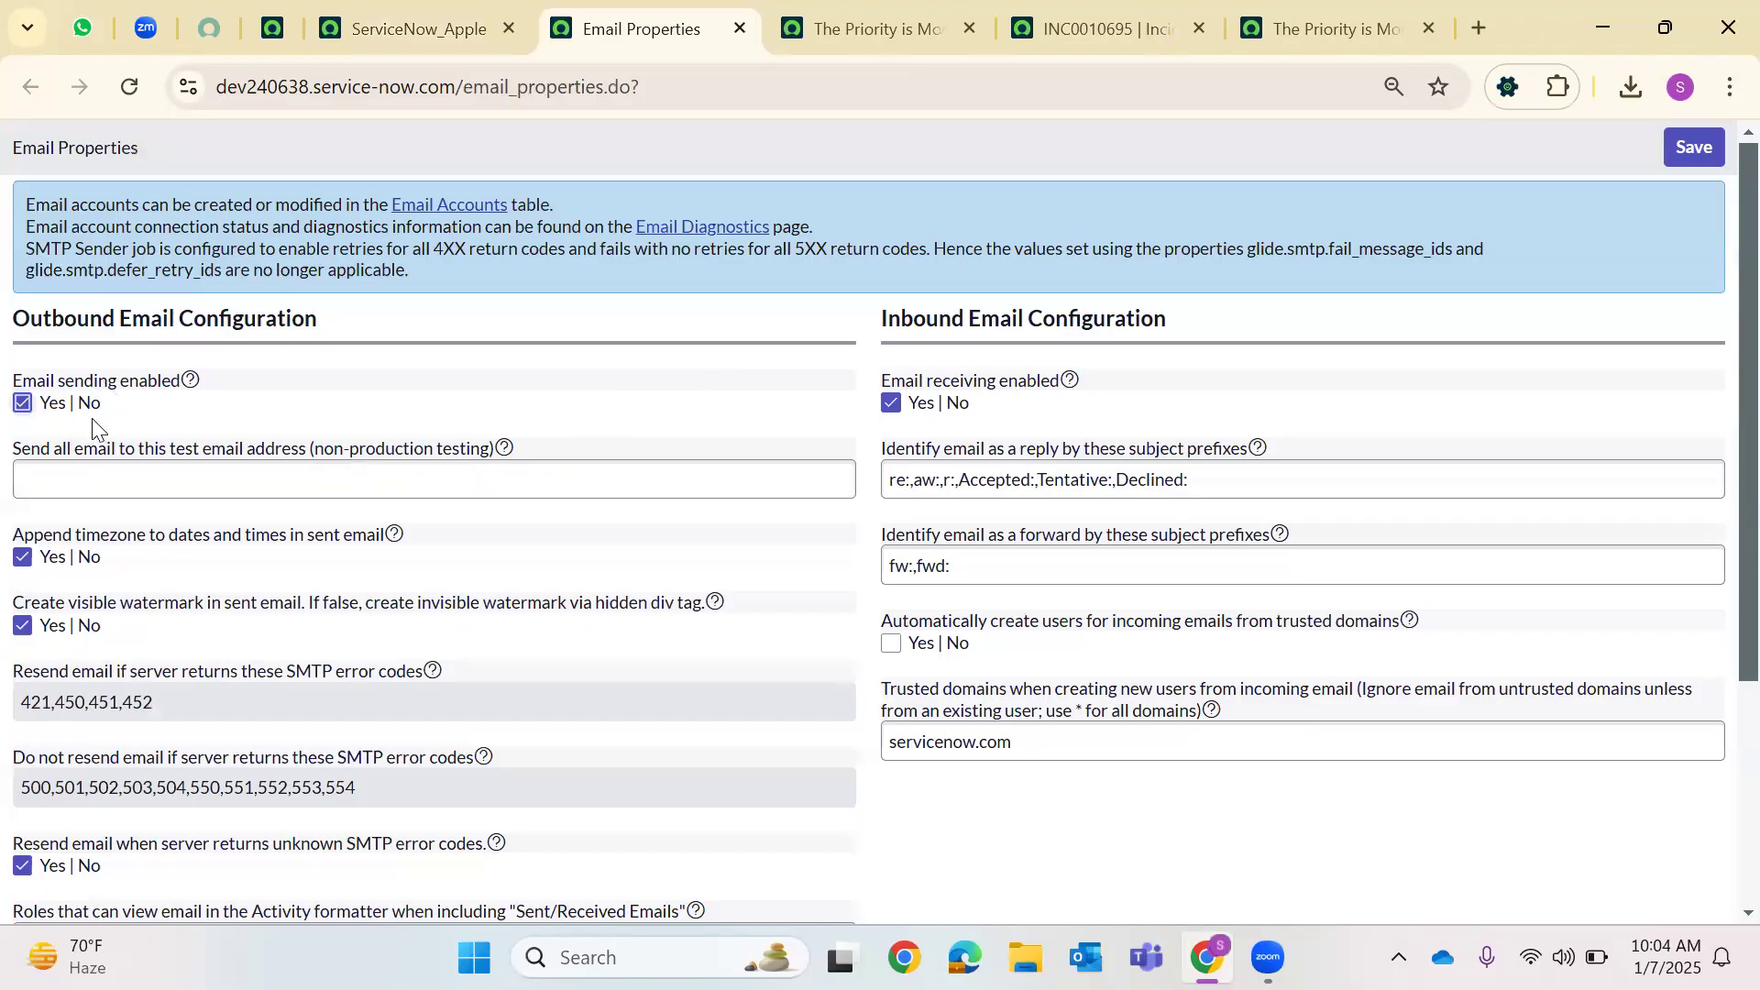
# Review the outbound and inbound settings on the Email Properties page, including Email sending enabled and Email receiving enabled
pyautogui.click(21, 410)
pyautogui.press('space')
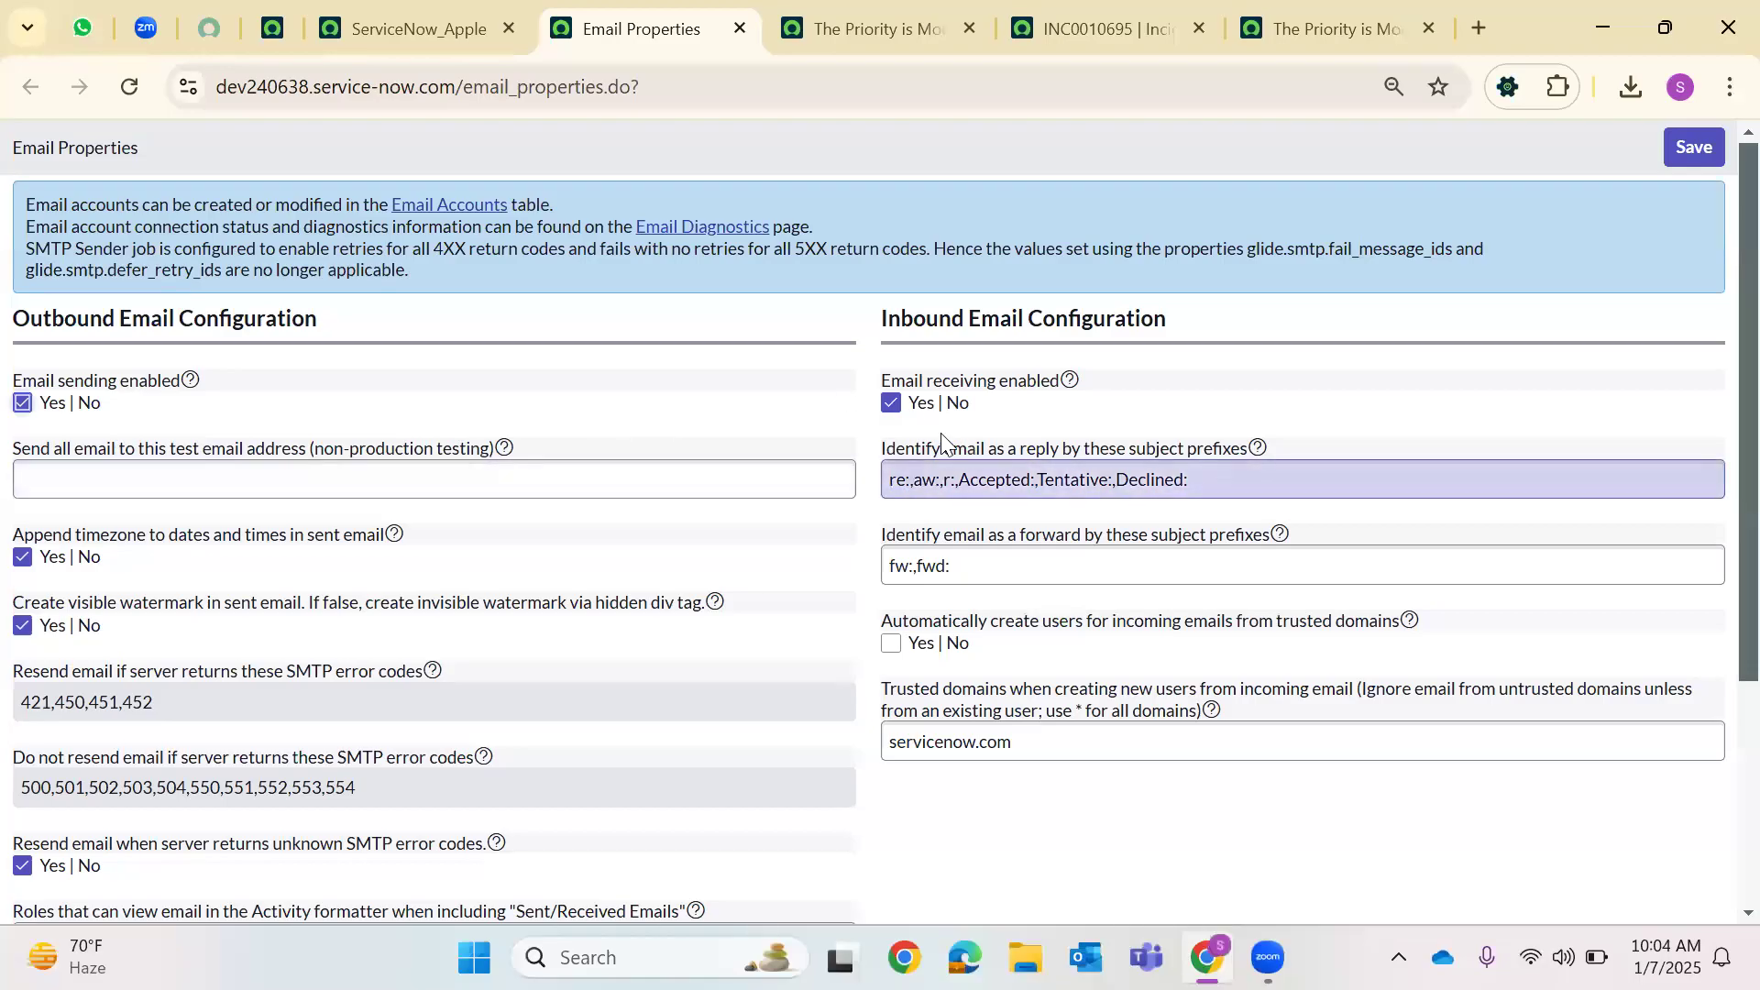
pyautogui.scroll(-4, 937, 500)
pyautogui.scroll(4, 945, 504)
pyautogui.scroll(-4, 944, 504)
pyautogui.scroll(4, 944, 506)
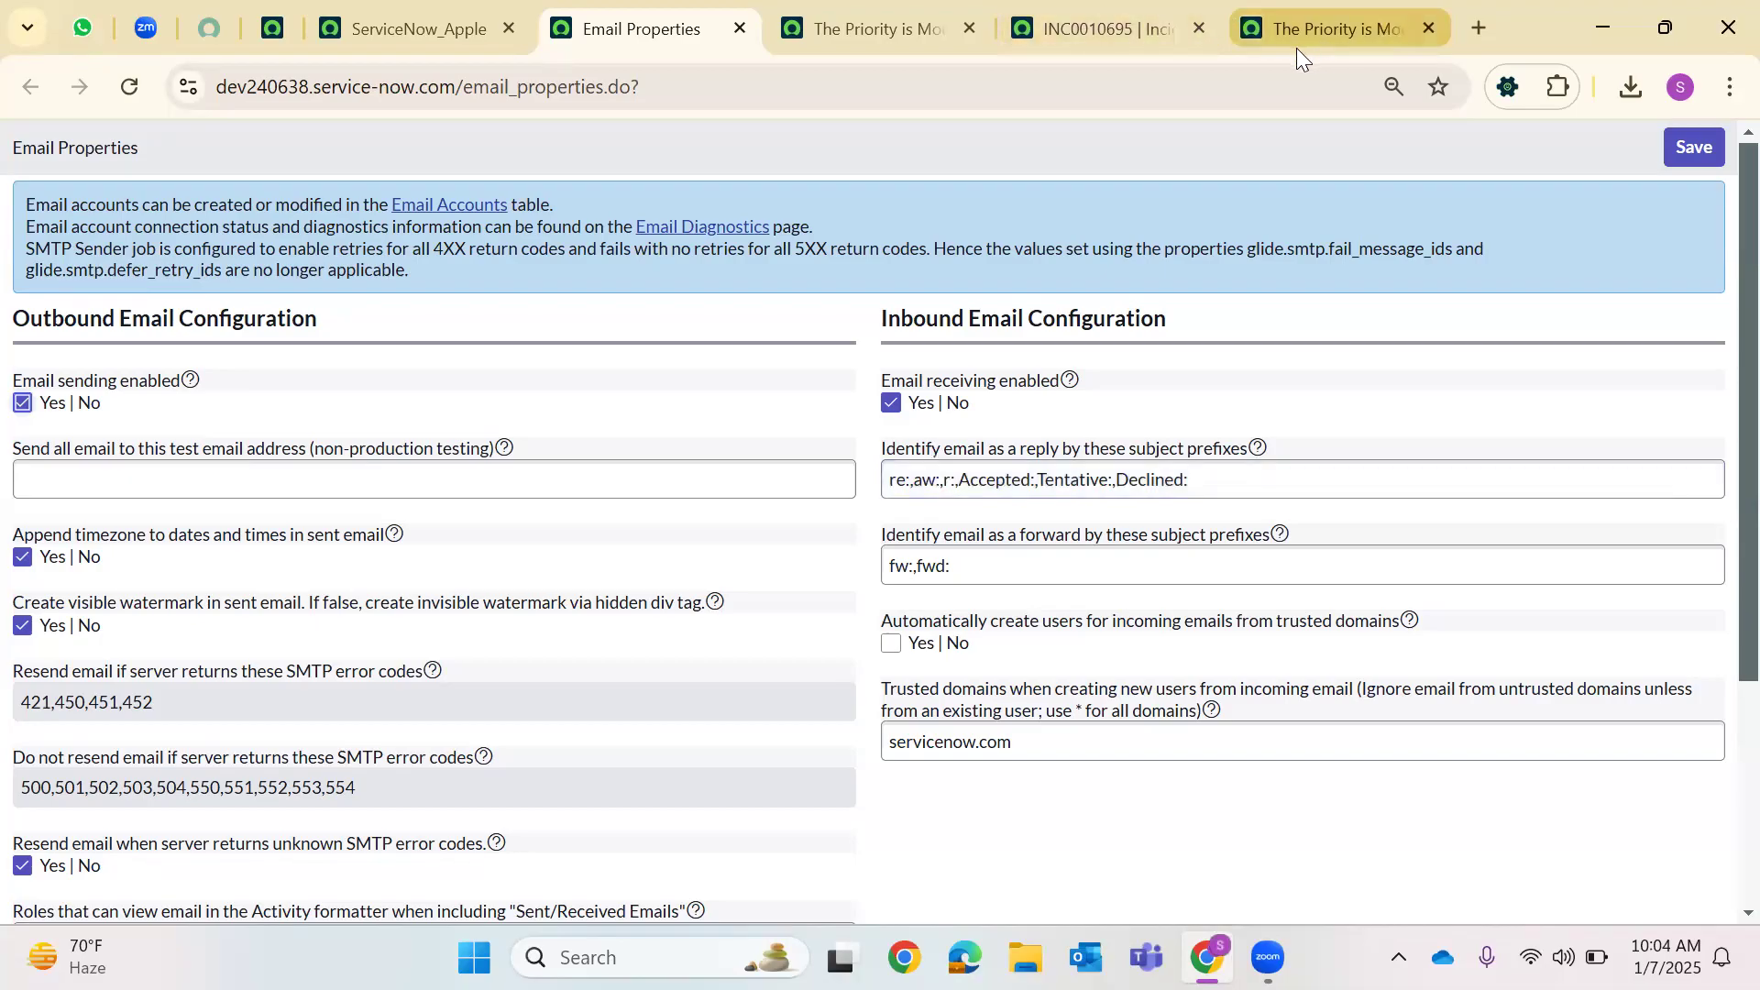
# Return to the priority-modified email for incident INC0010701 and close its preview
pyautogui.click(1320, 20)
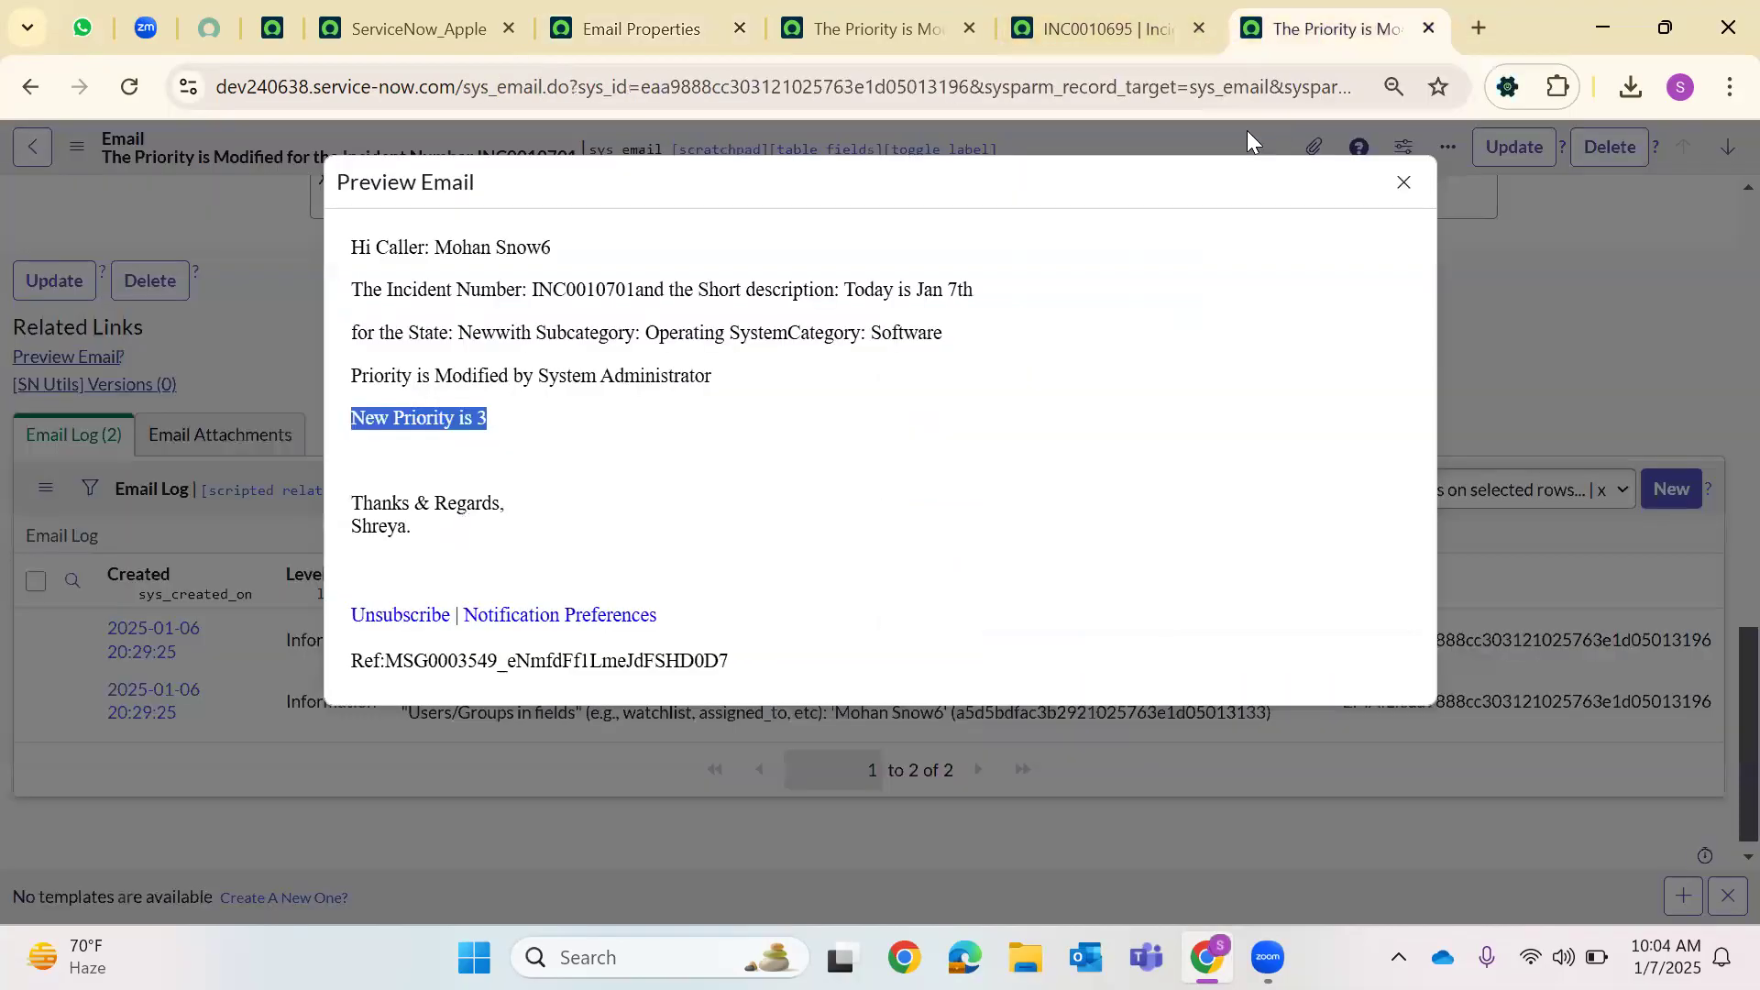
pyautogui.click(1400, 191)
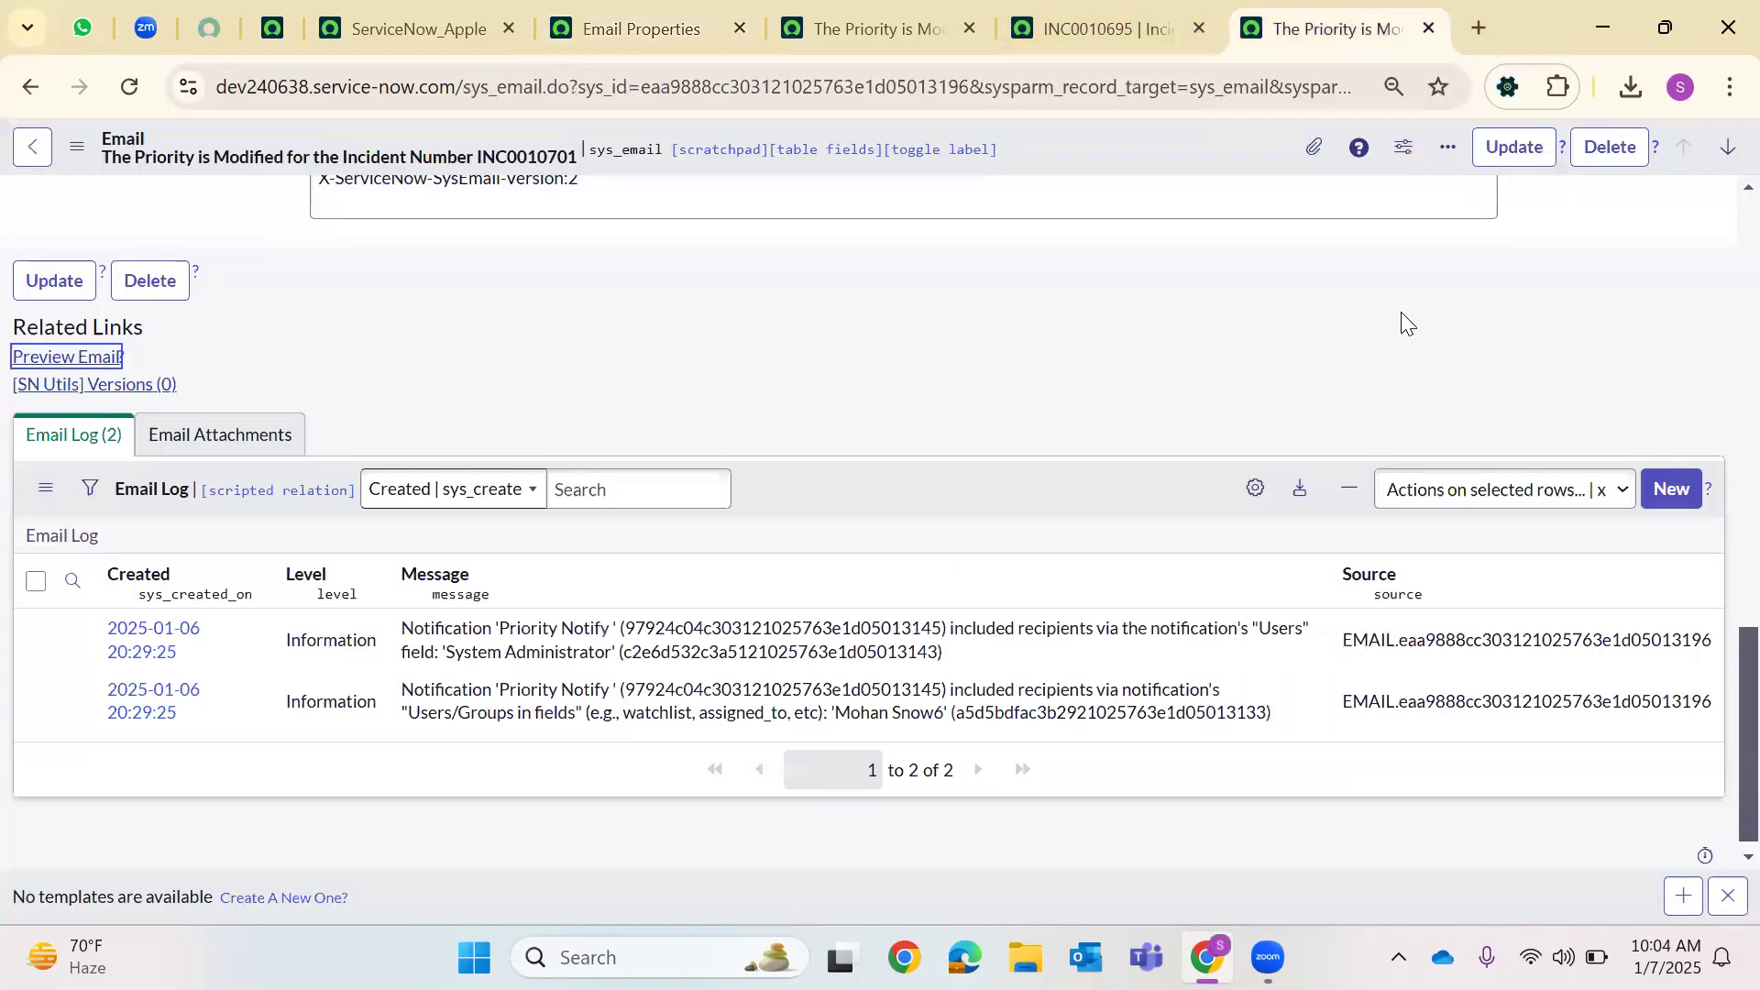